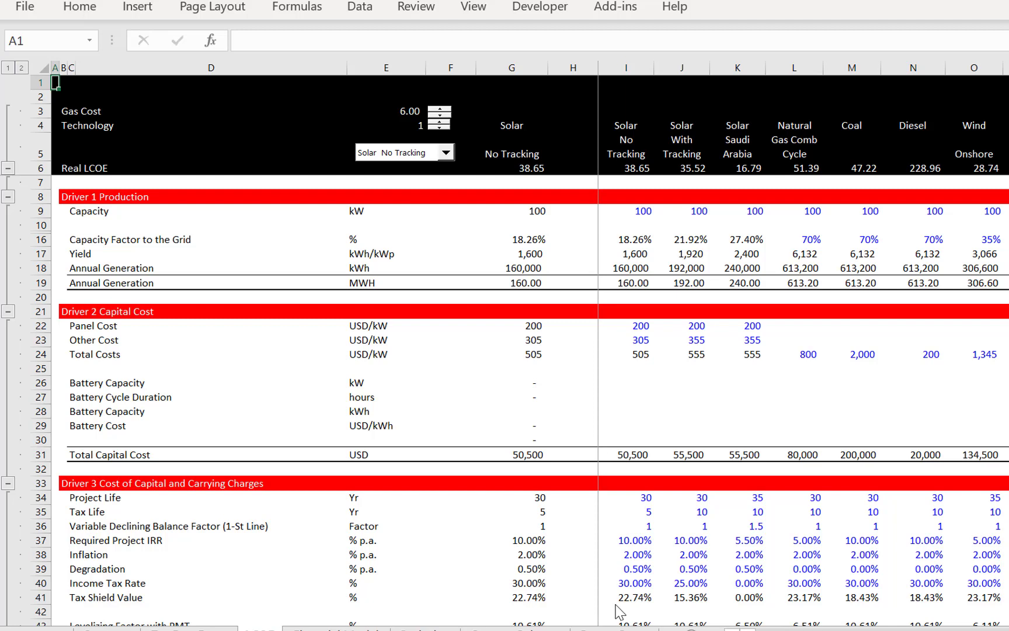
# Go to the worksheet with the monthly irradiation results and the global horizontal irradiation table
pyautogui.hotkey('ctrl', 'pagedown')
pyautogui.hotkey('ctrl', 'pagedown')
pyautogui.hotkey('ctrl', 'pagedown')
pyautogui.hotkey('ctrl', 'pagedown')
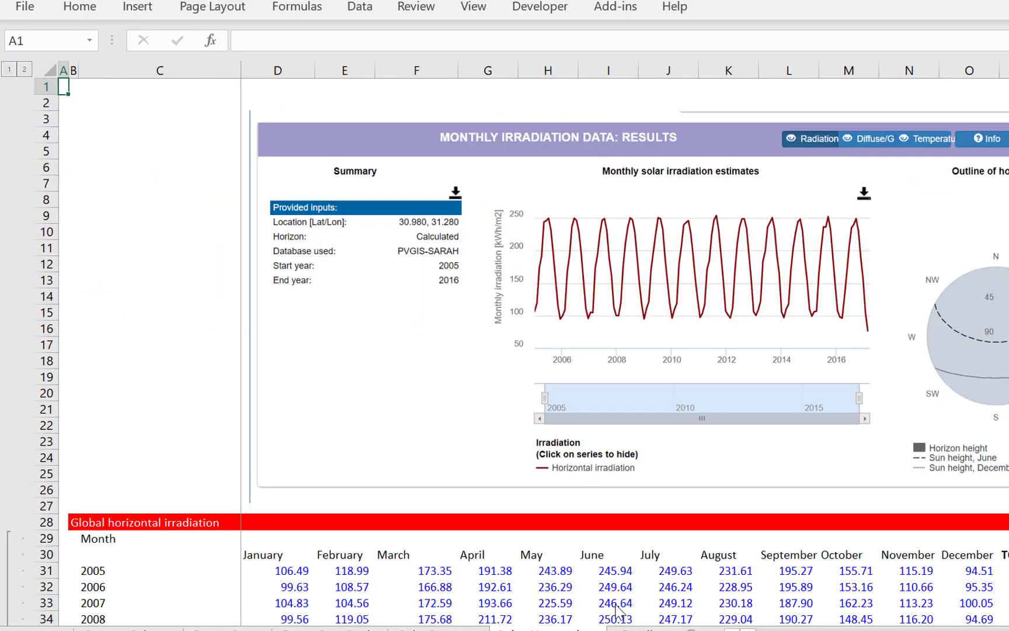
pyautogui.hotkey('ctrl', 'pageup')
pyautogui.hotkey('ctrl', 'pagedown')
# Examine the P50 - P90 evaluation report and the adjoining variability and standard deviation calculations on the irradiation worksheet
pyautogui.press('Right')
pyautogui.press('Right')
pyautogui.press('Right')
pyautogui.press('Right')
pyautogui.press('Right')
pyautogui.press('Right')
pyautogui.press('Right')
pyautogui.press('Right')
pyautogui.press('Right')
pyautogui.press('Right')
pyautogui.press('Right')
pyautogui.press('Right')
pyautogui.press('Right')
pyautogui.press('Right')
pyautogui.press('Right')
pyautogui.press('Right')
pyautogui.press('Right')
pyautogui.press('Right')
pyautogui.press('Right')
pyautogui.press('Right')
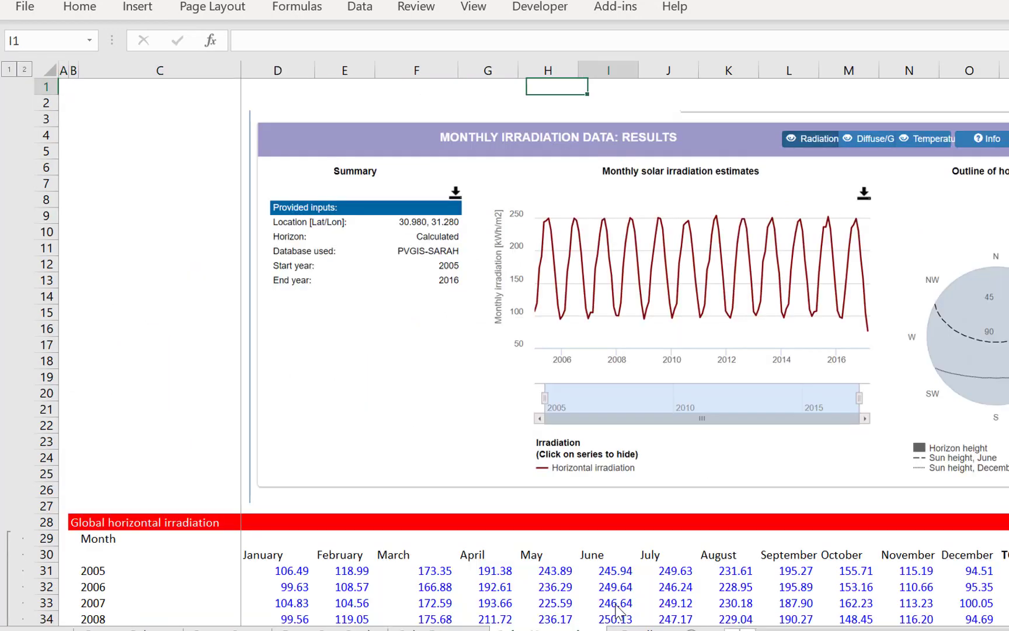
pyautogui.press('Right')
pyautogui.press('Right')
pyautogui.press('Right')
pyautogui.press('Right')
pyautogui.press('Right')
pyautogui.press('Right')
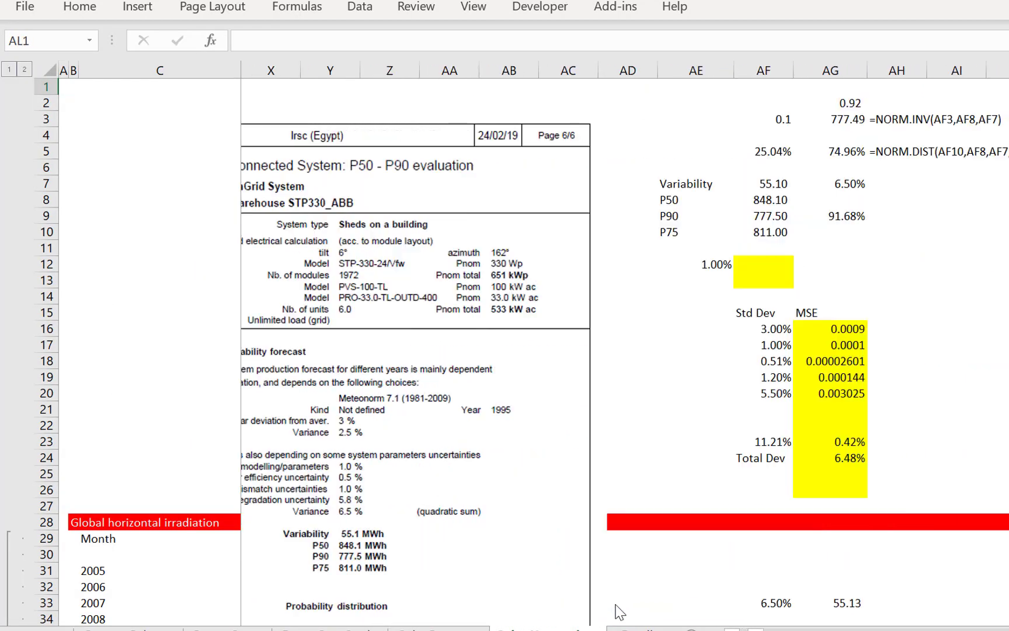
# Examine the production probability forecast and the probability distribution curve in the P50 - P90 report
pyautogui.press('pagedown')
pyautogui.press('Left')
pyautogui.press('Left')
pyautogui.press('Left')
pyautogui.press('Left')
pyautogui.press('Left')
pyautogui.press('Left')
pyautogui.press('Left')
pyautogui.press('Left')
pyautogui.press('Left')
pyautogui.press('Left')
pyautogui.press('Left')
pyautogui.press('Left')
pyautogui.press('Left')
pyautogui.press('Left')
pyautogui.press('Left')
pyautogui.press('Left')
pyautogui.press('Left')
pyautogui.press('Left')
pyautogui.press('Left')
pyautogui.press('Left')
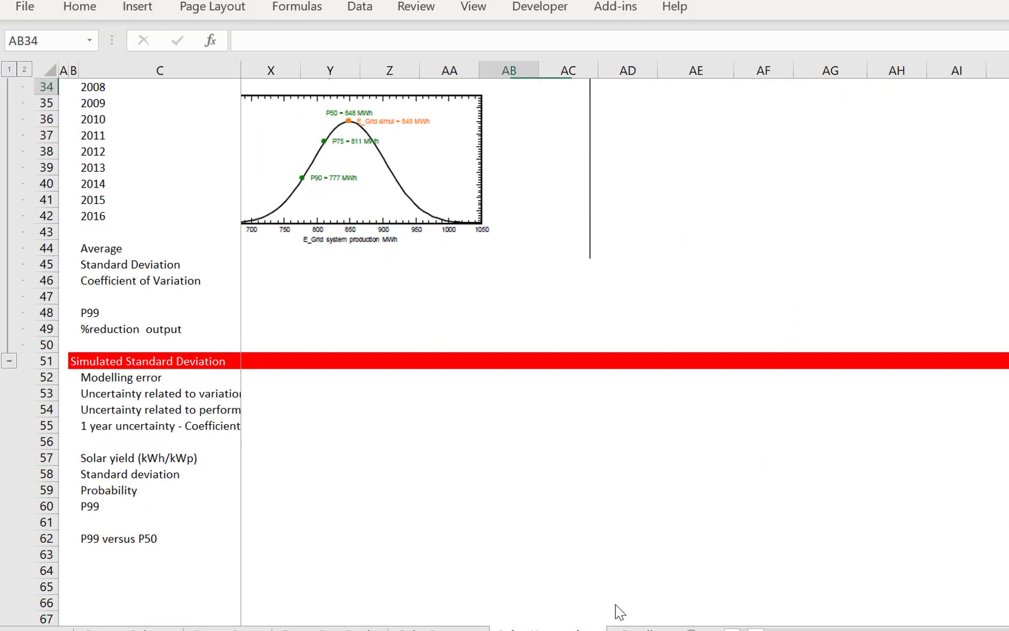
pyautogui.press('Up')
pyautogui.press('Up')
pyautogui.press('Up')
pyautogui.press('Up')
pyautogui.press('Up')
pyautogui.press('Up')
pyautogui.press('Up')
pyautogui.press('Up')
pyautogui.press('Up')
pyautogui.press('Up')
pyautogui.press('Up')
pyautogui.press('Up')
pyautogui.press('Up')
pyautogui.press('Up')
pyautogui.press('Up')
pyautogui.press('Up')
pyautogui.press('Up')
pyautogui.press('Up')
pyautogui.press('Up')
pyautogui.press('Up')
pyautogui.press('Up')
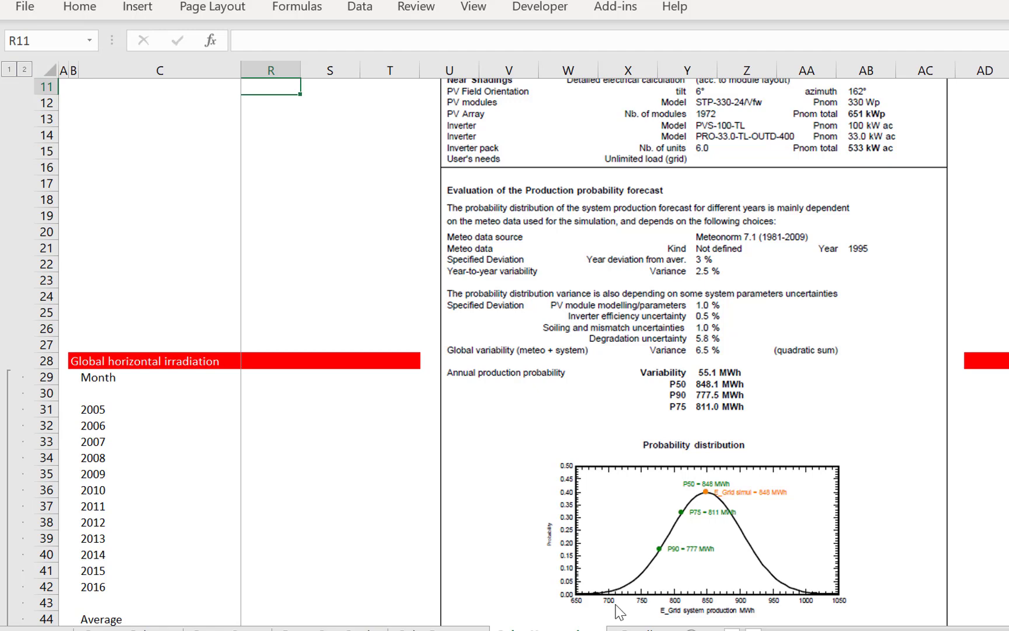
# View the electrolyzer and ammonia production cost worksheet, followed by the solar chart for a single day
pyautogui.hotkey('ctrl', 'pagedown')
pyautogui.hotkey('ctrl', 'pagedown')
pyautogui.hotkey('ctrl', 'pagedown')
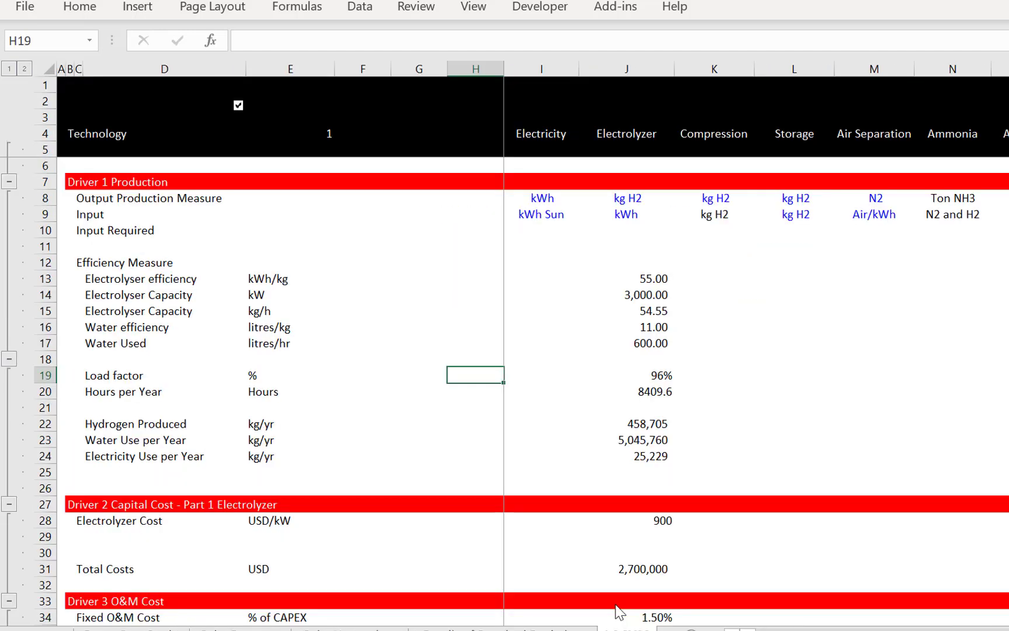
pyautogui.hotkey('ctrl', 'pagedown')
pyautogui.hotkey('ctrl', 'pagedown')
pyautogui.hotkey('ctrl', 'pagedown')
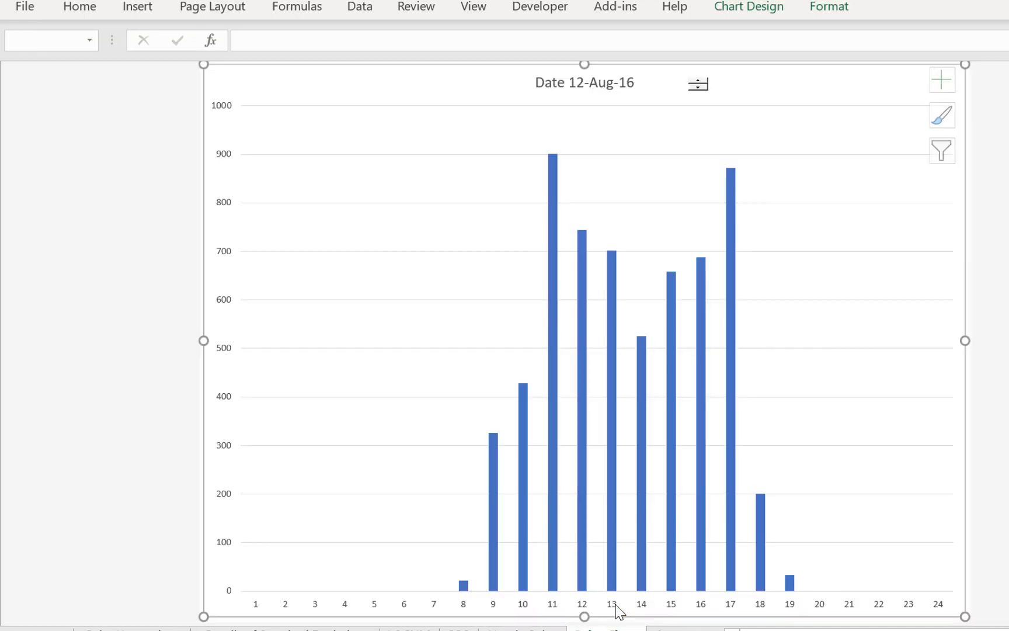
# Go to the Norminv simulation worksheet and examine the standard deviations of the wind uncertainty factors across its columns
pyautogui.press('Down')
pyautogui.press('Down')
pyautogui.press('Down')
pyautogui.press('Down')
pyautogui.press('Down')
pyautogui.press('Down')
pyautogui.press('Down')
pyautogui.press('Down')
pyautogui.press('Down')
pyautogui.press('Down')
pyautogui.press('Down')
pyautogui.press('Down')
pyautogui.press('Right')
pyautogui.press('Right')
pyautogui.press('Right')
pyautogui.press('Right')
pyautogui.press('Right')
pyautogui.press('Right')
pyautogui.press('Right')
pyautogui.press('Right')
pyautogui.press('Right')
pyautogui.press('Right')
pyautogui.press('Right')
pyautogui.press('Right')
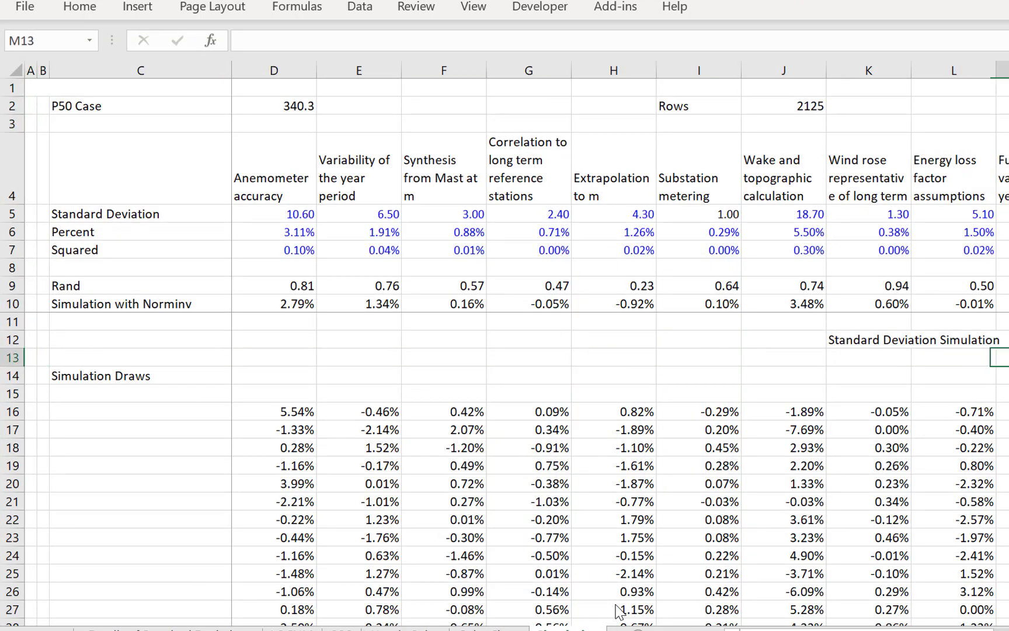
pyautogui.press('Up')
pyautogui.press('Right')
# Look over the simulation draws of the wind uncertainty factors, from the first column downward
pyautogui.press('Left')
pyautogui.press('Left')
pyautogui.press('Left')
pyautogui.press('Left')
pyautogui.press('Left')
pyautogui.press('Left')
pyautogui.press('Left')
pyautogui.press('Left')
pyautogui.press('Left')
pyautogui.press('Left')
pyautogui.press('Left')
pyautogui.press('Left')
pyautogui.press('Left')
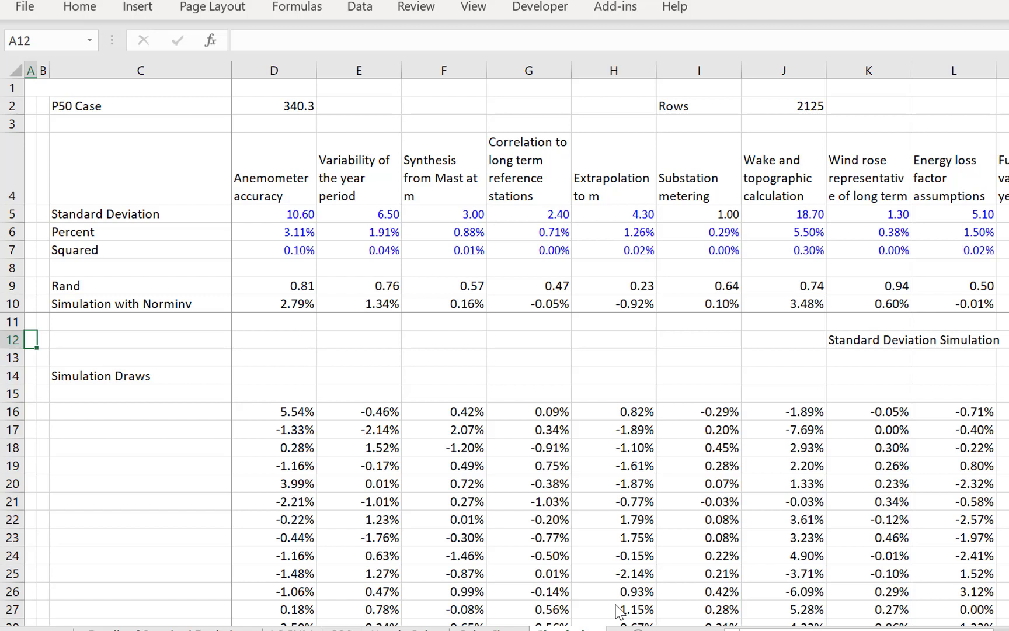
pyautogui.press('Down')
pyautogui.press('Down')
pyautogui.press('Down')
pyautogui.press('Down')
pyautogui.press('Down')
pyautogui.press('Down')
pyautogui.press('Down')
pyautogui.press('Down')
# Return to the worksheet that looks up the hourly solar data for Malaysia by date
pyautogui.hotkey('ctrl', 'pageup')
pyautogui.hotkey('ctrl', 'pageup')
pyautogui.hotkey('ctrl', 'pageup')
pyautogui.hotkey('ctrl', 'pageup')
pyautogui.hotkey('ctrl', 'pageup')
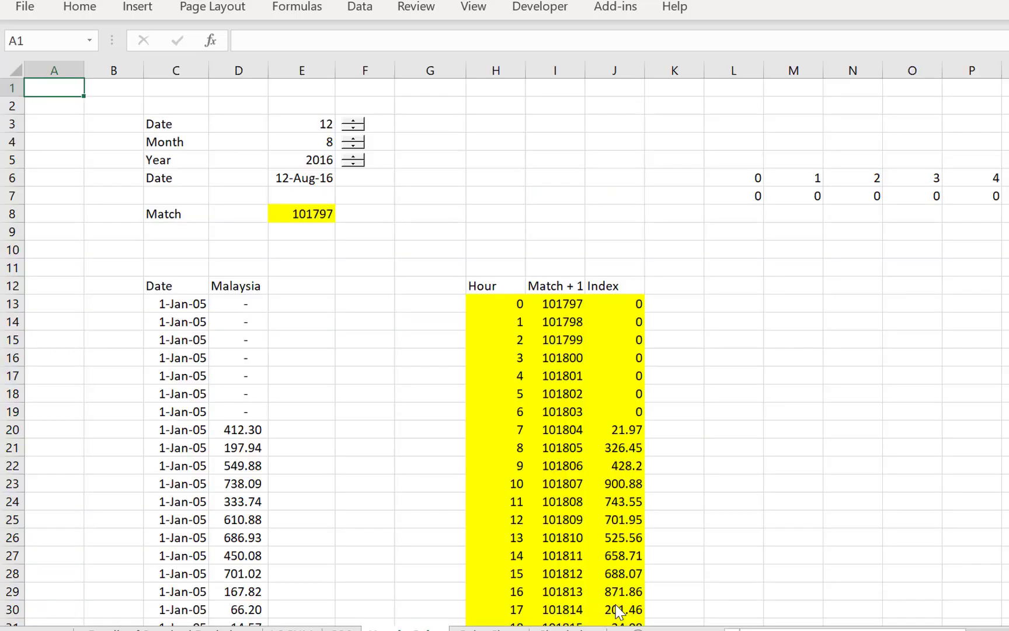
# Go back to the worksheet comparing solar resource and capacity factors from PV GIS, Helioscope and PV Syst
pyautogui.hotkey('ctrl', 'pageup')
pyautogui.hotkey('ctrl', 'pageup')
pyautogui.hotkey('ctrl', 'pageup')
pyautogui.hotkey('ctrl', 'pageup')
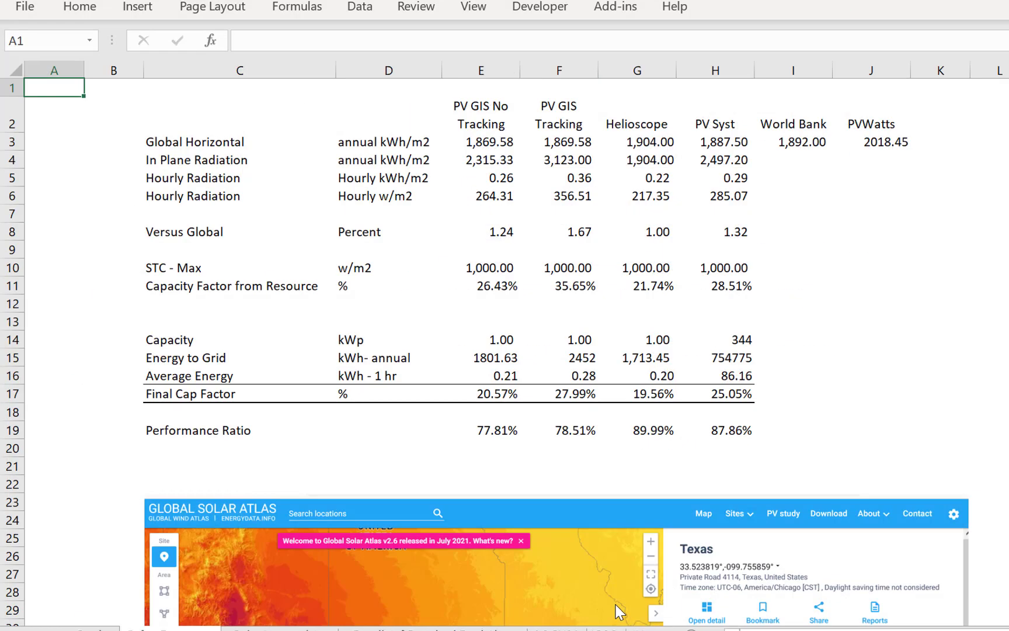
# View the wind debt sizing, storage balance, wind turbine power curve and PVGIS versus PVSYST worksheets
pyautogui.hotkey('ctrl', 'pageup')
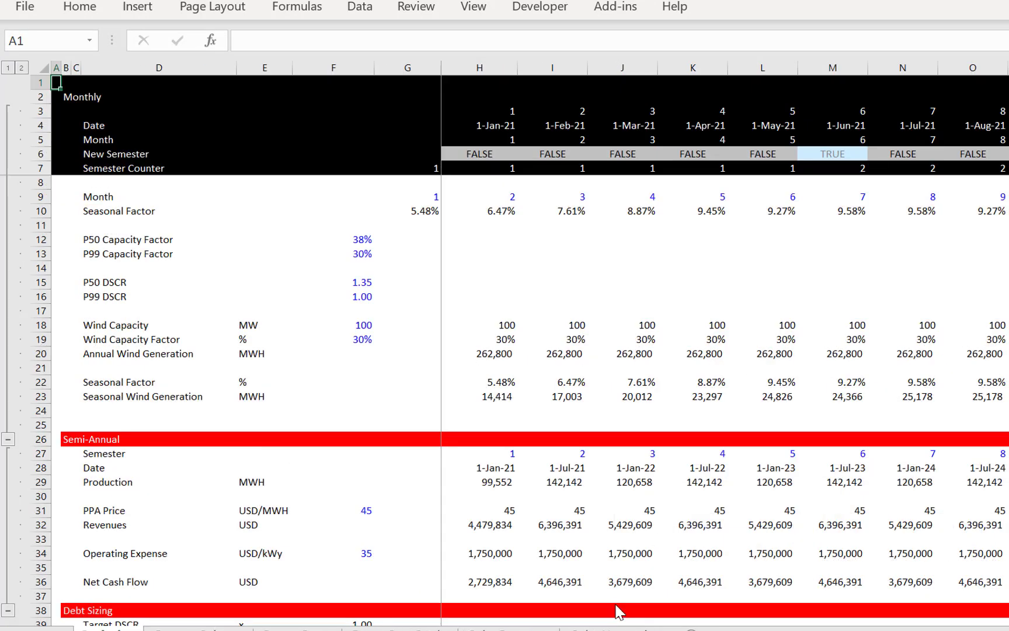
pyautogui.hotkey('ctrl', 'pageup')
pyautogui.hotkey('ctrl', 'pagedown')
pyautogui.hotkey('ctrl', 'pagedown')
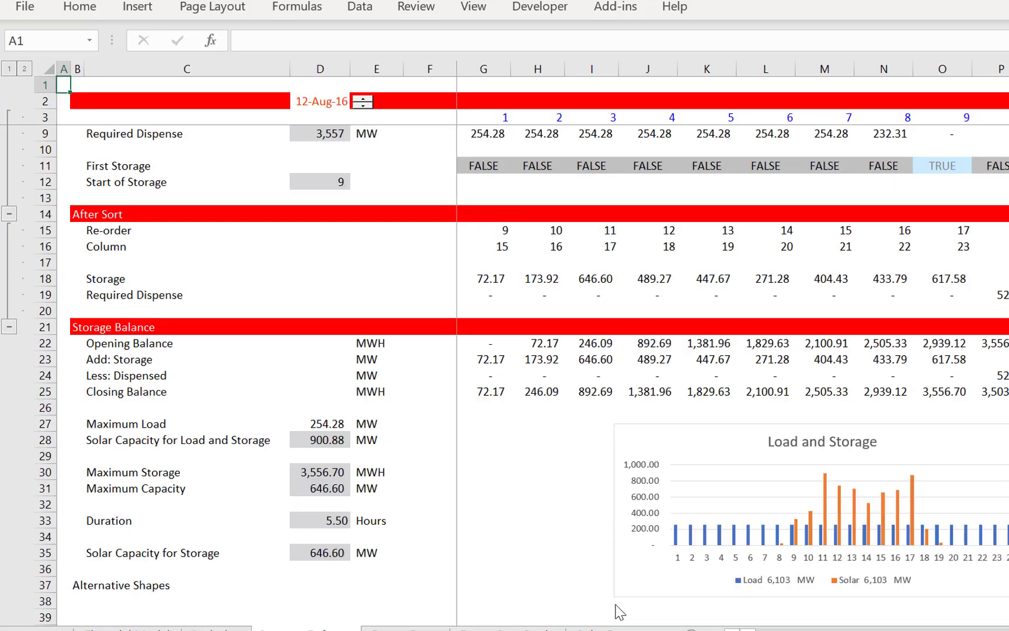
pyautogui.hotkey('ctrl', 'pagedown')
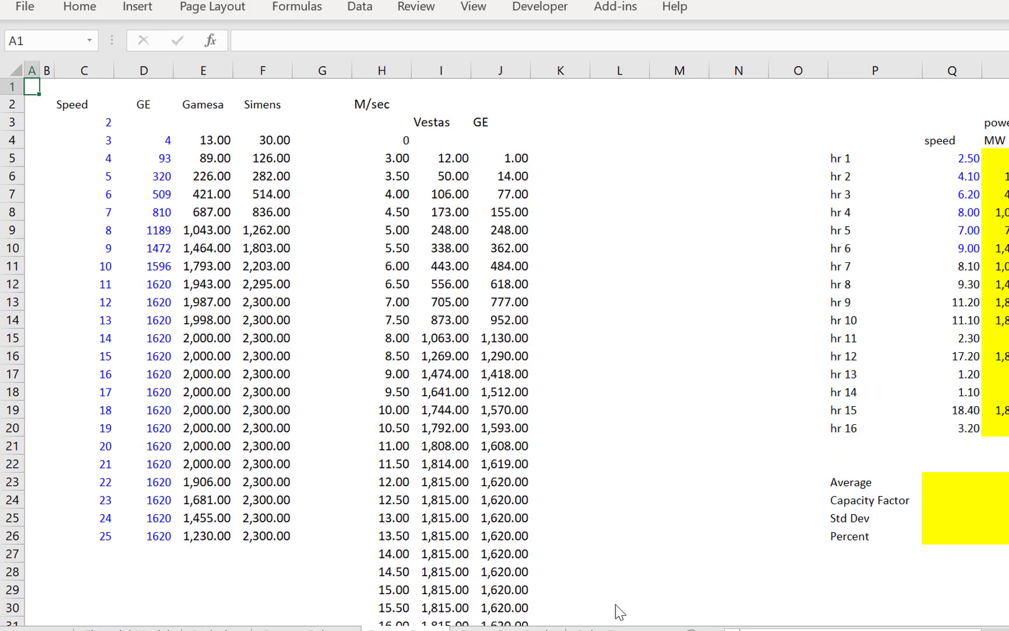
pyautogui.hotkey('ctrl', 'pagedown')
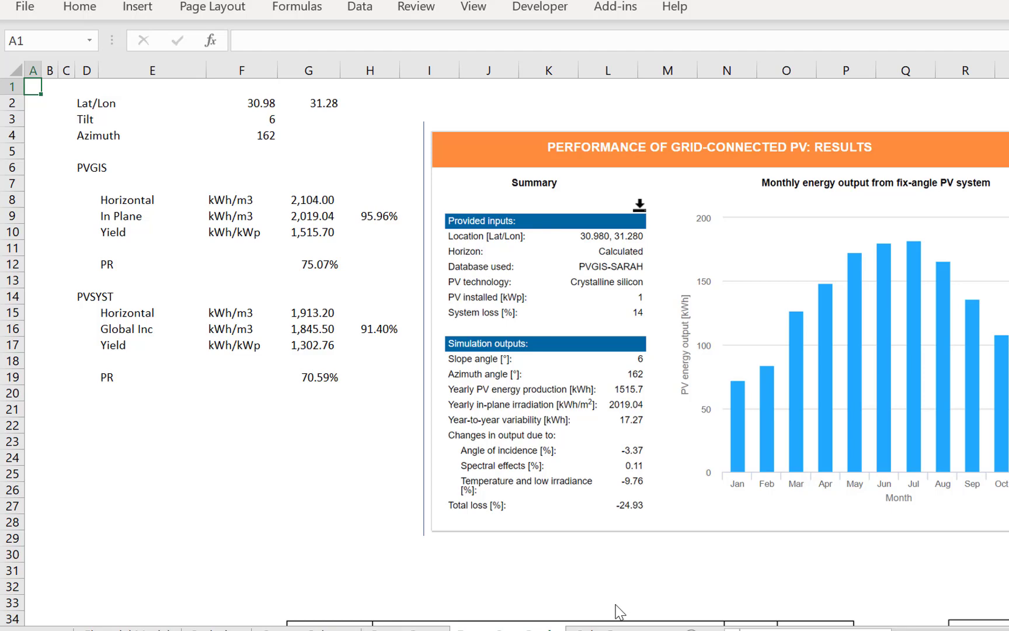
# Look over the PVGIS versus PVSYST comparison and continue down to the PVSYST system parameters and PV-field shading scene
pyautogui.press('Down')
pyautogui.press('Down')
pyautogui.press('Down')
pyautogui.press('Down')
pyautogui.press('Down')
pyautogui.press('Down')
pyautogui.press('Down')
pyautogui.press('Down')
pyautogui.press('Down')
pyautogui.press('Down')
pyautogui.press('Down')
pyautogui.press('Down')
pyautogui.press('Down')
pyautogui.press('Down')
pyautogui.press('Down')
pyautogui.press('Down')
pyautogui.press('Down')
pyautogui.press('Down')
pyautogui.press('Down')
pyautogui.press('Down')
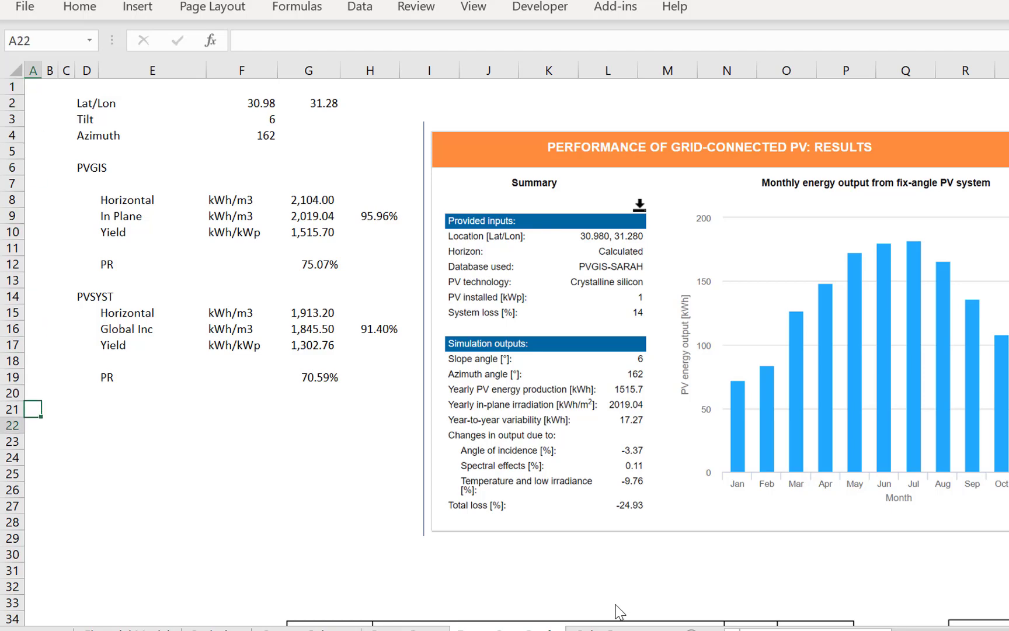
pyautogui.press('Down')
pyautogui.press('Down')
pyautogui.press('Down')
pyautogui.press('Down')
pyautogui.press('Down')
pyautogui.press('Down')
pyautogui.press('Down')
pyautogui.press('Down')
pyautogui.press('Down')
pyautogui.press('Down')
pyautogui.press('Down')
pyautogui.press('Down')
pyautogui.press('Down')
pyautogui.press('Down')
pyautogui.press('Down')
pyautogui.press('Down')
pyautogui.press('Down')
pyautogui.press('Down')
pyautogui.press('Down')
pyautogui.press('Down')
# Examine the PVSYST main results page with the monthly normalized production and performance ratio charts
pyautogui.press('Right')
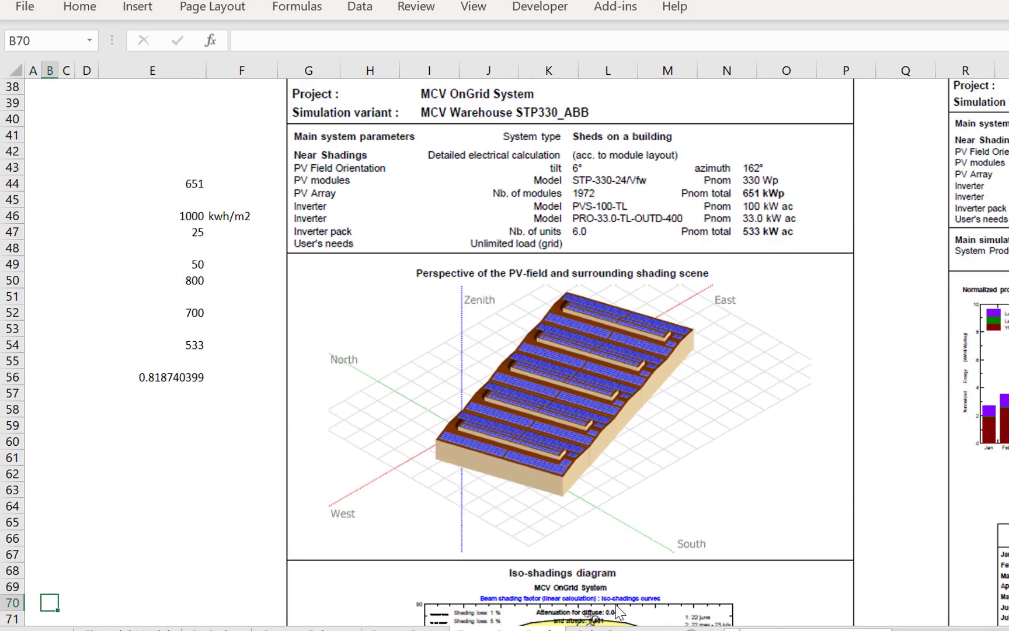
pyautogui.press('Right')
pyautogui.press('Right')
pyautogui.press('Right')
pyautogui.press('Right')
pyautogui.press('Right')
pyautogui.press('Right')
pyautogui.press('Right')
pyautogui.press('Right')
pyautogui.press('Right')
pyautogui.press('Right')
pyautogui.press('Right')
pyautogui.press('Right')
pyautogui.press('Right')
pyautogui.press('Right')
pyautogui.press('Right')
pyautogui.press('Right')
pyautogui.press('Right')
pyautogui.press('Right')
pyautogui.press('Right')
pyautogui.press('Right')
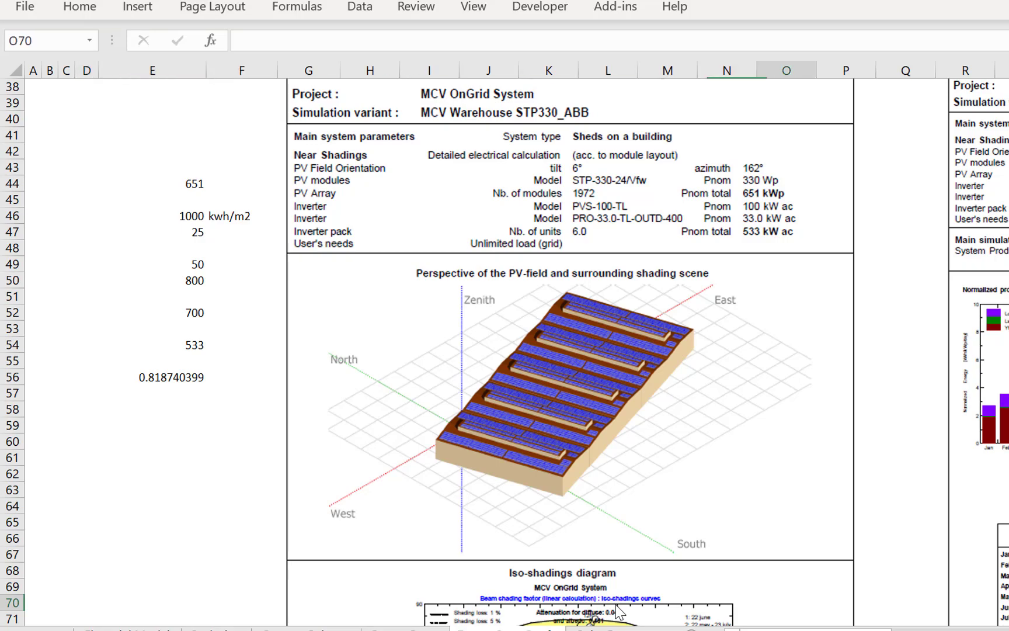
pyautogui.press('Left')
pyautogui.press('Up')
pyautogui.press('Up')
pyautogui.press('Up')
pyautogui.press('Up')
pyautogui.press('Up')
pyautogui.press('Up')
pyautogui.press('Up')
pyautogui.press('Up')
pyautogui.press('Up')
pyautogui.press('Up')
pyautogui.press('Up')
pyautogui.press('Up')
pyautogui.press('Up')
pyautogui.press('Up')
pyautogui.press('Up')
pyautogui.press('Up')
pyautogui.press('Up')
pyautogui.press('Up')
pyautogui.press('Up')
pyautogui.press('Up')
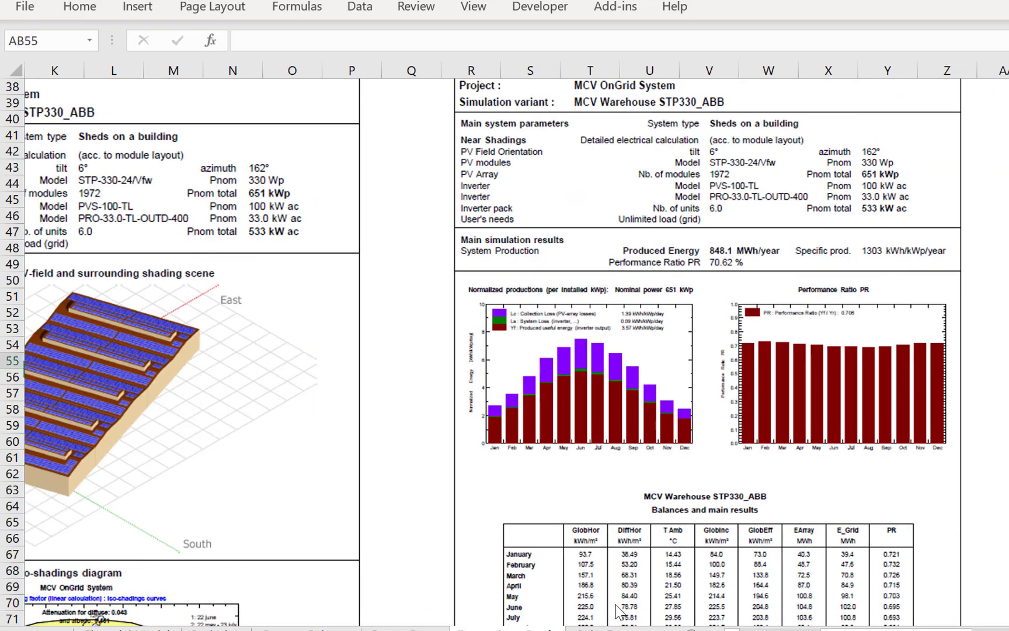
# Examine the PVSYST loss diagram over the whole year, starting from the report page's heading
pyautogui.press('Up')
pyautogui.press('Up')
pyautogui.press('Up')
pyautogui.press('Up')
pyautogui.press('Up')
pyautogui.press('Up')
pyautogui.press('Up')
pyautogui.press('Right')
pyautogui.press('Right')
pyautogui.press('Right')
pyautogui.press('Right')
pyautogui.press('Right')
pyautogui.press('Right')
pyautogui.press('Right')
pyautogui.press('Right')
pyautogui.press('Right')
pyautogui.press('Right')
pyautogui.press('Right')
pyautogui.press('Right')
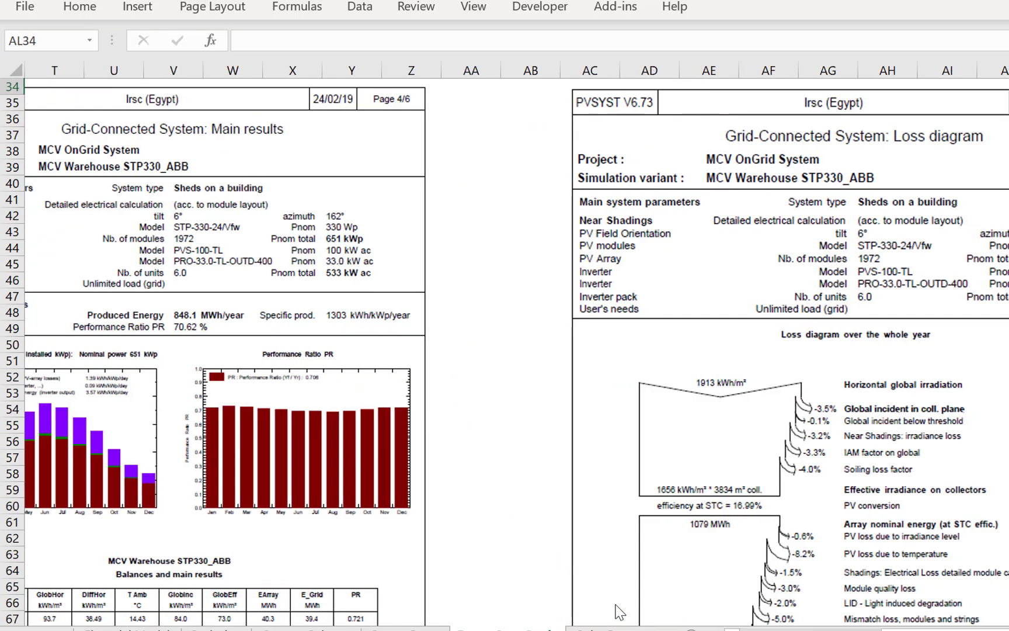
pyautogui.press('Left')
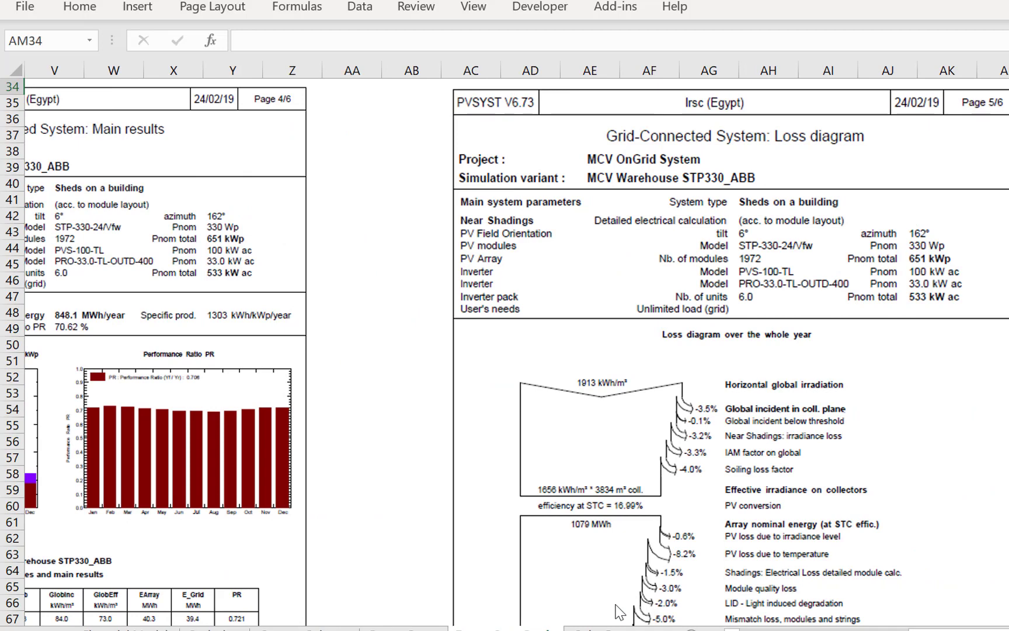
# Show the Texas worksheet comparing PV GIS, Helioscope and PV Syst, and look down its rows to the Performance Ratio
pyautogui.hotkey('ctrl', 'pagedown')
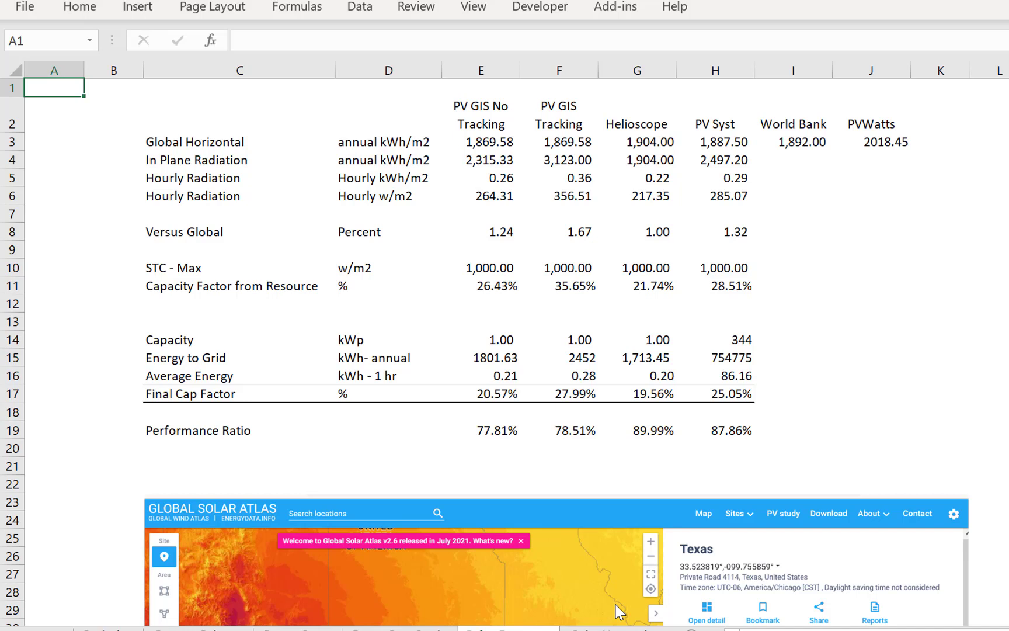
pyautogui.press('Down')
pyautogui.press('Down')
pyautogui.press('Down')
pyautogui.press('Down')
pyautogui.press('Down')
pyautogui.press('Down')
pyautogui.press('Down')
pyautogui.press('Down')
pyautogui.press('Down')
pyautogui.press('Down')
pyautogui.press('Down')
pyautogui.press('Down')
pyautogui.press('Down')
pyautogui.press('Down')
pyautogui.press('Down')
pyautogui.press('Down')
pyautogui.press('Down')
pyautogui.press('Down')
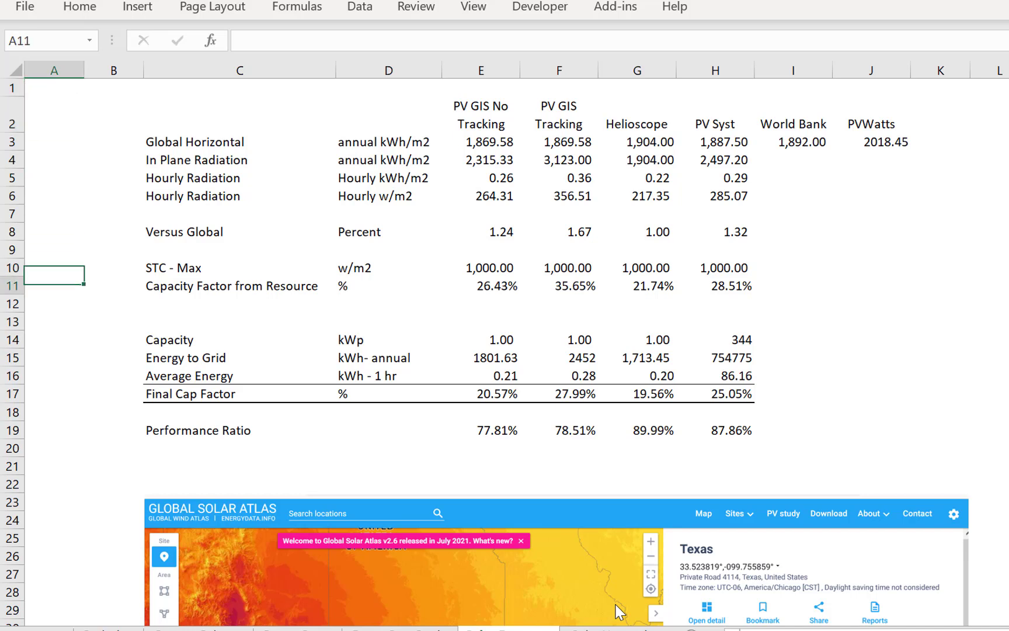
# Compare the Performance Ratio cells and their formulas across the PV GIS, Helioscope and PV Syst columns
pyautogui.press('Right')
pyautogui.press('Right')
pyautogui.press('Right')
pyautogui.press('Right')
pyautogui.press('Right')
pyautogui.press('Right')
pyautogui.press('Right')
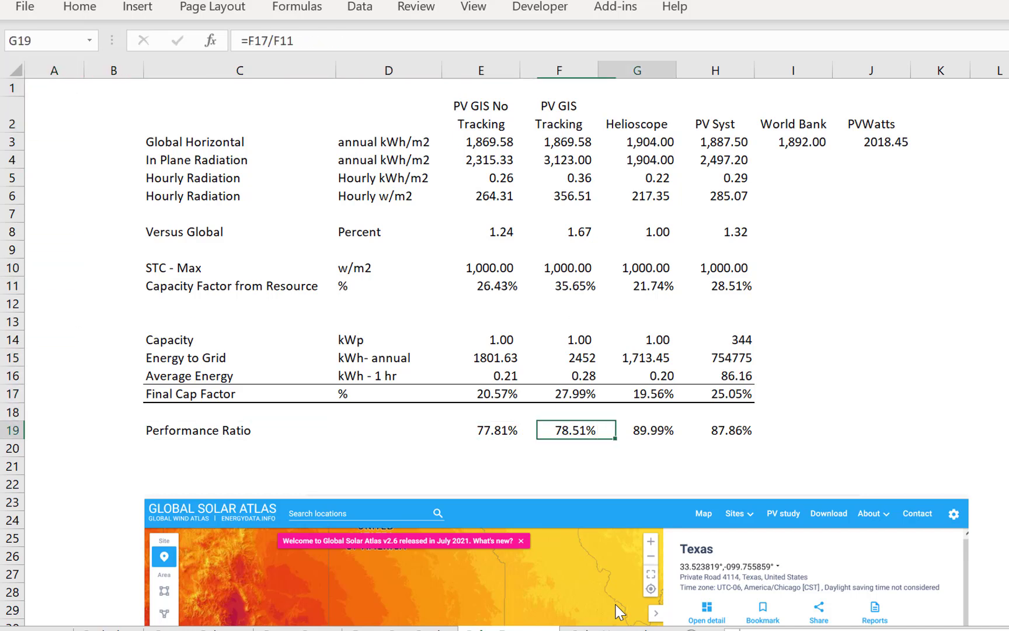
pyautogui.press('Left')
pyautogui.press('Left')
pyautogui.press('Left')
pyautogui.press('Right')
pyautogui.press('Right')
pyautogui.press('Right')
pyautogui.press('Left')
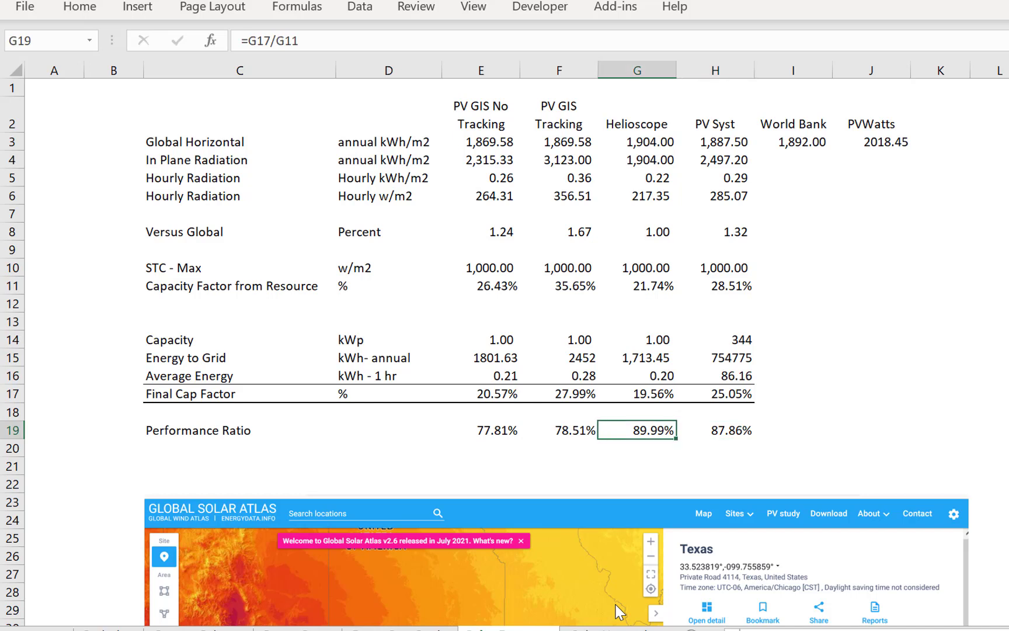
pyautogui.press('Left')
pyautogui.press('Left')
pyautogui.press('Left')
pyautogui.press('Left')
pyautogui.press('Left')
pyautogui.press('Left')
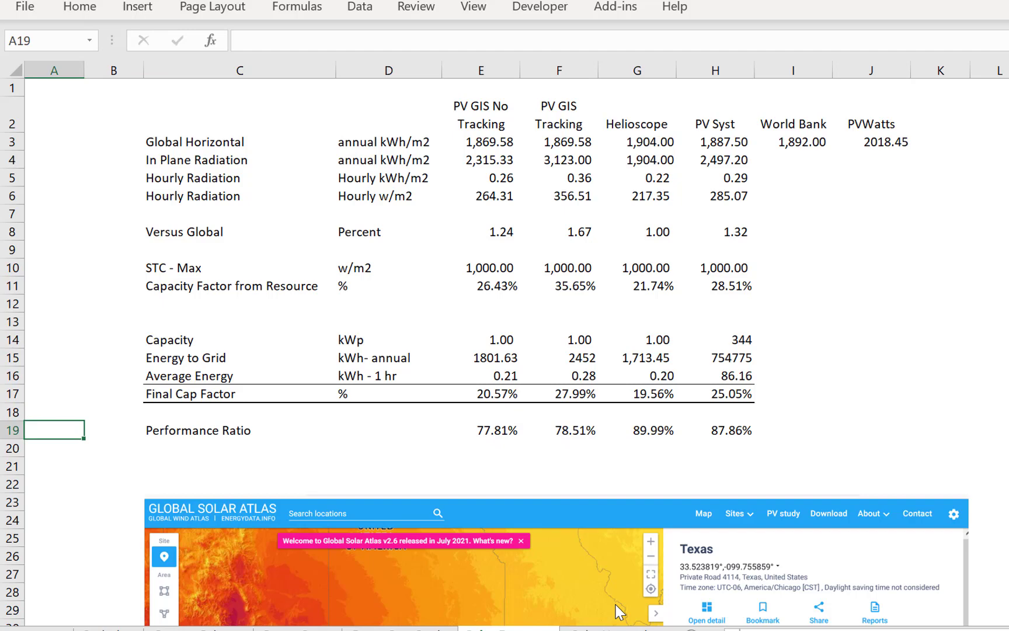
# View the storage balance worksheet, and go on to the worksheet comparing Real LCOE across solar, gas, coal, diesel and wind
pyautogui.hotkey('ctrl', 'pagedown')
pyautogui.hotkey('ctrl', 'pagedown')
pyautogui.hotkey('ctrl', 'pagedown')
pyautogui.hotkey('ctrl', 'pagedown')
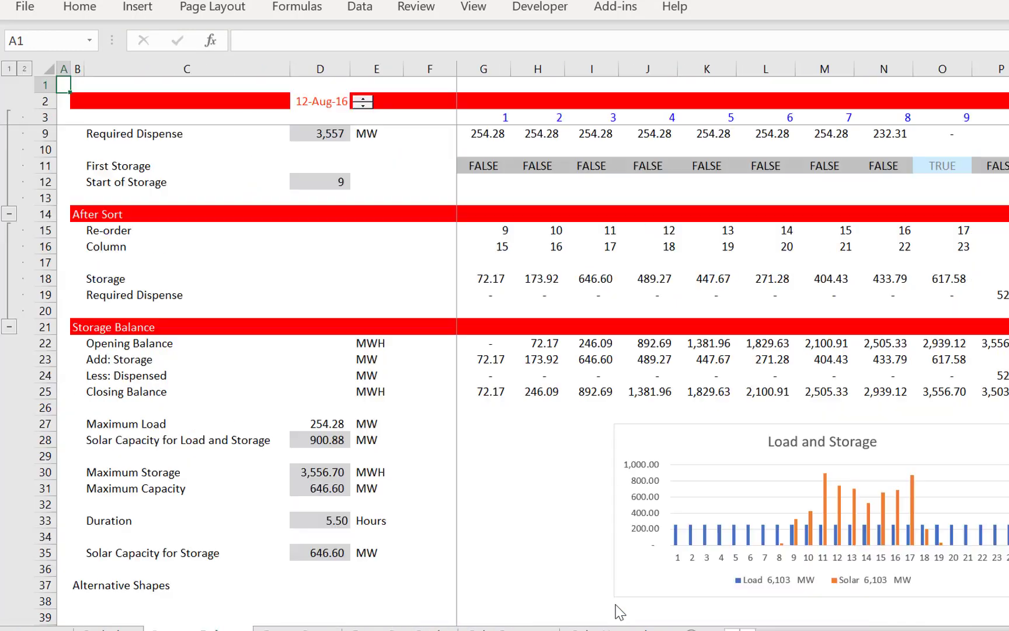
pyautogui.hotkey('ctrl', 'pagedown')
pyautogui.hotkey('ctrl', 'pagedown')
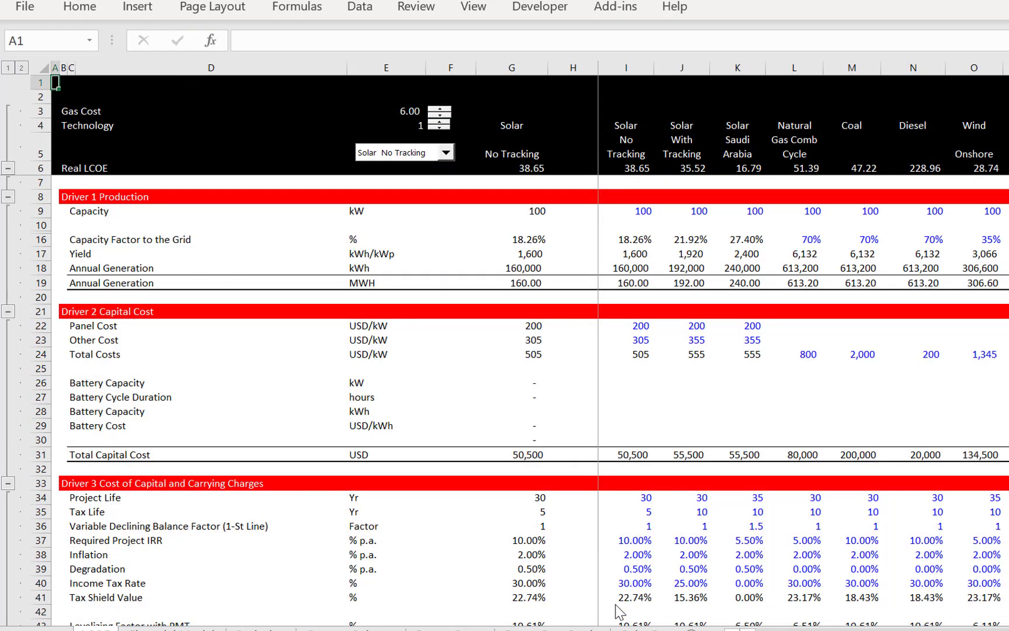
# Examine the Production and Capital Cost drivers and the Cost of Capital inputs for each technology
pyautogui.press('Down')
pyautogui.press('Down')
pyautogui.press('Down')
pyautogui.press('Down')
pyautogui.press('Down')
pyautogui.press('Down')
pyautogui.press('Down')
pyautogui.press('Down')
pyautogui.press('Down')
pyautogui.press('Down')
pyautogui.press('Down')
pyautogui.press('Down')
pyautogui.press('Down')
pyautogui.press('Down')
pyautogui.press('Down')
pyautogui.press('Down')
pyautogui.press('Down')
pyautogui.press('Down')
pyautogui.press('Down')
pyautogui.press('Down')
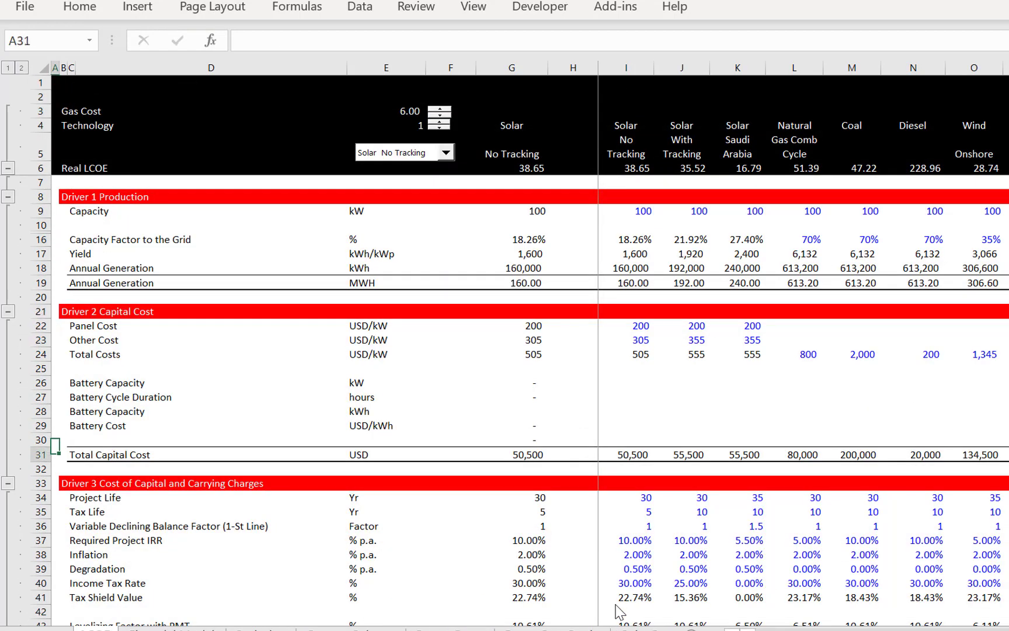
pyautogui.press('Down')
pyautogui.press('Down')
pyautogui.press('Down')
pyautogui.press('Down')
pyautogui.press('Down')
pyautogui.press('Down')
pyautogui.press('Down')
pyautogui.press('Down')
pyautogui.press('Down')
pyautogui.press('Down')
pyautogui.press('Down')
pyautogui.press('Down')
pyautogui.press('Down')
pyautogui.press('Down')
pyautogui.press('Down')
pyautogui.press('Down')
pyautogui.press('Down')
pyautogui.press('Down')
pyautogui.press('Down')
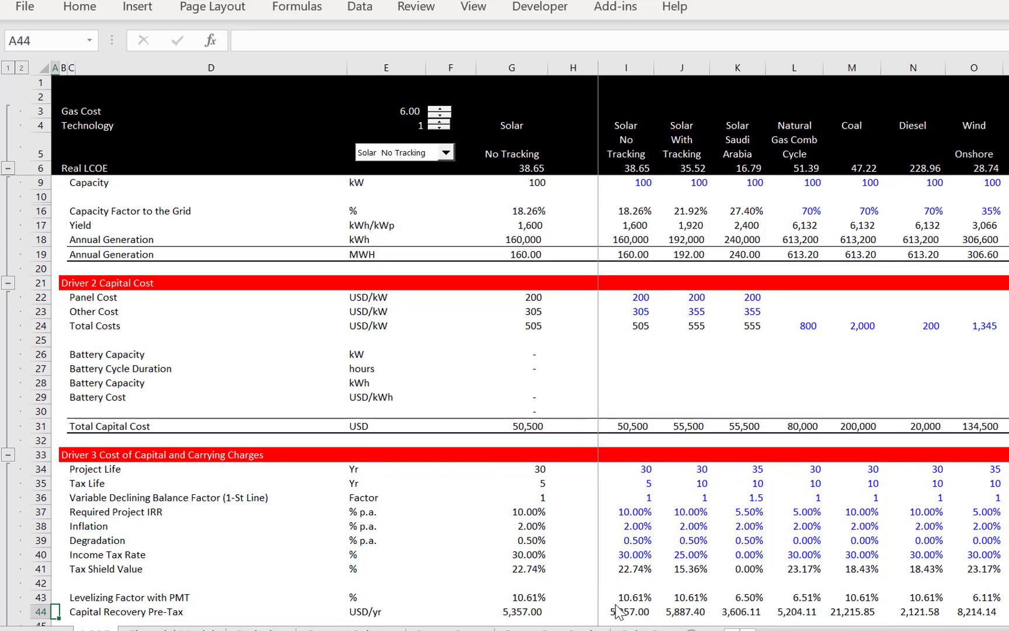
# Look through the capital cost recovery rows with degradation and the O&M Cost driver down to the LCOE Calculation heading
pyautogui.press('Down')
pyautogui.press('Down')
pyautogui.press('Down')
pyautogui.press('Down')
pyautogui.press('Down')
pyautogui.press('Down')
pyautogui.press('Down')
pyautogui.press('Down')
pyautogui.press('Down')
pyautogui.press('Down')
pyautogui.press('Down')
pyautogui.press('Down')
pyautogui.press('Down')
pyautogui.press('Down')
pyautogui.press('Down')
pyautogui.press('Down')
pyautogui.press('Down')
pyautogui.press('Down')
pyautogui.press('Down')
pyautogui.press('Down')
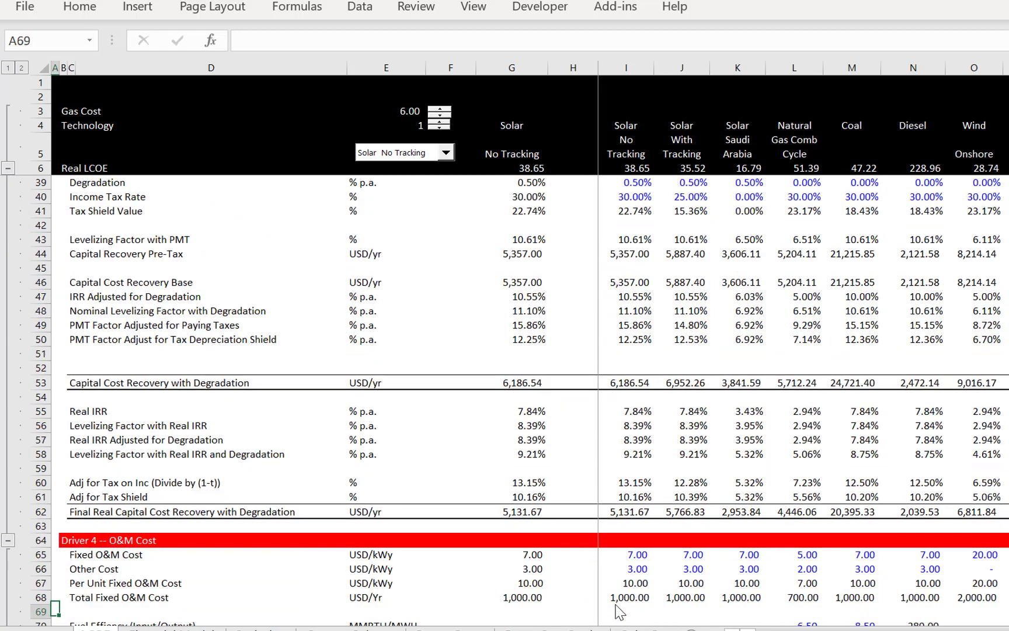
pyautogui.press('Down')
pyautogui.press('Down')
pyautogui.press('Down')
pyautogui.press('Down')
pyautogui.press('Down')
pyautogui.press('Down')
pyautogui.press('Down')
pyautogui.press('Down')
pyautogui.press('Down')
pyautogui.press('Down')
pyautogui.press('Down')
pyautogui.press('Down')
pyautogui.press('Down')
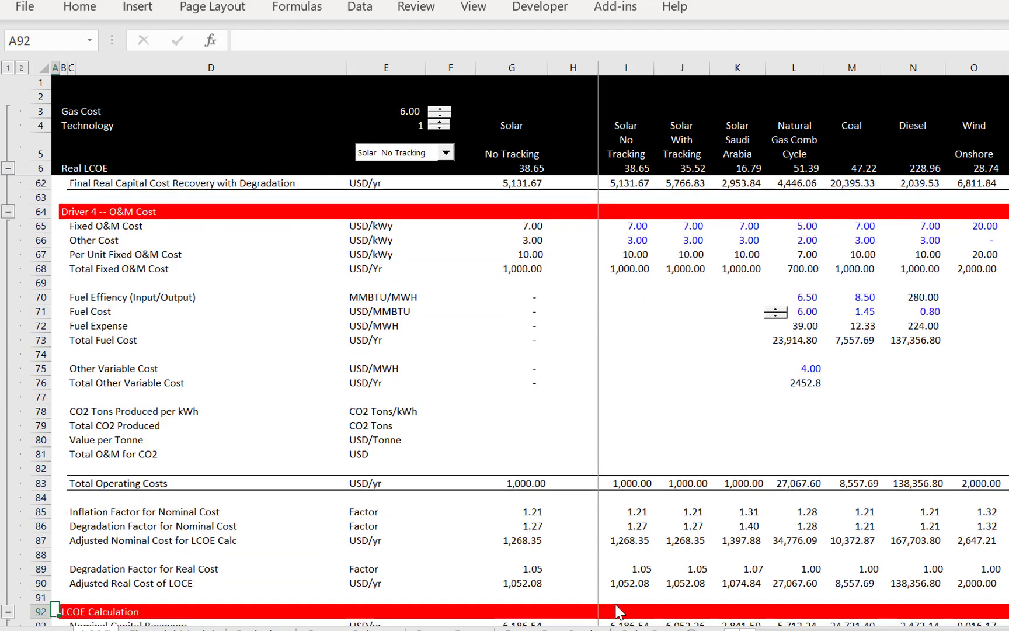
# Examine the nominal and real LCOE calculation rows and the renewable versus dispatchable variable cost rows
pyautogui.press('Down')
pyautogui.press('Down')
pyautogui.press('Down')
pyautogui.press('Down')
pyautogui.press('Down')
pyautogui.press('Down')
pyautogui.press('Down')
pyautogui.press('Down')
pyautogui.press('Down')
pyautogui.press('Down')
pyautogui.press('Down')
pyautogui.press('Down')
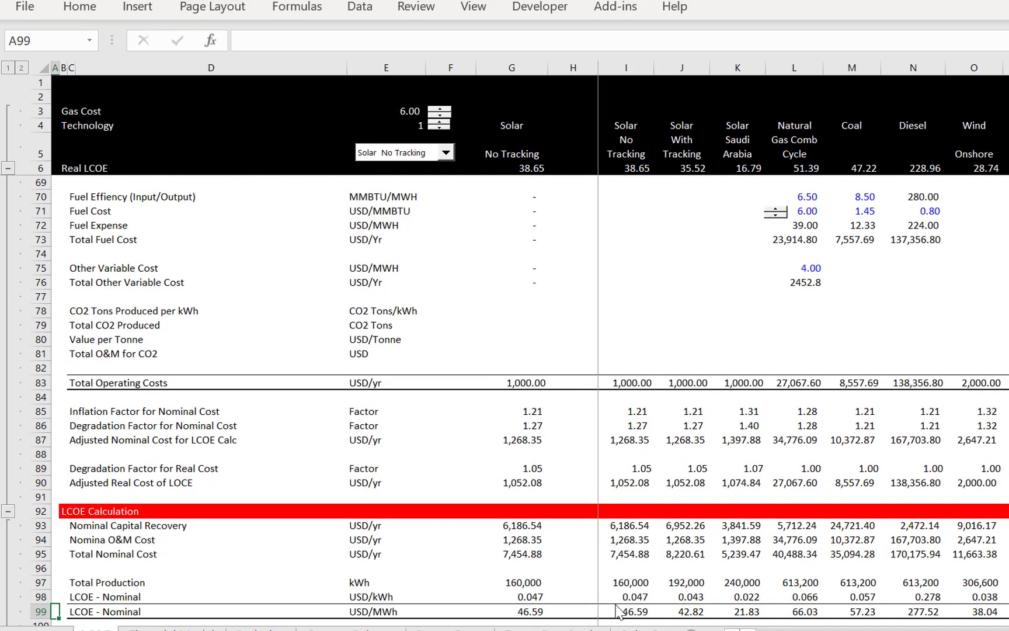
pyautogui.press('Down')
pyautogui.press('Down')
pyautogui.press('Down')
pyautogui.press('Down')
pyautogui.press('Down')
pyautogui.press('Down')
pyautogui.press('Down')
pyautogui.press('Down')
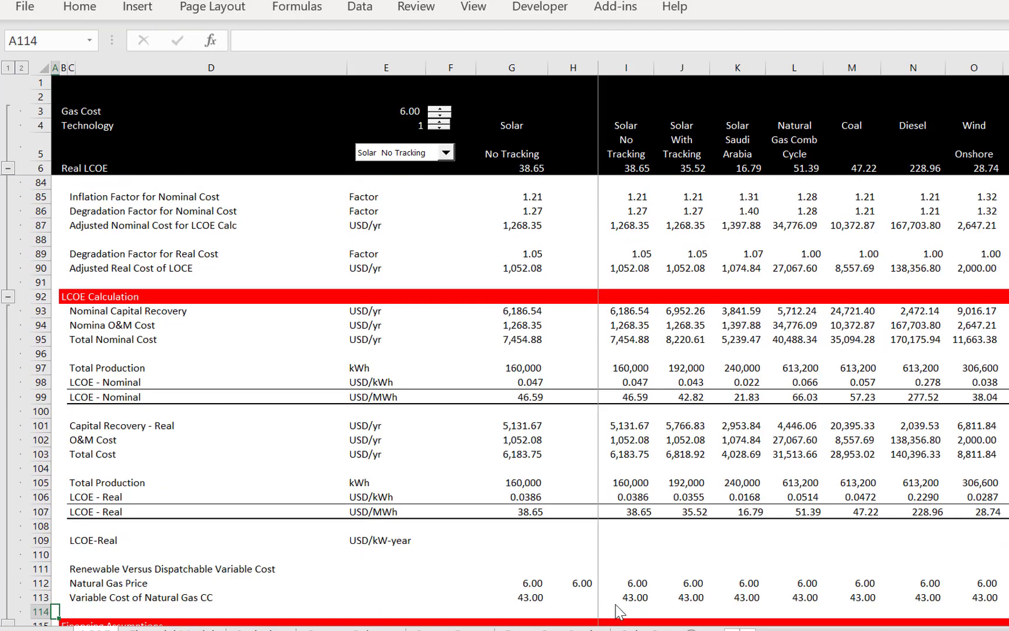
# Review the Financing Assumptions section, covering Debt to Capital, Interest Rate, Debt Tenor and Target Equity IRR
pyautogui.press('Down')
pyautogui.press('Down')
pyautogui.press('Down')
pyautogui.press('Down')
pyautogui.press('Down')
pyautogui.press('Down')
pyautogui.press('Down')
pyautogui.press('Down')
pyautogui.press('Down')
pyautogui.press('Down')
pyautogui.press('Down')
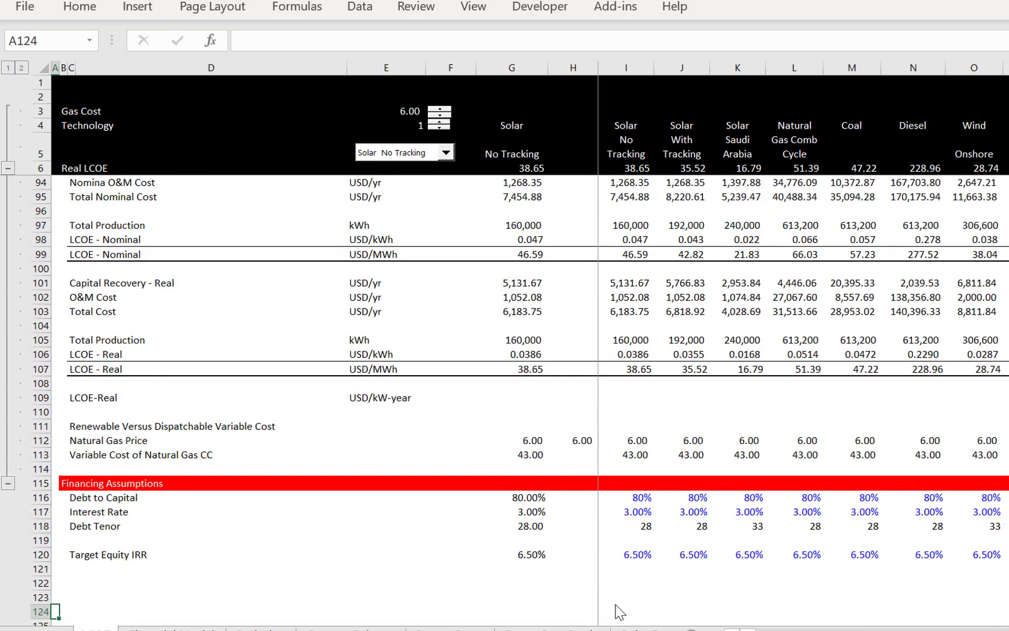
pyautogui.press('Up')
pyautogui.press('Up')
pyautogui.press('Up')
pyautogui.press('Up')
pyautogui.press('Up')
pyautogui.press('Up')
pyautogui.press('Up')
pyautogui.press('Up')
pyautogui.press('Up')
pyautogui.press('Up')
pyautogui.press('Up')
pyautogui.press('Down')
pyautogui.press('Down')
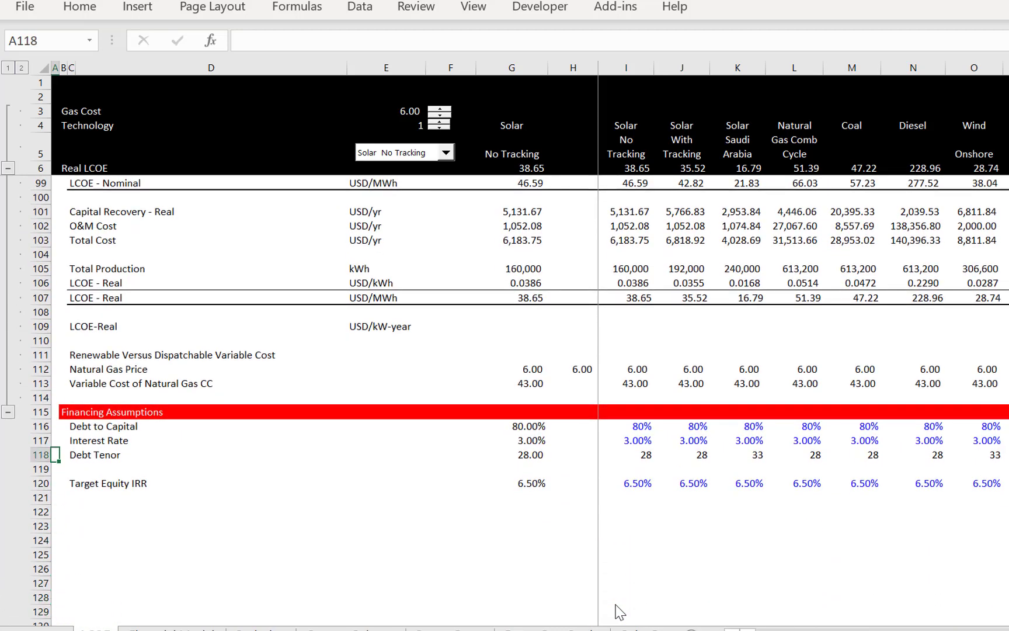
# Inspect the Target Equity IRR formula for the selected technology and the Solar No Tracking input cell
pyautogui.press('Right')
pyautogui.press('Right')
pyautogui.press('Right')
pyautogui.press('Right')
pyautogui.press('Right')
pyautogui.press('Right')
pyautogui.press('Right')
pyautogui.press('Right')
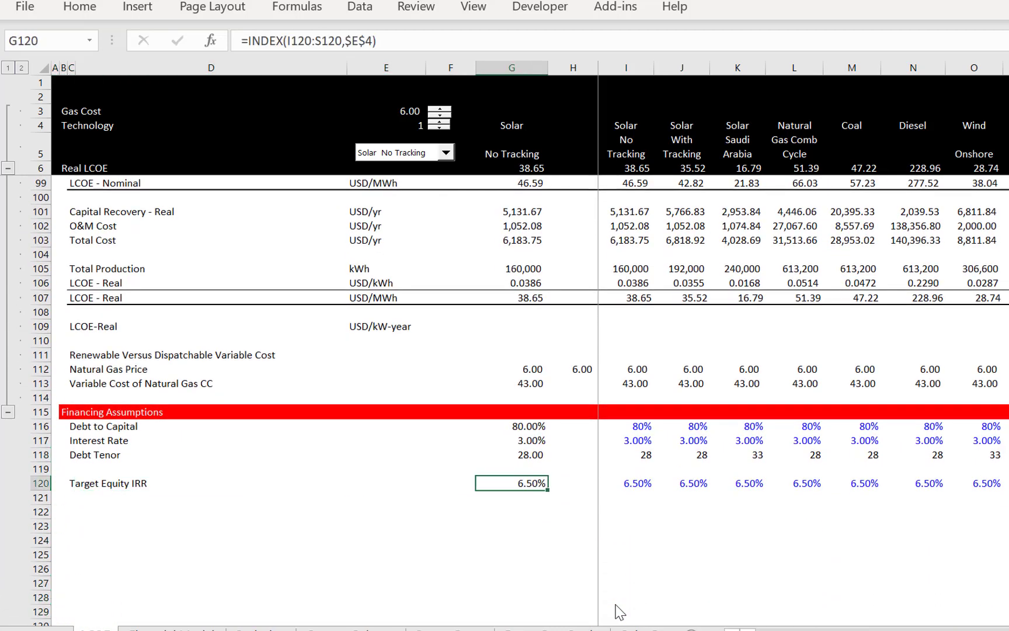
pyautogui.press('Left')
pyautogui.press('Right')
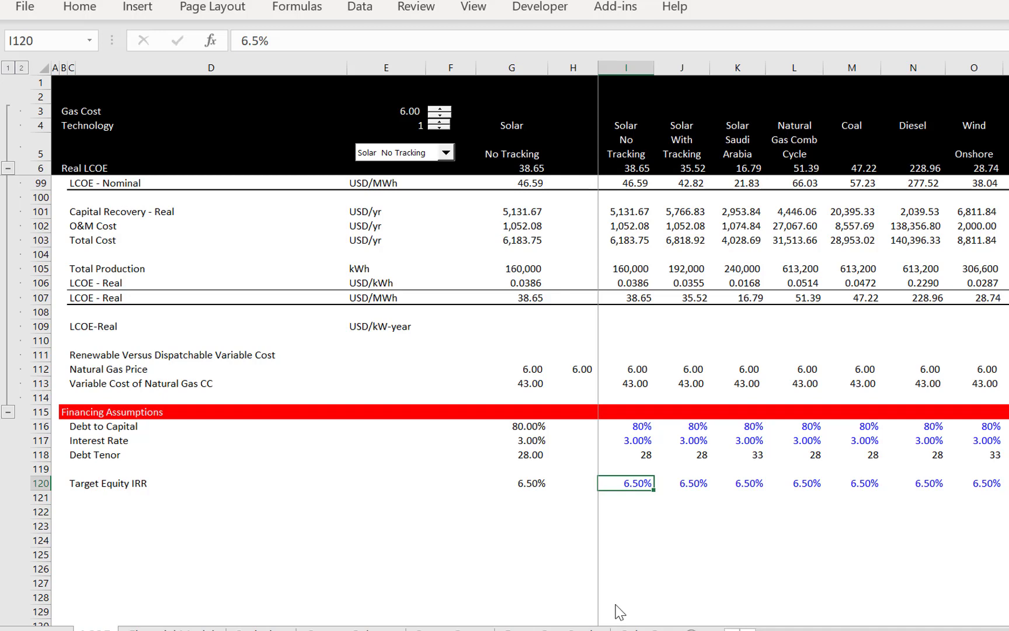
# Replace the Debt Tenor formula for Solar No Tracking with a fixed value of 20
pyautogui.press('Up')
pyautogui.press('Up')
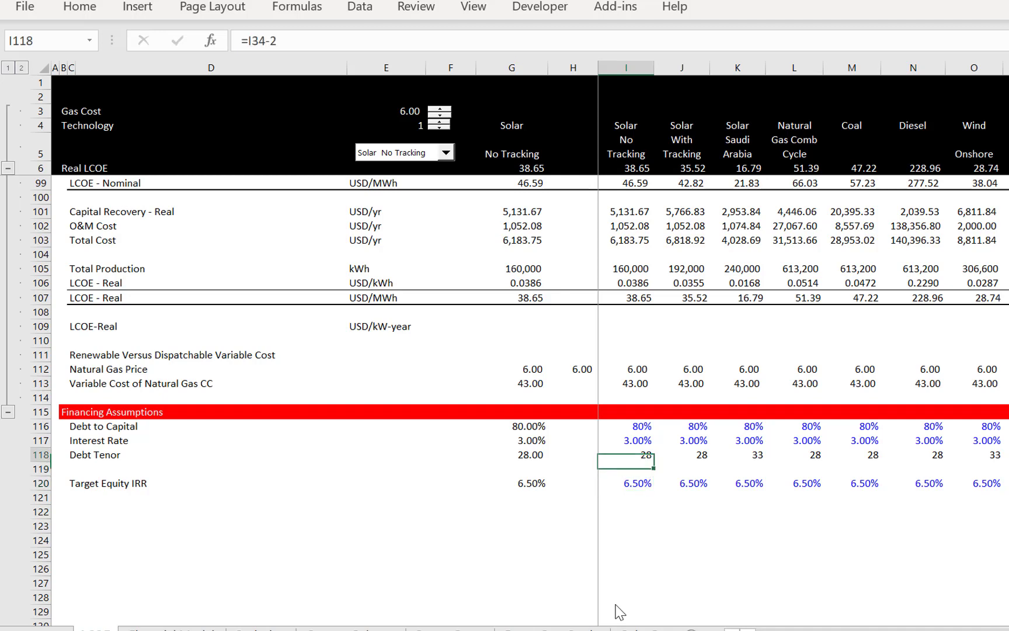
pyautogui.press('Up')
pyautogui.press('Down')
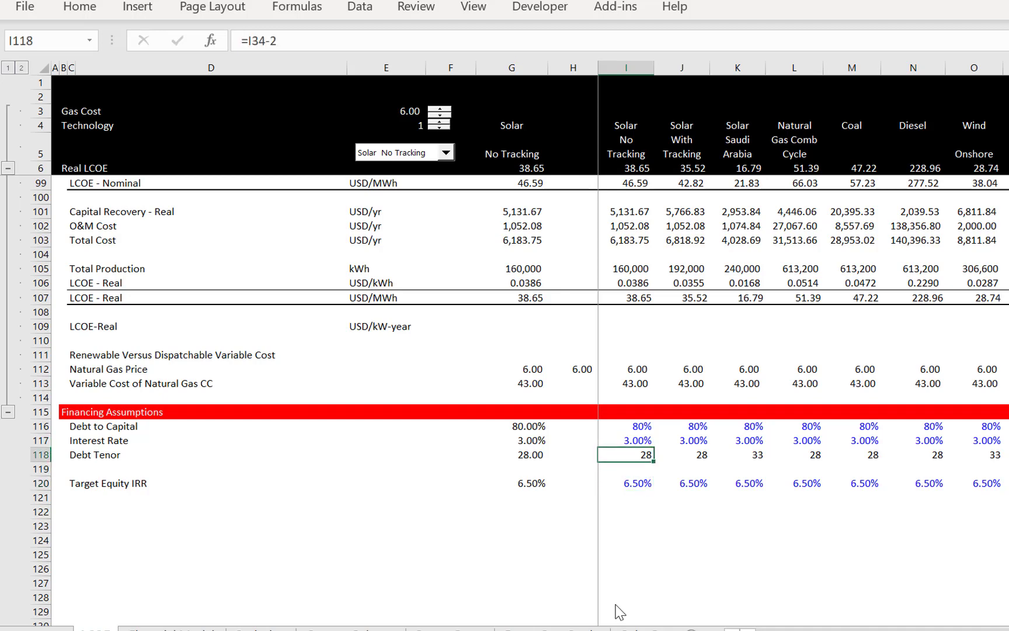
pyautogui.write('15')
pyautogui.press('BackSpace')
pyautogui.press('BackSpace')
pyautogui.write('20')
pyautogui.press('Return')
# Fill the Solar No Tracking Debt Tenor across the other technology columns
pyautogui.press('Up')
pyautogui.hotkey('shift', 'Right')
pyautogui.hotkey('shift', 'Right')
pyautogui.hotkey('shift', 'Right')
pyautogui.hotkey('shift', 'Right')
pyautogui.hotkey('shift', 'Right')
pyautogui.hotkey('shift', 'Right')
pyautogui.hotkey('shift', 'Right')
pyautogui.hotkey('shift', 'Right')
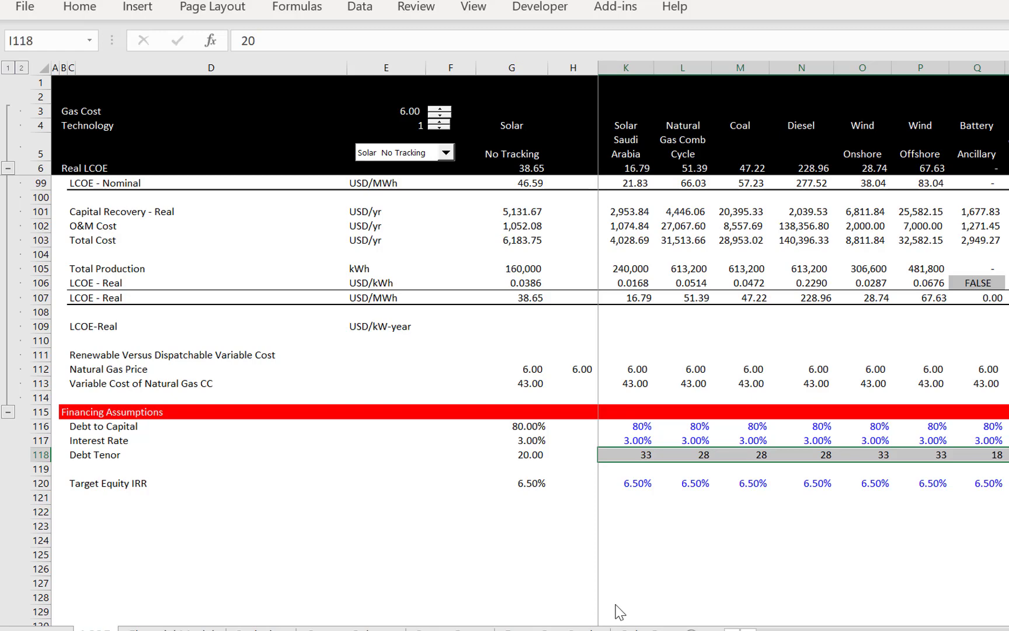
pyautogui.hotkey('ctrl', 'r')
# Inspect the Interest Rate input for Solar No Tracking in the Financing Assumptions section
pyautogui.press('Left')
pyautogui.press('Left')
pyautogui.press('Up')
pyautogui.press('Right')
pyautogui.press('Right')
pyautogui.press('Right')
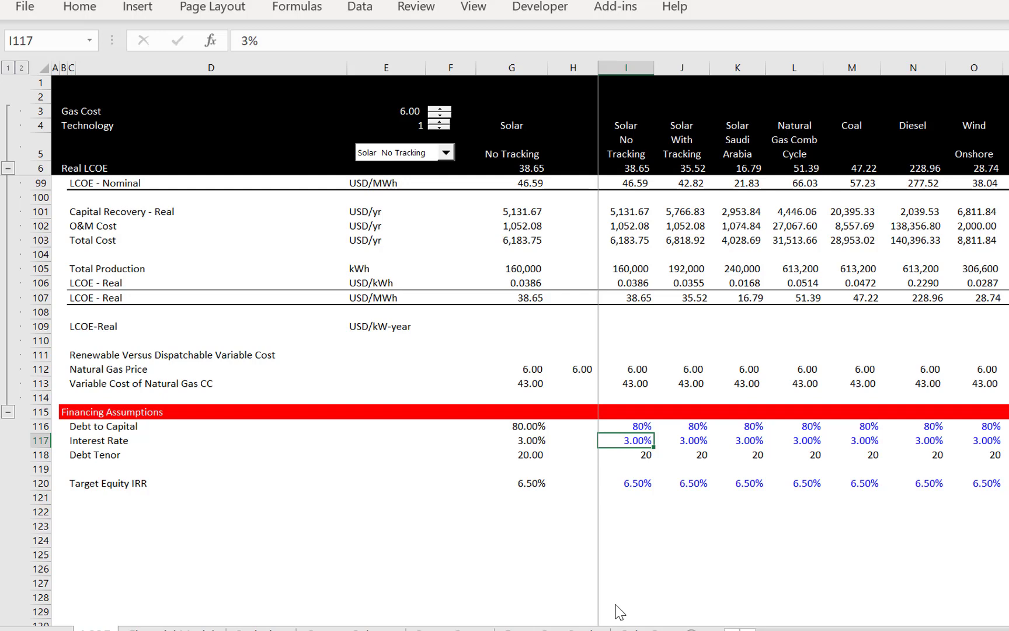
# Go back to the Driver 3 Cost of Capital and Carrying Charges section and examine the Required Project IRR input for Solar No Tracking
pyautogui.press('Up')
pyautogui.press('Up')
pyautogui.press('Up')
pyautogui.press('Up')
pyautogui.press('Up')
pyautogui.press('Up')
pyautogui.press('Up')
pyautogui.press('Up')
pyautogui.press('Up')
pyautogui.press('Up')
pyautogui.press('Up')
pyautogui.press('Up')
pyautogui.press('Up')
pyautogui.press('Up')
pyautogui.press('Up')
pyautogui.press('Up')
pyautogui.press('Up')
pyautogui.press('Up')
pyautogui.press('Up')
pyautogui.press('Up')
pyautogui.press('Up')
pyautogui.press('Up')
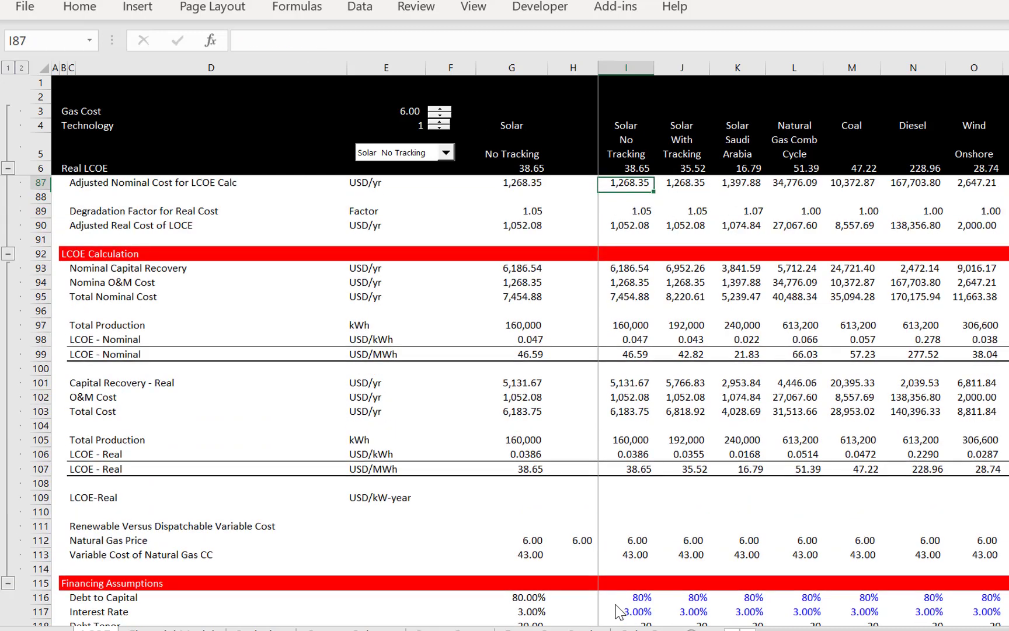
pyautogui.press('Up')
pyautogui.press('Up')
pyautogui.press('Up')
pyautogui.press('Up')
pyautogui.press('Up')
pyautogui.press('Up')
pyautogui.press('Up')
pyautogui.press('Up')
pyautogui.press('Up')
pyautogui.press('Up')
pyautogui.press('Up')
pyautogui.press('Up')
pyautogui.press('Up')
pyautogui.press('Up')
pyautogui.press('Up')
pyautogui.press('Up')
pyautogui.press('Up')
pyautogui.press('Up')
pyautogui.press('Up')
pyautogui.press('Up')
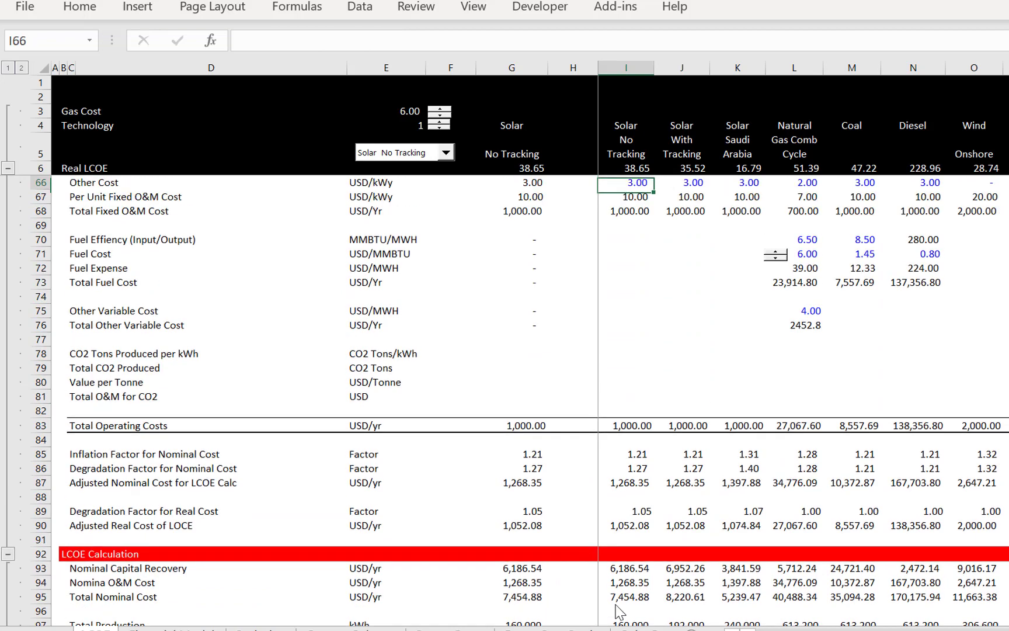
pyautogui.press('Up')
pyautogui.press('Up')
pyautogui.press('Up')
pyautogui.press('Up')
pyautogui.press('Up')
pyautogui.press('Up')
pyautogui.press('Up')
pyautogui.press('Up')
pyautogui.press('Up')
pyautogui.press('Up')
pyautogui.press('Up')
pyautogui.press('Up')
pyautogui.press('Up')
pyautogui.press('Up')
pyautogui.press('Up')
pyautogui.press('Up')
pyautogui.press('Up')
pyautogui.press('Up')
pyautogui.press('Up')
pyautogui.press('Up')
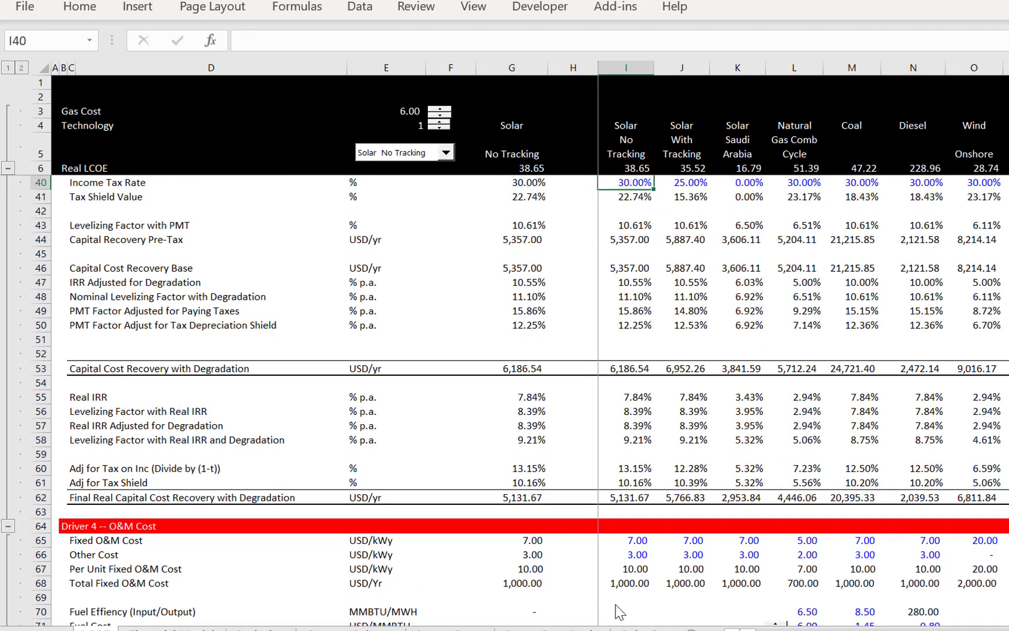
pyautogui.press('Up')
pyautogui.press('Up')
pyautogui.press('Up')
pyautogui.press('Up')
pyautogui.press('Up')
pyautogui.press('Up')
pyautogui.press('Up')
pyautogui.press('Down')
pyautogui.press('Down')
pyautogui.press('Down')
pyautogui.press('Down')
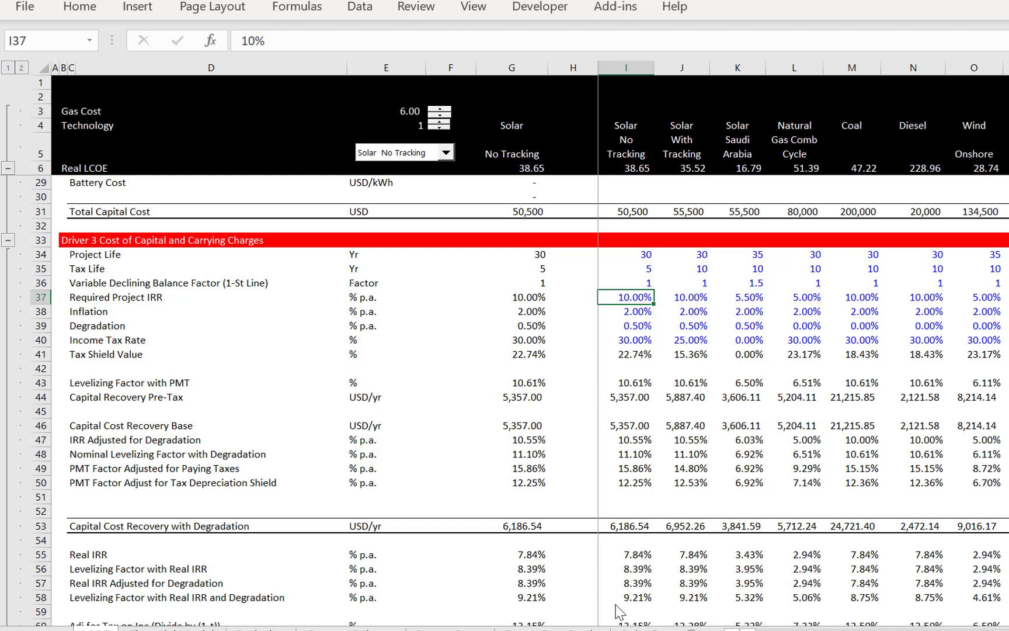
pyautogui.press('Left')
pyautogui.press('Right')
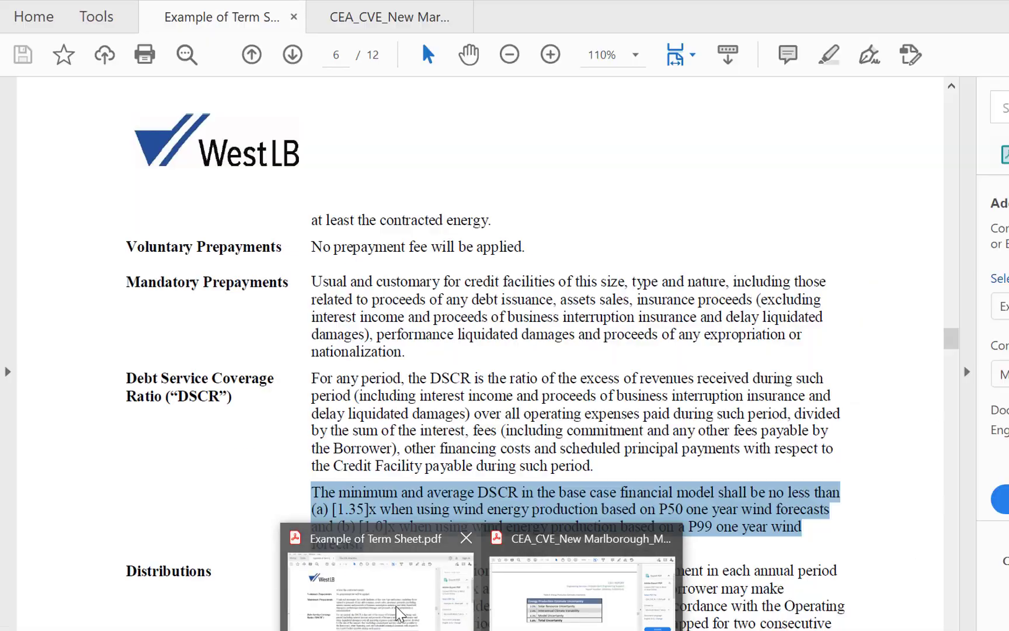
# Switch to the Example of Term Sheet PDF and examine the minimum and average DSCR requirements for the P50 and P99 one-year wind forecasts
pyautogui.click(397, 611)
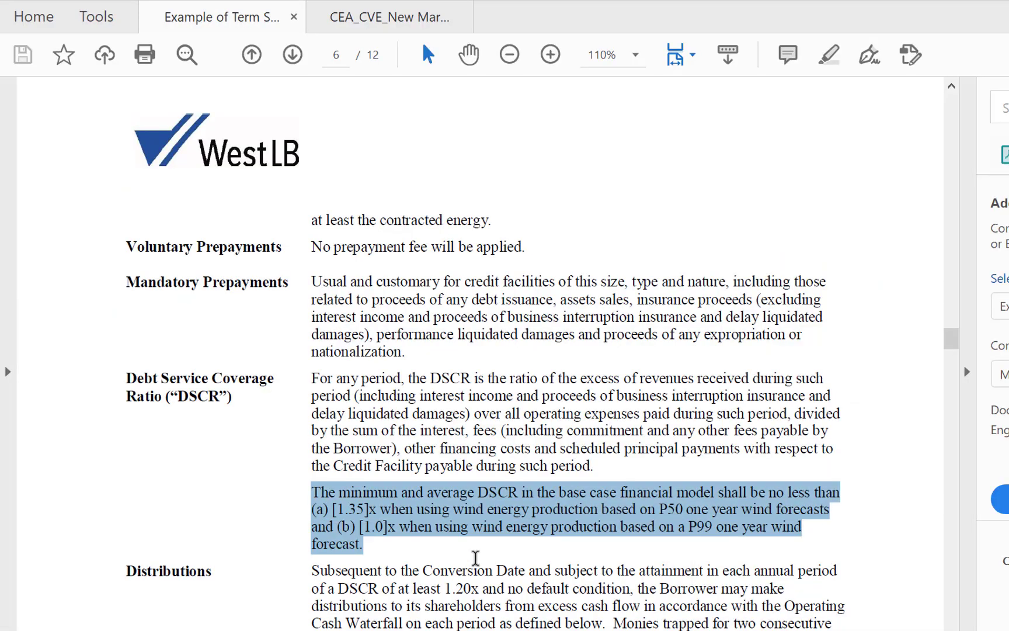
pyautogui.click(375, 498)
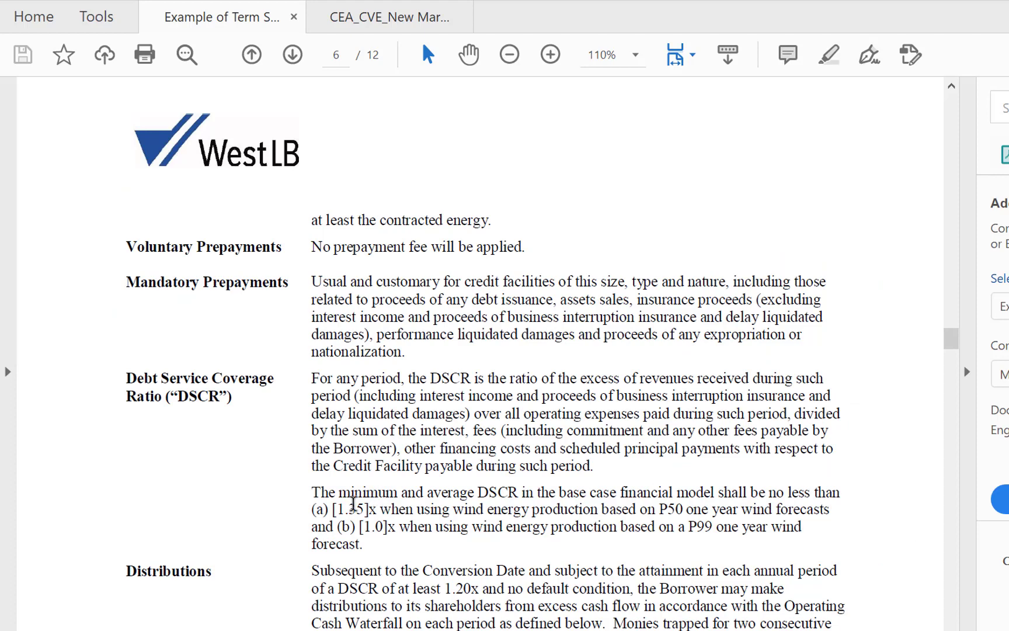
pyautogui.click(344, 507)
pyautogui.press('Left')
pyautogui.press('Right')
pyautogui.press('Right')
pyautogui.press('Right')
pyautogui.press('Right')
pyautogui.press('Right')
pyautogui.press('Down')
pyautogui.press('Right')
pyautogui.press('Right')
pyautogui.press('Right')
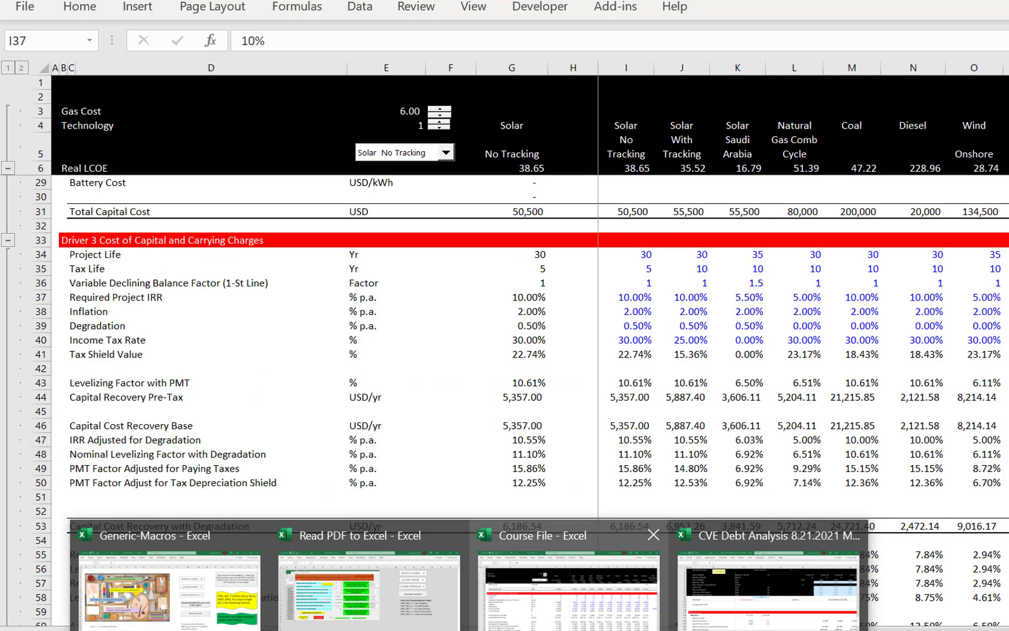
# Return to the Course File workbook and insert two blank rows below Debt Tenor in the Financing Assumptions section
pyautogui.click(569, 587)
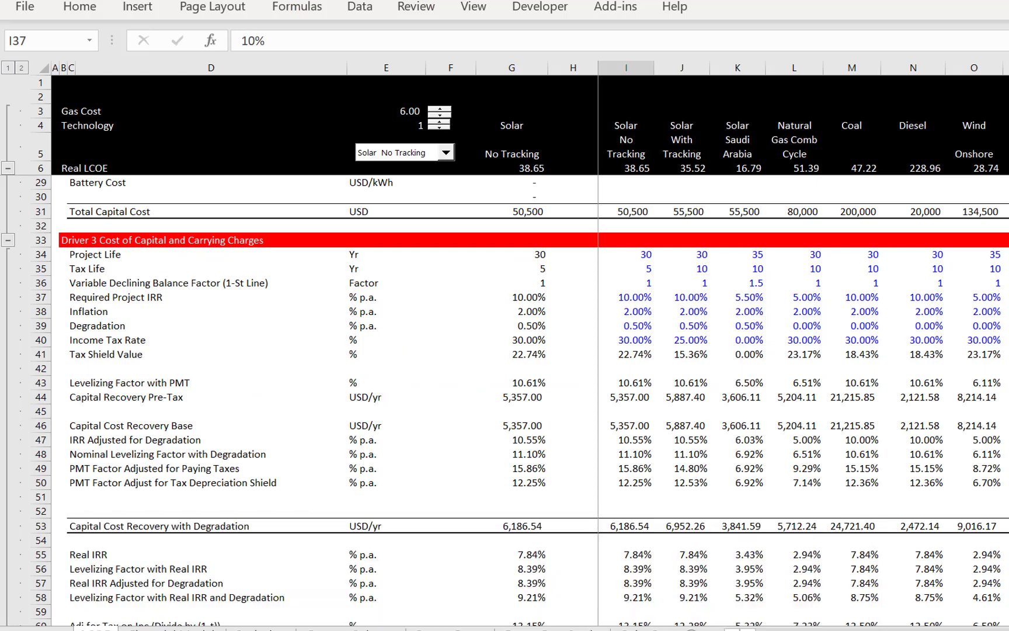
pyautogui.press('Down')
pyautogui.press('Down')
pyautogui.press('Down')
pyautogui.press('Down')
pyautogui.press('Down')
pyautogui.press('Down')
pyautogui.press('Down')
pyautogui.press('Down')
pyautogui.press('Down')
pyautogui.press('Down')
pyautogui.press('Down')
pyautogui.press('Down')
pyautogui.press('Down')
pyautogui.press('Down')
pyautogui.press('Down')
pyautogui.press('Down')
pyautogui.press('Down')
pyautogui.press('Down')
pyautogui.press('Down')
pyautogui.press('Down')
pyautogui.press('Down')
pyautogui.press('Down')
pyautogui.press('Down')
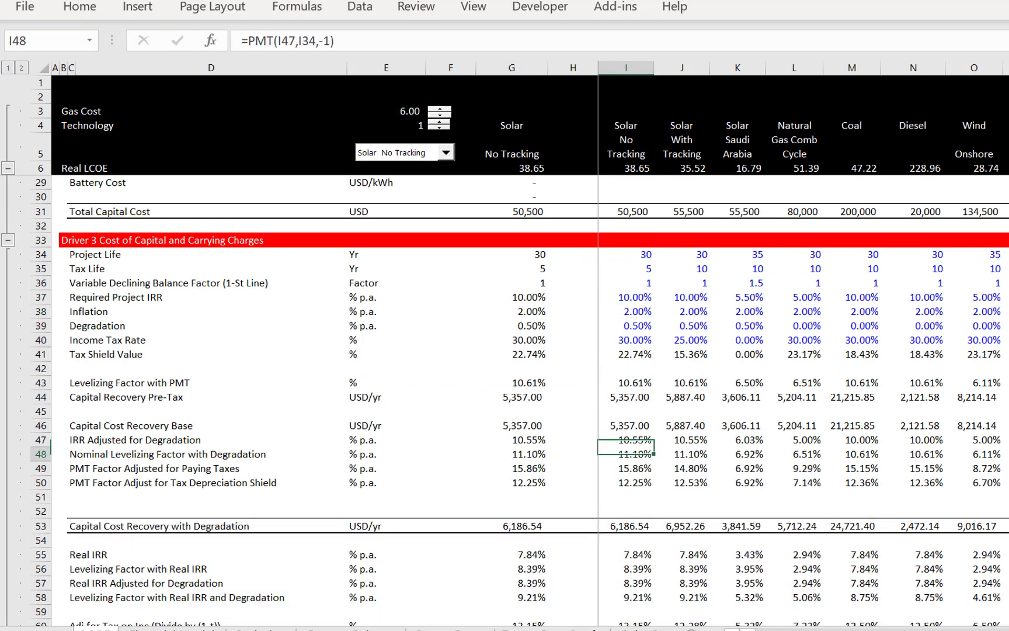
pyautogui.press('Down')
pyautogui.press('Down')
pyautogui.press('Down')
pyautogui.press('Down')
pyautogui.press('Down')
pyautogui.press('Down')
pyautogui.press('Down')
pyautogui.press('Down')
pyautogui.press('Down')
pyautogui.press('Down')
pyautogui.press('Down')
pyautogui.press('Down')
pyautogui.press('Down')
pyautogui.press('Down')
pyautogui.press('Down')
pyautogui.press('Down')
pyautogui.press('Down')
pyautogui.press('Down')
pyautogui.press('Down')
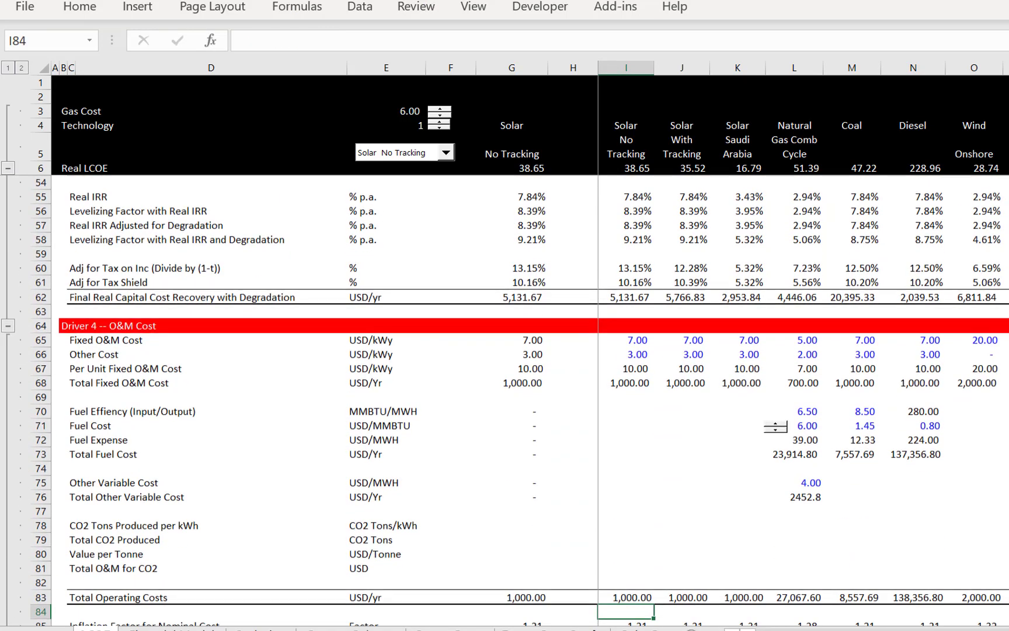
pyautogui.press('Down')
pyautogui.press('Down')
pyautogui.press('Down')
pyautogui.press('Down')
pyautogui.press('Down')
pyautogui.press('Down')
pyautogui.press('Down')
pyautogui.press('Down')
pyautogui.press('Down')
pyautogui.press('Down')
pyautogui.press('Down')
pyautogui.press('Down')
pyautogui.press('Down')
pyautogui.press('Down')
pyautogui.press('Down')
pyautogui.press('Down')
pyautogui.press('Down')
pyautogui.press('Down')
pyautogui.press('Down')
pyautogui.press('Down')
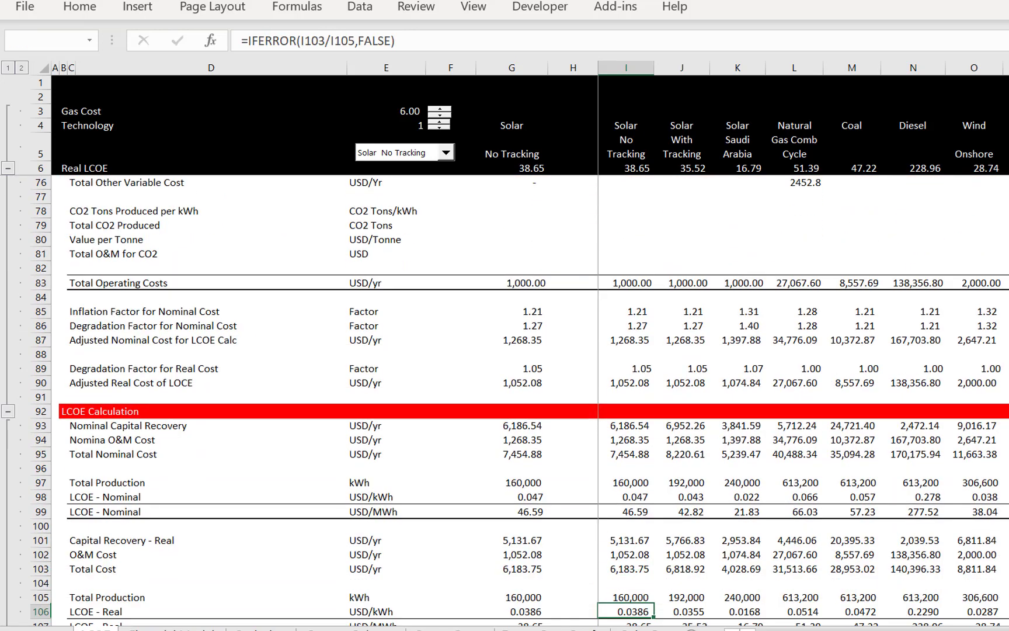
pyautogui.press('Down')
pyautogui.press('Down')
pyautogui.press('Up')
pyautogui.press('Up')
pyautogui.press('Up')
pyautogui.press('Up')
pyautogui.press('Up')
pyautogui.press('Up')
pyautogui.press('Left')
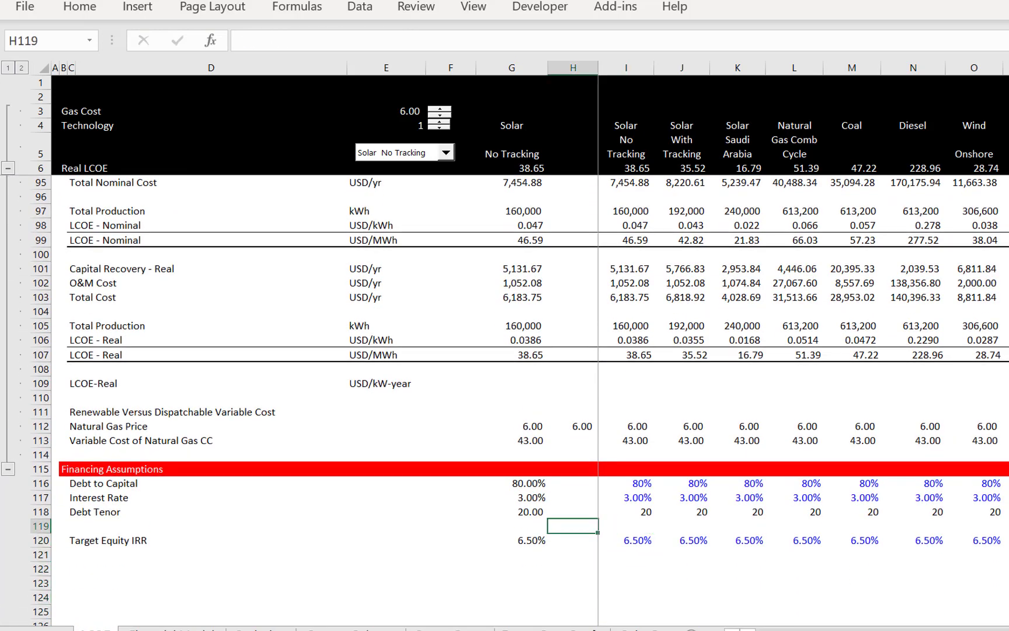
pyautogui.hotkey('shift', 'space')
pyautogui.hotkey('ctrl', 'shift', '=')
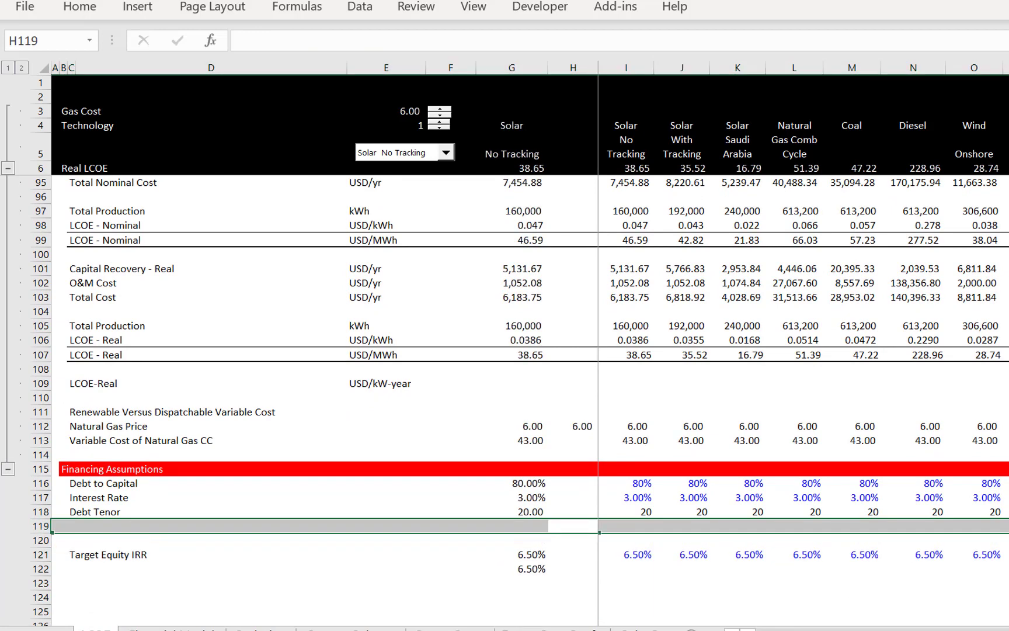
# Label the new row directly below Debt Tenor as P50 DSCR
pyautogui.press('Left')
pyautogui.press('Left')
pyautogui.press('Left')
pyautogui.press('Left')
pyautogui.press('Left')
pyautogui.write('P50 DSCR')
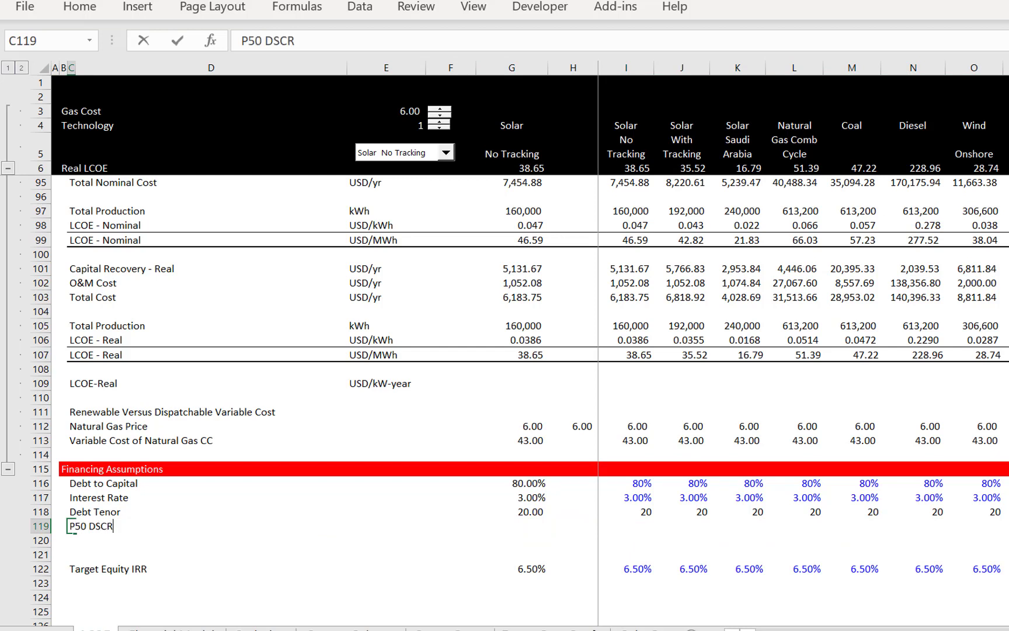
pyautogui.press('Return')
# Set the P50 DSCR for Solar No Tracking to 1.2 and fill it across through Solar Saudi Arabia
pyautogui.press('Up')
pyautogui.press('Right')
pyautogui.press('Right')
pyautogui.press('Right')
pyautogui.press('Right')
pyautogui.press('Right')
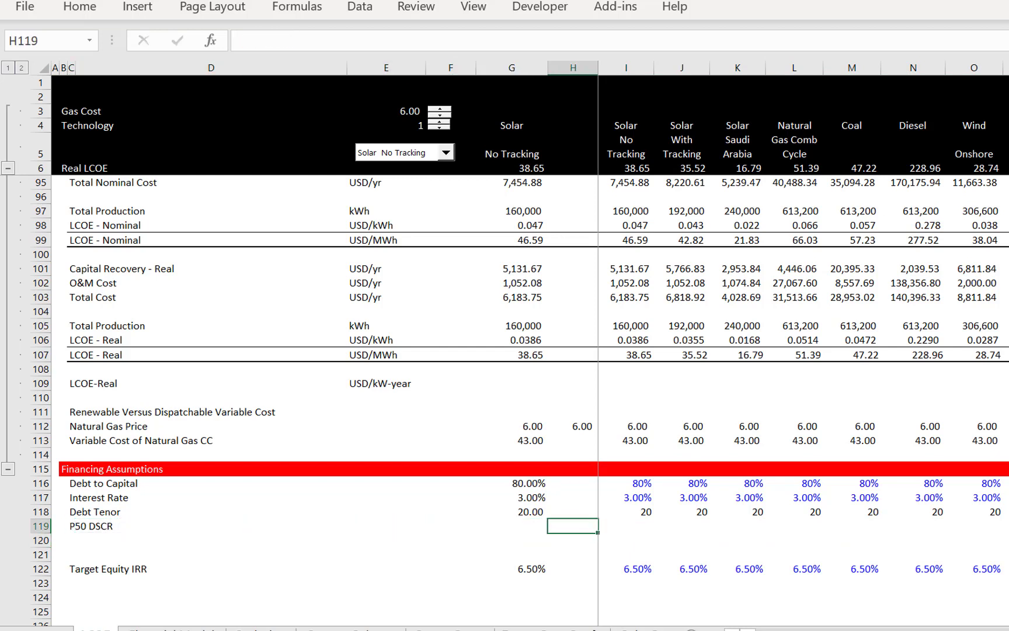
pyautogui.press('Right')
pyautogui.write('1.2')
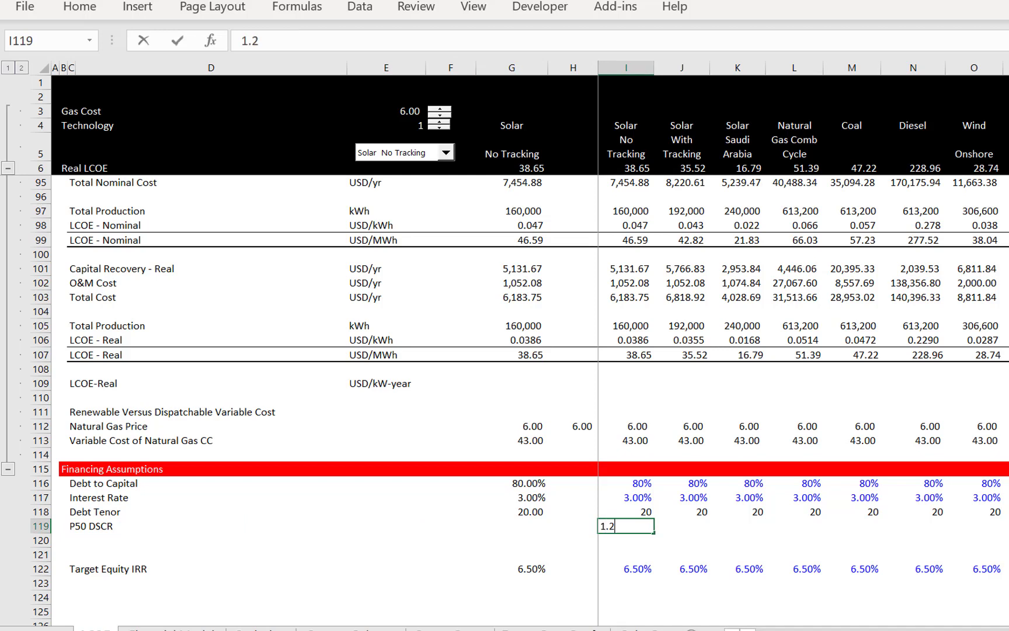
pyautogui.press('Return')
pyautogui.press('Up')
pyautogui.hotkey('shift', 'Right')
pyautogui.hotkey('shift', 'Right')
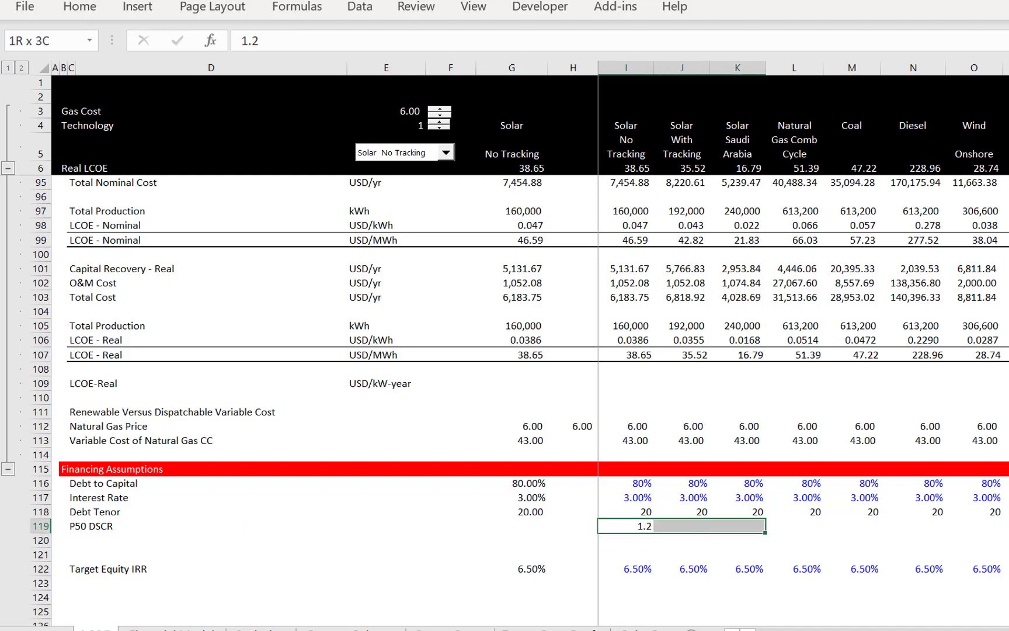
pyautogui.hotkey('ctrl', 'r')
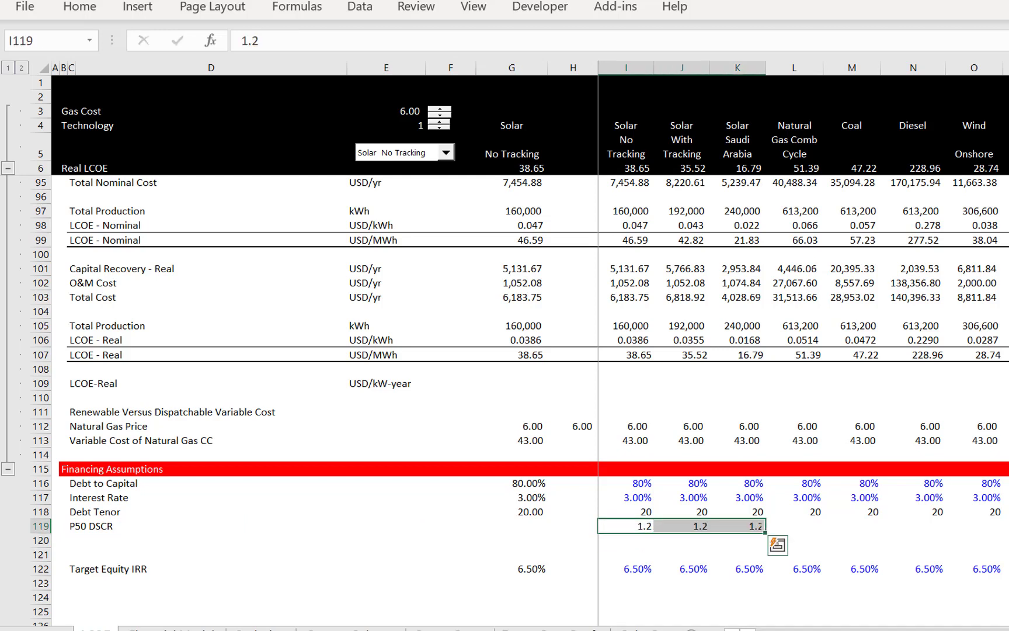
# Fill the Solar Saudi Arabia P50 DSCR across the Natural Gas Comb Cycle, Coal and Diesel columns
pyautogui.press('Right')
pyautogui.press('Right')
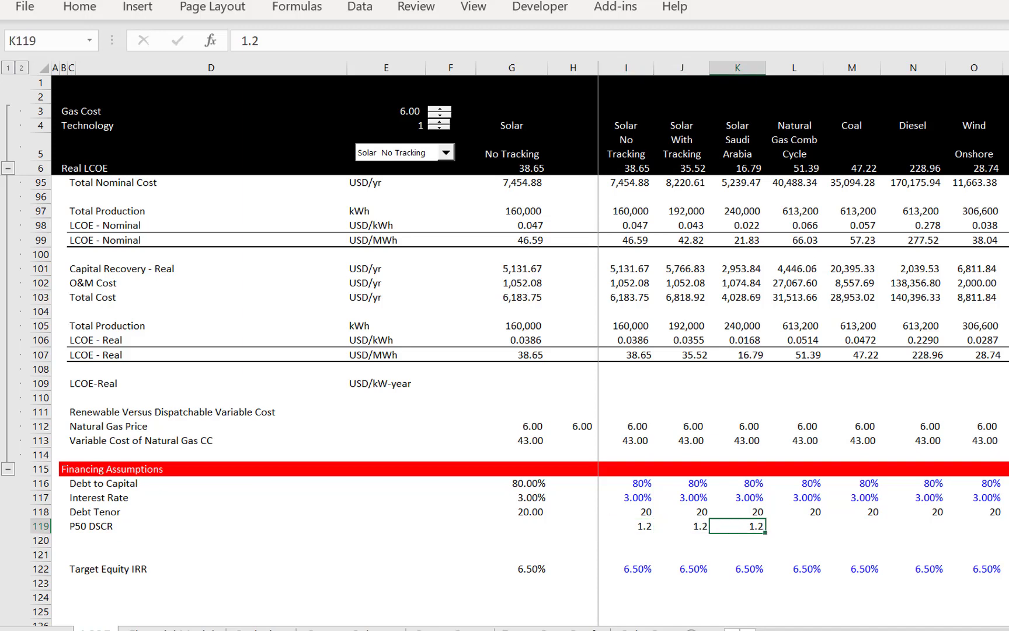
pyautogui.hotkey('shift', 'Right')
pyautogui.hotkey('shift', 'Right')
pyautogui.hotkey('shift', 'Right')
pyautogui.hotkey('shift', 'Left')
pyautogui.hotkey('shift', 'Left')
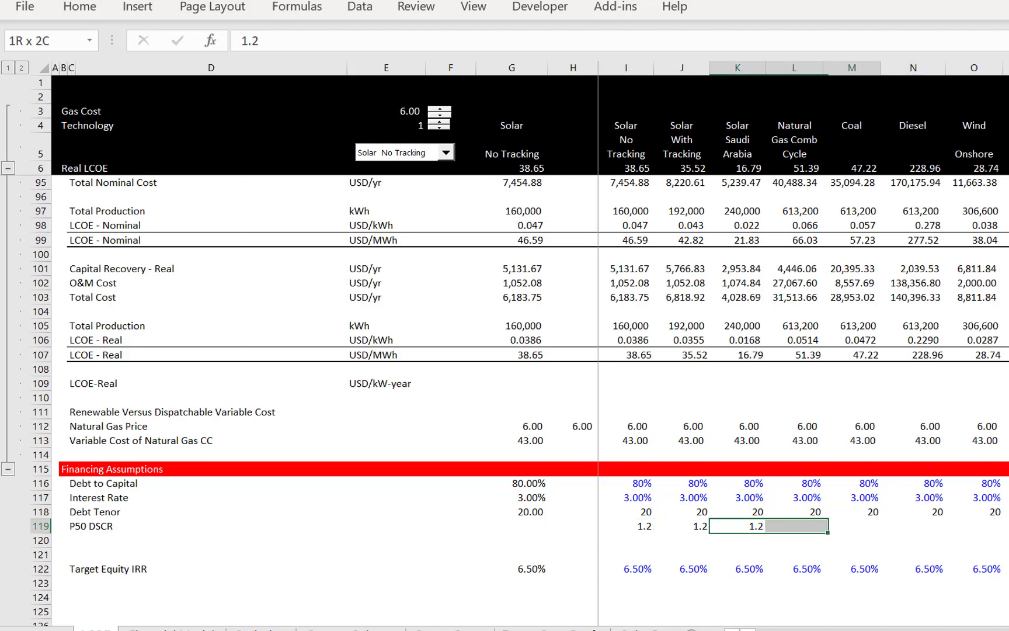
pyautogui.hotkey('shift', 'Right')
pyautogui.hotkey('shift', 'Right')
pyautogui.hotkey('shift', 'Right')
pyautogui.hotkey('shift', 'Left')
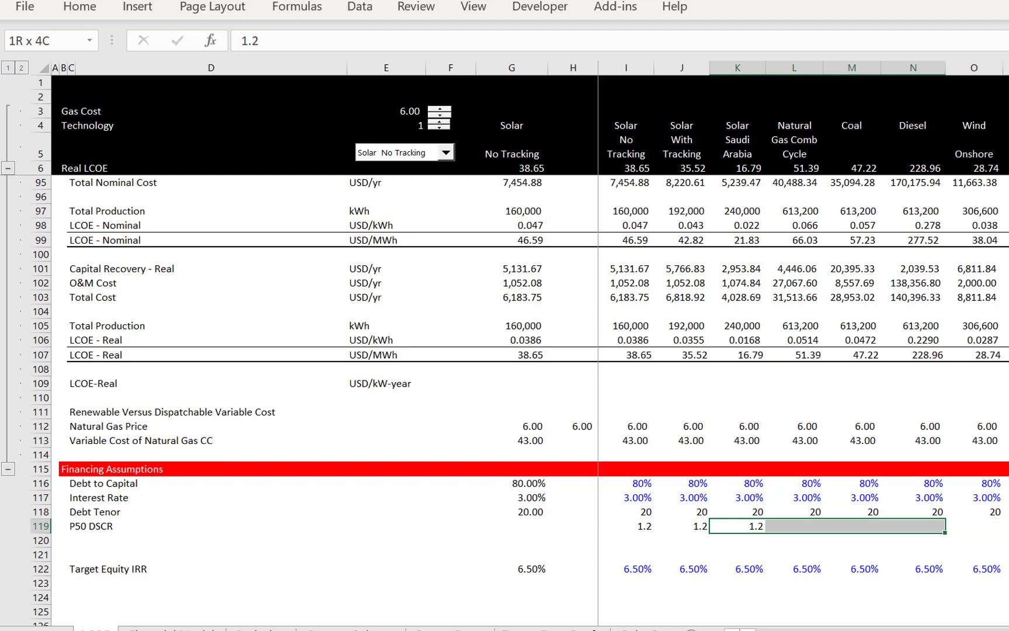
pyautogui.hotkey('ctrl', 'r')
# Set the P50 DSCR to 1.35 for Wind Onshore and Wind Offshore
pyautogui.press('Right')
pyautogui.press('Right')
pyautogui.press('Right')
pyautogui.press('Right')
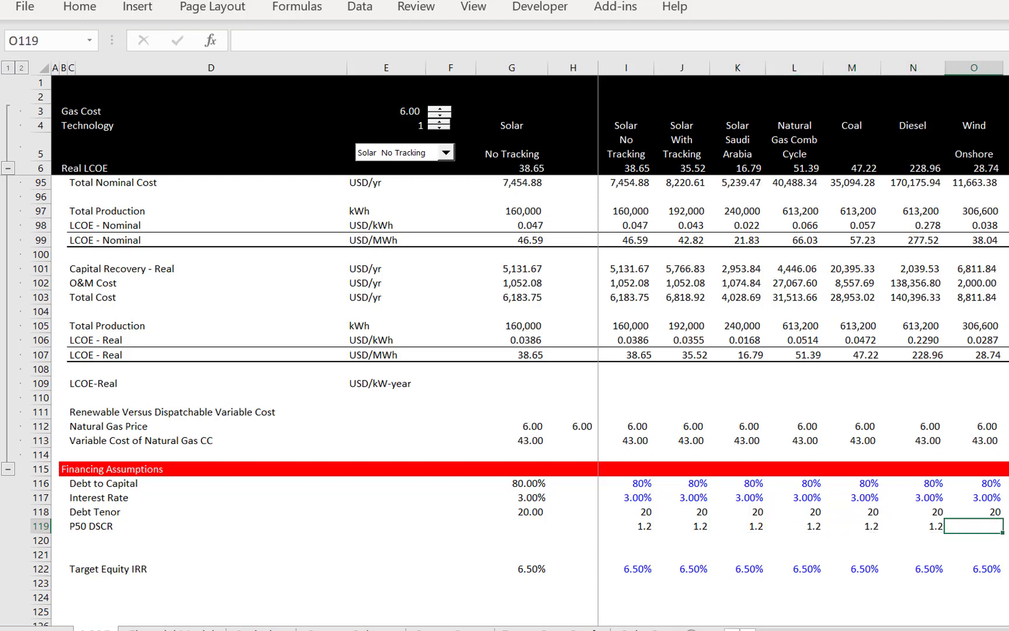
pyautogui.write('1.35')
pyautogui.hotkey('ctrl', 'Return')
pyautogui.hotkey('shift', 'Right')
# Copy the Diesel P50 DSCR into the Battery Ancillary and Solar & Ancillary Services columns
pyautogui.press('Right')
pyautogui.press('Left')
pyautogui.press('Left')
pyautogui.hotkey('ctrl', 'c')
pyautogui.press('Right')
pyautogui.press('Right')
pyautogui.press('Right')
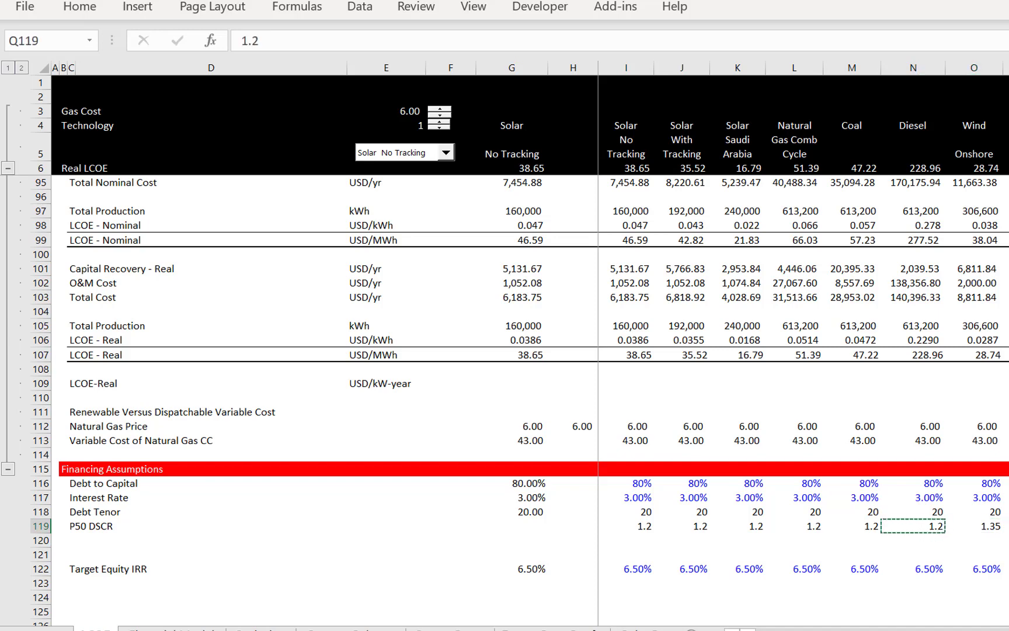
pyautogui.hotkey('ctrl', 'v')
pyautogui.press('Right')
pyautogui.hotkey('ctrl', 'v')
# Copy the P50 DSCR from Solar & Ancillary Services into the Battery Storage column
pyautogui.press('Right')
pyautogui.press('Left')
pyautogui.press('Right')
pyautogui.press('Escape')
pyautogui.press('Right')
pyautogui.press('Left')
pyautogui.press('Left')
pyautogui.hotkey('ctrl', 'c')
pyautogui.press('Right')
pyautogui.hotkey('ctrl', 'v')
pyautogui.press('Right')
pyautogui.press('Right')
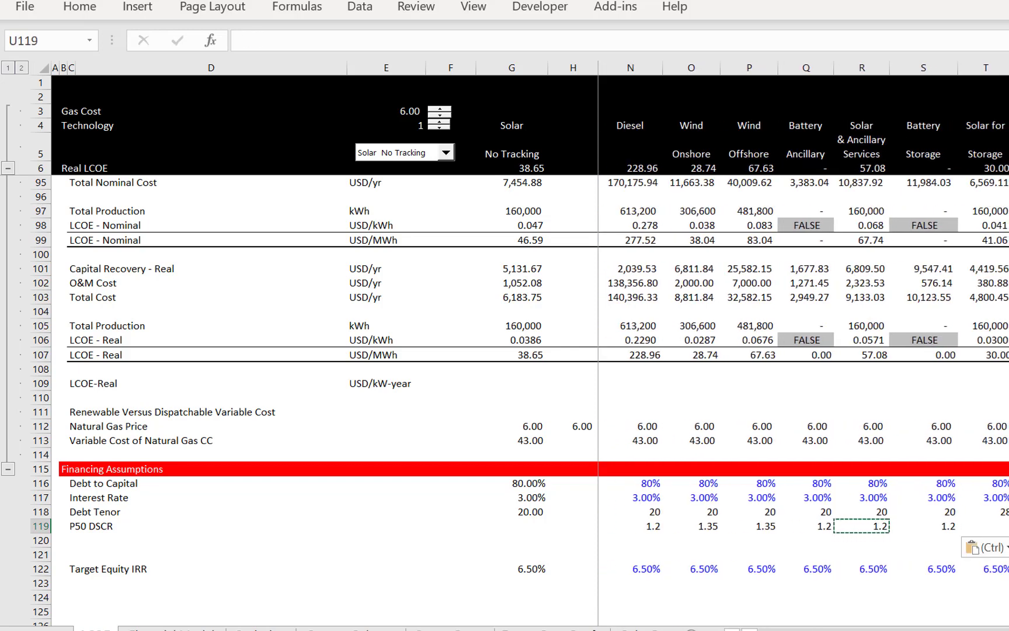
pyautogui.press('Left')
pyautogui.press('Left')
pyautogui.hotkey('shift', 'Right')
pyautogui.press('Escape')
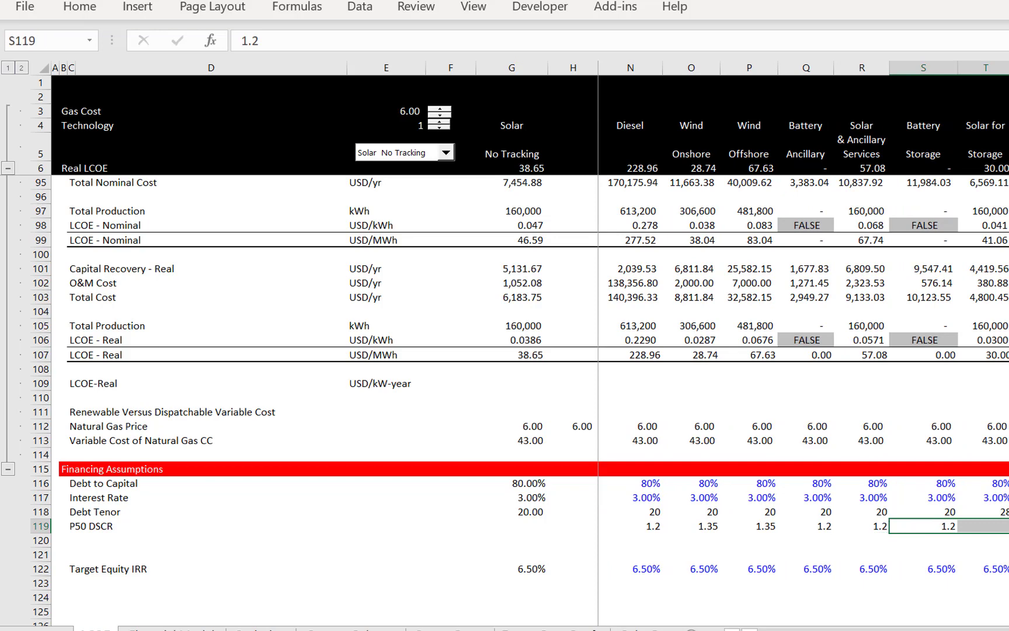
# Add the label "P99 DSCR" in cell C120, beneath P50 DSCR in the financing assumptions
pyautogui.press('Left')
pyautogui.press('Left')
pyautogui.press('Left')
pyautogui.press('Left')
pyautogui.press('Left')
pyautogui.press('Left')
pyautogui.press('Left')
pyautogui.press('Left')
pyautogui.press('Left')
pyautogui.press('Left')
pyautogui.press('Left')
pyautogui.press('Left')
pyautogui.press('Left')
pyautogui.press('Left')
pyautogui.press('Left')
pyautogui.press('Left')
pyautogui.press('Left')
pyautogui.press('Left')
pyautogui.press('Down')
pyautogui.press('Right')
pyautogui.press('Right')
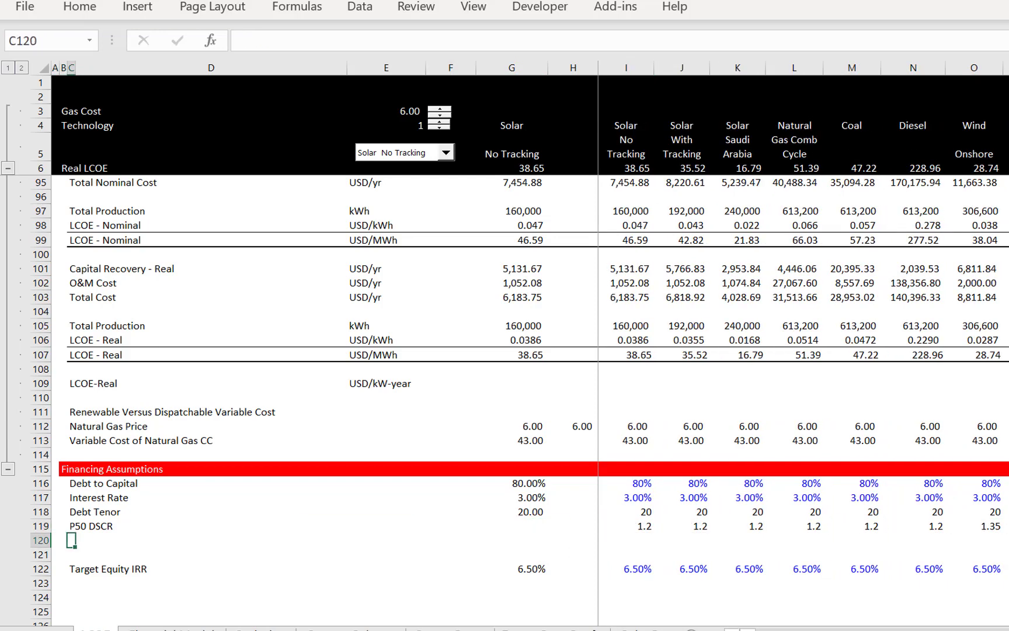
pyautogui.write('P99')
pyautogui.write('DSC')
pyautogui.press('BackSpace')
pyautogui.press('BackSpace')
pyautogui.write('SCR')
pyautogui.hotkey('ctrl', 'Return')
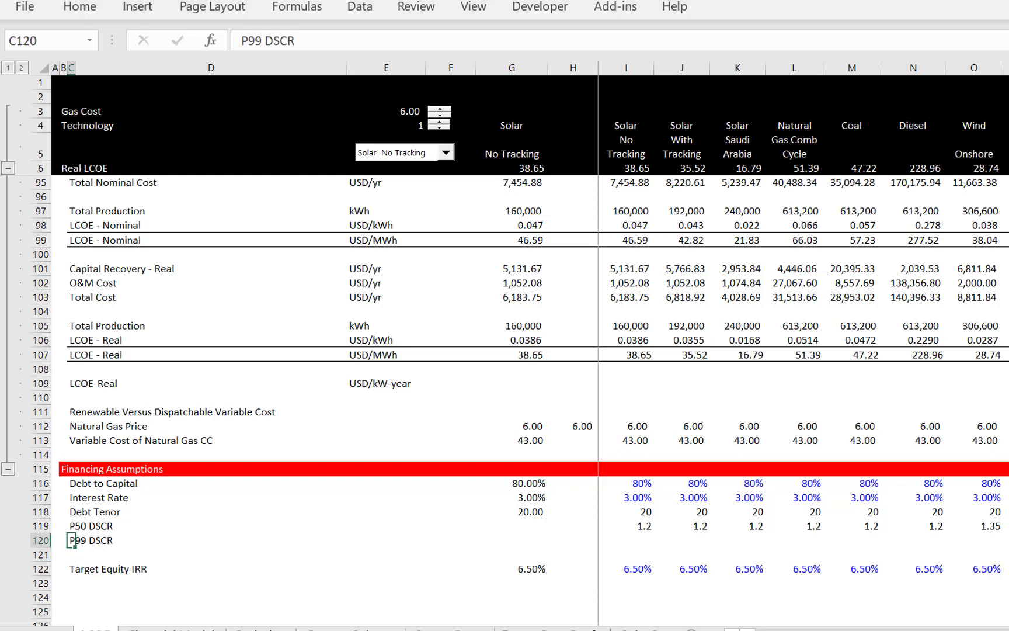
# Set the P99 DSCR to 1 for Solar No Tracking with two decimals and fill it across the other technologies
pyautogui.press('Right')
pyautogui.press('Right')
pyautogui.press('Right')
pyautogui.press('Right')
pyautogui.press('Right')
pyautogui.press('Right')
pyautogui.write('1')
pyautogui.press('Return')
pyautogui.press('Up')
pyautogui.hotkey('ctrl', 'shift', '1')
pyautogui.hotkey('shift', 'Right')
pyautogui.hotkey('shift', 'Right')
pyautogui.hotkey('shift', 'Right')
pyautogui.hotkey('shift', 'Right')
pyautogui.hotkey('shift', 'Right')
pyautogui.hotkey('shift', 'Right')
pyautogui.hotkey('ctrl', 'r')
# Format the P50 and P99 DSCR values for all technologies as numbers with two decimals
pyautogui.press('Left')
pyautogui.press('Up')
pyautogui.press('Right')
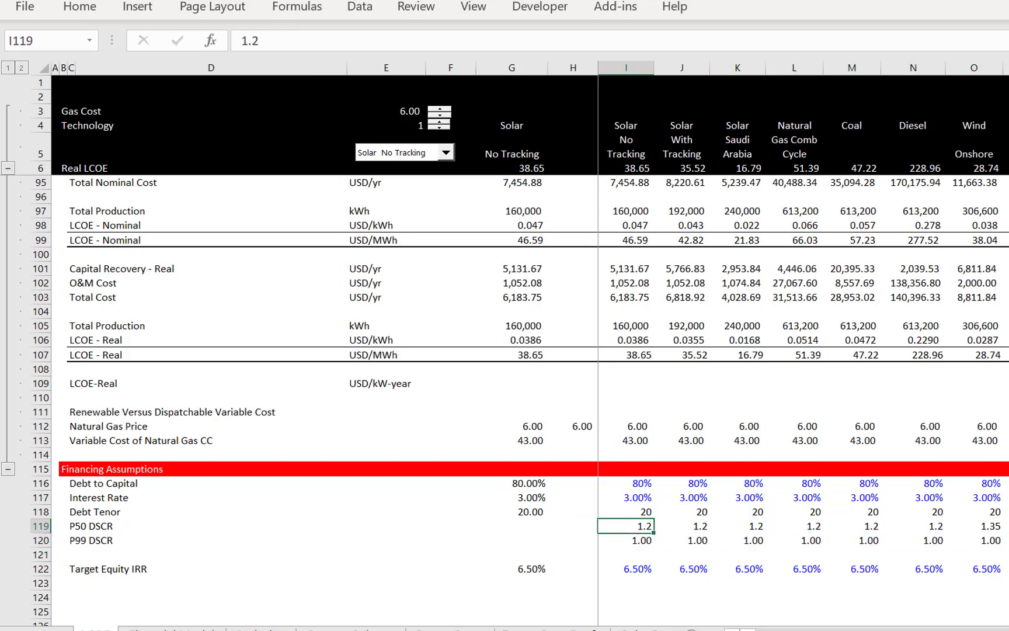
pyautogui.hotkey('ctrl', 'shift', 'Right')
pyautogui.hotkey('ctrl', 'shift', '1')
pyautogui.press('Left')
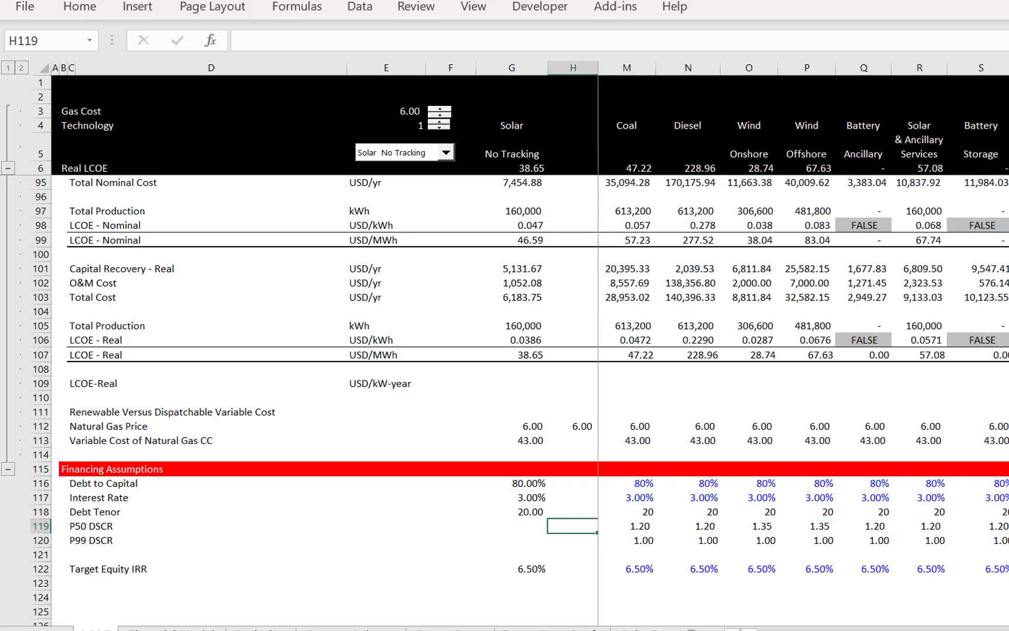
pyautogui.press('Right')
pyautogui.hotkey('shift', 'Down')
pyautogui.hotkey('ctrl', 'shift', 'Right')
pyautogui.hotkey('ctrl', 'shift', '1')
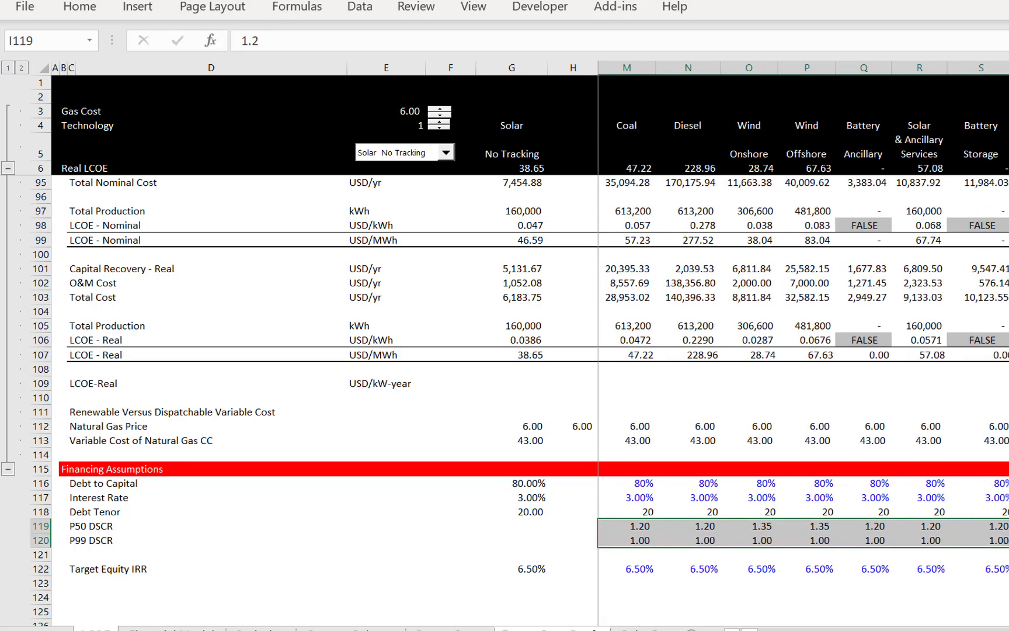
pyautogui.keyDown('ctrl'); pyautogui.click(553, 628); pyautogui.keyUp('ctrl')
pyautogui.press('Left')
pyautogui.press('Left')
pyautogui.press('Left')
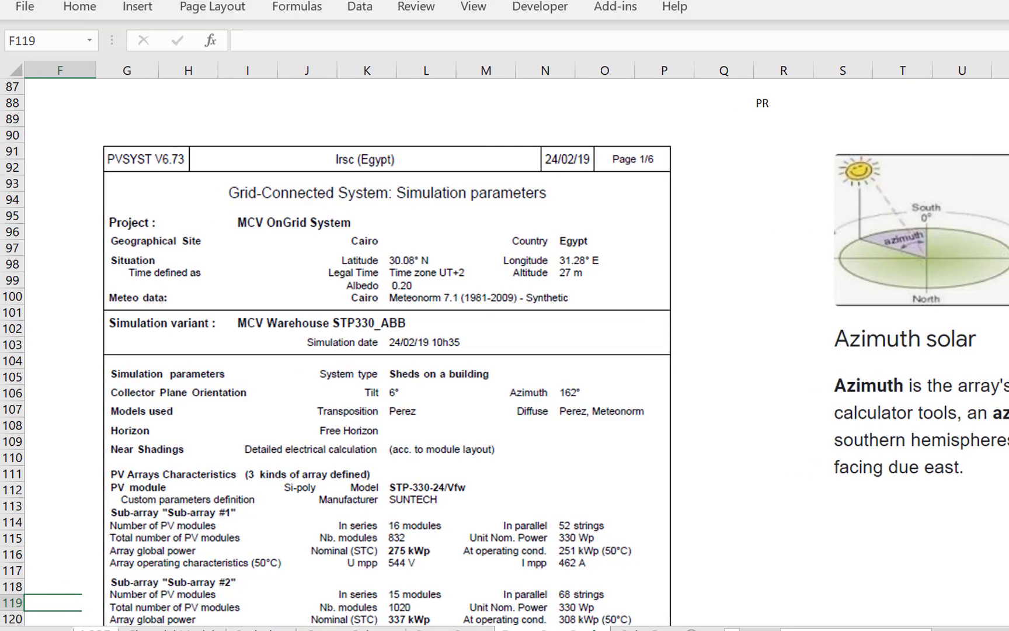
pyautogui.hotkey('ctrl', 'pageup')
pyautogui.hotkey('ctrl', 'pageup')
pyautogui.hotkey('ctrl', 'pageup')
pyautogui.hotkey('ctrl', 'pageup')
pyautogui.hotkey('ctrl', 'pageup')
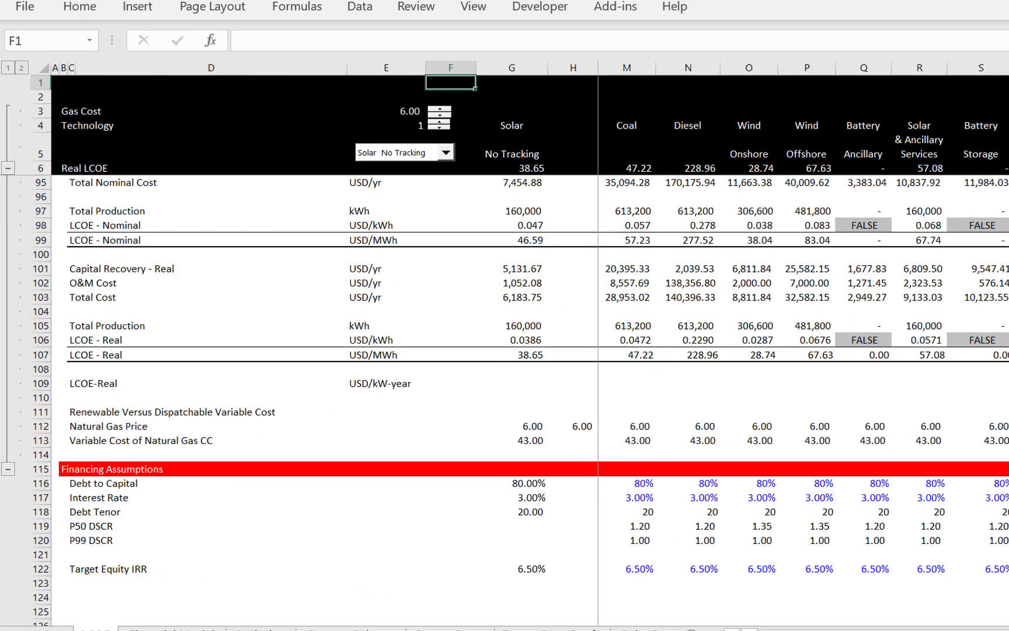
pyautogui.press('Down')
pyautogui.press('Down')
pyautogui.press('Down')
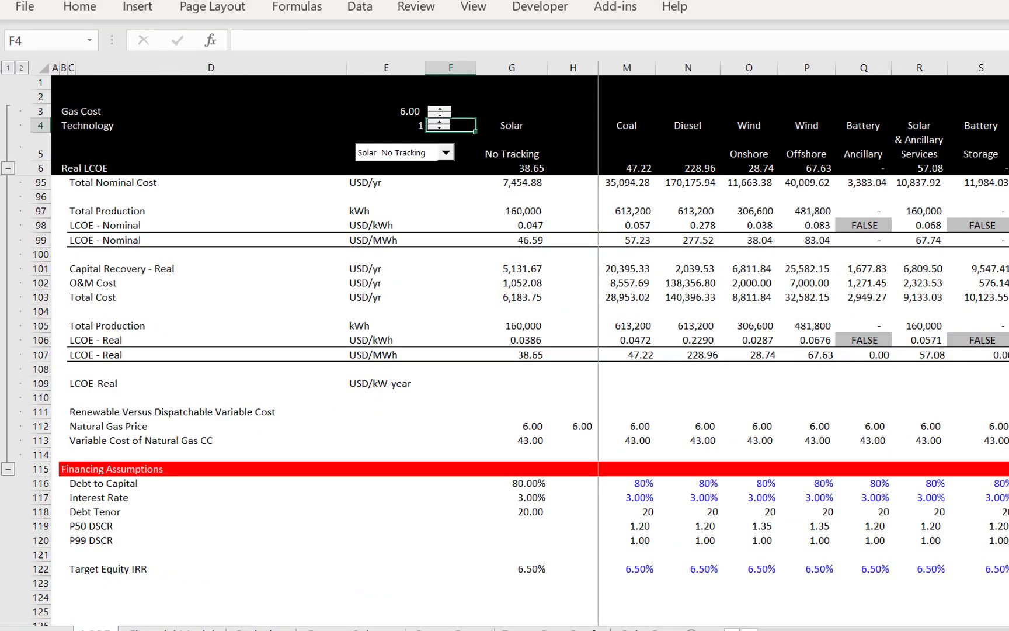
pyautogui.click(645, 596)
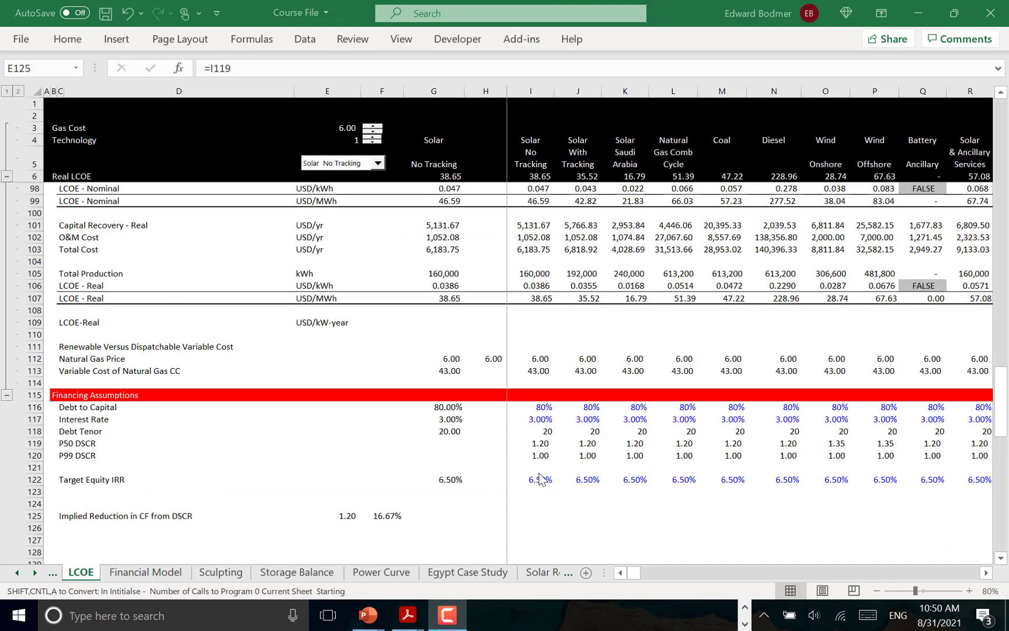
# Inspect the Implied Reduction in CF from DSCR formula in F125 and its reference to the P50 DSCR
pyautogui.click(281, 509)
pyautogui.press('Right')
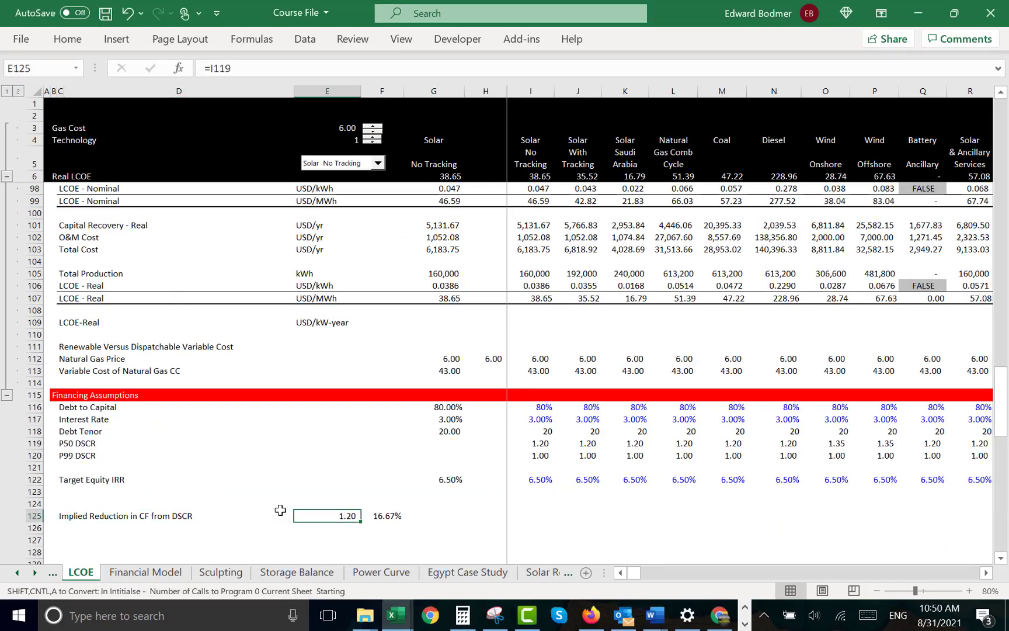
pyautogui.press('Right')
pyautogui.press('F2')
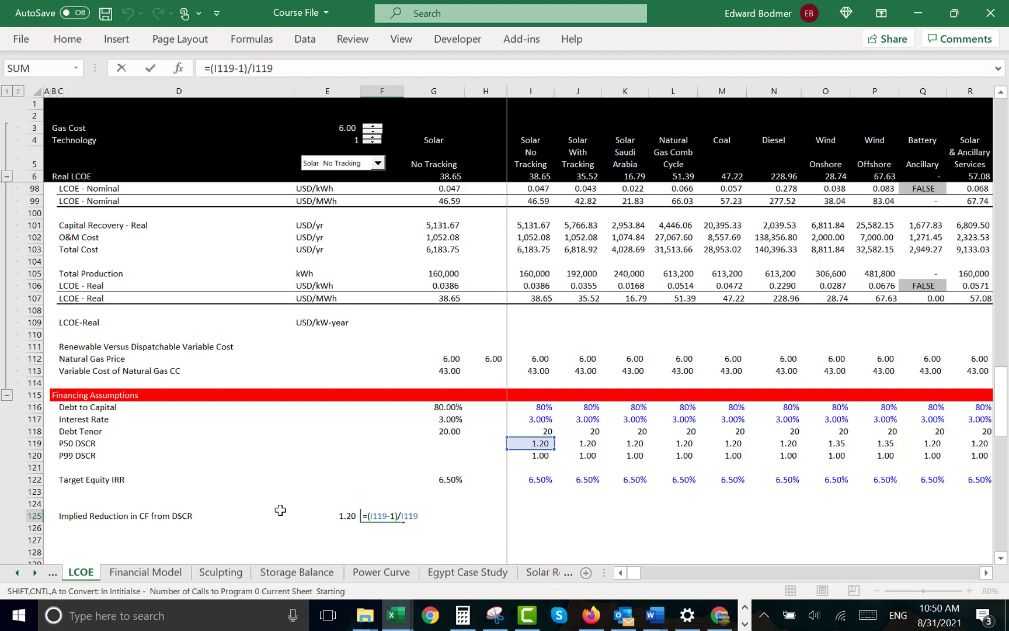
pyautogui.press('Return')
pyautogui.press('Up')
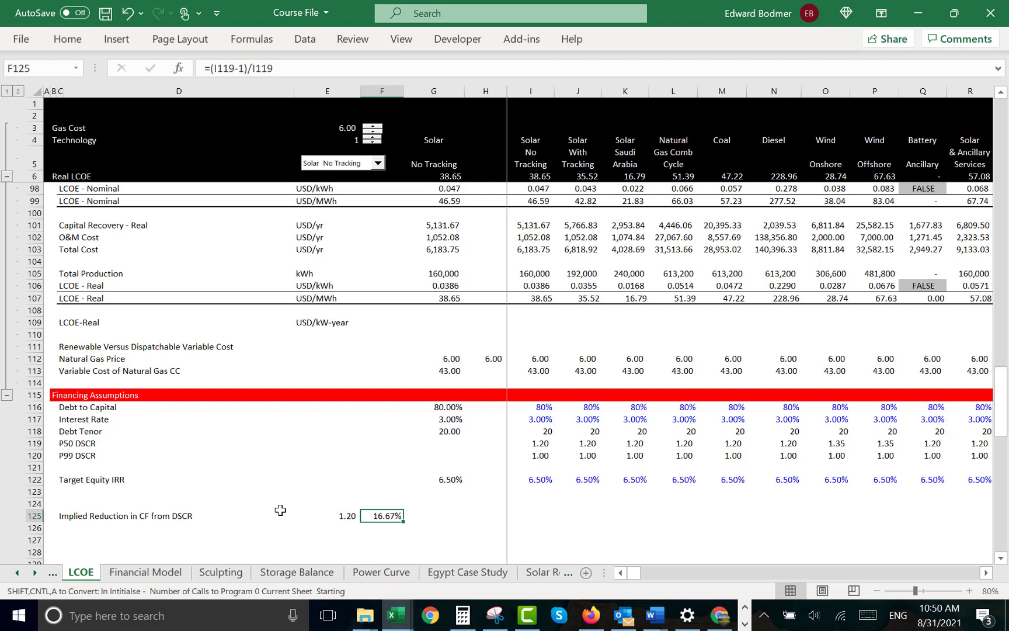
# Compare the implied cash flow reduction with the Solar No Tracking P50 and P99 DSCR inputs
pyautogui.press('Right')
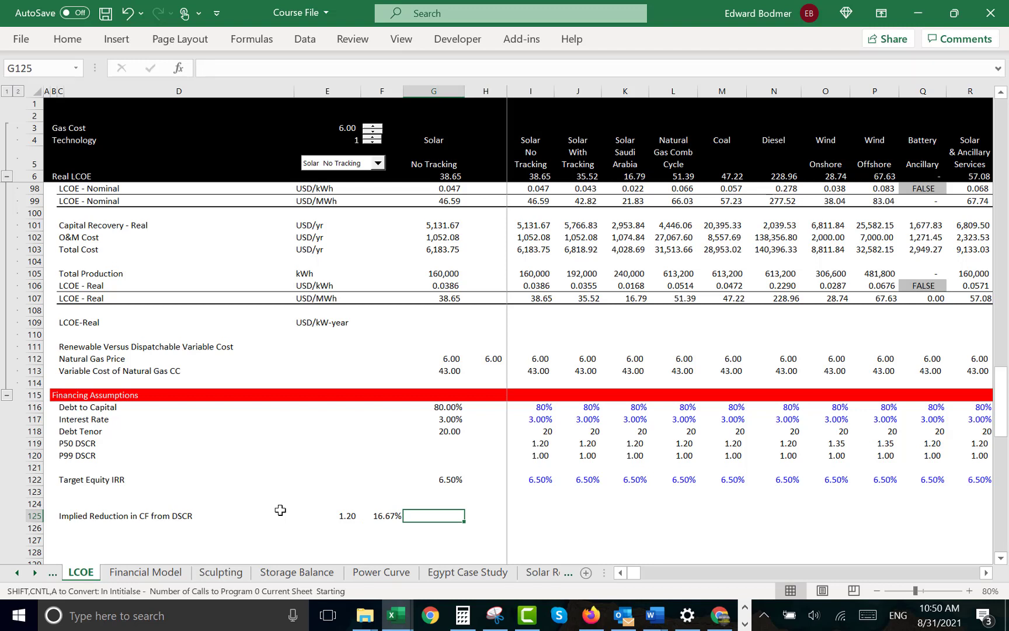
pyautogui.press('Left')
pyautogui.press('Up')
pyautogui.press('Up')
pyautogui.press('Up')
pyautogui.press('Up')
pyautogui.press('Up')
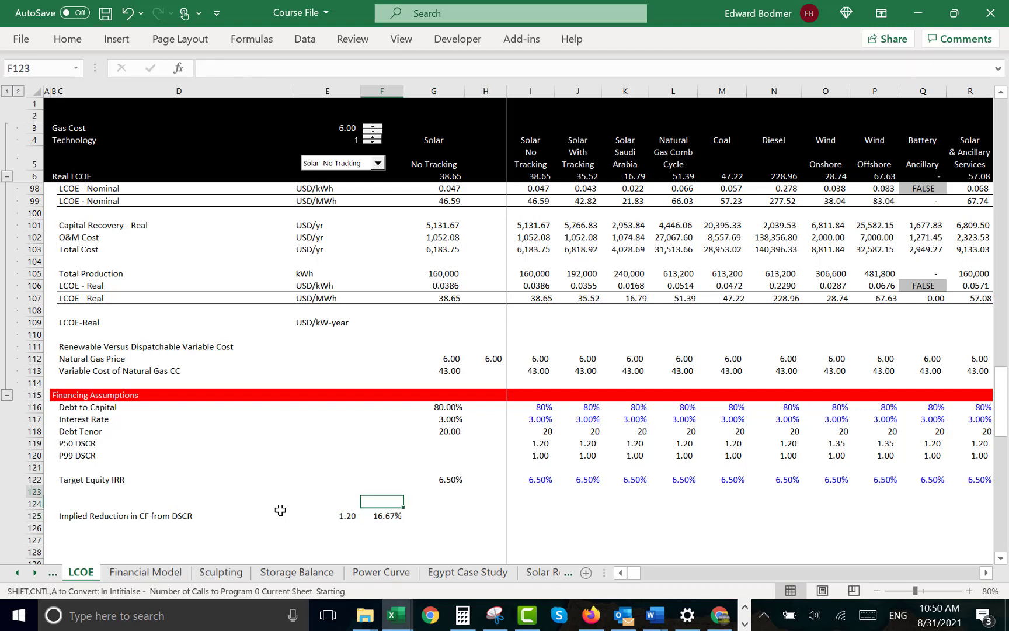
pyautogui.press('Right')
pyautogui.press('Right')
pyautogui.press('Right')
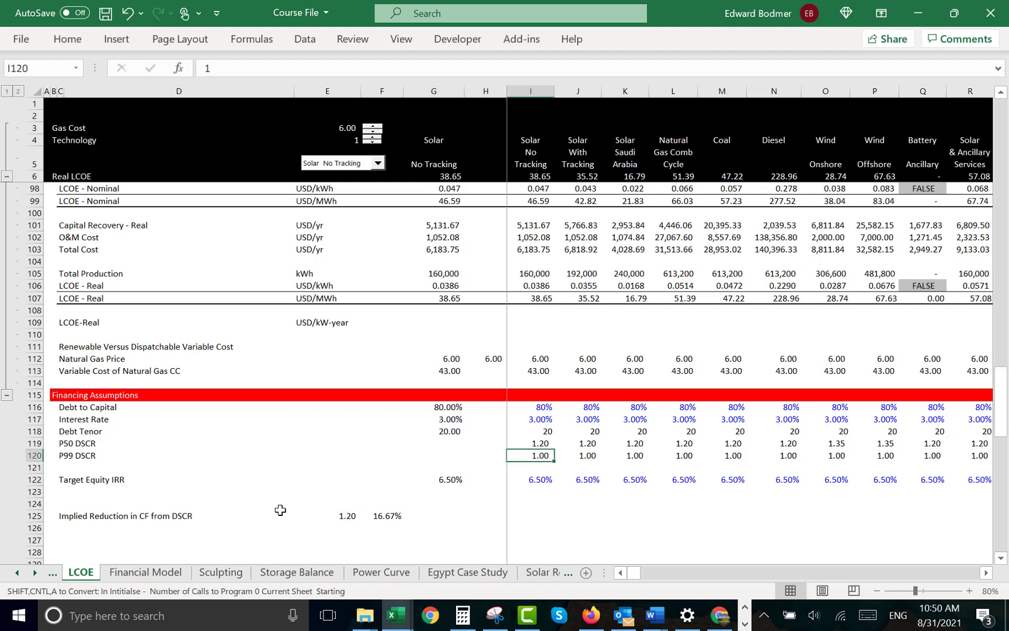
pyautogui.press('Up')
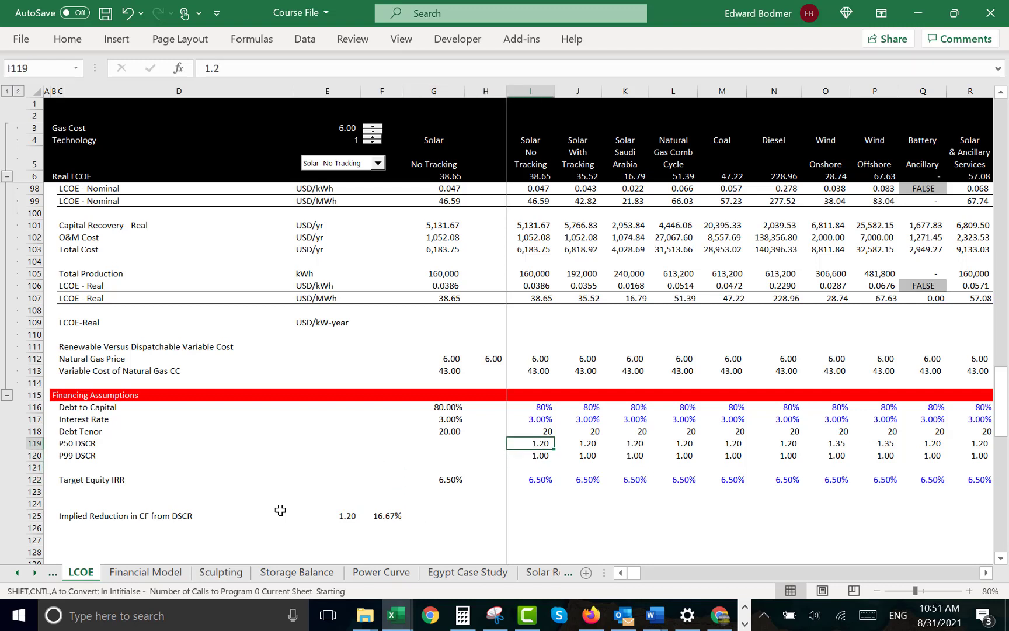
pyautogui.press('Down')
pyautogui.press('Down')
pyautogui.press('Down')
pyautogui.press('Down')
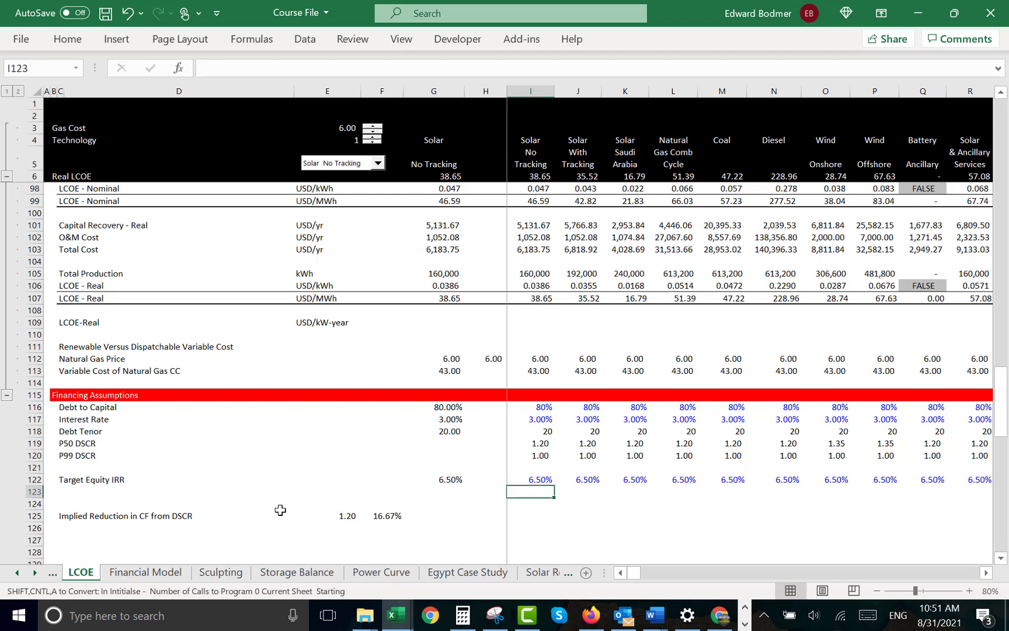
pyautogui.press('Up')
pyautogui.press('Left')
pyautogui.press('Left')
pyautogui.press('Down')
pyautogui.press('Down')
pyautogui.press('Left')
pyautogui.press('Down')
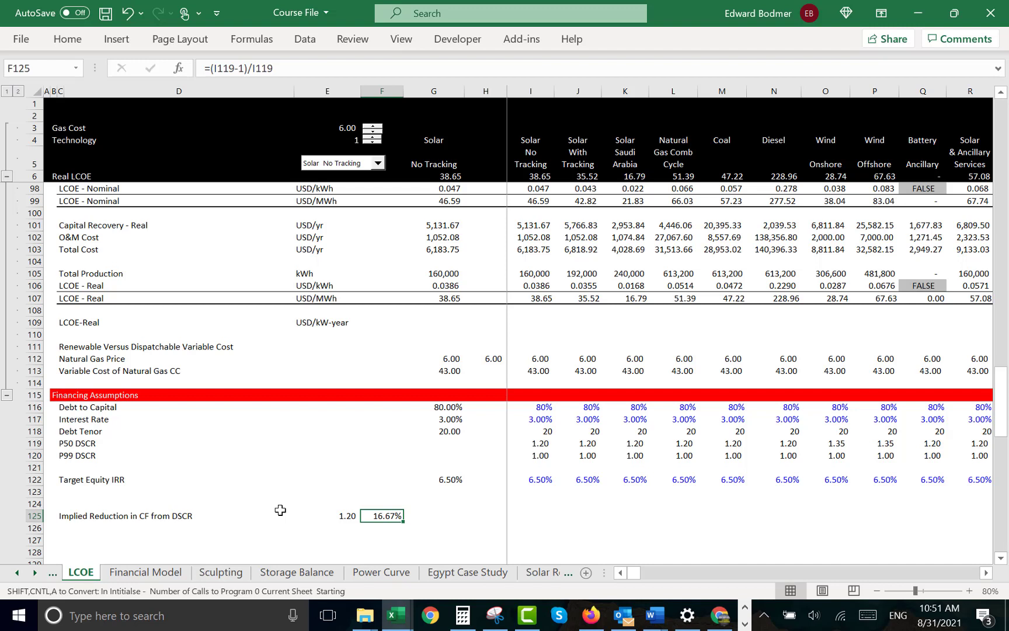
# Calculate the remaining cash flow share in G125 with the formula =1-F125
pyautogui.press('Up')
pyautogui.press('Up')
pyautogui.press('Up')
pyautogui.press('Up')
pyautogui.press('Up')
pyautogui.press('Right')
pyautogui.press('Right')
pyautogui.press('Right')
pyautogui.press('Down')
pyautogui.press('Down')
pyautogui.press('Down')
pyautogui.press('Left')
pyautogui.press('Down')
pyautogui.press('Down')
pyautogui.press('Left')
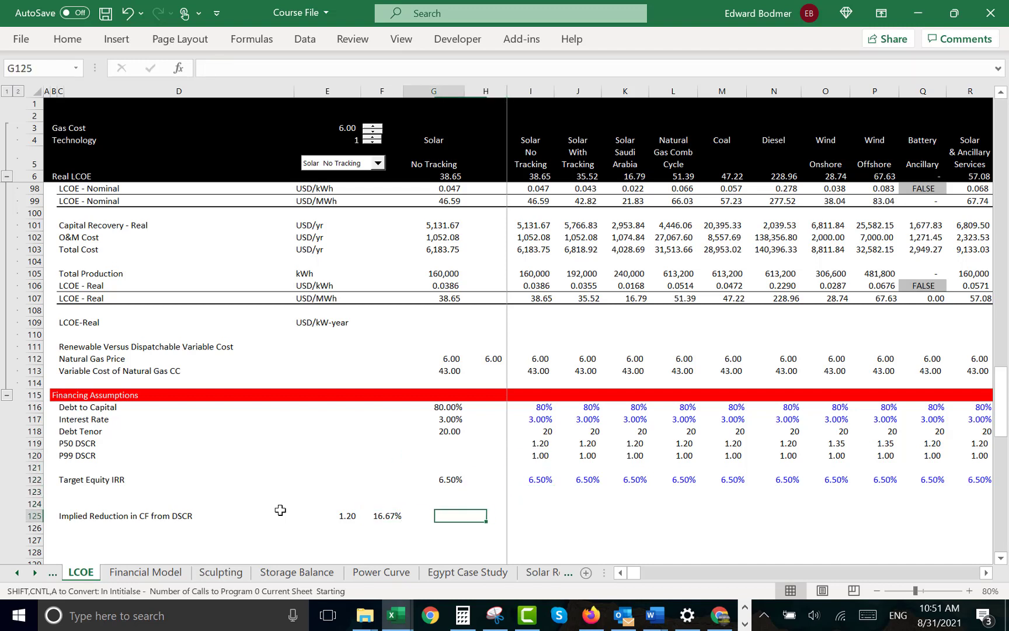
pyautogui.write('=10')
pyautogui.press('BackSpace')
pyautogui.write('-')
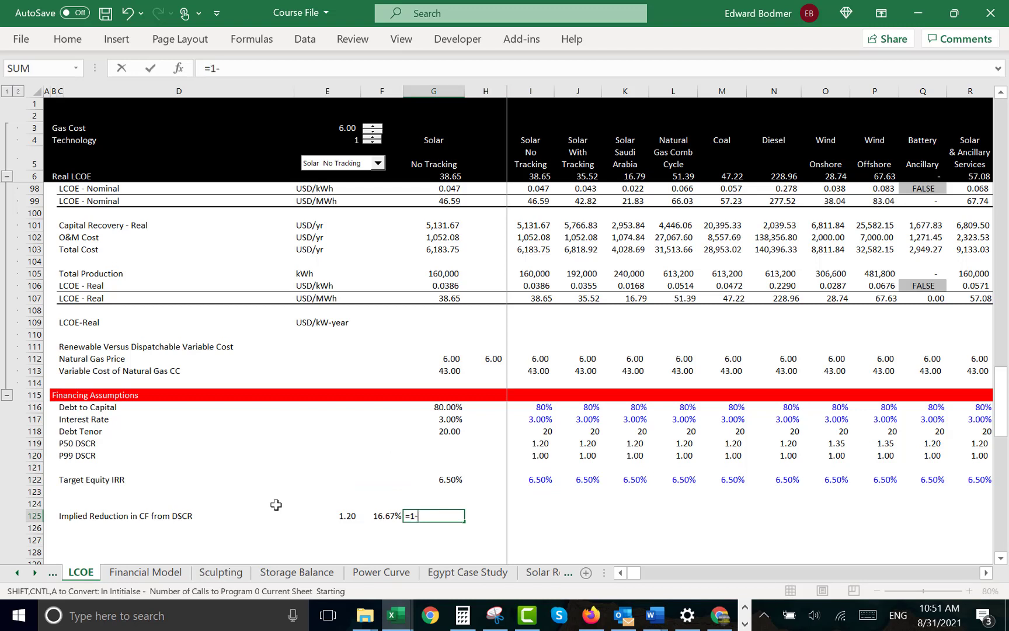
pyautogui.press('Left')
pyautogui.press('Return')
pyautogui.press('Up')
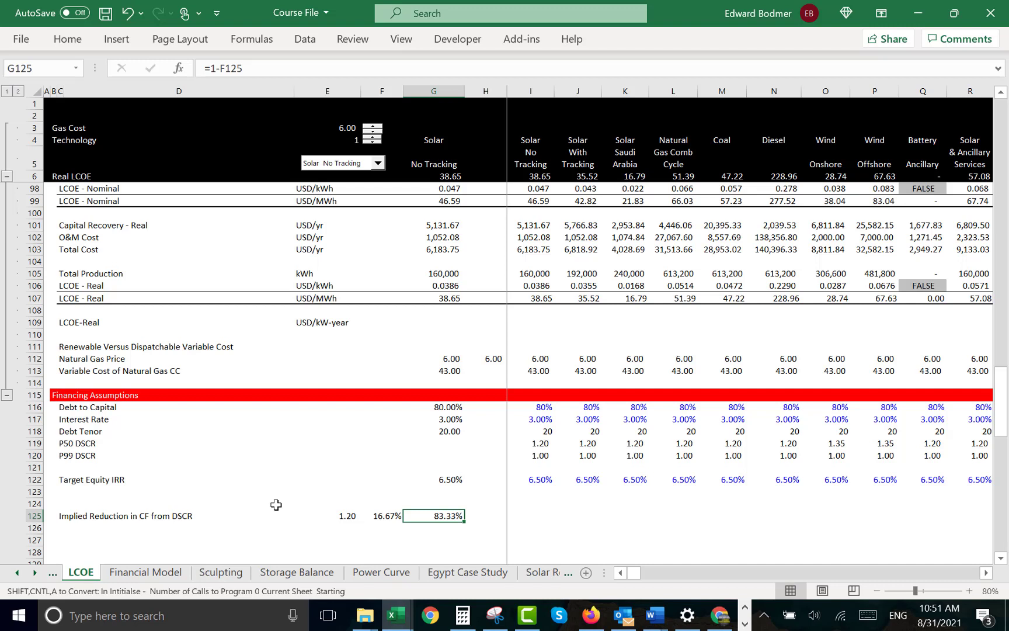
# Review the DSCR, implied reduction and remaining share cells in row 125
pyautogui.press('Left')
pyautogui.press('Left')
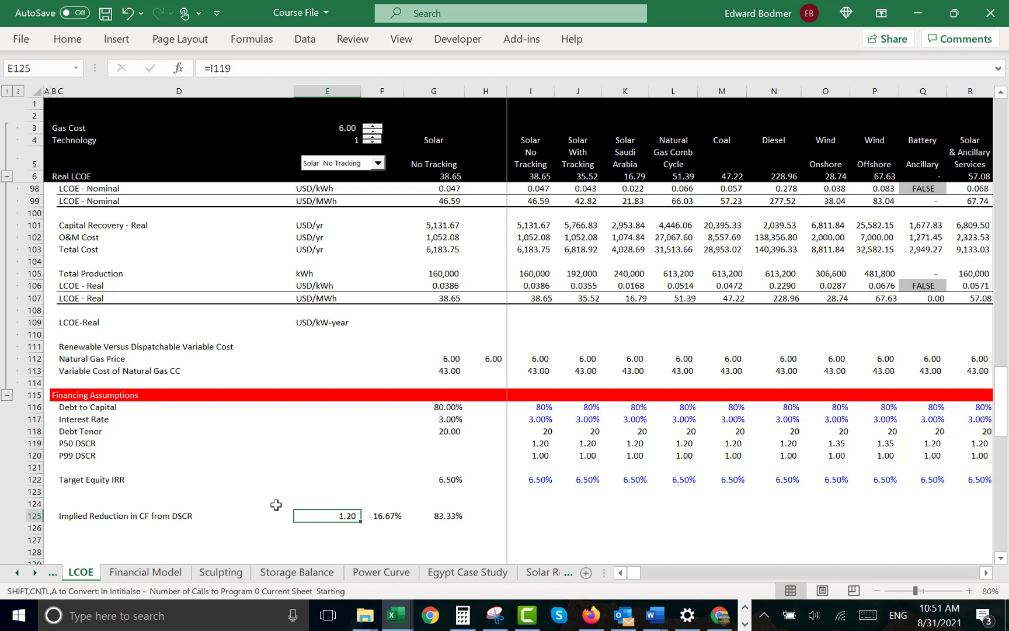
pyautogui.press('Right')
pyautogui.press('Right')
pyautogui.press('Left')
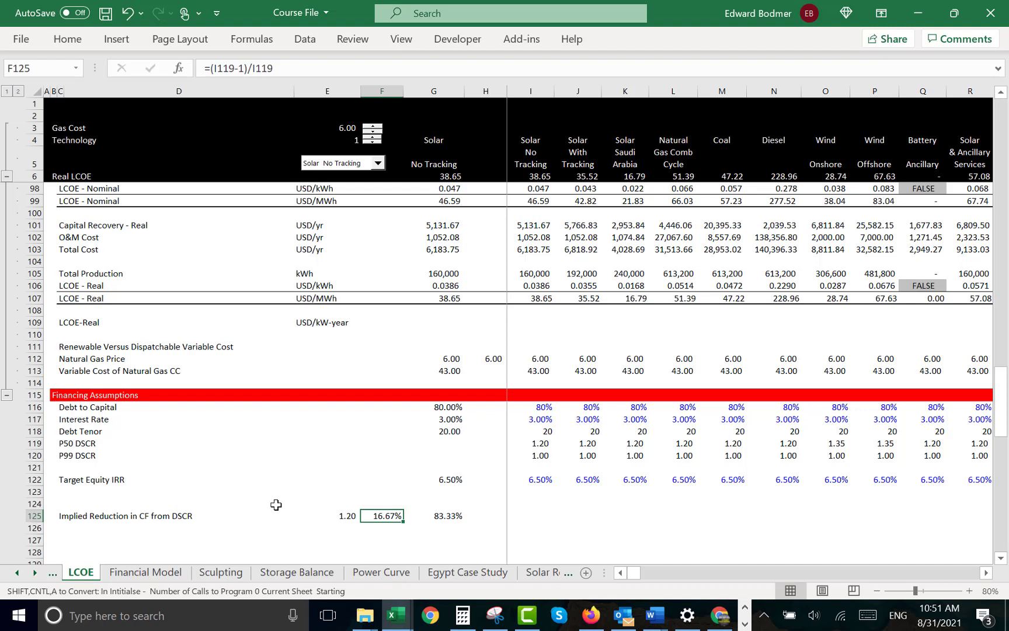
pyautogui.press('Right')
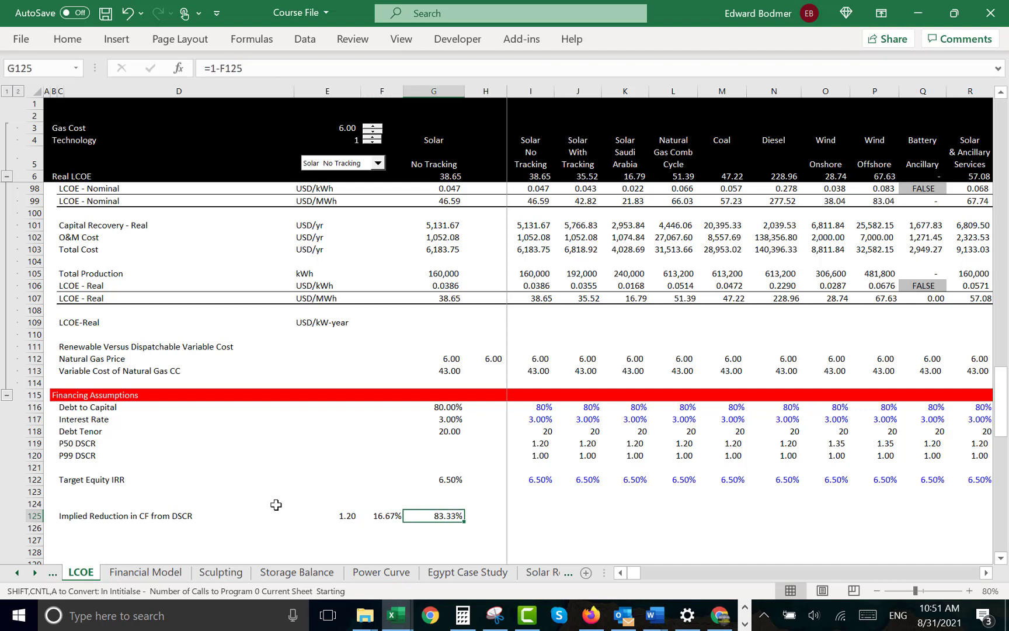
pyautogui.press('Left')
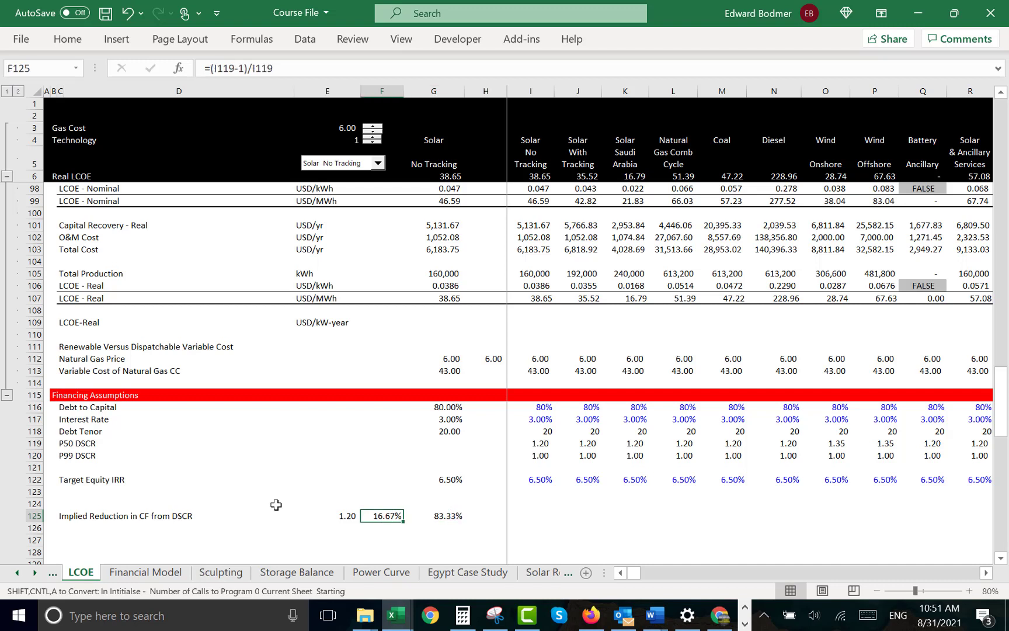
pyautogui.press('Right')
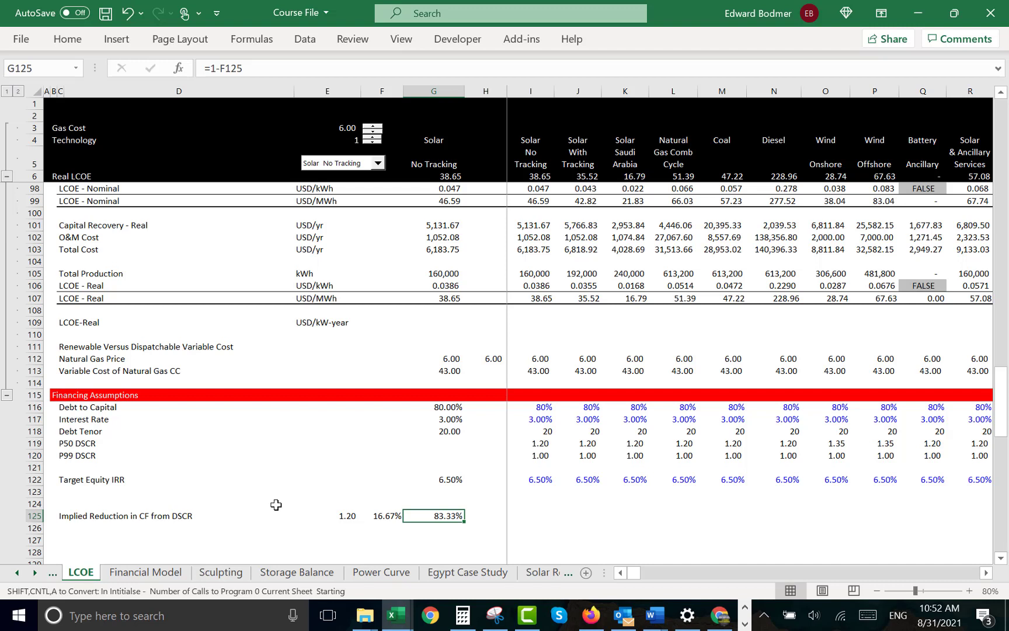
# Copy the Debt Tenor lookup formula from G118 into the P50 DSCR and P99 DSCR cells G119 and G120
pyautogui.press('Up')
pyautogui.press('Up')
pyautogui.press('Up')
pyautogui.press('Up')
pyautogui.press('Up')
pyautogui.press('Right')
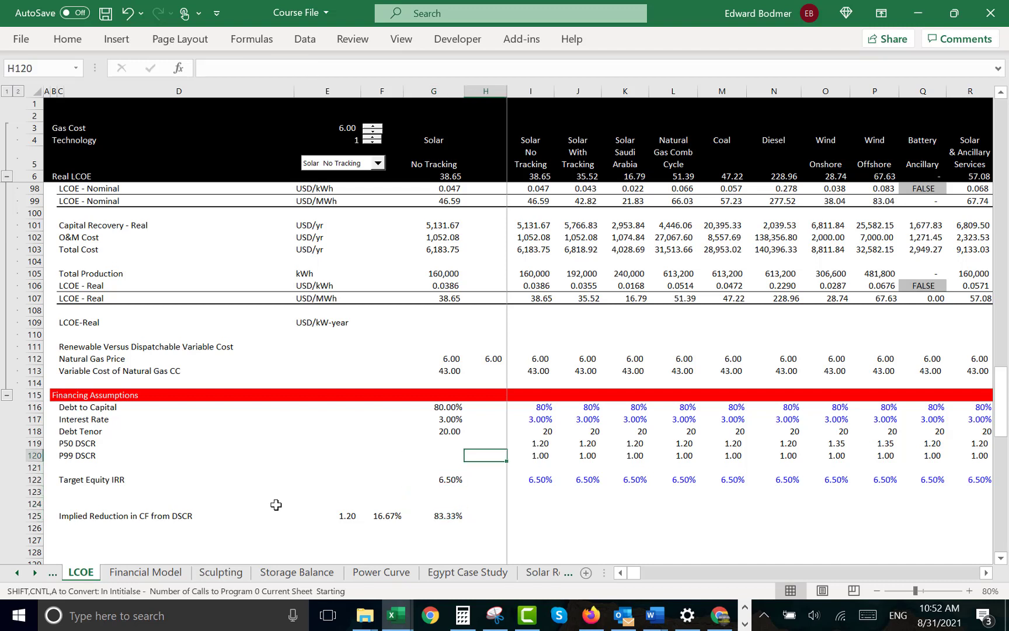
pyautogui.press('Left')
pyautogui.press('Up')
pyautogui.press('Up')
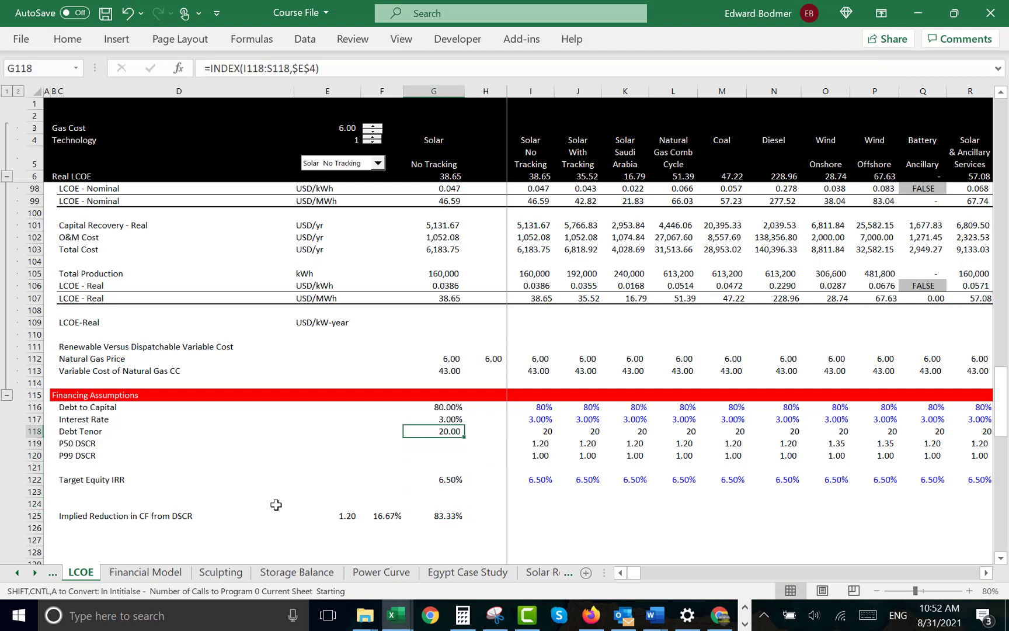
pyautogui.hotkey('ctrl', 'c')
pyautogui.press('Down')
pyautogui.hotkey('ctrl', 'v')
pyautogui.press('Down')
pyautogui.hotkey('ctrl', 'v')
pyautogui.press('Escape')
# Clear the Implied Reduction in CF from DSCR label and its calculations from C125 to G125
pyautogui.press('Down')
pyautogui.press('Down')
pyautogui.press('Down')
pyautogui.press('Down')
pyautogui.press('Down')
pyautogui.press('Left')
pyautogui.press('Home')
pyautogui.press('Right')
pyautogui.press('Right')
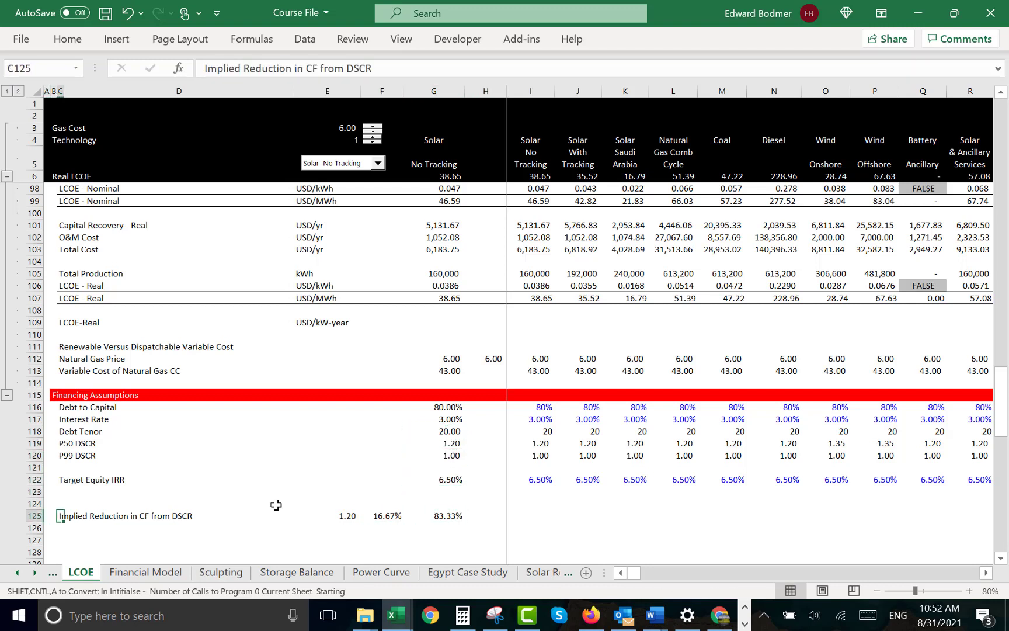
pyautogui.hotkey('shift', 'Right')
pyautogui.hotkey('shift', 'Right')
pyautogui.hotkey('shift', 'Right')
pyautogui.hotkey('shift', 'Right')
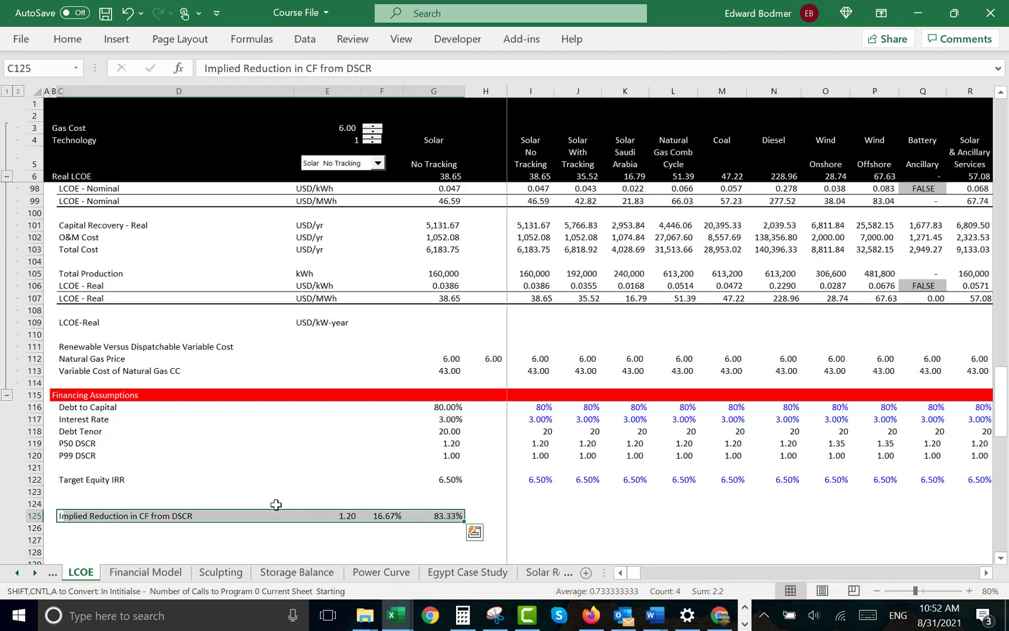
pyautogui.press('Delete')
pyautogui.press('Up')
pyautogui.press('Up')
pyautogui.press('Up')
pyautogui.press('Up')
pyautogui.press('Up')
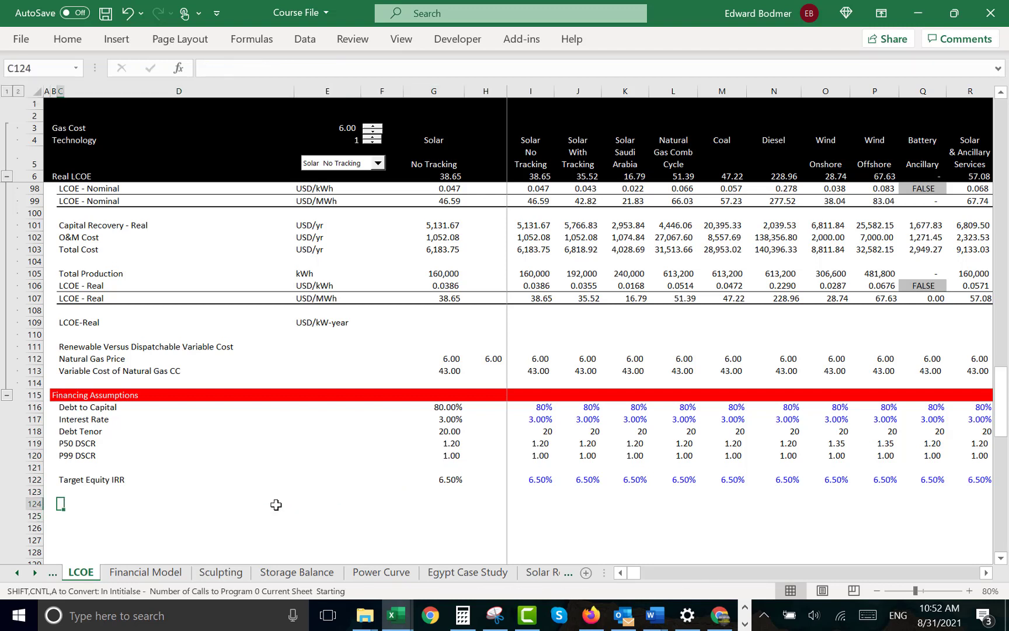
# Rename the Debt to Capital label in C116 to Max Debt to Capital
pyautogui.press('Up')
pyautogui.press('Right')
pyautogui.press('Down')
pyautogui.press('Down')
pyautogui.press('Up')
pyautogui.press('Up')
pyautogui.press('Up')
pyautogui.press('Up')
pyautogui.press('Up')
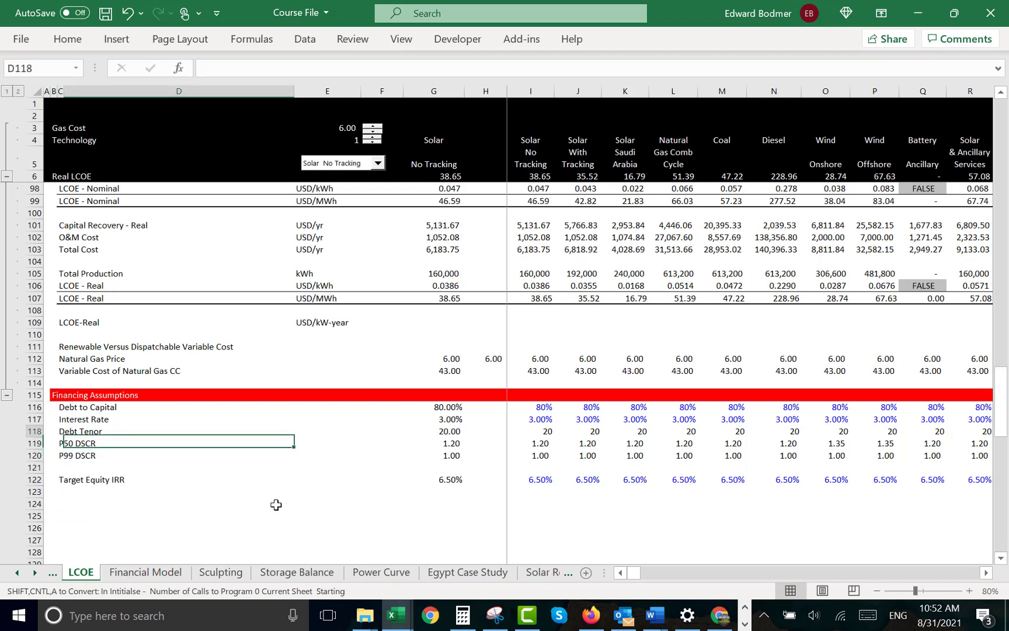
pyautogui.press('Left')
pyautogui.press('F2')
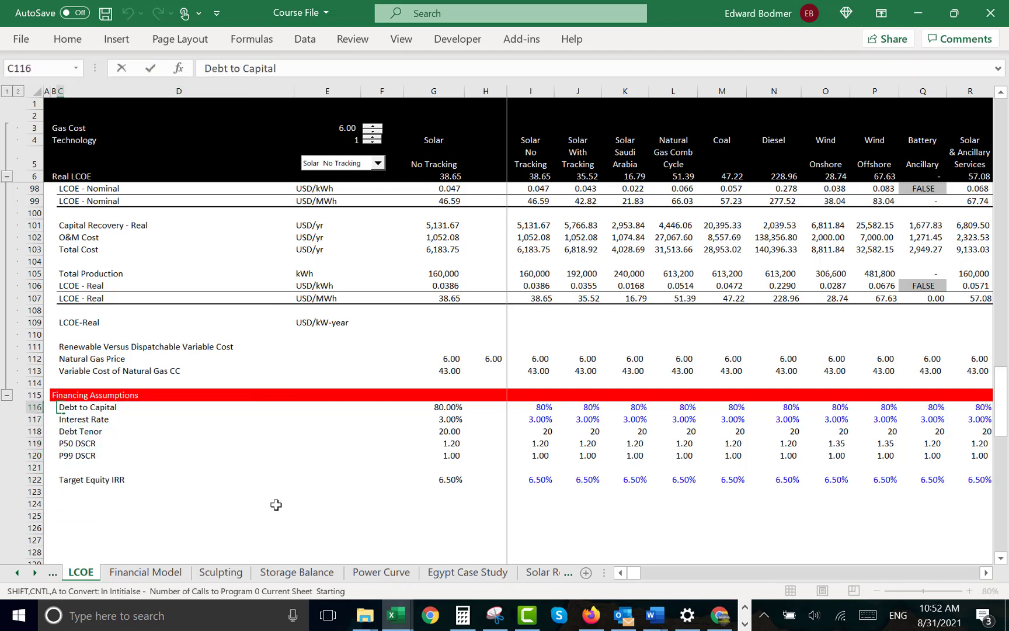
pyautogui.write('Max')
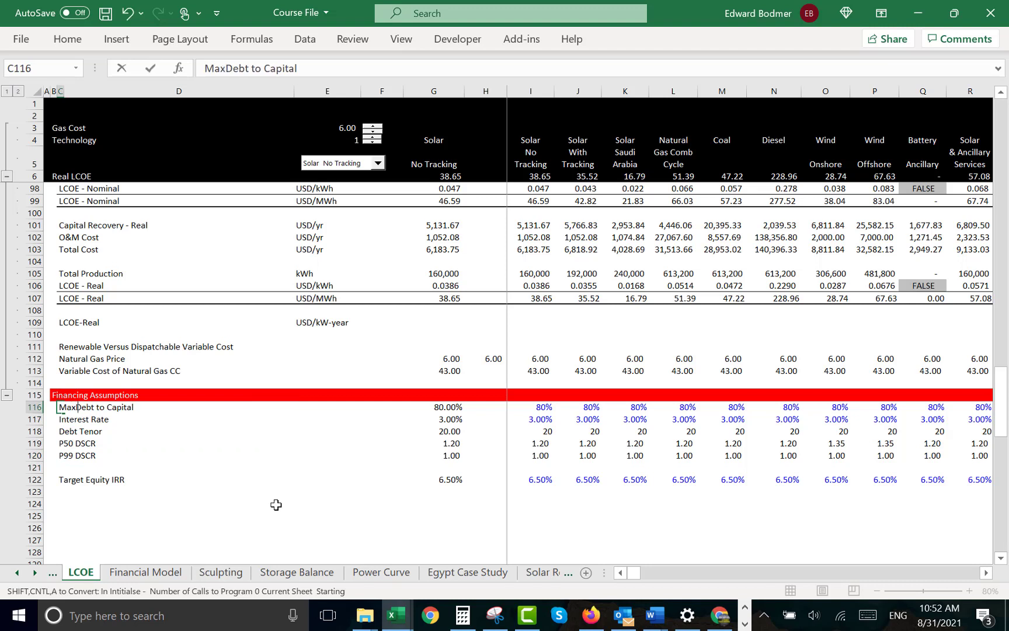
pyautogui.press('Tab')
# Set Max Debt to Capital to 85% for the three solar technologies in I116 to K116
pyautogui.press('Right')
pyautogui.press('Right')
pyautogui.press('Right')
pyautogui.press('Right')
pyautogui.press('Right')
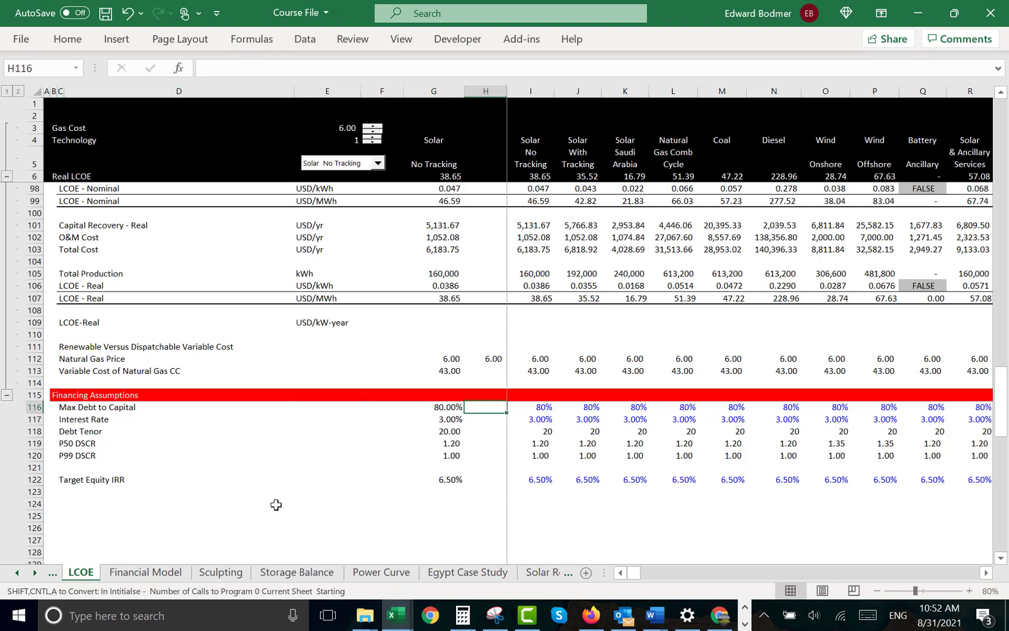
pyautogui.write('85')
pyautogui.press('Return')
pyautogui.press('Up')
pyautogui.hotkey('shift', 'Right')
pyautogui.hotkey('shift', 'Right')
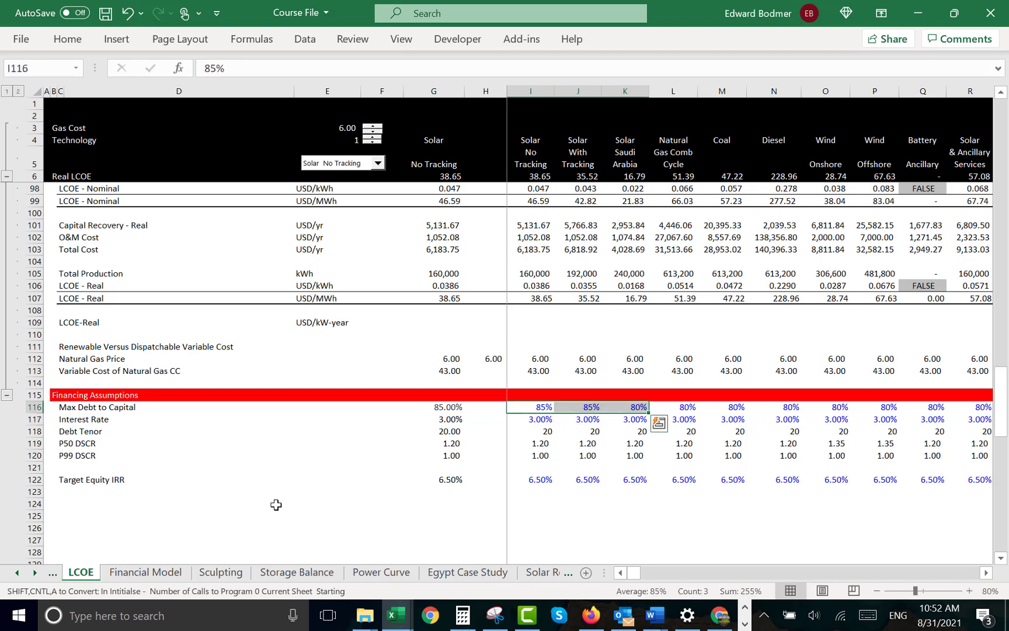
pyautogui.hotkey('ctrl', 'r')
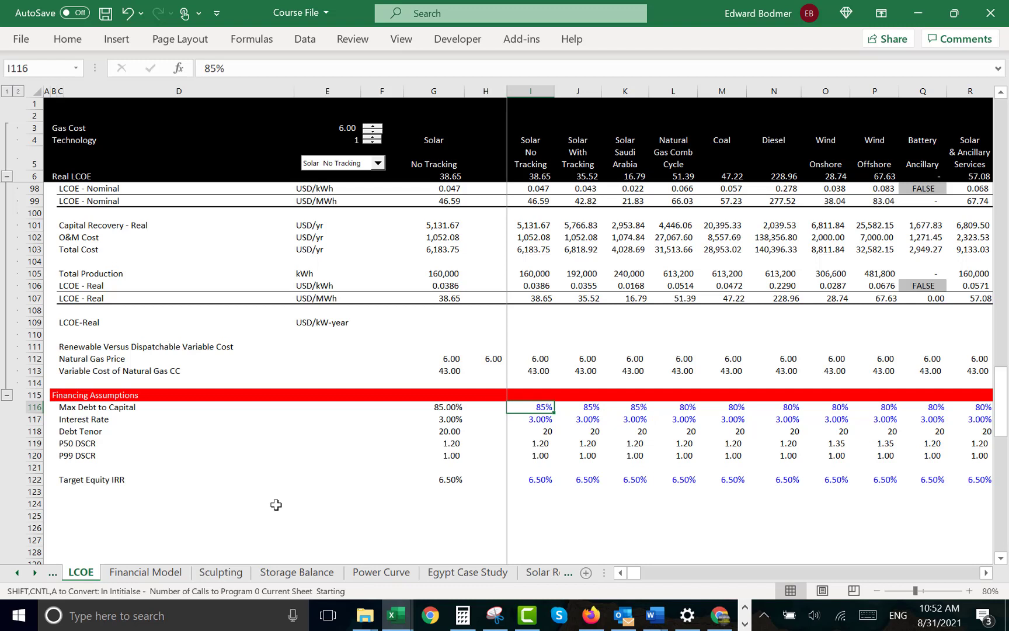
# Set Target Equity IRR to 8% for the three solar technologies in I122 to K122
pyautogui.press('Down')
pyautogui.press('Down')
pyautogui.press('Down')
pyautogui.press('Down')
pyautogui.press('Down')
pyautogui.press('Down')
pyautogui.press('Down')
pyautogui.press('Down')
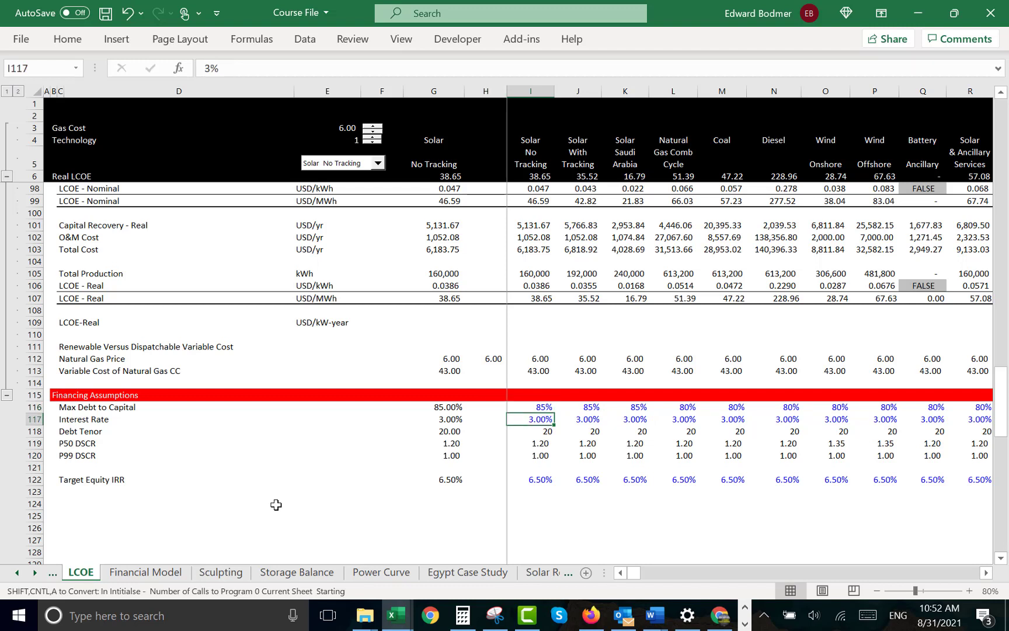
pyautogui.press('Up')
pyautogui.press('Up')
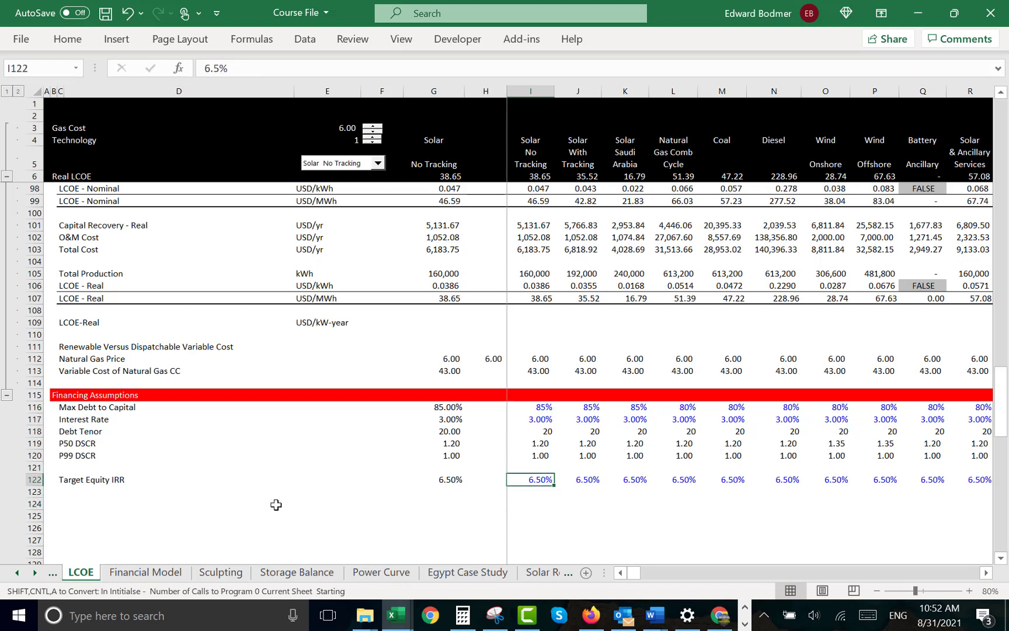
pyautogui.write('8')
pyautogui.press('Return')
pyautogui.press('Up')
pyautogui.hotkey('shift', 'Right')
pyautogui.hotkey('shift', 'Right')
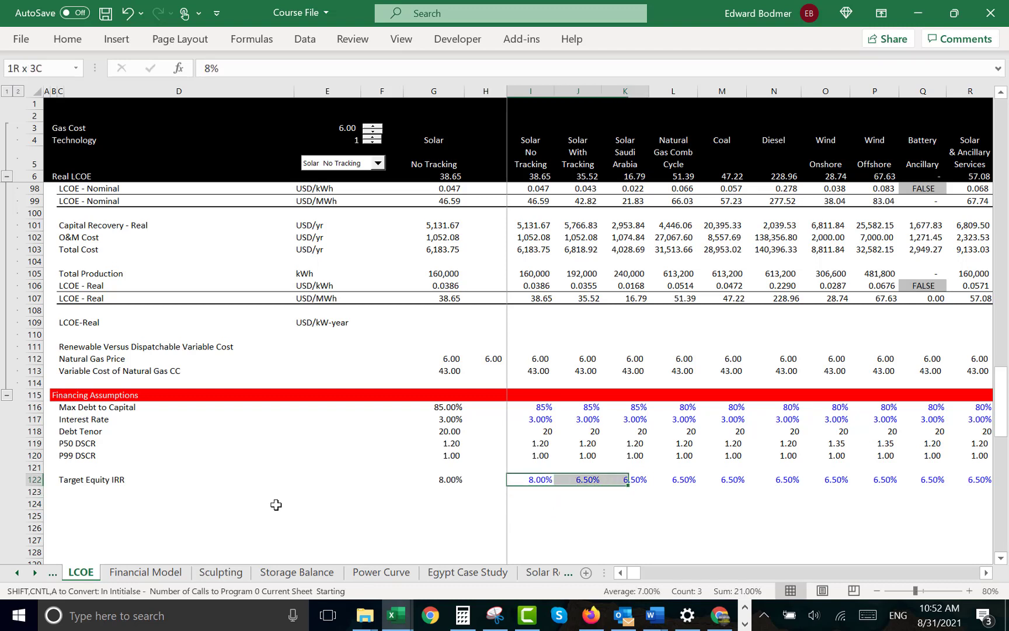
pyautogui.hotkey('ctrl', 'r')
pyautogui.press('Left')
pyautogui.press('Right')
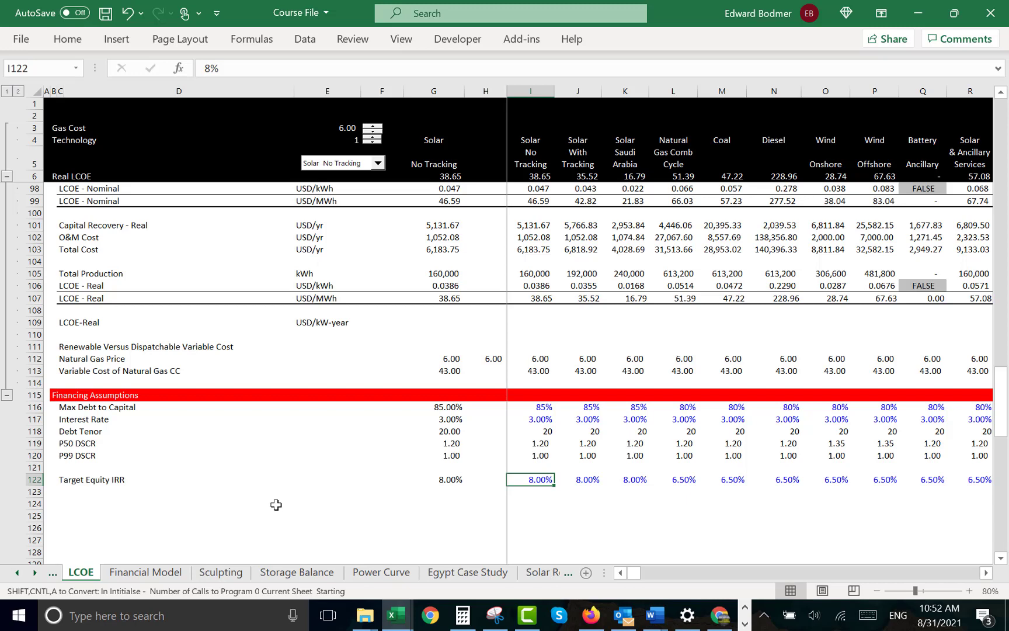
# Review the nominal and real LCOE calculation rows above the financing assumptions
pyautogui.press('Up')
pyautogui.press('Up')
pyautogui.press('Up')
pyautogui.press('Up')
pyautogui.press('Up')
pyautogui.press('Up')
pyautogui.press('Up')
pyautogui.press('Up')
pyautogui.press('Up')
pyautogui.press('Up')
pyautogui.press('Up')
pyautogui.press('Up')
pyautogui.press('Up')
pyautogui.press('Up')
pyautogui.press('Up')
pyautogui.press('Up')
pyautogui.press('Up')
pyautogui.press('Up')
pyautogui.press('Up')
pyautogui.press('Up')
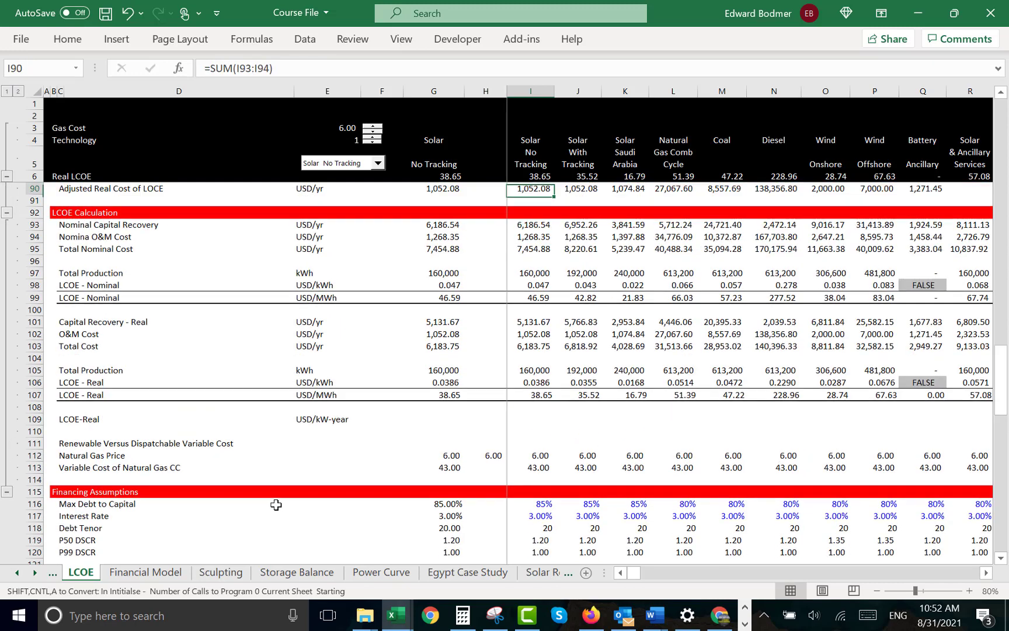
# Examine the O&M cost driver and the real capital cost recovery rows higher up the LCOE sheet
pyautogui.press('Up')
pyautogui.press('Up')
pyautogui.press('Up')
pyautogui.press('Up')
pyautogui.press('Up')
pyautogui.press('Up')
pyautogui.press('Up')
pyautogui.press('Up')
pyautogui.press('Up')
pyautogui.press('Up')
pyautogui.press('Up')
pyautogui.press('Up')
pyautogui.press('Up')
pyautogui.press('Up')
pyautogui.press('Up')
pyautogui.press('Up')
pyautogui.press('Up')
pyautogui.press('Up')
pyautogui.press('Up')
pyautogui.press('Up')
pyautogui.press('Up')
pyautogui.press('Up')
pyautogui.press('Up')
pyautogui.press('Up')
pyautogui.press('Up')
pyautogui.press('Up')
pyautogui.press('Up')
pyautogui.press('Up')
pyautogui.press('Up')
pyautogui.press('Up')
pyautogui.press('Up')
pyautogui.press('Up')
pyautogui.press('Up')
pyautogui.press('Up')
pyautogui.press('Up')
pyautogui.press('Up')
pyautogui.press('Down')
pyautogui.press('Down')
pyautogui.press('Down')
pyautogui.press('Down')
pyautogui.press('Down')
pyautogui.press('Down')
pyautogui.press('Down')
pyautogui.press('Down')
pyautogui.press('Down')
pyautogui.press('Down')
pyautogui.press('Down')
pyautogui.press('Down')
pyautogui.press('Down')
pyautogui.press('Down')
pyautogui.press('Down')
pyautogui.press('Down')
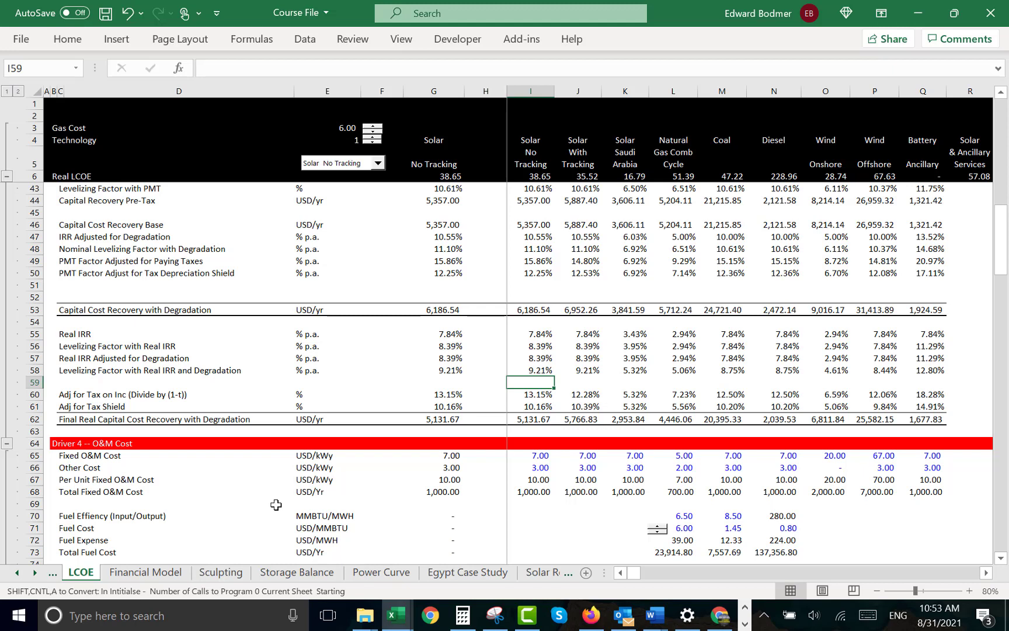
# Examine the Driver 3 Cost of Capital and Carrying Charges inputs from Project Life down to Capital Cost Recovery with Degradation
pyautogui.press('Up')
pyautogui.press('Up')
pyautogui.press('Up')
pyautogui.press('Up')
pyautogui.press('Up')
pyautogui.press('Up')
pyautogui.press('Up')
pyautogui.press('Up')
pyautogui.press('Up')
pyautogui.press('Up')
pyautogui.press('Up')
pyautogui.press('Up')
pyautogui.press('Up')
pyautogui.press('Up')
pyautogui.press('Up')
pyautogui.press('Up')
pyautogui.press('Up')
pyautogui.press('Up')
pyautogui.press('Up')
pyautogui.press('Up')
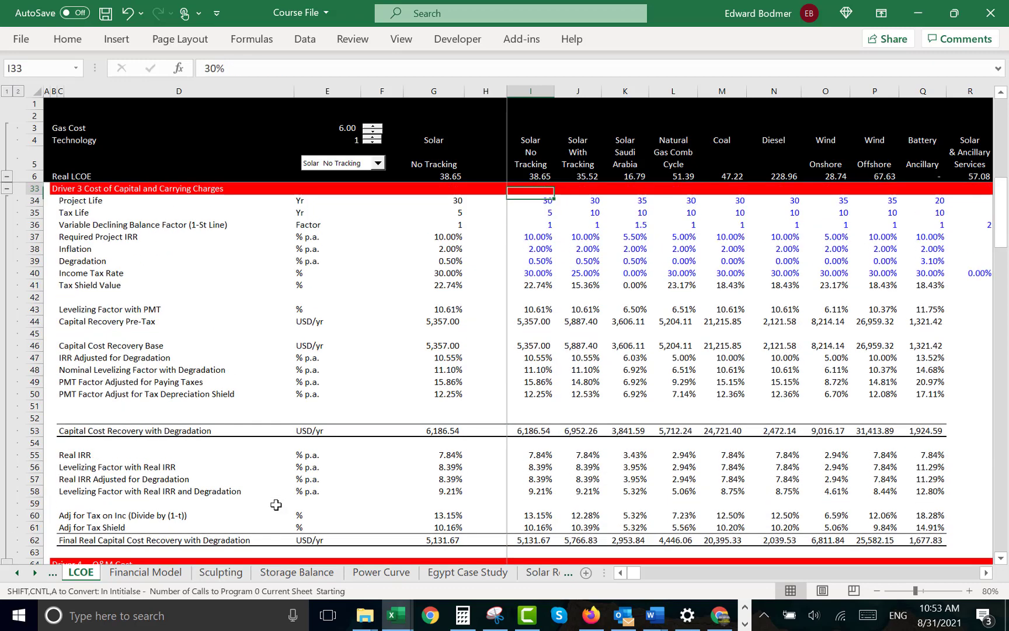
pyautogui.press('Up')
pyautogui.press('Down')
pyautogui.press('Down')
pyautogui.press('Down')
pyautogui.press('Down')
pyautogui.press('Down')
pyautogui.press('Down')
pyautogui.press('Down')
pyautogui.press('Down')
pyautogui.press('Down')
pyautogui.press('Down')
pyautogui.press('Down')
pyautogui.press('Down')
pyautogui.press('Down')
pyautogui.press('Down')
pyautogui.press('Down')
pyautogui.press('Down')
pyautogui.press('Down')
pyautogui.press('Down')
pyautogui.press('Down')
pyautogui.press('Down')
pyautogui.press('Left')
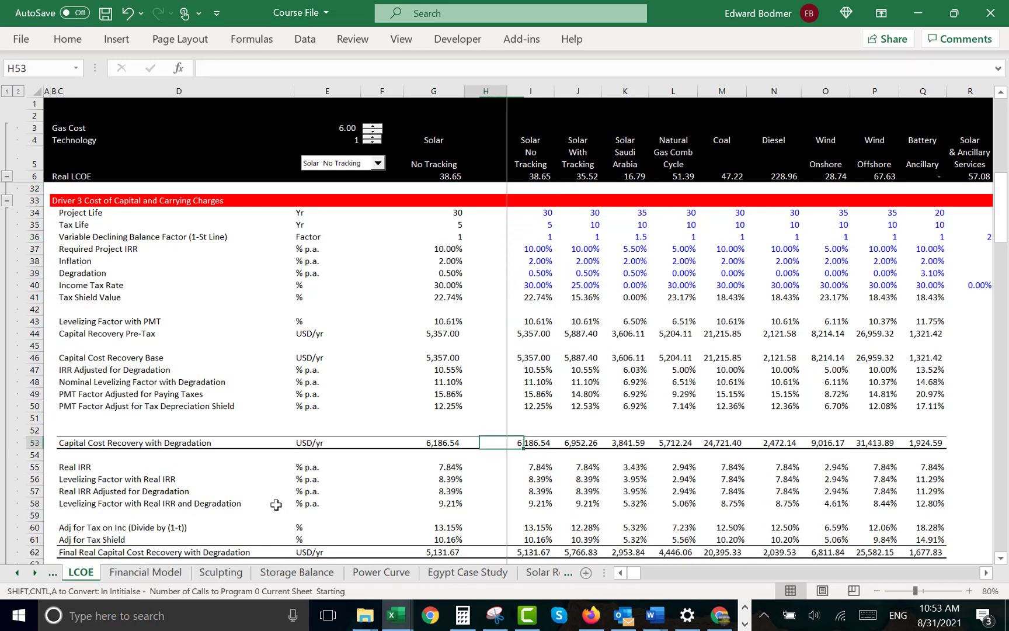
# Insert a blank row at row 51, above Capital Cost Recovery with Degradation, and select C52
pyautogui.press('Left')
pyautogui.press('Up')
pyautogui.press('Left')
pyautogui.press('Left')
pyautogui.press('Left')
pyautogui.press('Left')
pyautogui.press('Left')
pyautogui.press('Left')
pyautogui.press('Up')
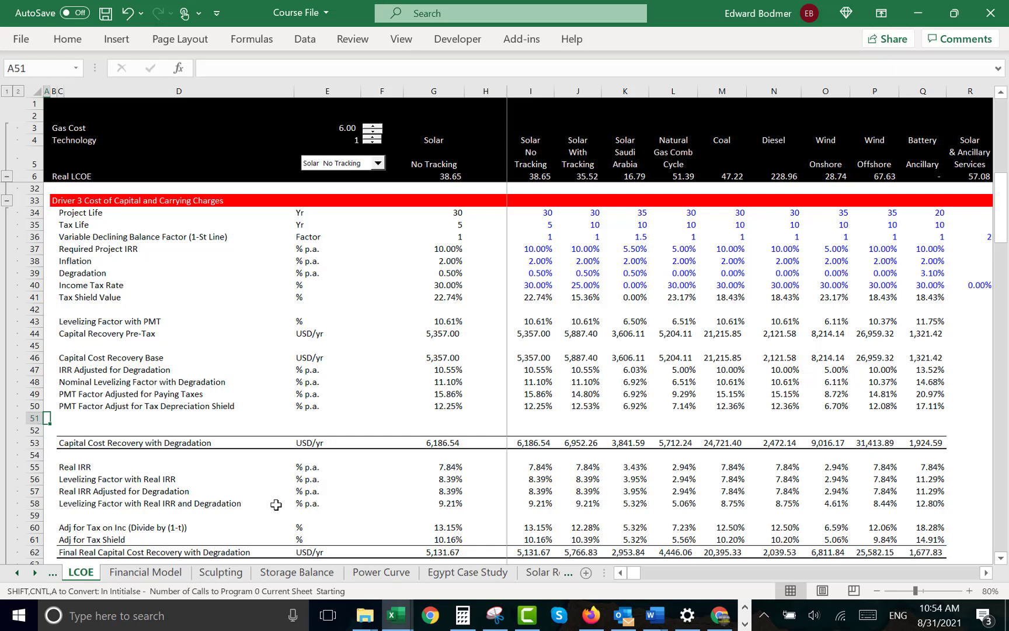
pyautogui.press('Down')
pyautogui.press('Up')
pyautogui.hotkey('shift', 'space')
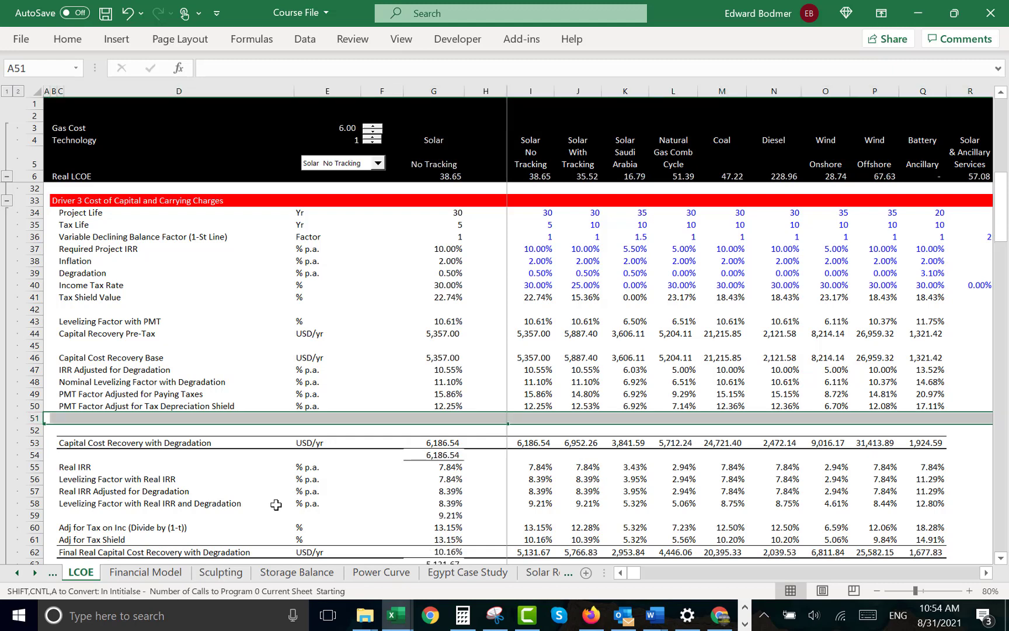
pyautogui.hotkey('ctrl', 'shift', '+')
pyautogui.press('Down')
pyautogui.press('Right')
pyautogui.press('Right')
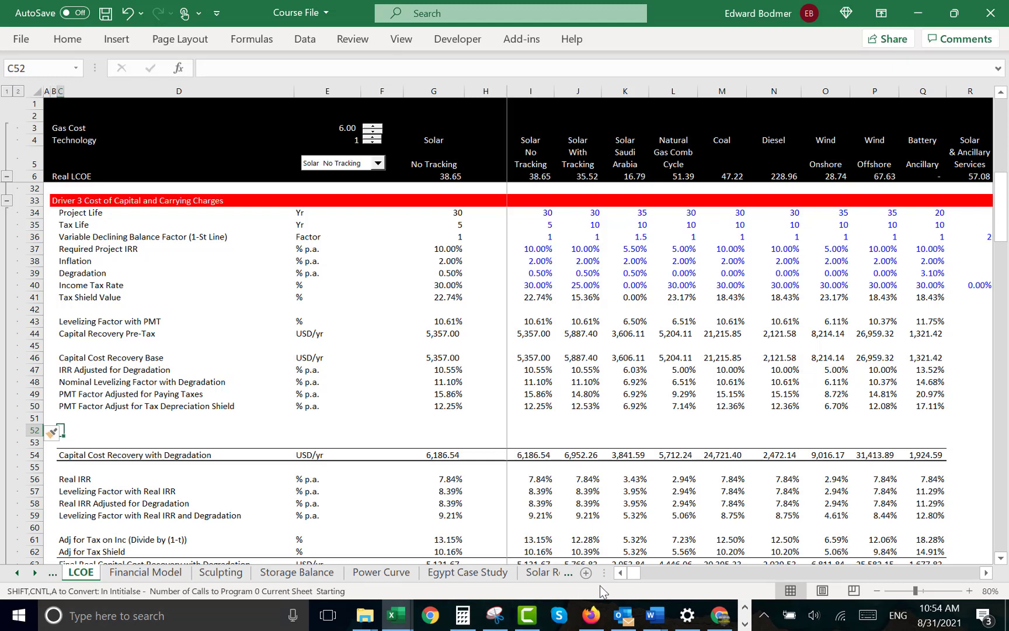
# Switch to Chrome and open the Levelised Cost and Capital Replacements page on edbodmer.com
pyautogui.click(720, 617)
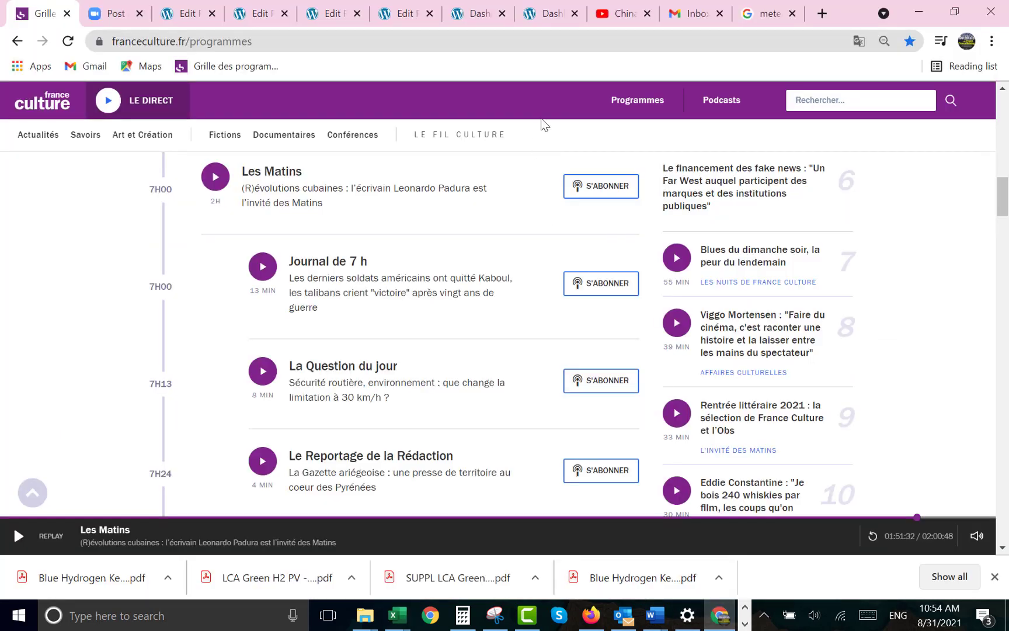
pyautogui.click(196, 11)
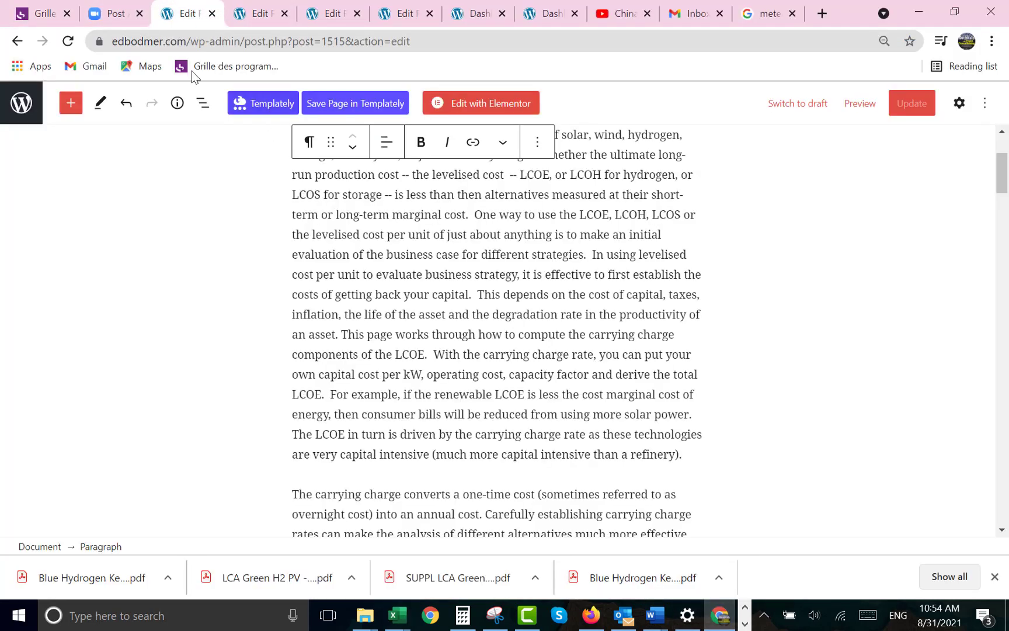
pyautogui.click(23, 104)
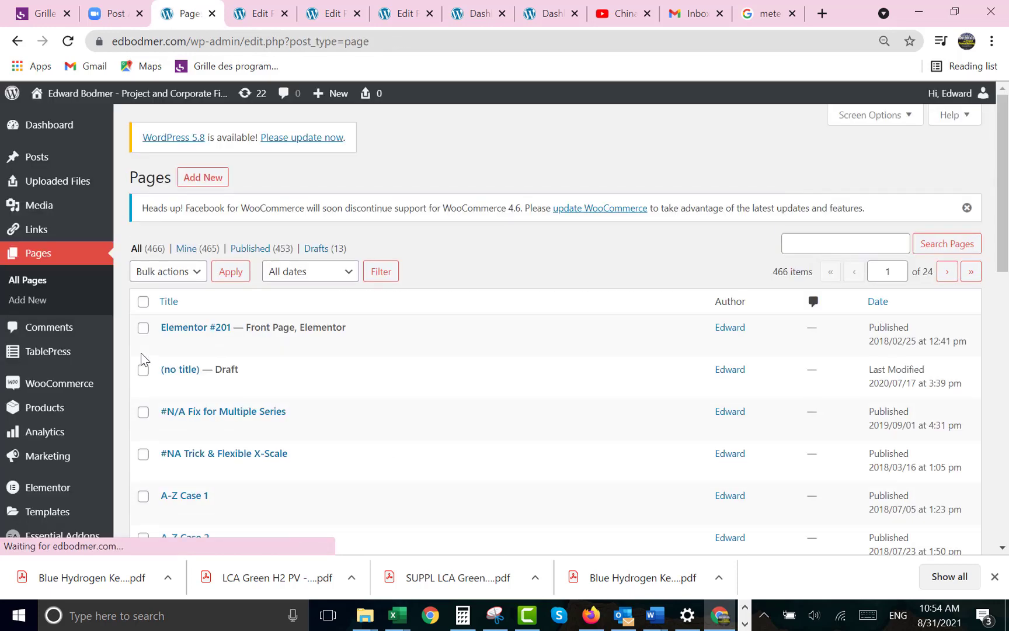
pyautogui.click(162, 95)
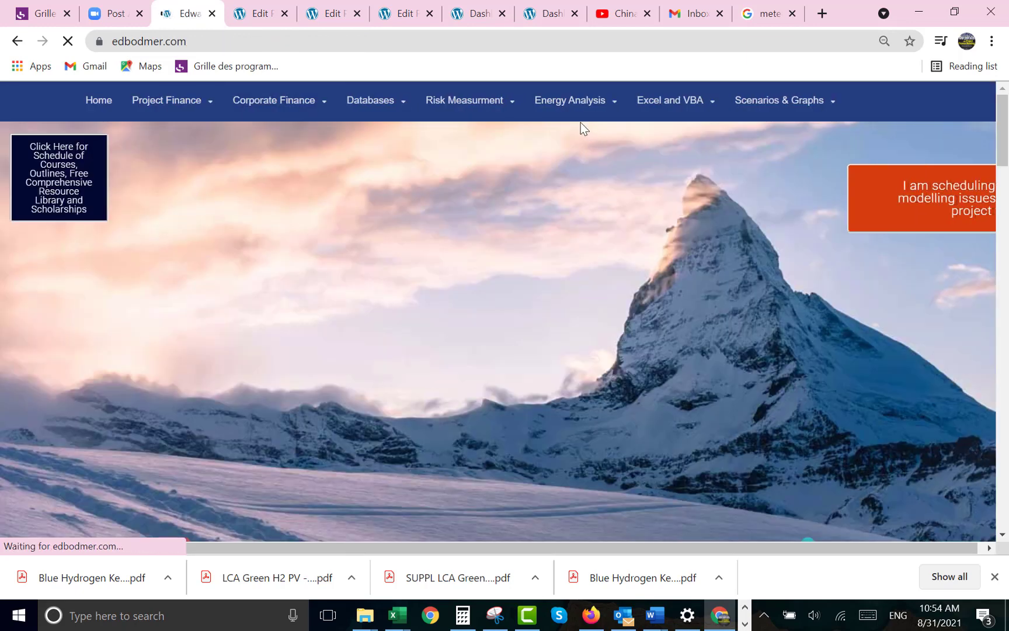
pyautogui.moveTo(617, 101)
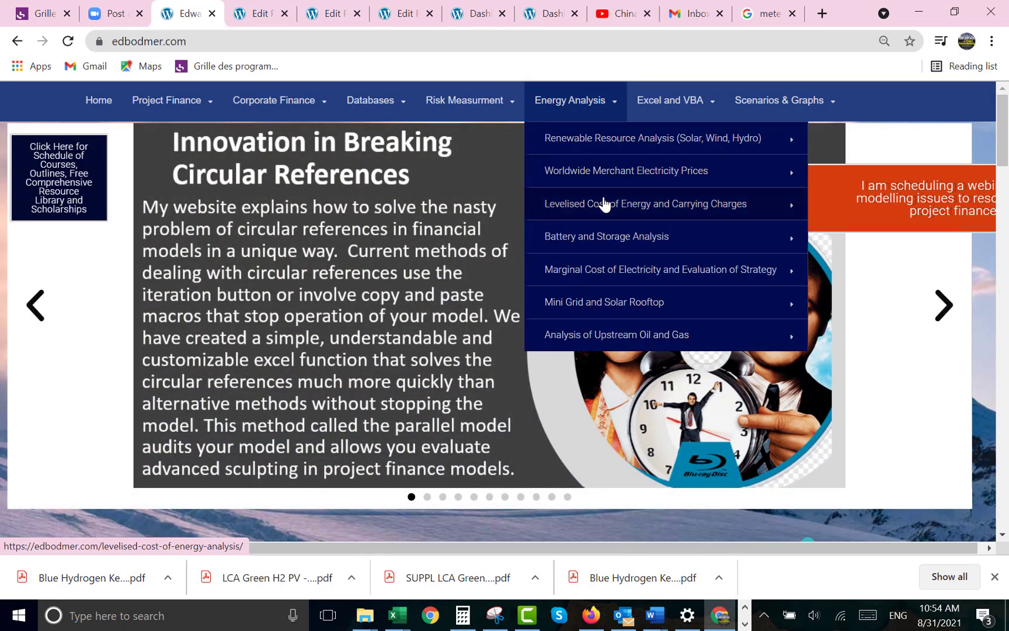
pyautogui.moveTo(604, 203)
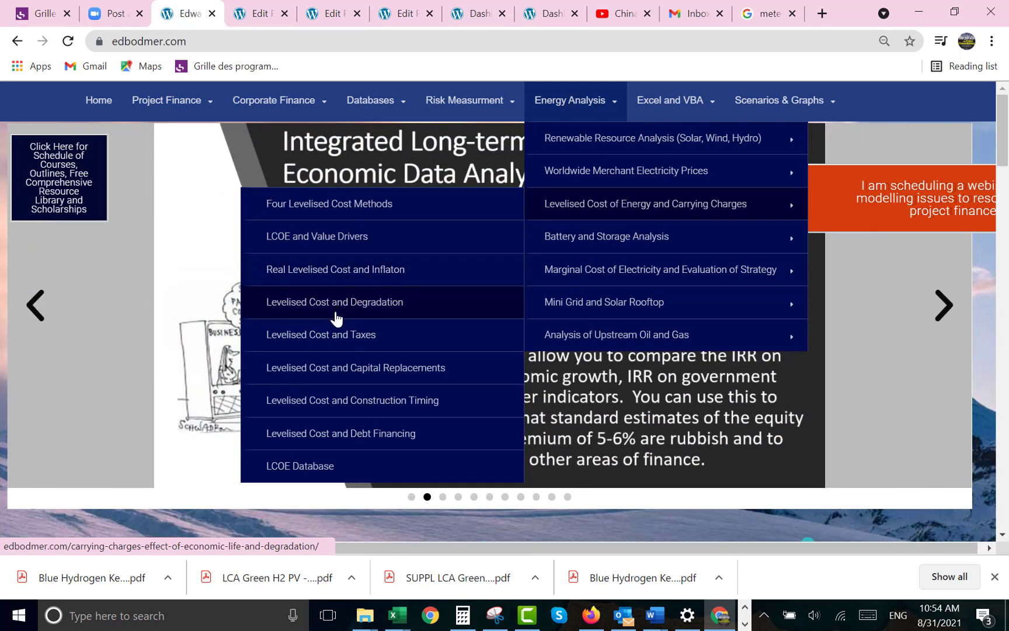
pyautogui.click(355, 368)
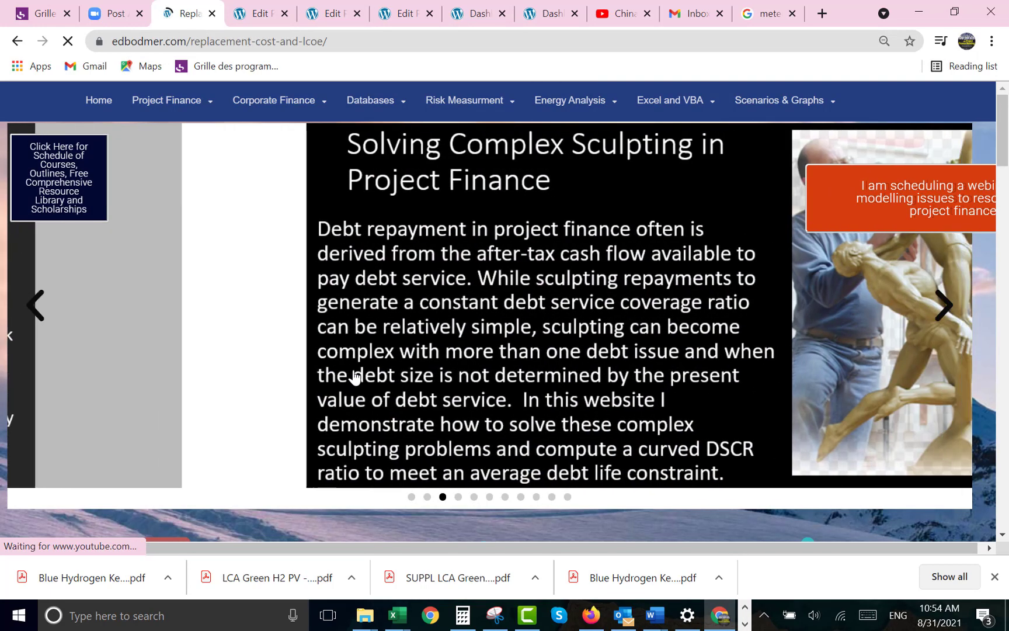
# Examine the replacement cost and LCOE page, including its worked examples with taxes, inflation and battery learning, and return to its introduction
pyautogui.scroll(-2, 354, 377)
pyautogui.scroll(-20, 355, 376)
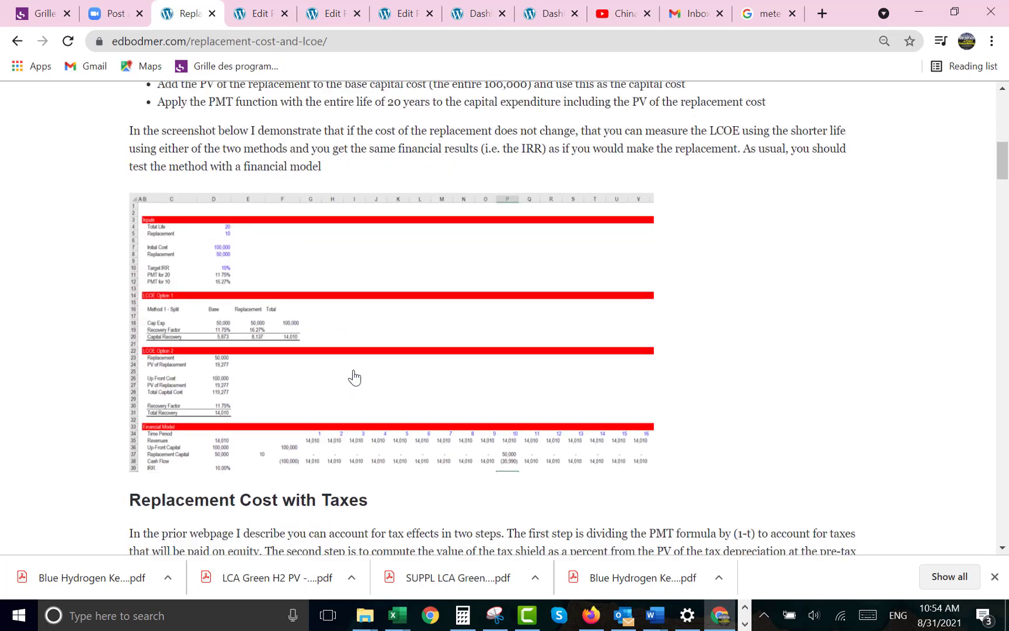
pyautogui.scroll(-15, 354, 377)
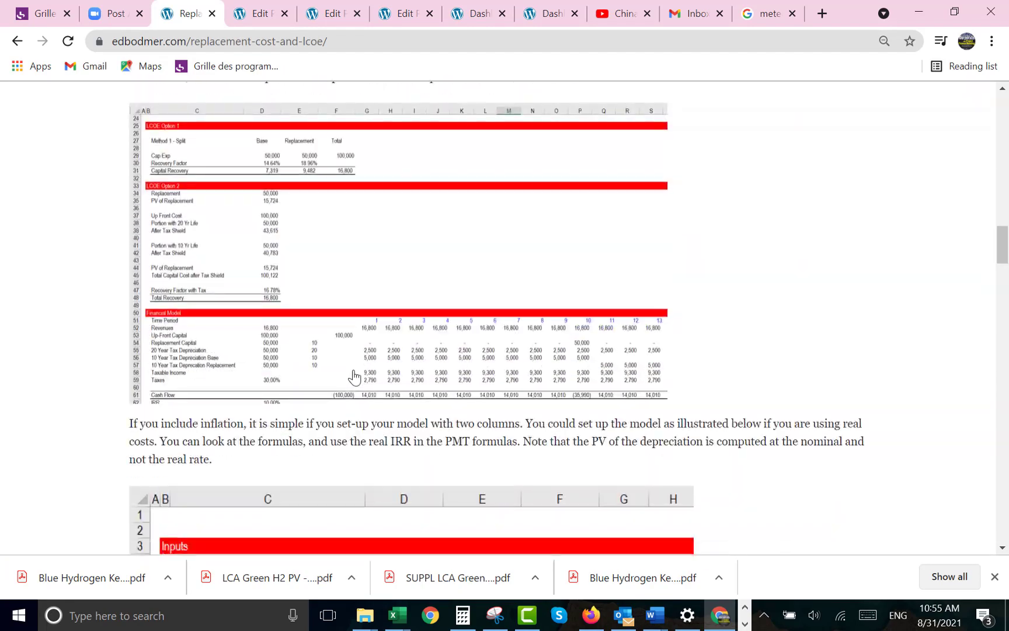
pyautogui.scroll(-20, 354, 376)
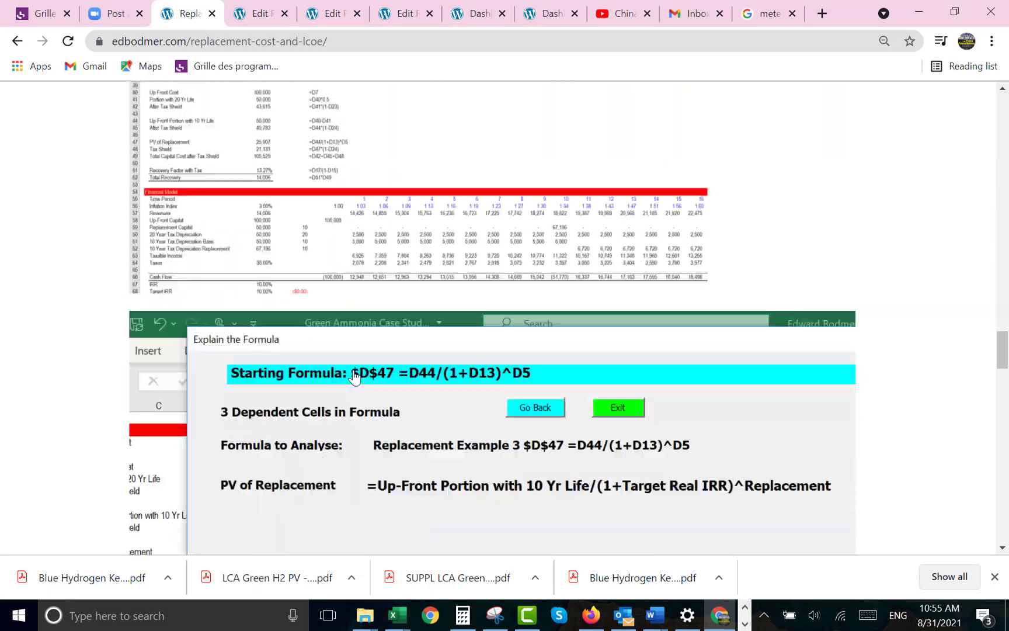
pyautogui.scroll(-6, 355, 376)
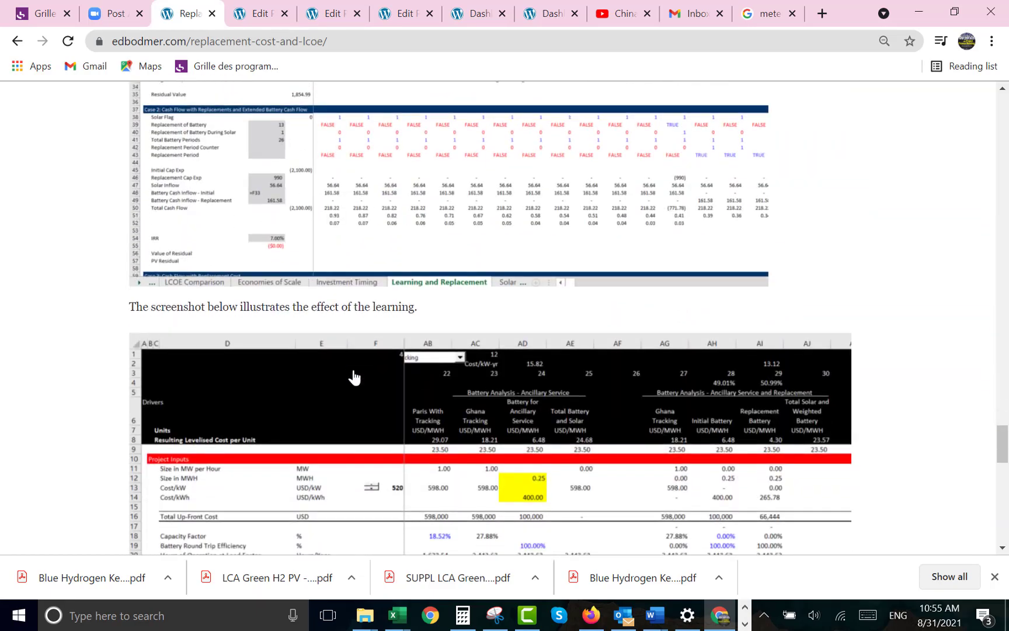
pyautogui.scroll(10, 355, 377)
pyautogui.scroll(20, 355, 377)
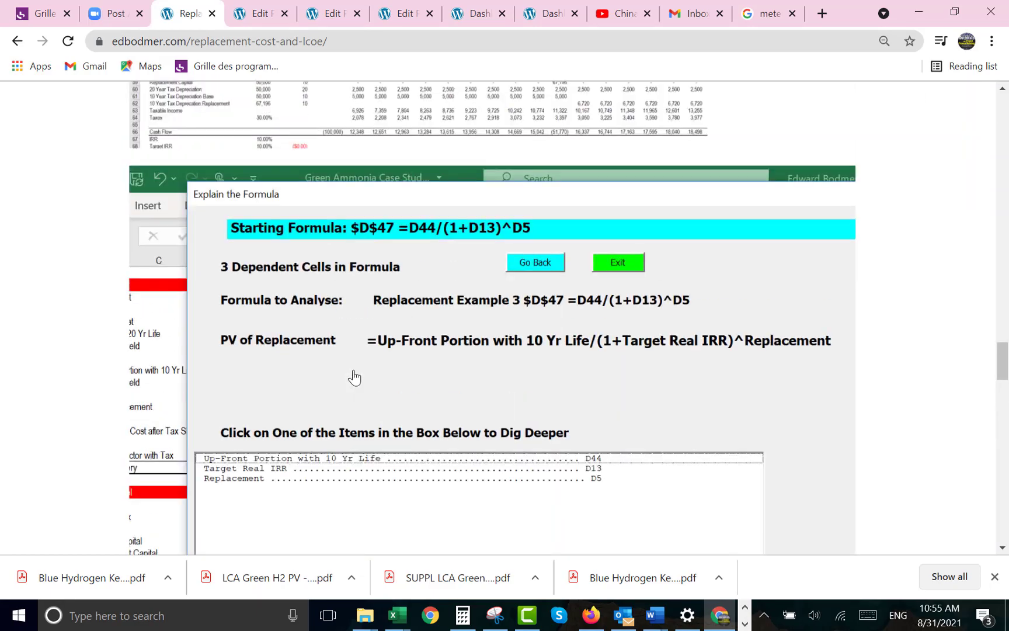
pyautogui.scroll(5, 355, 377)
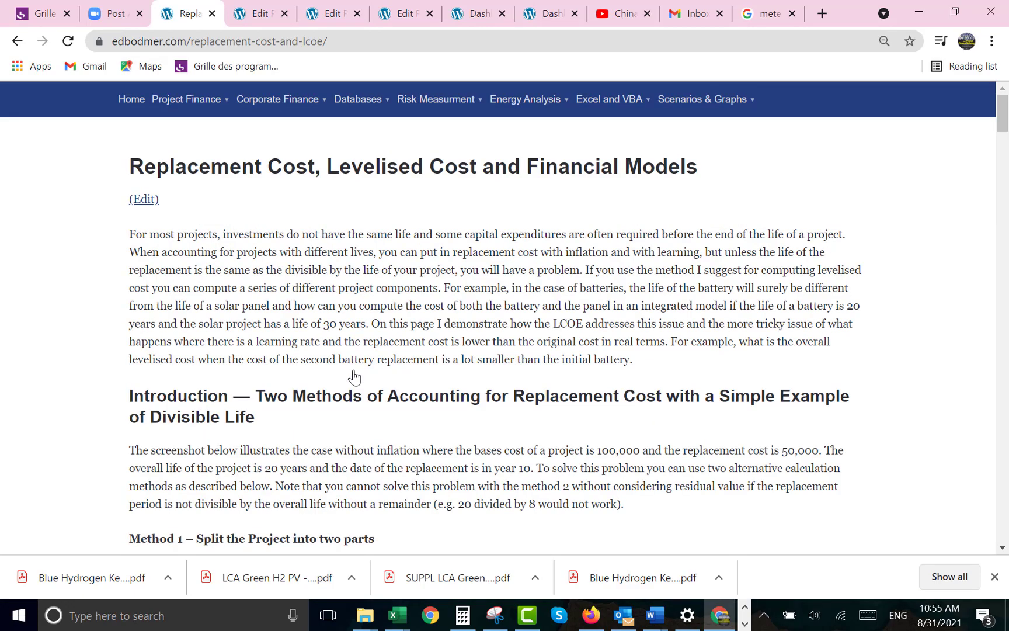
# Switch back to the Course File workbook in Excel and label row 52 Construction Timing with the unit Year
pyautogui.click(393, 617)
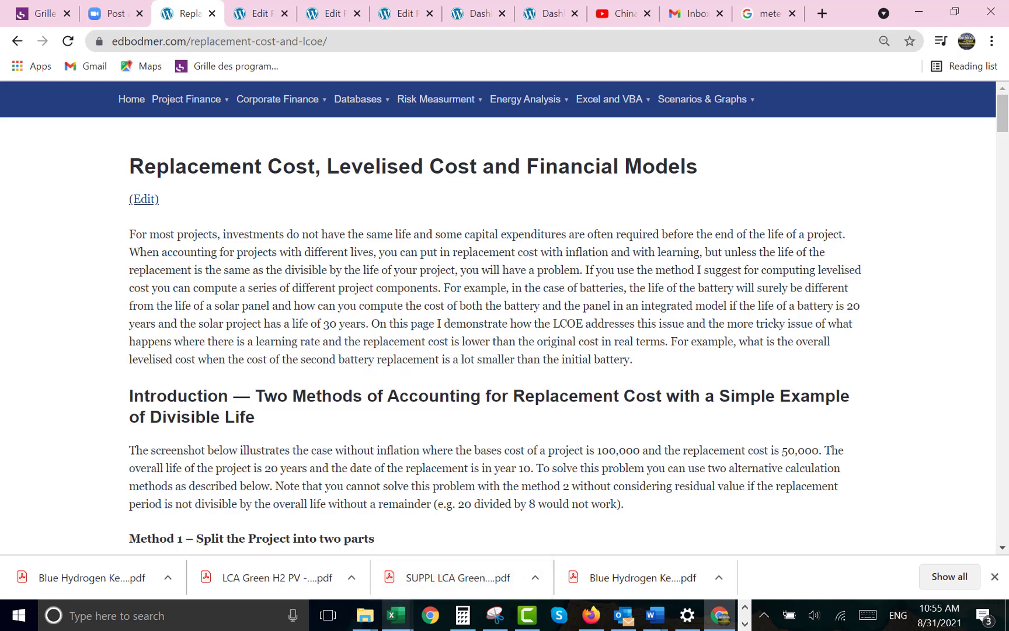
pyautogui.click(392, 617)
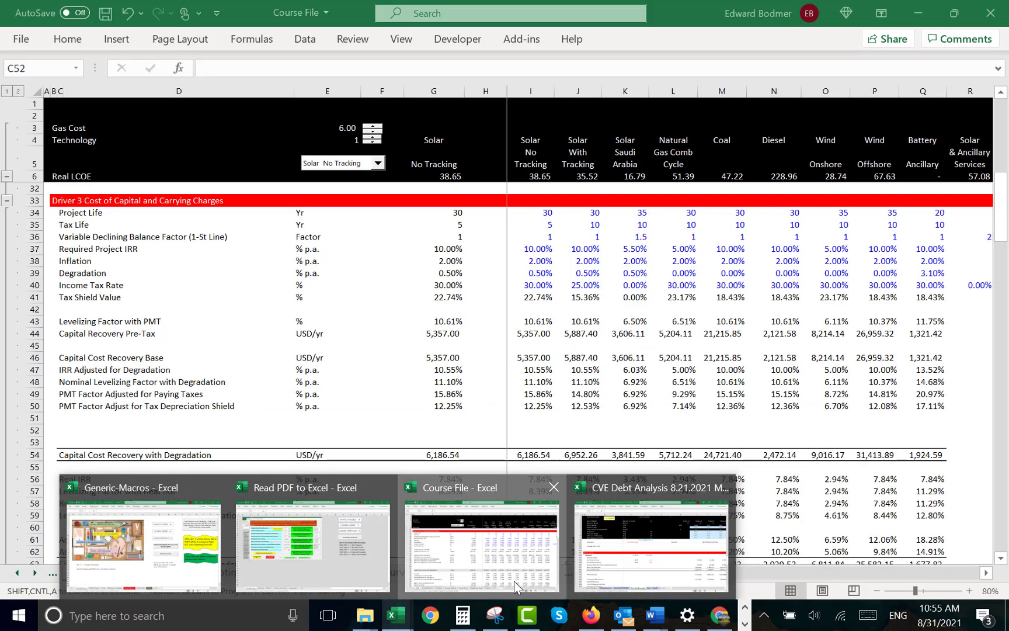
pyautogui.click(514, 581)
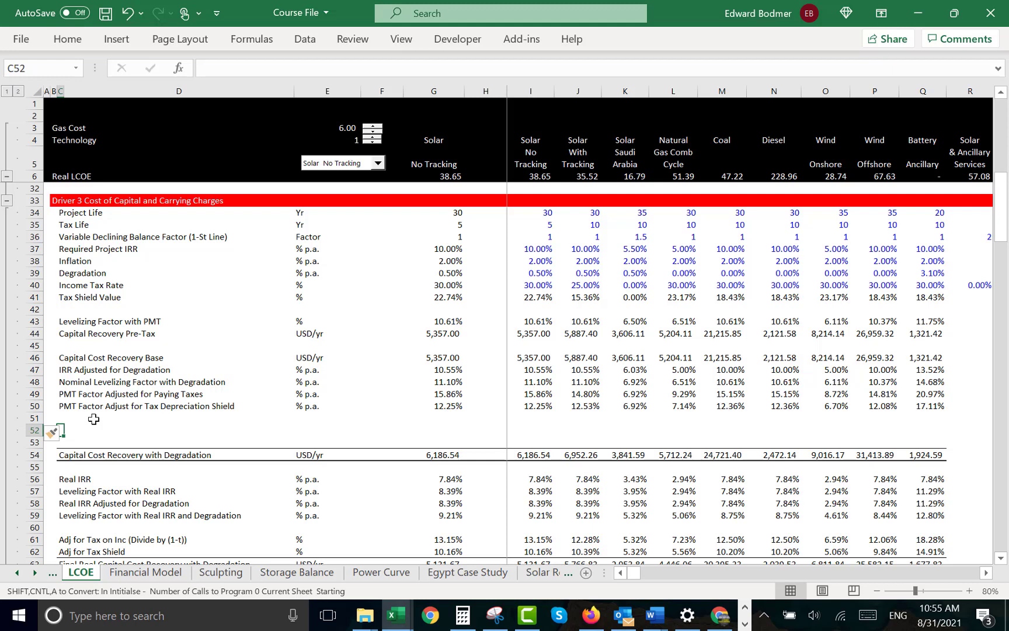
pyautogui.write('Constr')
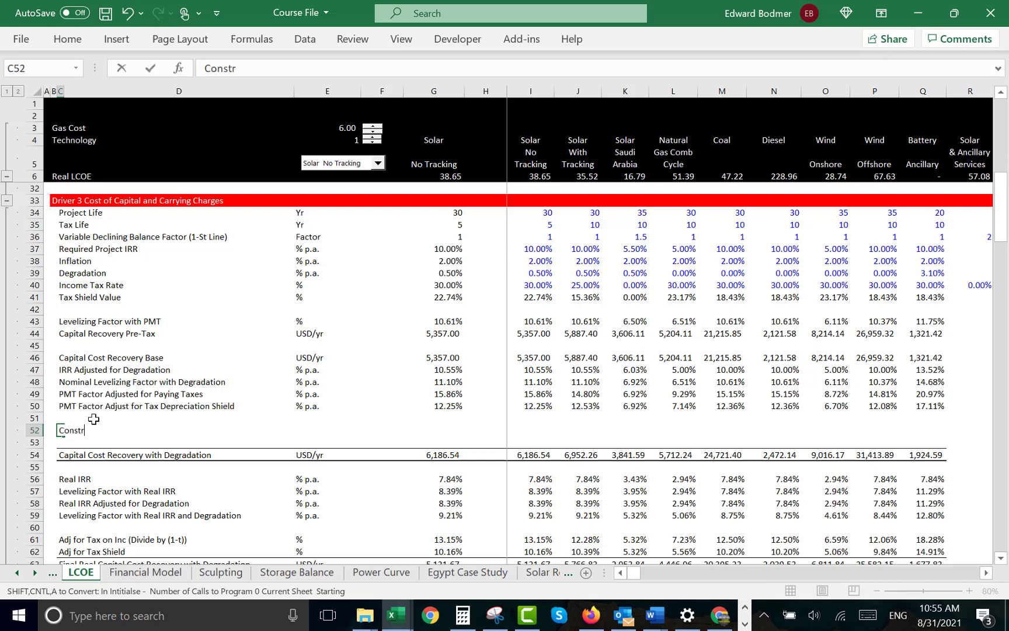
pyautogui.write('uction Timing')
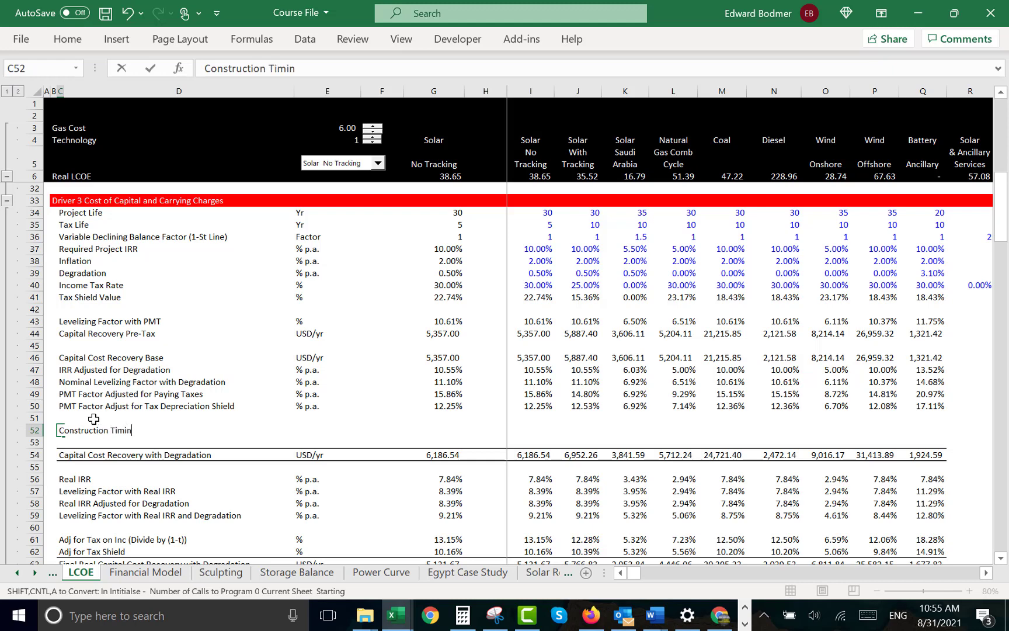
pyautogui.press('Return')
pyautogui.press('Up')
pyautogui.press('Right')
pyautogui.press('Right')
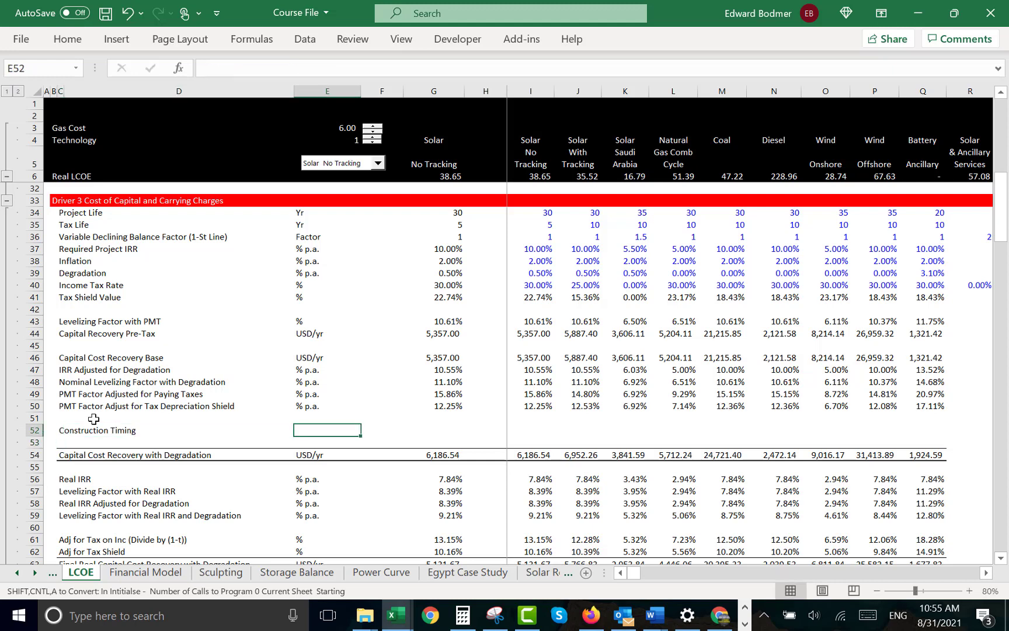
pyautogui.write('Year')
pyautogui.press('Return')
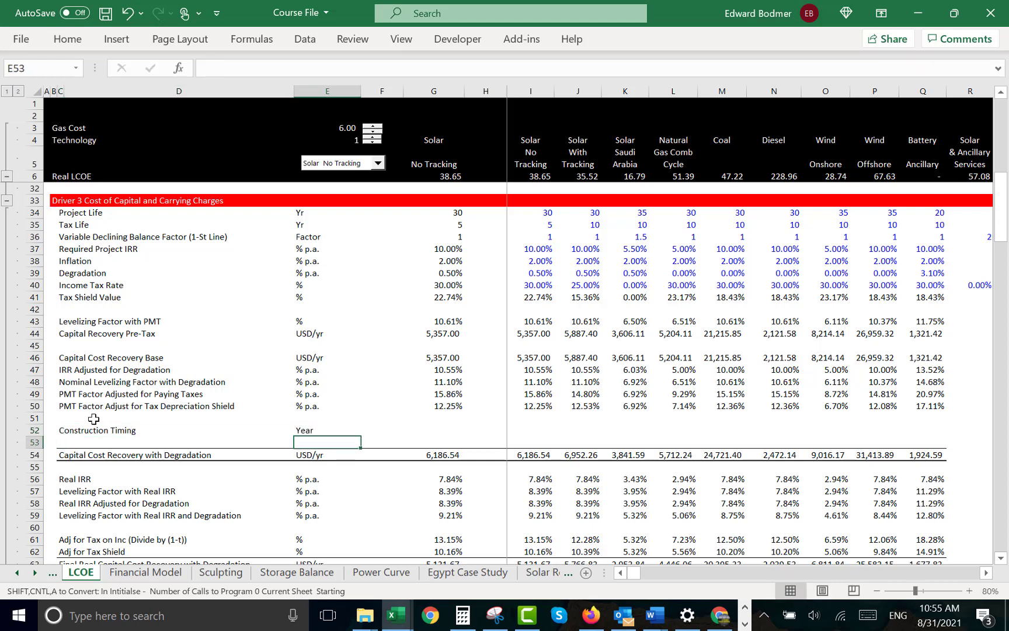
# Set the Construction Timing for Solar No Tracking in I52 to 1, formatted as a number with two decimals
pyautogui.press('Up')
pyautogui.press('Right')
pyautogui.press('Right')
pyautogui.press('Right')
pyautogui.press('Right')
pyautogui.write('1%')
pyautogui.press('Right')
pyautogui.press('Left')
pyautogui.hotkey('ctrl', 'shift', '1')
pyautogui.write('1')
pyautogui.press('Right')
pyautogui.press('Left')
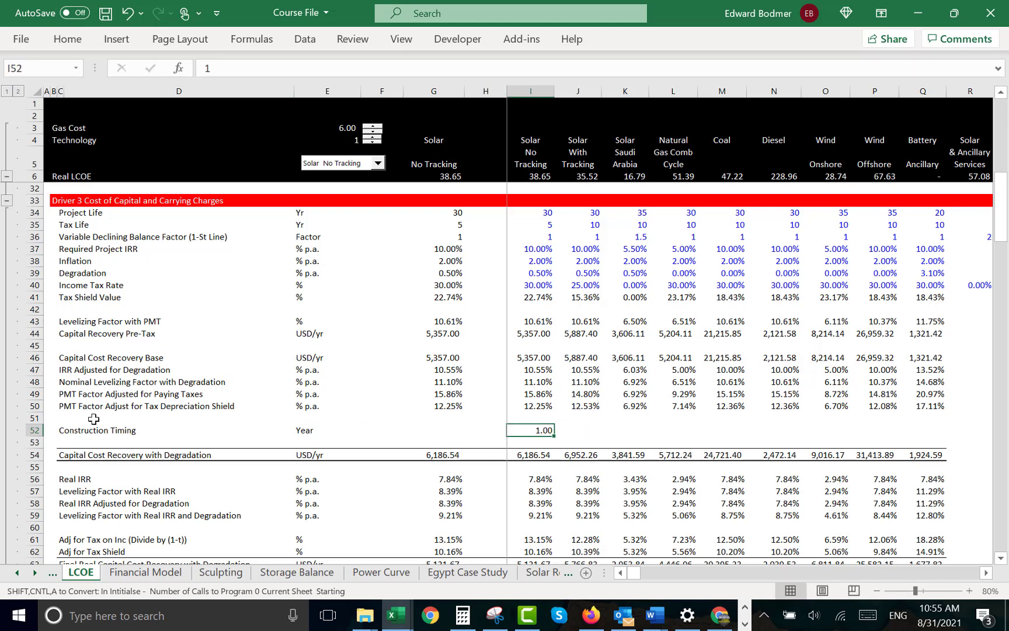
# Fill the Construction Timing value from I52 right across the other technologies through T52
pyautogui.hotkey('shift', 'Right')
pyautogui.hotkey('shift', 'Right')
pyautogui.hotkey('shift', 'Right')
pyautogui.hotkey('shift', 'Right')
pyautogui.hotkey('shift', 'Right')
pyautogui.hotkey('shift', 'Right')
pyautogui.hotkey('shift', 'Right')
pyautogui.hotkey('shift', 'Right')
pyautogui.hotkey('shift', 'Right')
pyautogui.hotkey('shift', 'Right')
pyautogui.hotkey('shift', 'Right')
pyautogui.hotkey('shift', 'Right')
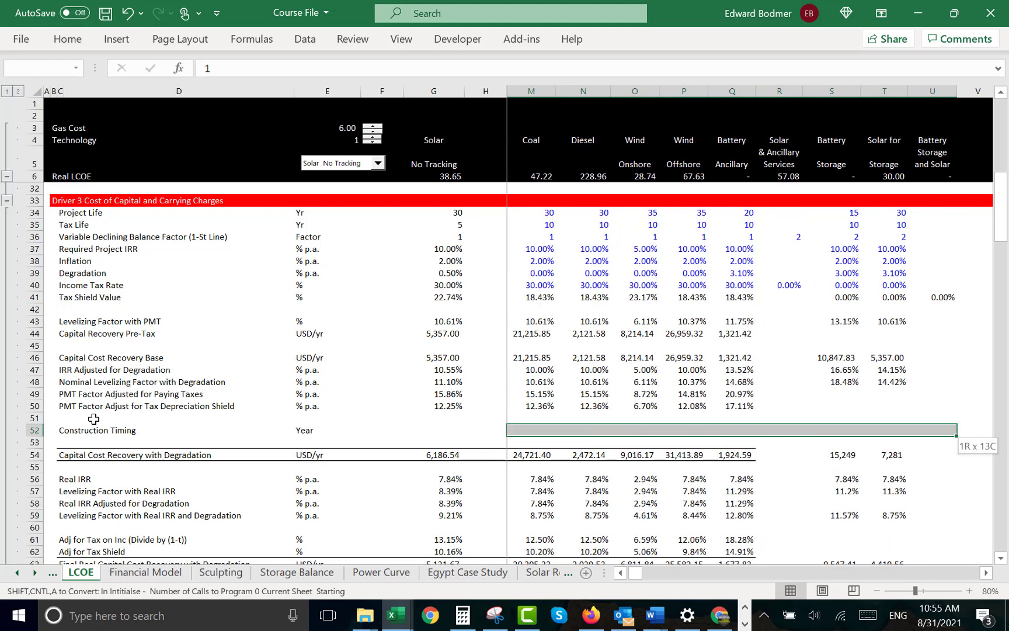
pyautogui.hotkey('shift', 'Left')
pyautogui.hotkey('ctrl', 'r')
pyautogui.press('Left')
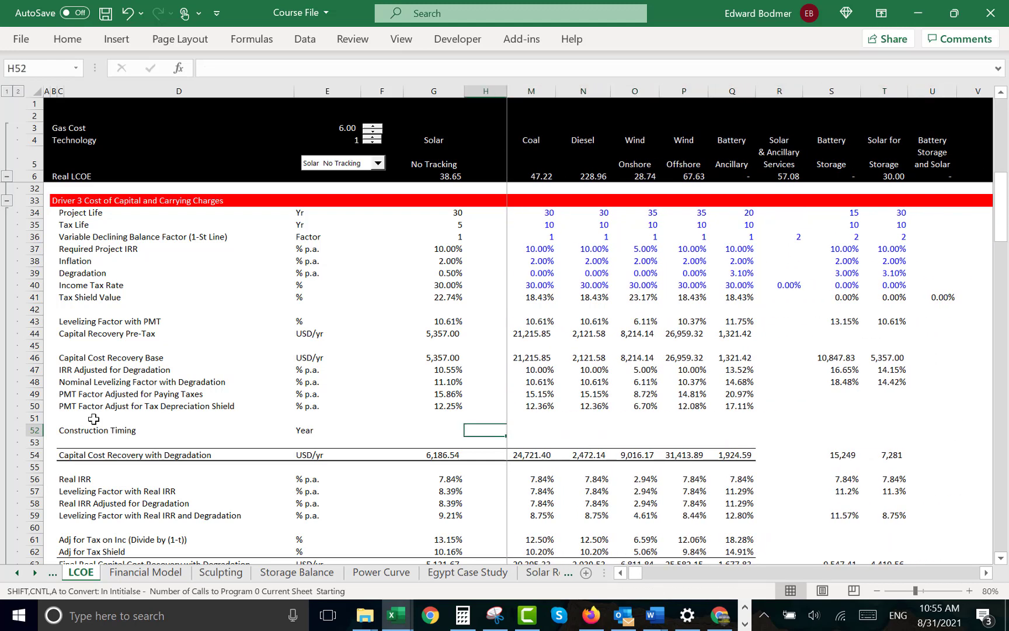
# Set Construction Timing to 2 for Natural Gas Comb Cycle in L52 and 3 for Coal in M52
pyautogui.press('Right')
pyautogui.press('Right')
pyautogui.press('Right')
pyautogui.press('Right')
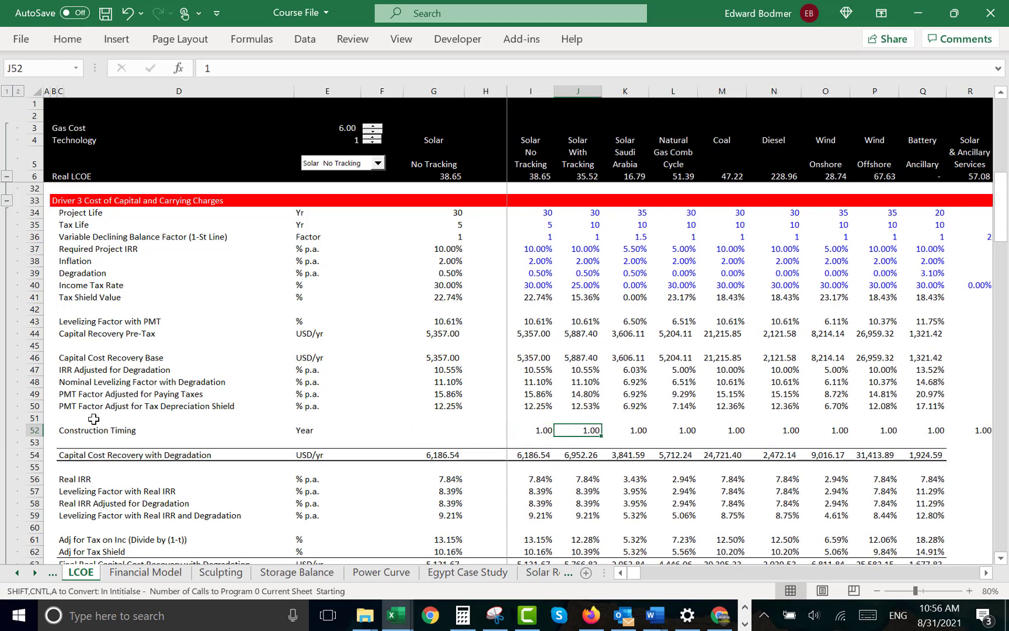
pyautogui.write('2')
pyautogui.press('Right')
pyautogui.write('3')
pyautogui.press('Right')
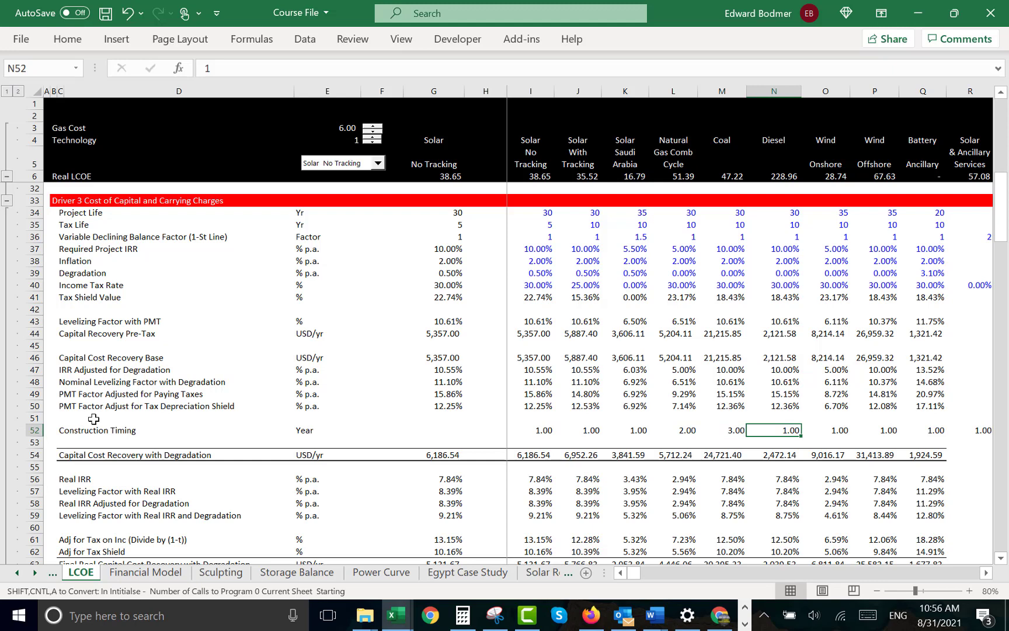
# Set Construction Timing to 1.5 for both Diesel in N52 and Wind Onshore in O52
pyautogui.write('2')
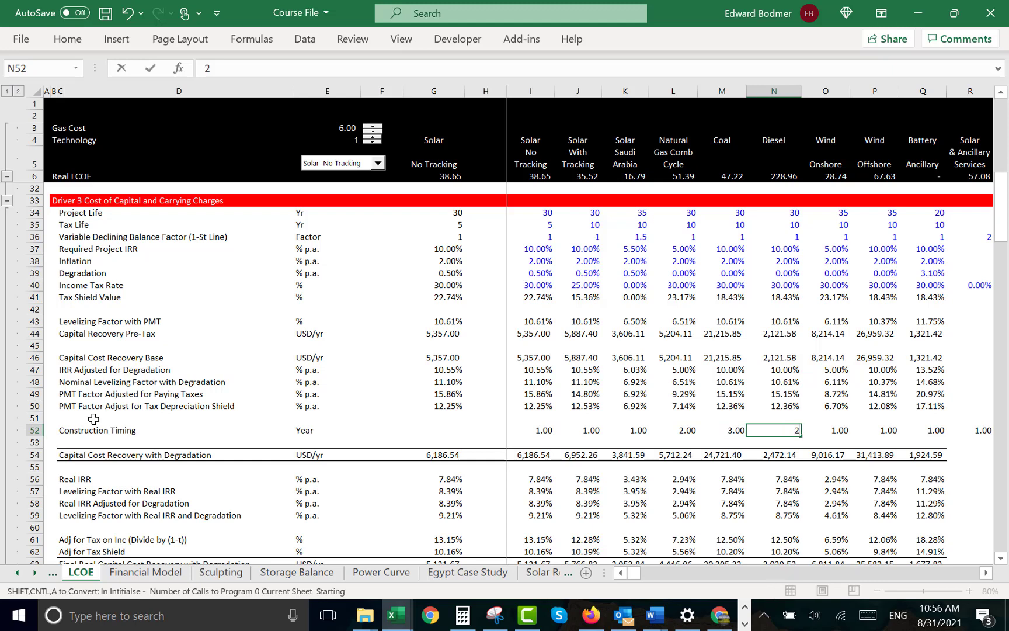
pyautogui.press('Escape')
pyautogui.write('1.5')
pyautogui.press('Return')
pyautogui.press('Up')
pyautogui.press('Up')
pyautogui.press('Down')
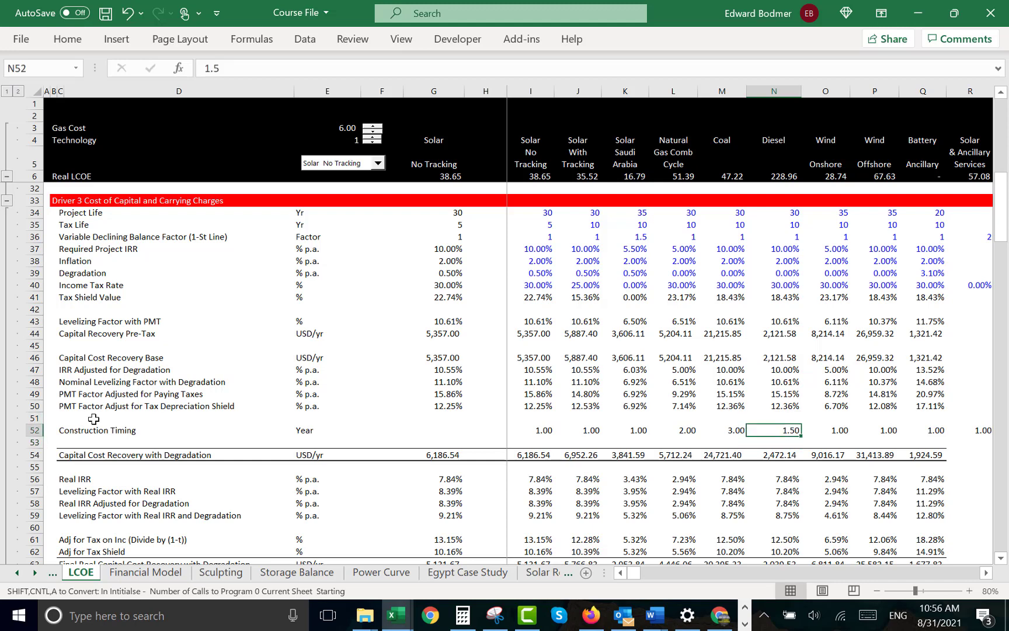
pyautogui.press('Right')
pyautogui.write('1.5')
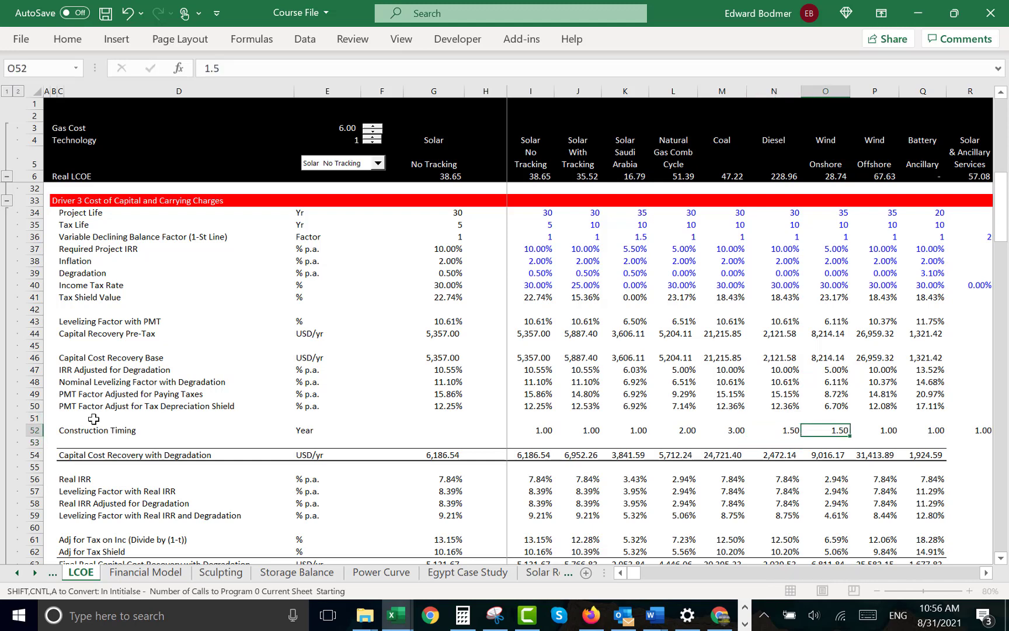
pyautogui.press('Return')
pyautogui.press('Up')
pyautogui.press('Right')
pyautogui.press('Left')
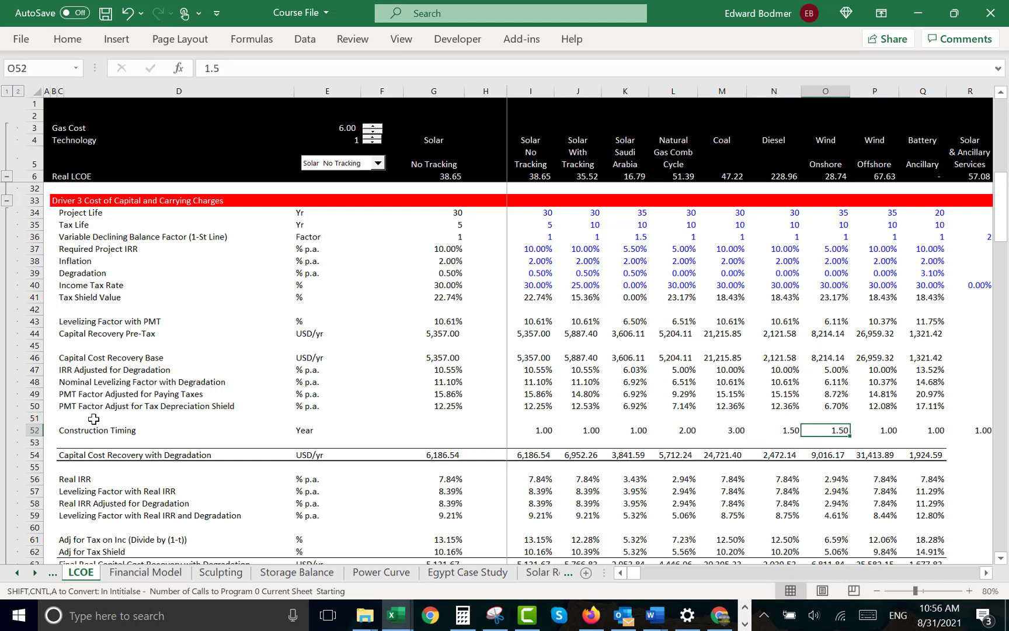
pyautogui.hotkey('shift', 'Right')
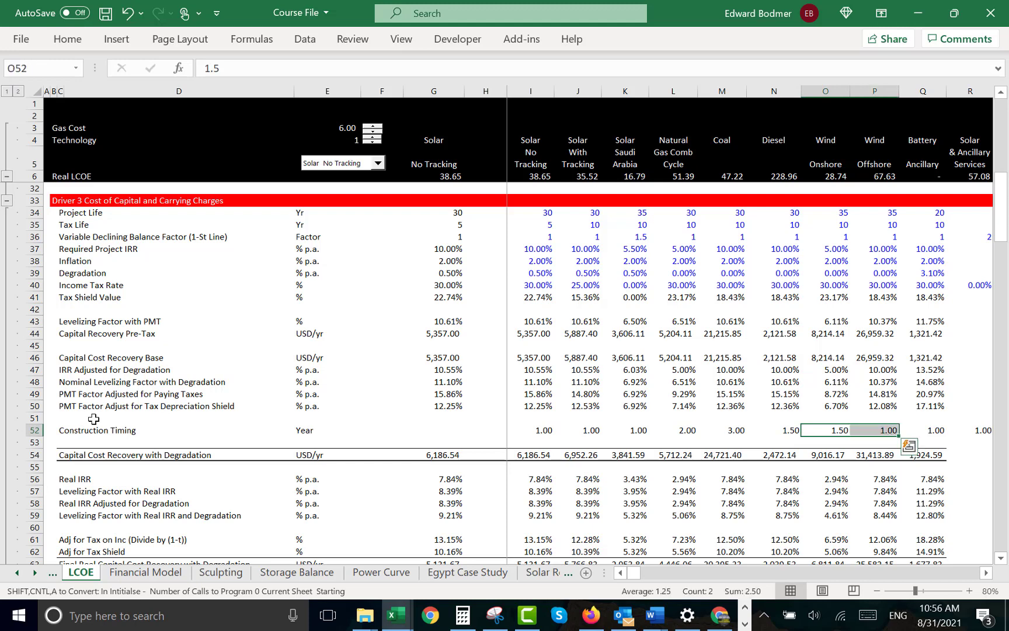
pyautogui.write('R')
pyautogui.press('Left')
pyautogui.press('Right')
pyautogui.press('Left')
pyautogui.hotkey('shift', 'Right')
pyautogui.hotkey('shift', 'Right')
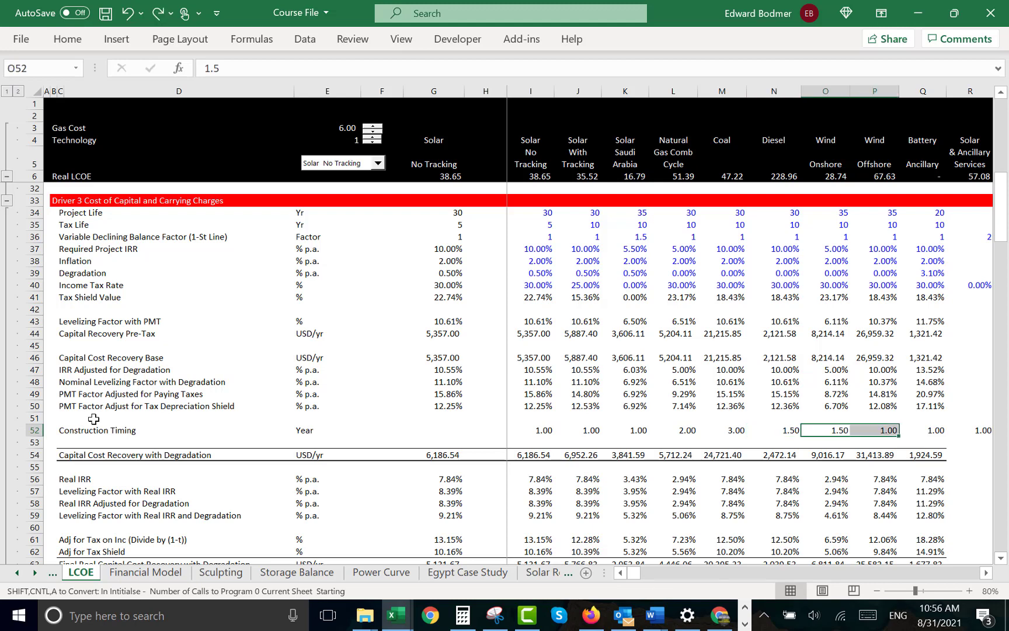
pyautogui.hotkey('shift', 'Left')
pyautogui.hotkey('ctrl', 'r')
pyautogui.press('Right')
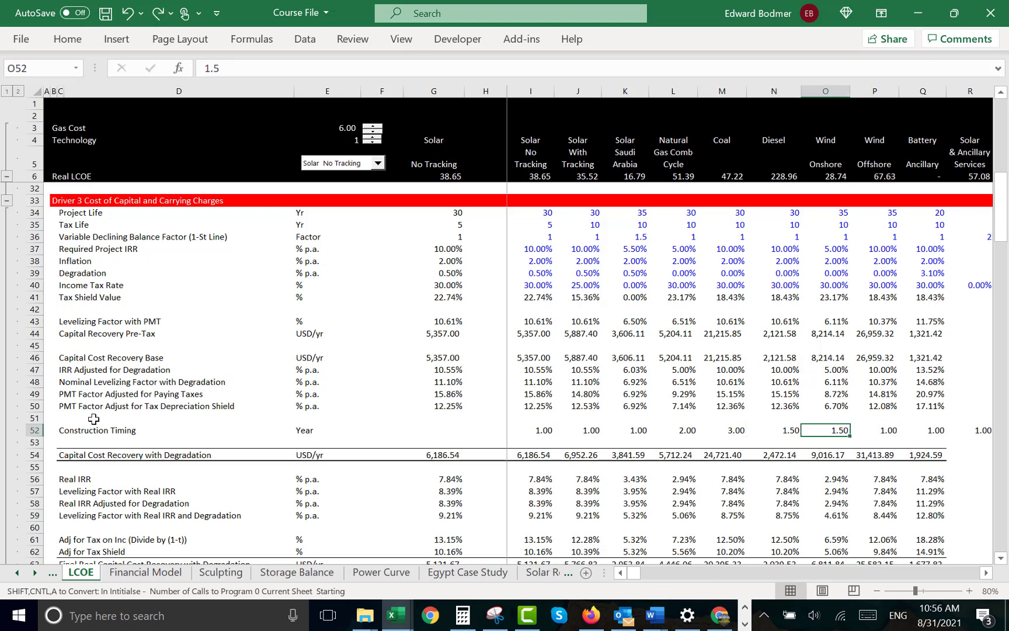
# Label row 53, below Construction Timing, as Construction Factor with the unit Factor
pyautogui.press('Down')
pyautogui.press('Left')
pyautogui.press('Left')
pyautogui.press('Left')
pyautogui.press('Left')
pyautogui.press('Left')
pyautogui.press('Left')
pyautogui.press('Left')
pyautogui.press('Left')
pyautogui.press('Left')
pyautogui.press('Left')
pyautogui.press('Left')
pyautogui.press('Left')
pyautogui.press('Left')
pyautogui.press('Left')
pyautogui.press('Right')
pyautogui.press('Right')
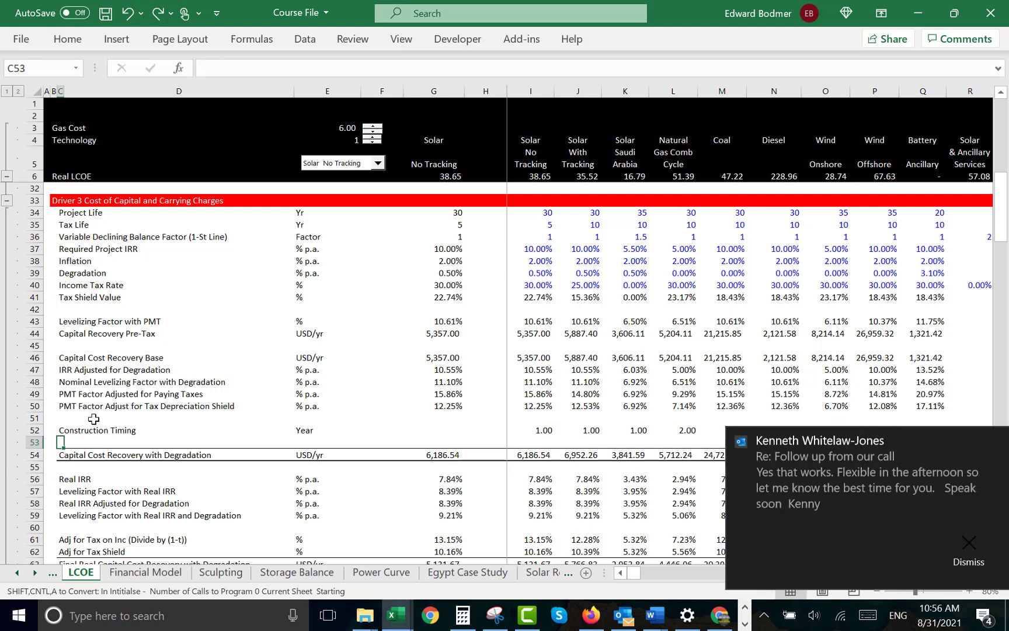
pyautogui.click(967, 567)
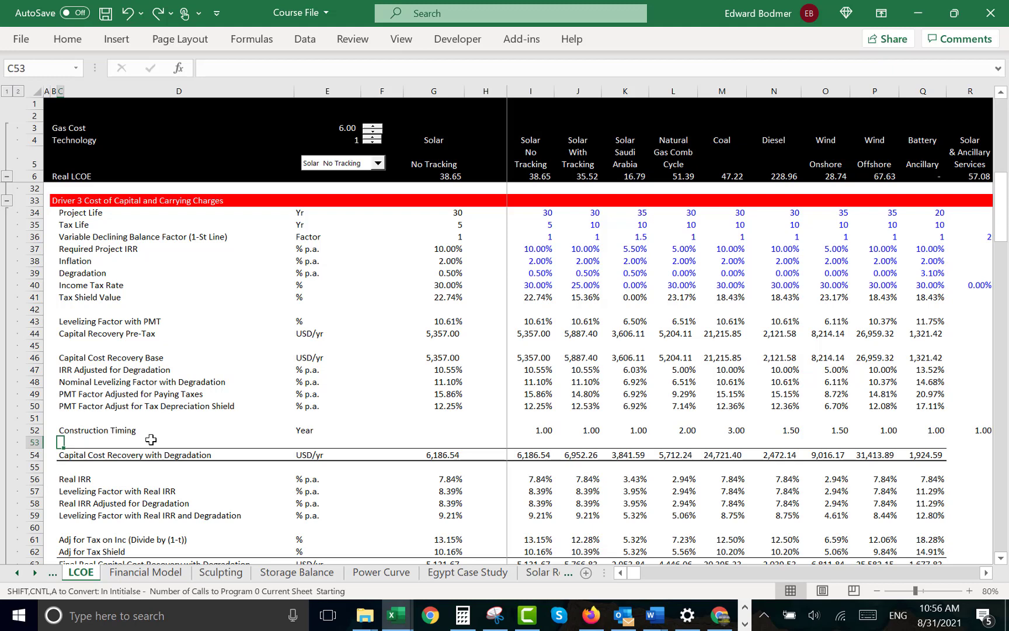
pyautogui.write('C')
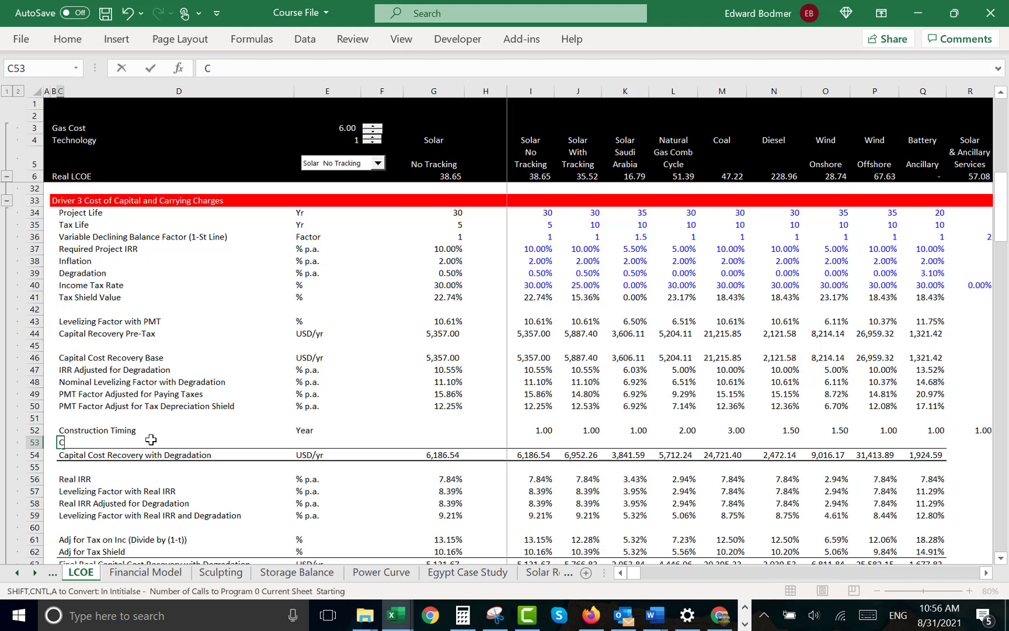
pyautogui.write('onstruction Factor')
pyautogui.press('Tab')
pyautogui.press('Tab')
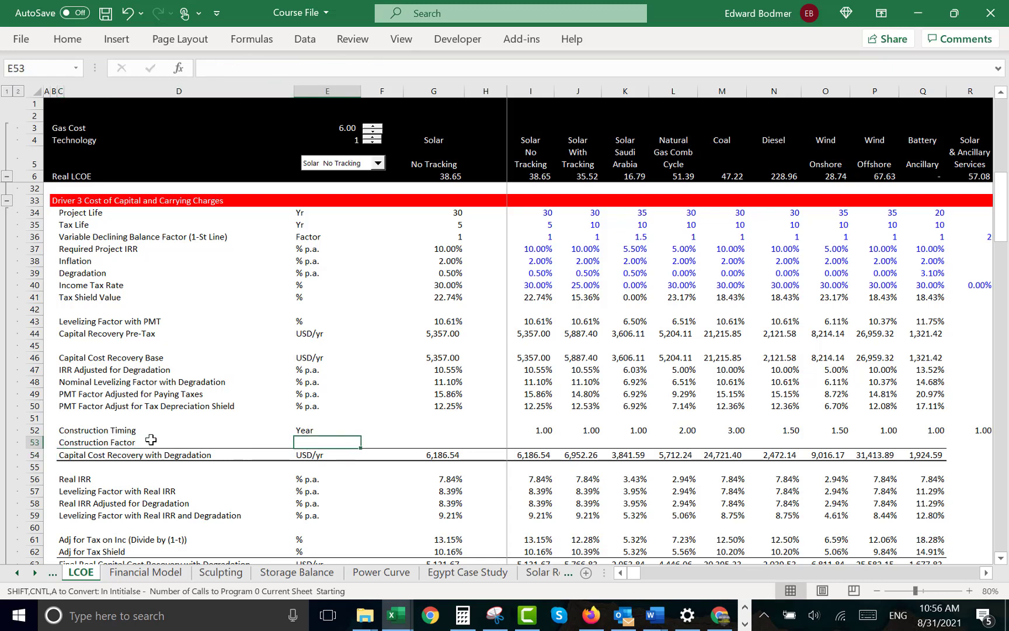
pyautogui.write('Factor')
pyautogui.press('Return')
# Enter the Solar No Tracking Construction Factor in I53 as =FV(I37,I52,-1/I52), using the required project IRR and construction timing
pyautogui.press('Up')
pyautogui.press('Right')
pyautogui.press('Right')
pyautogui.press('Right')
pyautogui.press('Right')
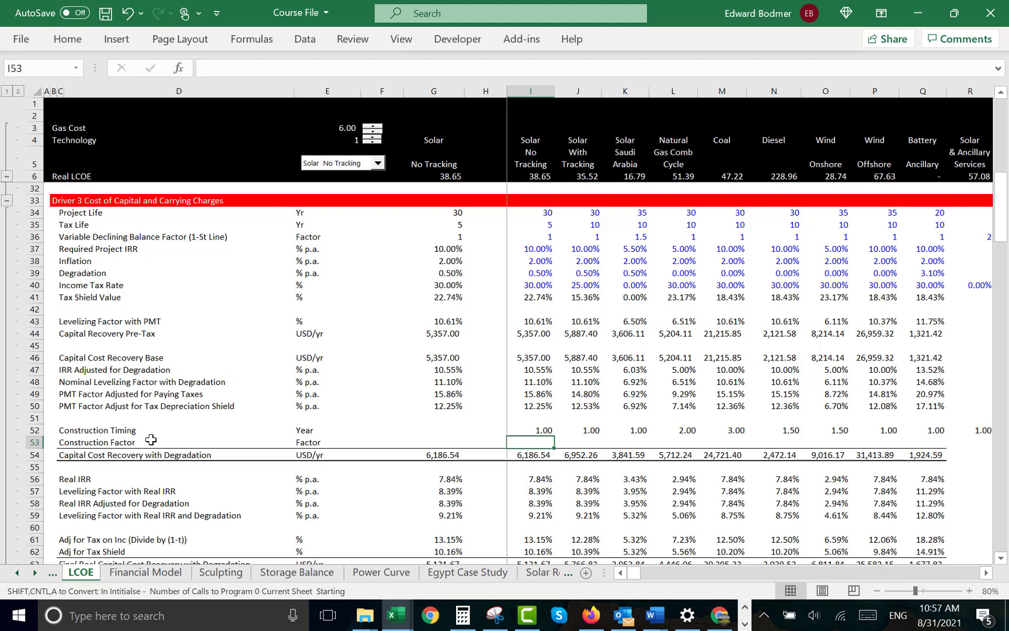
pyautogui.write('=fv(')
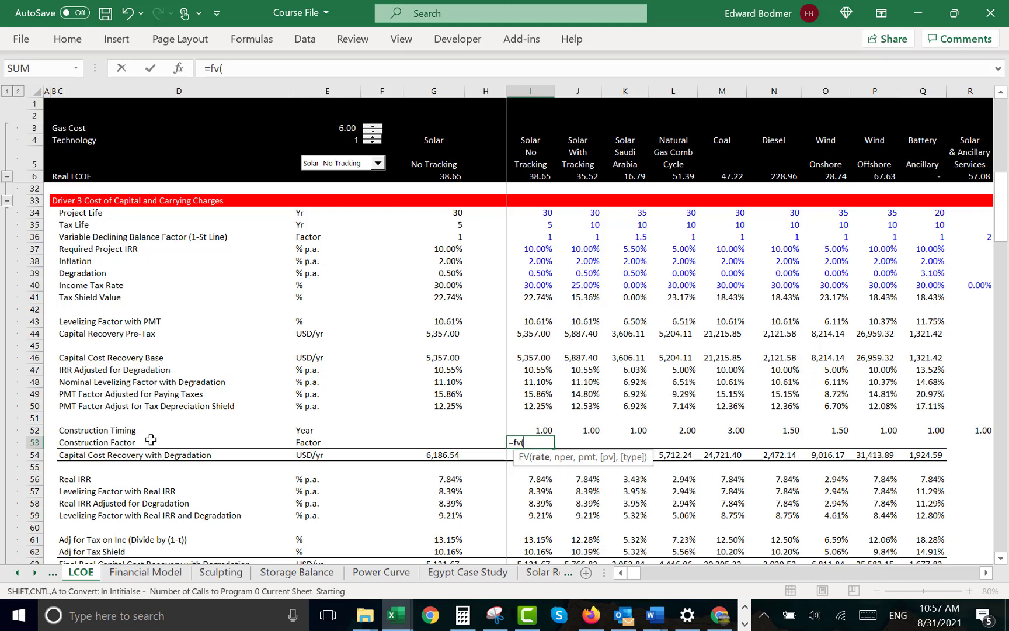
pyautogui.press('Up')
pyautogui.press('Up')
pyautogui.press('Up')
pyautogui.press('Up')
pyautogui.press('Up')
pyautogui.press('Up')
pyautogui.press('Up')
pyautogui.press('Up')
pyautogui.press('Up')
pyautogui.press('Up')
pyautogui.press('Up')
pyautogui.press('Up')
pyautogui.press('Up')
pyautogui.press('Up')
pyautogui.press('Up')
pyautogui.press('Up')
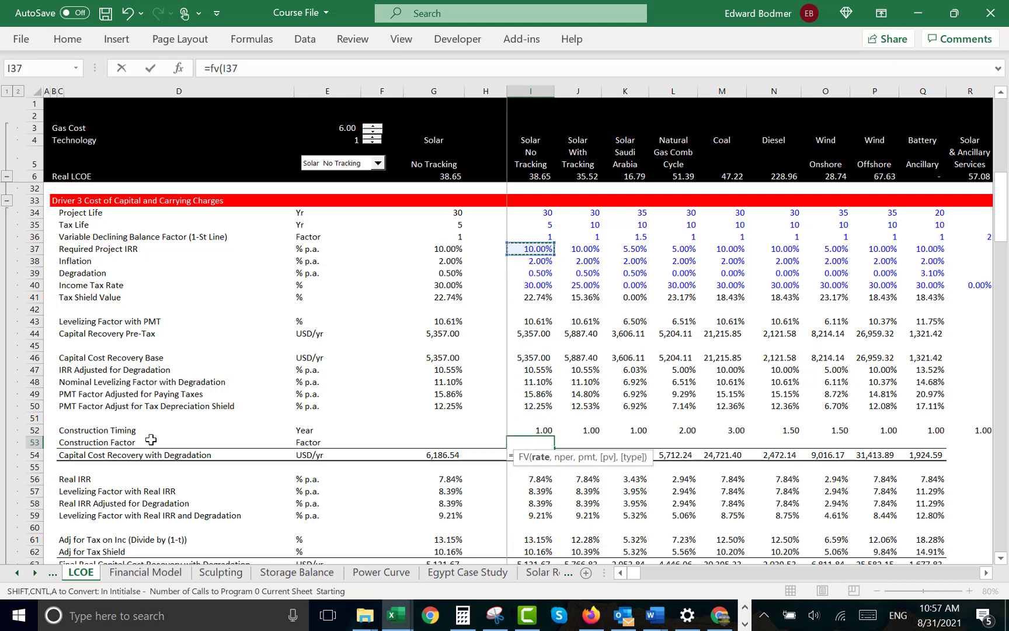
pyautogui.write(',')
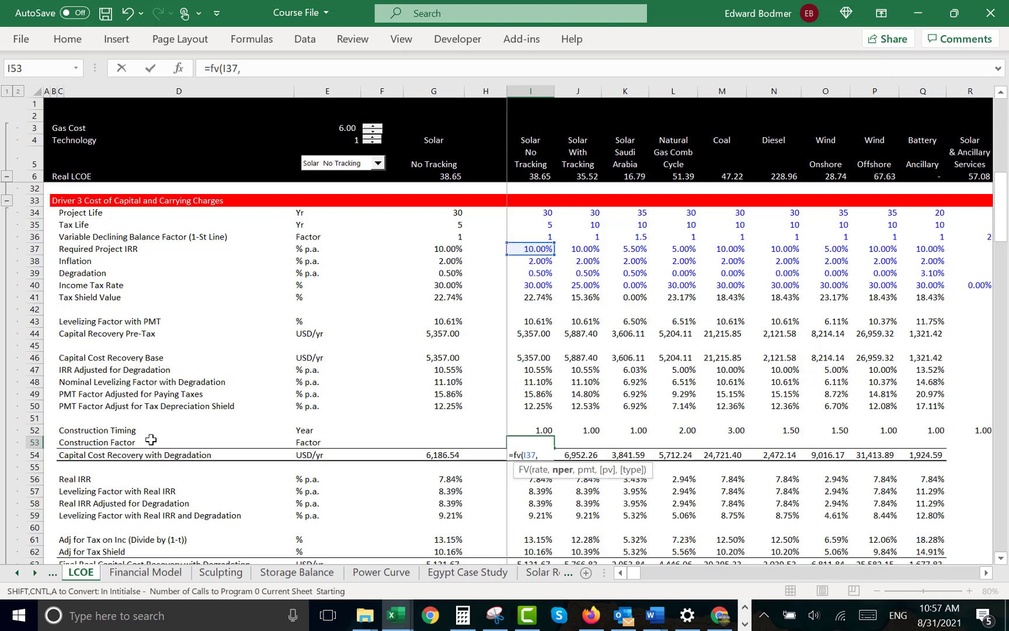
pyautogui.press('Up')
pyautogui.press('Up')
pyautogui.write(',')
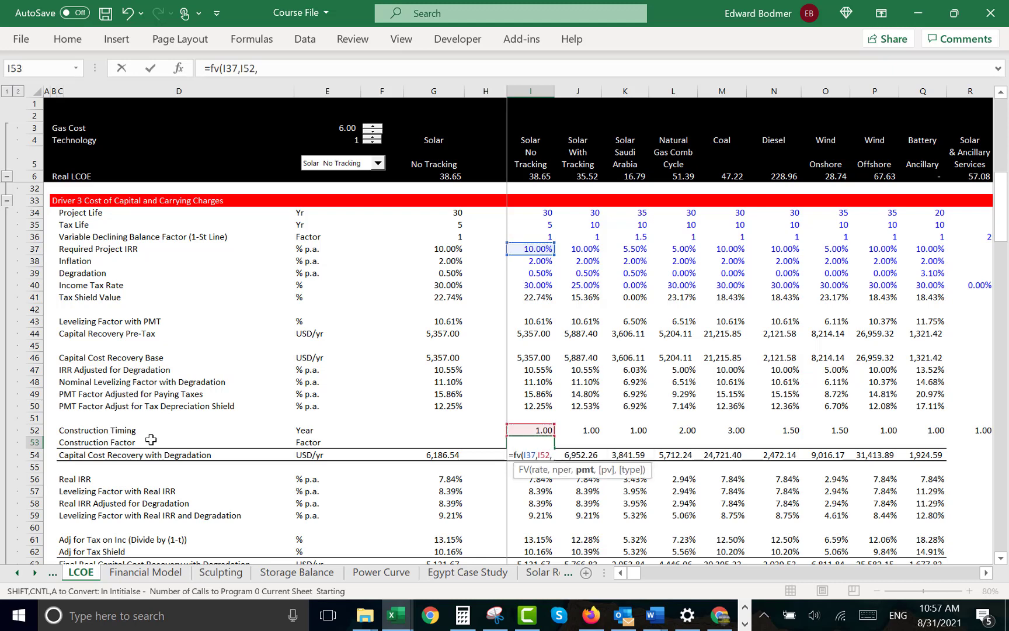
pyautogui.write('-')
pyautogui.write('1/')
pyautogui.press('Up')
pyautogui.press('Return')
pyautogui.press('Up')
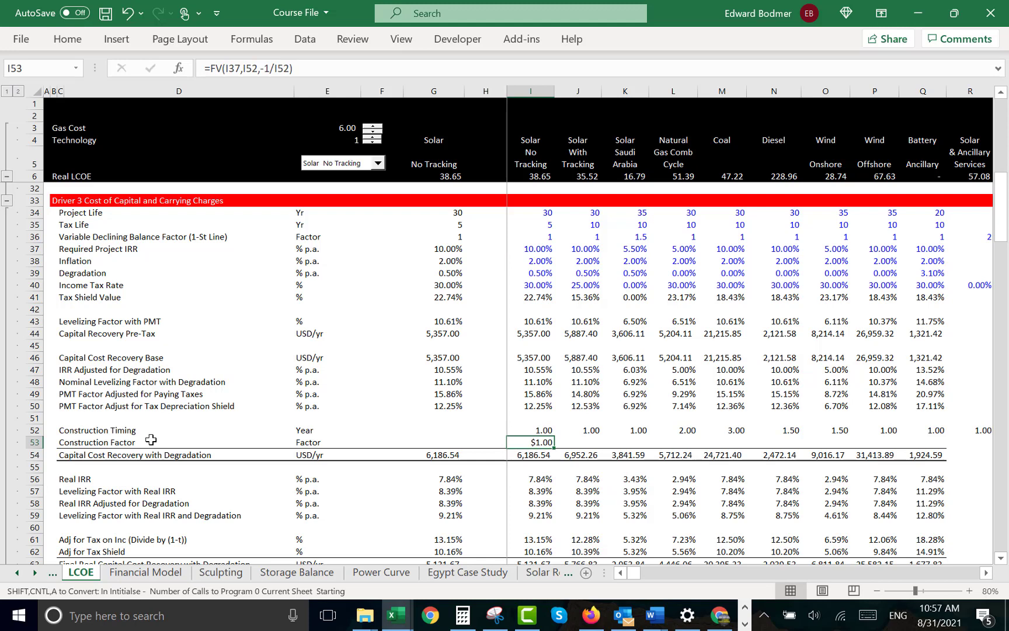
# Format the Construction Factor in I53 as a plain number with two decimals
pyautogui.hotkey('ctrl', 'shift', '1')
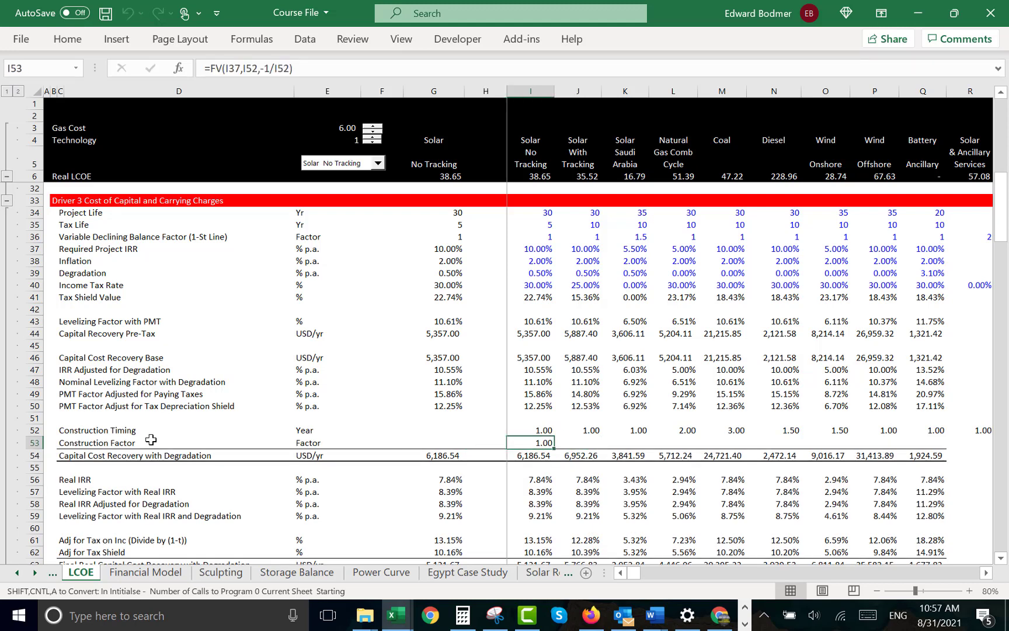
pyautogui.press('Down')
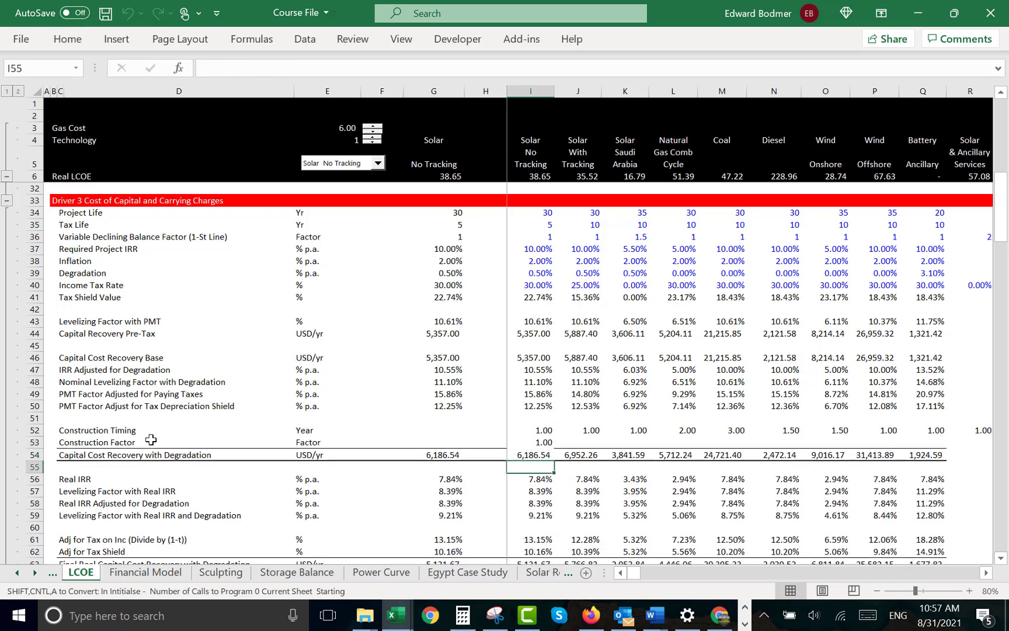
pyautogui.press('Left')
pyautogui.hotkey('ctrl', 'c')
pyautogui.press('Right')
pyautogui.hotkey('alt', 'e')
pyautogui.press('s')
pyautogui.press('t')
pyautogui.press('Return')
pyautogui.press('Escape')
pyautogui.press('Up')
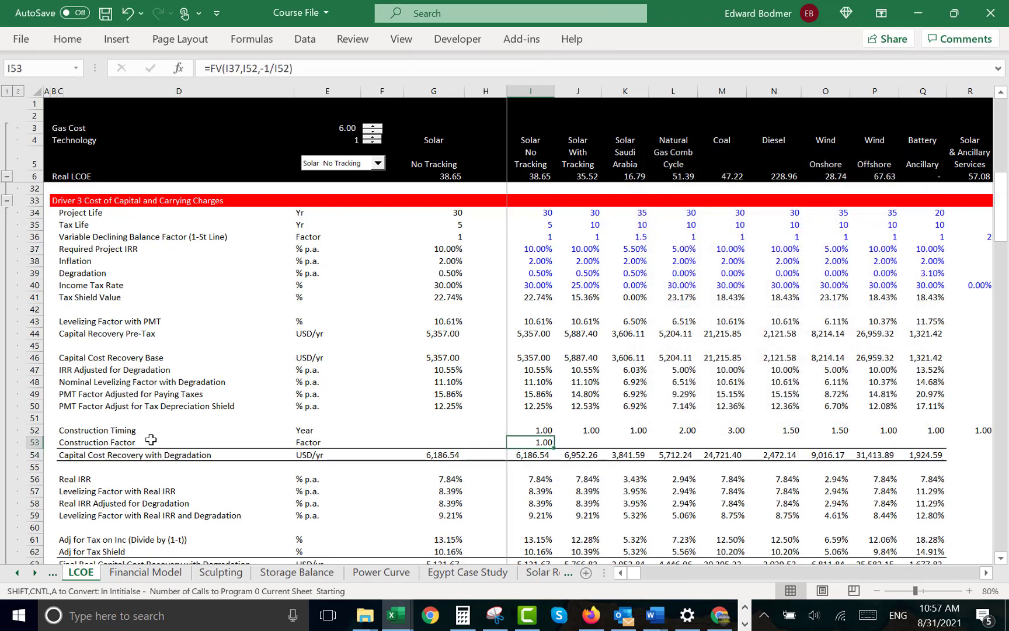
# Fill the Construction Factor formula from I53 right across the other technologies
pyautogui.hotkey('ctrl', 'shift', 'r')
pyautogui.press('Right')
pyautogui.press('Left')
# Examine the Construction Factor formulas for Natural Gas Comb Cycle in L53 and Coal in M53
pyautogui.press('Right')
pyautogui.press('Right')
pyautogui.press('Right')
pyautogui.press('Left')
pyautogui.press('Right')
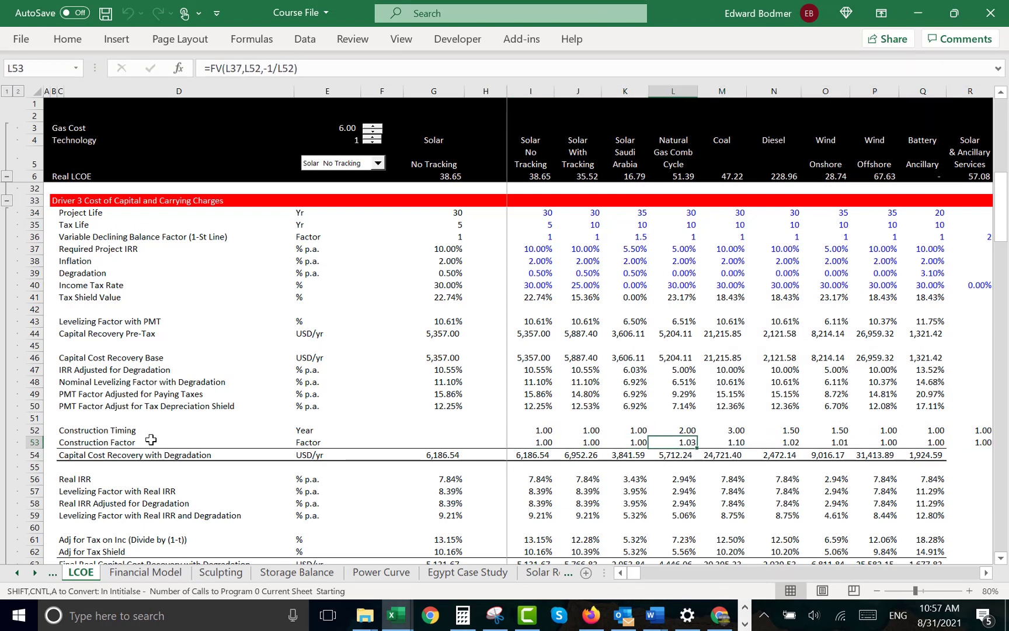
pyautogui.press('Right')
pyautogui.press('Up')
pyautogui.press('Down')
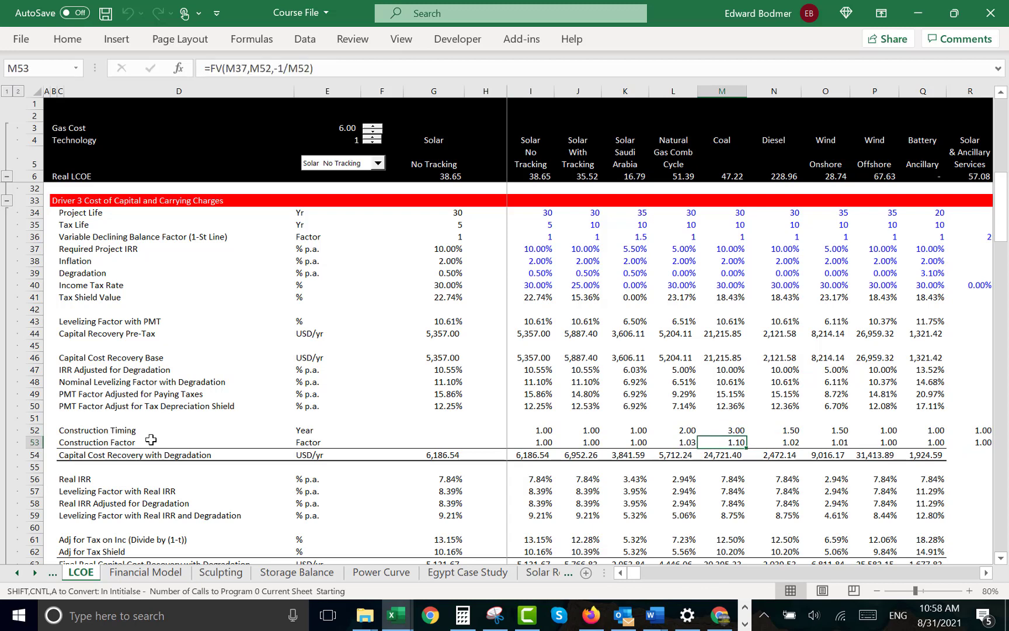
pyautogui.press('Left')
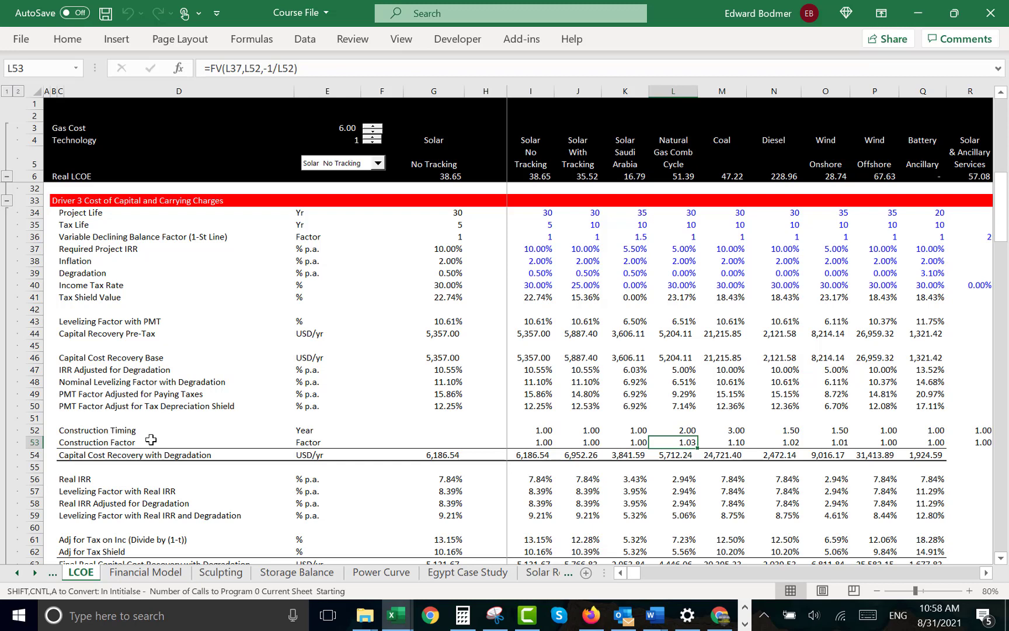
pyautogui.press('Down')
pyautogui.press('Left')
pyautogui.press('Left')
pyautogui.press('Left')
pyautogui.press('Left')
pyautogui.press('Left')
pyautogui.press('Left')
pyautogui.press('Home')
pyautogui.press('Right')
pyautogui.press('Right')
pyautogui.press('Right')
pyautogui.press('Right')
pyautogui.press('Right')
pyautogui.press('Right')
pyautogui.press('Right')
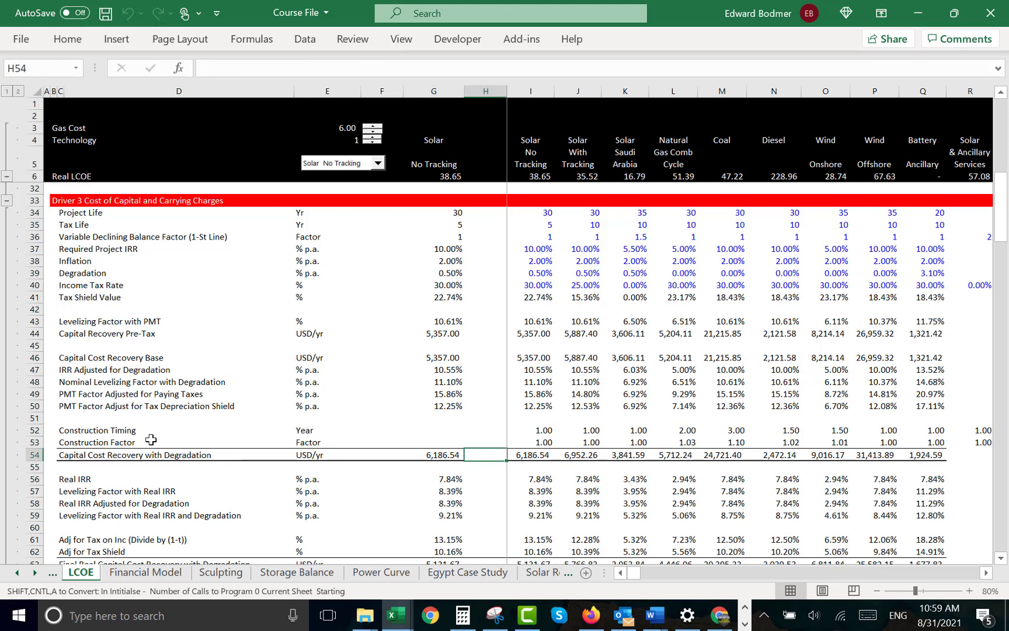
pyautogui.press('Right')
pyautogui.press('F2')
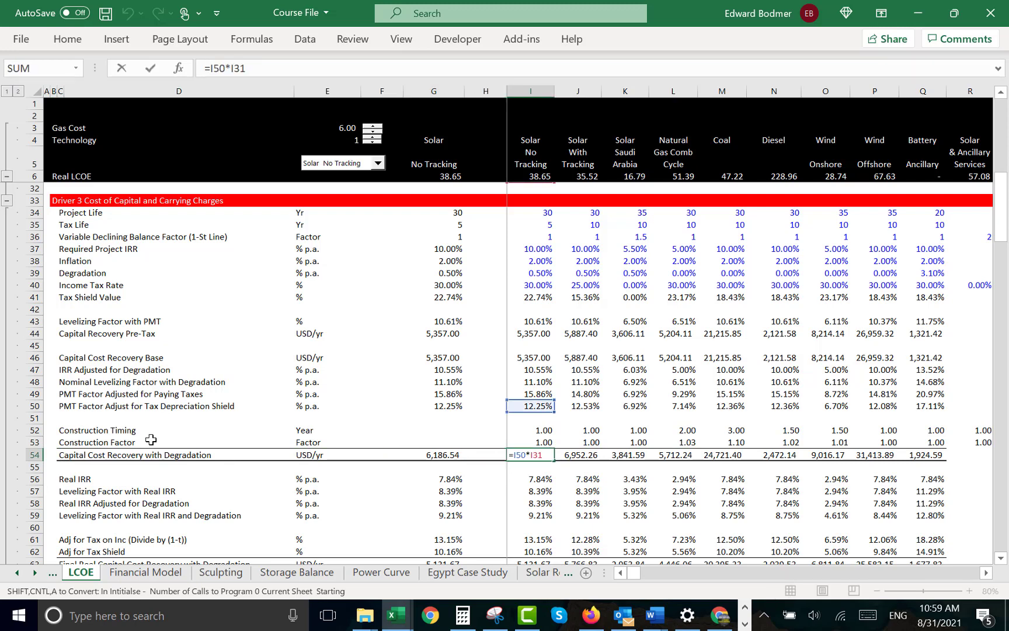
pyautogui.click(151, 440)
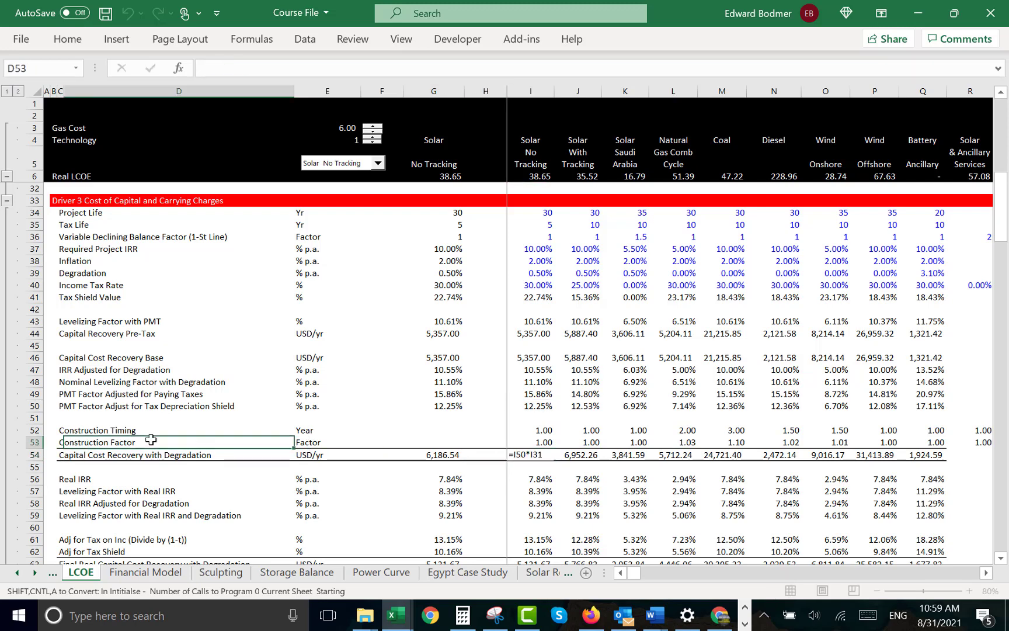
# Multiply the Solar No Tracking Capital Cost Recovery with Degradation in I54 by the Construction Factor, making the formula =I50*I31*I53
pyautogui.press('Left')
pyautogui.press('Right')
pyautogui.press('Right')
pyautogui.press('Right')
pyautogui.press('Right')
pyautogui.press('Right')
pyautogui.press('Down')
pyautogui.press('Right')
pyautogui.press('F2')
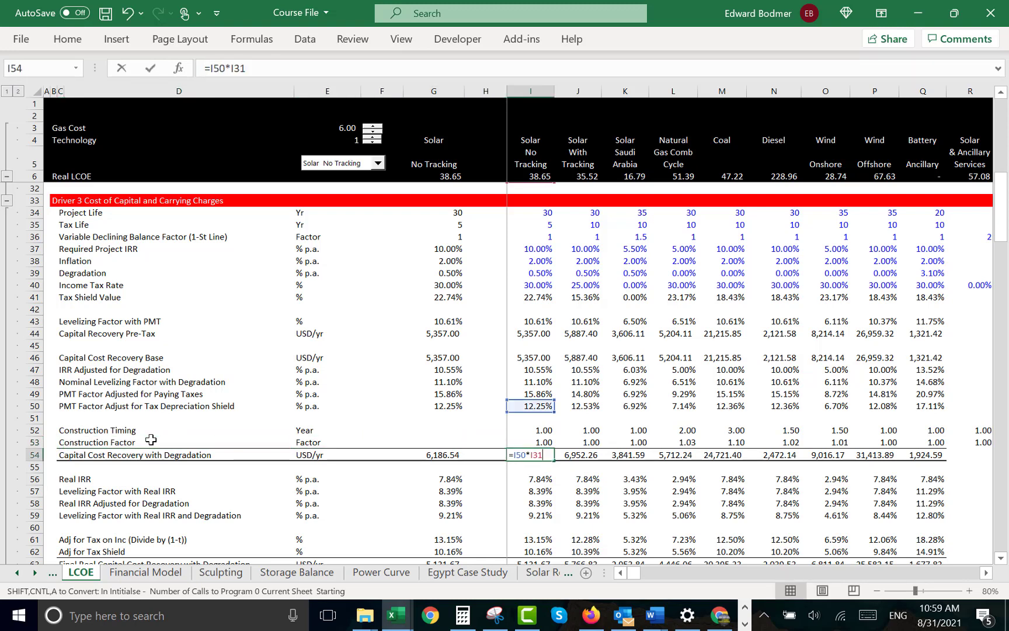
pyautogui.write('*')
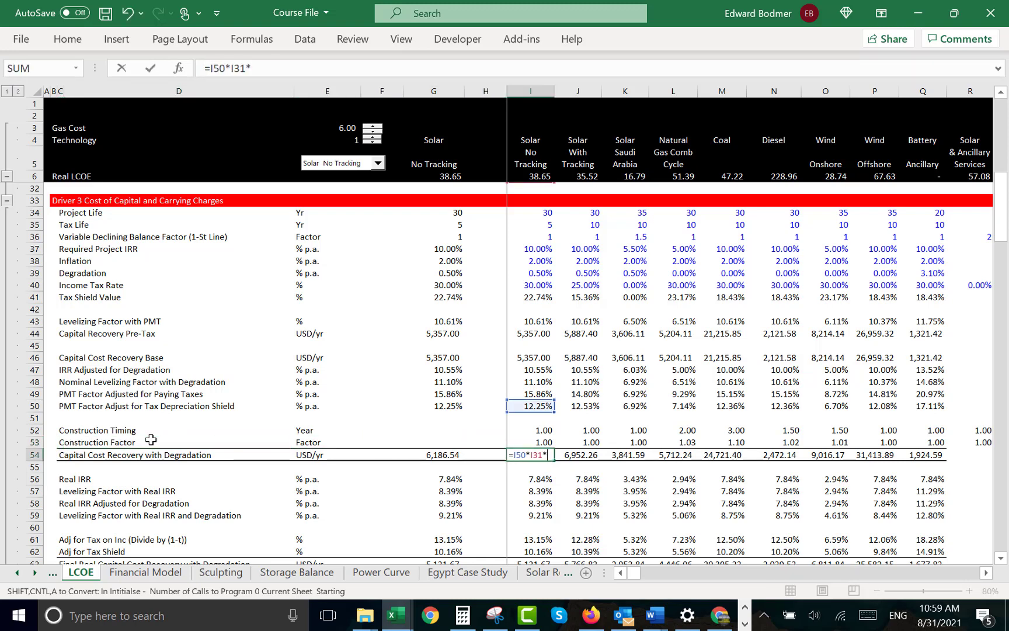
pyautogui.click(535, 442)
pyautogui.press('Return')
pyautogui.press('Up')
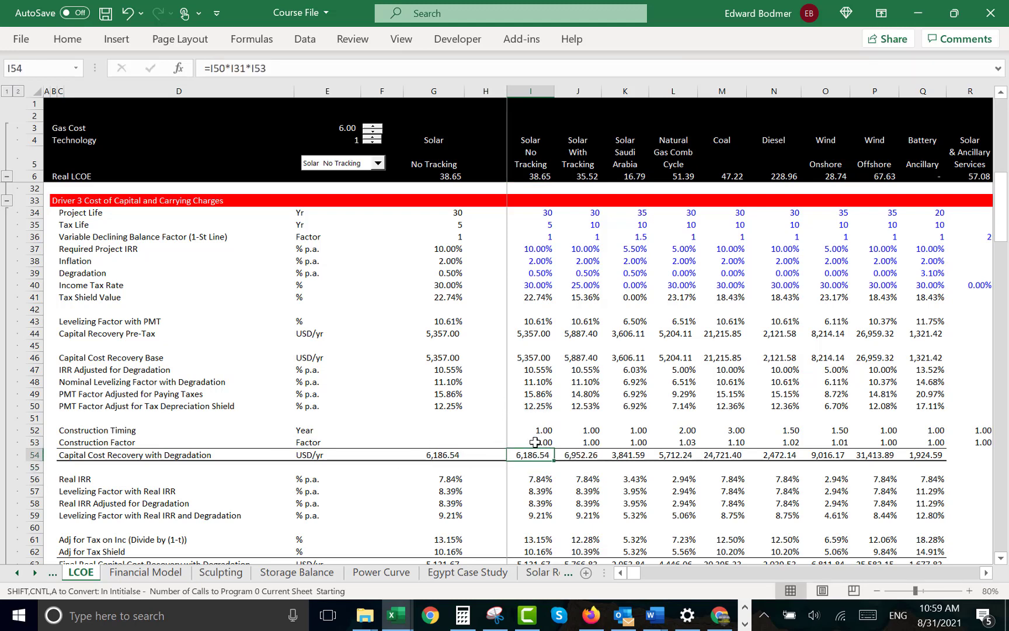
# Fill the Capital Cost Recovery with Degradation formula from I54 right through Battery Ancillary in Q54
pyautogui.hotkey('shift', 'Right')
pyautogui.hotkey('shift', 'Right')
pyautogui.hotkey('shift', 'Right')
pyautogui.hotkey('shift', 'Right')
pyautogui.hotkey('shift', 'Right')
pyautogui.hotkey('shift', 'Right')
pyautogui.hotkey('shift', 'Right')
pyautogui.hotkey('shift', 'Right')
pyautogui.hotkey('ctrl', 'r')
pyautogui.press('Down')
pyautogui.press('Up')
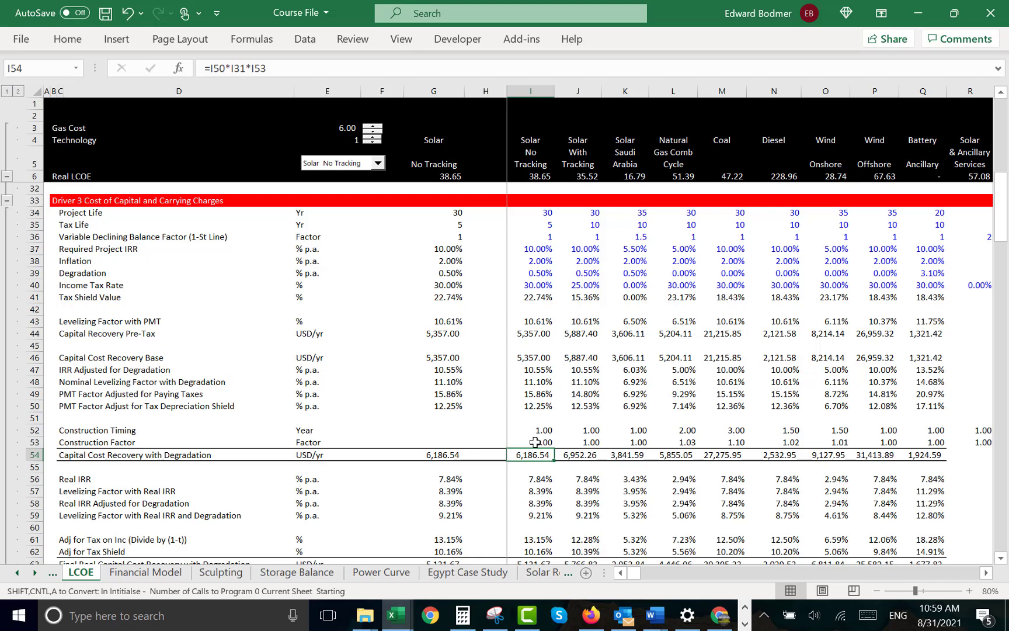
# Review the Solar No Tracking formulas from the Construction Factor in I53 through the real-rate and tax adjustments down to row 62
pyautogui.press('Up')
pyautogui.press('Up')
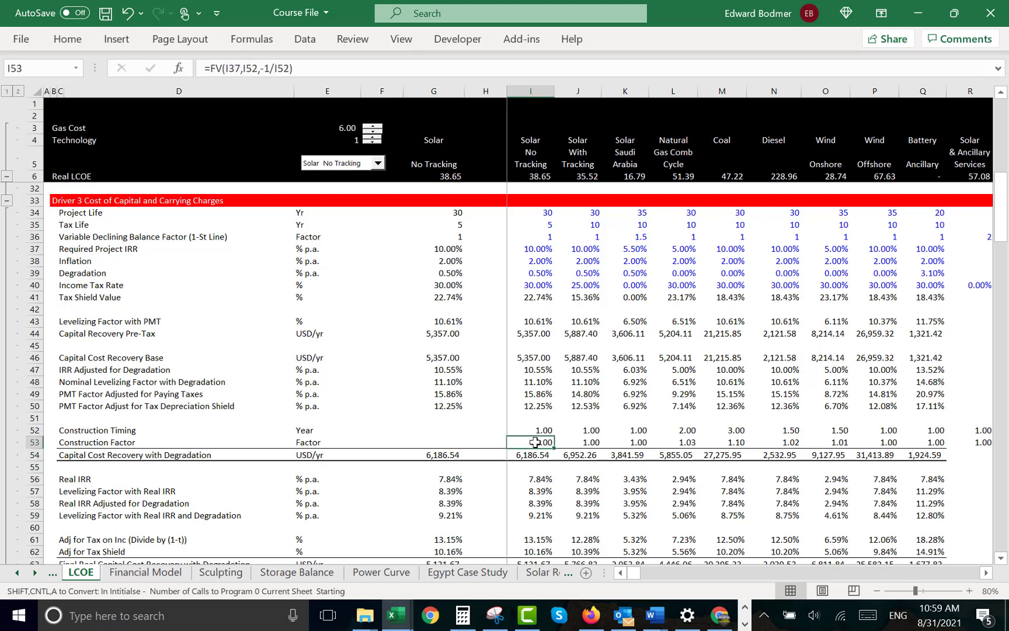
pyautogui.press('Down')
pyautogui.press('Down')
pyautogui.press('Down')
pyautogui.press('Down')
pyautogui.press('Down')
pyautogui.press('Down')
pyautogui.press('Down')
pyautogui.press('Down')
pyautogui.press('Down')
pyautogui.press('Down')
pyautogui.press('Down')
pyautogui.press('Down')
pyautogui.press('Down')
pyautogui.press('Down')
pyautogui.press('Down')
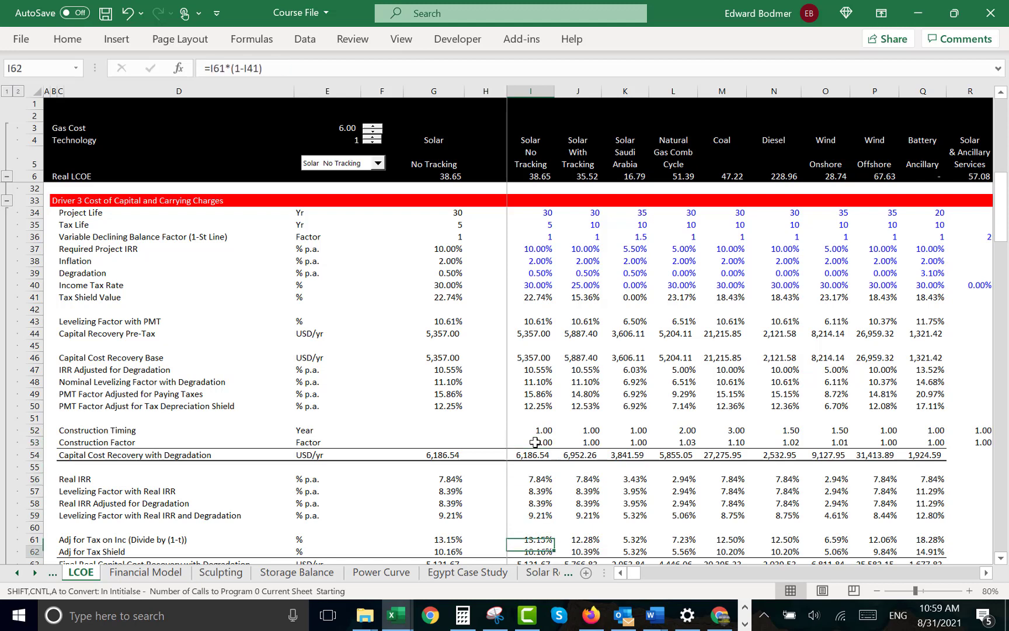
pyautogui.press('Up')
pyautogui.press('Up')
pyautogui.press('Up')
pyautogui.press('Up')
pyautogui.press('Up')
pyautogui.press('Up')
pyautogui.press('Up')
pyautogui.press('Up')
pyautogui.press('Up')
pyautogui.press('Up')
pyautogui.press('Up')
pyautogui.press('Up')
pyautogui.press('Up')
pyautogui.press('Up')
pyautogui.press('Up')
pyautogui.press('Down')
pyautogui.press('Down')
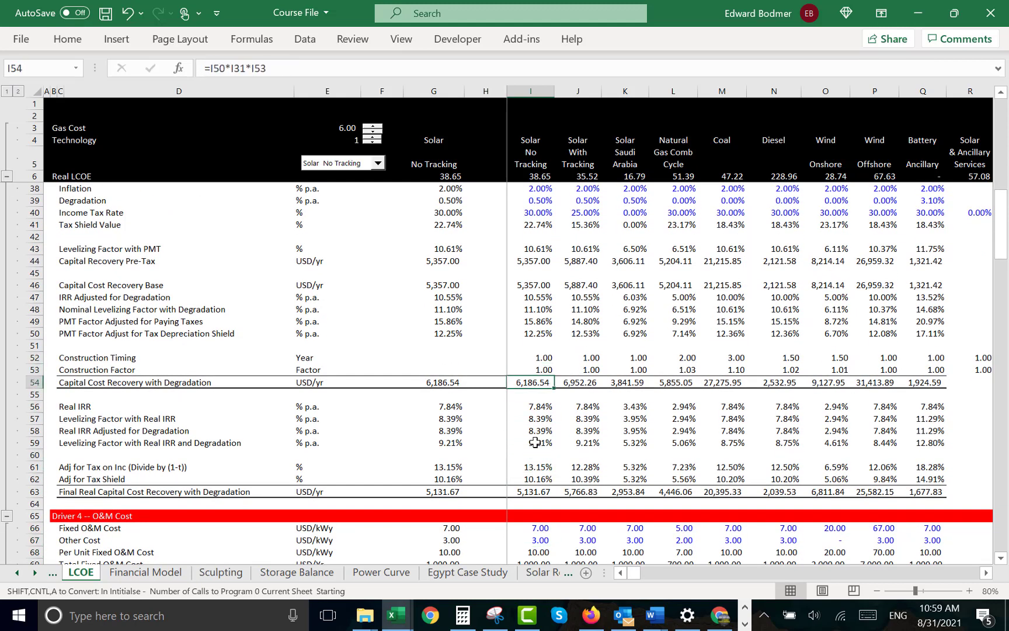
# Look over the Final Real Capital Cost Recovery row and the Driver 4 O&M and fuel cost section below it
pyautogui.press('Down')
pyautogui.press('Down')
pyautogui.press('Down')
pyautogui.press('Down')
pyautogui.press('Down')
pyautogui.press('Down')
pyautogui.press('Down')
pyautogui.press('Down')
pyautogui.press('Down')
pyautogui.press('Down')
pyautogui.press('Down')
pyautogui.press('Down')
pyautogui.press('Down')
pyautogui.press('Down')
pyautogui.press('Down')
pyautogui.press('Down')
pyautogui.press('Down')
pyautogui.press('Down')
pyautogui.press('Down')
pyautogui.press('Down')
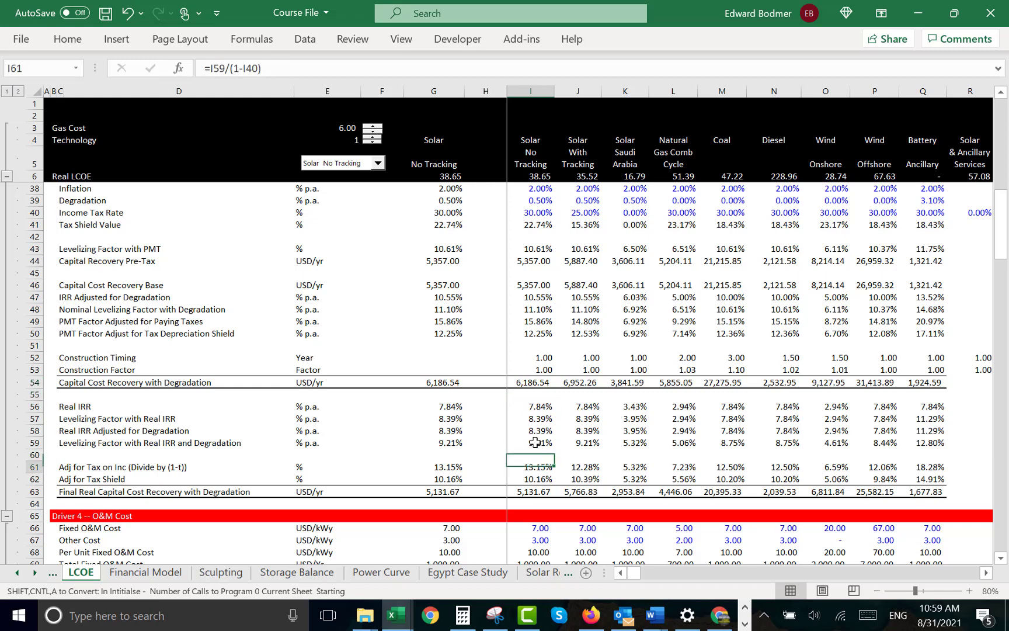
pyautogui.press('Up')
pyautogui.press('Up')
pyautogui.press('Up')
pyautogui.press('Up')
pyautogui.press('Up')
pyautogui.press('Up')
pyautogui.press('Up')
pyautogui.press('Up')
pyautogui.press('Up')
pyautogui.press('Up')
pyautogui.press('Up')
pyautogui.press('Up')
pyautogui.press('Up')
pyautogui.press('Up')
pyautogui.press('Up')
pyautogui.press('Up')
pyautogui.press('Up')
pyautogui.press('Up')
pyautogui.press('Up')
pyautogui.press('Up')
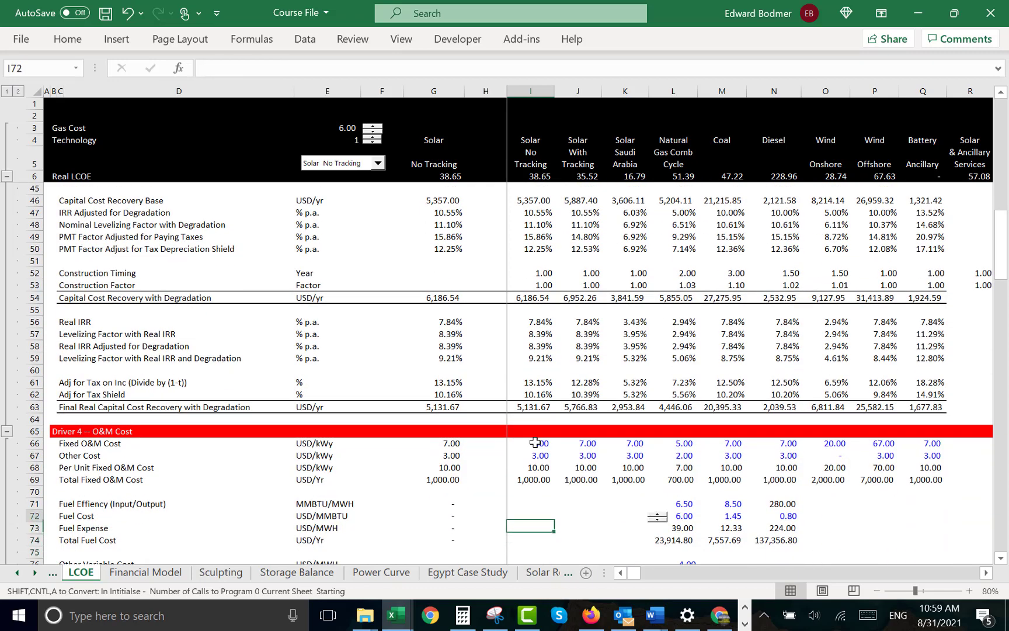
# Look over the Driver 3 cost of capital inputs and the Total Capital Cost and battery rows above them
pyautogui.press('Up')
pyautogui.press('Up')
pyautogui.press('Up')
pyautogui.press('Up')
pyautogui.press('Up')
pyautogui.press('Up')
pyautogui.press('Up')
pyautogui.press('Up')
pyautogui.press('Up')
pyautogui.press('Up')
pyautogui.press('Up')
pyautogui.press('Up')
pyautogui.press('Up')
pyautogui.press('Up')
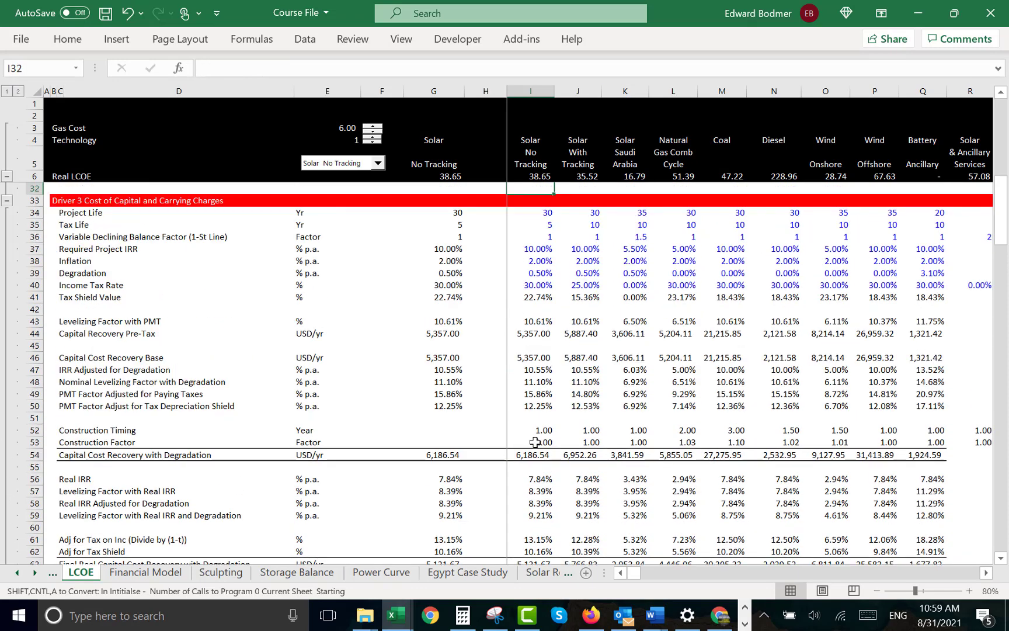
pyautogui.press('Down')
pyautogui.press('Down')
pyautogui.press('Down')
pyautogui.press('Down')
pyautogui.press('Down')
pyautogui.press('Down')
pyautogui.press('Down')
pyautogui.press('Down')
pyautogui.press('Down')
pyautogui.press('Down')
pyautogui.press('Down')
pyautogui.press('Down')
pyautogui.press('Down')
pyautogui.press('Down')
pyautogui.press('Down')
pyautogui.press('Down')
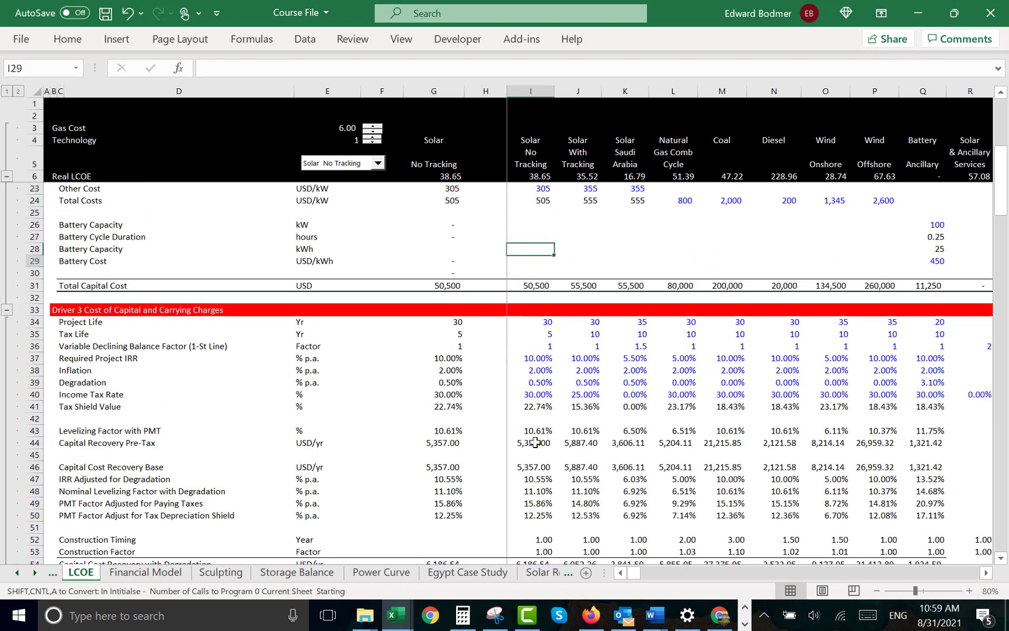
# Compare the Solar No Tracking Required Project IRR in I37 with the Target IRR on the Financial Model sheet, returning to the LCOE sheet
pyautogui.press('Up')
pyautogui.press('Up')
pyautogui.press('Left')
pyautogui.press('Right')
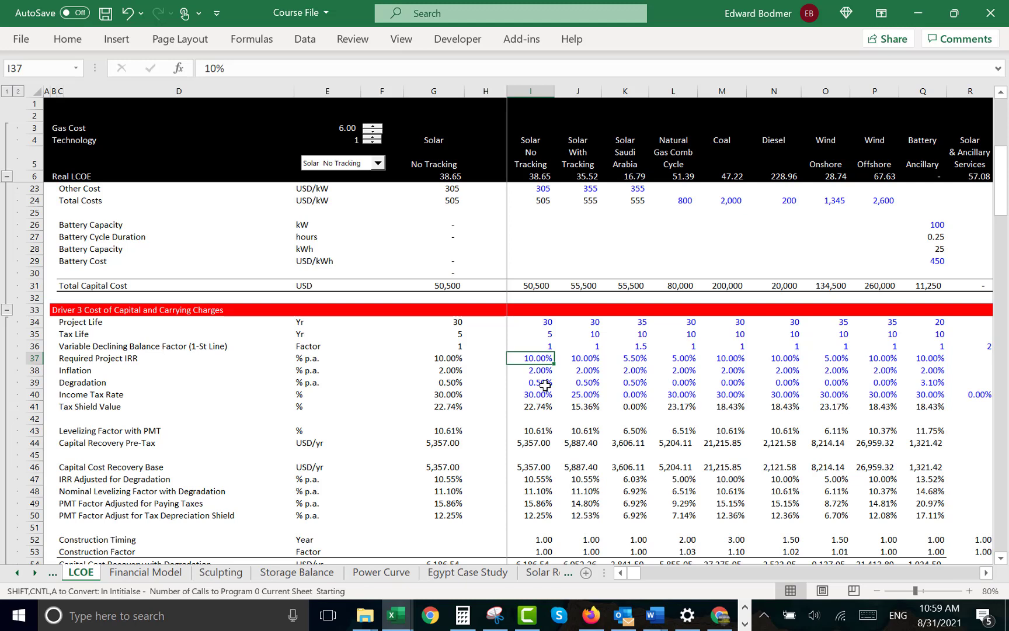
pyautogui.hotkey('ctrl', 'pagedown')
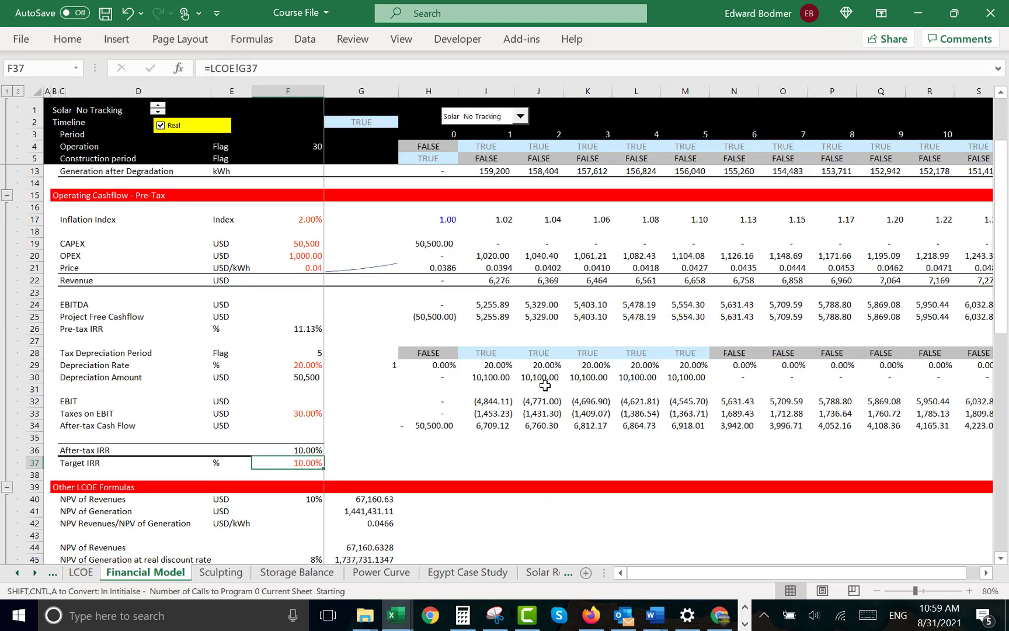
pyautogui.hotkey('ctrl', 'pageup')
# Insert two blank rows above the Required Project IRR row in the Driver 3 section
pyautogui.press('Left')
pyautogui.press('Right')
pyautogui.press('Down')
pyautogui.press('Up')
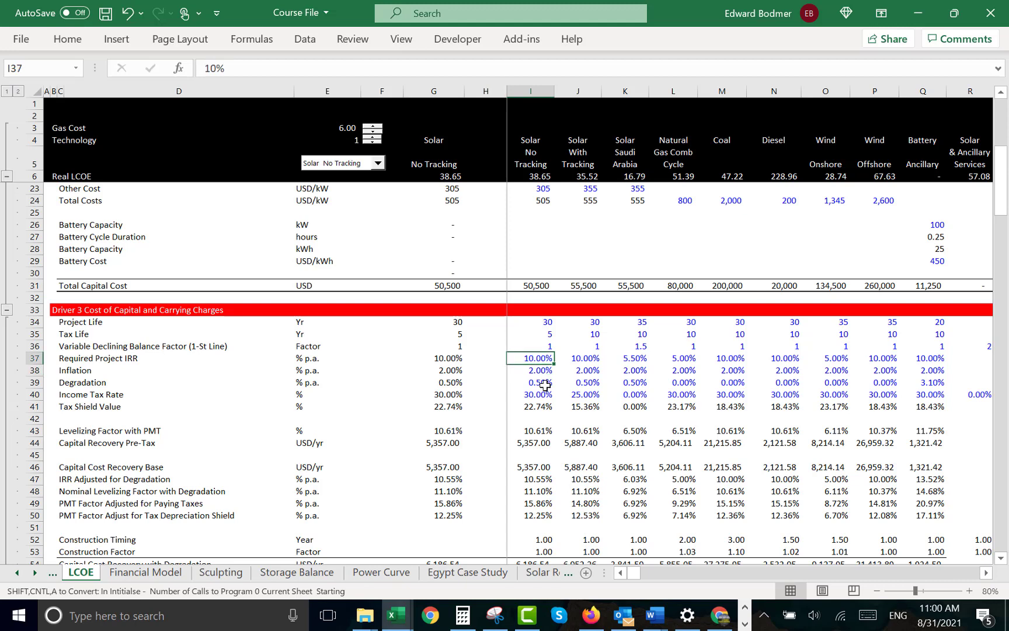
pyautogui.hotkey('shift', 'space')
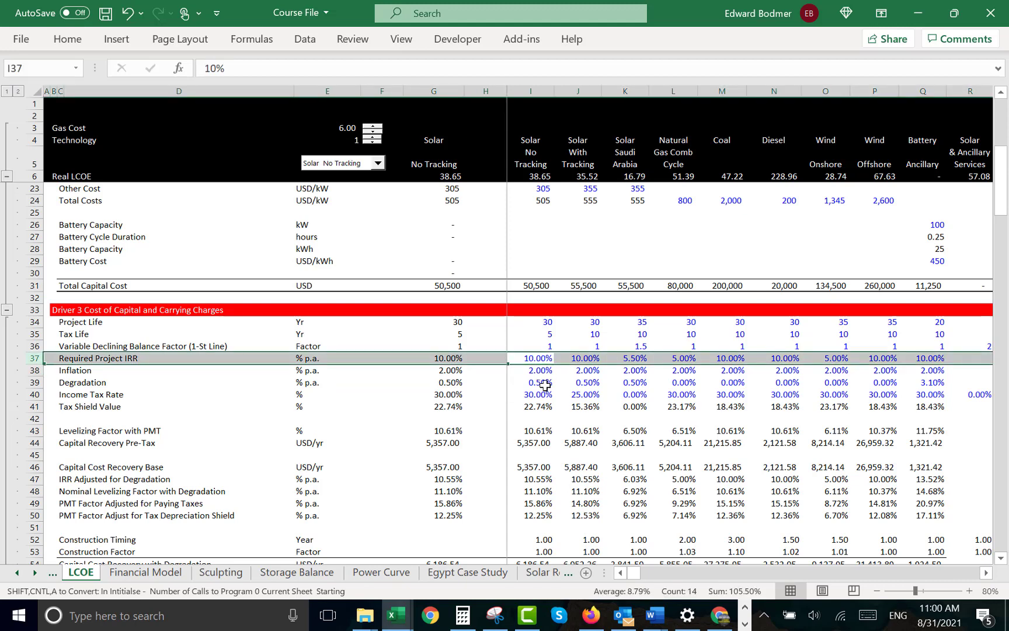
pyautogui.hotkey('ctrl', '+')
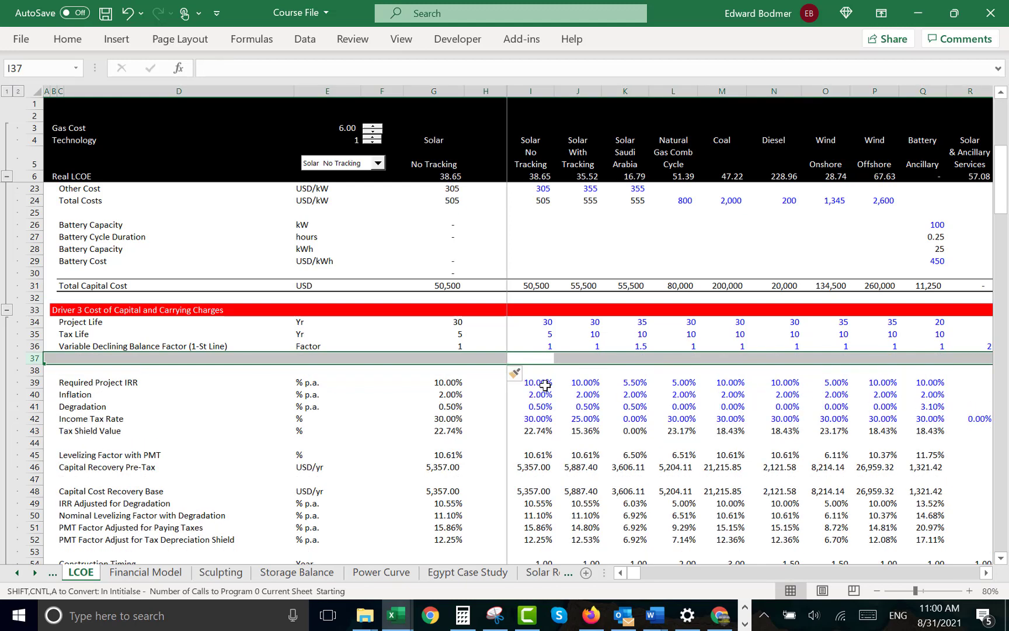
# Label the first new row "Cost of Debt" in C37
pyautogui.press('Left')
pyautogui.press('Left')
pyautogui.press('Left')
pyautogui.press('Left')
pyautogui.press('Left')
pyautogui.press('Left')
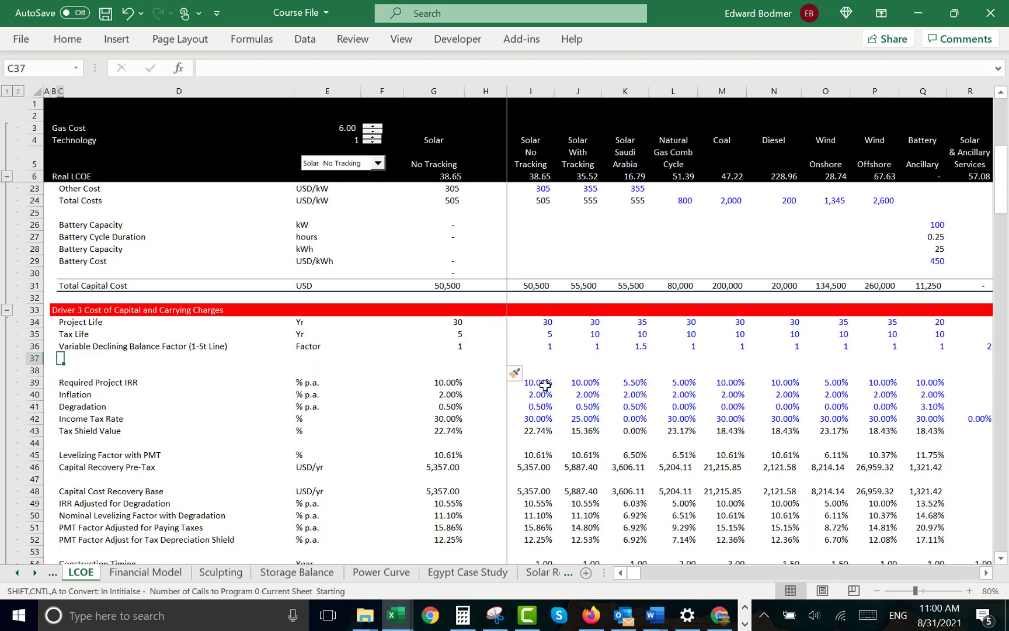
pyautogui.write('Cost of Debt')
pyautogui.press('Return')
# Move the Income Tax Rate row from row 42 to directly above the Variable Declining Balance Factor row
pyautogui.press('Down')
pyautogui.press('Down')
pyautogui.press('Down')
pyautogui.press('Down')
pyautogui.press('Left')
pyautogui.press('Left')
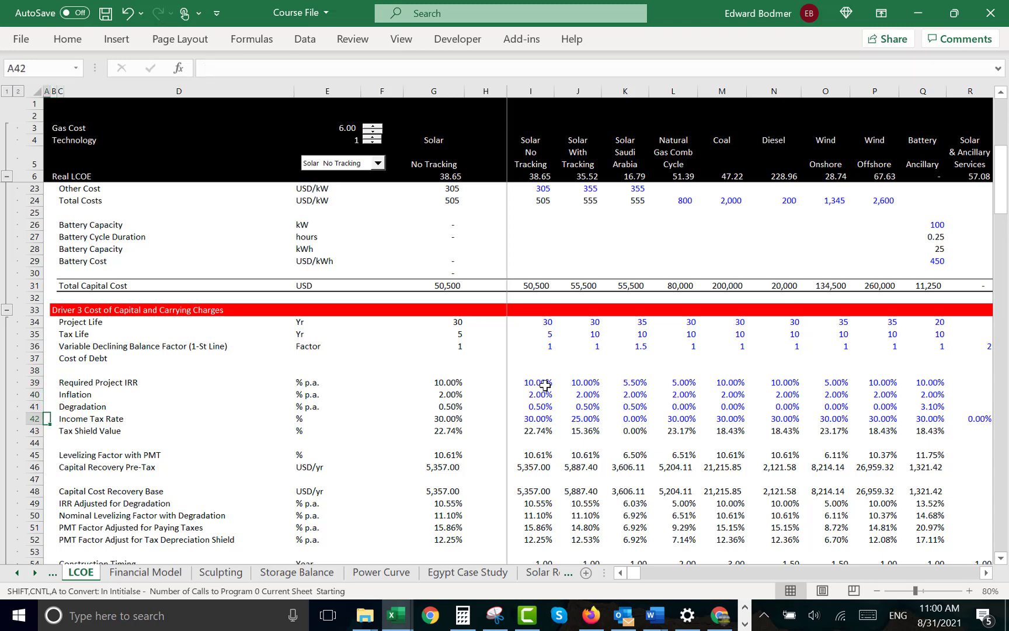
pyautogui.hotkey('shift', 'space')
pyautogui.hotkey('ctrl', 'x')
pyautogui.press('Up')
pyautogui.press('Up')
pyautogui.press('Up')
pyautogui.press('Up')
pyautogui.press('Up')
pyautogui.press('Up')
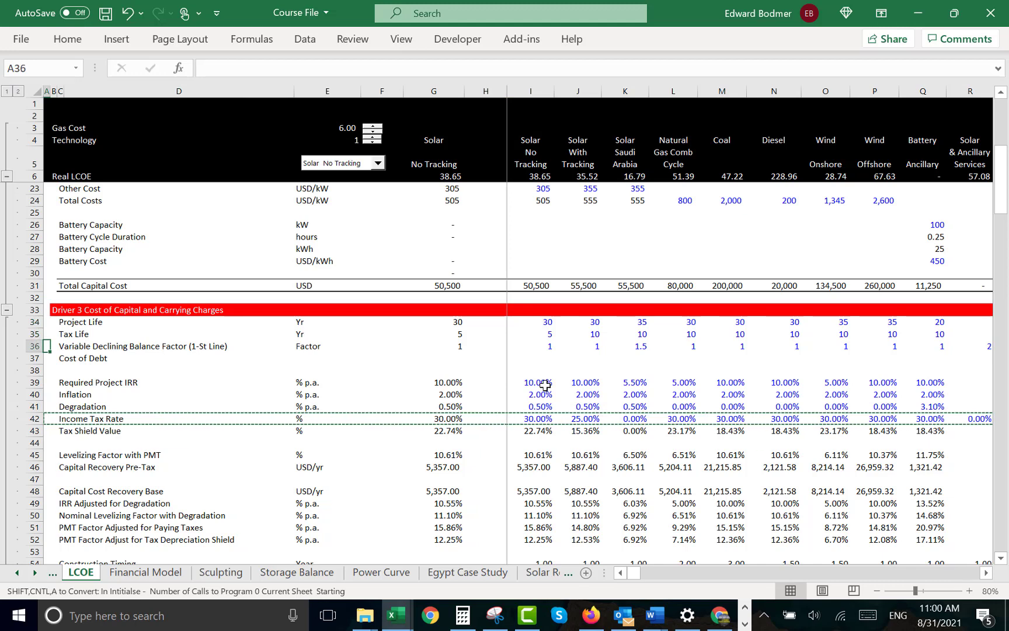
pyautogui.hotkey('shift', 'space')
pyautogui.hotkey('ctrl', 'shift', '+')
# Enter % as the unit of the Cost of Debt row in E38
pyautogui.press('Down')
pyautogui.press('Down')
pyautogui.press('Right')
pyautogui.press('Right')
pyautogui.press('Right')
pyautogui.press('Right')
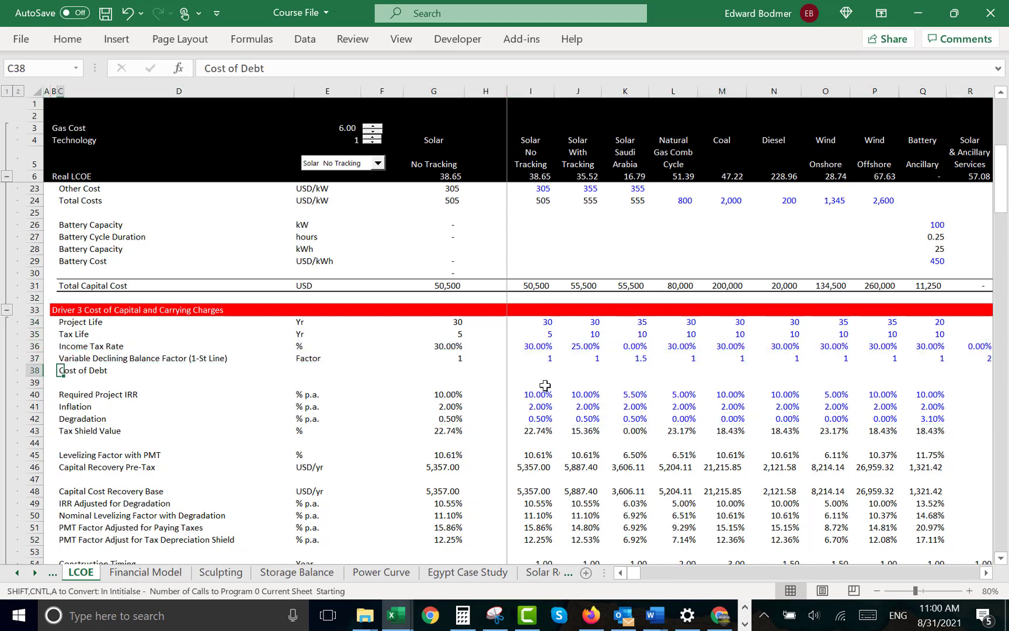
pyautogui.write('%')
# Set the Solar No Tracking Cost of Debt in I38 to 3.2%
pyautogui.press('Right')
pyautogui.press('Right')
pyautogui.press('Right')
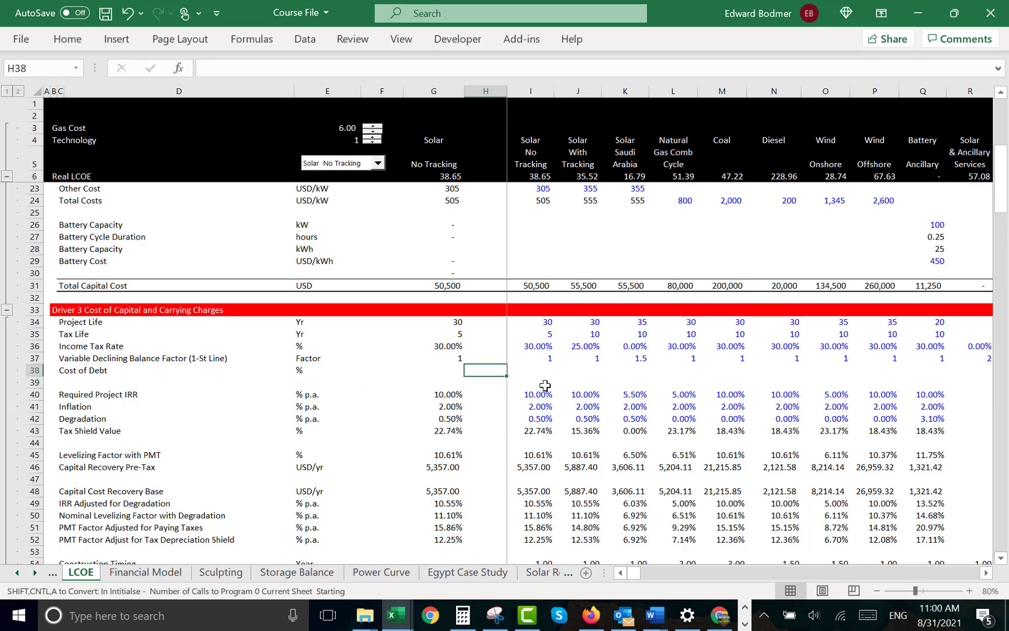
pyautogui.press('Right')
pyautogui.write('3.2%')
pyautogui.press('Return')
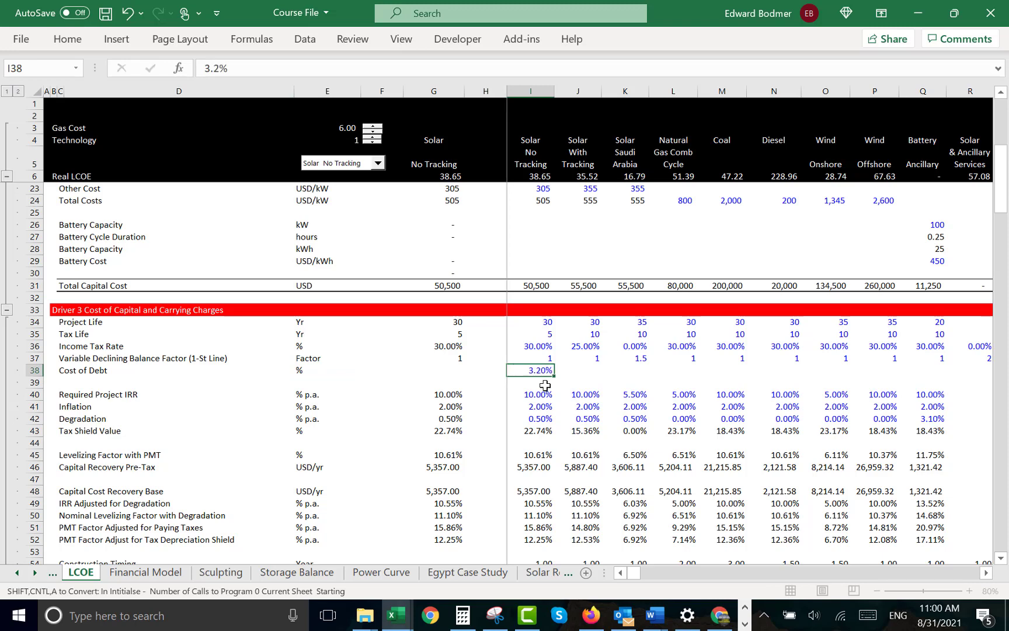
# Copy the Solar No Tracking Cost of Debt in row 38 across all the other technology columns
pyautogui.press('Up')
pyautogui.hotkey('ctrl', 'shift', 'Right')
pyautogui.hotkey('ctrl', 'r')
# Insert a new row 39 directly below the Cost of Debt row
pyautogui.press('Down')
pyautogui.press('Left')
pyautogui.press('Left')
pyautogui.press('Left')
pyautogui.press('Left')
pyautogui.press('Left')
pyautogui.press('Left')
pyautogui.press('Left')
pyautogui.press('Left')
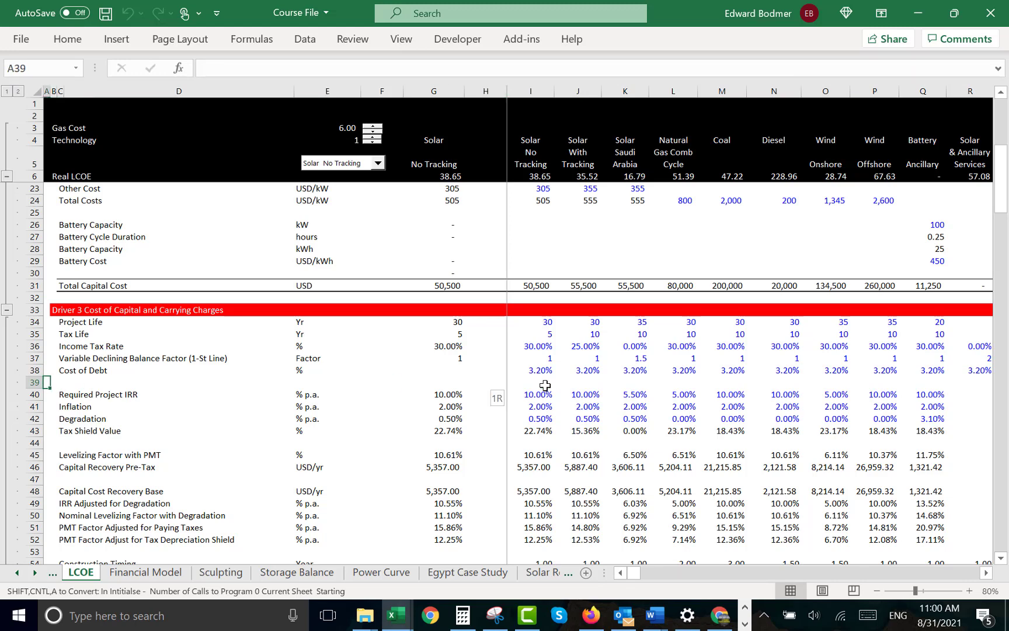
pyautogui.hotkey('shift', 'space')
pyautogui.hotkey('ctrl', 'shift', '+')
# Label the new row "After Cost of Debt" in C39 and enter % as its unit in E39
pyautogui.press('Right')
pyautogui.press('Right')
pyautogui.write('After Cost')
pyautogui.press('BackSpace')
pyautogui.press('BackSpace')
pyautogui.press('BackSpace')
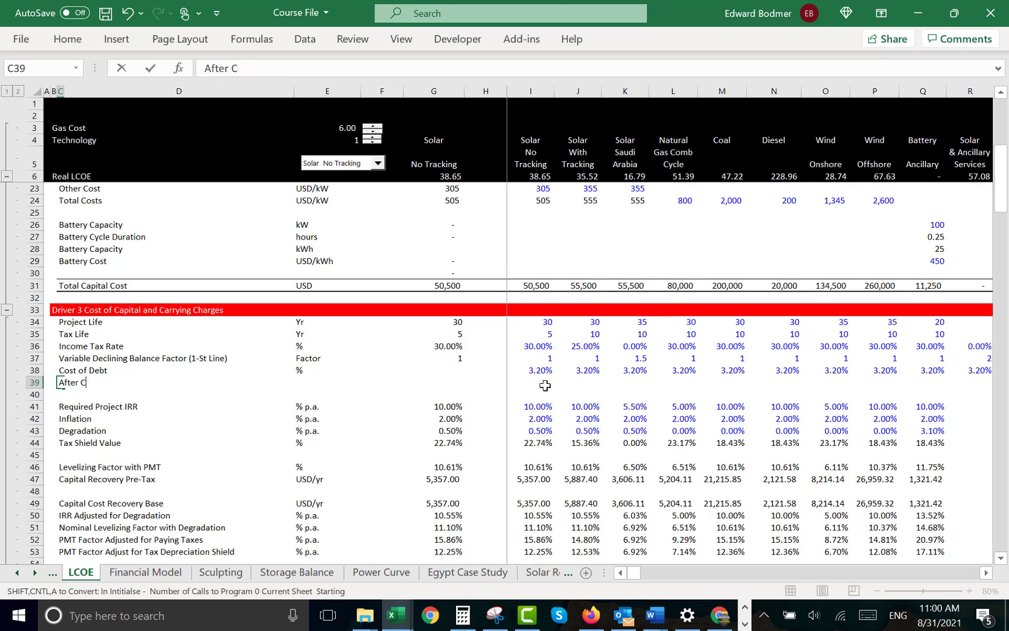
pyautogui.write('ost of Debt')
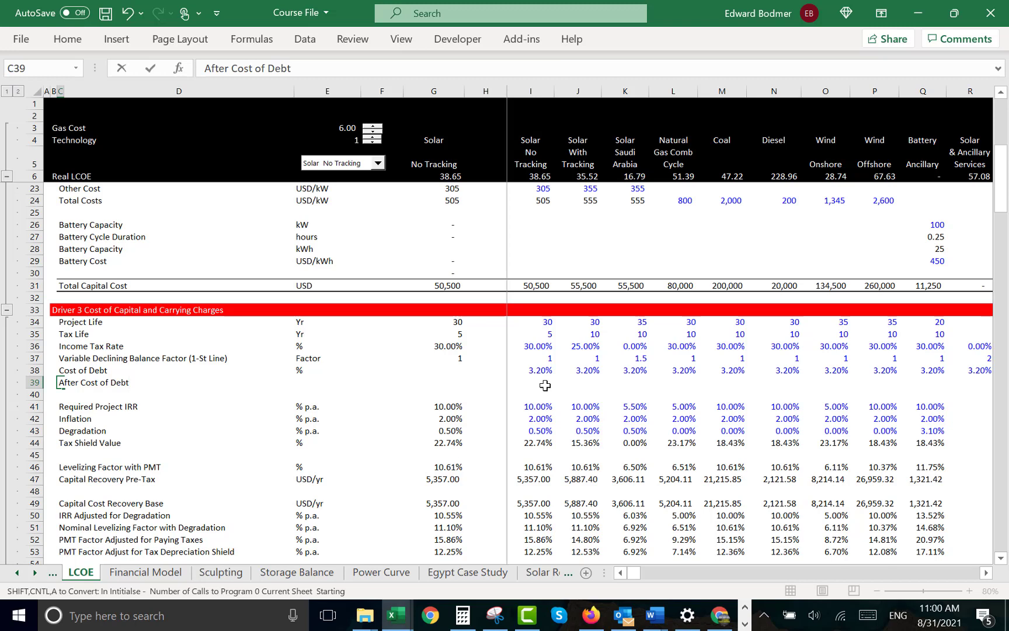
pyautogui.press('Right')
pyautogui.press('Right')
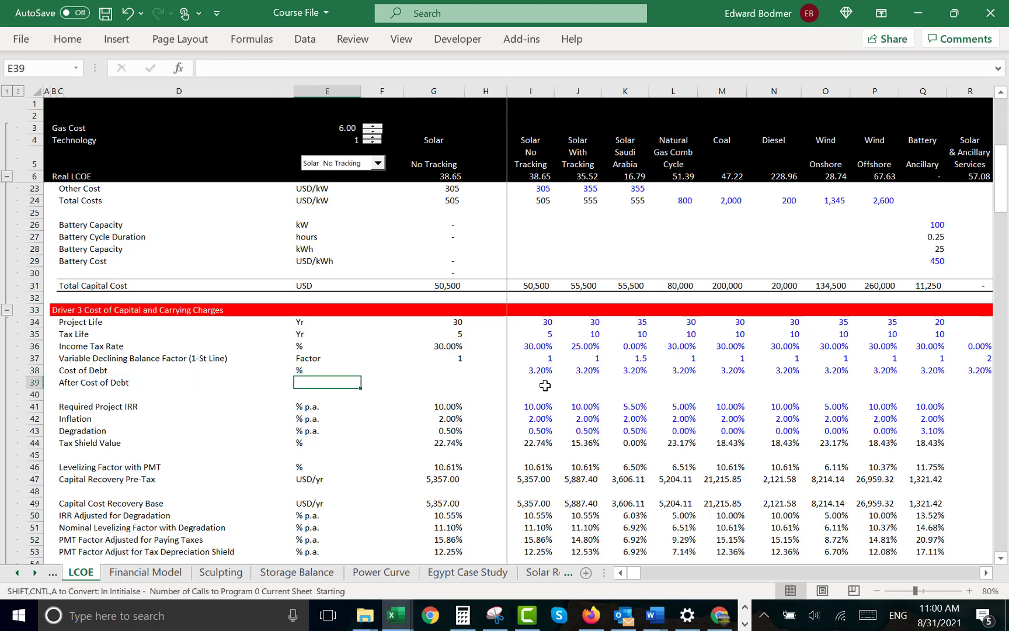
pyautogui.write('%')
# Enter the formula =I38*(1-I36) in I39 for the Solar No Tracking After Cost of Debt
pyautogui.press('Right')
pyautogui.press('Right')
pyautogui.press('Right')
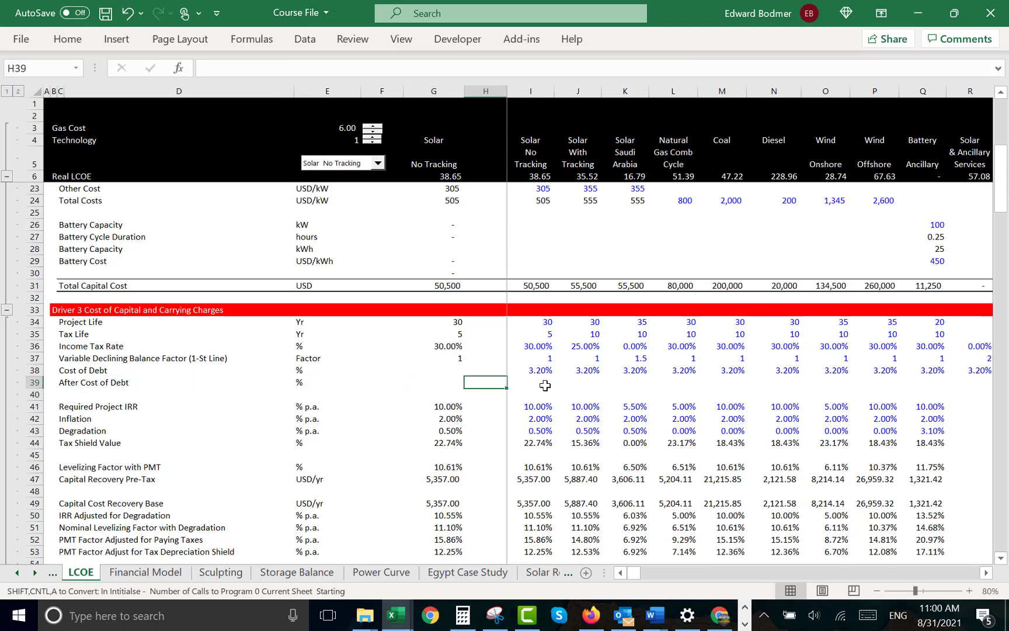
pyautogui.press('Right')
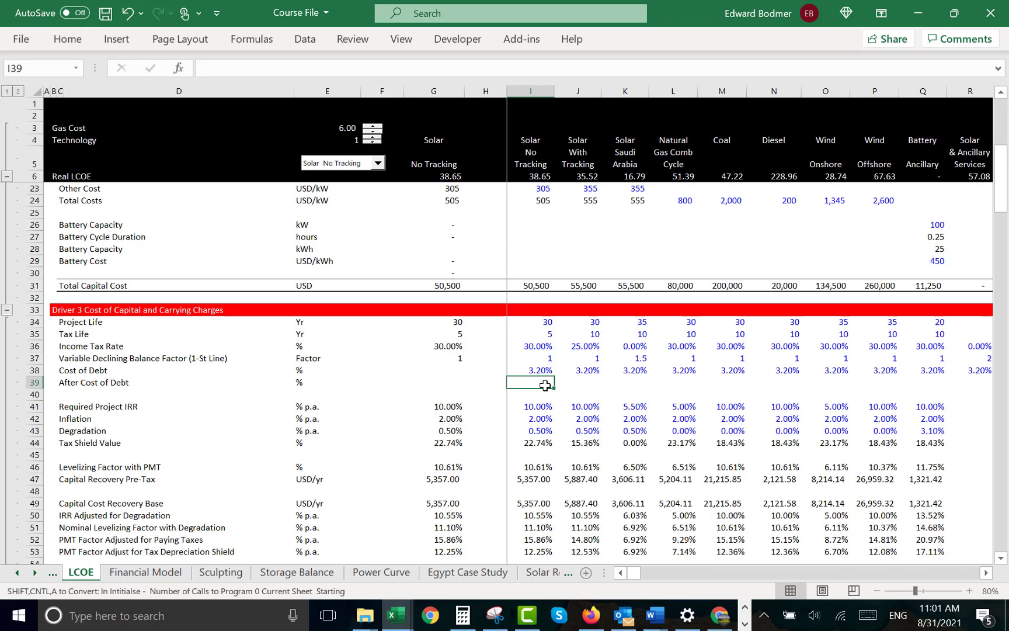
pyautogui.write('=(')
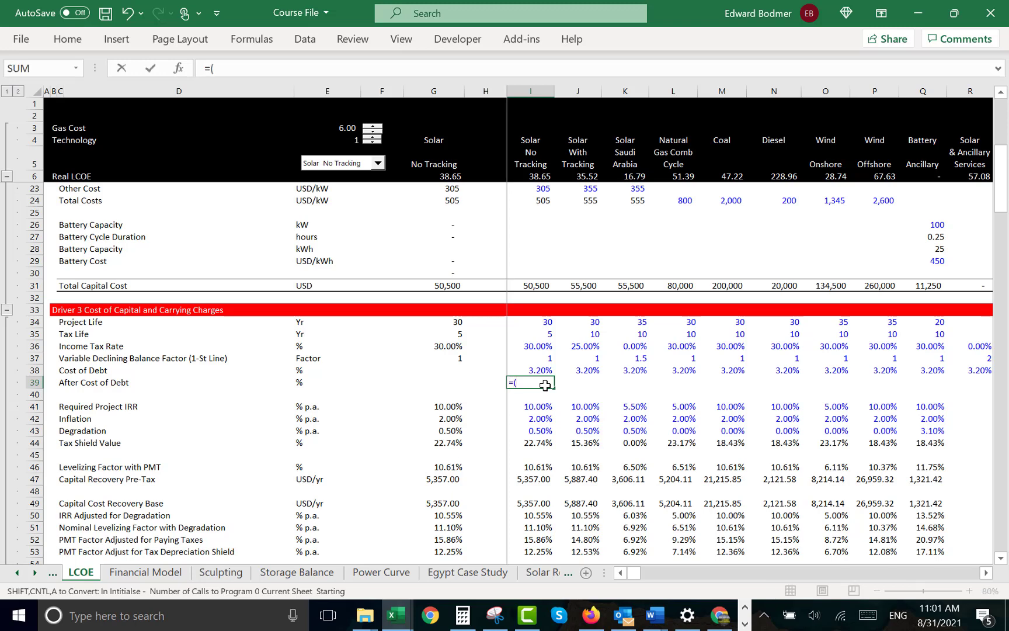
pyautogui.press('BackSpace')
pyautogui.press('Up')
pyautogui.write('*')
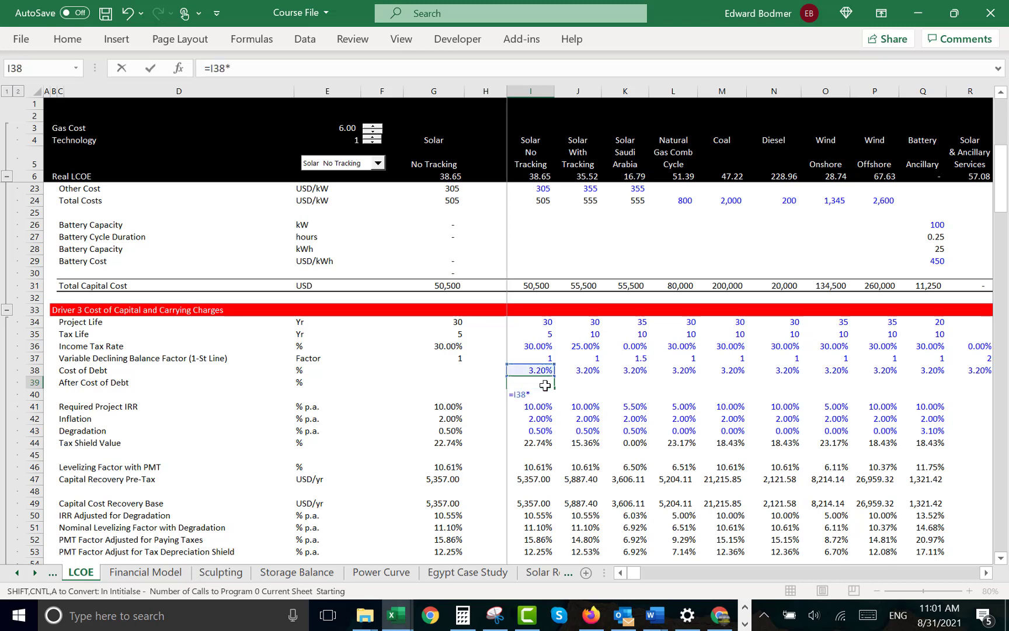
pyautogui.write('(2-')
pyautogui.press('BackSpace')
pyautogui.press('BackSpace')
pyautogui.write('1-')
pyautogui.press('Up')
pyautogui.press('Up')
pyautogui.write(')')
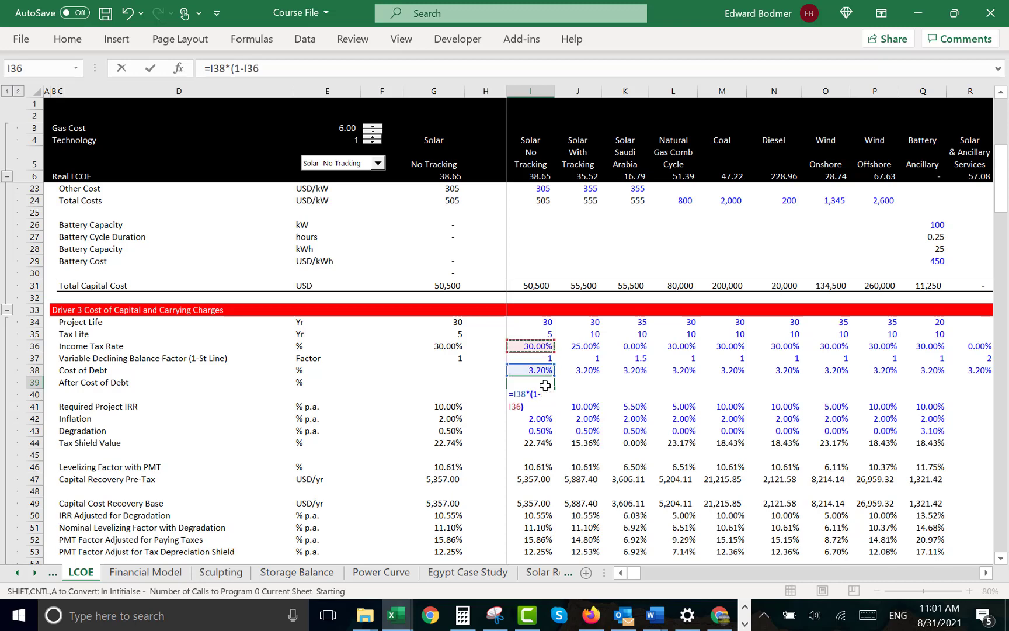
pyautogui.press('Return')
# Copy the After Cost of Debt formula from I39 across all the other technology columns
pyautogui.click(545, 385)
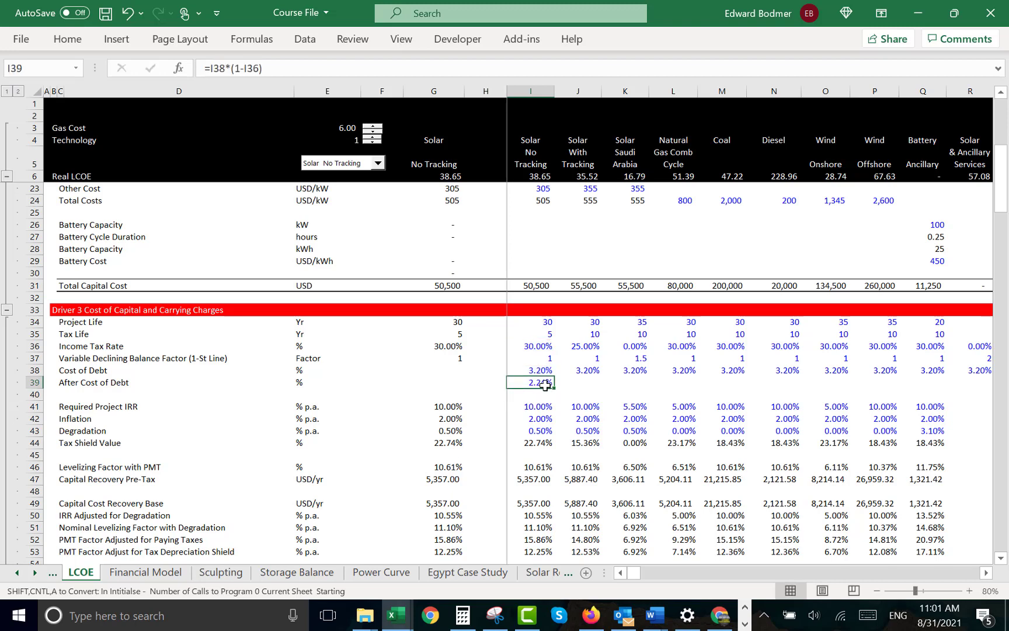
pyautogui.hotkey('ctrl', 'shift', 'Right')
pyautogui.hotkey('ctrl', 'r')
pyautogui.press('Down')
pyautogui.press('Left')
pyautogui.press('Left')
pyautogui.press('Left')
pyautogui.press('Left')
pyautogui.press('Left')
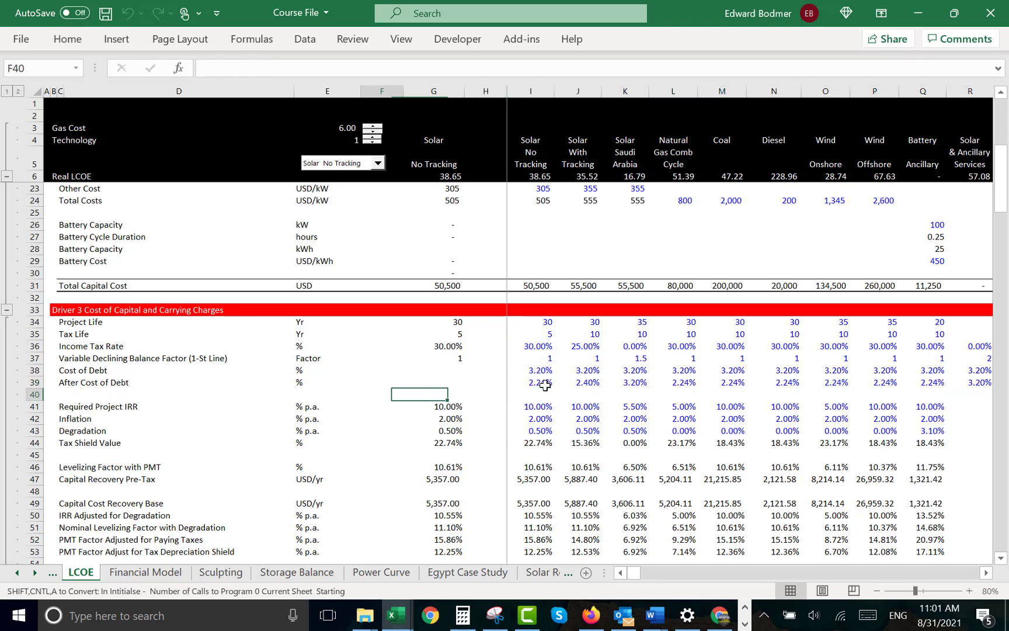
pyautogui.press('Left')
pyautogui.write('Require')
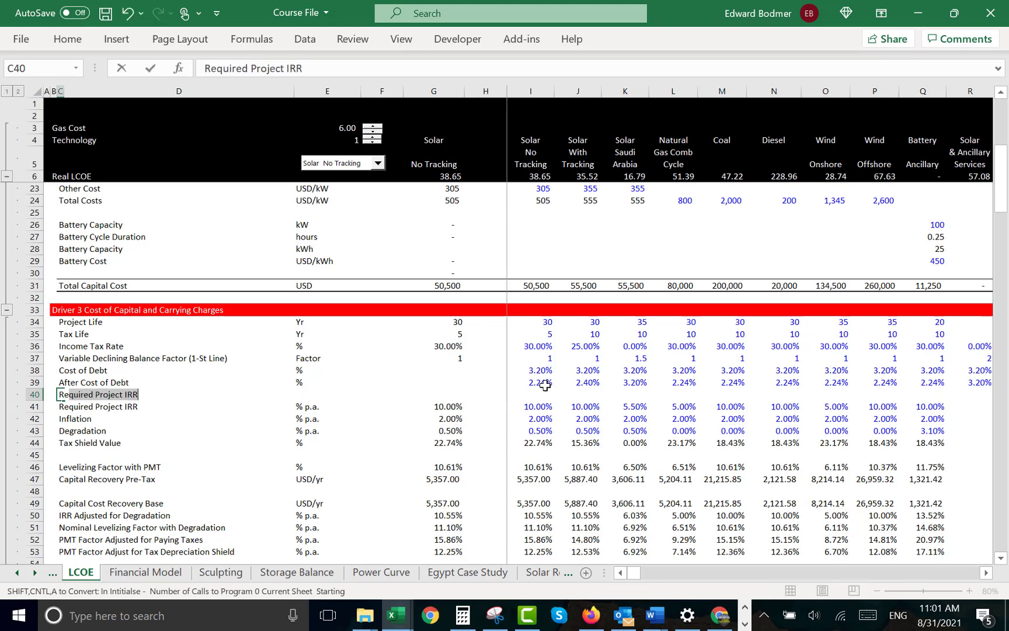
pyautogui.press('BackSpace')
pyautogui.write('d')
pyautogui.press('BackSpace')
pyautogui.press('BackSpace')
pyautogui.press('BackSpace')
pyautogui.press('BackSpace')
pyautogui.press('BackSpace')
pyautogui.press('BackSpace')
pyautogui.press('BackSpace')
pyautogui.press('BackSpace')
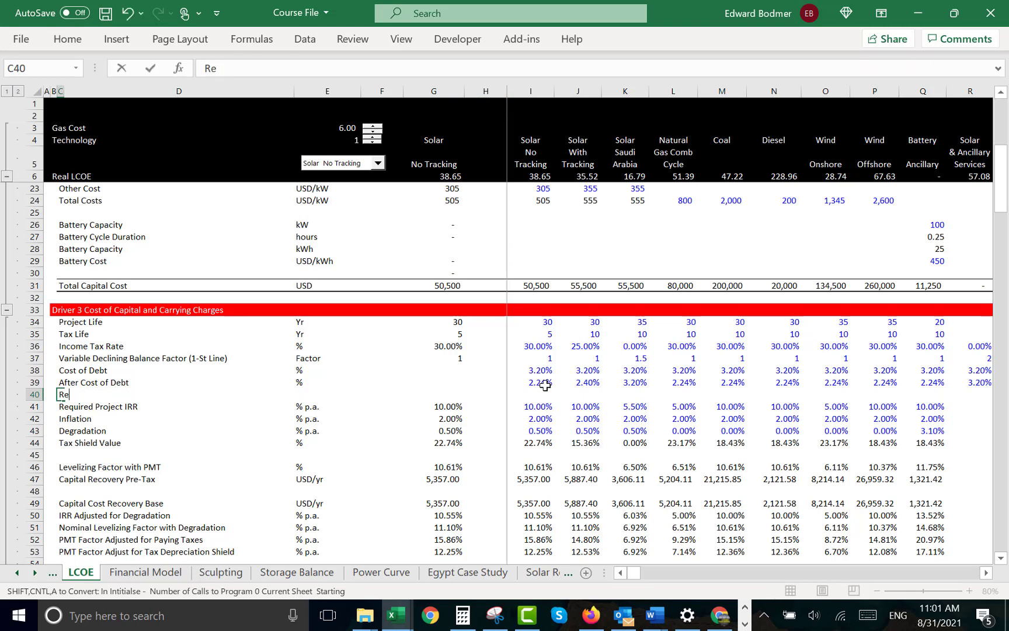
pyautogui.press('Escape')
# Insert a new row 40 below After Cost of Debt, labelled "Debt to Captial" with % as its unit
pyautogui.press('Left')
pyautogui.hotkey('shift', 'space')
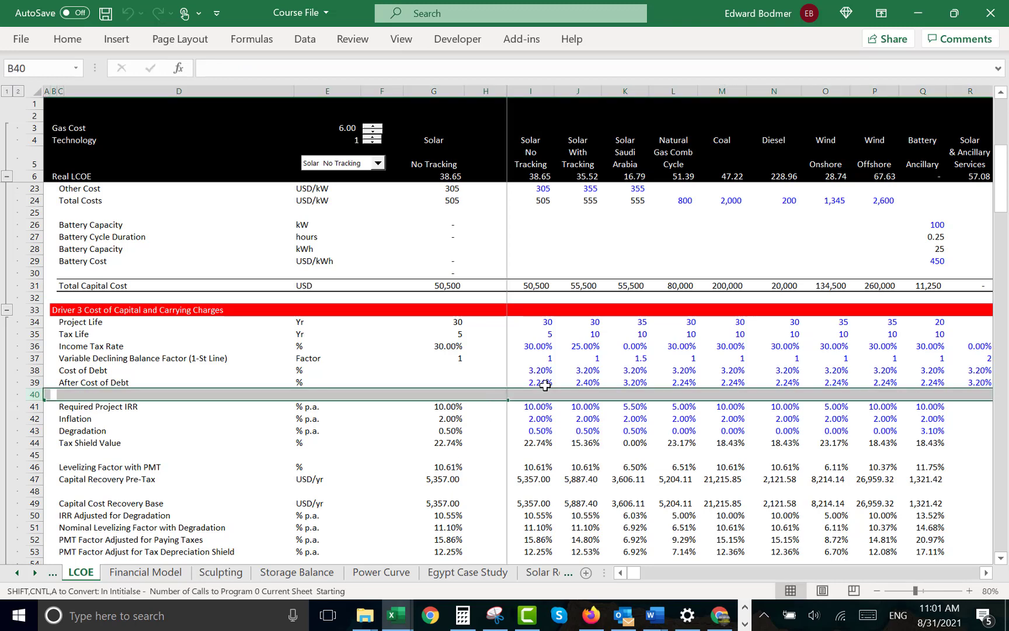
pyautogui.hotkey('ctrl', 'shift', '+')
pyautogui.press('Right')
pyautogui.press('Left')
pyautogui.press('Right')
pyautogui.write('Debt to ')
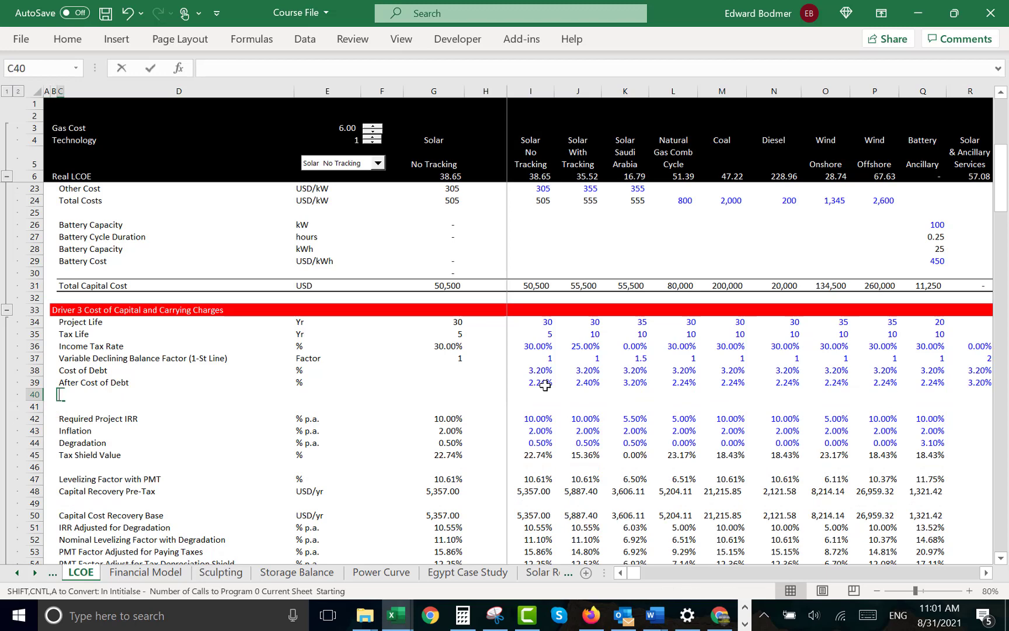
pyautogui.write('Captial')
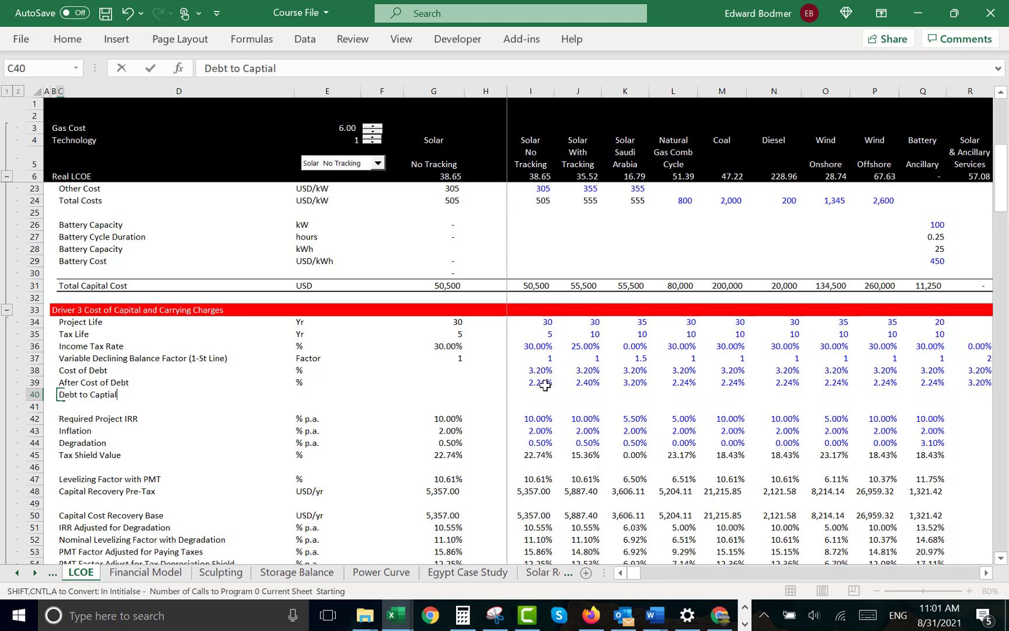
pyautogui.press('Tab')
pyautogui.press('Right')
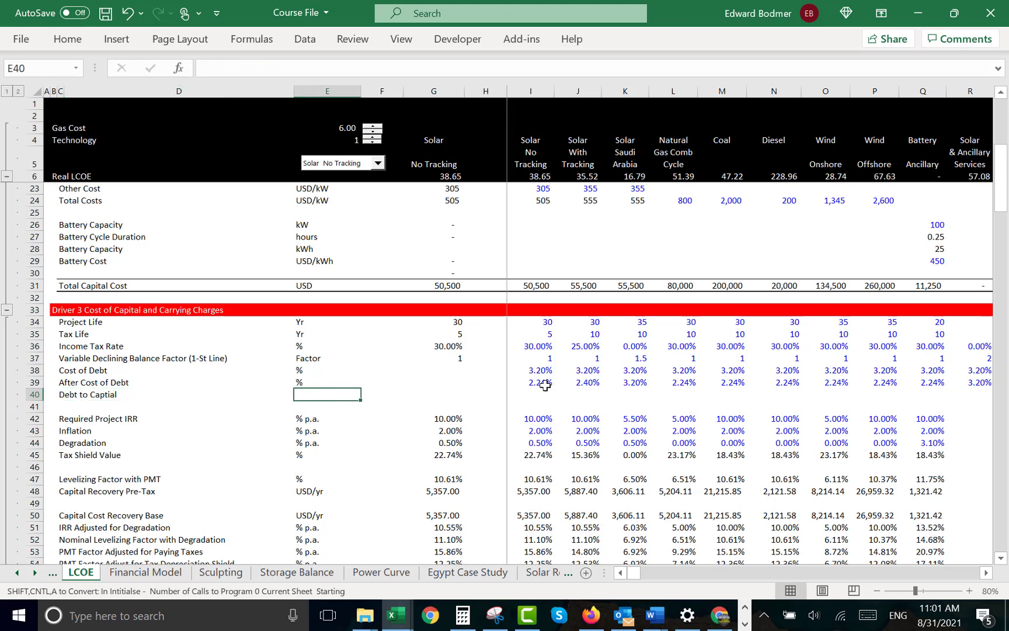
pyautogui.write('%')
# Set the Solar No Tracking debt share in I40 to 80% and copy it across all the other technologies
pyautogui.press('Right')
pyautogui.press('Right')
pyautogui.press('Right')
pyautogui.press('Right')
pyautogui.write('80%')
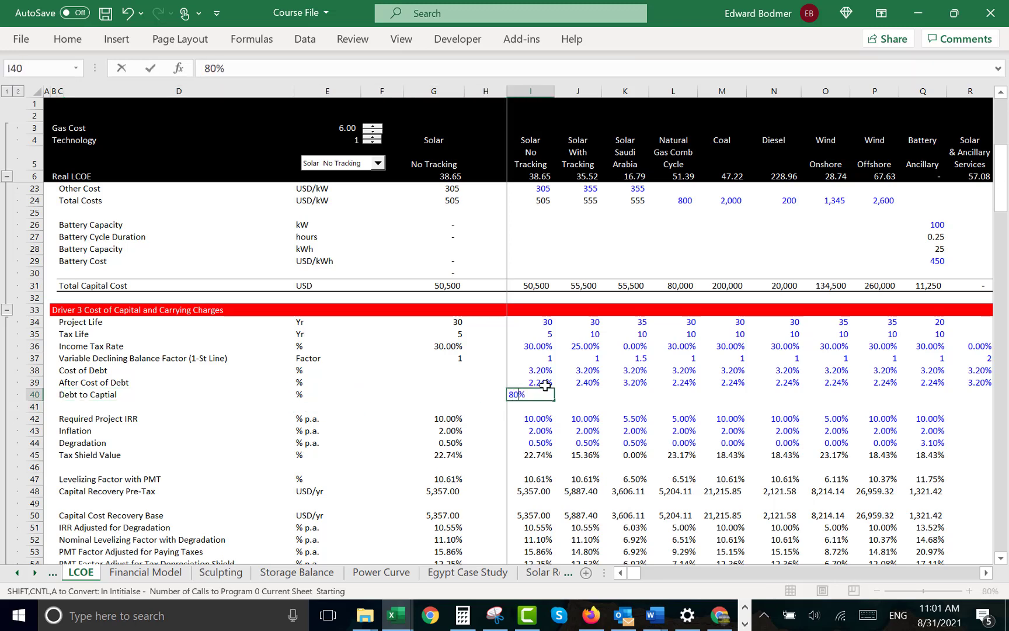
pyautogui.press('Return')
pyautogui.press('Up')
pyautogui.hotkey('ctrl', 'shift', 'Right')
pyautogui.hotkey('ctrl', 'r')
# Label row 41 "Target Equity IRR" in C41 and enter % as its unit in E41
pyautogui.press('Down')
pyautogui.press('Left')
pyautogui.press('Left')
pyautogui.press('Left')
pyautogui.press('Left')
pyautogui.press('Left')
pyautogui.press('Left')
pyautogui.write('Equ')
pyautogui.press('BackSpace')
pyautogui.press('BackSpace')
pyautogui.press('BackSpace')
pyautogui.write('Ta')
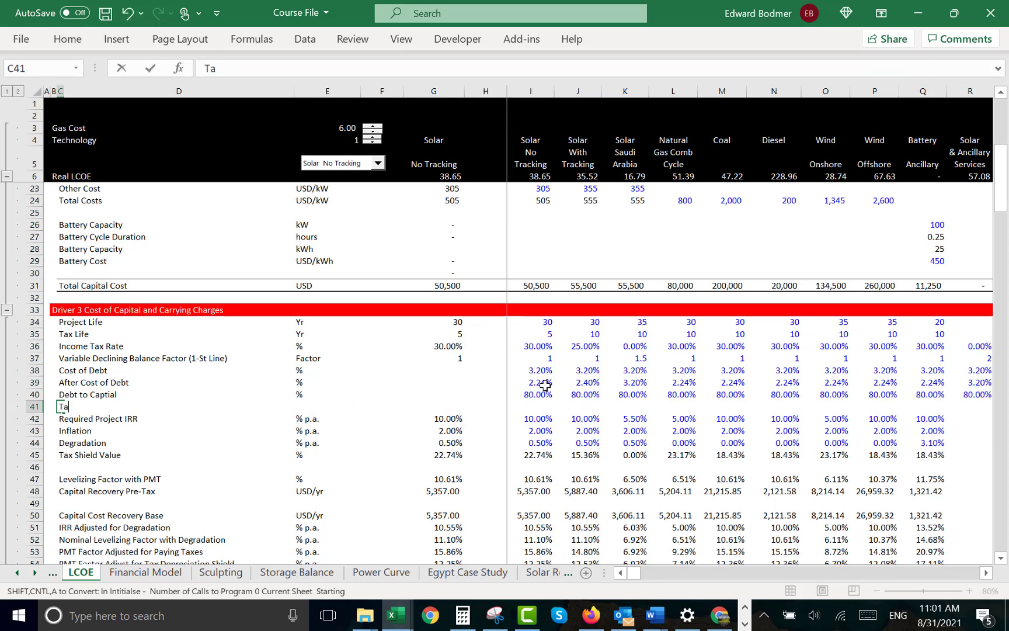
pyautogui.write('rget Equity IRR')
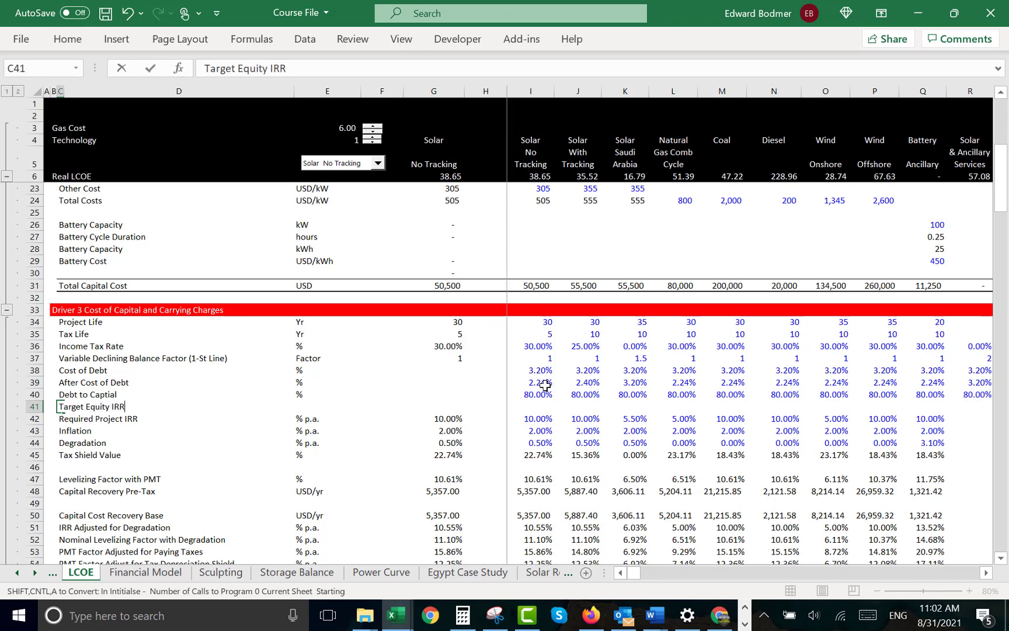
pyautogui.press('Tab')
pyautogui.press('Tab')
pyautogui.write('%')
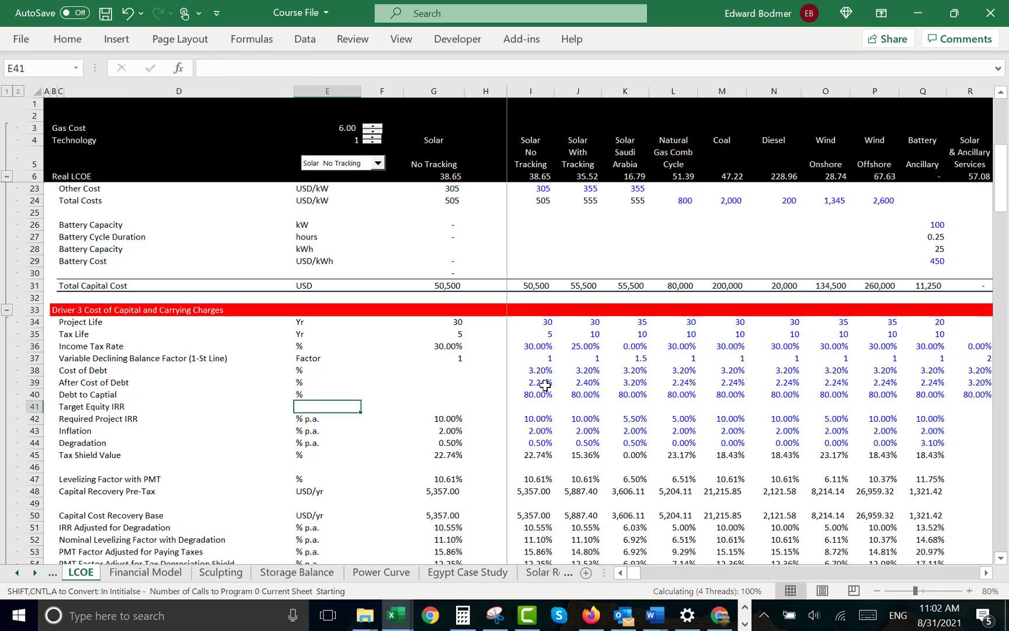
# Set the Solar No Tracking Target Equity IRR in I41 to 7.5% and copy it across all the other technologies
pyautogui.press('Tab')
pyautogui.press('Tab')
pyautogui.press('Tab')
pyautogui.press('Tab')
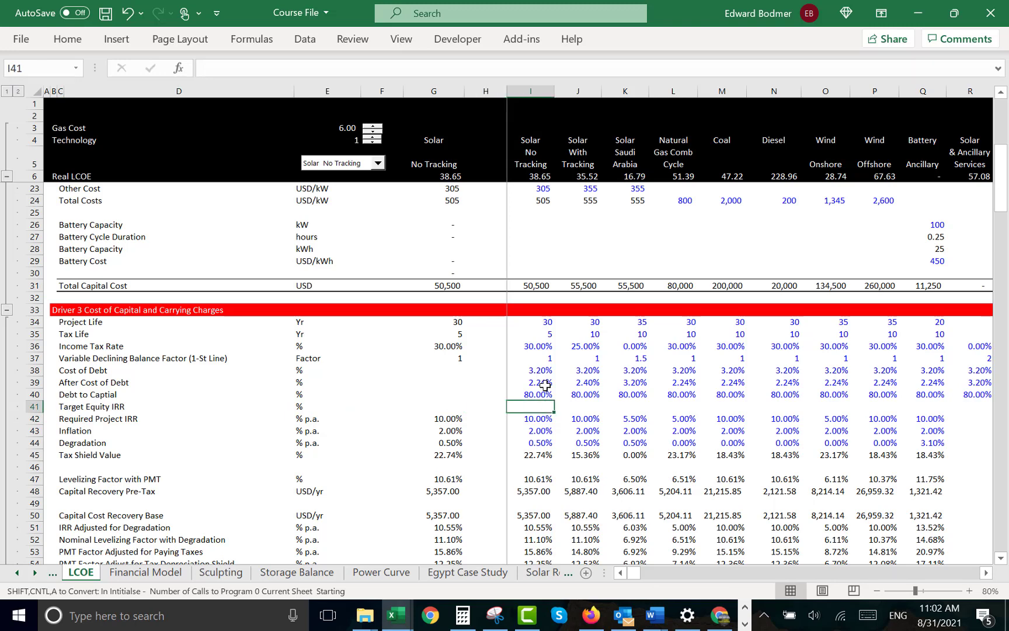
pyautogui.write('7.5%')
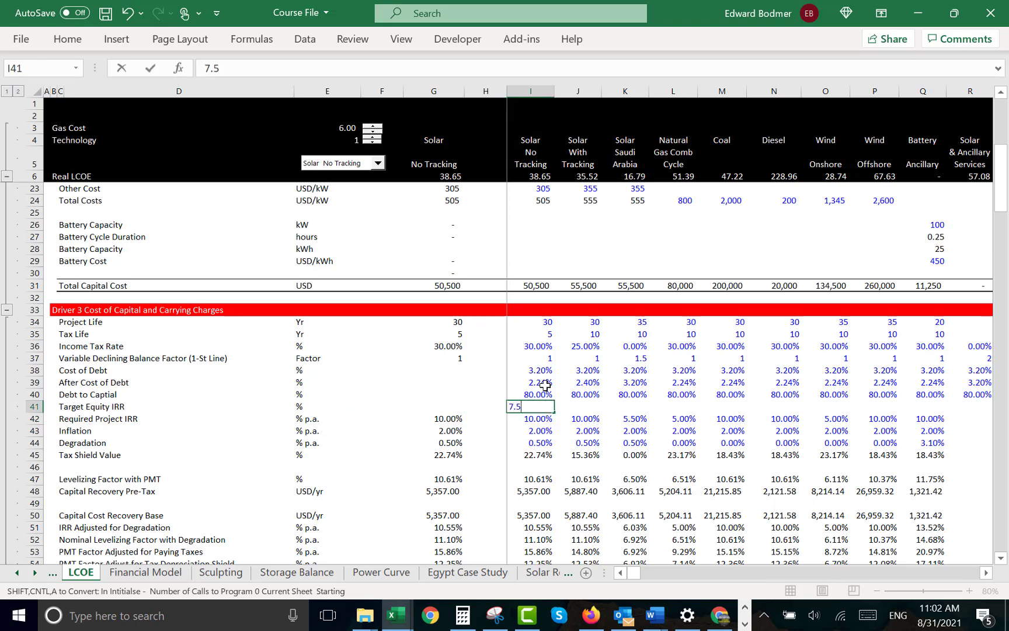
pyautogui.press('Return')
pyautogui.press('Up')
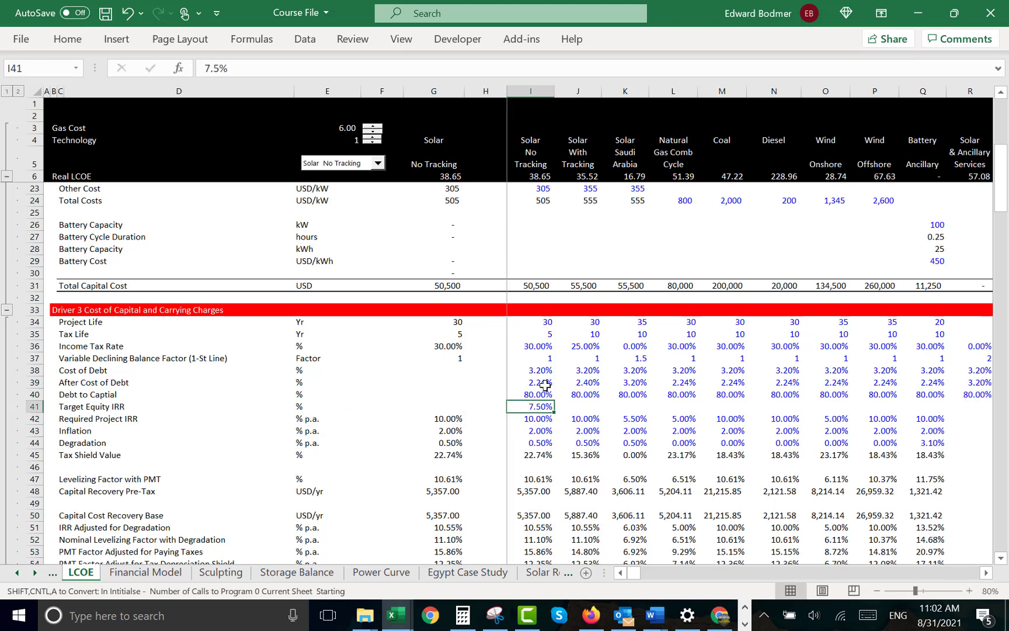
pyautogui.hotkey('ctrl', 'shift', 'r')
# Insert a blank row directly above the Required Project IRR row
pyautogui.press('Down')
pyautogui.hotkey('shift', 'space')
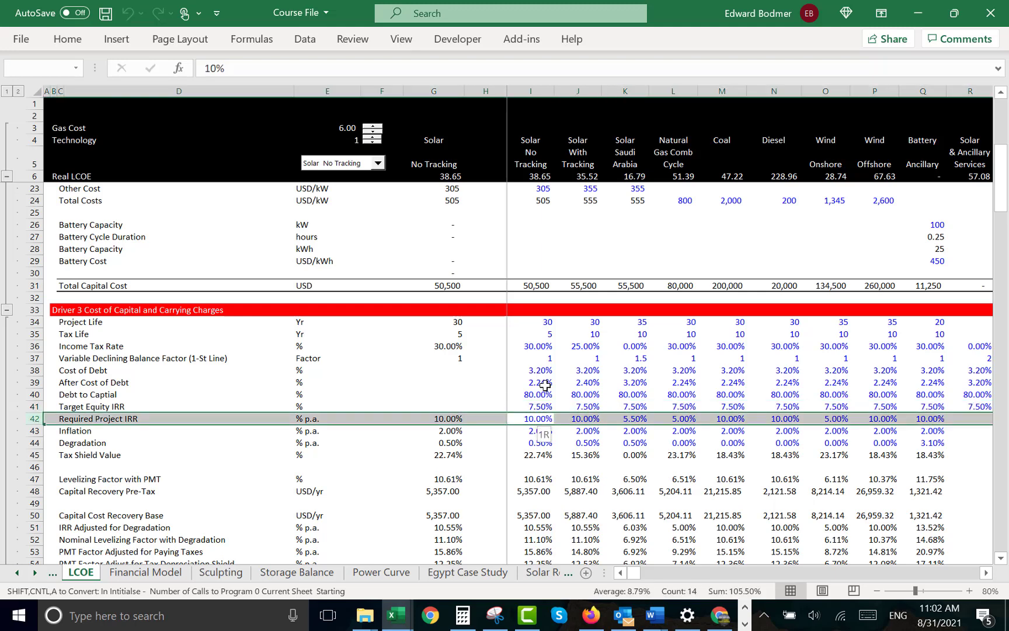
pyautogui.hotkey('ctrl', 'shift', '+')
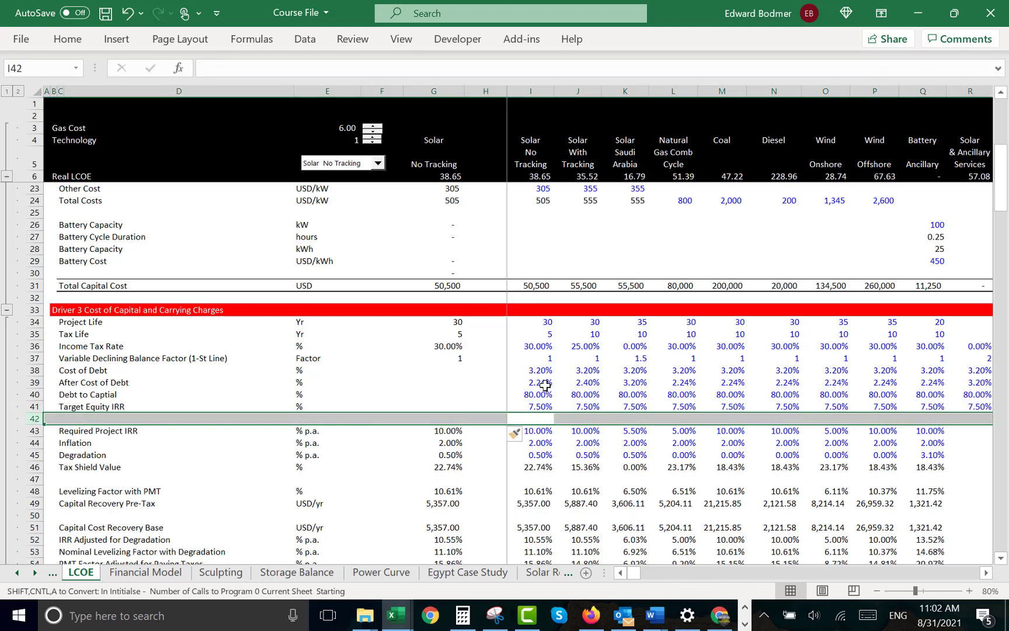
# Label the new row "WACC" in C42 and enter % as its unit in E42
pyautogui.press('Up')
pyautogui.press('Down')
pyautogui.press('Left')
pyautogui.press('Left')
pyautogui.press('Left')
pyautogui.press('Left')
pyautogui.press('Left')
pyautogui.press('Left')
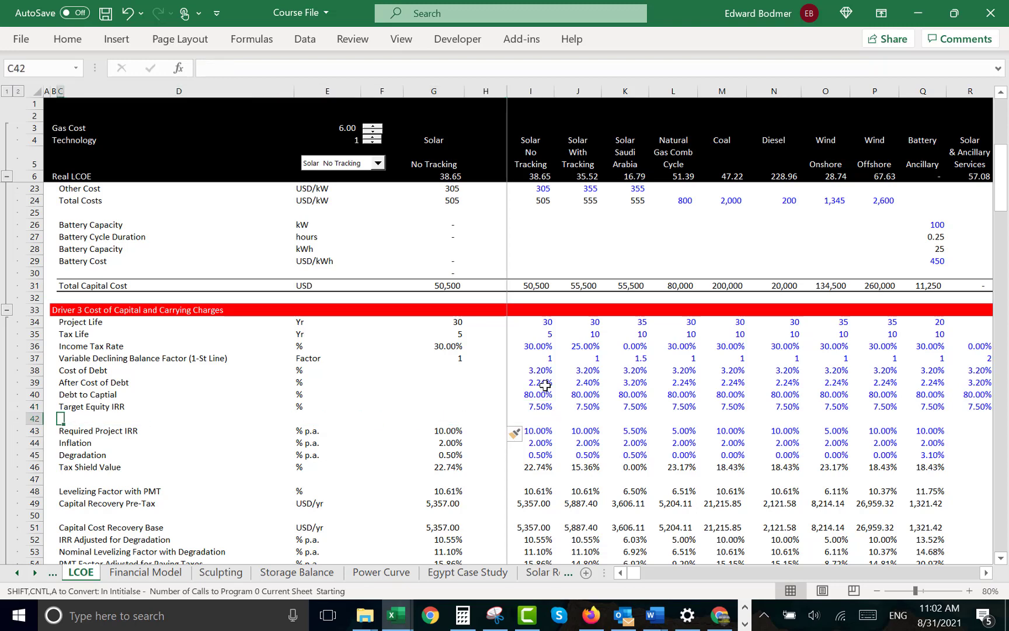
pyautogui.write('WACC')
pyautogui.press('Right')
pyautogui.press('Right')
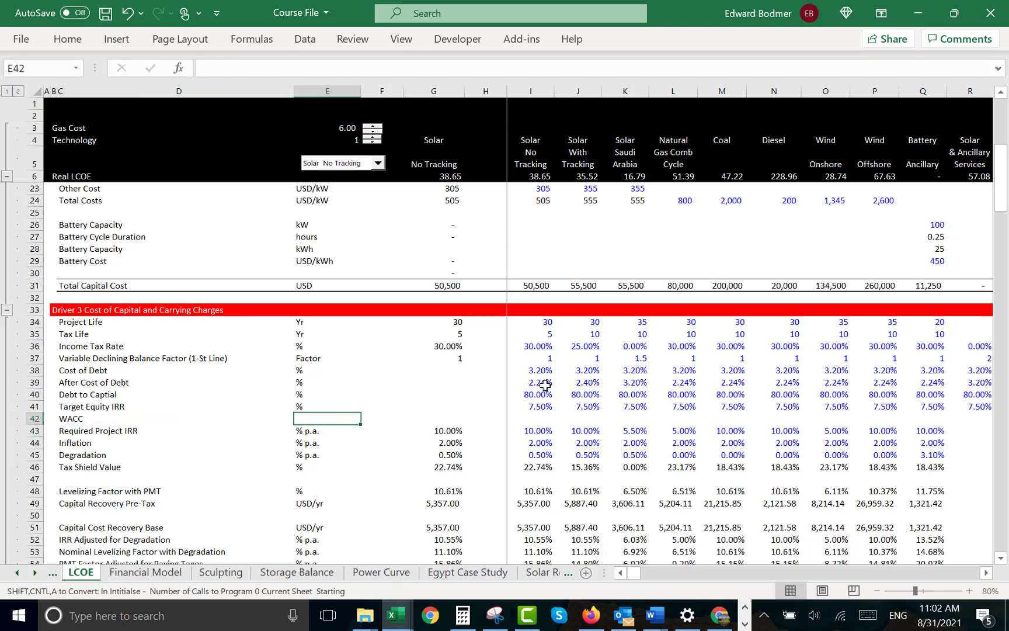
# Enter the formula =I39*I40+I41*(1-I40) in I42 for the Solar No Tracking WACC
pyautogui.press('Right')
pyautogui.press('Right')
pyautogui.press('Right')
pyautogui.press('Right')
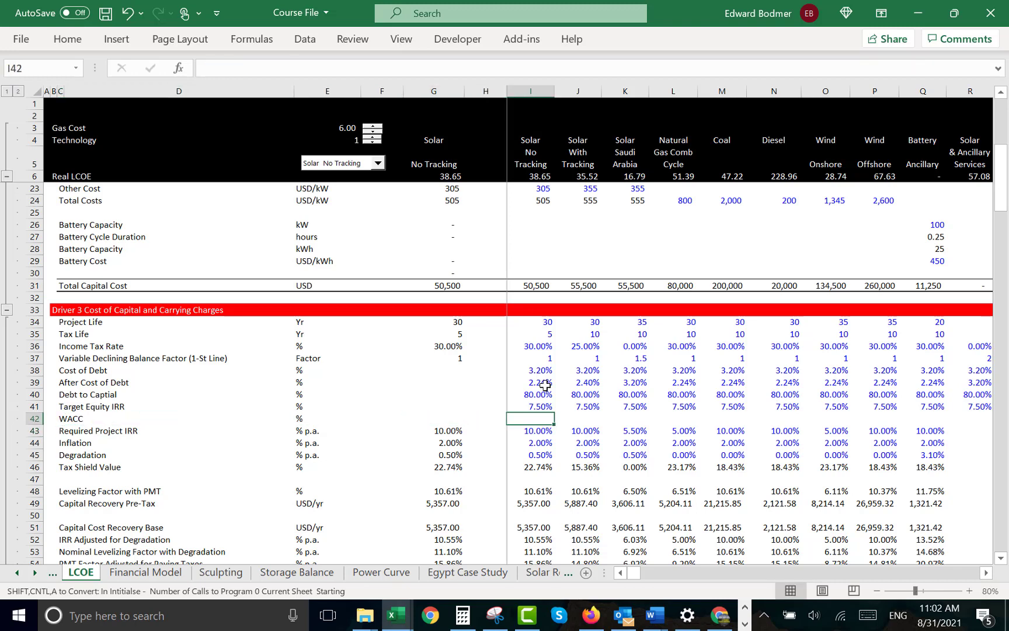
pyautogui.write('=')
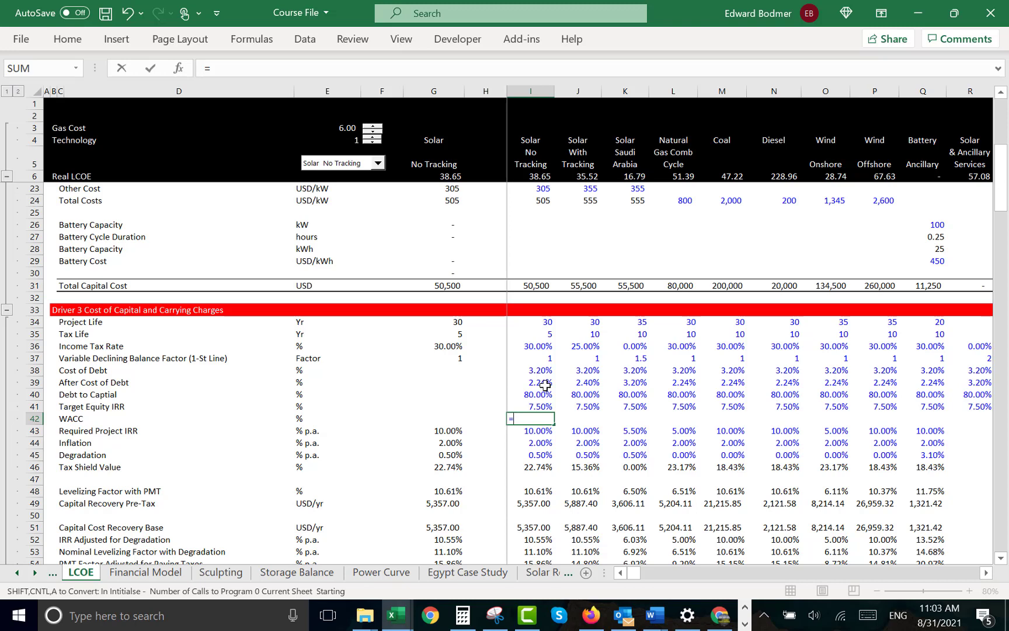
pyautogui.press('Up')
pyautogui.write('*')
pyautogui.click(547, 394)
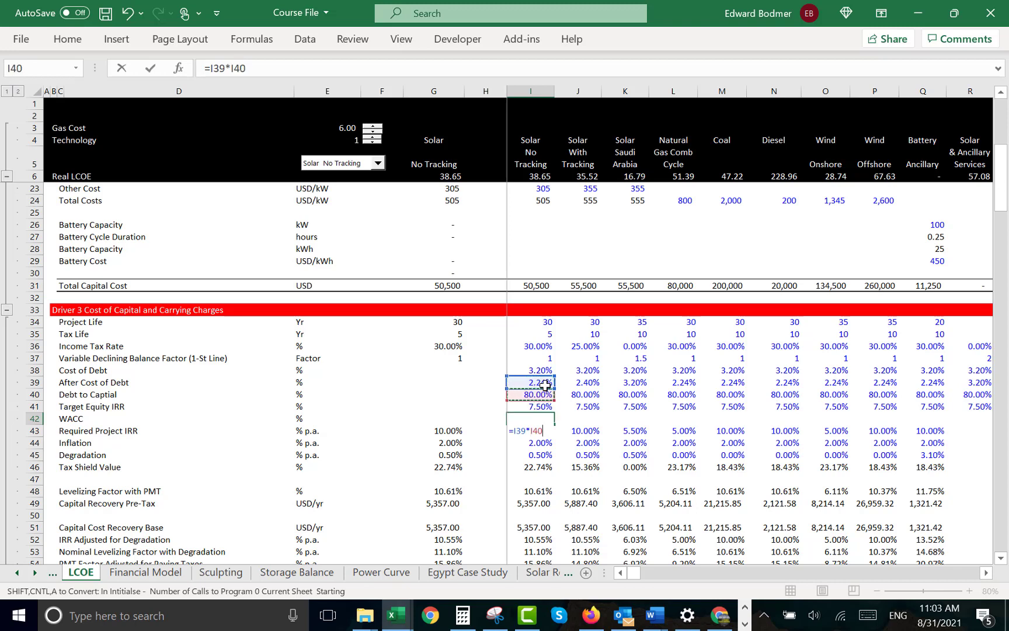
pyautogui.press('BackSpace')
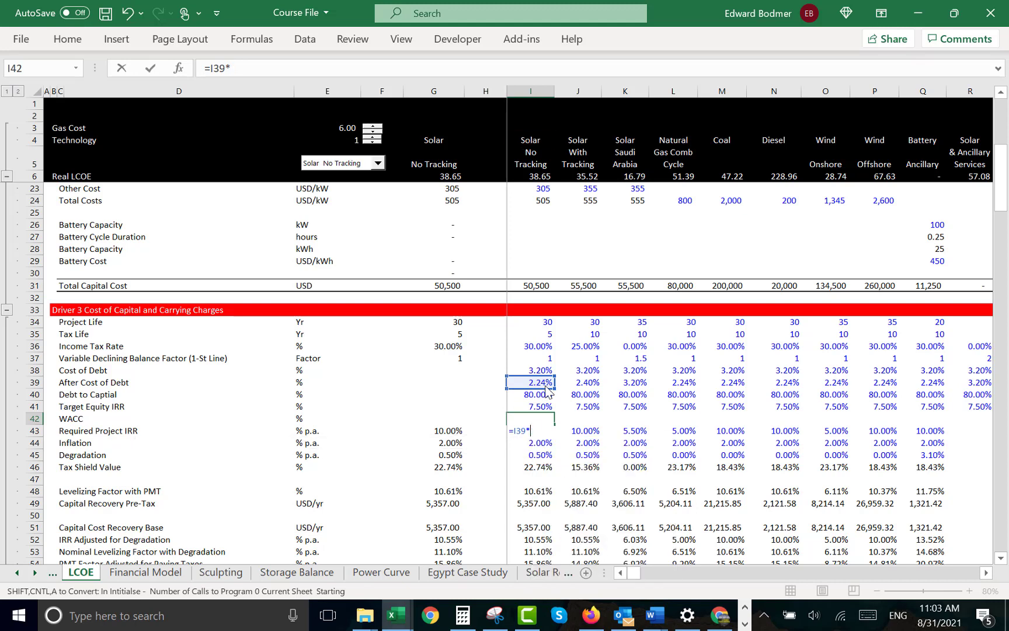
pyautogui.click(530, 393)
pyautogui.write('+')
pyautogui.press('Up')
pyautogui.write('*(1-')
pyautogui.press('Up')
pyautogui.press('Up')
pyautogui.write(')')
pyautogui.press('Return')
# Copy the WACC formula from I42 across all the other technology columns
pyautogui.press('Up')
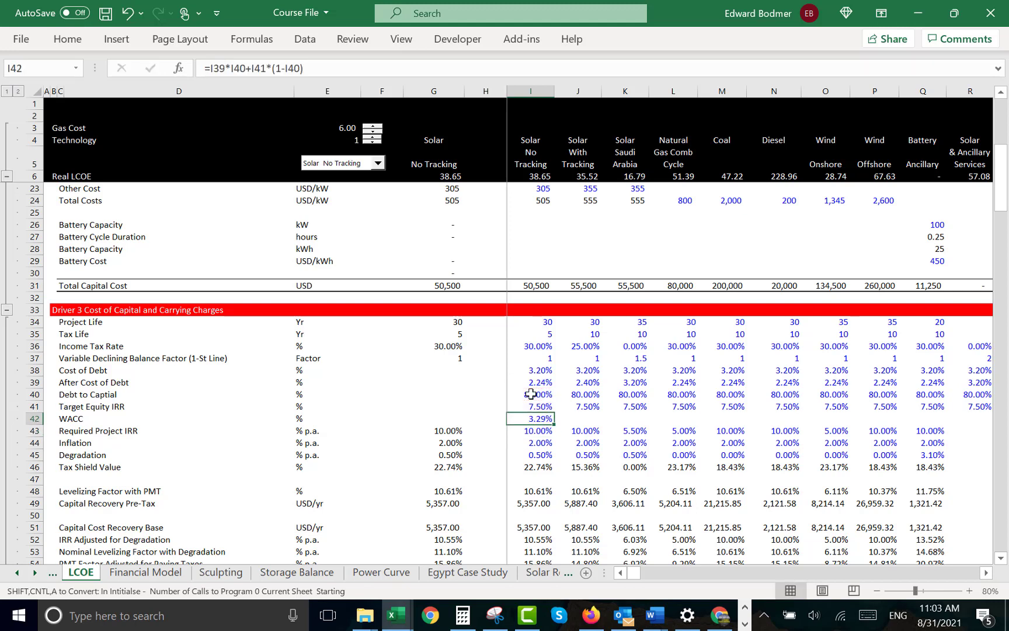
pyautogui.hotkey('ctrl', 'shift', 'Right')
pyautogui.hotkey('ctrl', 'r')
pyautogui.hotkey('ctrl', 'shift', 'Left')
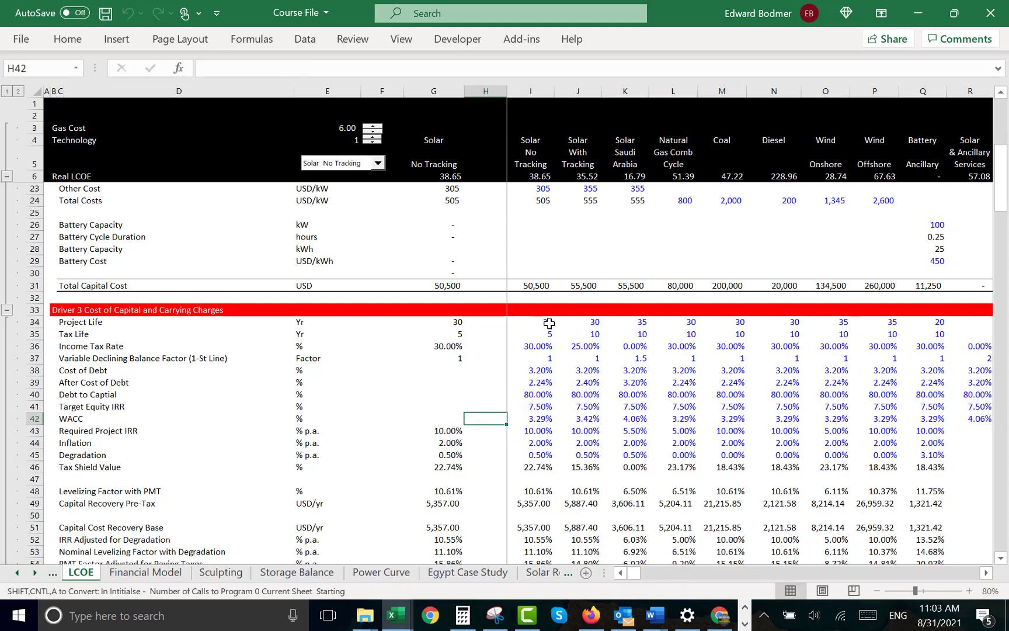
# Copy the INDEX formula from G43 into G38:G42 for the cost of debt, debt to capital, equity IRR and WACC rows
pyautogui.press('Left')
pyautogui.press('Left')
pyautogui.press('Left')
pyautogui.press('Right')
pyautogui.press('Right')
pyautogui.press('Left')
pyautogui.press('Down')
pyautogui.hotkey('ctrl', 'c')
pyautogui.press('Up')
pyautogui.hotkey('ctrl', 'v')
pyautogui.hotkey('ctrl', 'z')
pyautogui.press('Up')
pyautogui.hotkey('ctrl', 'v')
pyautogui.press('Up')
pyautogui.hotkey('ctrl', 'v')
pyautogui.press('Up')
pyautogui.hotkey('ctrl', 'v')
pyautogui.press('Up')
pyautogui.hotkey('ctrl', 'v')
pyautogui.press('Down')
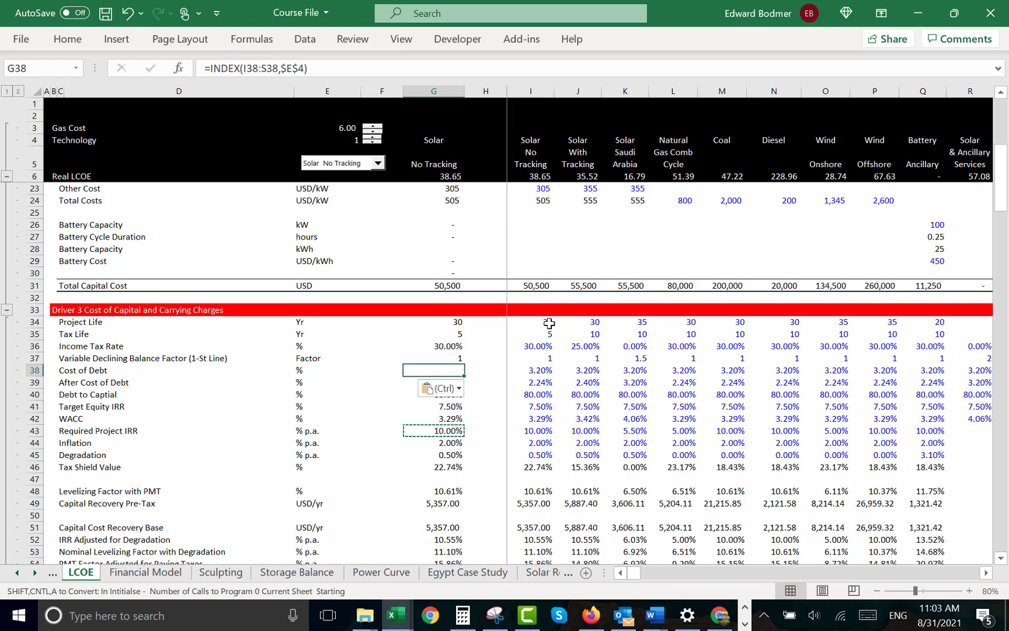
pyautogui.press('Down')
pyautogui.press('Escape')
# Examine the WACC formulas and their debt and equity inputs for Solar No Tracking and Solar Saudi Arabia against the Required Project IRR
pyautogui.press('Down')
pyautogui.press('Down')
pyautogui.press('Down')
pyautogui.press('Down')
pyautogui.press('Up')
pyautogui.press('Up')
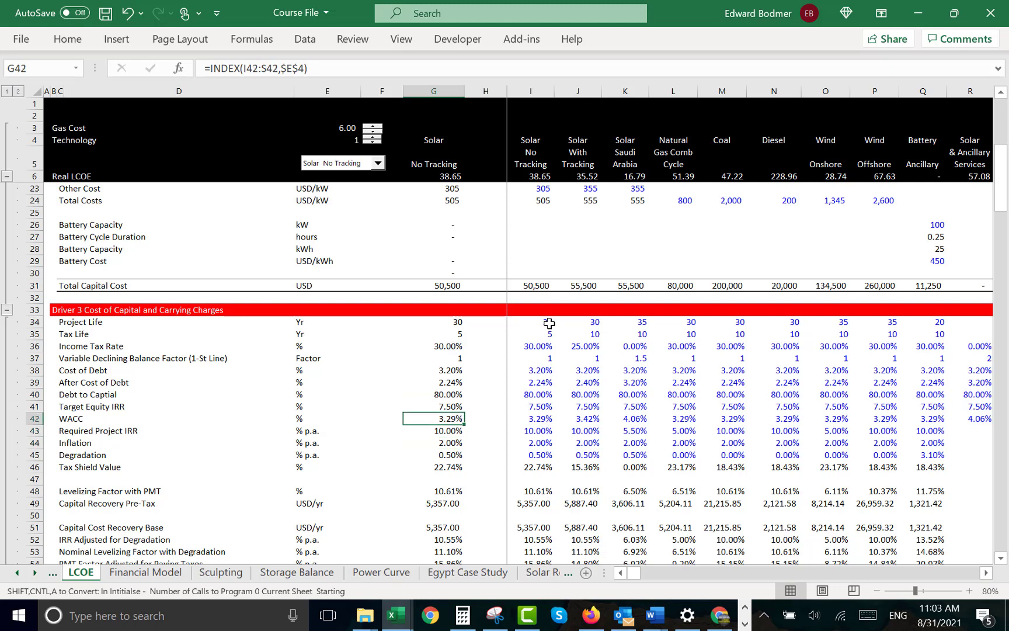
pyautogui.press('Right')
pyautogui.press('Right')
pyautogui.press('Down')
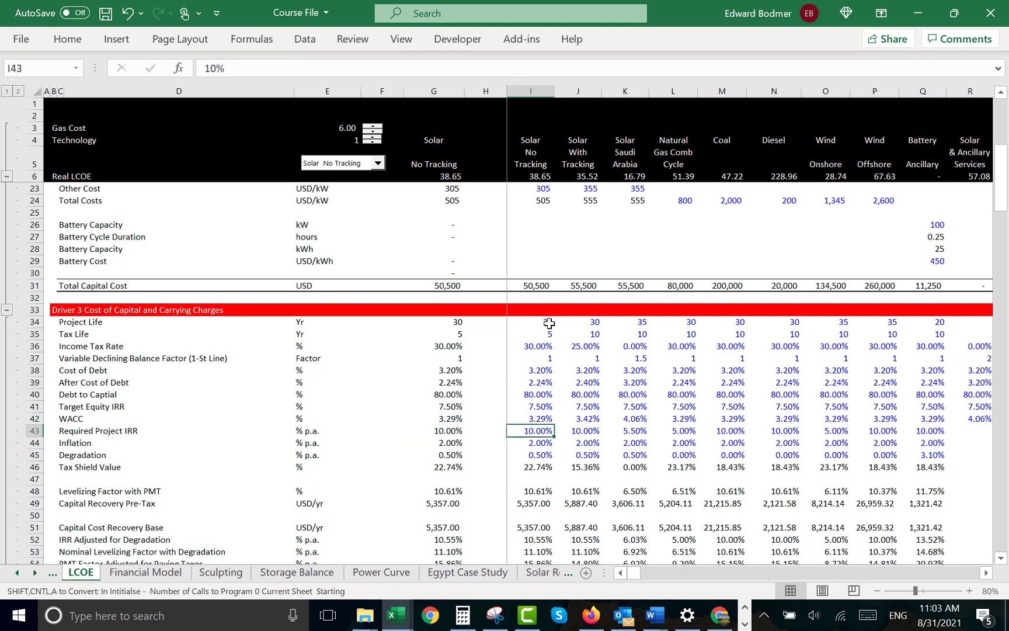
pyautogui.press('Up')
pyautogui.press('Left')
pyautogui.press('Left')
pyautogui.press('Right')
pyautogui.press('Right')
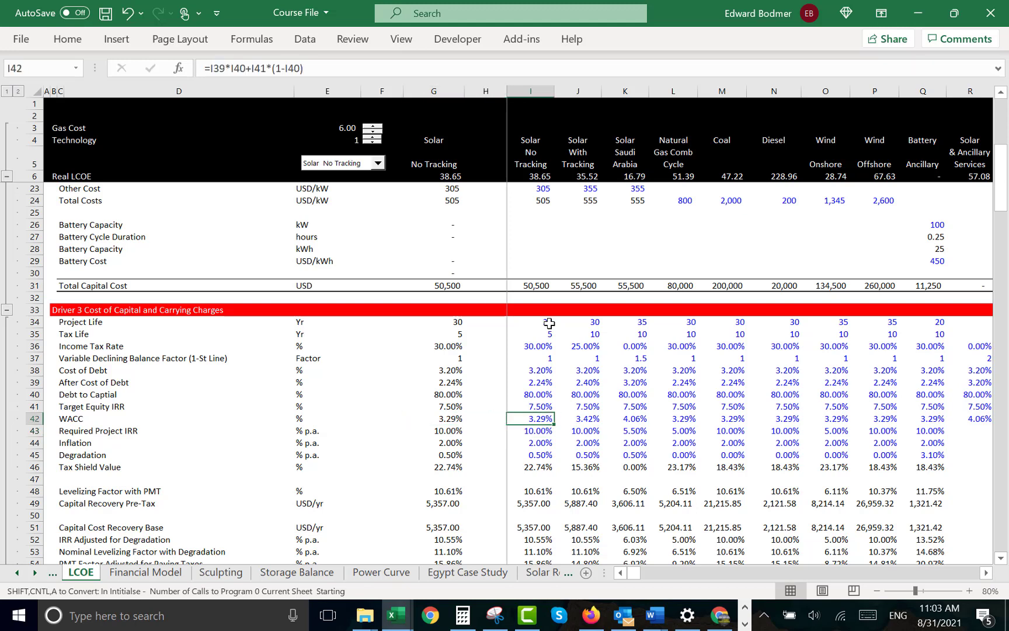
pyautogui.press('Up')
pyautogui.press('Up')
pyautogui.press('Up')
pyautogui.press('Down')
pyautogui.press('Down')
pyautogui.press('Up')
pyautogui.press('Right')
pyautogui.press('Right')
pyautogui.press('Up')
pyautogui.press('Up')
pyautogui.press('Down')
pyautogui.press('Down')
pyautogui.press('Down')
pyautogui.press('Down')
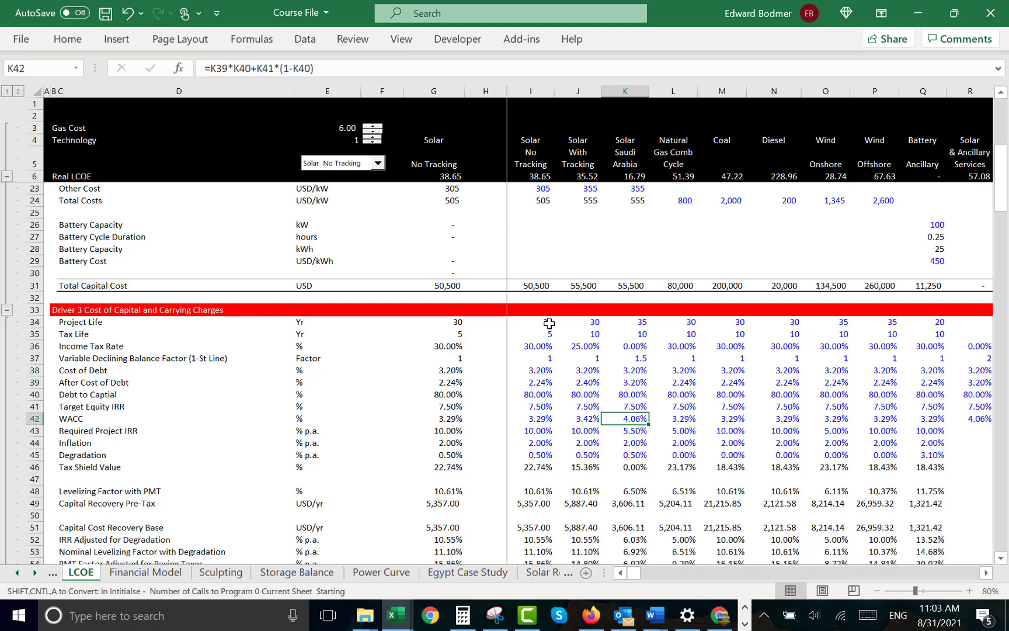
# Insert one blank row above and one below the Required Project IRR row to set it apart
pyautogui.press('Down')
pyautogui.hotkey('shift', 'space')
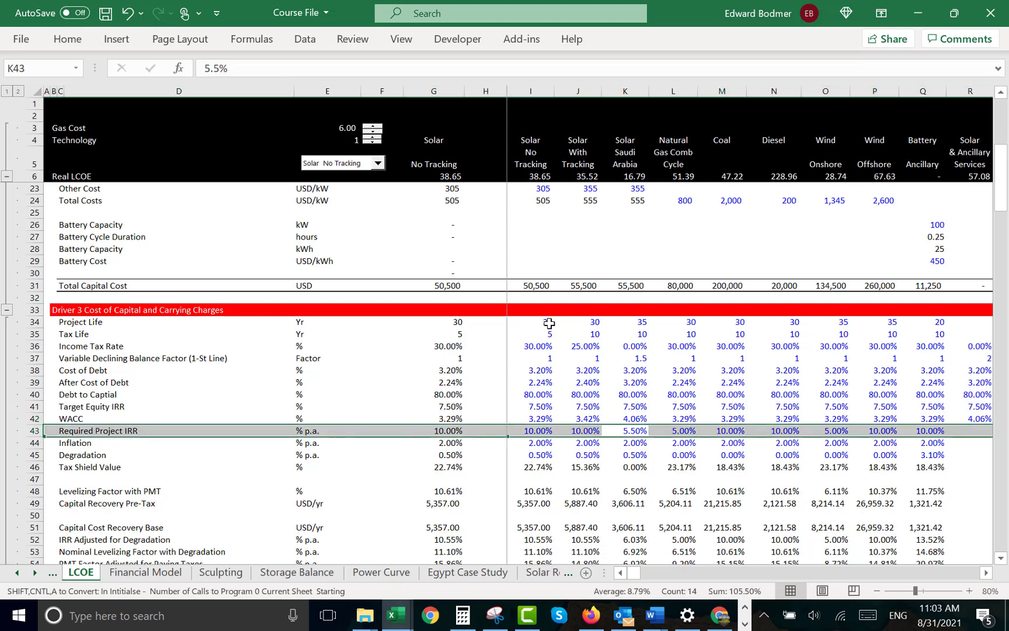
pyautogui.hotkey('ctrl', 'shift', '+')
pyautogui.press('Down')
pyautogui.press('Down')
pyautogui.hotkey('shift', 'space')
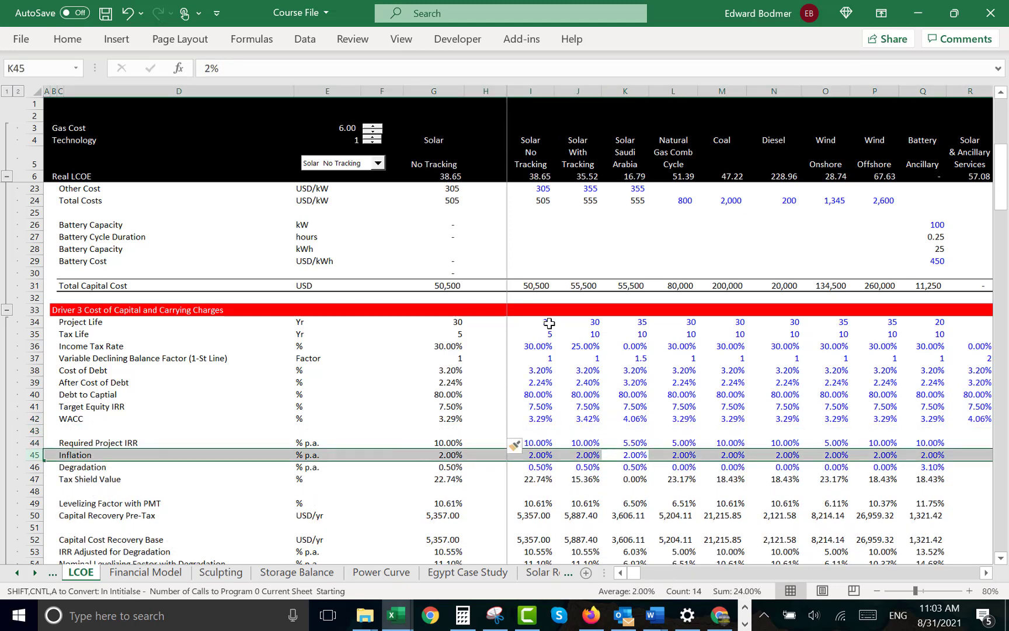
pyautogui.hotkey('ctrl', 'shift', '+')
# Compare the Solar No Tracking WACC in I42 with the Required Project IRR in I44
pyautogui.press('Up')
pyautogui.press('Left')
pyautogui.press('Left')
pyautogui.press('Left')
pyautogui.press('Right')
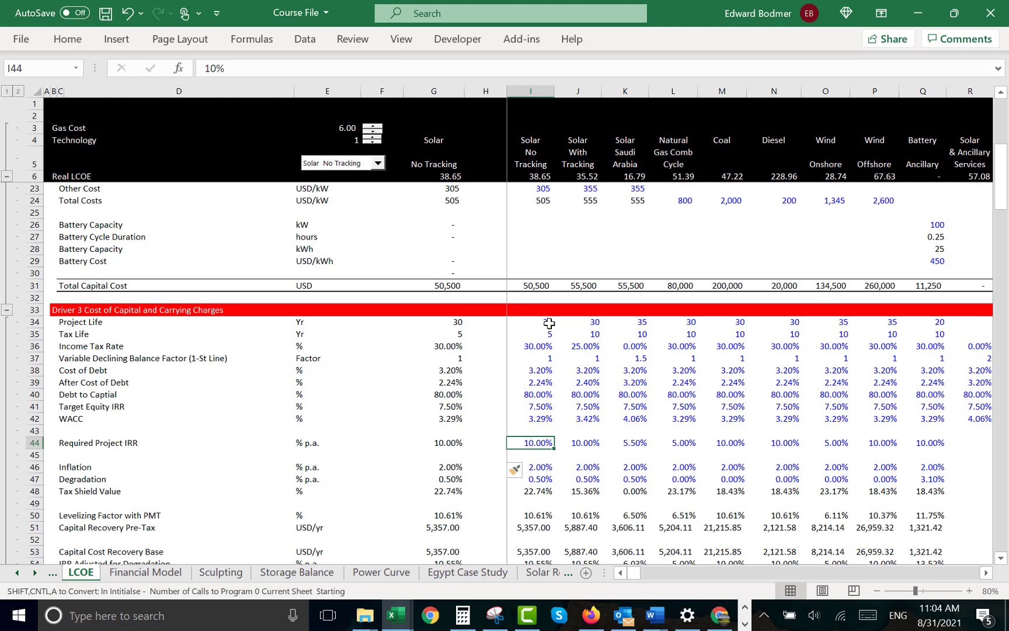
pyautogui.press('Up')
pyautogui.press('Up')
pyautogui.press('Up')
pyautogui.press('Down')
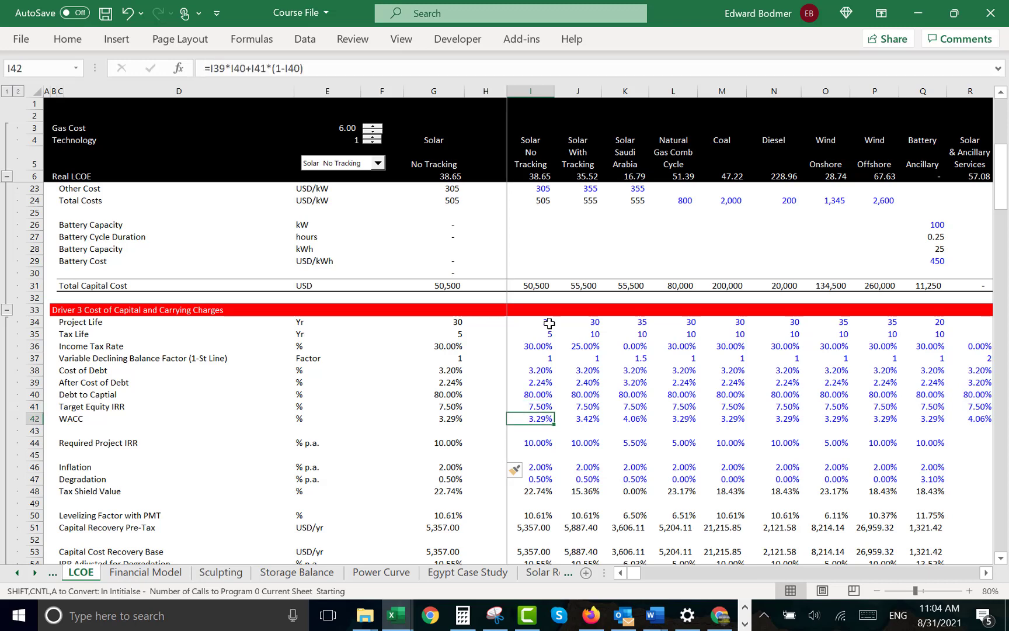
pyautogui.press('Down')
pyautogui.press('Down')
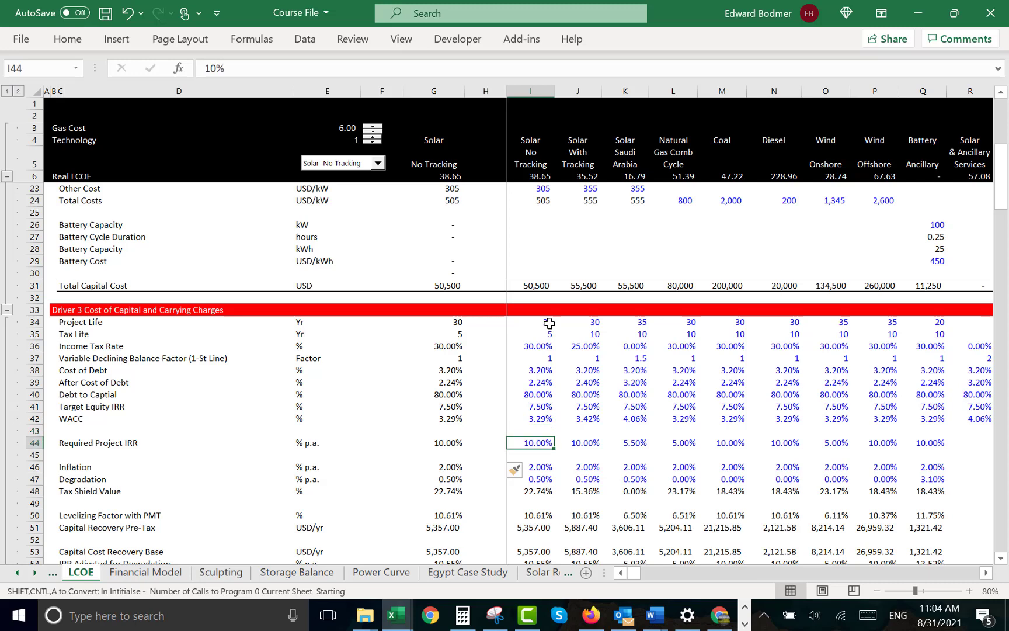
pyautogui.press('Left')
pyautogui.press('Left')
pyautogui.press('Right')
pyautogui.press('Right')
# Insert two blank rows directly above the Final Real Capital Cost Recovery with Degradation row
pyautogui.press('Down')
pyautogui.press('Down')
pyautogui.press('Down')
pyautogui.press('Down')
pyautogui.press('Down')
pyautogui.press('Down')
pyautogui.press('Down')
pyautogui.press('Down')
pyautogui.press('Down')
pyautogui.press('Down')
pyautogui.press('Down')
pyautogui.press('Down')
pyautogui.press('Down')
pyautogui.press('Down')
pyautogui.press('Down')
pyautogui.press('Down')
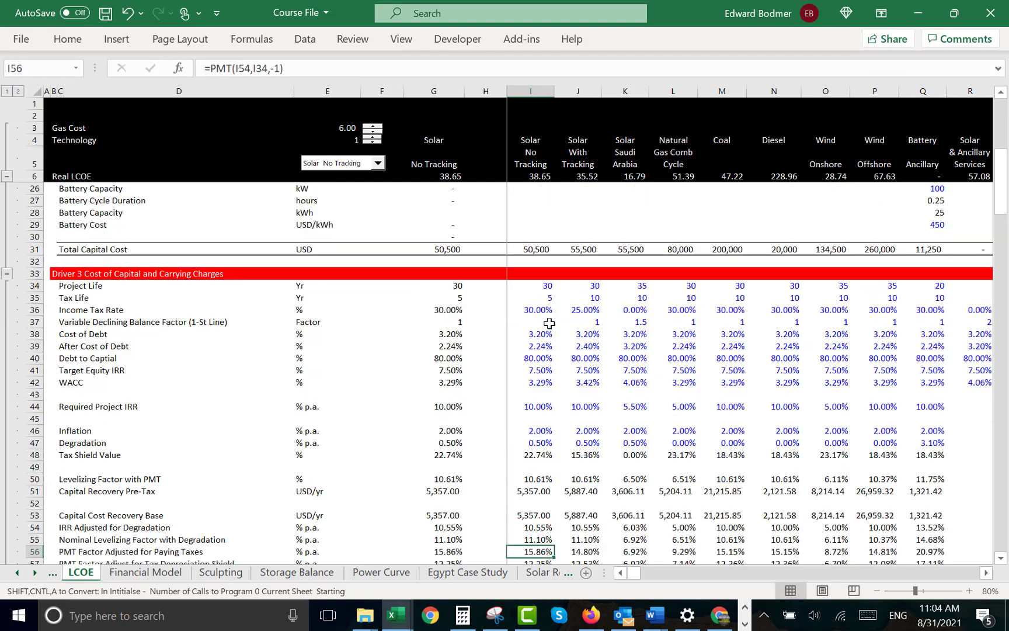
pyautogui.press('Down')
pyautogui.press('Down')
pyautogui.press('Down')
pyautogui.press('Down')
pyautogui.press('Down')
pyautogui.press('Down')
pyautogui.press('Down')
pyautogui.press('Down')
pyautogui.press('Down')
pyautogui.press('Down')
pyautogui.press('Down')
pyautogui.press('Down')
pyautogui.press('Down')
pyautogui.press('Down')
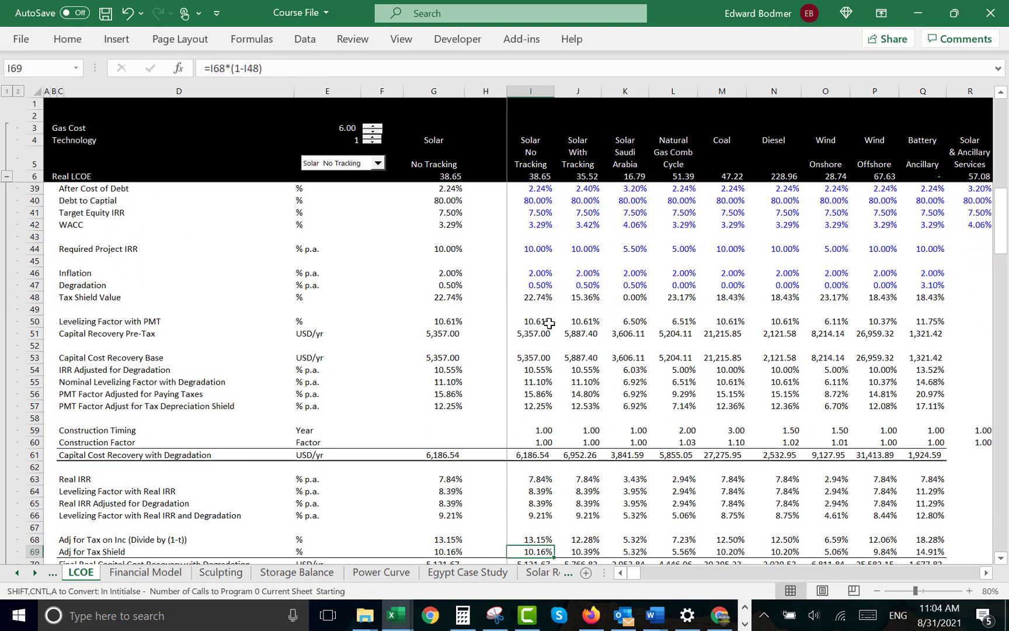
pyautogui.press('Down')
pyautogui.press('Down')
pyautogui.press('Up')
pyautogui.press('Up')
pyautogui.press('Up')
pyautogui.press('Up')
pyautogui.press('Up')
pyautogui.press('Up')
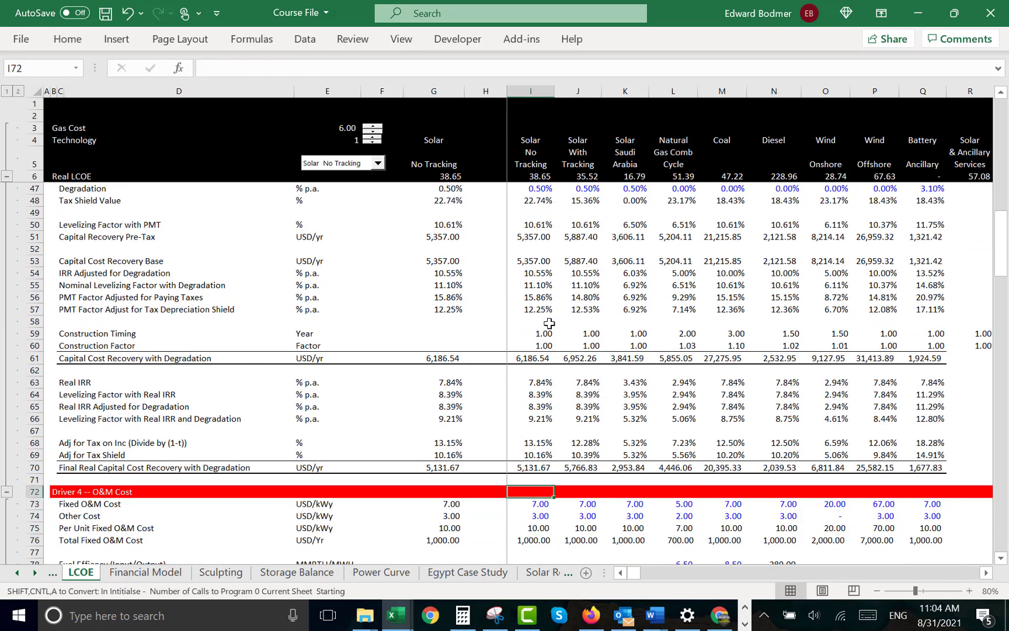
pyautogui.hotkey('shift', 'space')
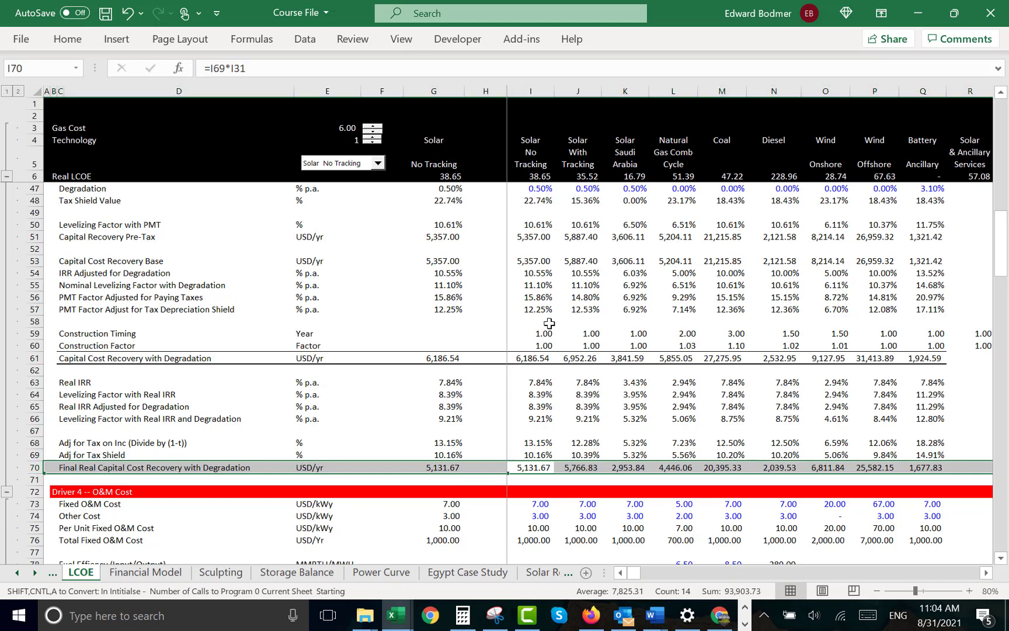
pyautogui.hotkey('ctrl', 'shift', '+')
pyautogui.hotkey('ctrl', 'shift', '+')
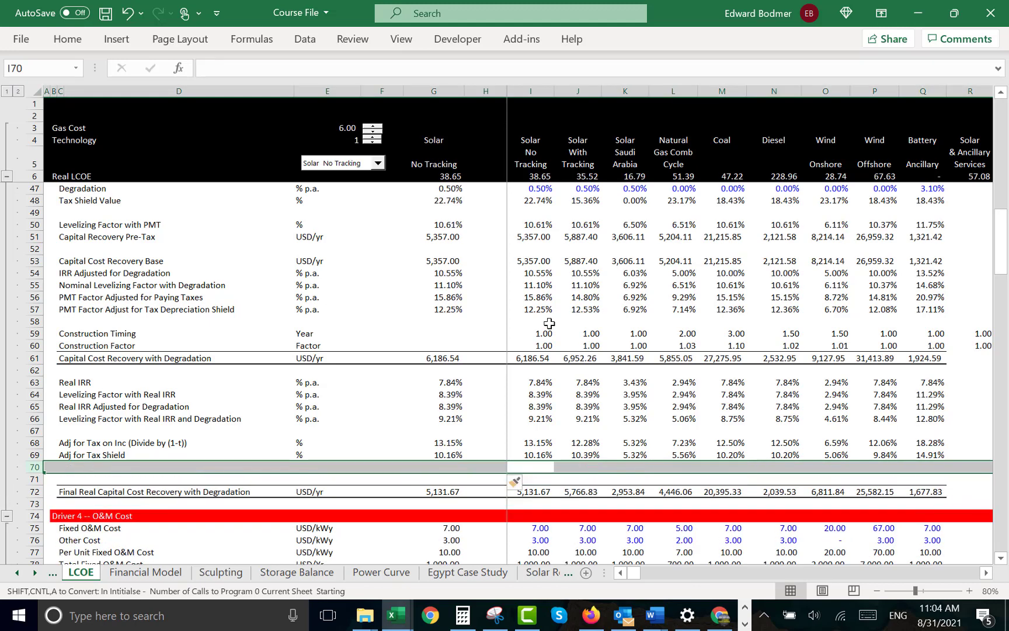
# Copy the whole Construction Factor row 60 into the blank row 71 above Final Real Capital Cost Recovery with Degradation
pyautogui.press('Up')
pyautogui.press('Up')
pyautogui.press('Up')
pyautogui.press('Up')
pyautogui.press('Up')
pyautogui.press('Up')
pyautogui.press('Up')
pyautogui.press('Up')
pyautogui.press('Up')
pyautogui.press('Up')
pyautogui.press('Up')
pyautogui.press('Up')
pyautogui.press('Up')
pyautogui.press('Up')
pyautogui.press('Left')
pyautogui.press('Down')
pyautogui.press('Left')
pyautogui.press('Down')
pyautogui.press('Down')
pyautogui.press('Down')
pyautogui.press('Down')
pyautogui.press('Down')
pyautogui.press('Left')
pyautogui.press('Home')
pyautogui.press('Up')
pyautogui.press('Up')
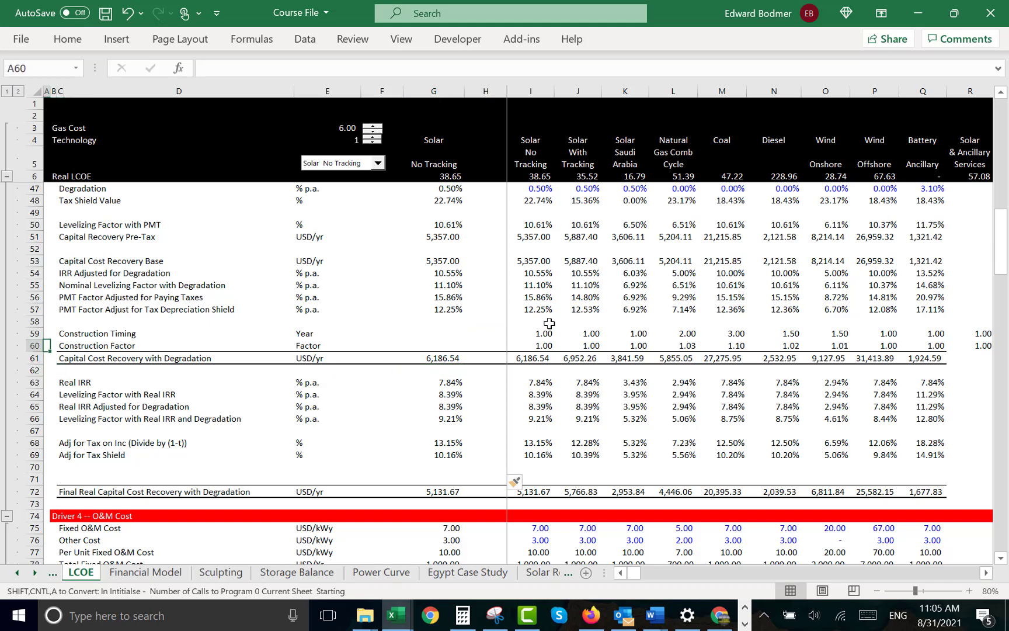
pyautogui.hotkey('shift', 'space')
pyautogui.hotkey('ctrl', 'c')
pyautogui.press('Down')
pyautogui.press('Down')
pyautogui.press('Down')
pyautogui.press('Down')
pyautogui.press('Down')
pyautogui.press('Down')
pyautogui.press('Down')
pyautogui.press('Down')
pyautogui.press('Down')
pyautogui.press('Down')
pyautogui.press('Down')
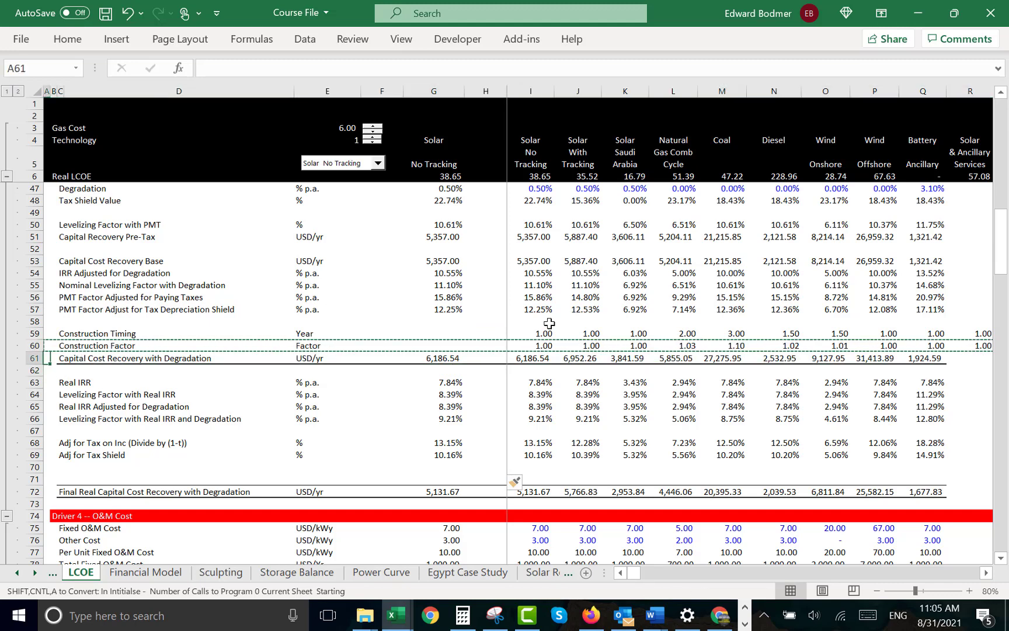
pyautogui.hotkey('ctrl', 'v')
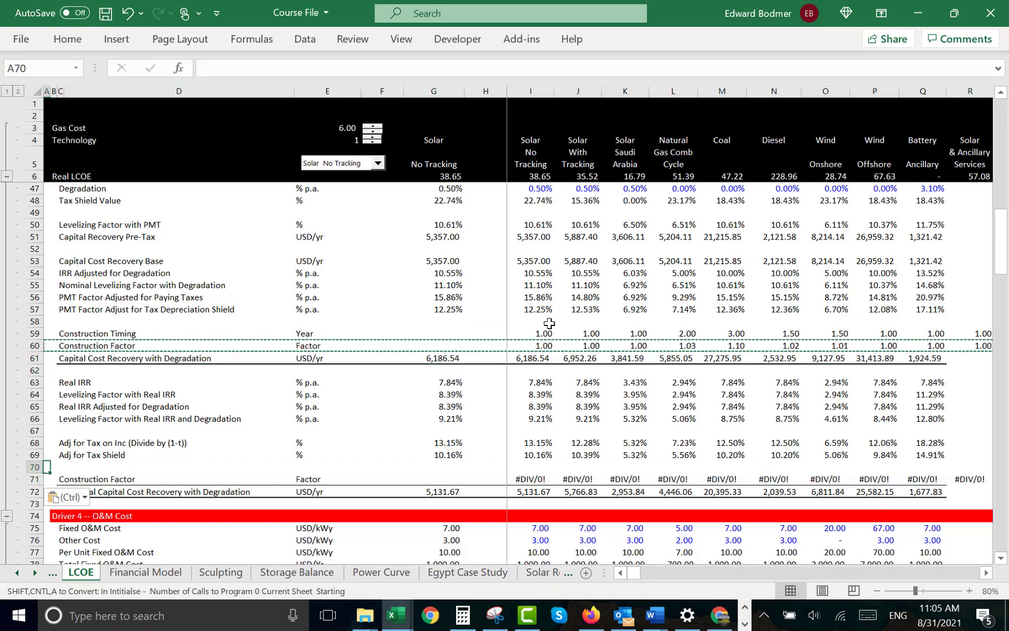
# Rename the copied row label in row 71 to Construction Real
pyautogui.press('Right')
pyautogui.press('Right')
pyautogui.press('F2')
pyautogui.press('BackSpace')
pyautogui.press('BackSpace')
pyautogui.press('BackSpace')
pyautogui.press('BackSpace')
pyautogui.press('BackSpace')
pyautogui.press('BackSpace')
pyautogui.write('REa')
pyautogui.press('BackSpace')
pyautogui.press('BackSpace')
pyautogui.write('eal')
pyautogui.press('Tab')
# Set the Construction Real factor in I71 to 1 and fill it across to the Battery Ancillary column
pyautogui.press('Tab')
pyautogui.press('Tab')
pyautogui.press('Tab')
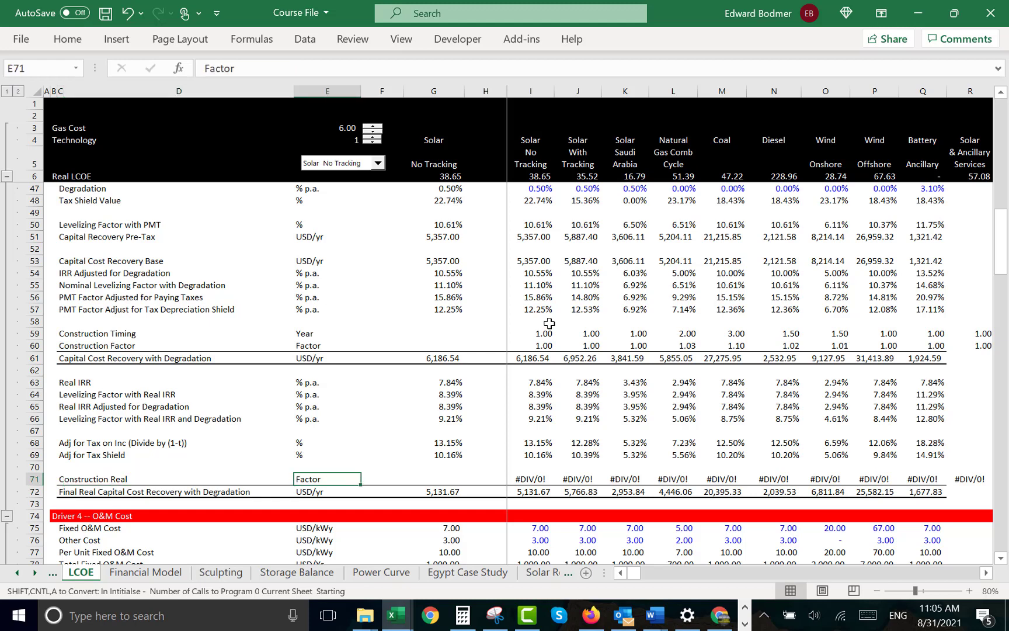
pyautogui.press('Tab')
pyautogui.press('Tab')
pyautogui.write('1')
pyautogui.press('Return')
pyautogui.press('Up')
pyautogui.hotkey('shift', 'Right')
pyautogui.hotkey('shift', 'Right')
pyautogui.hotkey('shift', 'Right')
pyautogui.hotkey('shift', 'Right')
pyautogui.hotkey('shift', 'Right')
pyautogui.hotkey('shift', 'Right')
pyautogui.hotkey('shift', 'Right')
pyautogui.hotkey('shift', 'Right')
pyautogui.hotkey('ctrl', 'r')
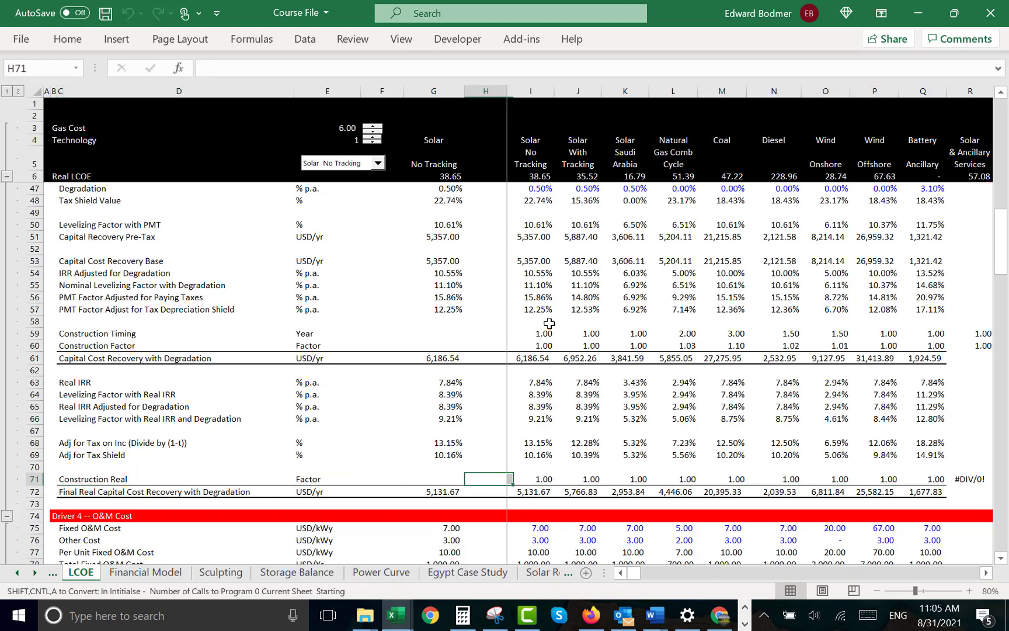
# Fill the Construction Real factor of 1 from Q71 across to T71 to replace the error cells
pyautogui.press('Right')
pyautogui.press('Right')
pyautogui.press('Right')
pyautogui.press('Right')
pyautogui.press('Right')
pyautogui.press('Right')
pyautogui.press('Right')
pyautogui.press('Right')
pyautogui.press('Right')
pyautogui.press('Right')
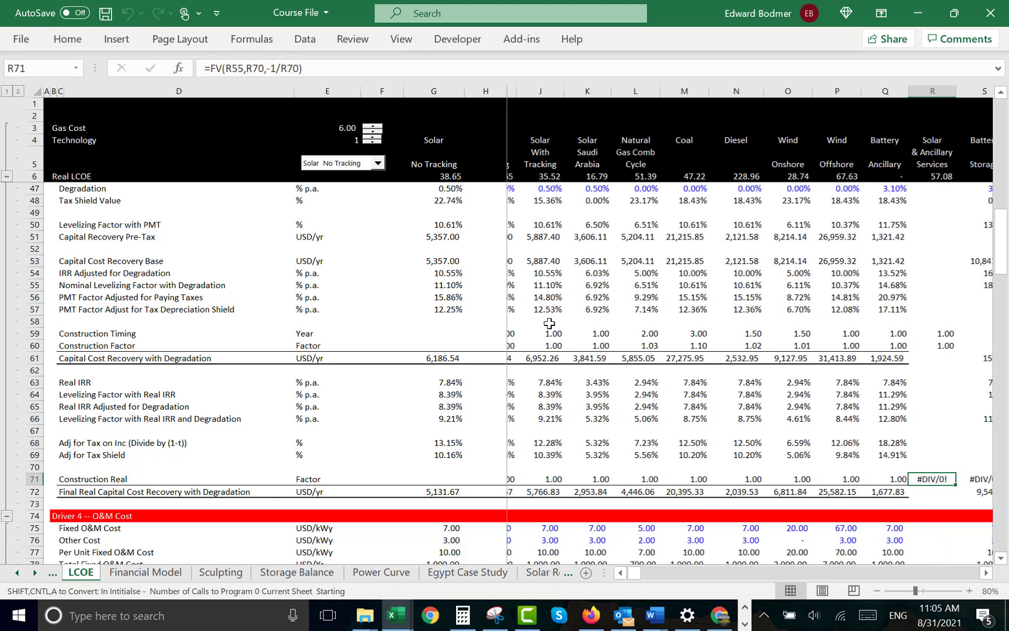
pyautogui.press('Left')
pyautogui.press('Left')
pyautogui.hotkey('shift', 'Right')
pyautogui.hotkey('shift', 'Right')
pyautogui.hotkey('shift', 'Right')
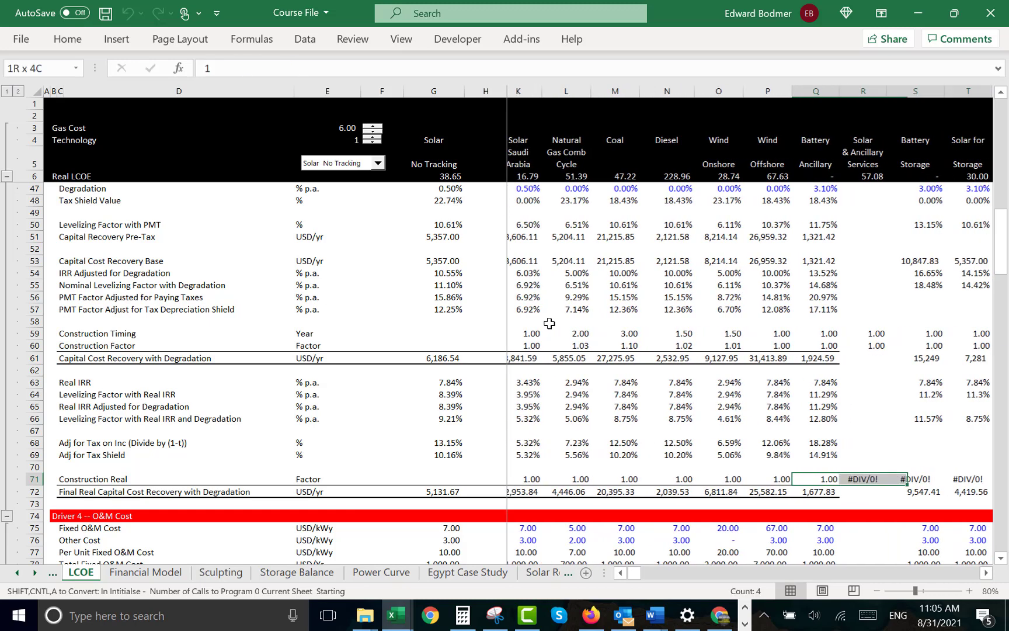
pyautogui.hotkey('ctrl', 'r')
# Inspect the Construction Factor formula in I60 for the Solar No Tracking column
pyautogui.press('Left')
pyautogui.press('Left')
pyautogui.press('Left')
pyautogui.press('Left')
pyautogui.press('Left')
pyautogui.press('Left')
pyautogui.press('Left')
pyautogui.press('Left')
pyautogui.press('Left')
pyautogui.press('Left')
pyautogui.press('Left')
pyautogui.press('Left')
pyautogui.press('Left')
pyautogui.press('Left')
pyautogui.press('Left')
pyautogui.press('Left')
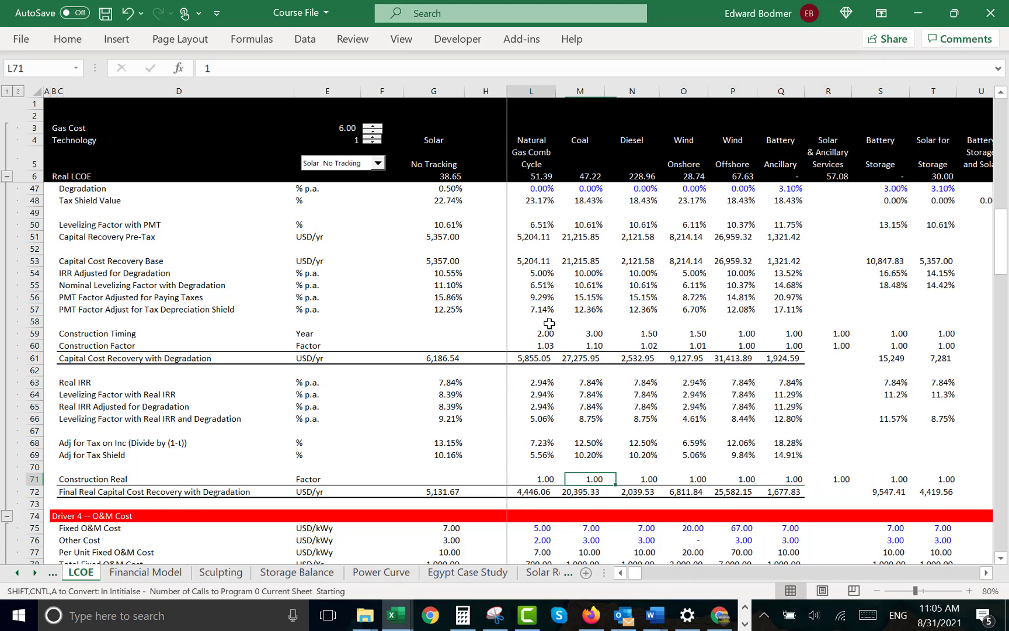
pyautogui.press('Down')
pyautogui.press('Up')
pyautogui.press('Up')
pyautogui.press('Down')
pyautogui.press('Right')
pyautogui.press('Right')
pyautogui.press('Right')
pyautogui.press('Right')
pyautogui.press('Right')
pyautogui.press('Right')
pyautogui.press('Right')
pyautogui.press('Right')
pyautogui.press('Up')
pyautogui.press('Up')
pyautogui.press('Up')
pyautogui.press('Up')
pyautogui.press('Up')
pyautogui.press('Up')
pyautogui.press('Up')
pyautogui.press('Up')
pyautogui.press('Up')
pyautogui.press('Up')
pyautogui.press('Up')
pyautogui.press('F2')
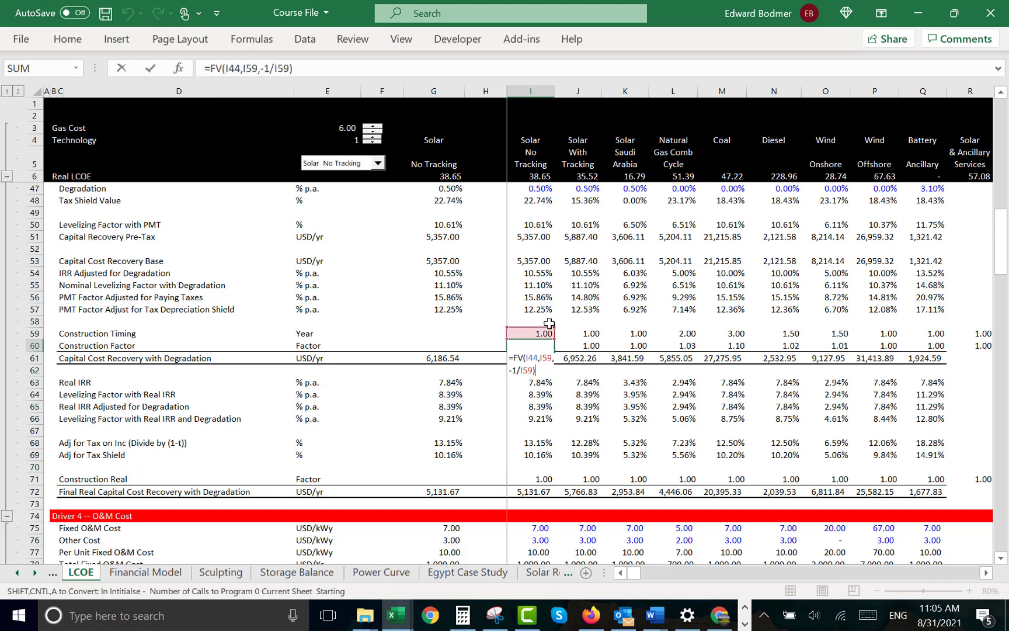
pyautogui.press('Escape')
# Trace the Construction Factor formula in I60 back to the Required Project IRR and Construction Timing cells it references
pyautogui.press('Up')
pyautogui.press('Up')
pyautogui.press('Up')
pyautogui.press('Up')
pyautogui.press('Up')
pyautogui.press('Up')
pyautogui.press('Up')
pyautogui.press('Up')
pyautogui.press('Up')
pyautogui.press('Up')
pyautogui.press('Up')
pyautogui.press('Up')
pyautogui.press('Up')
pyautogui.press('Up')
pyautogui.press('Up')
pyautogui.press('Up')
pyautogui.press('Up')
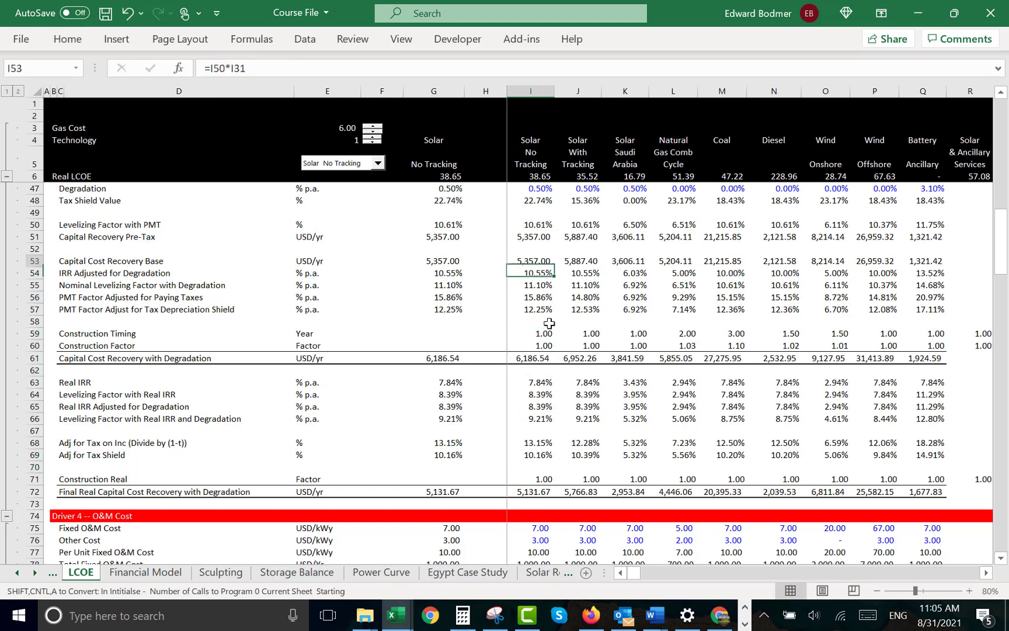
pyautogui.press('Down')
pyautogui.press('Down')
pyautogui.press('Down')
pyautogui.press('Down')
pyautogui.press('Down')
pyautogui.press('Down')
pyautogui.press('Down')
pyautogui.press('Down')
pyautogui.press('Down')
pyautogui.press('Down')
pyautogui.press('Down')
pyautogui.press('Down')
pyautogui.press('Down')
pyautogui.press('Down')
pyautogui.press('Down')
pyautogui.press('Down')
pyautogui.press('Down')
pyautogui.press('Down')
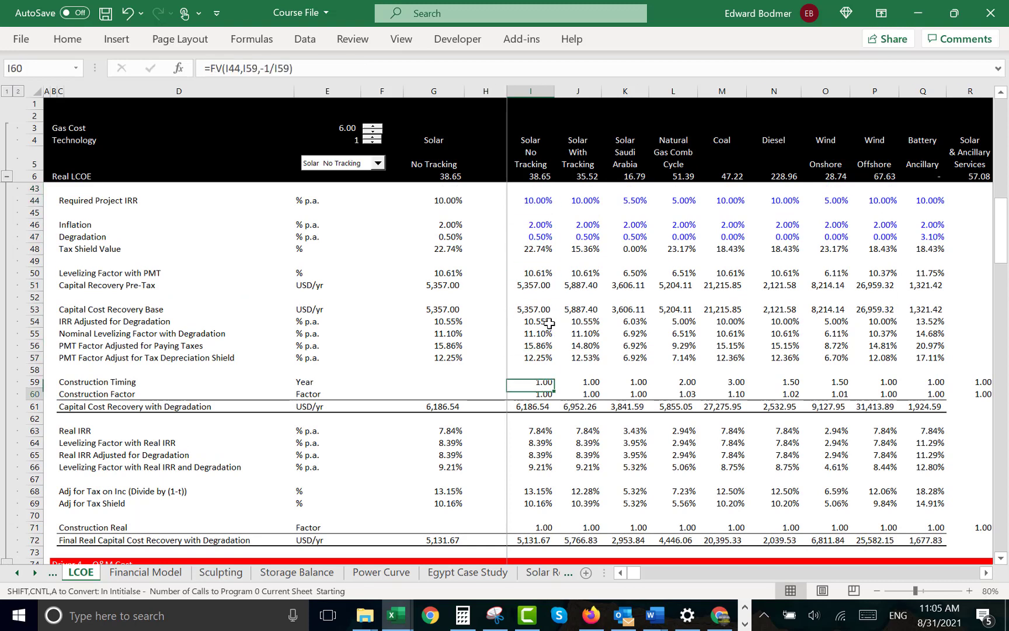
pyautogui.press('Up')
pyautogui.press('F2')
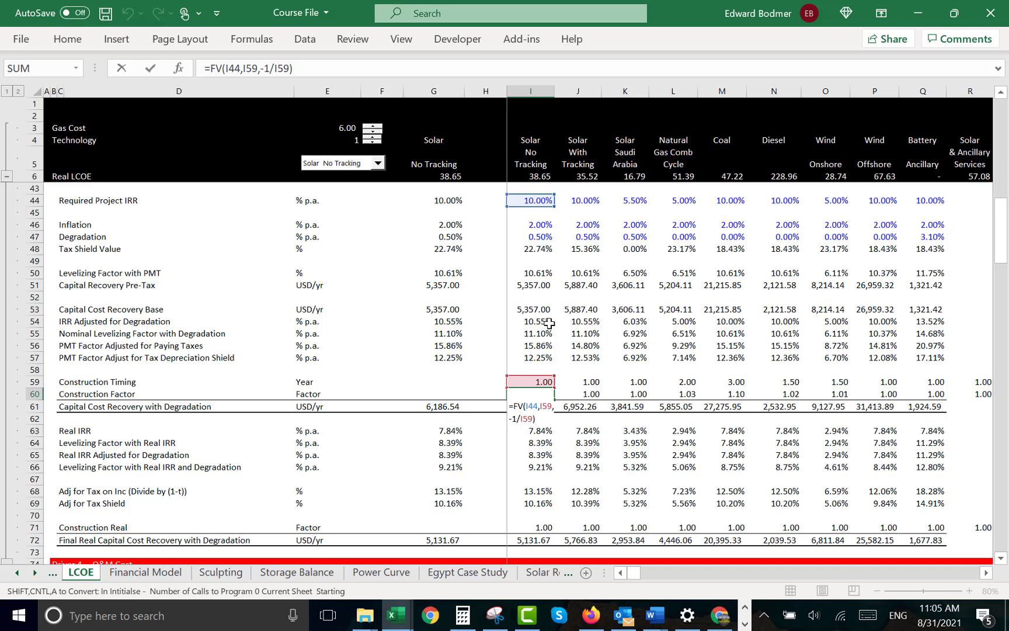
pyautogui.hotkey('ctrl', 'Return')
# Re-enter 1 as the Solar No Tracking Construction Real factor in I71
pyautogui.press('Down')
pyautogui.press('Down')
pyautogui.press('Down')
pyautogui.press('Down')
pyautogui.press('Down')
pyautogui.press('Down')
pyautogui.press('Down')
pyautogui.press('Down')
pyautogui.press('Down')
pyautogui.press('Down')
pyautogui.press('Down')
pyautogui.press('Down')
pyautogui.press('Up')
pyautogui.write('1')
pyautogui.hotkey('ctrl', 'Return')
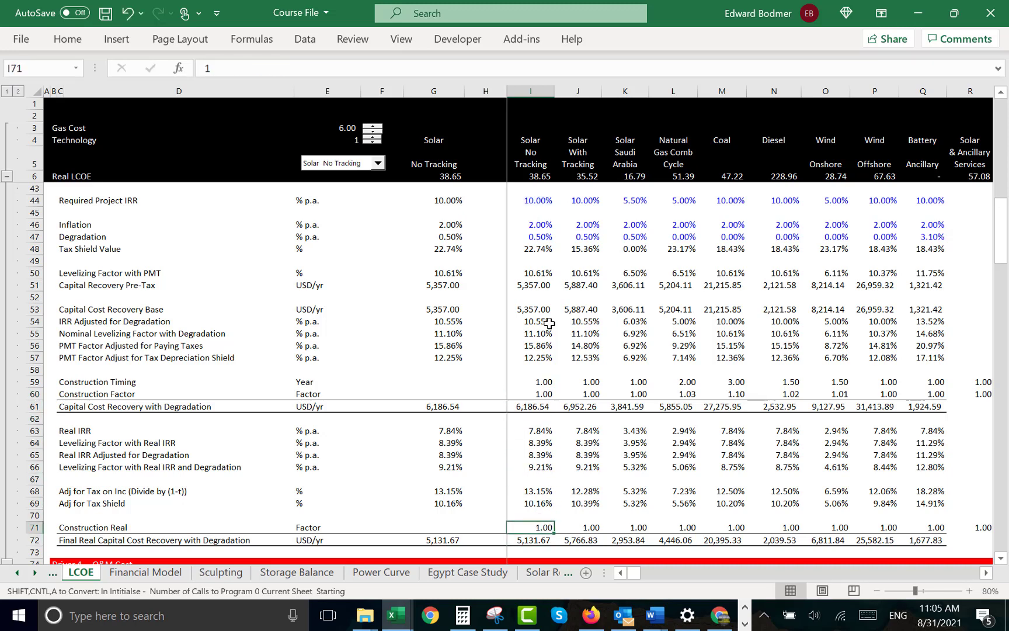
# Check how the Capital Cost Recovery with Degradation formula in I61 applies the construction factor
pyautogui.press('Up')
pyautogui.press('Up')
pyautogui.press('Up')
pyautogui.press('Up')
pyautogui.press('Up')
pyautogui.press('Up')
pyautogui.press('Up')
pyautogui.press('Up')
pyautogui.press('Up')
pyautogui.press('Up')
pyautogui.press('Up')
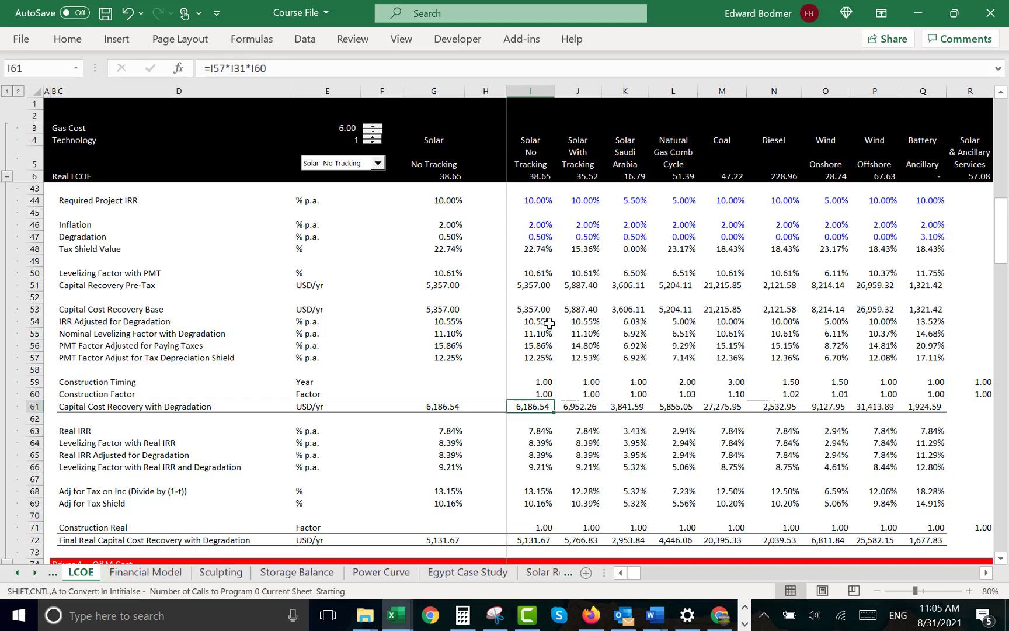
pyautogui.press('Down')
pyautogui.press('Down')
pyautogui.press('Down')
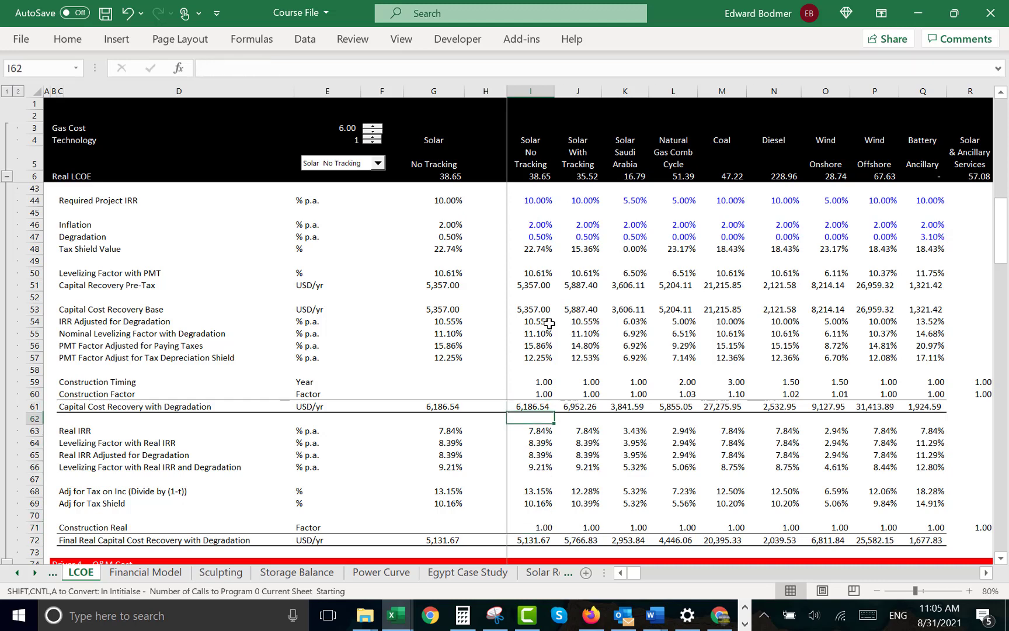
# Review the capital cost recovery rows in the Solar No Tracking column, from the tax shield down to the per-unit O&M cost
pyautogui.press('Up')
pyautogui.press('Up')
pyautogui.press('Up')
pyautogui.press('Up')
pyautogui.press('Up')
pyautogui.press('Up')
pyautogui.press('Up')
pyautogui.press('Up')
pyautogui.press('Up')
pyautogui.press('Down')
pyautogui.press('Down')
pyautogui.press('Down')
pyautogui.press('Down')
pyautogui.press('Down')
pyautogui.press('Down')
pyautogui.press('Down')
pyautogui.press('Down')
pyautogui.press('Down')
pyautogui.press('Down')
pyautogui.press('Down')
pyautogui.press('Down')
pyautogui.press('Down')
pyautogui.press('Down')
pyautogui.press('Down')
pyautogui.press('Down')
pyautogui.press('Down')
pyautogui.press('Down')
pyautogui.press('Down')
pyautogui.press('Down')
pyautogui.press('Down')
pyautogui.press('Down')
pyautogui.press('Down')
pyautogui.press('Down')
pyautogui.press('Down')
pyautogui.press('Down')
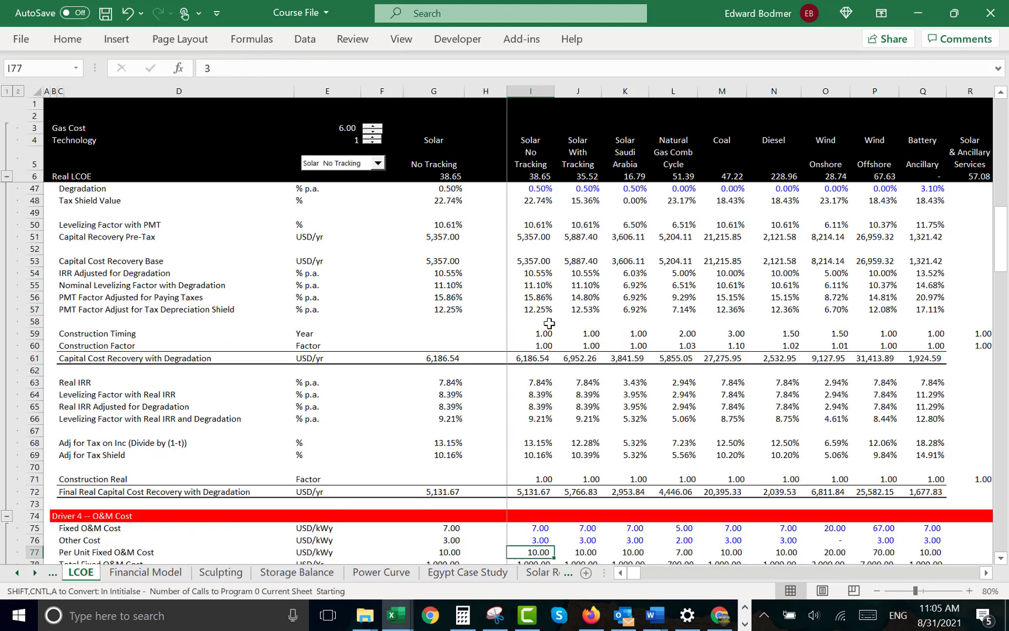
# Go back to the Solar No Tracking Construction Factor in I60 and examine the cells its FV formula references
pyautogui.press('Up')
pyautogui.press('Up')
pyautogui.press('Up')
pyautogui.press('Up')
pyautogui.press('Up')
pyautogui.press('Up')
pyautogui.press('Up')
pyautogui.press('Up')
pyautogui.press('Up')
pyautogui.press('Up')
pyautogui.press('Up')
pyautogui.press('Up')
pyautogui.press('Up')
pyautogui.press('Up')
pyautogui.press('Up')
pyautogui.press('Up')
pyautogui.press('Up')
pyautogui.press('Up')
pyautogui.press('Up')
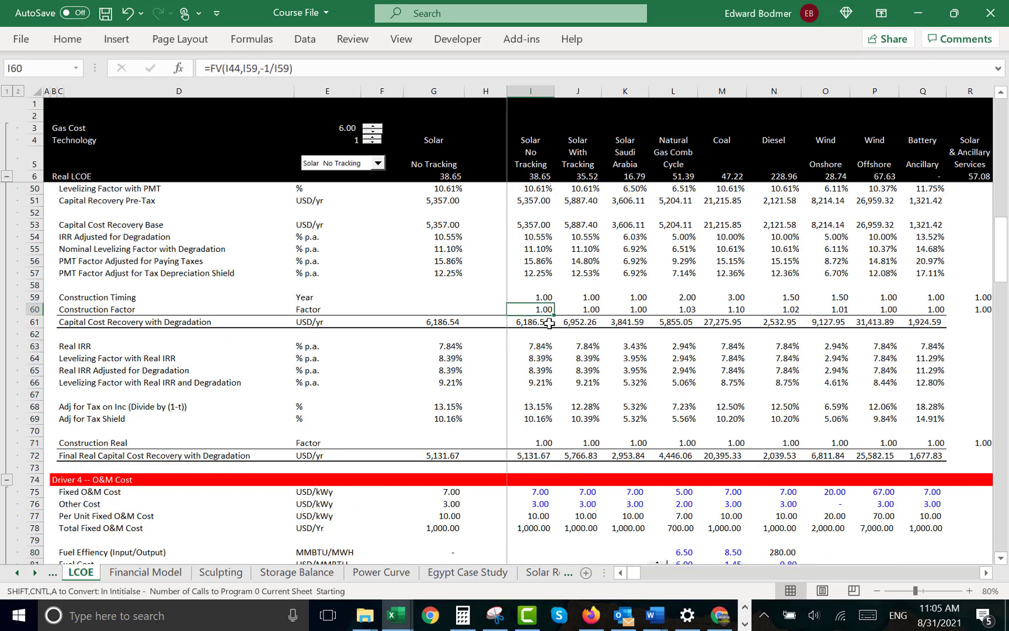
pyautogui.press('F2')
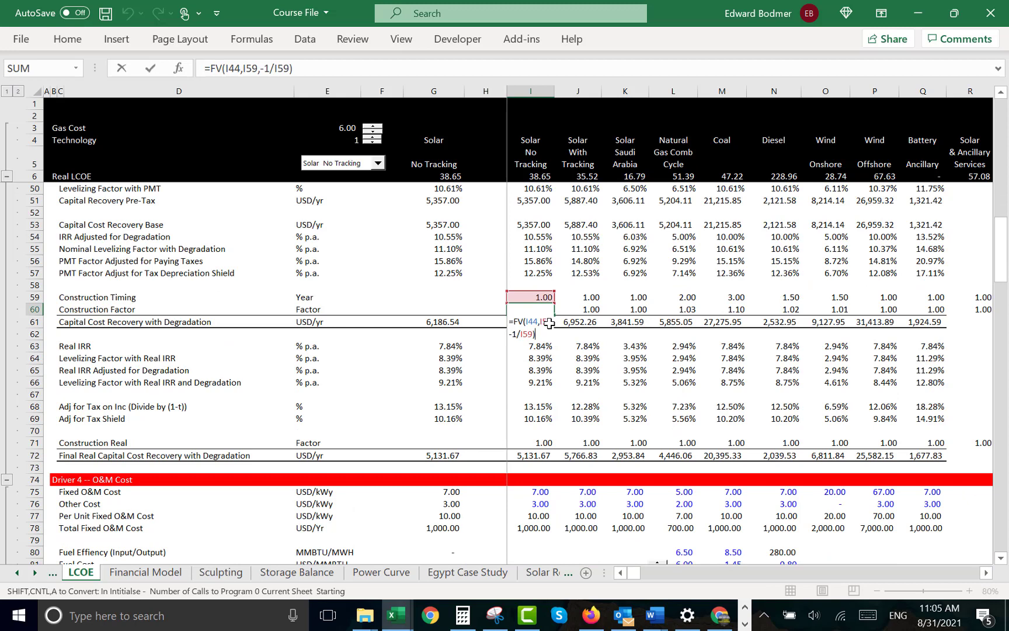
pyautogui.press('Escape')
# Look through the O&M, fuel, other variable and CO2 cost rows of the LCOE sheet
pyautogui.press('Down')
pyautogui.press('Down')
pyautogui.press('Down')
pyautogui.press('Down')
pyautogui.press('Down')
pyautogui.press('Down')
pyautogui.press('Down')
pyautogui.press('Down')
pyautogui.press('Down')
pyautogui.press('Down')
pyautogui.press('Down')
pyautogui.press('Down')
pyautogui.press('Down')
pyautogui.press('Down')
pyautogui.press('Down')
pyautogui.press('Down')
pyautogui.press('Down')
pyautogui.press('Down')
pyautogui.press('Down')
pyautogui.press('Down')
pyautogui.press('Down')
pyautogui.press('Down')
pyautogui.press('Down')
pyautogui.press('Down')
pyautogui.press('Down')
pyautogui.press('Down')
pyautogui.press('Down')
pyautogui.press('Down')
pyautogui.press('Down')
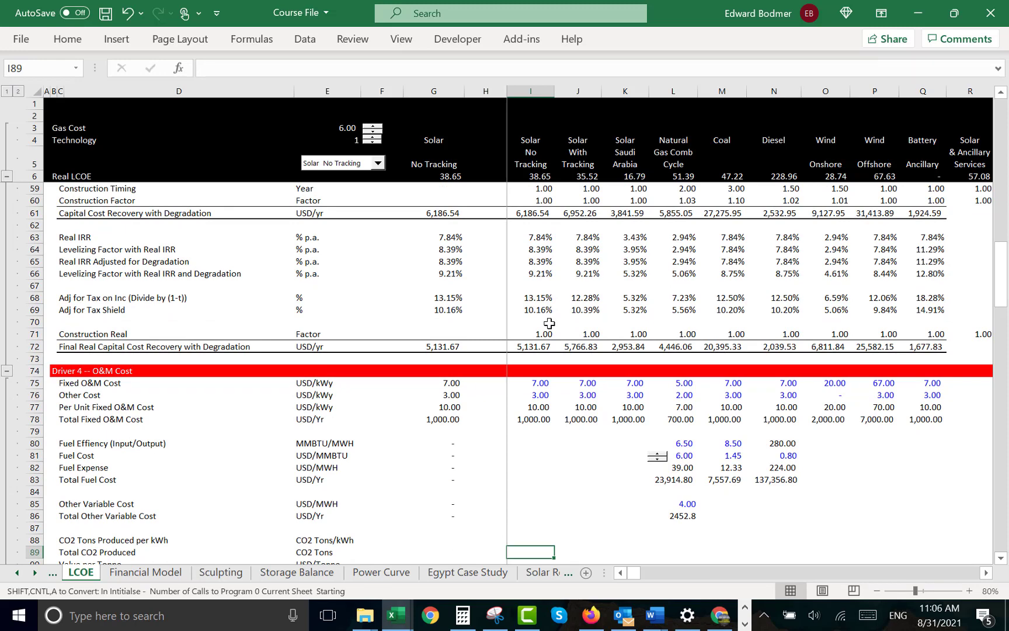
# Switch to the Financial Model sheet and view its pre-tax operating cash flow section
pyautogui.hotkey('ctrl', 'pagedown')
pyautogui.press('Left')
pyautogui.press('Left')
pyautogui.press('Left')
pyautogui.press('Left')
pyautogui.press('Left')
pyautogui.press('Down')
pyautogui.press('Down')
pyautogui.press('Down')
pyautogui.press('Down')
pyautogui.press('Down')
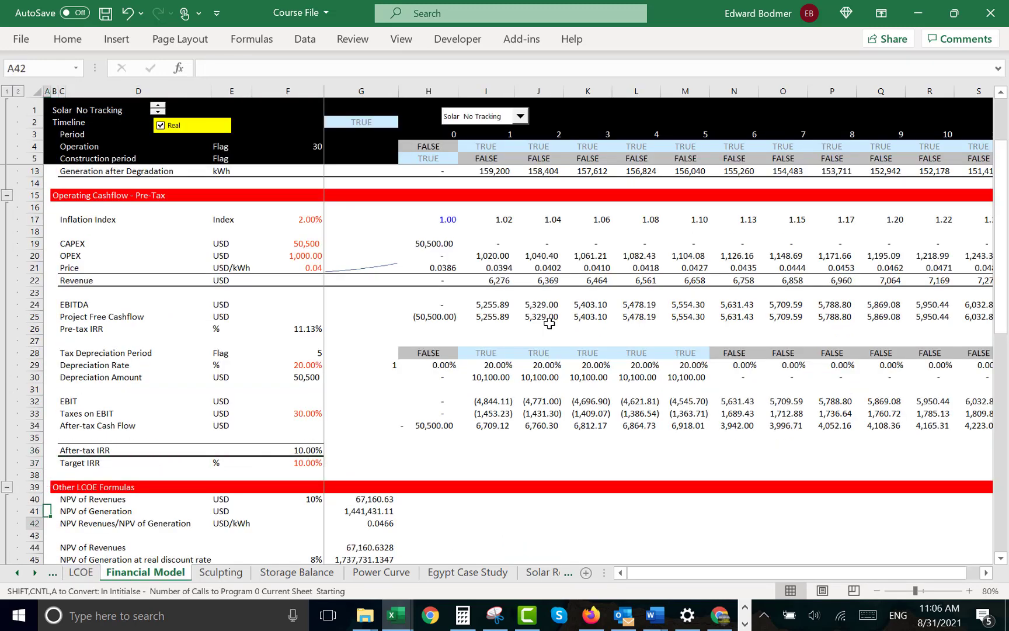
# Look through the Financial Model sheet down to the Financing section's sources of funds and repayment rows
pyautogui.press('Down')
pyautogui.press('Down')
pyautogui.press('Down')
pyautogui.press('Down')
pyautogui.press('Down')
pyautogui.press('Down')
pyautogui.press('Down')
pyautogui.press('Down')
pyautogui.press('Down')
pyautogui.press('Down')
pyautogui.press('Down')
pyautogui.press('Down')
pyautogui.press('Down')
pyautogui.press('Down')
pyautogui.press('Down')
pyautogui.press('Down')
pyautogui.press('Down')
pyautogui.press('Down')
pyautogui.press('Down')
pyautogui.press('Down')
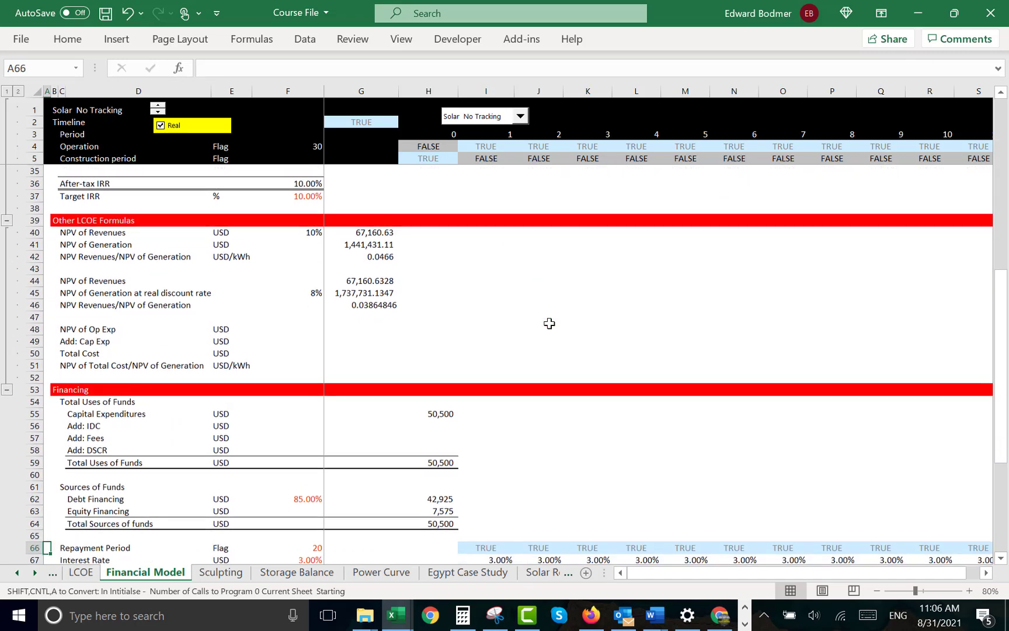
# Review the Other LCOE Formulas section together with the Financing section's uses and sources of funds
pyautogui.press('Up')
pyautogui.press('Up')
pyautogui.press('Up')
pyautogui.press('Up')
pyautogui.press('Up')
pyautogui.press('Up')
pyautogui.press('Up')
pyautogui.press('Up')
pyautogui.press('Up')
pyautogui.press('Up')
pyautogui.press('Down')
pyautogui.press('Down')
pyautogui.press('Down')
pyautogui.press('Down')
pyautogui.press('Down')
pyautogui.press('Down')
pyautogui.press('Down')
pyautogui.press('Down')
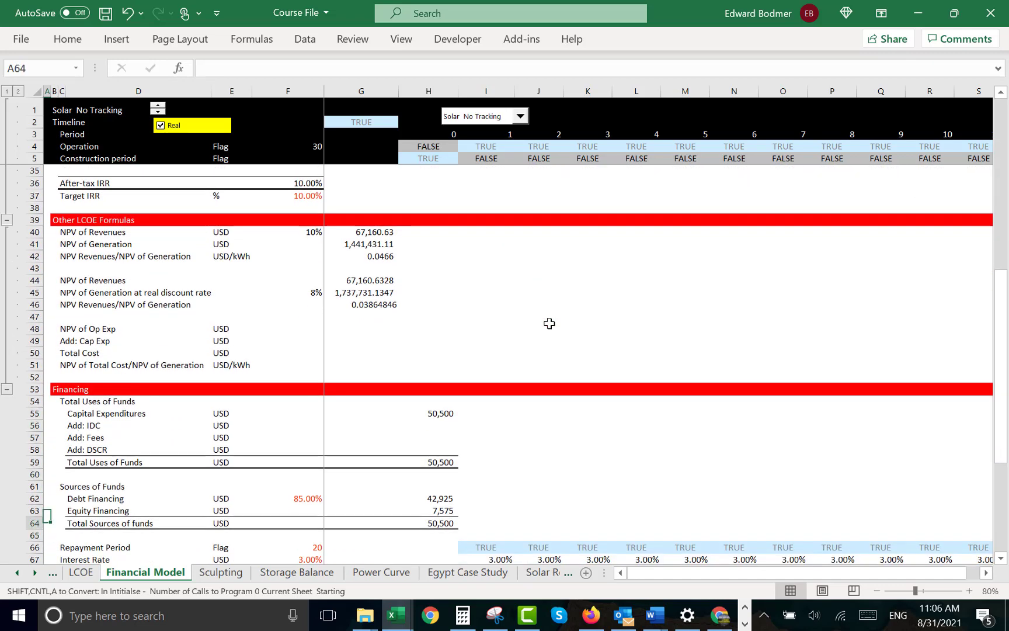
# Look back from the Financing section through the after-tax cash flow and depreciation rows up to the CAPEX and revenue rows
pyautogui.press('Down')
pyautogui.press('Down')
pyautogui.press('Down')
pyautogui.press('Down')
pyautogui.press('Down')
pyautogui.press('Down')
pyautogui.press('Down')
pyautogui.press('Up')
pyautogui.press('Up')
pyautogui.press('Up')
pyautogui.press('Up')
pyautogui.press('Up')
pyautogui.press('Up')
pyautogui.press('Up')
pyautogui.press('Up')
pyautogui.press('Up')
pyautogui.press('Up')
pyautogui.press('Up')
pyautogui.press('Up')
pyautogui.press('Up')
pyautogui.press('Up')
pyautogui.press('Up')
pyautogui.press('Up')
pyautogui.press('Up')
pyautogui.press('Up')
pyautogui.press('Down')
pyautogui.press('Right')
pyautogui.press('Right')
pyautogui.press('Right')
pyautogui.press('Right')
pyautogui.press('Right')
pyautogui.press('Right')
pyautogui.press('Down')
pyautogui.press('Right')
pyautogui.press('Up')
pyautogui.press('Up')
pyautogui.press('Up')
pyautogui.press('Up')
pyautogui.press('Up')
pyautogui.press('Up')
pyautogui.press('Up')
pyautogui.press('Up')
pyautogui.press('Up')
pyautogui.press('Up')
pyautogui.press('Up')
pyautogui.press('Up')
pyautogui.press('Up')
pyautogui.press('Up')
pyautogui.press('Up')
pyautogui.press('Up')
pyautogui.press('Up')
pyautogui.press('Up')
pyautogui.press('Up')
pyautogui.press('Up')
pyautogui.press('Up')
pyautogui.press('Up')
pyautogui.press('Up')
pyautogui.press('Up')
pyautogui.press('Up')
pyautogui.press('Up')
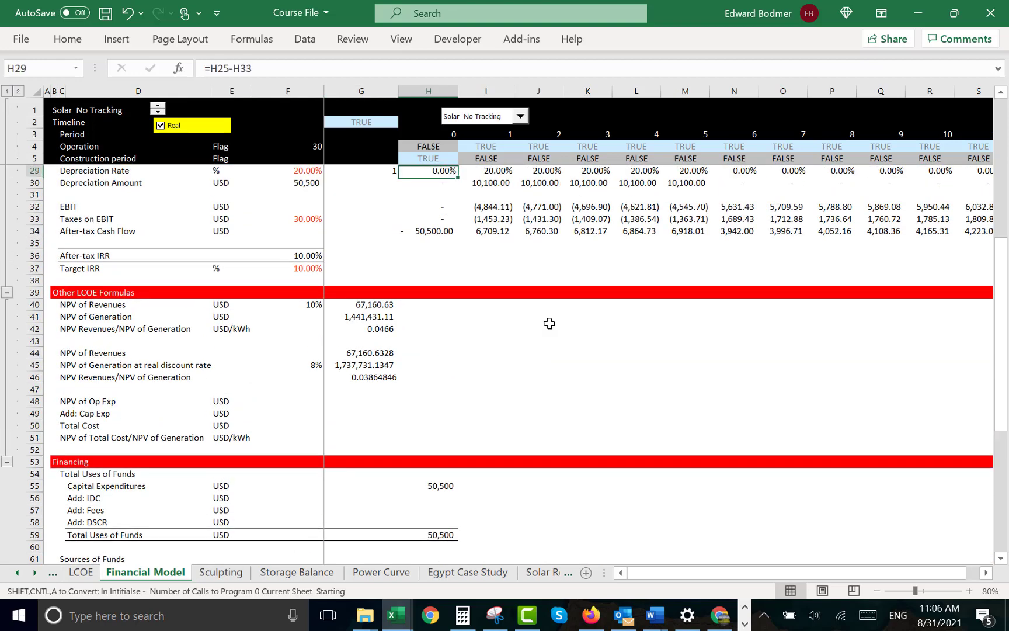
# Look through the tax depreciation, IRR and Other LCOE Formulas rows down to the Financing section's repayment period
pyautogui.press('Down')
pyautogui.press('Down')
pyautogui.press('Down')
pyautogui.press('Down')
pyautogui.press('Down')
pyautogui.press('Down')
pyautogui.press('Down')
pyautogui.press('Down')
pyautogui.press('Down')
pyautogui.press('Down')
pyautogui.press('Down')
pyautogui.press('Down')
pyautogui.press('Down')
pyautogui.press('Down')
pyautogui.press('Down')
pyautogui.press('Down')
pyautogui.press('Down')
pyautogui.press('Down')
pyautogui.press('Down')
pyautogui.press('Down')
pyautogui.press('Down')
pyautogui.press('Down')
pyautogui.press('Down')
pyautogui.press('Down')
pyautogui.press('Down')
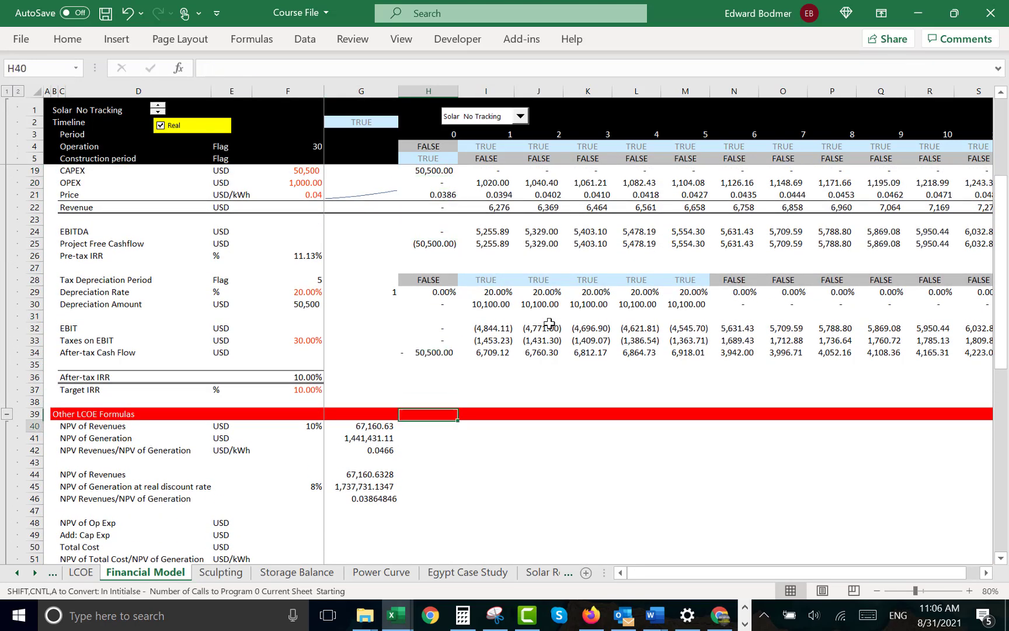
pyautogui.press('Down')
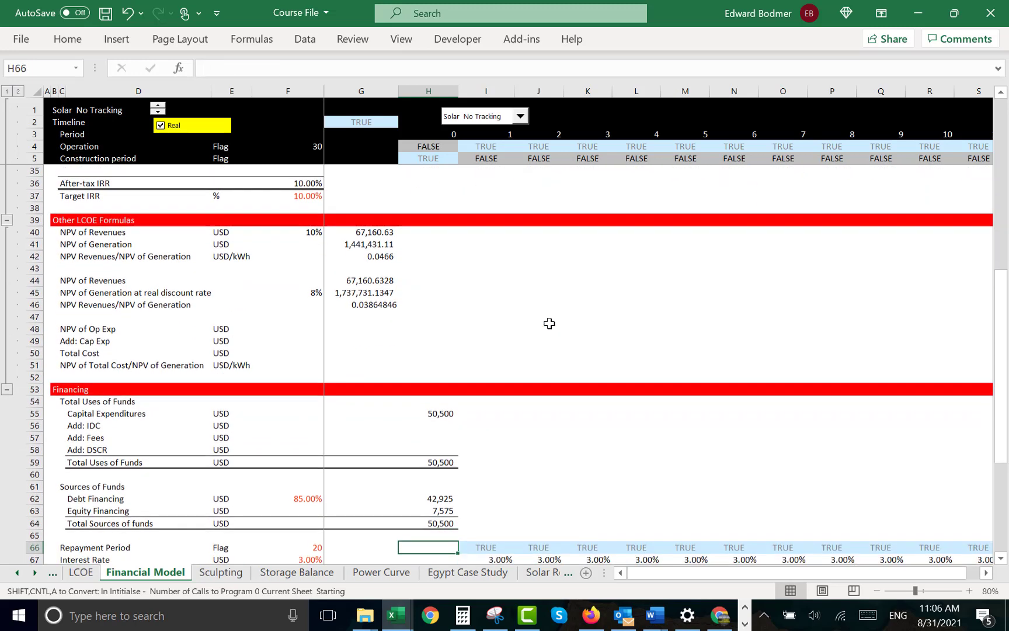
# Examine the Financing section's uses and sources of funds together with its repayment and debt balance rows
pyautogui.press('Up')
pyautogui.press('Up')
pyautogui.press('Up')
pyautogui.press('Up')
pyautogui.press('Up')
pyautogui.press('Up')
pyautogui.press('Up')
pyautogui.press('Up')
pyautogui.press('Up')
pyautogui.press('Up')
pyautogui.press('Up')
pyautogui.press('Up')
pyautogui.press('Up')
pyautogui.press('Up')
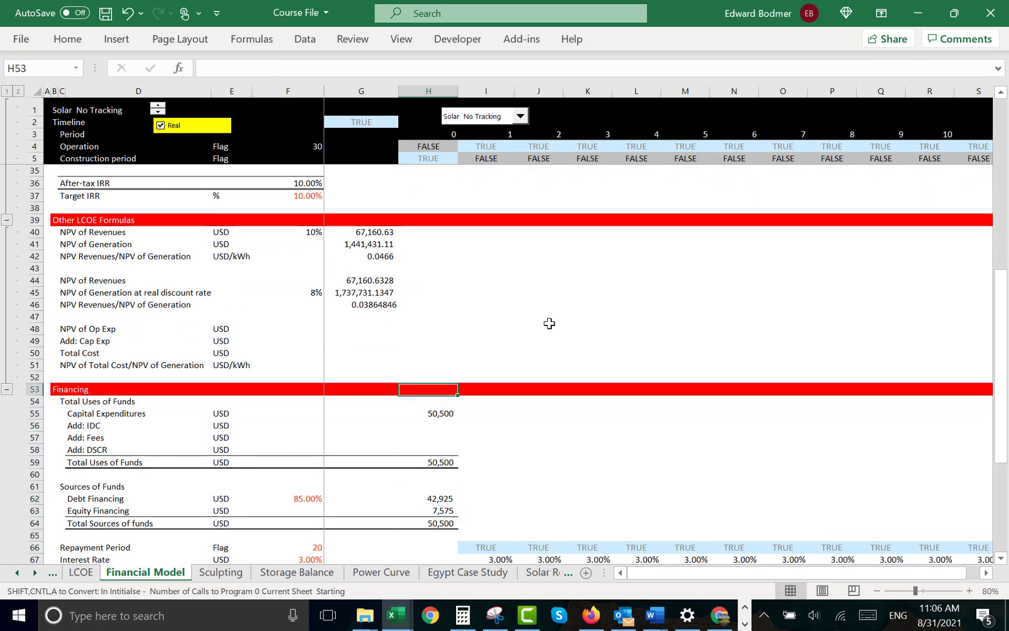
pyautogui.press('Down')
pyautogui.press('Down')
pyautogui.press('Down')
pyautogui.press('Down')
pyautogui.press('Down')
pyautogui.press('Down')
pyautogui.press('Down')
pyautogui.press('Down')
pyautogui.press('Down')
pyautogui.press('Down')
pyautogui.press('Down')
pyautogui.press('Down')
pyautogui.press('Down')
pyautogui.press('Down')
pyautogui.press('Down')
pyautogui.press('Down')
pyautogui.press('Down')
pyautogui.press('Down')
pyautogui.press('Down')
pyautogui.press('Down')
pyautogui.press('Down')
pyautogui.press('Down')
pyautogui.press('Down')
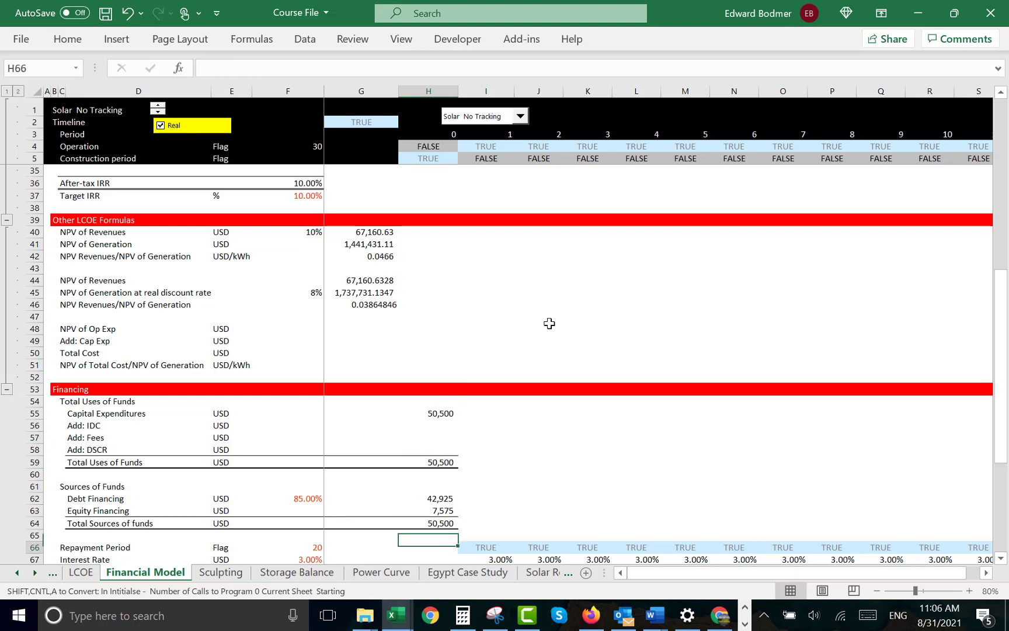
pyautogui.press('Up')
pyautogui.press('Up')
pyautogui.press('Up')
pyautogui.press('Up')
pyautogui.press('Up')
pyautogui.press('Up')
pyautogui.press('Up')
pyautogui.press('Up')
pyautogui.press('Up')
pyautogui.press('Up')
pyautogui.press('Up')
pyautogui.press('Up')
pyautogui.press('Up')
pyautogui.press('Up')
pyautogui.press('Up')
pyautogui.press('Up')
pyautogui.press('Up')
pyautogui.press('Up')
pyautogui.press('Up')
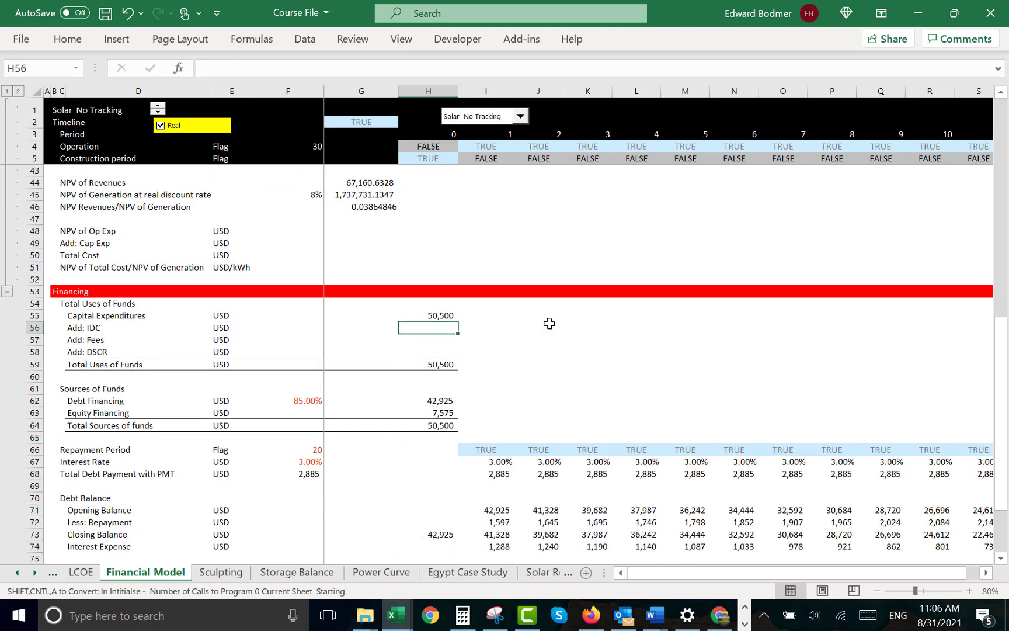
# Examine the IDC, fees and DSCR additions and the total formula under Total Uses of Funds
pyautogui.press('Left')
pyautogui.press('Left')
pyautogui.press('Left')
pyautogui.press('Left')
pyautogui.press('Right')
pyautogui.press('Right')
pyautogui.press('Right')
pyautogui.press('Right')
pyautogui.press('Down')
pyautogui.press('Down')
pyautogui.press('Down')
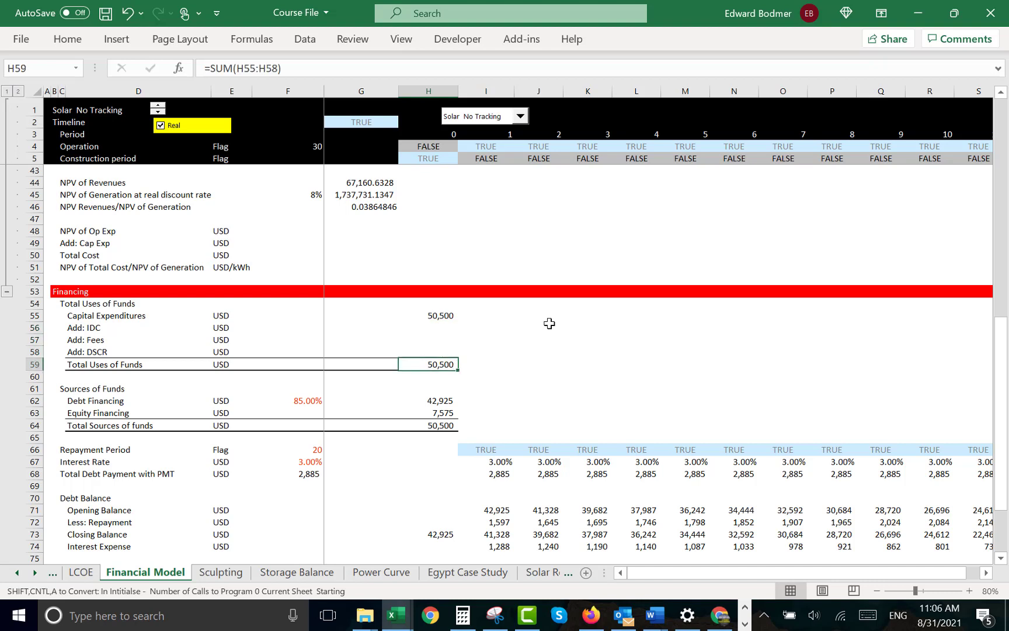
# Correct the last addition under Total Uses of Funds so its label reads "Add: DSRA"
pyautogui.press('Up')
pyautogui.press('Left')
pyautogui.press('Left')
pyautogui.press('Left')
pyautogui.press('Left')
pyautogui.press('F2')
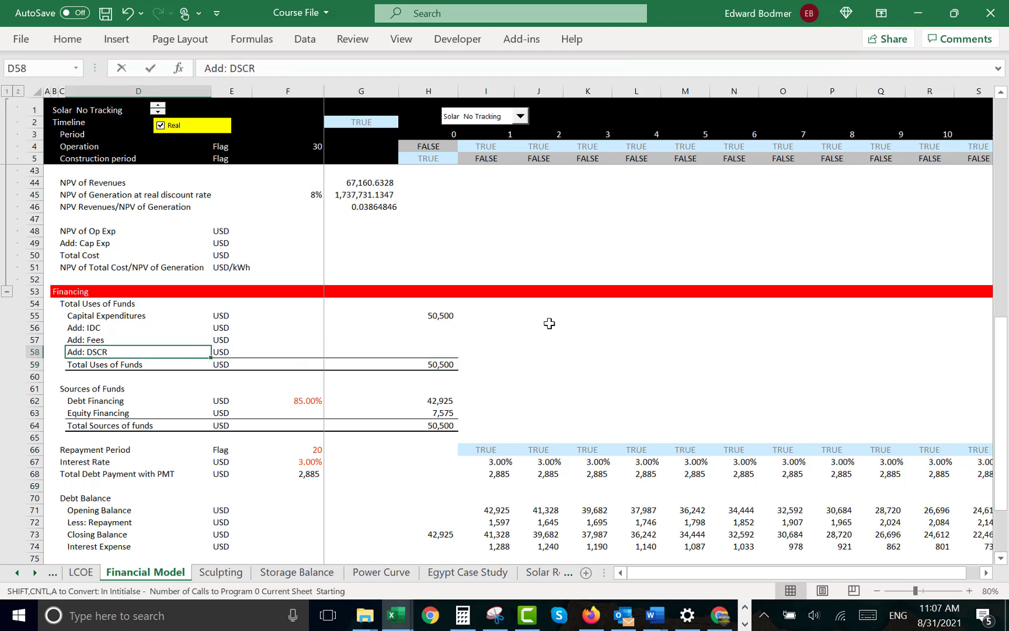
pyautogui.press('BackSpace')
pyautogui.press('BackSpace')
pyautogui.write('RA')
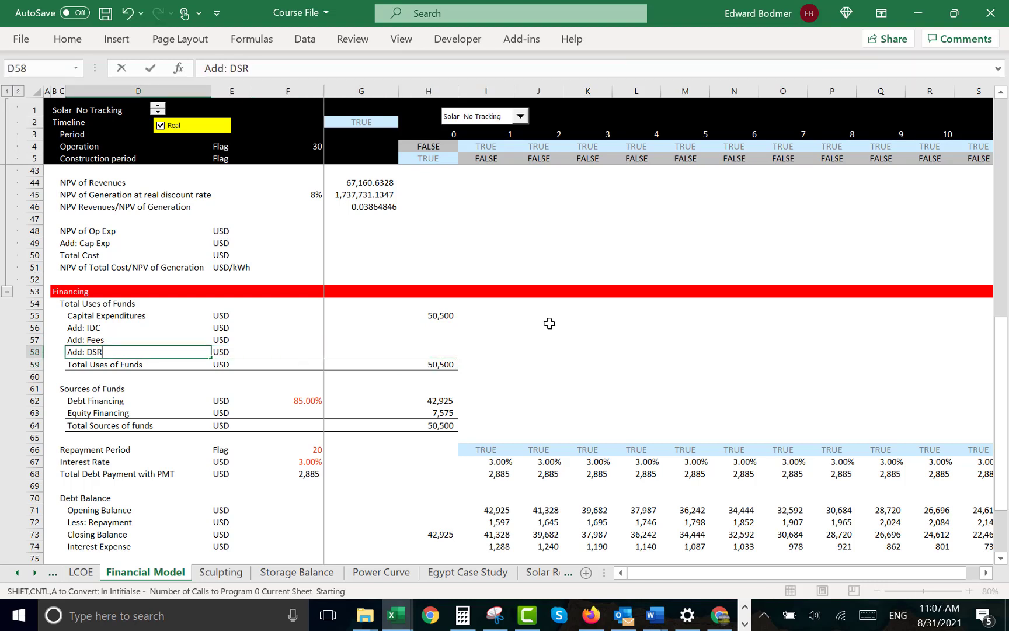
pyautogui.press('Return')
# Examine the Debt Financing row's percentage link and the formula for its debt amount under Sources of Funds
pyautogui.press('Right')
pyautogui.press('Right')
pyautogui.press('Right')
pyautogui.press('Right')
pyautogui.press('Right')
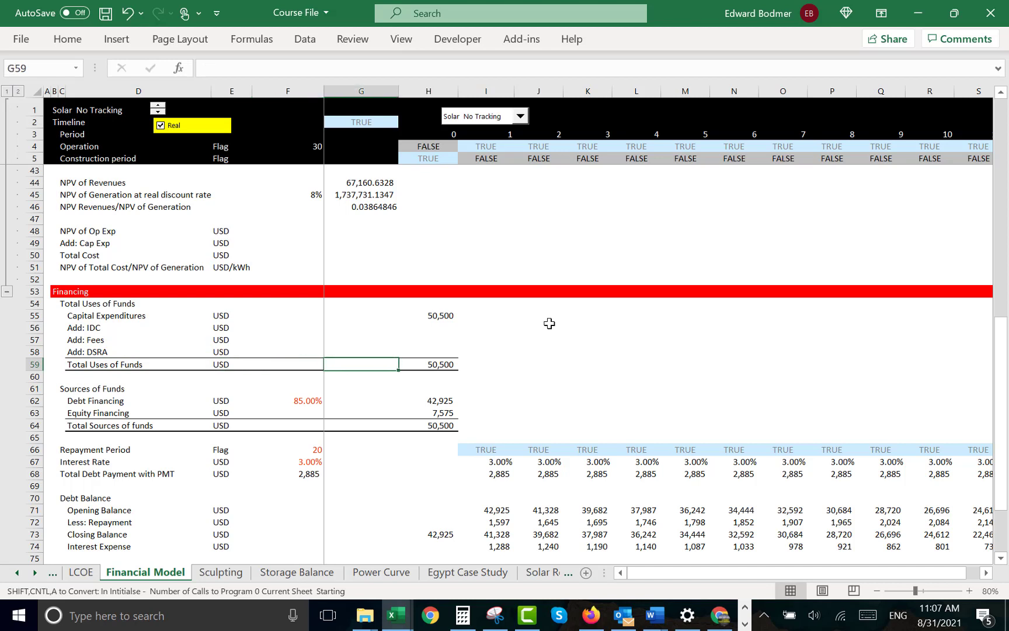
pyautogui.press('Down')
pyautogui.press('Left')
pyautogui.press('Down')
pyautogui.press('Down')
pyautogui.press('Left')
pyautogui.press('Left')
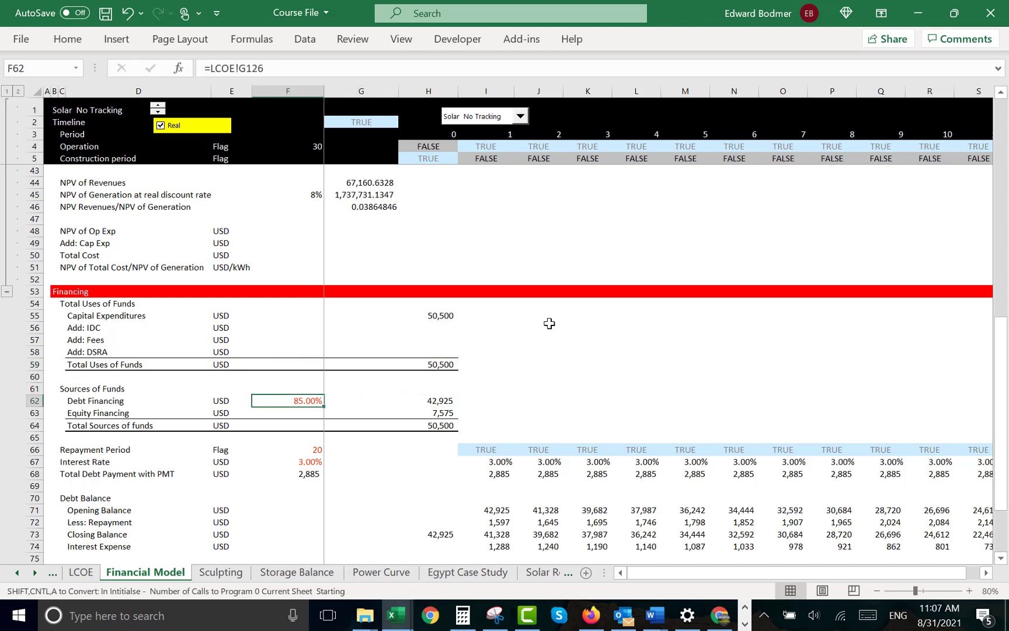
pyautogui.press('Right')
pyautogui.press('Right')
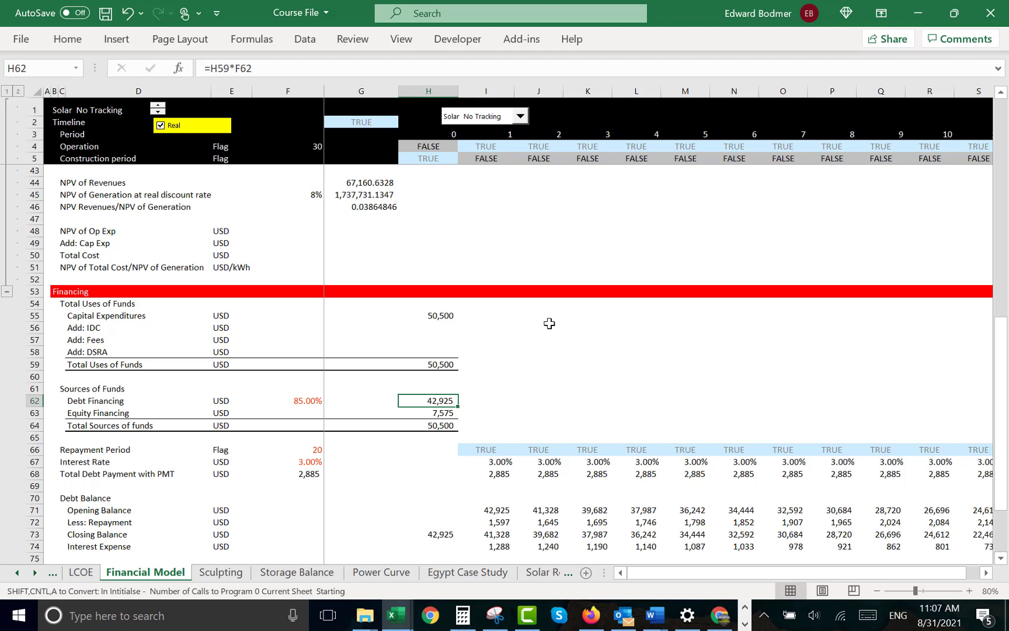
pyautogui.press('Left')
pyautogui.press('Left')
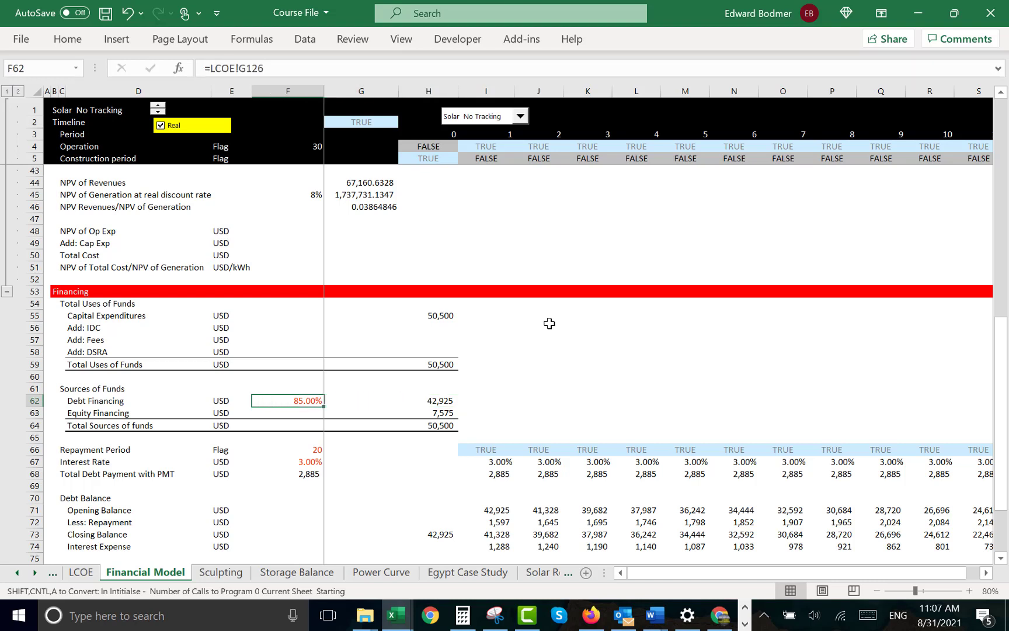
# Try to relink the Debt Financing percentage to the LCOE sheet's Financing Assumptions, passing over its debt, tenor and DSCR rows
pyautogui.press('BackSpace')
pyautogui.write('=')
pyautogui.hotkey('ctrl', 'pageup')
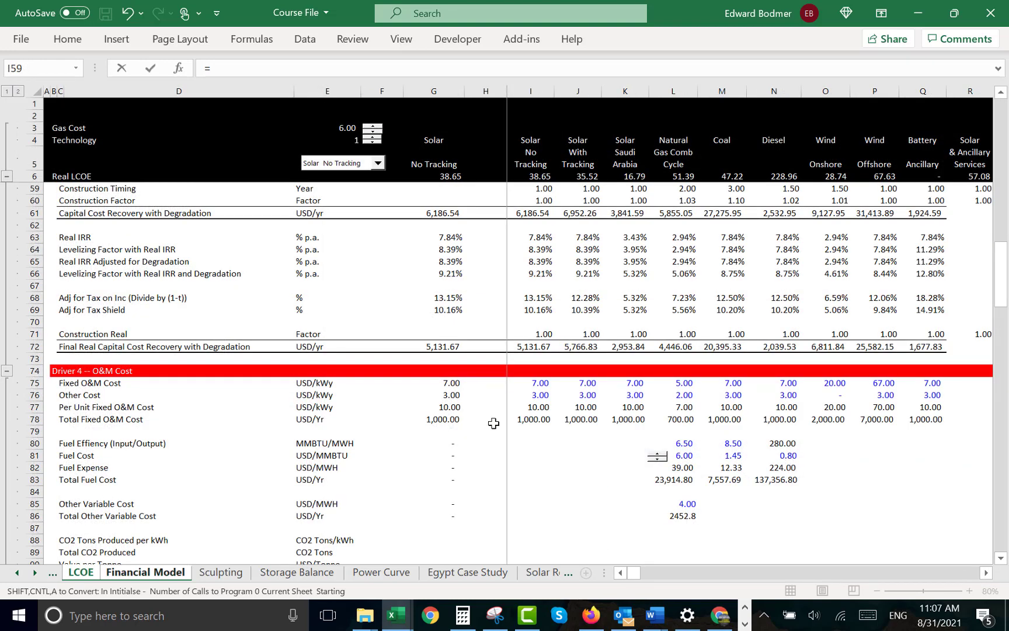
pyautogui.click(464, 421)
pyautogui.press('Down')
pyautogui.press('Down')
pyautogui.press('Down')
pyautogui.press('Down')
pyautogui.press('Down')
pyautogui.press('Down')
pyautogui.press('Down')
pyautogui.press('Down')
pyautogui.press('Down')
pyautogui.press('Down')
pyautogui.press('Down')
pyautogui.press('Down')
pyautogui.press('Down')
pyautogui.press('Down')
pyautogui.press('Down')
pyautogui.press('Down')
pyautogui.press('Down')
pyautogui.press('Down')
pyautogui.press('Down')
pyautogui.press('Down')
pyautogui.press('Down')
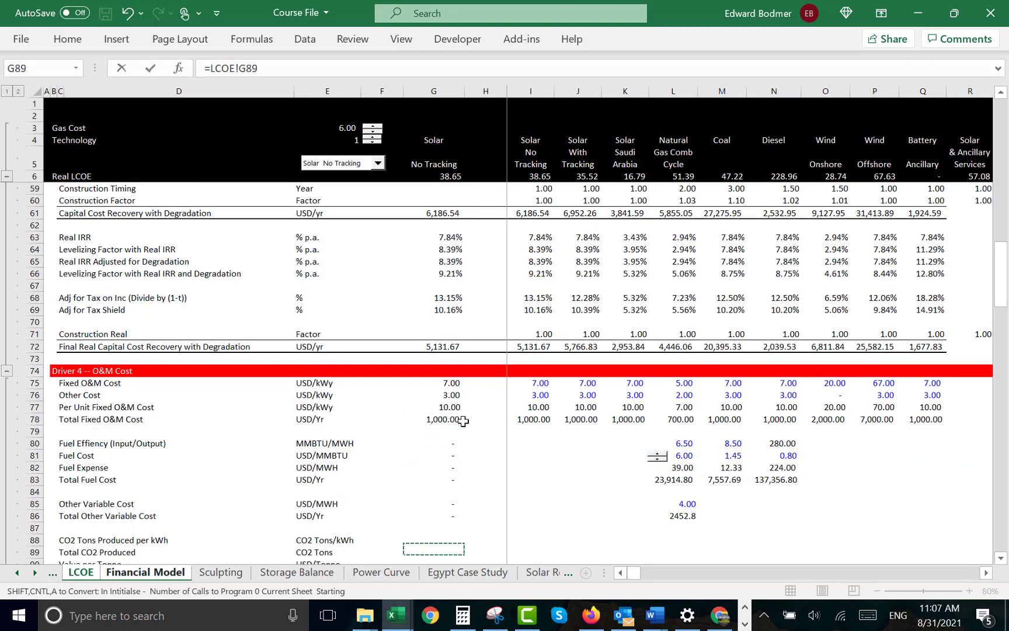
pyautogui.press('Down')
pyautogui.press('Down')
pyautogui.press('Down')
pyautogui.press('Down')
pyautogui.press('Down')
pyautogui.press('Down')
pyautogui.press('Down')
pyautogui.press('Down')
pyautogui.press('Down')
pyautogui.press('Down')
pyautogui.press('Down')
pyautogui.press('Down')
pyautogui.press('Down')
pyautogui.press('Down')
pyautogui.press('Down')
pyautogui.press('Down')
pyautogui.press('Down')
pyautogui.press('Down')
pyautogui.press('Down')
pyautogui.press('Down')
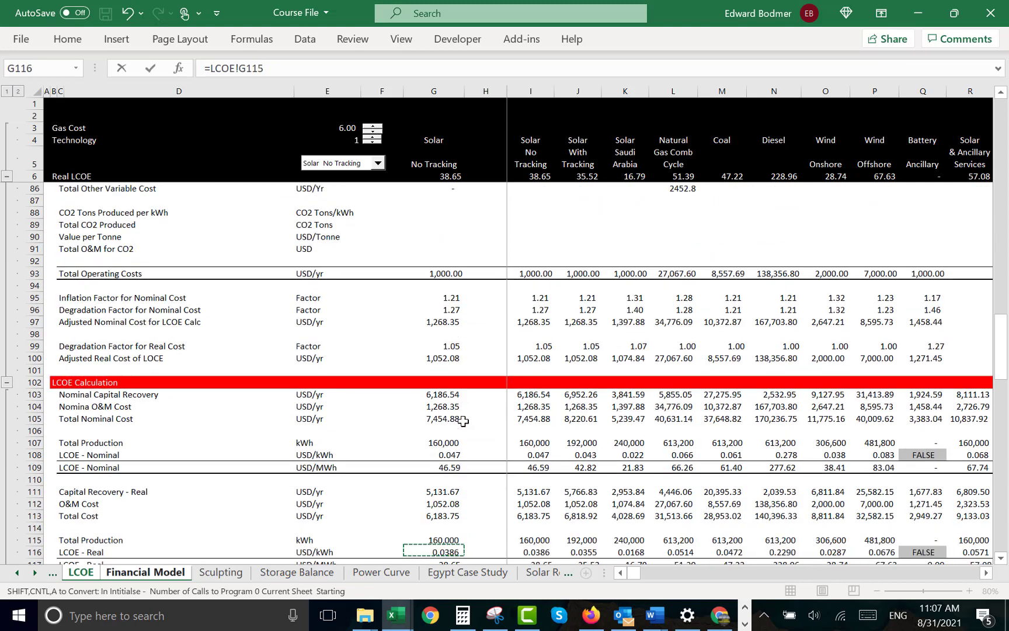
pyautogui.press('Down')
pyautogui.press('Down')
pyautogui.press('Down')
pyautogui.press('Down')
pyautogui.press('Down')
pyautogui.press('Down')
pyautogui.press('Down')
pyautogui.press('Down')
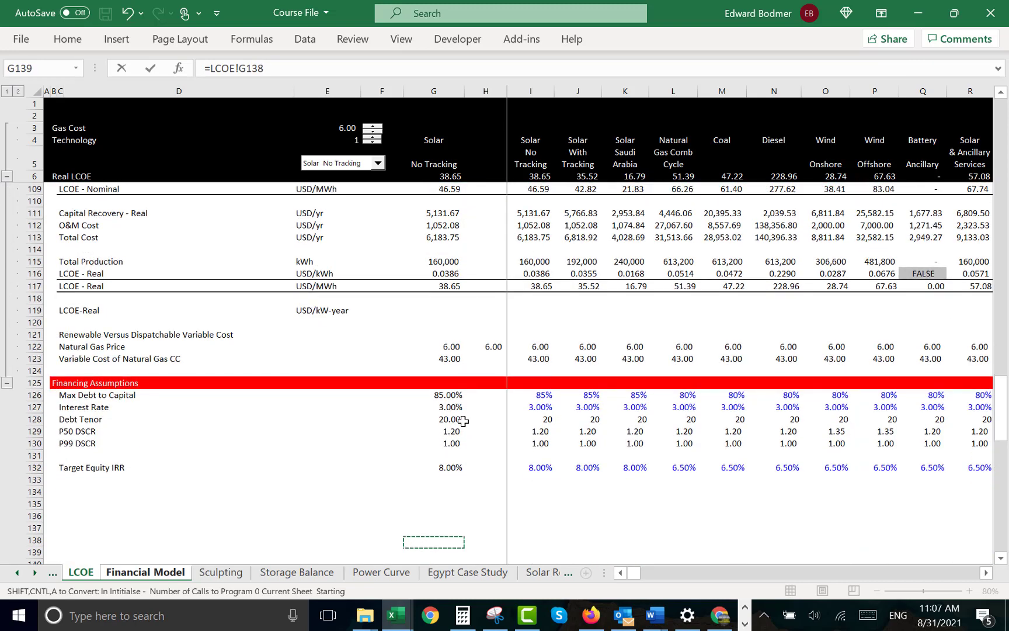
pyautogui.press('Up')
pyautogui.press('Up')
pyautogui.press('Up')
pyautogui.press('Up')
pyautogui.press('Up')
pyautogui.press('Up')
pyautogui.press('Up')
pyautogui.press('Up')
pyautogui.press('Up')
pyautogui.press('Up')
pyautogui.press('Up')
pyautogui.press('Up')
pyautogui.press('Up')
pyautogui.press('Down')
pyautogui.press('Down')
pyautogui.press('Down')
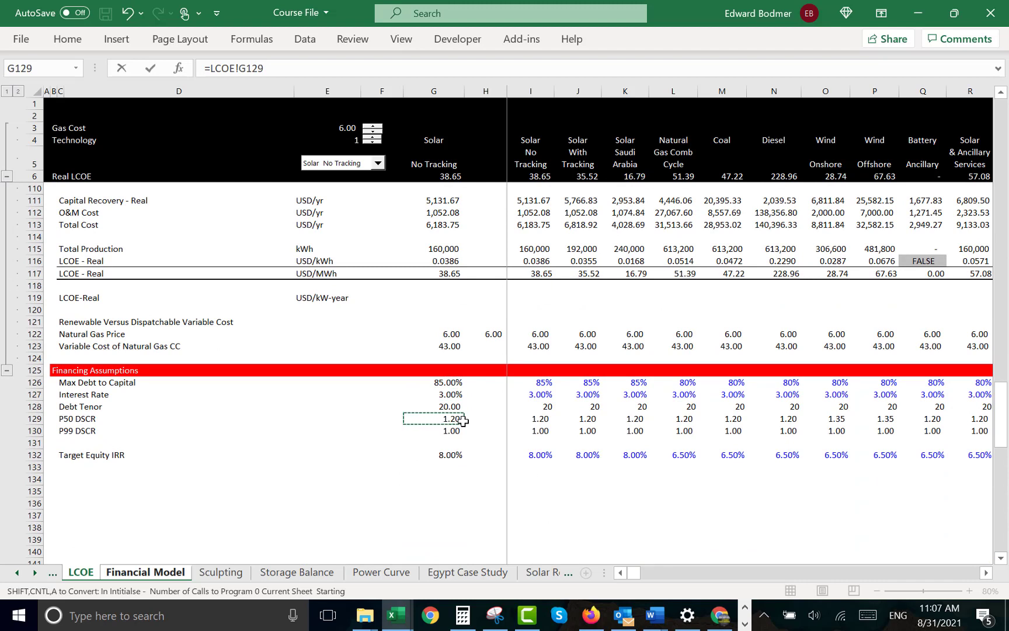
pyautogui.press('Escape')
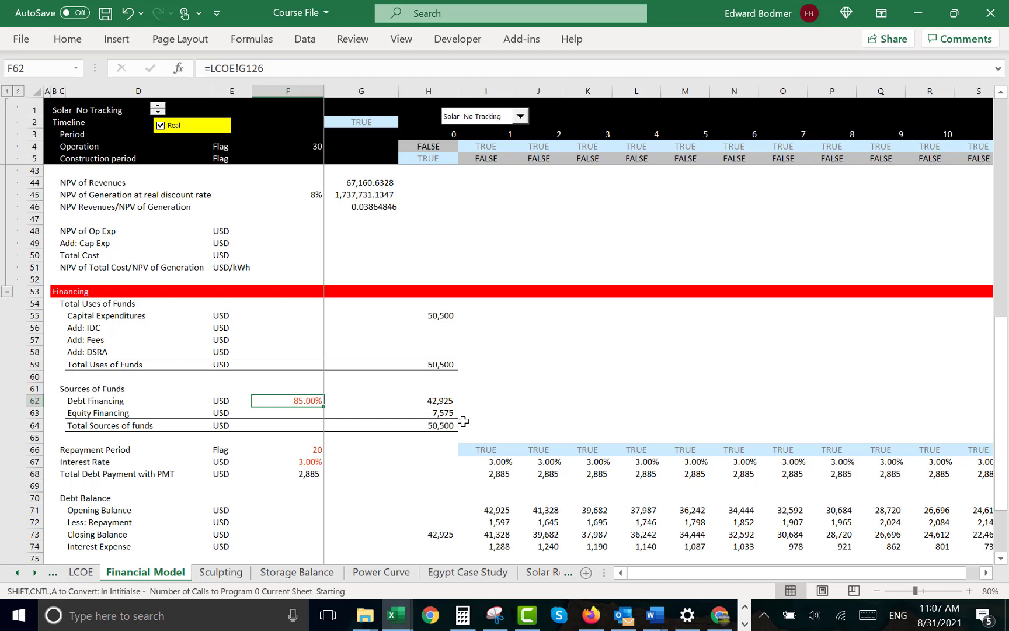
# Examine the Repayment Period input and follow its flags across the timeline beyond the end of operation
pyautogui.press('Down')
pyautogui.press('Down')
pyautogui.press('Down')
pyautogui.press('Down')
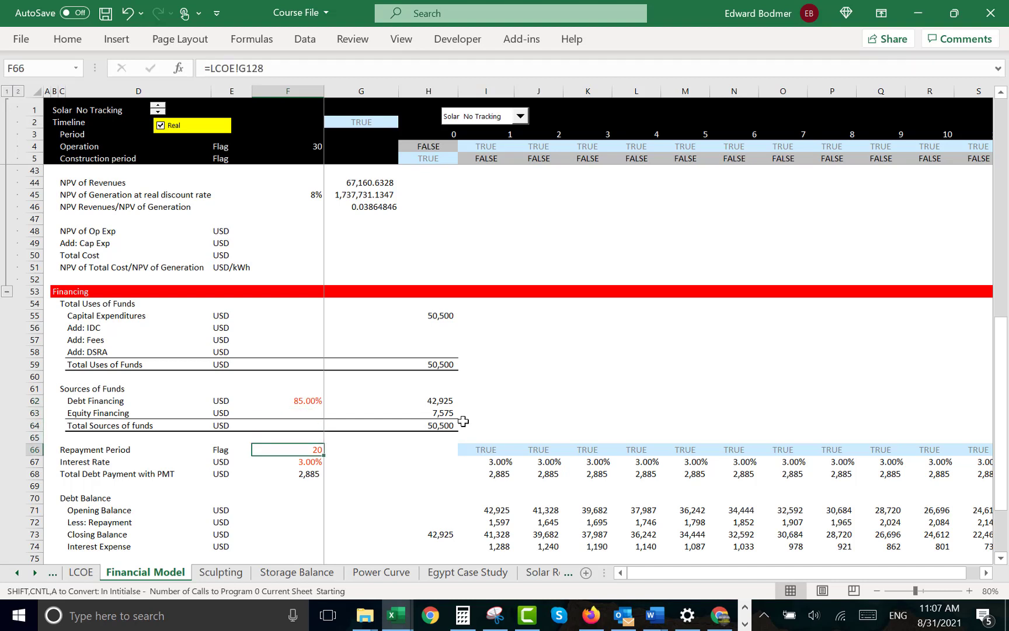
pyautogui.press('Right')
pyautogui.press('Right')
pyautogui.press('Right')
pyautogui.press('Right')
pyautogui.press('Right')
pyautogui.press('Right')
pyautogui.press('Right')
pyautogui.press('Right')
pyautogui.press('Right')
pyautogui.press('Right')
pyautogui.press('Right')
pyautogui.press('Right')
pyautogui.press('Right')
pyautogui.press('Right')
pyautogui.press('Right')
pyautogui.press('Right')
pyautogui.press('Right')
pyautogui.press('Right')
pyautogui.press('Right')
pyautogui.press('Right')
pyautogui.press('Right')
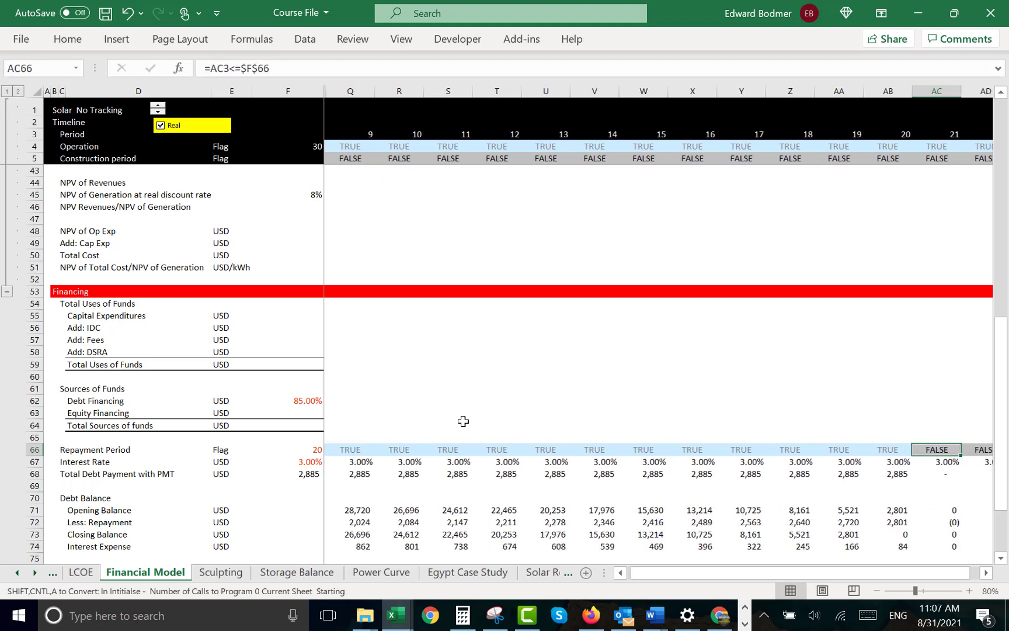
pyautogui.press('Right')
pyautogui.press('Right')
pyautogui.press('Right')
pyautogui.press('Right')
pyautogui.press('Right')
pyautogui.press('Right')
pyautogui.press('Right')
pyautogui.press('Right')
pyautogui.press('Right')
pyautogui.press('Right')
pyautogui.press('Right')
pyautogui.press('Right')
pyautogui.press('Right')
pyautogui.press('Right')
pyautogui.press('Right')
pyautogui.press('Right')
pyautogui.press('Right')
pyautogui.press('Right')
pyautogui.press('Right')
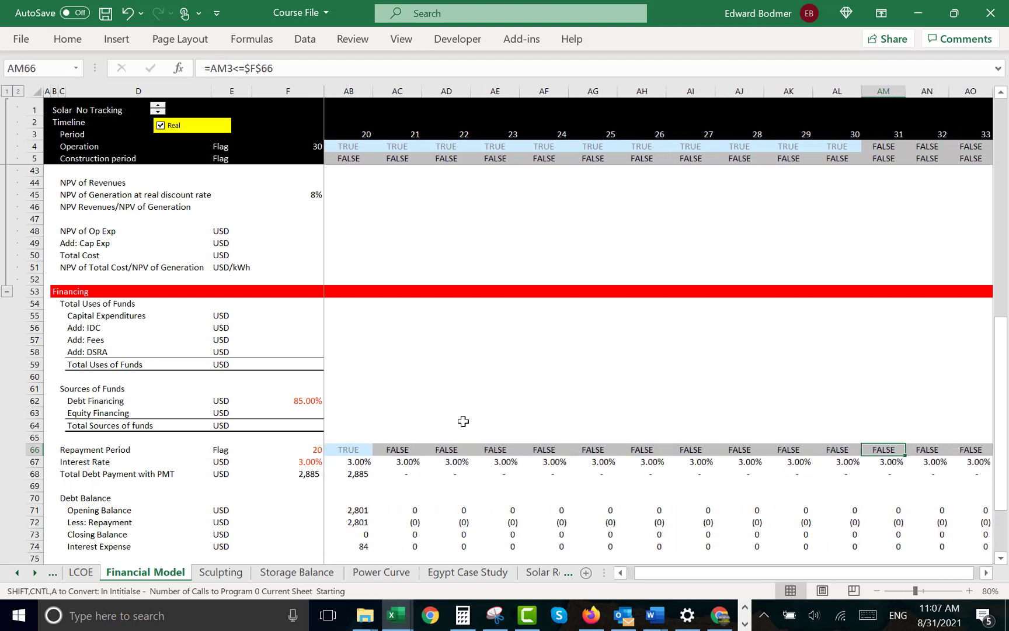
# Inspect the first operating period's repayment flag formula, then go to the Total Debt Payment with PMT row
pyautogui.hotkey('ctrl', 'Left')
pyautogui.press('Left')
pyautogui.press('Left')
pyautogui.press('Left')
pyautogui.press('Left')
pyautogui.press('Right')
pyautogui.press('Right')
pyautogui.press('Right')
pyautogui.press('Right')
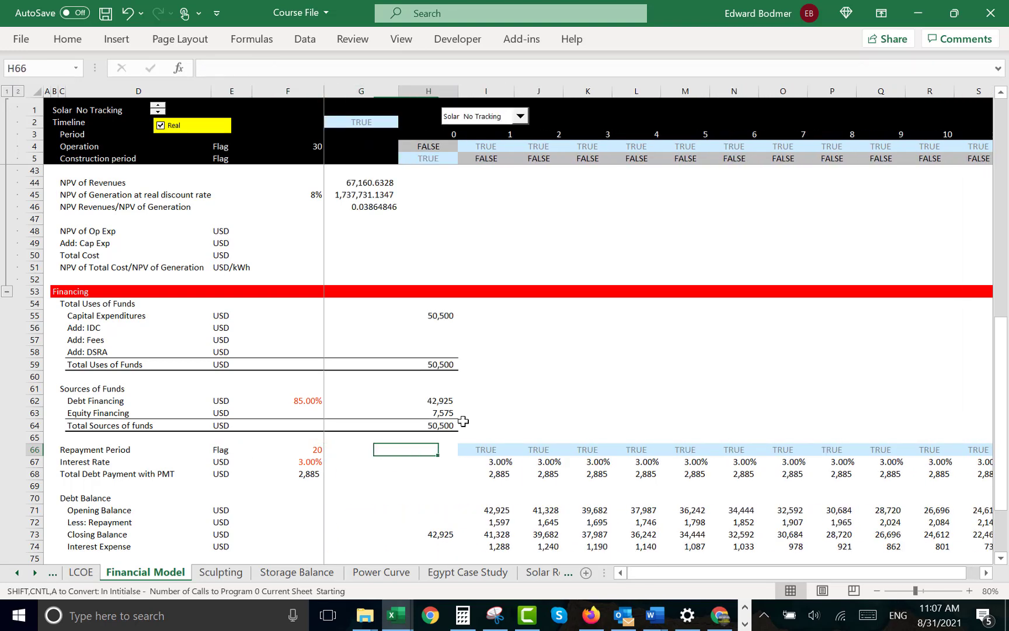
pyautogui.press('F2')
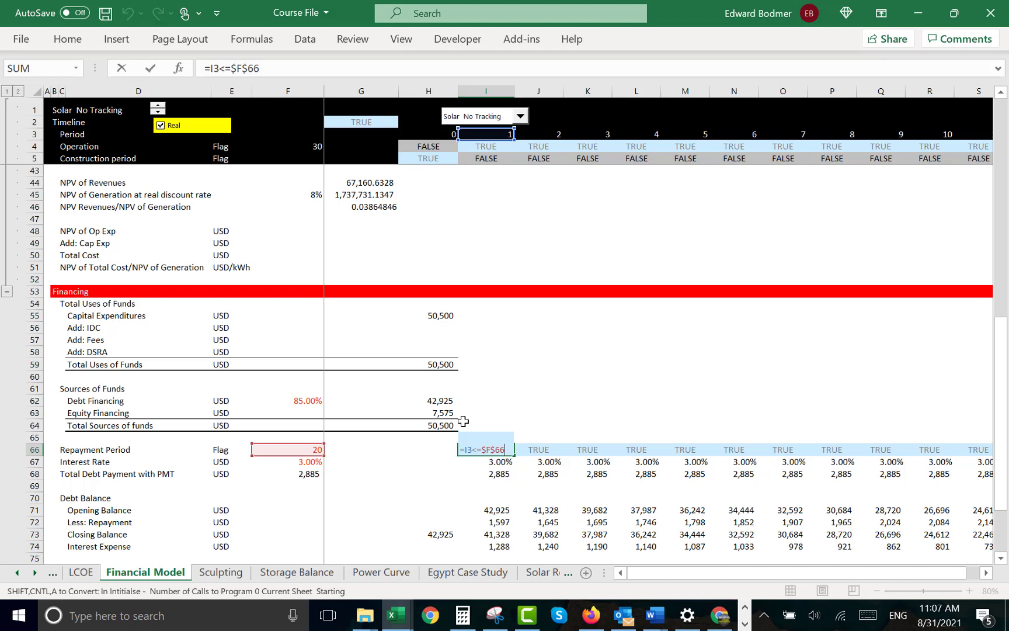
pyautogui.hotkey('ctrl', 'Return')
pyautogui.press('Down')
pyautogui.press('Down')
pyautogui.press('Left')
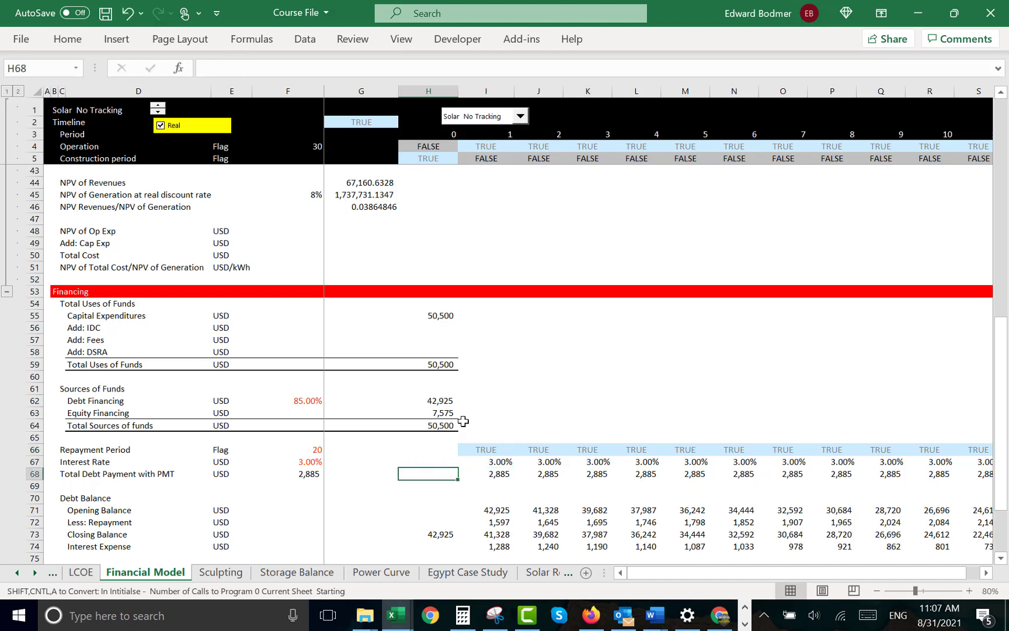
# Insert three blank rows directly above the Total Debt Payment with PMT row in the Financing section
pyautogui.press('Right')
pyautogui.press('Left')
pyautogui.press('Left')
pyautogui.press('Left')
pyautogui.press('Left')
pyautogui.press('Left')
pyautogui.press('Left')
pyautogui.press('Left')
pyautogui.press('Left')
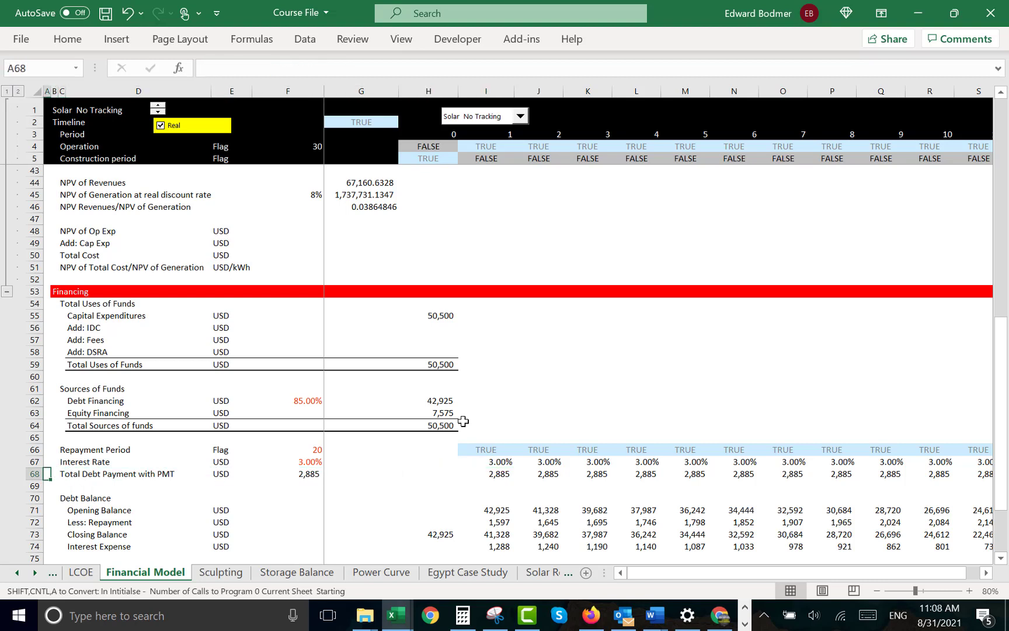
pyautogui.hotkey('shift', 'space')
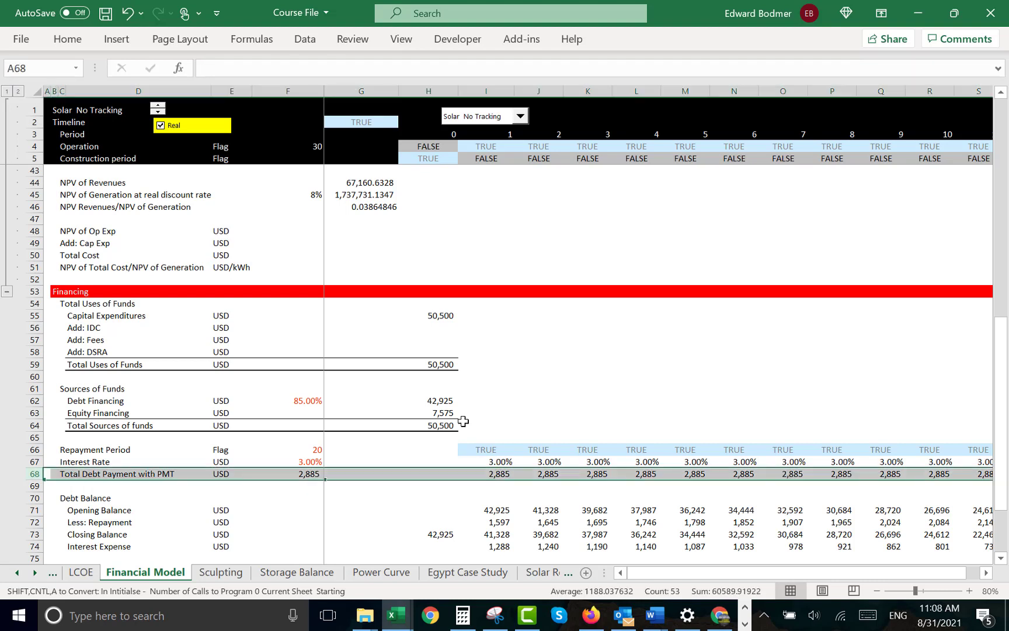
pyautogui.hotkey('ctrl', 'shift', '+')
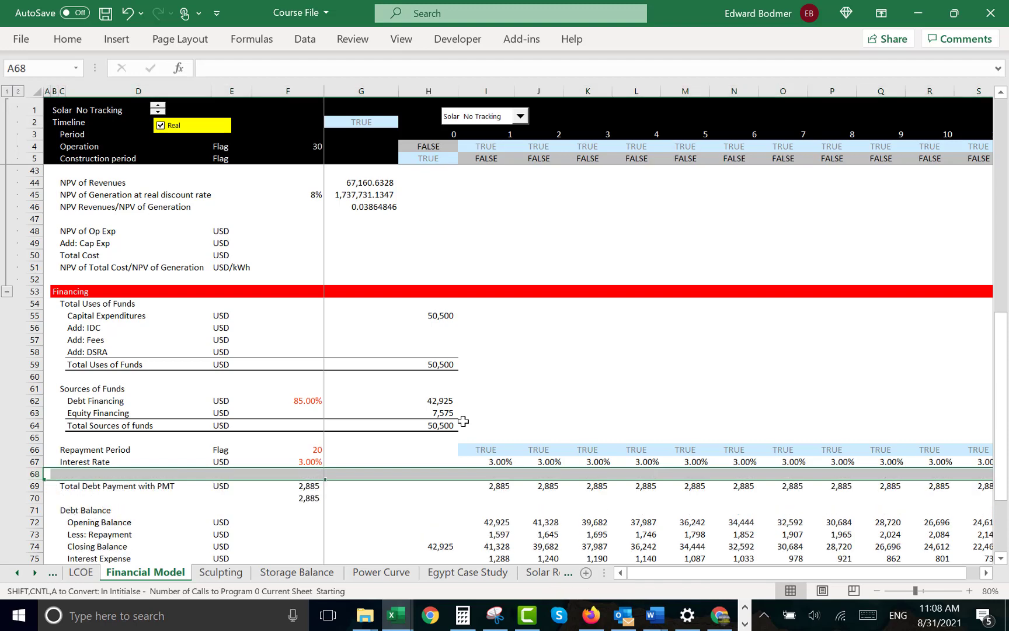
pyautogui.hotkey('ctrl', 'shift', '+')
pyautogui.hotkey('ctrl', 'shift', '+')
# Insert four more blank rows at row 69, between Interest Rate and Total Debt Payment with PMT
pyautogui.press('Right')
pyautogui.press('Right')
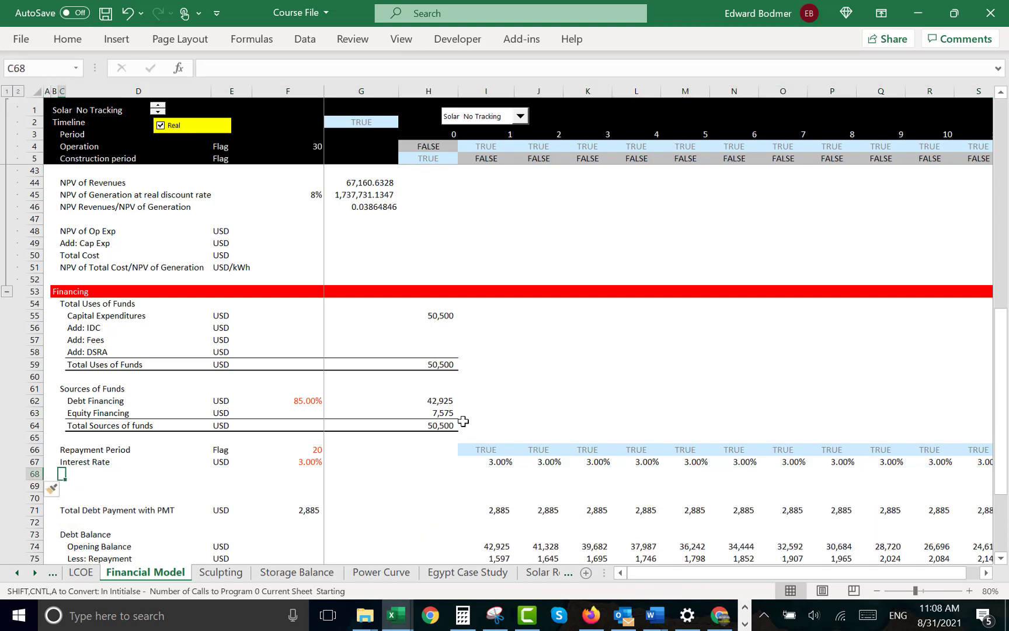
pyautogui.press('Down')
pyautogui.hotkey('shift', 'space')
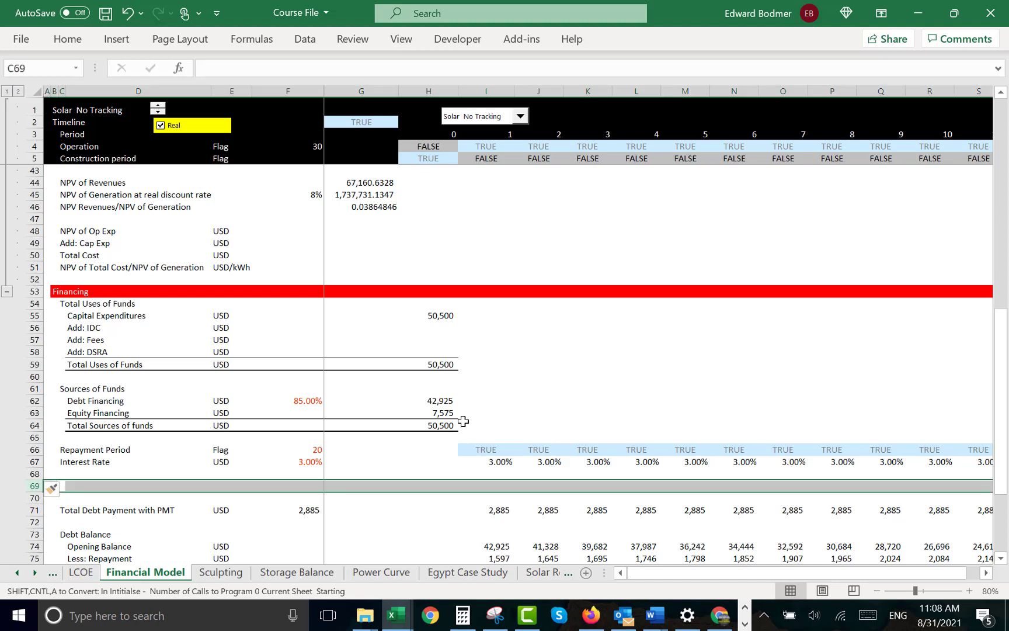
pyautogui.hotkey('ctrl', 'shift', '+')
pyautogui.hotkey('ctrl', 'shift', '+')
pyautogui.hotkey('ctrl', 'shift', '+')
pyautogui.hotkey('ctrl', 'shift', '+')
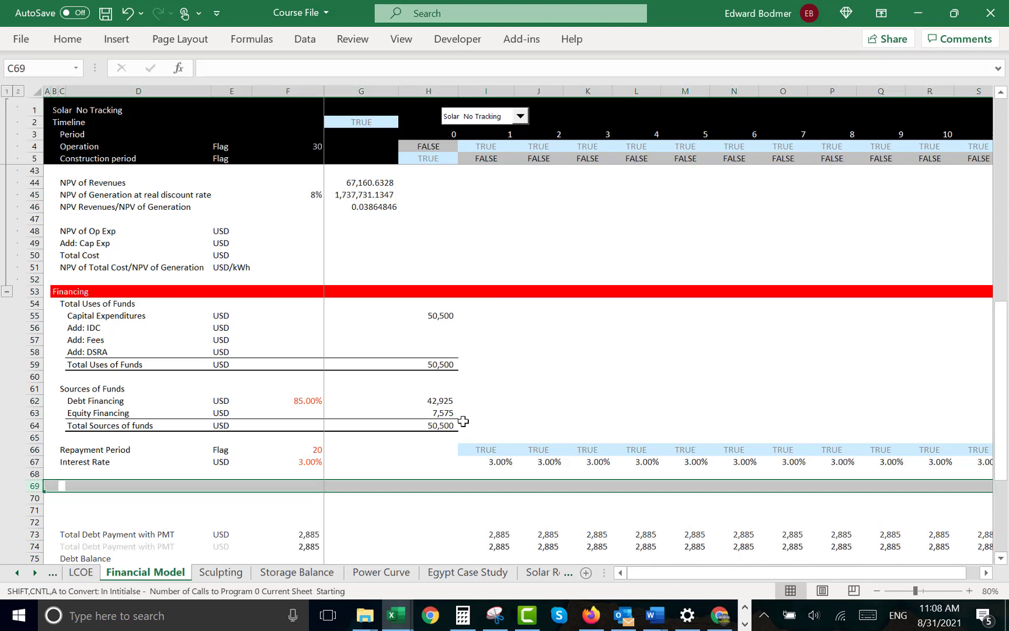
# Label row 69 "Cash Flow at P50" and enter USD as its unit
pyautogui.press('Right')
pyautogui.press('Left')
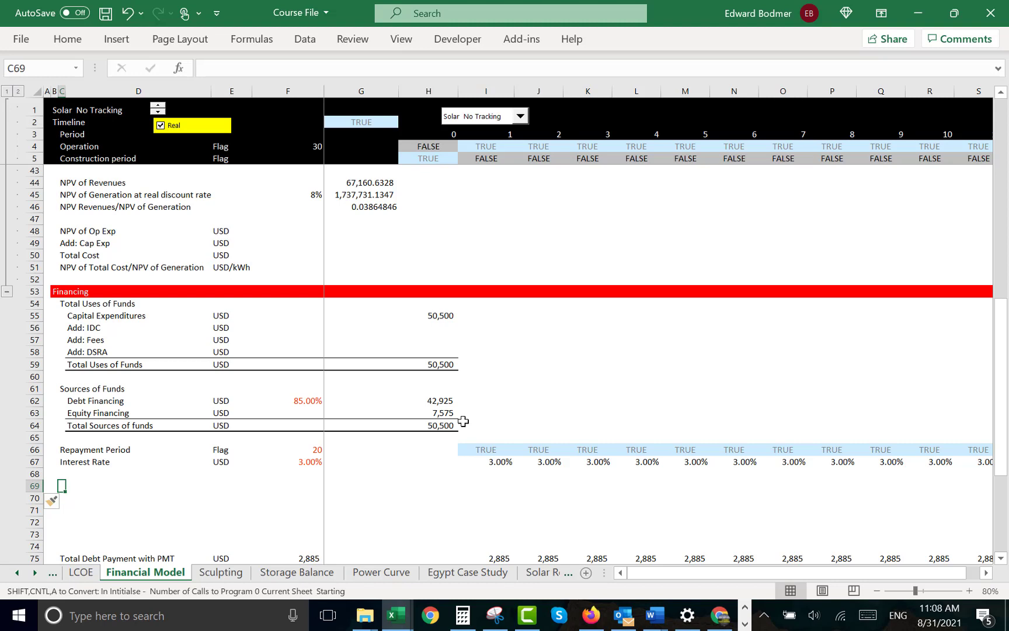
pyautogui.write('Ca')
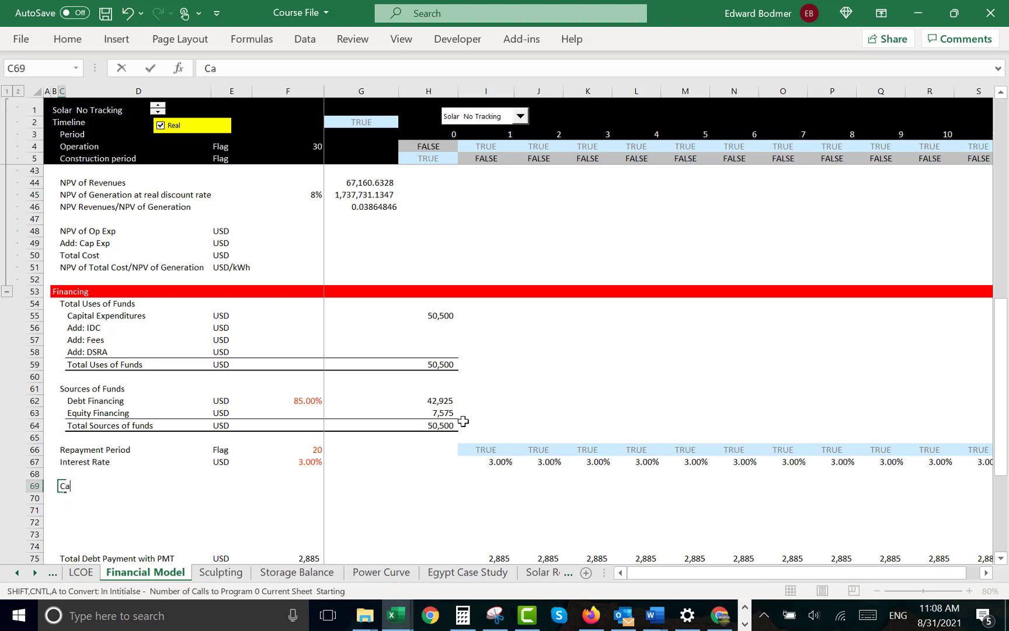
pyautogui.write('sh F')
pyautogui.press('BackSpace')
pyautogui.write('Flow at P50')
pyautogui.press('Return')
pyautogui.press('Up')
pyautogui.press('Right')
pyautogui.press('Right')
pyautogui.write('US')
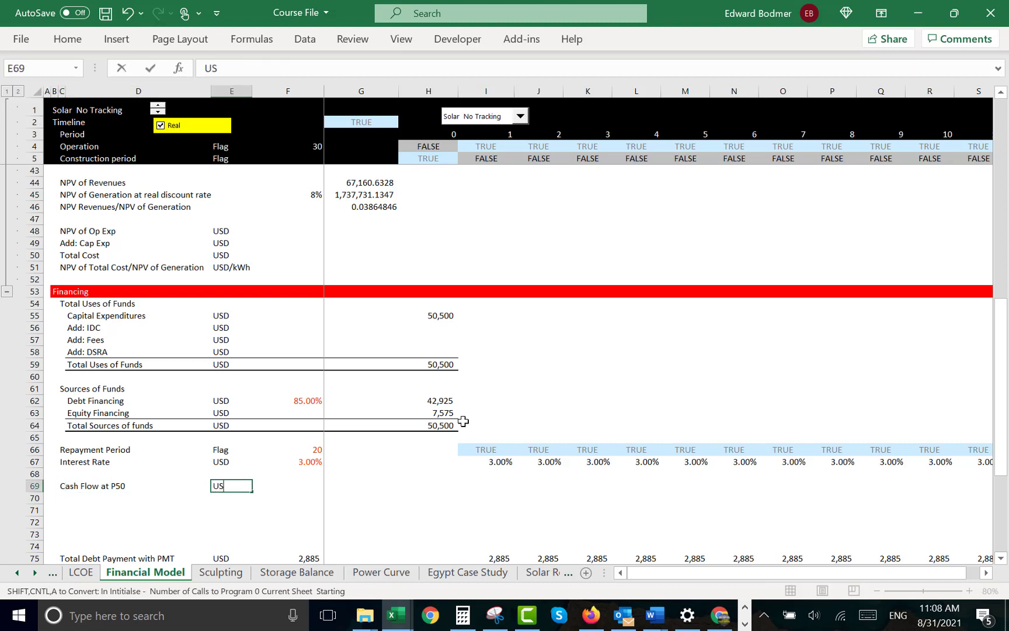
pyautogui.write('D')
pyautogui.press('Return')
# Link the first operating period of Cash Flow at P50 to the same period's After-tax Cash Flow with =I34
pyautogui.press('Up')
pyautogui.press('Up')
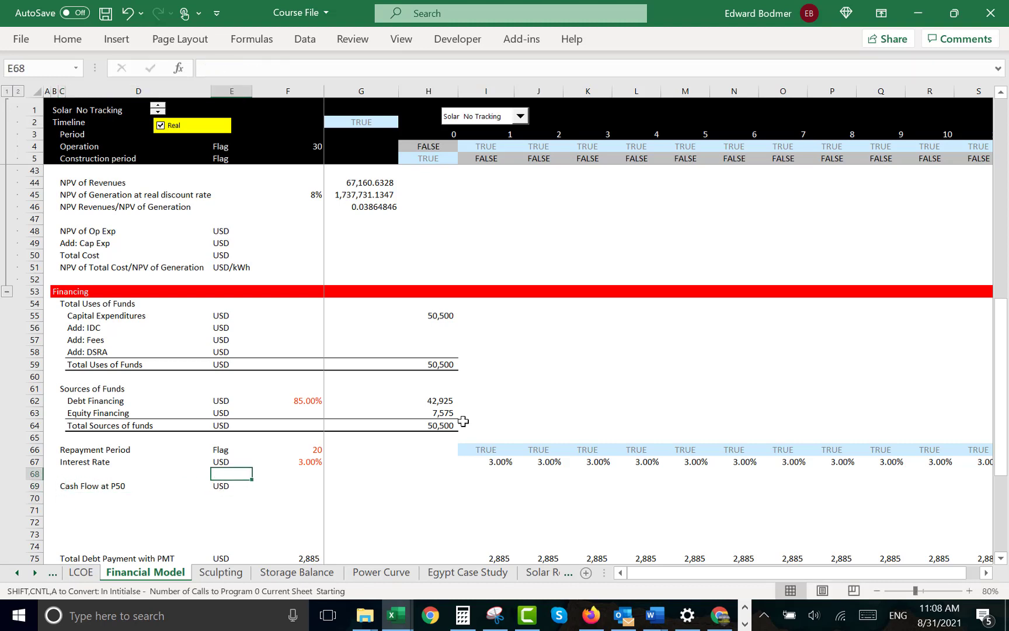
pyautogui.press('Right')
pyautogui.press('Right')
pyautogui.press('Right')
pyautogui.press('Right')
pyautogui.write('=')
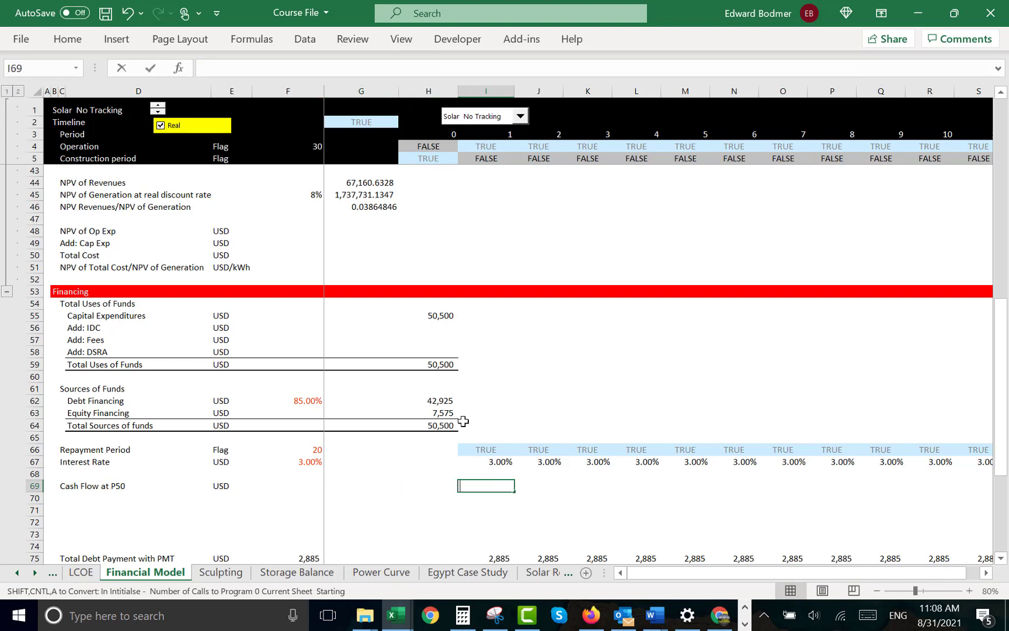
pyautogui.press('Up')
pyautogui.press('Up')
pyautogui.press('Up')
pyautogui.press('Up')
pyautogui.press('Up')
pyautogui.press('Up')
pyautogui.press('Up')
pyautogui.press('Up')
pyautogui.press('Up')
pyautogui.press('Up')
pyautogui.press('Up')
pyautogui.press('Up')
pyautogui.press('Up')
pyautogui.press('Up')
pyautogui.press('Up')
pyautogui.press('Up')
pyautogui.press('Up')
pyautogui.press('Up')
pyautogui.press('Up')
pyautogui.press('Up')
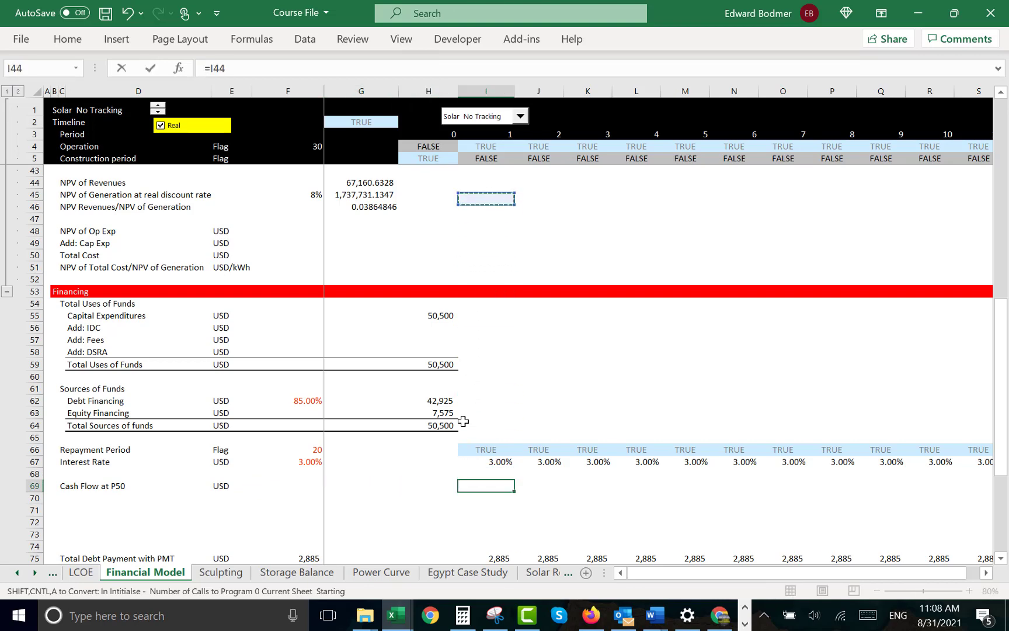
pyautogui.press('Up')
pyautogui.press('Up')
pyautogui.press('Up')
pyautogui.press('Up')
pyautogui.press('Up')
pyautogui.press('Up')
pyautogui.press('Up')
pyautogui.press('Up')
pyautogui.press('Up')
pyautogui.press('Up')
pyautogui.press('Up')
pyautogui.press('Up')
pyautogui.press('Up')
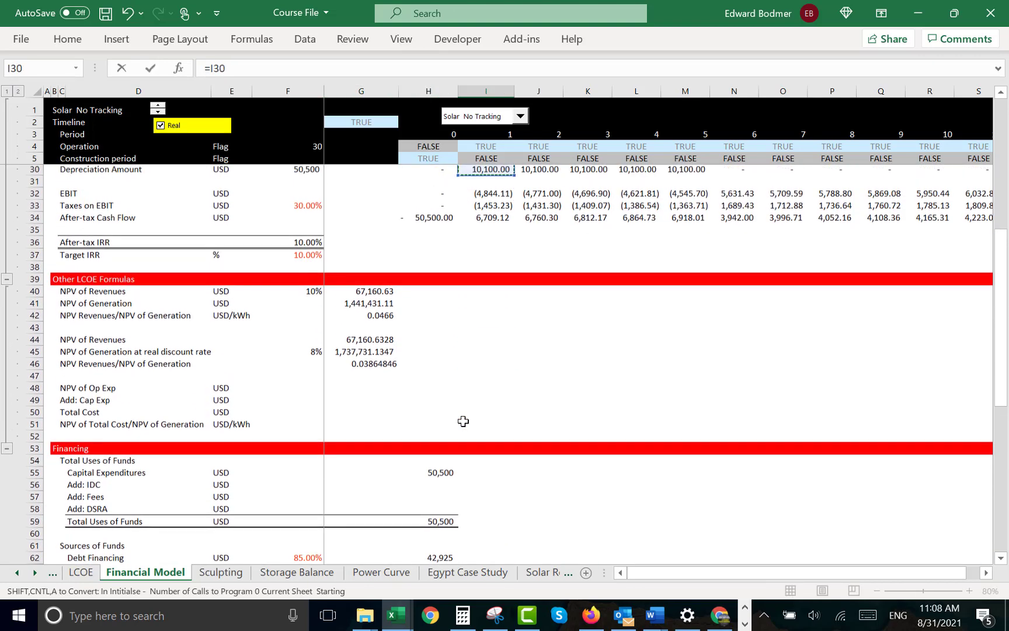
pyautogui.press('Up')
pyautogui.press('Up')
pyautogui.press('Up')
pyautogui.press('Down')
pyautogui.press('Down')
pyautogui.press('Down')
pyautogui.press('Down')
pyautogui.press('Down')
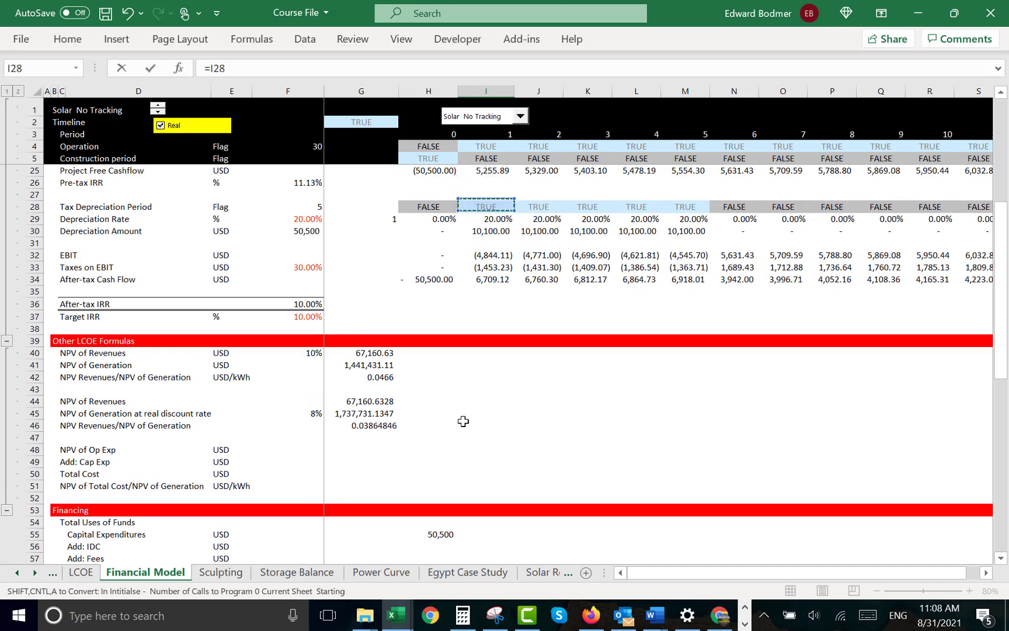
pyautogui.press('Down')
pyautogui.press('Down')
pyautogui.press('Down')
pyautogui.press('Down')
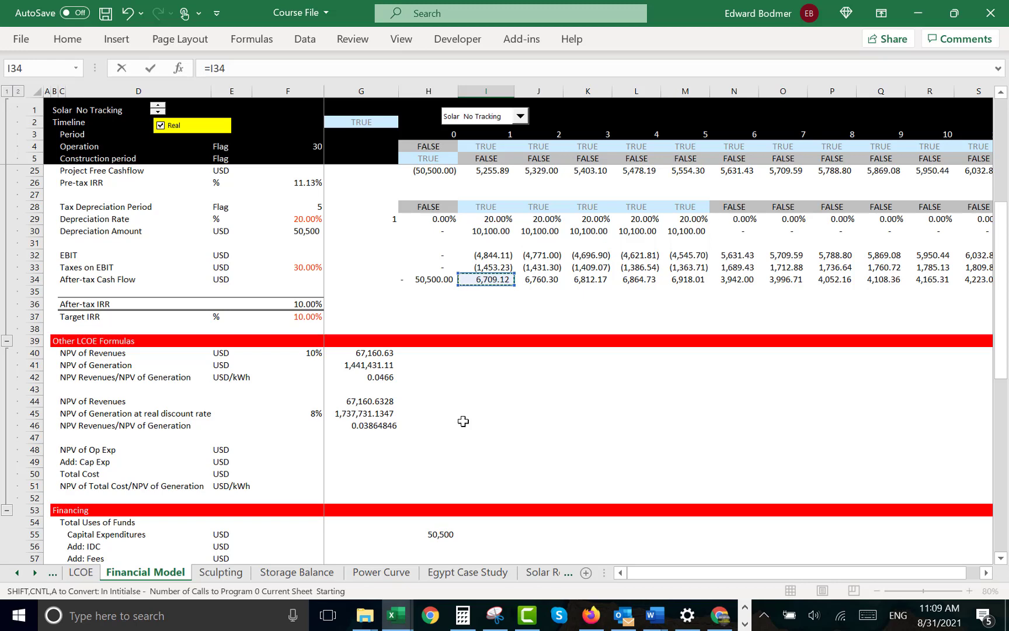
pyautogui.press('Return')
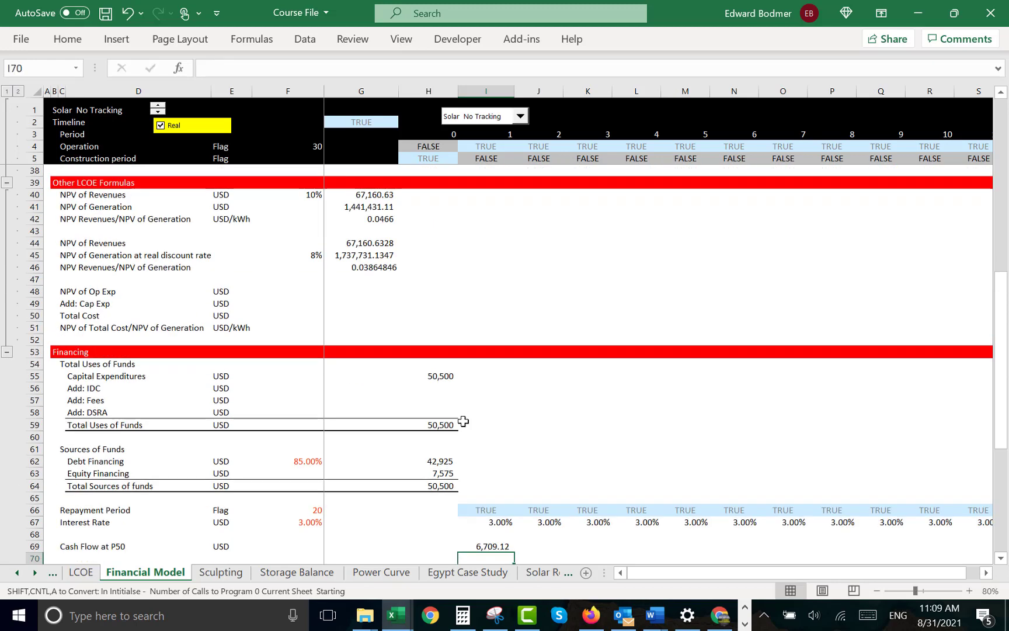
# Copy the first operating period's Cash Flow at P50 formula across the rest of the timeline
pyautogui.hotkey('ctrl', 'shift', 'r')
pyautogui.press('Down')
pyautogui.press('Down')
pyautogui.press('Down')
pyautogui.press('Down')
pyautogui.press('Up')
pyautogui.press('Up')
pyautogui.press('Up')
pyautogui.press('Up')
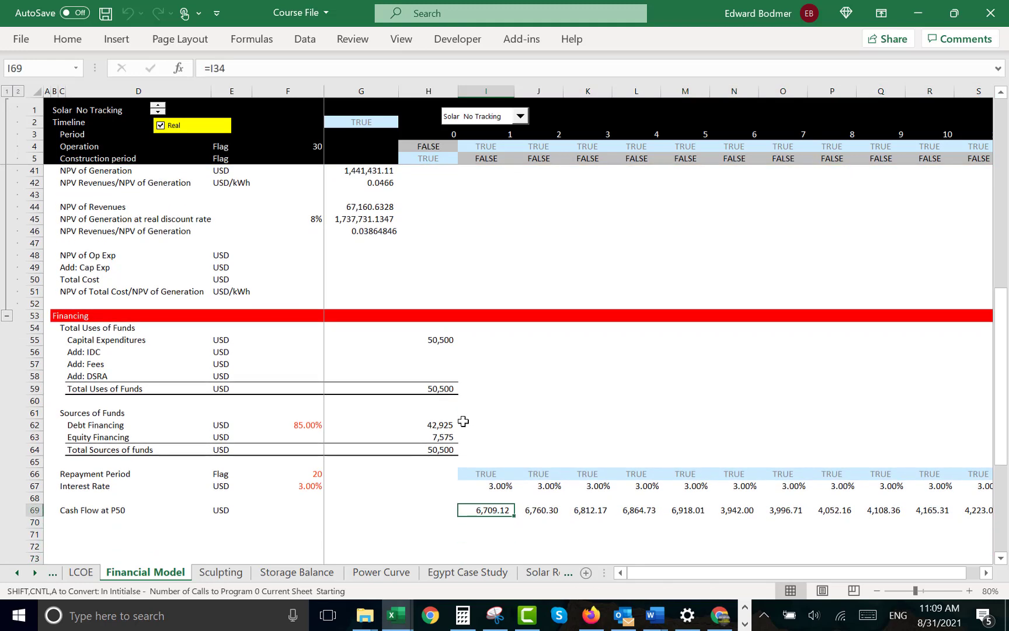
# Follow the Cash Flow at P50 values and repayment flags past period 20, then go back to the first operating period
pyautogui.press('Right')
pyautogui.press('Right')
pyautogui.press('Right')
pyautogui.press('Right')
pyautogui.press('Right')
pyautogui.press('Right')
pyautogui.press('Right')
pyautogui.press('Right')
pyautogui.press('Right')
pyautogui.press('Right')
pyautogui.press('Right')
pyautogui.press('Right')
pyautogui.press('Right')
pyautogui.press('Right')
pyautogui.press('Right')
pyautogui.press('Right')
pyautogui.press('Right')
pyautogui.press('Right')
pyautogui.press('Right')
pyautogui.press('Right')
pyautogui.press('Right')
pyautogui.press('Right')
pyautogui.press('Right')
pyautogui.press('Right')
pyautogui.press('Right')
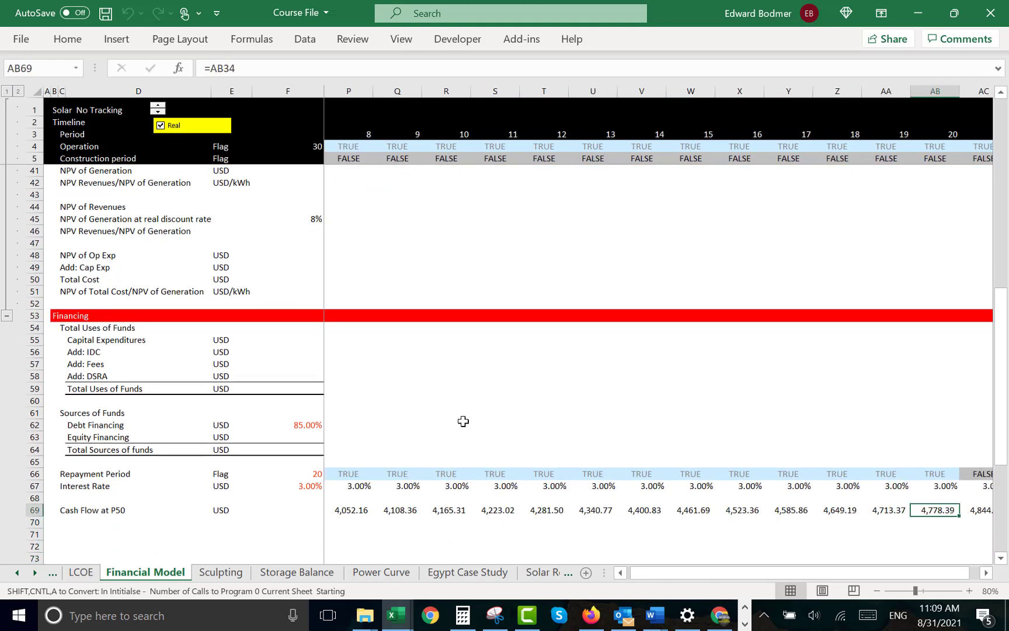
pyautogui.press('Left')
pyautogui.press('Left')
pyautogui.press('Left')
pyautogui.press('Left')
pyautogui.press('Left')
pyautogui.press('Left')
pyautogui.press('Left')
pyautogui.press('Left')
pyautogui.press('Left')
pyautogui.press('Left')
pyautogui.press('Left')
pyautogui.press('Left')
pyautogui.press('Left')
pyautogui.press('Left')
pyautogui.press('Left')
pyautogui.press('Left')
pyautogui.press('Left')
pyautogui.press('Left')
pyautogui.press('Left')
pyautogui.press('Left')
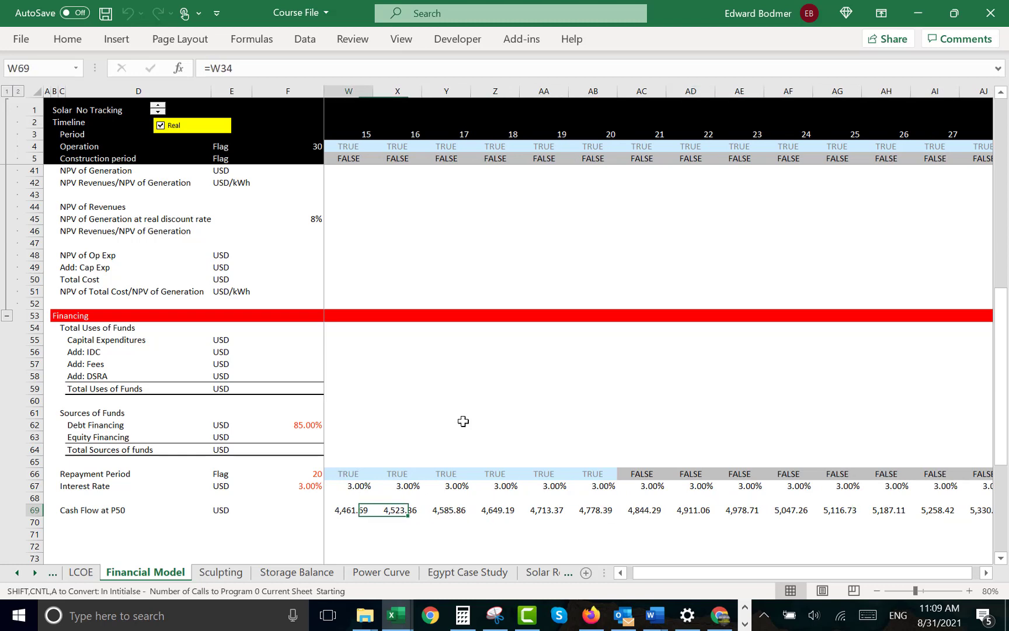
pyautogui.press('Left')
pyautogui.press('Left')
pyautogui.press('Left')
pyautogui.press('Left')
pyautogui.press('Left')
pyautogui.press('Left')
pyautogui.press('Left')
pyautogui.press('Left')
pyautogui.press('Left')
pyautogui.press('Left')
pyautogui.press('Right')
pyautogui.press('Right')
pyautogui.press('Right')
pyautogui.press('Right')
pyautogui.press('Right')
pyautogui.press('Right')
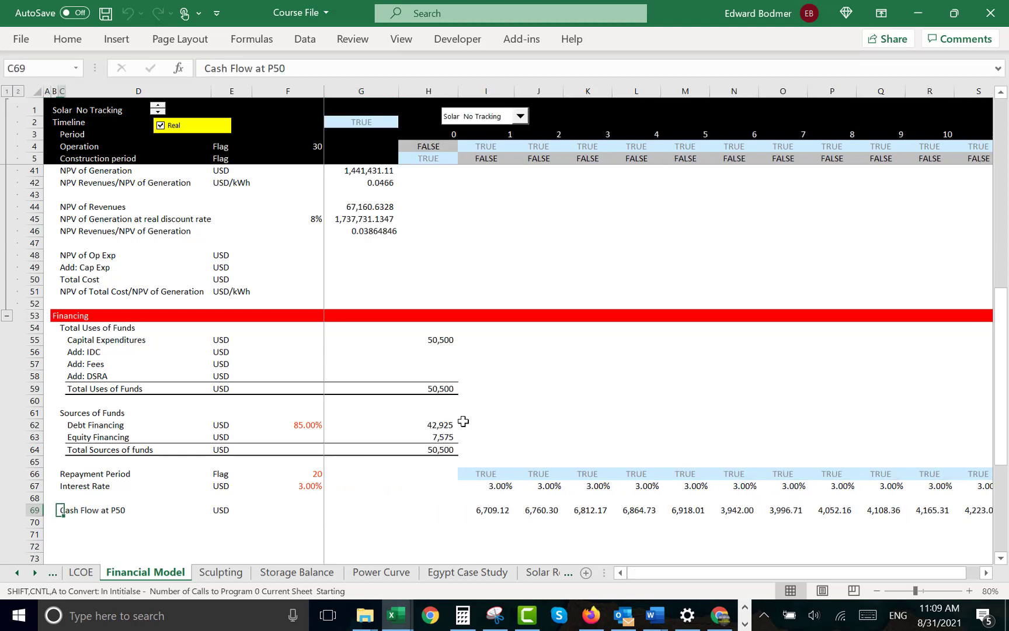
pyautogui.press('Right')
pyautogui.press('Right')
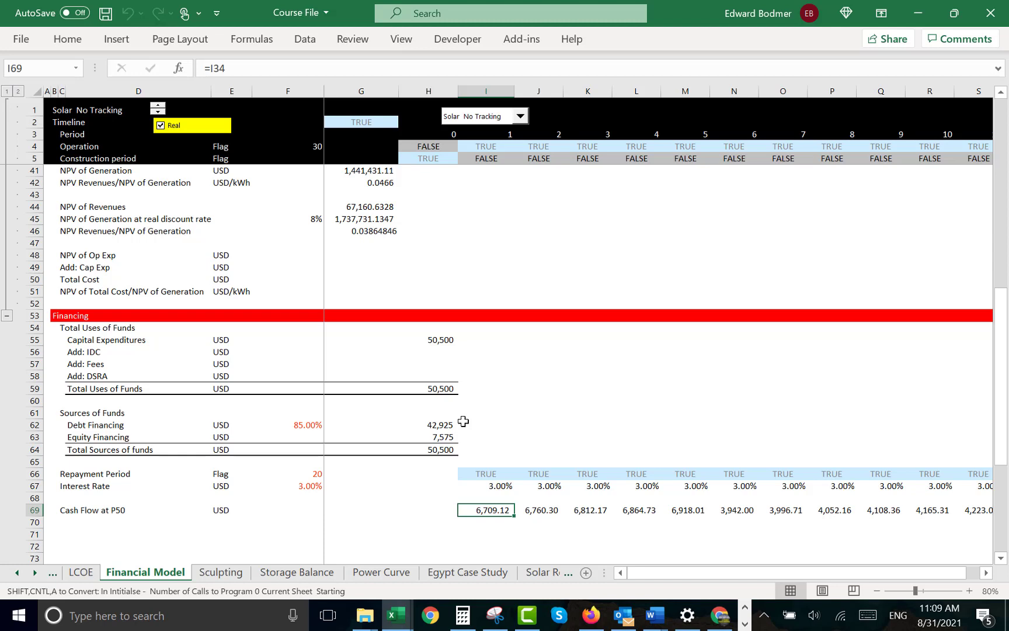
# Insert a column sparkline in F69 of the Cash Flow at P50 row, using the yearly cash flows I69:AS69 as data
pyautogui.press('Left')
pyautogui.press('Left')
pyautogui.press('Left')
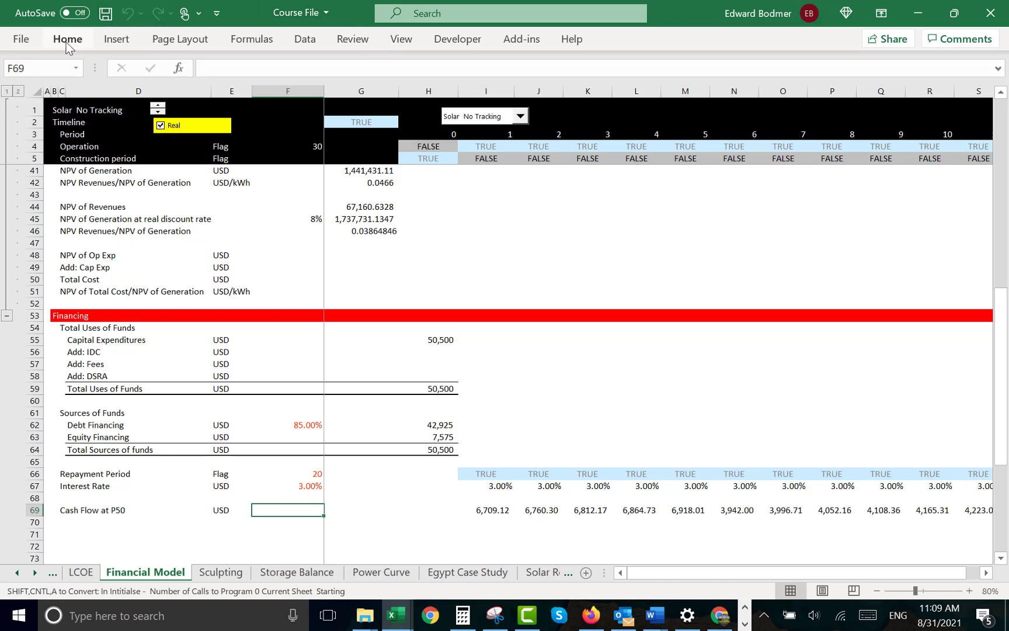
pyautogui.click(116, 39)
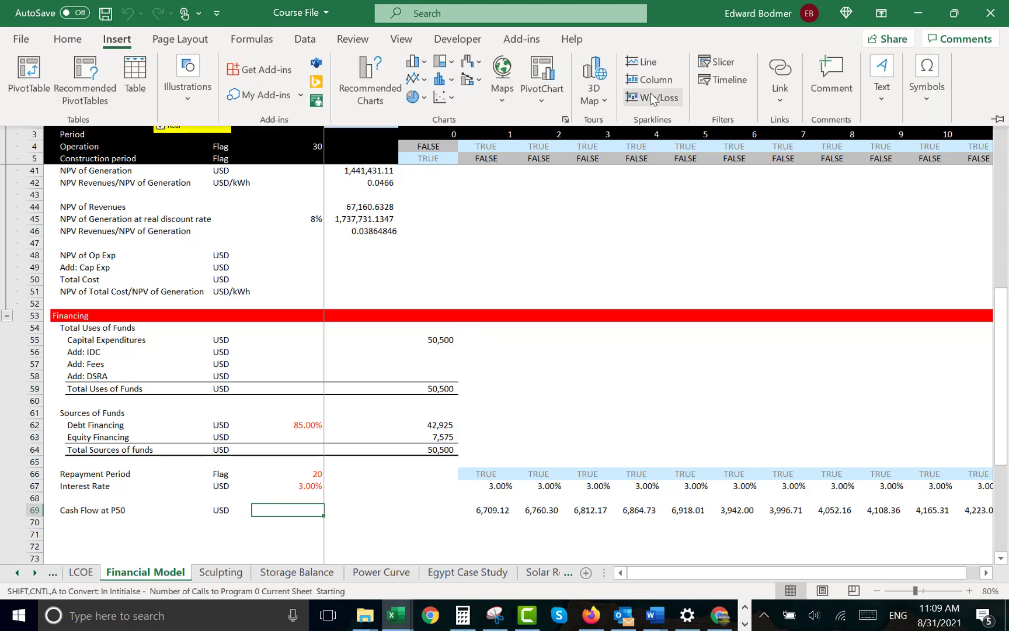
pyautogui.click(652, 80)
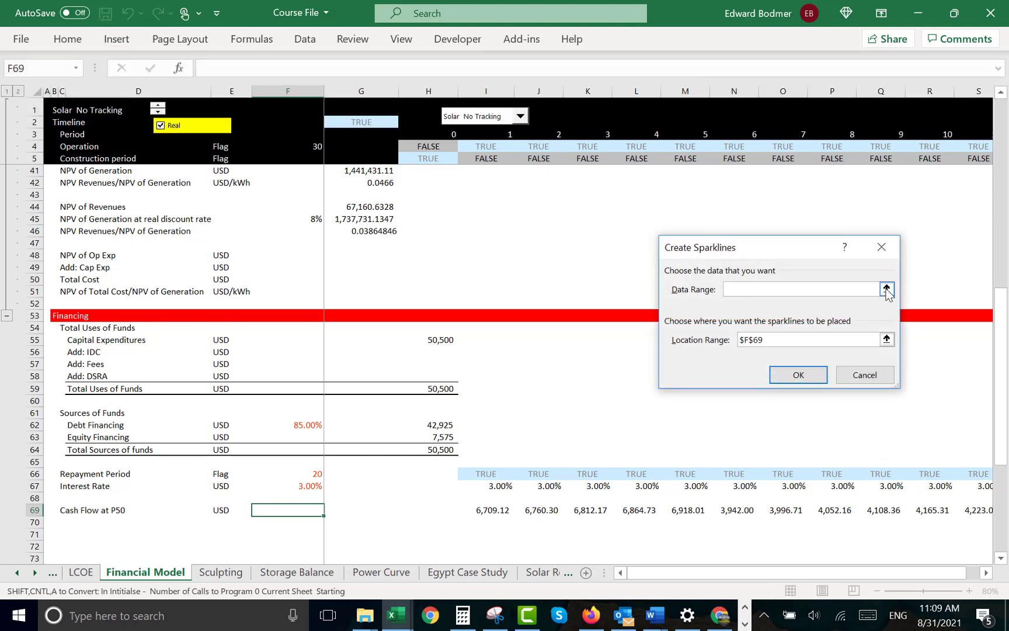
pyautogui.click(887, 288)
pyautogui.moveTo(482, 515); pyautogui.dragTo(899, 511)
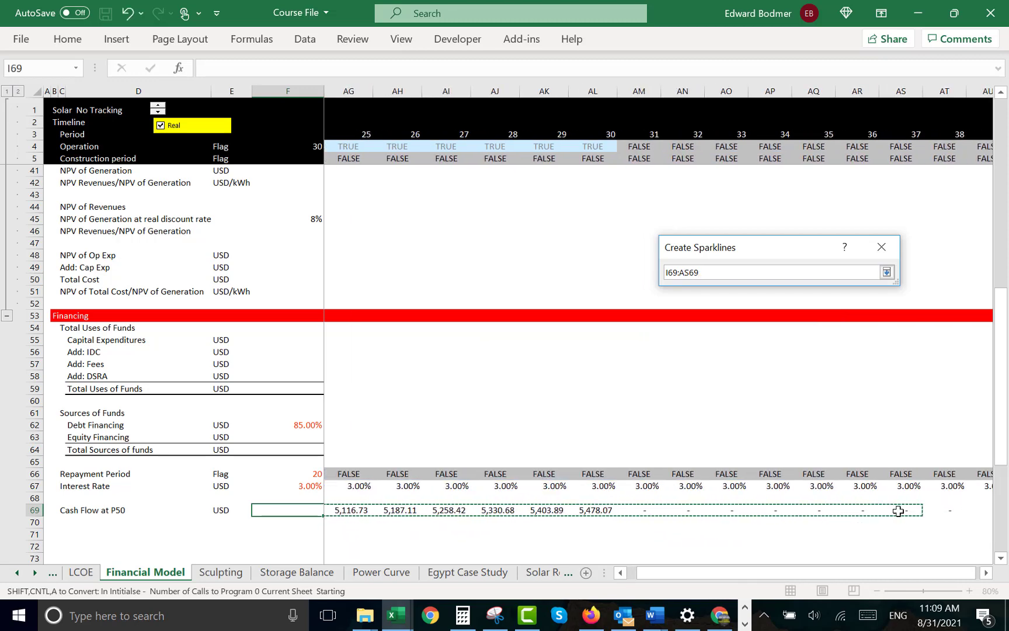
pyautogui.press('Return')
# Label row 70, below Cash Flow at P50, as "DSCR at P50"
pyautogui.press('Left')
pyautogui.press('Left')
pyautogui.press('Right')
pyautogui.press('Right')
pyautogui.press('Right')
pyautogui.press('Right')
pyautogui.press('Right')
pyautogui.press('Right')
pyautogui.press('Left')
pyautogui.press('Left')
pyautogui.press('Left')
pyautogui.press('Left')
pyautogui.press('Left')
pyautogui.press('Left')
pyautogui.press('Left')
pyautogui.press('Down')
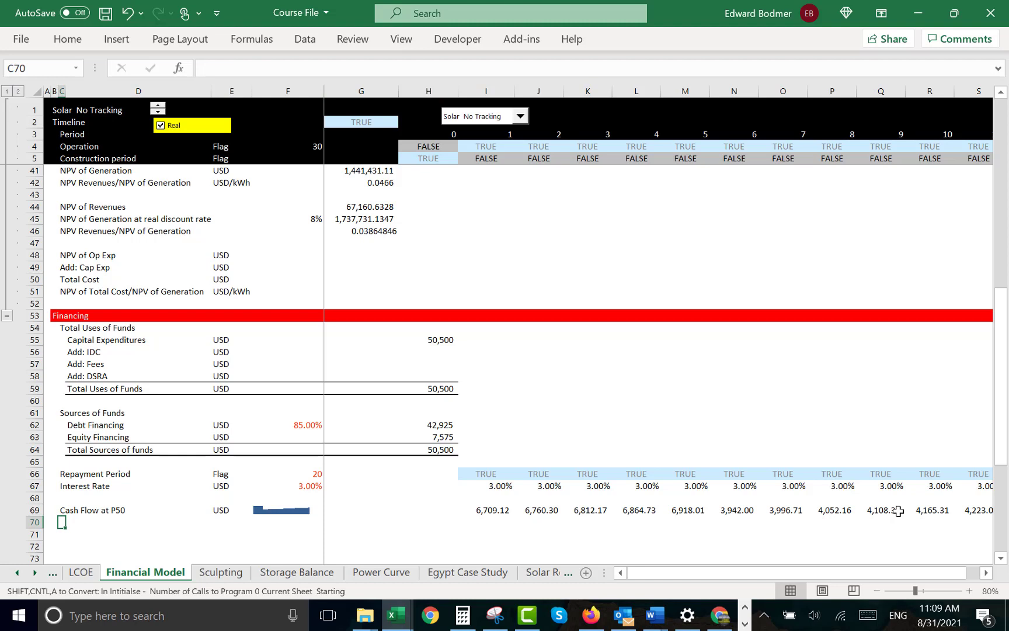
pyautogui.write('DSCR a')
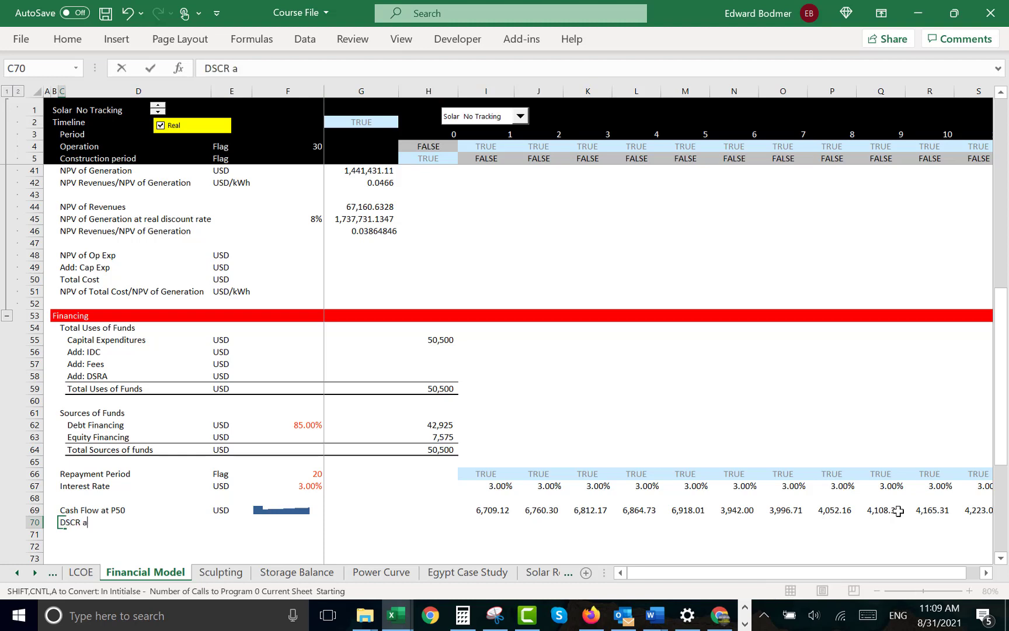
pyautogui.write('t P50')
pyautogui.hotkey('ctrl', 'Return')
pyautogui.press('Right')
pyautogui.press('Right')
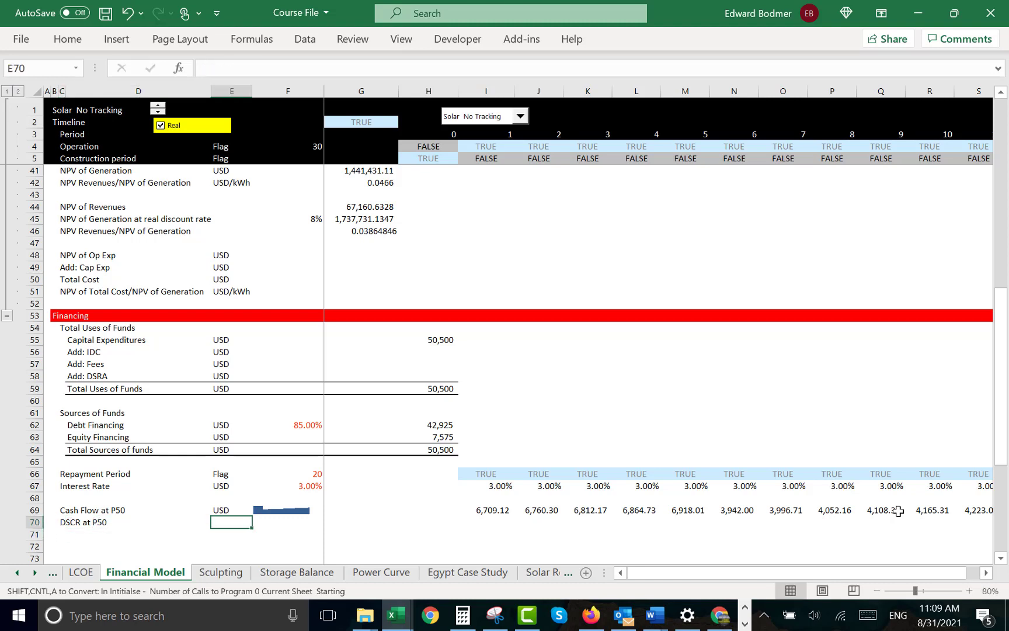
# Relabel row 70 as "Target Debt Service at P50"
pyautogui.press('Left')
pyautogui.press('Left')
pyautogui.write('T')
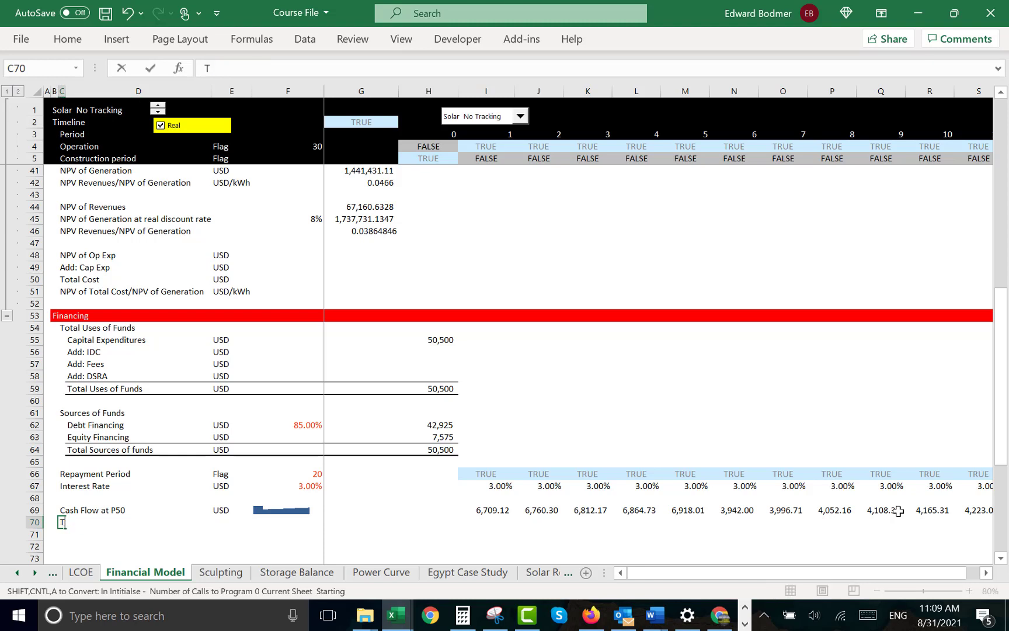
pyautogui.write('arget Debt Service at P50')
pyautogui.press('Tab')
pyautogui.press('Tab')
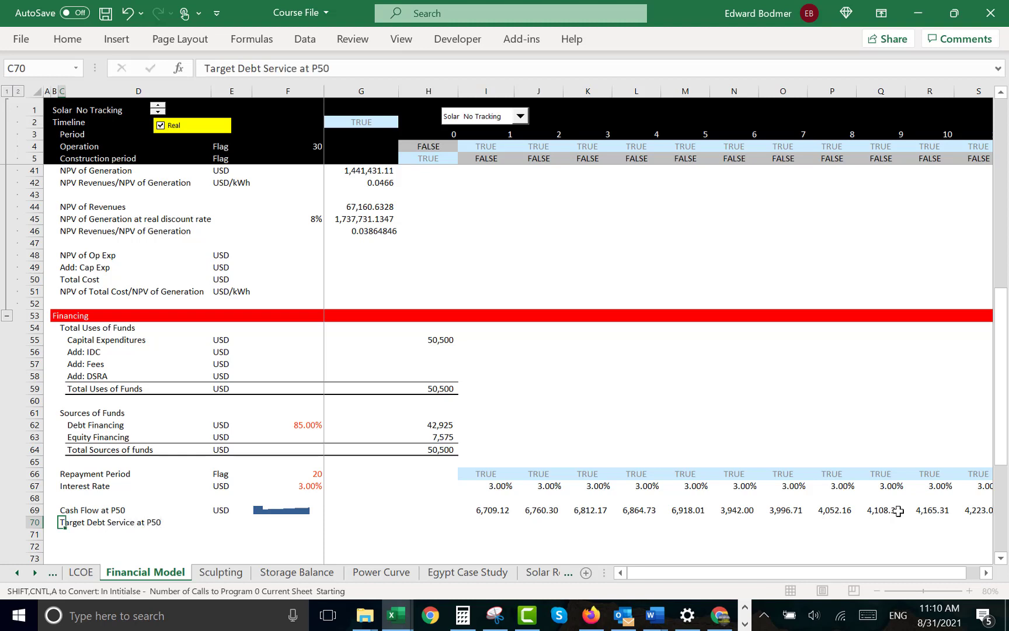
pyautogui.click(898, 511)
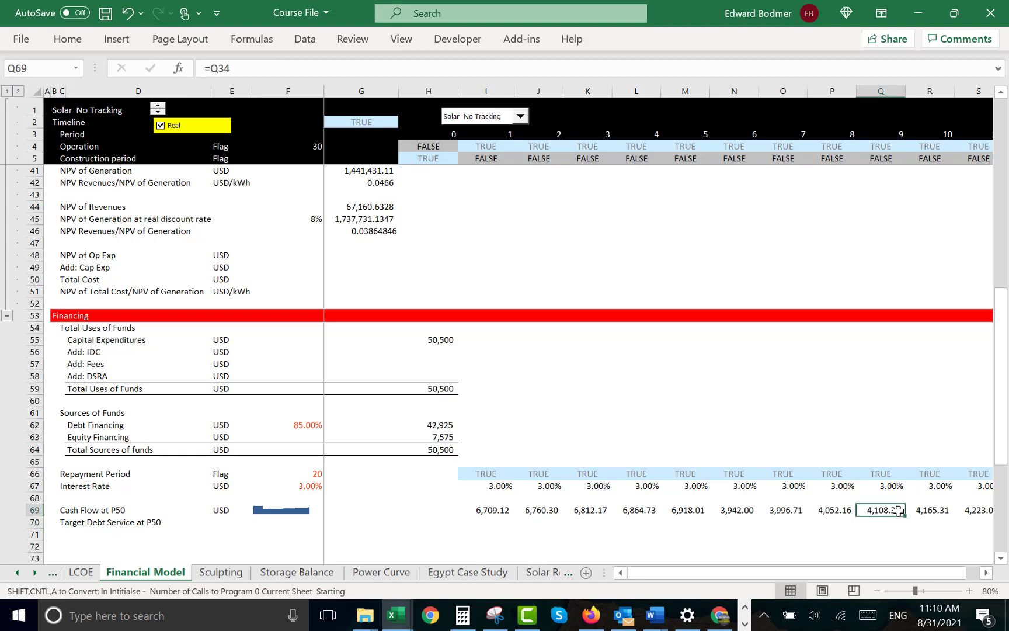
# Link F70 in the Target Debt Service at P50 row to the selected technology's P50 DSCR on the LCOE sheet, formatted with two decimals
pyautogui.click(226, 524)
pyautogui.press('Left')
pyautogui.press('Right')
pyautogui.press('Right')
pyautogui.write('=')
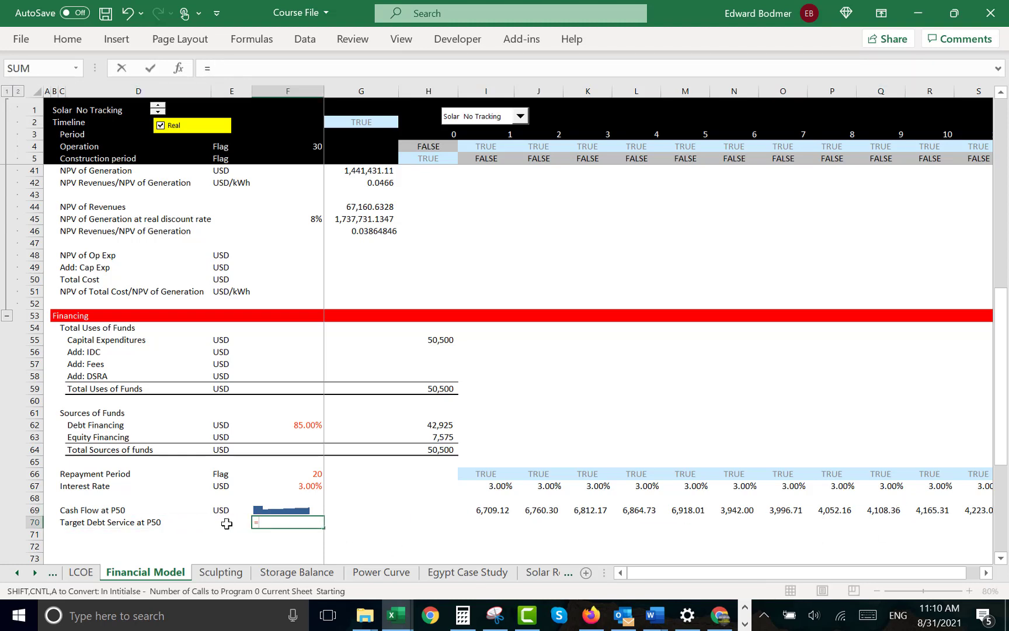
pyautogui.hotkey('ctrl', 'pageup')
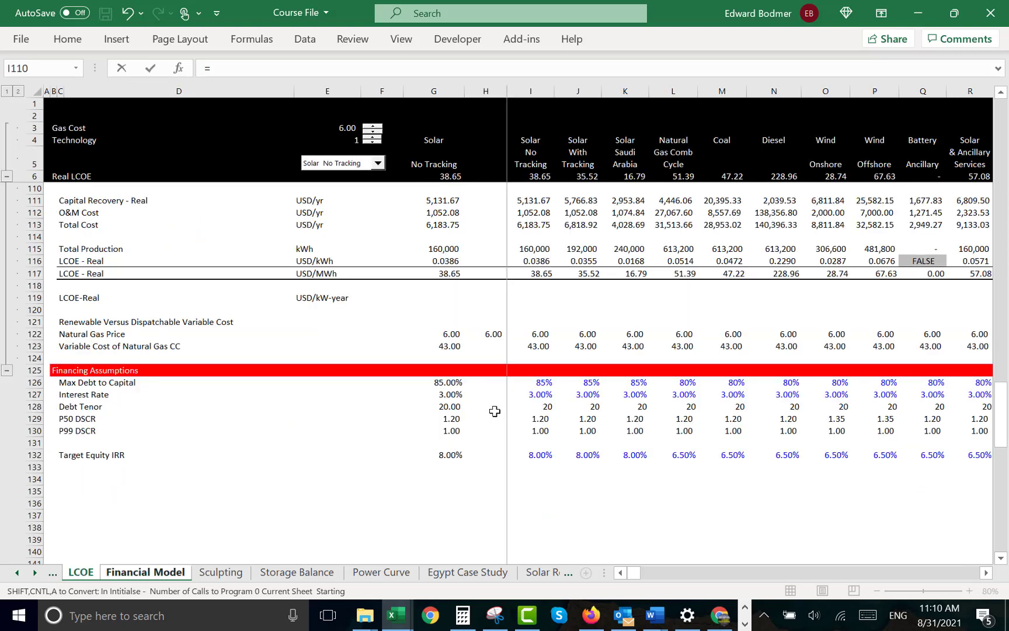
pyautogui.click(440, 427)
pyautogui.press('Up')
pyautogui.press('Return')
pyautogui.press('Up')
pyautogui.press('Left')
pyautogui.hotkey('ctrl', 'shift', '1')
# Enter USD as the unit of the Target Debt Service at P50 row
pyautogui.press('Left')
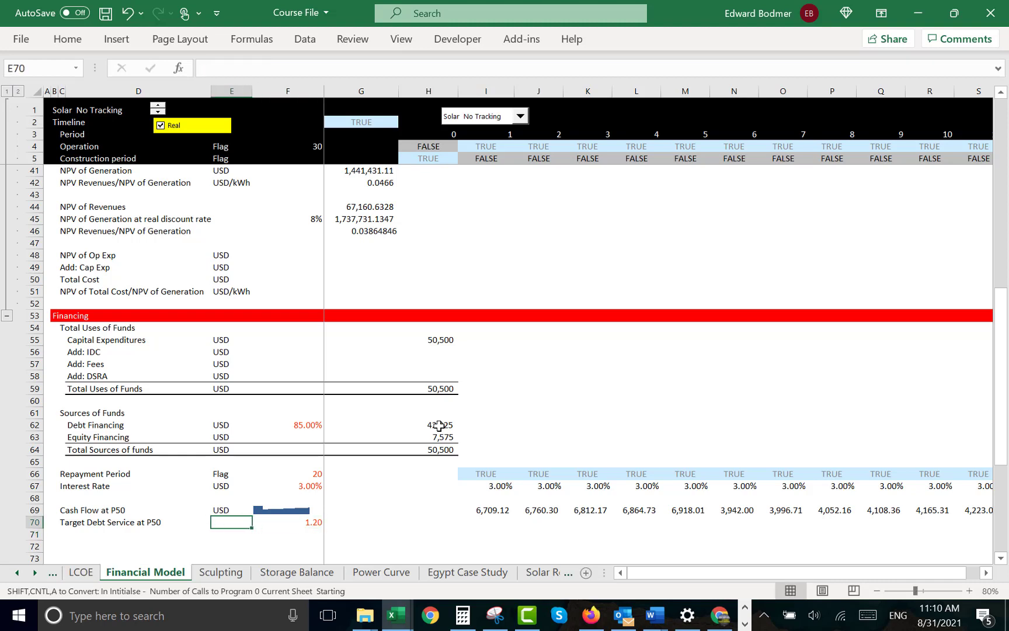
pyautogui.write('USD')
pyautogui.press('Return')
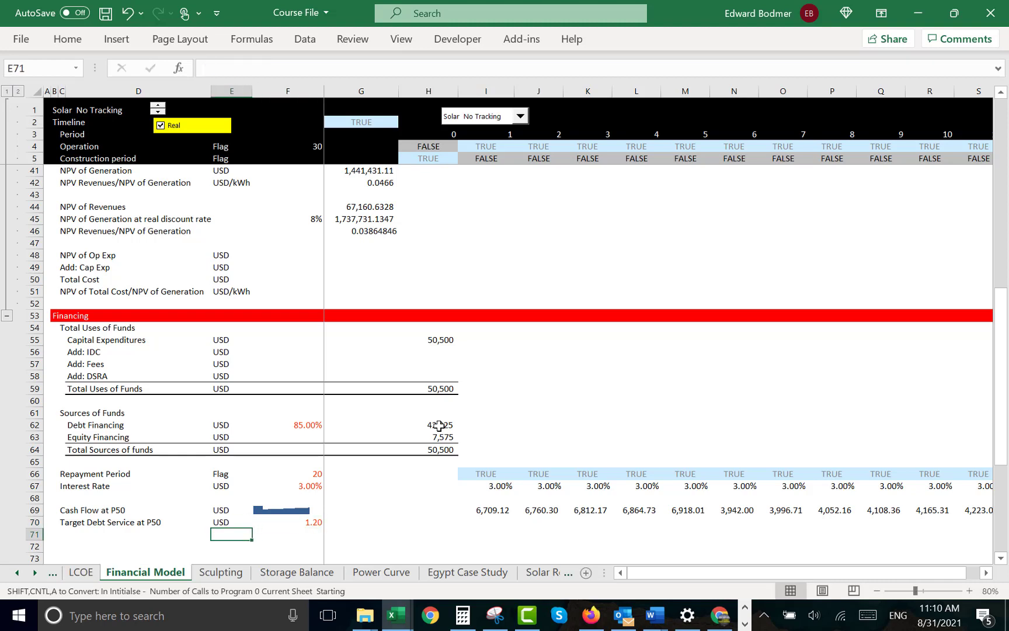
# Calculate the first operating period's Target Debt Service at P50 by dividing cash flow by the fixed DSCR input with =I69/$F$70
pyautogui.press('Up')
pyautogui.press('Right')
pyautogui.press('Right')
pyautogui.press('Right')
pyautogui.press('Right')
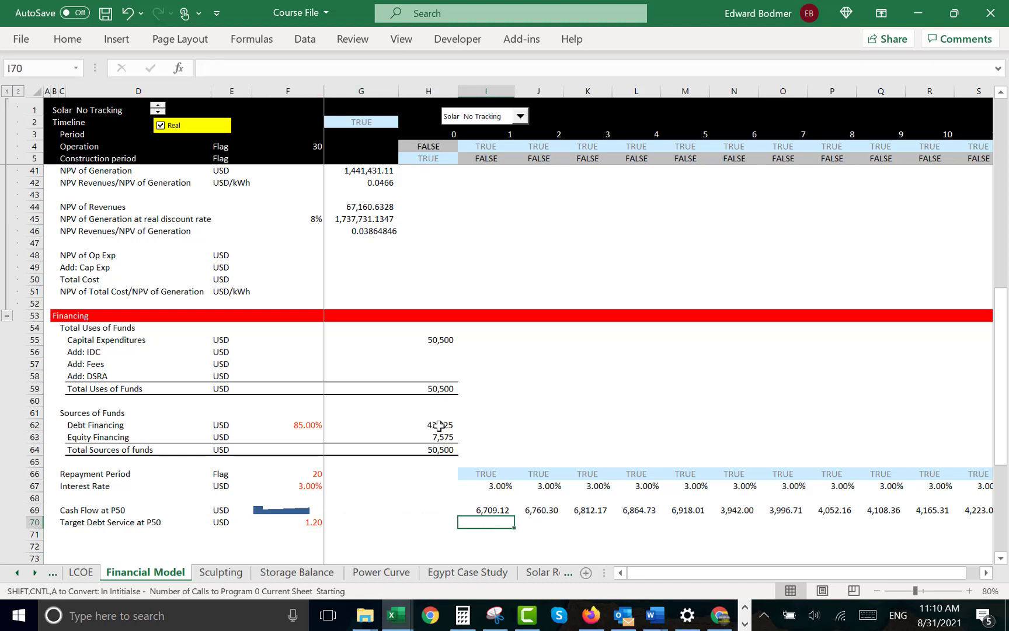
pyautogui.write('=')
pyautogui.press('Up')
pyautogui.write('.')
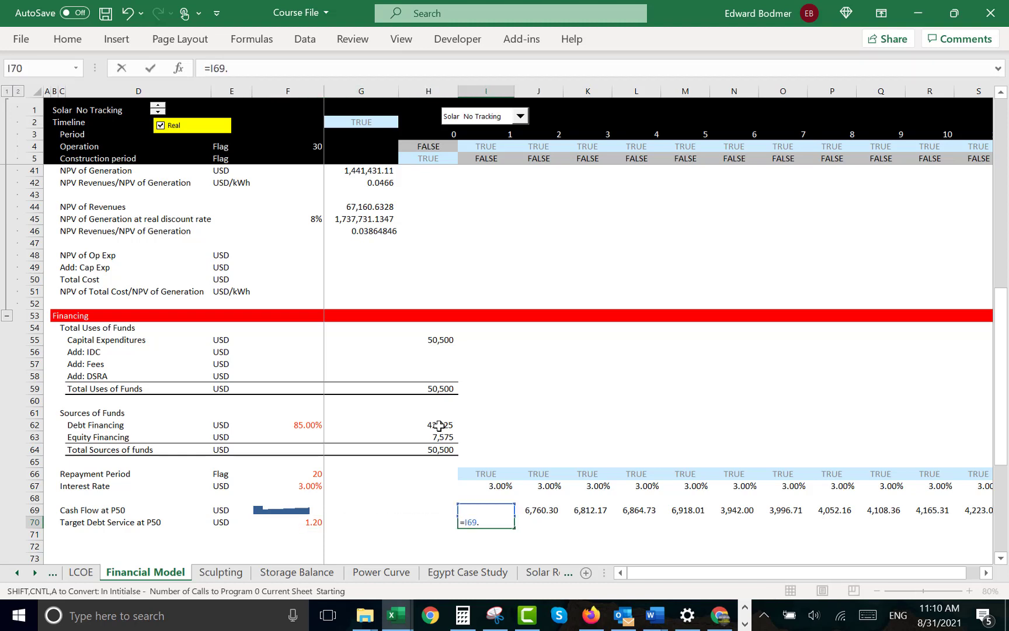
pyautogui.press('Left')
pyautogui.press('Left')
pyautogui.press('Left')
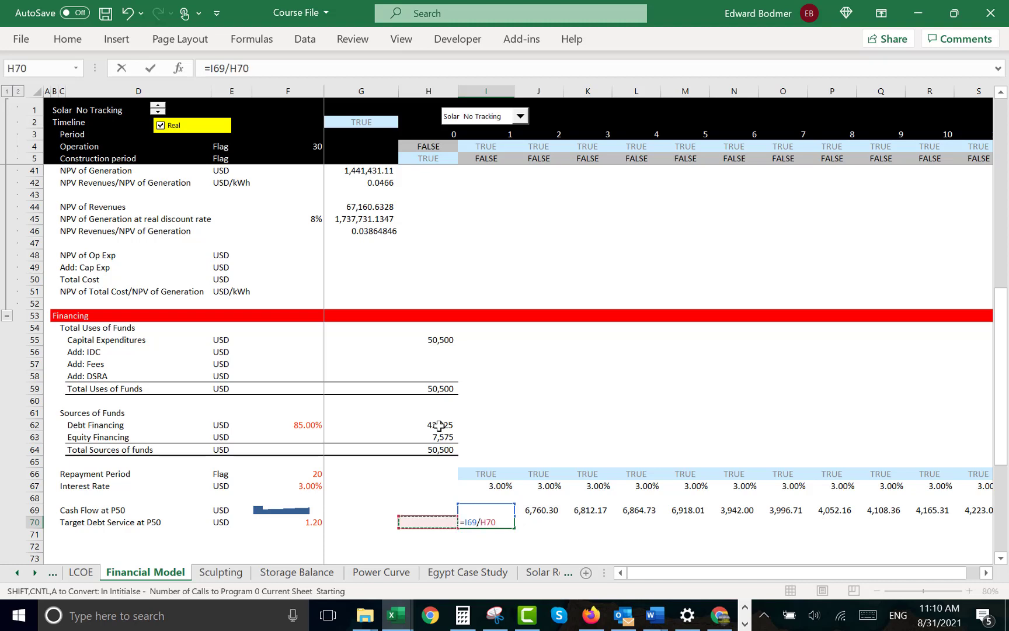
pyautogui.press('F4')
pyautogui.hotkey('ctrl', 'Return')
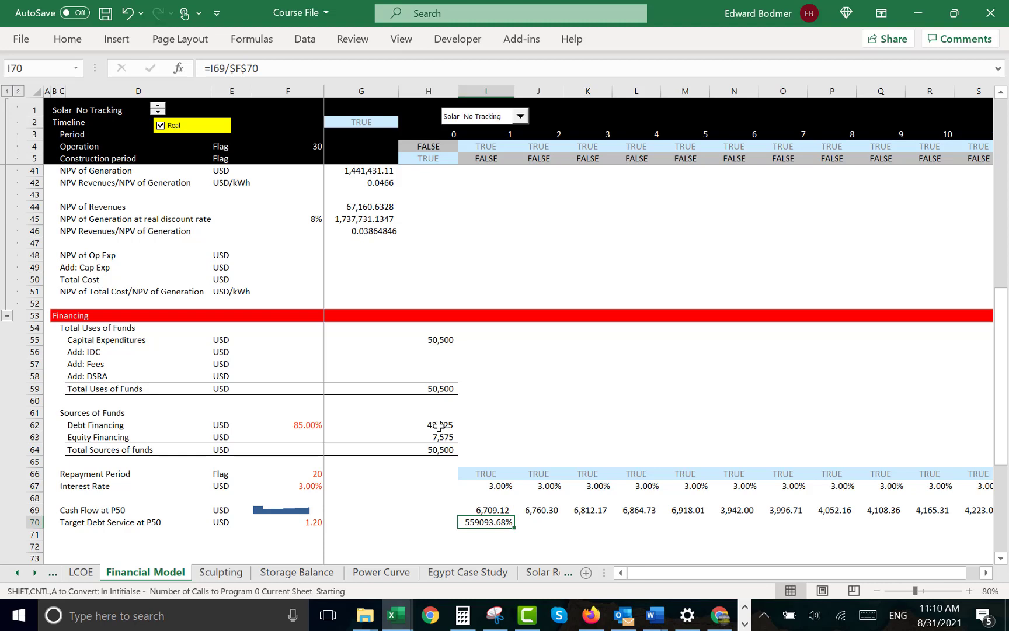
# Format the first target debt service value as a two-decimal number and copy its formula across the rest of the timeline
pyautogui.hotkey('ctrl', 'shift', '1')
pyautogui.hotkey('ctrl', 'shift', 'Right')
pyautogui.hotkey('ctrl', 'r')
pyautogui.hotkey('shift', 'BackSpace')
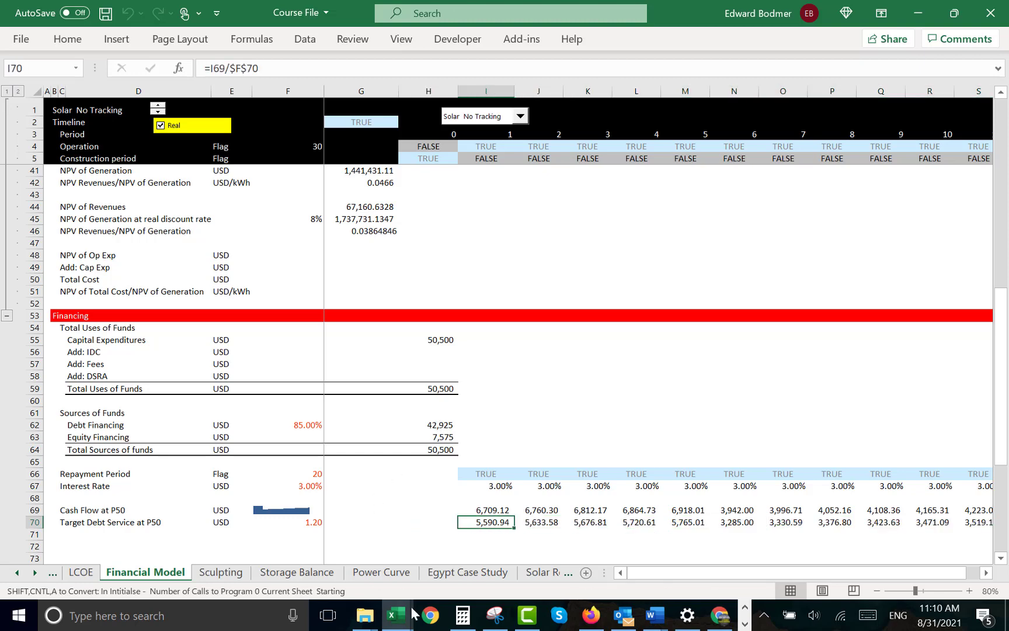
# Switch to the CVE Debt Analysis 8.21.2021 MKE workbook and examine New Marlborough from the P99 Stress Case up to Debt Sizing in P50 Case
pyautogui.click(399, 621)
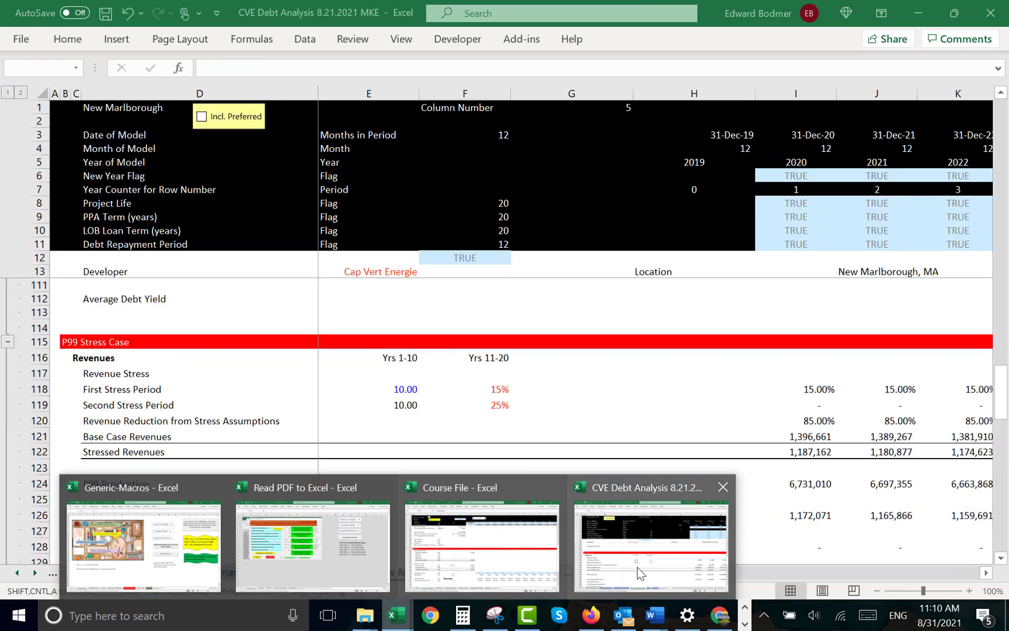
pyautogui.click(640, 570)
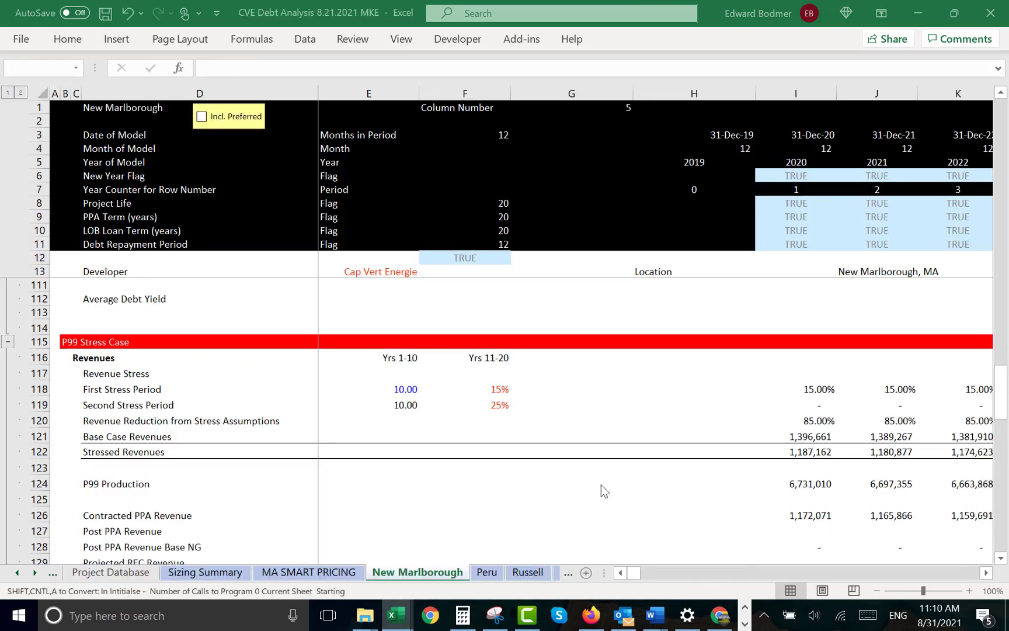
pyautogui.click(558, 447)
pyautogui.press('Up')
pyautogui.press('Up')
pyautogui.press('Up')
pyautogui.press('Up')
pyautogui.press('Up')
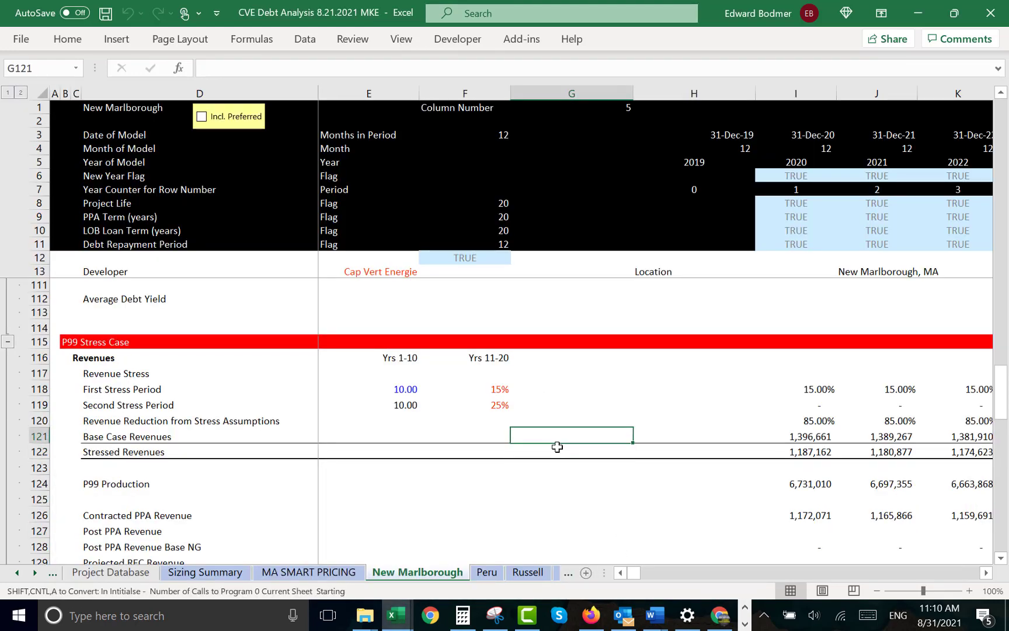
pyautogui.press('Left')
pyautogui.press('Down')
pyautogui.press('Down')
pyautogui.press('Down')
pyautogui.press('Down')
pyautogui.press('Down')
pyautogui.press('Up')
pyautogui.press('Up')
pyautogui.press('Up')
pyautogui.press('Up')
pyautogui.press('Up')
pyautogui.press('Up')
pyautogui.press('Up')
pyautogui.press('Up')
pyautogui.press('Up')
pyautogui.press('Up')
pyautogui.press('Up')
pyautogui.press('Up')
pyautogui.press('Up')
pyautogui.press('Up')
pyautogui.press('Up')
pyautogui.press('Up')
pyautogui.press('Up')
pyautogui.press('Up')
pyautogui.press('Up')
pyautogui.press('Up')
pyautogui.press('Up')
pyautogui.press('Up')
pyautogui.press('Up')
pyautogui.press('Up')
pyautogui.press('Up')
pyautogui.press('Up')
pyautogui.press('Up')
pyautogui.press('Up')
pyautogui.press('Up')
pyautogui.press('Up')
pyautogui.press('Up')
pyautogui.press('Up')
pyautogui.press('Up')
pyautogui.press('Up')
pyautogui.press('Up')
pyautogui.press('Up')
pyautogui.press('Up')
pyautogui.press('Up')
pyautogui.press('Up')
pyautogui.press('Up')
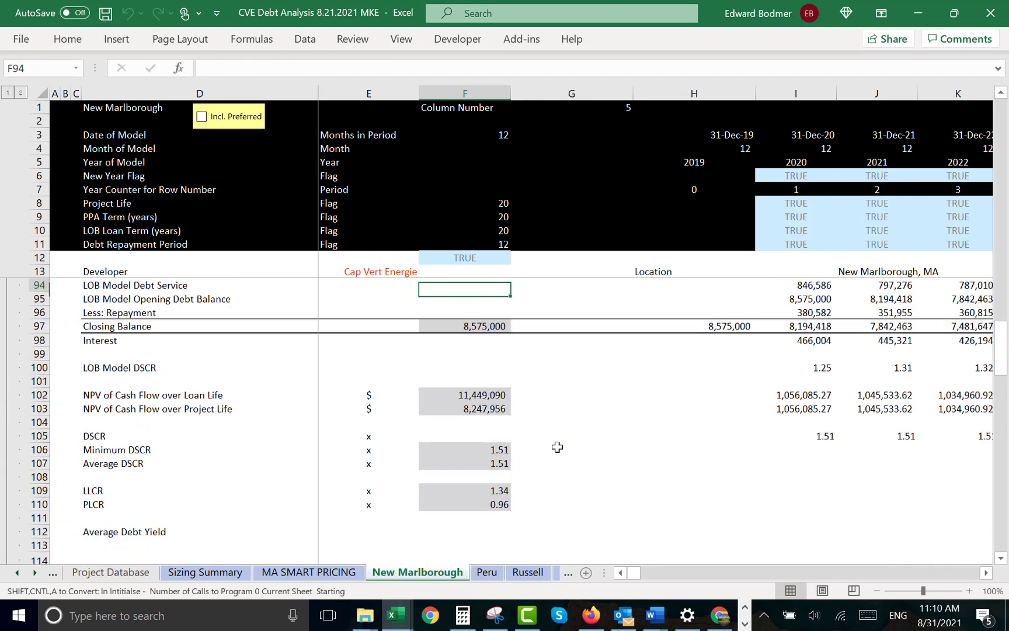
pyautogui.press('Up')
pyautogui.press('Up')
pyautogui.press('Up')
pyautogui.press('Up')
pyautogui.press('Up')
pyautogui.press('Up')
pyautogui.press('Up')
pyautogui.press('Up')
pyautogui.press('Up')
pyautogui.press('Up')
pyautogui.press('Up')
pyautogui.press('Up')
pyautogui.press('Up')
pyautogui.press('Up')
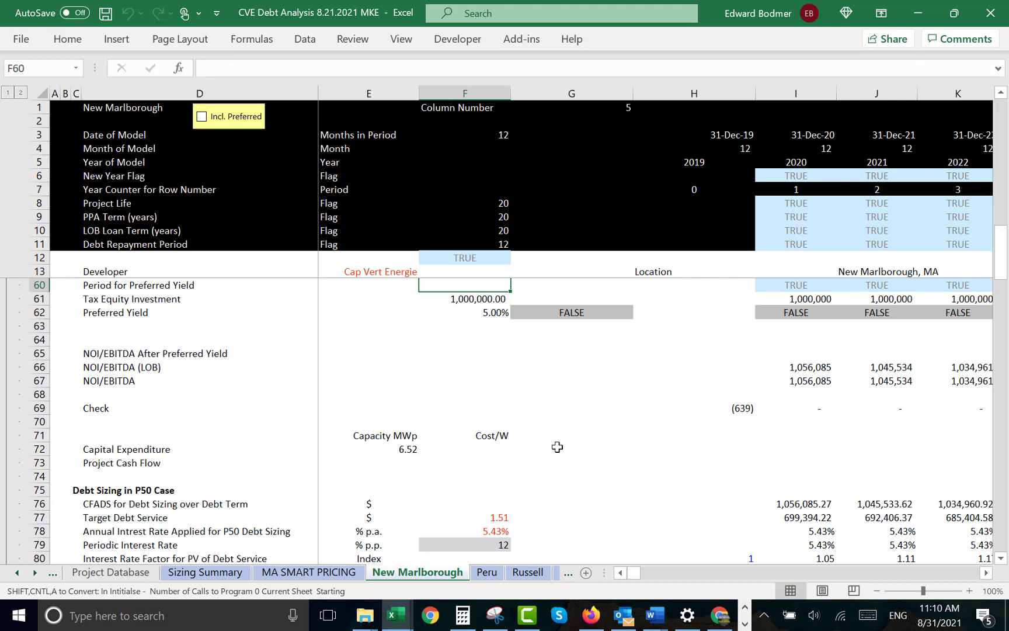
# Go to the Peru sheet and examine its NPV of debt service, debt balances and repayment rows
pyautogui.hotkey('ctrl', 'pagedown')
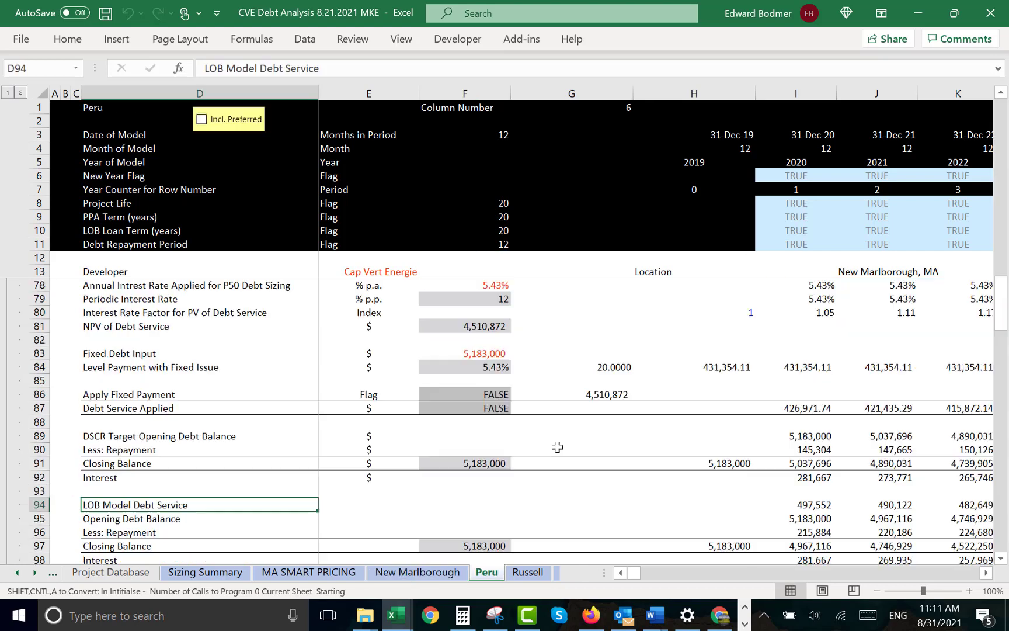
pyautogui.press('Right')
pyautogui.press('Right')
pyautogui.press('Right')
pyautogui.press('Right')
pyautogui.press('Right')
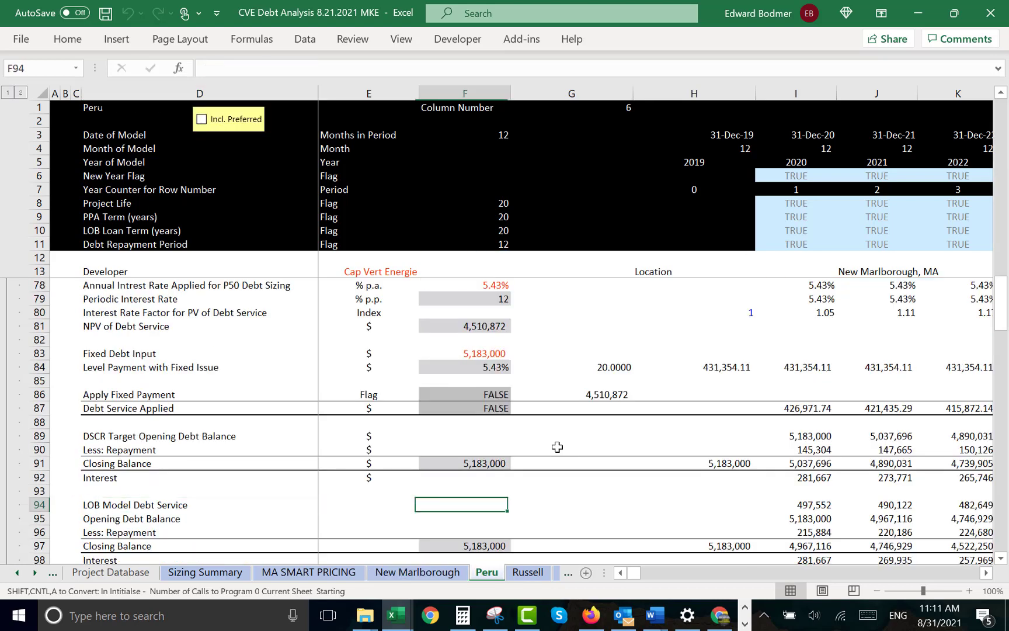
# Examine the Peru sheet from the debt balance rows up to the operating expenses and their escalators
pyautogui.press('Up')
pyautogui.press('Up')
pyautogui.press('Up')
pyautogui.press('Up')
pyautogui.press('Up')
pyautogui.press('Up')
pyautogui.press('Up')
pyautogui.press('Up')
pyautogui.press('Up')
pyautogui.press('Up')
pyautogui.press('Up')
pyautogui.press('Up')
pyautogui.press('Up')
pyautogui.press('Up')
pyautogui.press('Up')
pyautogui.press('Up')
pyautogui.press('Up')
pyautogui.press('Up')
pyautogui.press('Up')
pyautogui.press('Up')
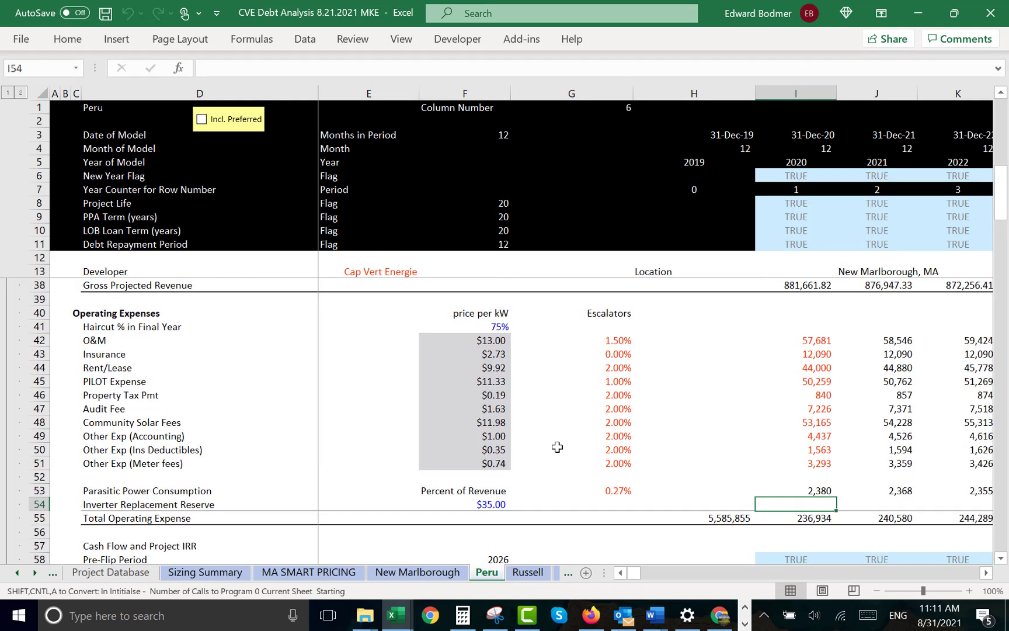
# Check the P50 debt sizing rows on the Peru sheet, then the NOI/EBITDA rows up to Tax Equity Investment
pyautogui.press('pagedown')
pyautogui.press('Down')
pyautogui.press('Down')
pyautogui.press('Down')
pyautogui.press('Down')
pyautogui.press('Down')
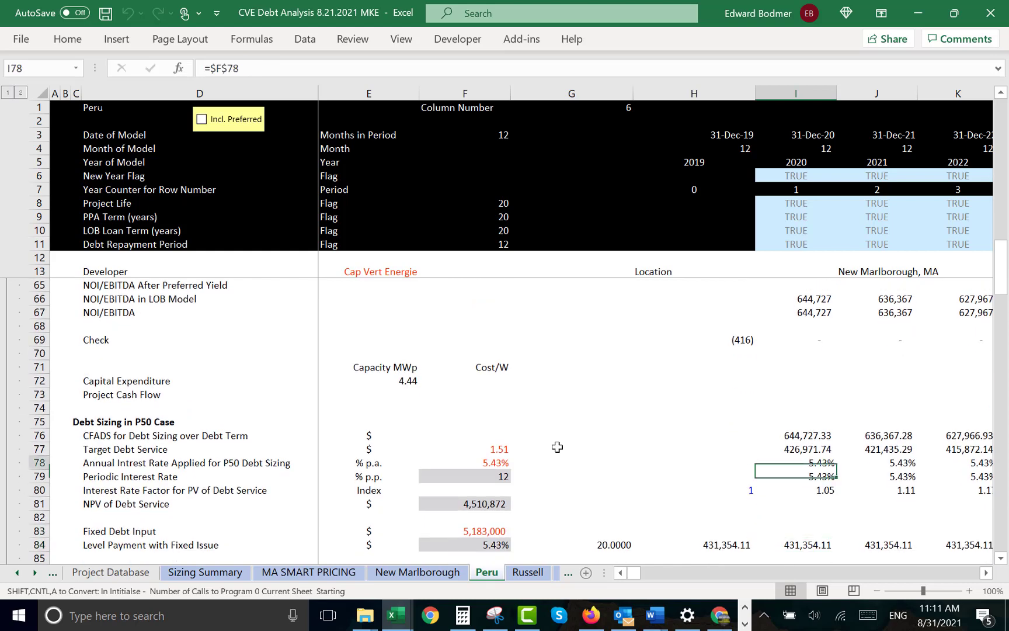
pyautogui.press('Up')
pyautogui.press('Up')
pyautogui.press('Up')
pyautogui.press('Left')
pyautogui.press('Up')
pyautogui.press('Up')
pyautogui.press('Up')
pyautogui.press('Up')
pyautogui.press('Up')
pyautogui.press('Up')
pyautogui.press('Up')
pyautogui.press('Up')
pyautogui.press('Up')
pyautogui.press('Up')
pyautogui.press('Up')
pyautogui.press('Up')
pyautogui.press('Up')
pyautogui.press('Up')
pyautogui.press('Up')
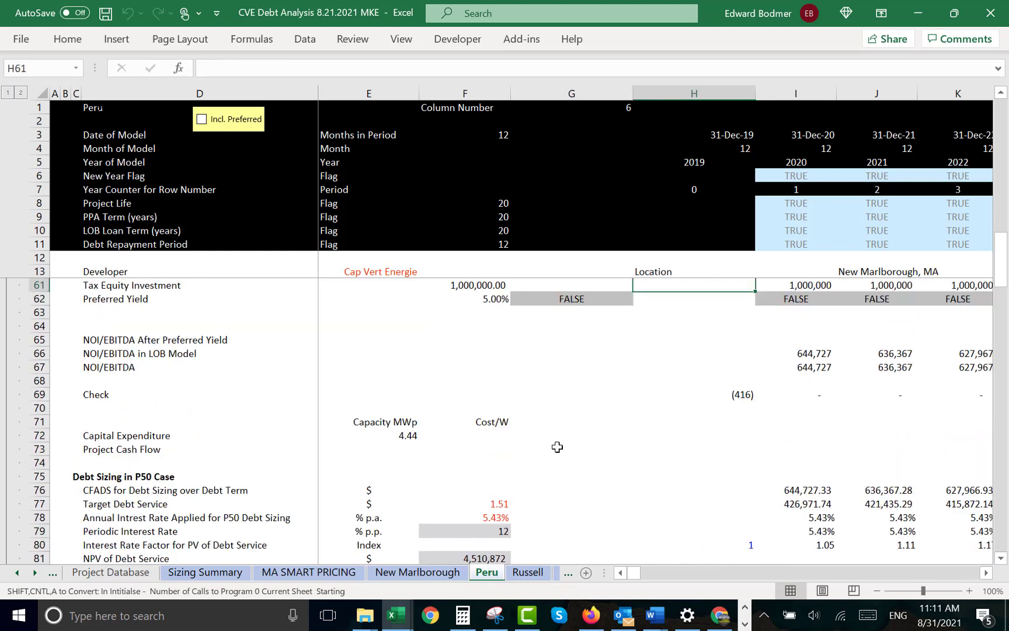
# Look over the Peru sheet's cash flow and preferred yield section and its operating expense lines above
pyautogui.press('Up')
pyautogui.press('Up')
pyautogui.press('Up')
pyautogui.press('Up')
pyautogui.press('Up')
pyautogui.press('Up')
pyautogui.press('Up')
pyautogui.press('Down')
pyautogui.press('Down')
pyautogui.press('Down')
pyautogui.press('Down')
pyautogui.press('Down')
pyautogui.press('Down')
pyautogui.press('Down')
pyautogui.press('Down')
pyautogui.press('Down')
pyautogui.press('Down')
pyautogui.press('Down')
pyautogui.press('Down')
pyautogui.press('Down')
pyautogui.press('Down')
pyautogui.press('Down')
pyautogui.press('Down')
pyautogui.press('Down')
pyautogui.press('Down')
pyautogui.press('Down')
pyautogui.press('Up')
pyautogui.press('Up')
pyautogui.press('Up')
pyautogui.press('Up')
pyautogui.press('Up')
pyautogui.press('Up')
pyautogui.press('Up')
pyautogui.press('Up')
pyautogui.press('Up')
pyautogui.press('Up')
pyautogui.press('Up')
pyautogui.press('Up')
pyautogui.press('Up')
pyautogui.press('Up')
pyautogui.press('Up')
pyautogui.press('Up')
pyautogui.press('Up')
pyautogui.press('Up')
pyautogui.press('Up')
pyautogui.press('Up')
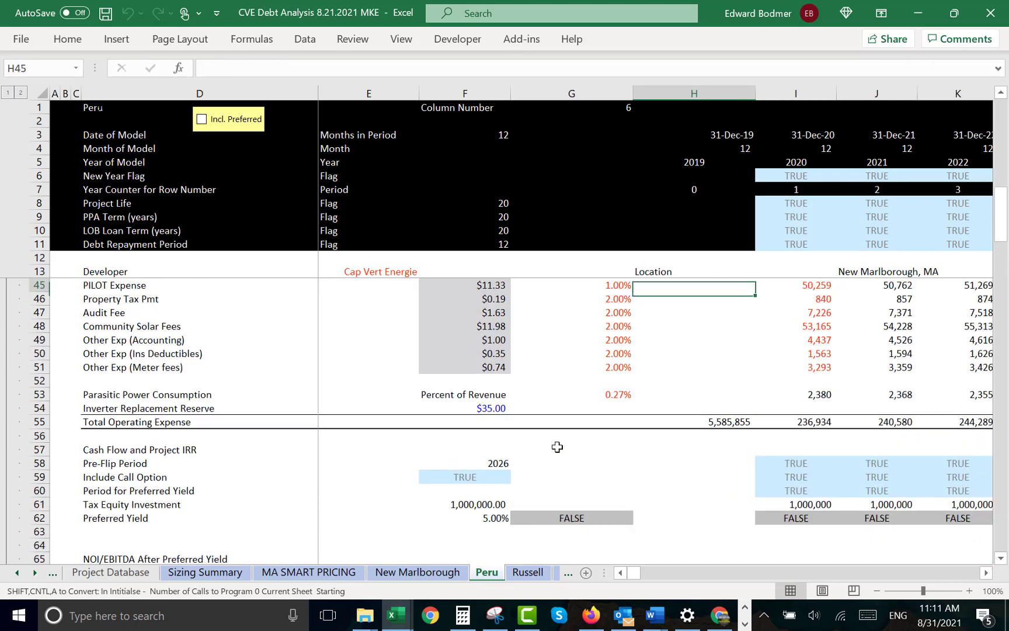
pyautogui.press('Up')
# Review the Peru sheet from Total Operating Expense through NOI/EBITDA and P50 debt sizing down to Debt Service Applied
pyautogui.press('Down')
pyautogui.press('Down')
pyautogui.press('Down')
pyautogui.press('Down')
pyautogui.press('Down')
pyautogui.press('Down')
pyautogui.press('Down')
pyautogui.press('Down')
pyautogui.press('Down')
pyautogui.press('Down')
pyautogui.press('Down')
pyautogui.press('Down')
pyautogui.press('Down')
pyautogui.press('Down')
pyautogui.press('Down')
pyautogui.press('Down')
pyautogui.press('Down')
pyautogui.press('Down')
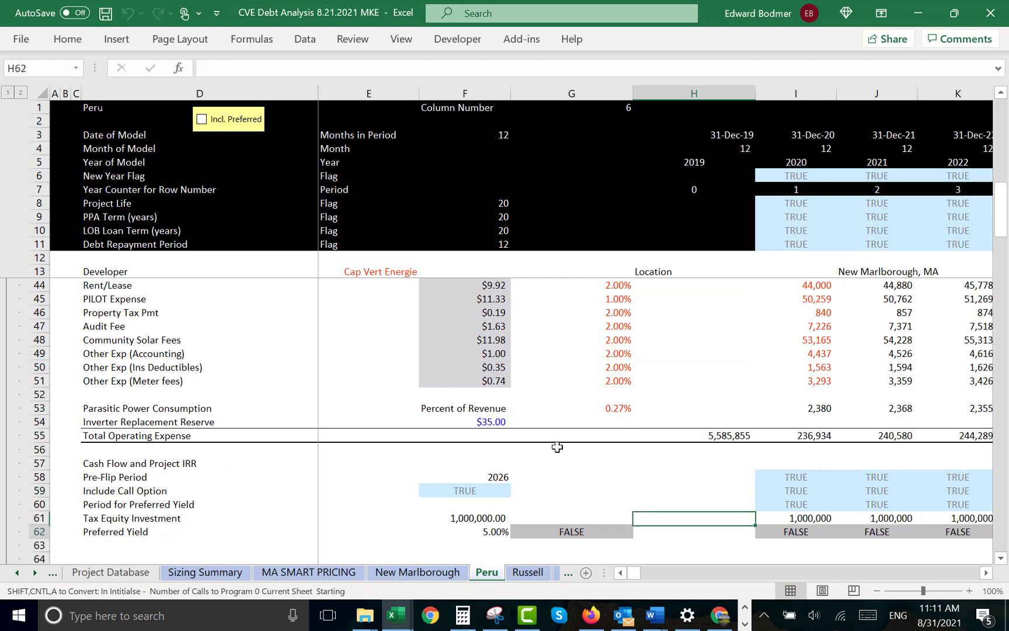
pyautogui.press('Down')
pyautogui.press('Down')
pyautogui.press('Down')
pyautogui.press('Down')
pyautogui.press('Down')
pyautogui.press('Down')
pyautogui.press('Down')
pyautogui.press('Down')
pyautogui.press('Down')
pyautogui.press('Down')
pyautogui.press('Down')
pyautogui.press('Down')
pyautogui.press('Down')
pyautogui.press('Down')
pyautogui.press('Down')
pyautogui.press('Down')
pyautogui.press('Down')
pyautogui.press('Down')
pyautogui.press('Down')
pyautogui.press('Down')
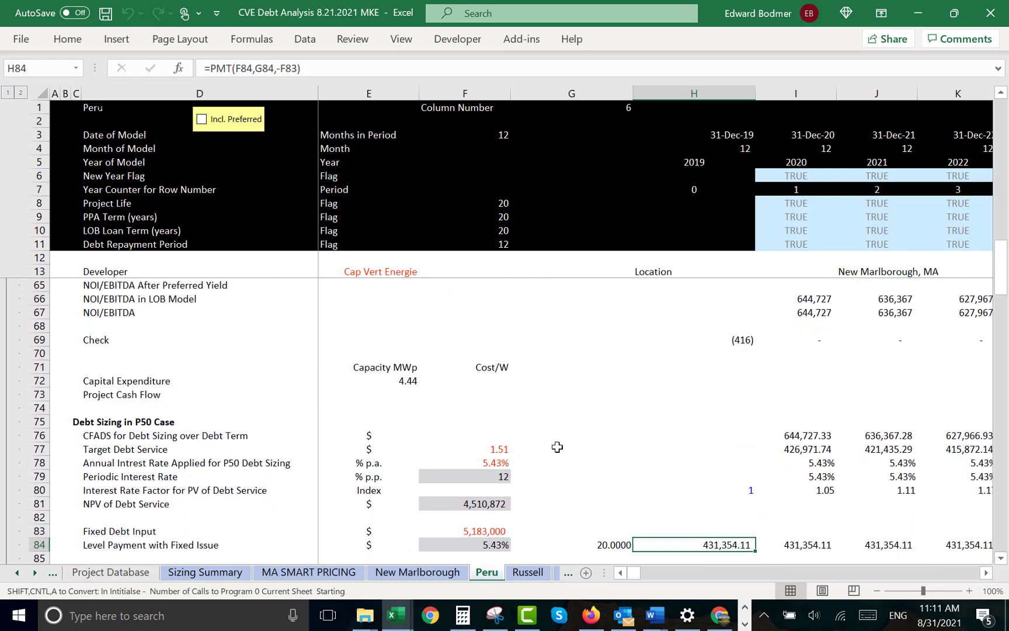
pyautogui.press('Down')
pyautogui.press('Down')
pyautogui.press('Down')
pyautogui.press('Down')
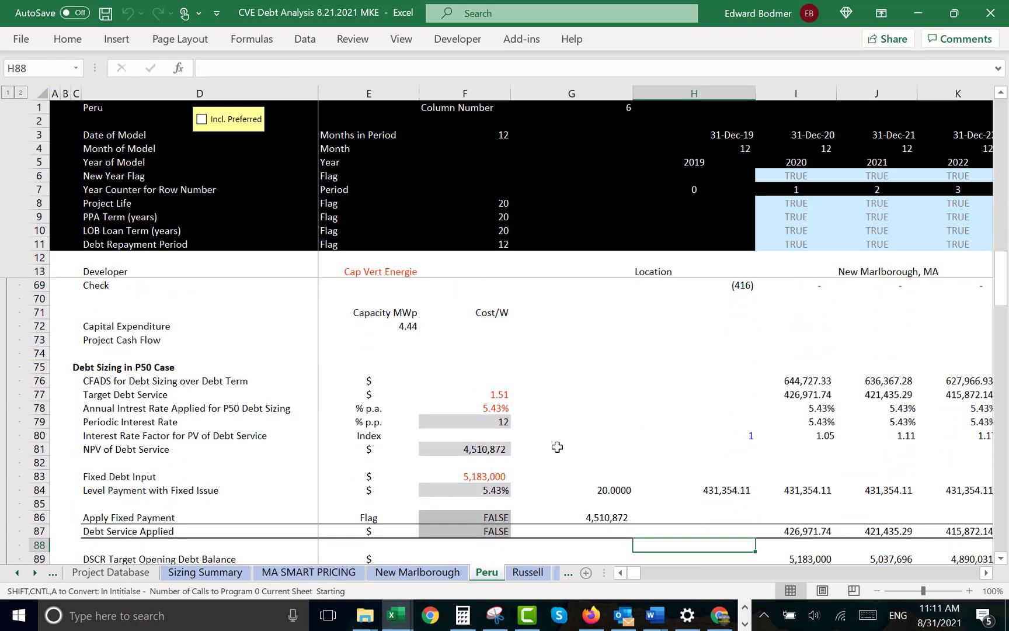
# Switch to the New Marlborough sheet and examine the rows from Period for Preferred Yield down to Level Payment with Fixed Issue
pyautogui.press('Left')
pyautogui.press('Left')
pyautogui.press('Left')
pyautogui.hotkey('ctrl', 'pageup')
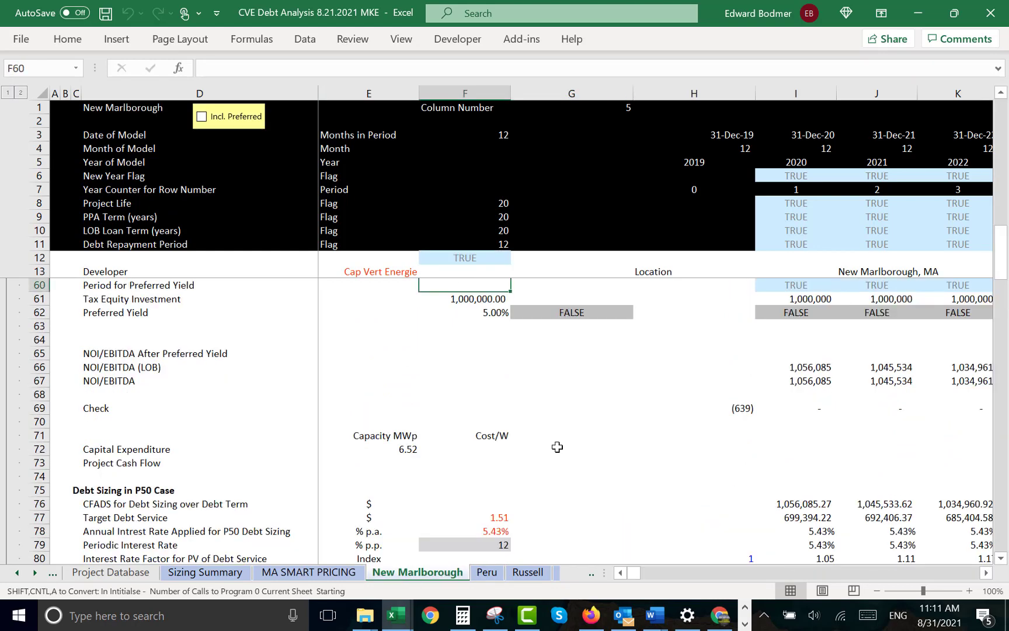
pyautogui.press('Down')
pyautogui.press('Down')
pyautogui.press('Down')
pyautogui.press('Down')
pyautogui.press('Down')
pyautogui.press('Down')
pyautogui.press('Down')
pyautogui.press('Down')
pyautogui.press('Down')
pyautogui.press('Down')
pyautogui.press('Down')
pyautogui.press('Down')
pyautogui.press('Down')
pyautogui.press('Down')
pyautogui.press('Down')
pyautogui.press('Down')
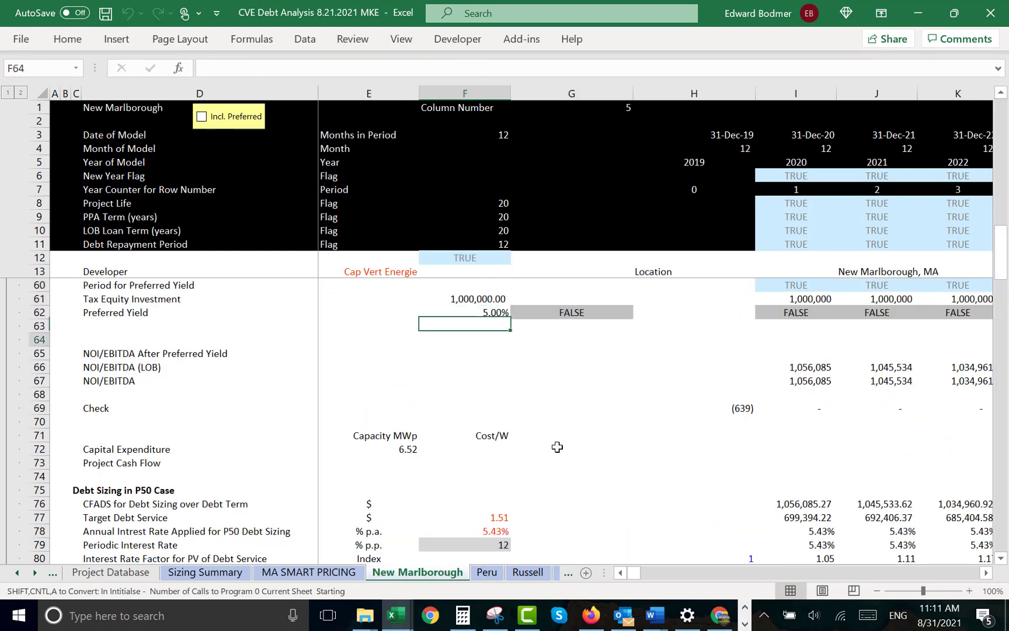
pyautogui.press('Down')
pyautogui.press('Down')
pyautogui.press('Down')
pyautogui.press('Down')
pyautogui.press('Down')
pyautogui.press('Down')
pyautogui.press('Down')
pyautogui.press('Down')
pyautogui.press('Down')
pyautogui.press('Down')
pyautogui.press('Down')
# Check the New Marlborough P50 debt sizing rows from Fixed Debt Input back up to Target Debt Service
pyautogui.press('Up')
pyautogui.press('Up')
pyautogui.press('Up')
pyautogui.press('Up')
pyautogui.press('Up')
pyautogui.press('Up')
pyautogui.press('Up')
pyautogui.press('Up')
pyautogui.press('Up')
pyautogui.press('Up')
pyautogui.press('Up')
pyautogui.press('Up')
pyautogui.press('Up')
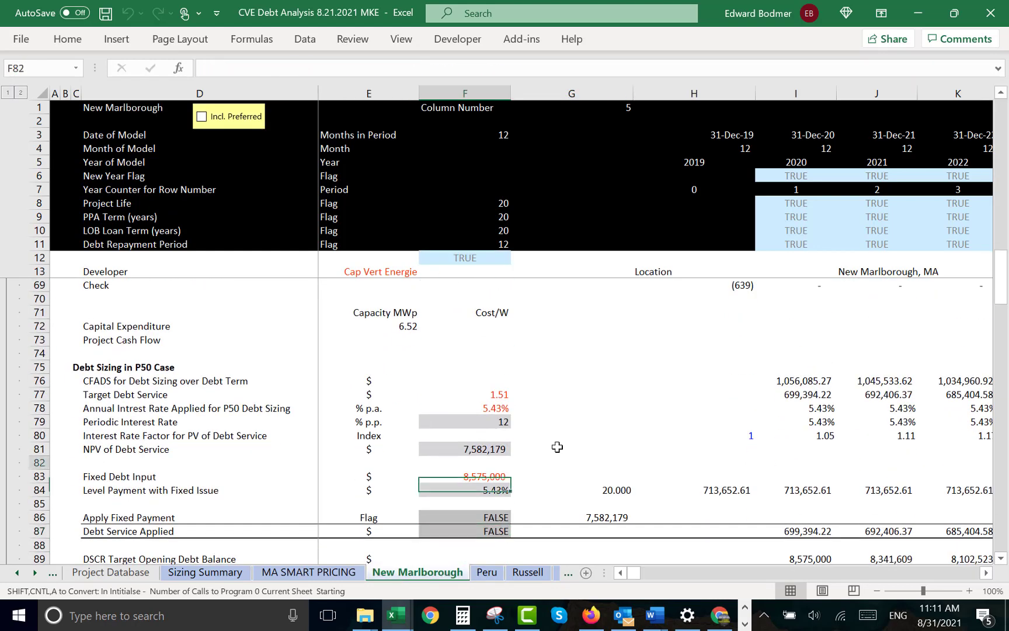
pyautogui.press('Down')
pyautogui.press('Down')
pyautogui.press('Down')
# Examine the New Marlborough target debt service and interest rates across the yearly columns through 2031, then return to column F
pyautogui.press('Right')
pyautogui.press('Right')
pyautogui.press('Right')
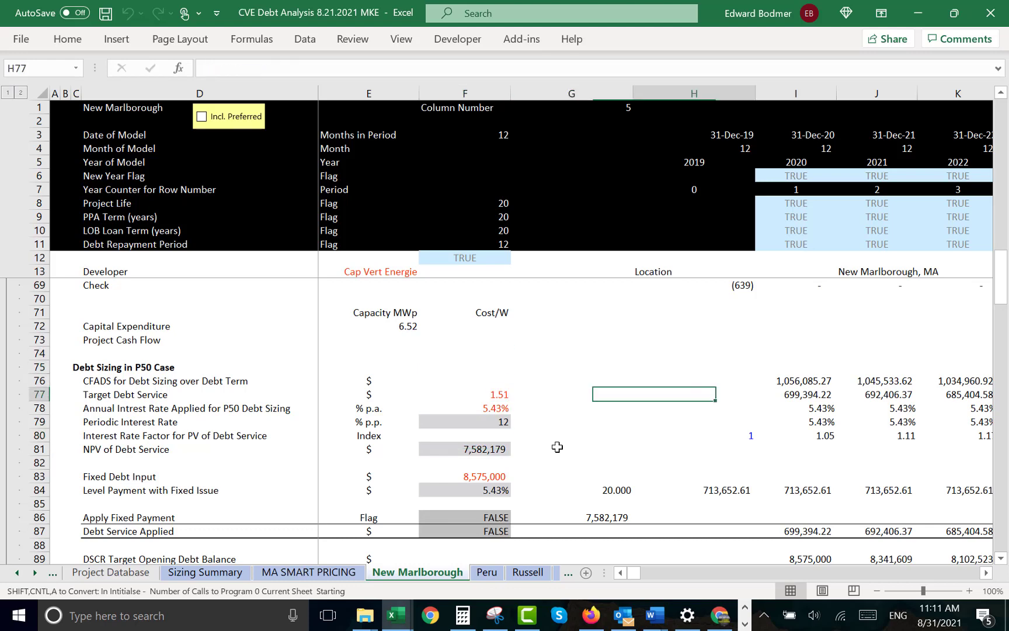
pyautogui.press('Right')
pyautogui.press('Right')
pyautogui.press('Right')
pyautogui.press('Right')
pyautogui.press('Right')
pyautogui.press('Right')
pyautogui.press('Right')
pyautogui.press('Right')
pyautogui.press('Right')
pyautogui.press('Right')
pyautogui.press('Right')
pyautogui.press('Down')
pyautogui.press('Down')
pyautogui.press('Down')
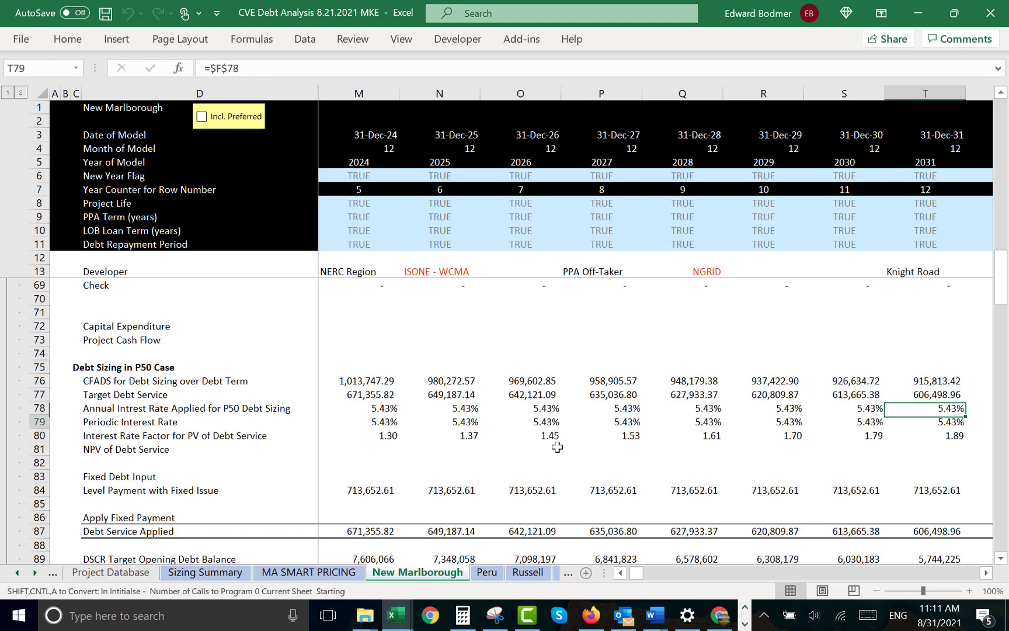
pyautogui.press('Left')
pyautogui.press('Left')
pyautogui.press('Left')
pyautogui.press('Left')
pyautogui.press('Left')
pyautogui.press('Left')
pyautogui.press('Left')
pyautogui.press('Left')
pyautogui.press('Left')
pyautogui.press('Left')
pyautogui.press('Left')
pyautogui.press('Left')
pyautogui.press('Left')
pyautogui.press('Left')
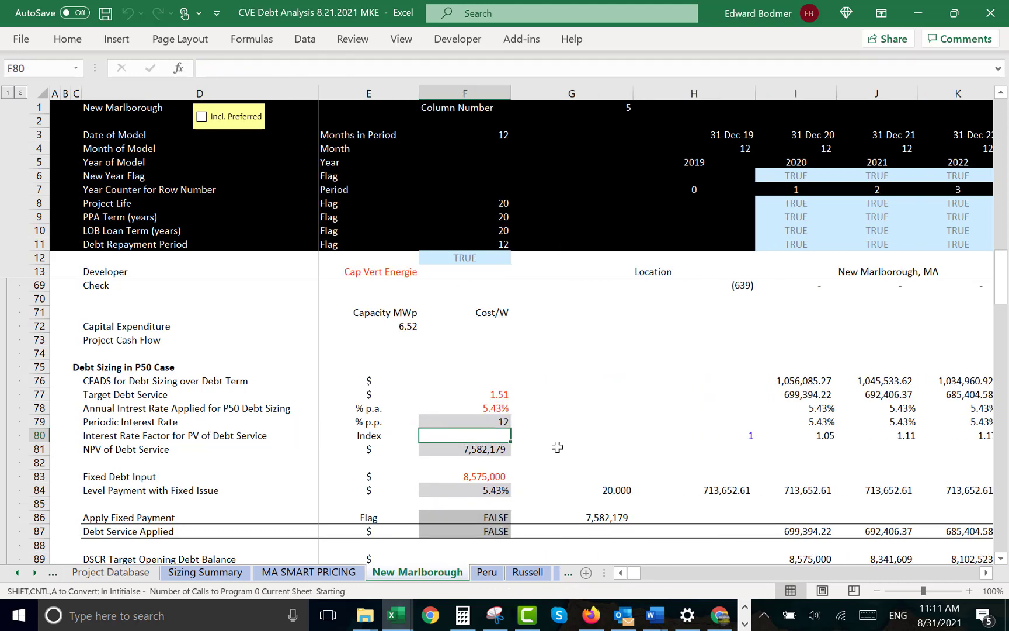
# Close the debt analysis workbook and check the Target Debt Service at P50 row on the Financial Model sheet of Course File
pyautogui.click(991, 13)
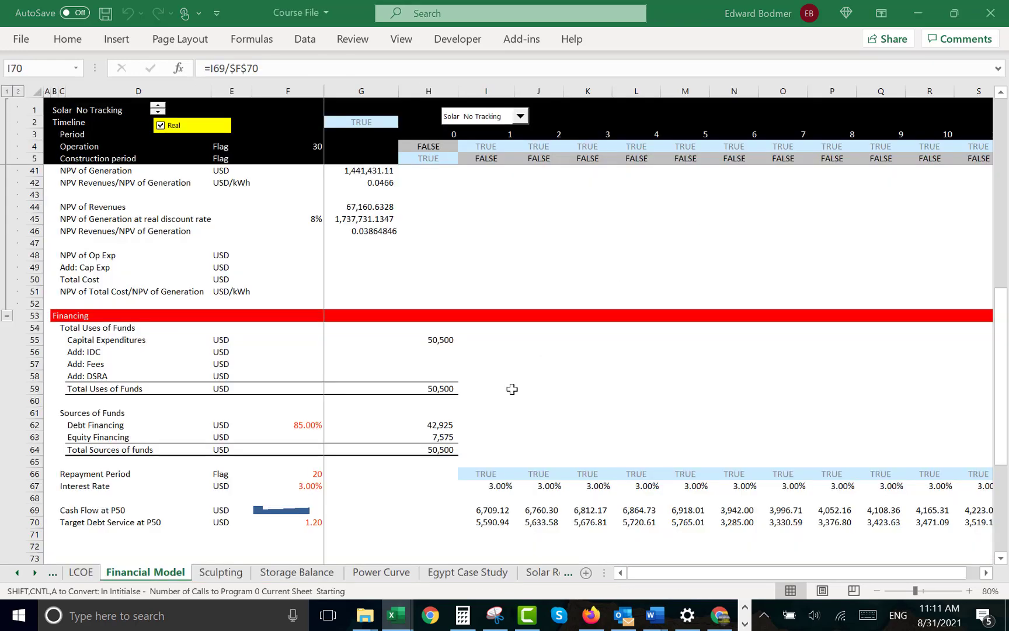
pyautogui.press('Left')
pyautogui.press('Left')
pyautogui.press('Left')
pyautogui.press('Left')
pyautogui.press('Right')
pyautogui.press('Right')
pyautogui.press('Right')
pyautogui.press('Right')
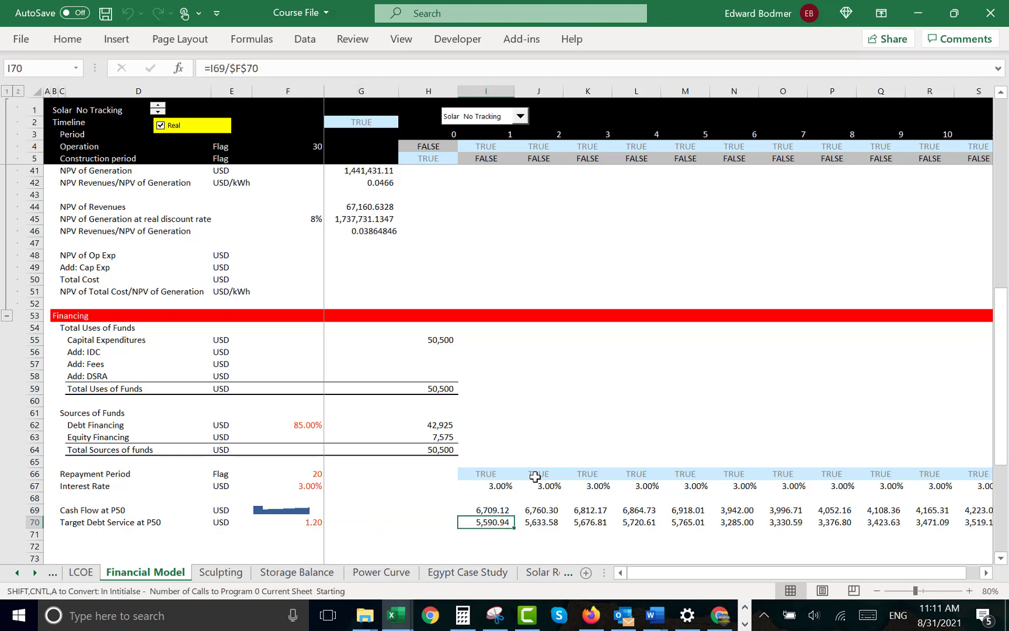
# Add the label "NPV of Debt Service at Int Rate" in C71, directly below Target Debt Service at P50
pyautogui.press('Down')
pyautogui.press('Left')
pyautogui.press('Left')
pyautogui.press('Left')
pyautogui.press('Left')
pyautogui.press('Left')
pyautogui.press('Left')
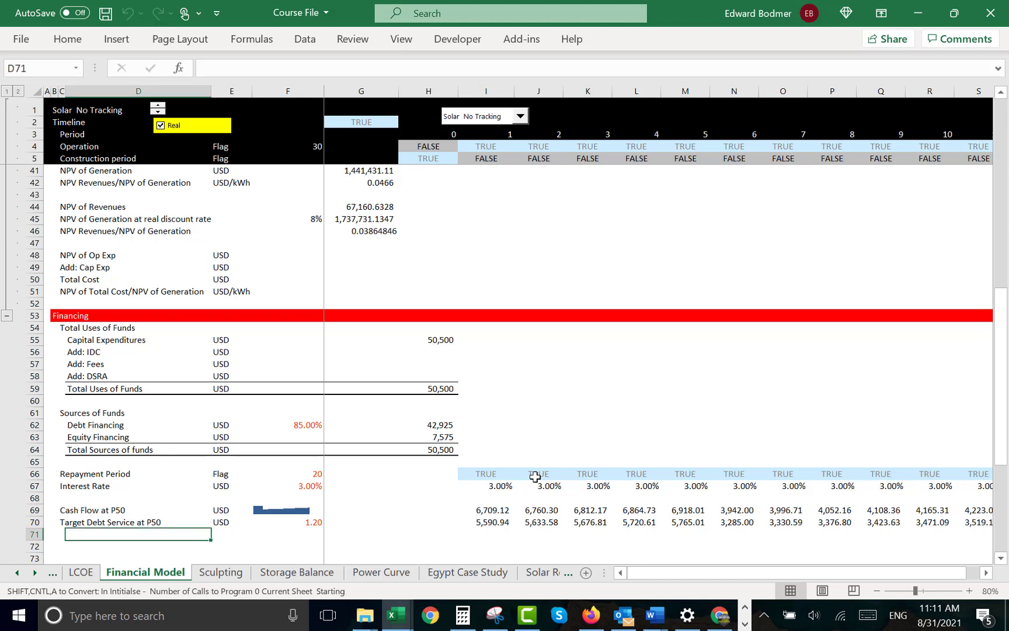
pyautogui.write('NPV')
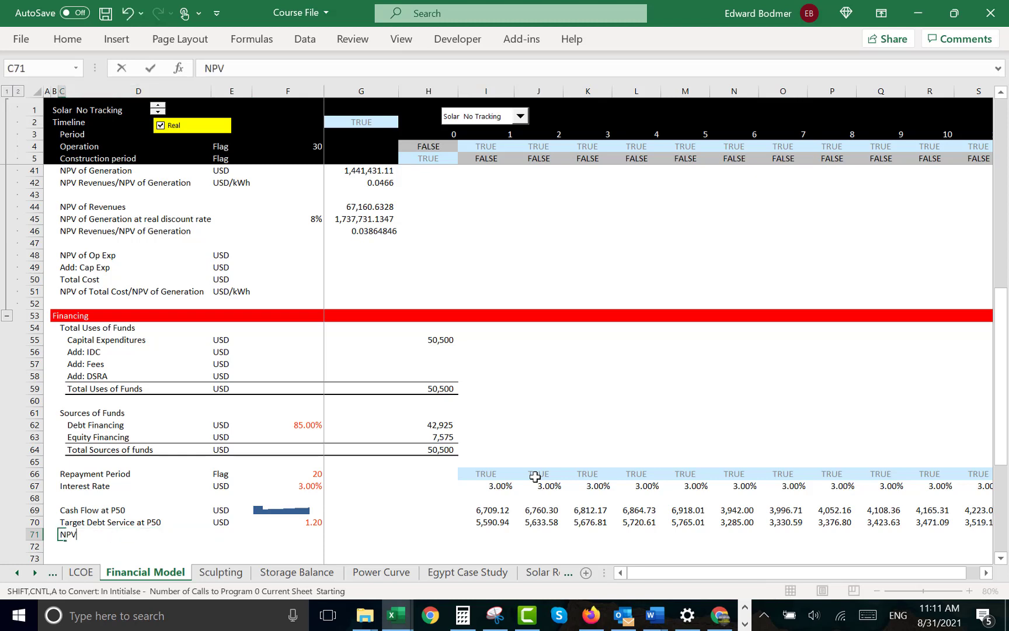
pyautogui.write(' of Det')
pyautogui.press('BackSpace')
pyautogui.write('bt Service at')
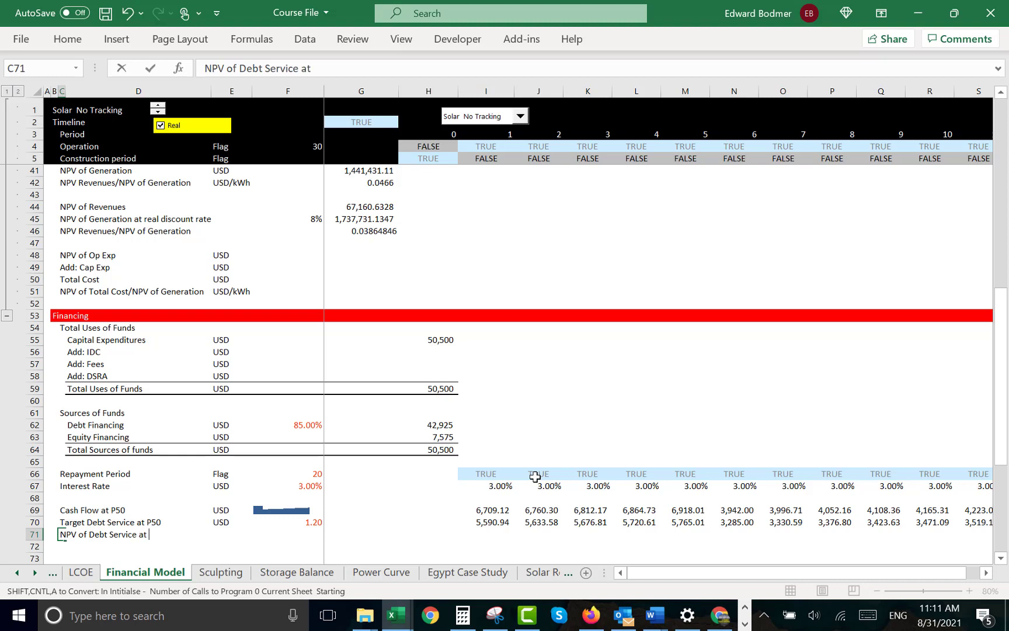
pyautogui.write(' Int Rate')
pyautogui.press('Return')
# Enter USD as the unit of the NPV of Debt Service row in E71
pyautogui.press('Up')
pyautogui.press('Right')
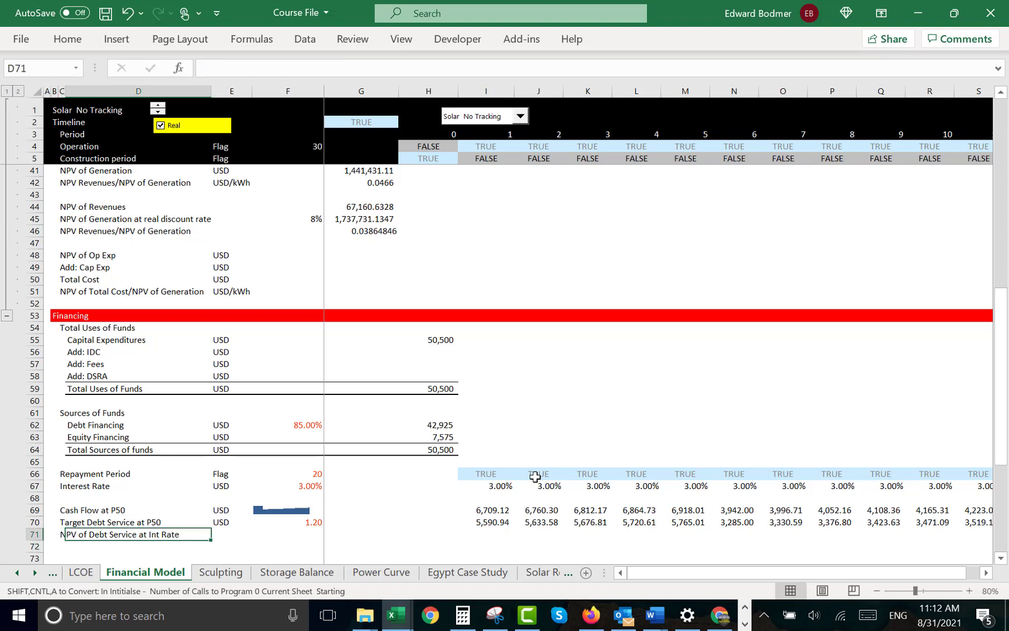
pyautogui.press('Right')
pyautogui.write('USD')
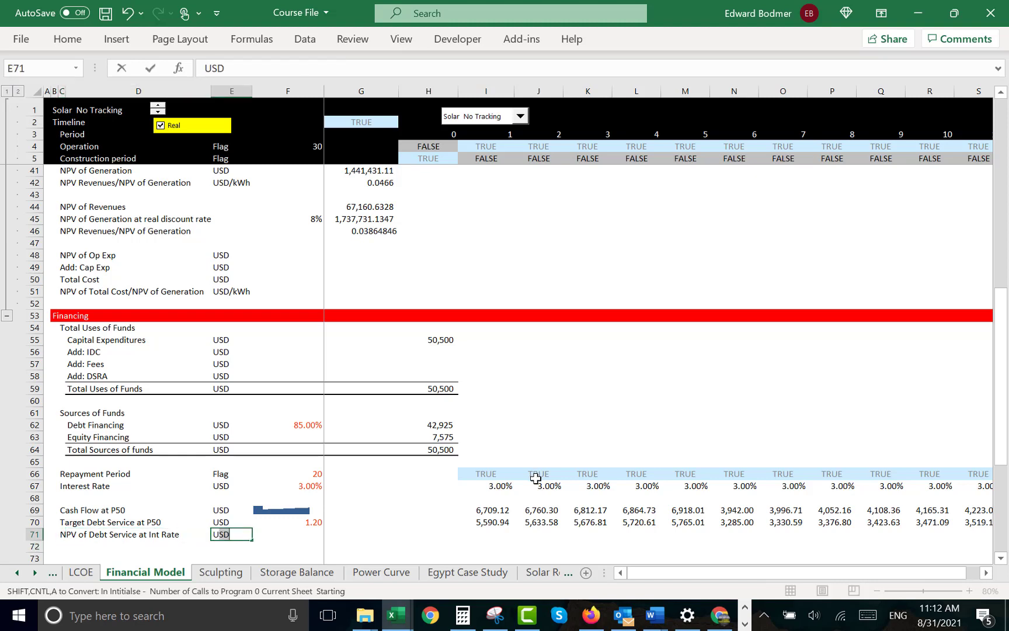
pyautogui.press('Return')
# Calculate the NPV of debt service in F71 with =NPV(F67,I70:BF70), using the interest rate and the target debt service row
pyautogui.press('Up')
pyautogui.press('Right')
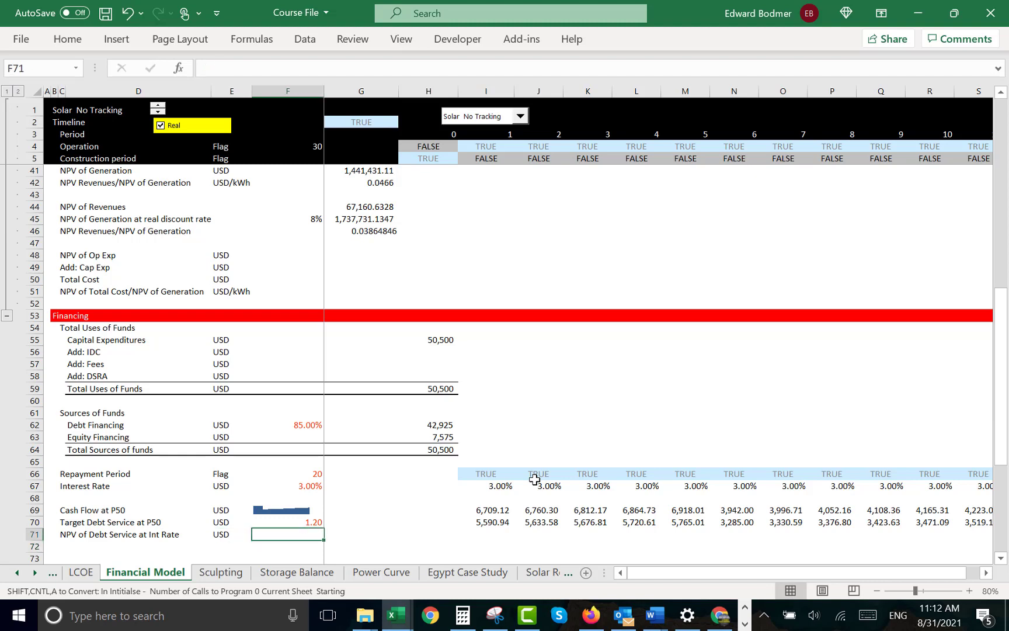
pyautogui.write('=npv(')
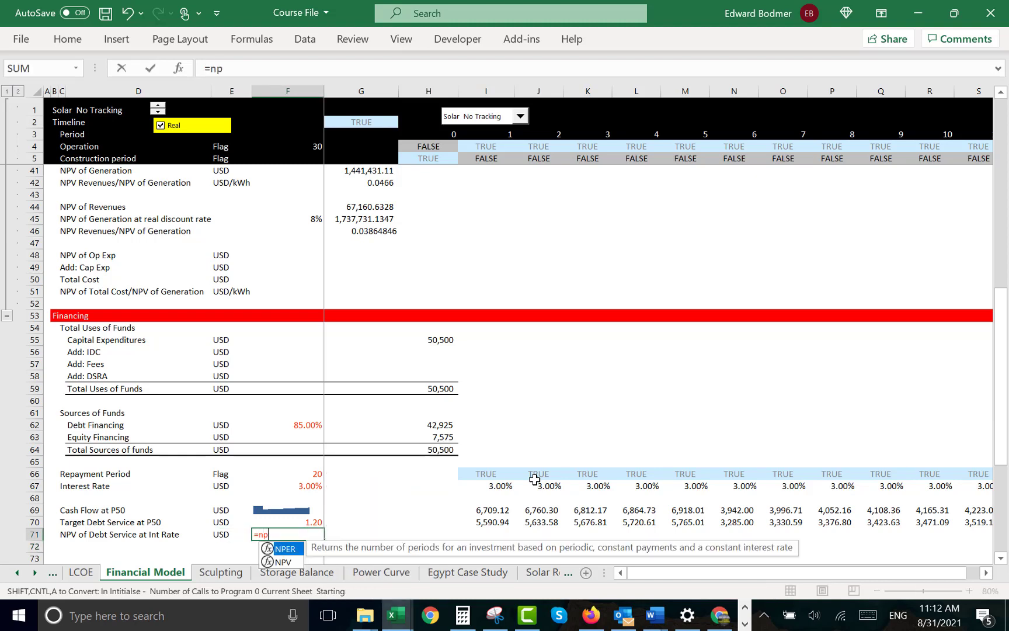
pyautogui.press('Up')
pyautogui.press('Up')
pyautogui.press('Up')
pyautogui.press('Up')
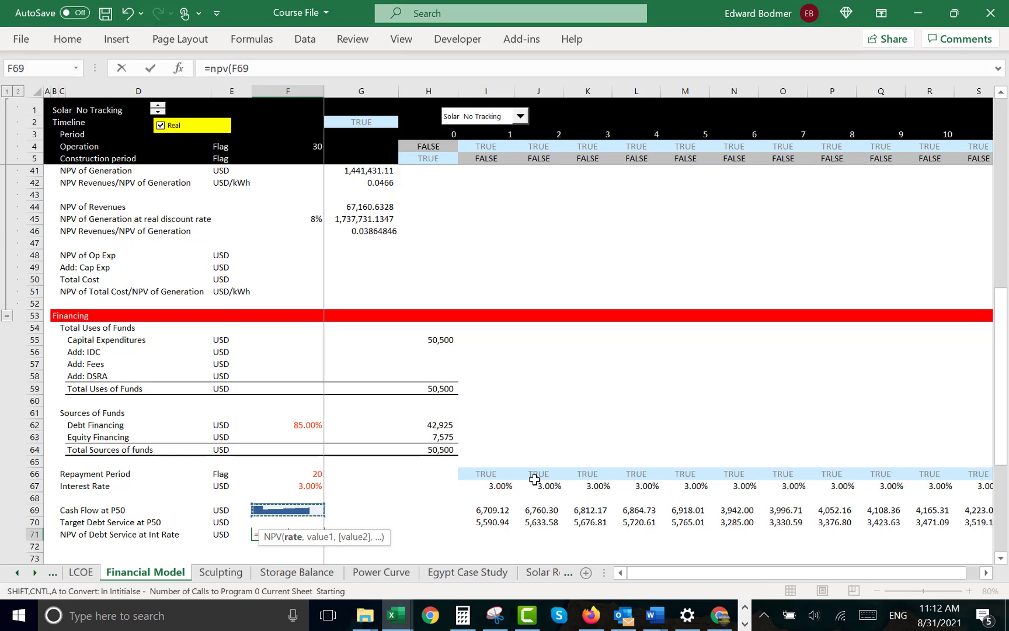
pyautogui.write(',')
pyautogui.press('Up')
pyautogui.press('Right')
pyautogui.press('Right')
pyautogui.press('Right')
pyautogui.write(':')
pyautogui.hotkey('ctrl', 'shift', 'Right')
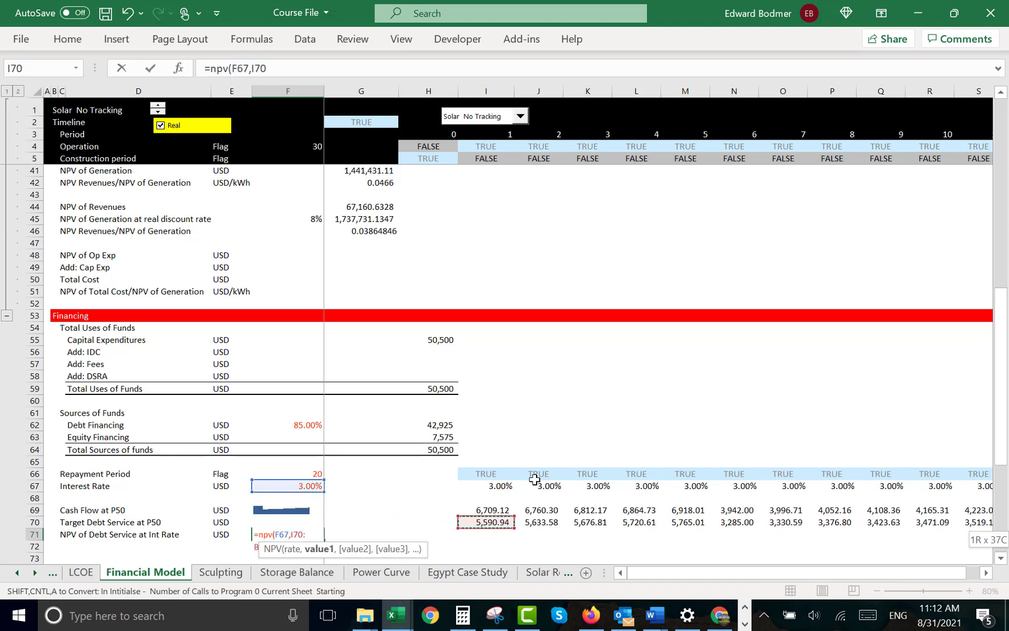
pyautogui.press('Return')
pyautogui.press('Up')
pyautogui.press('Left')
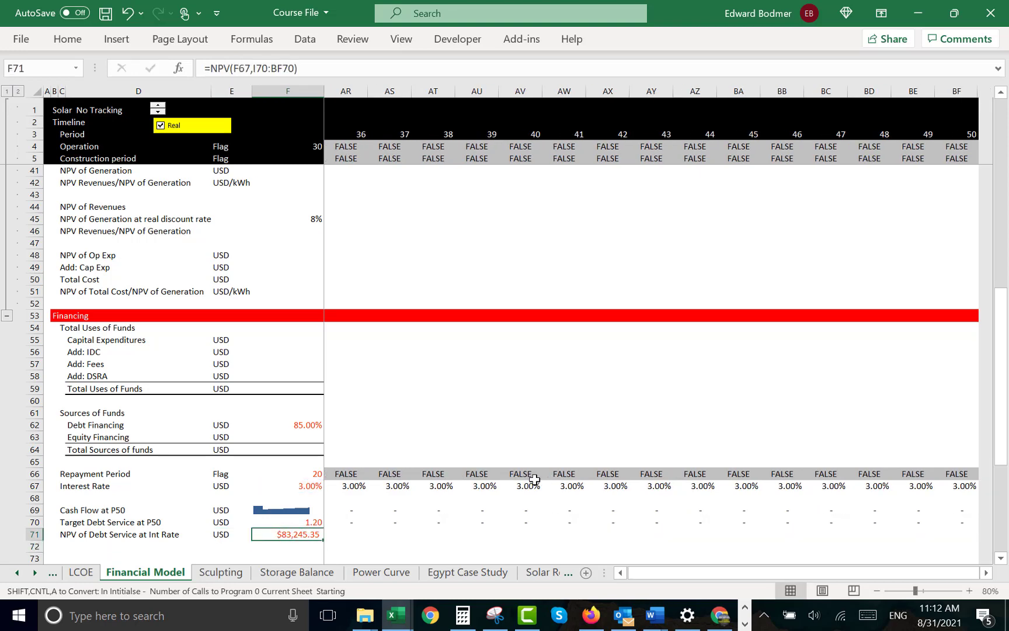
# Format the NPV of debt service in F71 as a number with thousands separators, two decimals and no currency symbol
pyautogui.press('Right')
pyautogui.press('Left')
pyautogui.press('Left')
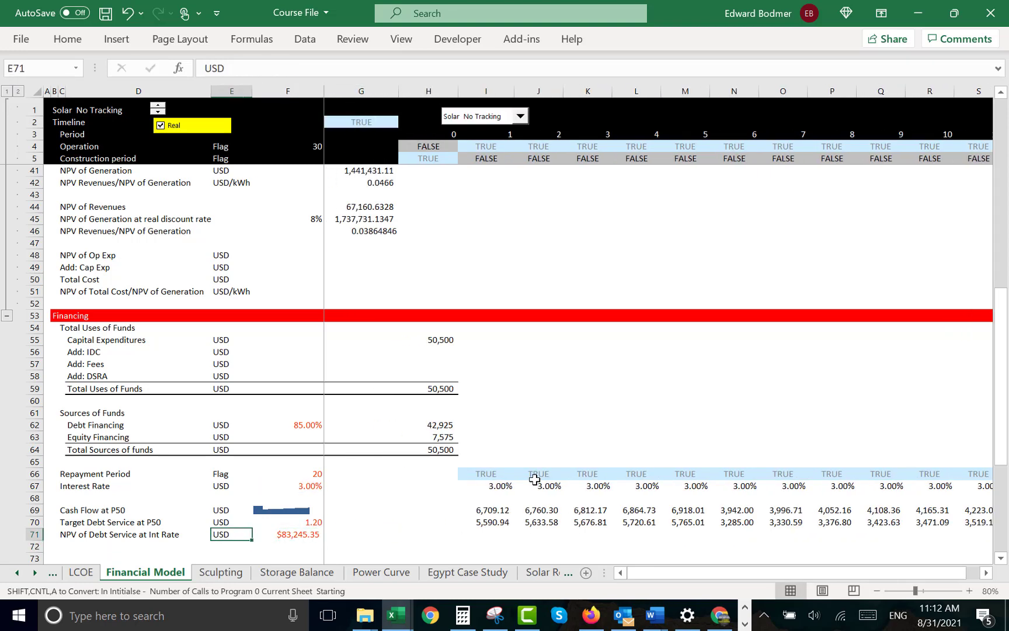
pyautogui.press('Right')
pyautogui.press('Right')
pyautogui.press('Left')
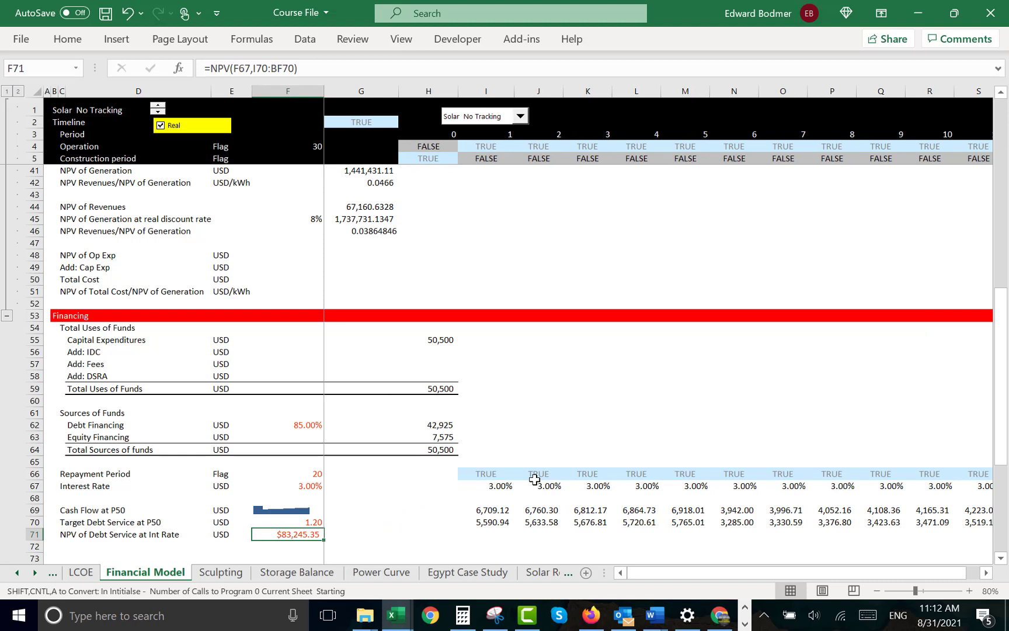
pyautogui.press('Left')
pyautogui.press('Right')
pyautogui.press('Left')
pyautogui.press('Right')
pyautogui.press('Left')
pyautogui.press('Right')
pyautogui.hotkey('ctrl', 'shift', '1')
# Examine the Cash Flow at P50 and Target Debt Service rows past the end of the repayment period
pyautogui.press('Up')
pyautogui.press('Up')
pyautogui.press('Right')
pyautogui.press('Right')
pyautogui.press('Right')
pyautogui.press('Down')
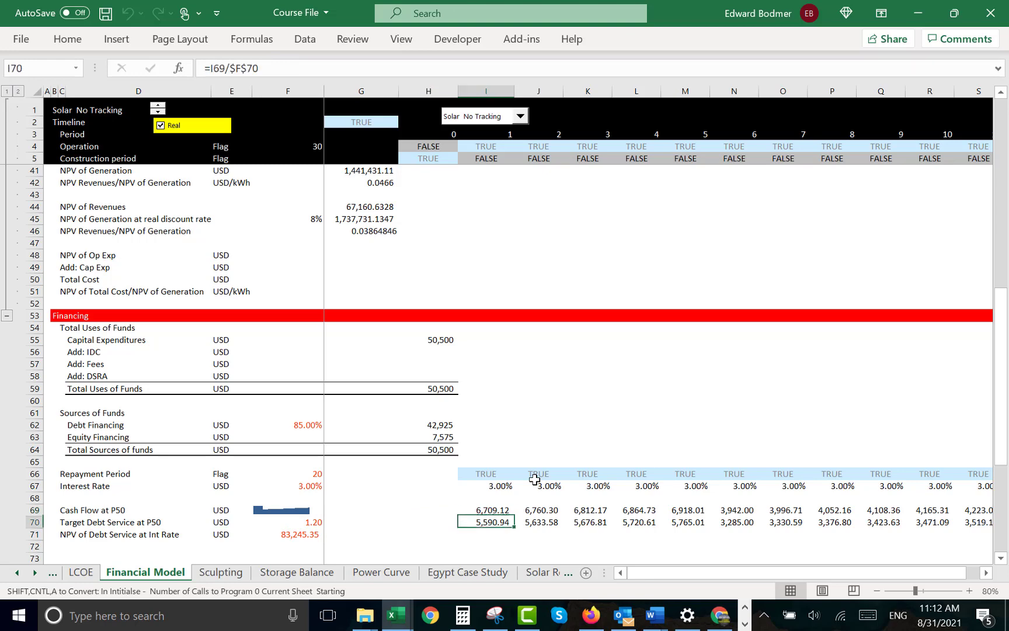
pyautogui.press('Up')
pyautogui.press('Right')
pyautogui.press('Right')
pyautogui.press('Right')
pyautogui.press('Right')
pyautogui.press('Right')
pyautogui.press('Right')
pyautogui.press('Right')
pyautogui.press('Right')
pyautogui.press('Right')
pyautogui.press('Right')
pyautogui.press('Right')
pyautogui.press('Right')
pyautogui.press('Right')
pyautogui.press('Right')
pyautogui.press('Right')
pyautogui.press('Right')
pyautogui.press('Right')
pyautogui.press('Right')
pyautogui.press('Right')
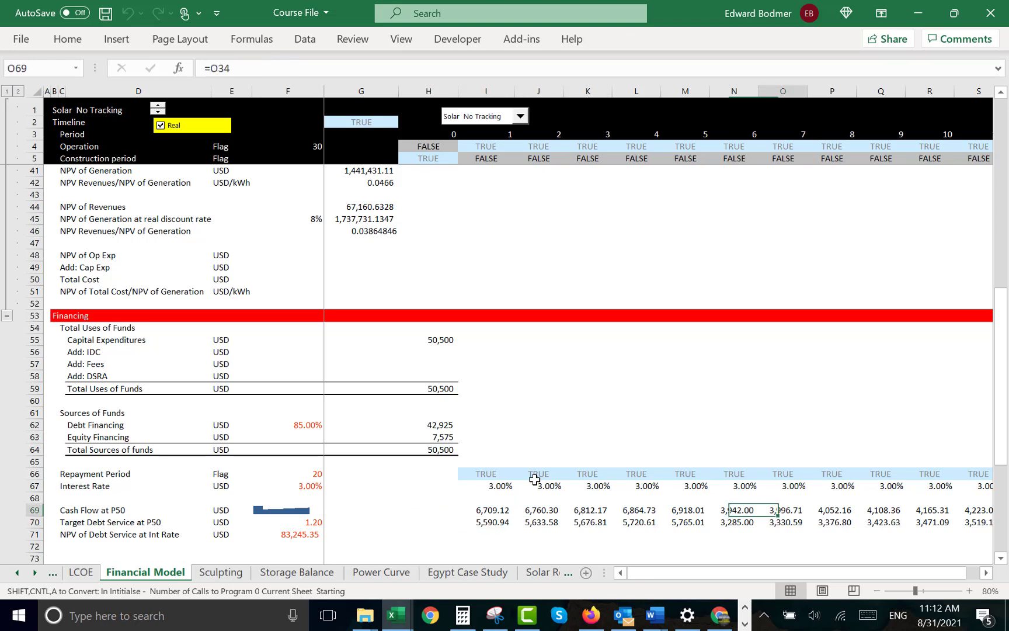
pyautogui.press('Right')
pyautogui.press('Right')
pyautogui.press('Right')
pyautogui.press('Right')
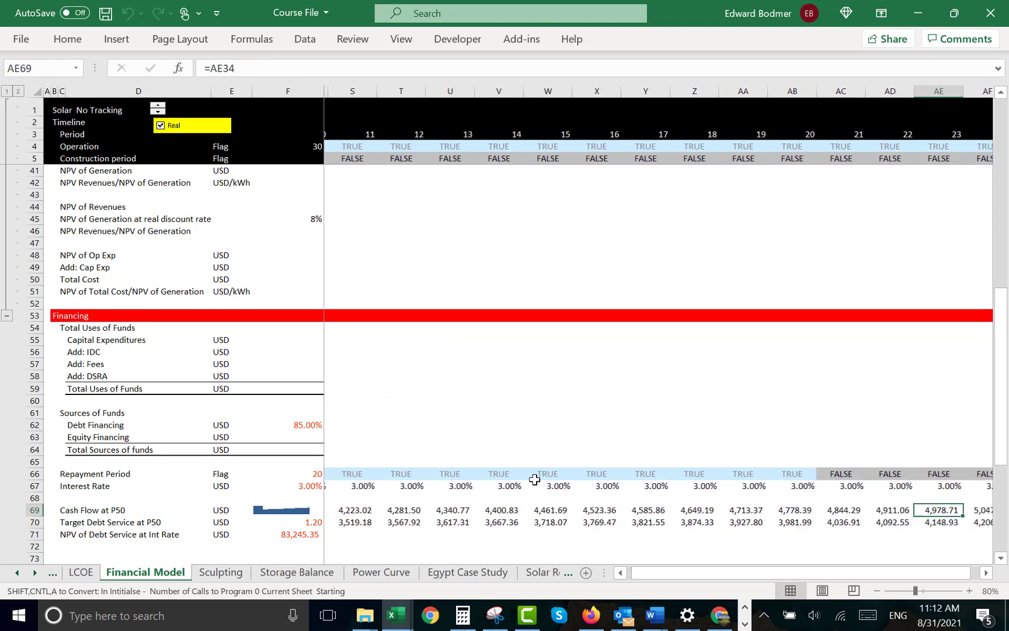
# Limit Cash Flow at P50 to the repayment period with =I34*I66 in I69 and fill it across the row
pyautogui.hotkey('ctrl', 'Left')
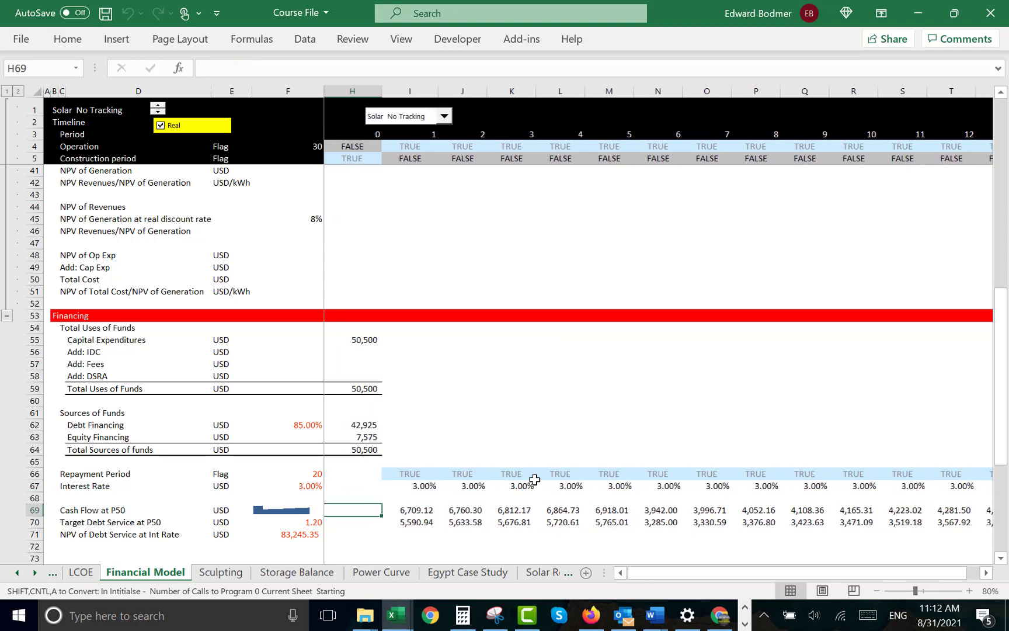
pyautogui.press('F2')
pyautogui.write('*')
pyautogui.click(483, 473)
pyautogui.press('Return')
pyautogui.press('Up')
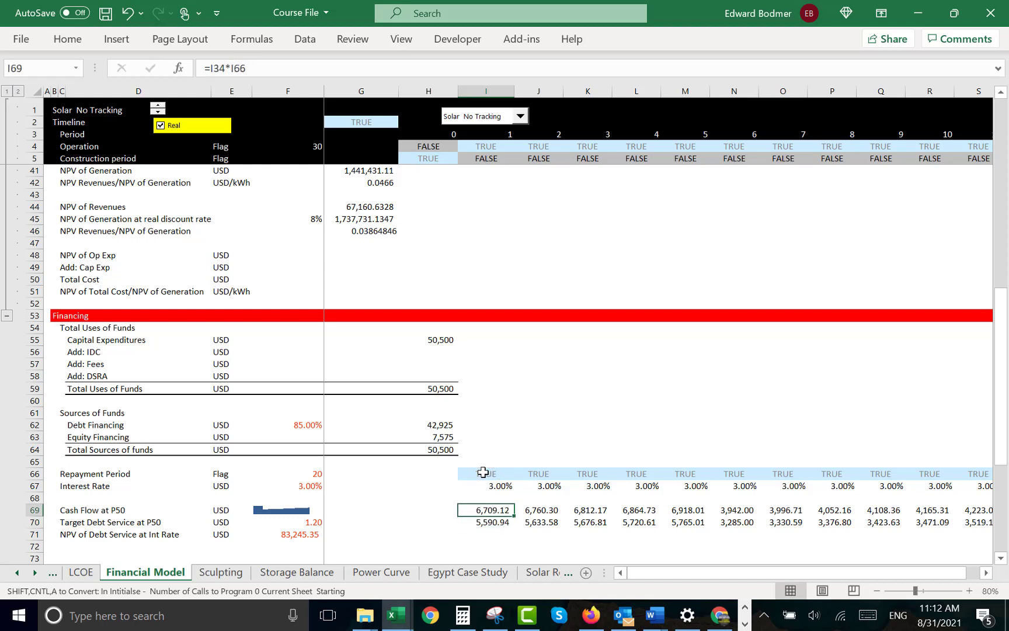
pyautogui.hotkey('ctrl', 'shift', 'Right')
pyautogui.hotkey('ctrl', 'r')
# Check the recalculated NPV of Debt Service at Int Rate in F71
pyautogui.press('Down')
pyautogui.press('Down')
pyautogui.press('Left')
pyautogui.press('Left')
pyautogui.press('Left')
pyautogui.press('Left')
pyautogui.press('Left')
pyautogui.press('Right')
pyautogui.press('Right')
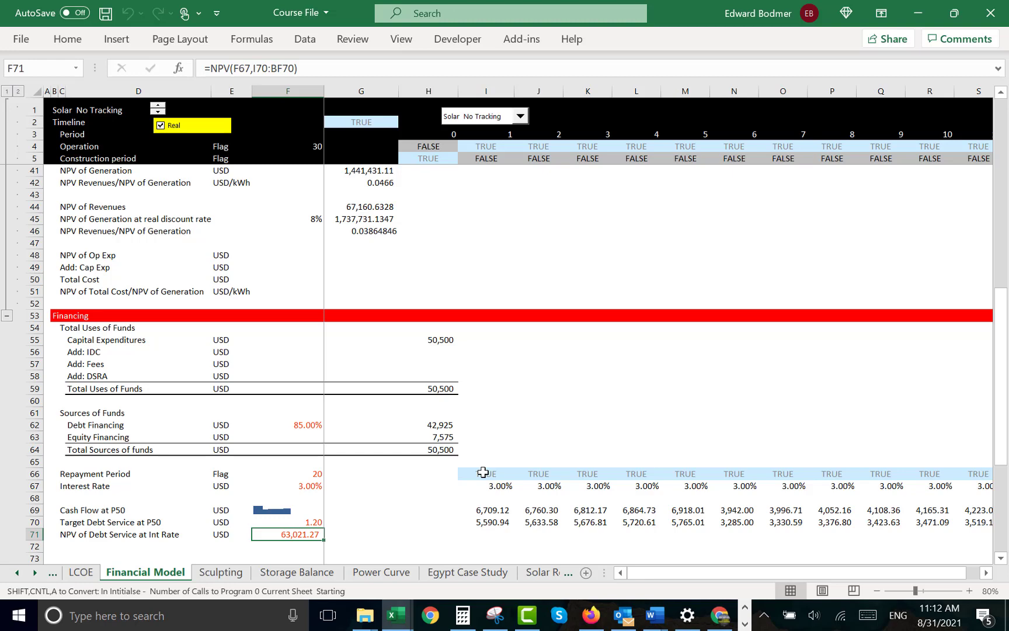
# Insert three blank rows at row 73, above Total Debt Payment with PMT
pyautogui.press('Down')
pyautogui.press('Down')
pyautogui.press('Down')
pyautogui.press('Down')
pyautogui.press('Up')
pyautogui.press('Up')
pyautogui.press('Left')
pyautogui.press('Left')
pyautogui.press('Left')
pyautogui.press('Left')
pyautogui.press('Left')
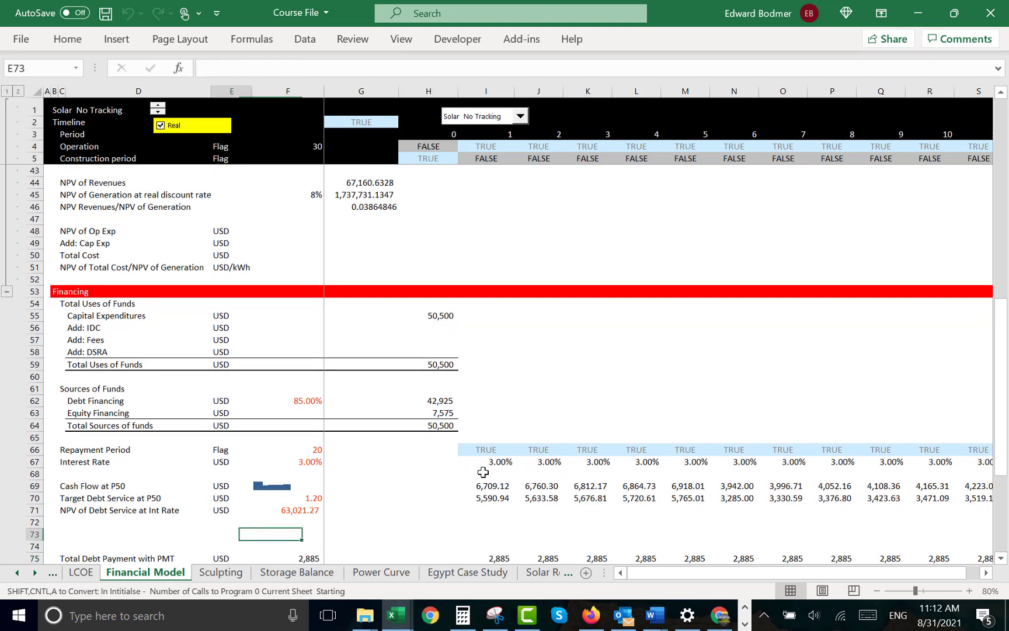
pyautogui.hotkey('shift', 'space')
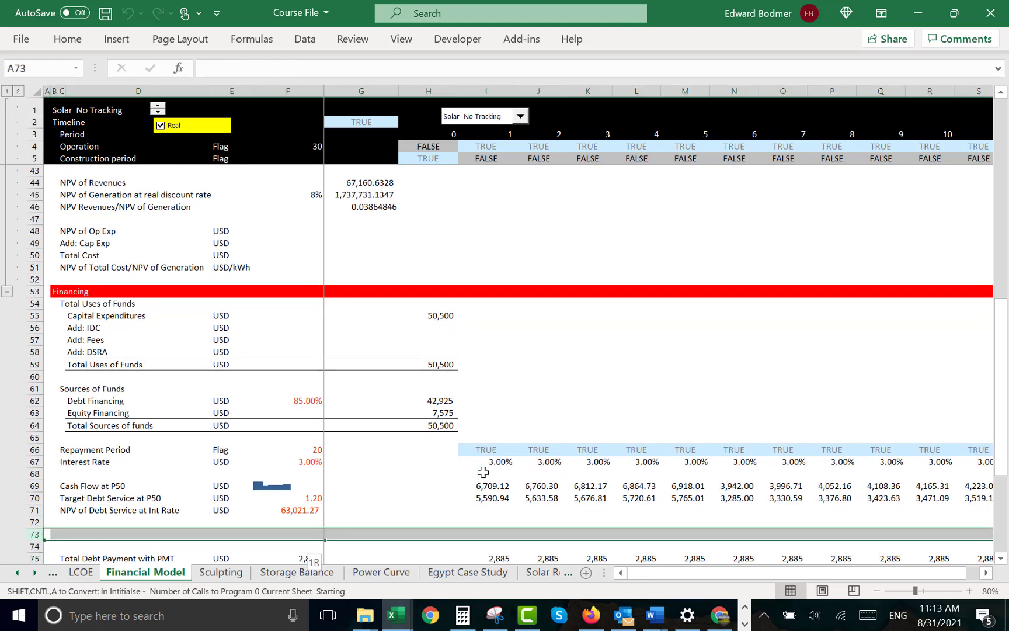
pyautogui.hotkey('shift', 'Down')
pyautogui.hotkey('shift', 'Down')
pyautogui.hotkey('ctrl', 'shift', '+')
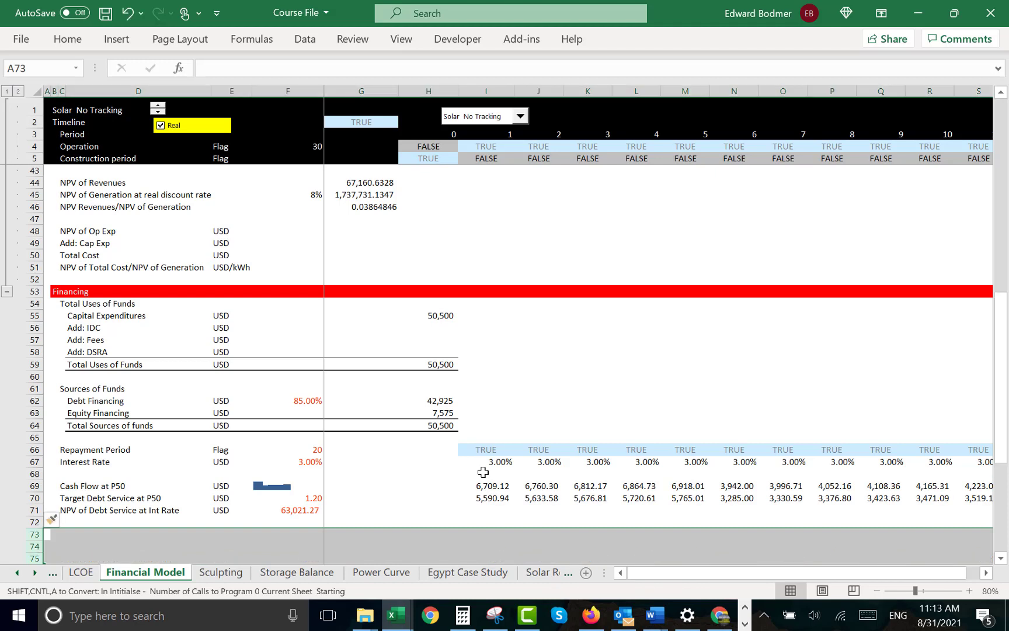
pyautogui.press('Right')
pyautogui.press('Right')
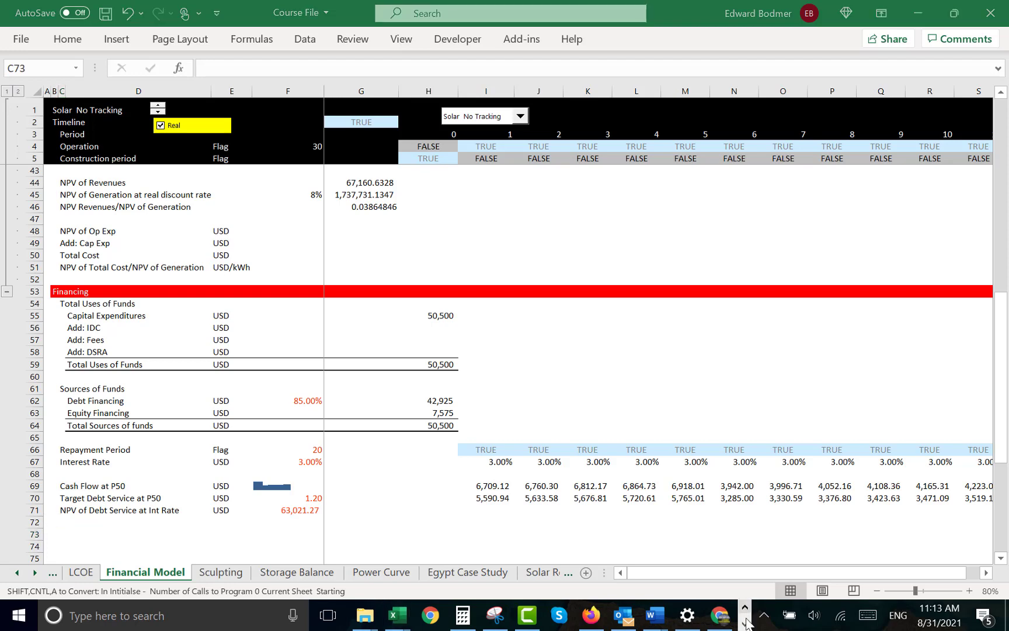
# Switch to the Solar Slides presentation in PowerPoint and review slides 88 to 90 on irradiation terms, resource assessment and STC
pyautogui.click(745, 624)
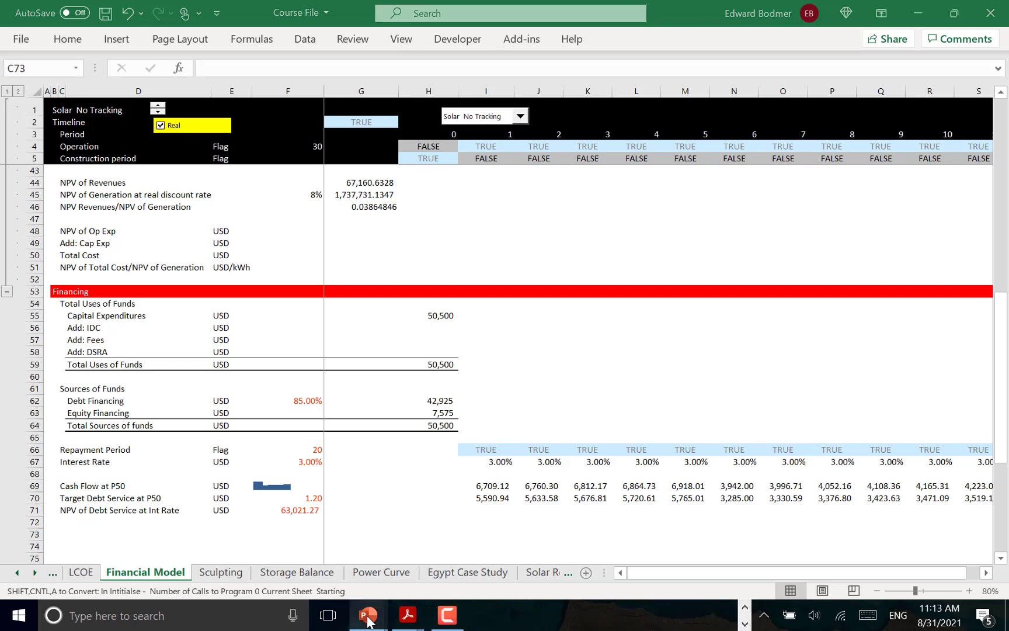
pyautogui.moveTo(368, 615)
pyautogui.click(299, 570)
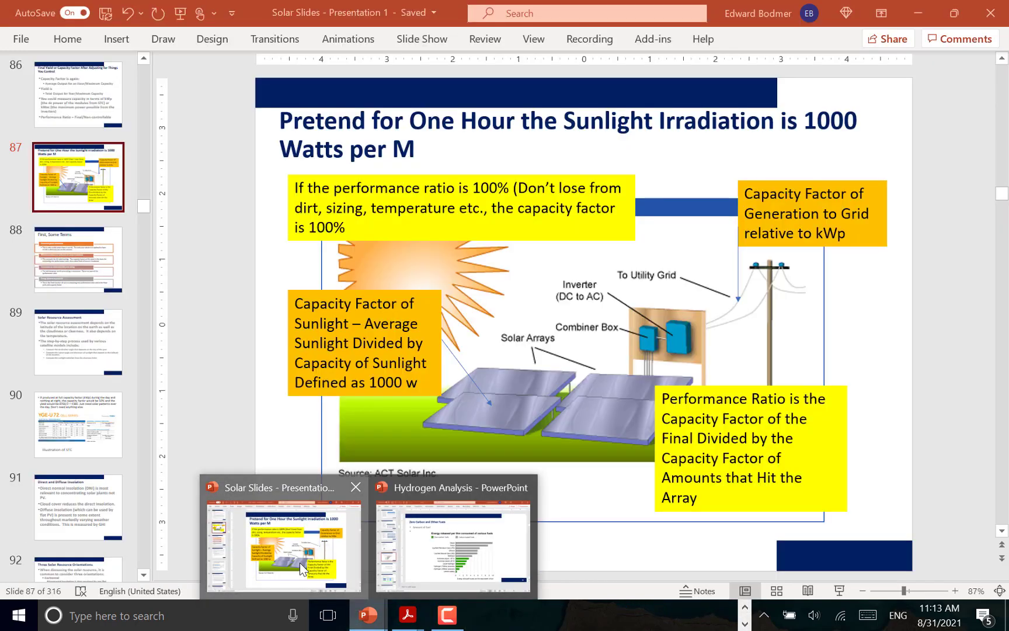
pyautogui.click(61, 259)
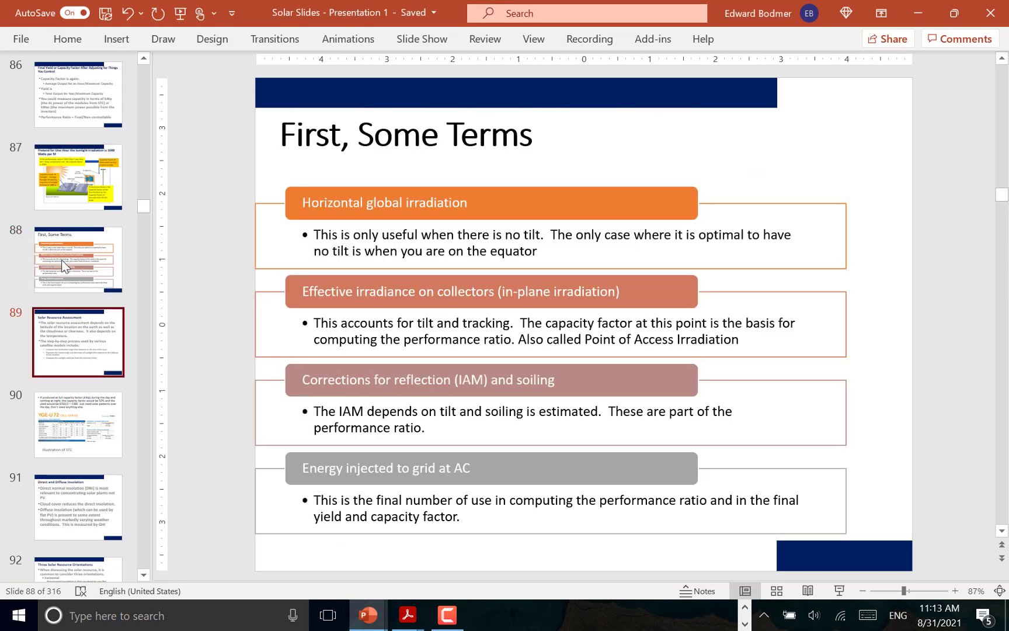
pyautogui.press('Down')
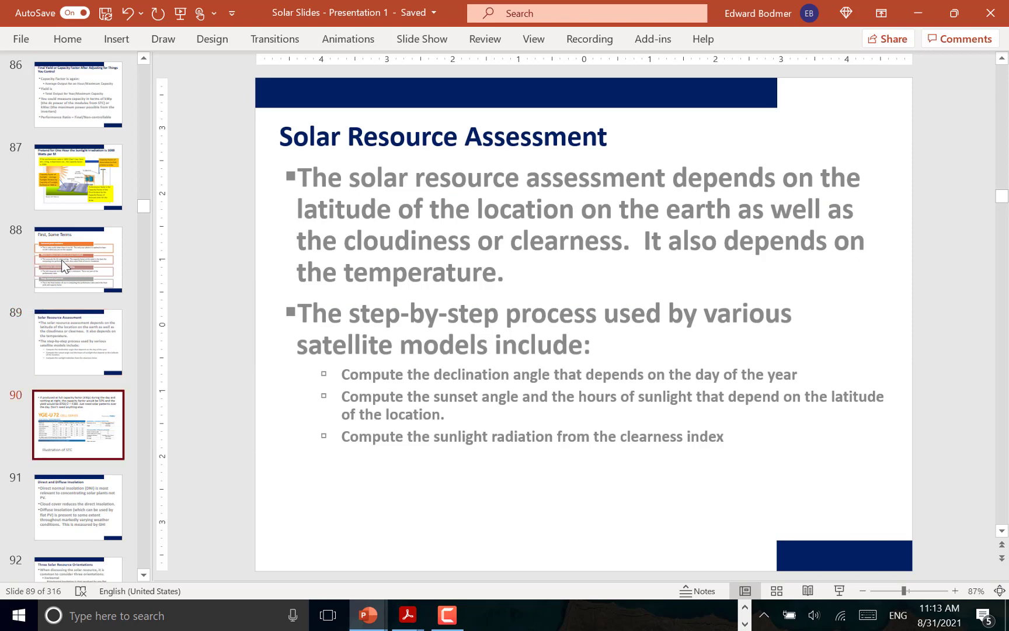
pyautogui.press('Down')
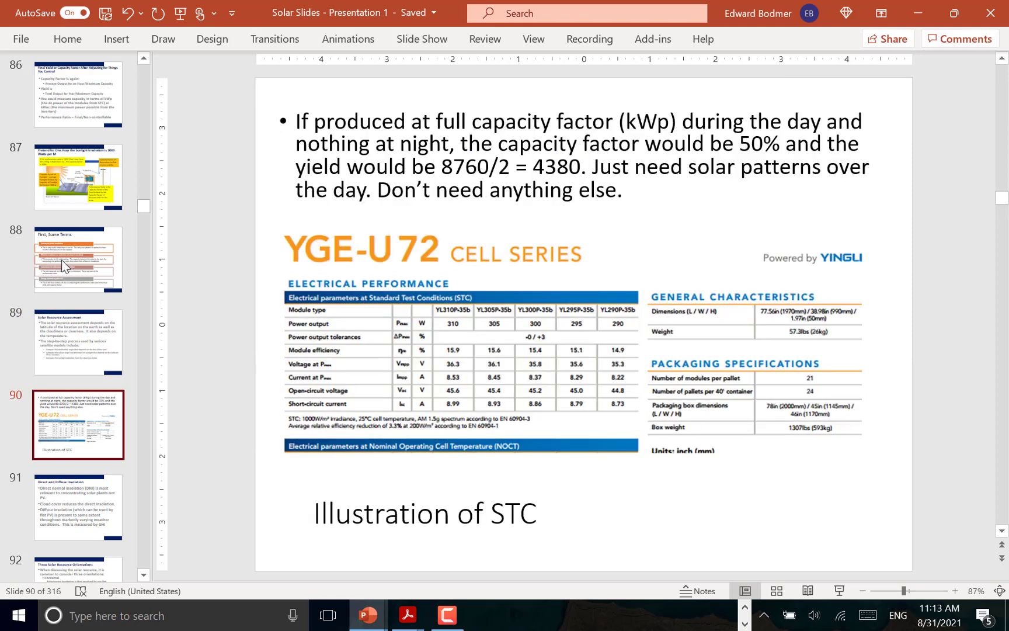
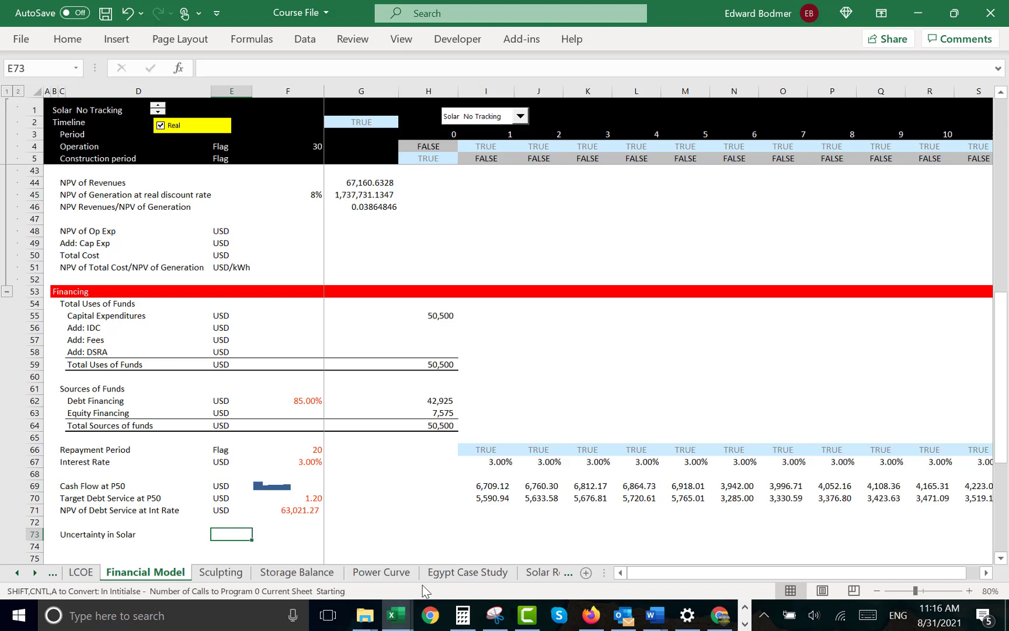
# Enter % as the unit of the Uncertainty in Solar row in E73
pyautogui.write('%')
pyautogui.press('Tab')
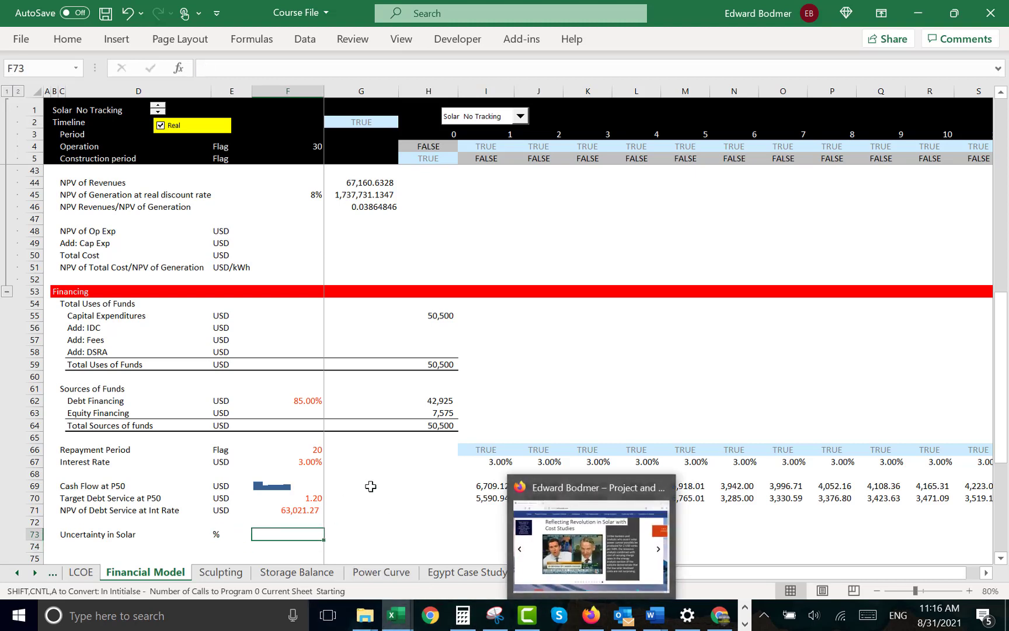
# Look up total uncertainty on the Mean Square Error slide in PowerPoint's Solar Slides, and enter 5.8% in F73 of the Course File workbook in Excel
pyautogui.click(745, 624)
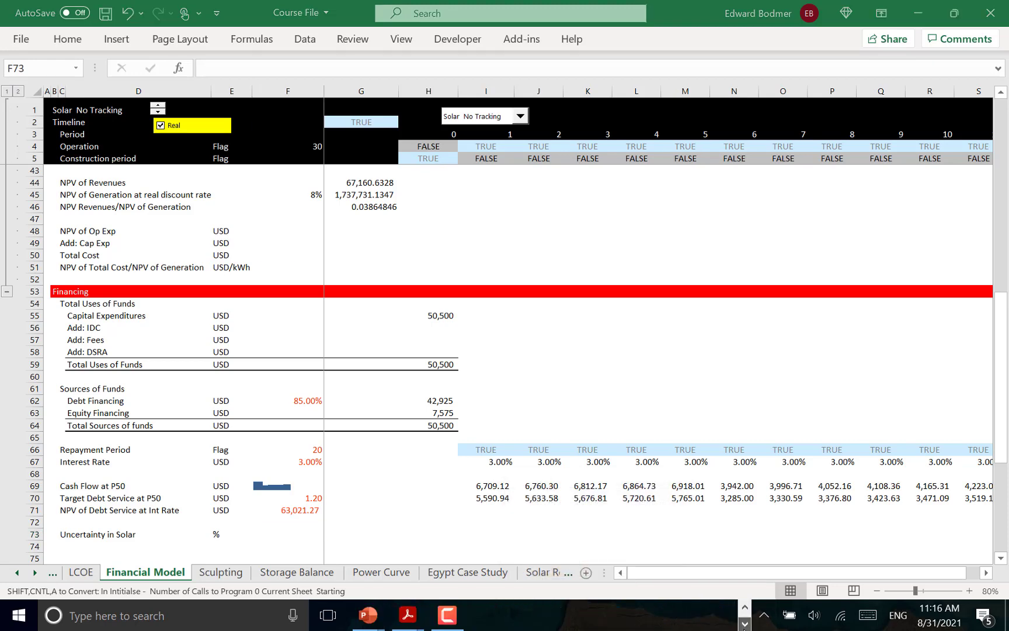
pyautogui.moveTo(368, 616)
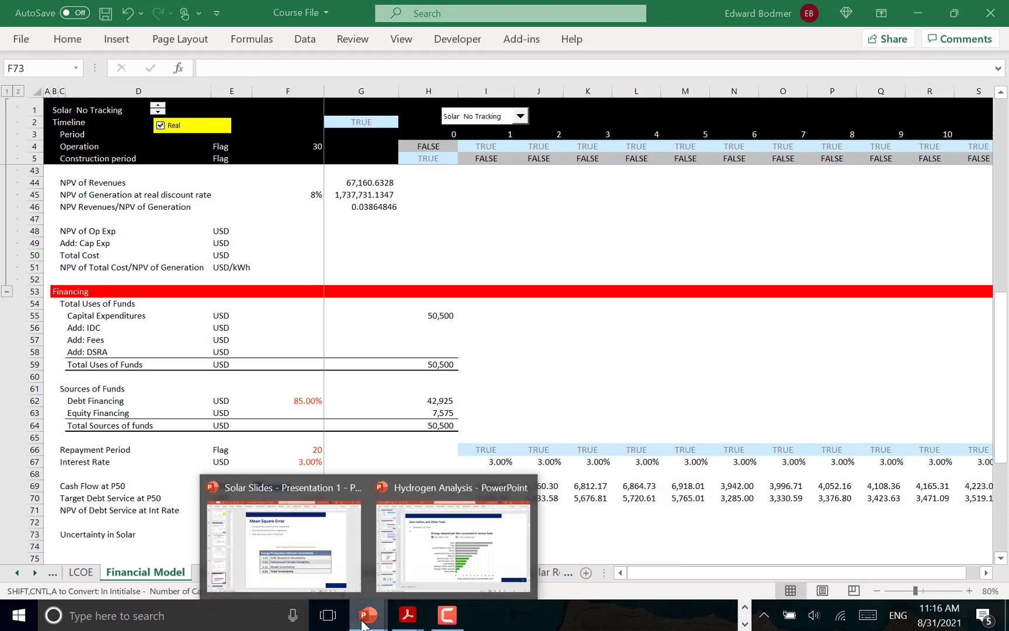
pyautogui.click(302, 571)
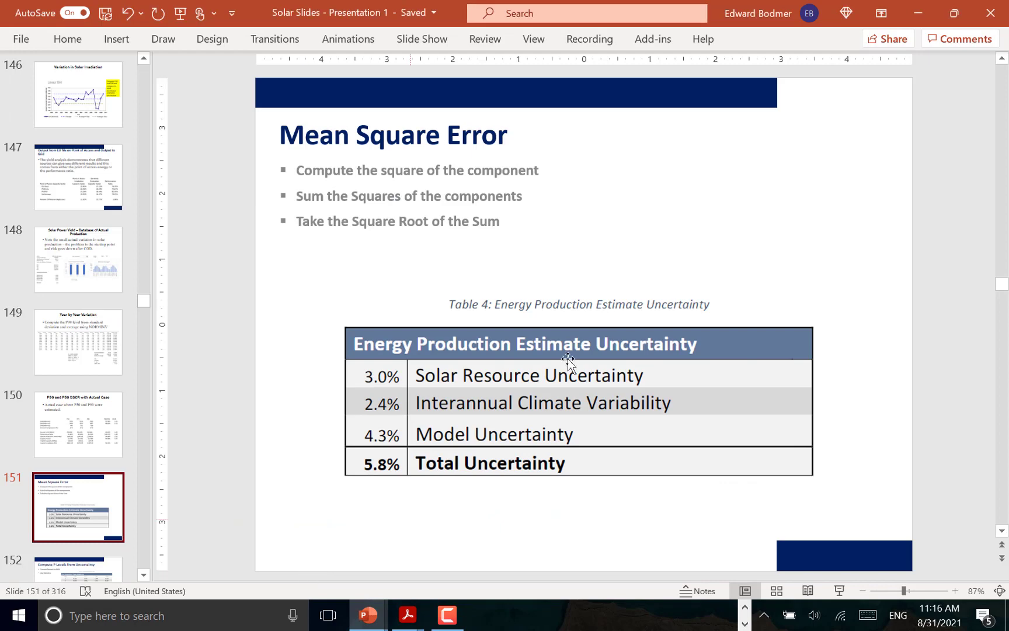
pyautogui.click(746, 609)
pyautogui.moveTo(395, 622)
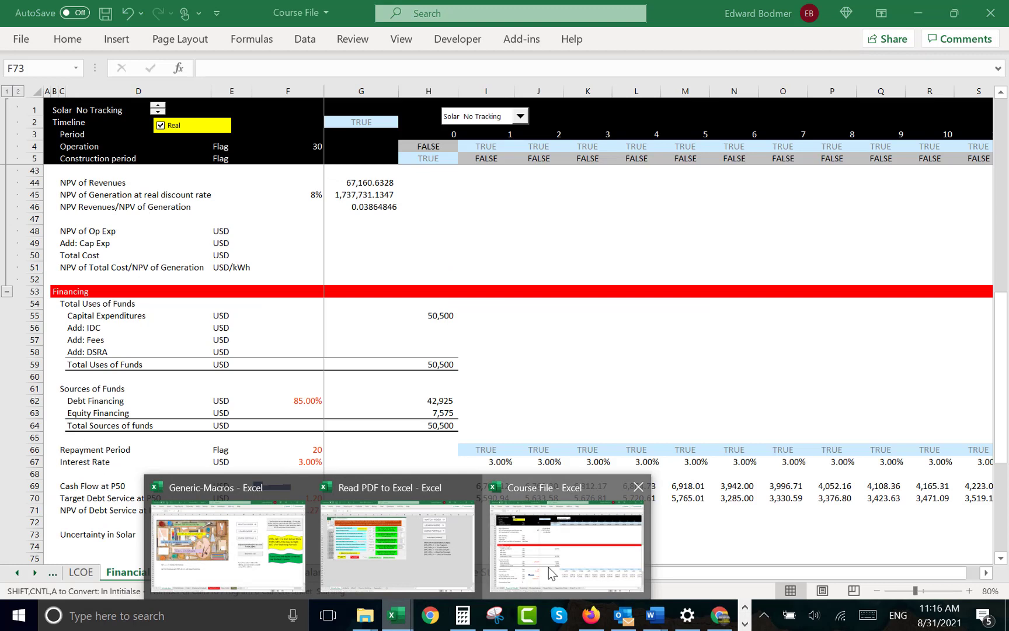
pyautogui.click(549, 568)
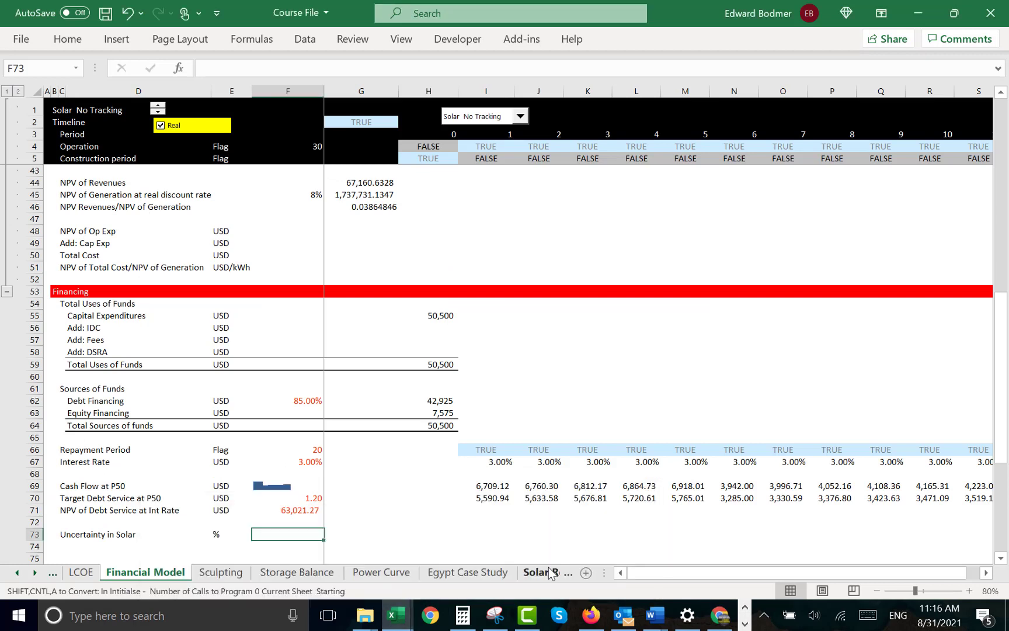
pyautogui.write('5.8')
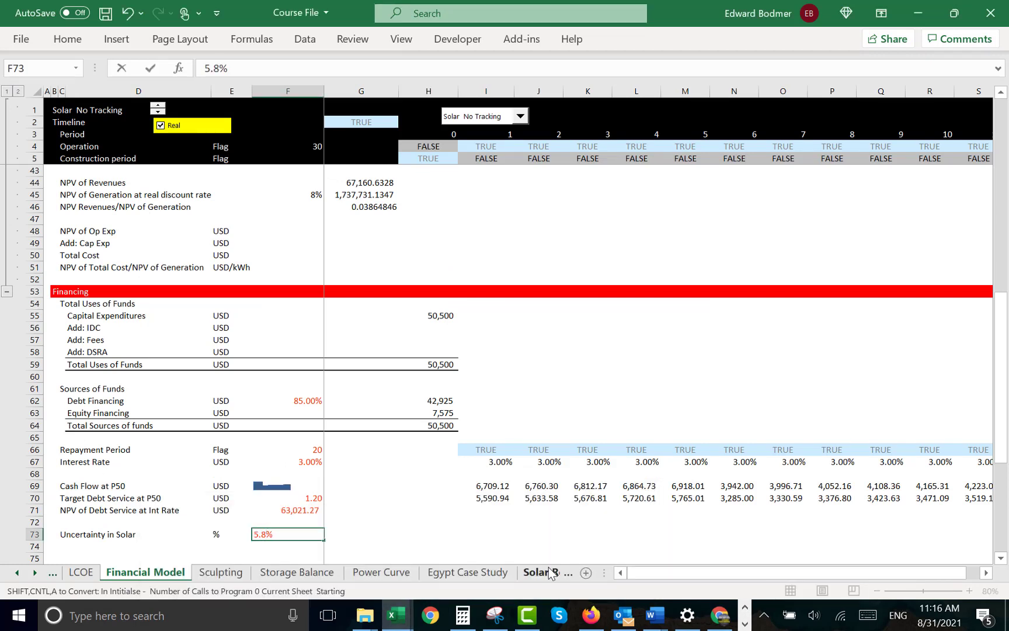
pyautogui.press('Return')
pyautogui.press('Left')
pyautogui.press('Left')
pyautogui.press('Left')
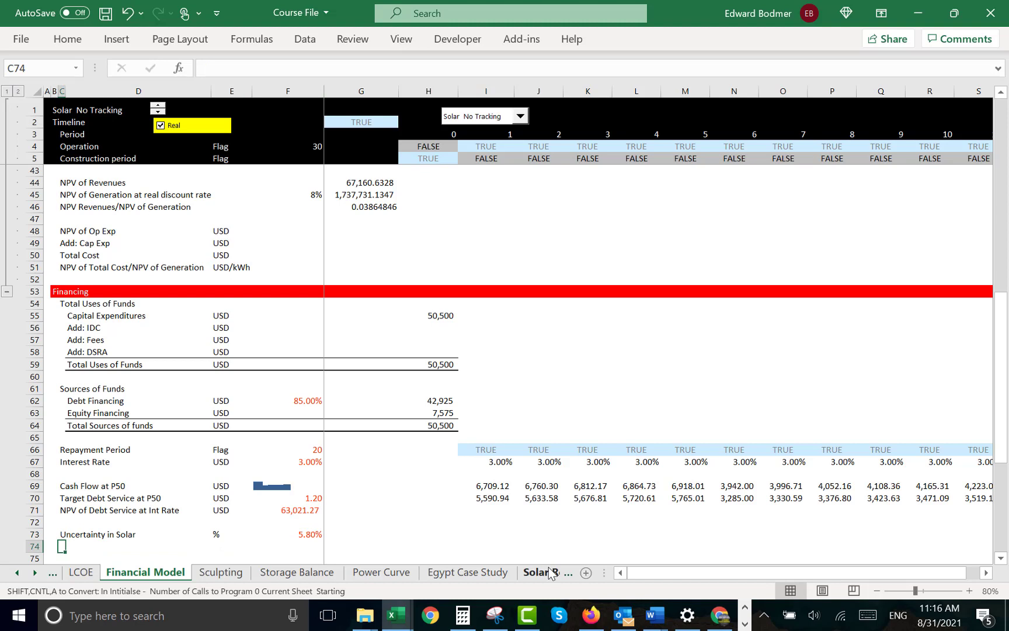
pyautogui.write('P50 Cap')
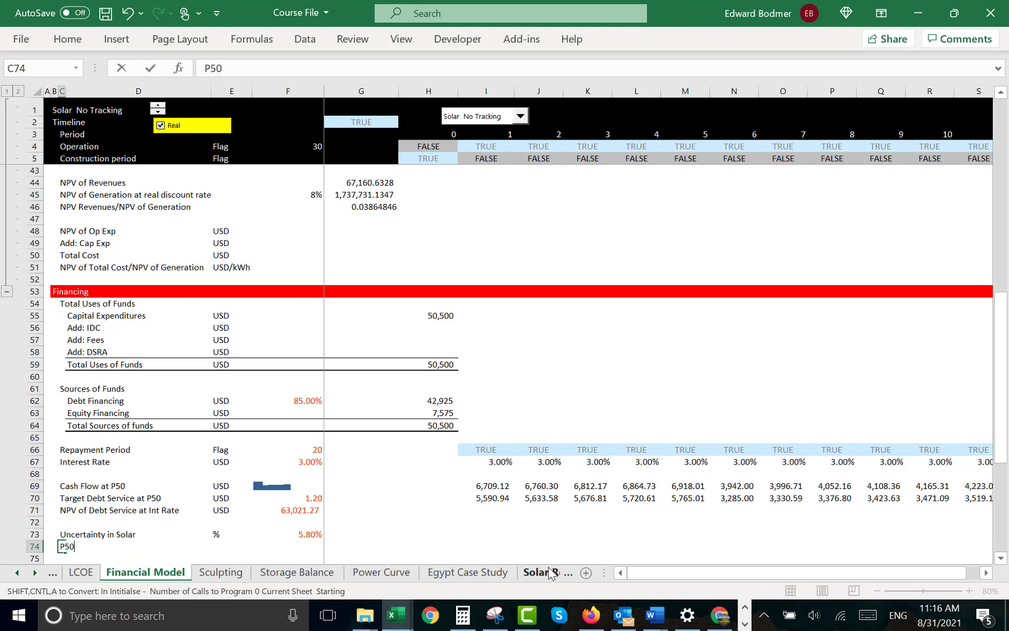
pyautogui.press('BackSpace')
pyautogui.press('BackSpace')
pyautogui.press('BackSpace')
pyautogui.press('Escape')
pyautogui.press('Up')
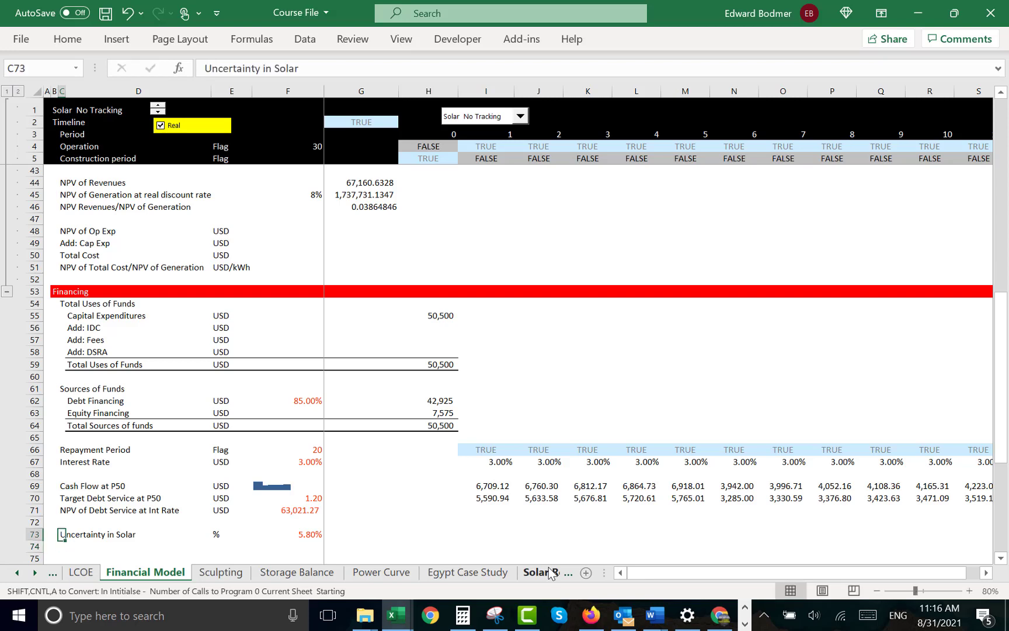
# Review the Operating Analysis and pre-tax cash flow sections, including how the Generation row is calculated
pyautogui.press('pageup')
pyautogui.press('pageup')
pyautogui.press('Up')
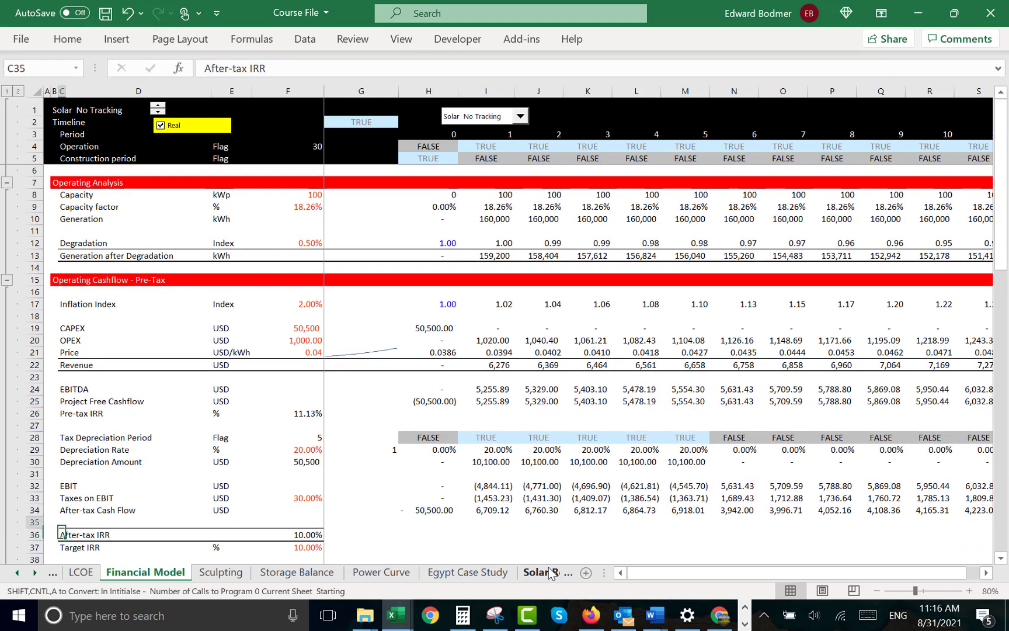
pyautogui.press('Down')
pyautogui.press('Down')
pyautogui.press('Up')
pyautogui.press('Up')
pyautogui.press('Up')
pyautogui.press('Up')
pyautogui.press('Up')
pyautogui.press('Up')
pyautogui.press('Up')
pyautogui.press('Up')
pyautogui.press('Up')
pyautogui.press('Up')
pyautogui.press('Up')
pyautogui.press('Up')
pyautogui.press('Up')
pyautogui.press('Up')
pyautogui.press('Up')
pyautogui.press('Up')
pyautogui.press('Up')
pyautogui.press('Up')
pyautogui.press('Up')
pyautogui.press('Up')
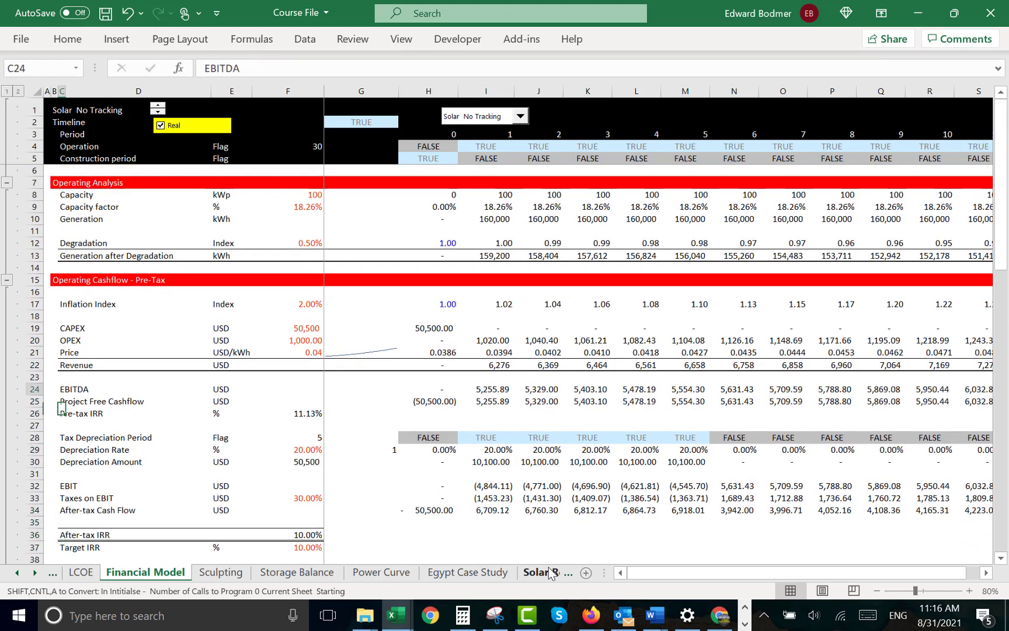
pyautogui.press('Up')
pyautogui.press('Up')
pyautogui.press('Right')
pyautogui.press('Right')
pyautogui.press('Right')
pyautogui.press('Right')
pyautogui.press('Right')
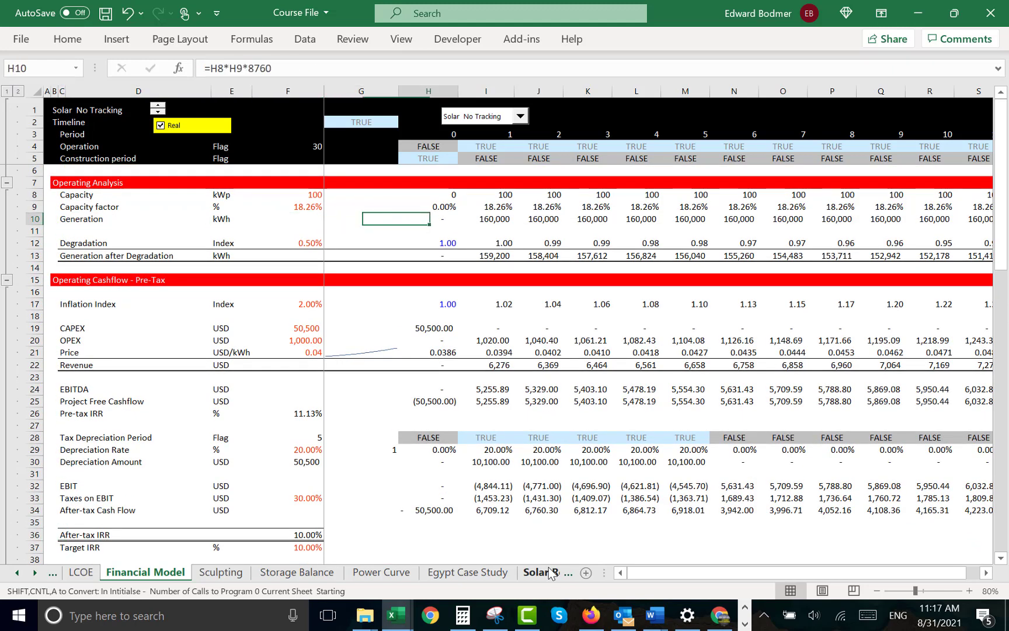
pyautogui.press('Right')
pyautogui.press('Left')
pyautogui.press('Left')
pyautogui.press('Left')
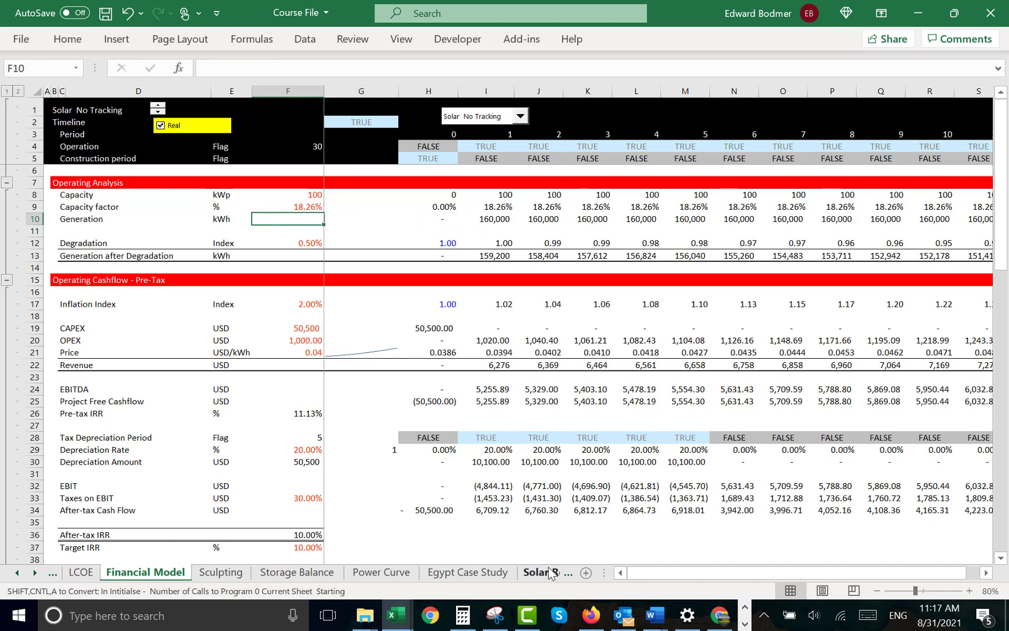
# Review the debt payment, debt balance and equity cash flow rows below Uncertainty in Solar
pyautogui.press('pagedown')
pyautogui.press('pagedown')
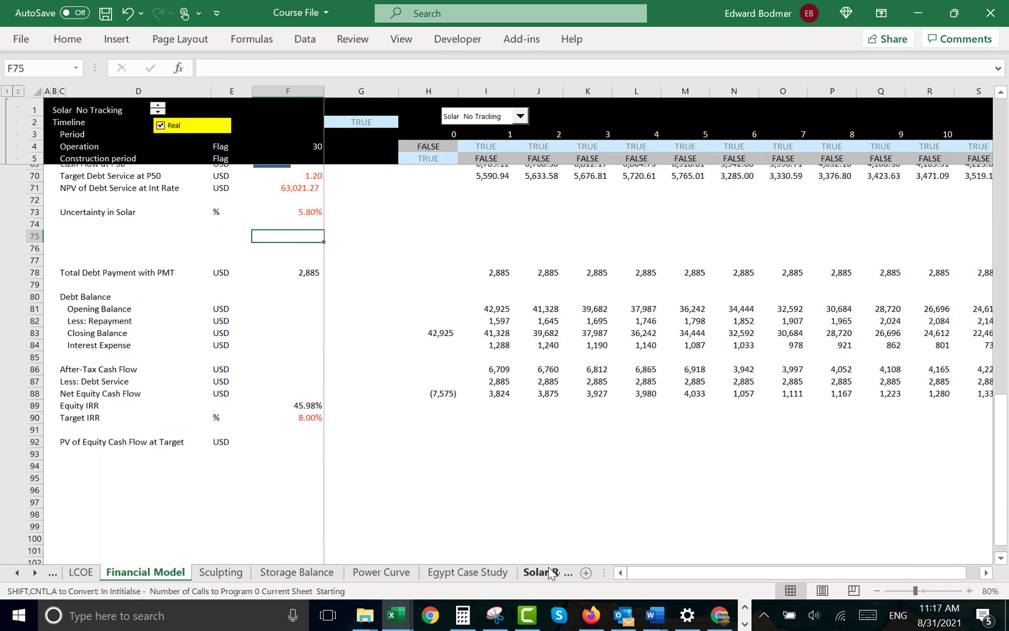
pyautogui.press('Down')
pyautogui.press('Down')
pyautogui.press('Down')
pyautogui.press('Down')
pyautogui.press('Down')
pyautogui.press('Down')
pyautogui.press('Down')
pyautogui.press('Down')
pyautogui.press('Down')
pyautogui.press('Down')
pyautogui.press('Down')
pyautogui.press('Down')
pyautogui.press('Down')
pyautogui.press('Down')
pyautogui.press('Down')
pyautogui.press('Down')
pyautogui.press('Down')
pyautogui.press('Down')
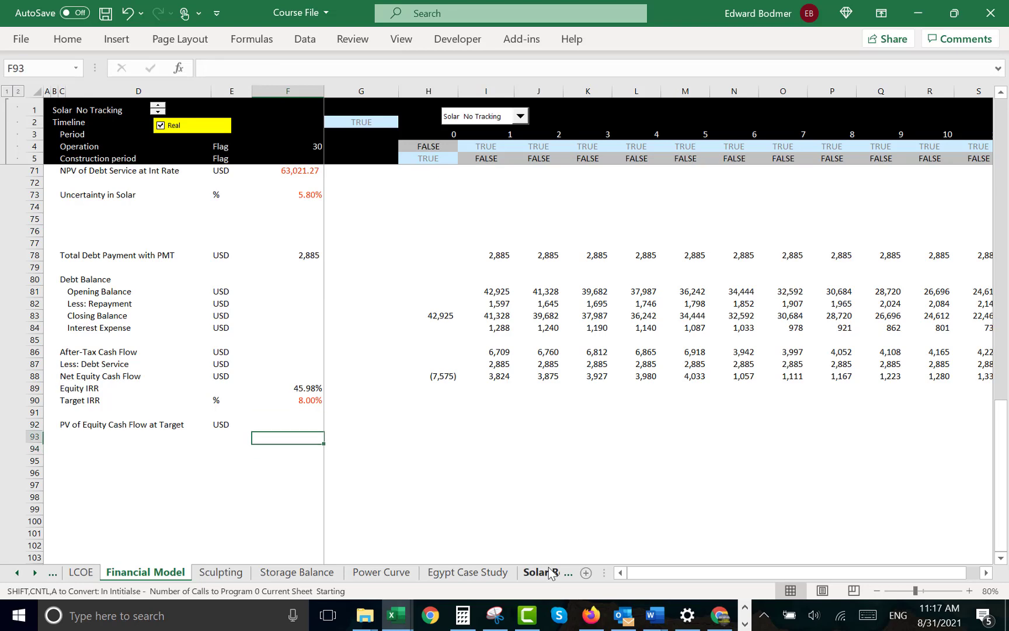
# Label row 74 below Uncertainty in Solar as P50 Capacity Factor in C74, with % as its unit in E74
pyautogui.press('Up')
pyautogui.press('Up')
pyautogui.press('Up')
pyautogui.press('Up')
pyautogui.press('Up')
pyautogui.press('Up')
pyautogui.press('Up')
pyautogui.press('Up')
pyautogui.press('Up')
pyautogui.press('Up')
pyautogui.press('Up')
pyautogui.press('Up')
pyautogui.press('Up')
pyautogui.press('Up')
pyautogui.press('Up')
pyautogui.press('Up')
pyautogui.press('Up')
pyautogui.press('Up')
pyautogui.press('Up')
pyautogui.press('Up')
pyautogui.press('Up')
pyautogui.press('Up')
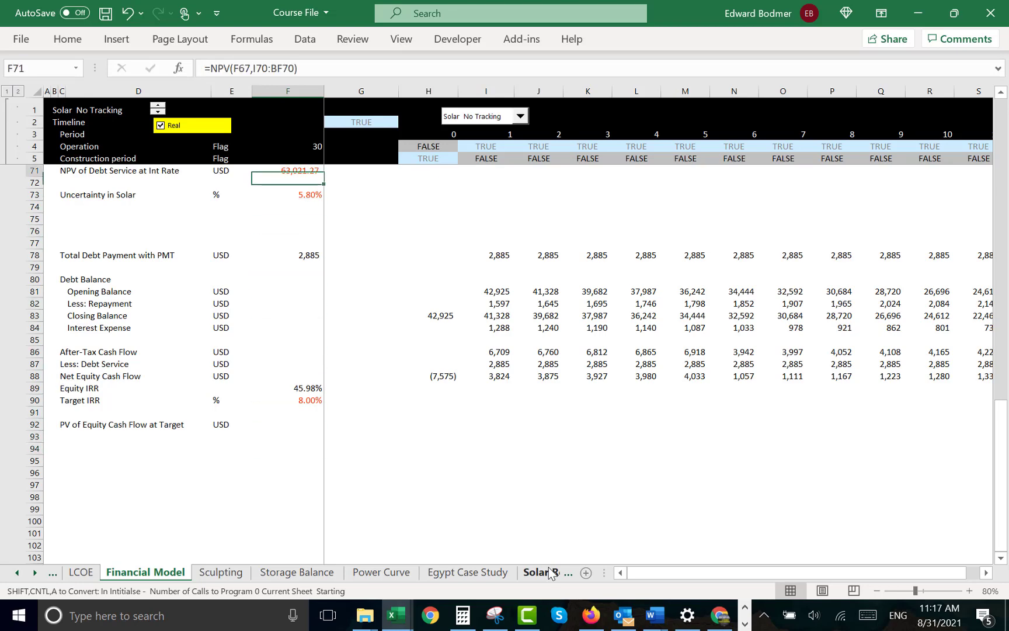
pyautogui.press('Down')
pyautogui.press('Down')
pyautogui.press('Down')
pyautogui.press('Down')
pyautogui.press('Down')
pyautogui.press('Down')
pyautogui.press('Down')
pyautogui.press('Down')
pyautogui.press('Down')
pyautogui.press('Left')
pyautogui.press('Left')
pyautogui.press('Left')
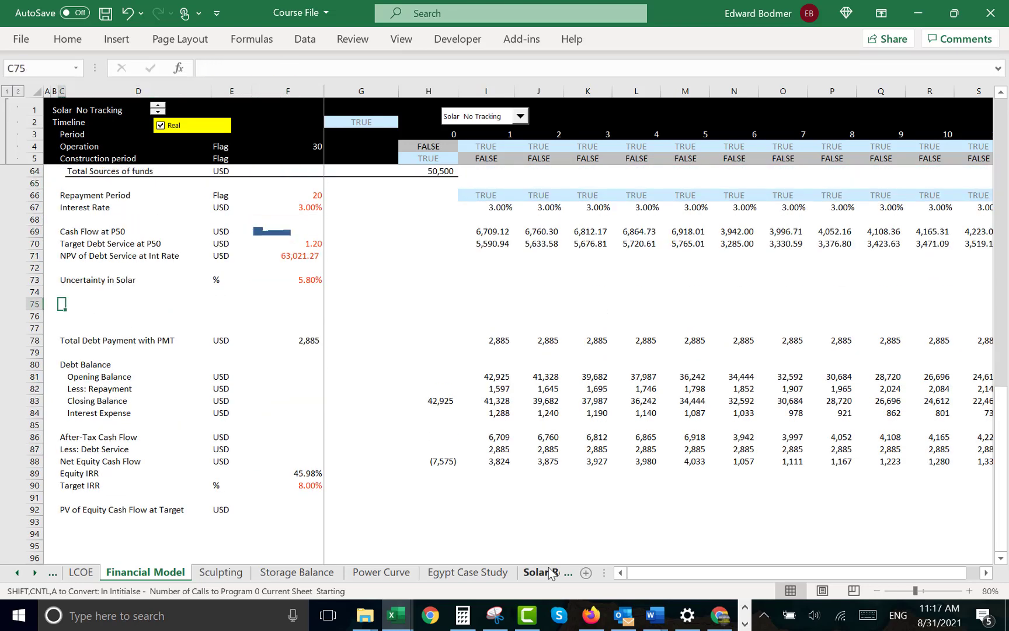
pyautogui.write('Capacti')
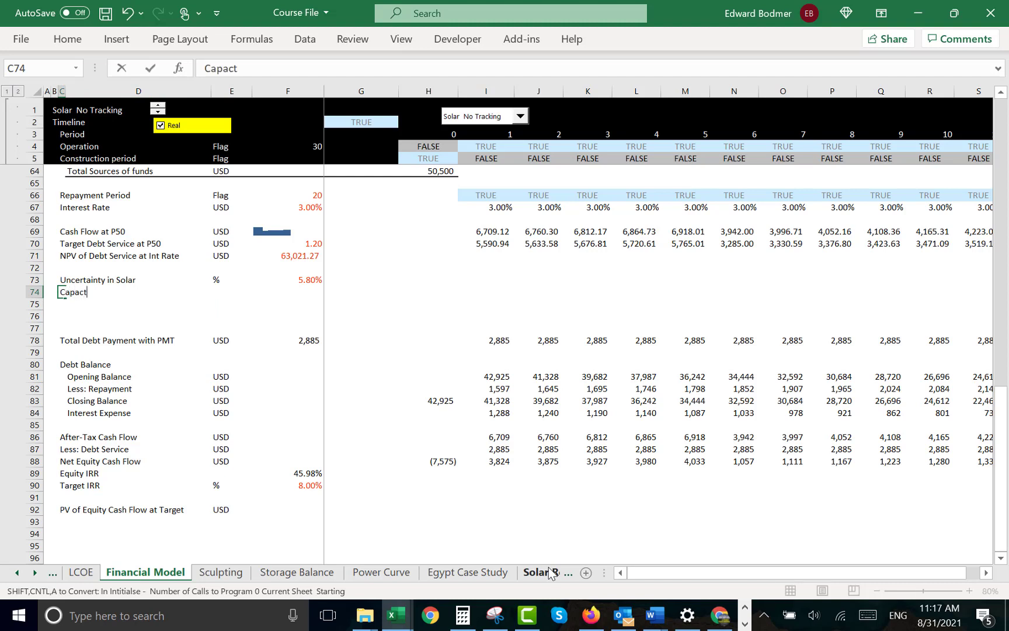
pyautogui.press('BackSpace')
pyautogui.press('BackSpace')
pyautogui.press('BackSpace')
pyautogui.press('BackSpace')
pyautogui.press('BackSpace')
pyautogui.press('BackSpace')
pyautogui.write('P50 Capacity Factor')
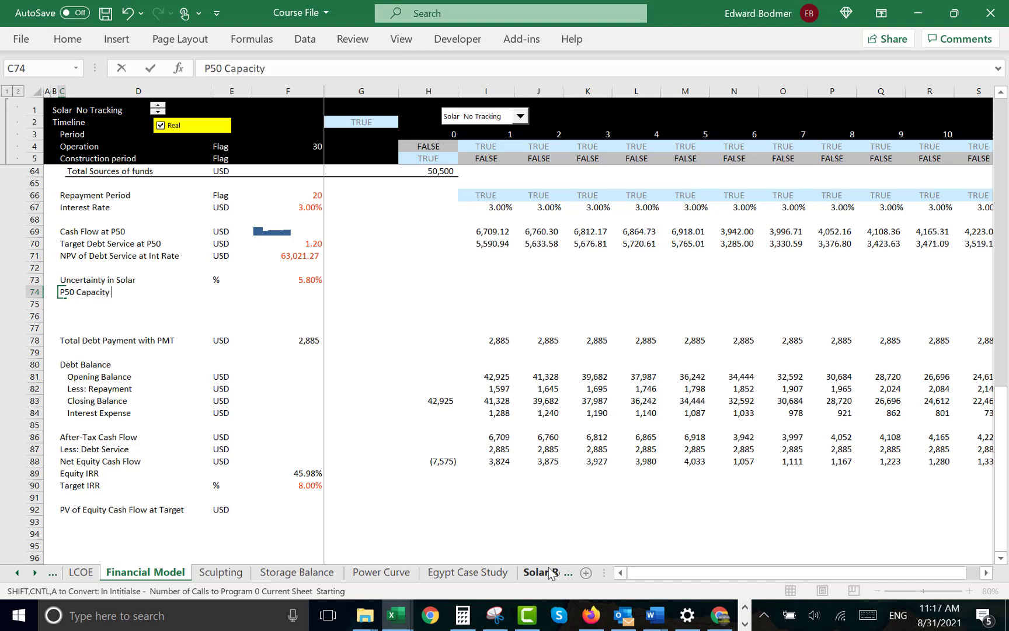
pyautogui.hotkey('ctrl', 'Return')
pyautogui.press('Right')
pyautogui.press('Right')
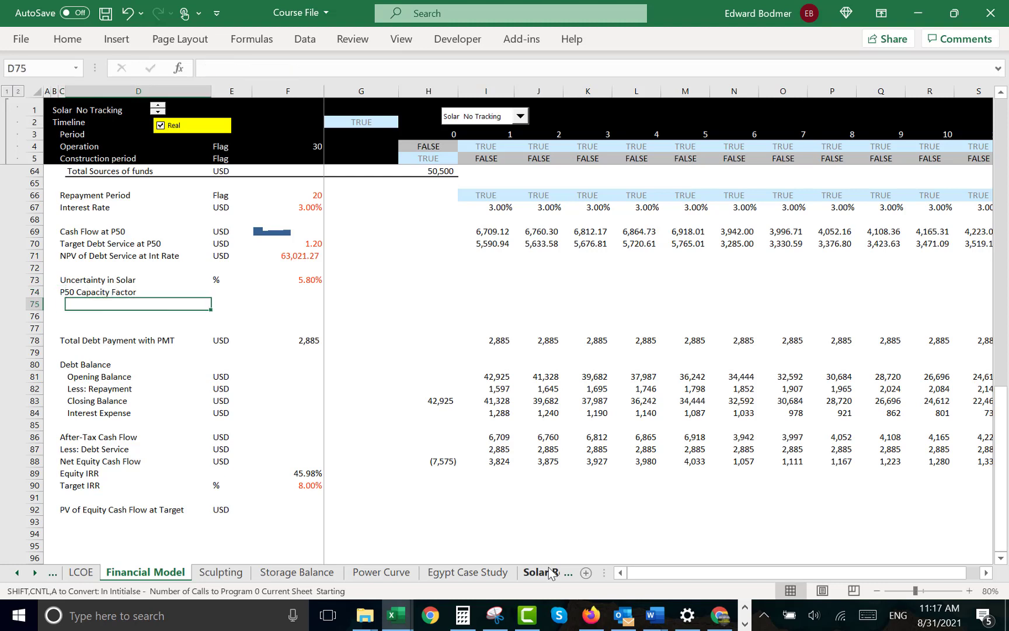
pyautogui.write('%')
pyautogui.hotkey('ctrl', 'Return')
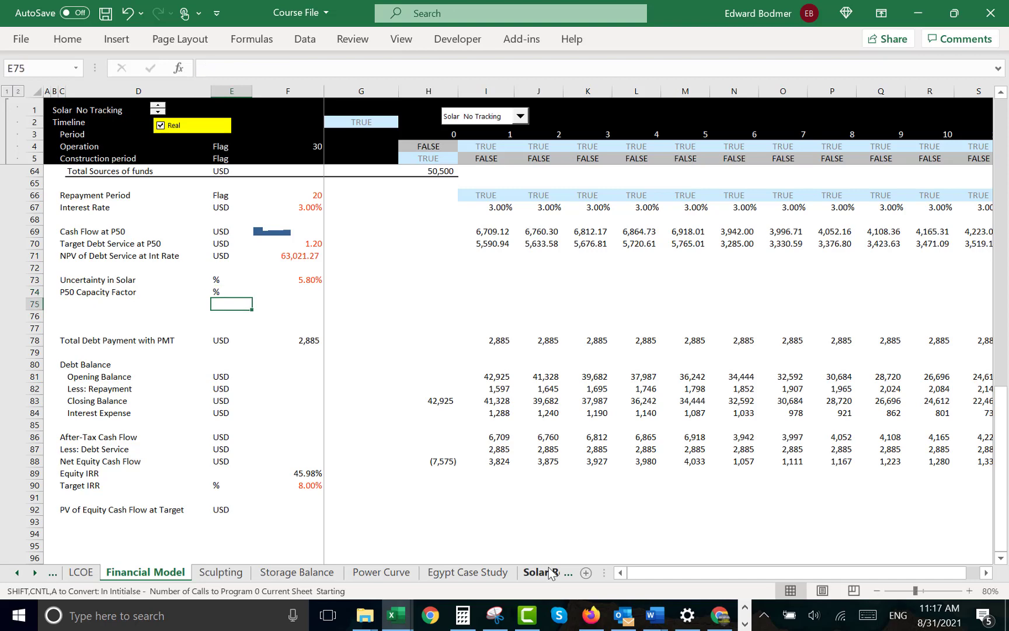
# Link the P50 Capacity Factor in F74 to the Capacity factor input in F9 of the Operating Analysis section
pyautogui.press('Right')
pyautogui.write('=')
pyautogui.hotkey('ctrl', 'Up')
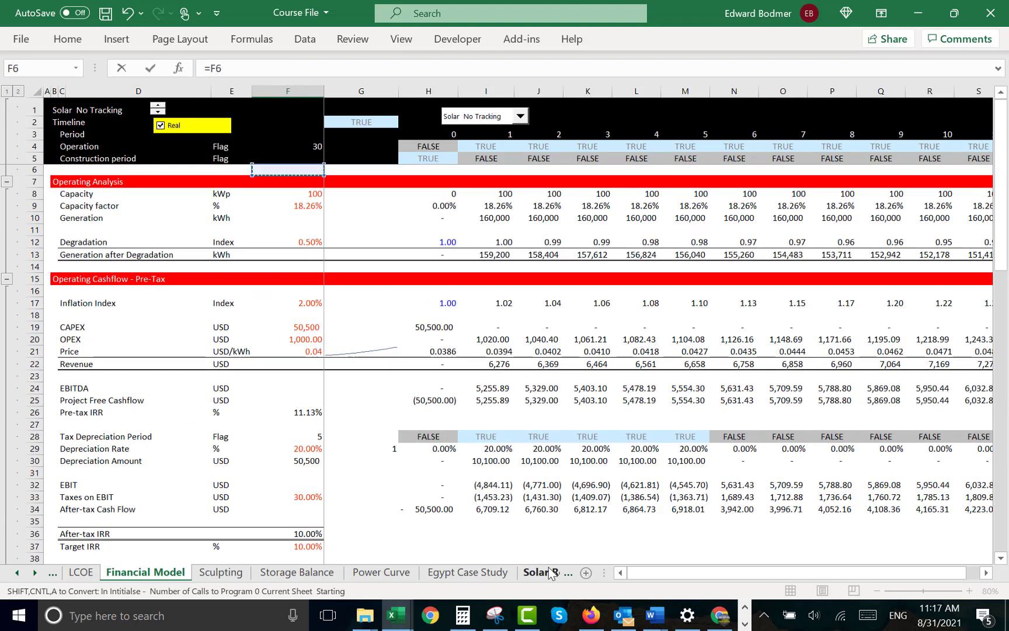
pyautogui.press('Down')
pyautogui.press('Down')
pyautogui.press('Down')
pyautogui.press('Return')
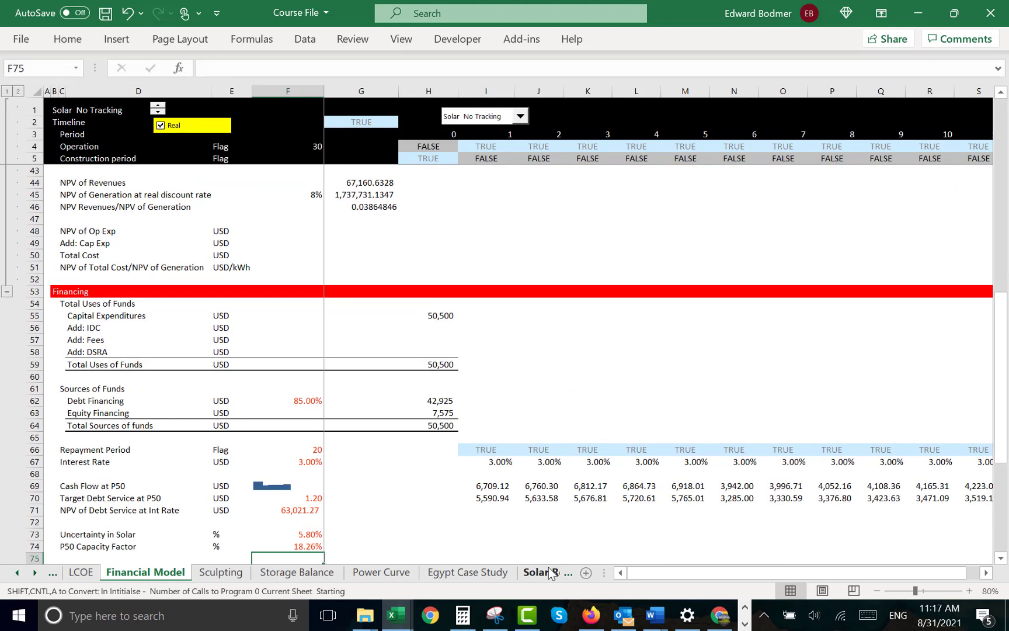
# Insert a new row 75, label it P50 Yield in C75 and enter kWh/kWp as its unit in E75
pyautogui.hotkey('shift', 'space')
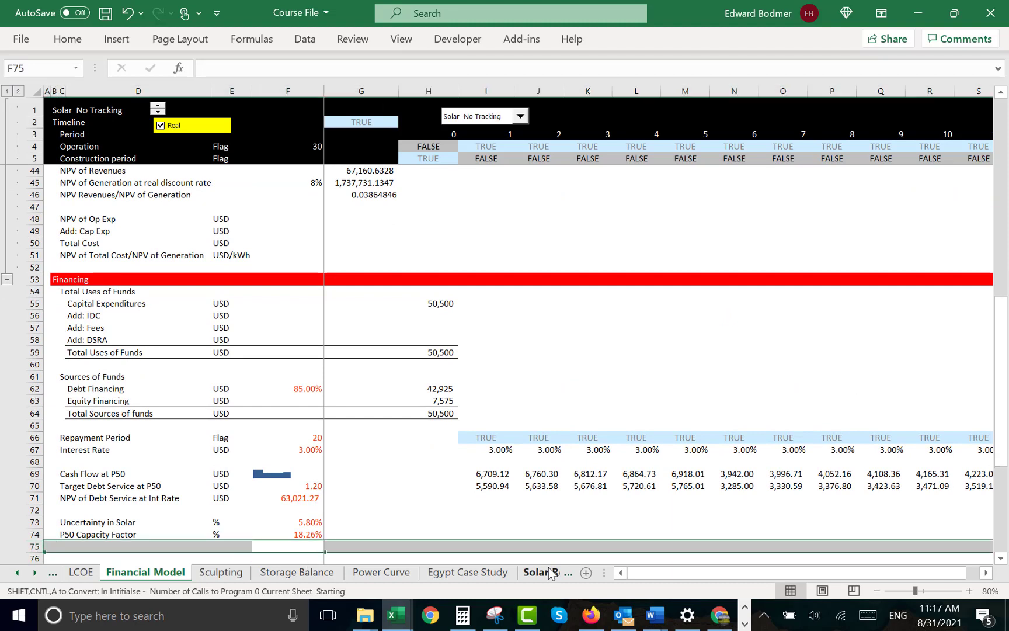
pyautogui.hotkey('ctrl', 'shift', '=')
pyautogui.press('Left')
pyautogui.press('Left')
pyautogui.press('Left')
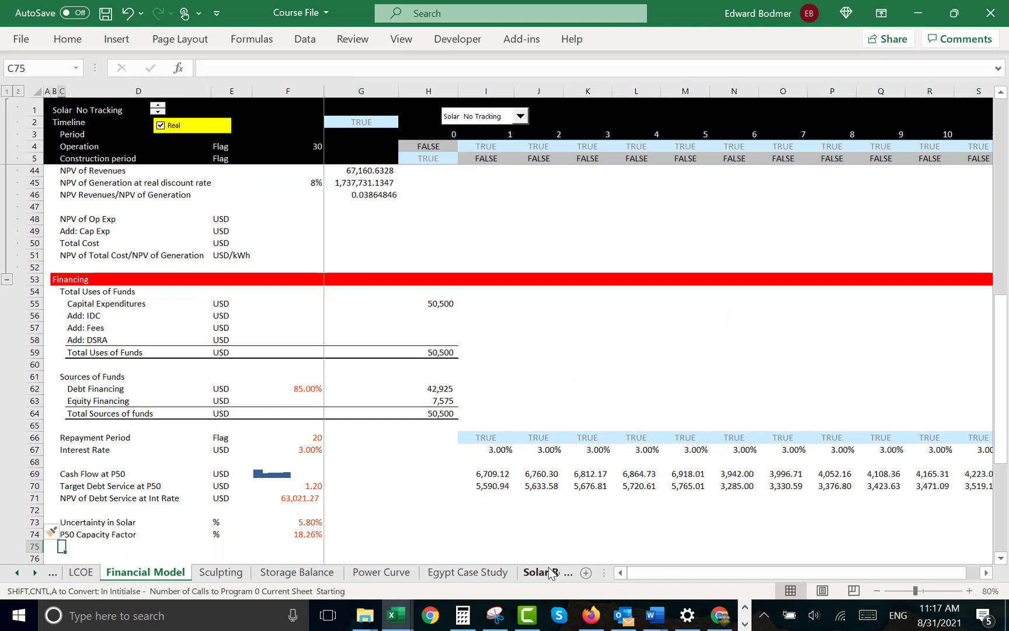
pyautogui.write('P50 Yield')
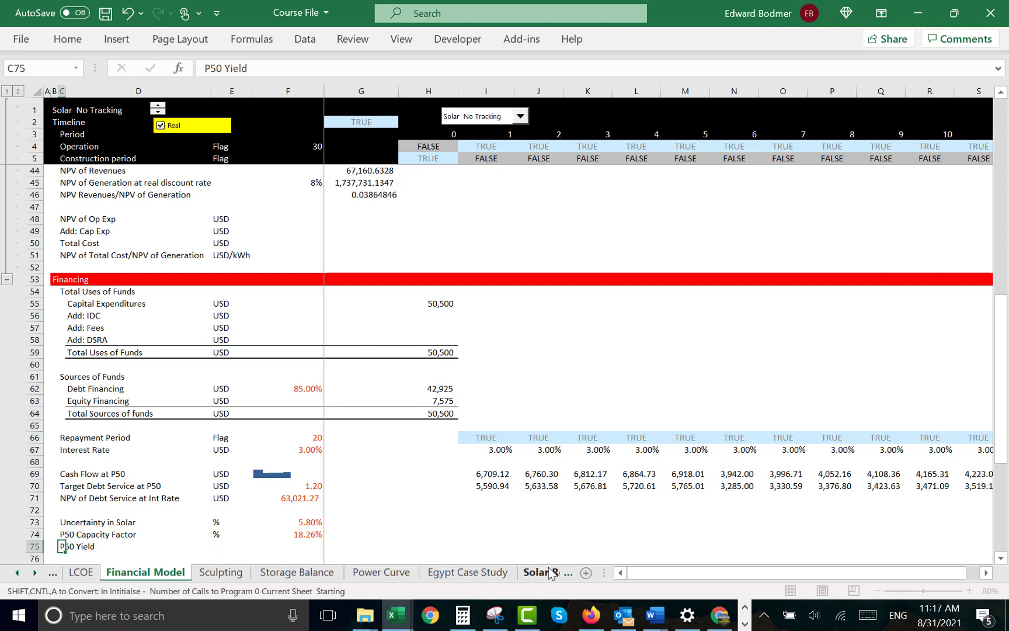
pyautogui.press('Tab')
pyautogui.press('Tab')
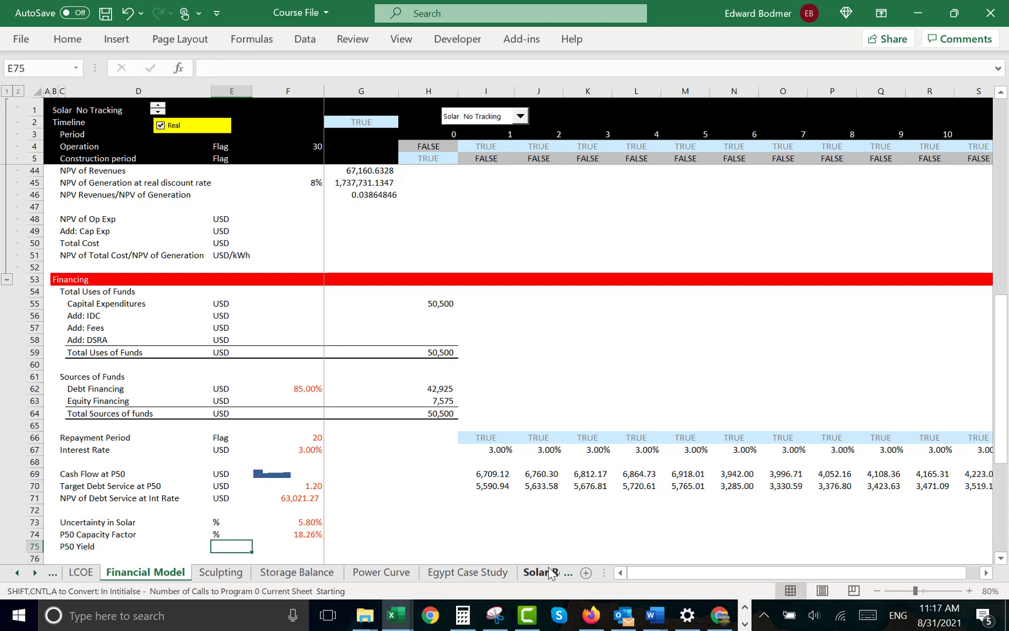
pyautogui.write('kWh')
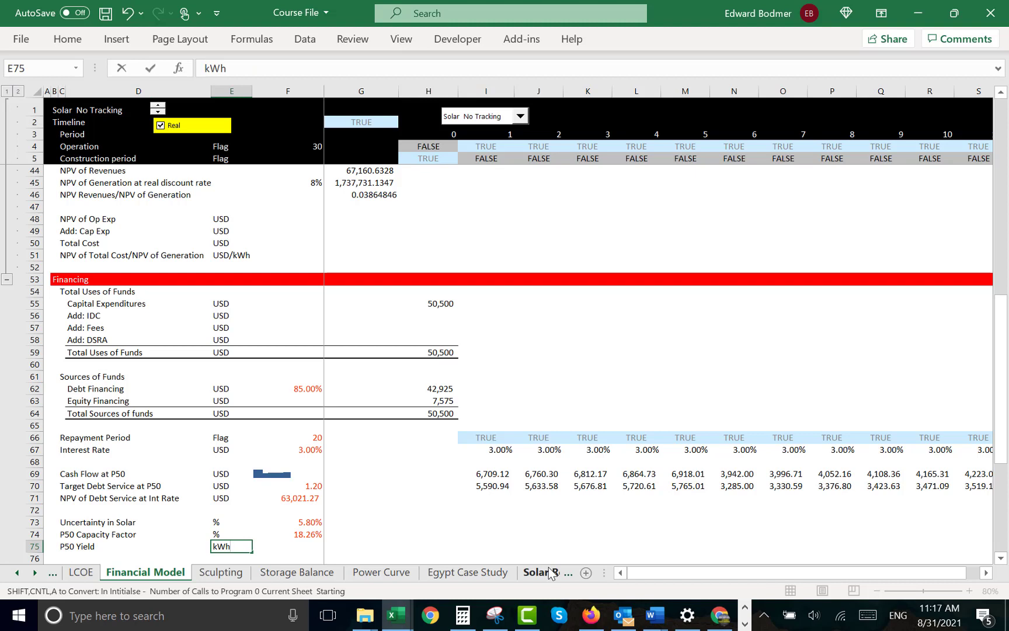
pyautogui.write('/kWp')
pyautogui.press('Return')
# Calculate P50 Yield in F75 with =F74*8760 and format it as a number with thousands separator and two decimals
pyautogui.press('Up')
pyautogui.press('Right')
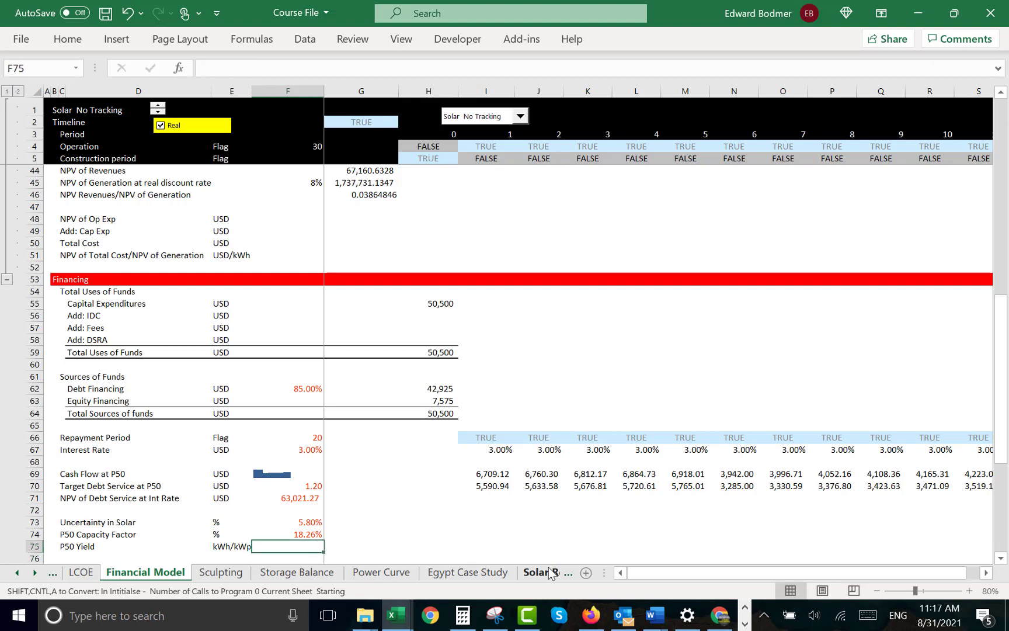
pyautogui.write('=')
pyautogui.press('Up')
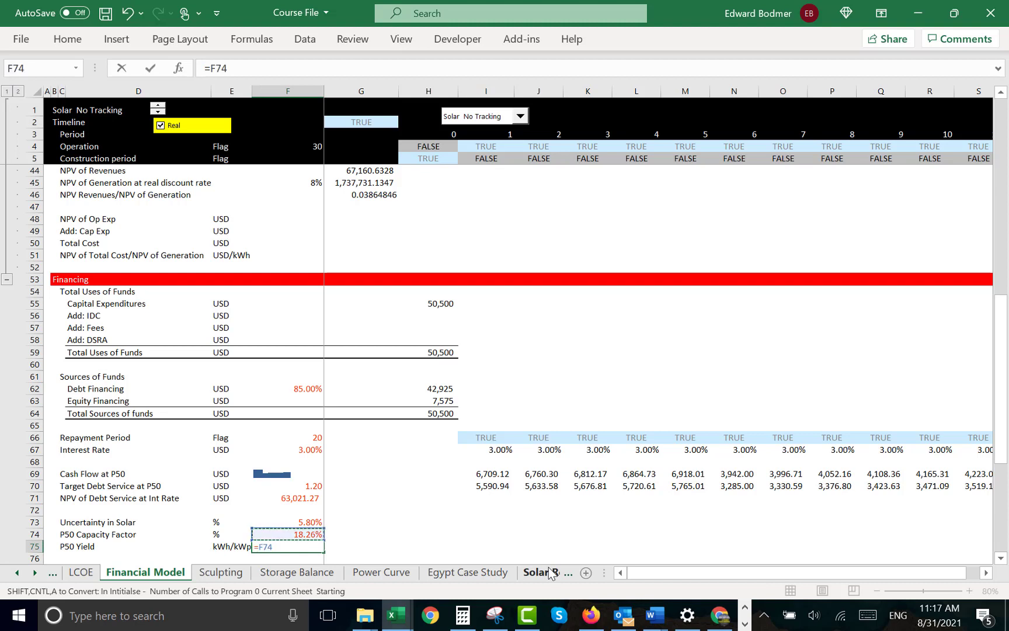
pyautogui.write('*87')
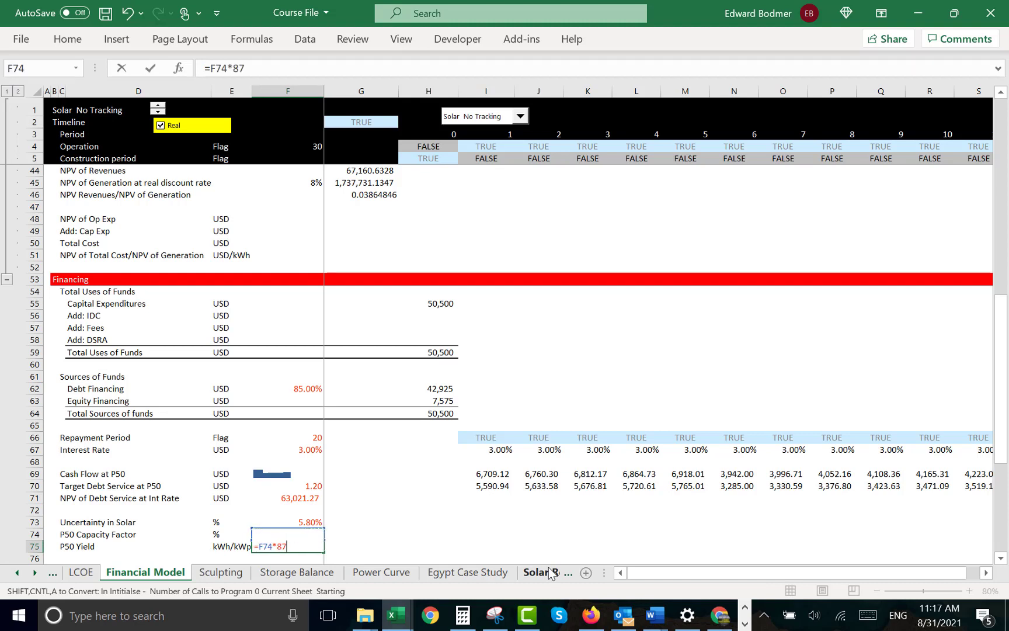
pyautogui.write('60')
pyautogui.press('Return')
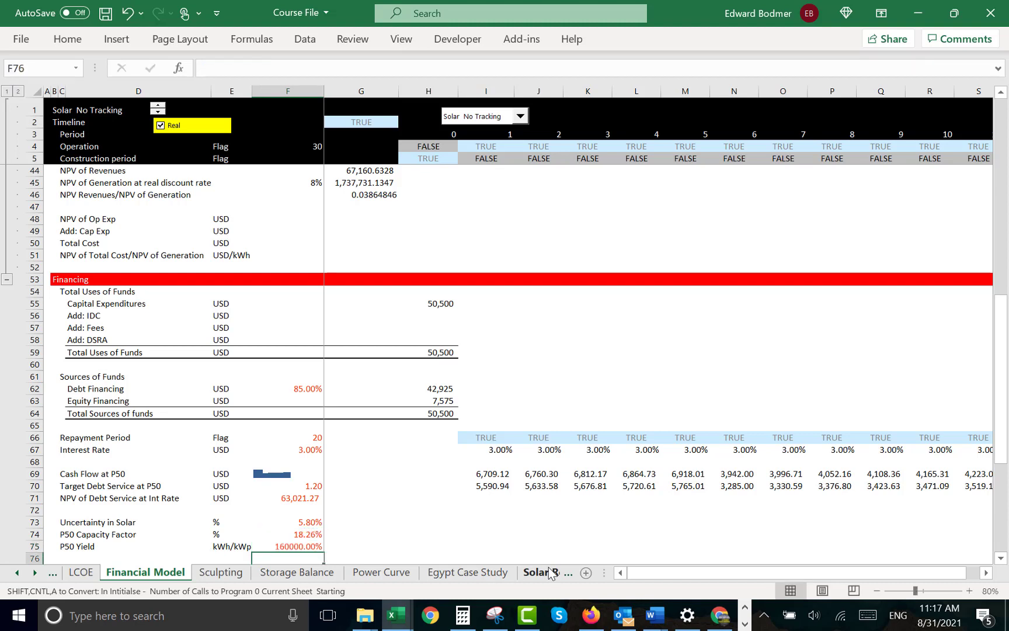
pyautogui.press('Up')
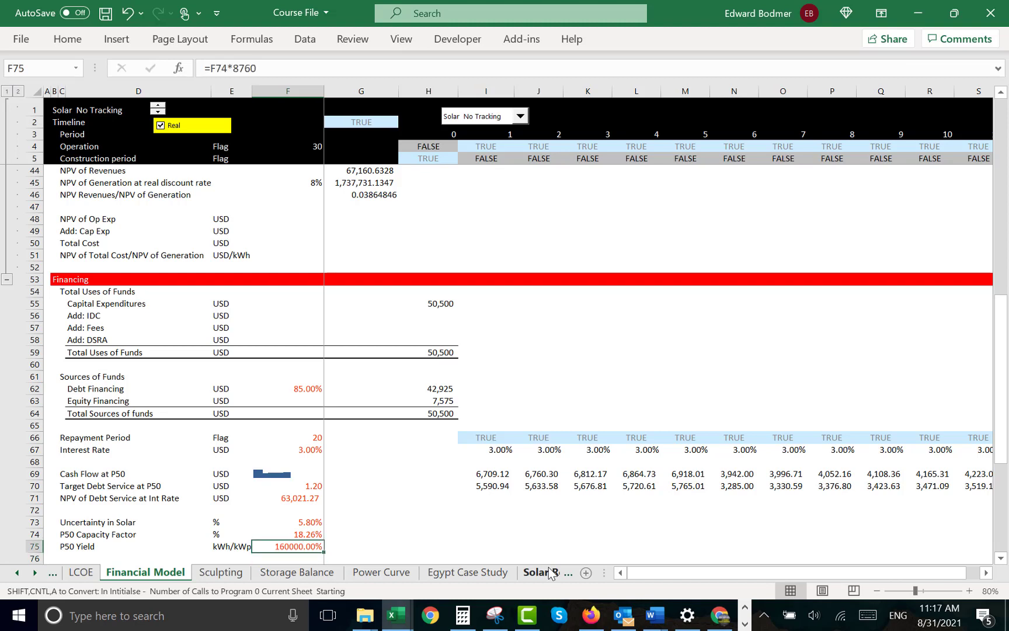
pyautogui.hotkey('ctrl', 'shift', 'a')
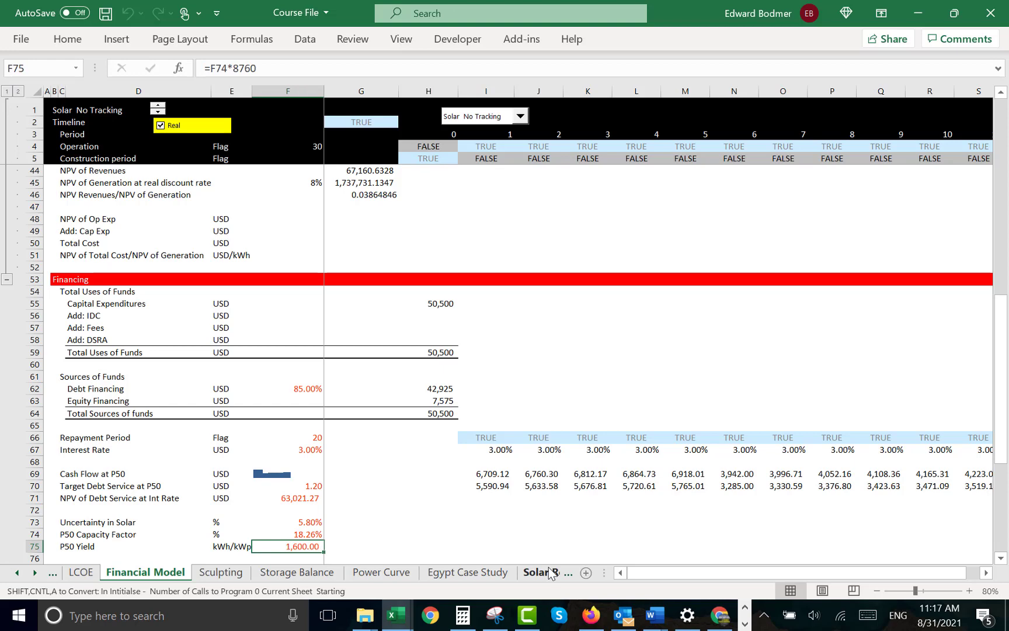
# Check the Yield row and its unit on the LCOE sheet, then return to P50 Yield on the Financial Model sheet
pyautogui.hotkey('ctrl', 'pageup')
pyautogui.hotkey('ctrl', 'Home')
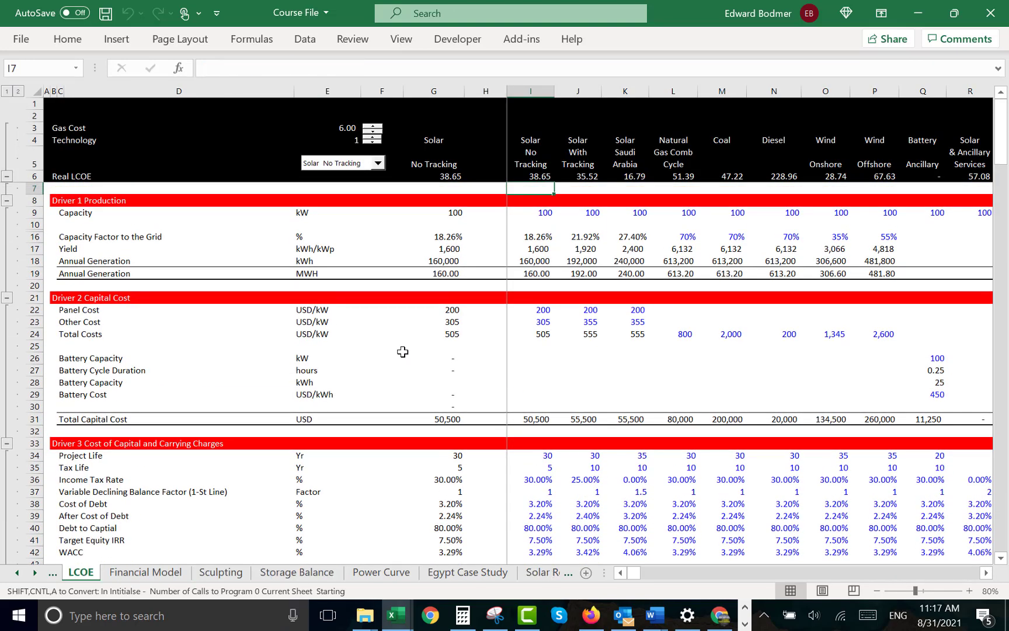
pyautogui.click(429, 246)
pyautogui.press('Left')
pyautogui.press('Left')
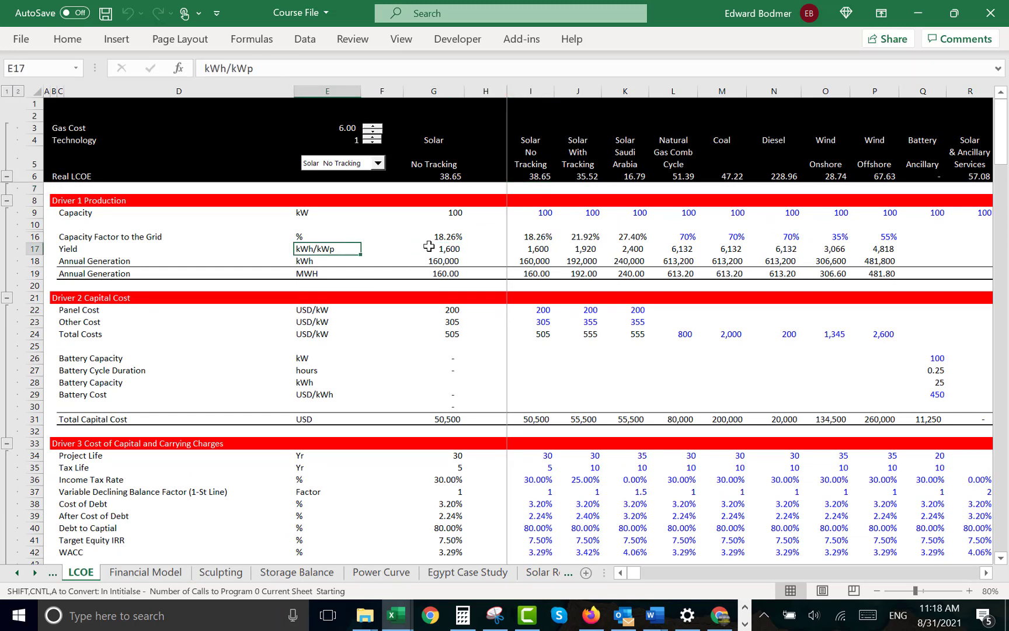
pyautogui.press('Right')
pyautogui.press('Right')
pyautogui.hotkey('ctrl', '[')
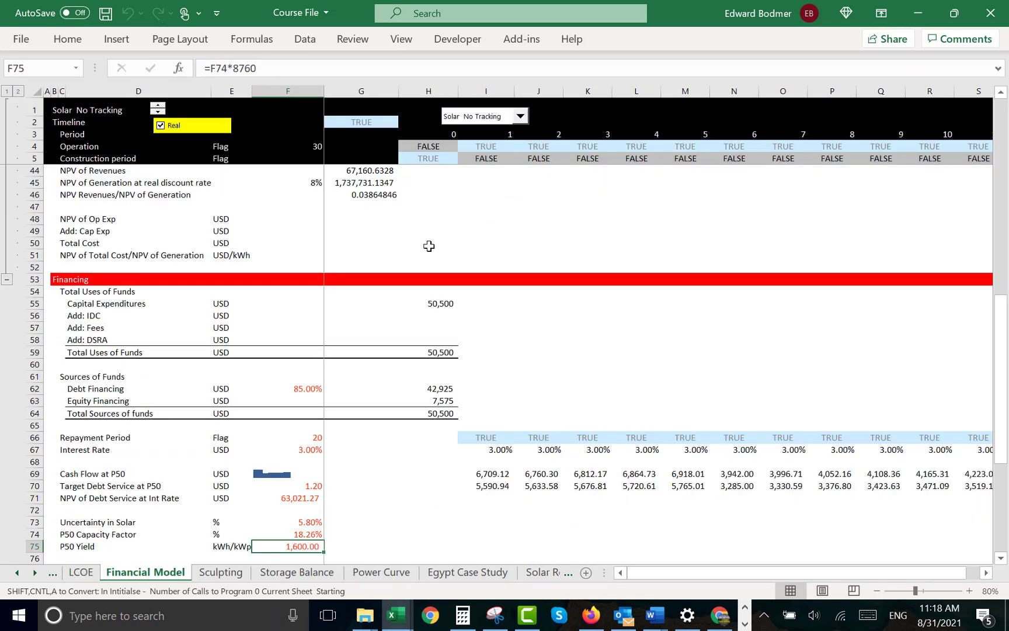
# Enter the label Std Devation in C76, directly below P50 Yield
pyautogui.press('Down')
pyautogui.press('Down')
pyautogui.press('Down')
pyautogui.press('Down')
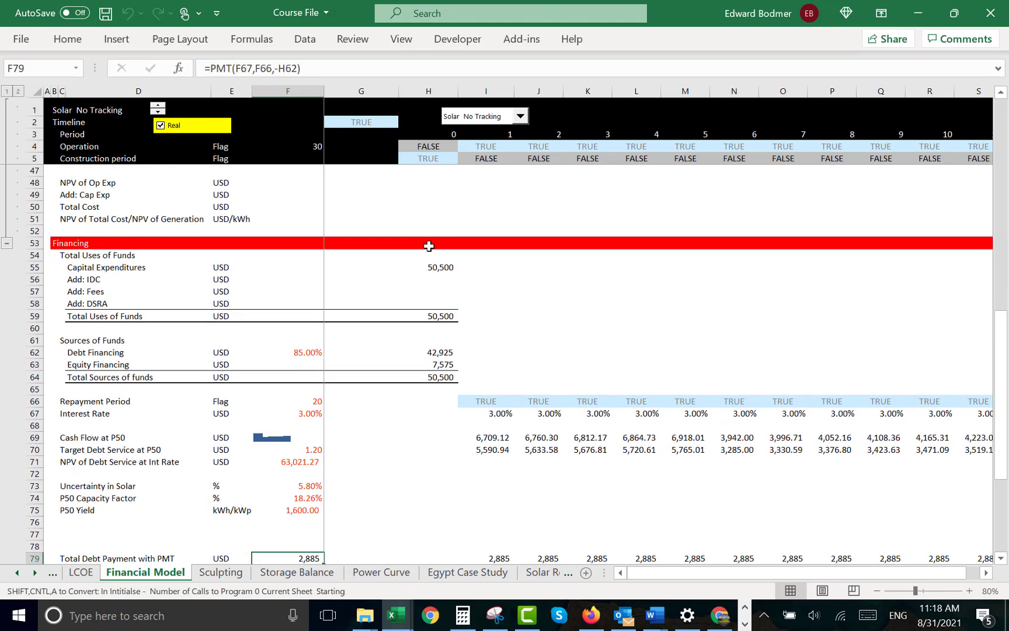
pyautogui.press('Up')
pyautogui.press('Up')
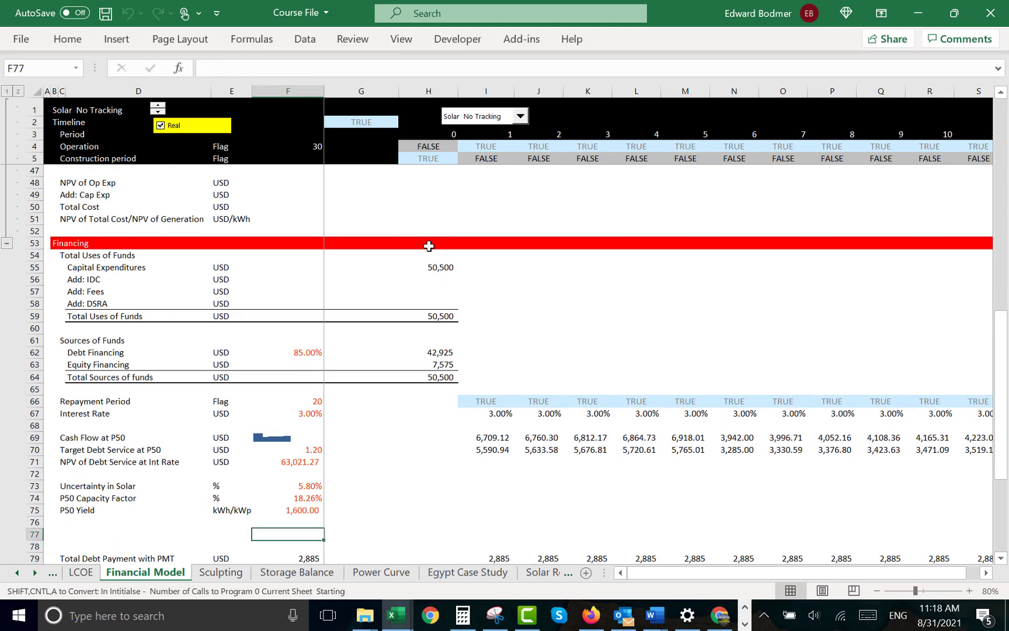
pyautogui.press('Up')
pyautogui.press('Left')
pyautogui.press('Left')
pyautogui.press('Left')
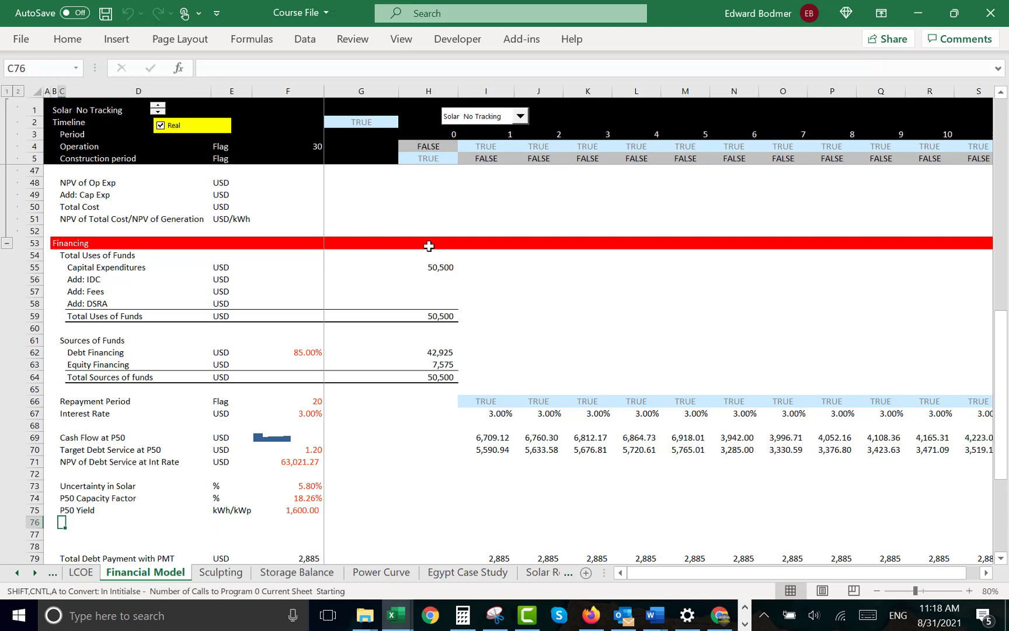
pyautogui.write('Std')
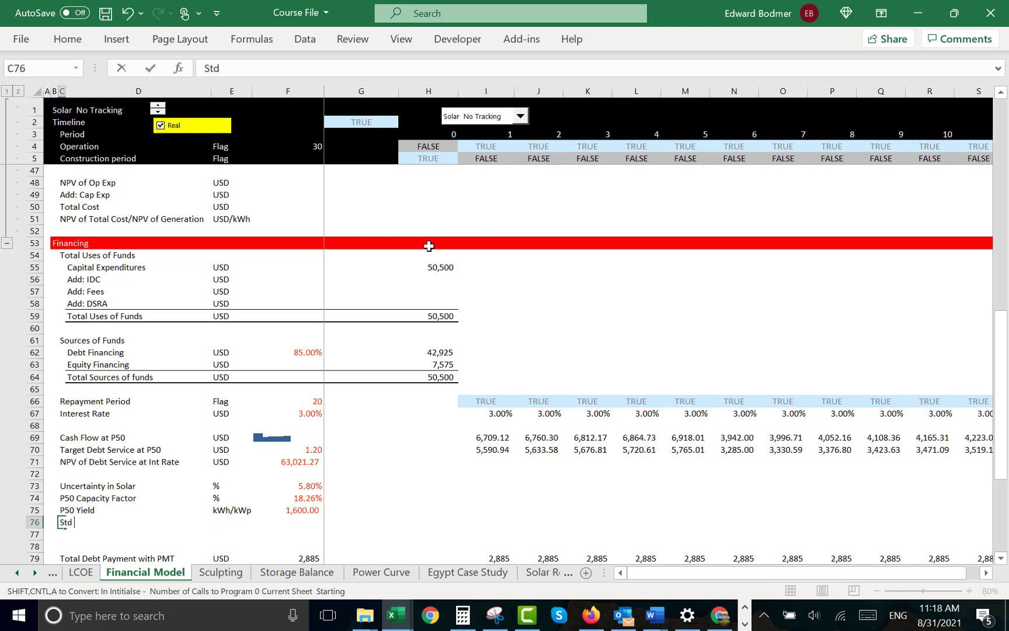
pyautogui.write(' Devation')
pyautogui.press('Return')
# Enter Yield as the unit of the Std Devation row in E76
pyautogui.press('Up')
pyautogui.press('Right')
pyautogui.press('Right')
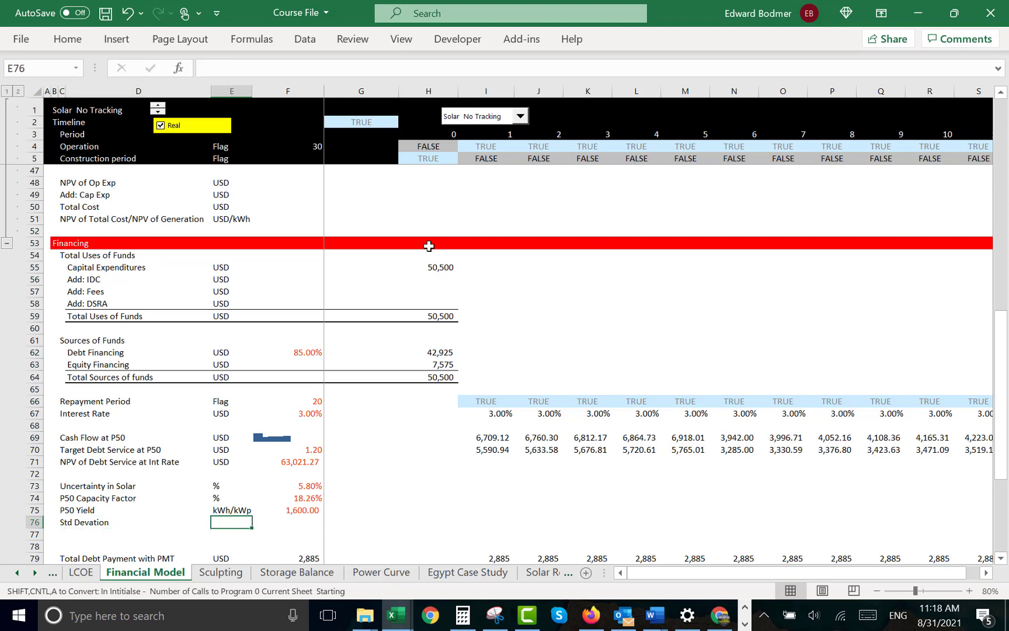
pyautogui.press('Left')
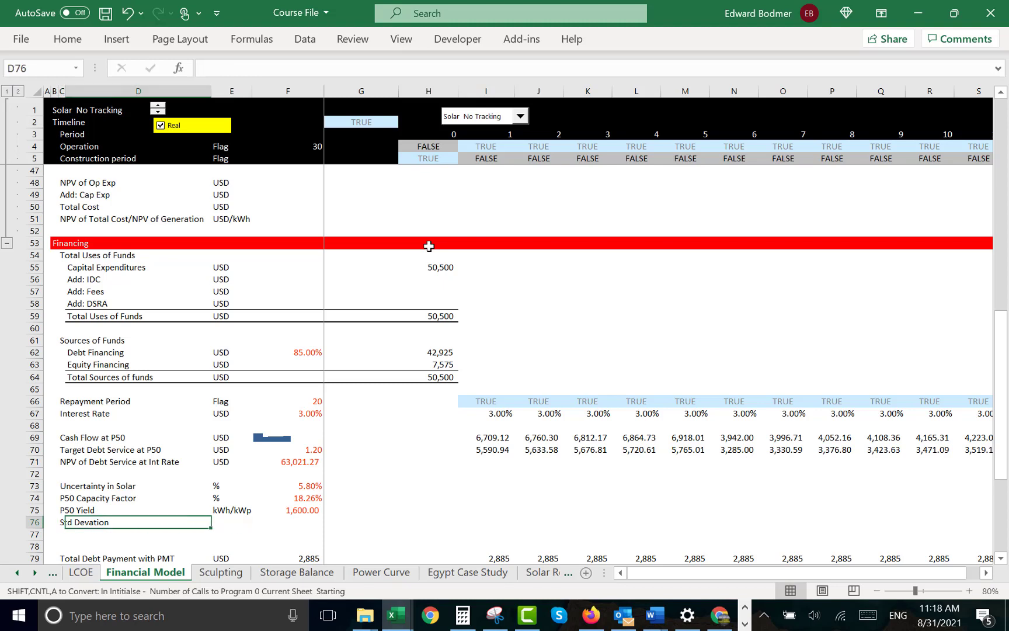
pyautogui.press('Left')
pyautogui.press('Right')
pyautogui.press('Right')
pyautogui.press('Right')
pyautogui.press('Left')
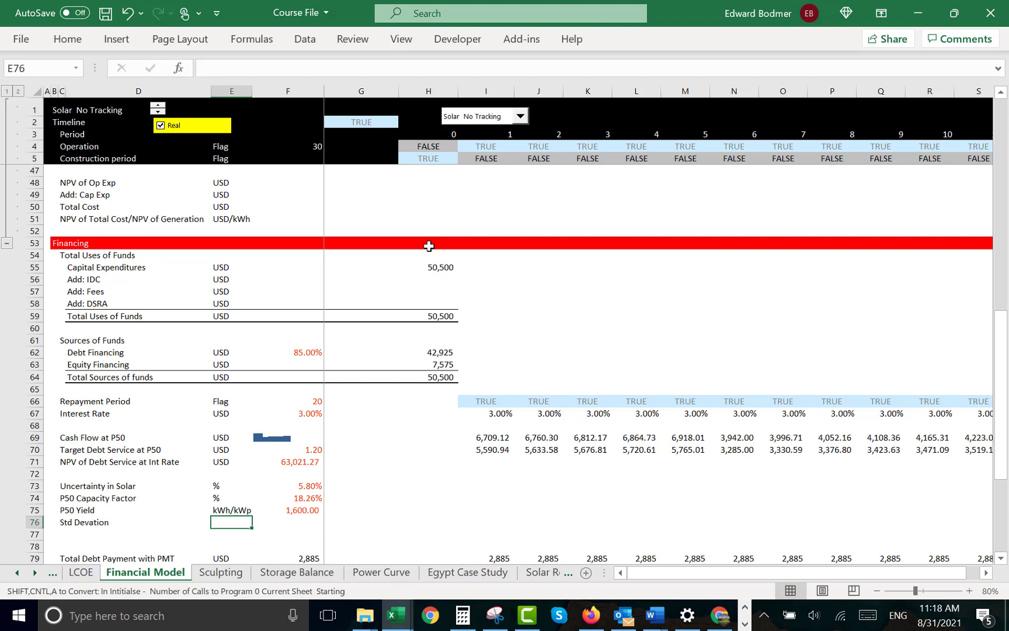
pyautogui.write('Yield')
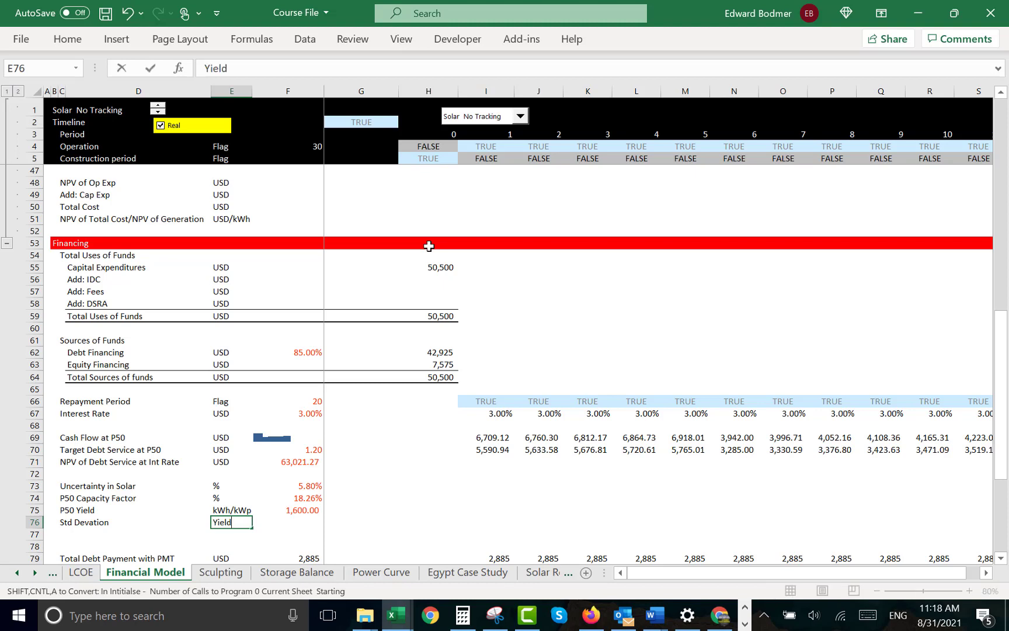
pyautogui.press('Return')
# Calculate the standard deviation of yield in F76 by multiplying P50 Yield by Uncertainty in Solar, =F75*F73
pyautogui.press('Up')
pyautogui.press('Left')
pyautogui.press('Left')
pyautogui.press('Right')
pyautogui.press('Right')
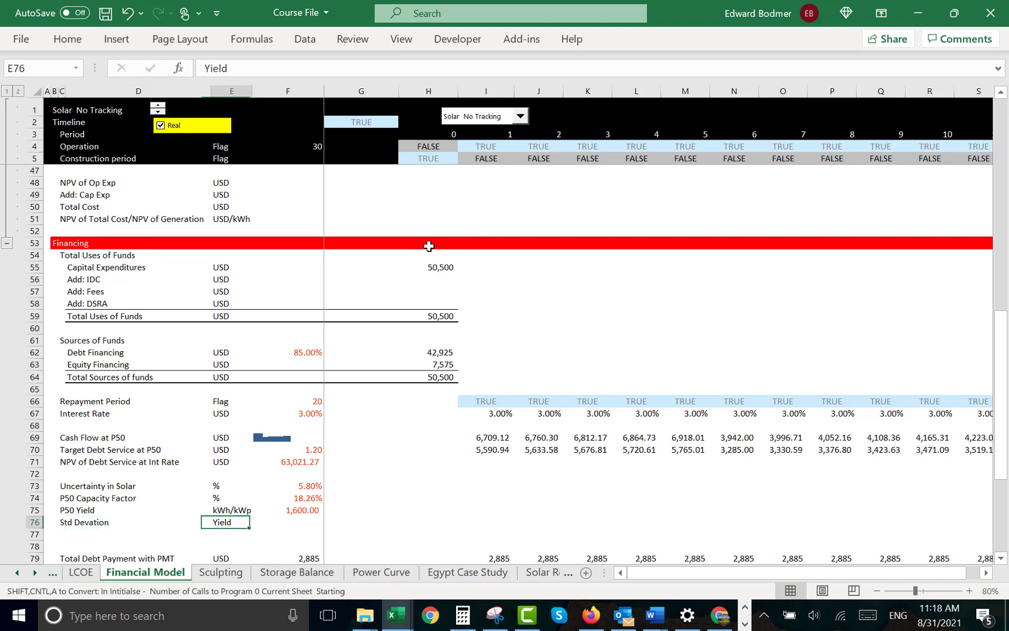
pyautogui.press('Right')
pyautogui.write('=')
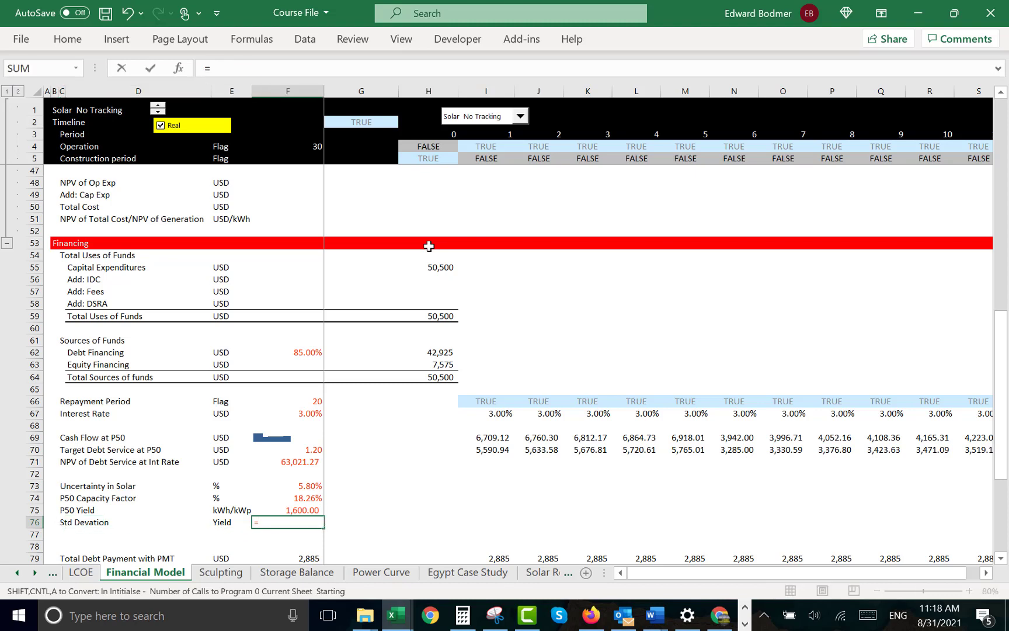
pyautogui.press('Up')
pyautogui.write('*')
pyautogui.press('Up')
pyautogui.press('Up')
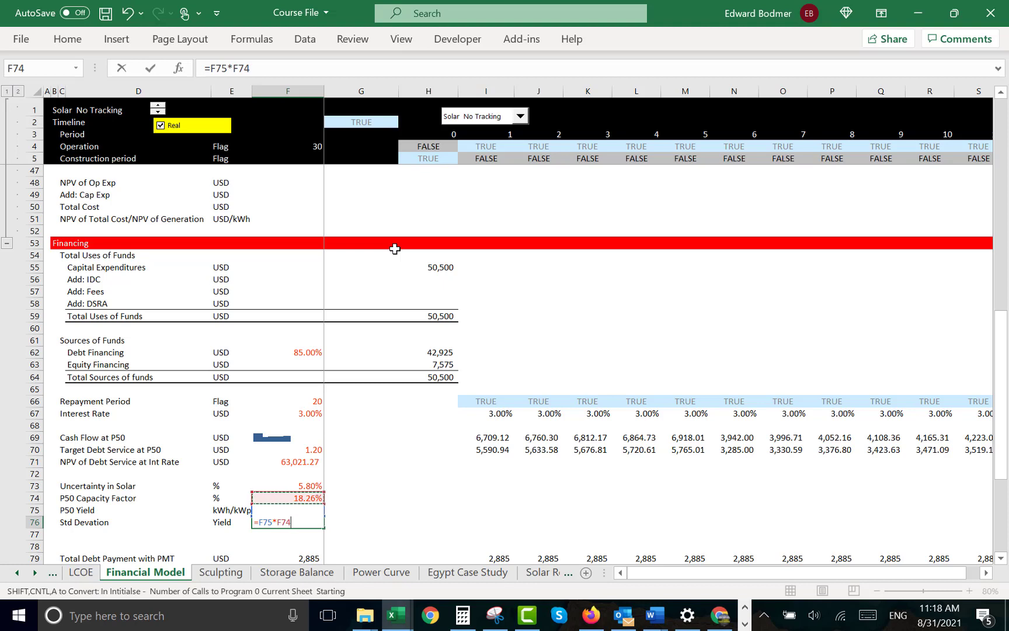
pyautogui.press('Up')
pyautogui.press('Return')
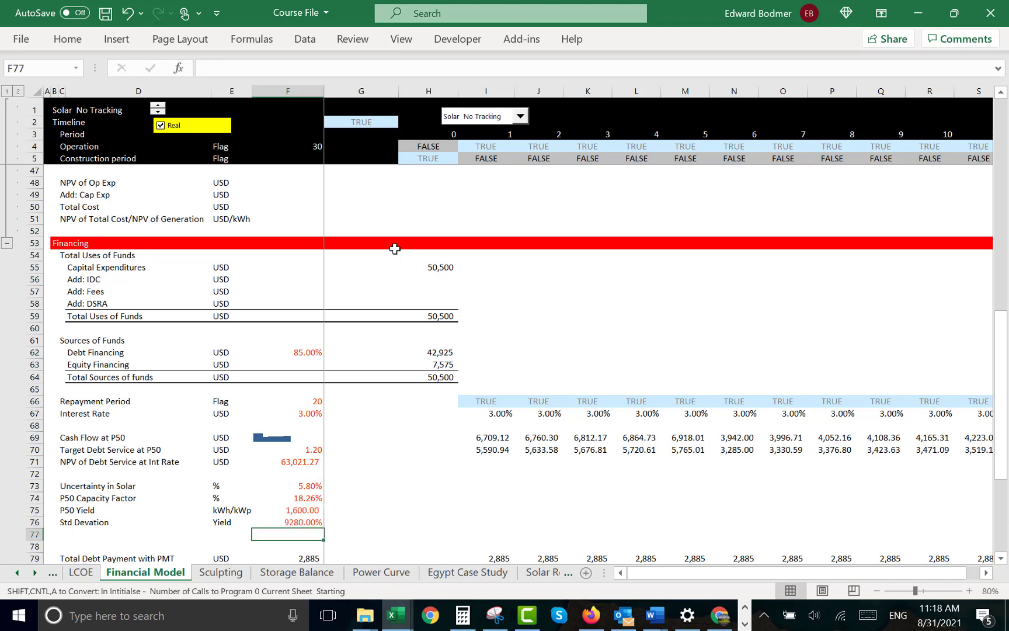
pyautogui.press('Left')
pyautogui.press('Left')
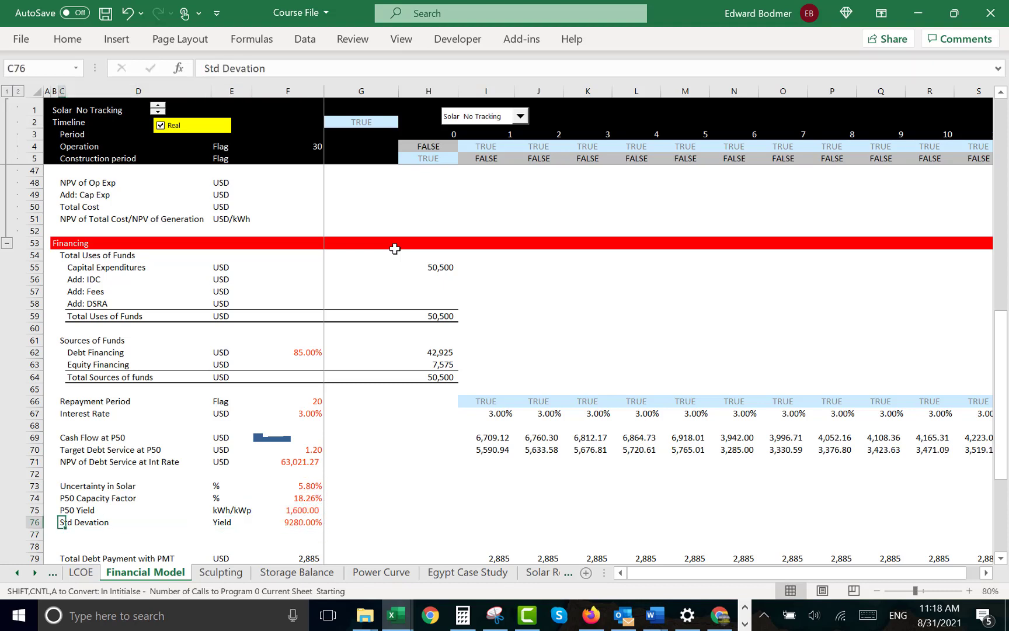
# Extend the standard deviation label in C76 to read Std Devation of Yiedl
pyautogui.press('F2')
pyautogui.write('of')
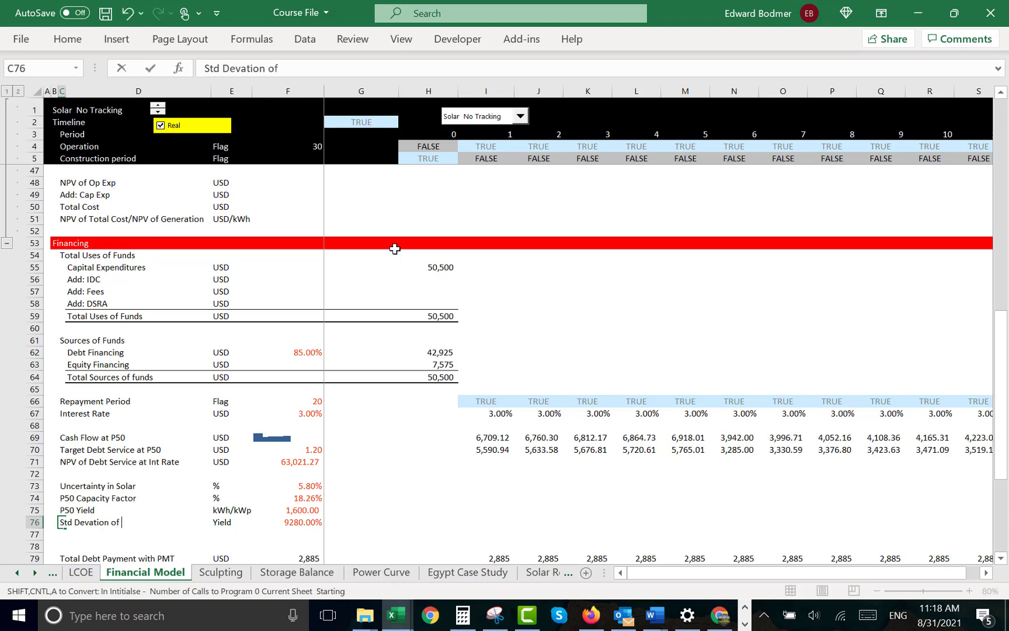
pyautogui.write(' Yile')
pyautogui.press('BackSpace')
pyautogui.press('BackSpace')
pyautogui.write('edl')
pyautogui.hotkey('ctrl', 'Return')
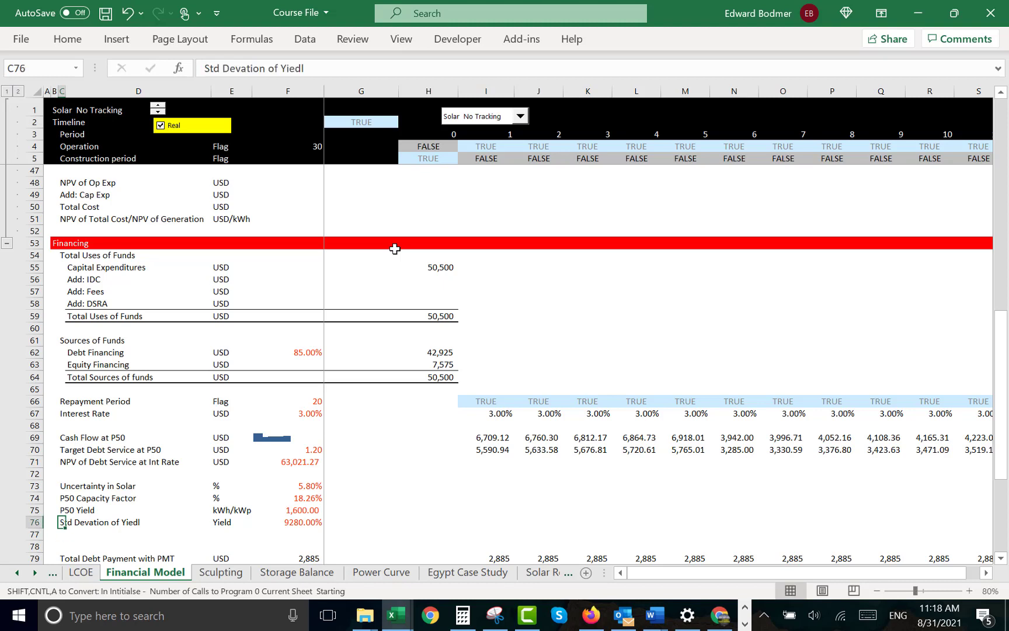
# Fill the kWh/kWp unit from the P50 Yield row down into E76, replacing the Yield entry
pyautogui.press('Right')
pyautogui.press('Right')
pyautogui.hotkey('ctrl', 'd')
# Format the standard deviation in F76 as a number with two decimals instead of a percentage
pyautogui.press('Right')
pyautogui.press('Down')
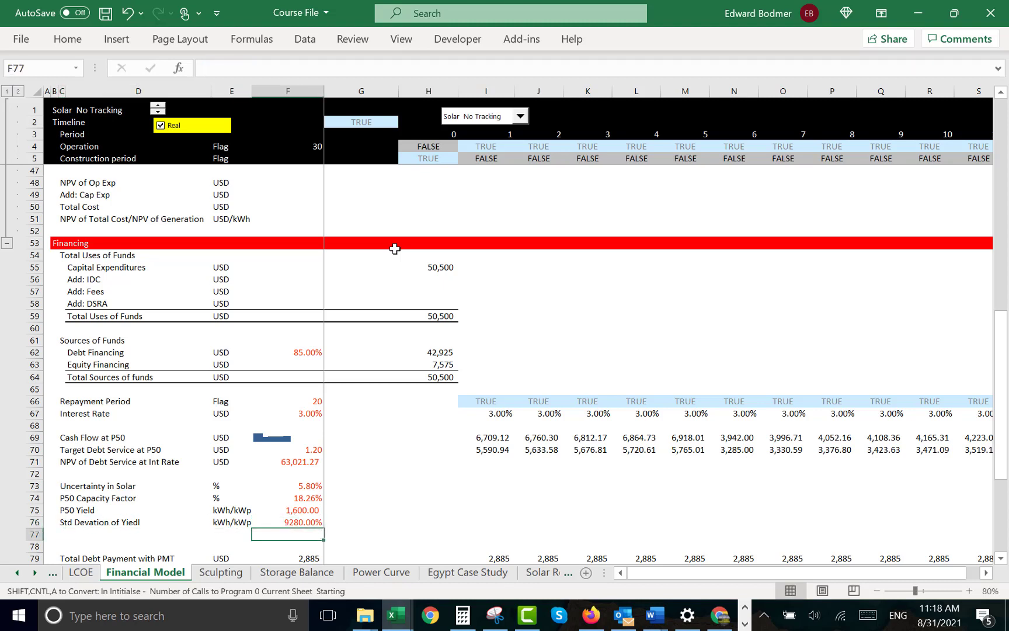
pyautogui.press('Down')
pyautogui.press('Up')
pyautogui.press('Up')
pyautogui.hotkey('ctrl', 'shift', '1')
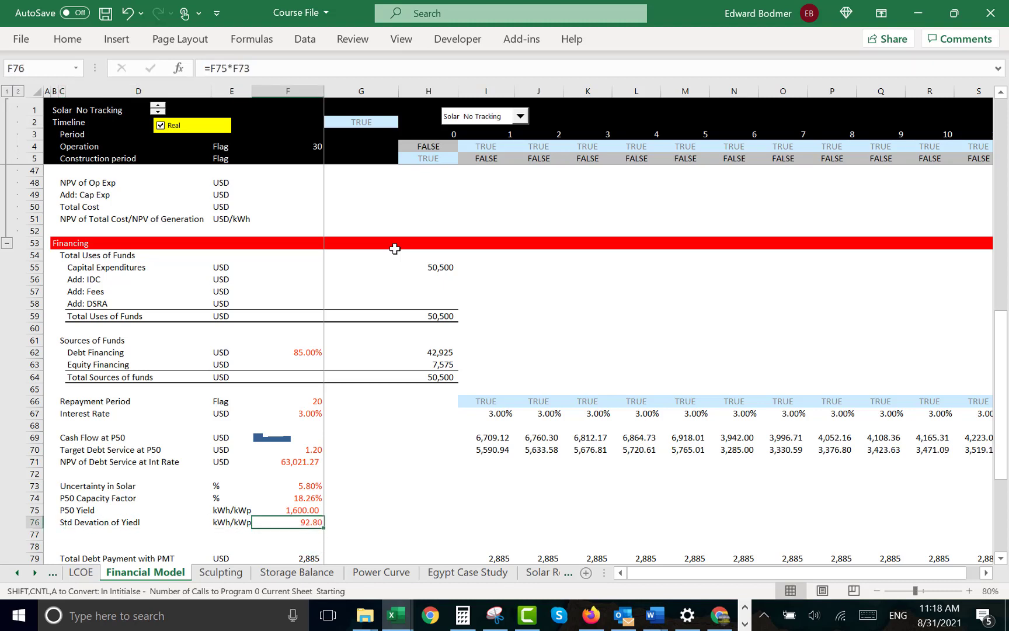
# Insert a blank row at row 77, directly below the standard deviation row
pyautogui.press('Down')
pyautogui.press('Down')
pyautogui.press('Up')
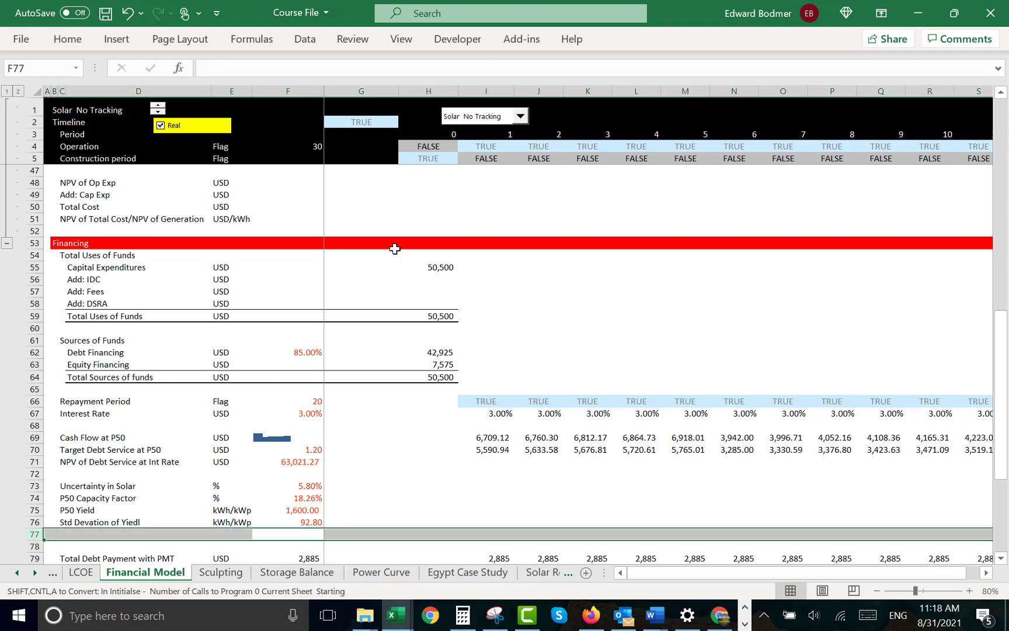
pyautogui.hotkey('shift', 'space')
pyautogui.hotkey('ctrl', 'shift', '+')
# Correct the misspelled label in C76 to Std Devation of Yield
pyautogui.press('Left')
pyautogui.press('Left')
pyautogui.press('Up')
pyautogui.press('Left')
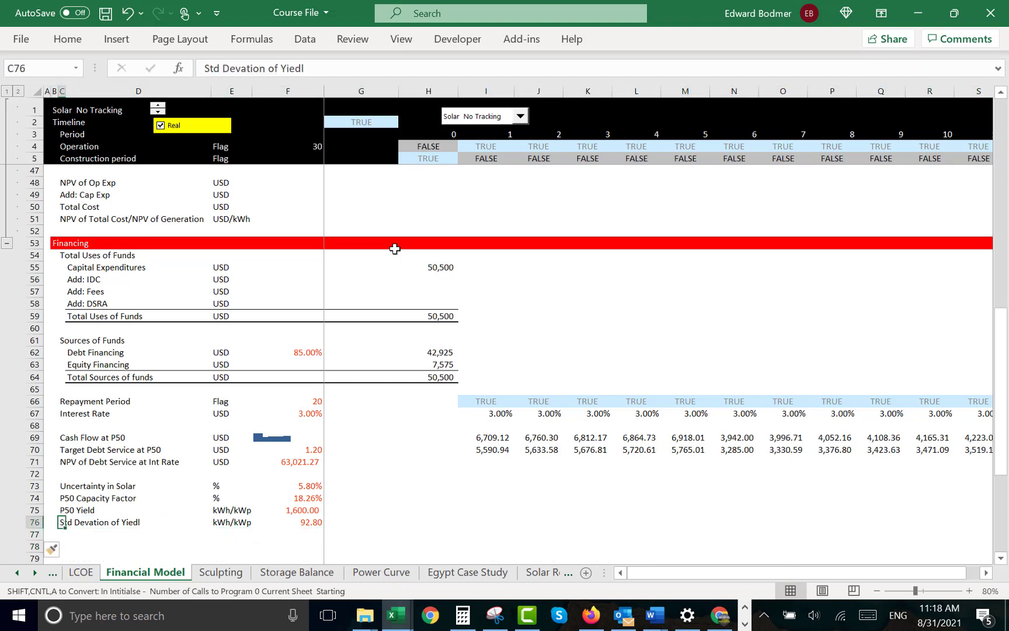
pyautogui.press('F2')
pyautogui.press('BackSpace')
pyautogui.press('BackSpace')
pyautogui.press('BackSpace')
pyautogui.write('eld')
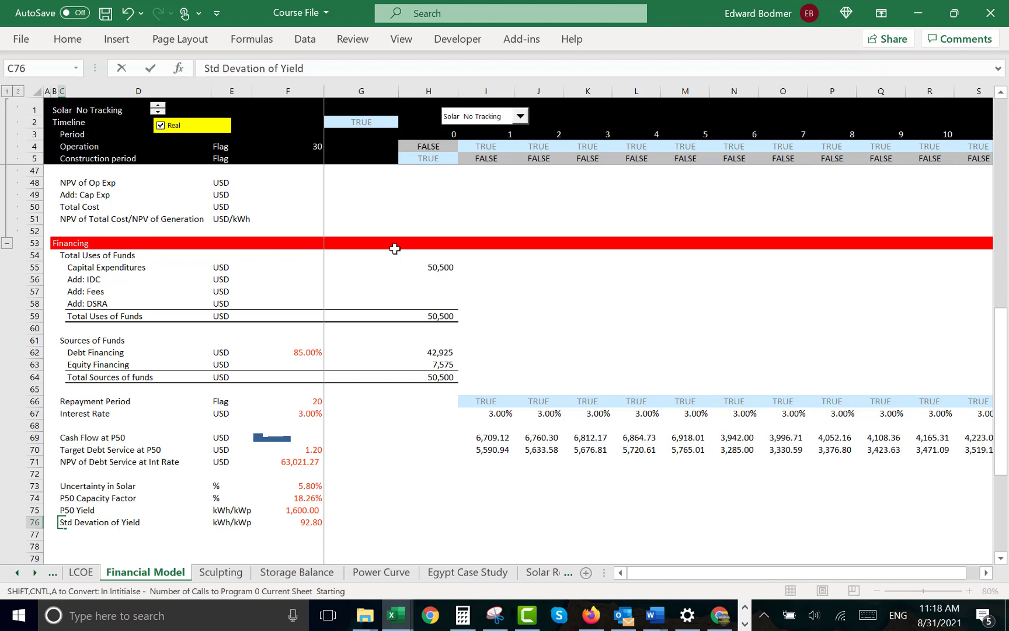
pyautogui.press('Return')
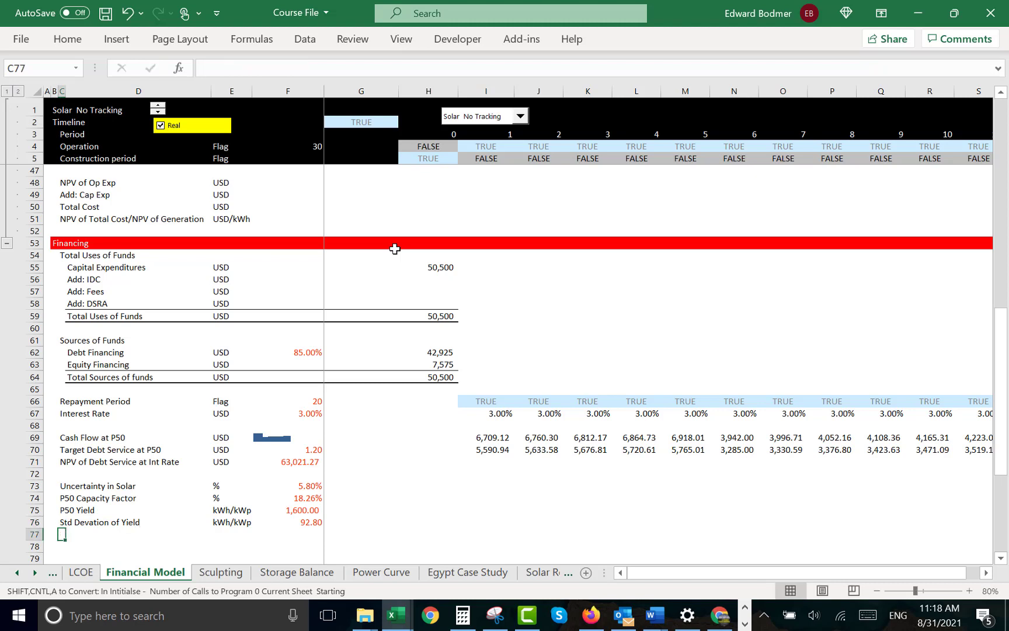
# Add a P90 Yield label in row 77 with the unit kWh/kWp in E77
pyautogui.write('P90')
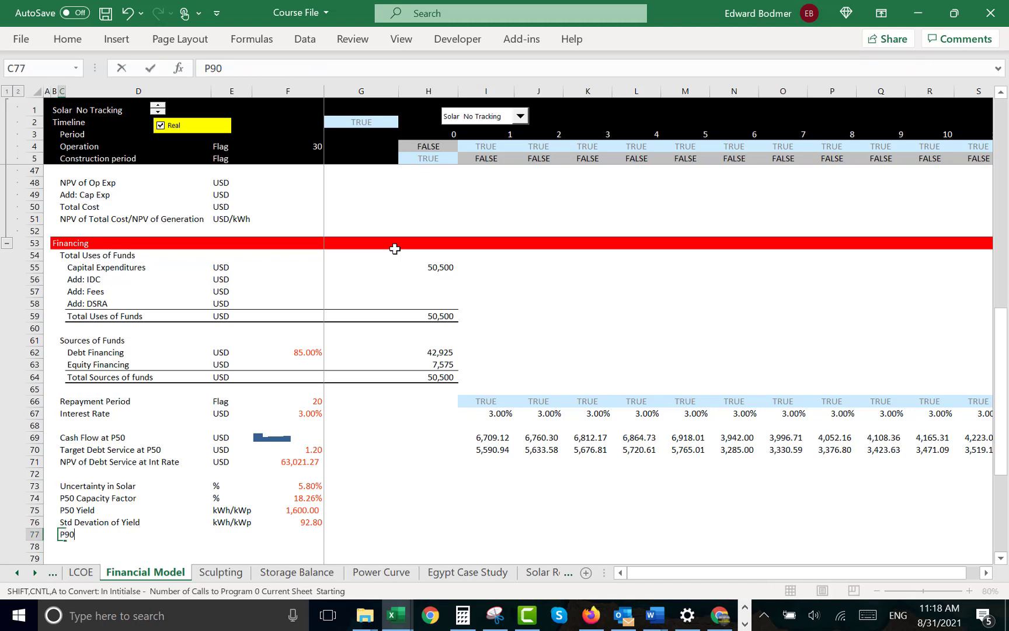
pyautogui.write(' Yield')
pyautogui.press('Tab')
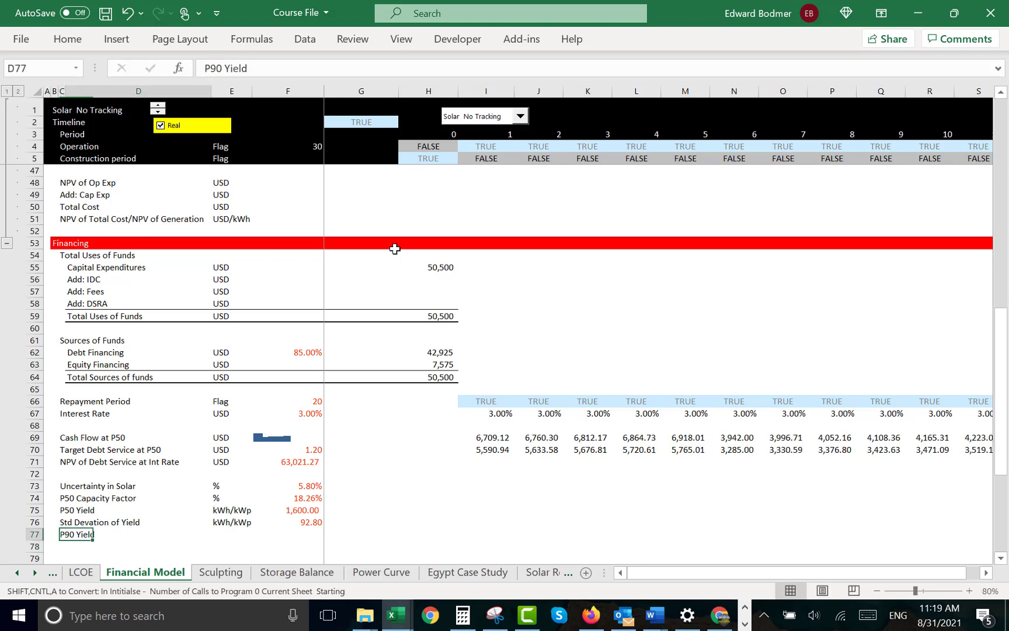
pyautogui.press('Tab')
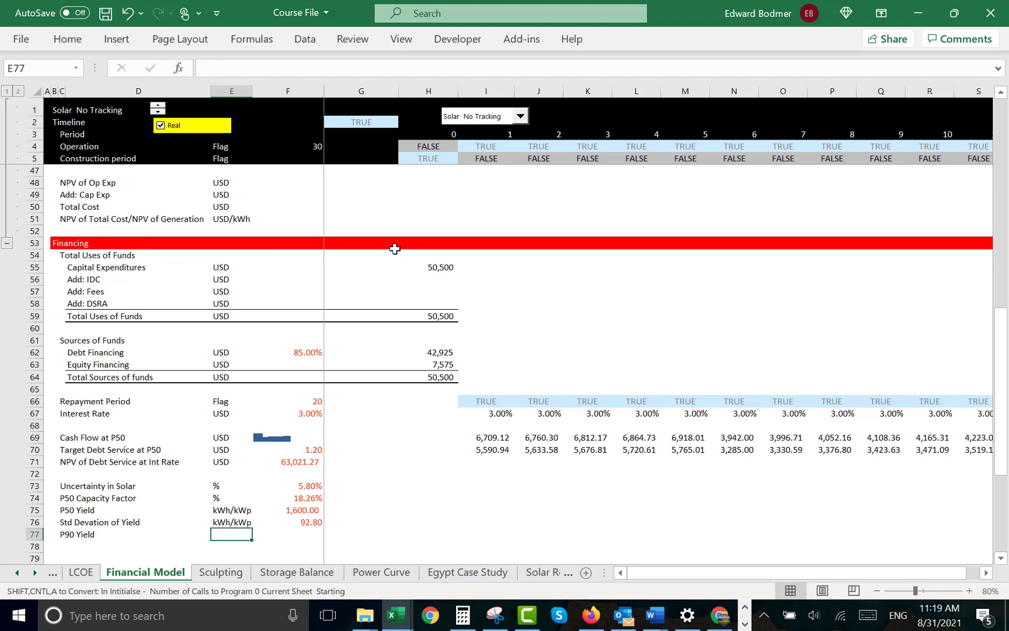
pyautogui.write('kWh/kWp')
pyautogui.press('Tab')
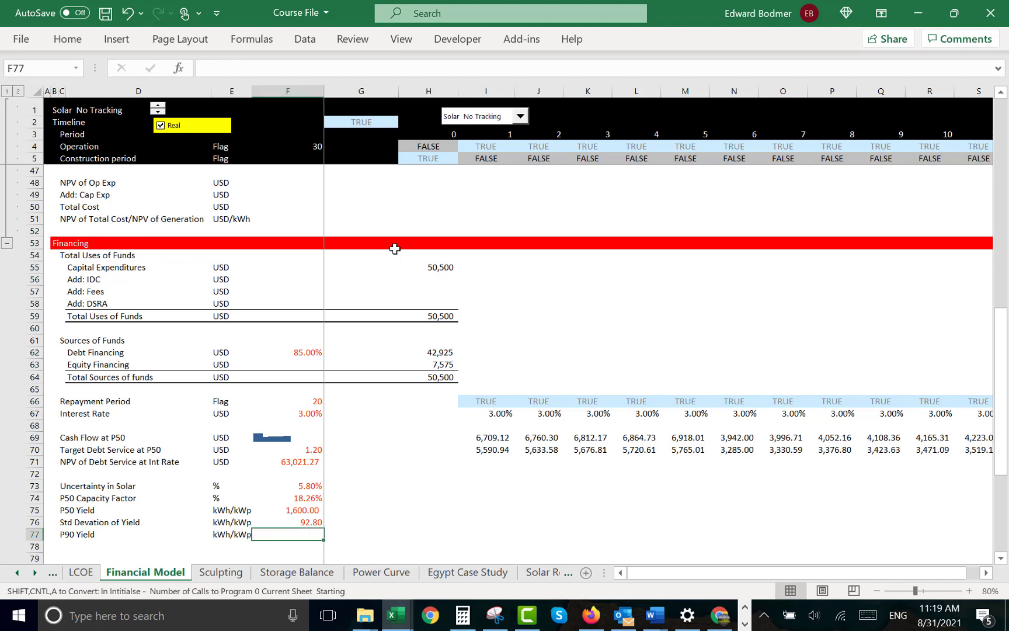
# Go back to the Operating Analysis section and examine the capacity factor input and the Generation formula
pyautogui.press('Up')
pyautogui.press('Up')
pyautogui.press('Up')
pyautogui.press('Up')
pyautogui.press('Up')
pyautogui.press('Up')
pyautogui.press('Up')
pyautogui.press('Up')
pyautogui.press('Up')
pyautogui.press('Up')
pyautogui.press('Up')
pyautogui.press('Up')
pyautogui.press('Up')
pyautogui.press('Up')
pyautogui.press('Up')
pyautogui.press('Up')
pyautogui.press('Up')
pyautogui.press('Up')
pyautogui.press('Up')
pyautogui.press('Up')
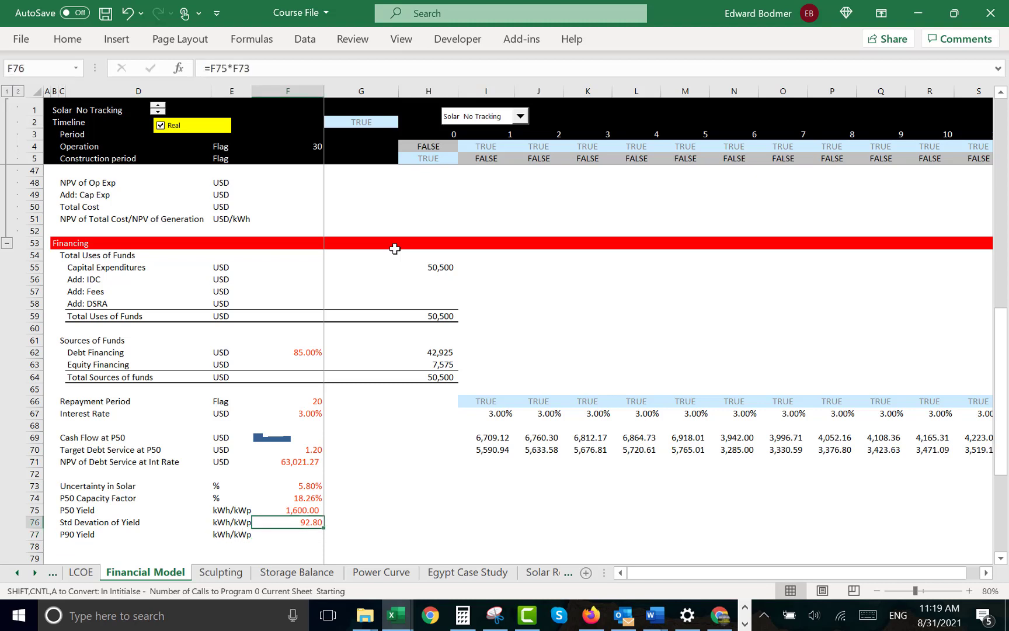
pyautogui.press('Up')
pyautogui.press('Up')
pyautogui.press('Up')
pyautogui.press('Up')
pyautogui.press('Up')
pyautogui.press('Up')
pyautogui.press('Up')
pyautogui.press('Up')
pyautogui.press('Up')
pyautogui.press('Up')
pyautogui.press('Up')
pyautogui.press('Up')
pyautogui.press('Up')
pyautogui.press('Up')
pyautogui.press('Up')
pyautogui.press('Up')
pyautogui.press('Up')
pyautogui.press('Up')
pyautogui.press('Up')
pyautogui.press('Up')
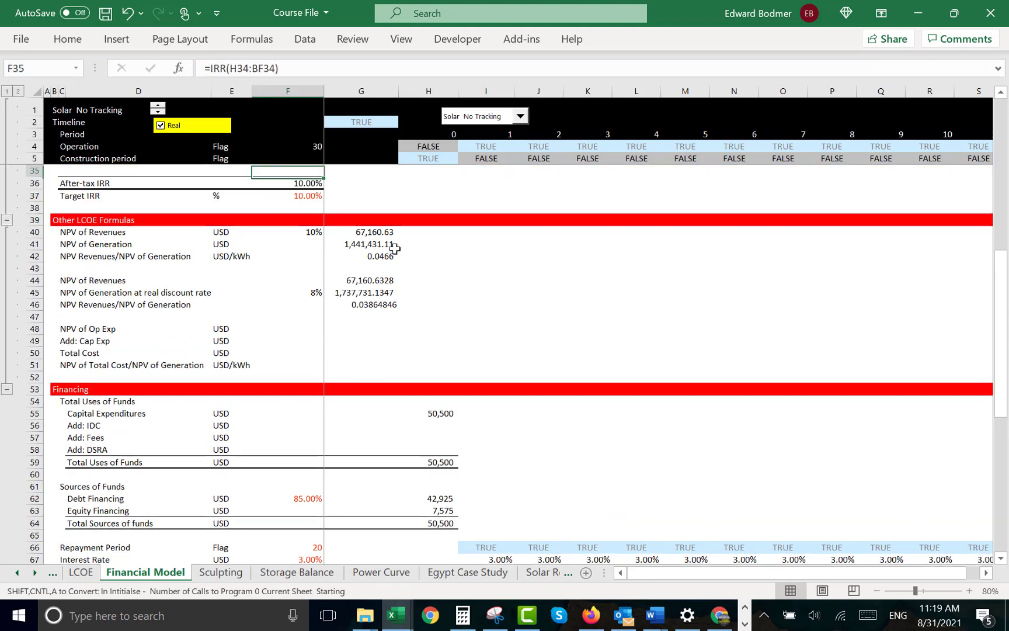
pyautogui.press('Up')
pyautogui.press('Up')
pyautogui.press('Up')
pyautogui.press('Up')
pyautogui.press('Up')
pyautogui.press('Up')
pyautogui.press('Up')
pyautogui.press('Up')
pyautogui.press('Up')
pyautogui.press('Up')
pyautogui.press('Up')
pyautogui.press('Up')
pyautogui.press('Up')
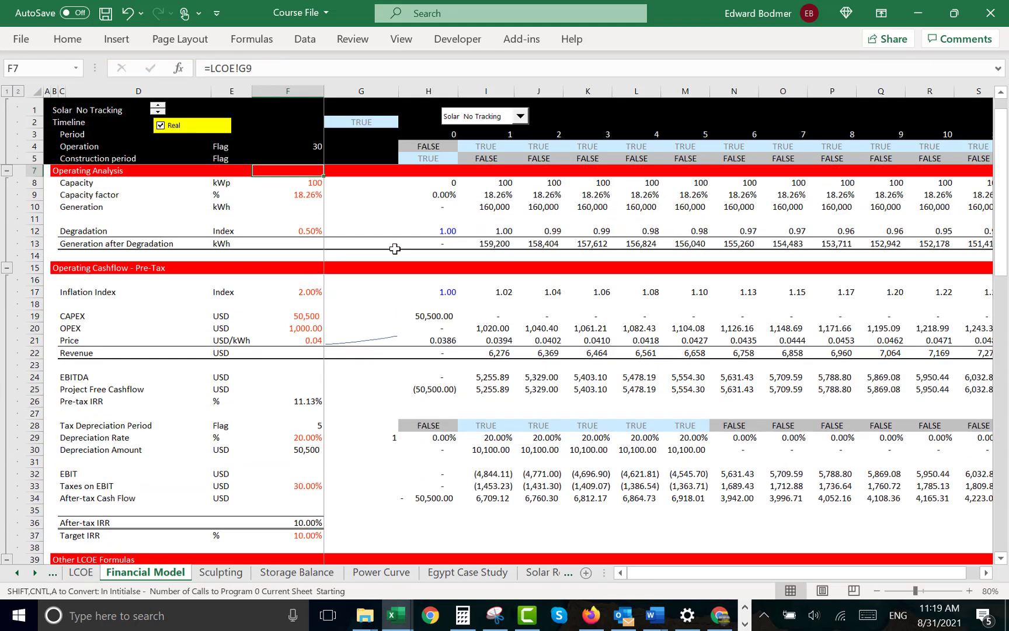
pyautogui.press('Down')
pyautogui.press('Down')
pyautogui.press('Down')
pyautogui.press('Down')
pyautogui.press('Down')
pyautogui.press('Down')
pyautogui.press('Down')
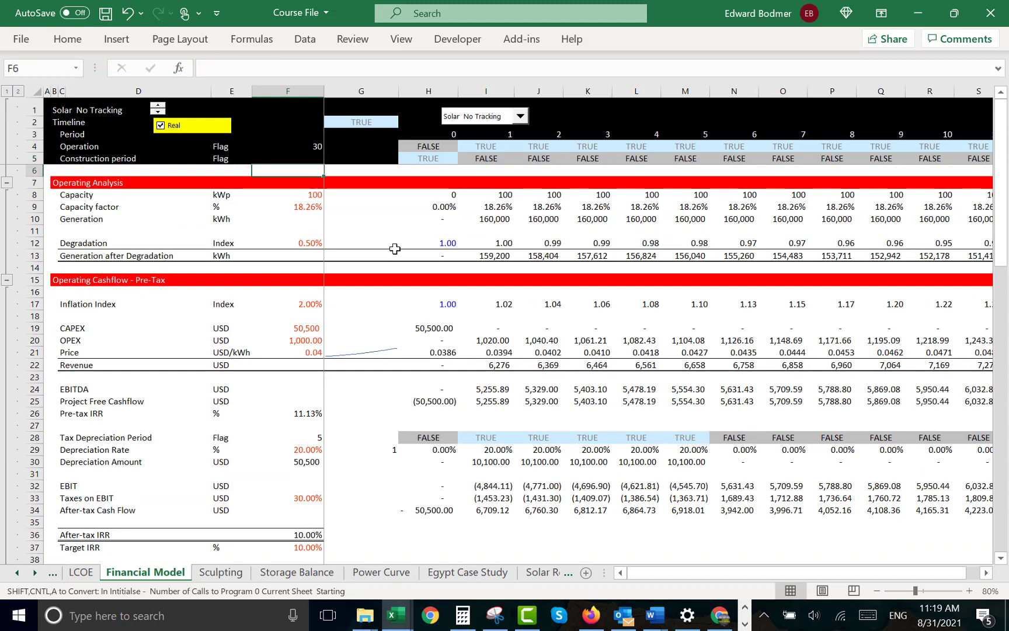
pyautogui.press('Down')
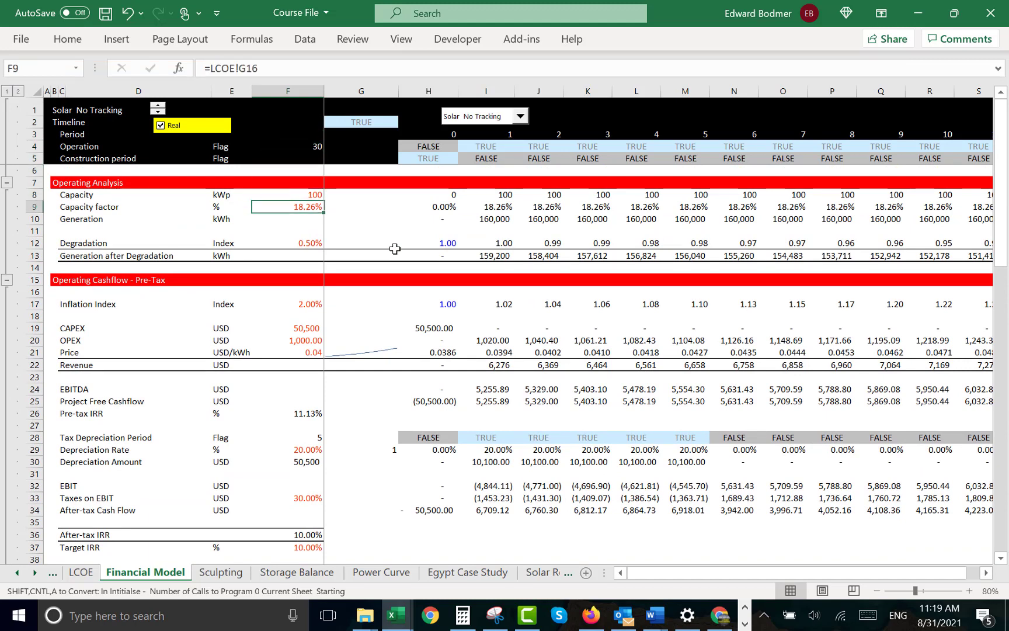
pyautogui.press('Down')
pyautogui.press('Right')
pyautogui.press('Right')
pyautogui.press('Right')
pyautogui.press('Right')
pyautogui.press('Left')
pyautogui.press('Left')
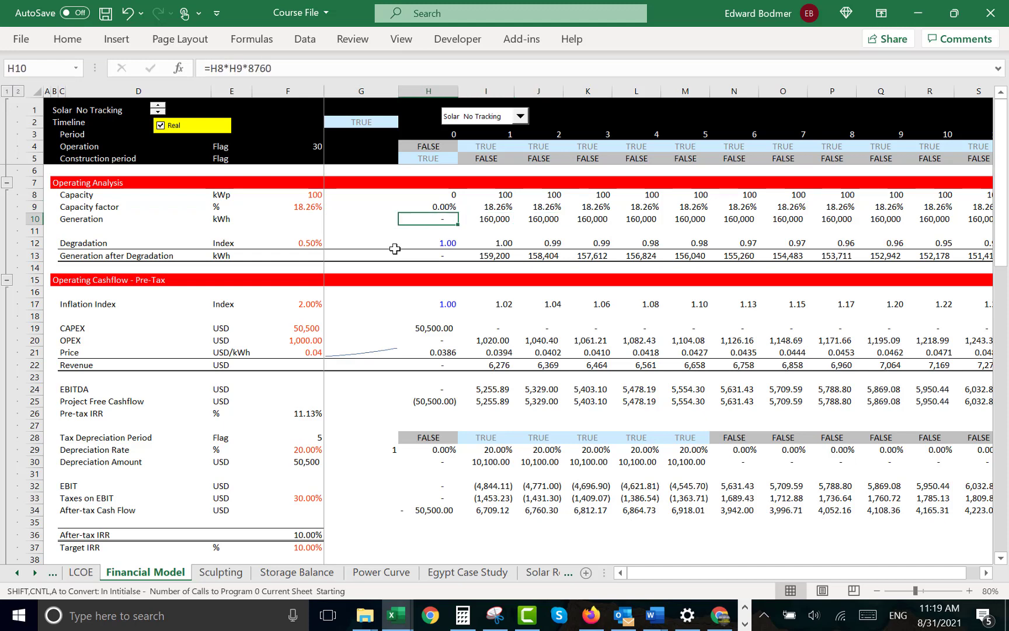
pyautogui.press('Left')
pyautogui.press('Left')
pyautogui.press('Left')
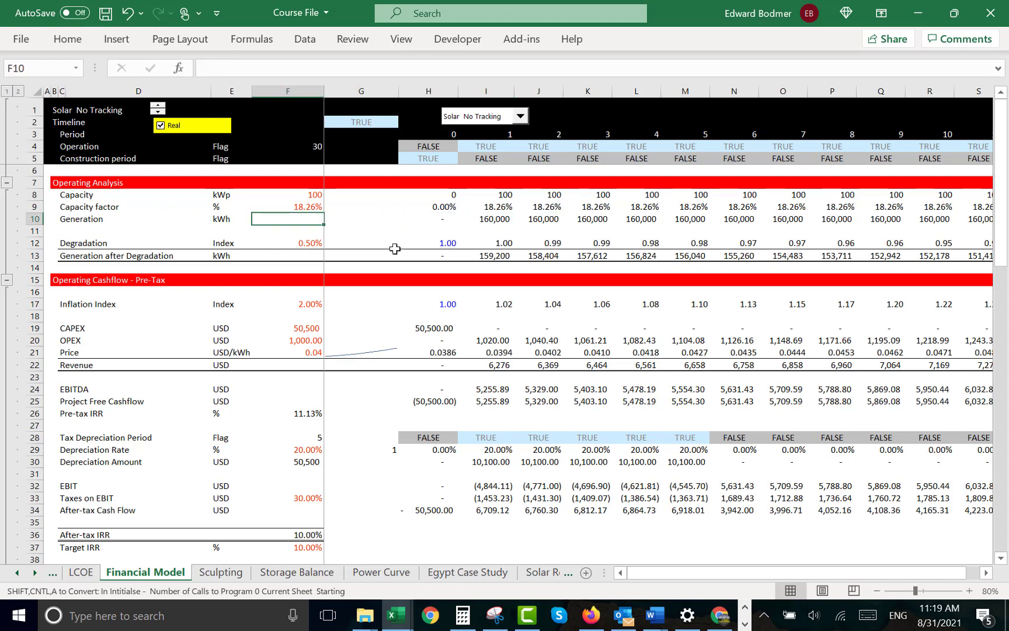
# Examine the Degradation index and how Generation after Degradation is calculated in the first operating year
pyautogui.press('Down')
pyautogui.press('Down')
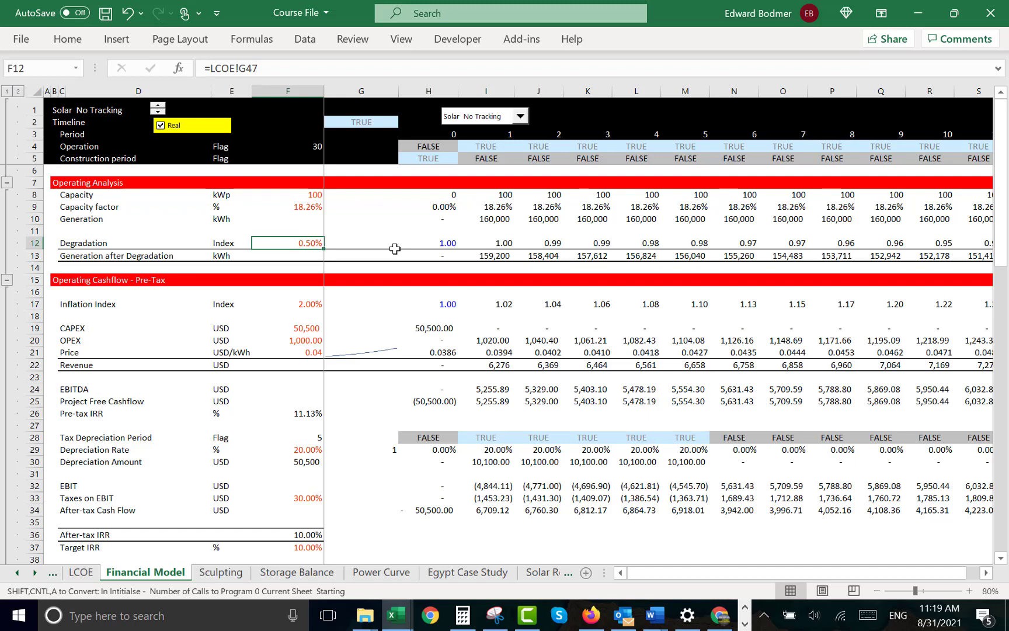
pyautogui.press('Right')
pyautogui.press('Right')
pyautogui.press('Right')
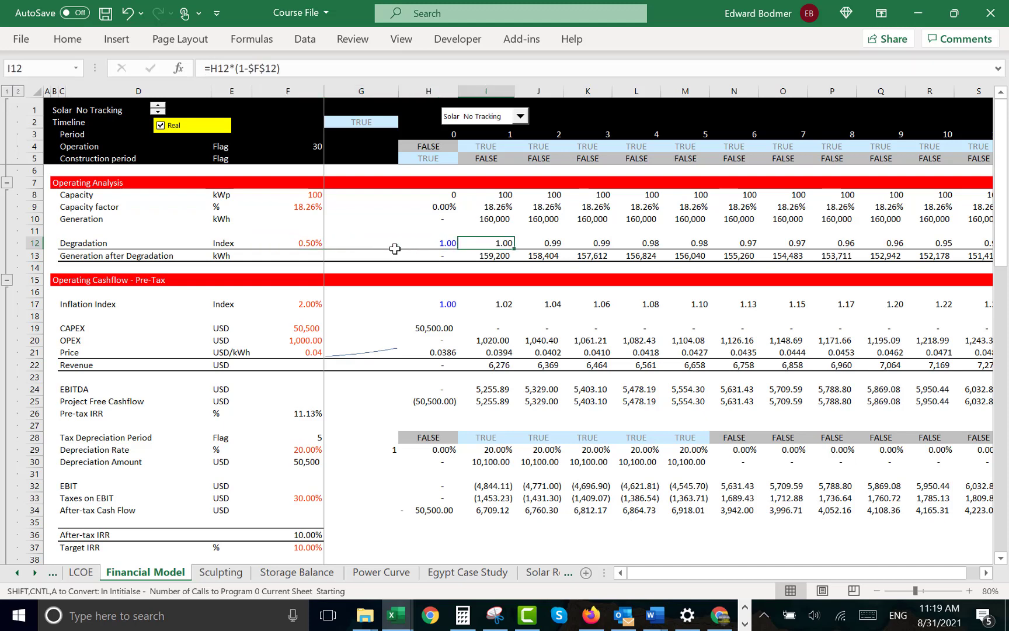
pyautogui.press('Left')
pyautogui.press('Left')
pyautogui.press('Up')
pyautogui.press('Up')
pyautogui.press('Left')
pyautogui.press('Left')
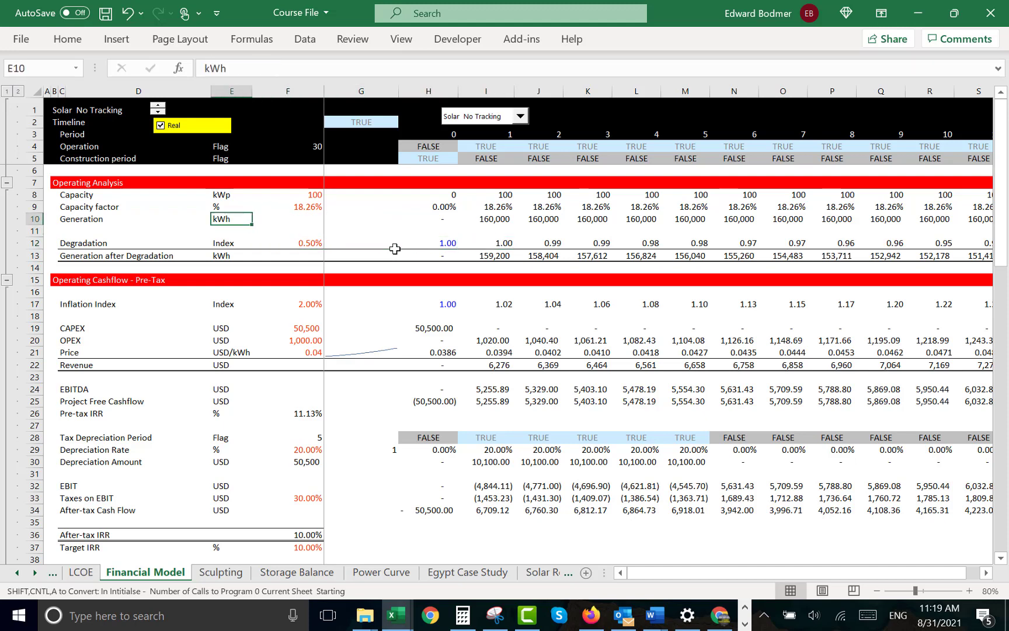
pyautogui.press('Left')
pyautogui.press('Right')
pyautogui.press('Right')
pyautogui.press('Down')
pyautogui.press('Down')
pyautogui.press('Down')
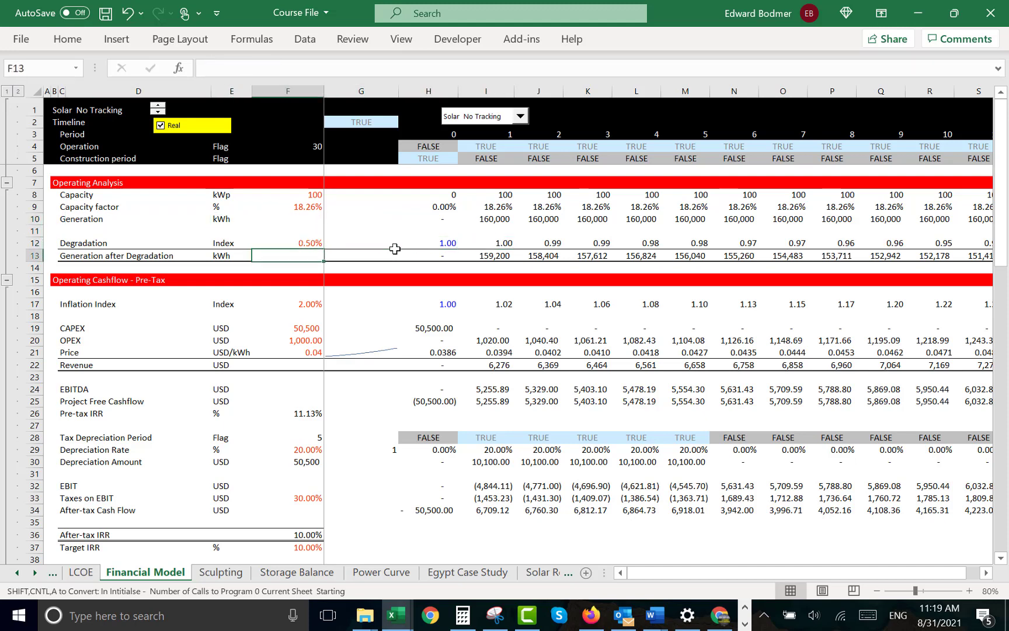
pyautogui.press('Right')
pyautogui.press('Right')
pyautogui.press('Right')
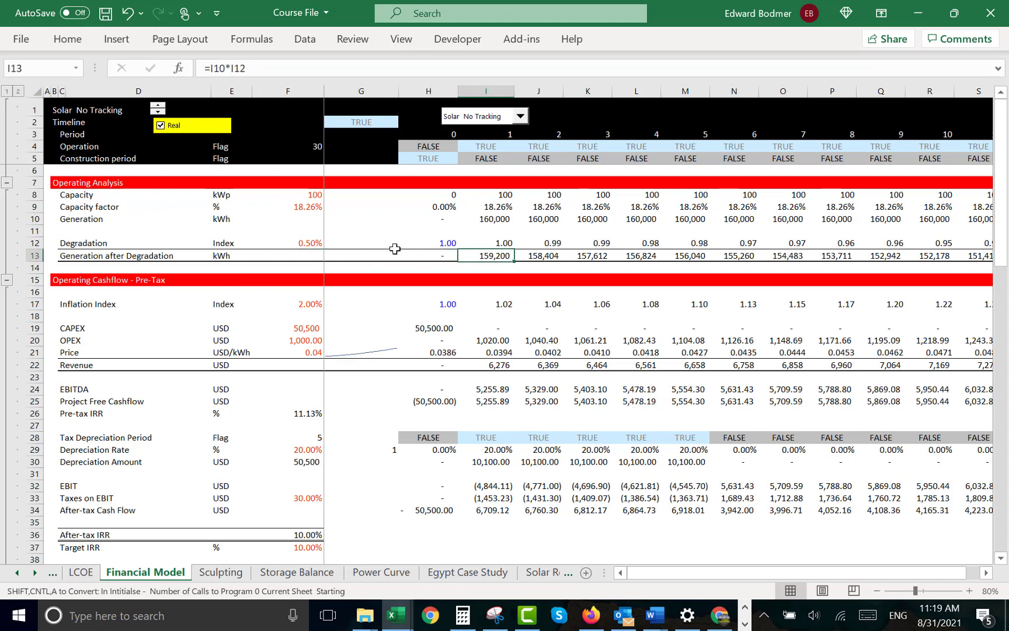
# Trace the first operating year's formulas from OPEX through EBITDA and taxes down to After-tax Cash Flow
pyautogui.press('Down')
pyautogui.press('Down')
pyautogui.press('Down')
pyautogui.press('Down')
pyautogui.press('Down')
pyautogui.press('Down')
pyautogui.press('Down')
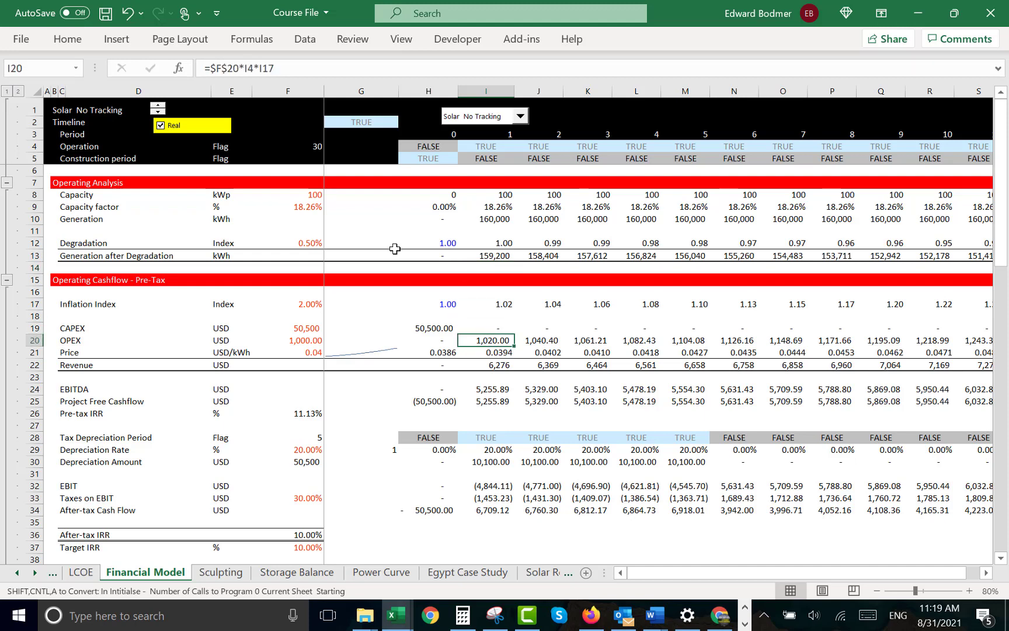
pyautogui.press('Down')
pyautogui.press('Down')
pyautogui.press('Down')
pyautogui.press('Down')
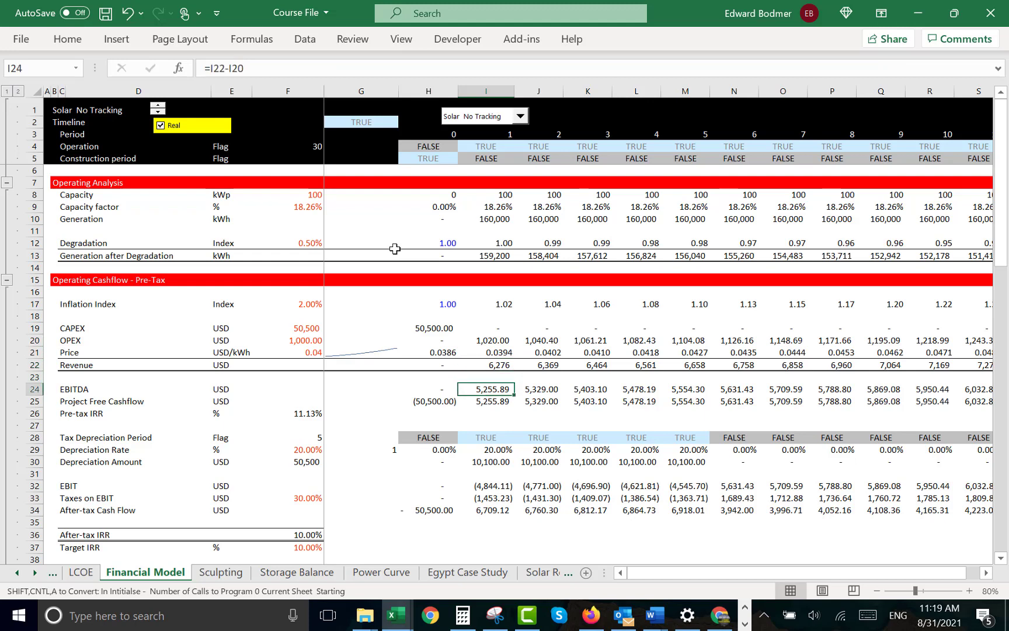
pyautogui.press('Down')
pyautogui.press('Down')
pyautogui.press('Down')
pyautogui.press('Down')
pyautogui.press('Down')
pyautogui.press('Down')
pyautogui.press('Down')
pyautogui.press('Down')
pyautogui.press('Down')
pyautogui.press('Down')
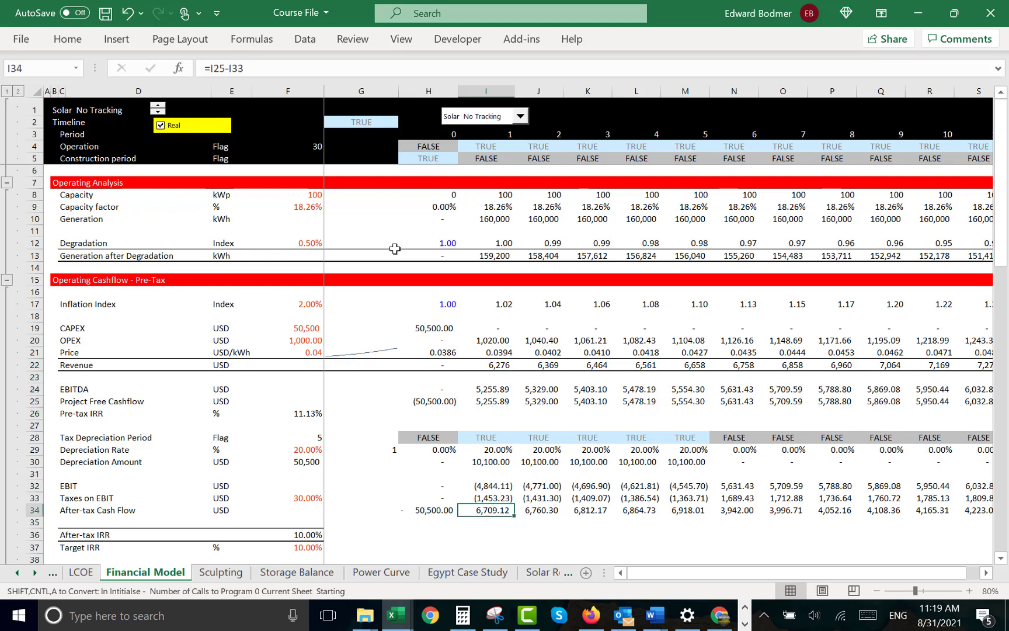
pyautogui.press('Up')
pyautogui.press('Up')
pyautogui.press('Down')
pyautogui.press('Down')
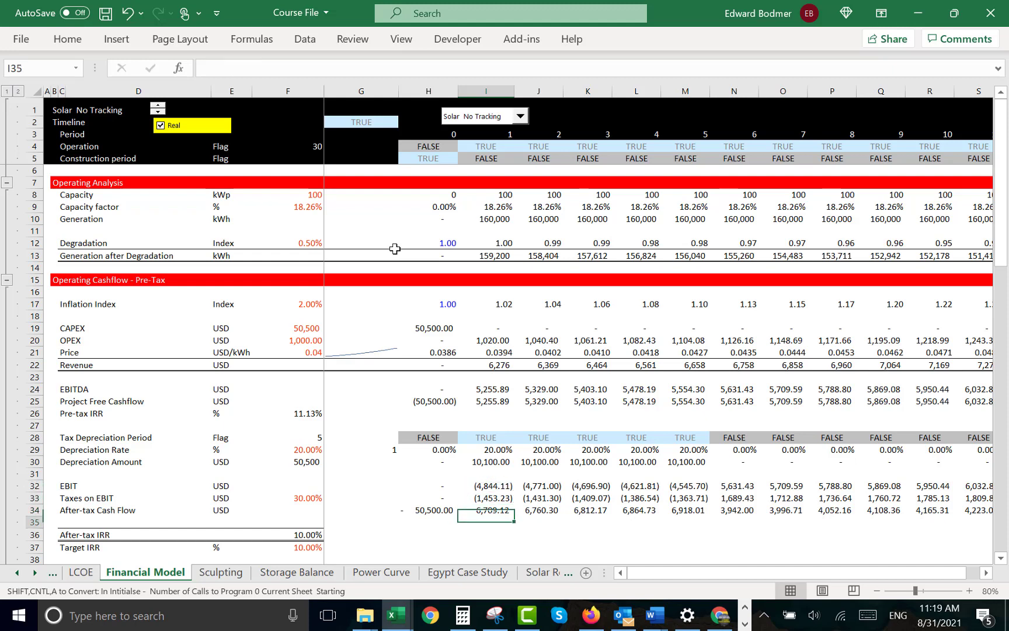
pyautogui.press('Down')
pyautogui.press('Up')
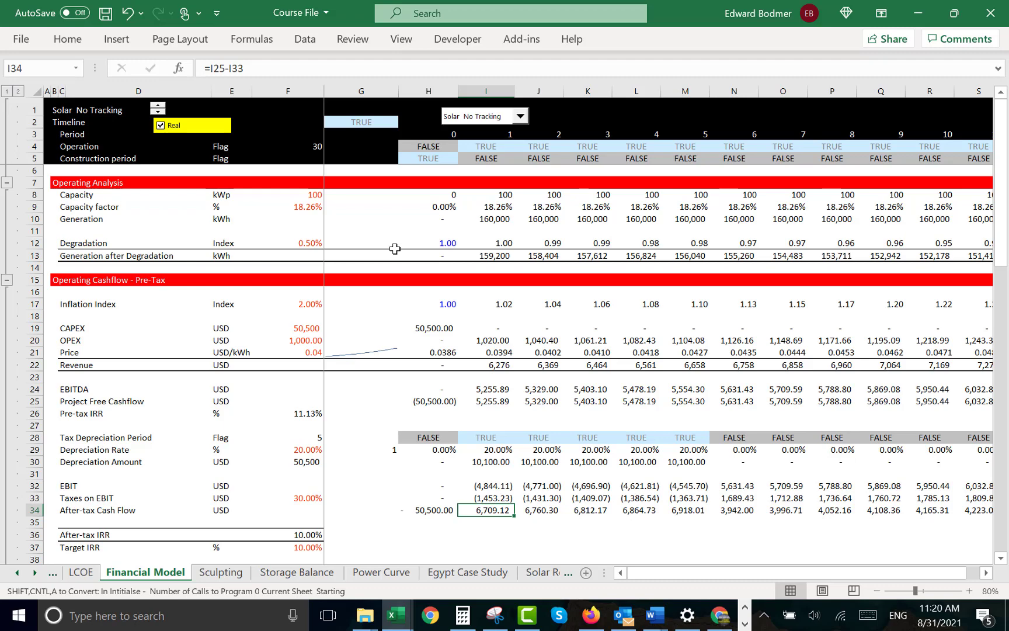
# Return to the Financing section and go to the empty P90 Yield value cell F77
pyautogui.press('Down')
pyautogui.press('Down')
pyautogui.press('Down')
pyautogui.press('Down')
pyautogui.press('Down')
pyautogui.press('Down')
pyautogui.press('Down')
pyautogui.press('Down')
pyautogui.press('Down')
pyautogui.press('Down')
pyautogui.press('Down')
pyautogui.press('Down')
pyautogui.press('Down')
pyautogui.press('Down')
pyautogui.press('Down')
pyautogui.press('Down')
pyautogui.press('Down')
pyautogui.press('Down')
pyautogui.press('Down')
pyautogui.press('Down')
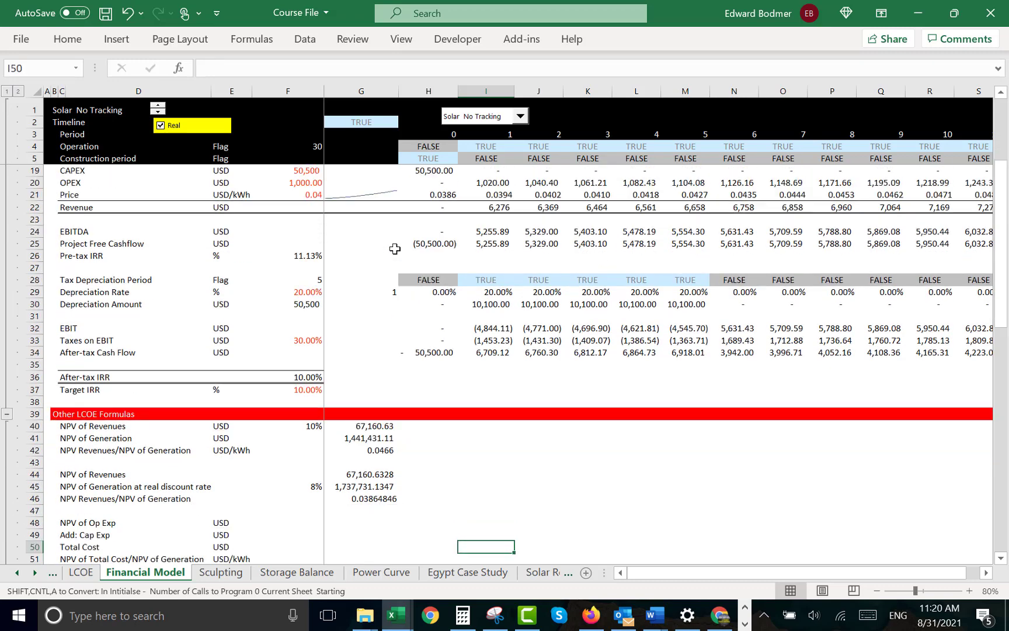
pyautogui.press('Down')
pyautogui.press('Down')
pyautogui.press('Down')
pyautogui.press('Down')
pyautogui.press('Down')
pyautogui.press('Down')
pyautogui.press('Down')
pyautogui.press('Down')
pyautogui.press('Down')
pyautogui.press('Down')
pyautogui.press('Down')
pyautogui.press('Down')
pyautogui.press('Down')
pyautogui.press('Down')
pyautogui.press('Down')
pyautogui.press('Down')
pyautogui.press('Down')
pyautogui.press('Down')
pyautogui.press('Down')
pyautogui.press('Down')
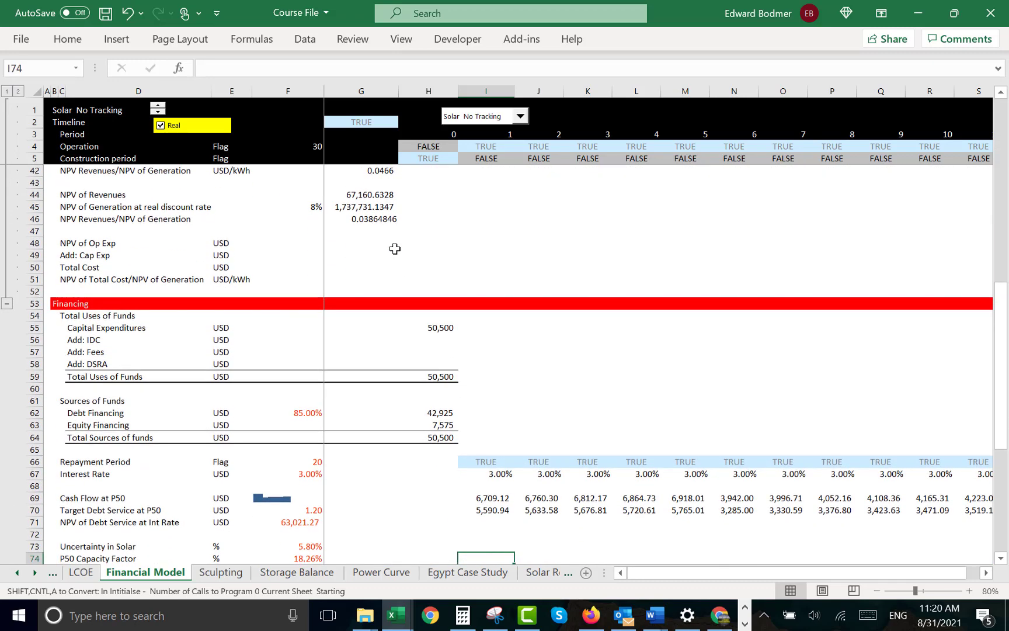
pyautogui.press('Down')
pyautogui.press('Down')
pyautogui.press('Down')
pyautogui.press('Down')
pyautogui.press('Down')
pyautogui.press('Down')
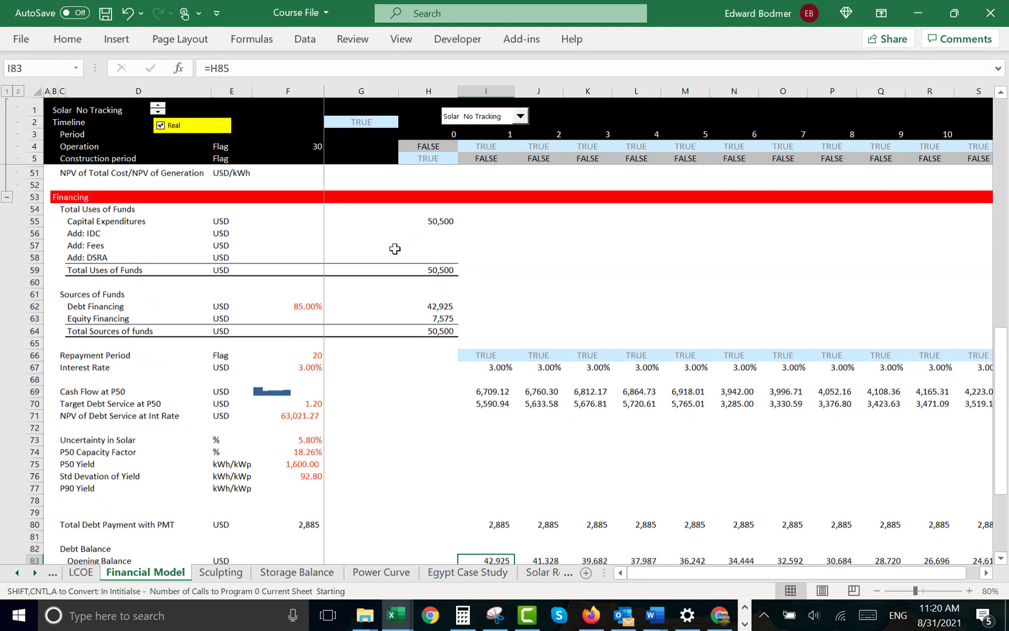
pyautogui.press('Left')
pyautogui.press('Left')
pyautogui.press('Left')
pyautogui.press('Left')
pyautogui.press('Up')
pyautogui.press('Up')
pyautogui.press('Up')
pyautogui.press('Up')
pyautogui.press('Up')
pyautogui.press('Up')
pyautogui.press('Up')
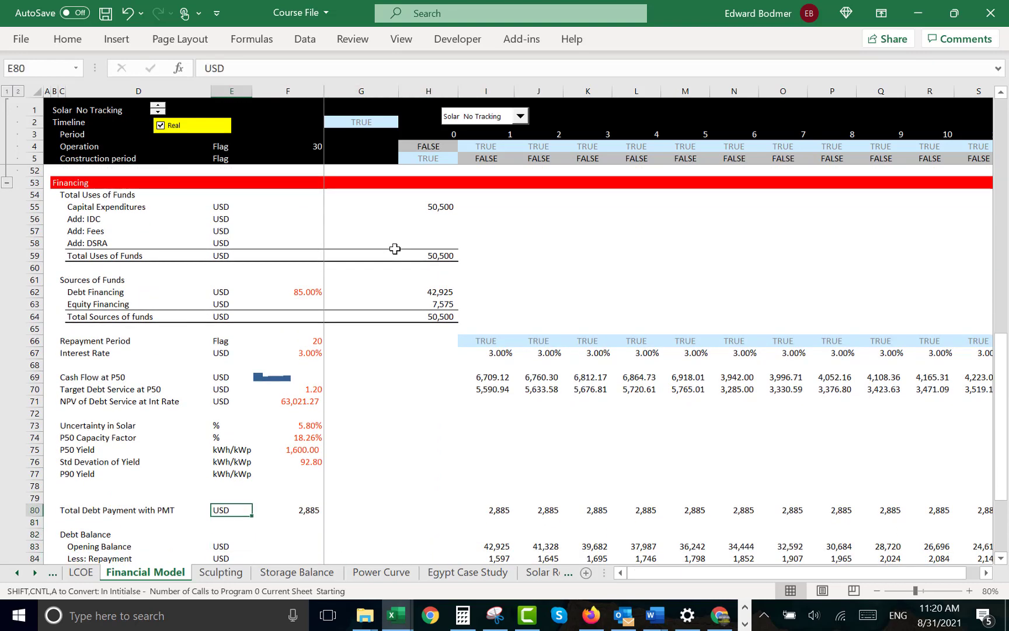
pyautogui.press('Right')
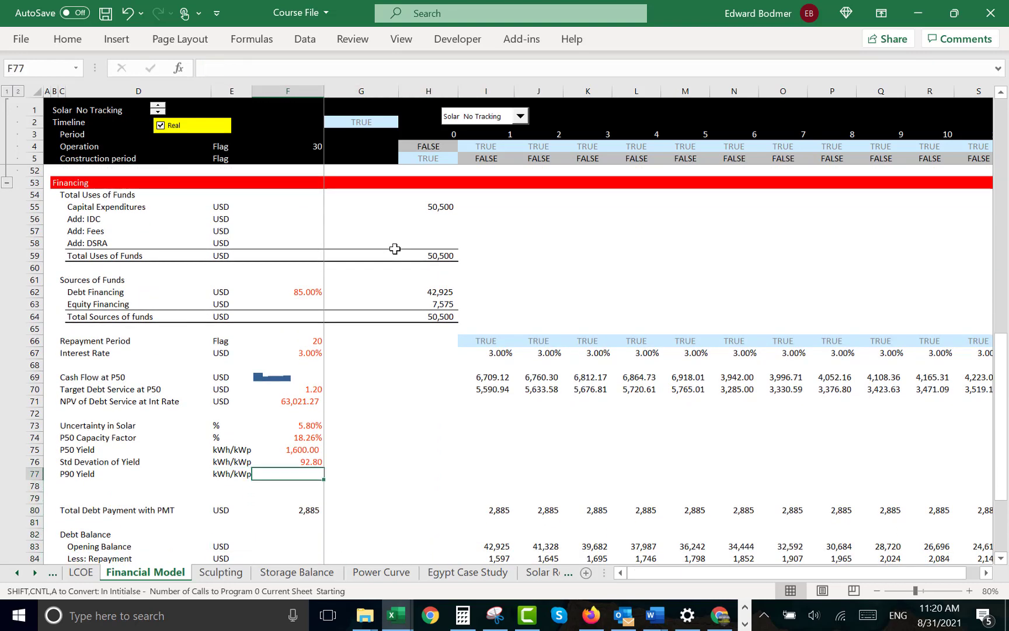
pyautogui.write('=no')
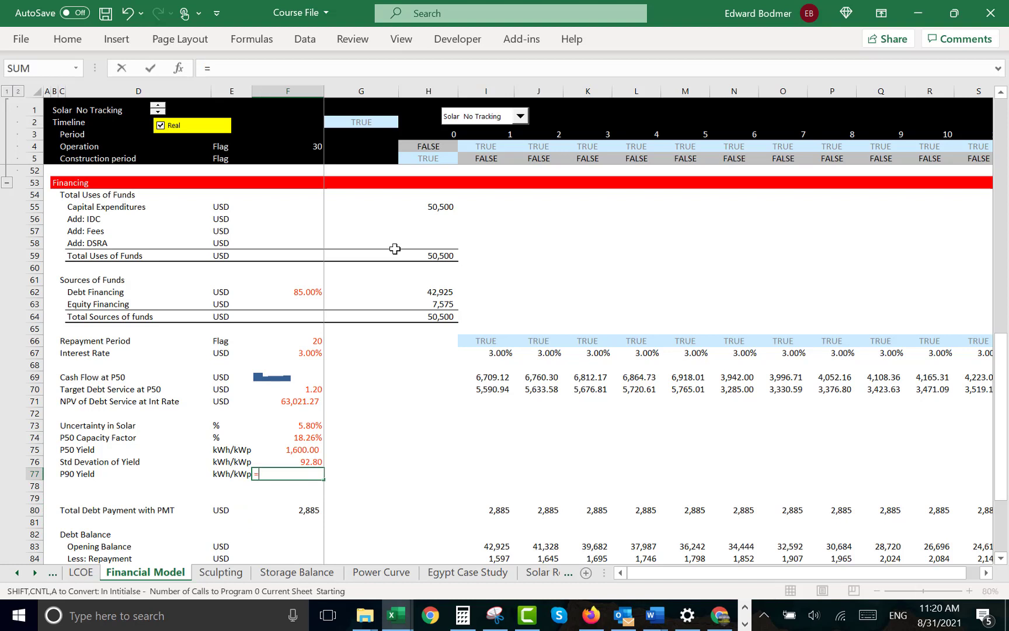
pyautogui.press('Down')
pyautogui.press('Down')
pyautogui.press('Down')
pyautogui.press('Down')
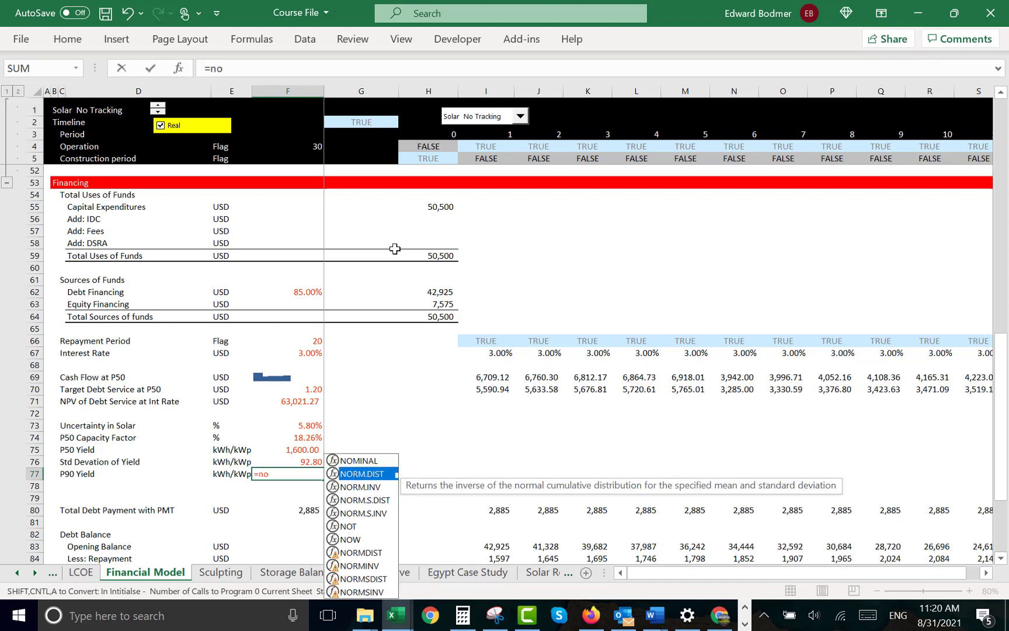
pyautogui.press('Tab')
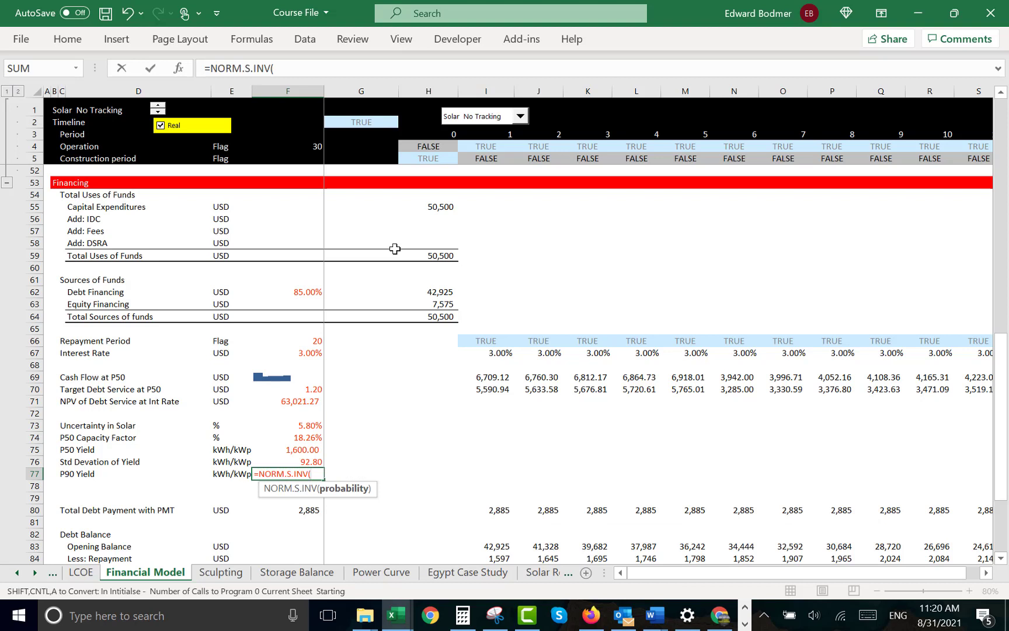
pyautogui.press('Escape')
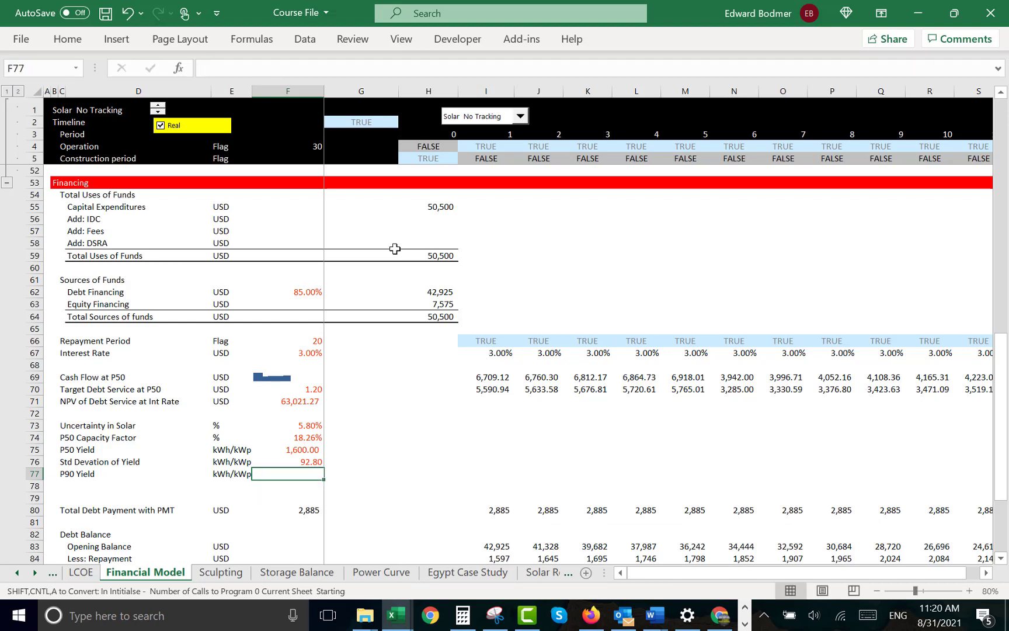
# Insert a blank row above the P90 Yield row, directly below Std Devation of Yield
pyautogui.press('Left')
pyautogui.press('Left')
pyautogui.press('Left')
pyautogui.press('Right')
pyautogui.press('Right')
pyautogui.press('Right')
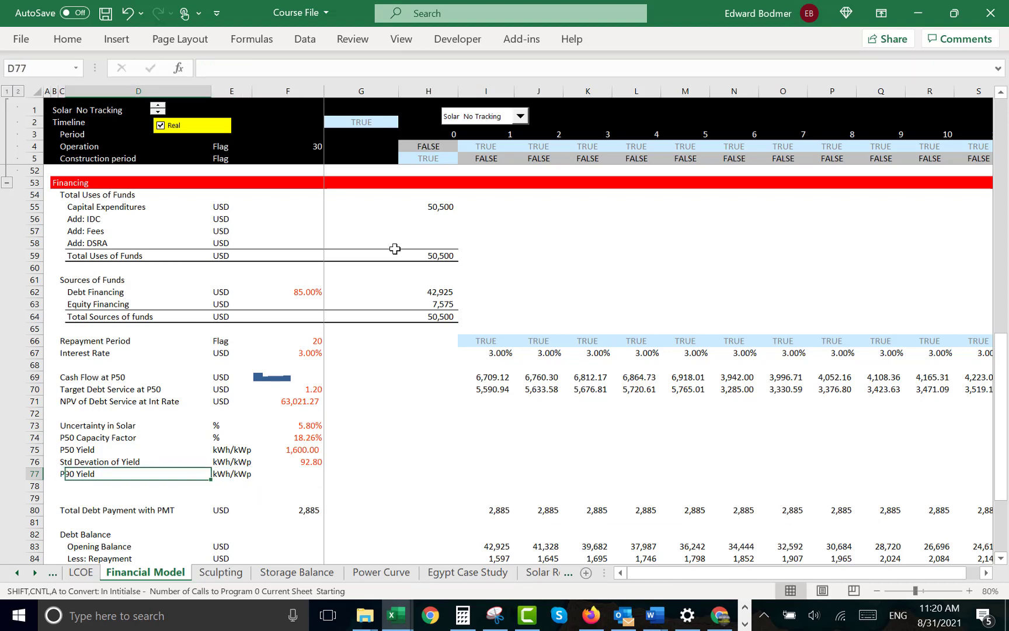
pyautogui.press('Left')
pyautogui.press('Left')
pyautogui.press('Left')
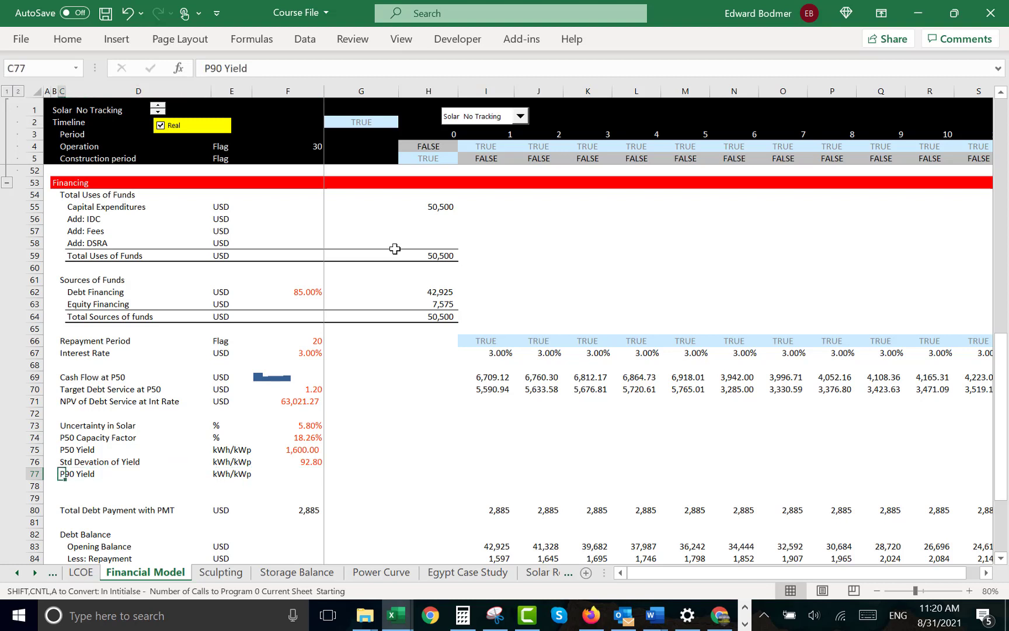
pyautogui.write('P90')
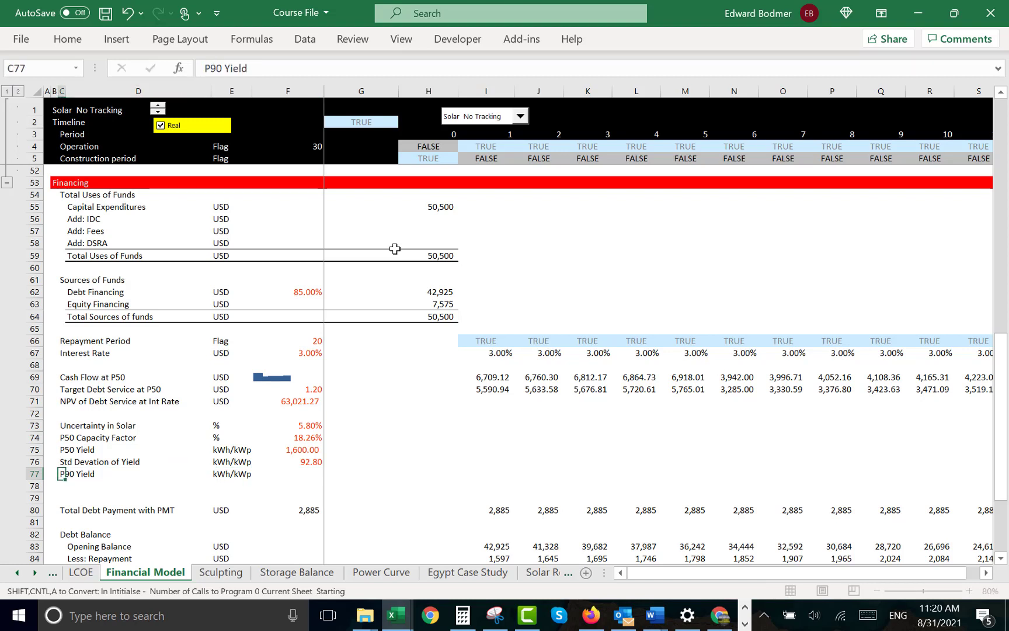
pyautogui.press('Escape')
pyautogui.hotkey('shift', 'space')
pyautogui.hotkey('ctrl', 'shift', '+')
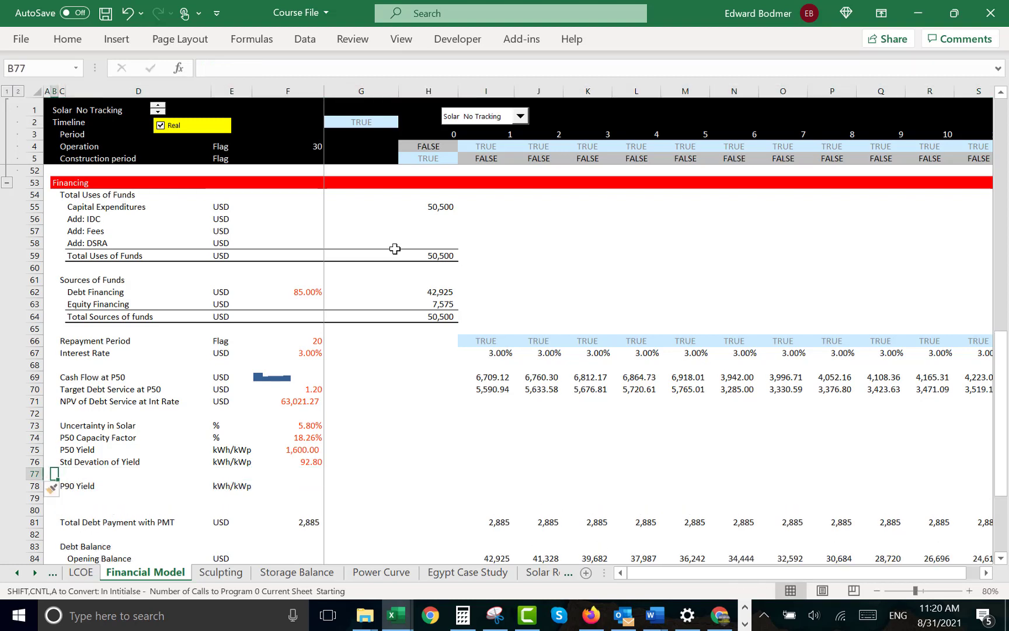
# Label the new row 77 "Probablity Level" and enter % as its unit in E77
pyautogui.write('Prob')
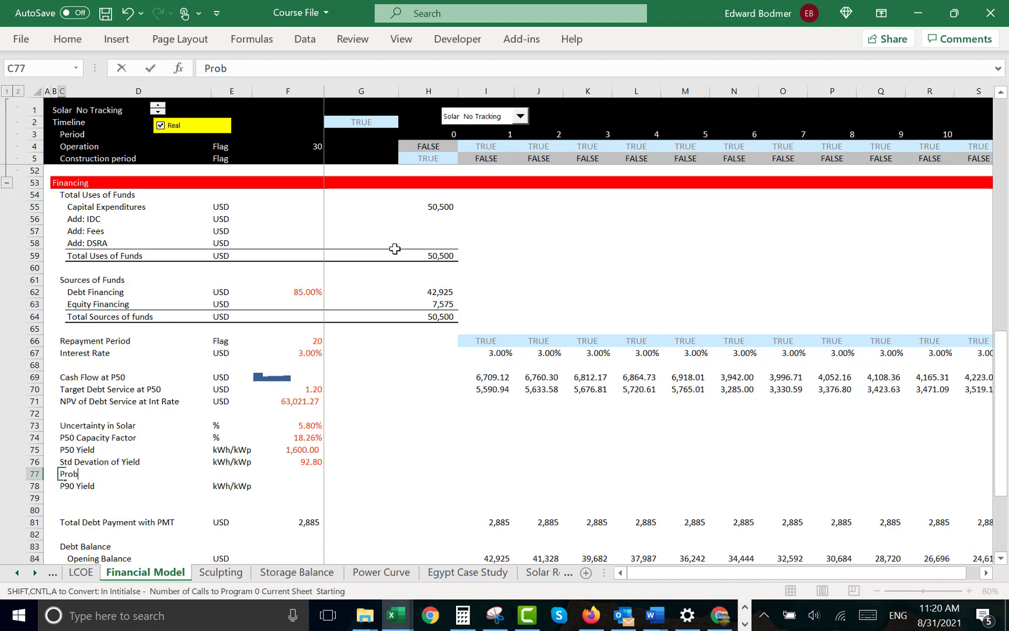
pyautogui.write('ablity Level')
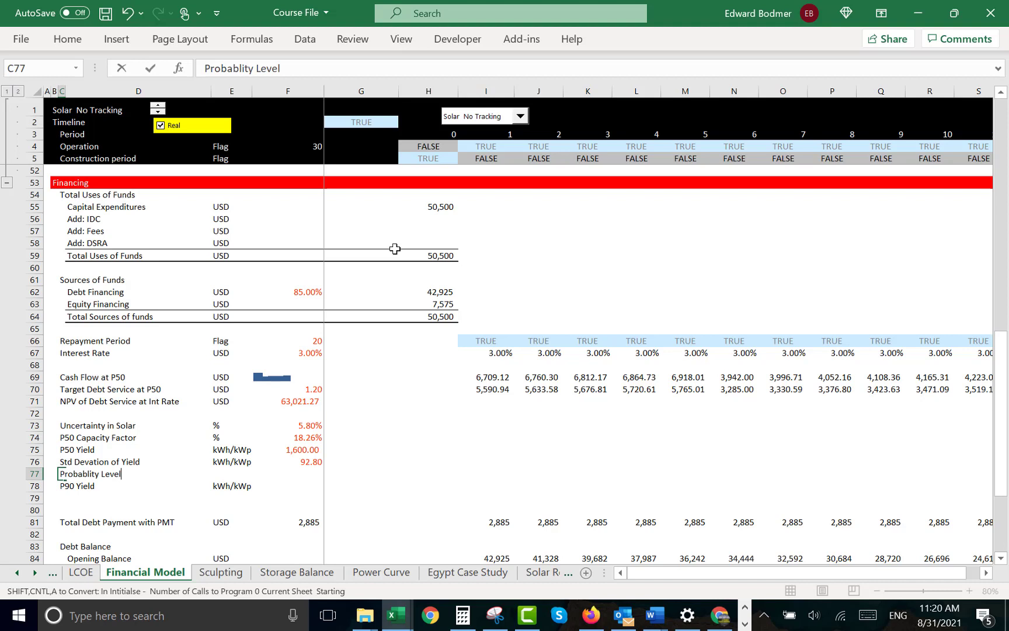
pyautogui.hotkey('ctrl', 'Return')
pyautogui.press('Right')
pyautogui.press('Right')
pyautogui.write('%')
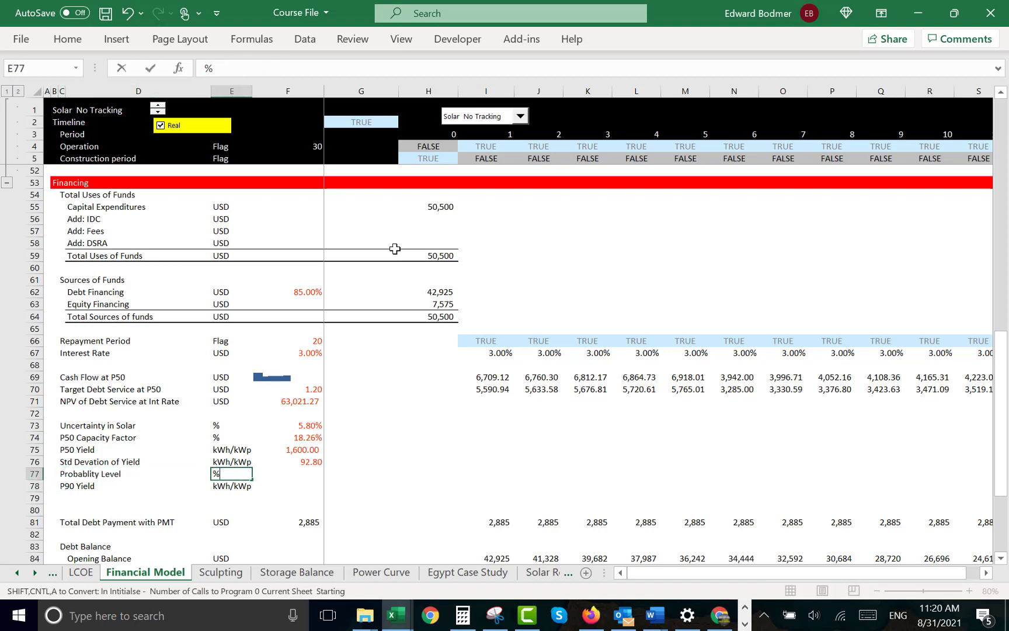
pyautogui.press('Return')
# Set the probability level in F77 to 0.01 and format it as a percentage
pyautogui.press('Up')
pyautogui.press('Right')
pyautogui.press('Right')
pyautogui.press('Left')
pyautogui.write('1')
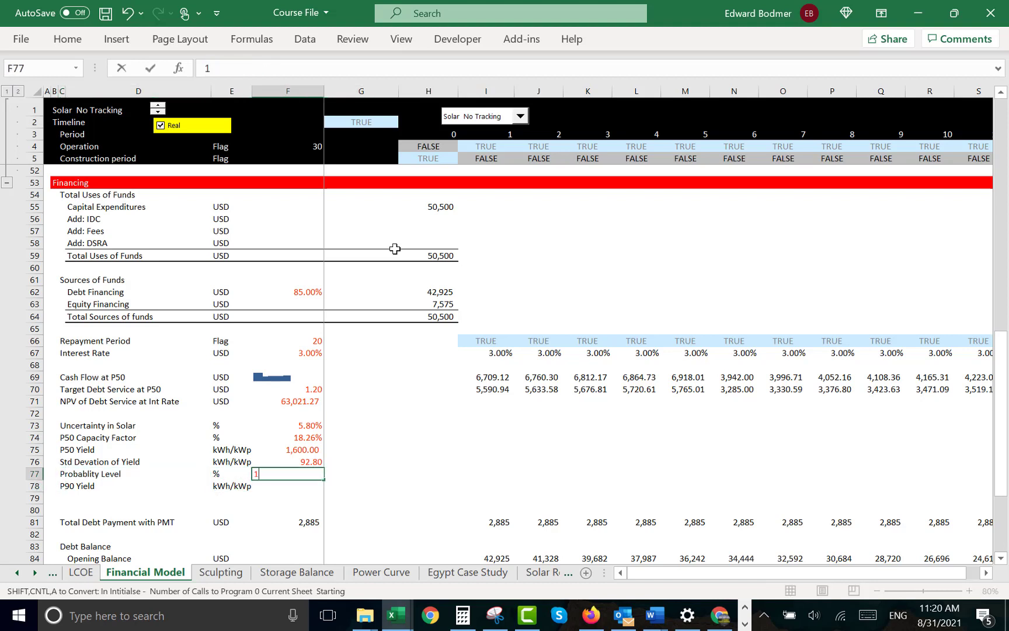
pyautogui.press('Return')
pyautogui.press('Left')
pyautogui.press('Up')
pyautogui.press('Right')
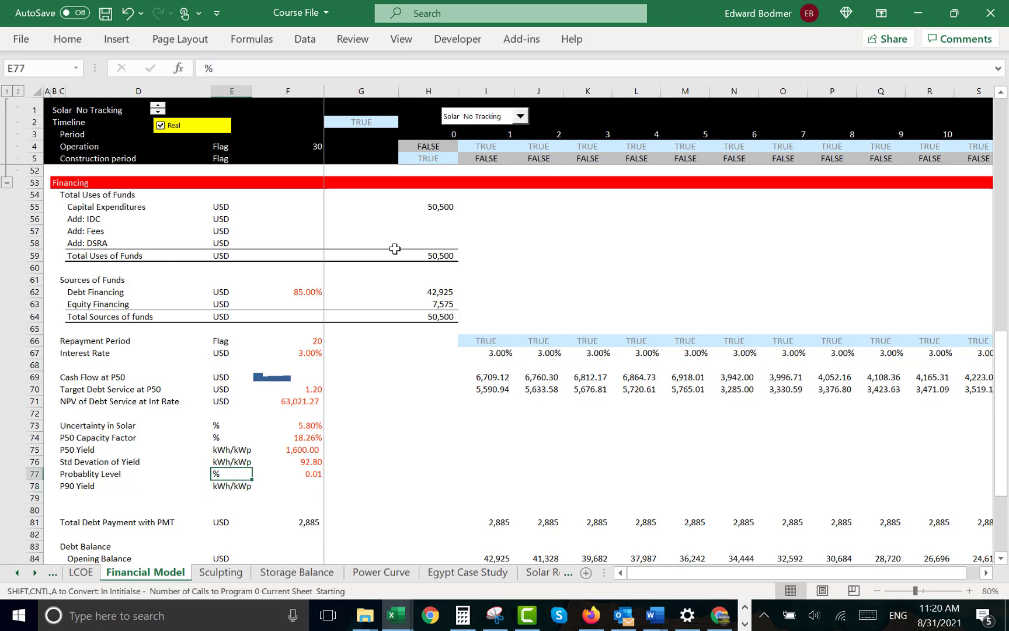
pyautogui.hotkey('ctrl', 'shift', '`')
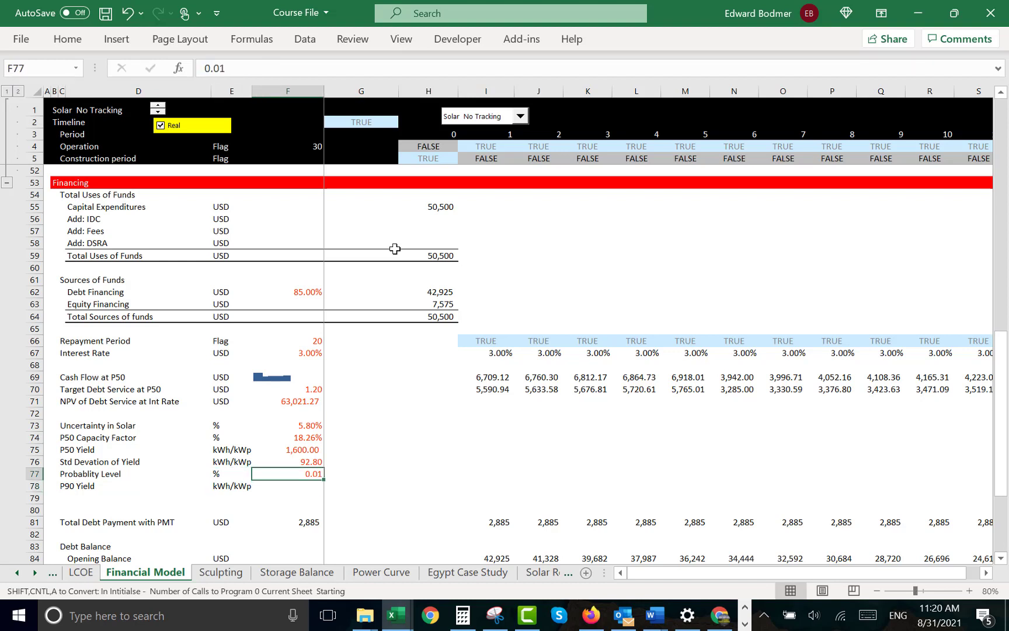
pyautogui.hotkey('ctrl', 'shift', '5')
# Enter the formula =1-F77 in F78 and format the cell as a percentage
pyautogui.press('Down')
pyautogui.write('=1')
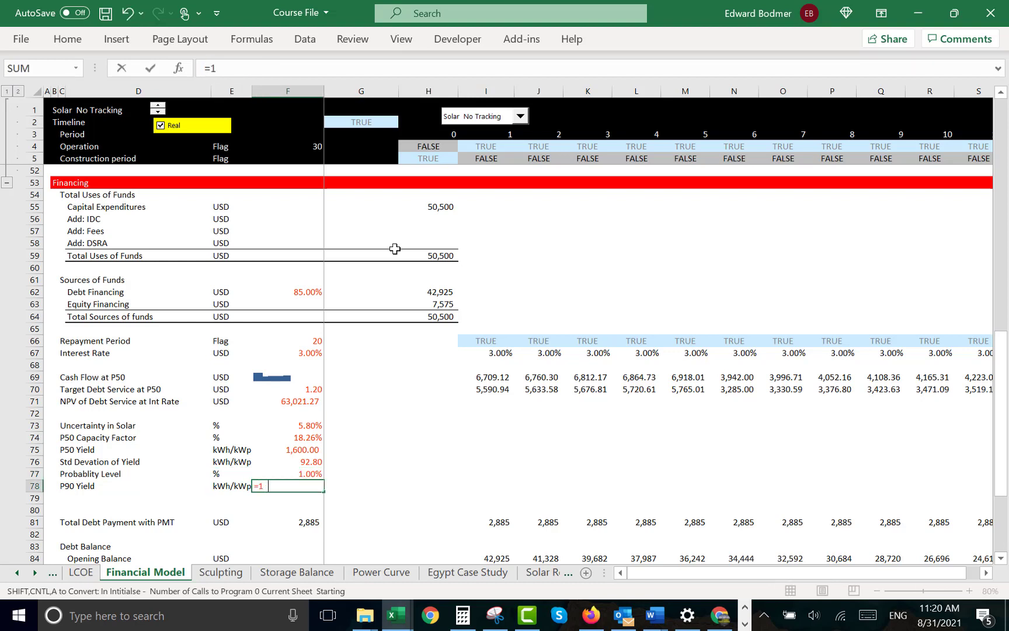
pyautogui.write('-')
pyautogui.press('Up')
pyautogui.press('Return')
pyautogui.press('Up')
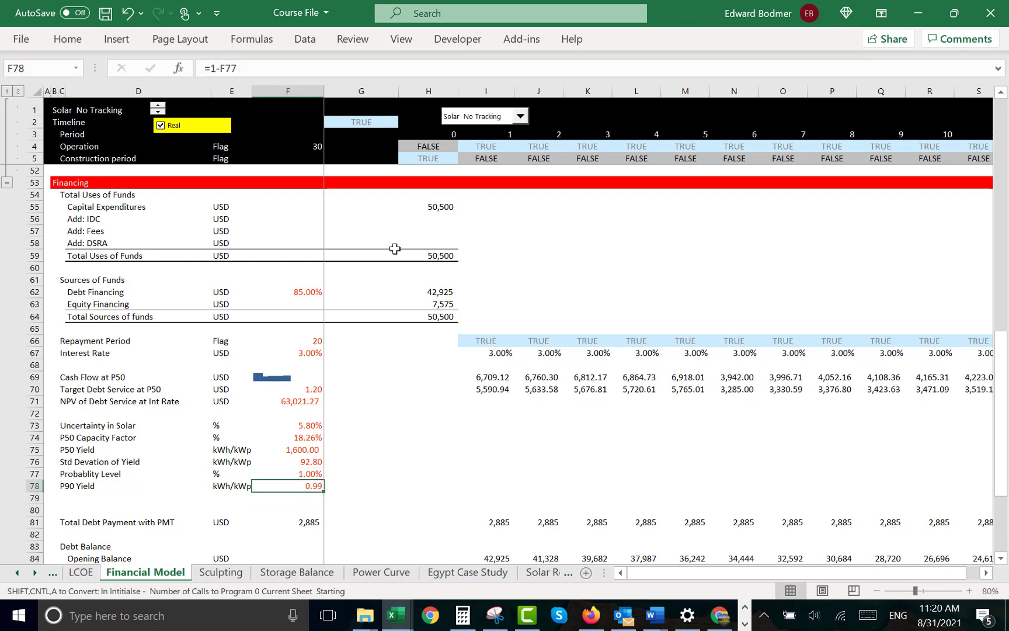
pyautogui.hotkey('ctrl', 'shift', '5')
pyautogui.hotkey('ctrl', 'Left')
pyautogui.hotkey('ctrl', 'Left')
pyautogui.press('Right')
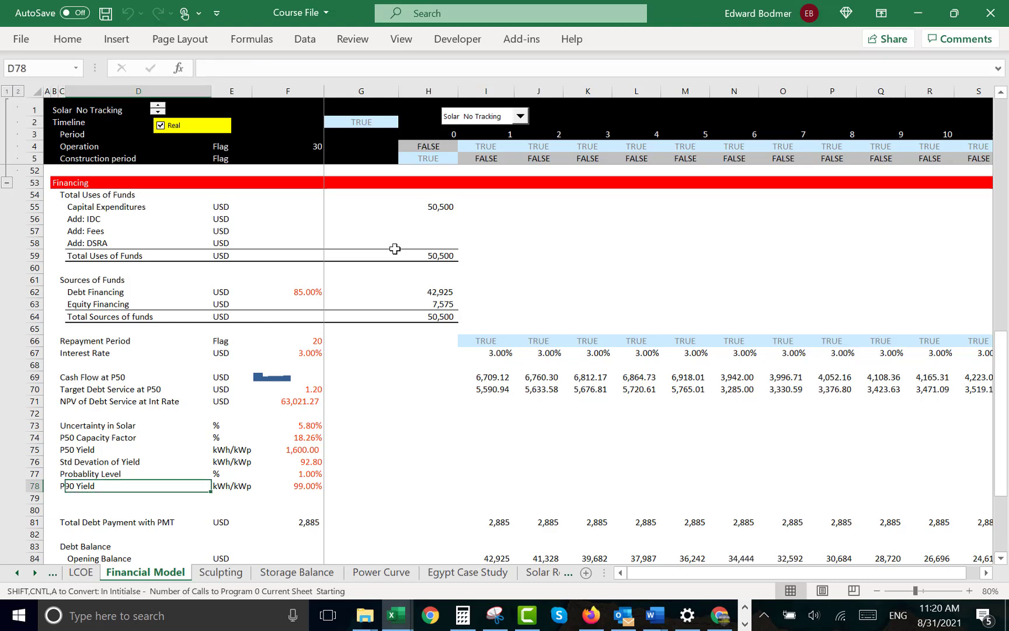
pyautogui.press('Left')
pyautogui.press('Right')
pyautogui.press('Left')
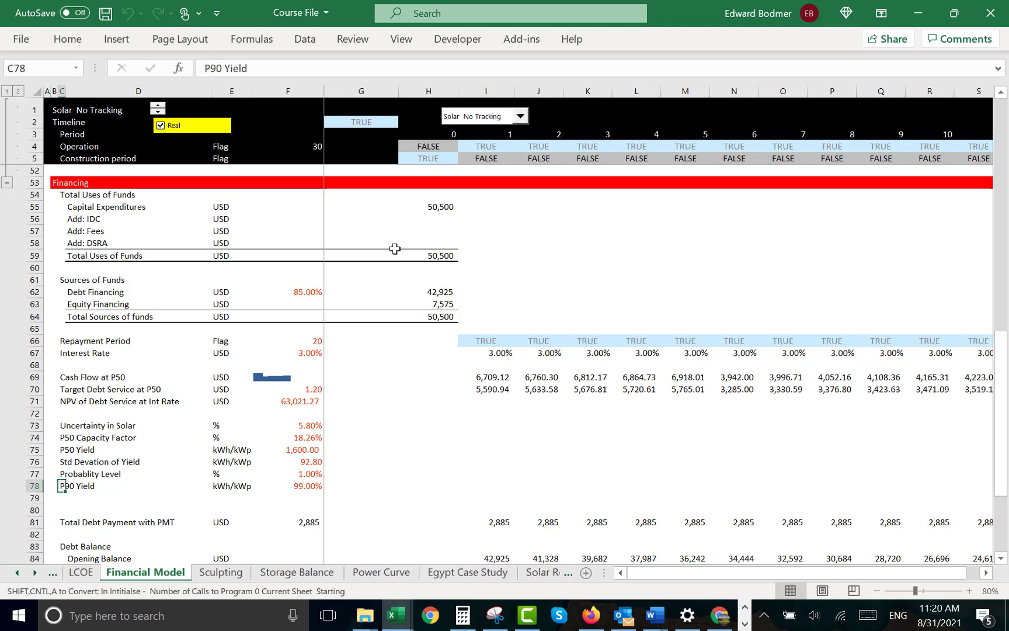
pyautogui.write('Pra')
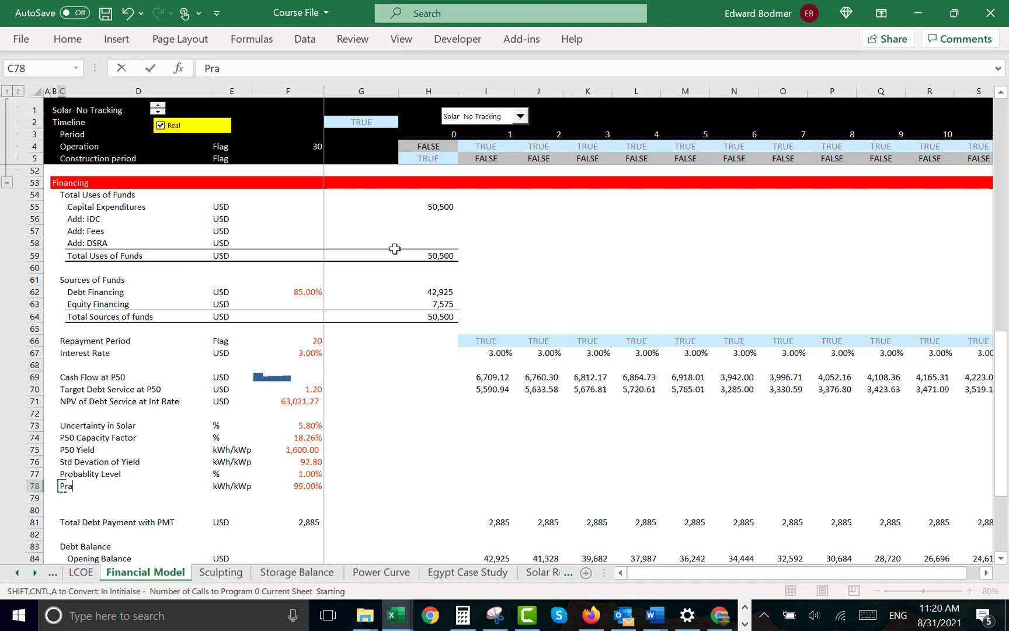
pyautogui.press('BackSpace')
pyautogui.write('obabilyt')
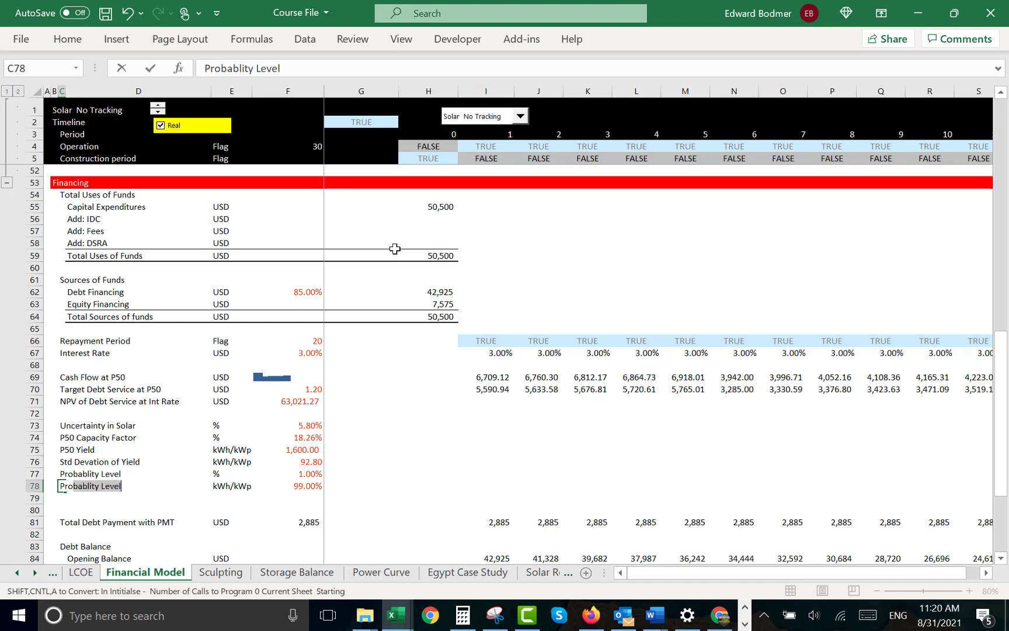
pyautogui.press('BackSpace')
pyautogui.press('BackSpace')
pyautogui.press('BackSpace')
pyautogui.press('BackSpace')
pyautogui.press('BackSpace')
pyautogui.press('BackSpace')
pyautogui.press('BackSpace')
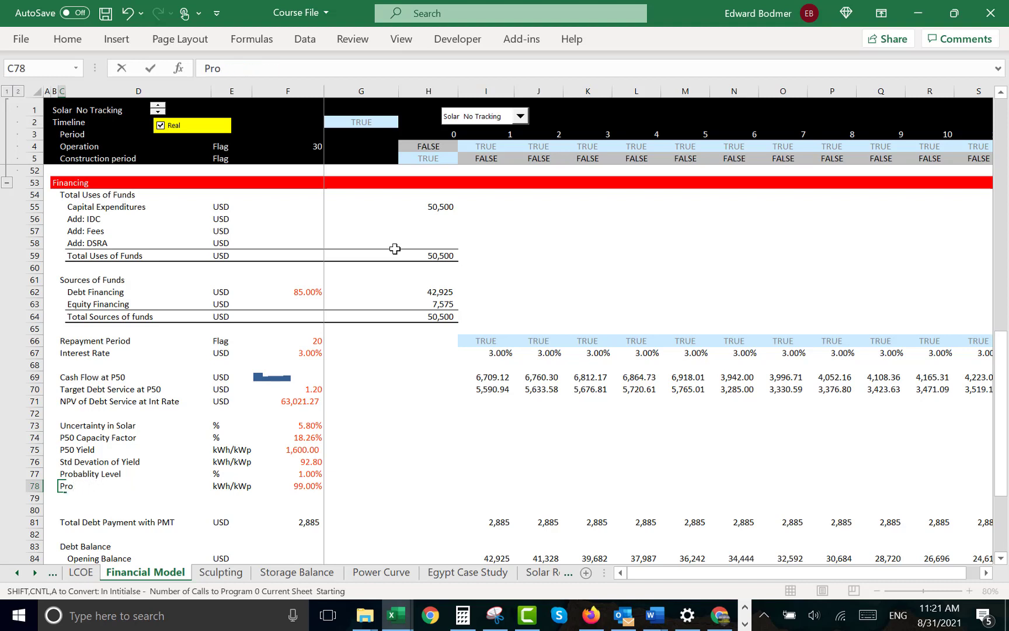
pyautogui.write('babilit')
pyautogui.press('Escape')
# Save the workbook and relabel row 78 as "Probablity Above" with % as its unit in E78
pyautogui.hotkey('ctrl', 's')
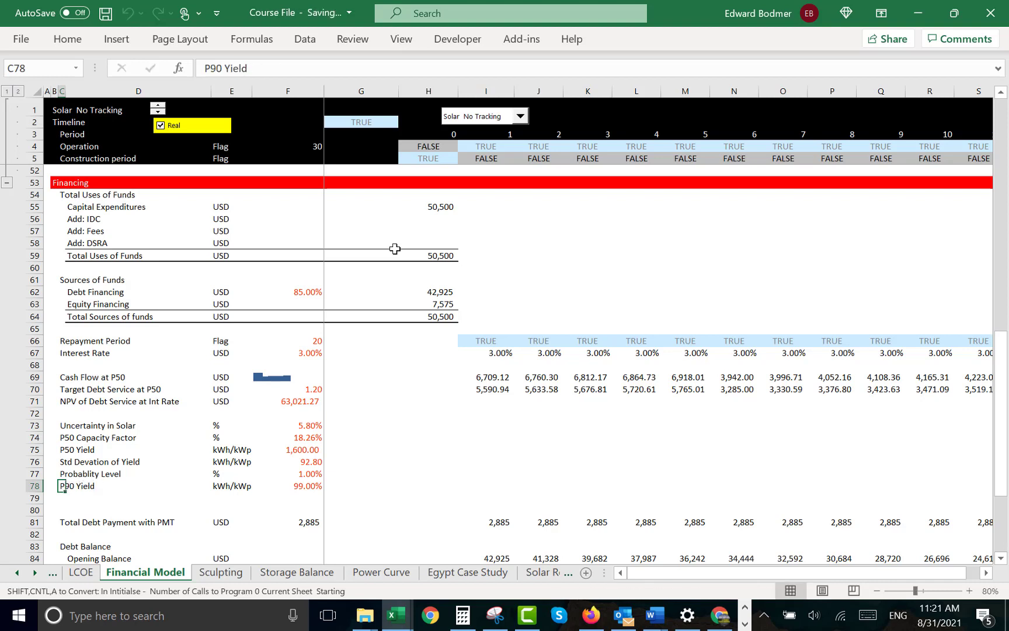
pyautogui.write('Pro')
pyautogui.hotkey('ctrl', 'Return')
pyautogui.press('F2')
pyautogui.press('BackSpace')
pyautogui.press('BackSpace')
pyautogui.press('BackSpace')
pyautogui.press('BackSpace')
pyautogui.press('BackSpace')
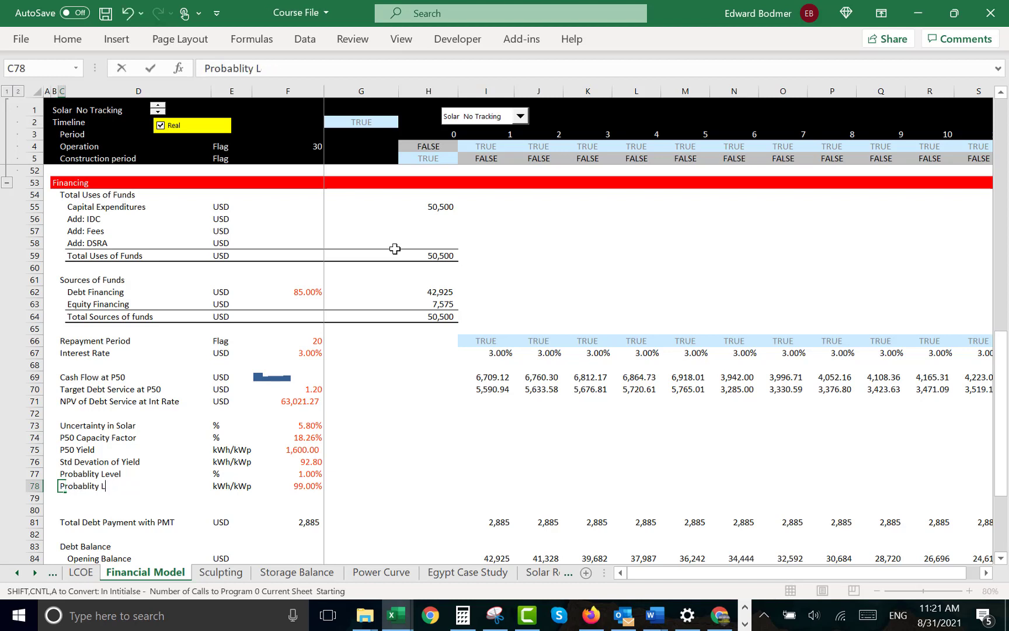
pyautogui.write('Above')
pyautogui.press('Tab')
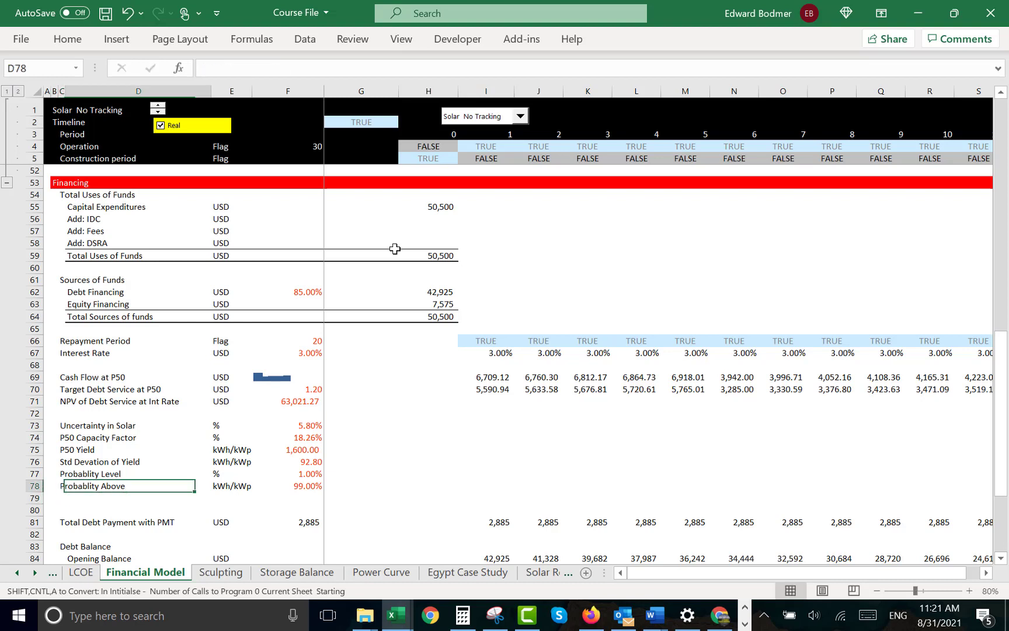
pyautogui.press('Tab')
pyautogui.write('%')
pyautogui.press('Return')
# Insert a blank row 79 directly below the Probablity Above row
pyautogui.hotkey('shift', 'space')
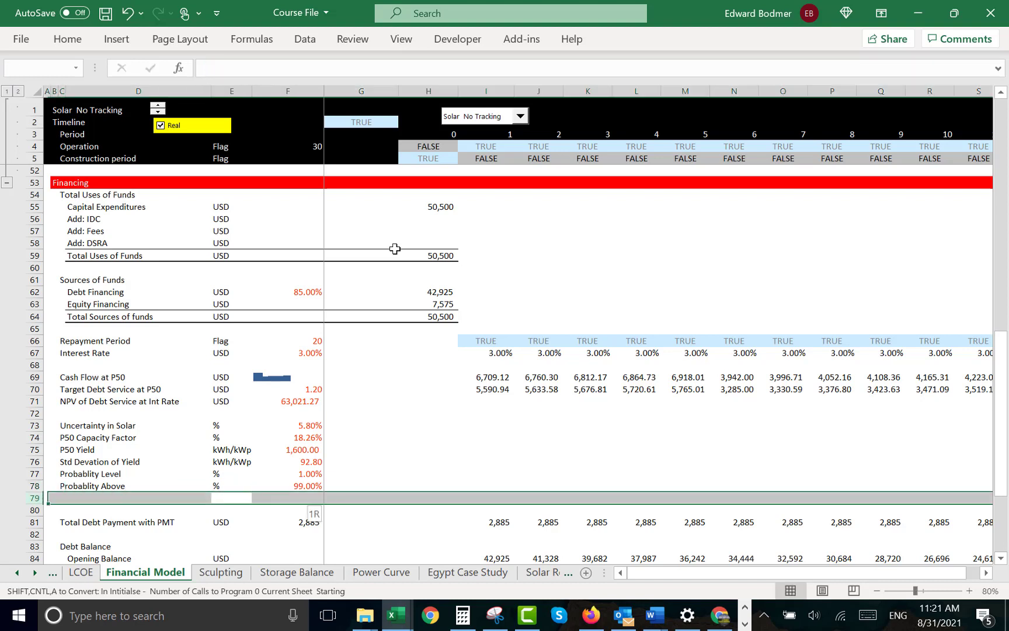
pyautogui.hotkey('ctrl', 'shift', '+')
pyautogui.press('Up')
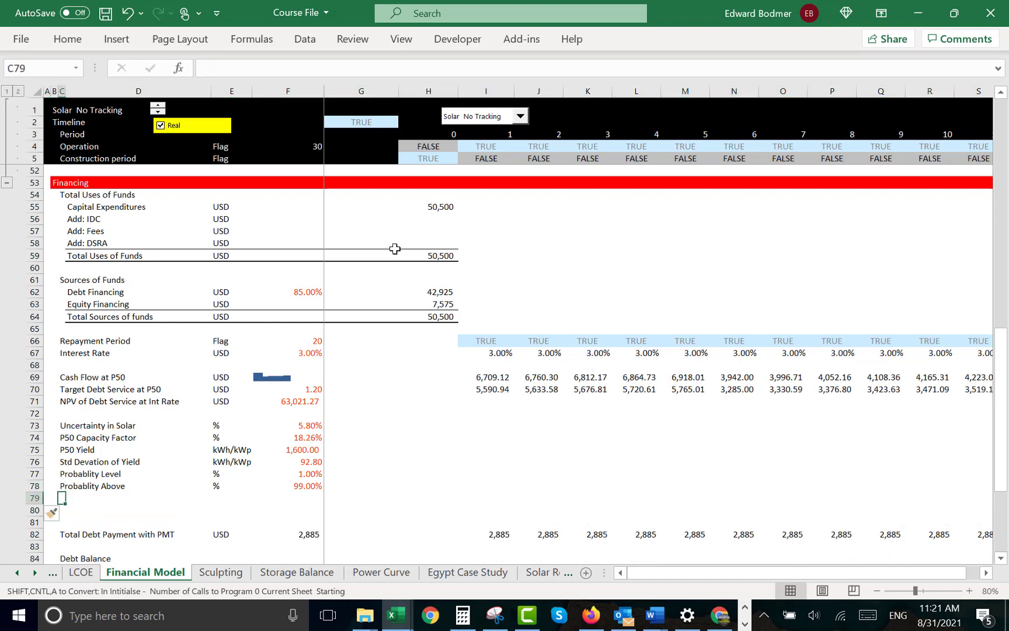
pyautogui.press('Left')
pyautogui.press('Left')
pyautogui.press('Down')
# Label row 79 "Downside Production" in column C and go to its unit cell E79
pyautogui.write('P')
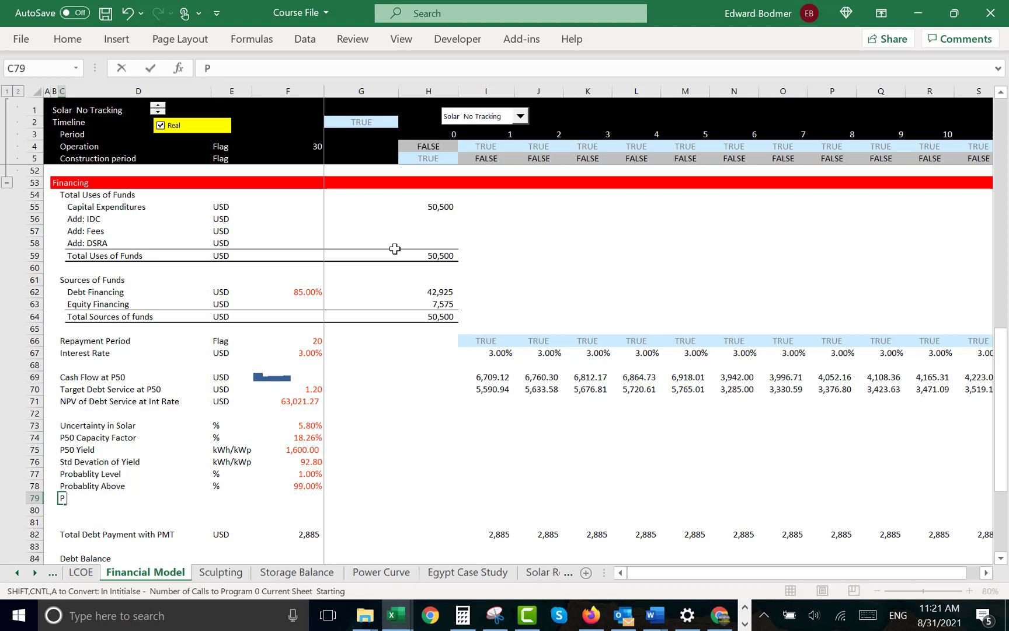
pyautogui.press('BackSpace')
pyautogui.write('Downside Prodc')
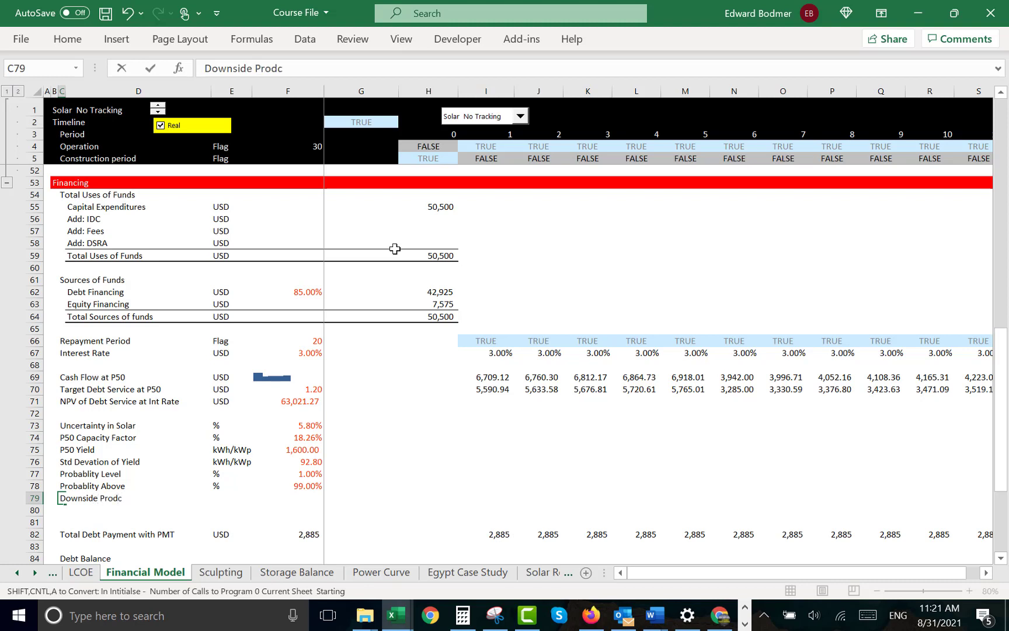
pyautogui.press('BackSpace')
pyautogui.write('uction')
pyautogui.hotkey('ctrl', 'Return')
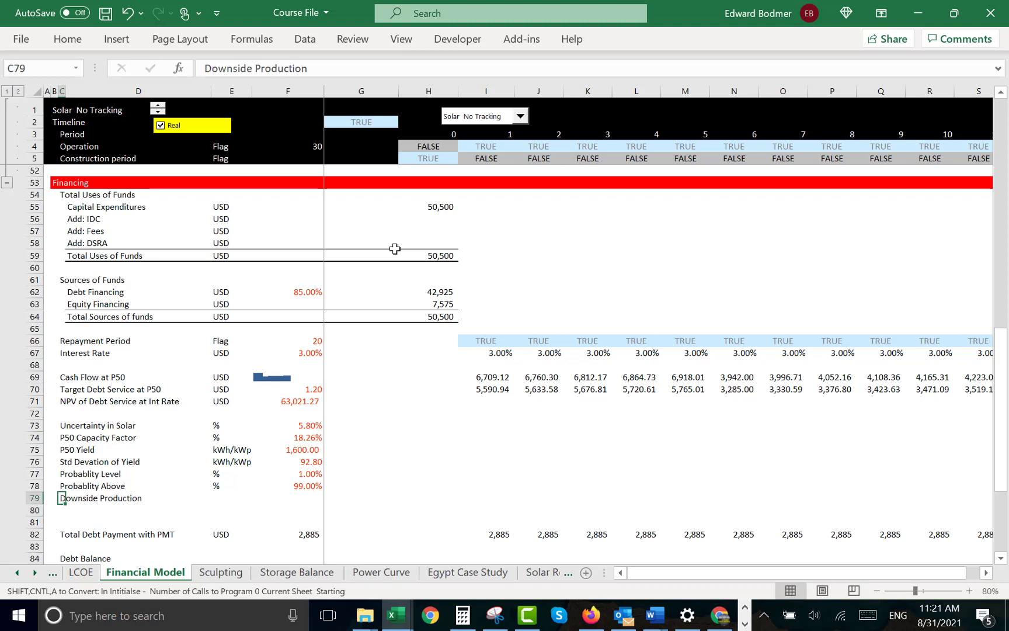
pyautogui.press('Right')
pyautogui.press('Right')
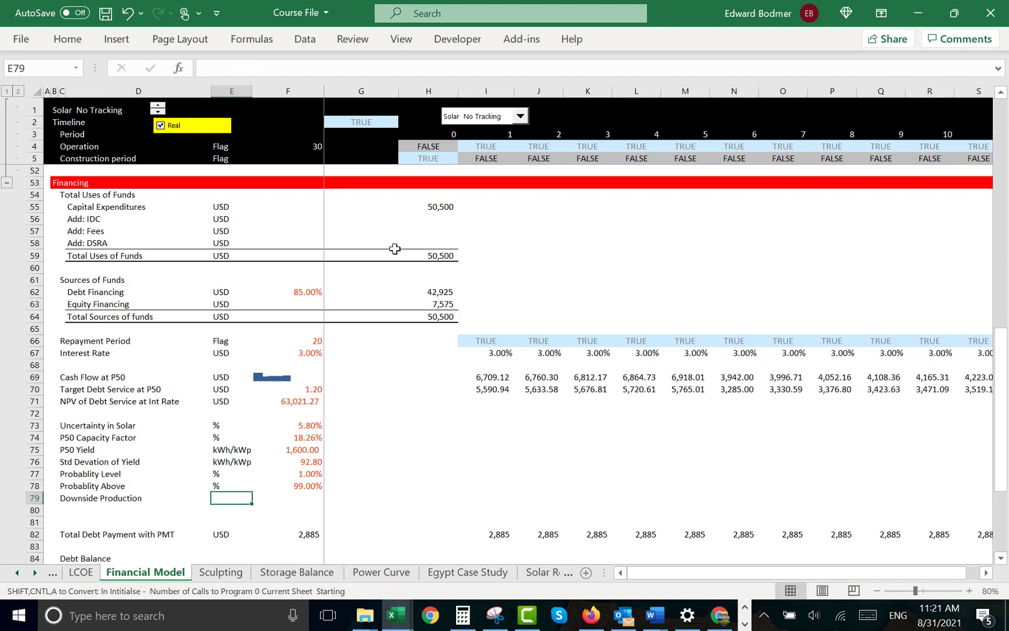
# Relabel row 79 in column C as "Downside Yield"
pyautogui.press('Up')
pyautogui.press('Up')
pyautogui.press('Up')
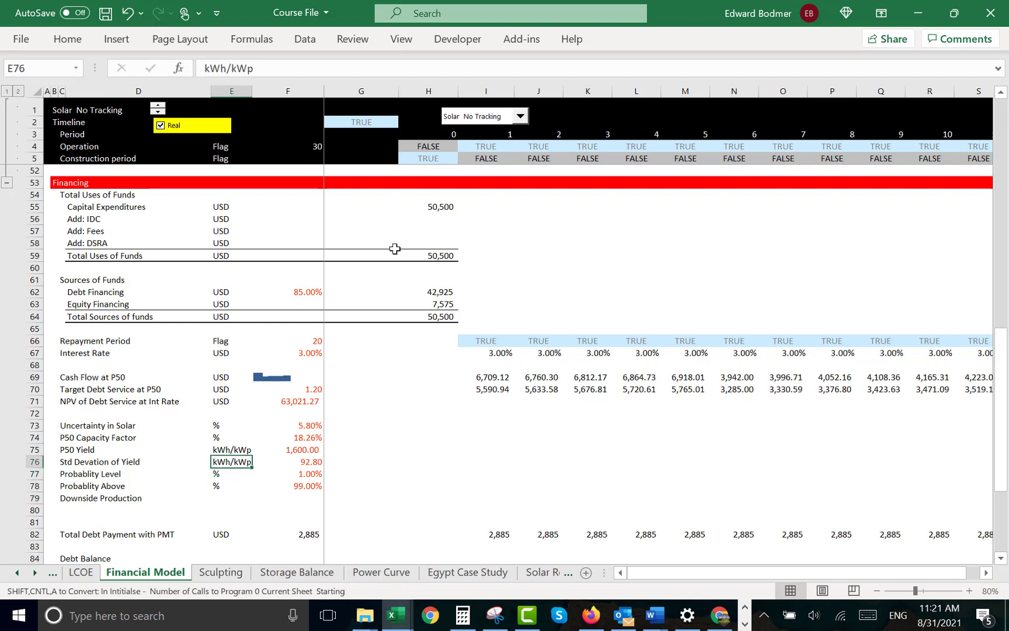
pyautogui.press('Down')
pyautogui.press('Down')
pyautogui.press('Left')
pyautogui.press('Down')
pyautogui.press('Left')
pyautogui.press('F2')
pyautogui.press('BackSpace')
pyautogui.press('BackSpace')
pyautogui.press('BackSpace')
pyautogui.press('BackSpace')
pyautogui.press('BackSpace')
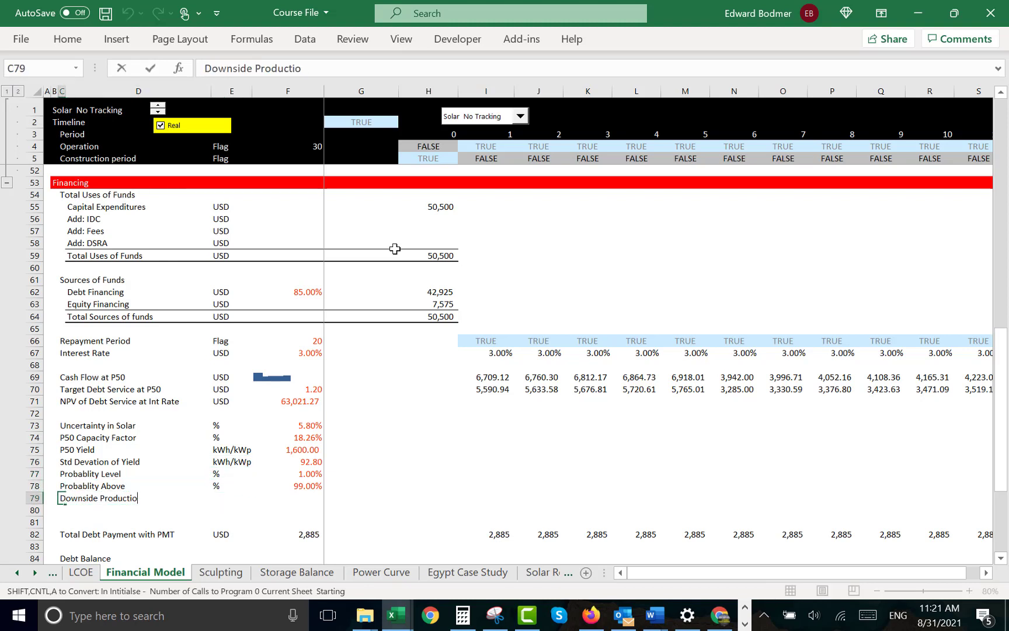
pyautogui.press('BackSpace')
pyautogui.press('BackSpace')
pyautogui.press('BackSpace')
pyautogui.press('BackSpace')
pyautogui.press('BackSpace')
pyautogui.write('Y')
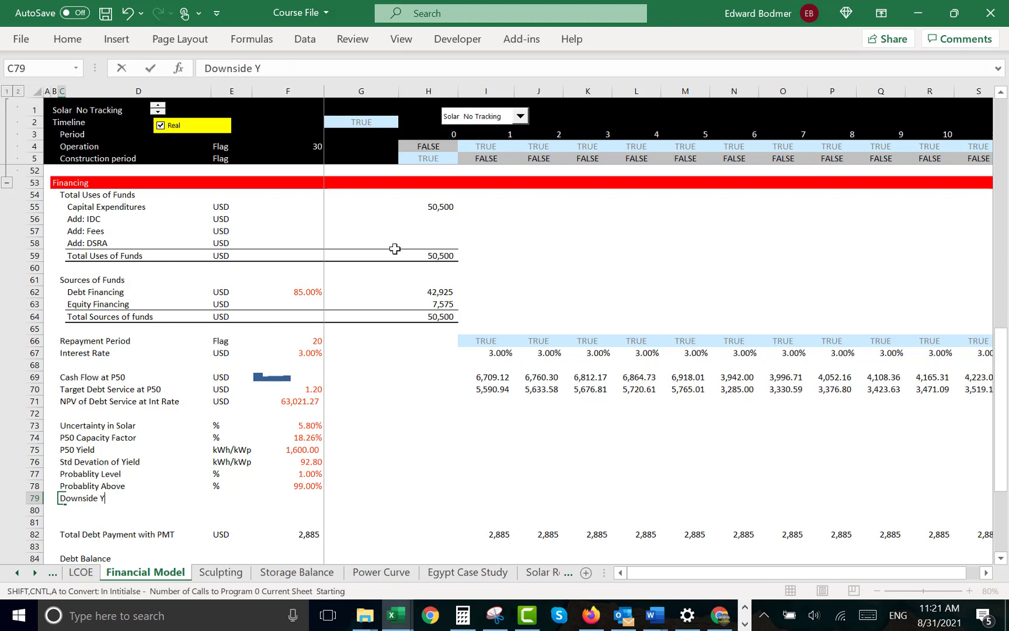
pyautogui.write('ield')
pyautogui.press('Return')
# Copy the kWh/kWp unit from the Std Devation of Yield row into E79 for Downside Yield
pyautogui.press('Up')
pyautogui.press('Right')
pyautogui.press('Right')
pyautogui.press('Right')
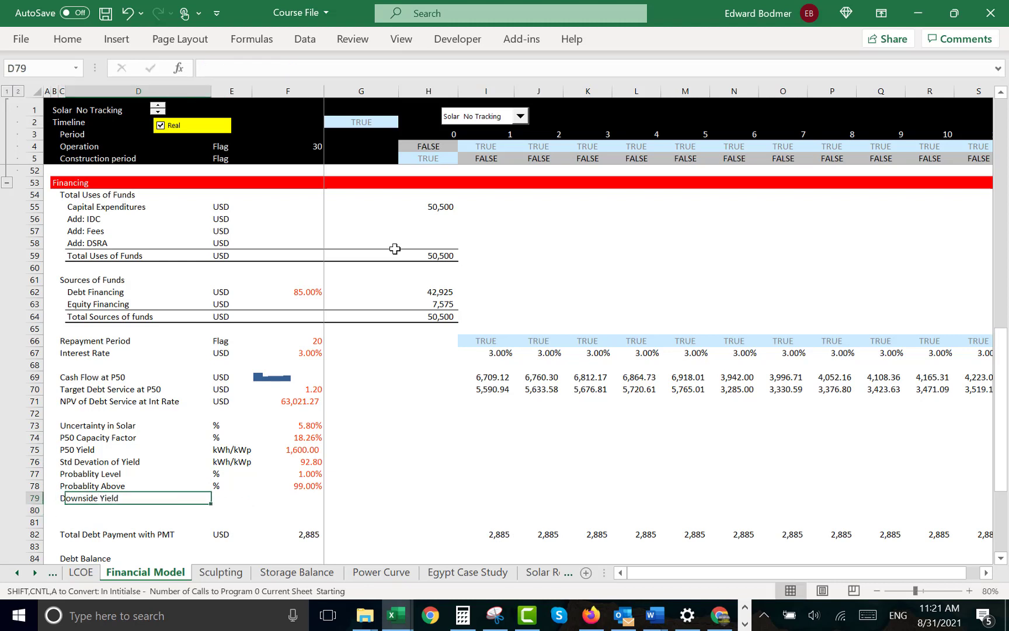
pyautogui.press('Left')
pyautogui.press('Up')
pyautogui.press('Up')
pyautogui.press('Up')
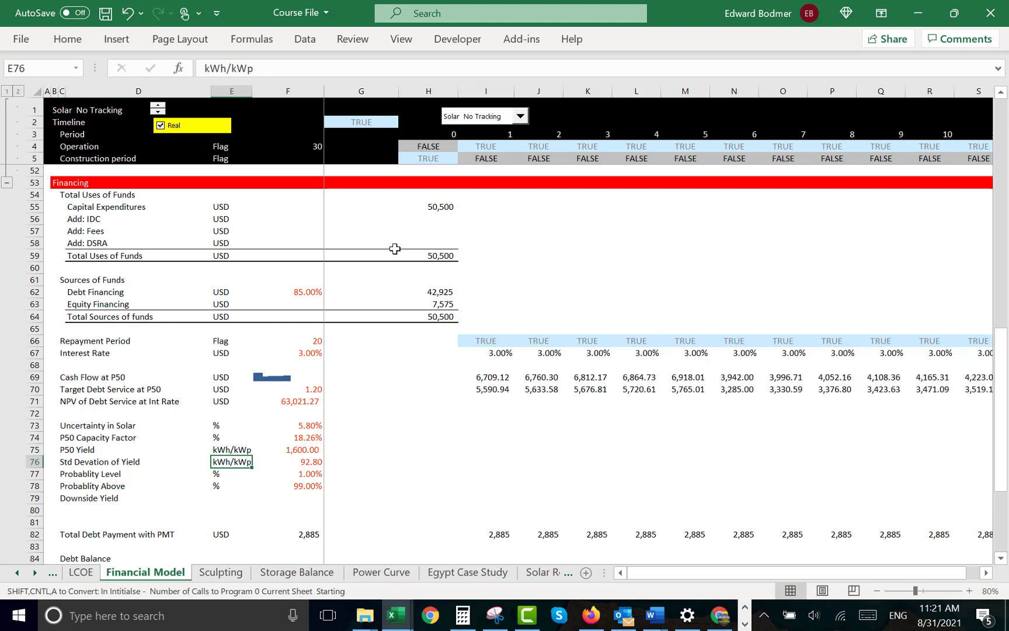
pyautogui.hotkey('ctrl', 'c')
pyautogui.press('Down')
pyautogui.press('Down')
pyautogui.press('Down')
pyautogui.hotkey('ctrl', 'v')
pyautogui.press('Escape')
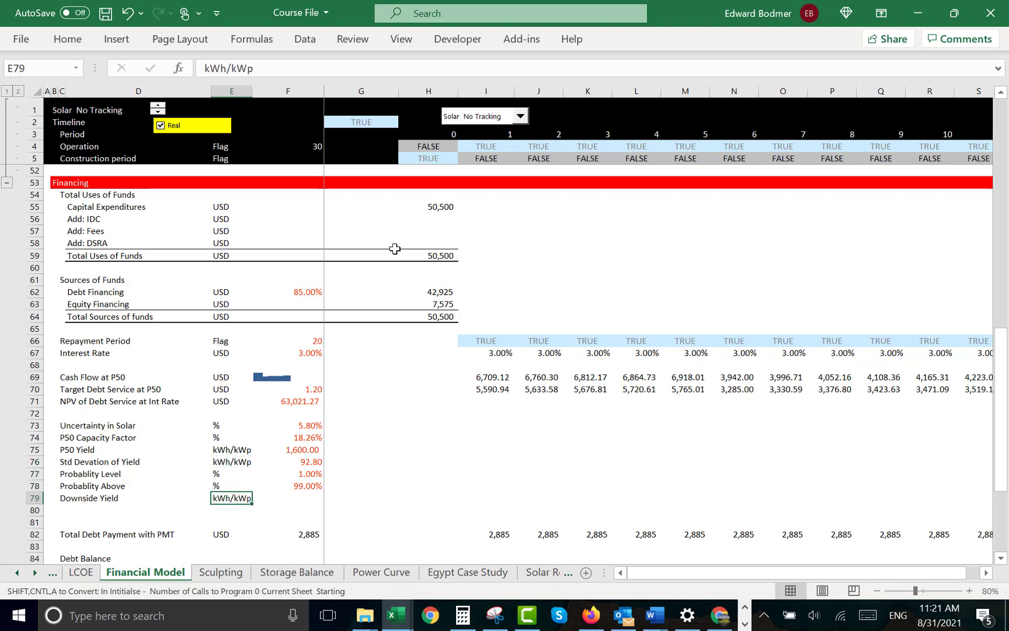
# Start a NORM.INV formula in F79 for the Downside Yield
pyautogui.press('Right')
pyautogui.write('=')
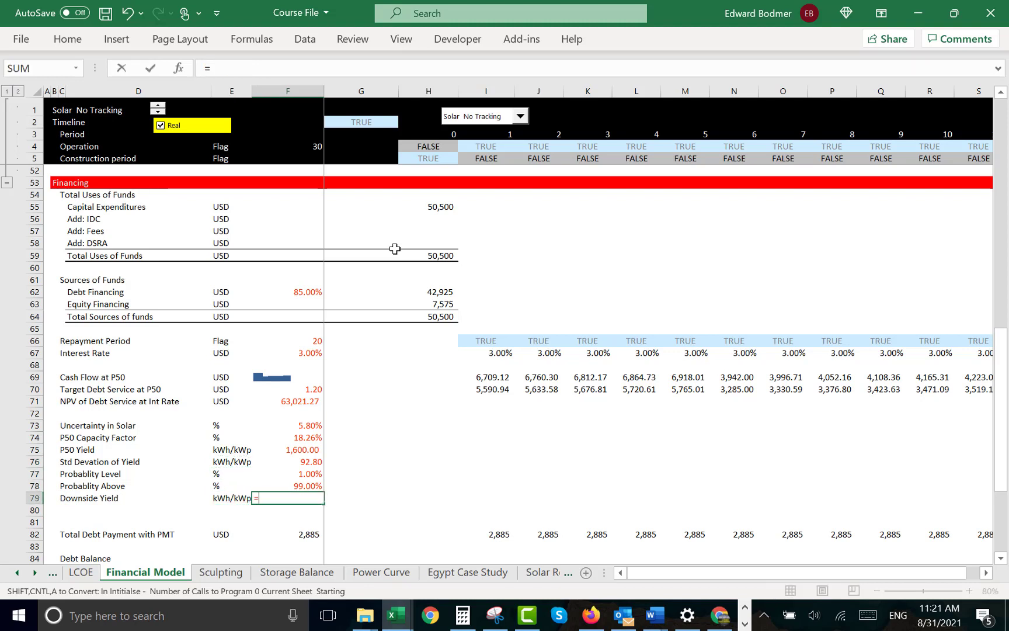
pyautogui.write('no')
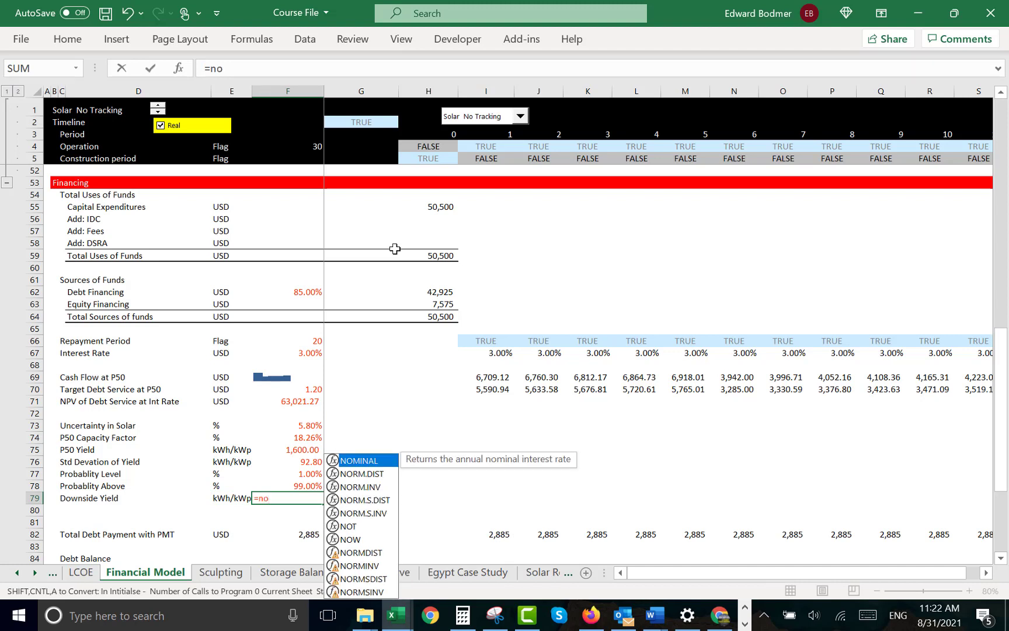
pyautogui.press('Down')
pyautogui.press('Down')
pyautogui.press('Down')
pyautogui.press('Down')
pyautogui.press('Tab')
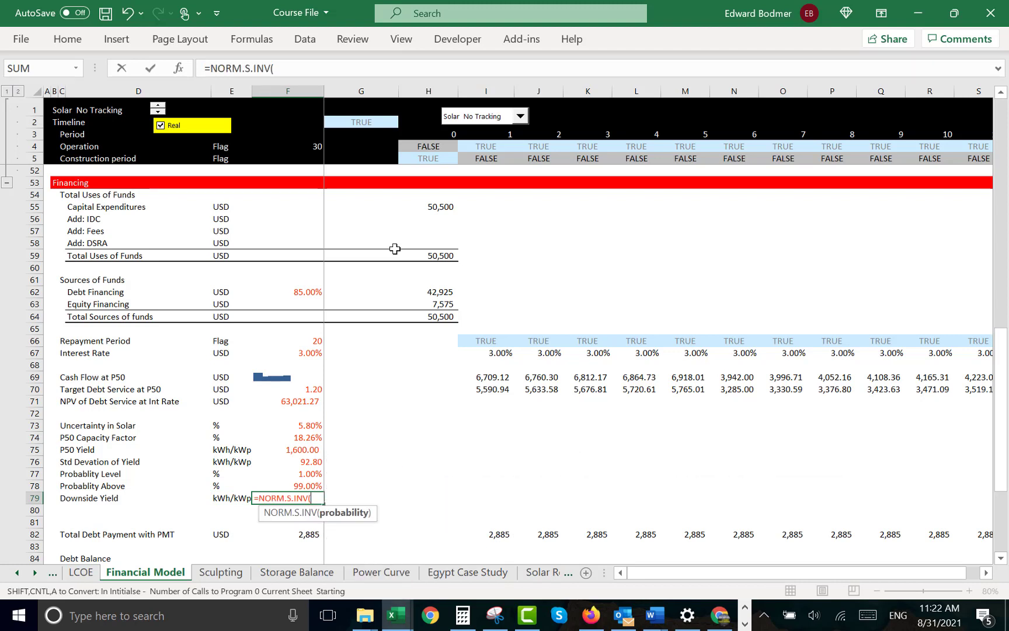
pyautogui.press('BackSpace')
pyautogui.press('BackSpace')
pyautogui.press('BackSpace')
pyautogui.press('BackSpace')
pyautogui.press('BackSpace')
pyautogui.press('BackSpace')
pyautogui.press('BackSpace')
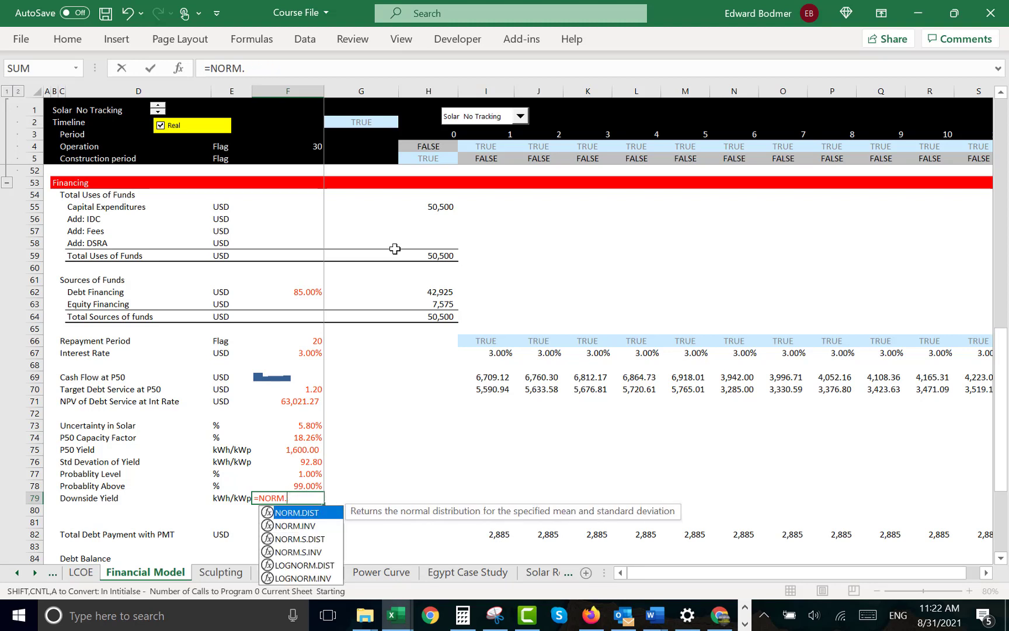
pyautogui.press('Down')
pyautogui.press('Down')
pyautogui.press('Down')
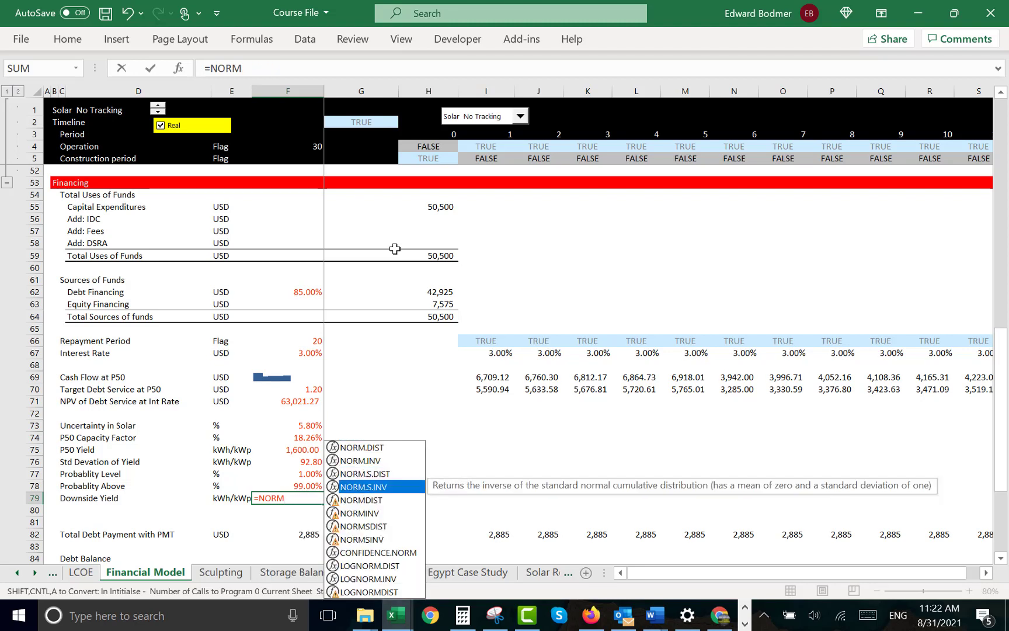
pyautogui.press('Up')
pyautogui.press('Up')
pyautogui.press('Tab')
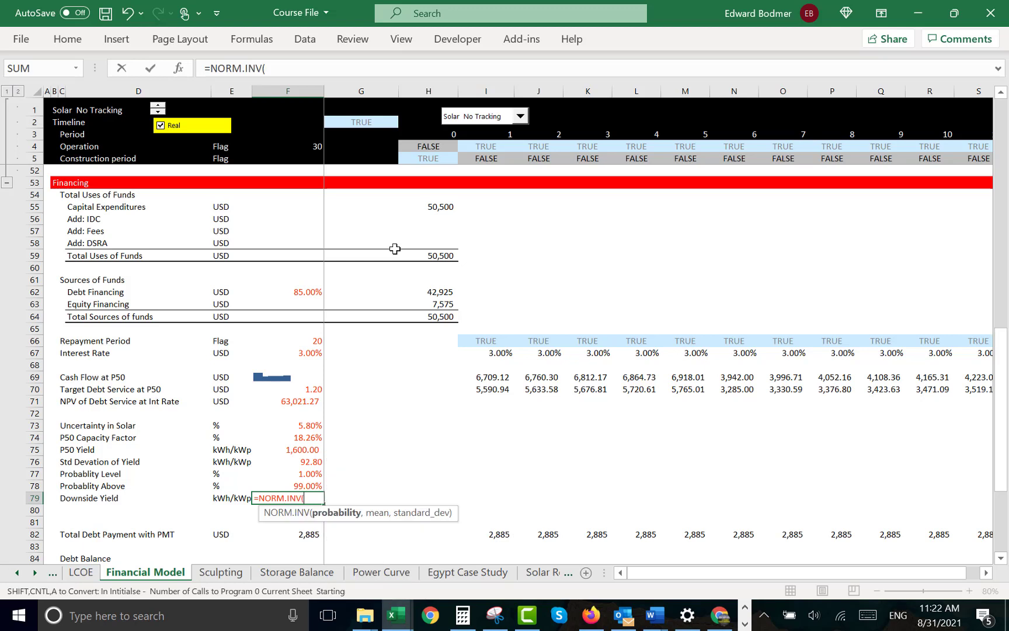
# Complete the NORM.INV formula with F77 as probability, F75 as mean and F76 as standard deviation
pyautogui.press('Up')
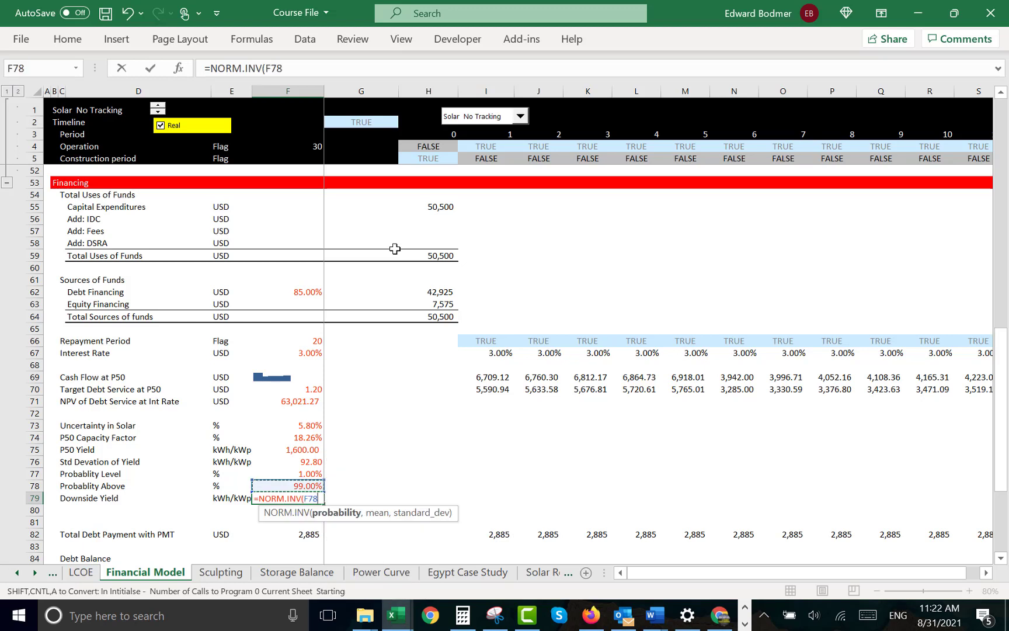
pyautogui.press('Up')
pyautogui.write(',')
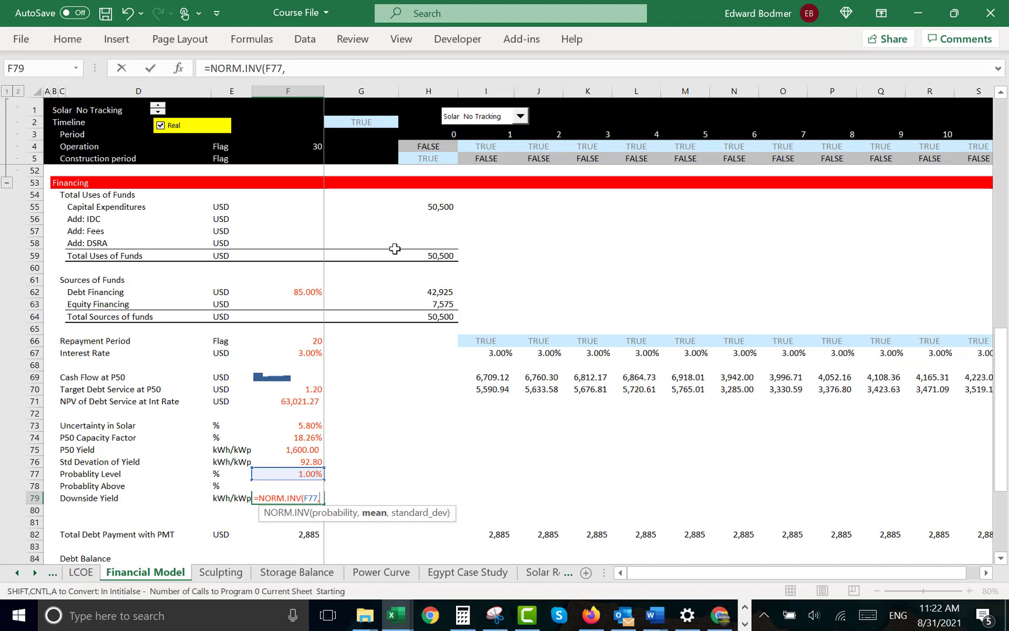
pyautogui.press('Up')
pyautogui.press('Up')
pyautogui.press('Up')
pyautogui.press('Up')
pyautogui.write(',')
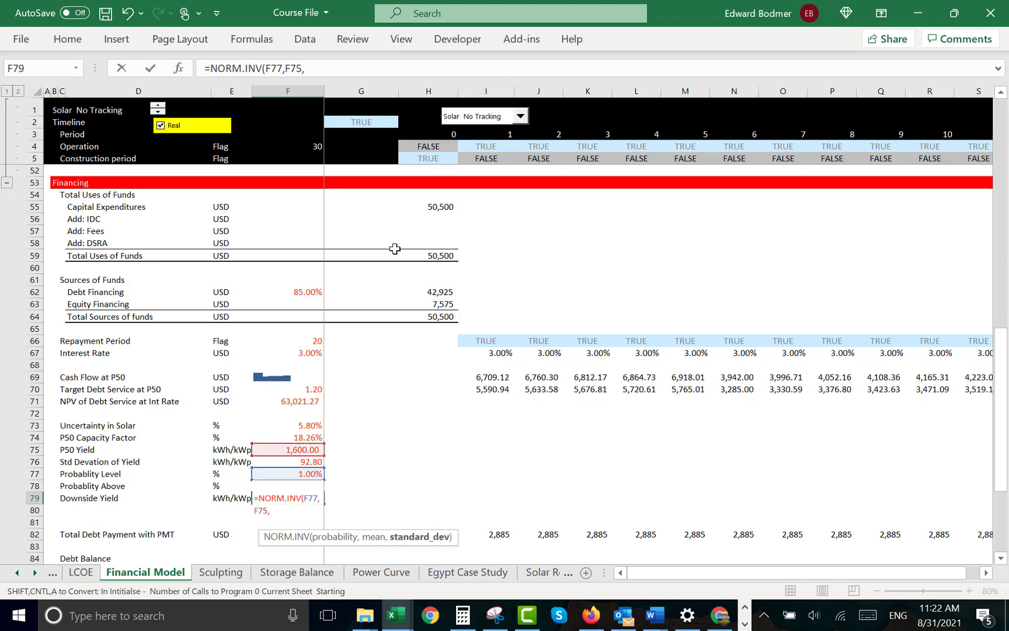
pyautogui.press('Up')
pyautogui.press('Up')
pyautogui.press('Up')
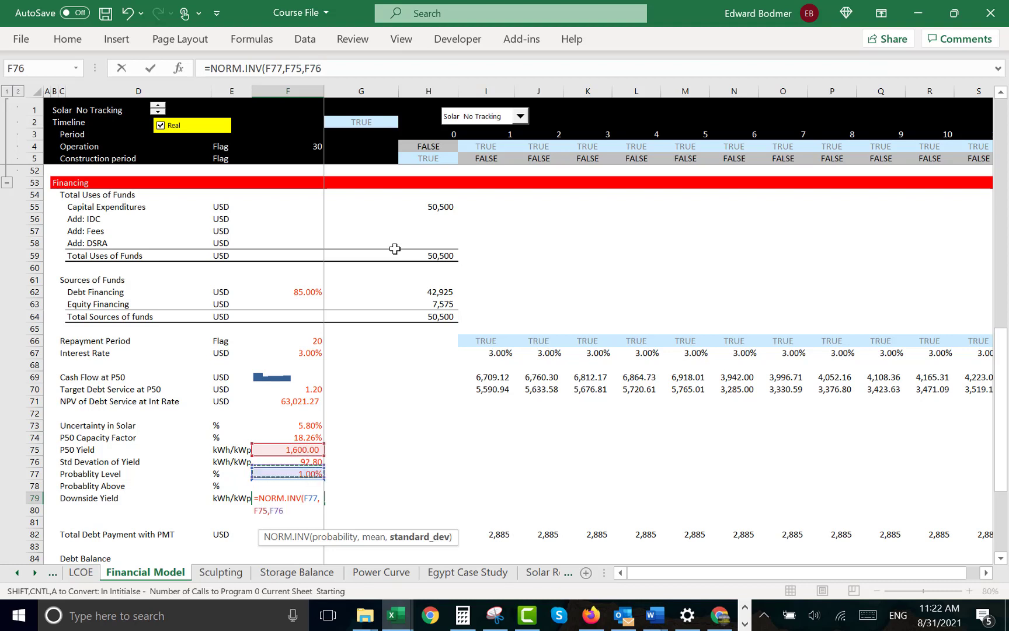
pyautogui.press('Return')
# Format the Downside Yield in F79 as a number with a thousands separator and two decimals
pyautogui.press('Up')
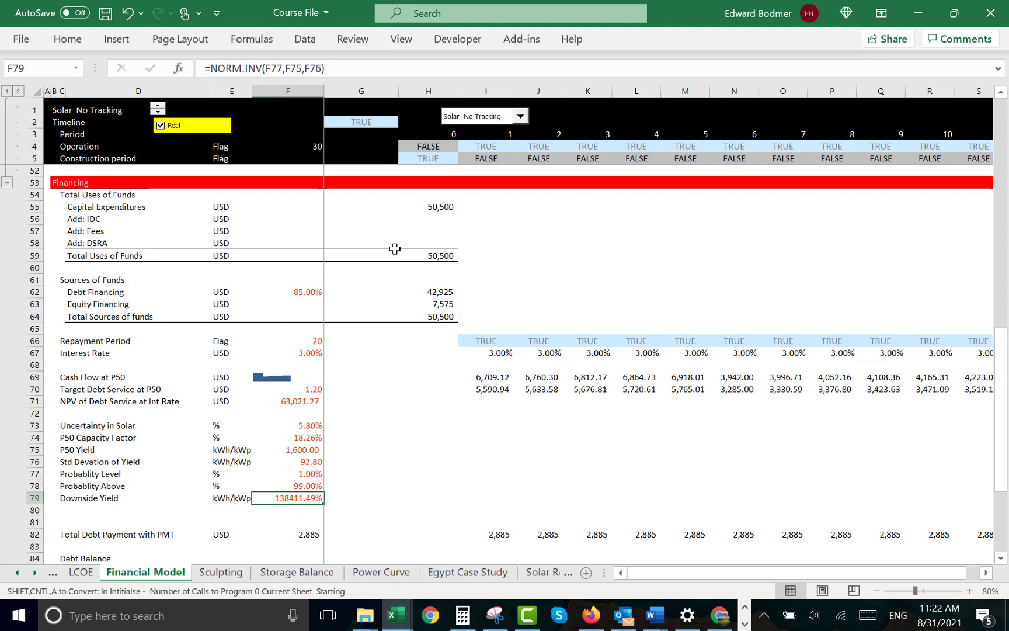
pyautogui.hotkey('ctrl', 'shift', 'a')
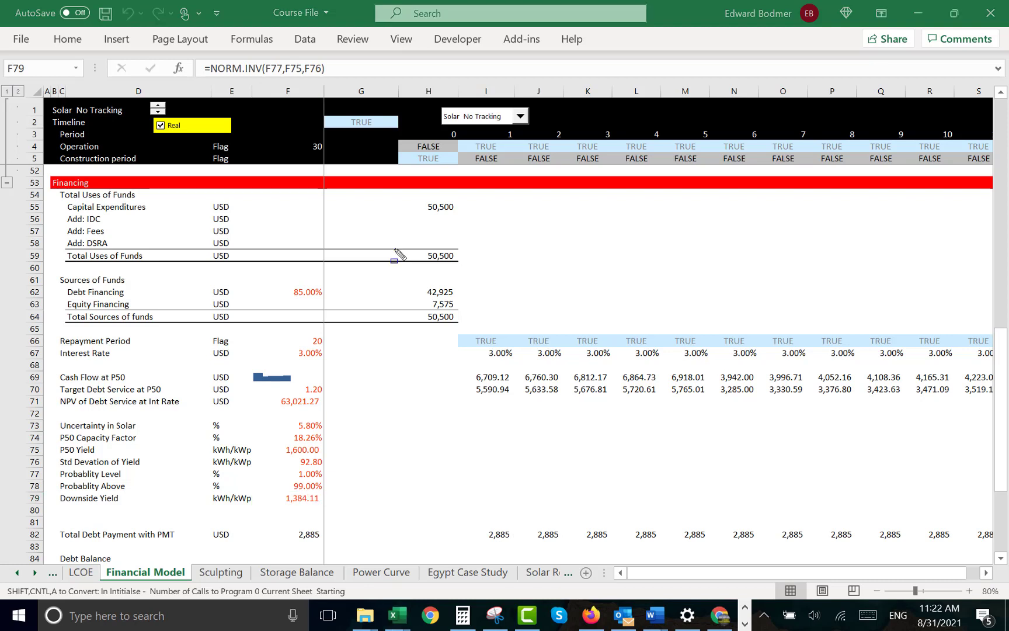
pyautogui.click(395, 248)
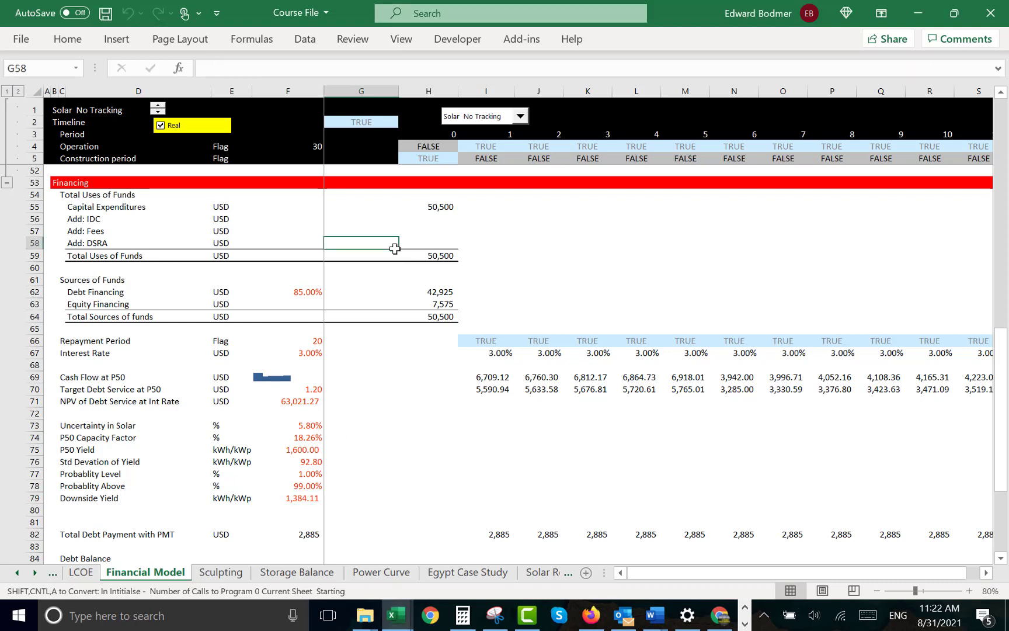
# Check the yield, standard deviation and probability cells in column F that feed the Downside Yield
pyautogui.click(292, 497)
pyautogui.press('Up')
pyautogui.press('Up')
pyautogui.press('Up')
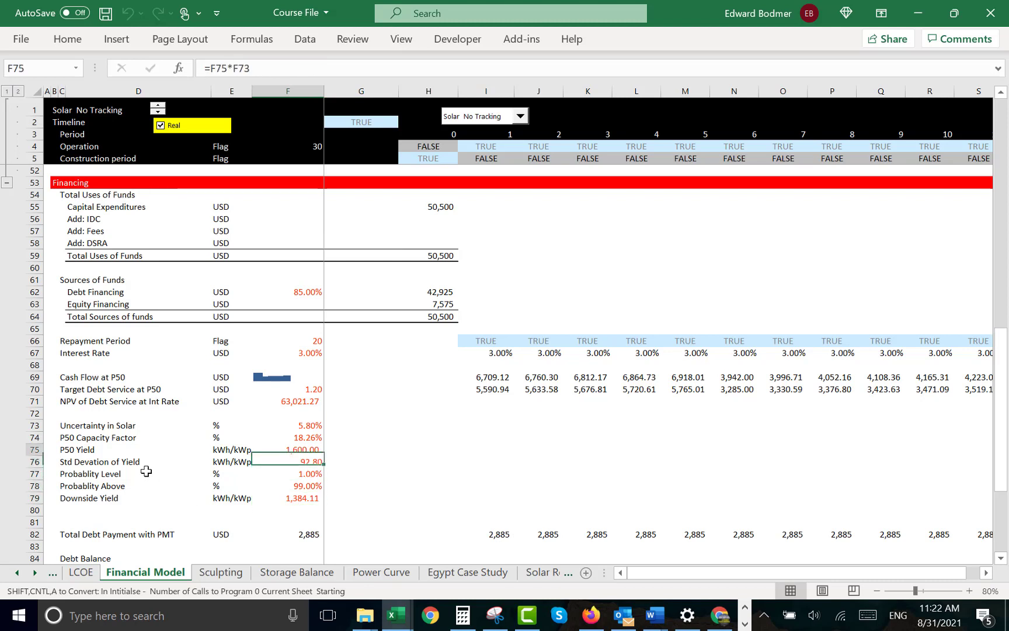
pyautogui.press('Up')
pyautogui.press('Down')
pyautogui.press('Down')
pyautogui.press('Down')
pyautogui.press('Down')
# Insert a blank row 80 directly below the Downside Yield row
pyautogui.press('Left')
pyautogui.press('Down')
pyautogui.press('Left')
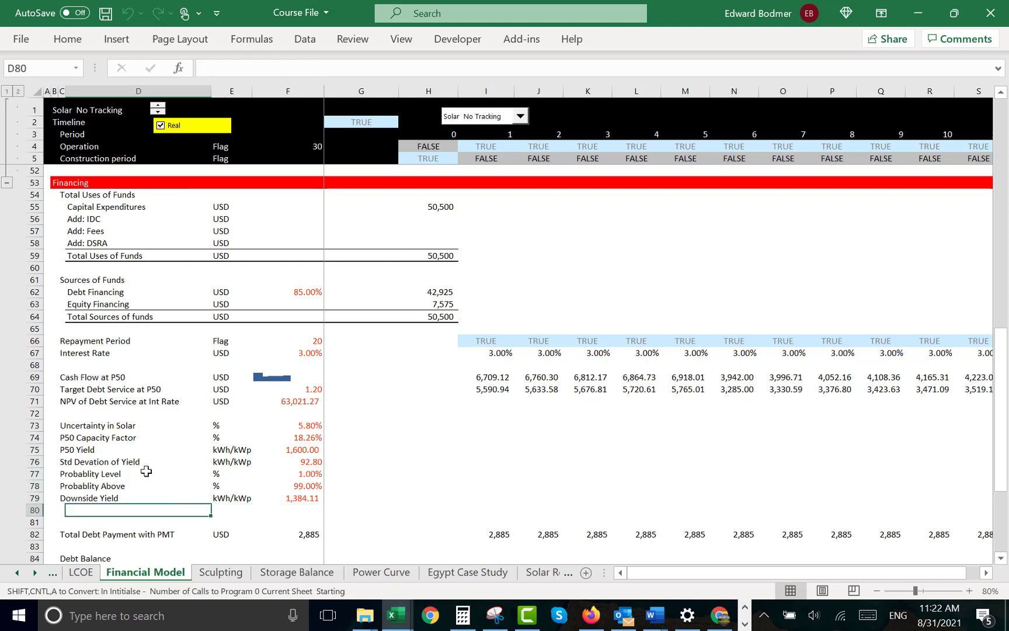
pyautogui.press('Left')
pyautogui.press('Left')
pyautogui.press('Left')
pyautogui.hotkey('shift', 'space')
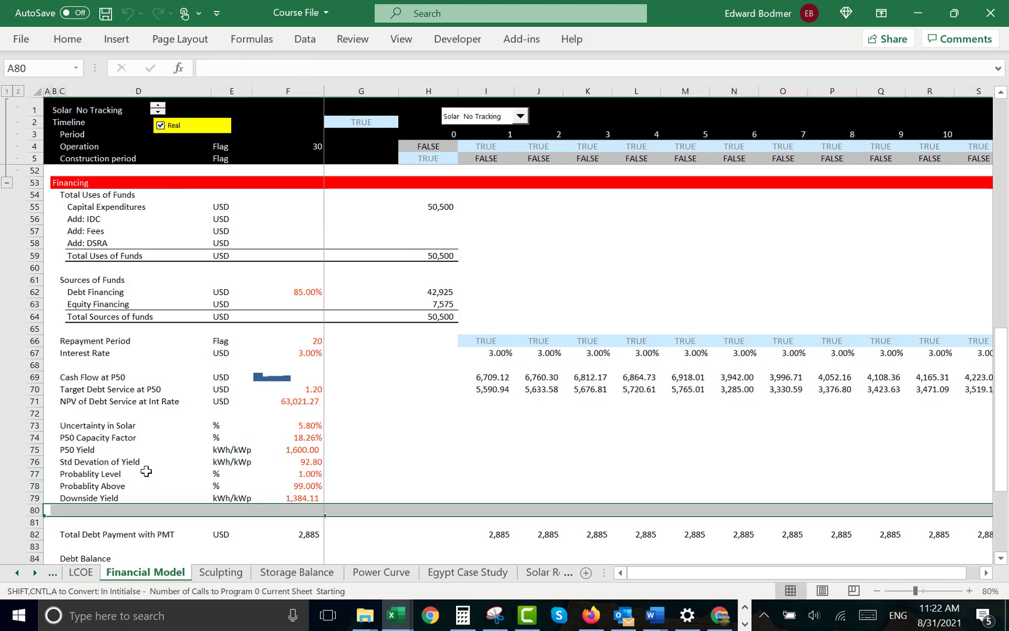
pyautogui.hotkey('ctrl', 'shift', '+')
# Label row 80 "P99/P50" with % as its unit in E80 and go to F80
pyautogui.press('Right')
pyautogui.press('Right')
pyautogui.write('P')
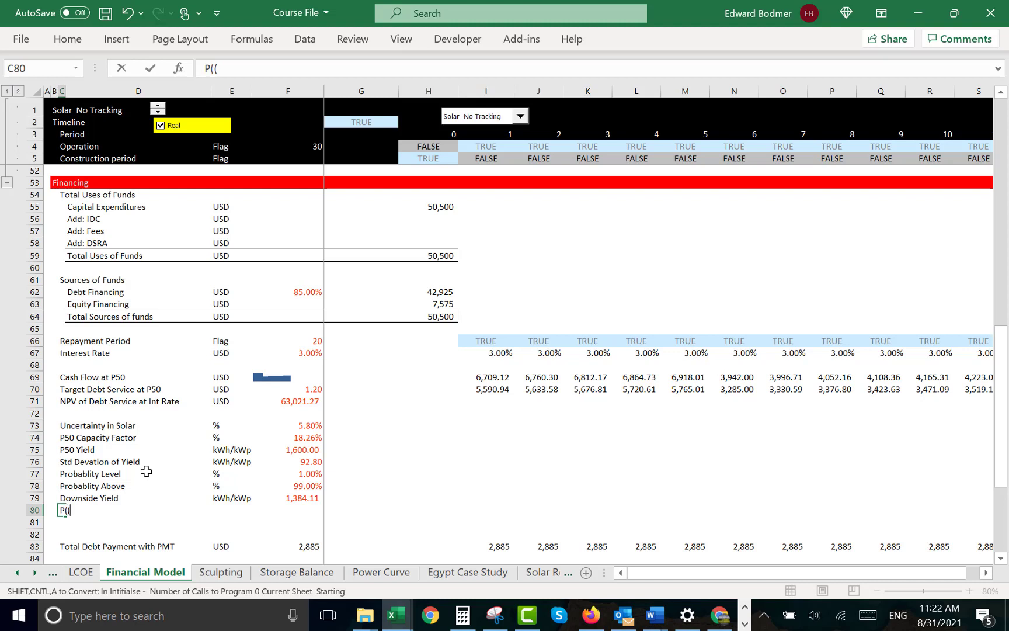
pyautogui.press('BackSpace')
pyautogui.write('99/P50')
pyautogui.press('Tab')
pyautogui.press('Tab')
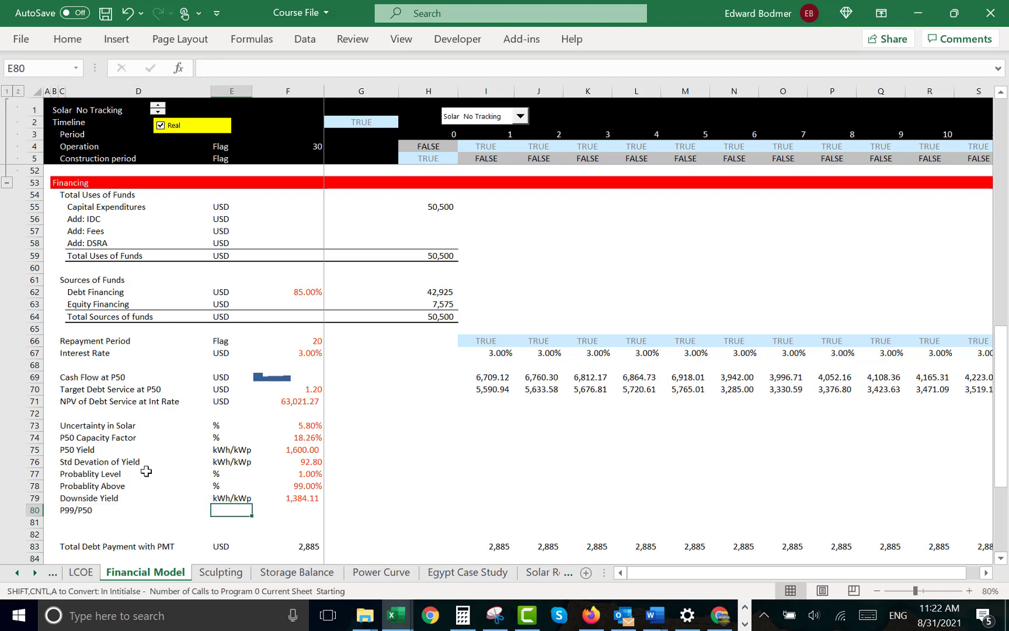
pyautogui.write('%')
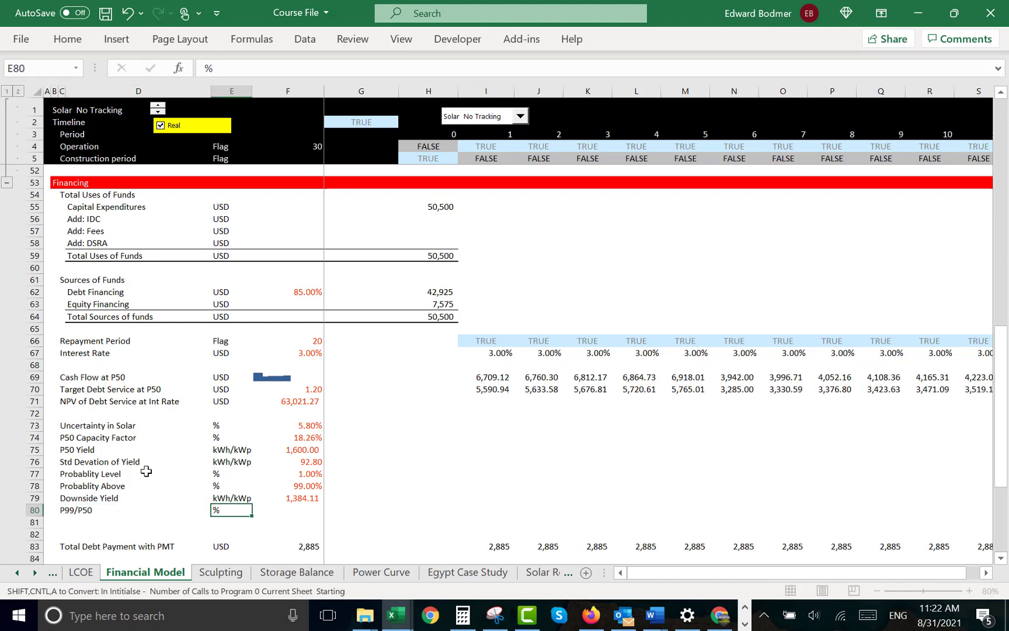
pyautogui.press('Tab')
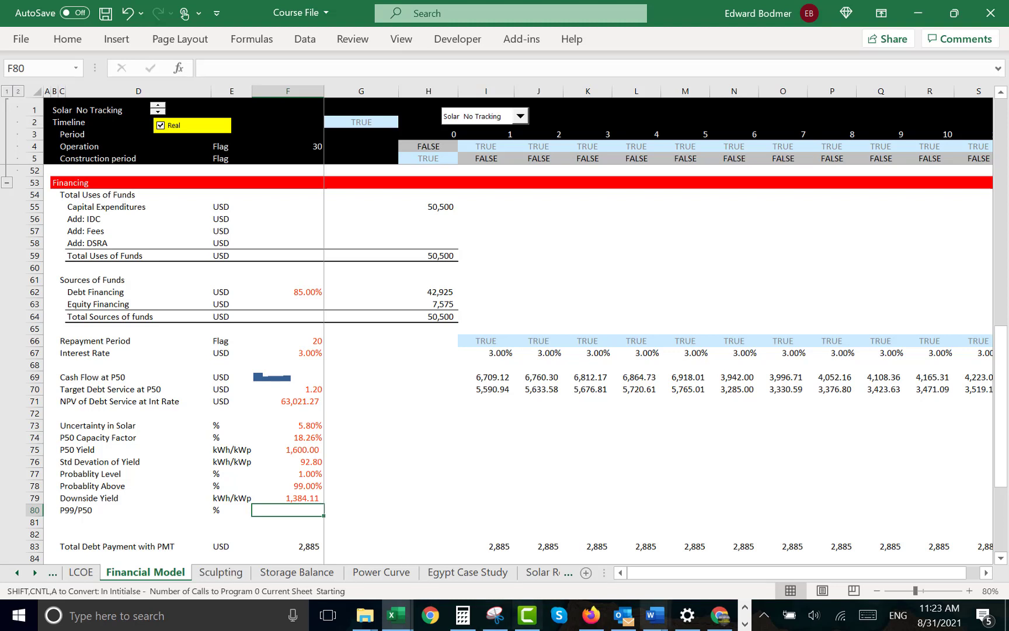
# Switch to the CEA_CVE_New Marlborough report in Acrobat Reader and examine the uncertainty values in Table 5, Solar Resource Summary Table
pyautogui.click(746, 624)
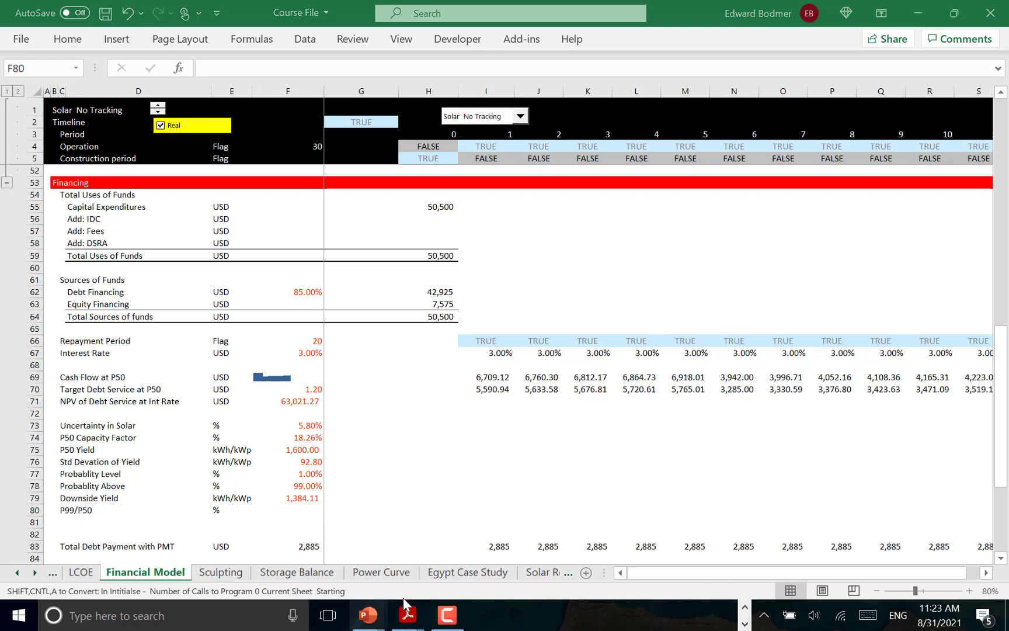
pyautogui.moveTo(413, 613)
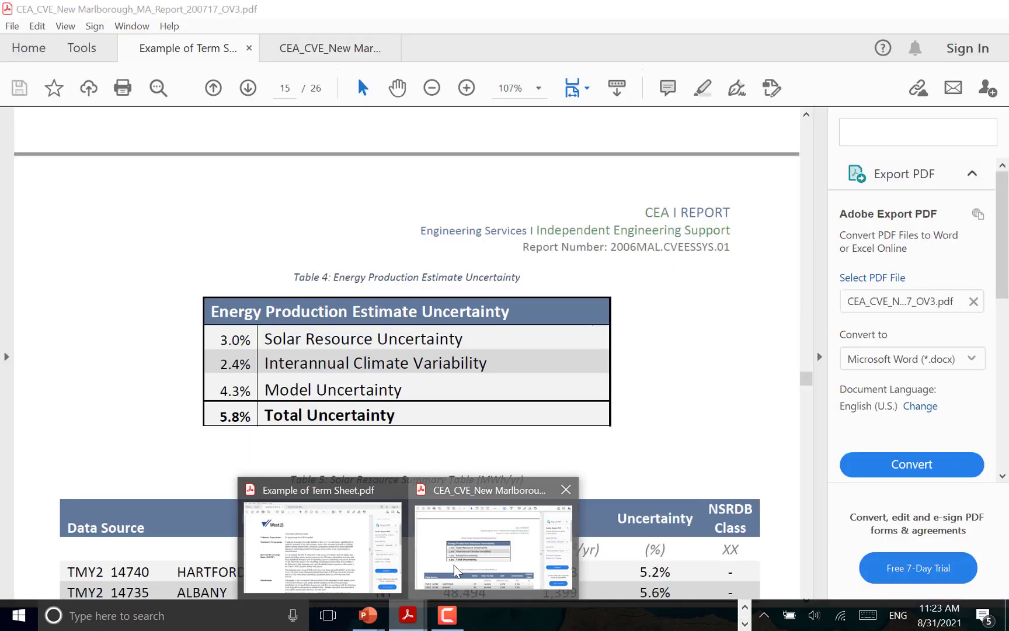
pyautogui.click(455, 565)
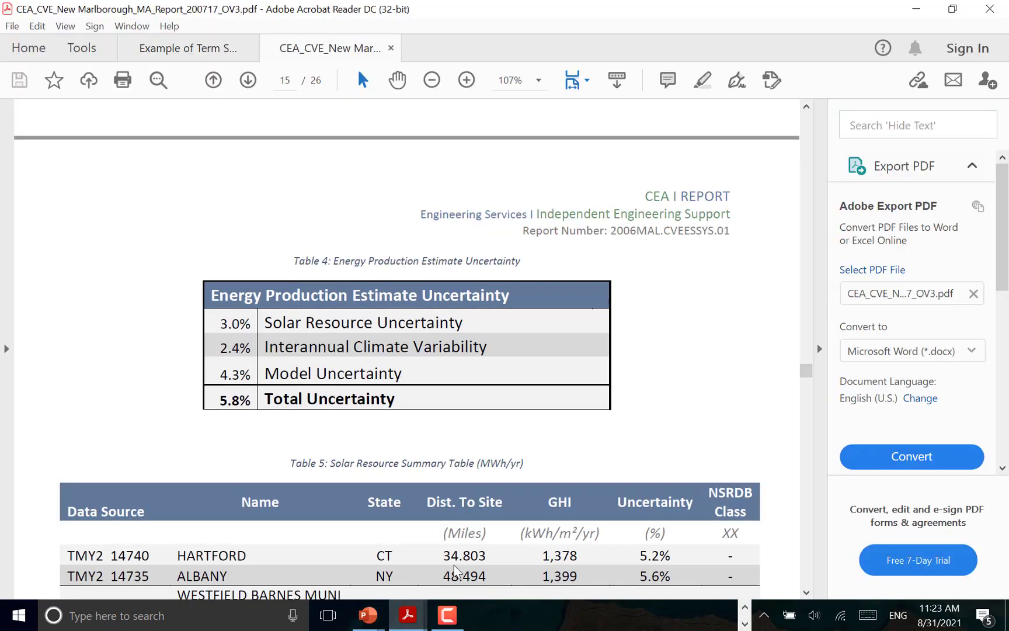
pyautogui.scroll(-4, 457, 570)
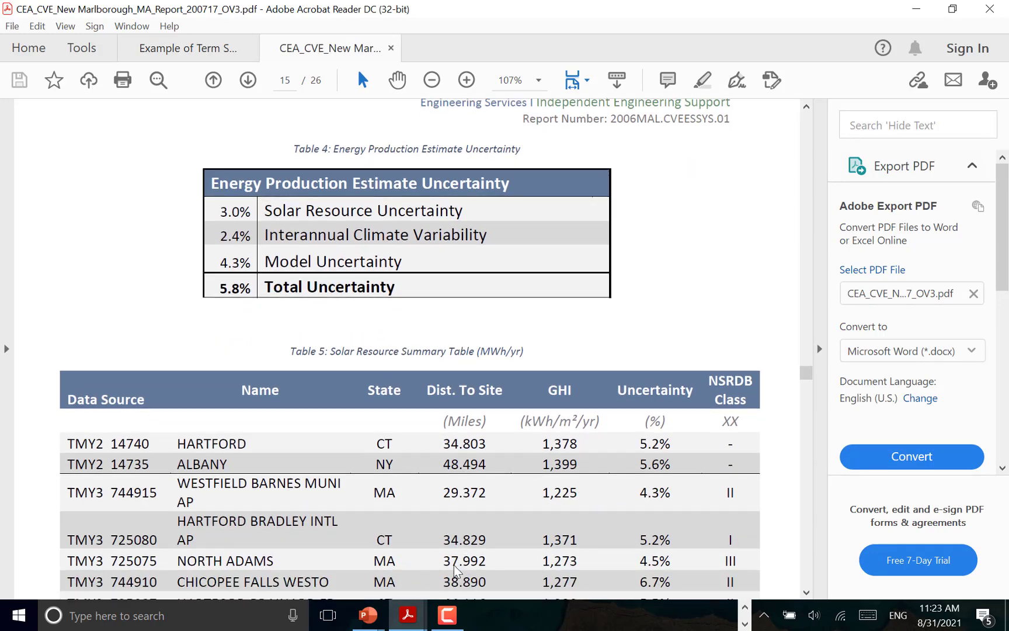
pyautogui.scroll(-3, 457, 569)
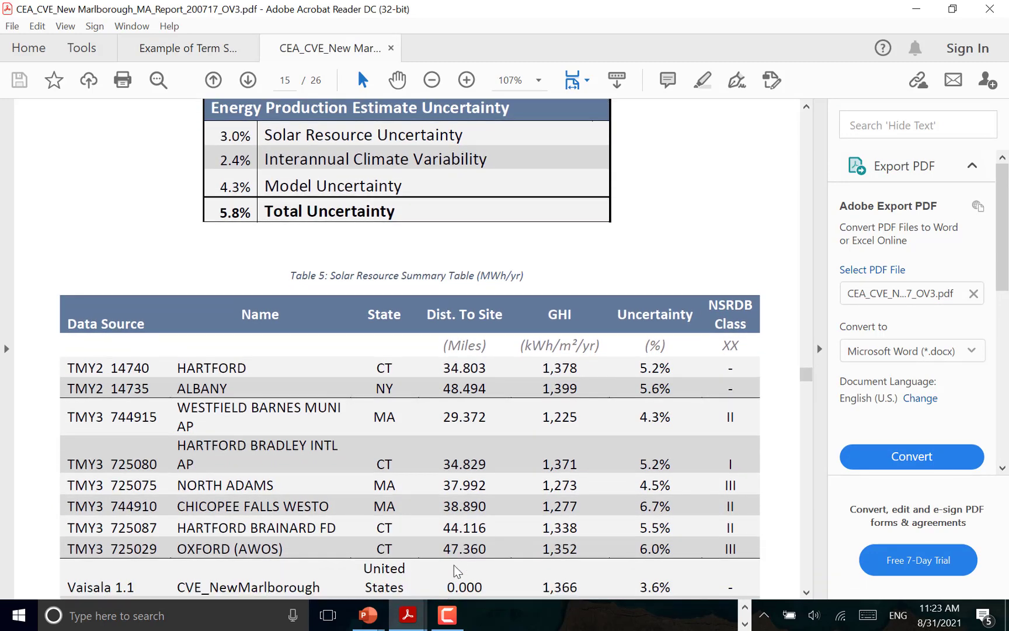
pyautogui.scroll(-3, 457, 570)
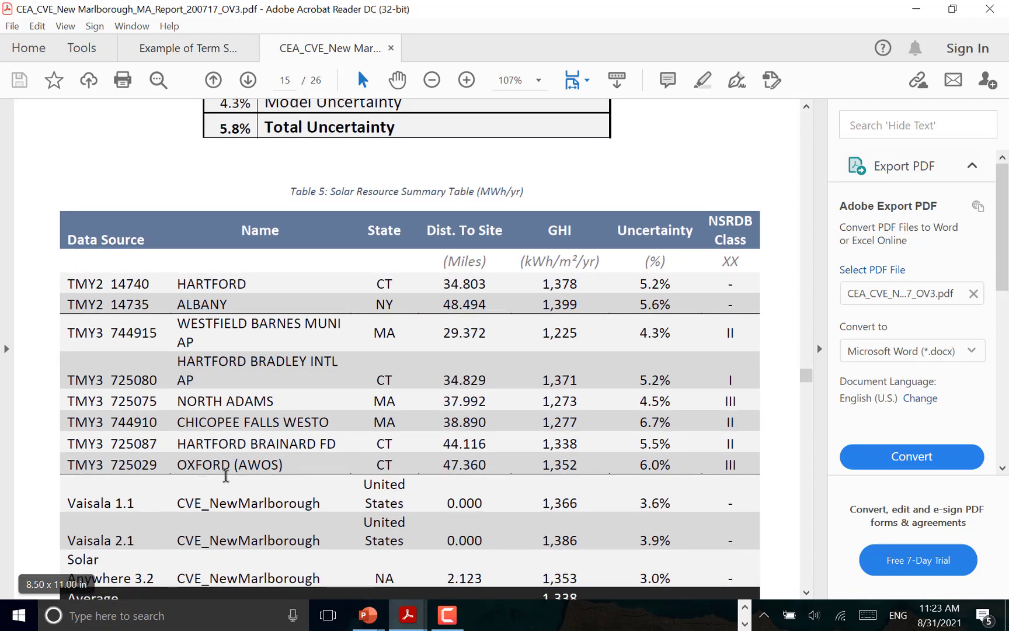
pyautogui.scroll(-1, 226, 476)
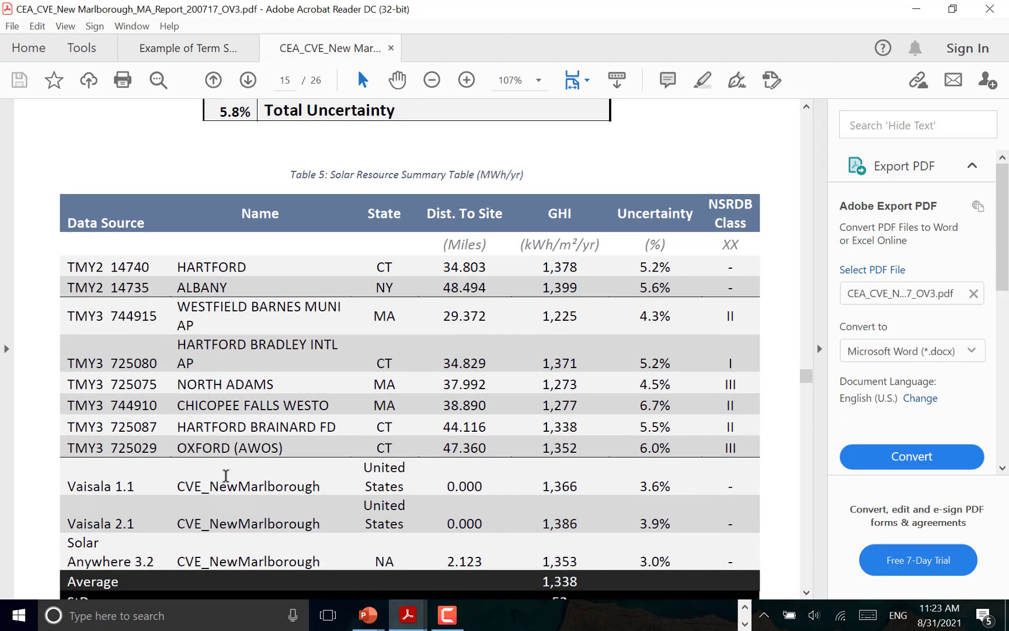
pyautogui.scroll(-1, 226, 476)
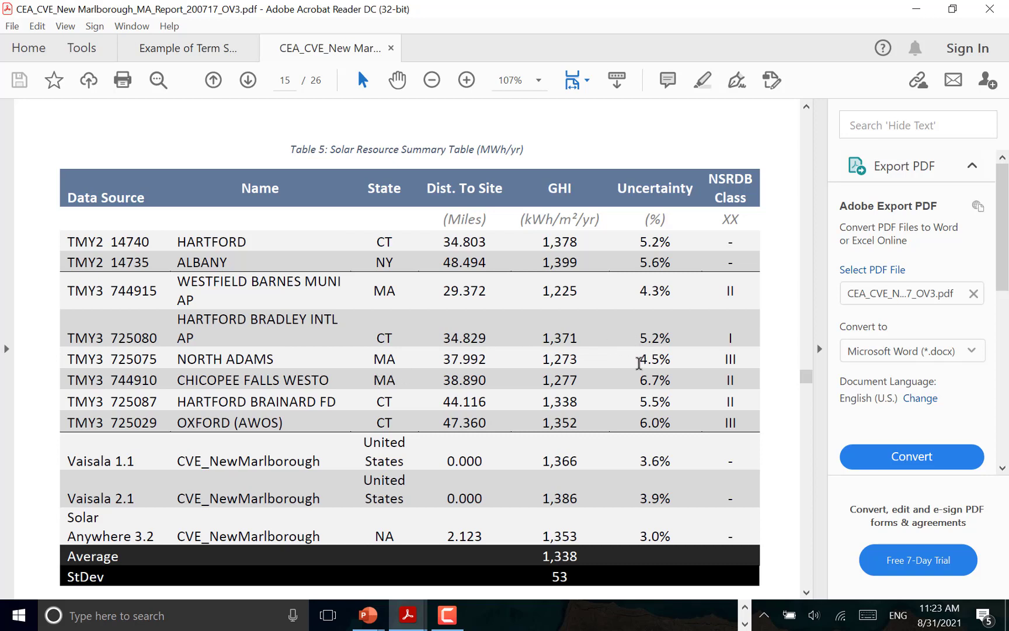
pyautogui.moveTo(642, 356); pyautogui.dragTo(674, 381)
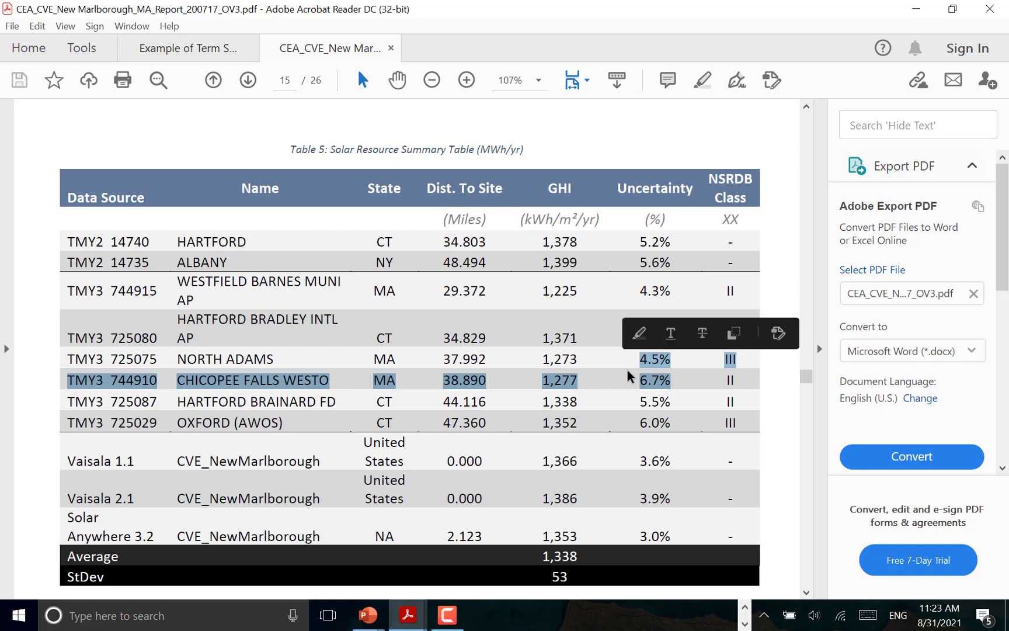
# Clear the text selection in the resource table and switch back to the Course File workbook in Excel
pyautogui.click(603, 381)
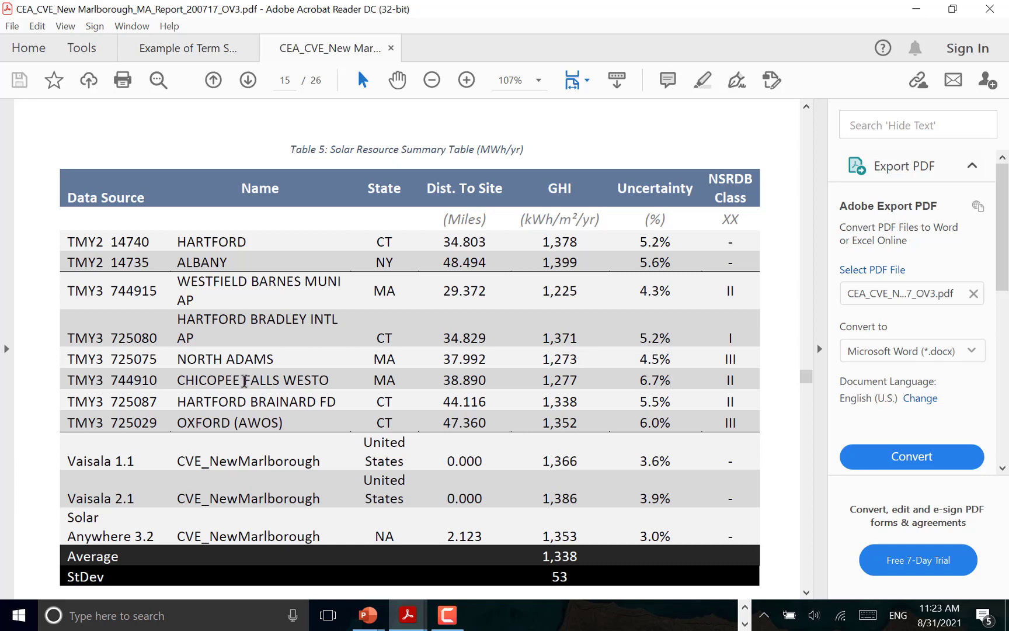
pyautogui.click(244, 381)
pyautogui.click(744, 607)
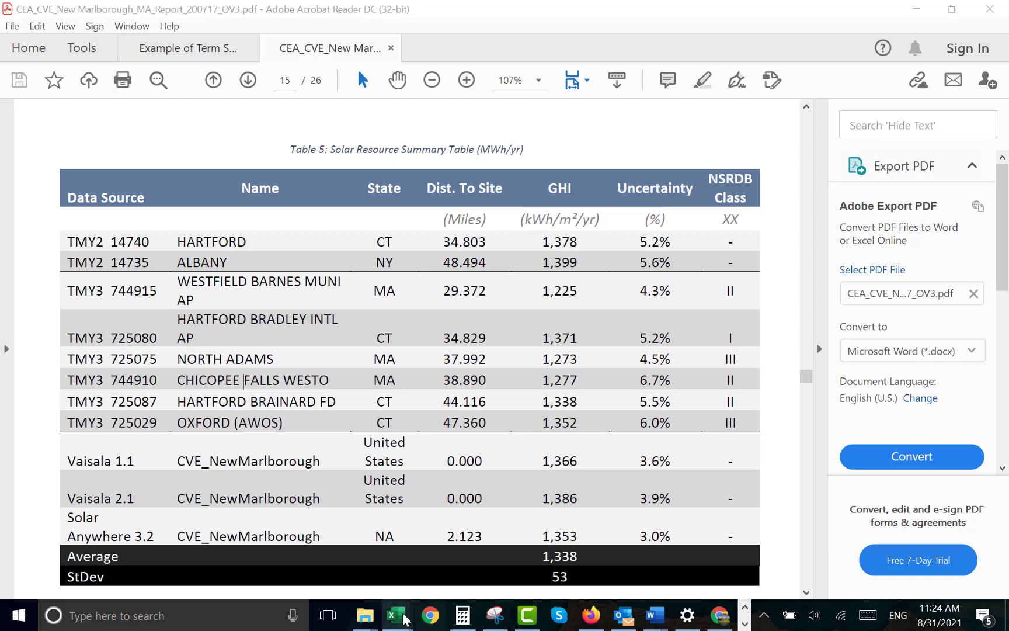
pyautogui.moveTo(401, 619)
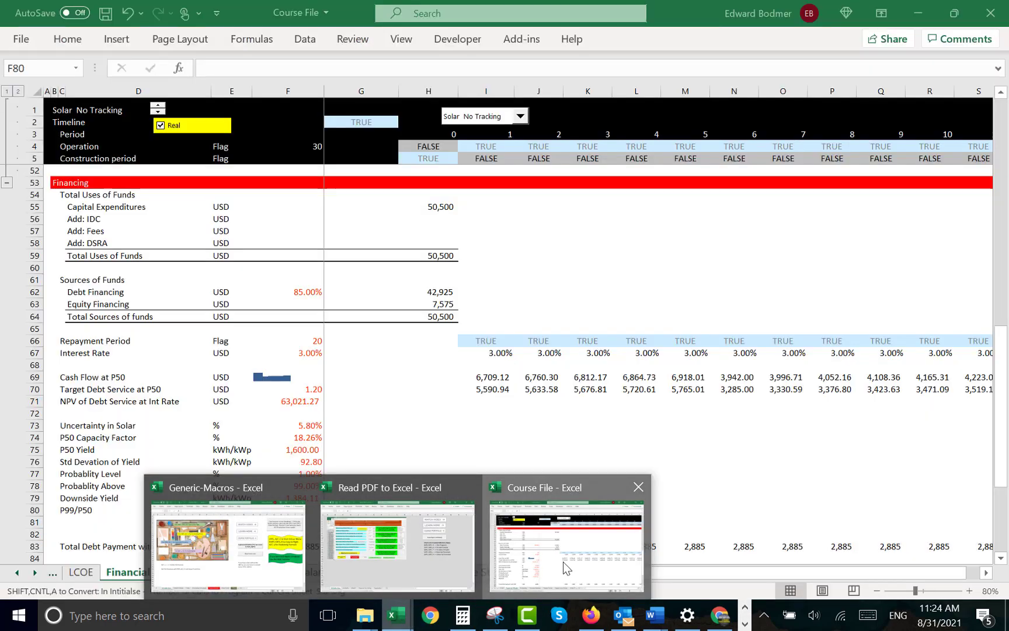
pyautogui.click(563, 561)
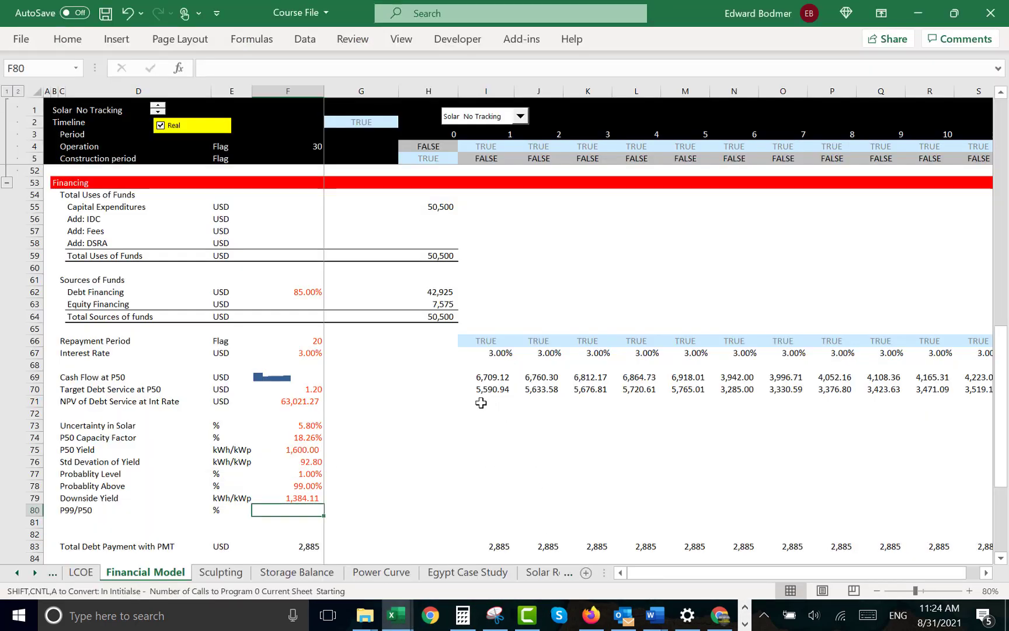
# Set the Uncertainty in Solar in F73 to 6.7%
pyautogui.press('Up')
pyautogui.press('Up')
pyautogui.press('Up')
pyautogui.press('Up')
pyautogui.press('Up')
pyautogui.press('Up')
pyautogui.press('Up')
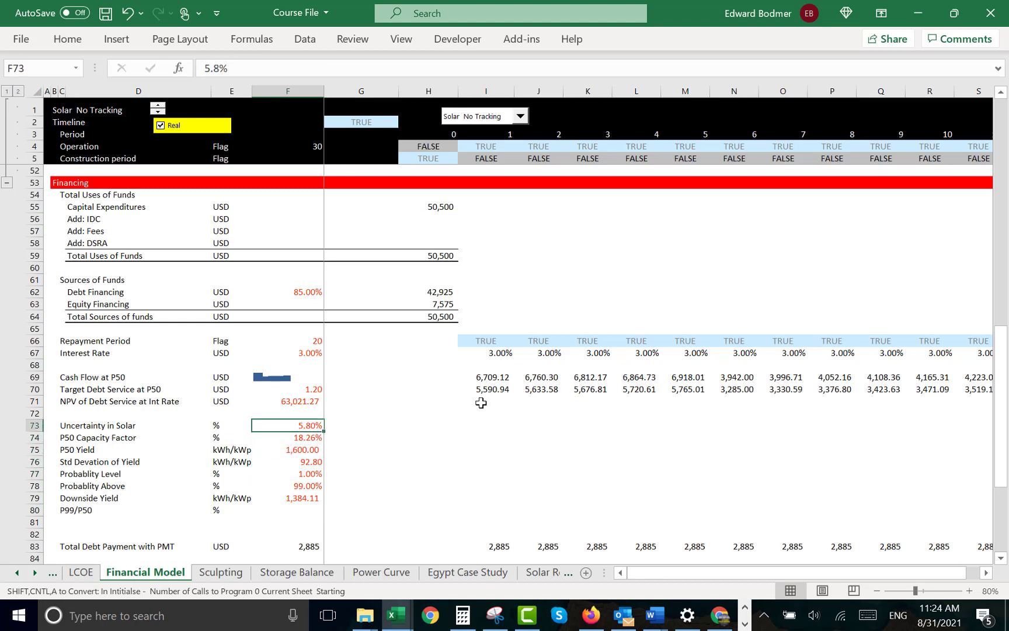
pyautogui.write('6.7%')
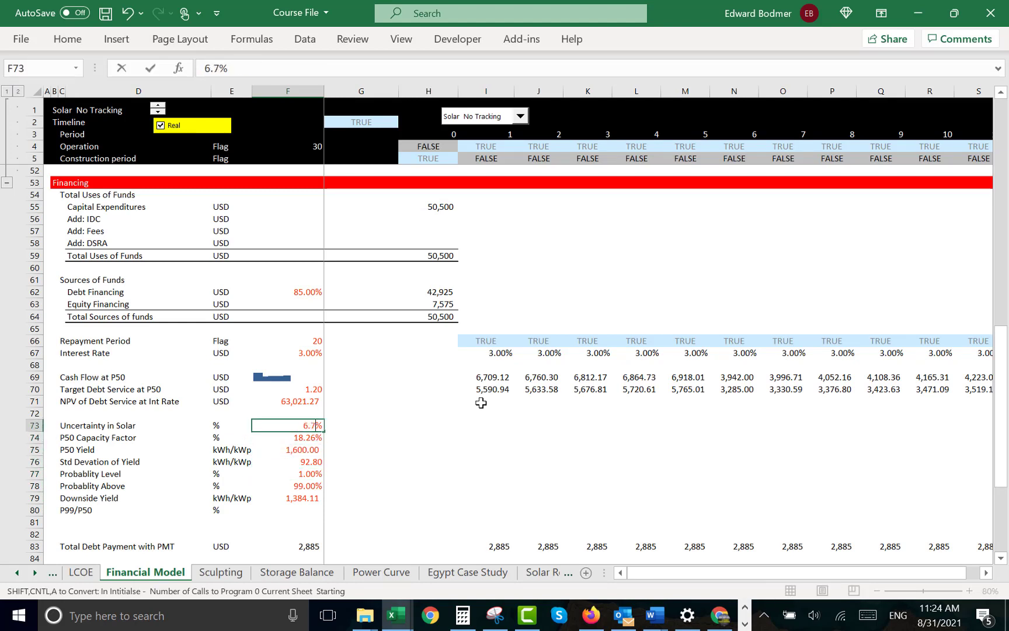
pyautogui.press('Return')
# Calculate P99/P50 in F80 as Downside Yield divided by P50 Yield with =F79/F75, formatted as a percentage
pyautogui.press('Down')
pyautogui.press('Down')
pyautogui.press('Down')
pyautogui.press('Down')
pyautogui.press('Down')
pyautogui.press('Down')
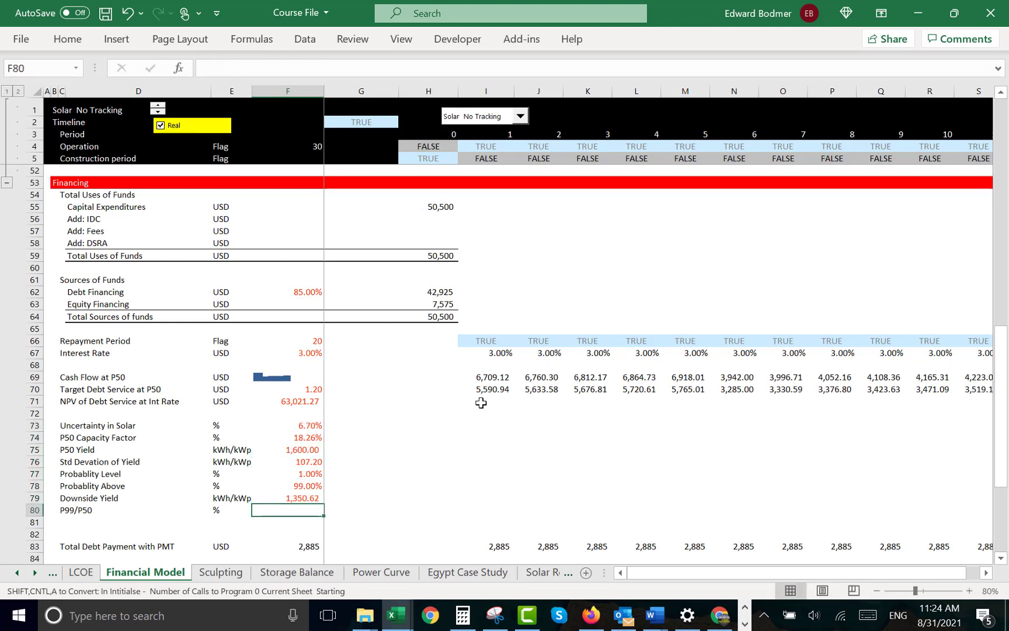
pyautogui.write('=')
pyautogui.press('Up')
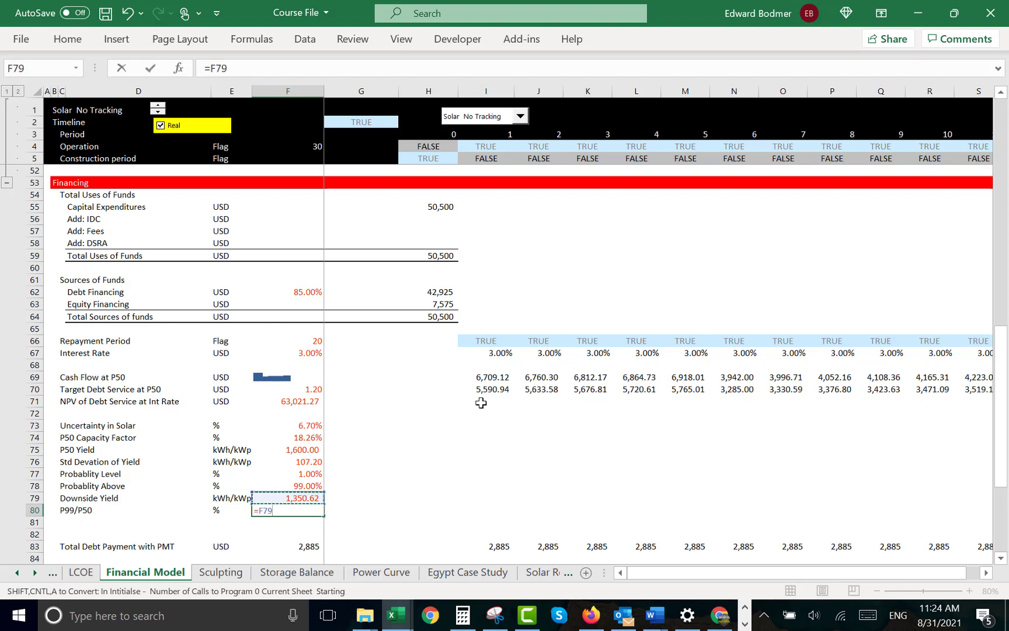
pyautogui.write('/')
pyautogui.press('Up')
pyautogui.press('Up')
pyautogui.press('Up')
pyautogui.press('Up')
pyautogui.press('Up')
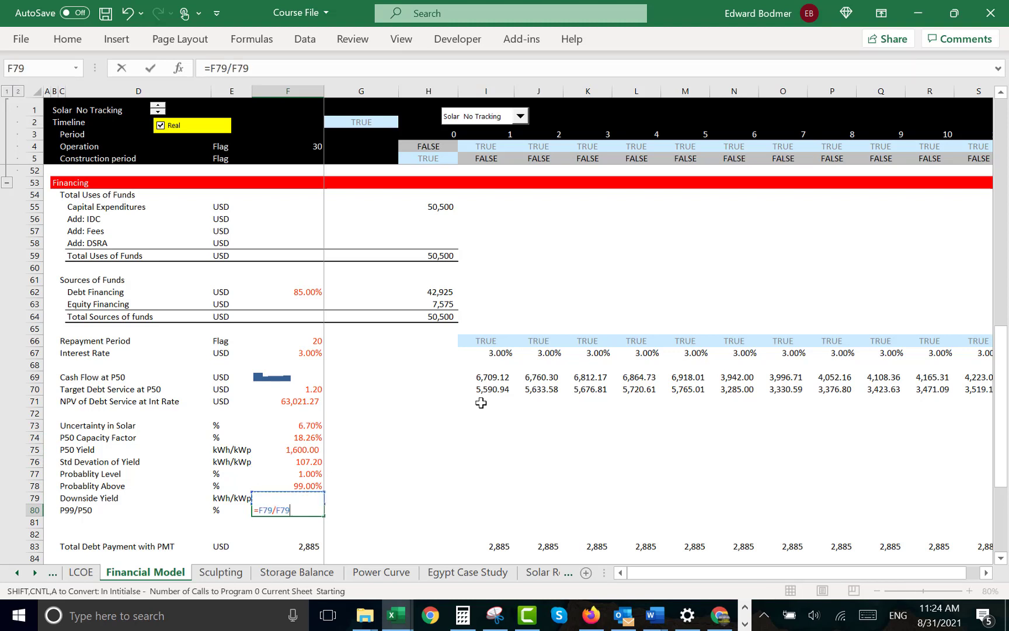
pyautogui.press('Return')
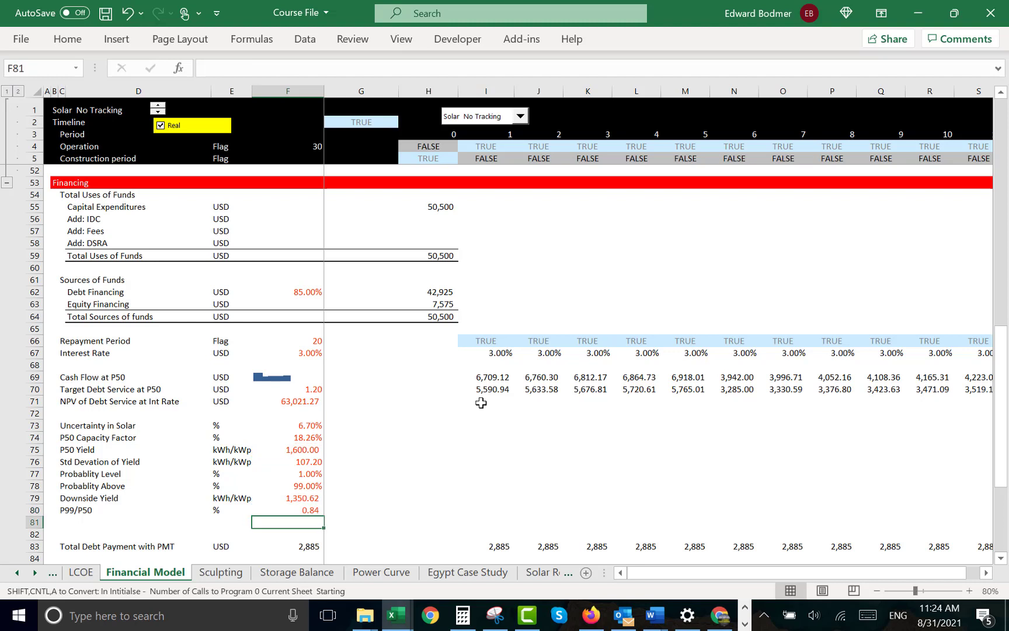
pyautogui.press('Up')
pyautogui.hotkey('ctrl', 'shift', '5')
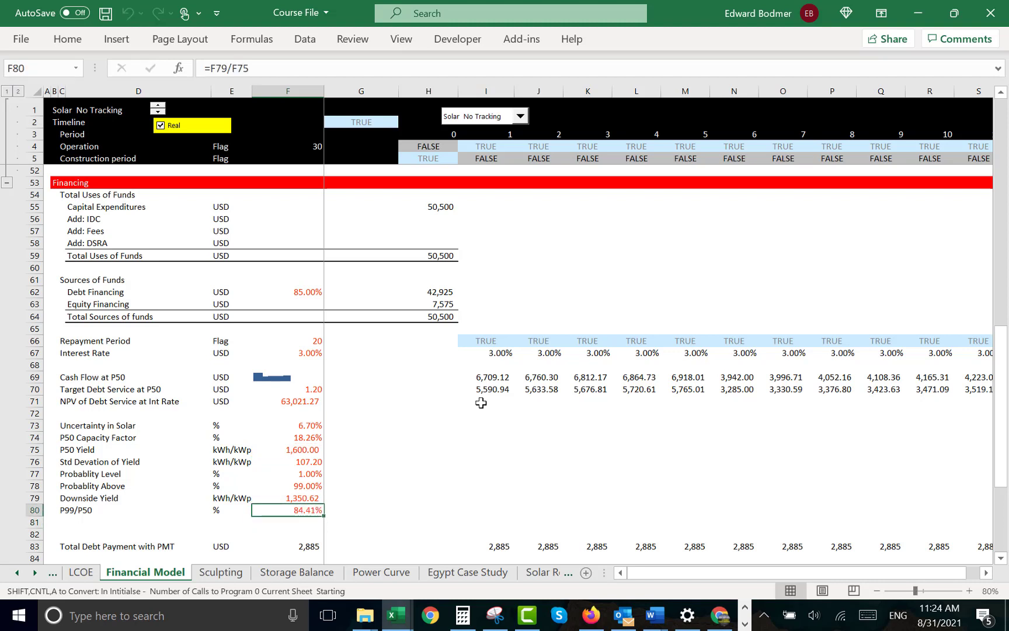
# Try an Uncertainty in Solar of 4.3% in F73 to test the P99/P50 ratio
pyautogui.press('Up')
pyautogui.press('Up')
pyautogui.press('Up')
pyautogui.press('Up')
pyautogui.press('Up')
pyautogui.press('Up')
pyautogui.press('Up')
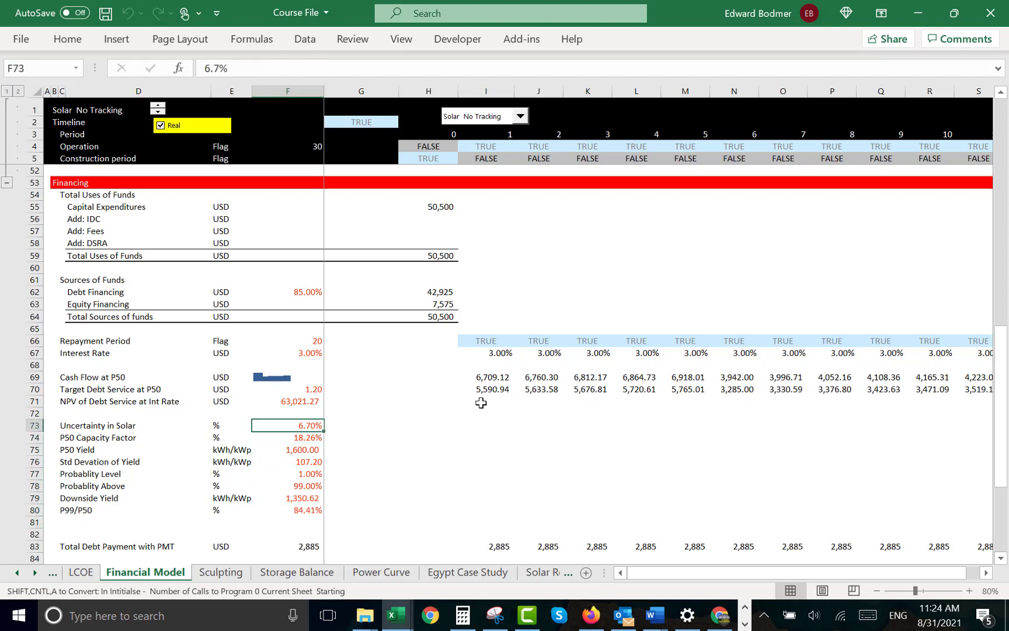
pyautogui.write('4.')
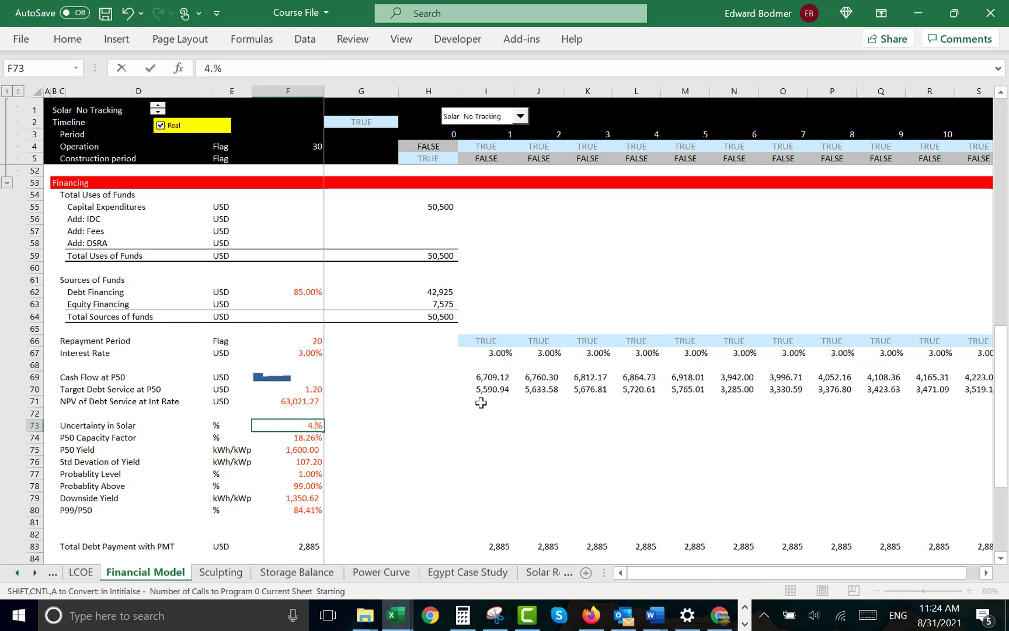
pyautogui.write('3')
pyautogui.press('Return')
pyautogui.press('Up')
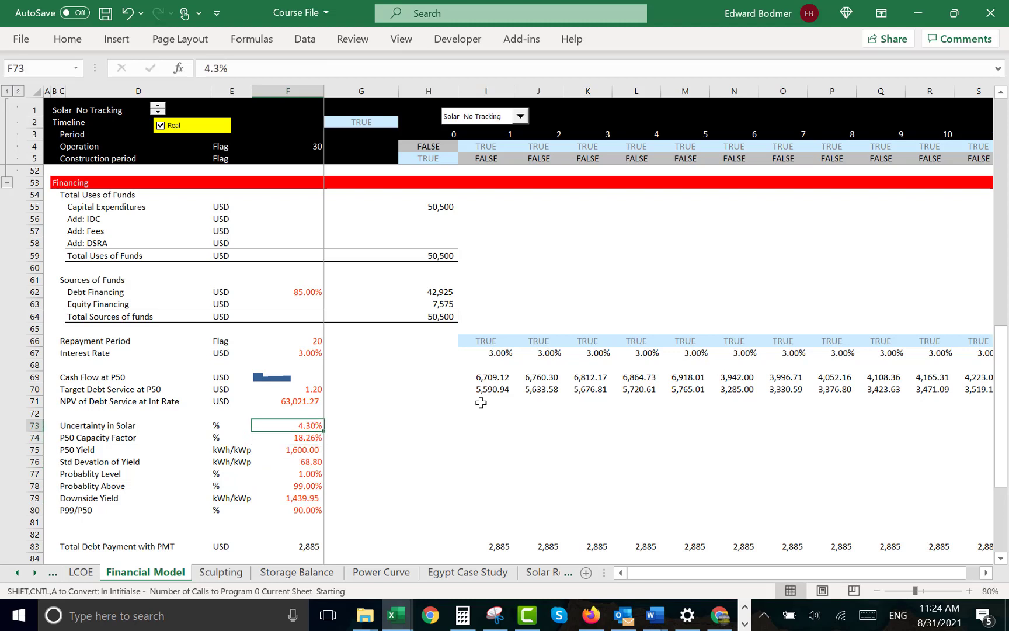
# Return the Uncertainty in Solar in F73 to 6.7%
pyautogui.write('6.7')
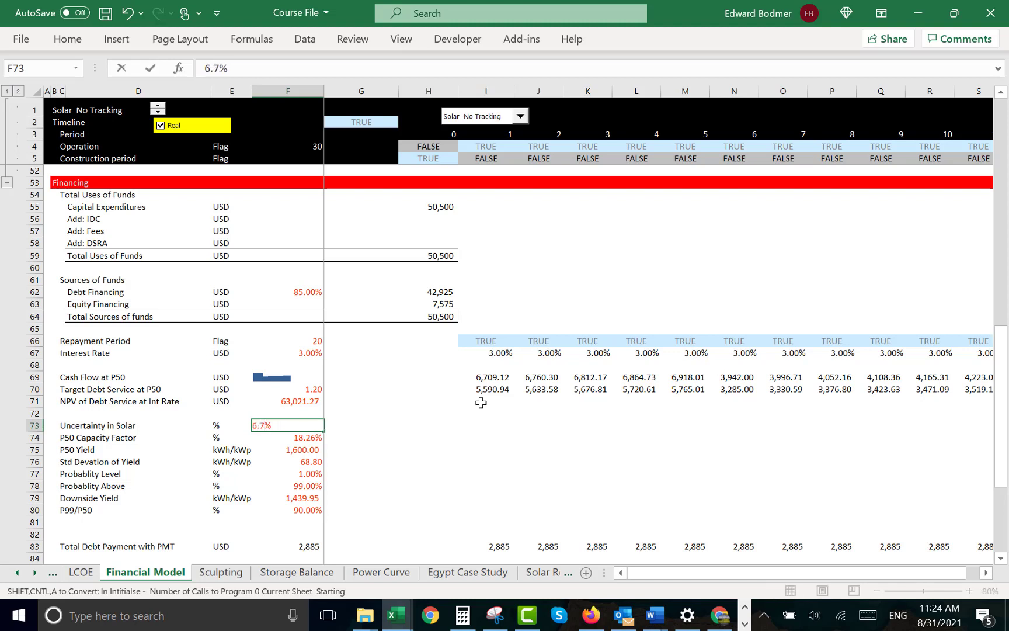
pyautogui.press('Return')
pyautogui.press('Up')
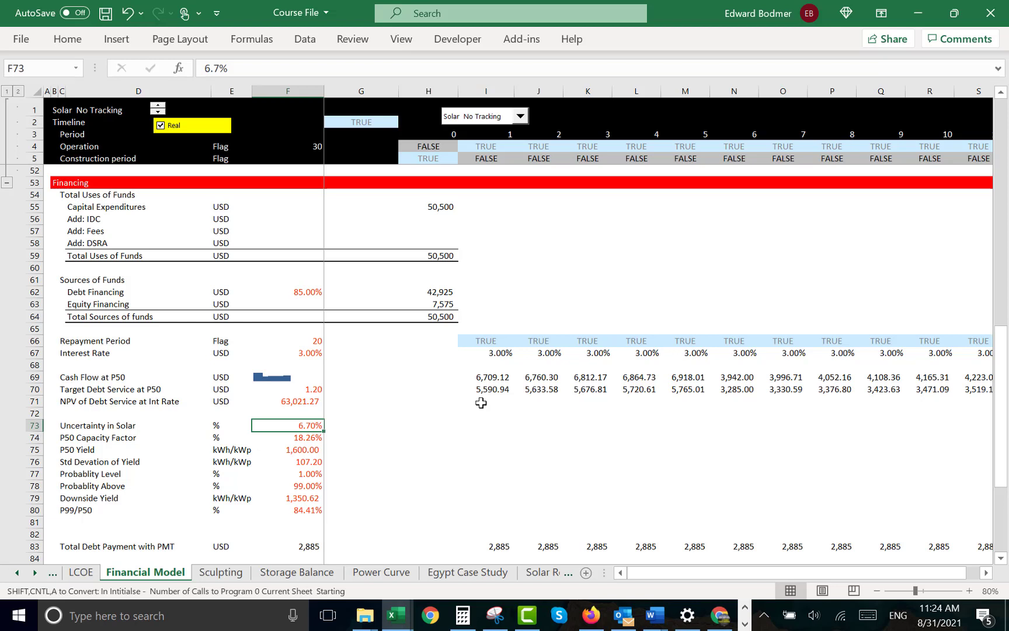
# Compare the Target Debt Service factor in F70 with the downside yield and P99/P50 results in column F
pyautogui.press('Up')
pyautogui.press('Up')
pyautogui.press('Up')
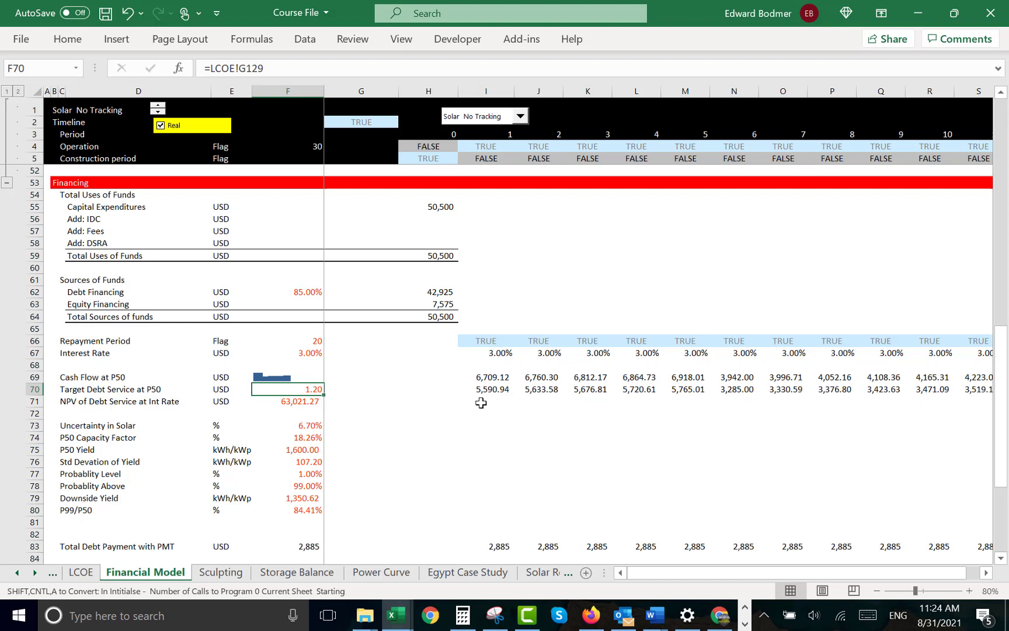
pyautogui.press('Down')
pyautogui.press('Down')
pyautogui.press('Down')
pyautogui.press('Down')
pyautogui.press('Down')
pyautogui.press('Down')
pyautogui.press('Down')
pyautogui.press('Down')
pyautogui.press('Down')
pyautogui.press('Down')
pyautogui.press('Down')
pyautogui.press('Down')
pyautogui.press('Up')
pyautogui.press('Up')
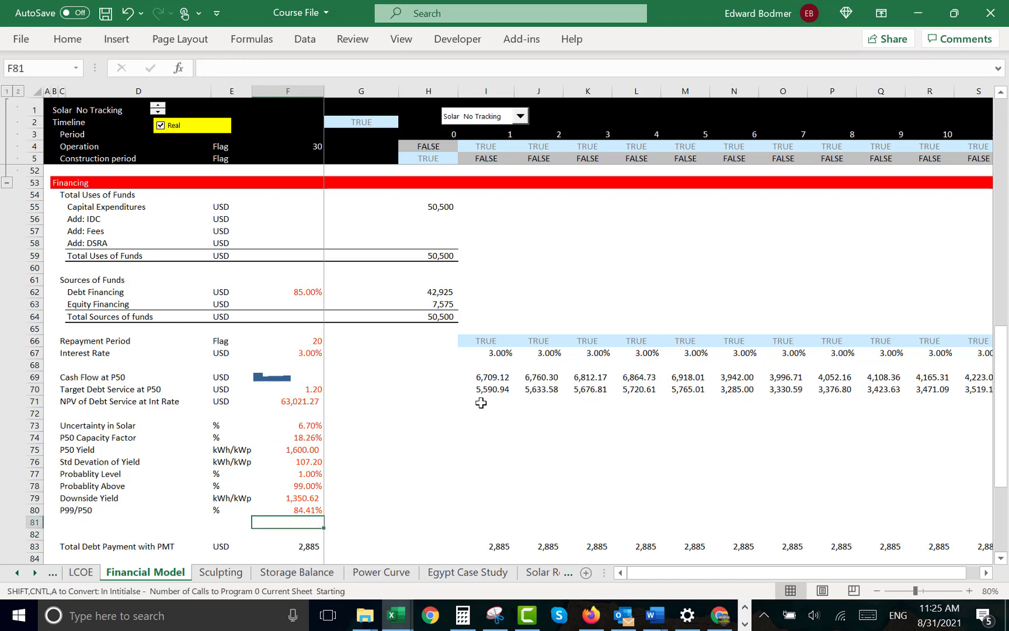
# Set the Uncertainty in Solar in F73 to 4.3%
pyautogui.press('Up')
pyautogui.press('Up')
pyautogui.press('Up')
pyautogui.press('Up')
pyautogui.press('Up')
pyautogui.press('Up')
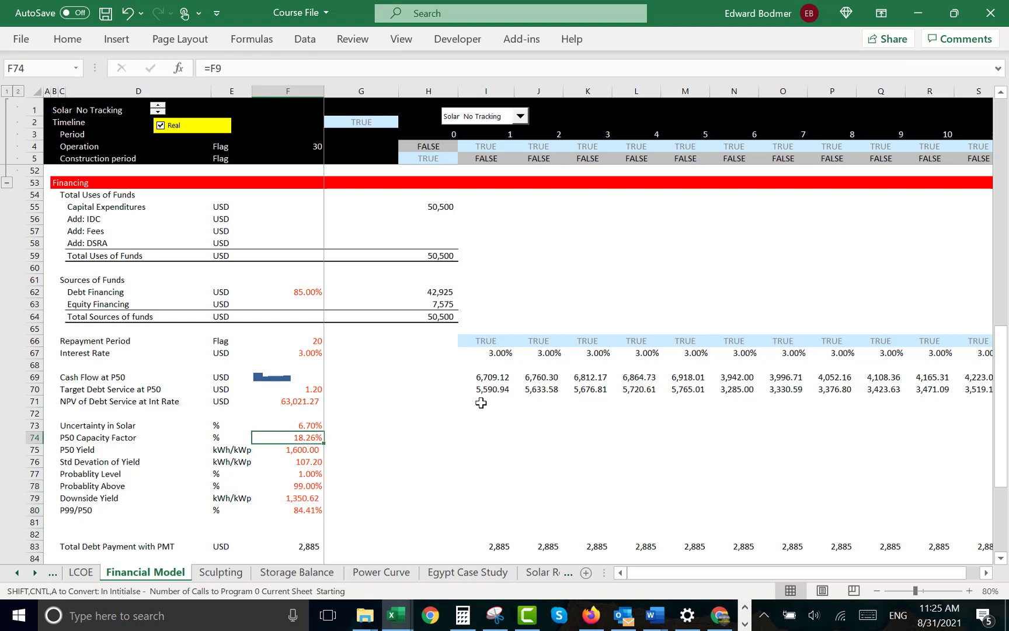
pyautogui.press('Down')
pyautogui.press('Up')
pyautogui.press('Up')
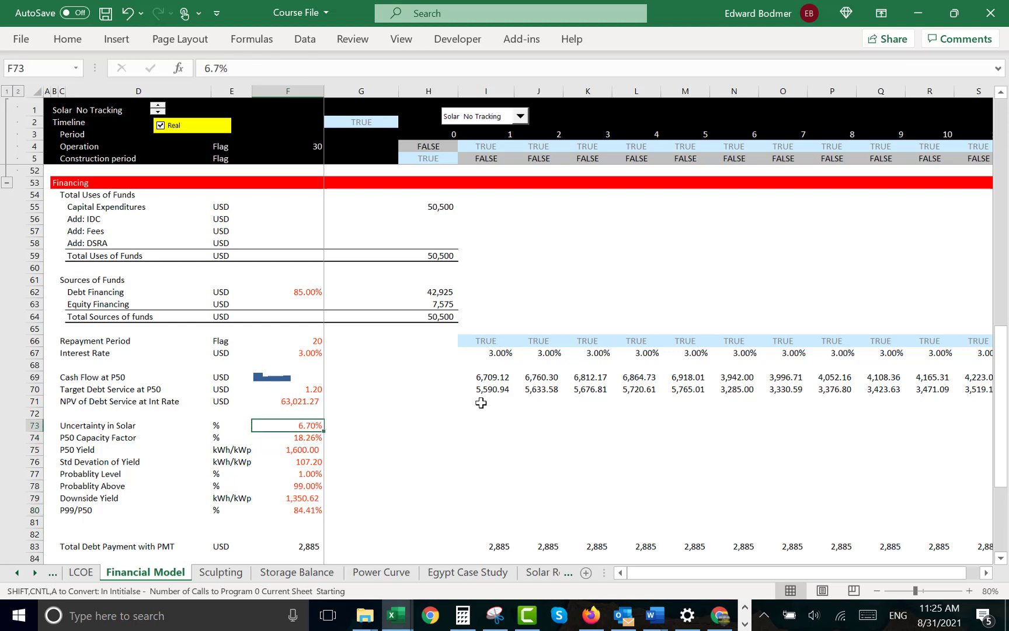
pyautogui.write('4.3')
pyautogui.press('Return')
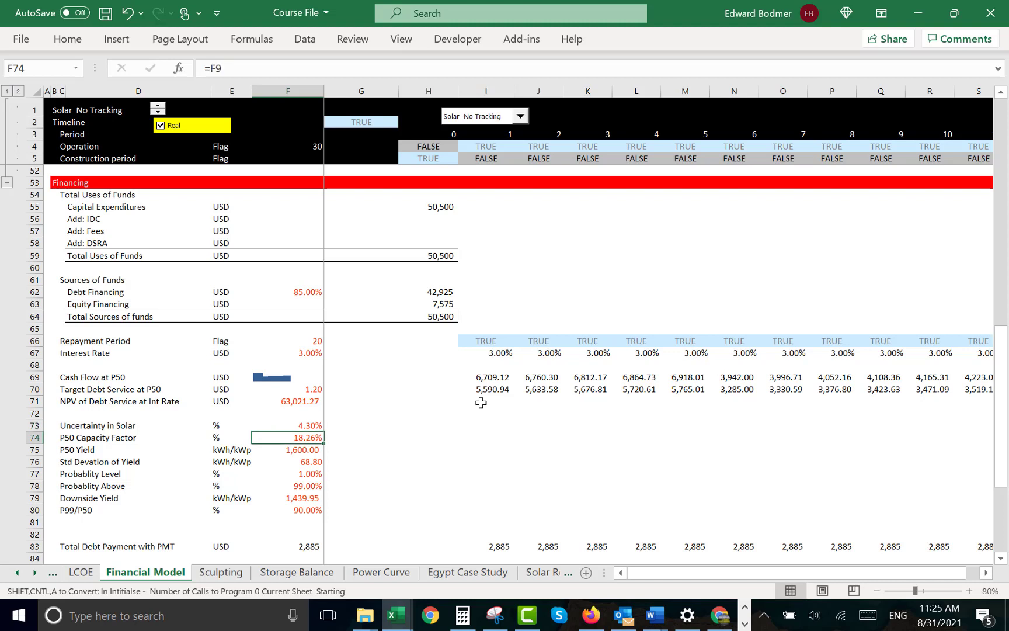
# Test the calculation =(1.2-1)/1.2 in the empty cell F81 below the P99/P50 ratio, and clear it again
pyautogui.press('Down')
pyautogui.press('Down')
pyautogui.press('Down')
pyautogui.press('Down')
pyautogui.press('Down')
pyautogui.press('Down')
pyautogui.press('Down')
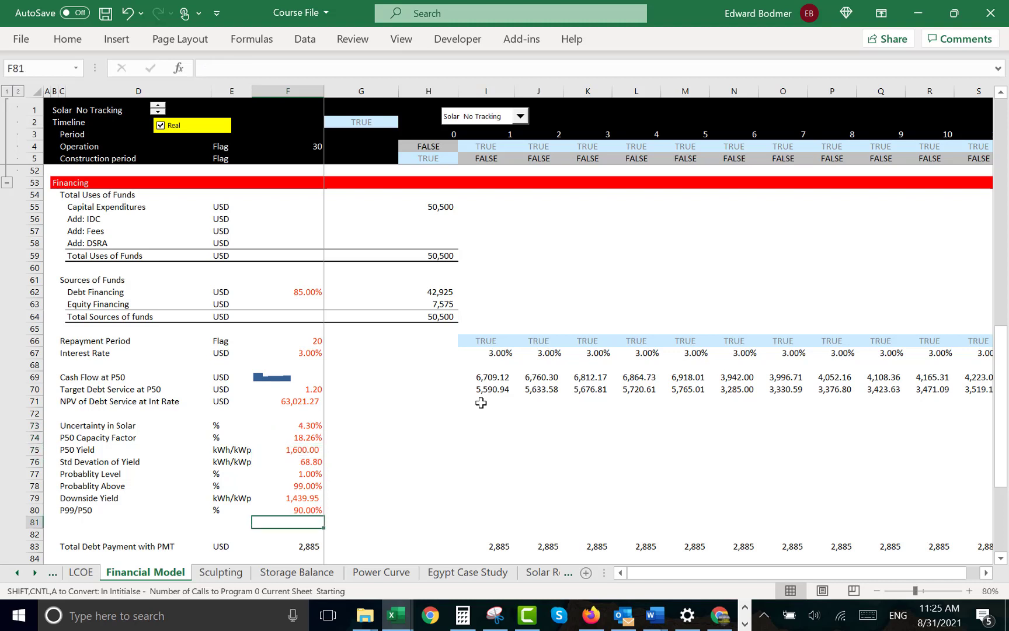
pyautogui.write('=')
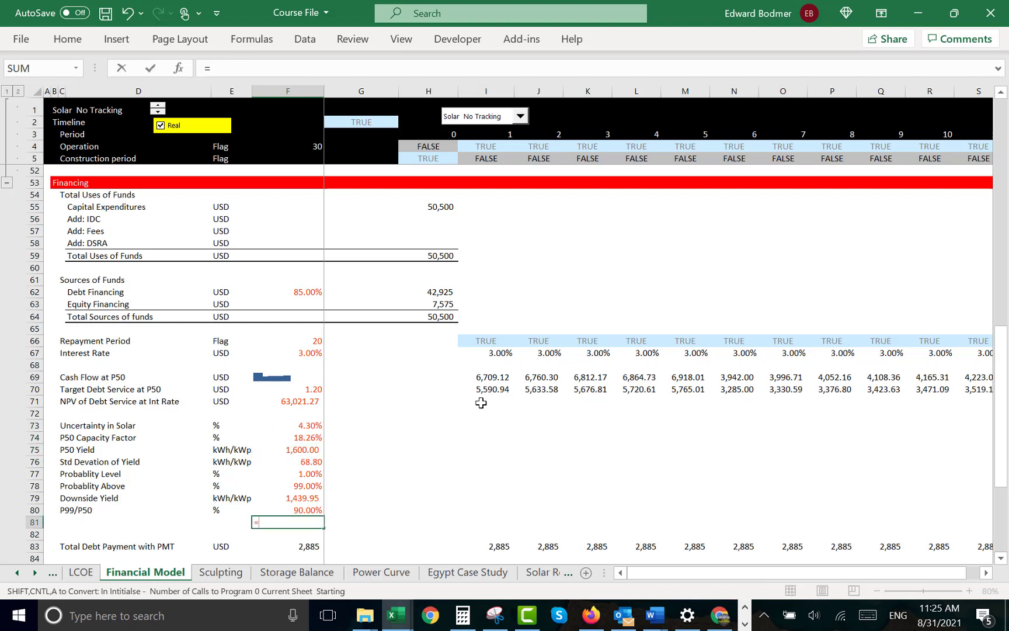
pyautogui.write('(1.2-1)/1.2')
pyautogui.press('Return')
pyautogui.press('Up')
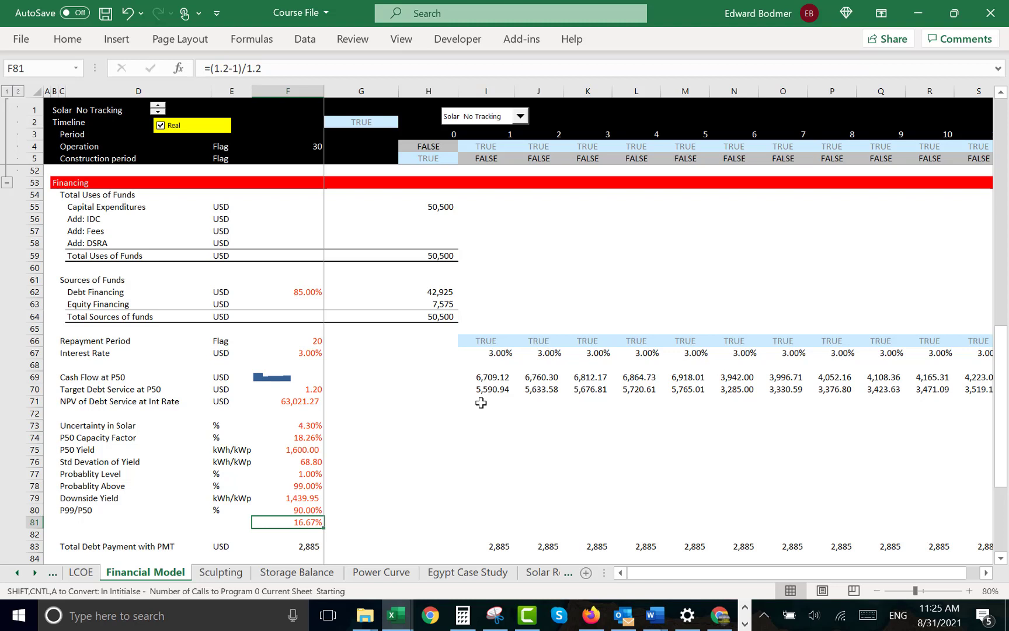
pyautogui.press('Delete')
# Examine the Debt Financing percentage in F62 and the debt amount formula in H62
pyautogui.press('Up')
pyautogui.press('Up')
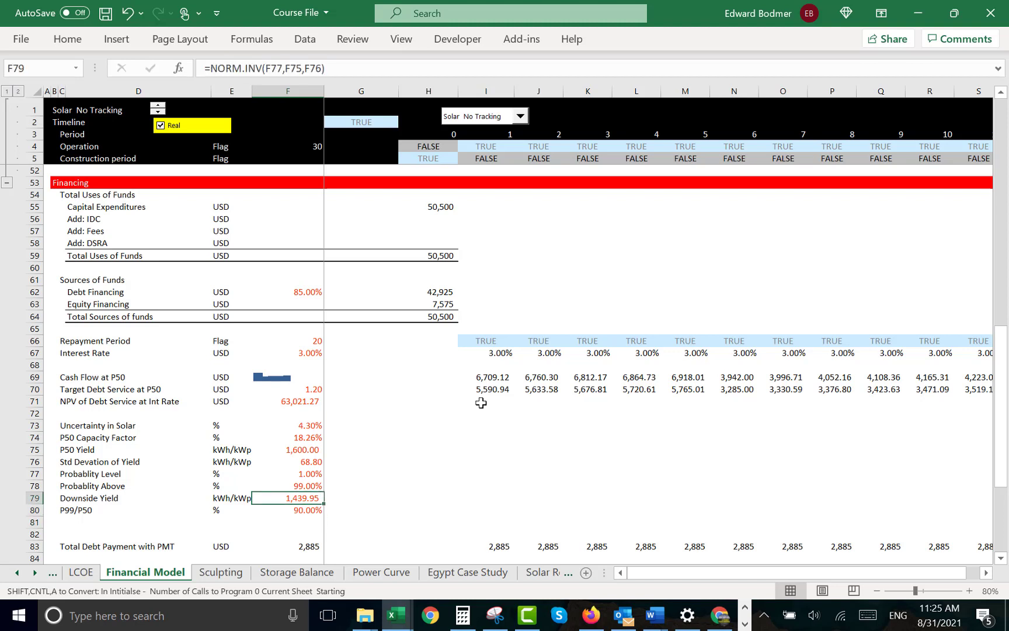
pyautogui.press('Up')
pyautogui.press('Up')
pyautogui.press('Up')
pyautogui.press('Up')
pyautogui.press('Up')
pyautogui.press('Up')
pyautogui.press('Up')
pyautogui.press('Up')
pyautogui.press('Up')
pyautogui.press('Up')
pyautogui.press('Up')
pyautogui.press('Up')
pyautogui.press('Up')
pyautogui.press('Up')
pyautogui.press('Up')
pyautogui.press('Up')
pyautogui.press('Up')
pyautogui.press('Up')
pyautogui.press('Up')
pyautogui.press('Down')
pyautogui.press('Down')
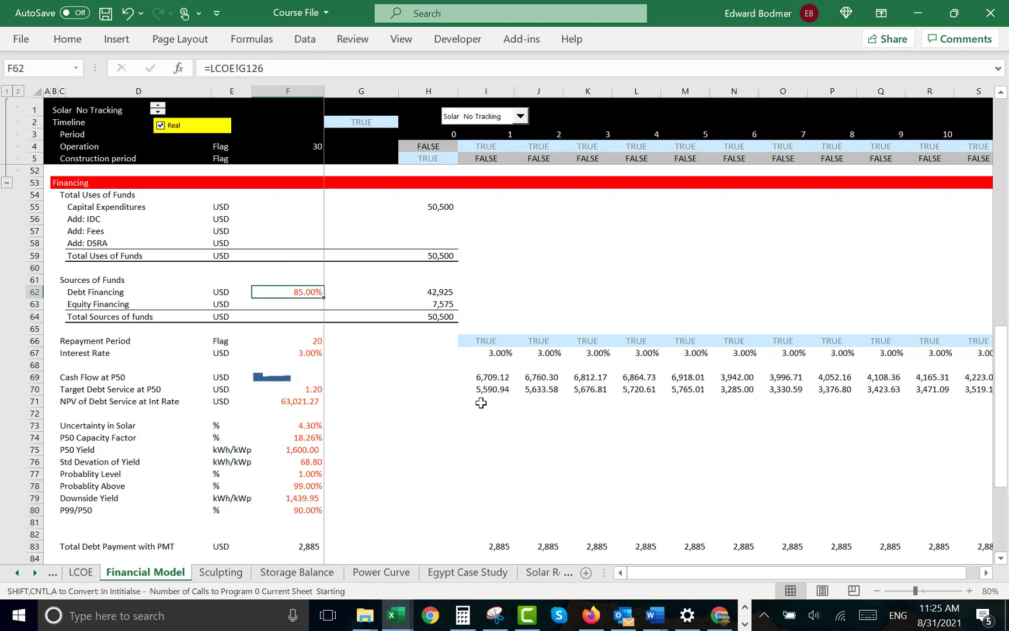
pyautogui.press('Right')
pyautogui.press('Right')
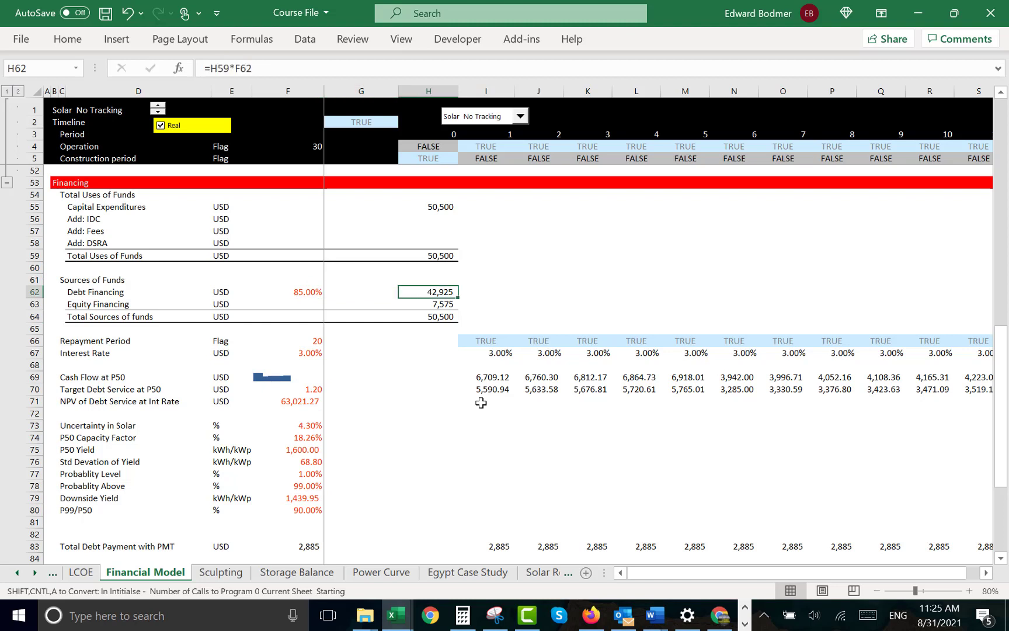
pyautogui.press('Left')
pyautogui.press('Left')
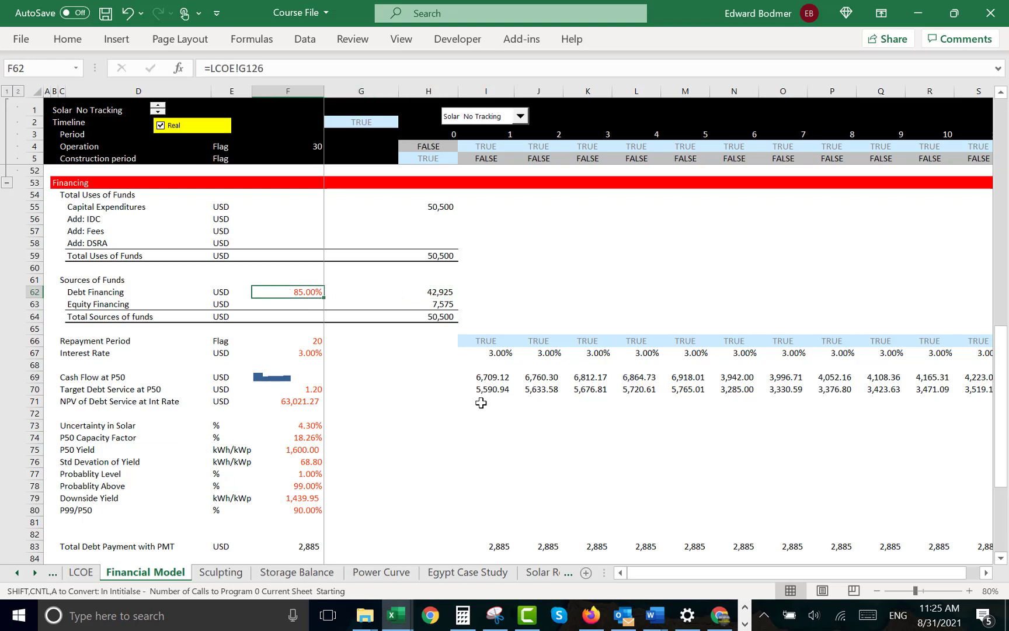
pyautogui.press('Left')
pyautogui.press('Right')
# On the LCOE sheet, set the Required Project IRR for Solar No Tracking in I44 to 5%
pyautogui.hotkey('ctrl', 'pageup')
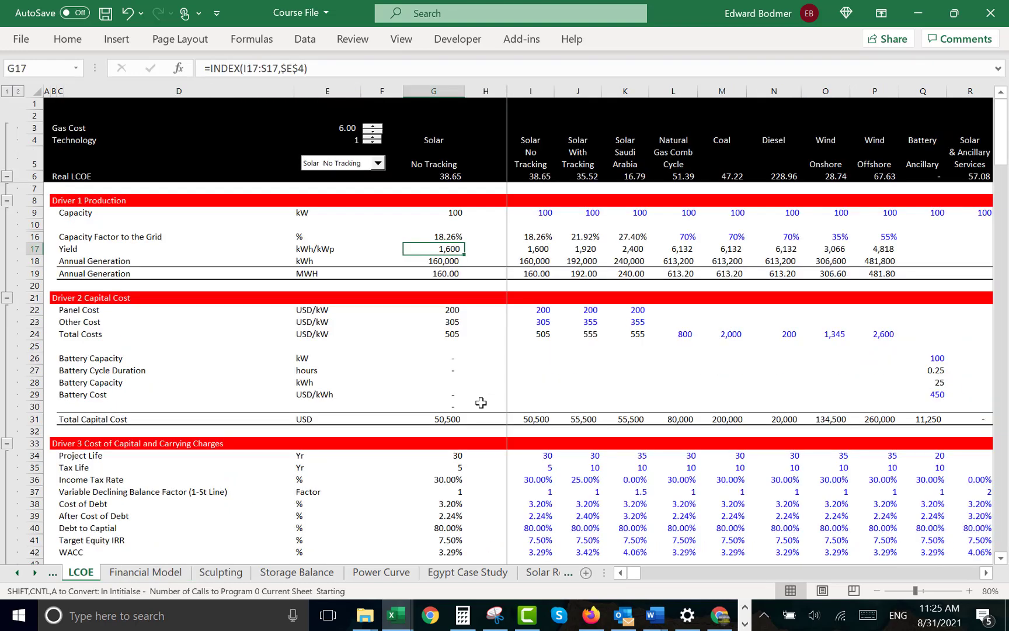
pyautogui.press('Down')
pyautogui.press('Down')
pyautogui.press('Down')
pyautogui.press('Down')
pyautogui.press('Down')
pyautogui.press('Down')
pyautogui.press('Down')
pyautogui.press('Down')
pyautogui.press('Down')
pyautogui.press('Down')
pyautogui.press('Down')
pyautogui.press('Down')
pyautogui.press('Down')
pyautogui.press('Down')
pyautogui.press('Down')
pyautogui.press('Down')
pyautogui.press('Down')
pyautogui.press('Down')
pyautogui.press('Down')
pyautogui.press('Down')
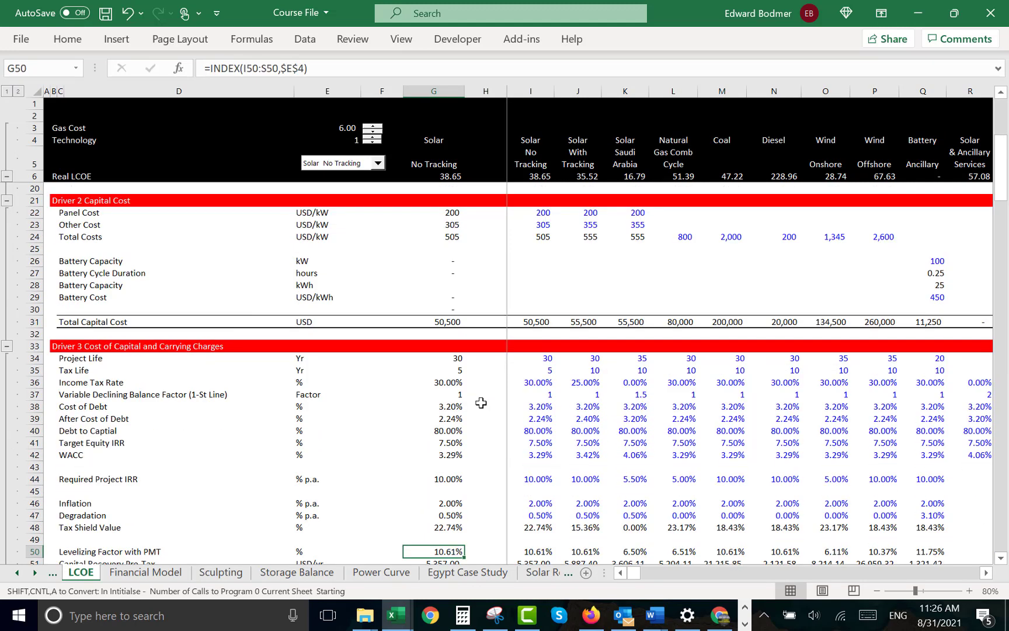
pyautogui.press('Up')
pyautogui.press('Up')
pyautogui.press('Up')
pyautogui.press('Up')
pyautogui.press('Right')
pyautogui.press('Right')
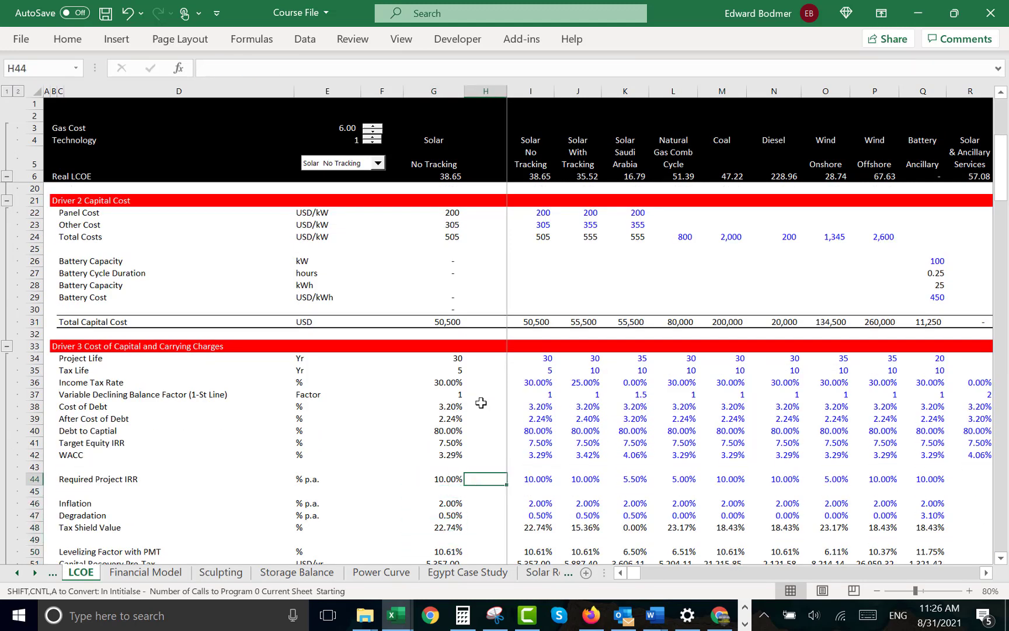
pyautogui.write('5')
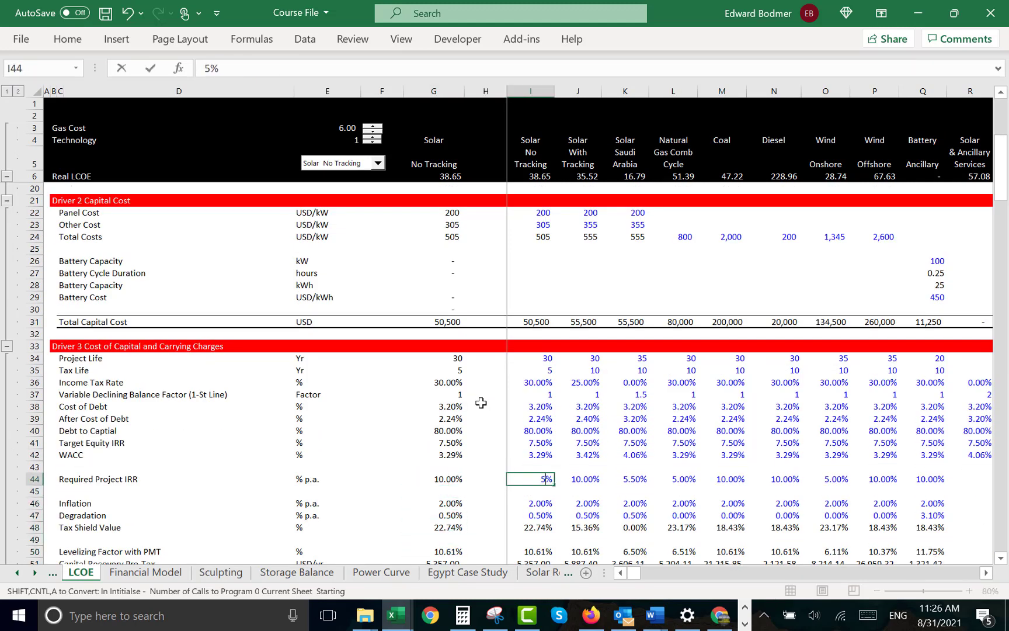
pyautogui.press('Return')
pyautogui.press('Up')
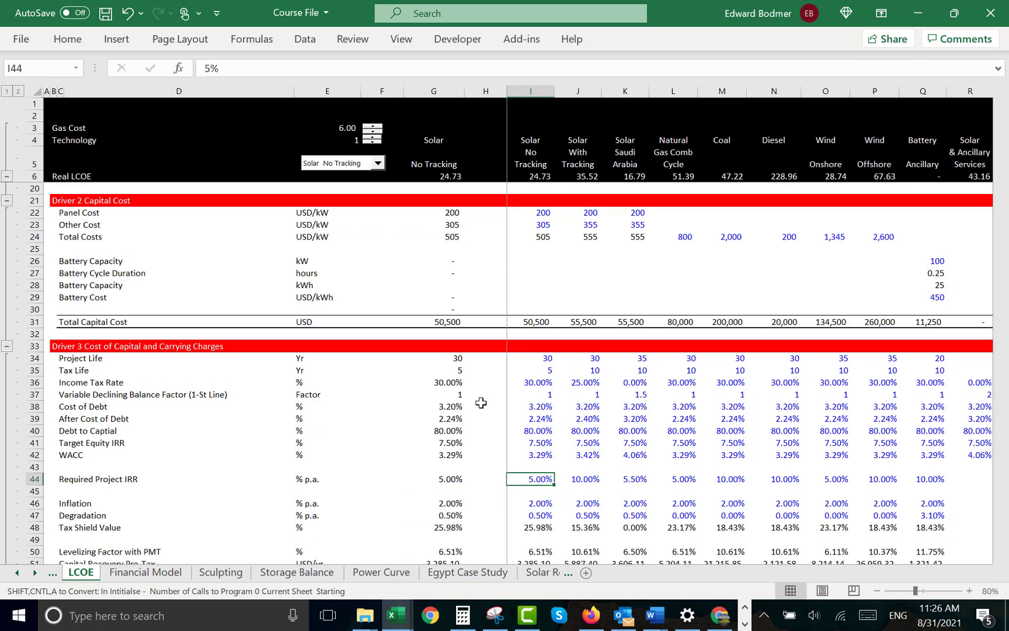
# Return to the Financial Model sheet and check the NPV of Debt Service in F71 against the debt financing
pyautogui.hotkey('ctrl', 'pagedown')
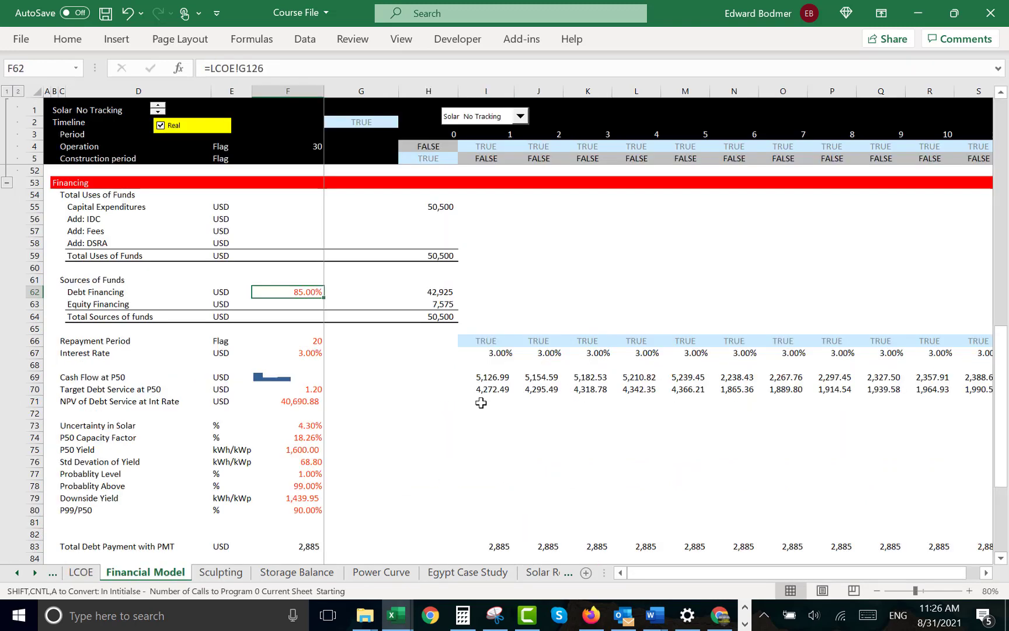
pyautogui.press('Down')
pyautogui.press('Down')
pyautogui.press('Down')
pyautogui.press('Down')
pyautogui.press('Down')
pyautogui.press('Down')
pyautogui.press('Down')
pyautogui.press('Down')
pyautogui.press('Down')
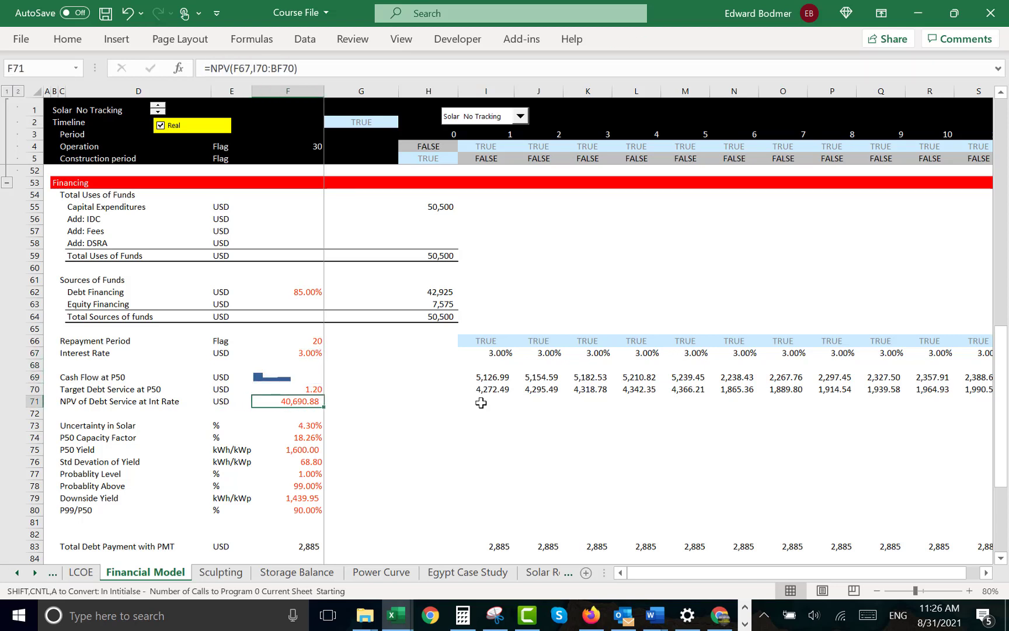
# Compare the sized debt with the Debt Financing percentage in F62 and the debt amount formula in H62
pyautogui.press('Up')
pyautogui.press('Up')
pyautogui.press('Up')
pyautogui.press('Up')
pyautogui.press('Up')
pyautogui.press('Up')
pyautogui.press('Up')
pyautogui.press('Up')
pyautogui.press('Up')
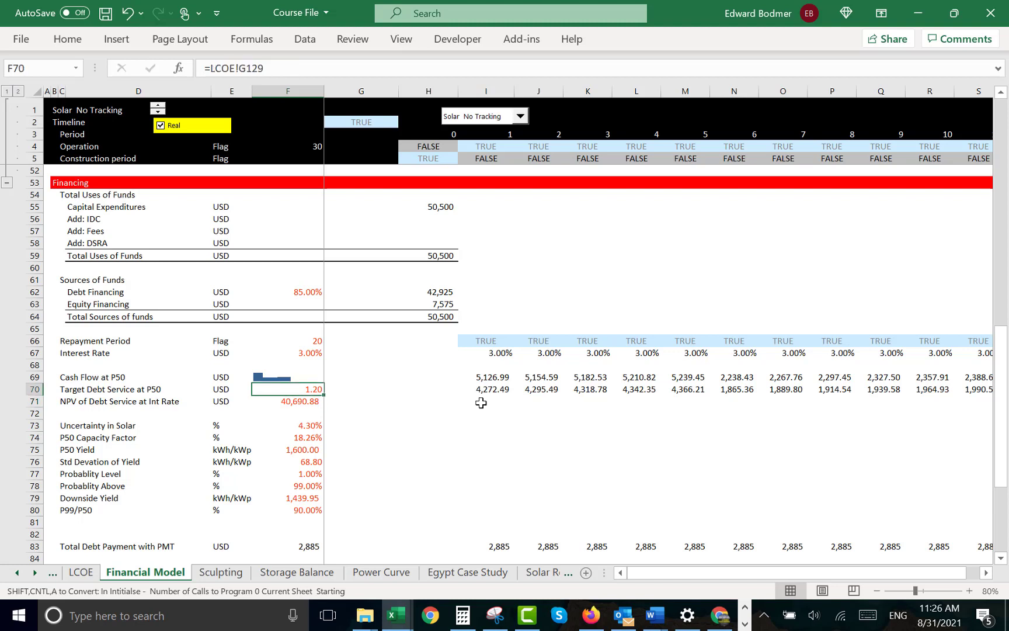
pyautogui.press('Right')
pyautogui.press('Right')
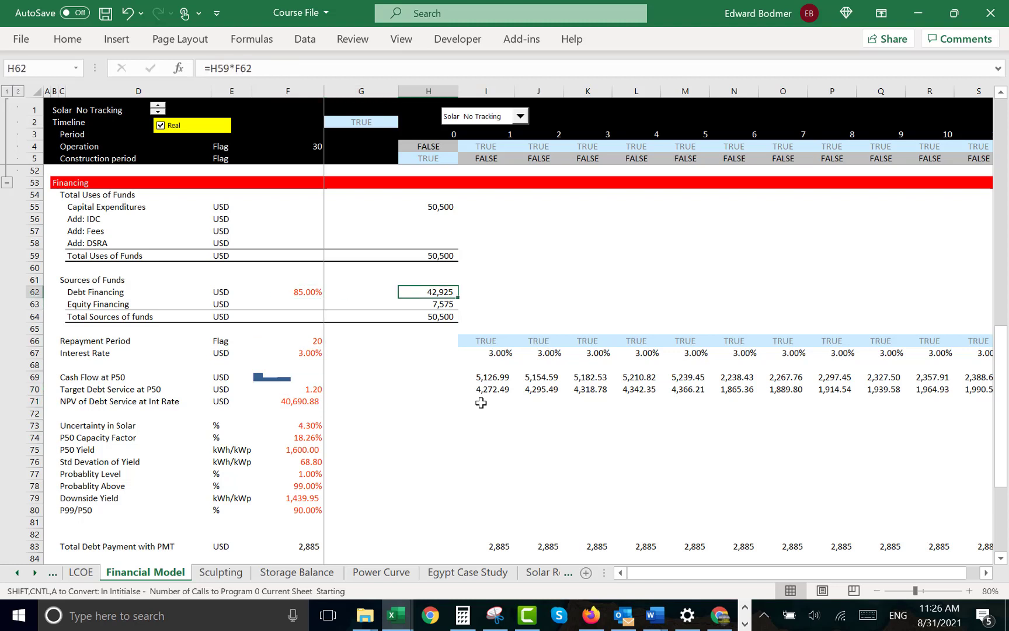
pyautogui.press('Left')
pyautogui.press('Left')
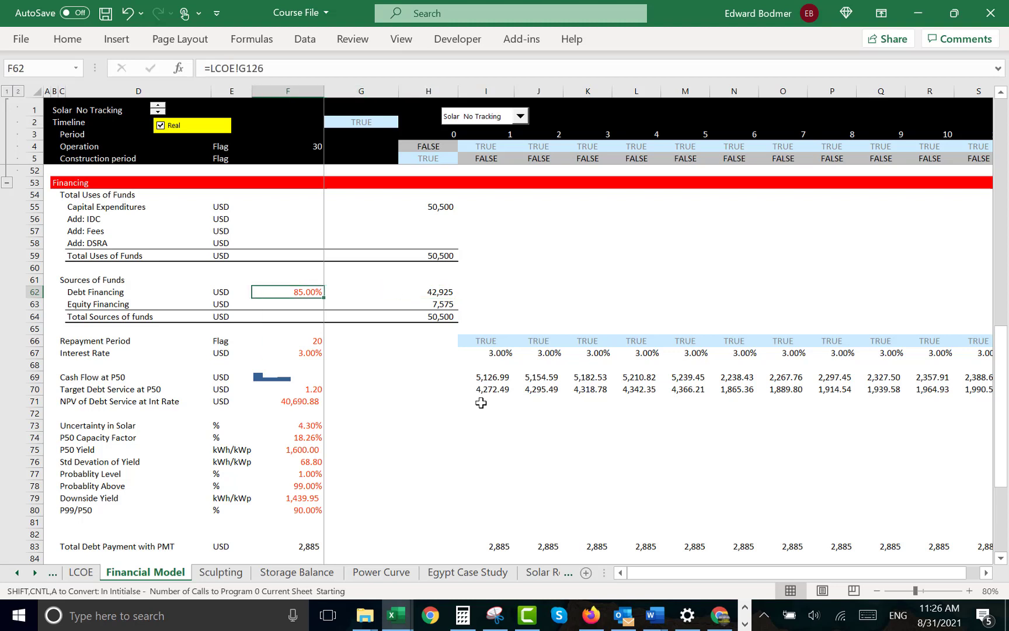
pyautogui.press('Right')
pyautogui.press('Right')
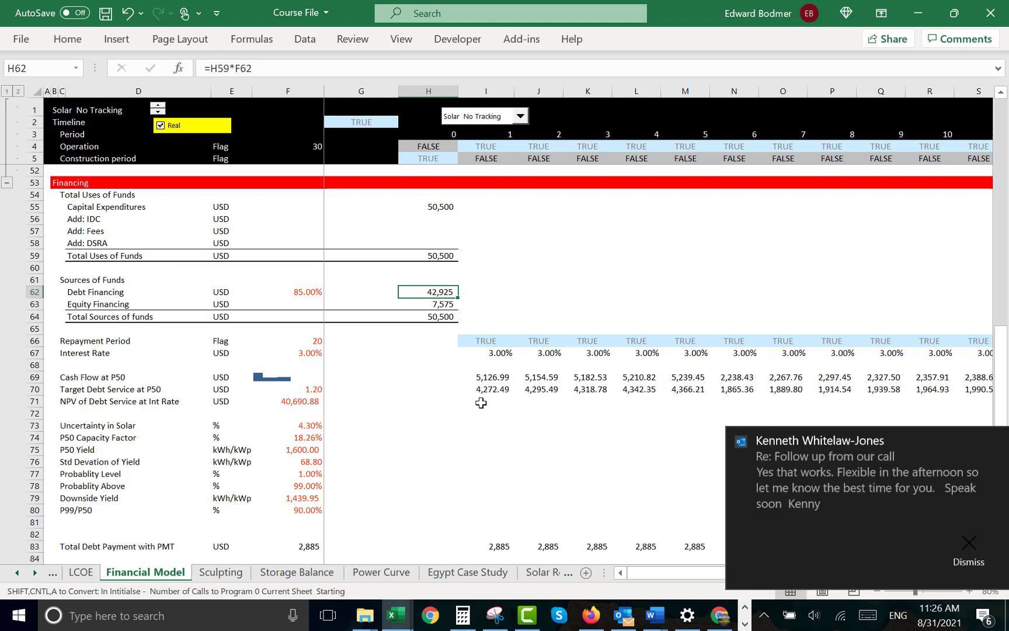
# Dismiss the e-mail notification covering the sheet and select an empty cell beside the probability rows
pyautogui.click(967, 552)
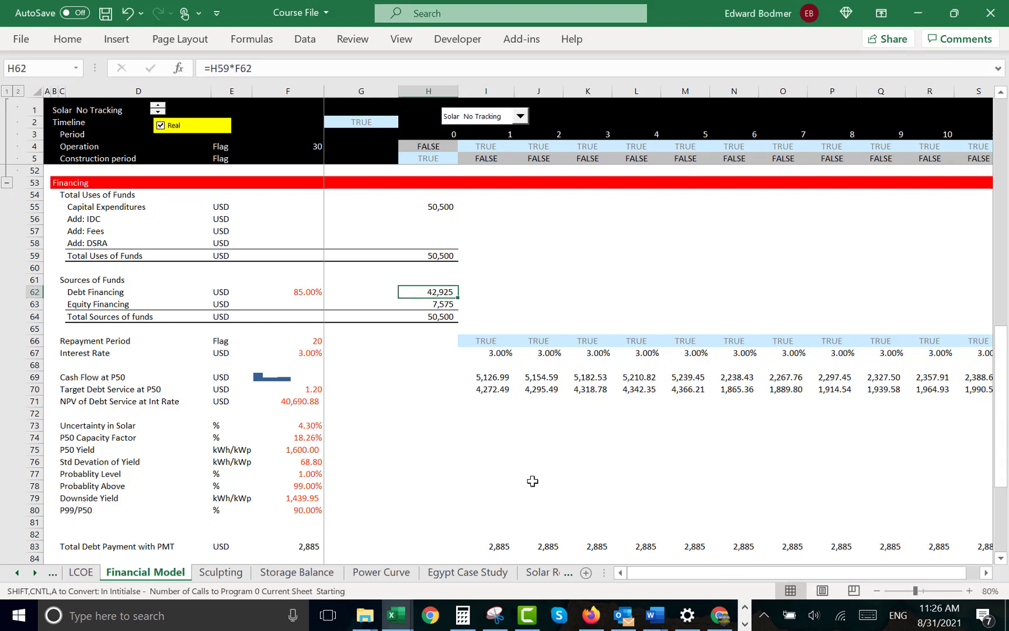
pyautogui.click(553, 489)
pyautogui.press('Left')
pyautogui.press('Left')
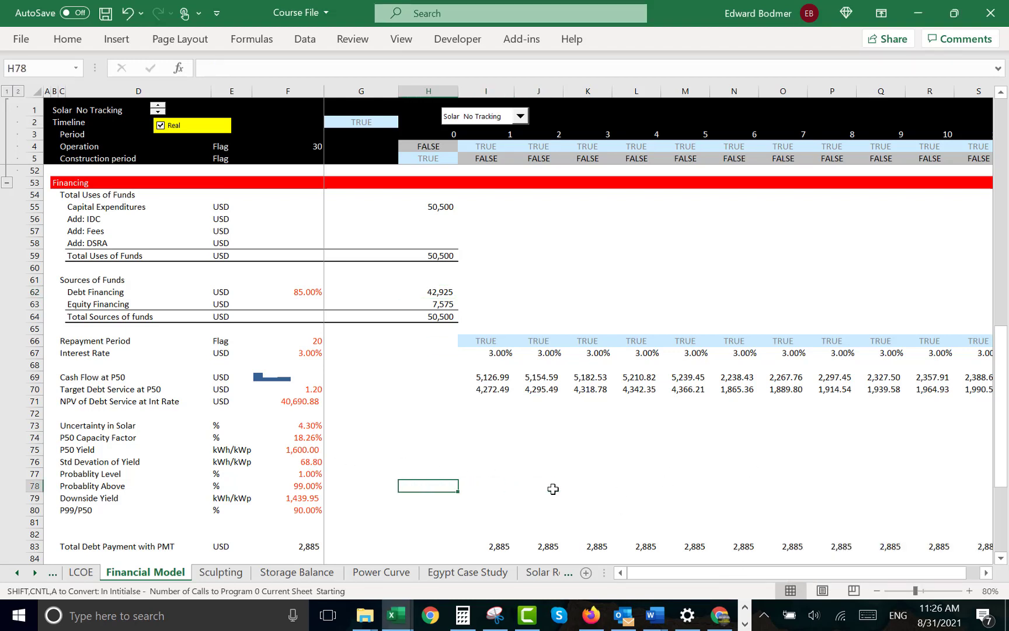
# Review the Total Debt Payment, Debt Balance and equity cash flow rows below the P99/P50 ratio
pyautogui.press('Home')
pyautogui.press('Down')
pyautogui.press('Down')
pyautogui.press('Down')
pyautogui.press('Down')
pyautogui.press('Down')
pyautogui.press('Down')
pyautogui.press('Down')
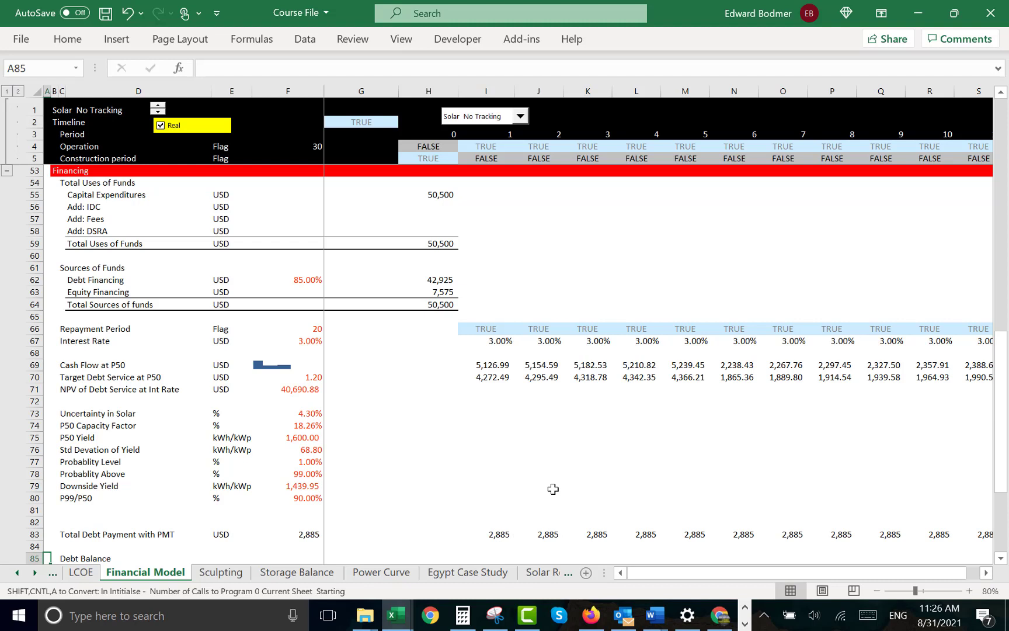
pyautogui.press('Up')
pyautogui.press('Up')
pyautogui.press('Up')
pyautogui.press('Down')
pyautogui.press('Down')
pyautogui.press('Down')
pyautogui.press('Down')
pyautogui.press('Down')
pyautogui.press('Down')
pyautogui.press('Down')
pyautogui.press('Down')
pyautogui.press('Down')
pyautogui.press('Down')
pyautogui.press('Down')
pyautogui.press('Up')
pyautogui.press('Up')
pyautogui.press('Up')
pyautogui.press('Up')
pyautogui.press('Up')
pyautogui.press('Up')
pyautogui.press('Up')
pyautogui.press('Up')
pyautogui.press('Up')
pyautogui.press('Up')
pyautogui.press('Up')
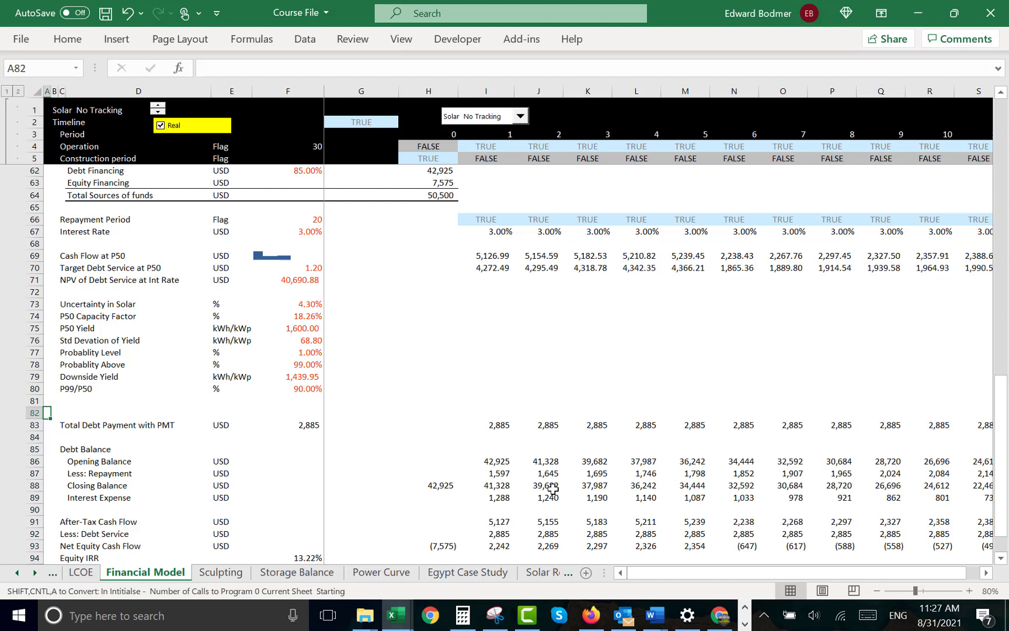
# Review the block from the NPV of Debt Service in row 71 through the solar uncertainty rows to empty row 82
pyautogui.press('Up')
pyautogui.press('Up')
pyautogui.press('Up')
pyautogui.press('Up')
pyautogui.press('Up')
pyautogui.press('Up')
pyautogui.press('Up')
pyautogui.press('Up')
pyautogui.press('Up')
pyautogui.press('Up')
pyautogui.press('Up')
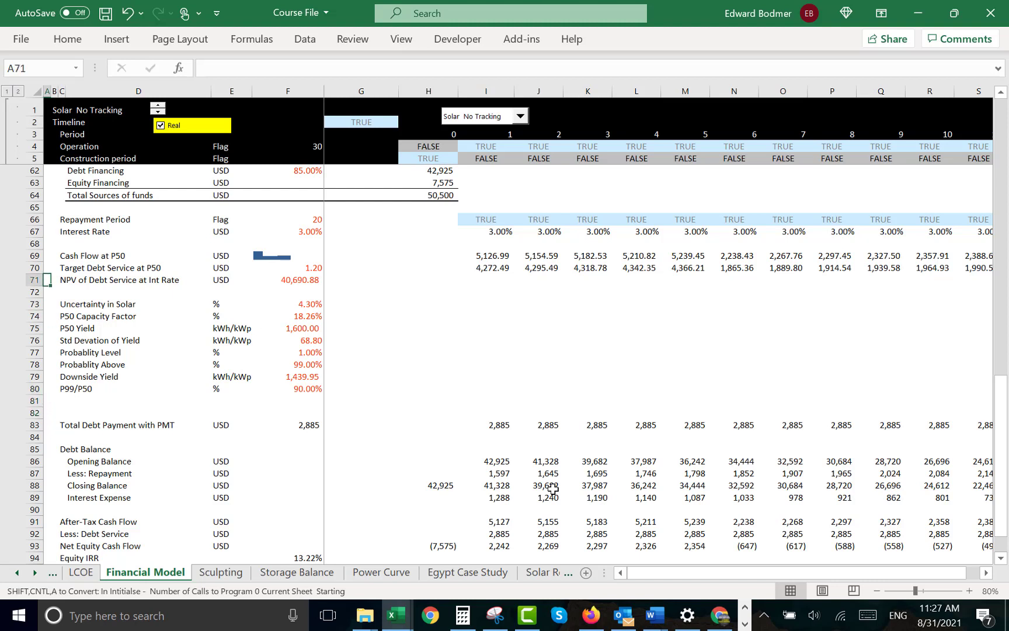
pyautogui.press('Right')
pyautogui.press('Right')
pyautogui.press('Right')
pyautogui.press('Right')
pyautogui.press('Right')
pyautogui.press('Down')
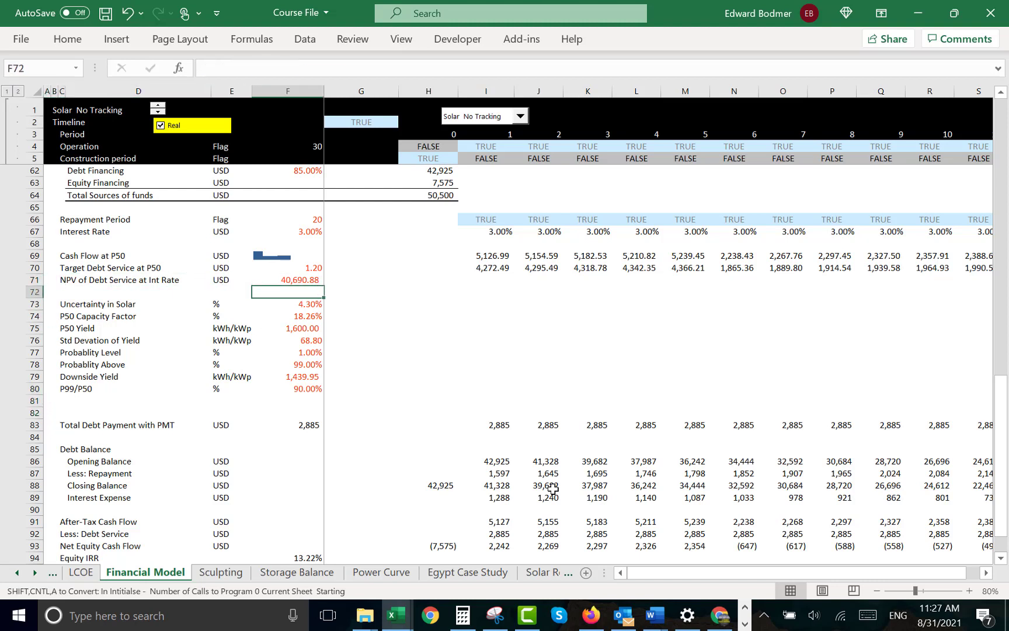
pyautogui.press('Down')
pyautogui.press('Down')
pyautogui.press('Down')
pyautogui.press('Down')
pyautogui.press('Down')
pyautogui.press('Down')
pyautogui.press('Down')
pyautogui.press('Down')
pyautogui.press('Down')
pyautogui.press('Down')
pyautogui.press('Left')
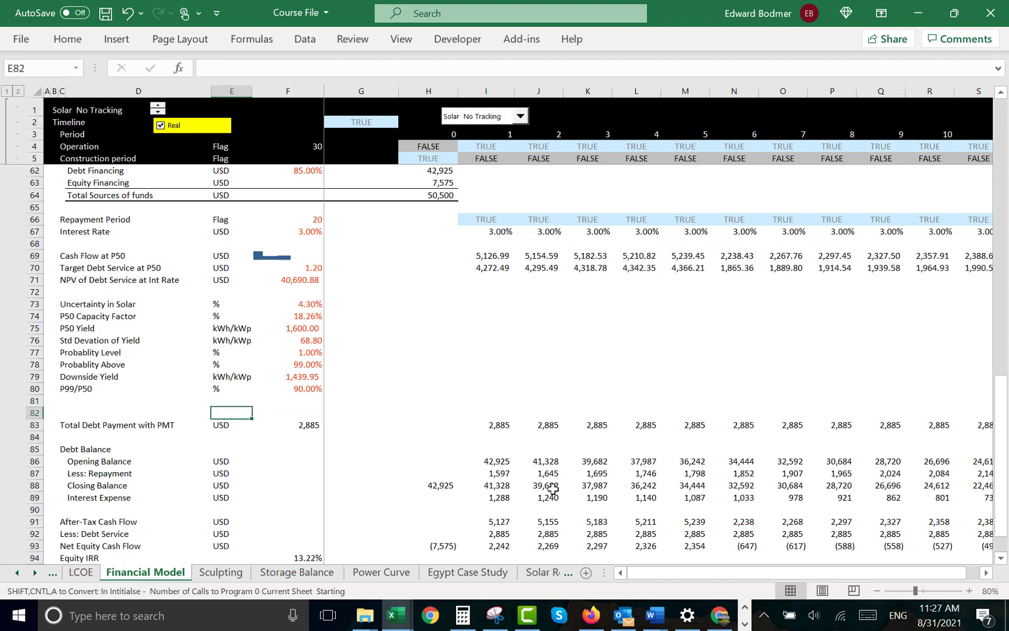
pyautogui.press('Home')
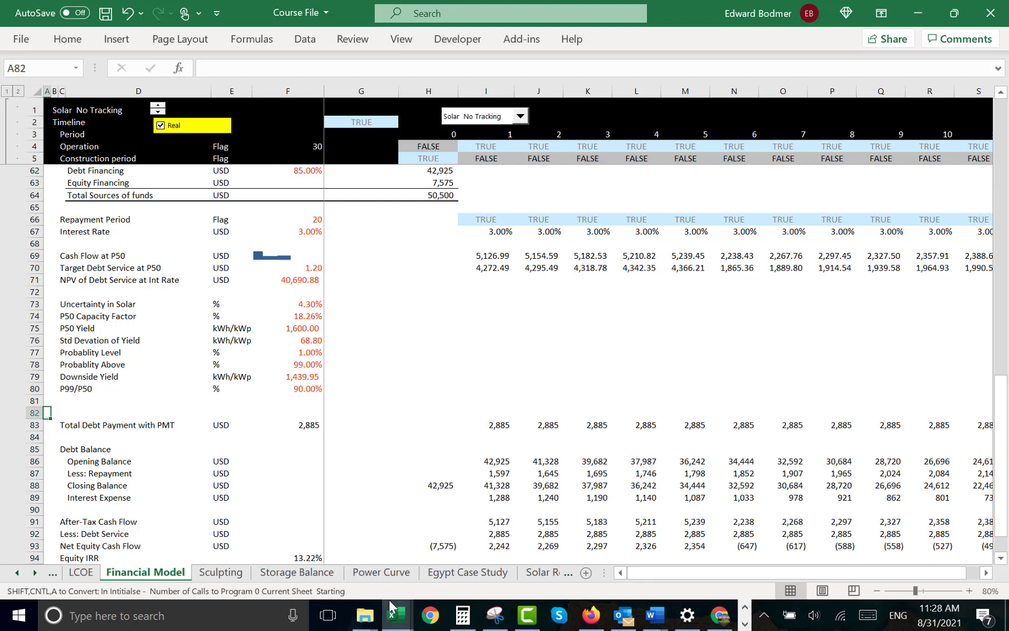
pyautogui.click(745, 609)
pyautogui.click(745, 624)
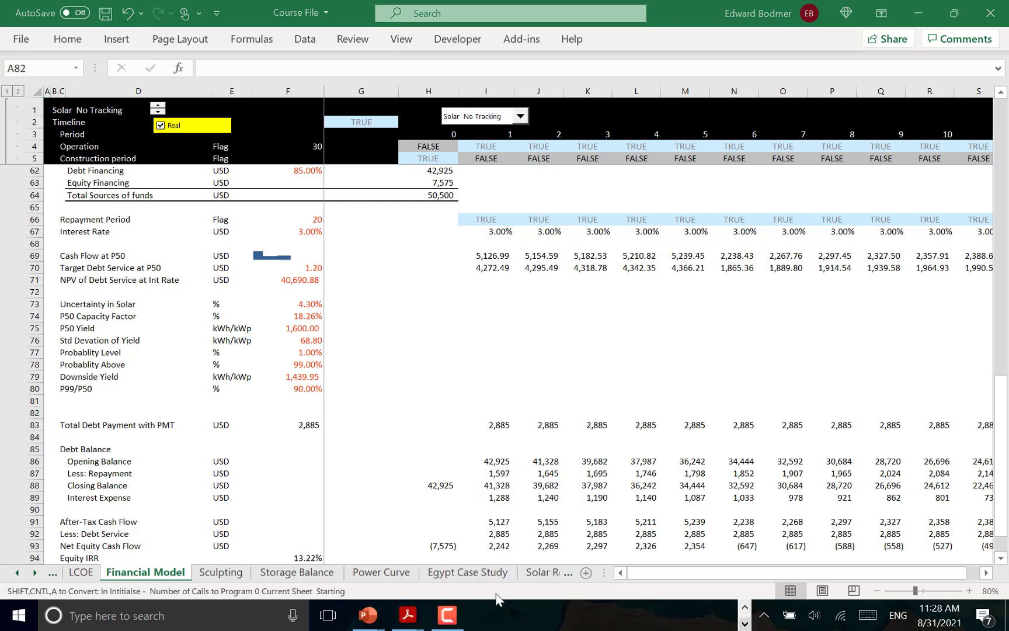
pyautogui.click(441, 624)
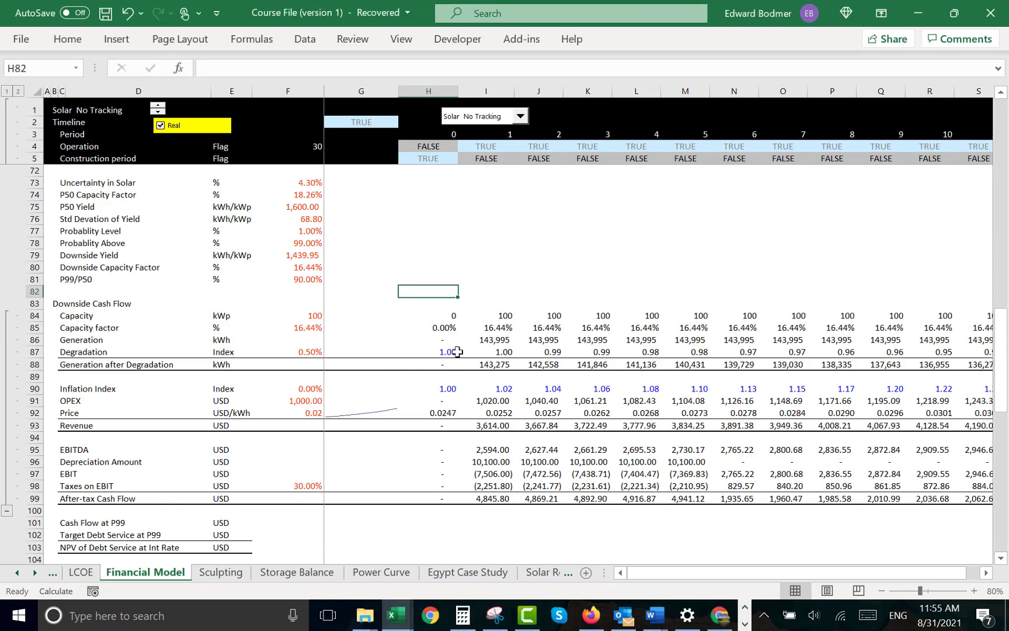
# Check the Capacity formulas in H84 and F84 of the Downside Cash Flow section
pyautogui.press('Down')
pyautogui.press('Down')
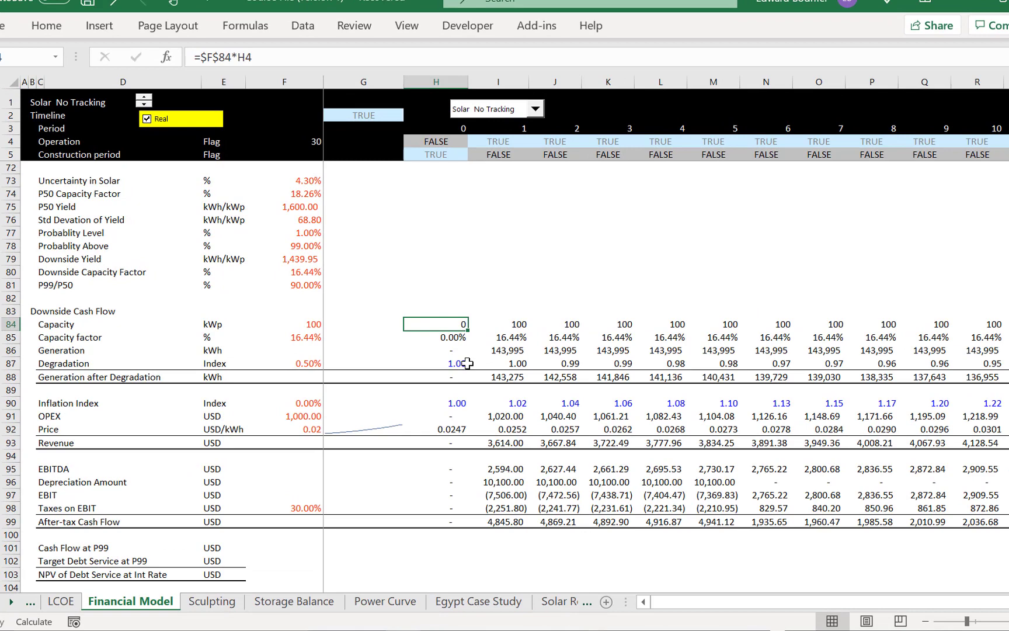
pyautogui.press('Left')
pyautogui.press('Left')
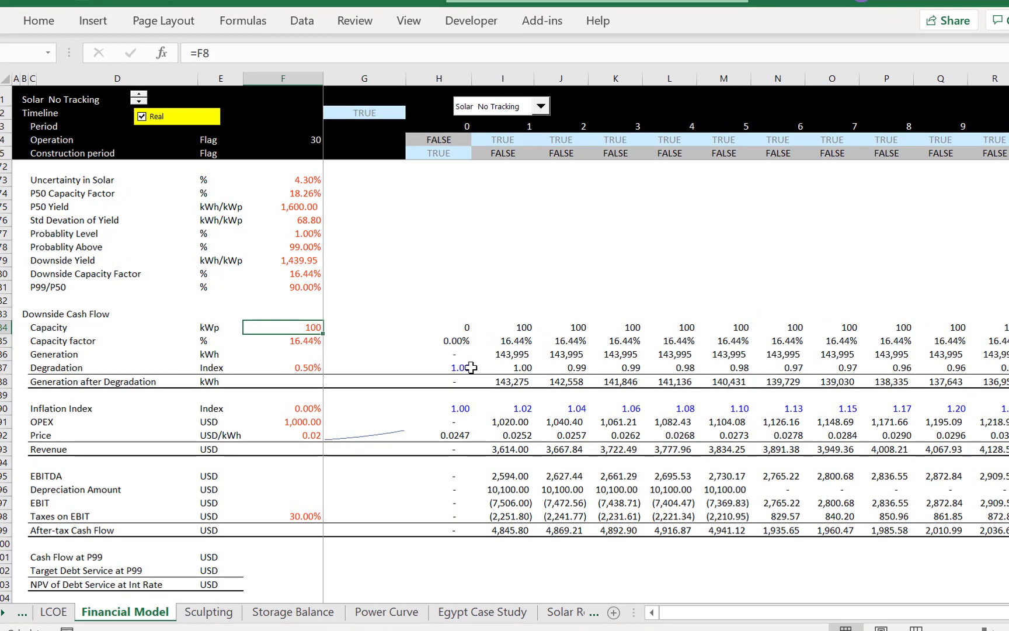
pyautogui.press('Right')
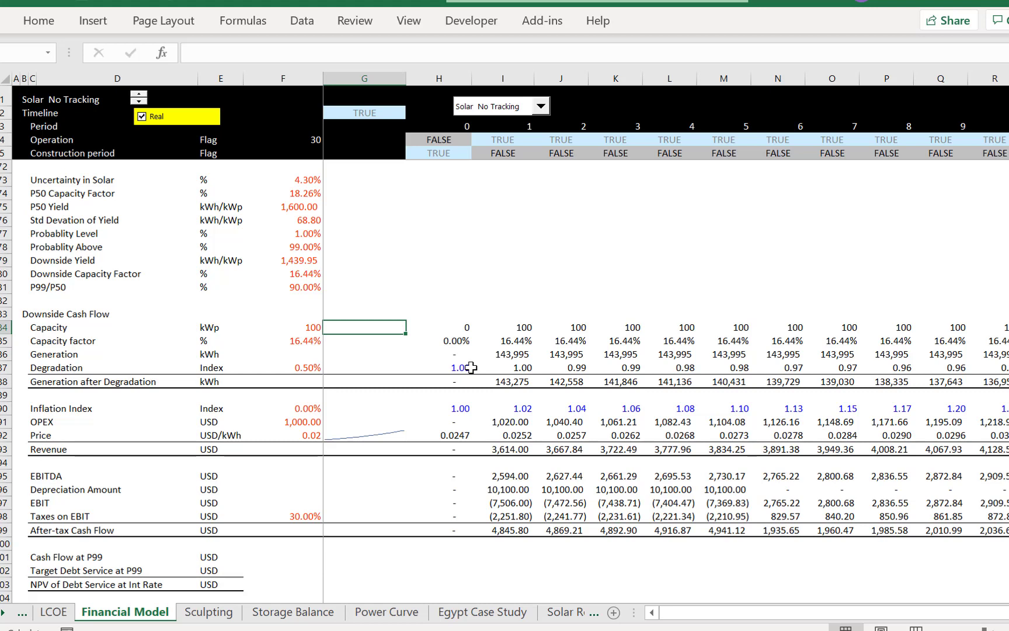
pyautogui.press('Left')
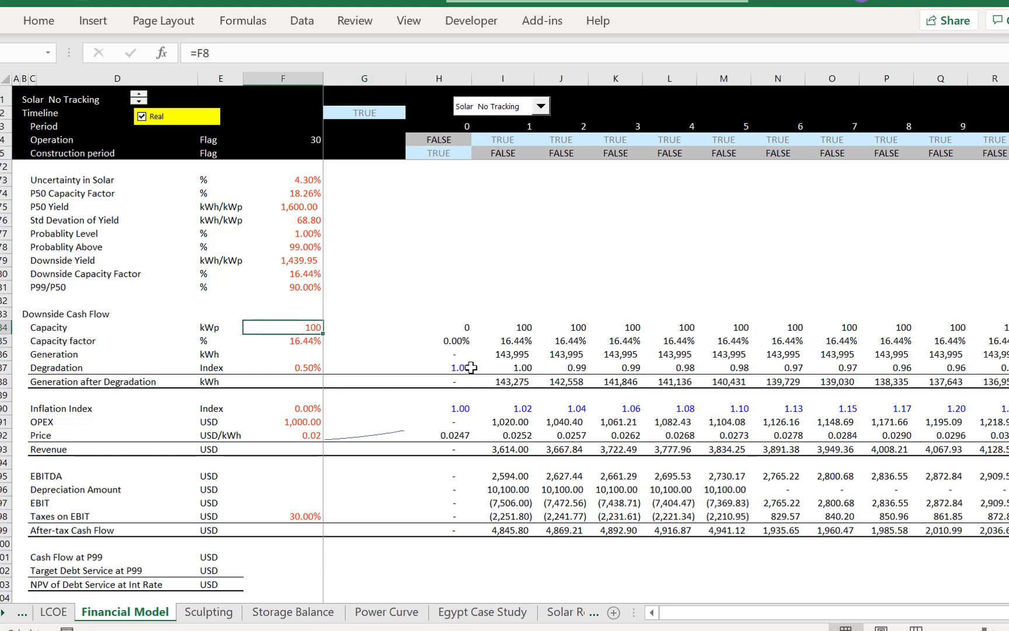
# Examine the base-case inputs in column F of the Operating Analysis section, including the capacity factor and inflation index
pyautogui.press('Up')
pyautogui.press('pageup')
pyautogui.press('pageup')
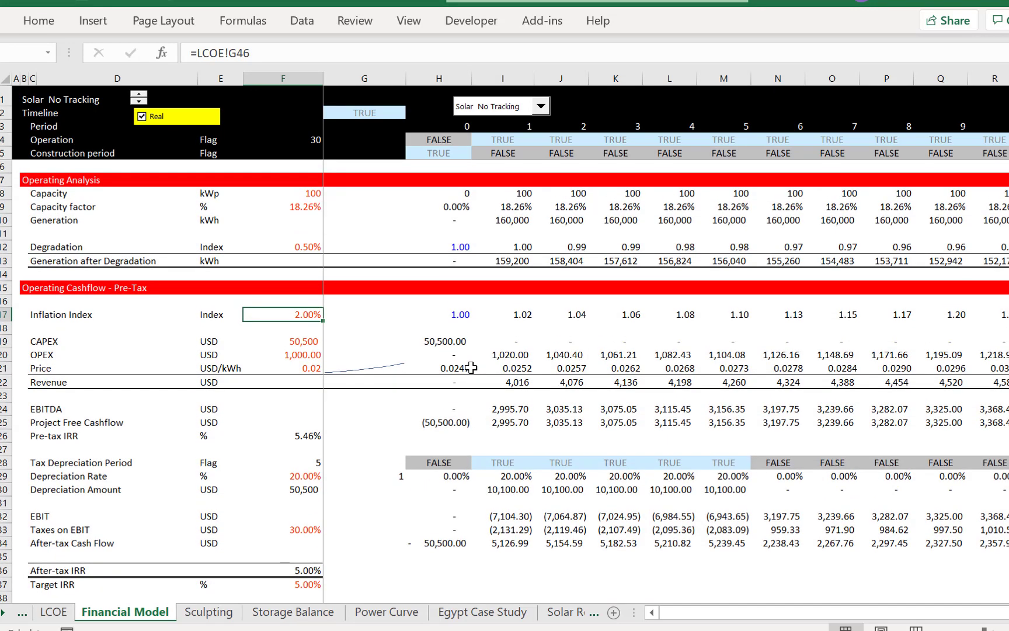
pyautogui.press('Up')
pyautogui.press('Up')
pyautogui.press('Up')
pyautogui.press('Up')
pyautogui.press('Up')
pyautogui.press('Up')
pyautogui.press('Up')
pyautogui.press('Up')
pyautogui.press('Up')
pyautogui.press('Down')
pyautogui.press('Down')
pyautogui.press('Down')
pyautogui.press('Down')
pyautogui.press('Down')
pyautogui.press('Down')
pyautogui.press('Down')
pyautogui.press('Down')
pyautogui.press('Down')
pyautogui.press('Down')
pyautogui.press('Down')
pyautogui.press('Down')
pyautogui.press('Down')
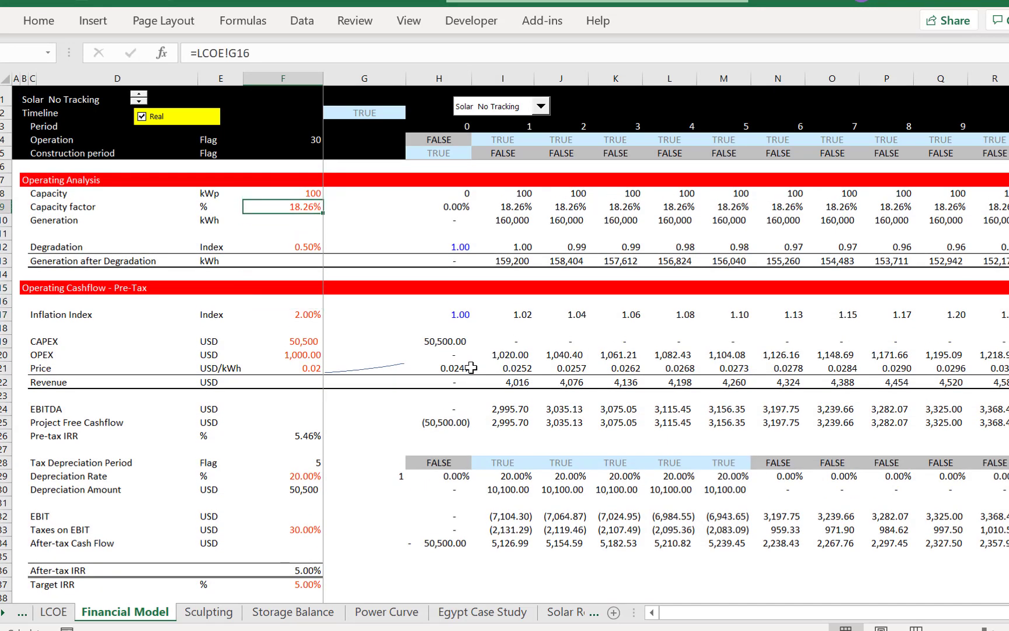
pyautogui.press('Down')
pyautogui.press('Down')
pyautogui.press('Down')
pyautogui.press('Down')
pyautogui.press('Up')
pyautogui.press('Up')
pyautogui.press('Up')
pyautogui.press('Up')
pyautogui.press('Up')
pyautogui.press('Up')
pyautogui.press('Up')
pyautogui.press('Up')
pyautogui.press('Up')
pyautogui.press('Up')
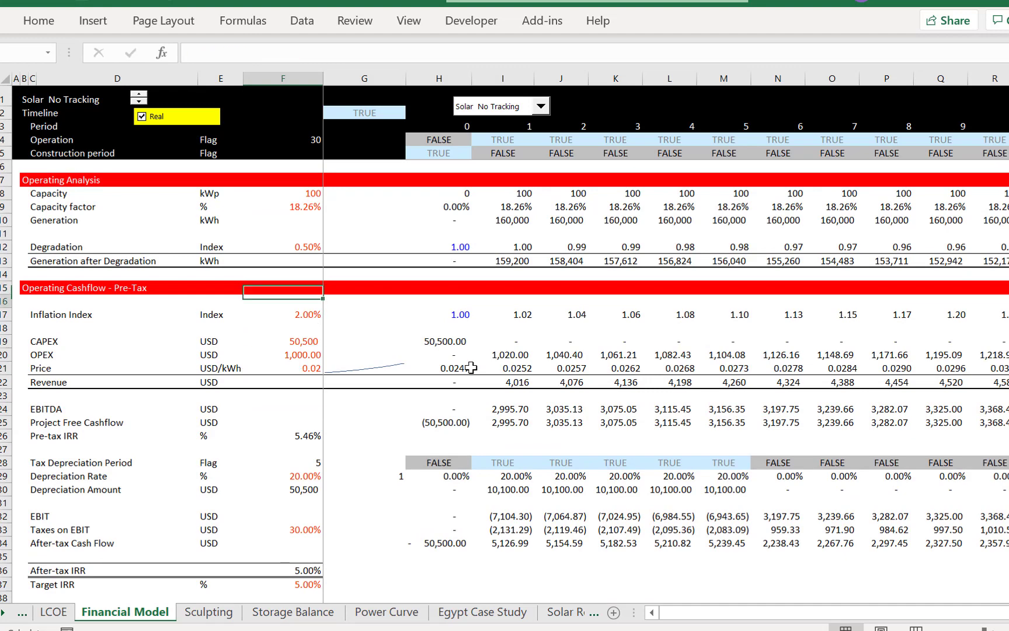
# Review the base-case operating cash flow rows from revenue and EBITDA through depreciation, taxes, After-tax Cash Flow and Target IRR
pyautogui.press('Down')
pyautogui.press('Down')
pyautogui.press('Down')
pyautogui.press('Down')
pyautogui.press('Down')
pyautogui.press('Down')
pyautogui.press('Down')
pyautogui.press('Down')
pyautogui.press('Down')
pyautogui.press('Down')
pyautogui.press('Down')
pyautogui.press('Down')
pyautogui.press('Down')
pyautogui.press('Down')
pyautogui.press('Down')
pyautogui.press('Down')
pyautogui.press('Down')
pyautogui.press('Down')
pyautogui.press('Down')
pyautogui.press('Down')
pyautogui.press('Down')
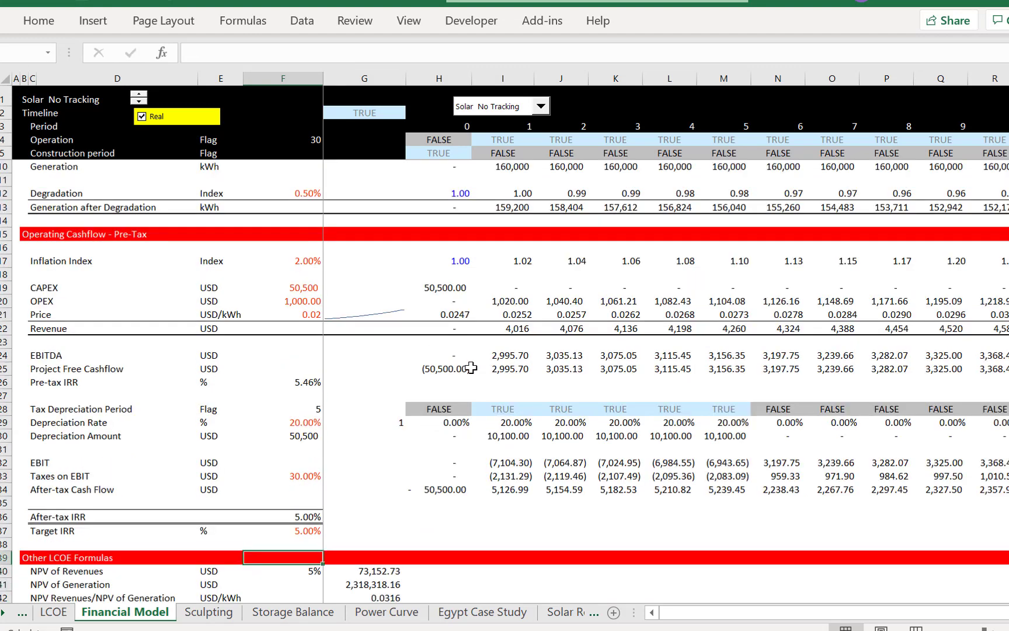
# Review the Downside Cash Flow section and the P99 debt-sizing rows below it
pyautogui.press('Down')
pyautogui.press('Down')
pyautogui.press('Down')
pyautogui.press('Down')
pyautogui.press('Down')
pyautogui.press('Down')
pyautogui.press('Down')
pyautogui.press('Down')
pyautogui.press('Down')
pyautogui.press('Down')
pyautogui.press('Down')
pyautogui.press('Down')
pyautogui.press('Down')
pyautogui.press('Down')
pyautogui.press('Down')
pyautogui.press('Down')
pyautogui.press('Down')
pyautogui.press('Down')
pyautogui.press('Down')
pyautogui.press('Down')
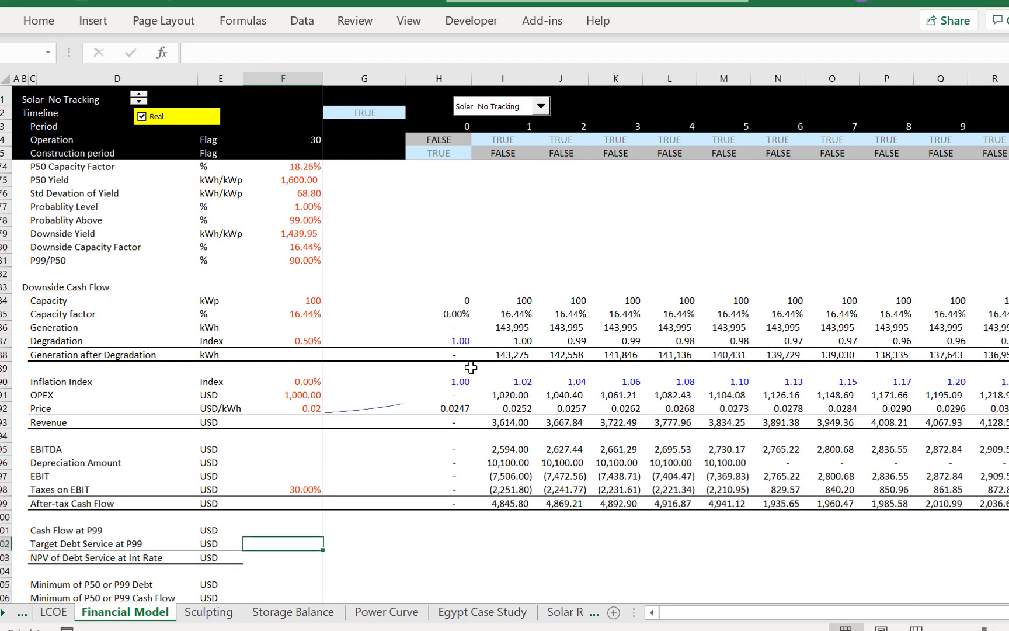
pyautogui.press('Down')
pyautogui.press('Down')
pyautogui.press('Down')
pyautogui.press('Down')
pyautogui.press('Down')
pyautogui.press('Down')
pyautogui.press('Up')
pyautogui.press('Up')
pyautogui.press('Up')
pyautogui.press('Up')
pyautogui.press('Up')
pyautogui.press('Up')
pyautogui.press('Up')
pyautogui.press('Up')
pyautogui.press('Up')
pyautogui.press('Up')
pyautogui.press('Up')
pyautogui.press('Up')
pyautogui.press('Up')
pyautogui.press('Up')
pyautogui.press('Up')
pyautogui.press('Up')
pyautogui.press('Up')
pyautogui.press('Up')
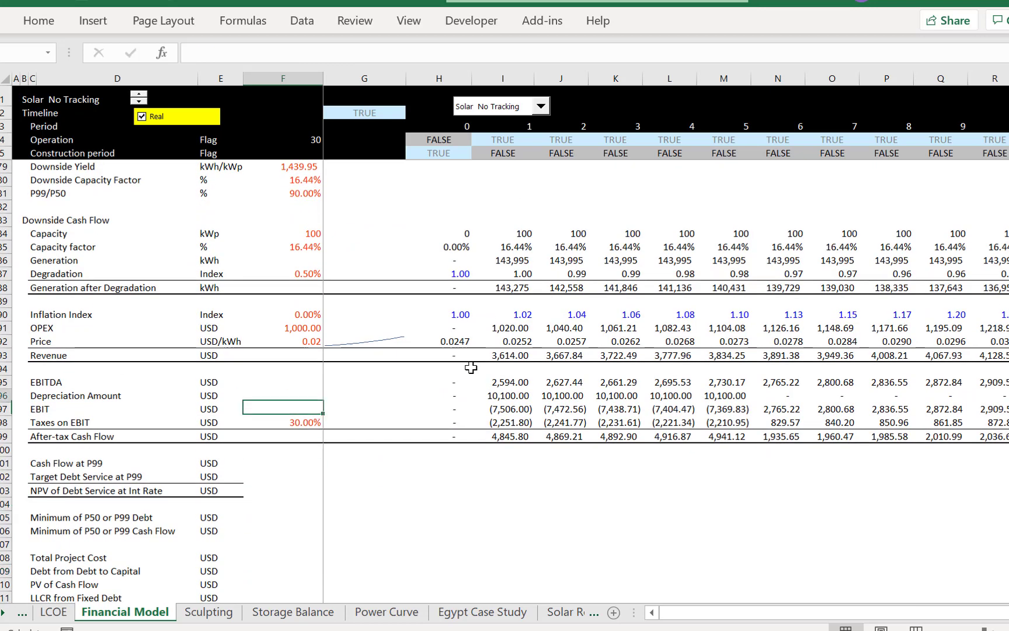
# Check the year 1 downside formulas in column I, from Generation after Degradation through Revenue and EBITDA to Taxes on EBIT
pyautogui.press('Right')
pyautogui.press('Right')
pyautogui.press('Right')
pyautogui.press('Up')
pyautogui.press('Up')
pyautogui.press('Up')
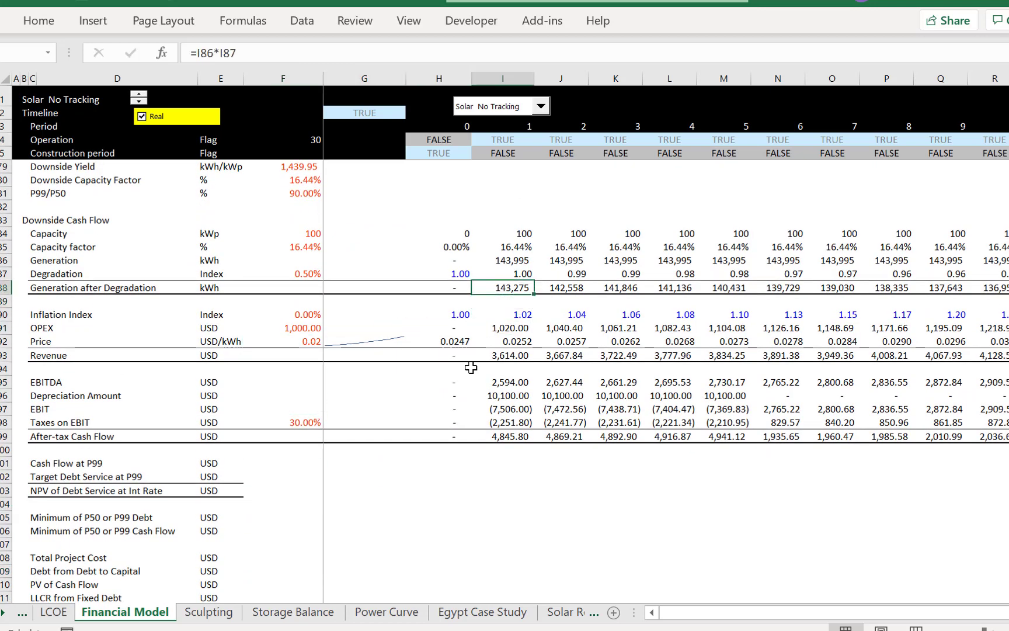
pyautogui.press('Up')
pyautogui.press('Down')
pyautogui.press('Down')
pyautogui.press('Down')
pyautogui.press('Down')
pyautogui.press('Down')
pyautogui.press('Down')
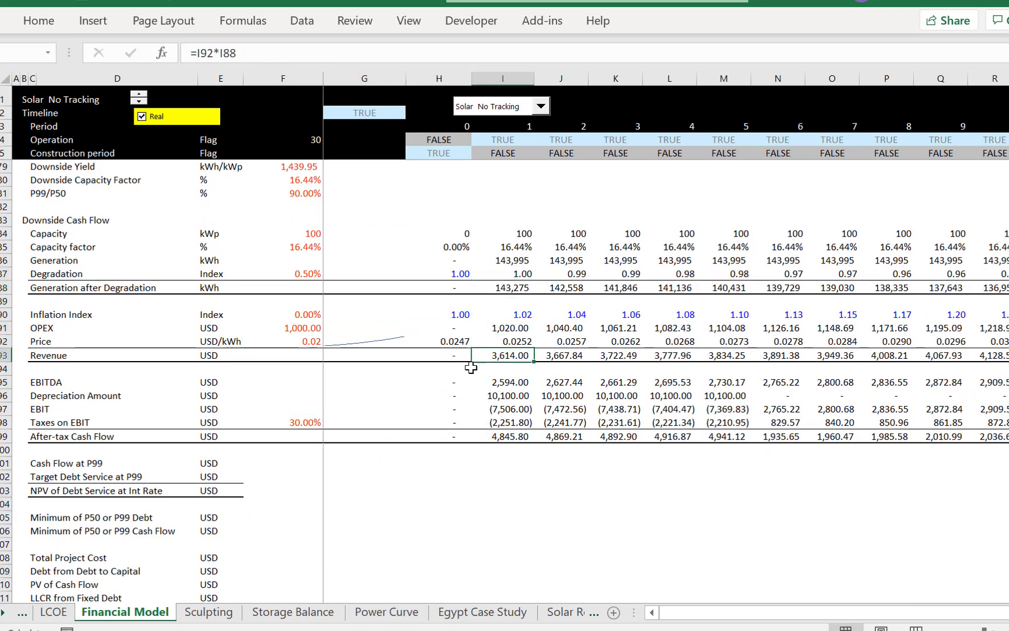
pyautogui.press('Up')
pyautogui.press('Up')
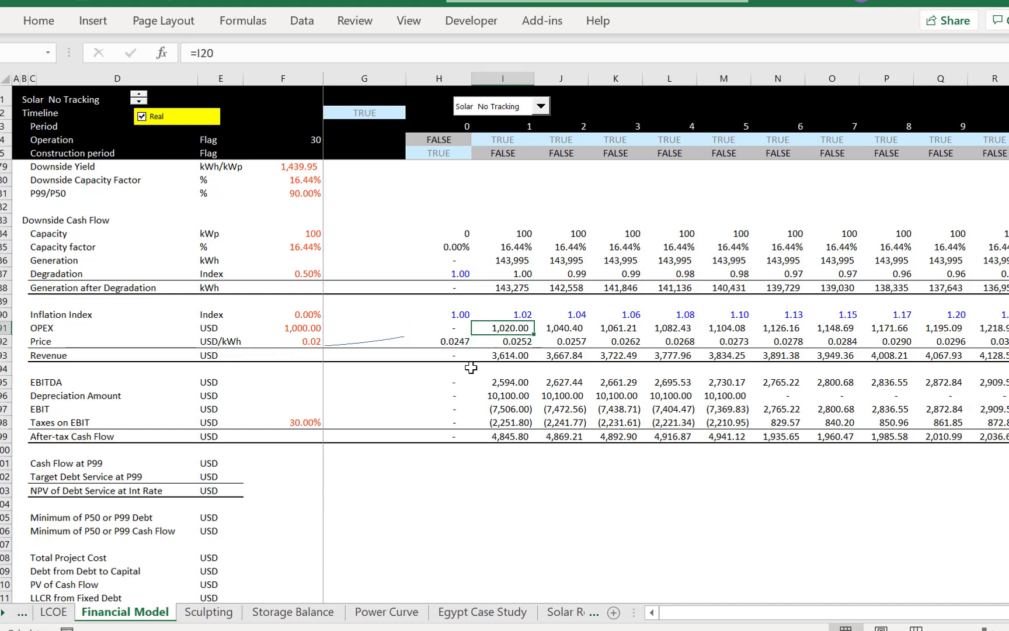
pyautogui.press('Down')
pyautogui.press('Down')
pyautogui.press('Down')
pyautogui.press('Down')
pyautogui.press('Down')
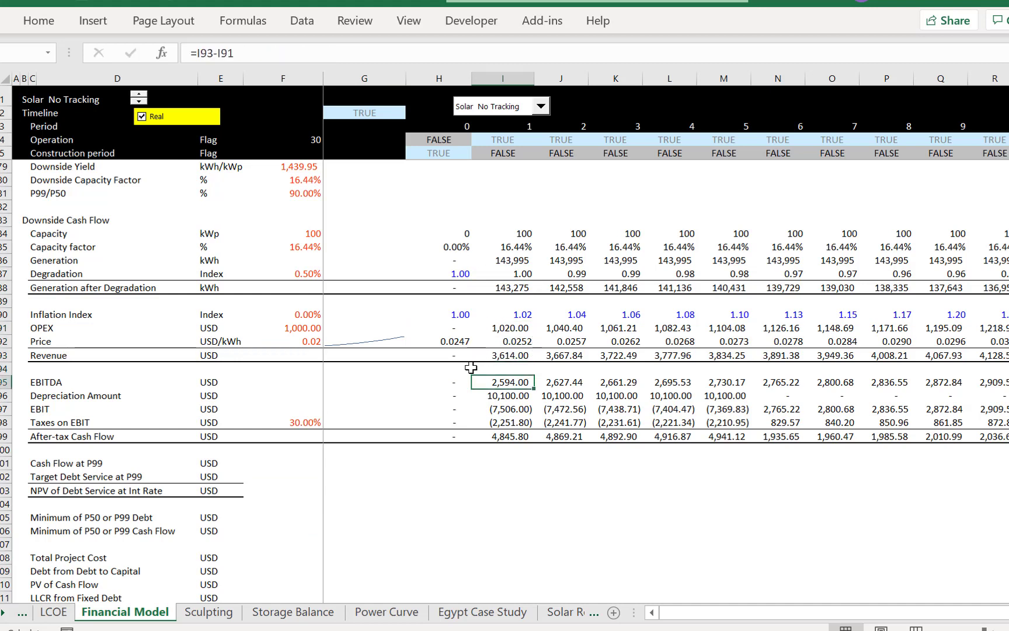
pyautogui.press('Down')
pyautogui.press('Down')
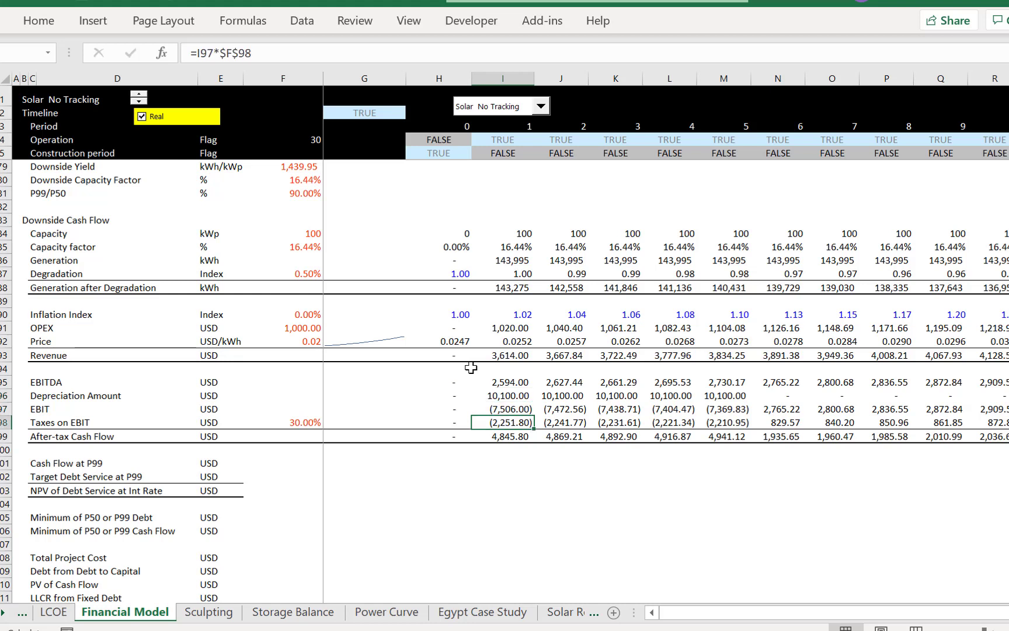
# Check the downside OPEX link in I91 and the Inflation Index source in F90
pyautogui.press('Up')
pyautogui.press('Up')
pyautogui.press('Up')
pyautogui.press('Up')
pyautogui.press('Up')
pyautogui.press('Up')
pyautogui.press('Up')
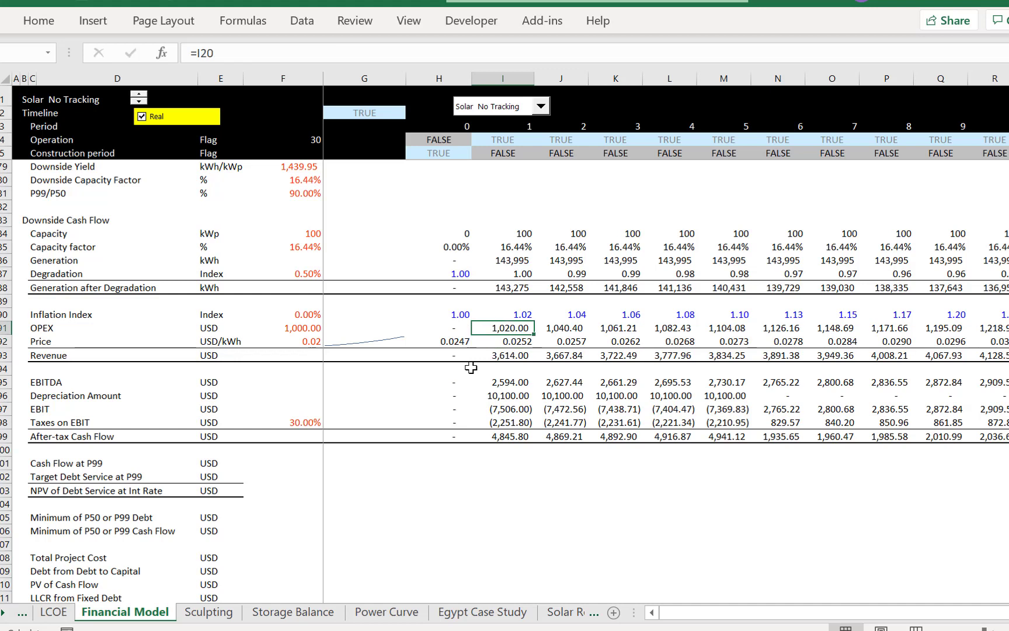
pyautogui.press('Left')
pyautogui.press('Left')
pyautogui.press('Left')
pyautogui.press('Up')
pyautogui.press('Up')
pyautogui.press('Up')
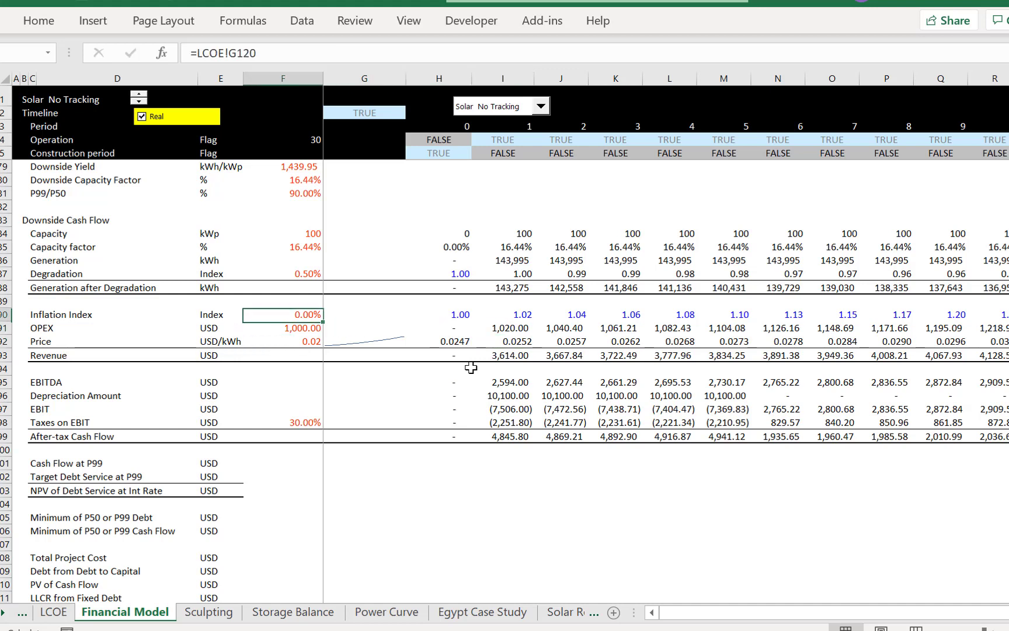
# Examine the solar uncertainty block from row 71 and the cells referenced by the Downside Yield formula in F79
pyautogui.press('Up')
pyautogui.press('Up')
pyautogui.press('Up')
pyautogui.press('Up')
pyautogui.press('Up')
pyautogui.press('Up')
pyautogui.press('Up')
pyautogui.press('Up')
pyautogui.press('Up')
pyautogui.press('Up')
pyautogui.press('Up')
pyautogui.press('Up')
pyautogui.press('Up')
pyautogui.press('Up')
pyautogui.press('Up')
pyautogui.press('Up')
pyautogui.press('Up')
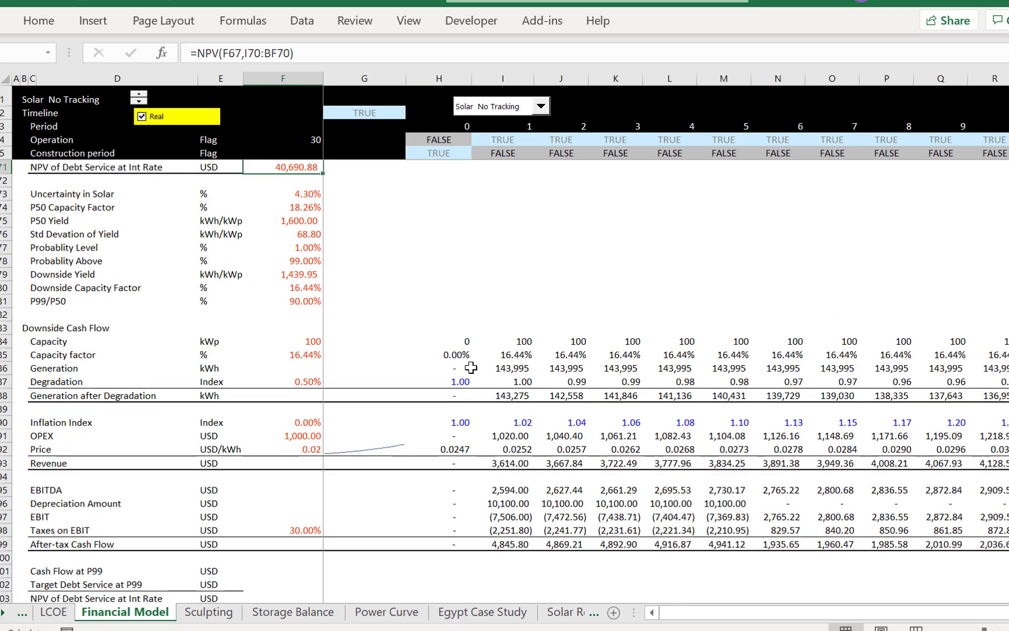
pyautogui.press('Down')
pyautogui.press('Down')
pyautogui.press('Down')
pyautogui.press('Down')
pyautogui.press('Down')
pyautogui.press('Down')
pyautogui.press('Down')
pyautogui.press('Down')
pyautogui.press('F2')
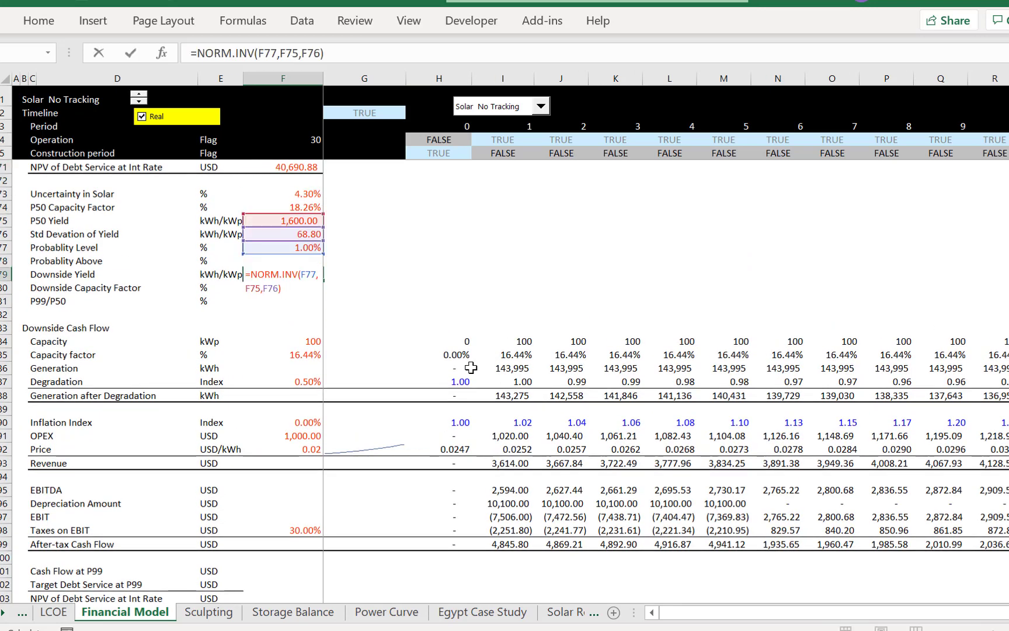
pyautogui.hotkey('ctrl', 'Return')
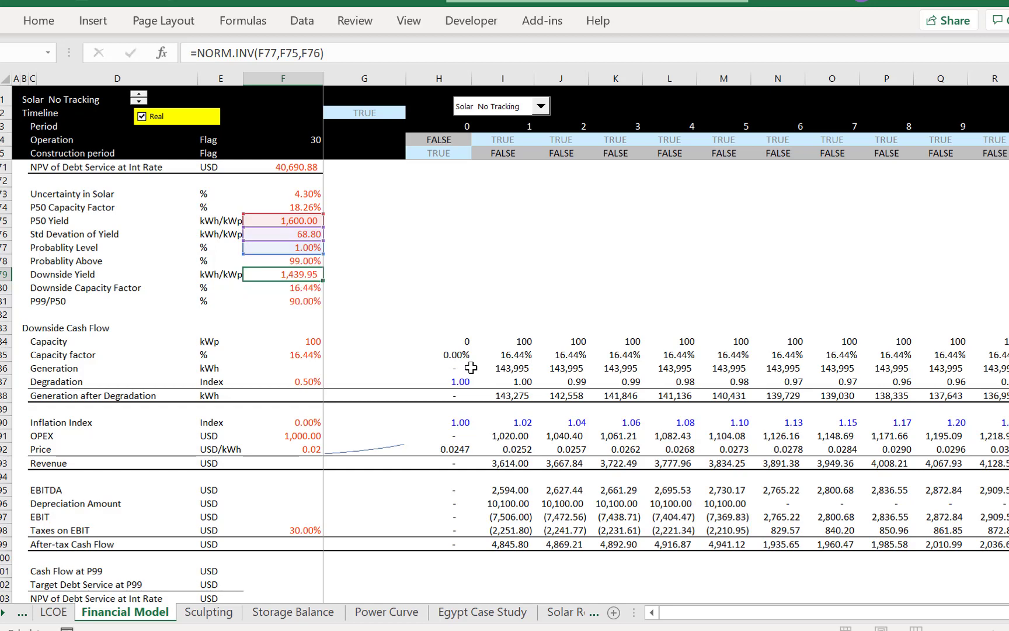
# Show the Downside Yield formula from F79 as text in H79 using FORMULATEXT
pyautogui.press('Right')
pyautogui.press('Right')
pyautogui.write('=')
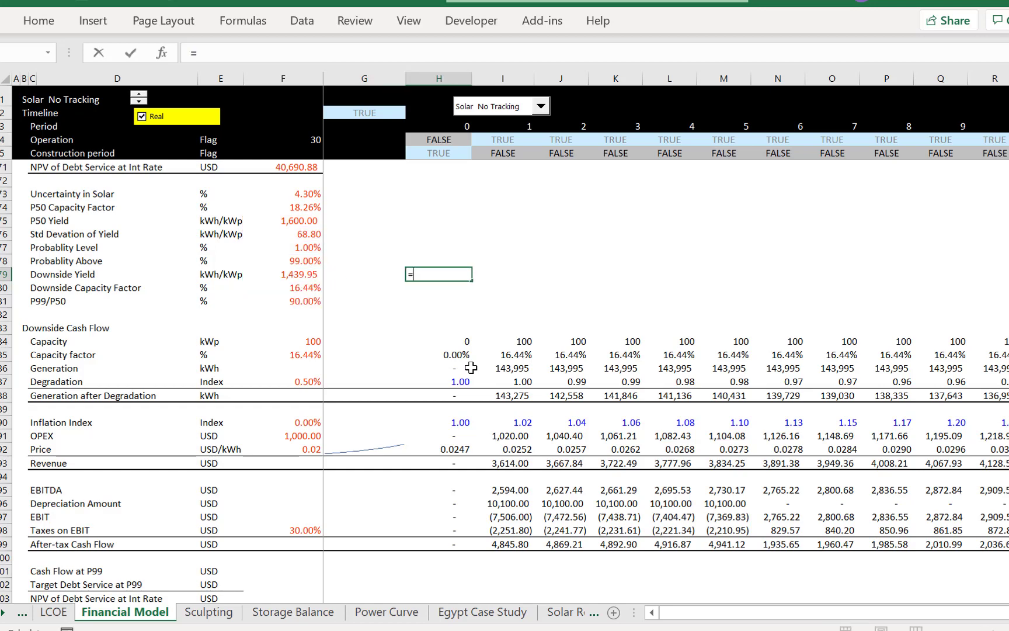
pyautogui.write('fo')
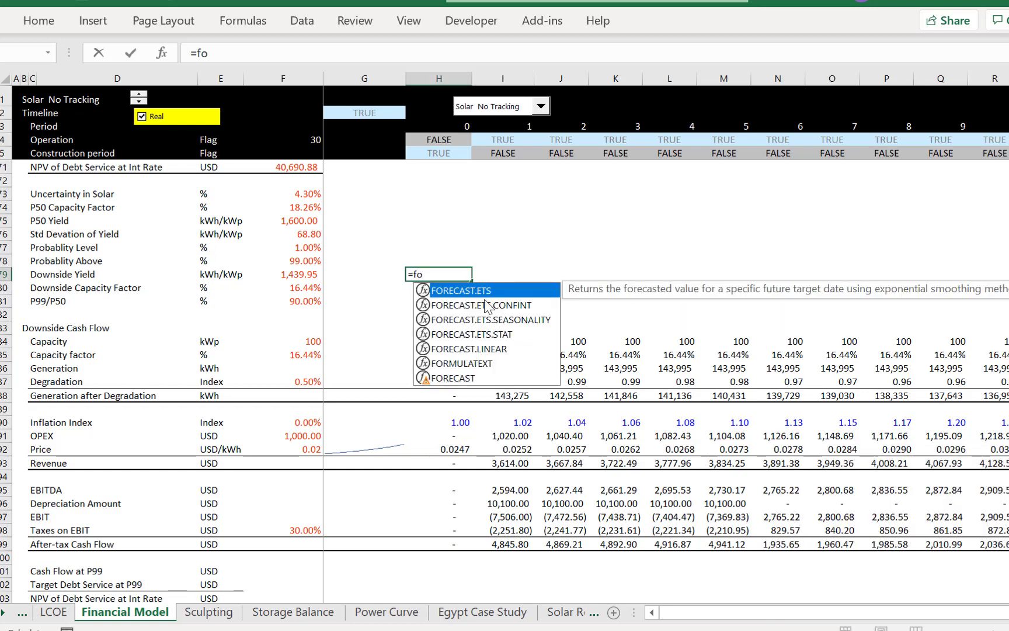
pyautogui.click(456, 365)
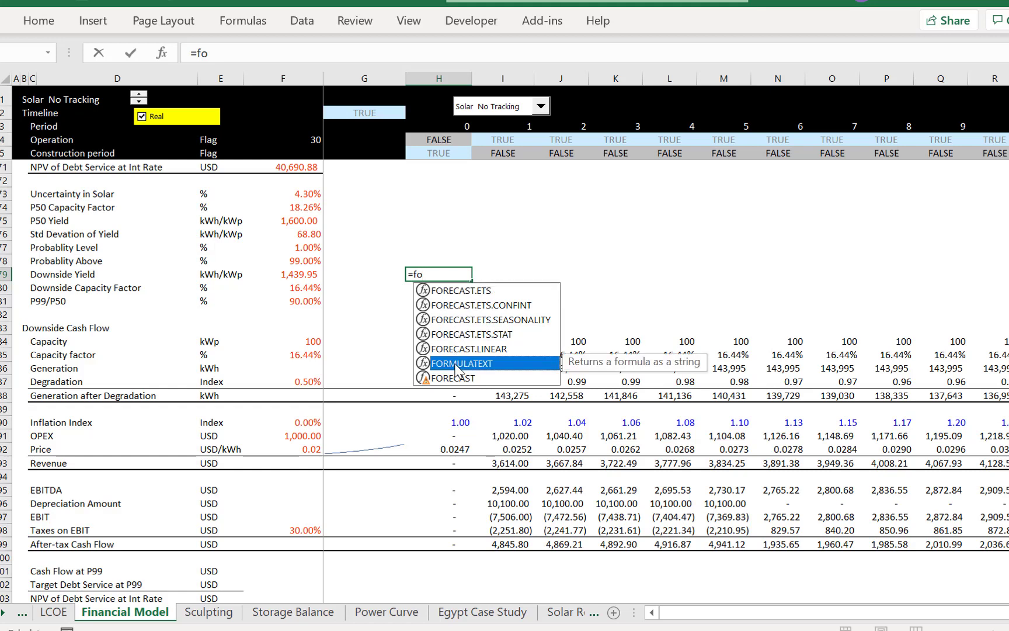
pyautogui.doubleClick(456, 364)
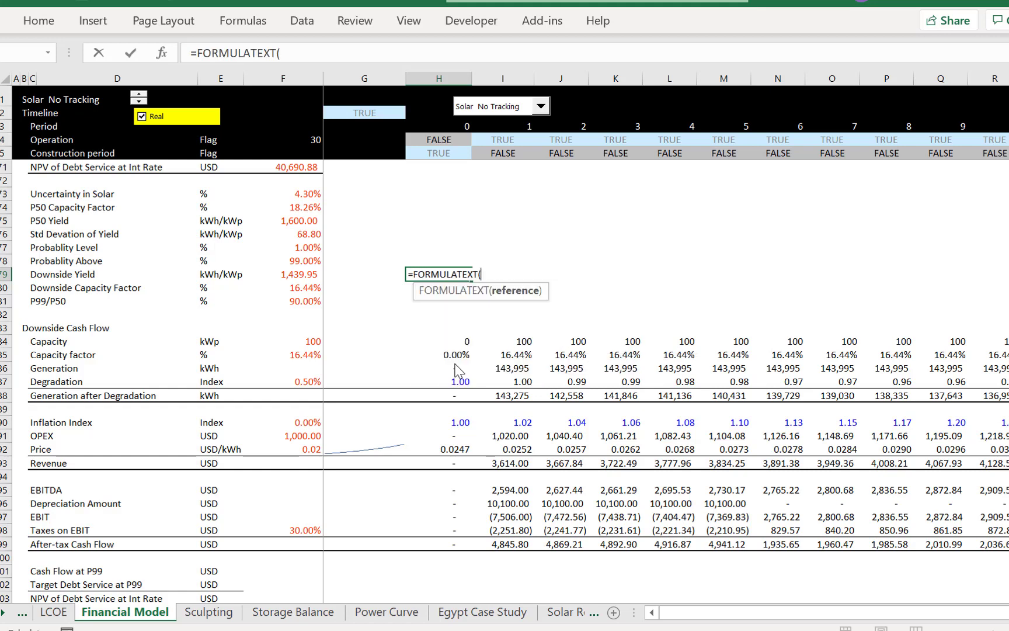
pyautogui.press('Return')
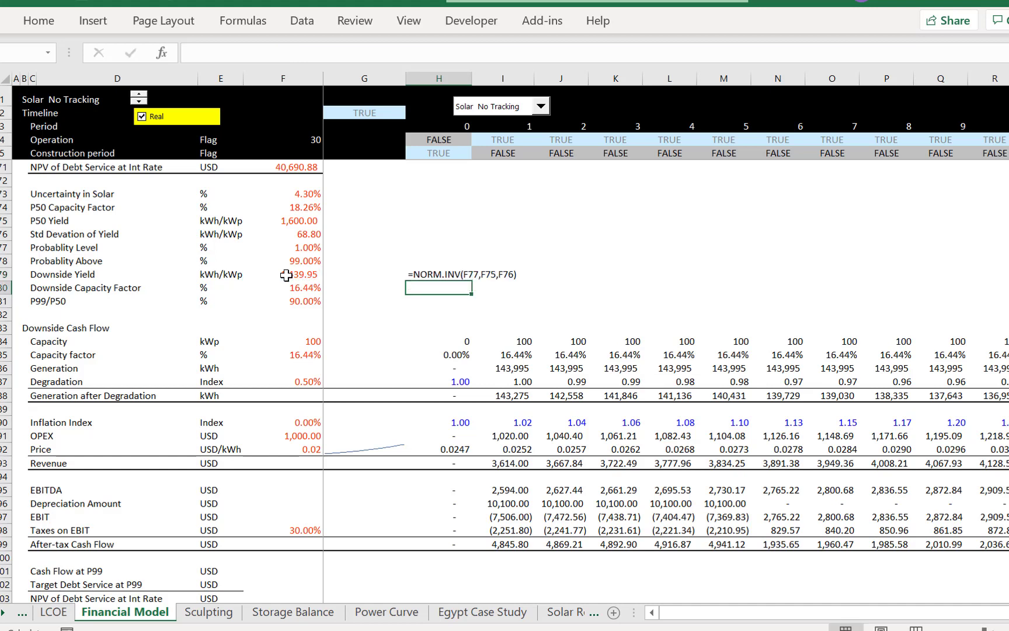
# Review the Uncertainty in Solar, P50 Capacity Factor and P50 Yield rows, then the Downside Capacity Factor formula in F80
pyautogui.press('Up')
pyautogui.press('Left')
pyautogui.press('Up')
pyautogui.press('Up')
pyautogui.press('Up')
pyautogui.press('Up')
pyautogui.press('Up')
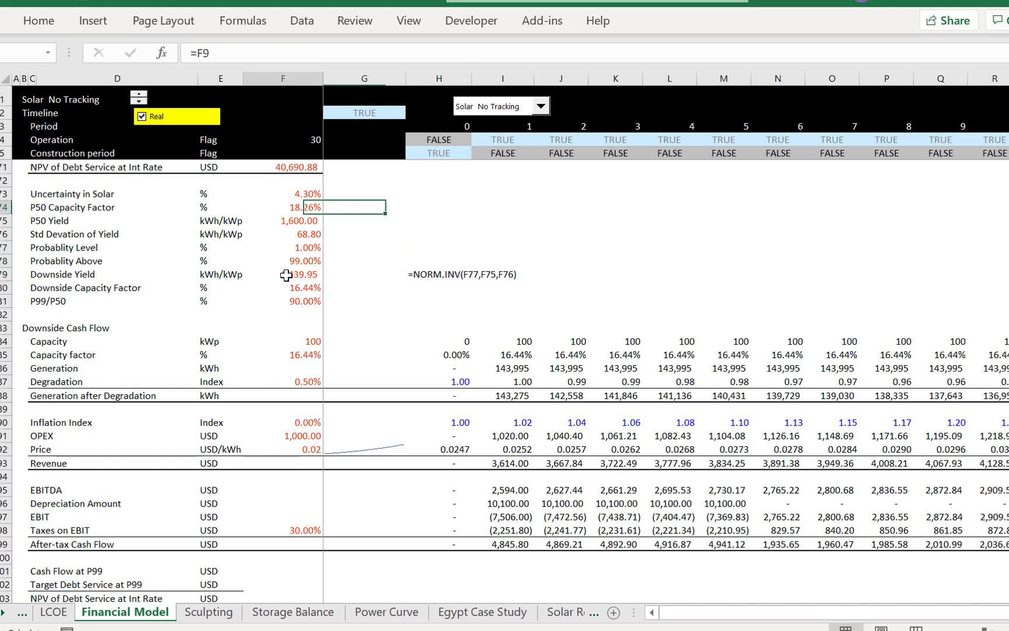
pyautogui.press('Left')
pyautogui.press('Left')
pyautogui.press('Left')
pyautogui.press('Right')
pyautogui.press('Right')
pyautogui.press('Right')
pyautogui.press('Up')
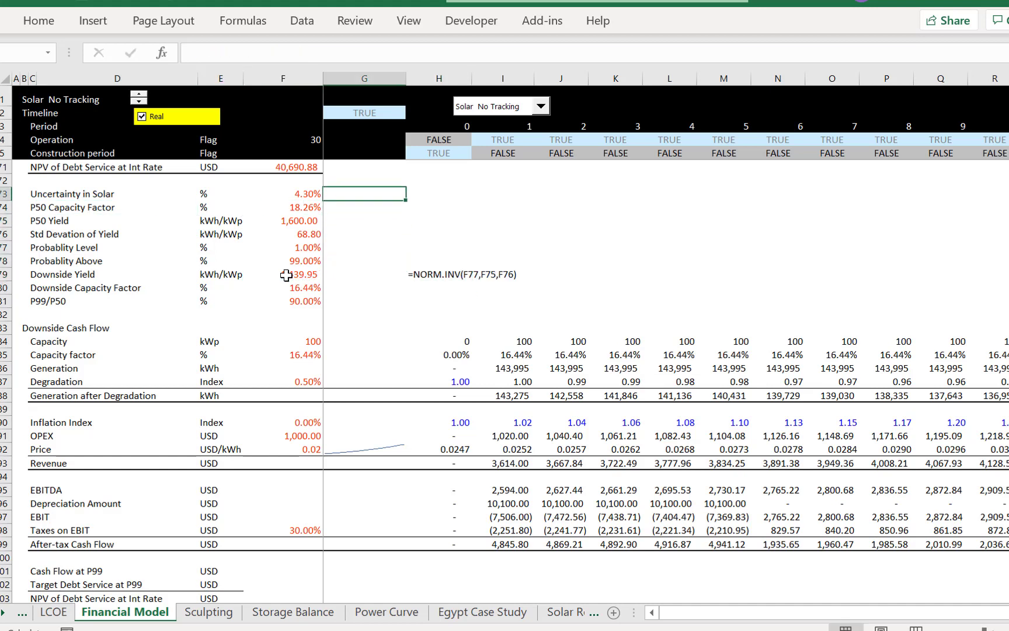
pyautogui.press('Left')
pyautogui.press('Left')
pyautogui.press('Right')
pyautogui.press('Right')
pyautogui.press('Right')
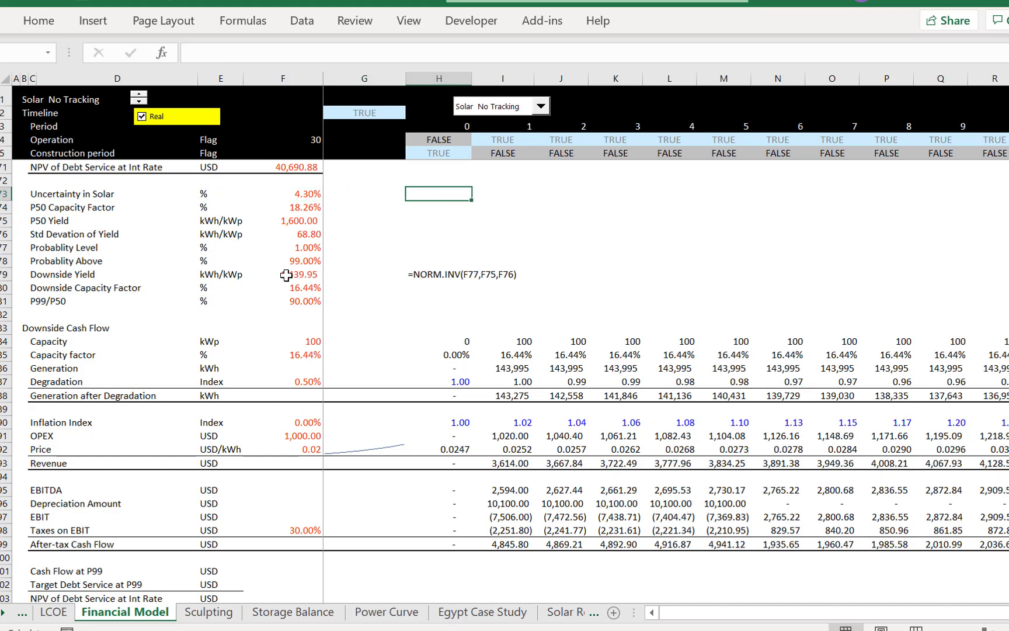
pyautogui.press('Down')
pyautogui.press('Left')
pyautogui.press('Left')
pyautogui.press('Left')
pyautogui.press('Down')
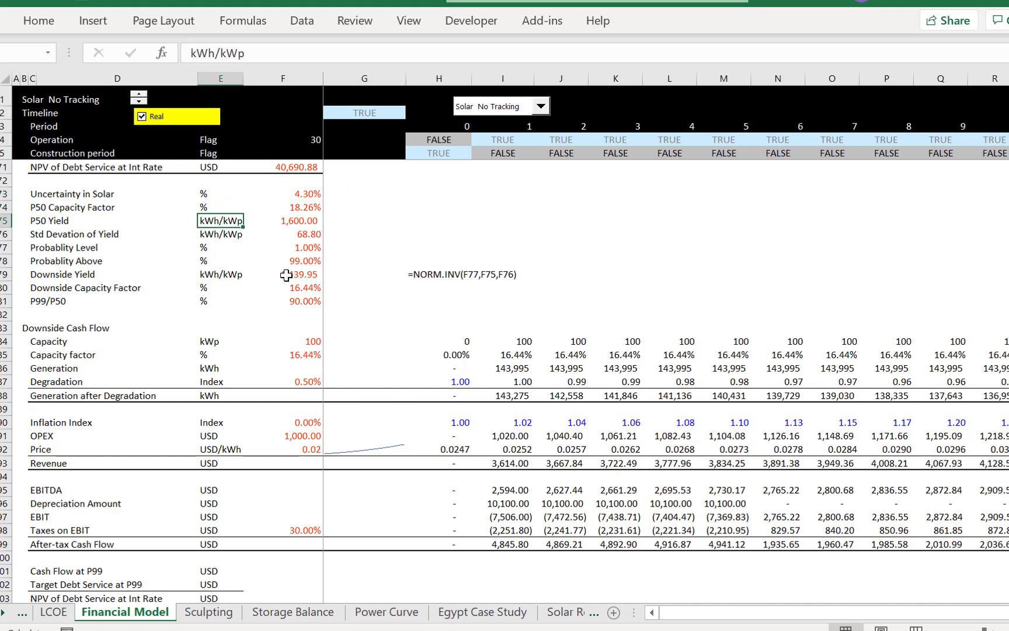
pyautogui.press('Right')
pyautogui.press('Right')
pyautogui.press('Down')
pyautogui.press('Down')
pyautogui.press('Down')
pyautogui.press('Down')
pyautogui.press('Down')
pyautogui.press('Left')
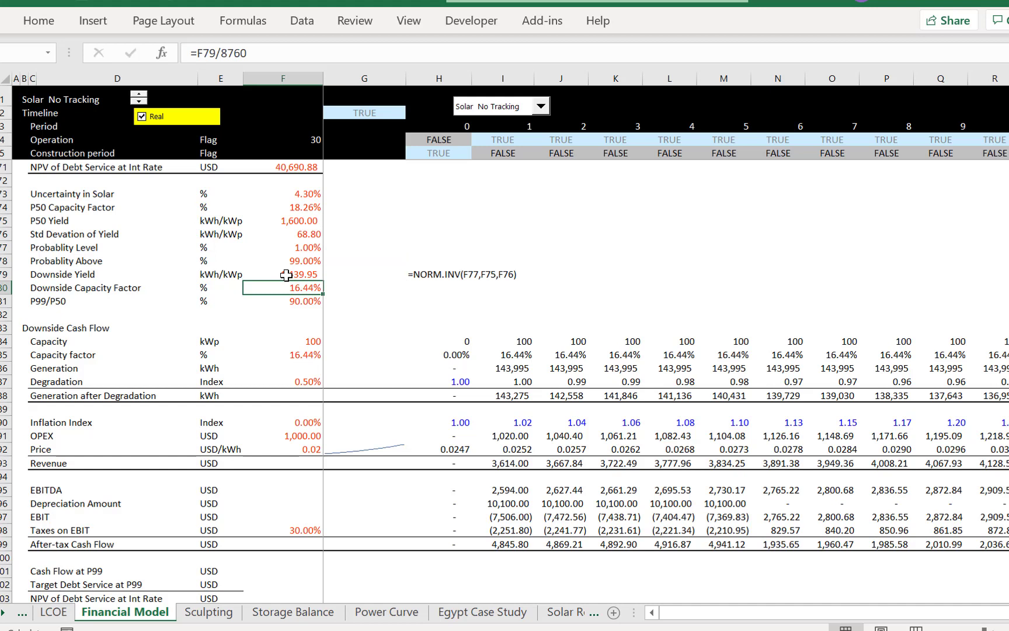
# Trace the column F values from Uncertainty in Solar in F73 down to the Downside Capacity Factor in F80
pyautogui.press('Up')
pyautogui.press('Up')
pyautogui.press('Up')
pyautogui.press('Up')
pyautogui.press('Up')
pyautogui.press('Up')
pyautogui.press('Up')
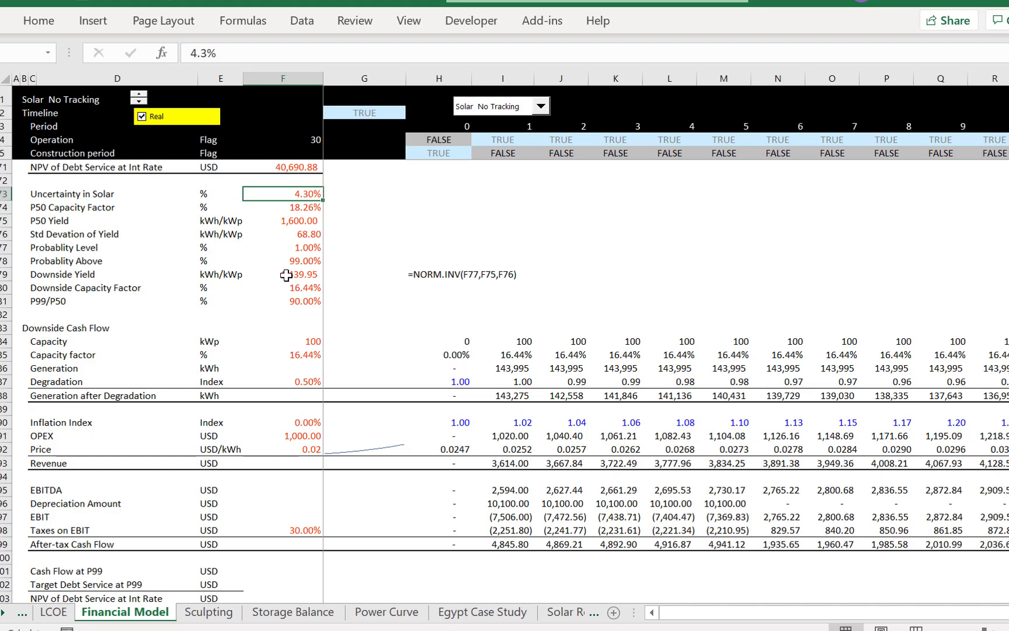
pyautogui.press('Down')
pyautogui.press('Down')
pyautogui.press('Down')
pyautogui.press('Down')
pyautogui.press('Down')
pyautogui.press('Down')
pyautogui.press('Down')
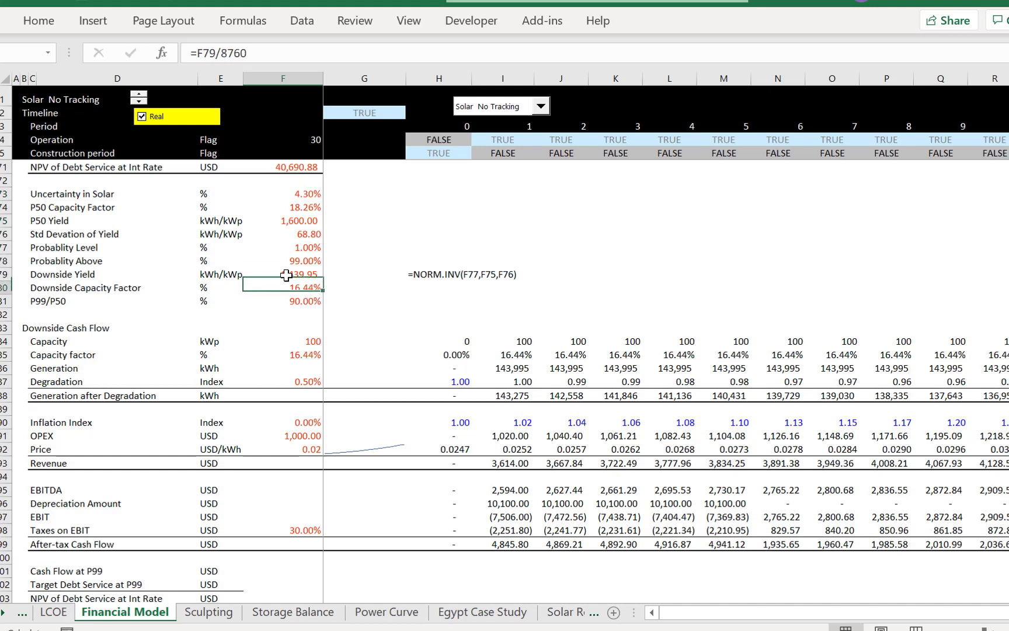
# Examine the Downside Cash Flow Capacity formula in H84 and the Capacity factor link in F85
pyautogui.press('Right')
pyautogui.press('Right')
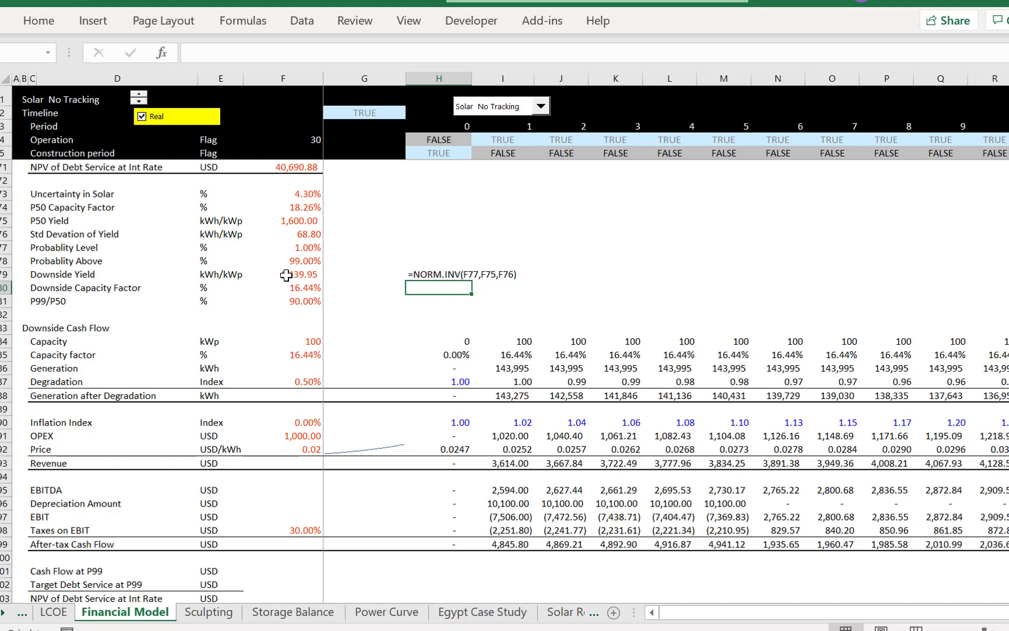
pyautogui.press('Down')
pyautogui.press('Down')
pyautogui.press('Down')
pyautogui.press('Down')
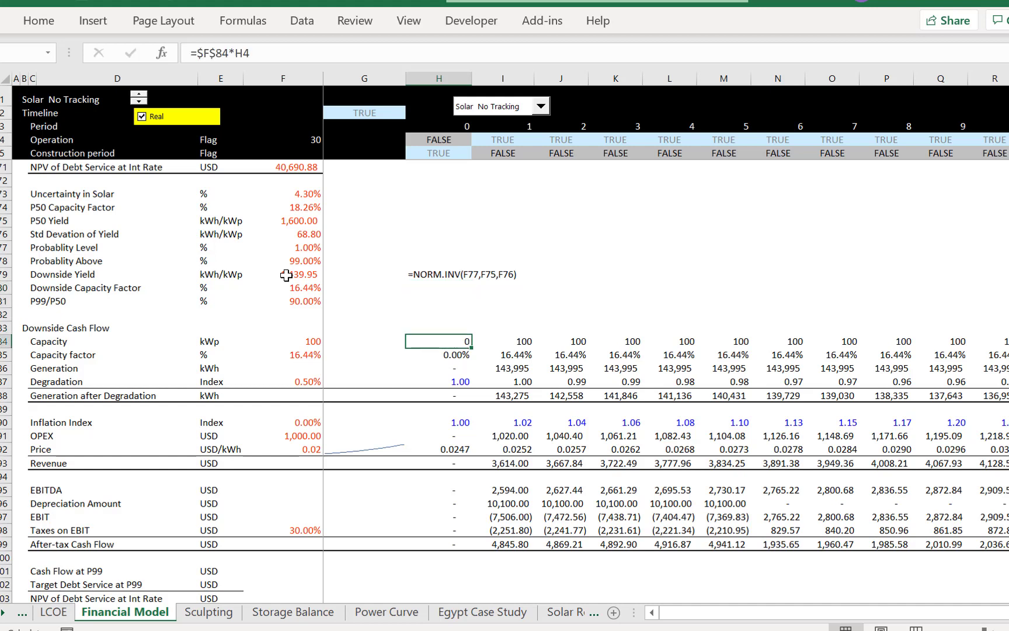
pyautogui.press('Down')
pyautogui.press('Left')
pyautogui.press('Left')
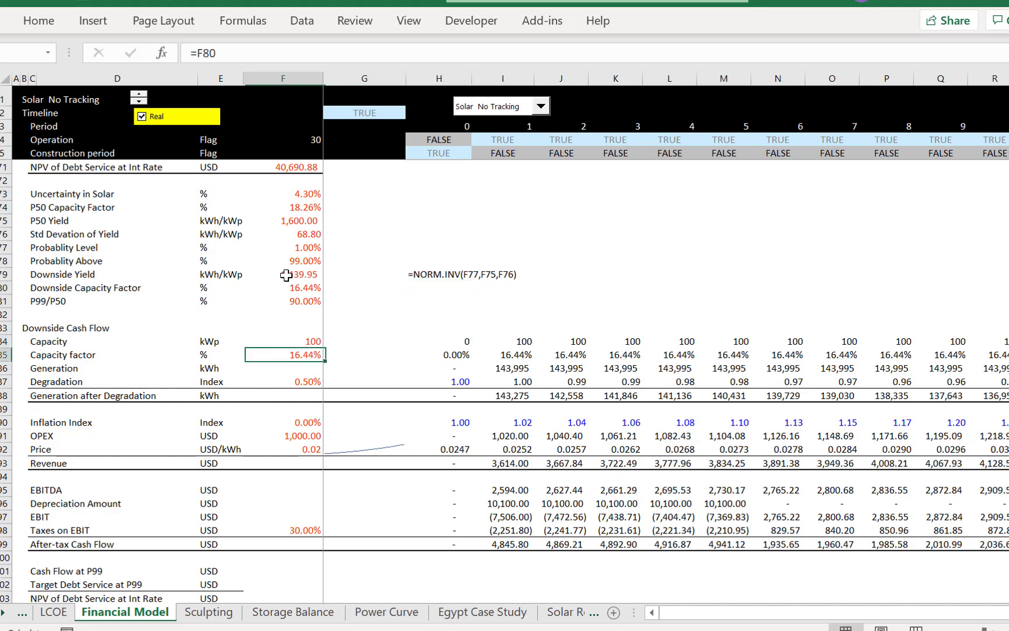
# Re-enter the Downside Capacity Factor in F80 as the Downside Yield divided by hours per year, =F79/8760
pyautogui.press('Up')
pyautogui.press('Up')
pyautogui.press('Up')
pyautogui.press('Up')
pyautogui.press('Up')
pyautogui.write('=')
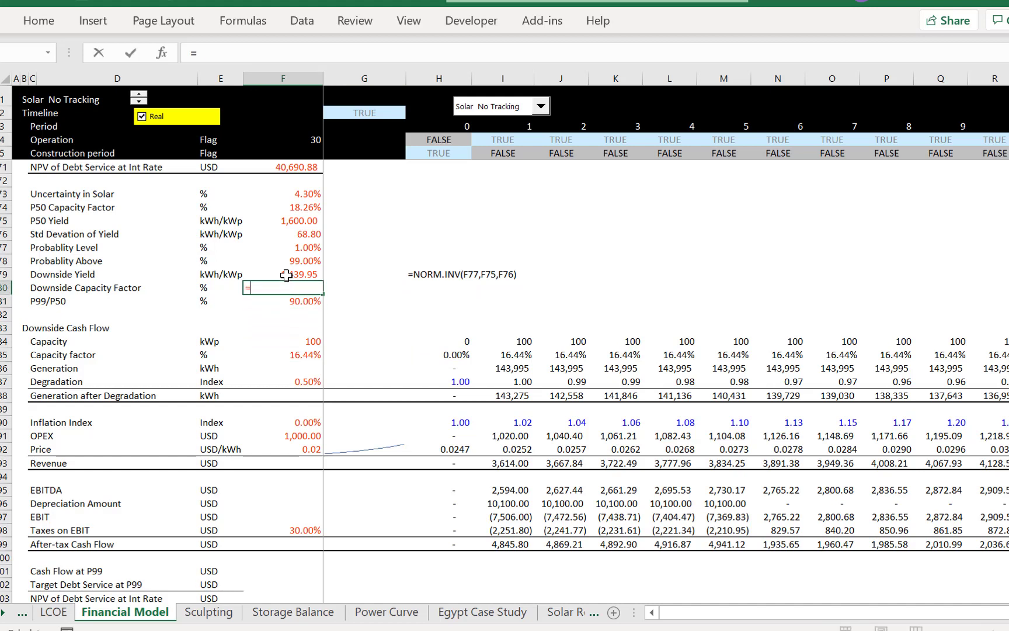
pyautogui.press('Up')
pyautogui.write('/')
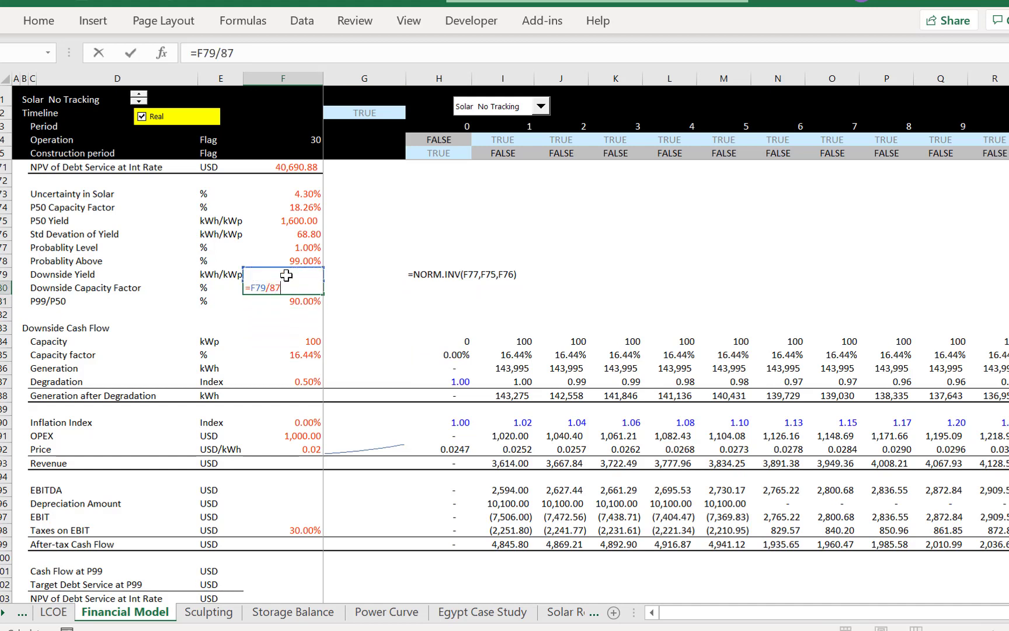
pyautogui.press('Return')
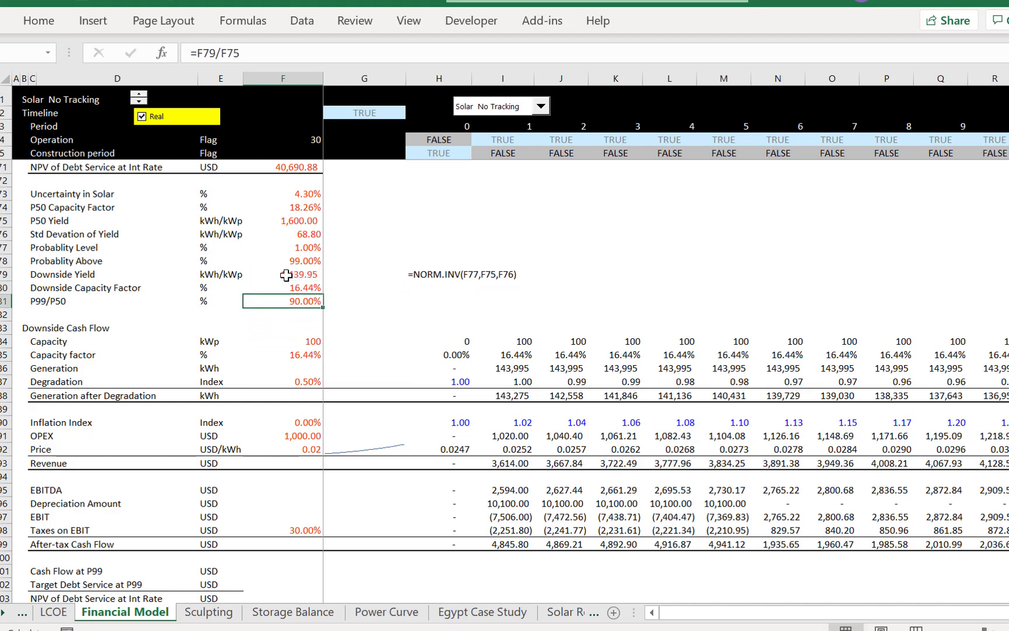
# Inspect the downside Generation formula in I86 and the Degradation formula in I87
pyautogui.press('Up')
pyautogui.press('Down')
pyautogui.press('Down')
pyautogui.press('Down')
pyautogui.press('Down')
pyautogui.press('Down')
pyautogui.press('Right')
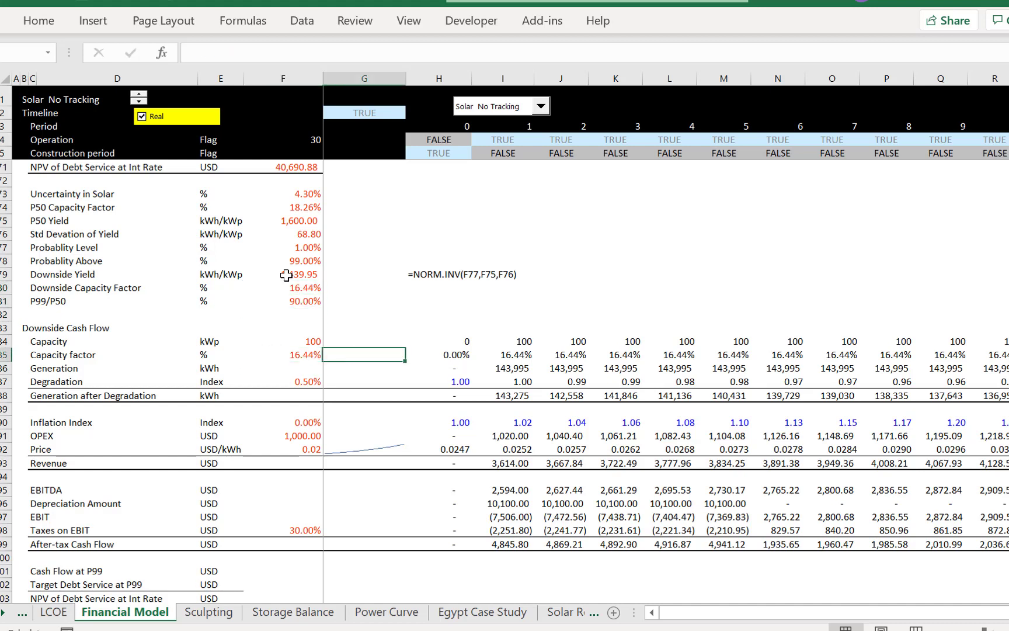
pyautogui.press('Right')
pyautogui.press('Right')
pyautogui.press('Down')
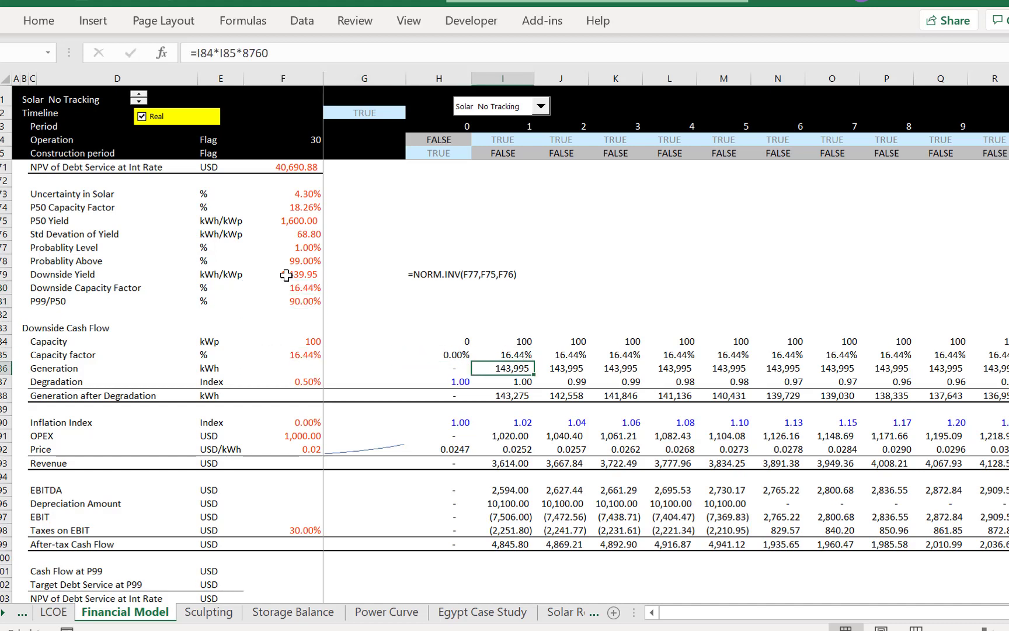
pyautogui.press('F2')
pyautogui.press('Escape')
pyautogui.press('Down')
pyautogui.press('F2')
pyautogui.press('Escape')
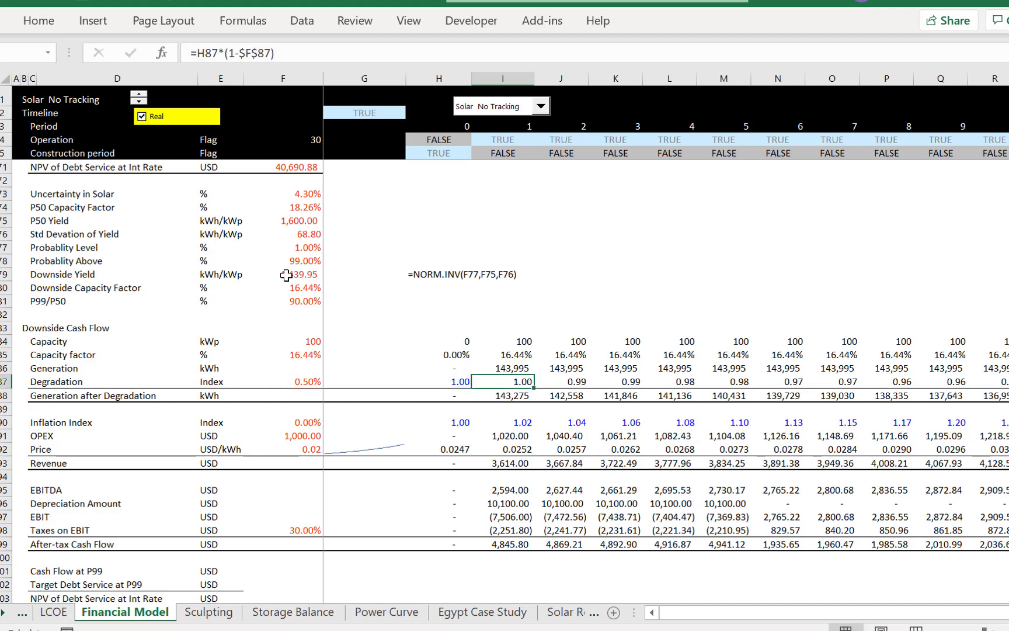
pyautogui.press('F2')
pyautogui.press('Escape')
# Compare the Degradation row's inputs with the Generation row and trace back to the P99/P50 formula in F81
pyautogui.press('Left')
pyautogui.press('Left')
pyautogui.press('Left')
pyautogui.press('Right')
pyautogui.press('Right')
pyautogui.press('Right')
pyautogui.press('Up')
pyautogui.press('Up')
pyautogui.press('Up')
pyautogui.press('Up')
pyautogui.press('Up')
pyautogui.press('Up')
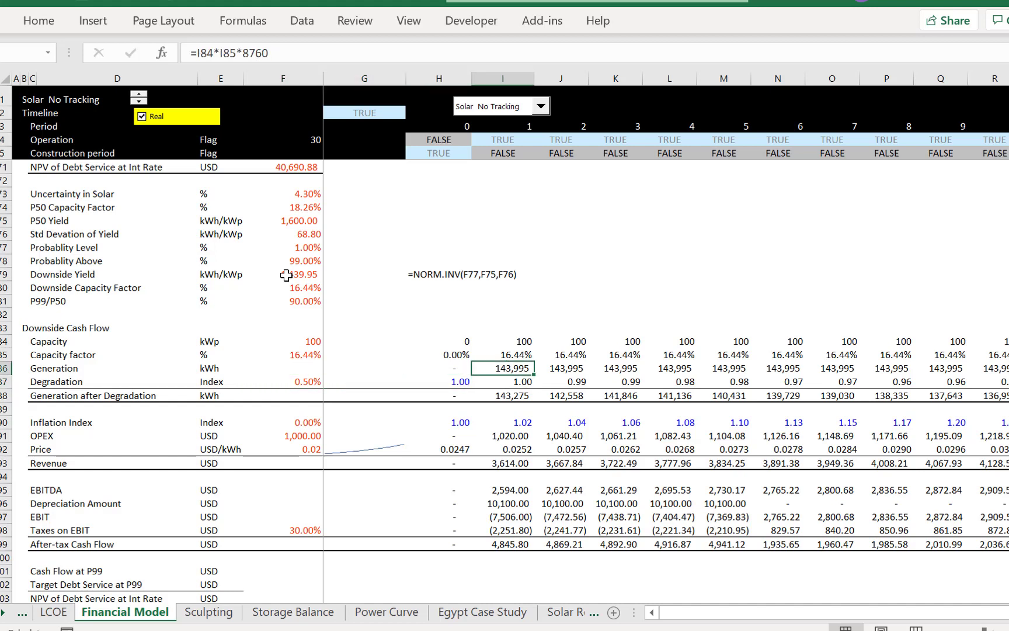
pyautogui.press('Left')
pyautogui.press('Left')
pyautogui.press('Left')
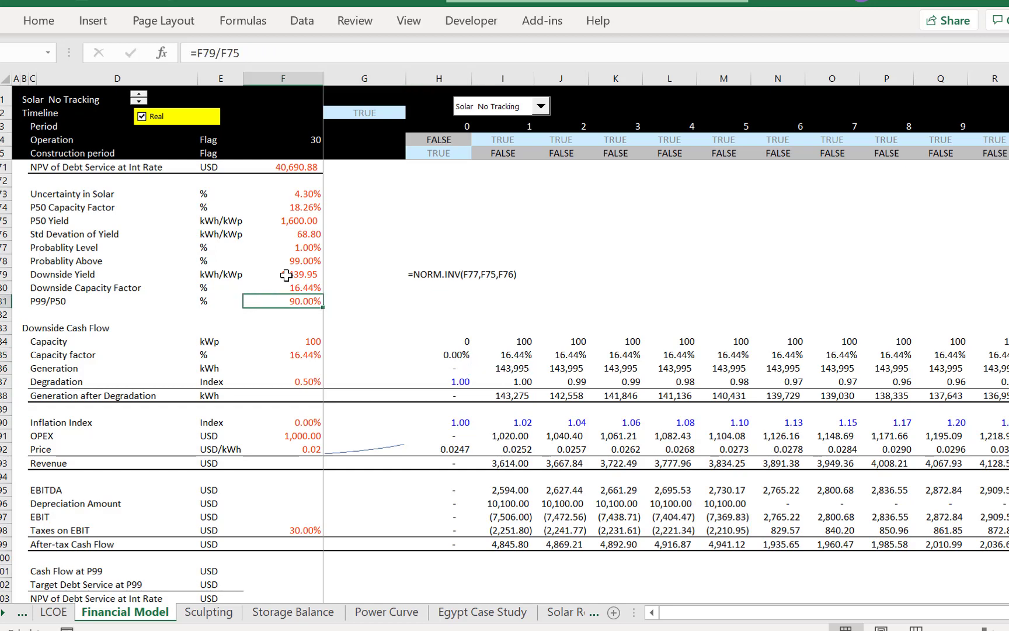
# Look through the sheets following Financial Model for the PVsyst production probability forecast on Solar Uncertainty
pyautogui.hotkey('ctrl', 'pagedown')
pyautogui.hotkey('ctrl', 'pagedown')
pyautogui.hotkey('ctrl', 'pagedown')
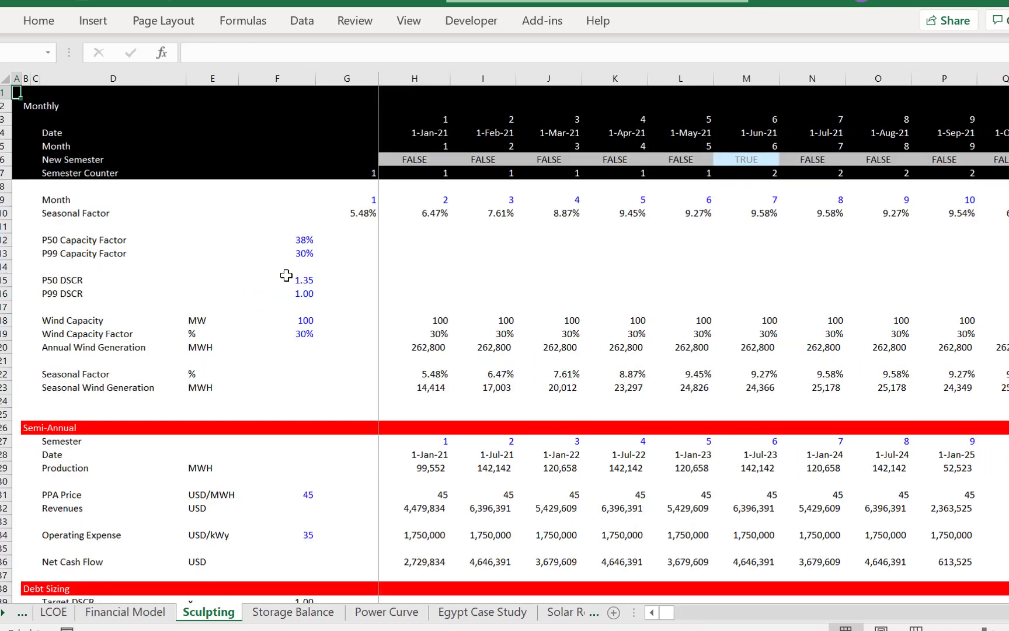
pyautogui.hotkey('ctrl', 'pagedown')
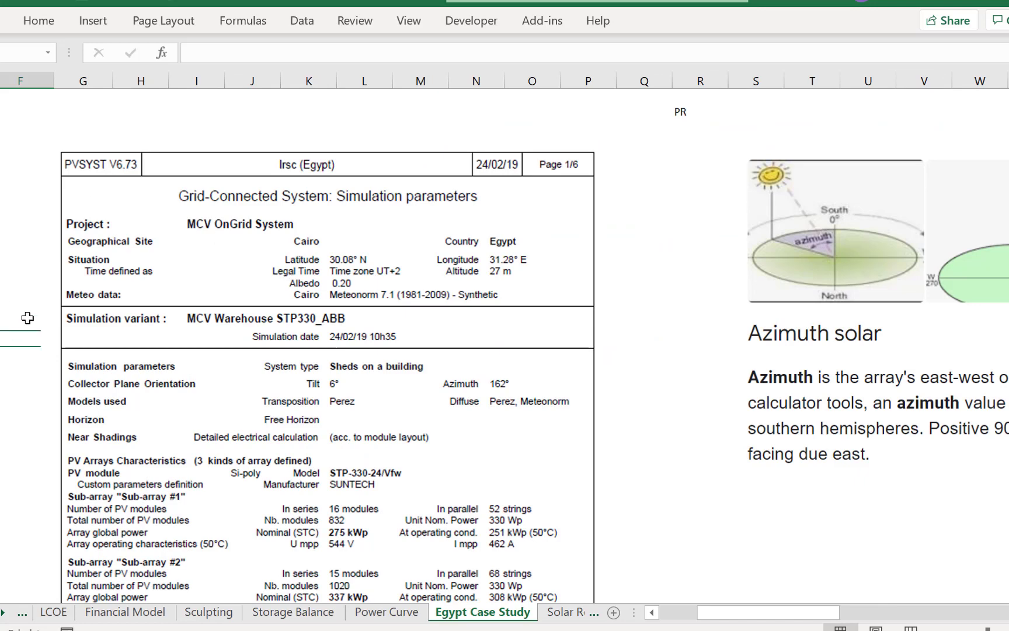
pyautogui.scroll(-4, 27, 318)
pyautogui.scroll(-12, 28, 318)
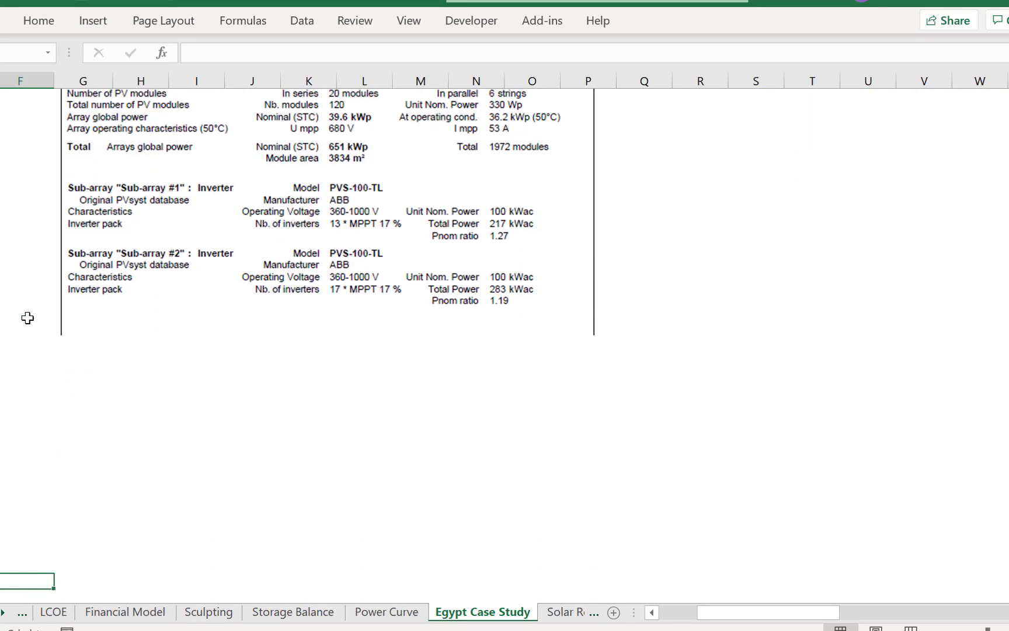
pyautogui.hotkey('ctrl', 'pagedown')
pyautogui.hotkey('ctrl', 'pagedown')
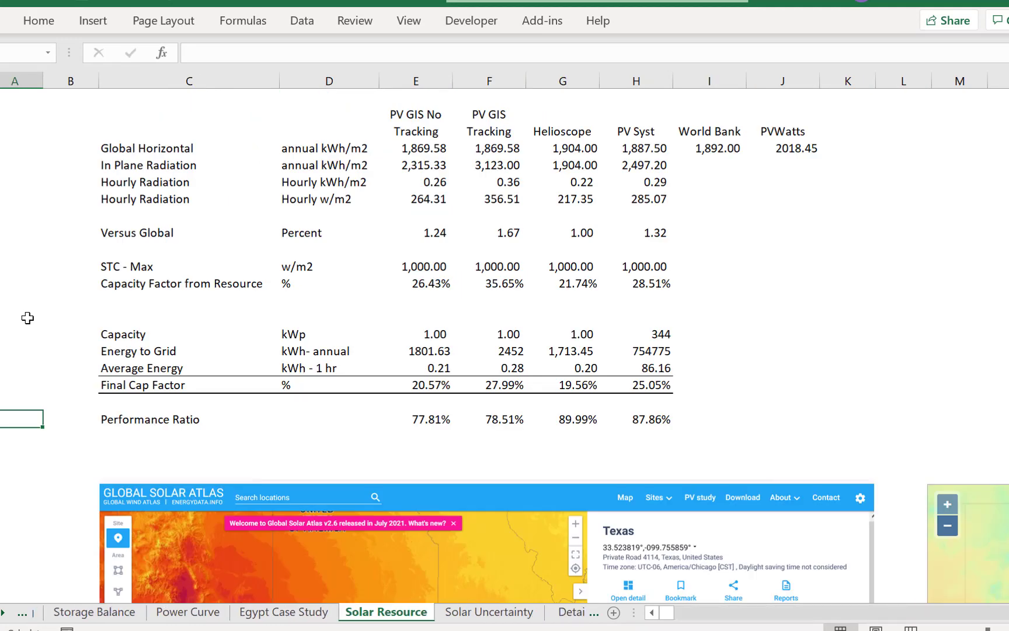
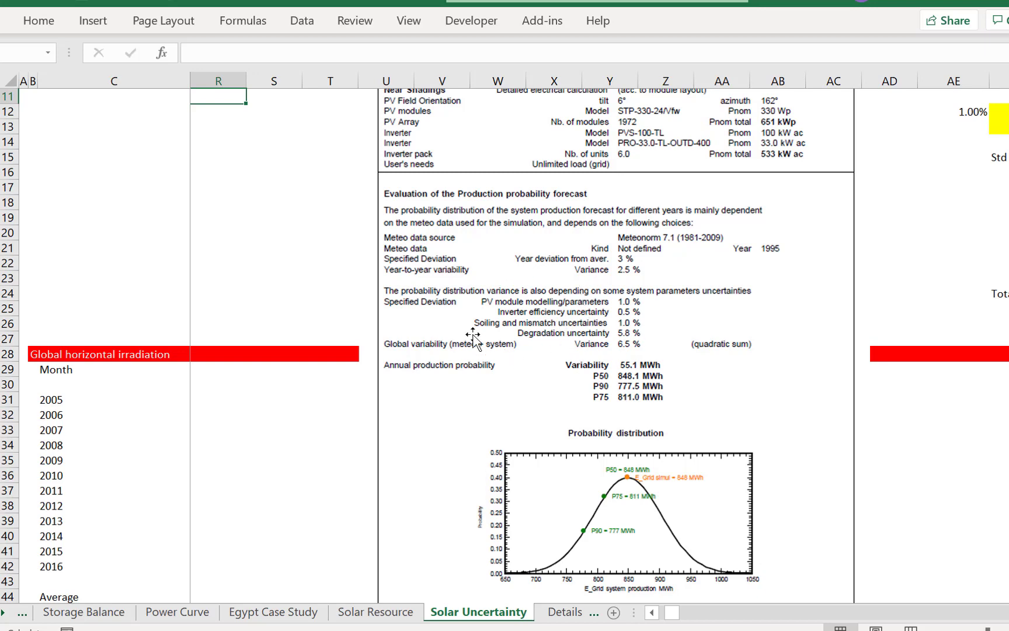
# Return to the Financial Model sheet and go over the Downside Cash Flow rows down to EBIT in column F
pyautogui.click(267, 501)
pyautogui.hotkey('ctrl', 'pageup')
pyautogui.hotkey('ctrl', 'pageup')
pyautogui.hotkey('ctrl', 'pageup')
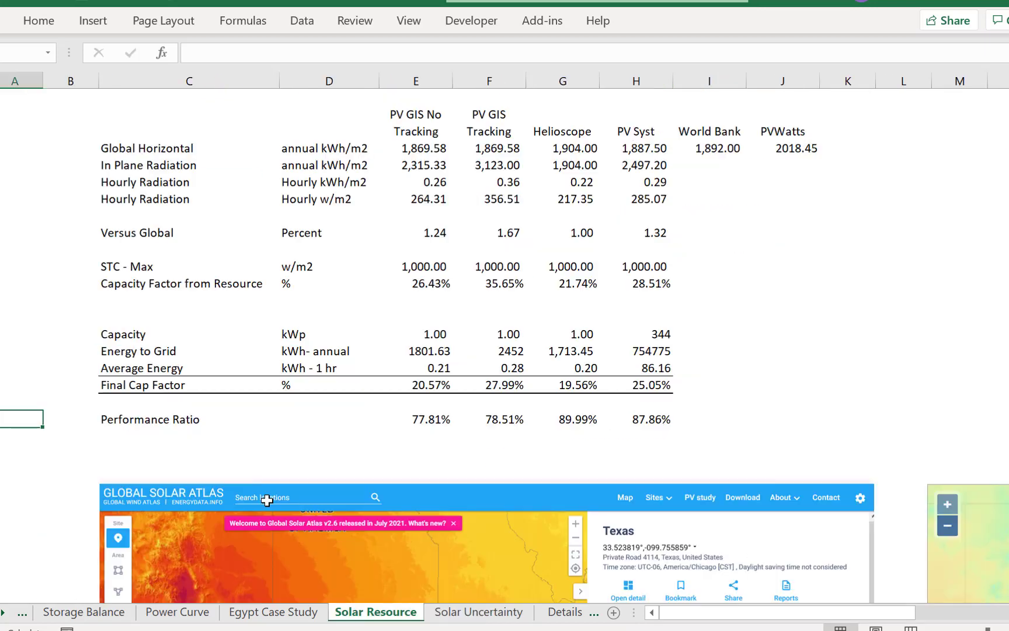
pyautogui.hotkey('ctrl', 'pageup')
pyautogui.hotkey('ctrl', 'pageup')
pyautogui.hotkey('ctrl', 'pageup')
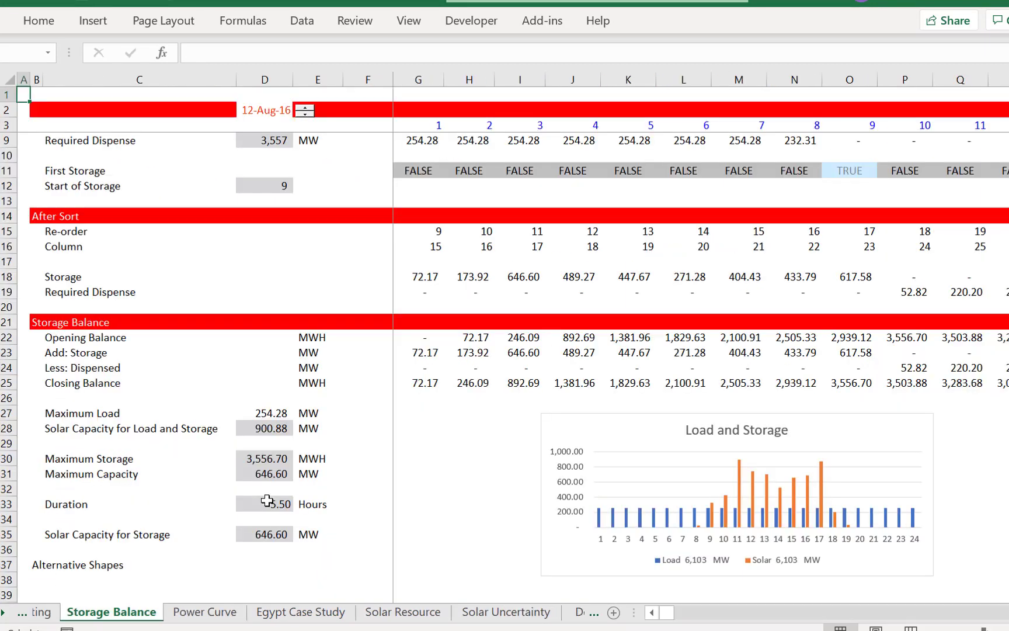
pyautogui.press('Down')
pyautogui.press('Down')
pyautogui.press('Down')
pyautogui.press('Down')
pyautogui.press('Down')
pyautogui.press('Down')
pyautogui.press('Down')
pyautogui.press('Down')
pyautogui.press('Down')
pyautogui.press('Down')
pyautogui.press('Down')
pyautogui.press('Down')
pyautogui.press('Down')
pyautogui.press('Down')
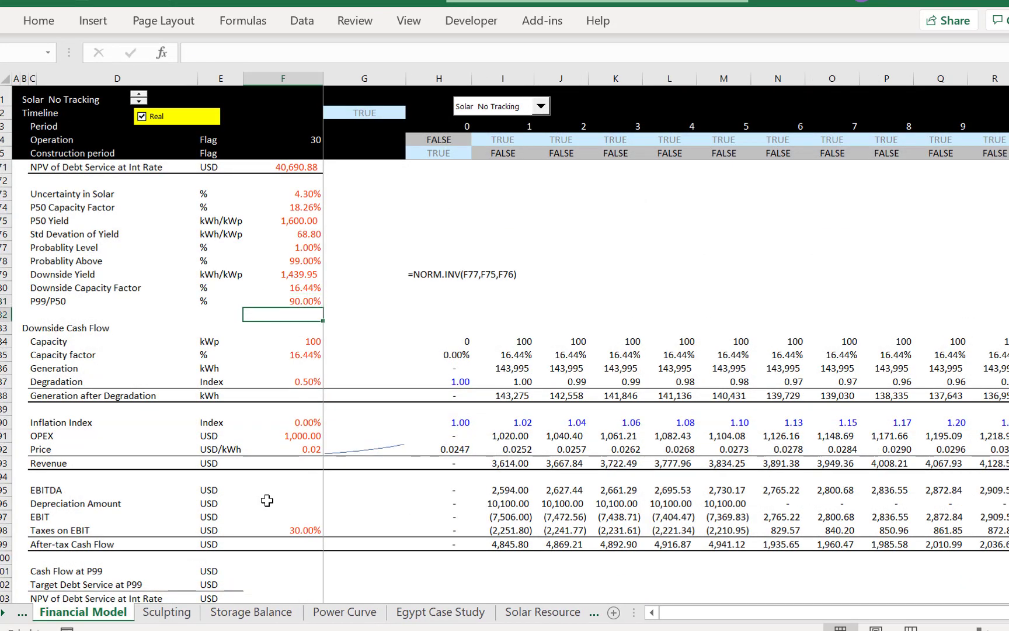
pyautogui.press('Down')
pyautogui.press('Down')
pyautogui.press('Down')
pyautogui.press('Down')
pyautogui.press('Down')
pyautogui.press('Down')
pyautogui.press('Down')
pyautogui.press('Down')
pyautogui.press('Down')
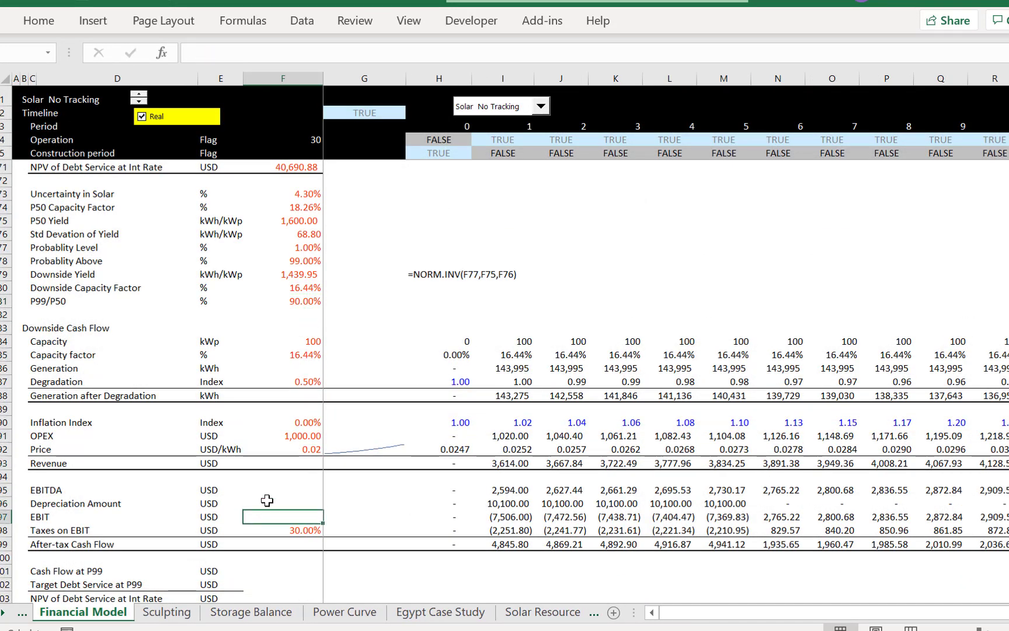
# Examine which cells the downside EBITDA formula in I95 references
pyautogui.press('Up')
pyautogui.press('Up')
pyautogui.press('Up')
pyautogui.press('Up')
pyautogui.press('Up')
pyautogui.press('Up')
pyautogui.press('Up')
pyautogui.press('Up')
pyautogui.press('Up')
pyautogui.press('Up')
pyautogui.press('Right')
pyautogui.press('Right')
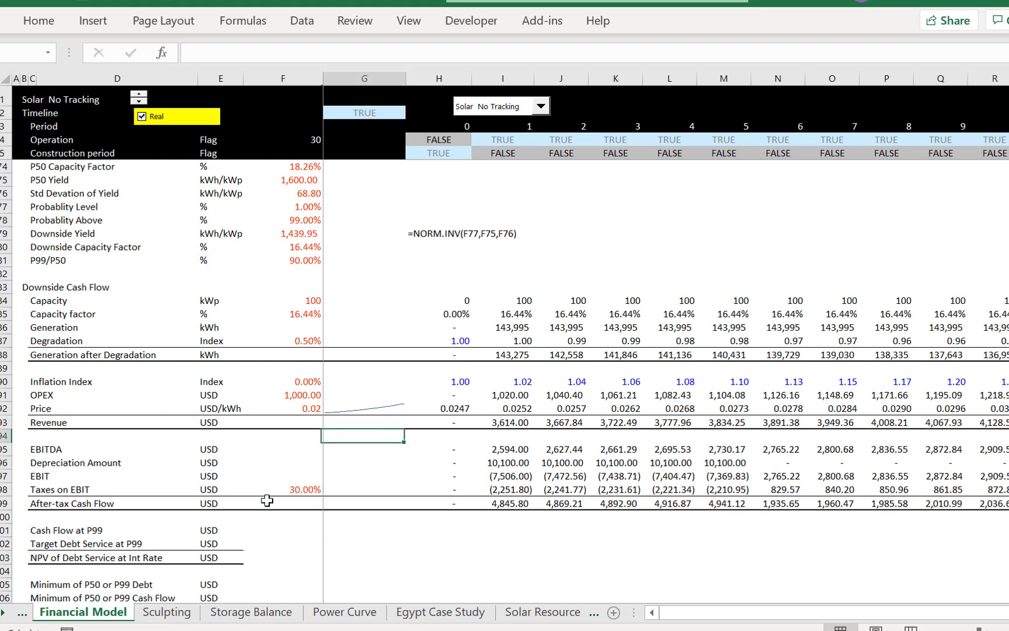
pyautogui.press('Down')
pyautogui.press('Right')
pyautogui.press('F2')
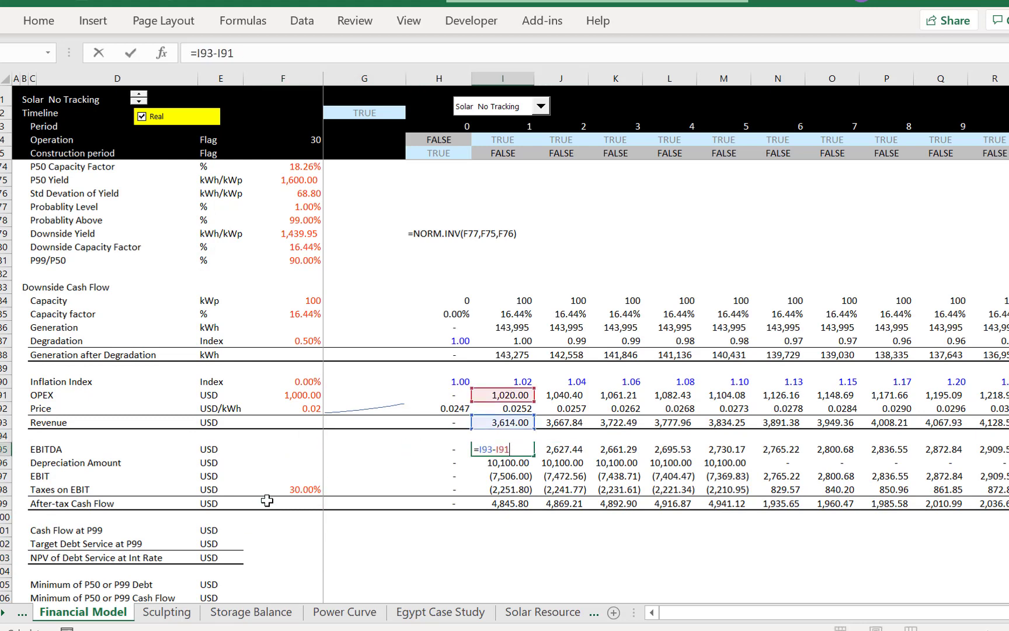
pyautogui.press('Escape')
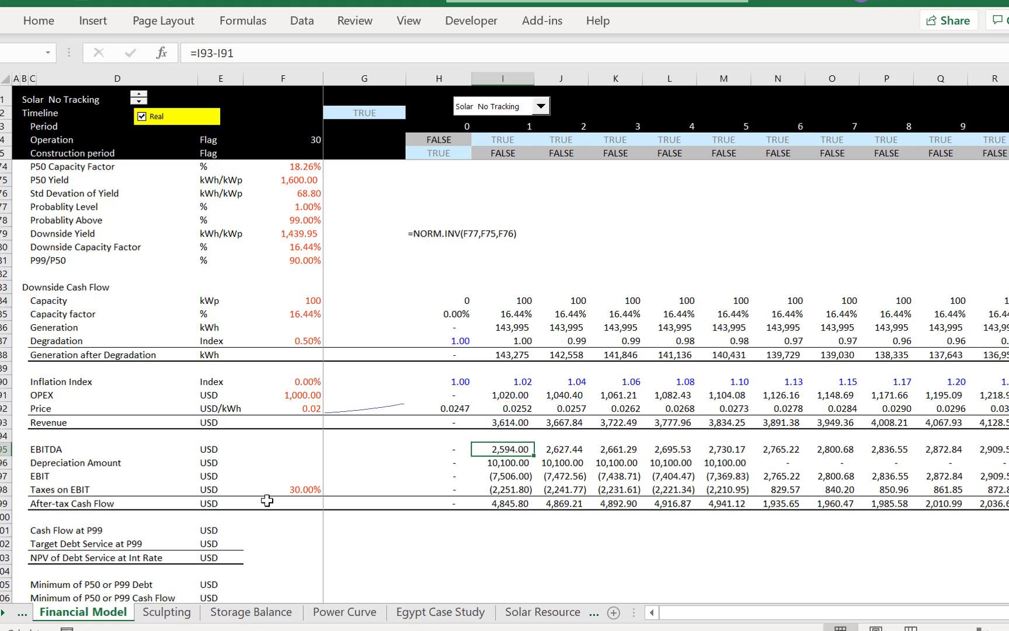
# Inspect the downside Depreciation Amount, EBIT, Taxes on EBIT and After-tax Cash Flow formulas in I96 to I99
pyautogui.press('Down')
pyautogui.press('F2')
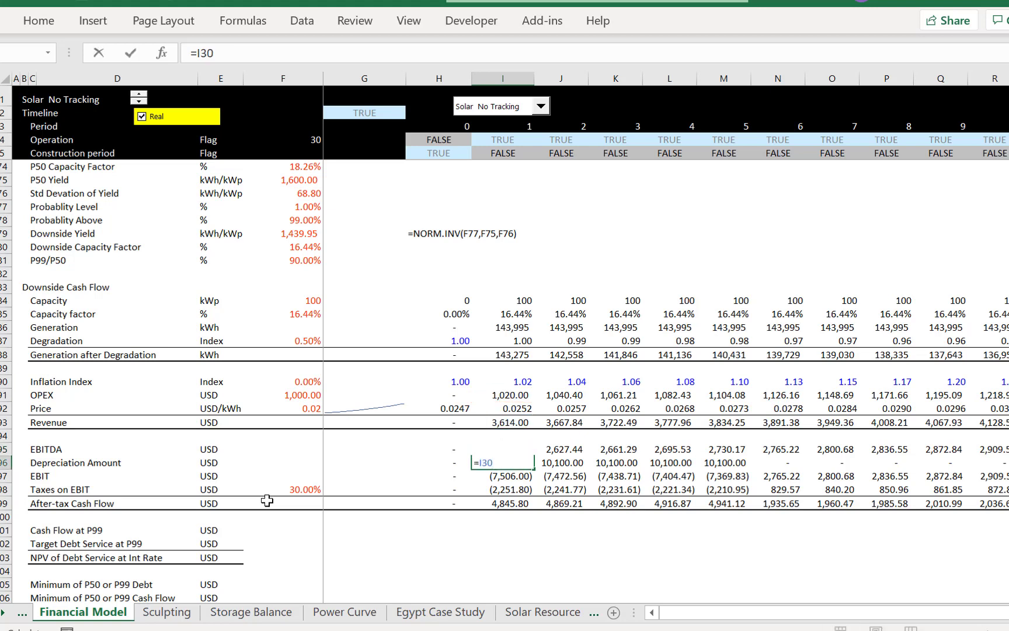
pyautogui.press('Escape')
pyautogui.press('Down')
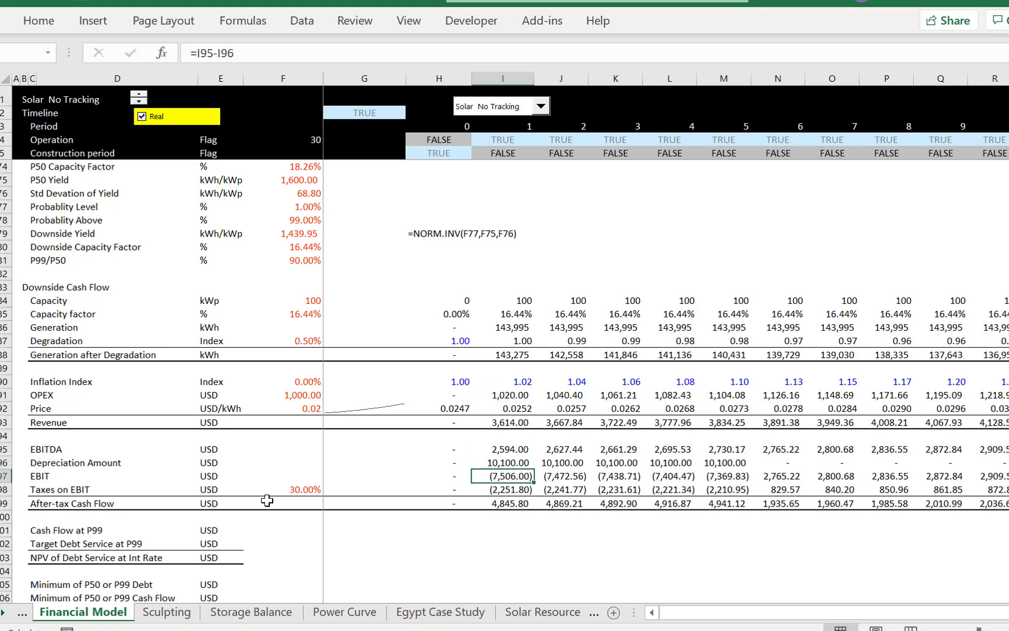
pyautogui.press('F2')
pyautogui.press('Escape')
pyautogui.press('Down')
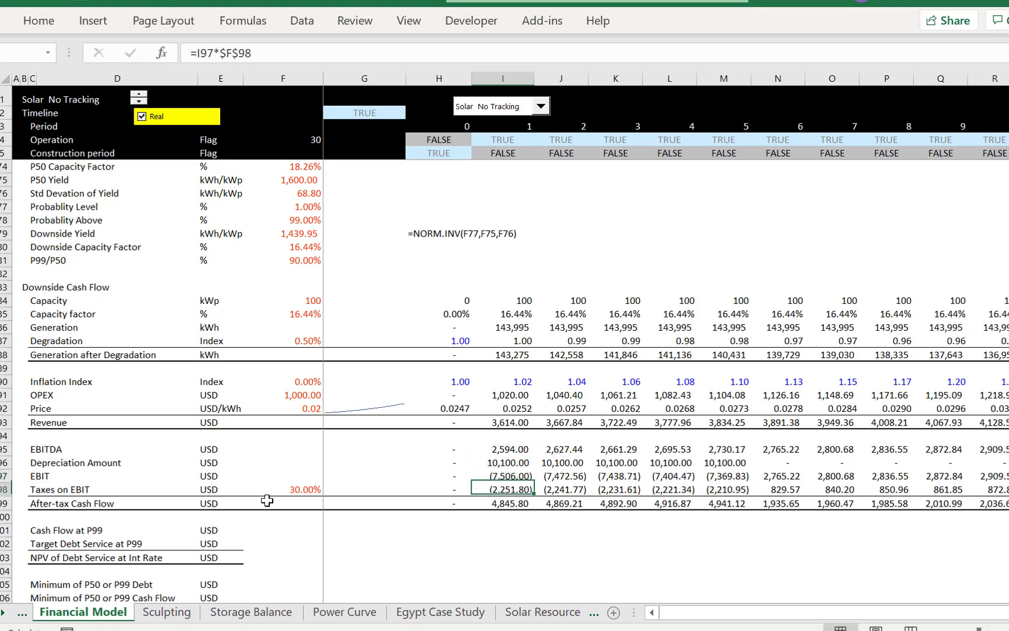
pyautogui.press('F2')
pyautogui.press('Escape')
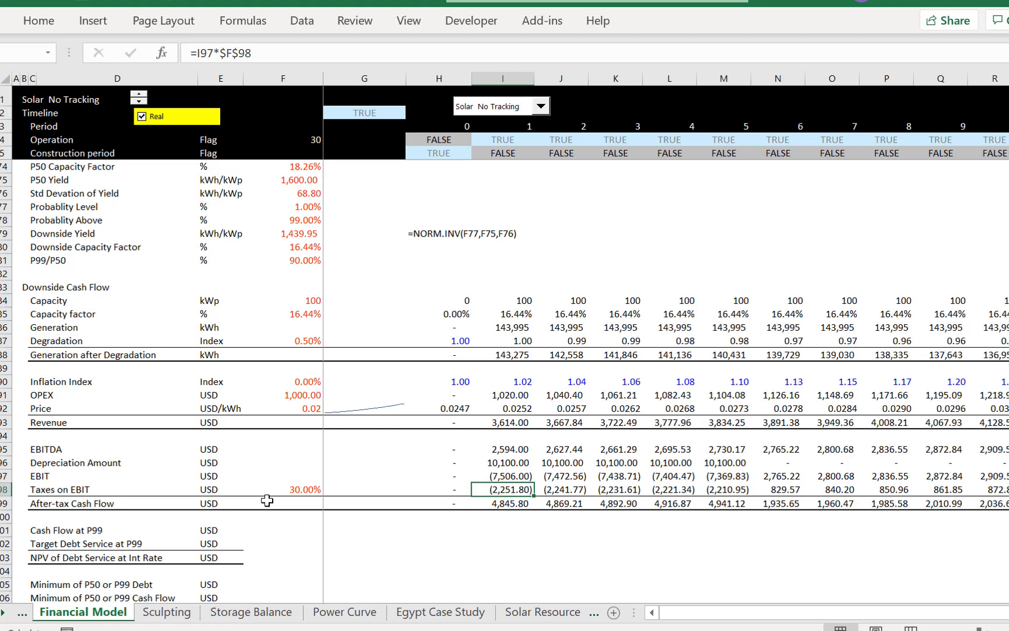
pyautogui.press('Down')
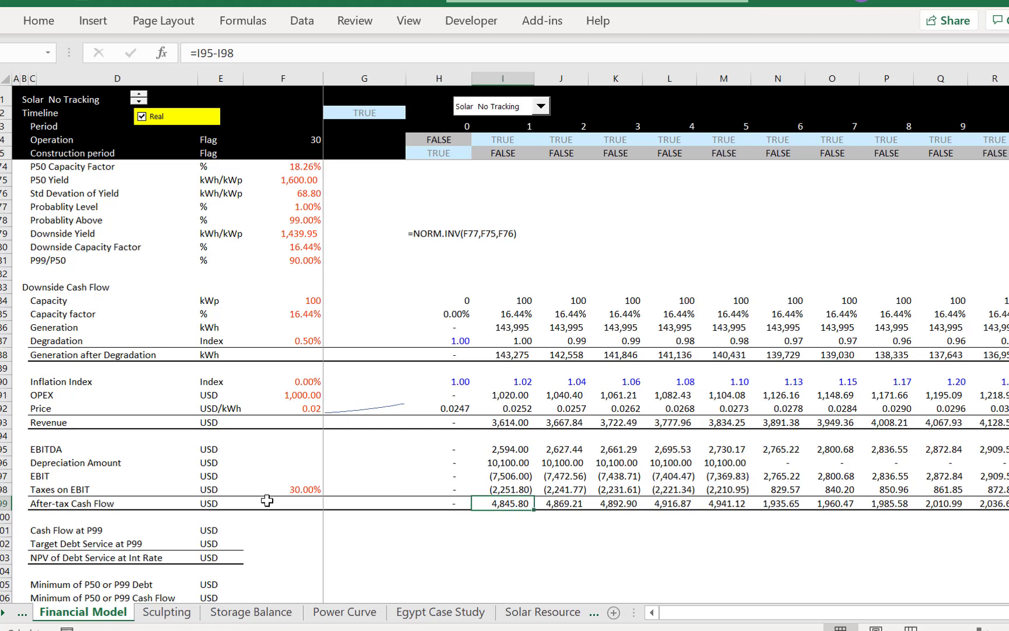
pyautogui.press('F2')
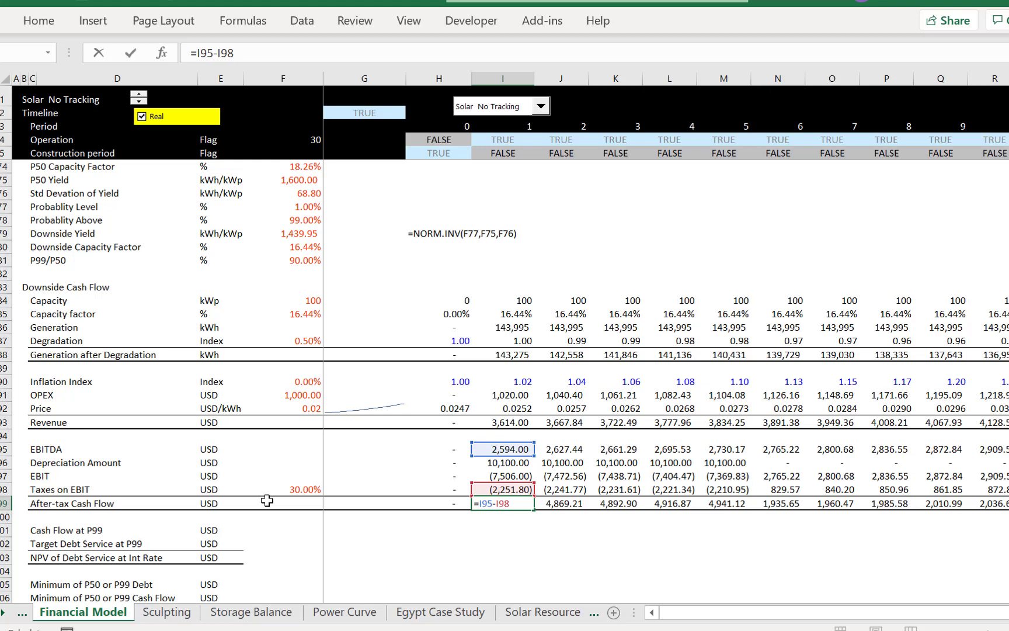
pyautogui.press('Escape')
pyautogui.press('Down')
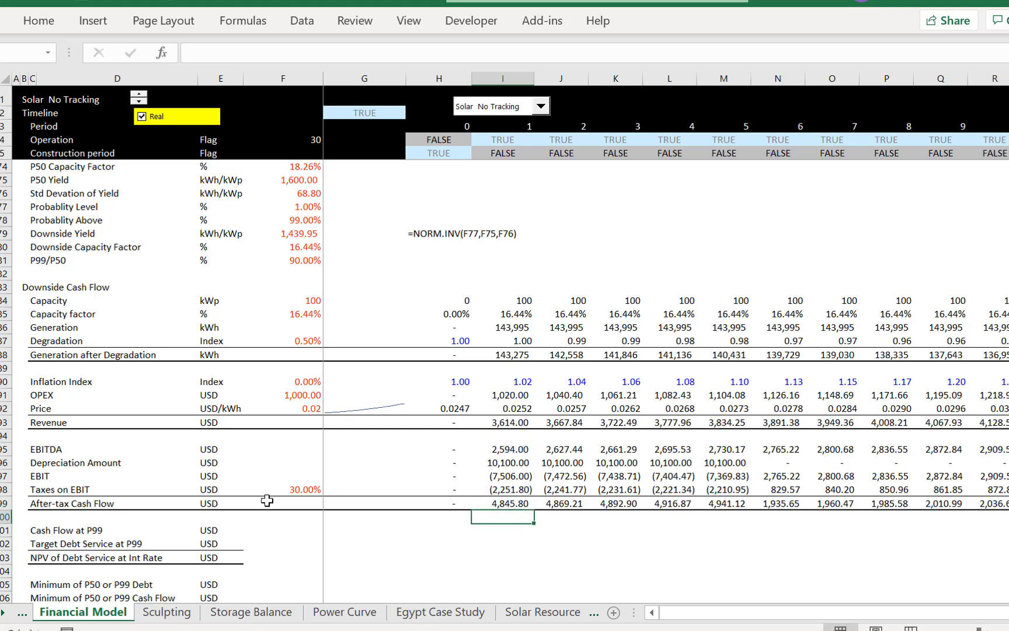
# Review the empty debt sizing rows from Cash Flow at P99 down to Minimum of P50 or P99 Cash Flow
pyautogui.press('Left')
pyautogui.press('Left')
pyautogui.press('Left')
pyautogui.press('Down')
pyautogui.press('Left')
pyautogui.press('Right')
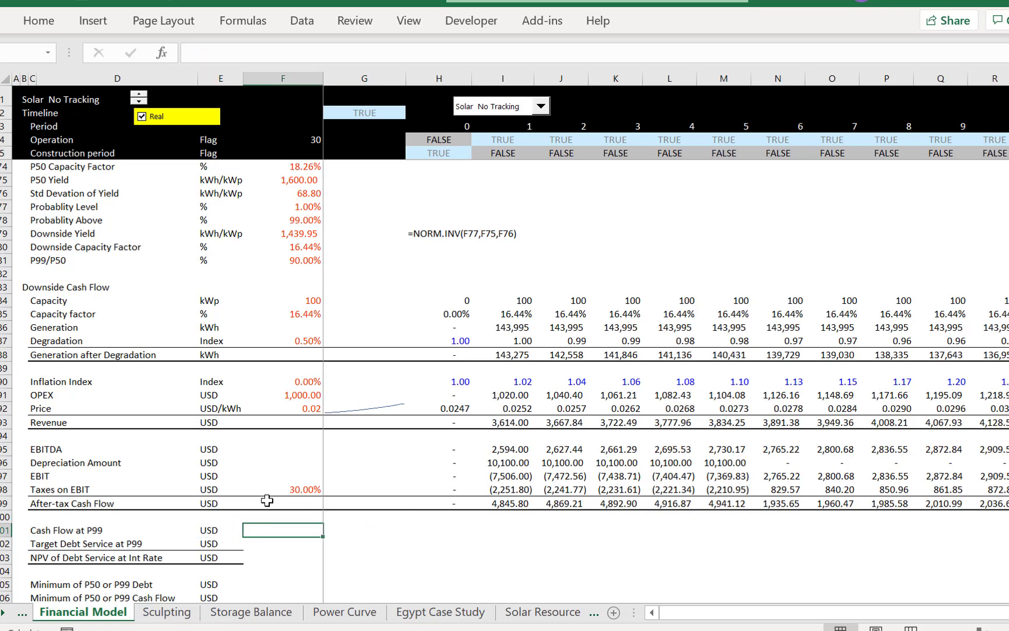
pyautogui.press('Down')
pyautogui.press('Down')
pyautogui.press('Down')
pyautogui.press('Down')
pyautogui.press('Down')
pyautogui.press('Down')
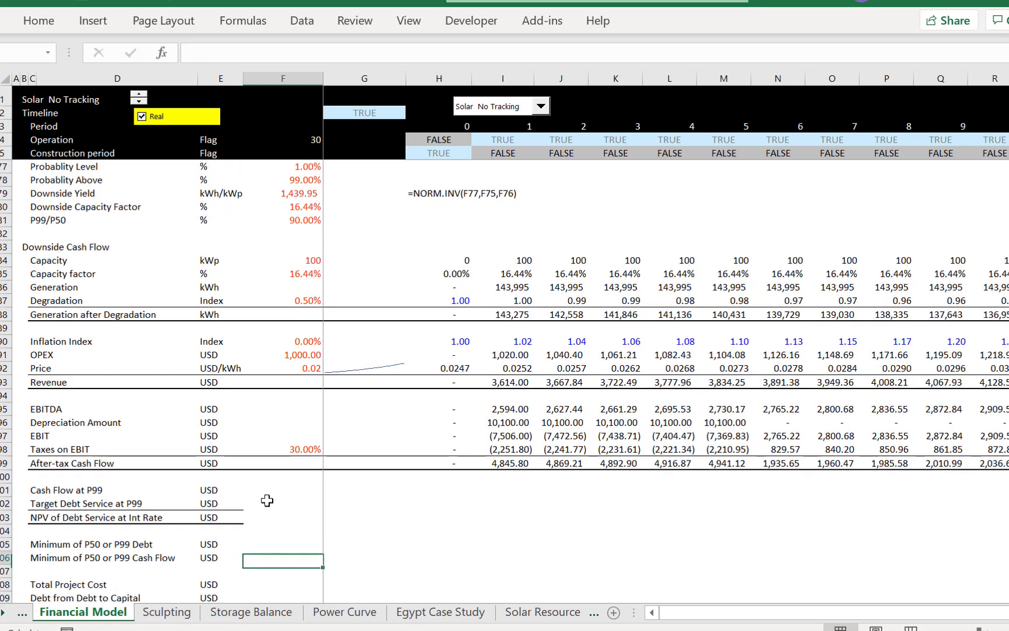
# Link Cash Flow at P99 in H101 to the downside After-tax Cash Flow with =H99
pyautogui.press('Up')
pyautogui.press('Up')
pyautogui.press('Up')
pyautogui.press('Up')
pyautogui.press('Up')
pyautogui.press('Up')
pyautogui.press('Right')
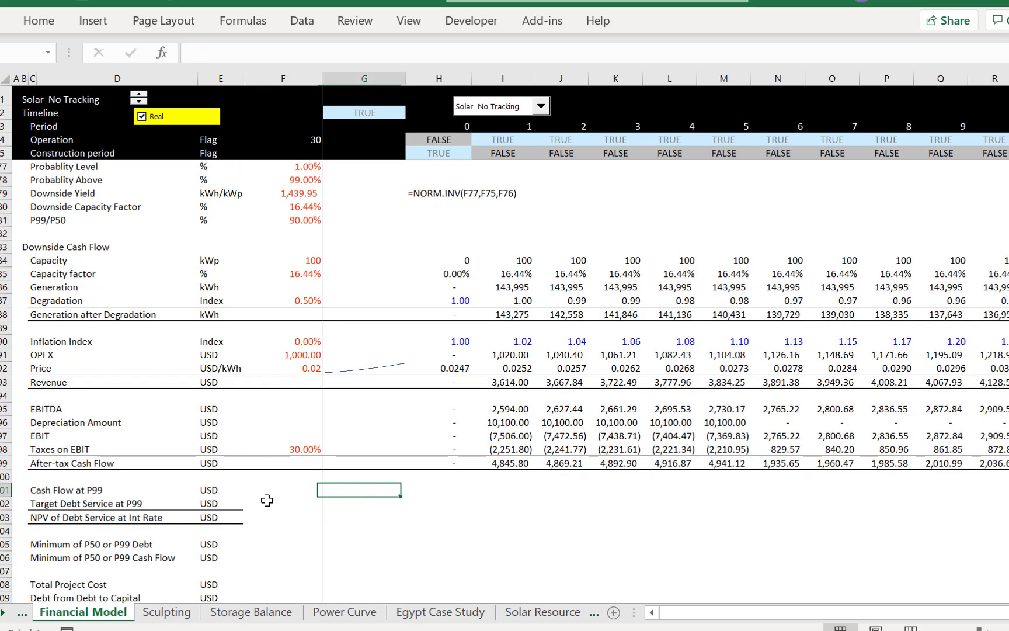
pyautogui.press('Right')
pyautogui.press('Left')
pyautogui.press('Right')
pyautogui.press('Left')
pyautogui.press('Right')
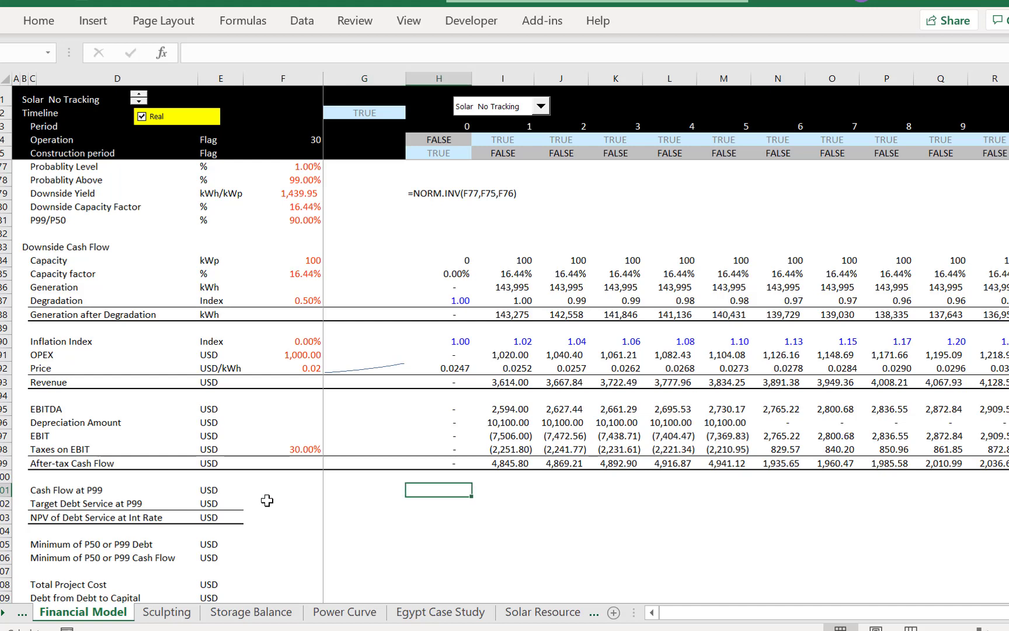
pyautogui.write('=')
pyautogui.press('Up')
pyautogui.press('Up')
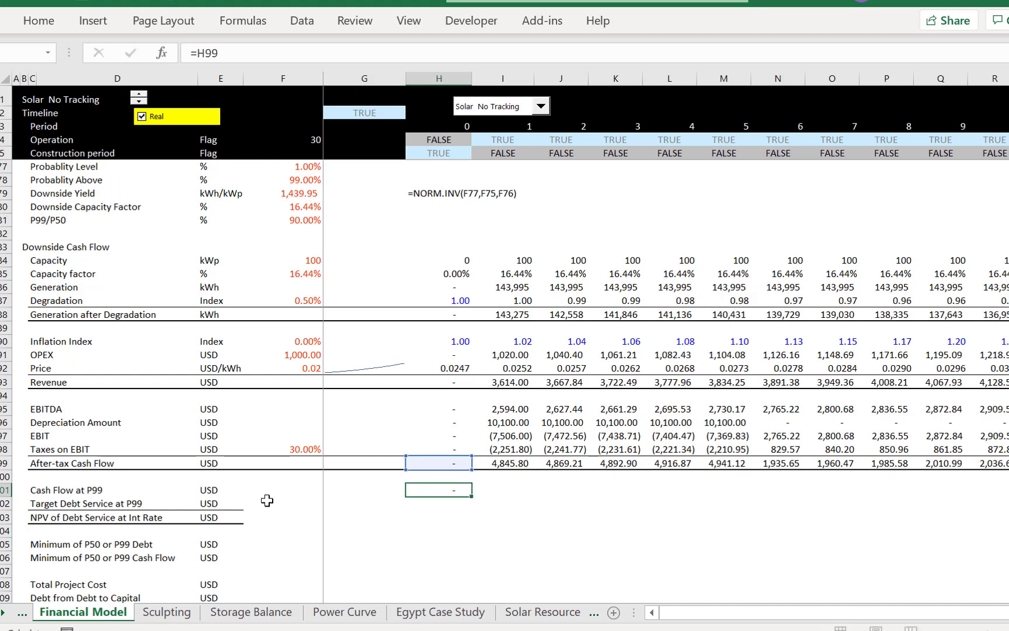
# Multiply Cash Flow at P99 in H101 by the Repayment Period flag, giving the formula =H99*H66
pyautogui.press('Return')
pyautogui.press('Up')
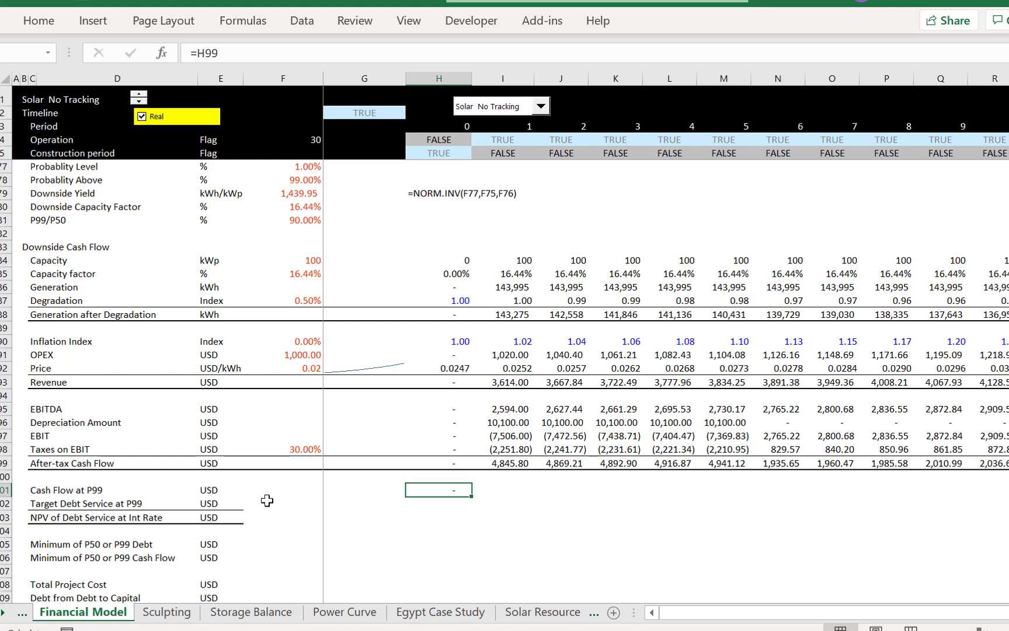
pyautogui.press('F2')
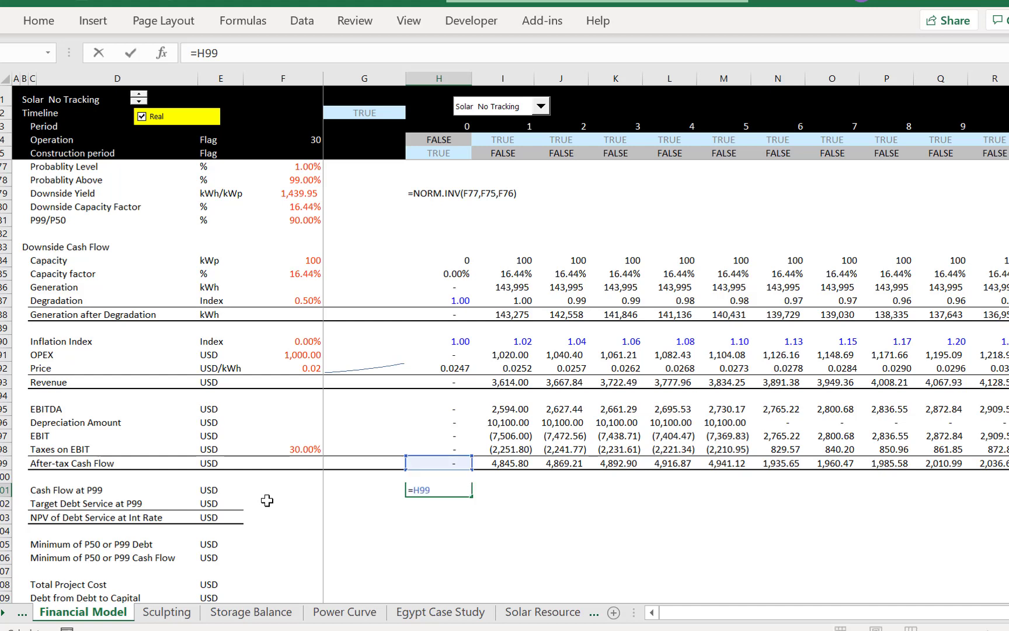
pyautogui.write('*')
pyautogui.click(465, 255)
pyautogui.press('Up')
pyautogui.press('Up')
pyautogui.press('Up')
pyautogui.press('Up')
pyautogui.press('Up')
pyautogui.press('Up')
pyautogui.press('Up')
pyautogui.press('Up')
pyautogui.press('Up')
pyautogui.press('Up')
pyautogui.press('Up')
pyautogui.press('Up')
pyautogui.press('Up')
pyautogui.press('Up')
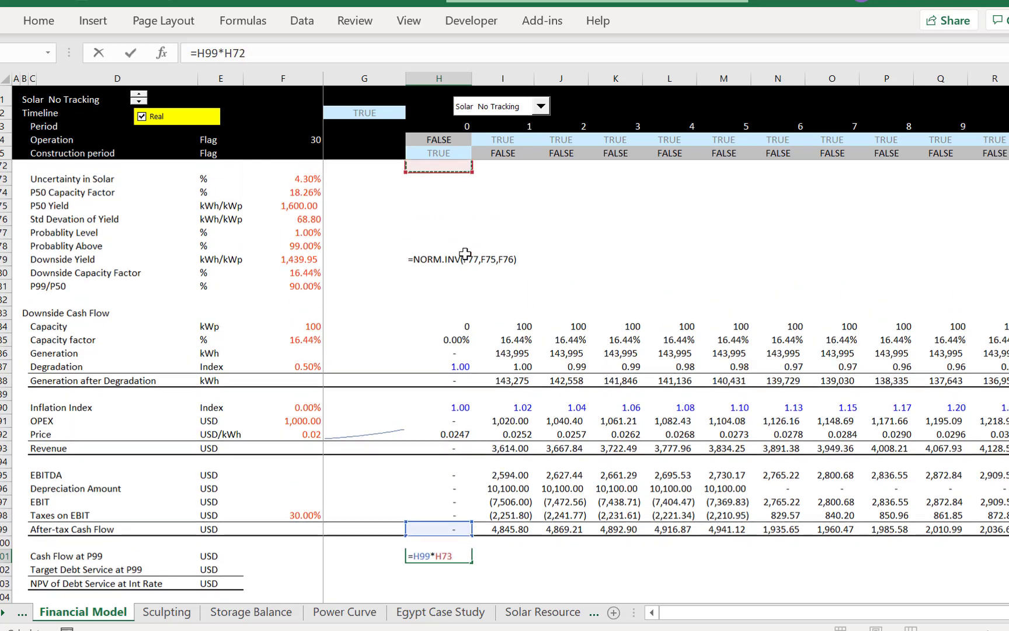
pyautogui.press('Up')
pyautogui.press('Up')
pyautogui.press('Up')
pyautogui.press('Up')
pyautogui.press('Up')
pyautogui.press('Up')
pyautogui.press('Up')
pyautogui.press('Up')
pyautogui.press('Up')
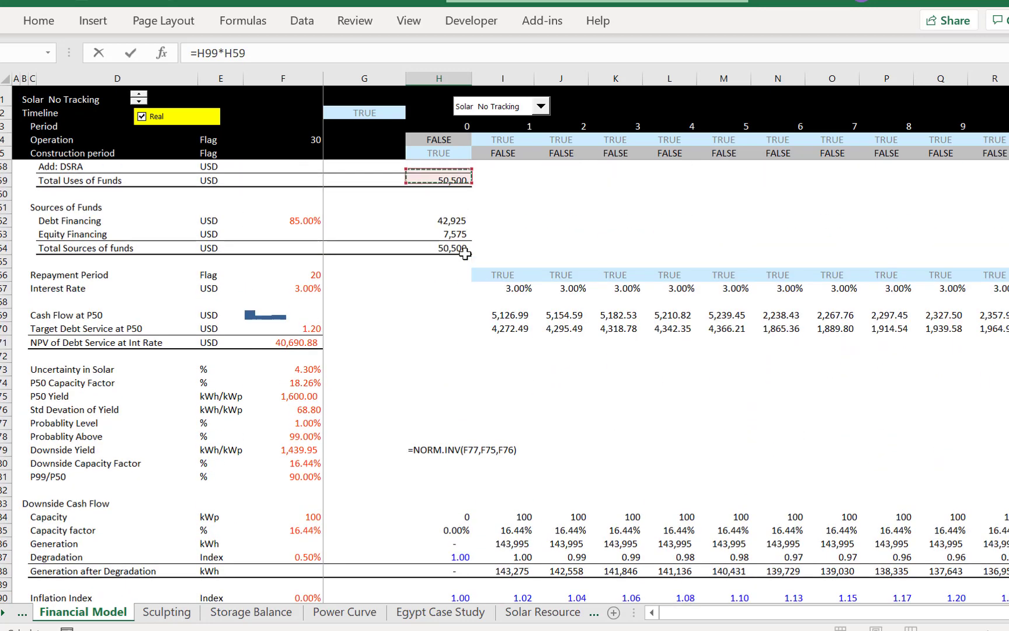
pyautogui.press('Down')
pyautogui.press('Down')
pyautogui.press('Down')
pyautogui.press('Down')
pyautogui.press('Down')
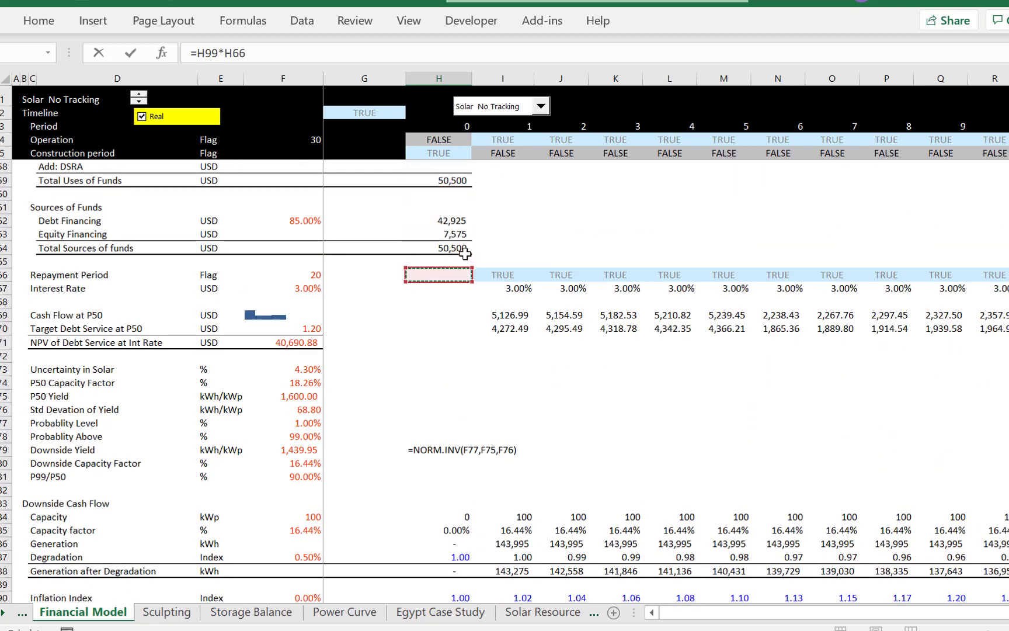
pyautogui.press('Return')
# Fill the Cash Flow at P99 formula from H101 across the timeline and check its cell references
pyautogui.press('Up')
pyautogui.hotkey('ctrl', 'shift', 'Right')
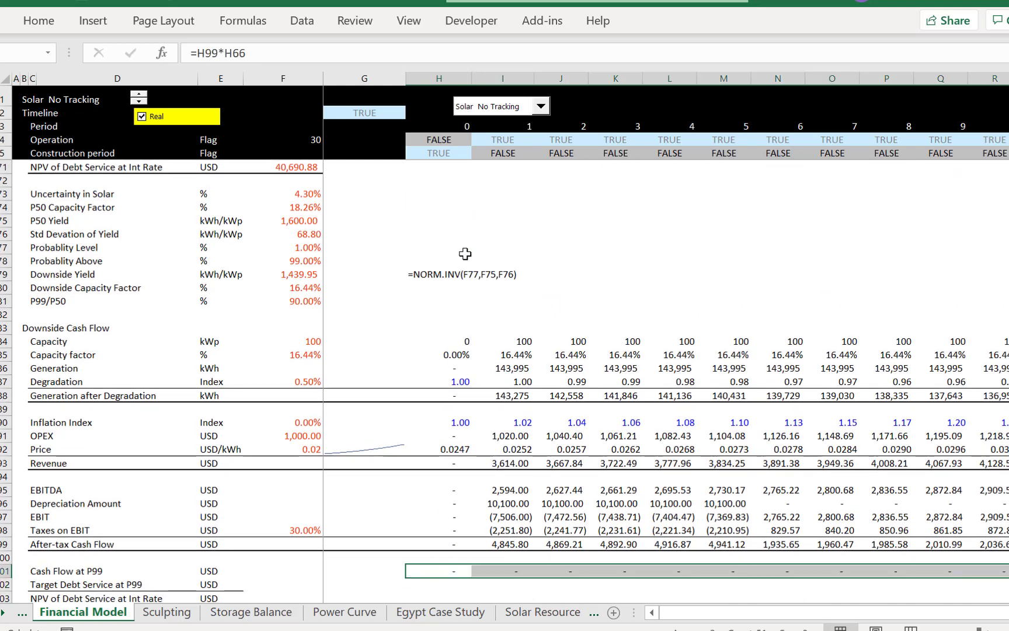
pyautogui.hotkey('ctrl', 'r')
pyautogui.press('F2')
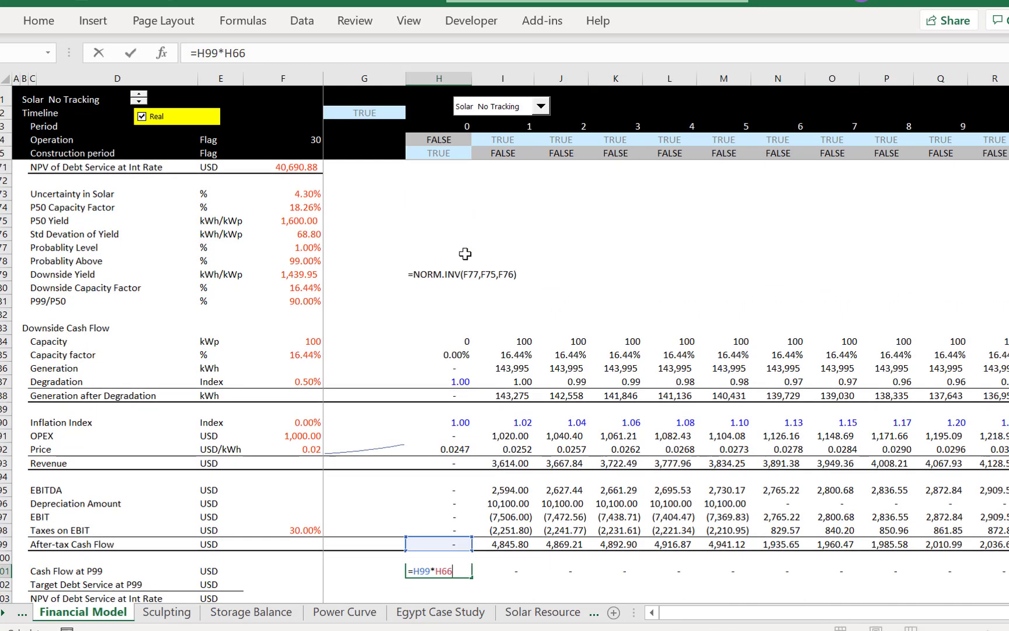
pyautogui.press('Escape')
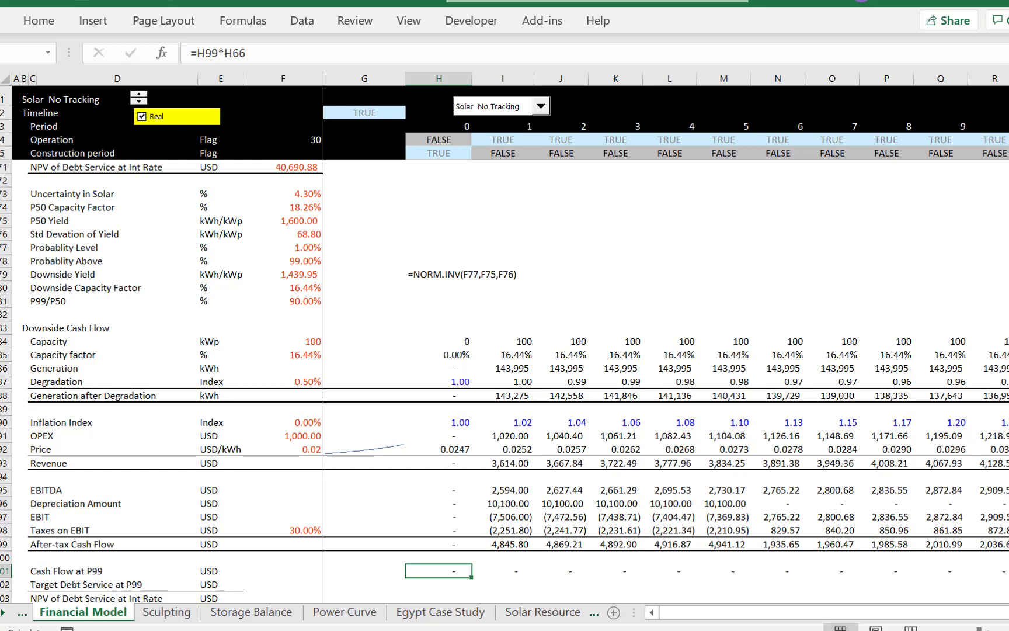
# Set the workbook's calculation mode to Automatic Except for Data Tables
pyautogui.click(243, 20)
pyautogui.click(933, 88)
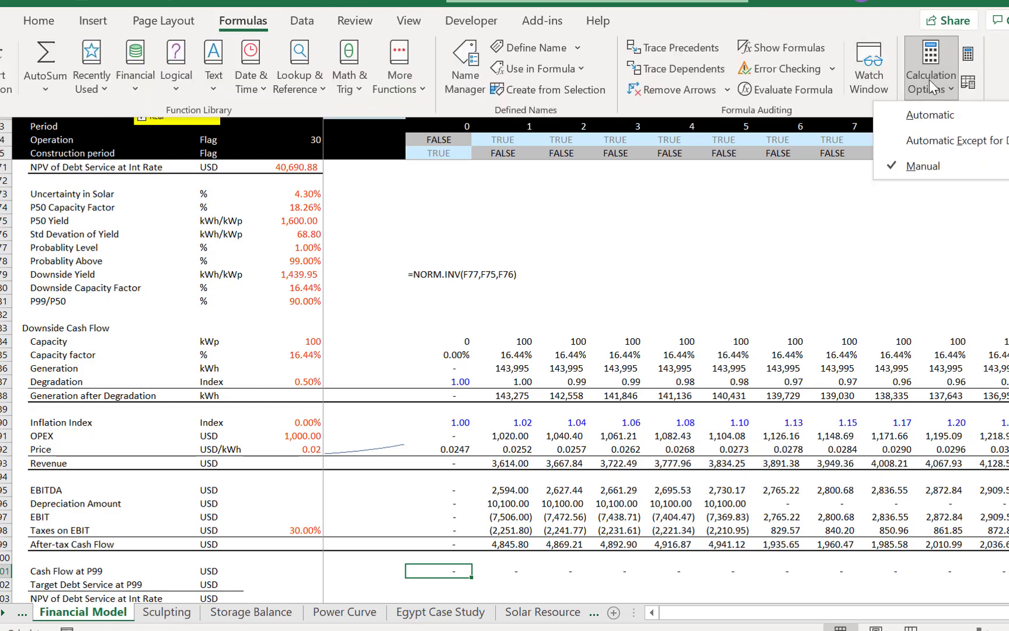
pyautogui.click(925, 142)
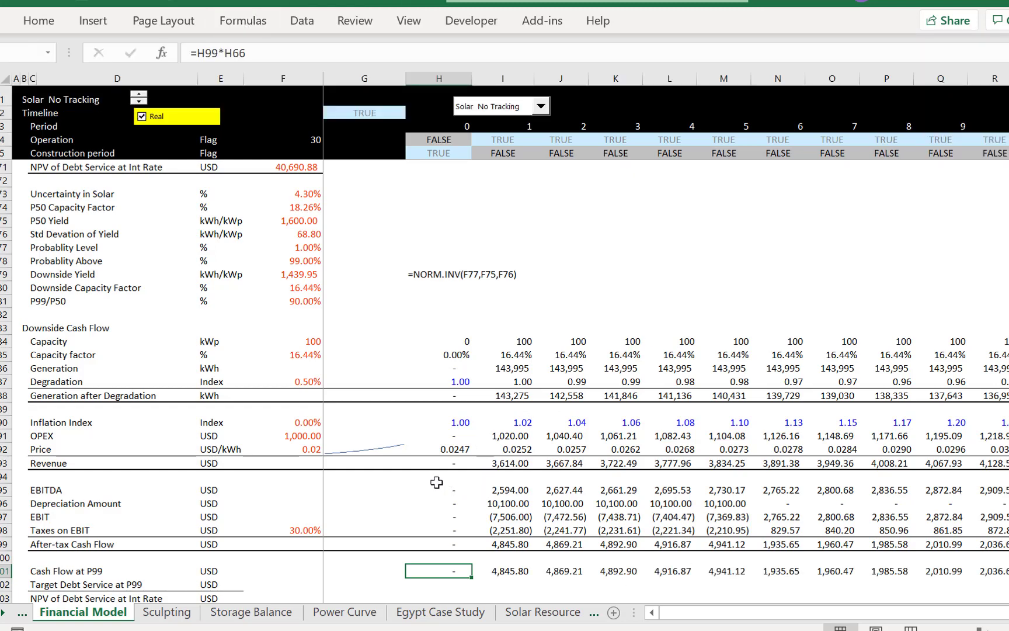
# Review the Cash Flow at P99 row across the timeline past the end of the 20-year repayment period
pyautogui.press('Down')
pyautogui.press('Down')
pyautogui.press('Down')
pyautogui.press('Up')
pyautogui.press('Up')
pyautogui.press('Up')
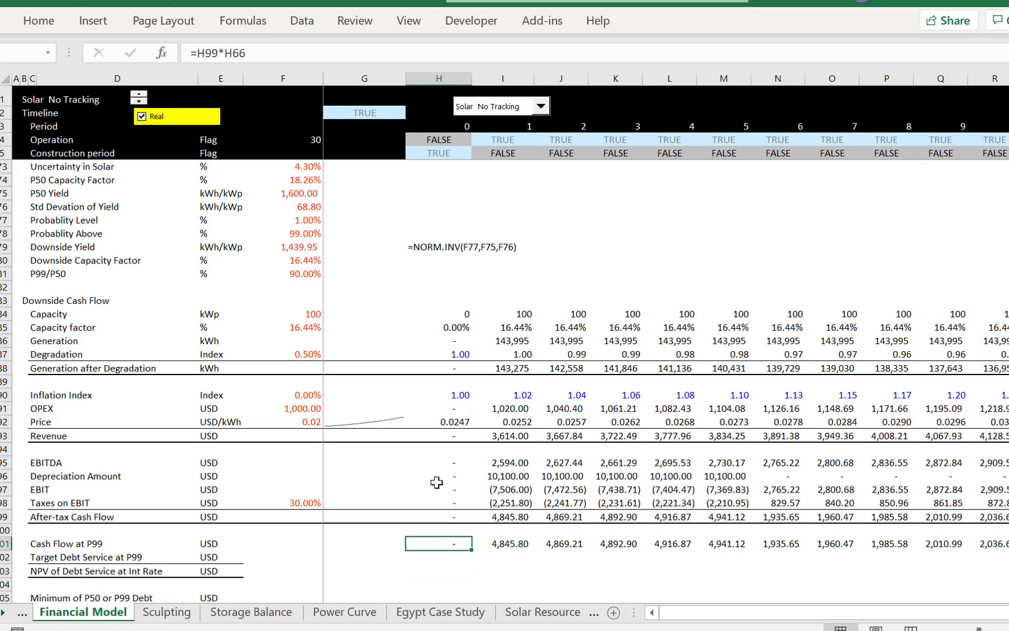
pyautogui.press('Right')
pyautogui.press('Right')
pyautogui.press('Right')
pyautogui.press('Right')
pyautogui.press('Right')
pyautogui.press('Right')
pyautogui.press('Right')
pyautogui.press('Right')
pyautogui.press('Right')
pyautogui.press('Right')
pyautogui.press('Right')
pyautogui.press('Right')
pyautogui.press('Right')
pyautogui.press('Right')
pyautogui.press('Right')
pyautogui.press('Right')
pyautogui.press('Right')
pyautogui.press('Right')
pyautogui.press('Right')
pyautogui.press('Right')
pyautogui.press('Right')
pyautogui.press('Right')
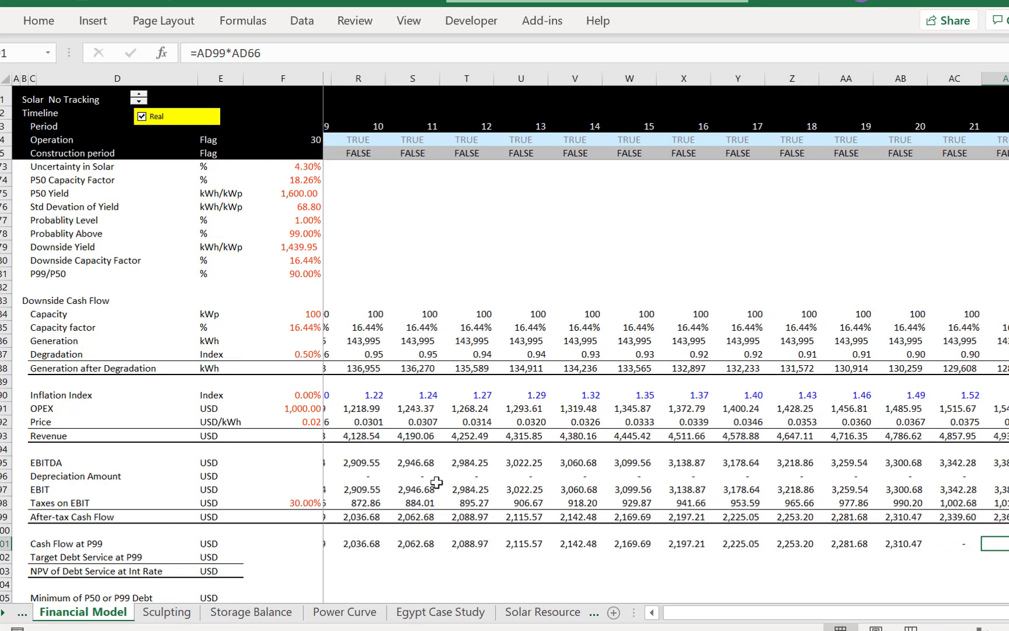
pyautogui.press('Left')
pyautogui.press('Left')
pyautogui.press('Left')
pyautogui.press('Left')
pyautogui.press('Left')
pyautogui.press('Left')
pyautogui.press('Left')
pyautogui.press('Left')
pyautogui.press('Left')
pyautogui.press('Left')
pyautogui.press('Left')
pyautogui.press('Left')
pyautogui.press('Left')
pyautogui.press('Left')
pyautogui.press('Left')
pyautogui.press('Left')
pyautogui.press('Left')
pyautogui.press('Left')
pyautogui.press('Left')
pyautogui.press('Left')
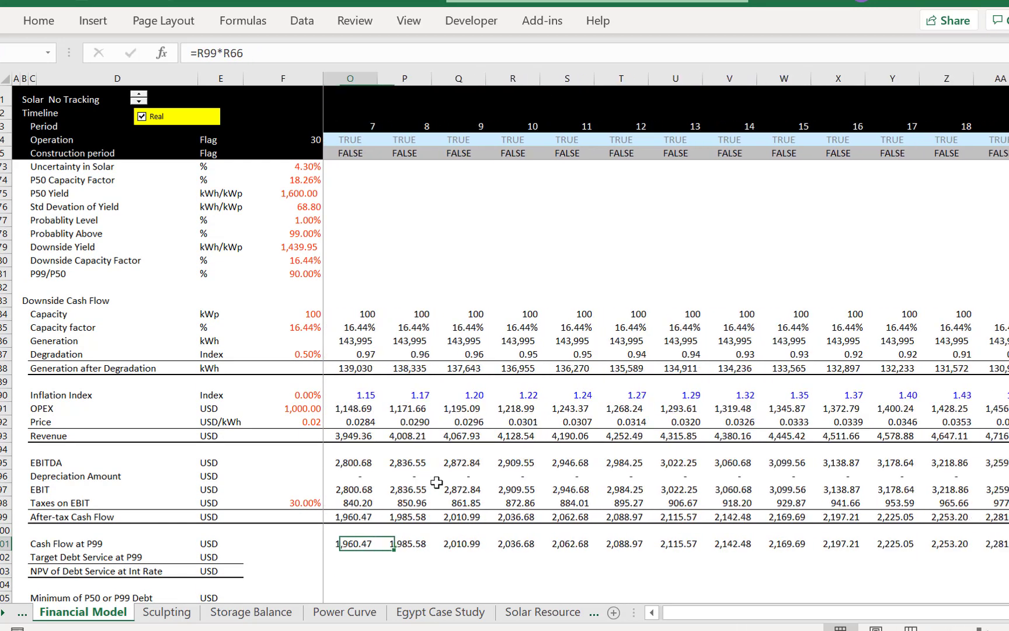
# Link the Target Debt Service at P99 factor in F102 to the P99 DSCR assumption with =LCOE!G130
pyautogui.press('Down')
pyautogui.press('Right')
pyautogui.press('Right')
pyautogui.press('Right')
pyautogui.press('Right')
pyautogui.press('Right')
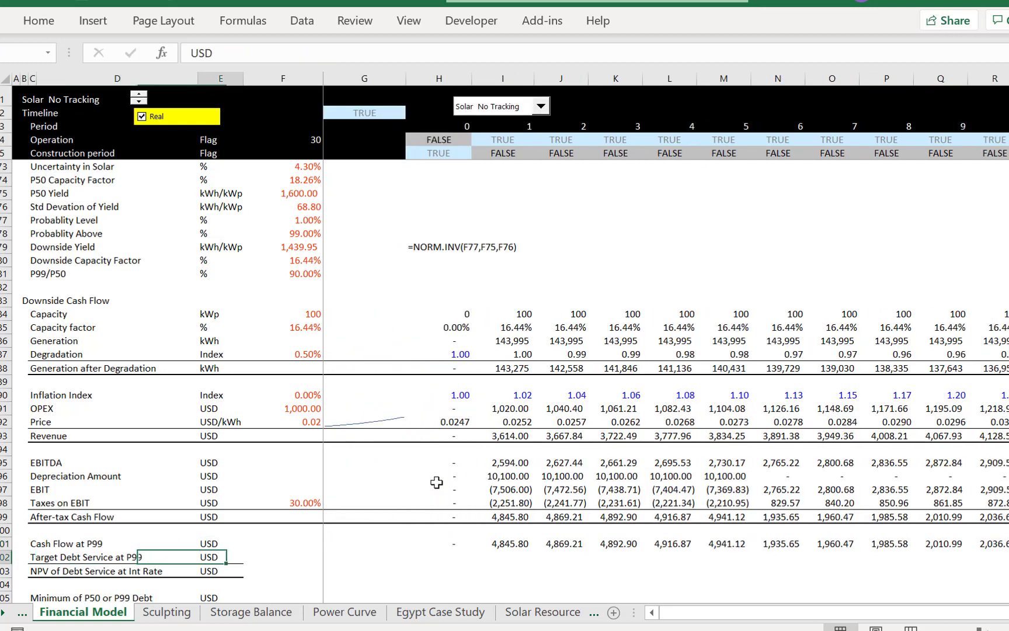
pyautogui.write('=')
pyautogui.hotkey('ctrl', 'pageup')
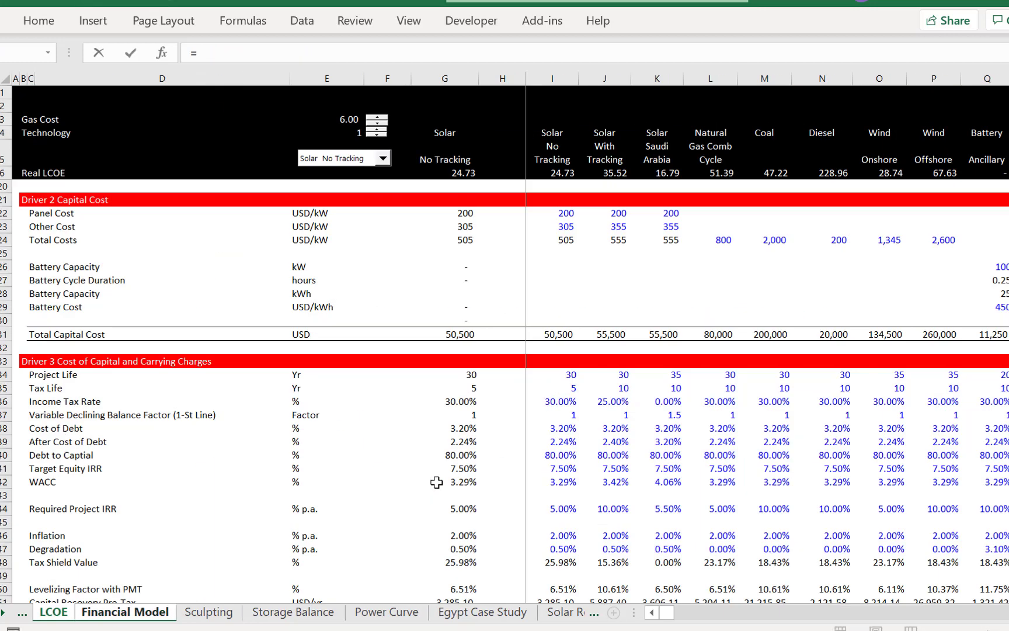
pyautogui.press('Down')
pyautogui.press('Down')
pyautogui.press('Down')
pyautogui.press('Down')
pyautogui.press('Down')
pyautogui.press('Down')
pyautogui.press('Down')
pyautogui.press('Down')
pyautogui.press('Down')
pyautogui.press('Down')
pyautogui.press('Down')
pyautogui.press('Down')
pyautogui.press('Down')
pyautogui.press('Down')
pyautogui.press('Down')
pyautogui.press('Down')
pyautogui.press('Down')
pyautogui.press('Down')
pyautogui.press('Down')
pyautogui.press('Down')
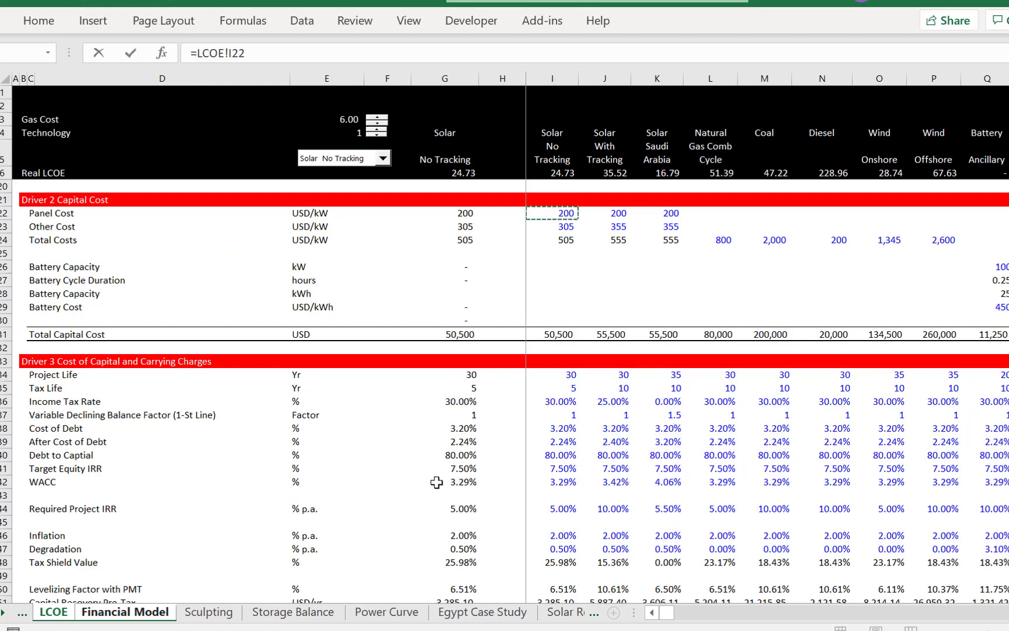
pyautogui.press('Down')
pyautogui.press('Down')
pyautogui.press('Down')
pyautogui.press('Down')
pyautogui.press('Down')
pyautogui.press('Down')
pyautogui.press('Down')
pyautogui.press('Down')
pyautogui.press('Down')
pyautogui.press('Down')
pyautogui.press('Down')
pyautogui.press('Down')
pyautogui.press('Down')
pyautogui.press('Down')
pyautogui.press('Down')
pyautogui.press('Down')
pyautogui.press('Down')
pyautogui.press('Down')
pyautogui.press('Down')
pyautogui.press('Down')
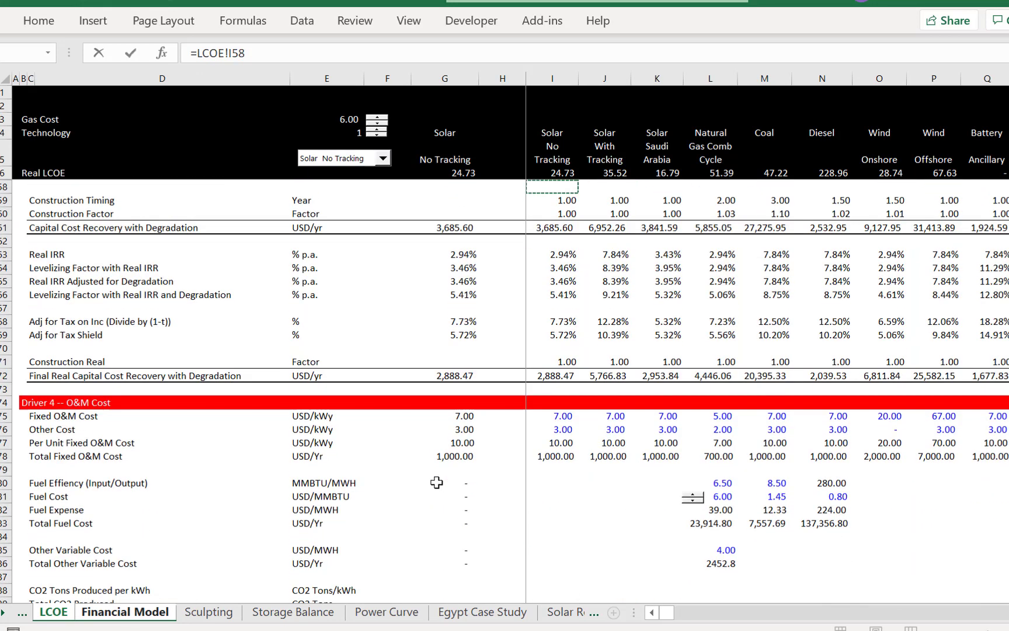
pyautogui.press('Up')
pyautogui.press('Up')
pyautogui.press('Up')
pyautogui.press('Up')
pyautogui.press('Up')
pyautogui.press('Up')
pyautogui.press('Up')
pyautogui.press('Up')
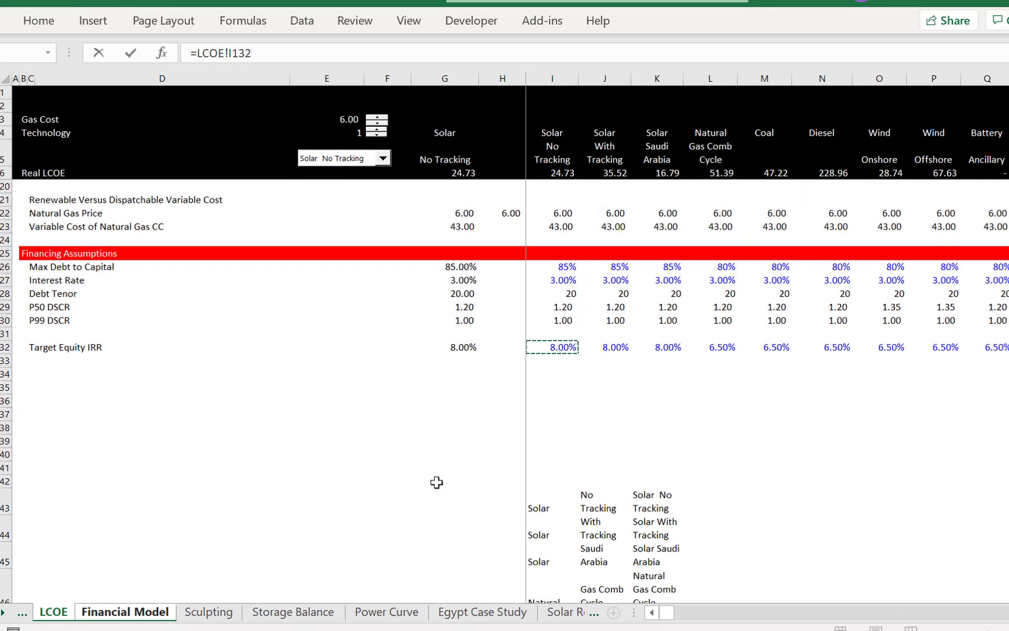
pyautogui.press('Right')
pyautogui.press('Down')
pyautogui.press('Down')
pyautogui.press('Down')
pyautogui.press('Down')
pyautogui.press('Down')
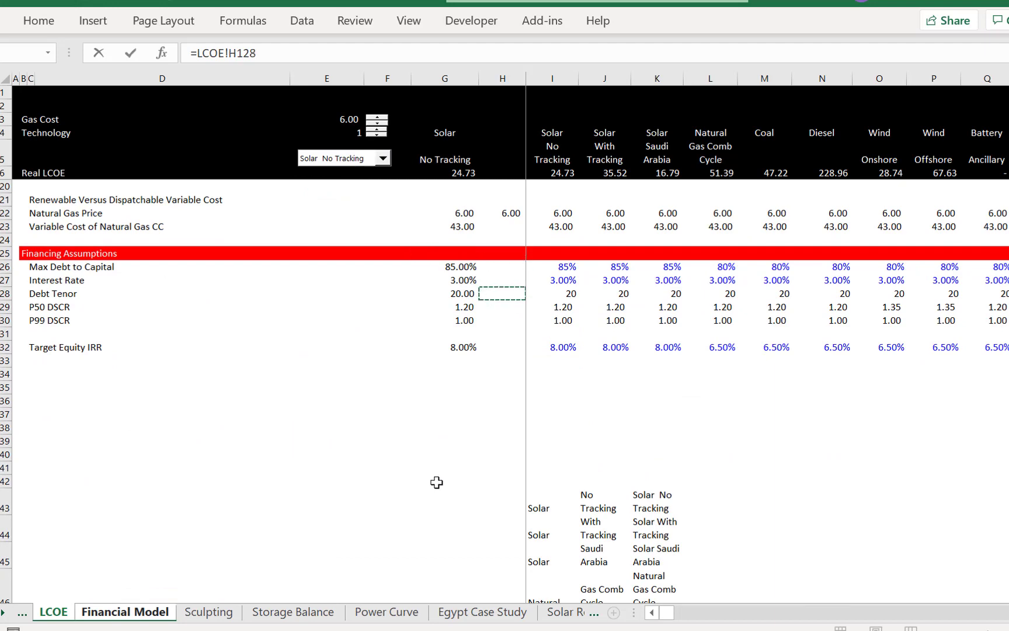
pyautogui.press('Left')
pyautogui.press('Return')
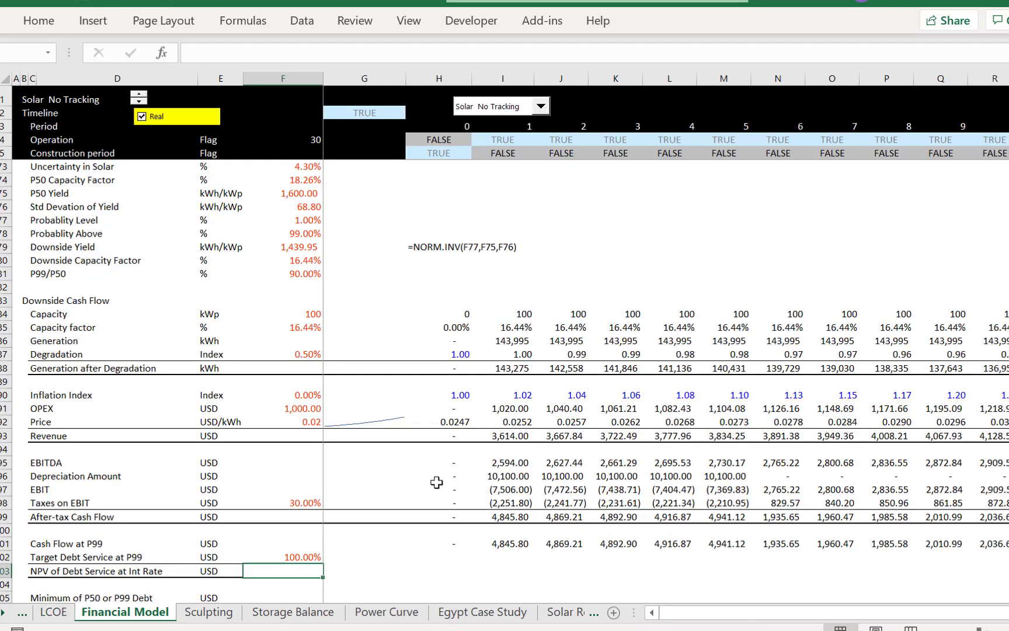
# Format the P99 DSCR in F102 as a number with two decimals instead of a percentage
pyautogui.hotkey('ctrl', 'shift', '1')
pyautogui.press('Left')
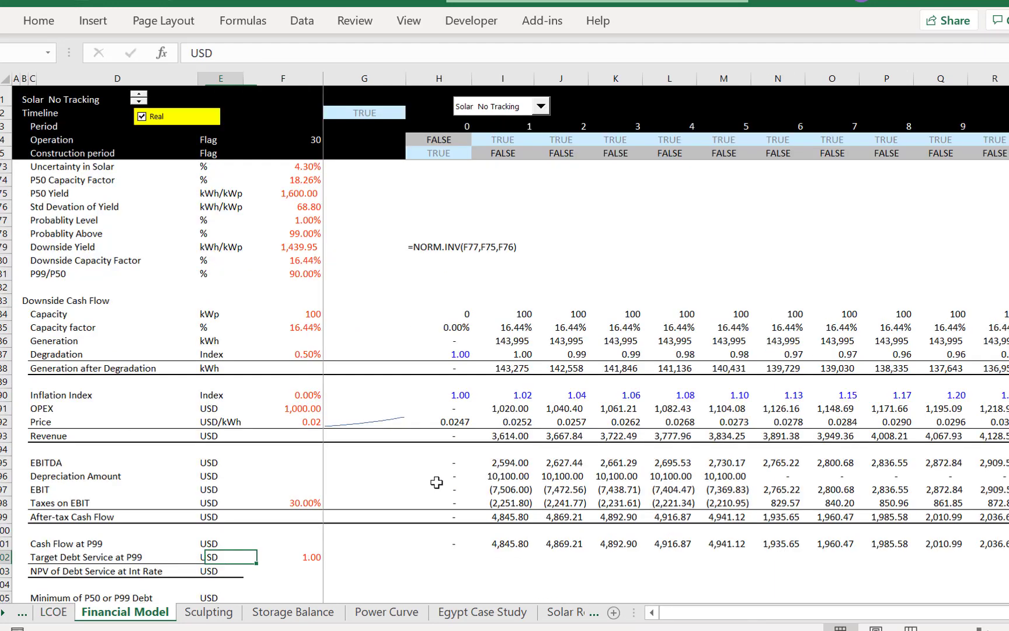
pyautogui.press('Right')
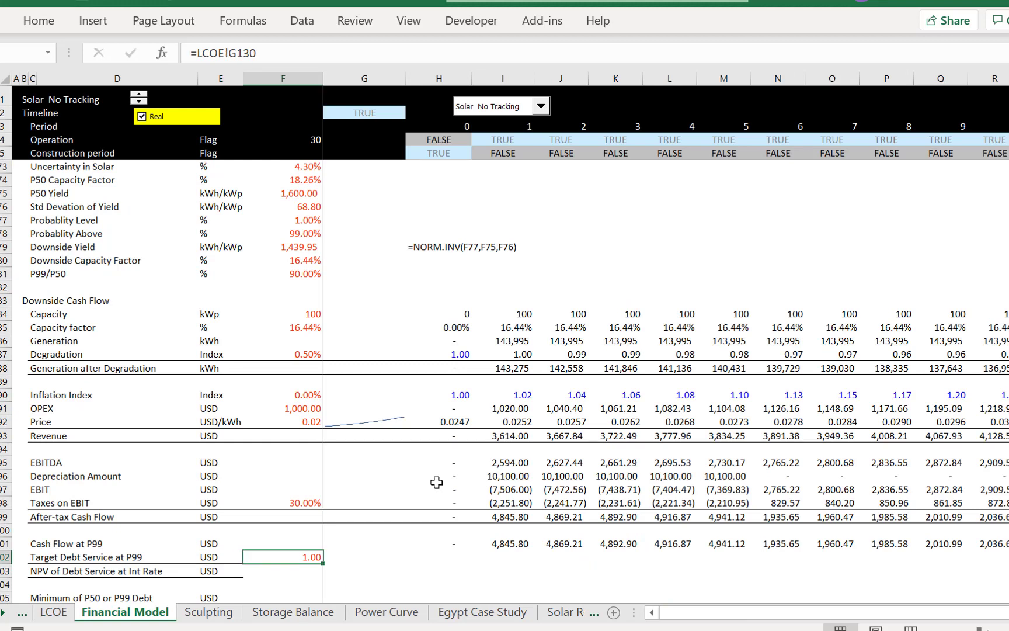
pyautogui.press('Right')
pyautogui.press('Right')
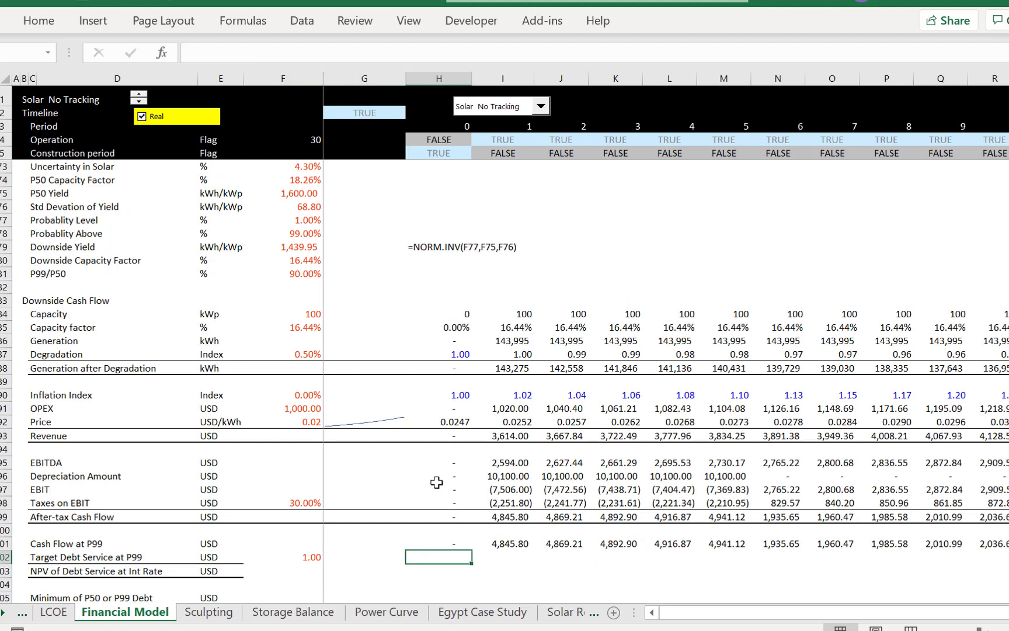
# Fill the Target Debt Service at P99 row from H102 across all periods with =H101/$F$102
pyautogui.write('=')
pyautogui.press('Up')
pyautogui.write('/')
pyautogui.press('Left')
pyautogui.press('Left')
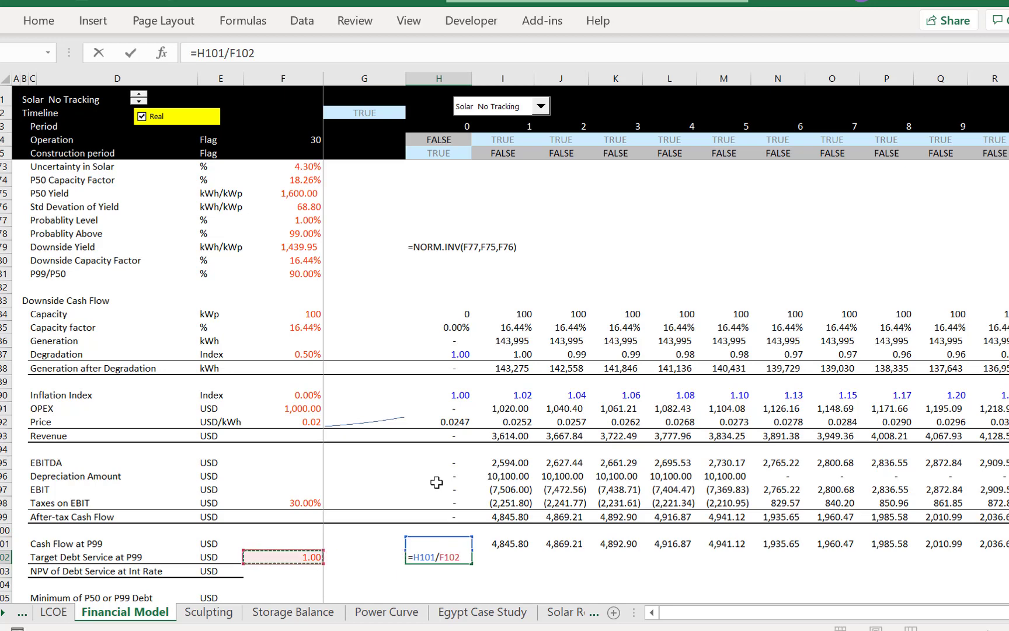
pyautogui.press('F4')
pyautogui.hotkey('ctrl', 'Return')
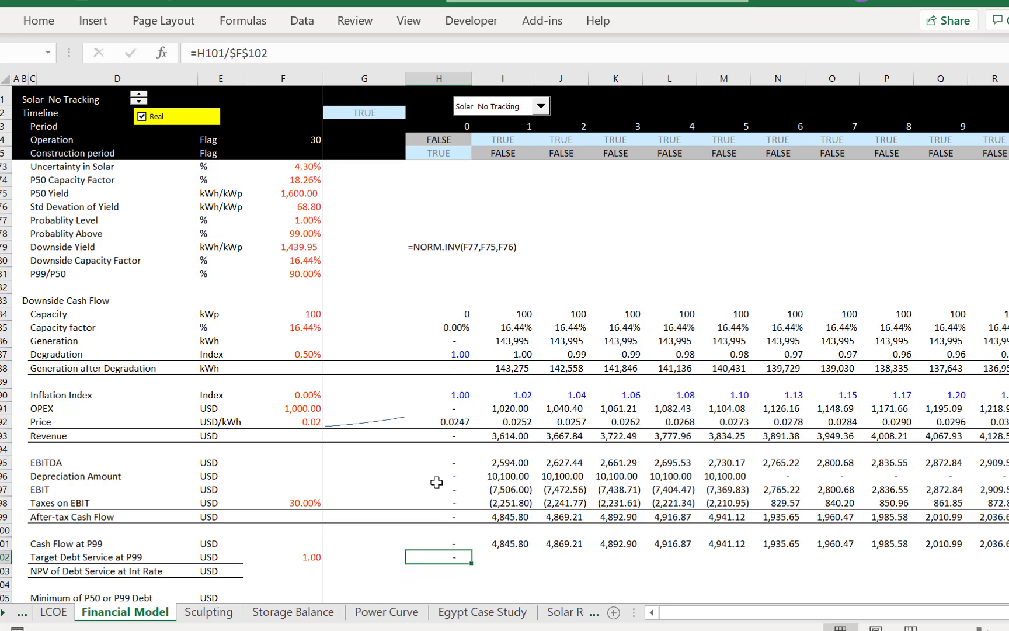
pyautogui.hotkey('ctrl', 'shift', 'Right')
pyautogui.hotkey('ctrl', 'r')
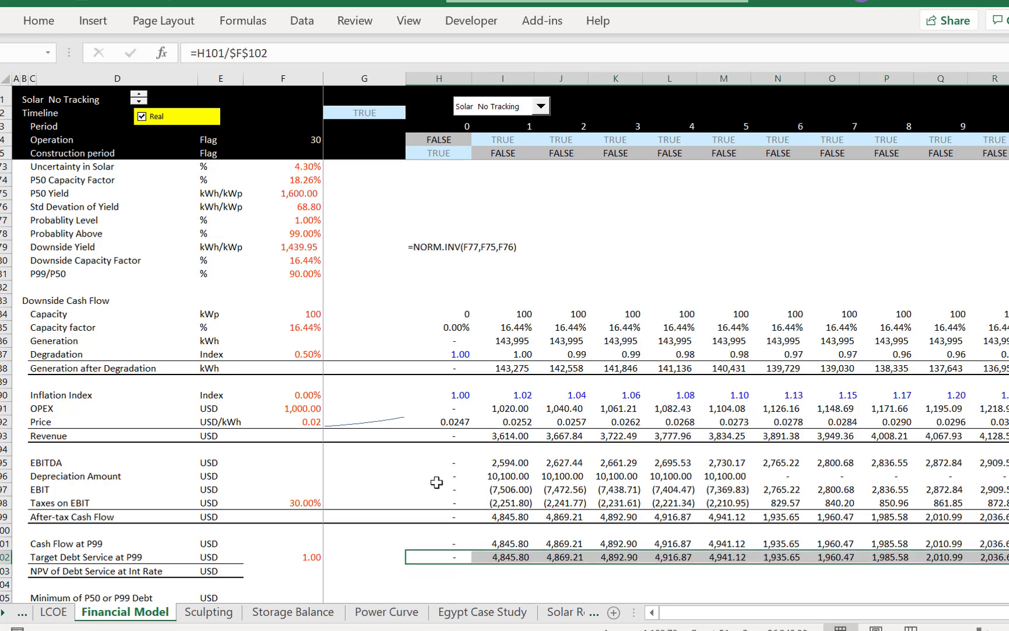
# Calculate the P99 NPV of Debt Service at Int Rate in F103 as =NPV(F67,I102:BF102), formatted without a currency symbol
pyautogui.press('Down')
pyautogui.press('Left')
pyautogui.press('Left')
pyautogui.press('Left')
pyautogui.press('Left')
pyautogui.press('Right')
pyautogui.press('Right')
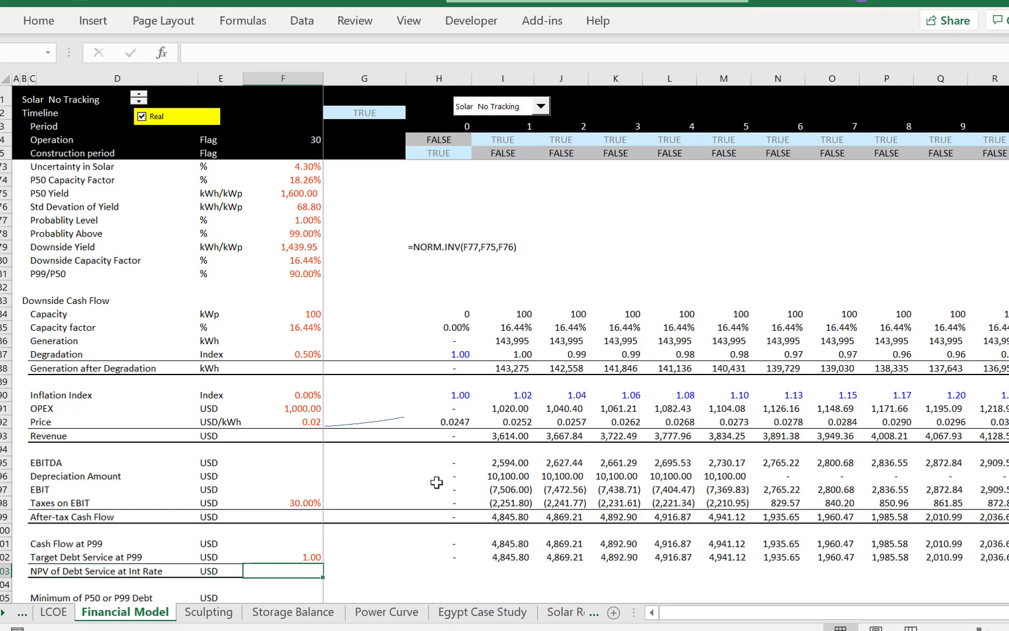
pyautogui.write('=')
pyautogui.write('pv(')
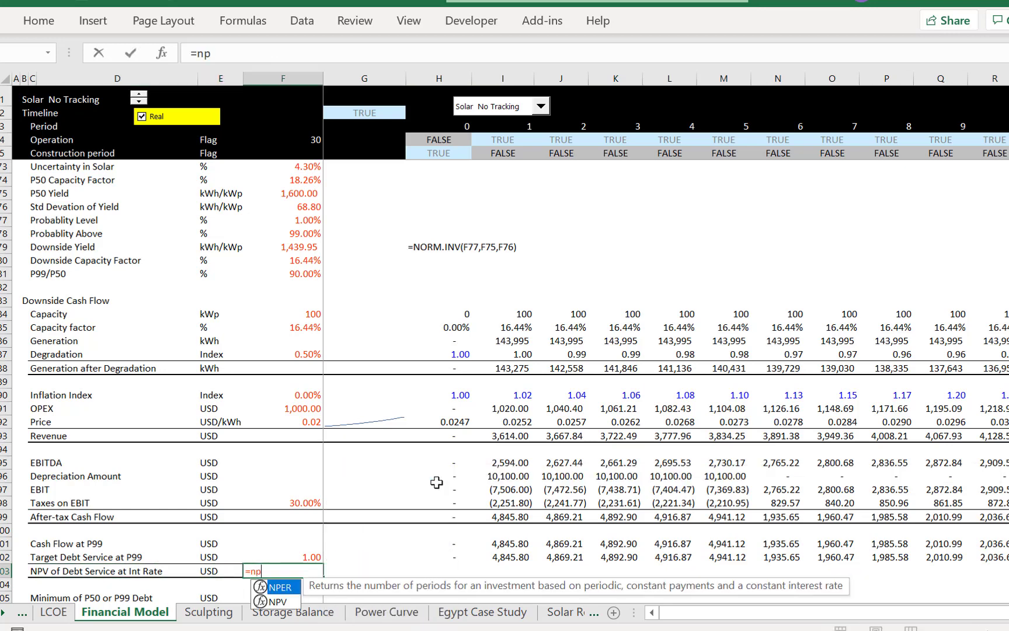
pyautogui.press('Up')
pyautogui.press('Up')
pyautogui.press('Up')
pyautogui.press('Up')
pyautogui.press('Up')
pyautogui.press('Up')
pyautogui.press('Up')
pyautogui.press('Up')
pyautogui.press('Up')
pyautogui.press('Up')
pyautogui.press('Up')
pyautogui.press('Up')
pyautogui.press('Up')
pyautogui.press('Up')
pyautogui.press('Up')
pyautogui.press('Up')
pyautogui.press('Up')
pyautogui.press('Up')
pyautogui.press('Up')
pyautogui.press('Up')
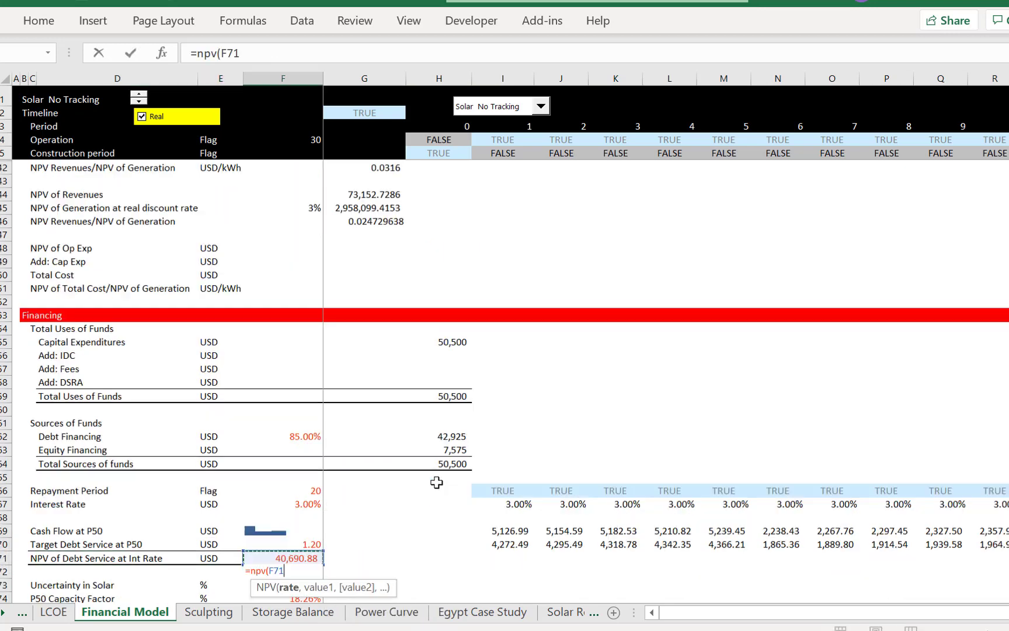
pyautogui.press('Down')
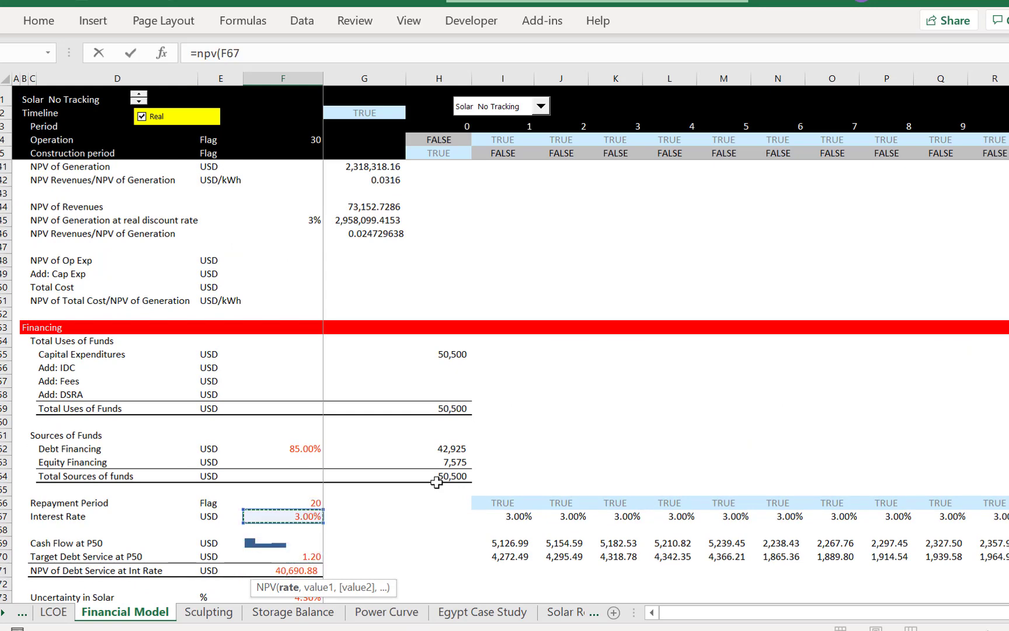
pyautogui.write(',')
pyautogui.press('Down')
pyautogui.press('Down')
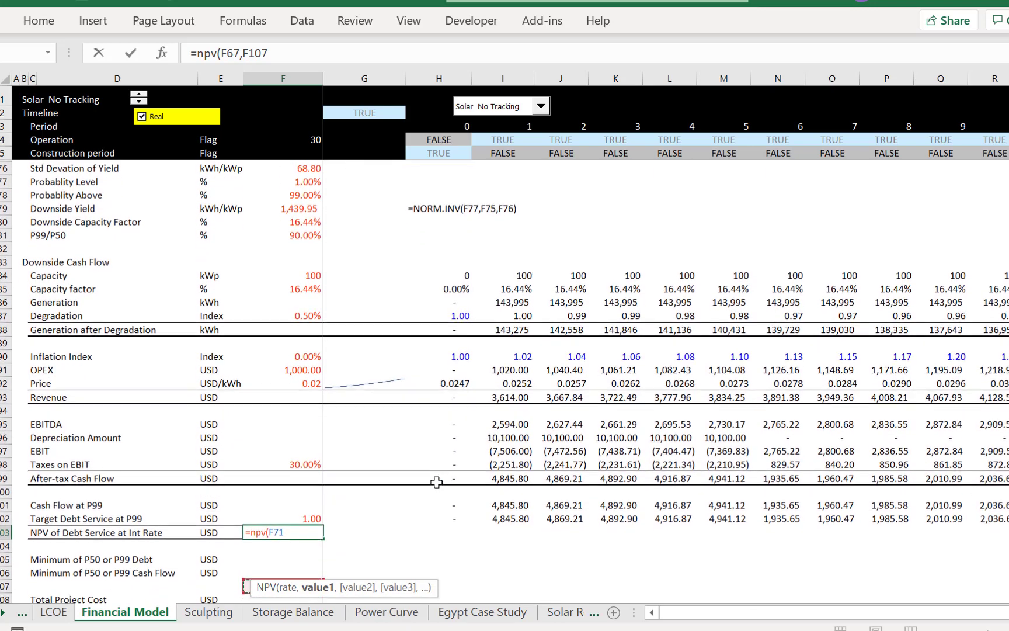
pyautogui.press('Up')
pyautogui.press('Up')
pyautogui.press('Up')
pyautogui.press('Right')
pyautogui.press('Right')
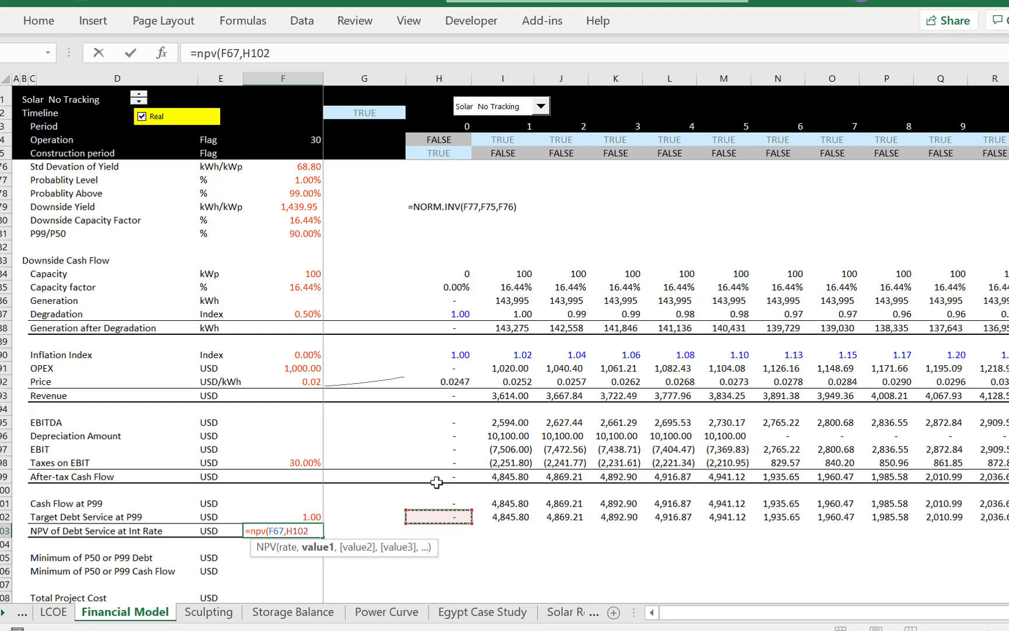
pyautogui.press('Right')
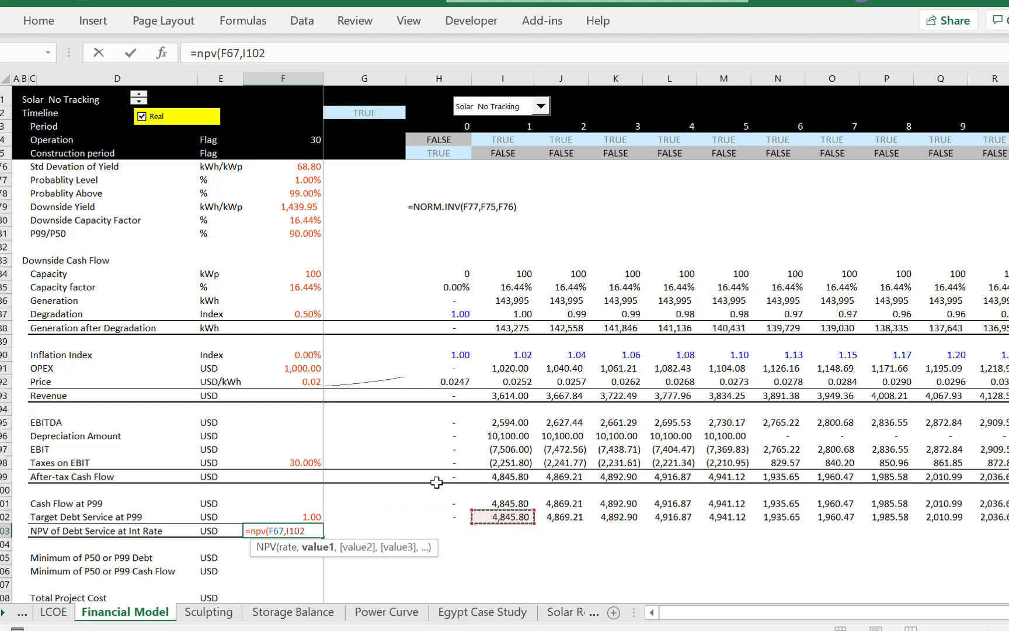
pyautogui.hotkey('ctrl', 'shift', 'Right')
pyautogui.hotkey('ctrl', 'Return')
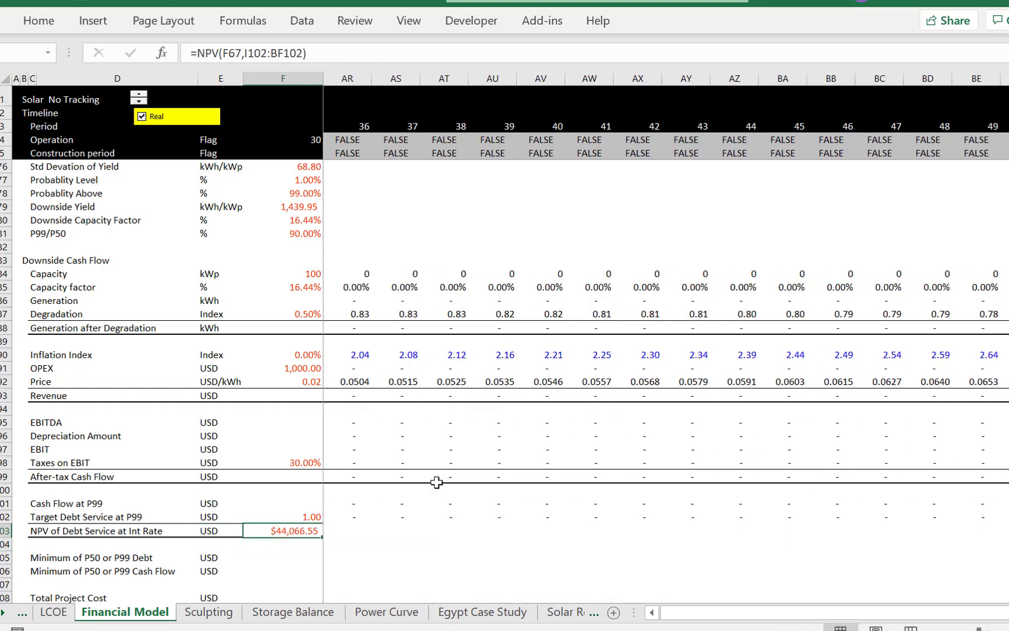
# Examine the P50 NPV of debt service formula in F71 and the period 0 cell of the P50 debt service row
pyautogui.hotkey('ctrl', 'Up')
pyautogui.hotkey('ctrl', 'Up')
pyautogui.hotkey('ctrl', 'Up')
pyautogui.hotkey('ctrl', 'Up')
pyautogui.hotkey('ctrl', 'Up')
pyautogui.hotkey('ctrl', 'Up')
pyautogui.hotkey('ctrl', 'Up')
pyautogui.hotkey('ctrl', 'Up')
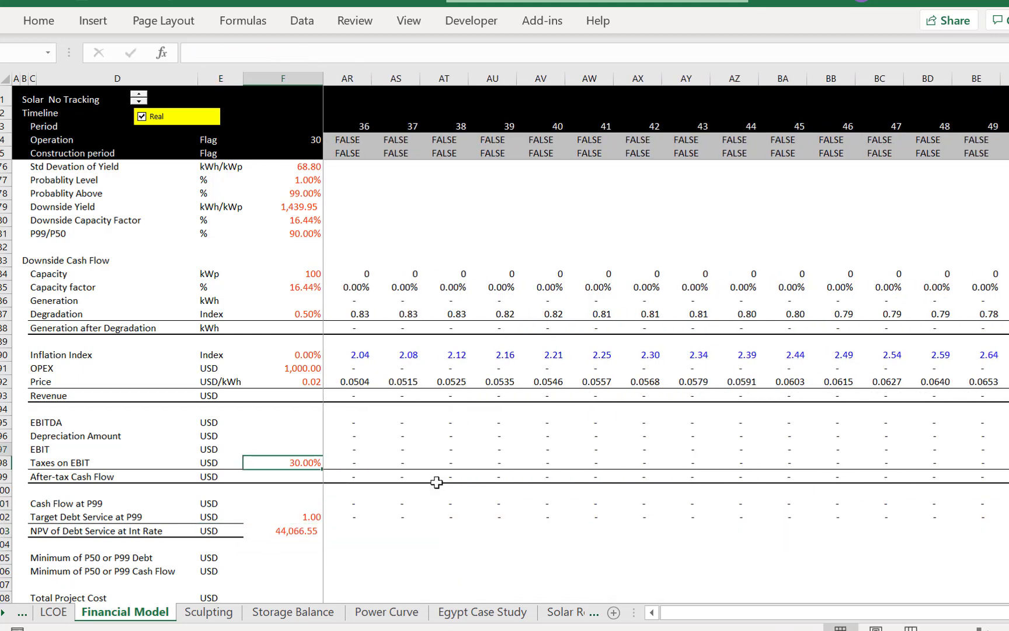
pyautogui.hotkey('ctrl', 'Up')
pyautogui.hotkey('ctrl', 'Up')
pyautogui.hotkey('ctrl', 'Up')
pyautogui.hotkey('ctrl', 'Up')
pyautogui.hotkey('ctrl', 'Up')
pyautogui.hotkey('ctrl', 'Up')
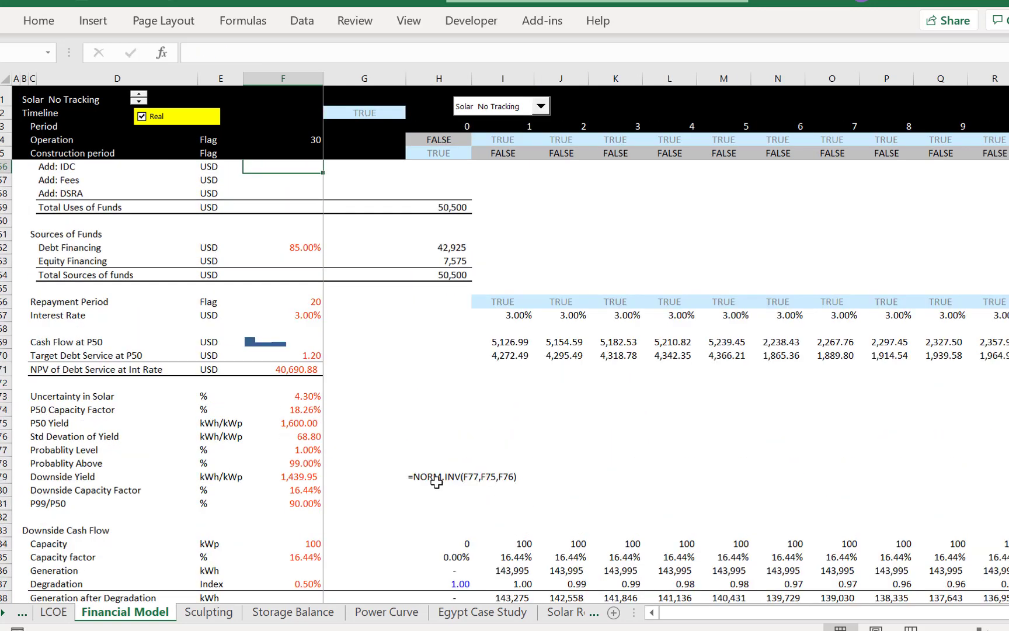
pyautogui.hotkey('ctrl', 'Down')
pyautogui.hotkey('ctrl', 'Down')
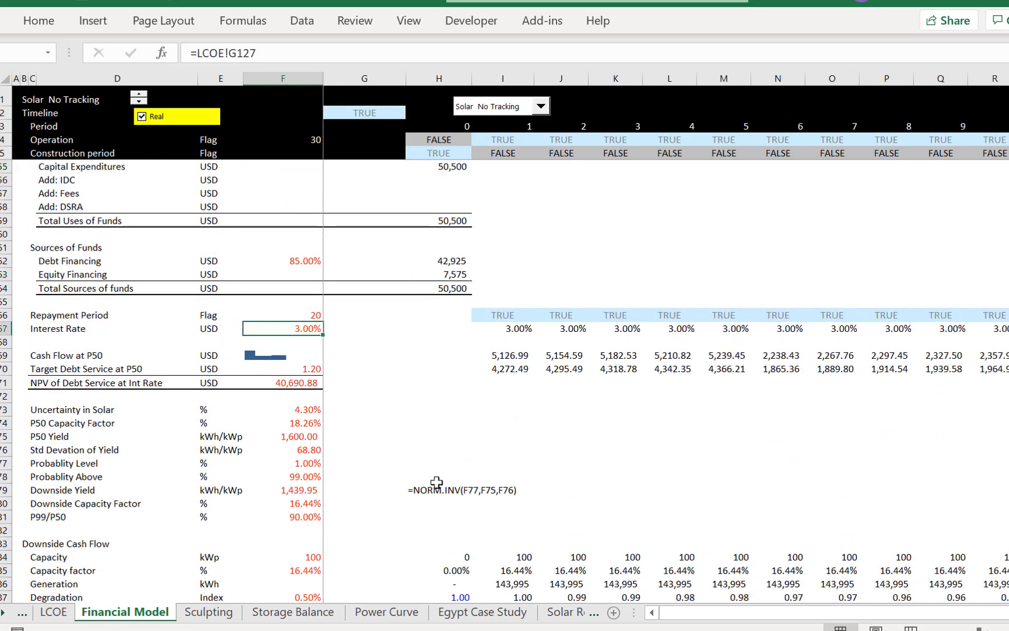
pyautogui.press('Down')
pyautogui.press('Down')
pyautogui.press('Down')
pyautogui.press('Down')
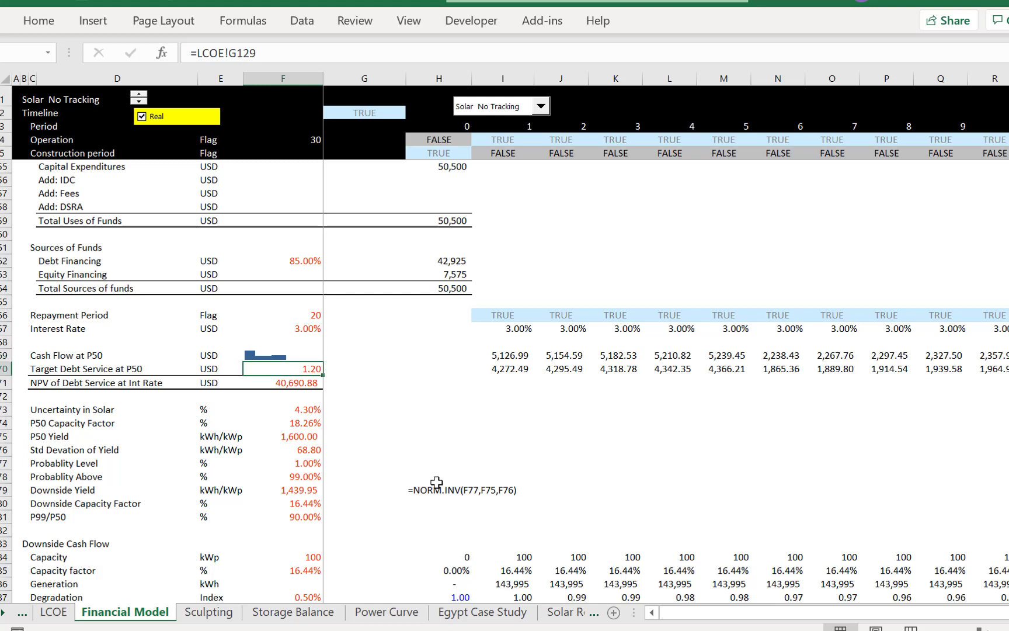
pyautogui.press('F2')
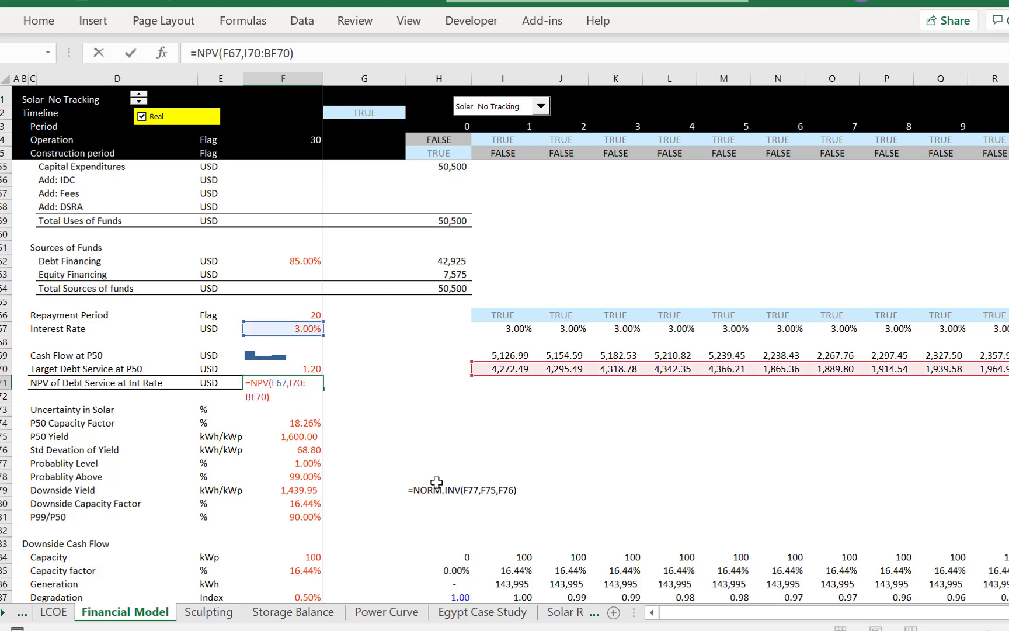
pyautogui.press('Escape')
pyautogui.press('Up')
pyautogui.press('Right')
pyautogui.press('Right')
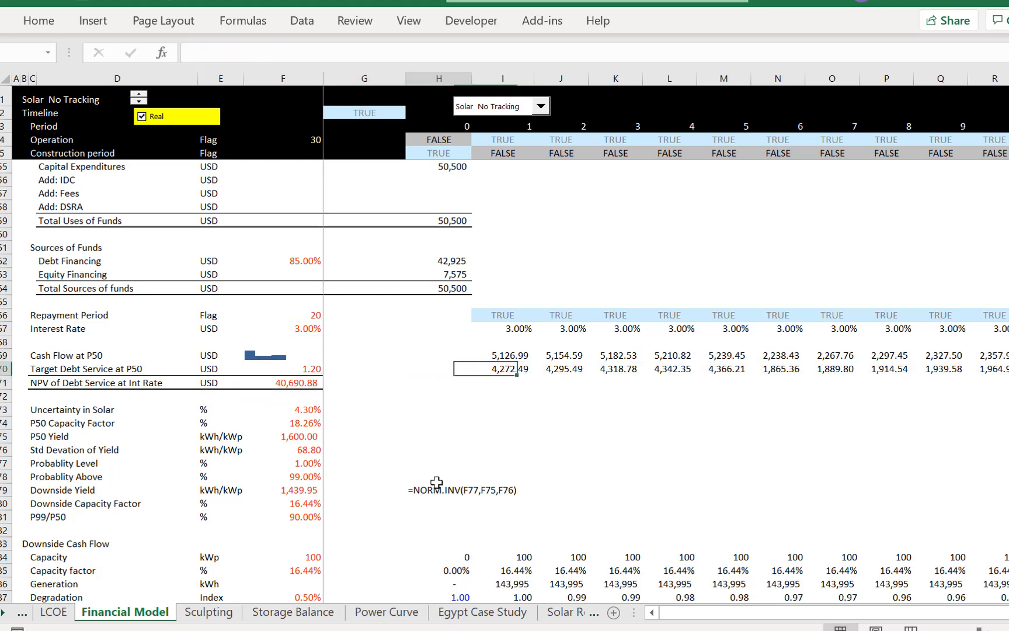
# Clear the period 0 cells H101:H102 in the Cash Flow at P99 and Target Debt Service at P99 rows
pyautogui.press('Right')
pyautogui.press('Down')
pyautogui.press('Down')
pyautogui.press('Down')
pyautogui.press('Down')
pyautogui.press('Down')
pyautogui.press('Down')
pyautogui.press('Down')
pyautogui.press('Down')
pyautogui.press('Down')
pyautogui.press('Down')
pyautogui.press('Down')
pyautogui.press('Down')
pyautogui.press('Down')
pyautogui.press('Down')
pyautogui.press('Down')
pyautogui.press('Down')
pyautogui.press('Down')
pyautogui.press('Down')
pyautogui.press('Down')
pyautogui.press('Down')
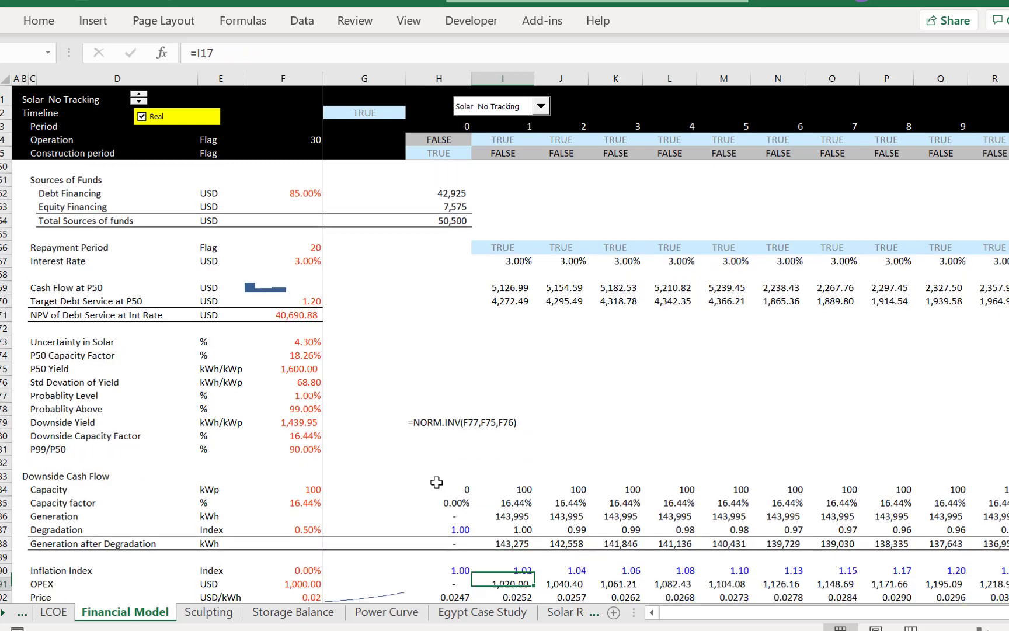
pyautogui.press('Down')
pyautogui.press('Down')
pyautogui.press('Down')
pyautogui.press('Down')
pyautogui.press('Down')
pyautogui.press('Down')
pyautogui.press('Down')
pyautogui.press('Down')
pyautogui.press('Down')
pyautogui.press('Down')
pyautogui.press('Down')
pyautogui.press('Down')
pyautogui.press('Down')
pyautogui.press('Down')
pyautogui.press('Down')
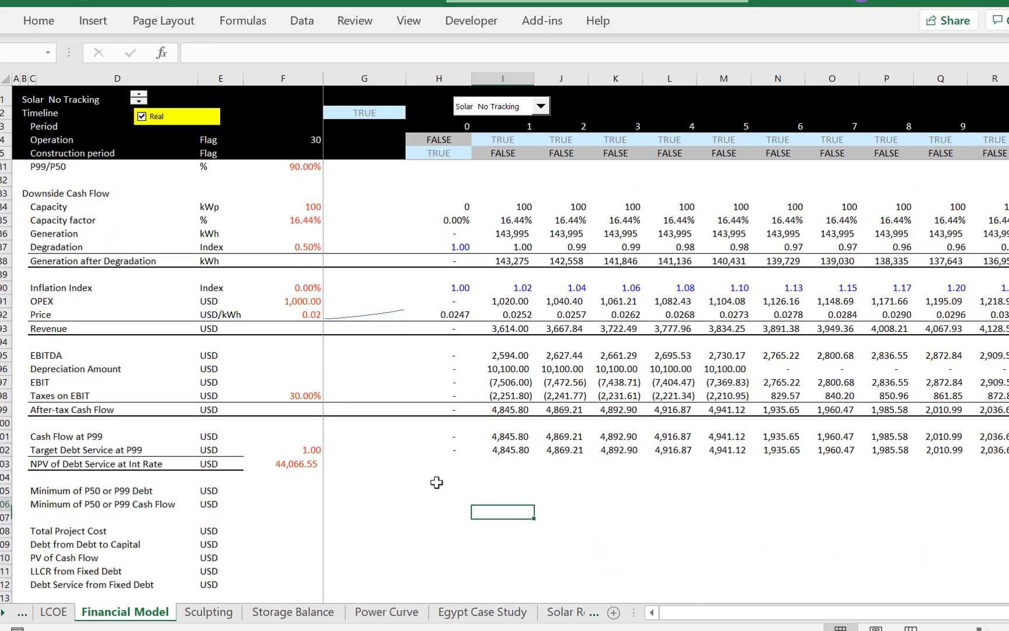
pyautogui.press('Up')
pyautogui.press('Up')
pyautogui.press('Up')
pyautogui.press('Up')
pyautogui.press('Up')
pyautogui.press('Left')
pyautogui.hotkey('shift', 'Down')
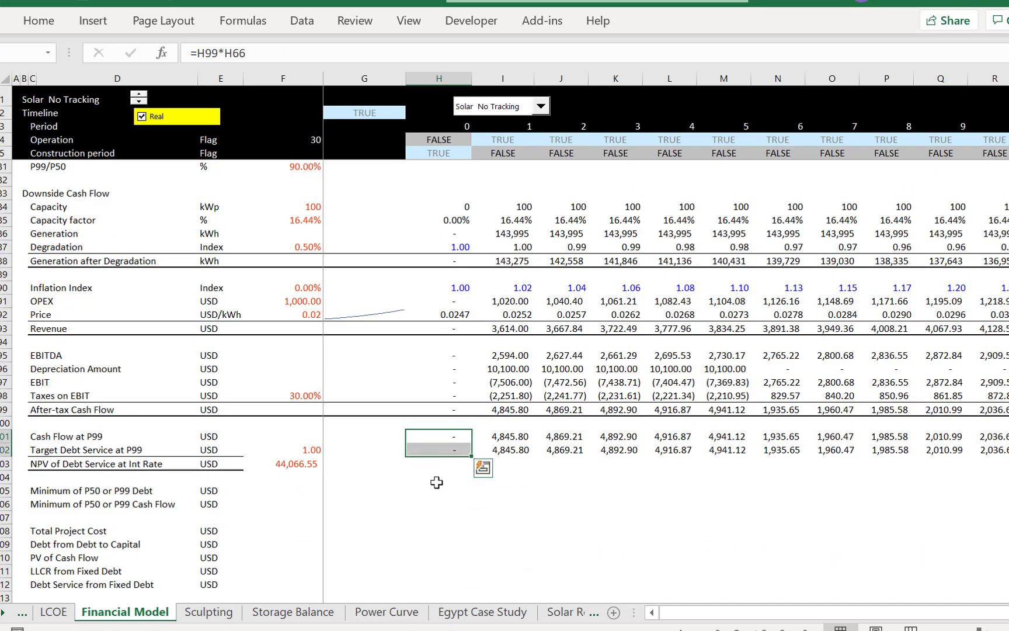
pyautogui.press('Down')
pyautogui.press('Down')
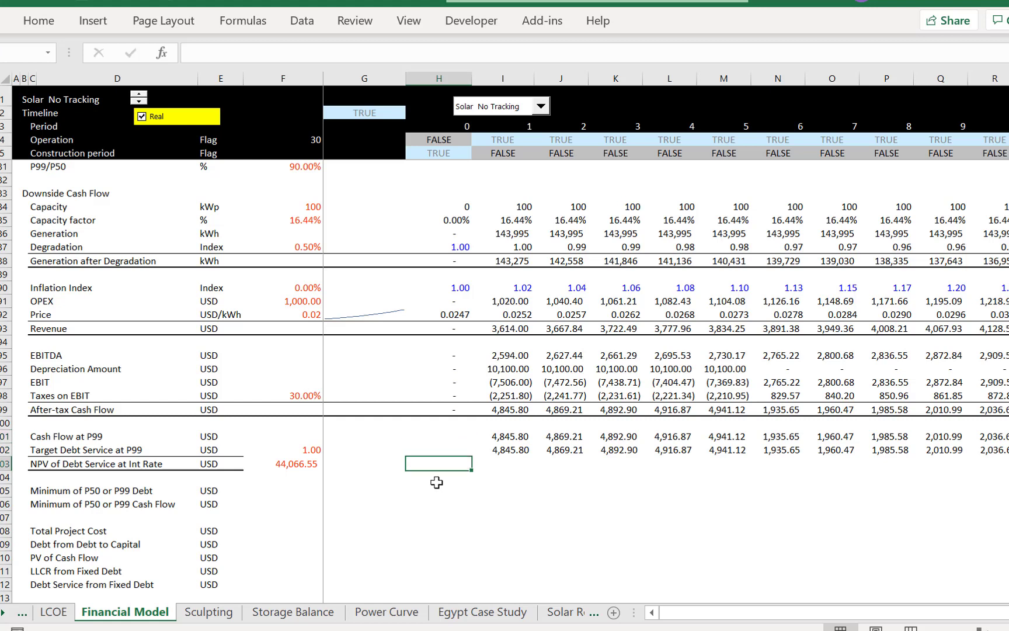
# Calculate the Minimum of P50 or P99 Debt in F105 as =MIN(F103,F71)
pyautogui.press('Down')
pyautogui.press('Left')
pyautogui.press('Left')
pyautogui.press('Left')
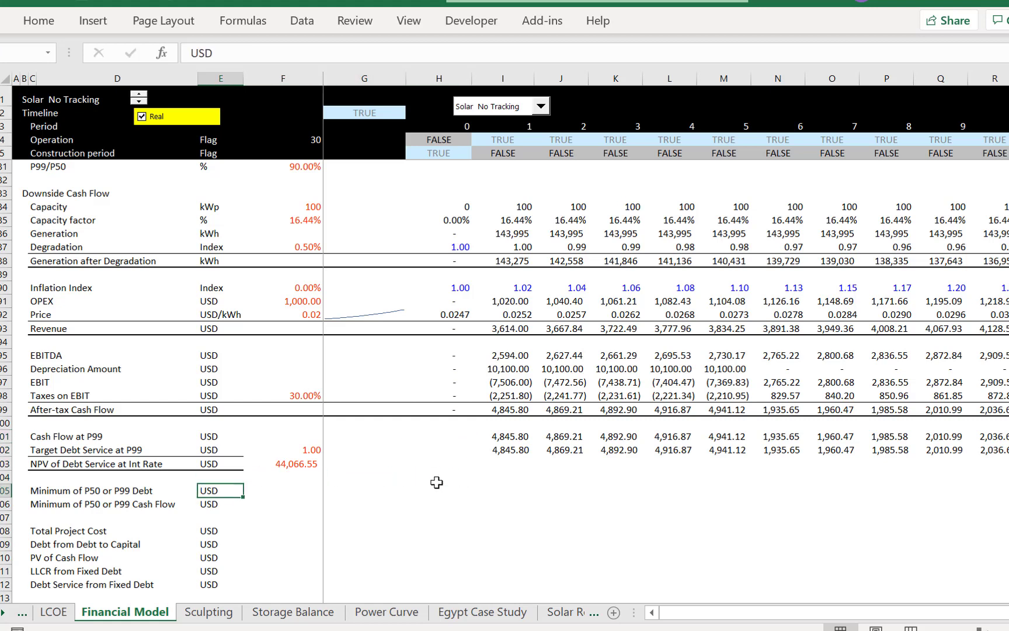
pyautogui.press('Right')
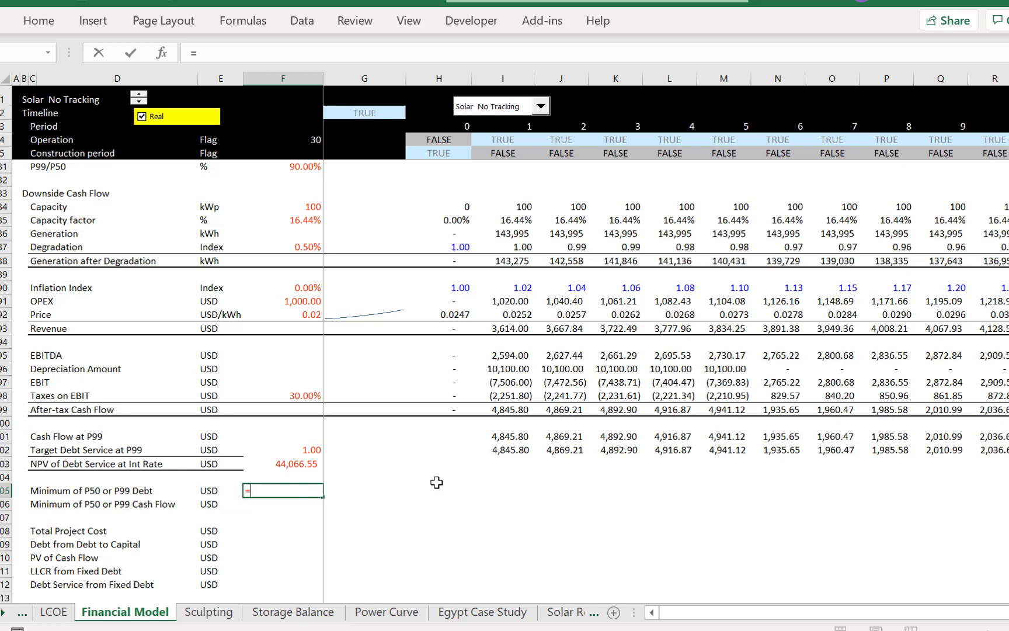
pyautogui.write('=mi(')
pyautogui.press('BackSpace')
pyautogui.write('n')
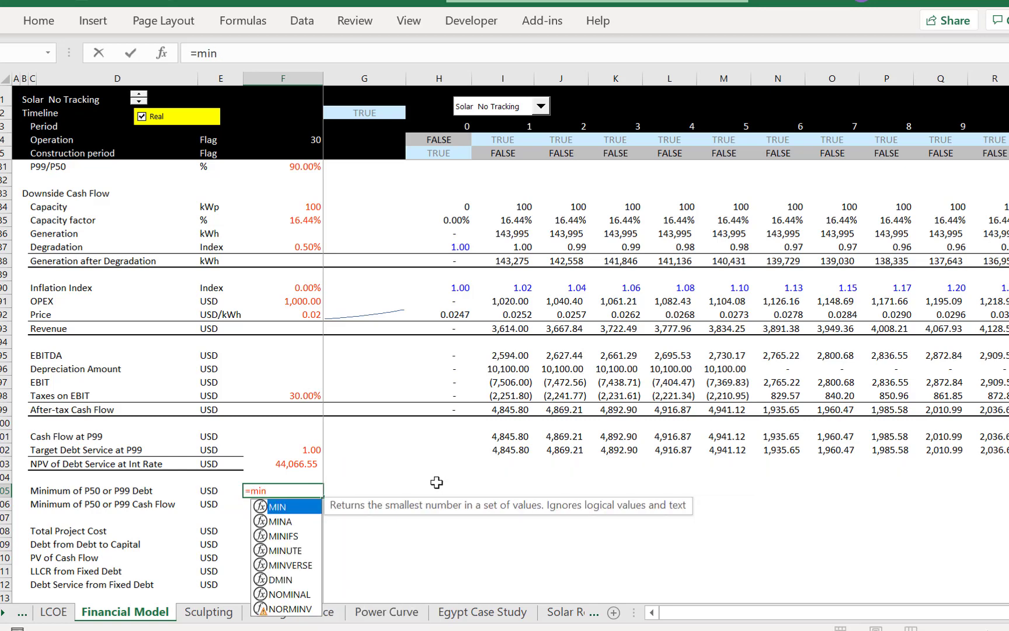
pyautogui.write('(')
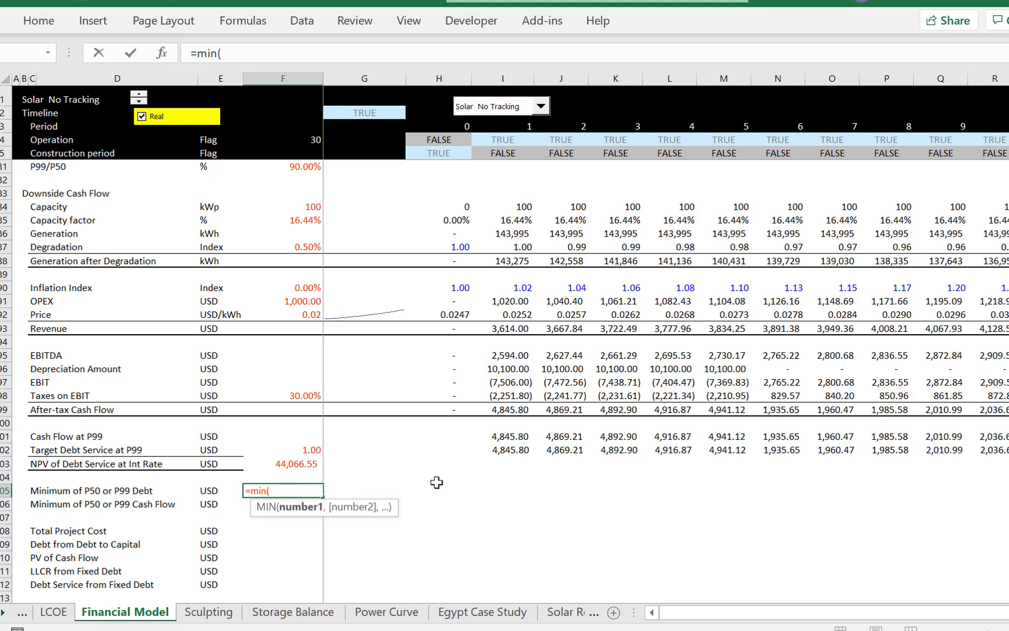
pyautogui.press('Up')
pyautogui.press('Up')
pyautogui.write(',')
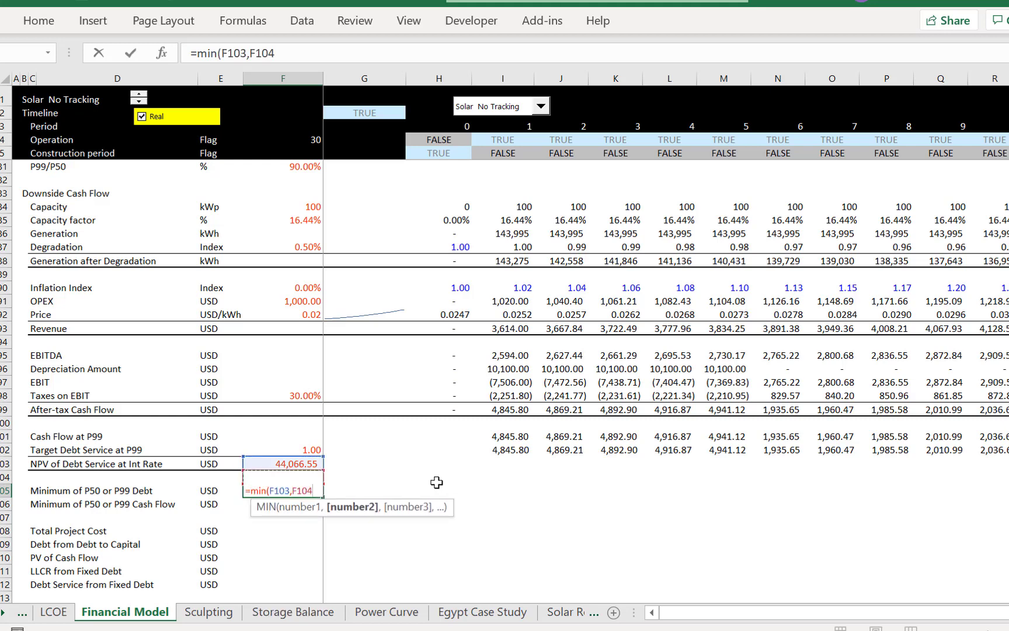
pyautogui.press('Up')
pyautogui.press('Up')
pyautogui.press('Up')
pyautogui.press('Up')
pyautogui.press('Up')
pyautogui.press('Up')
pyautogui.press('Up')
pyautogui.press('Up')
pyautogui.press('Up')
pyautogui.press('Up')
pyautogui.press('Up')
pyautogui.press('Up')
pyautogui.press('Up')
pyautogui.press('Up')
pyautogui.press('Up')
pyautogui.press('Up')
pyautogui.press('Up')
pyautogui.press('Up')
pyautogui.press('Up')
pyautogui.press('Up')
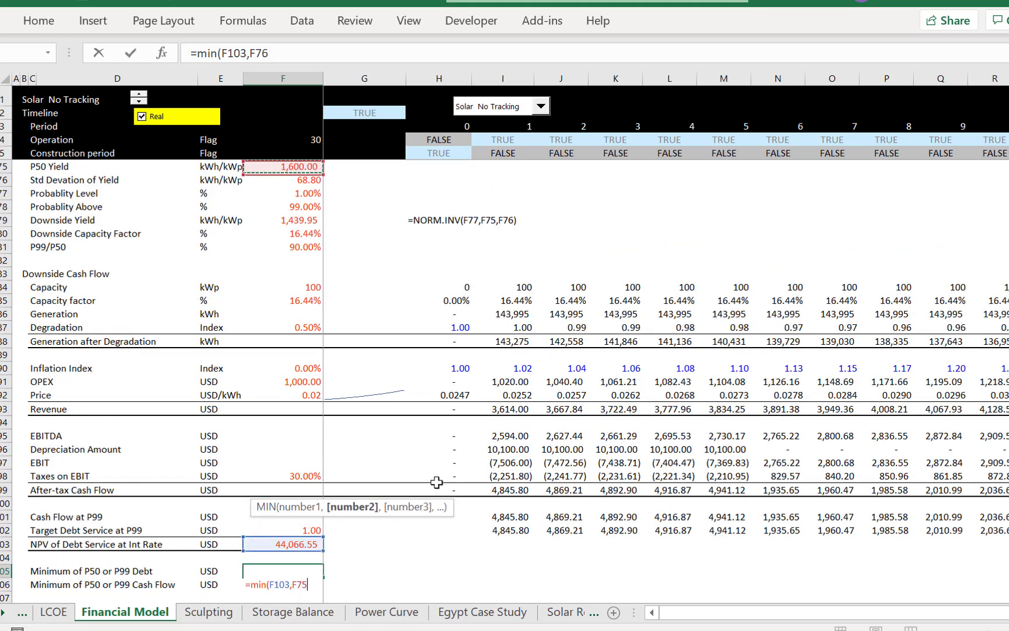
pyautogui.press('Up')
pyautogui.press('Up')
pyautogui.press('Up')
pyautogui.press('Up')
pyautogui.press('Up')
pyautogui.press('Up')
pyautogui.press('Up')
pyautogui.press('Up')
pyautogui.press('Down')
pyautogui.press('Down')
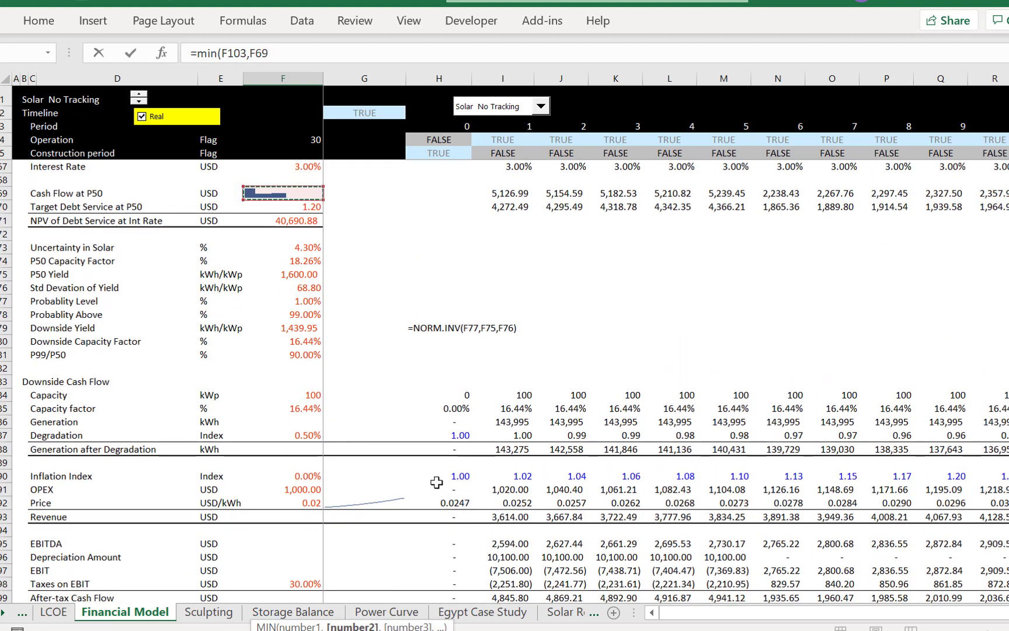
pyautogui.press('Down')
pyautogui.press('Down')
pyautogui.hotkey('ctrl', 'Return')
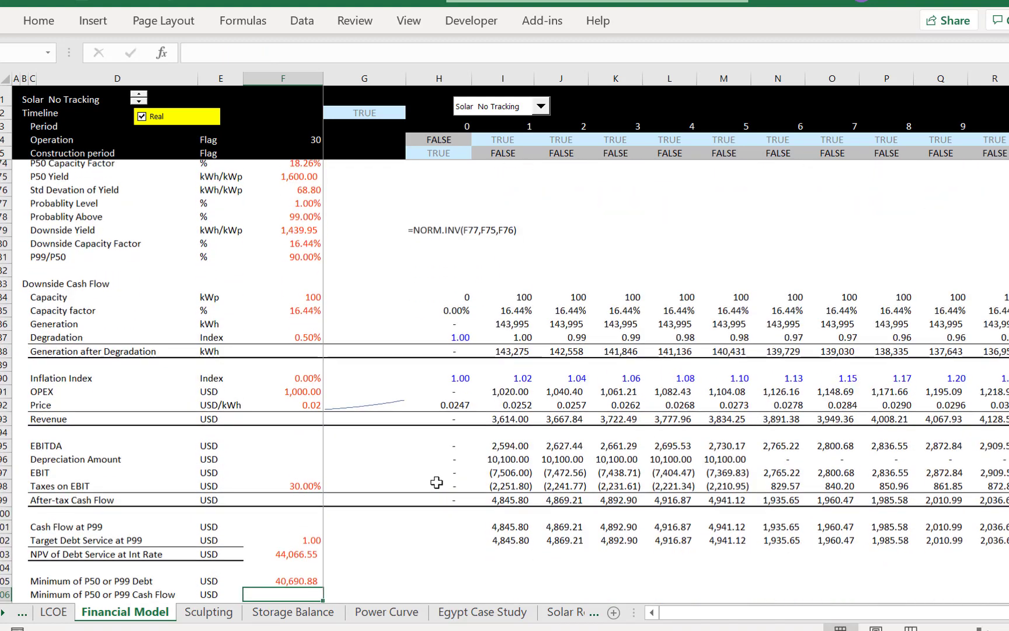
# Set the Uncertainty in Solar input in F73 to 6.5%
pyautogui.press('Up')
pyautogui.press('Up')
pyautogui.press('Up')
pyautogui.press('Up')
pyautogui.press('Up')
pyautogui.press('Up')
pyautogui.press('Up')
pyautogui.press('Up')
pyautogui.press('Up')
pyautogui.press('Up')
pyautogui.press('Up')
pyautogui.press('Up')
pyautogui.press('Up')
pyautogui.press('Up')
pyautogui.press('Up')
pyautogui.press('Up')
pyautogui.press('Up')
pyautogui.press('Up')
pyautogui.press('Up')
pyautogui.press('Up')
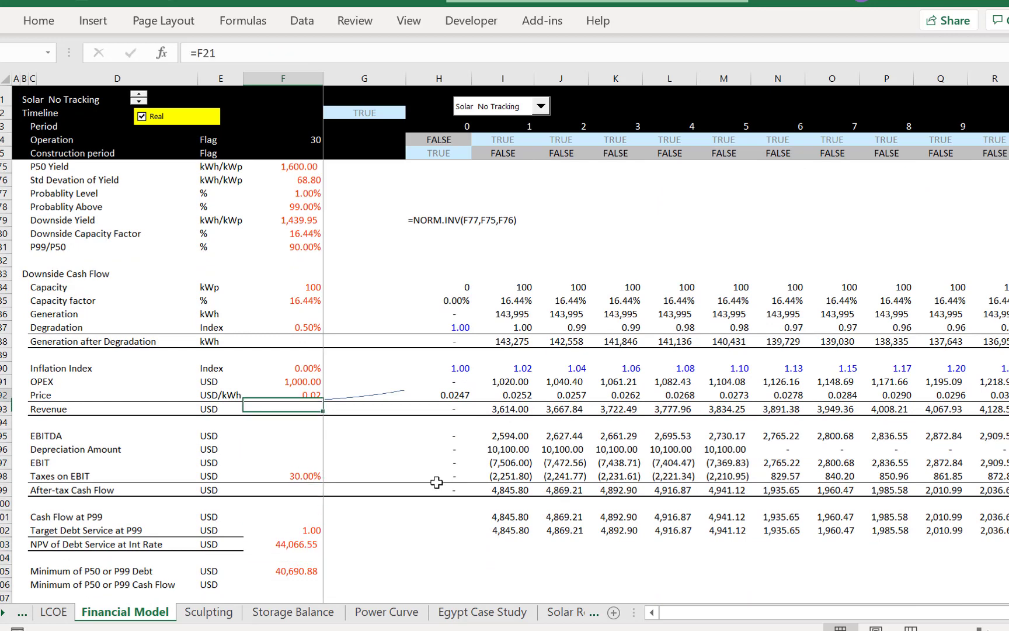
pyautogui.press('Up')
pyautogui.press('Up')
pyautogui.press('Down')
pyautogui.press('Down')
pyautogui.press('Down')
pyautogui.press('Down')
pyautogui.press('Down')
pyautogui.press('Down')
pyautogui.press('Down')
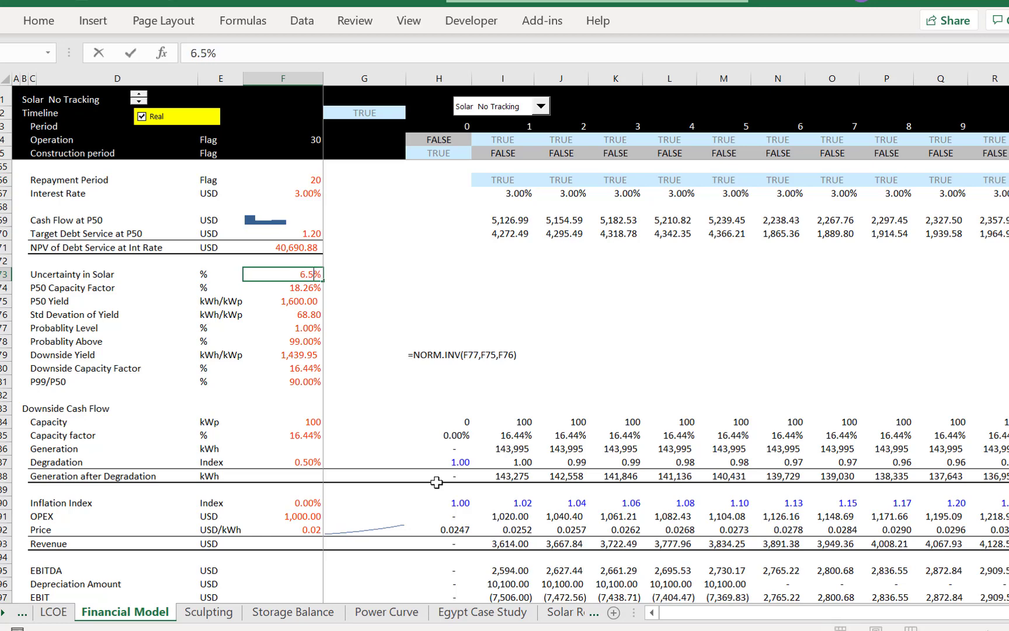
pyautogui.write('6.5')
pyautogui.press('Return')
# Examine the P99 NPV of Debt Service in F103 and the Minimum of P50 or P99 Debt formula in F105
pyautogui.press('Down')
pyautogui.press('Down')
pyautogui.press('Down')
pyautogui.press('Down')
pyautogui.press('Down')
pyautogui.press('Down')
pyautogui.press('Down')
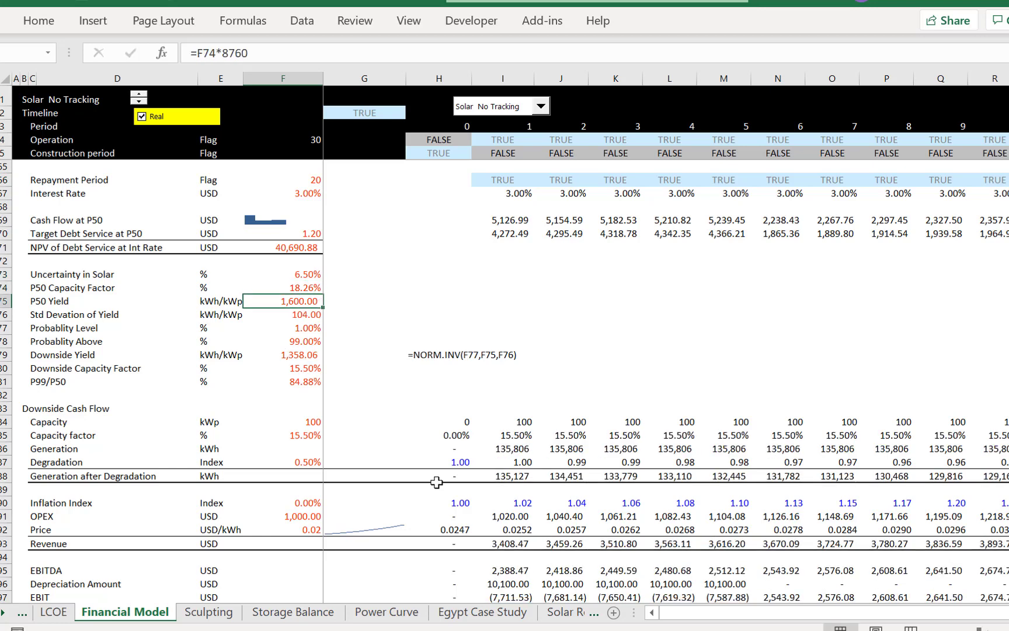
pyautogui.press('Down')
pyautogui.press('Down')
pyautogui.press('Down')
pyautogui.press('Down')
pyautogui.press('Down')
pyautogui.press('Down')
pyautogui.press('Down')
pyautogui.press('Down')
pyautogui.press('Down')
pyautogui.press('Down')
pyautogui.press('Down')
pyautogui.press('Down')
pyautogui.press('Down')
pyautogui.press('Down')
pyautogui.press('Down')
pyautogui.press('Down')
pyautogui.press('Down')
pyautogui.press('Down')
pyautogui.press('Down')
pyautogui.press('Down')
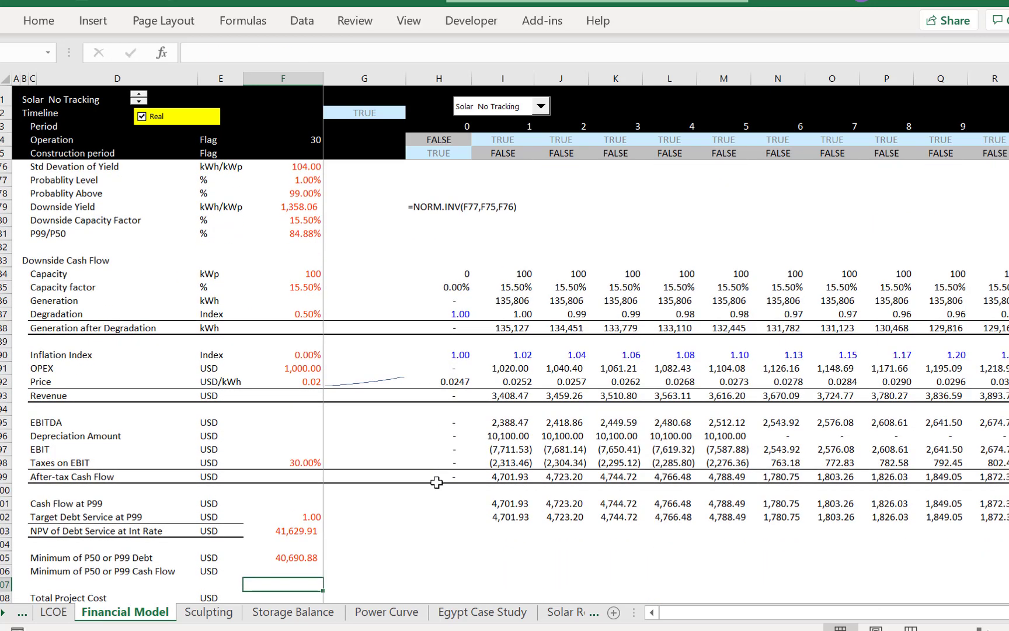
pyautogui.press('Up')
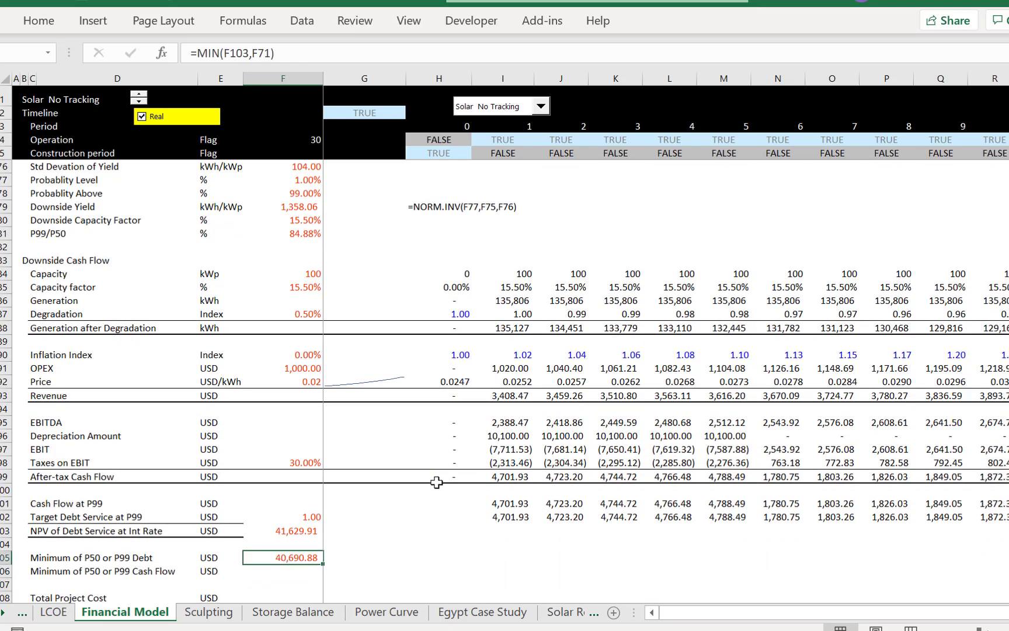
# Review the solar uncertainty, P50 yield and standard deviation of yield inputs that drive the downside cash flow
pyautogui.press('Up')
pyautogui.press('Up')
pyautogui.press('Up')
pyautogui.press('Up')
pyautogui.press('Up')
pyautogui.press('Up')
pyautogui.press('Up')
pyautogui.press('Up')
pyautogui.press('Up')
pyautogui.press('Up')
pyautogui.press('Up')
pyautogui.press('Up')
pyautogui.press('Up')
pyautogui.press('Up')
pyautogui.press('Up')
pyautogui.press('Up')
pyautogui.press('Up')
pyautogui.press('Up')
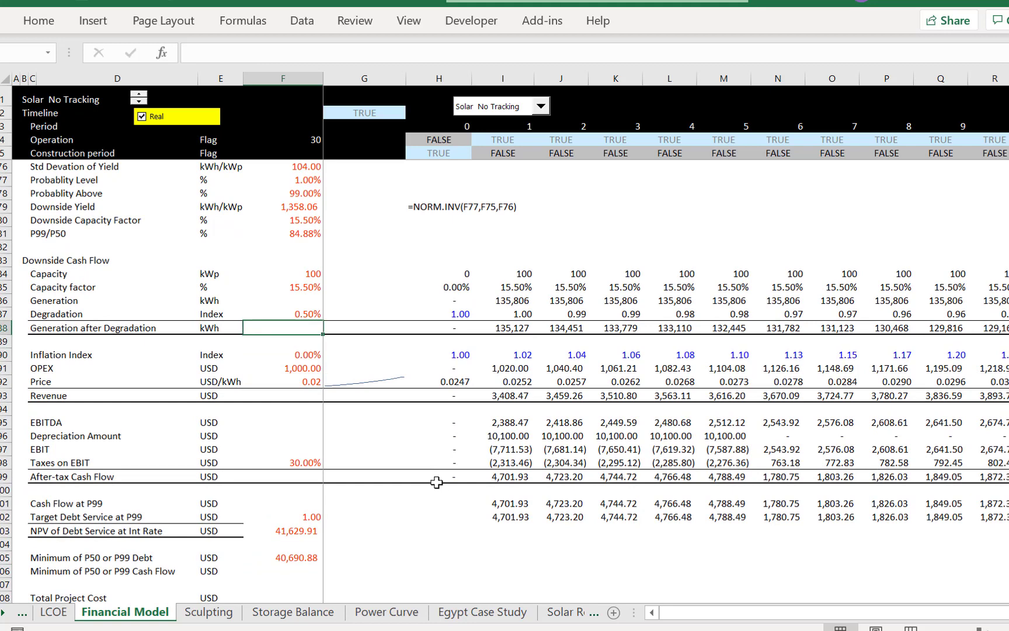
pyautogui.press('Up')
pyautogui.press('Up')
pyautogui.press('Up')
pyautogui.press('Up')
pyautogui.press('Up')
pyautogui.press('Up')
pyautogui.press('Up')
pyautogui.press('Up')
pyautogui.press('Up')
pyautogui.press('Up')
pyautogui.press('Up')
pyautogui.press('Up')
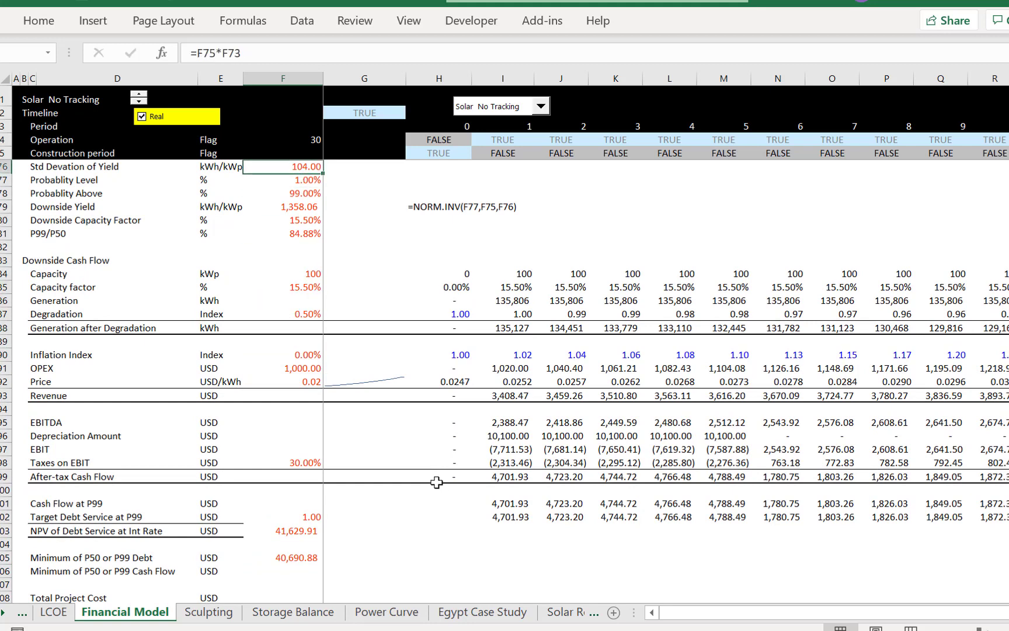
pyautogui.press('Up')
pyautogui.press('Up')
pyautogui.press('Down')
pyautogui.press('Down')
pyautogui.press('Down')
pyautogui.press('Down')
pyautogui.press('Down')
pyautogui.press('Down')
pyautogui.press('Down')
pyautogui.press('Down')
pyautogui.press('Down')
pyautogui.press('Down')
pyautogui.press('Down')
pyautogui.press('Down')
pyautogui.press('Down')
pyautogui.press('Down')
pyautogui.press('Down')
pyautogui.press('Down')
pyautogui.press('Down')
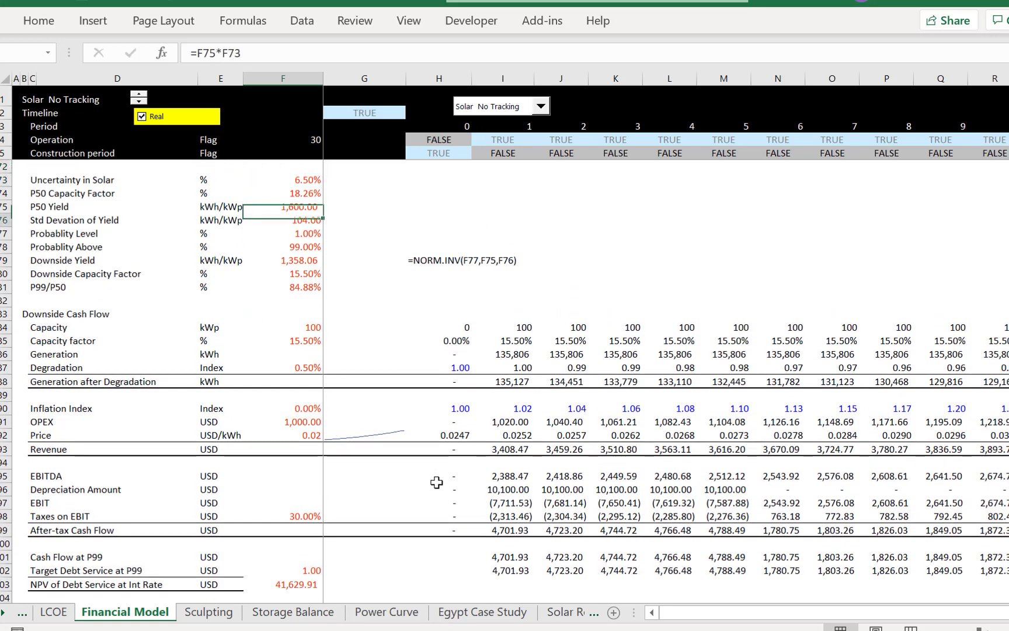
# Examine the NPV of Debt Service formula in F103 for the P99 case
pyautogui.press('Down')
pyautogui.press('Down')
pyautogui.press('Down')
pyautogui.press('Down')
pyautogui.press('Down')
pyautogui.press('Down')
pyautogui.press('Down')
pyautogui.press('Down')
pyautogui.press('Down')
pyautogui.press('Down')
pyautogui.press('Down')
pyautogui.press('Down')
pyautogui.press('Down')
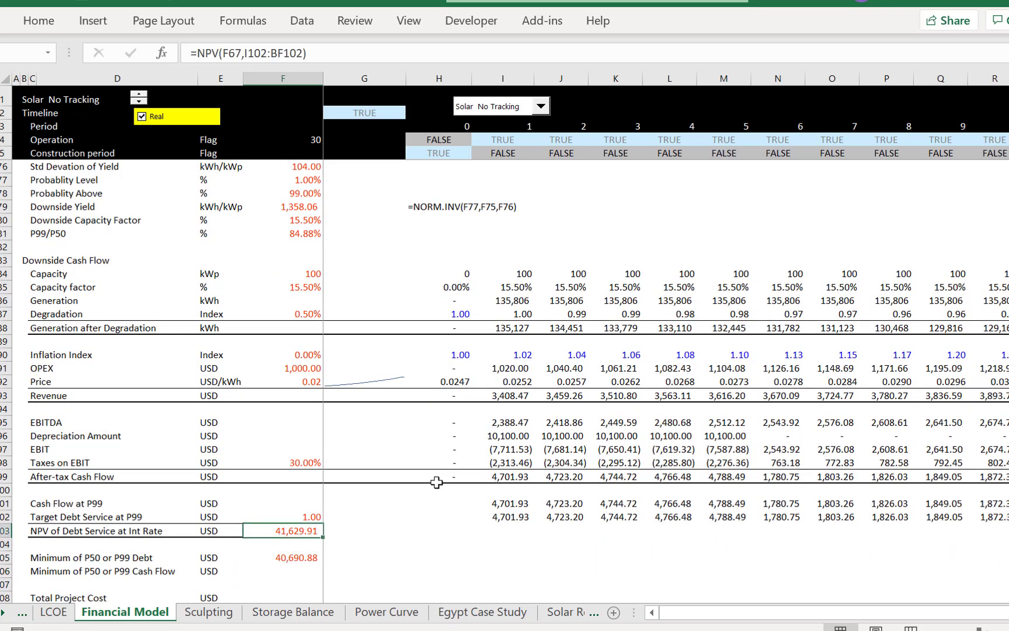
# Review the downside cash flow inputs from F103 back up to the Probability Level in F77
pyautogui.press('Up')
pyautogui.press('Up')
pyautogui.press('Up')
pyautogui.press('Up')
pyautogui.press('Up')
pyautogui.press('Up')
pyautogui.press('Up')
pyautogui.press('Up')
pyautogui.press('Up')
pyautogui.press('Up')
pyautogui.press('Up')
pyautogui.press('Up')
pyautogui.press('Up')
pyautogui.press('Up')
pyautogui.press('Up')
pyautogui.press('Up')
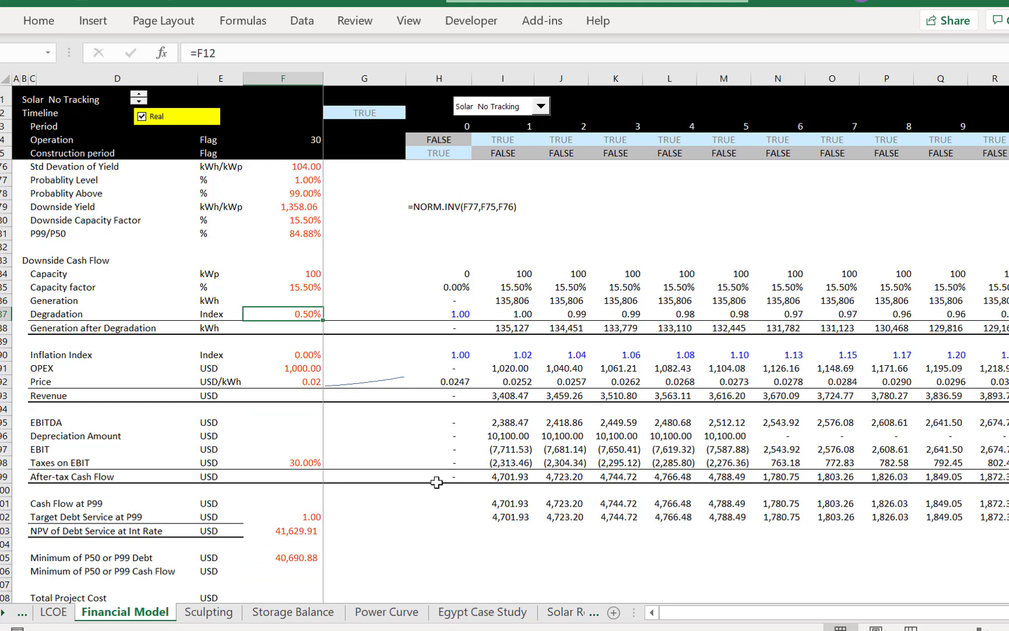
pyautogui.press('Up')
pyautogui.press('Up')
pyautogui.press('Up')
pyautogui.press('Up')
pyautogui.press('Up')
pyautogui.press('Up')
pyautogui.press('Up')
pyautogui.press('Up')
pyautogui.press('Up')
pyautogui.press('Up')
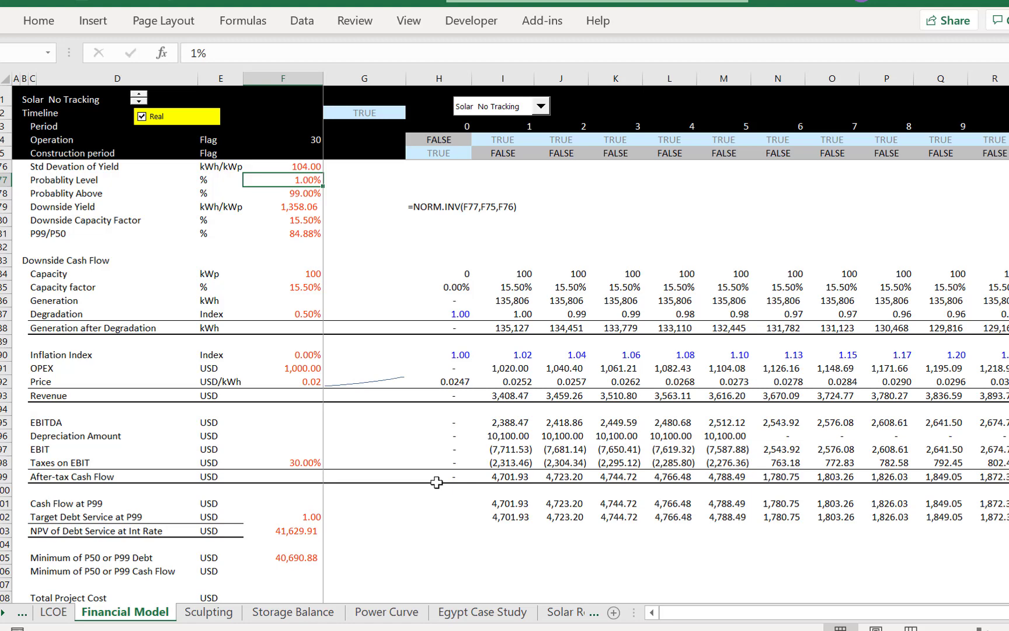
# Set the Income Tax Rate for Solar No Tracking in I36 of the LCOE sheet to 0%
pyautogui.hotkey('ctrl', 'pageup')
pyautogui.hotkey('ctrl', 'Home')
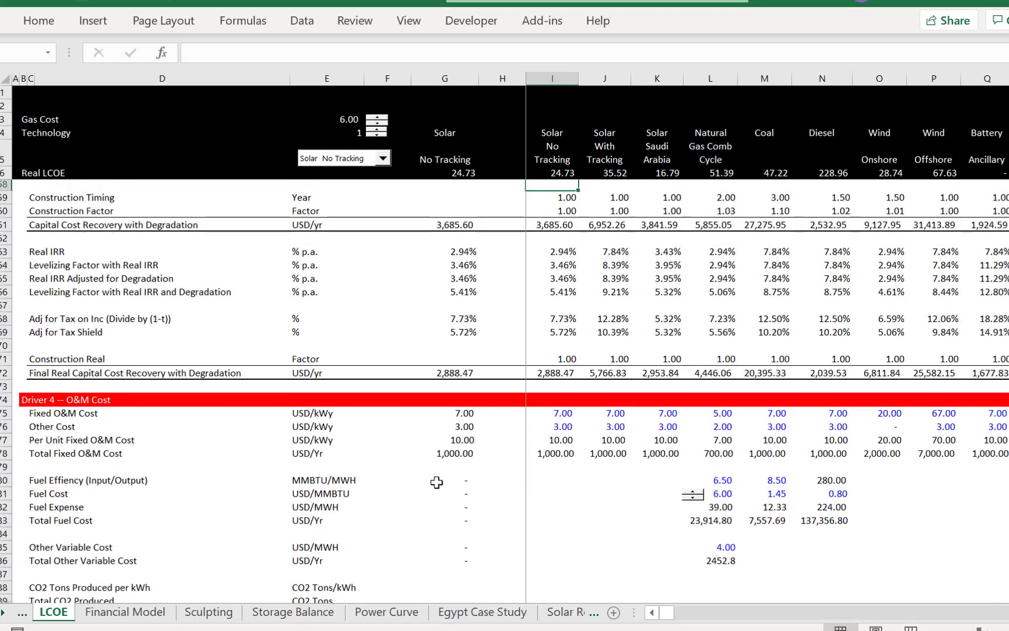
pyautogui.press('Down')
pyautogui.press('Down')
pyautogui.press('Down')
pyautogui.press('Down')
pyautogui.press('Down')
pyautogui.press('Down')
pyautogui.press('Down')
pyautogui.press('Down')
pyautogui.press('Down')
pyautogui.press('Down')
pyautogui.press('Down')
pyautogui.press('Down')
pyautogui.press('Down')
pyautogui.press('Down')
pyautogui.press('Down')
pyautogui.press('Down')
pyautogui.press('Down')
pyautogui.press('Down')
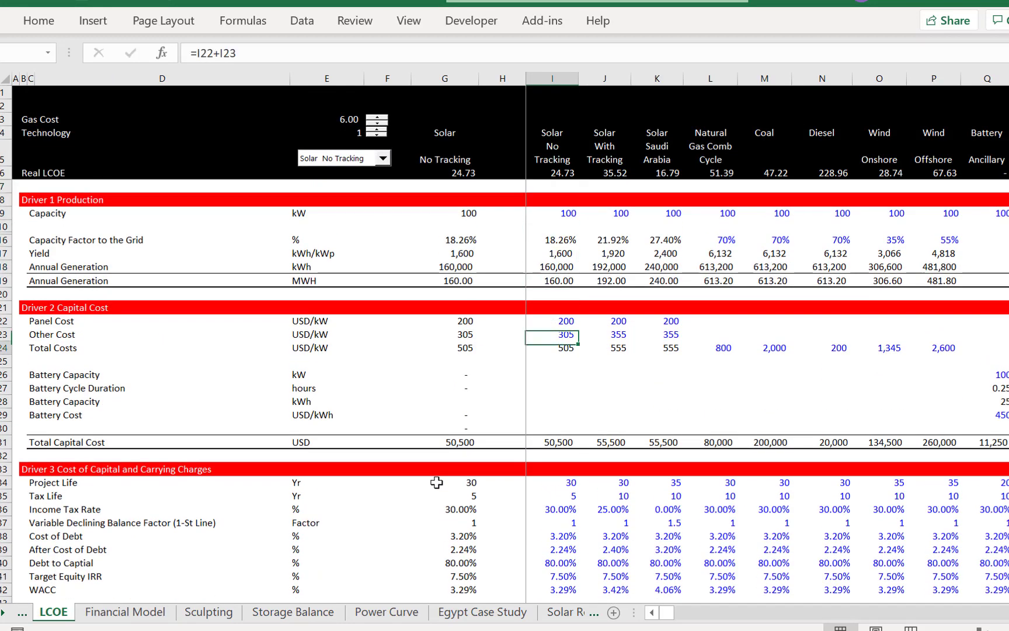
pyautogui.press('Left')
pyautogui.press('Right')
pyautogui.press('Down')
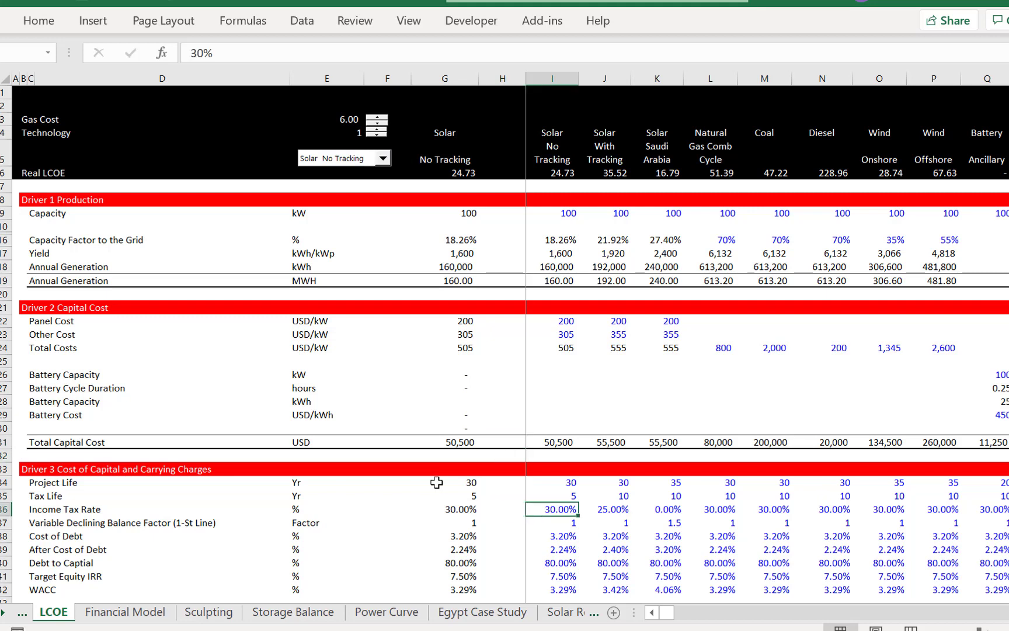
pyautogui.press('Return')
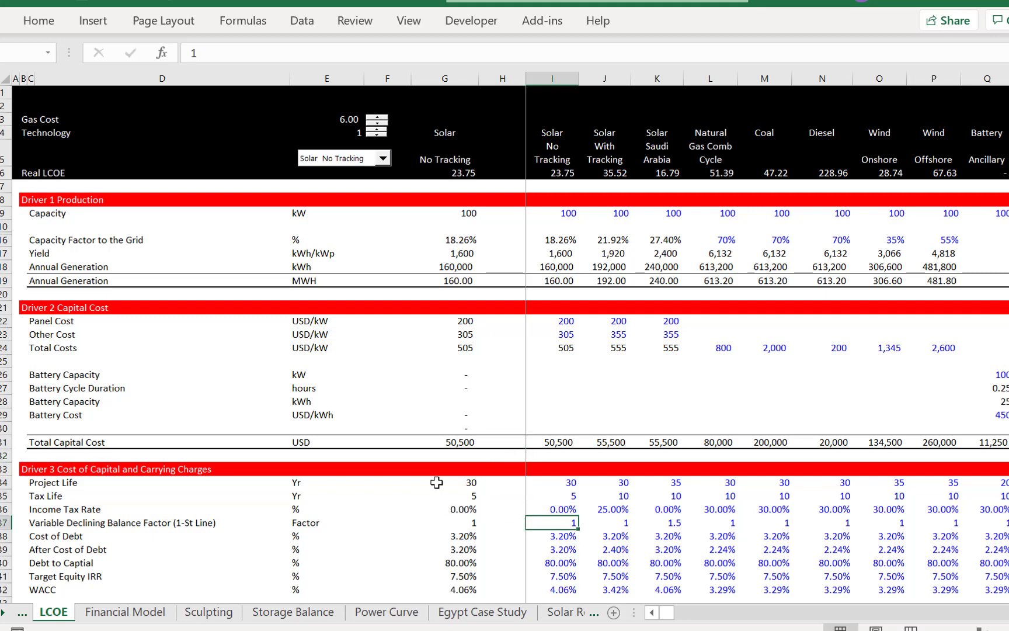
# Check the Minimum of P50 or P99 Debt in F105 of the Financial Model sheet against the P99 NPV
pyautogui.hotkey('ctrl', 'pagedown')
pyautogui.press('Down')
pyautogui.press('Down')
pyautogui.press('Down')
pyautogui.press('Down')
pyautogui.press('Down')
pyautogui.press('Down')
pyautogui.press('Down')
pyautogui.press('Down')
pyautogui.press('Down')
pyautogui.press('Down')
pyautogui.press('Down')
pyautogui.press('Down')
pyautogui.press('Down')
pyautogui.press('Down')
pyautogui.press('Down')
pyautogui.press('Down')
pyautogui.press('Down')
pyautogui.press('Down')
pyautogui.press('Down')
pyautogui.press('Down')
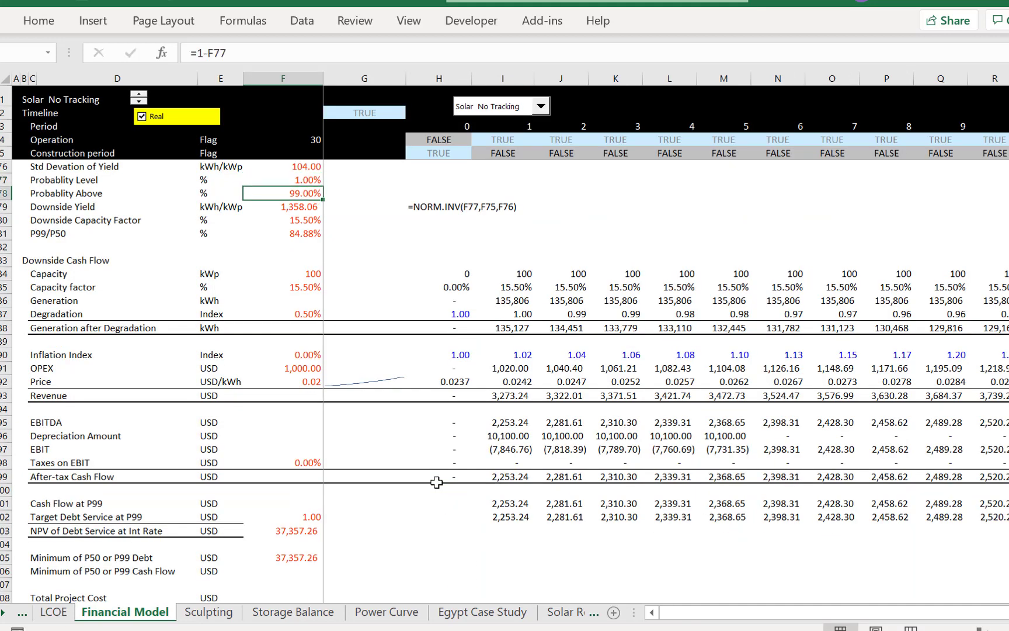
pyautogui.press('Up')
pyautogui.press('Up')
pyautogui.press('Up')
pyautogui.press('Up')
pyautogui.press('Up')
pyautogui.press('Up')
pyautogui.press('Up')
pyautogui.press('Up')
pyautogui.press('Up')
pyautogui.press('Up')
pyautogui.press('Up')
pyautogui.press('Up')
pyautogui.press('Up')
pyautogui.press('Up')
pyautogui.press('Up')
pyautogui.press('Up')
pyautogui.press('Up')
pyautogui.press('Up')
pyautogui.press('Up')
pyautogui.press('Up')
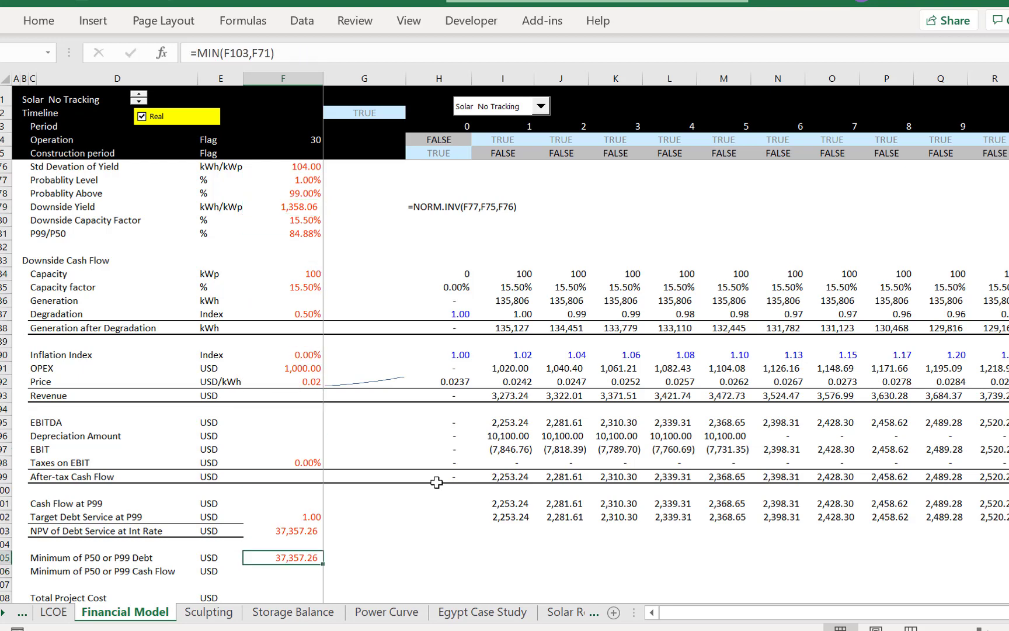
# Examine the P50 debt sizing rows and the Debt Financing formula in H62 of the Sources of Funds
pyautogui.press('Up')
pyautogui.press('Up')
pyautogui.press('Up')
pyautogui.press('Up')
pyautogui.press('Up')
pyautogui.press('Up')
pyautogui.press('Up')
pyautogui.press('Up')
pyautogui.press('Up')
pyautogui.press('Up')
pyautogui.press('Up')
pyautogui.press('Up')
pyautogui.press('Up')
pyautogui.press('Up')
pyautogui.press('Up')
pyautogui.press('Up')
pyautogui.press('Up')
pyautogui.press('Up')
pyautogui.press('Up')
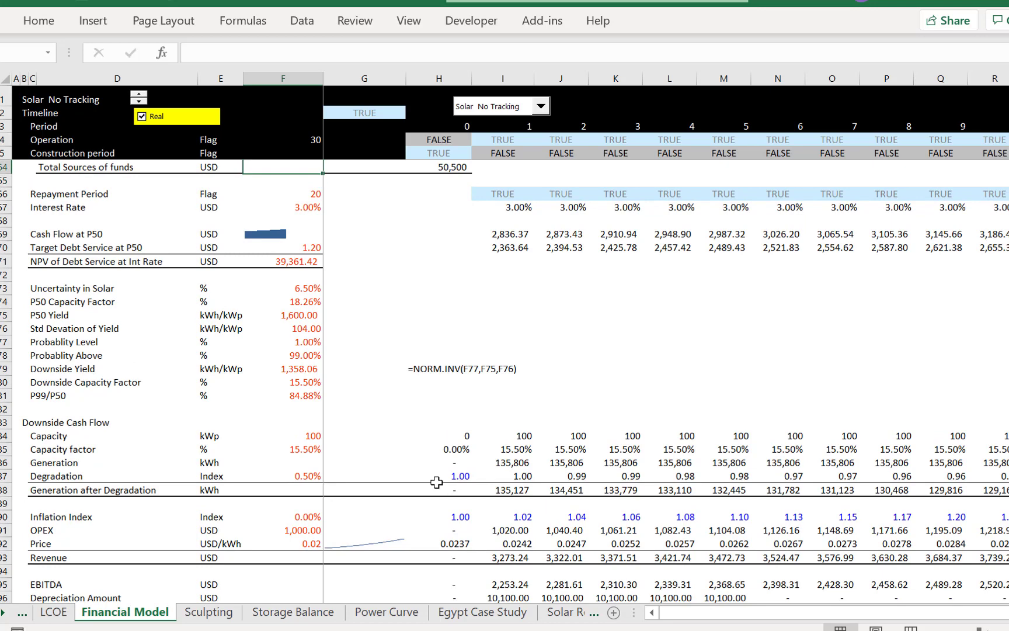
pyautogui.press('Up')
pyautogui.press('Up')
pyautogui.press('Up')
pyautogui.press('Up')
pyautogui.press('Up')
pyautogui.press('Up')
pyautogui.press('Up')
pyautogui.press('Up')
pyautogui.press('Up')
pyautogui.press('Down')
pyautogui.press('Down')
pyautogui.press('Down')
pyautogui.press('Down')
pyautogui.press('Down')
pyautogui.press('Down')
pyautogui.press('Down')
pyautogui.press('Down')
pyautogui.press('Right')
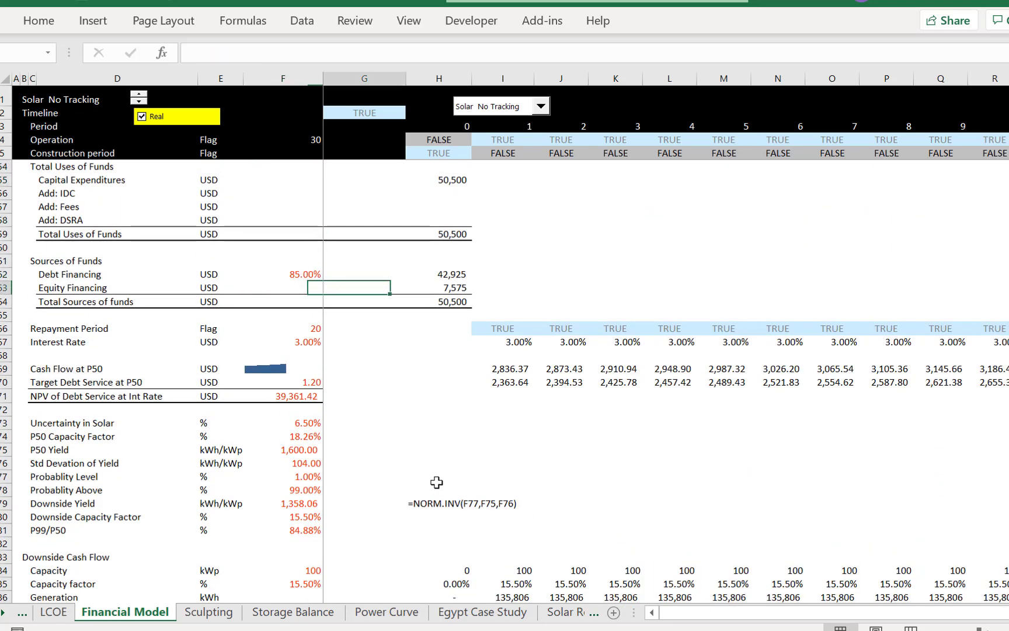
pyautogui.press('Right')
pyautogui.press('Up')
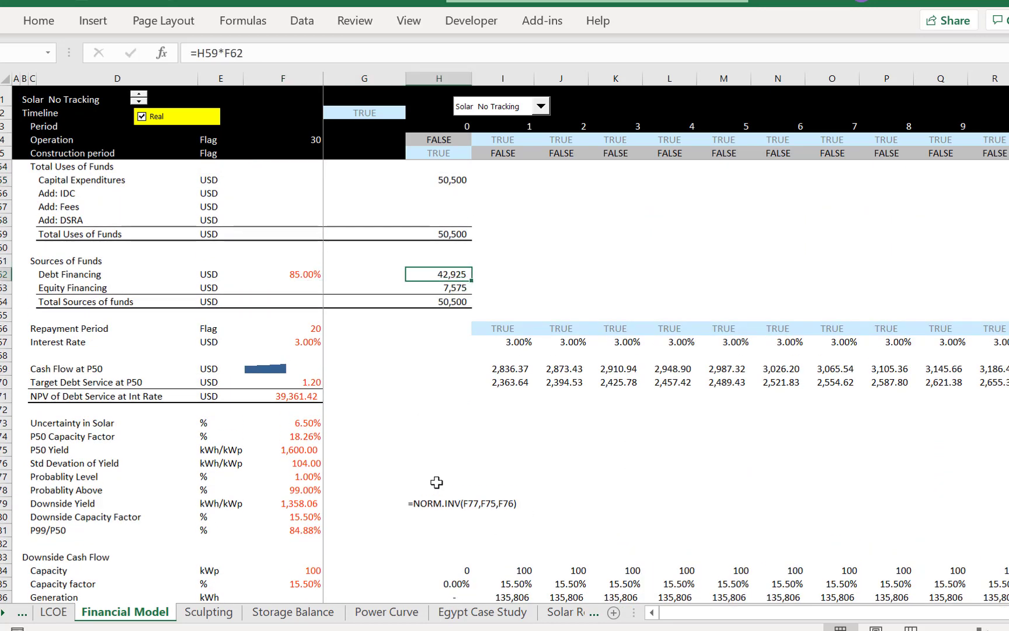
# Format the uses and sources of funds amounts in H55:H64 with thousands separators and two decimals
pyautogui.press('Up')
pyautogui.press('Up')
pyautogui.press('Up')
pyautogui.press('Up')
pyautogui.press('Up')
pyautogui.press('Up')
pyautogui.press('Up')
pyautogui.hotkey('shift', 'Down')
pyautogui.hotkey('shift', 'Down')
pyautogui.hotkey('shift', 'Down')
pyautogui.hotkey('shift', 'Down')
pyautogui.hotkey('shift', 'Down')
pyautogui.hotkey('shift', 'Down')
pyautogui.hotkey('shift', 'Down')
pyautogui.hotkey('shift', 'Down')
pyautogui.hotkey('shift', 'Down')
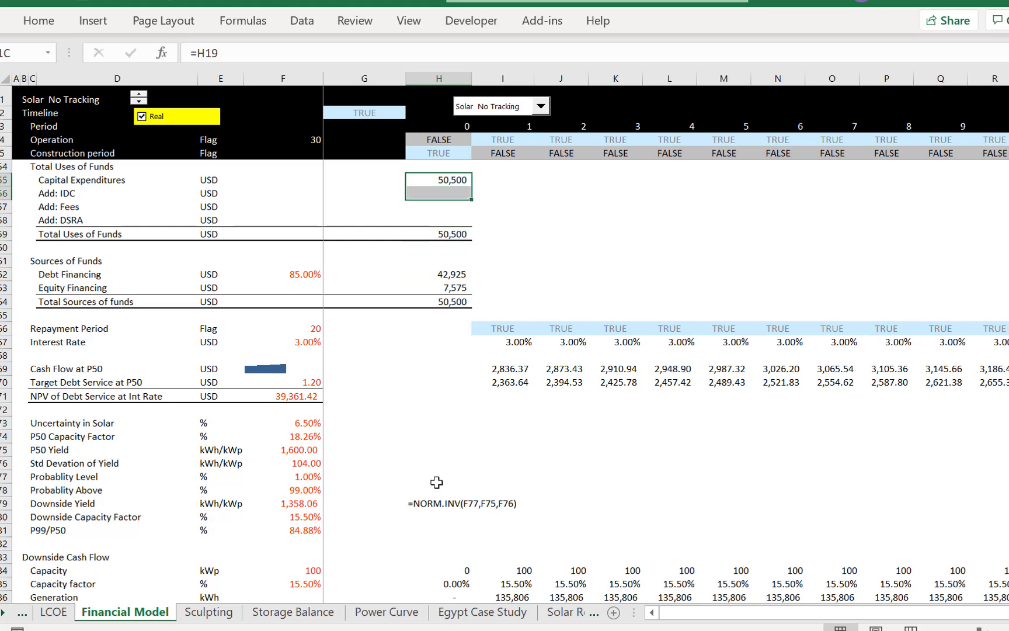
pyautogui.hotkey('ctrl', 'shift', '1')
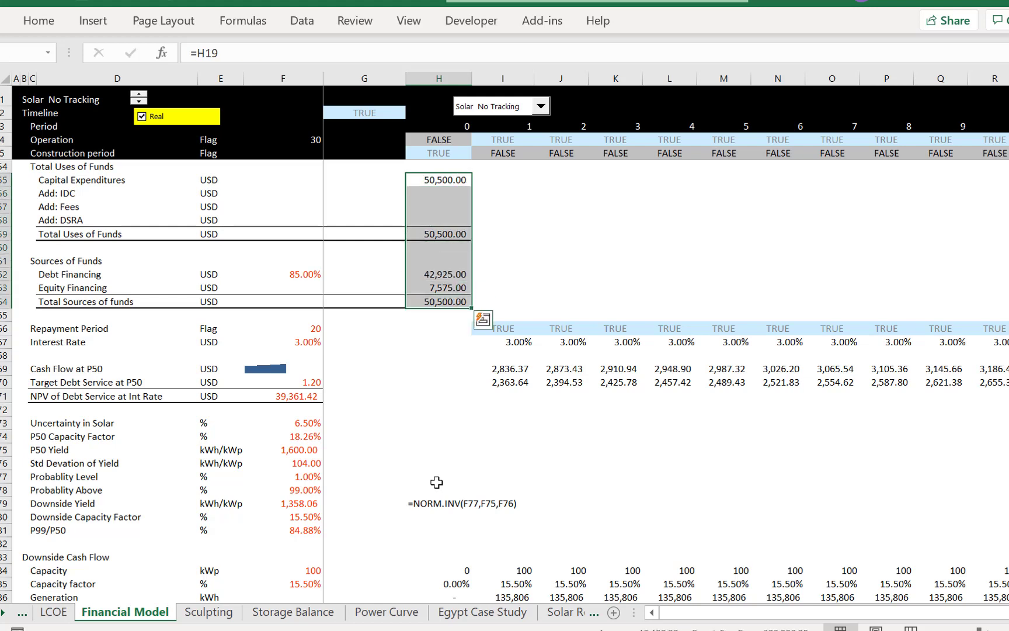
# Enter =MIN(I101,I69) in I106 as the period 1 Minimum of P50 or P99 Cash Flow
pyautogui.press('Down')
pyautogui.press('Down')
pyautogui.press('Down')
pyautogui.press('Down')
pyautogui.press('Down')
pyautogui.press('Down')
pyautogui.press('Down')
pyautogui.press('Down')
pyautogui.press('Down')
pyautogui.press('Down')
pyautogui.press('Down')
pyautogui.press('Down')
pyautogui.press('Down')
pyautogui.press('Down')
pyautogui.press('Down')
pyautogui.press('Down')
pyautogui.press('Down')
pyautogui.press('Down')
pyautogui.press('Down')
pyautogui.press('Down')
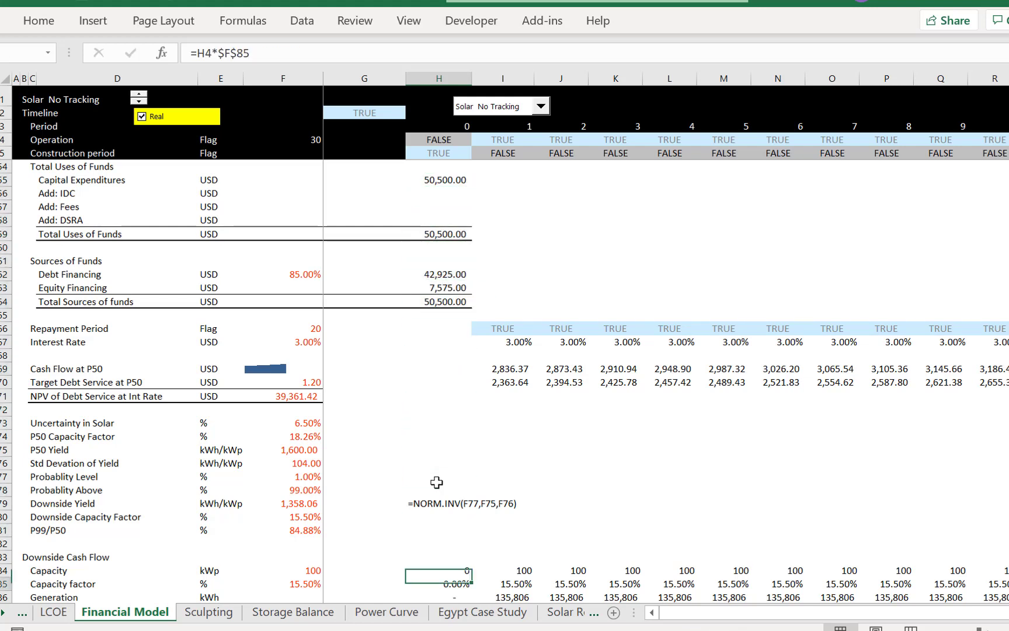
pyautogui.press('Down')
pyautogui.press('Down')
pyautogui.press('Down')
pyautogui.press('Down')
pyautogui.press('Down')
pyautogui.press('Down')
pyautogui.press('Down')
pyautogui.press('Down')
pyautogui.press('Down')
pyautogui.press('Down')
pyautogui.press('Down')
pyautogui.press('Down')
pyautogui.press('Down')
pyautogui.press('Down')
pyautogui.press('Down')
pyautogui.press('Down')
pyautogui.press('Down')
pyautogui.press('Down')
pyautogui.press('Down')
pyautogui.press('Down')
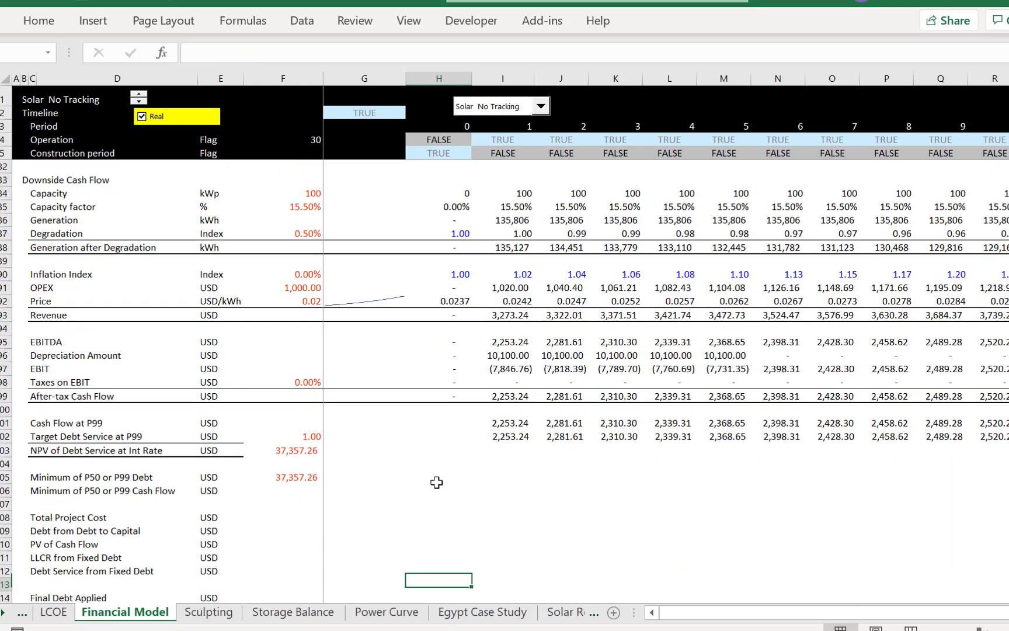
pyautogui.press('Up')
pyautogui.press('Up')
pyautogui.press('Up')
pyautogui.press('Up')
pyautogui.press('Up')
pyautogui.press('Up')
pyautogui.press('Up')
pyautogui.press('Up')
pyautogui.press('Up')
pyautogui.press('Up')
pyautogui.press('Up')
pyautogui.press('Left')
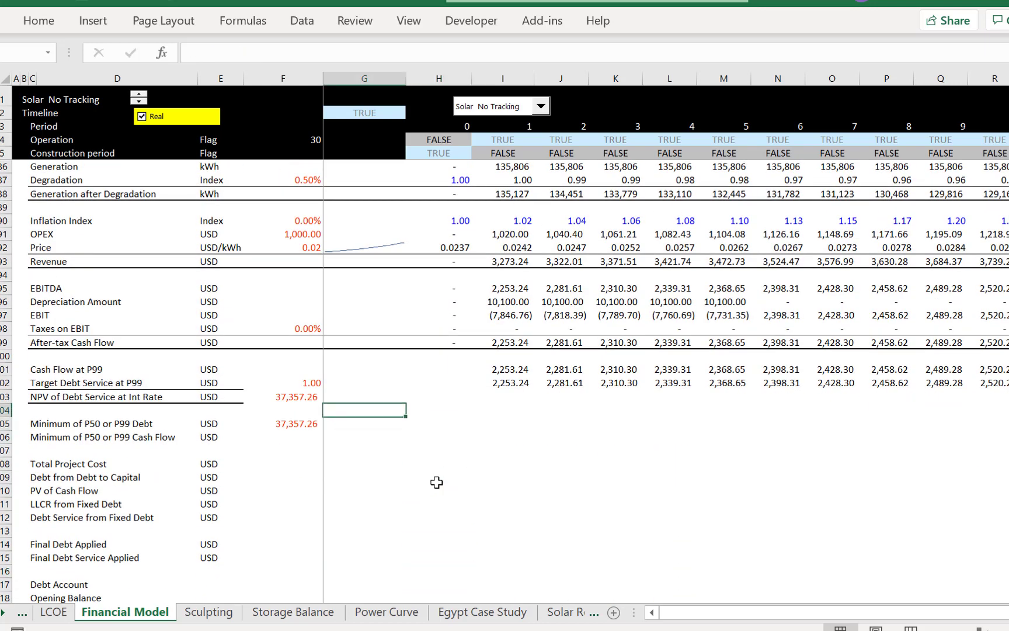
pyautogui.press('Left')
pyautogui.press('Down')
pyautogui.press('Left')
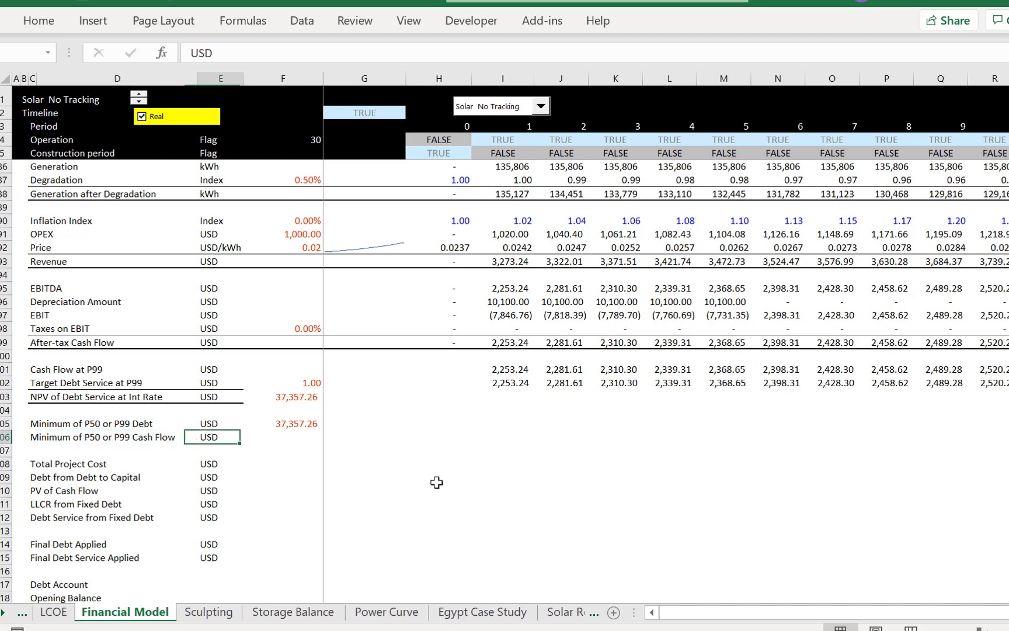
pyautogui.press('Right')
pyautogui.press('Right')
pyautogui.press('Right')
pyautogui.press('Right')
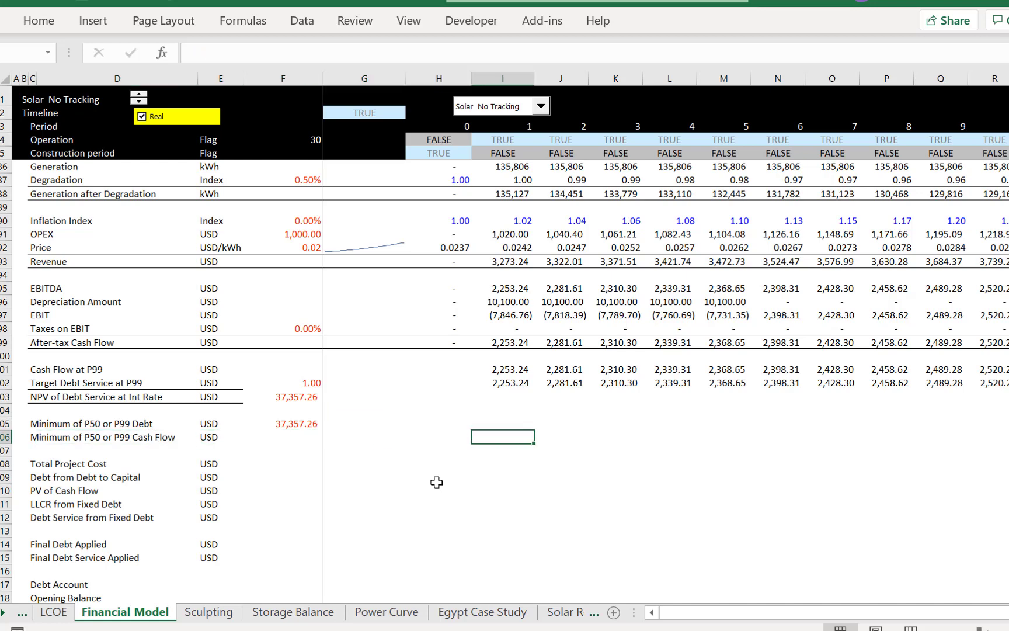
pyautogui.write('=')
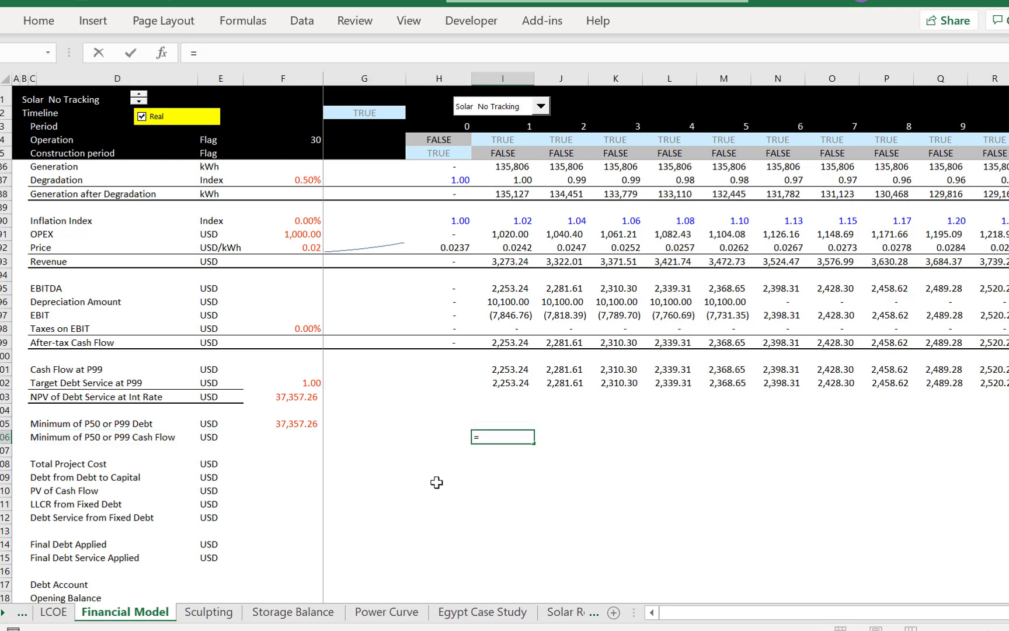
pyautogui.write('min(')
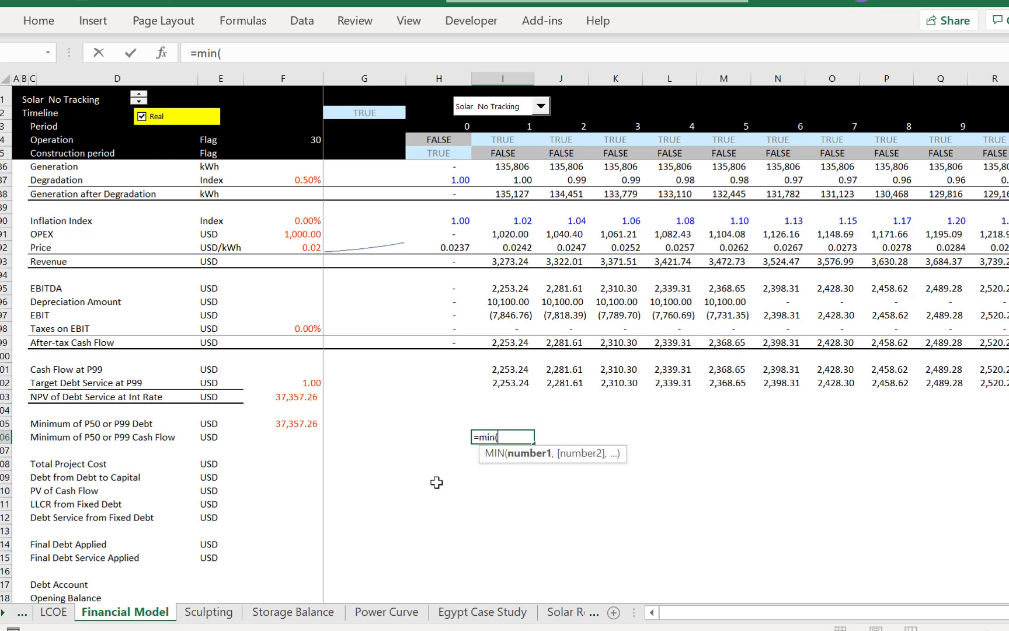
pyautogui.press('Up')
pyautogui.press('Up')
pyautogui.press('Up')
pyautogui.press('Up')
pyautogui.press('Up')
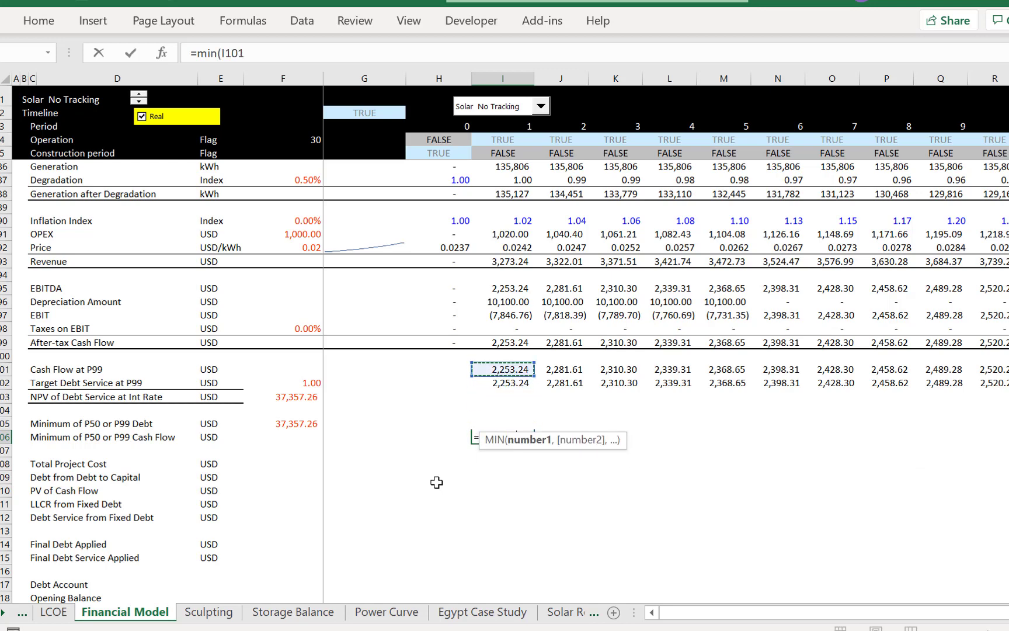
pyautogui.press('Up')
pyautogui.press('Up')
pyautogui.press('Up')
pyautogui.press('Up')
pyautogui.press('Up')
pyautogui.press('Up')
pyautogui.press('Up')
pyautogui.press('Up')
pyautogui.press('Up')
pyautogui.press('Up')
pyautogui.press('Up')
pyautogui.press('Up')
pyautogui.press('Up')
pyautogui.press('Up')
pyautogui.press('Up')
pyautogui.press('Up')
pyautogui.press('Up')
pyautogui.press('Up')
pyautogui.press('Up')
pyautogui.press('Up')
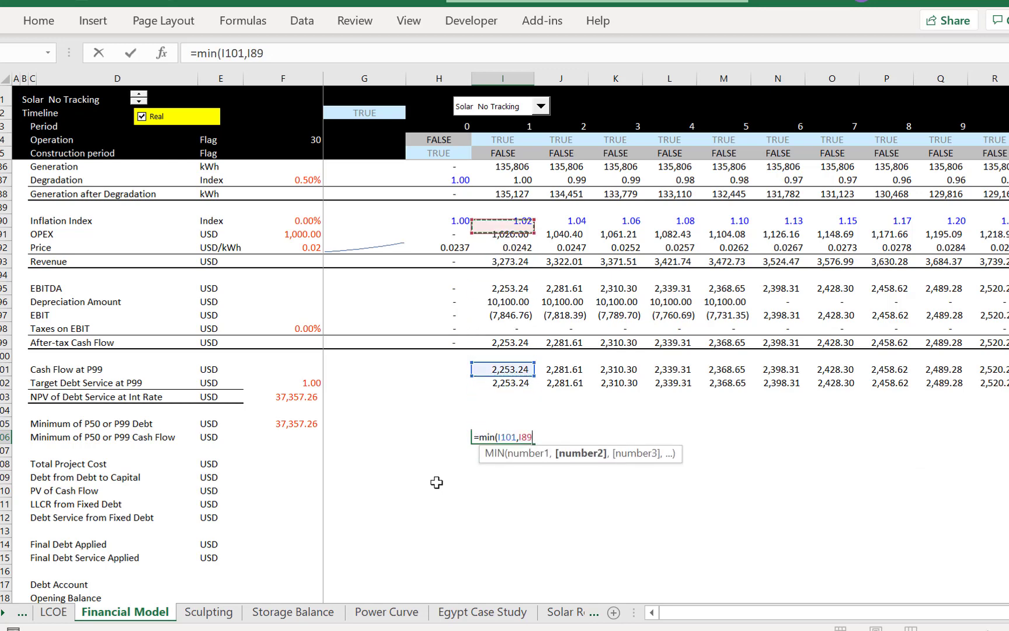
pyautogui.press('Up')
pyautogui.press('Up')
pyautogui.press('Up')
pyautogui.press('Up')
pyautogui.press('Up')
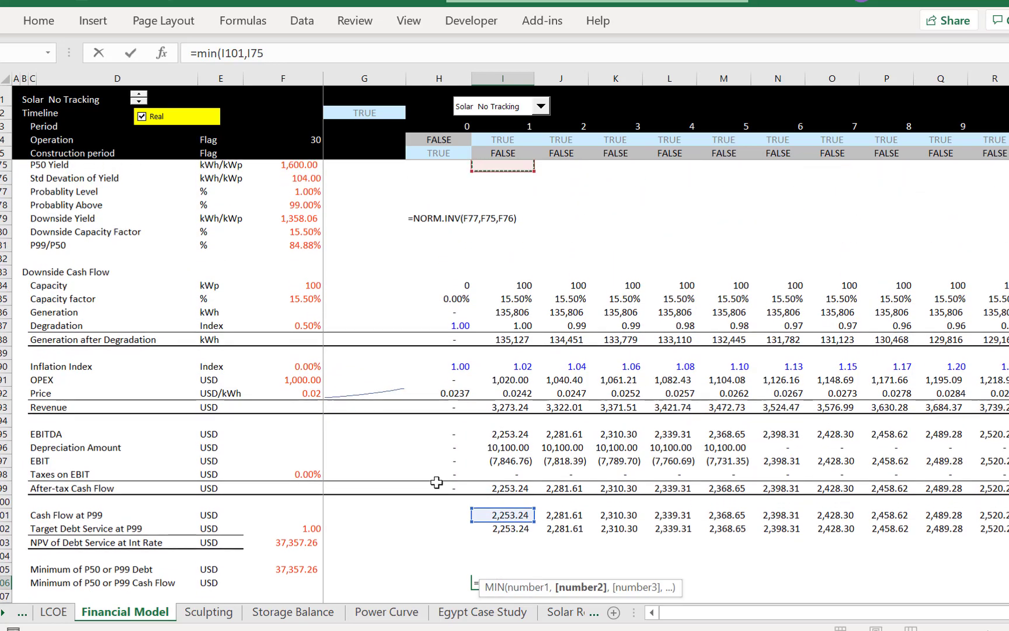
pyautogui.press('Up')
pyautogui.press('Up')
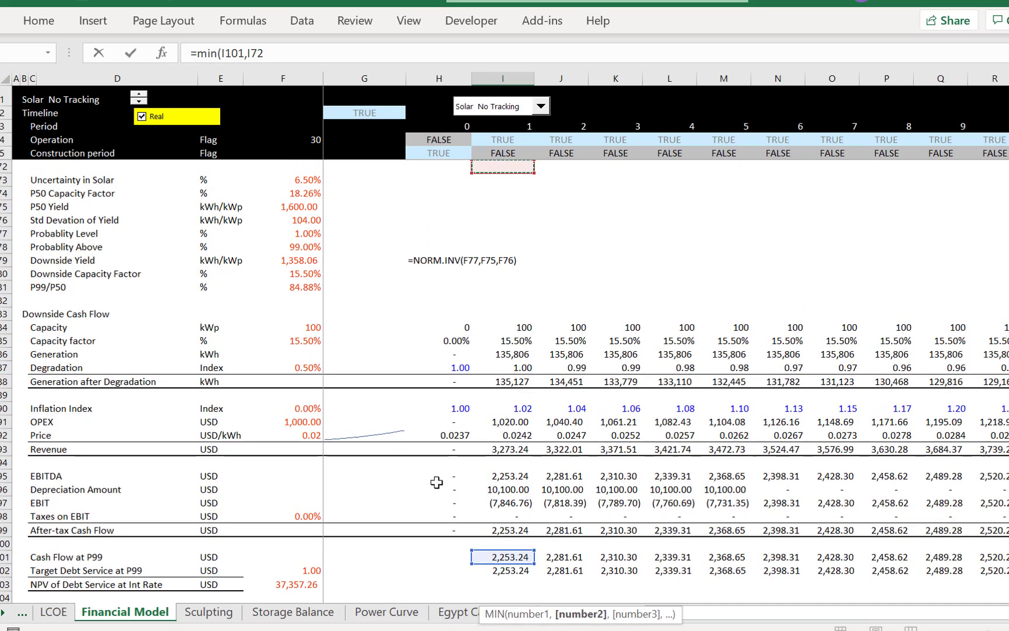
pyautogui.press('Up')
pyautogui.press('Up')
pyautogui.press('Up')
pyautogui.press('Up')
pyautogui.press('Up')
pyautogui.press('Up')
pyautogui.press('Up')
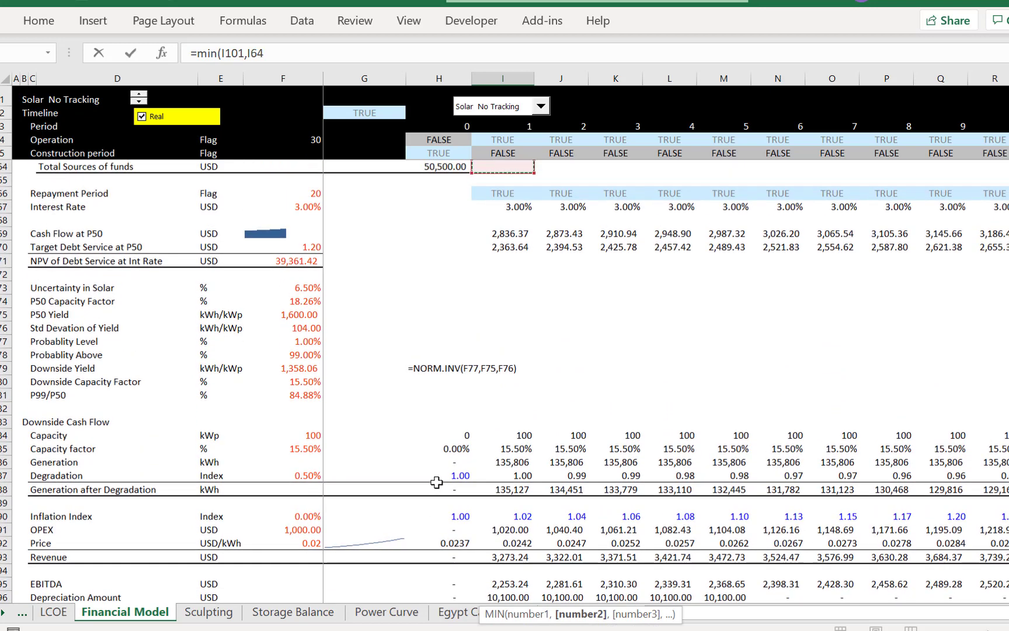
pyautogui.press('Down')
pyautogui.press('Down')
pyautogui.press('Down')
pyautogui.press('Down')
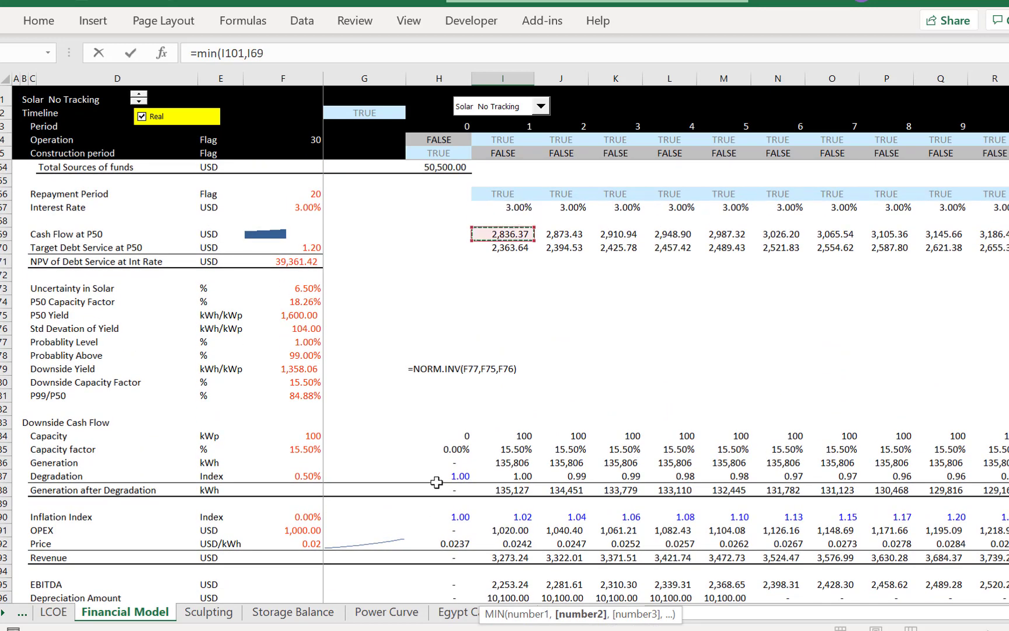
pyautogui.hotkey('ctrl', 'Return')
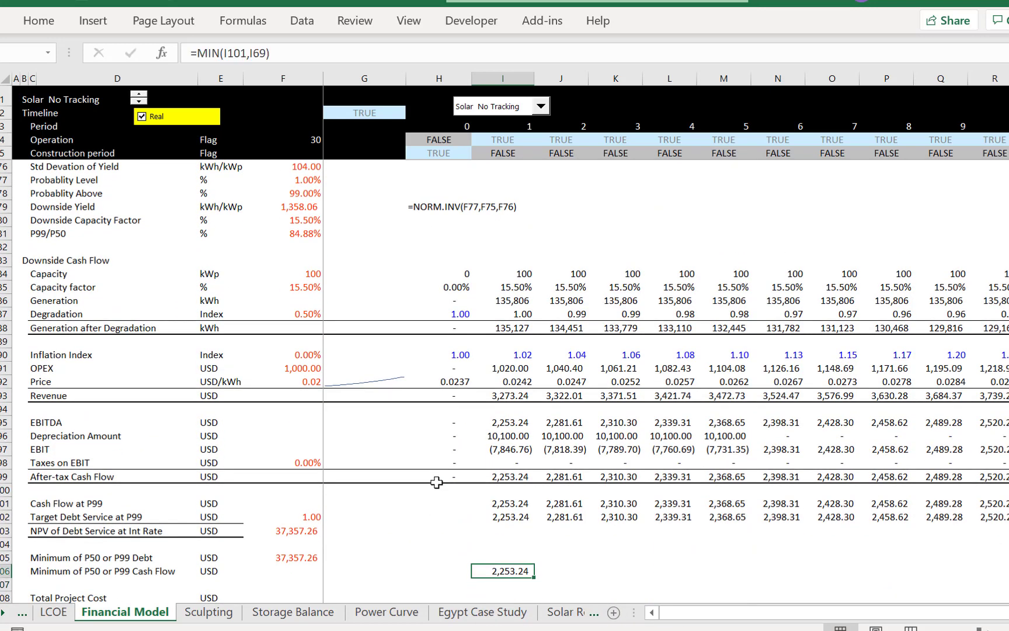
# Copy the Minimum of P50 or P99 Cash Flow formula from I106 across the remaining timeline columns of row 106
pyautogui.hotkey('shift', 'Right')
pyautogui.hotkey('shift', 'Right')
pyautogui.hotkey('shift', 'Right')
pyautogui.hotkey('shift', 'Right')
pyautogui.hotkey('shift', 'Right')
pyautogui.hotkey('shift', 'Right')
pyautogui.hotkey('shift', 'Right')
pyautogui.hotkey('shift', 'Right')
pyautogui.hotkey('shift', 'Right')
pyautogui.hotkey('ctrl', 'r')
# Check the Minimum of P50 or P99 Cash Flow row across the timeline, including the periods after the repayment term
pyautogui.press('Right')
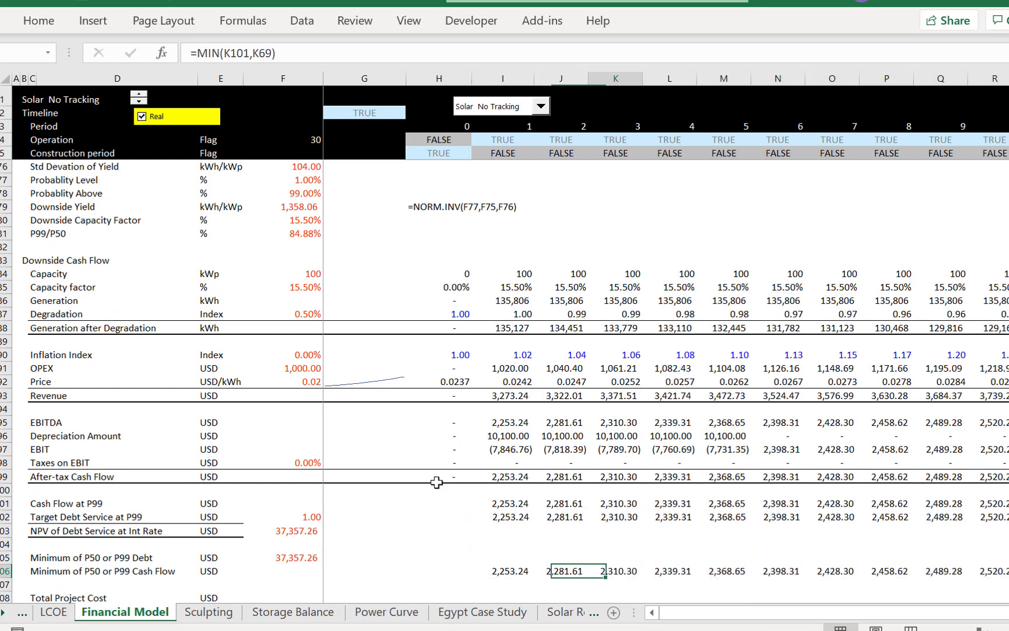
pyautogui.hotkey('ctrl', 'Right')
pyautogui.press('Right')
pyautogui.press('Right')
pyautogui.press('Right')
pyautogui.press('Right')
pyautogui.press('Right')
pyautogui.press('Right')
pyautogui.press('Right')
pyautogui.press('Right')
pyautogui.press('Right')
pyautogui.press('Right')
pyautogui.press('Right')
pyautogui.press('Right')
pyautogui.press('Right')
pyautogui.press('Right')
pyautogui.press('Right')
pyautogui.press('Right')
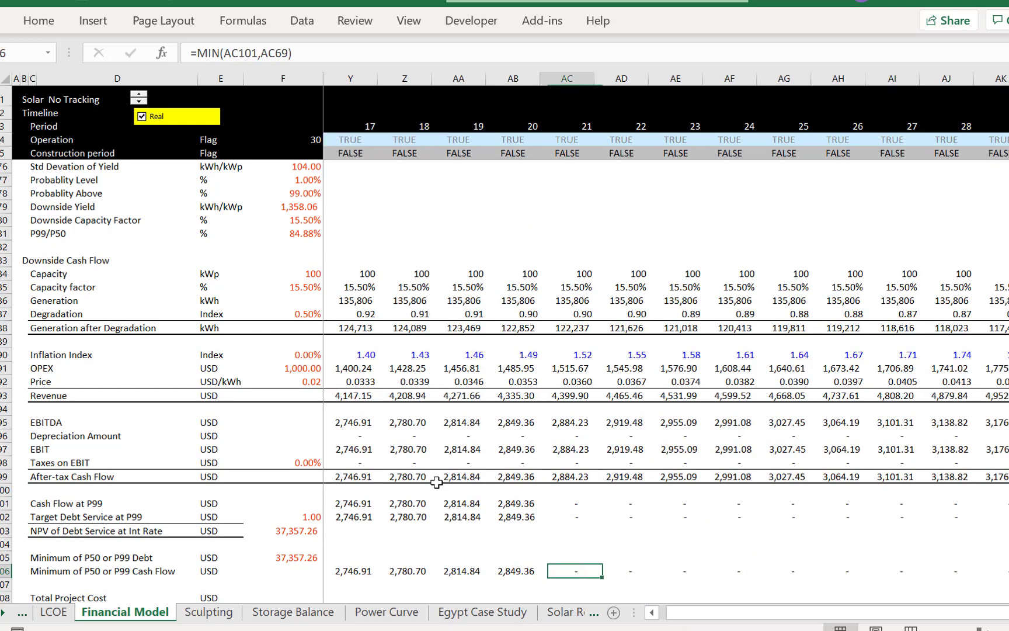
pyautogui.hotkey('ctrl', 'Left')
pyautogui.hotkey('ctrl', 'Left')
pyautogui.hotkey('ctrl', 'Left')
pyautogui.hotkey('ctrl', 'Left')
pyautogui.press('Down')
pyautogui.press('Down')
pyautogui.press('Down')
pyautogui.press('Down')
pyautogui.press('Down')
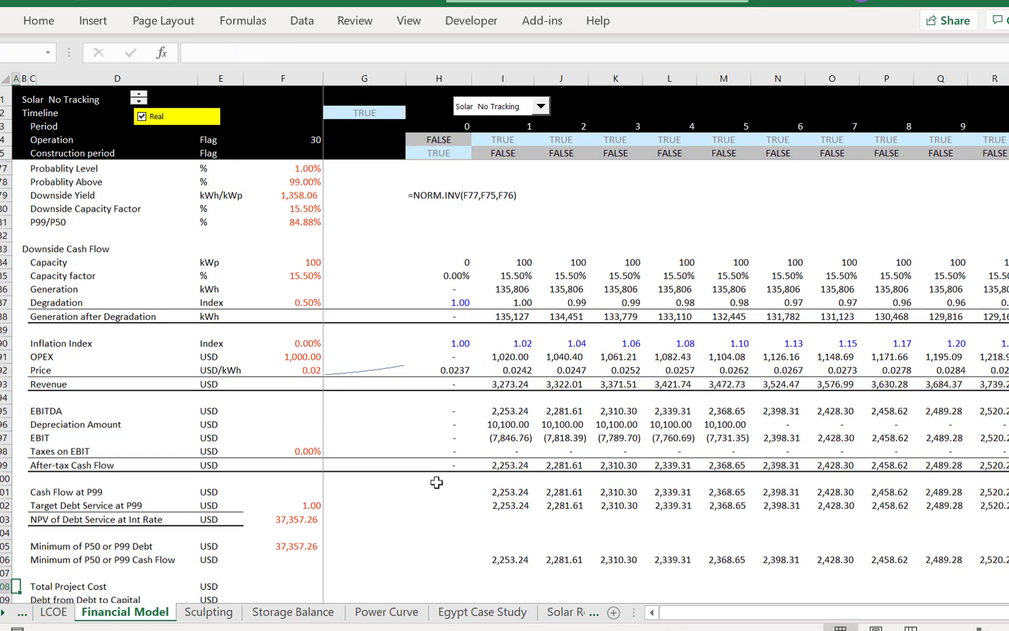
pyautogui.press('Down')
# On the LCOE sheet, set the Solar No Tracking Required Project IRR in I44 to 10%
pyautogui.hotkey('ctrl', 'pageup')
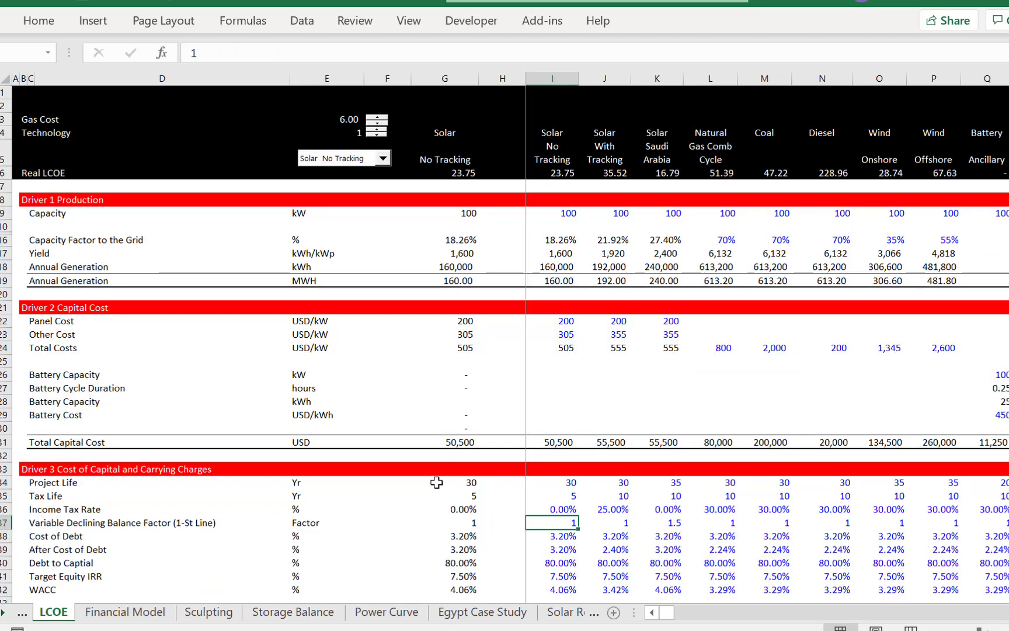
pyautogui.press('Up')
pyautogui.press('Down')
pyautogui.press('Left')
pyautogui.press('Right')
pyautogui.press('Down')
pyautogui.press('Up')
pyautogui.press('Up')
pyautogui.press('Up')
pyautogui.press('Up')
pyautogui.press('Up')
pyautogui.press('Up')
pyautogui.press('Up')
pyautogui.press('Up')
pyautogui.press('Up')
pyautogui.press('Up')
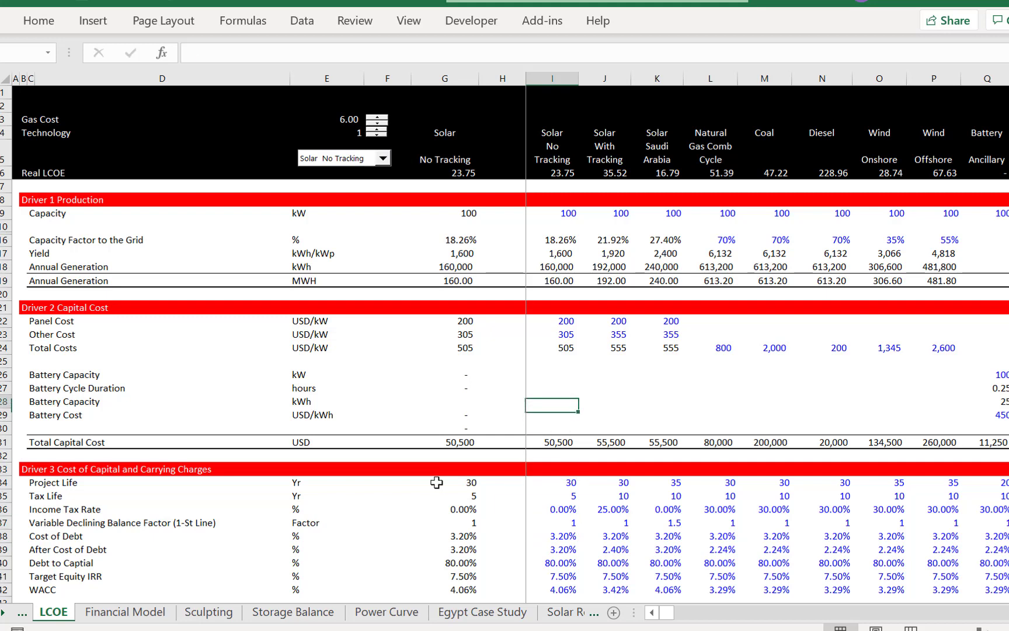
pyautogui.press('Up')
pyautogui.press('Up')
pyautogui.press('Up')
pyautogui.press('Down')
pyautogui.press('Down')
pyautogui.press('Down')
pyautogui.press('Down')
pyautogui.press('Down')
pyautogui.press('Down')
pyautogui.press('Down')
pyautogui.press('Down')
pyautogui.press('Down')
pyautogui.press('Down')
pyautogui.press('Down')
pyautogui.press('Down')
pyautogui.press('Down')
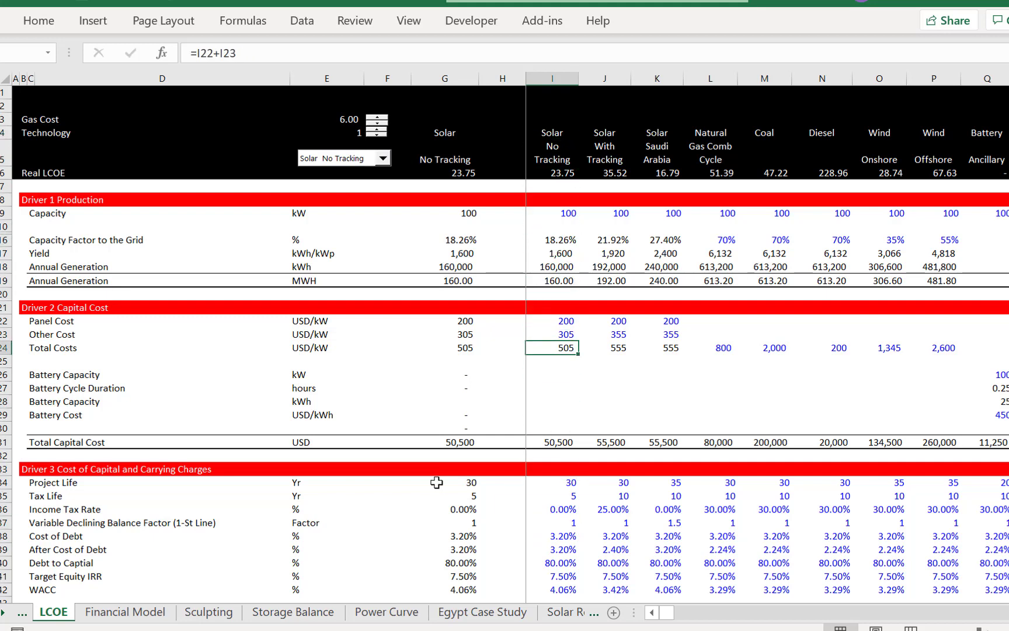
pyautogui.press('Down')
pyautogui.press('Down')
pyautogui.press('Down')
pyautogui.press('Down')
pyautogui.press('Down')
pyautogui.press('Down')
pyautogui.press('Down')
pyautogui.press('Down')
pyautogui.press('Down')
pyautogui.press('Down')
pyautogui.press('Down')
pyautogui.press('Down')
pyautogui.press('Down')
pyautogui.press('Down')
pyautogui.press('Down')
pyautogui.press('Down')
pyautogui.press('Down')
pyautogui.press('Down')
pyautogui.press('Down')
pyautogui.press('Down')
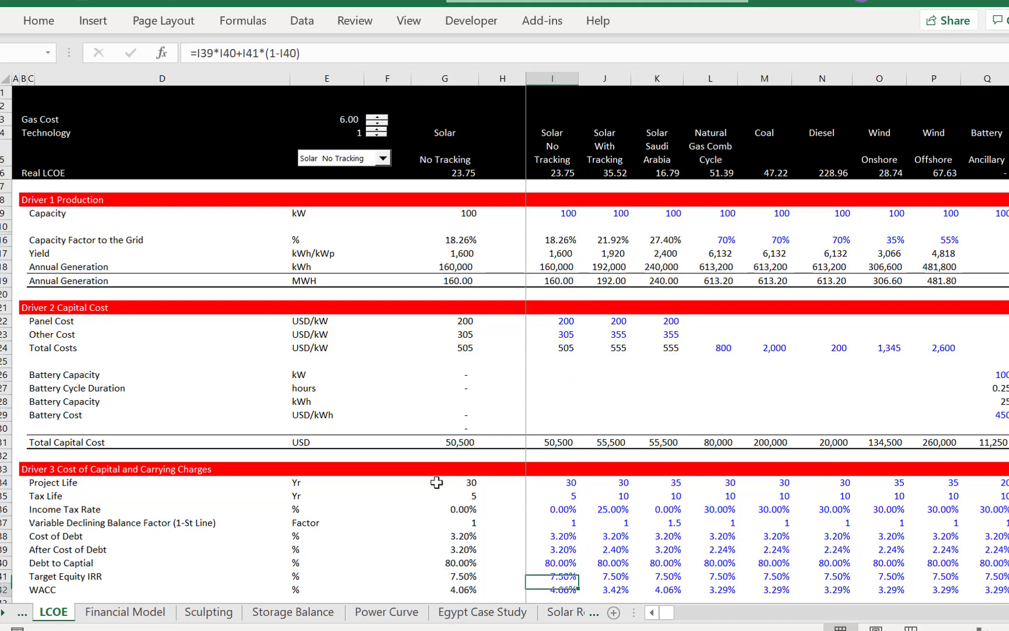
pyautogui.press('Up')
pyautogui.press('Up')
pyautogui.press('Up')
pyautogui.press('Up')
pyautogui.press('Up')
pyautogui.press('Up')
pyautogui.press('Up')
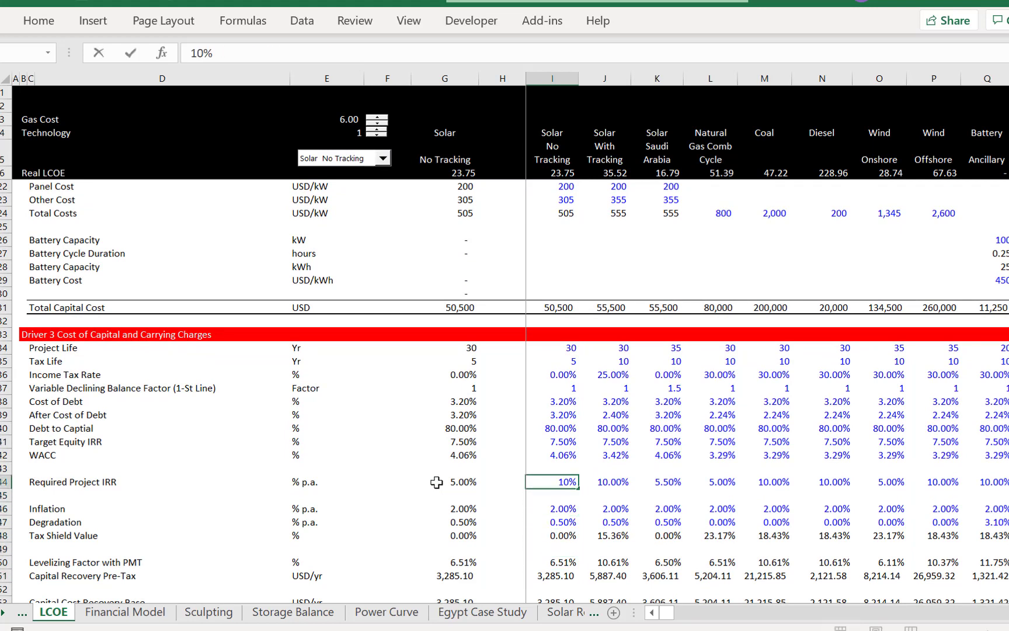
pyautogui.press('Return')
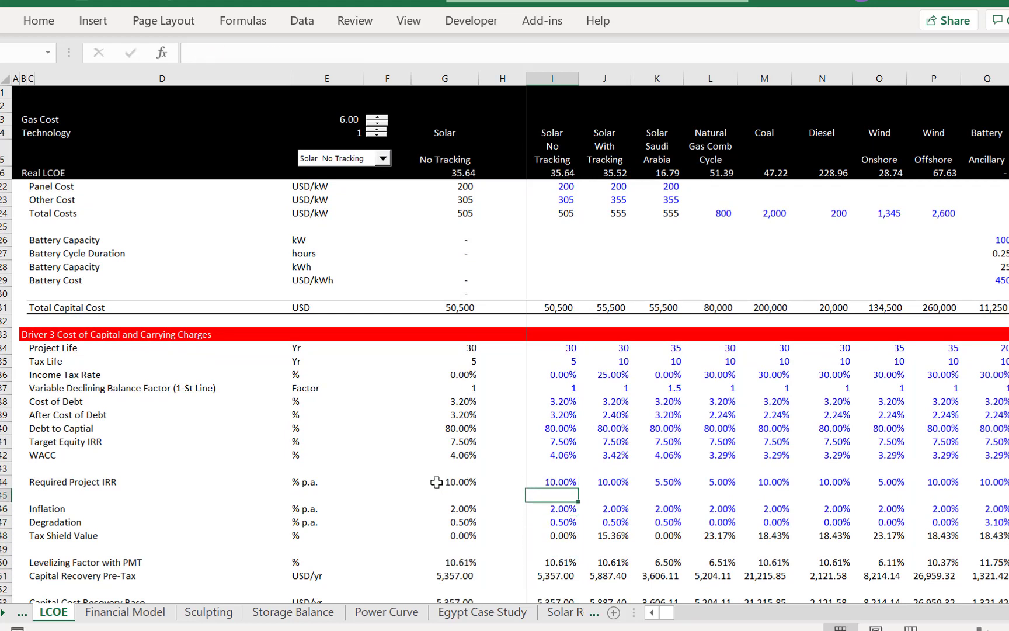
# On the Financial Model sheet, check the P99 debt and the Minimum of P50 or P99 Debt after the IRR change
pyautogui.hotkey('ctrl', 'pagedown')
pyautogui.press('Down')
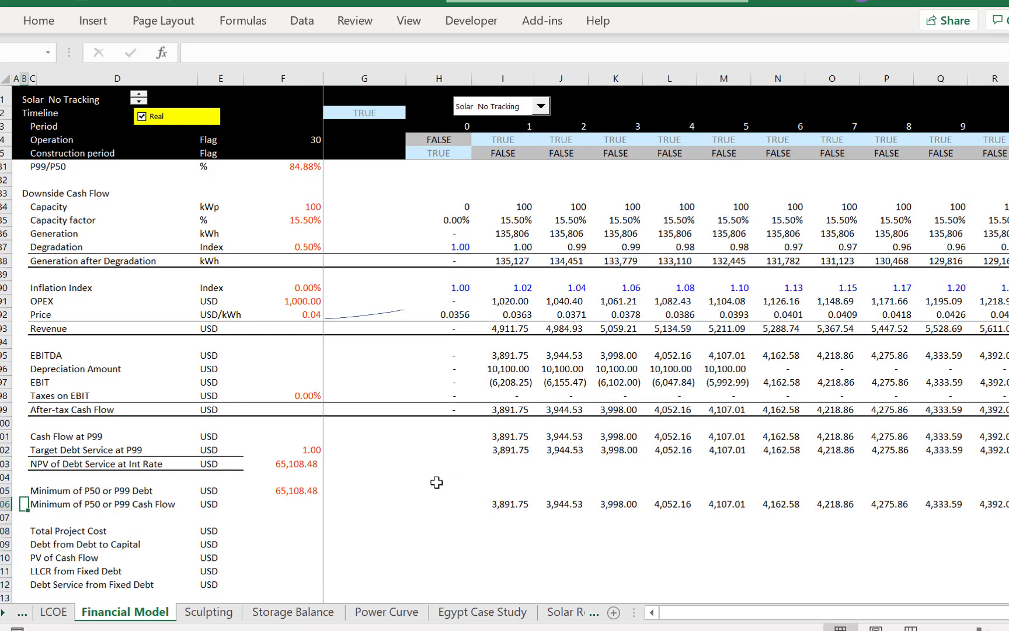
pyautogui.press('Right')
pyautogui.press('Right')
pyautogui.press('Right')
pyautogui.press('Right')
pyautogui.press('Up')
pyautogui.press('Up')
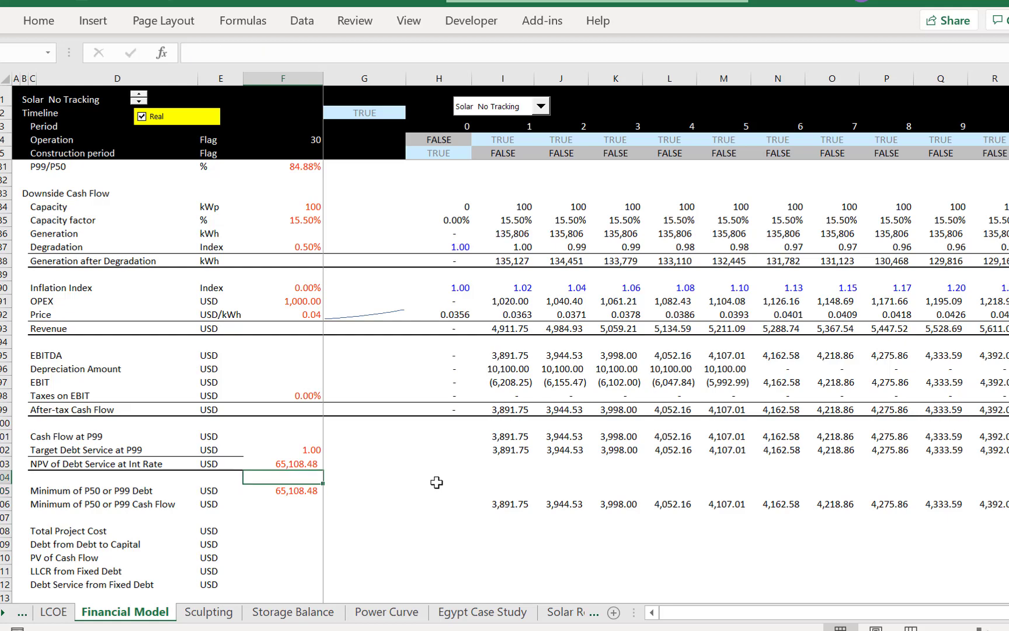
# Review the downside cash flow, yield assumptions and P50 debt sizing rows up to the Financing section heading
pyautogui.press('Up')
pyautogui.press('Up')
pyautogui.press('Up')
pyautogui.press('Up')
pyautogui.press('Up')
pyautogui.press('Up')
pyautogui.press('Up')
pyautogui.press('Up')
pyautogui.press('Up')
pyautogui.press('Up')
pyautogui.press('Up')
pyautogui.press('Up')
pyautogui.press('Up')
pyautogui.press('Up')
pyautogui.press('Up')
pyautogui.press('Up')
pyautogui.press('Up')
pyautogui.press('Up')
pyautogui.press('Up')
pyautogui.press('Up')
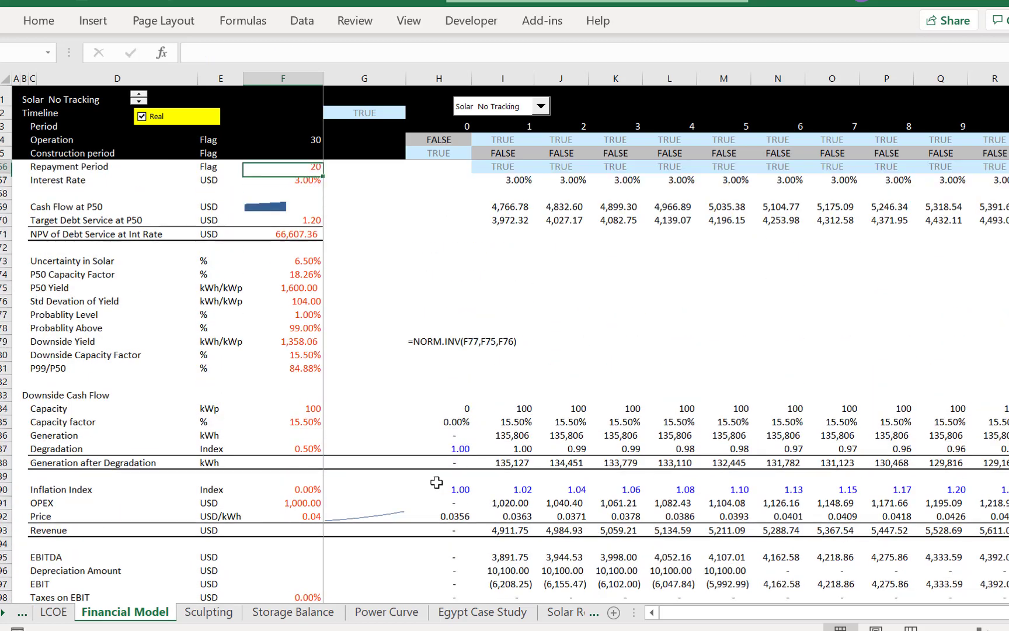
pyautogui.press('Up')
pyautogui.press('Up')
pyautogui.press('Up')
pyautogui.press('Up')
pyautogui.press('Up')
pyautogui.press('Up')
pyautogui.press('Up')
pyautogui.press('Up')
pyautogui.press('Up')
pyautogui.press('Up')
pyautogui.press('Up')
pyautogui.press('Up')
pyautogui.press('Up')
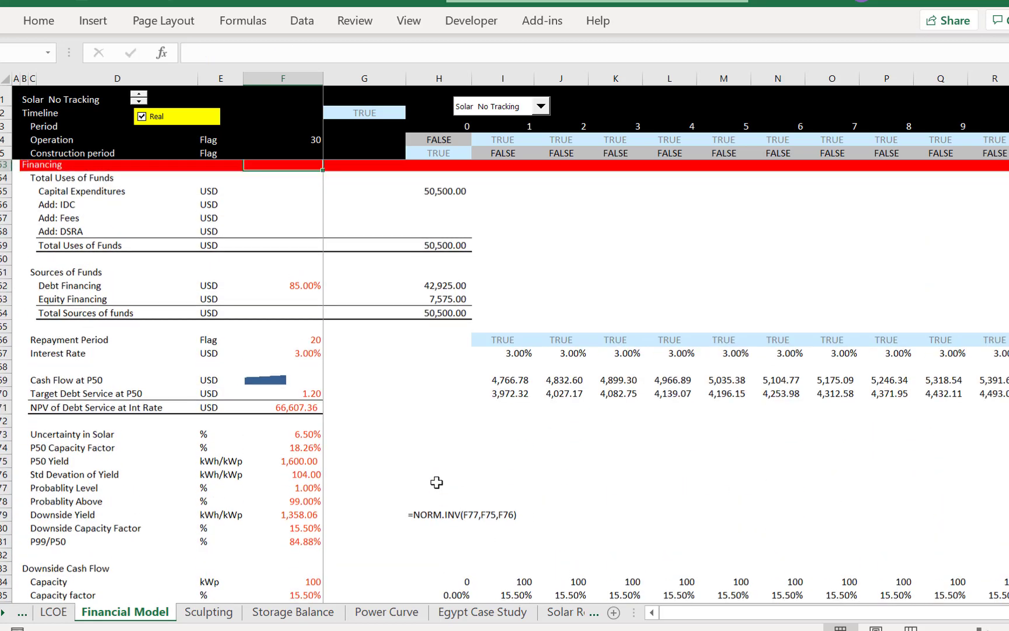
# Examine the Total Uses of Funds in H59 and the debt and equity amounts under Sources of Funds
pyautogui.press('Down')
pyautogui.press('Down')
pyautogui.press('Down')
pyautogui.press('Down')
pyautogui.press('Down')
pyautogui.press('Down')
pyautogui.press('Right')
pyautogui.press('Right')
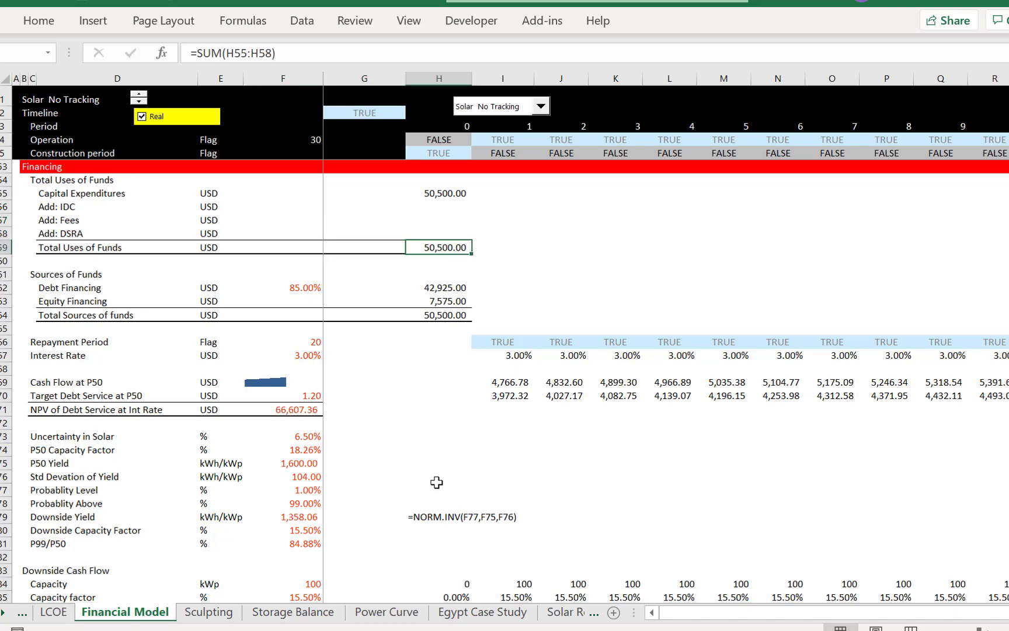
pyautogui.press('Down')
pyautogui.press('Down')
pyautogui.press('Down')
pyautogui.press('Left')
pyautogui.press('Down')
pyautogui.press('Down')
pyautogui.press('Down')
pyautogui.press('Down')
pyautogui.press('Down')
pyautogui.press('Down')
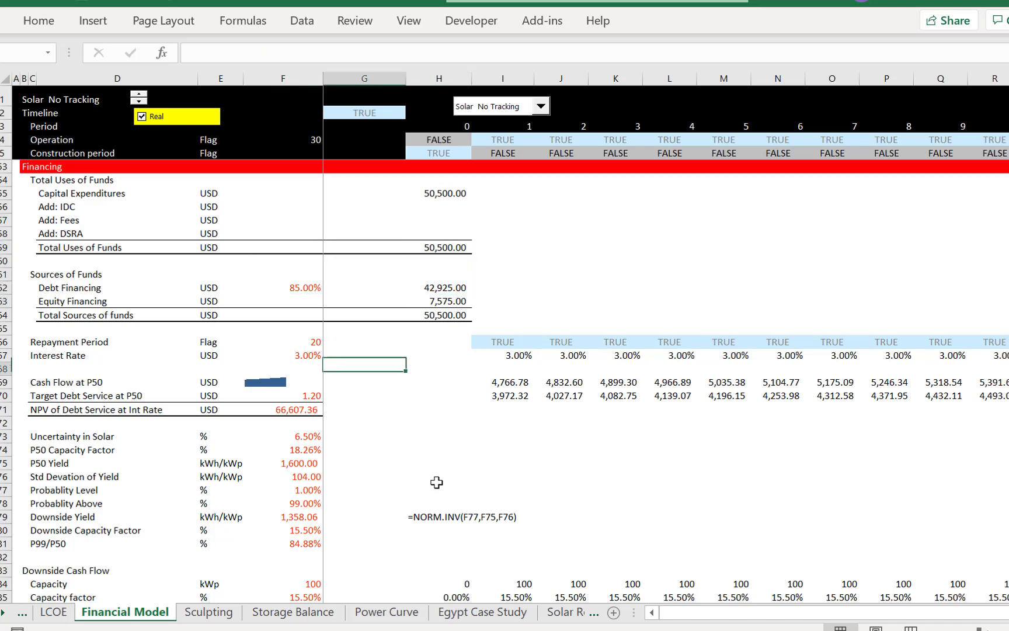
# Review the P99 debt sizing rows down to the Minimum of P50 or P99 Cash Flow in row 106
pyautogui.press('Down')
pyautogui.press('Down')
pyautogui.press('Down')
pyautogui.press('Down')
pyautogui.press('Down')
pyautogui.press('Down')
pyautogui.press('Down')
pyautogui.press('Down')
pyautogui.press('Down')
pyautogui.press('Down')
pyautogui.press('Down')
pyautogui.press('Down')
pyautogui.press('Down')
pyautogui.press('Down')
pyautogui.press('Down')
pyautogui.press('Down')
pyautogui.press('Down')
pyautogui.press('Down')
pyautogui.press('Down')
pyautogui.press('Down')
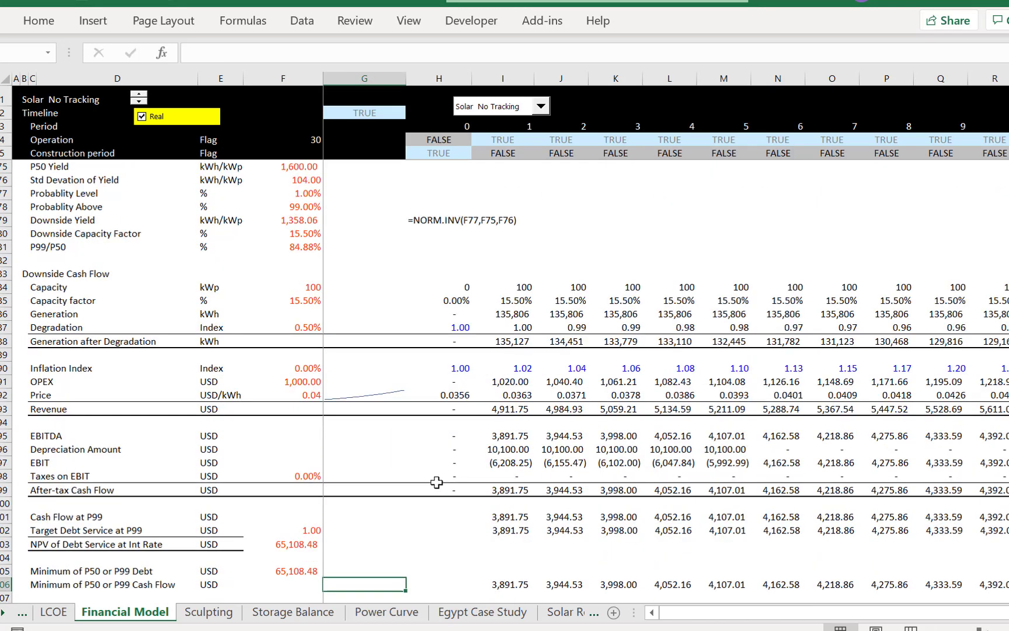
# Link the Total Project Cost in F108 to the Total Uses of Funds in H59
pyautogui.press('Down')
pyautogui.press('Down')
pyautogui.press('Down')
pyautogui.press('Down')
pyautogui.press('Down')
pyautogui.press('Down')
pyautogui.press('Down')
pyautogui.press('Down')
pyautogui.press('Down')
pyautogui.press('Down')
pyautogui.press('Down')
pyautogui.press('Down')
pyautogui.press('Down')
pyautogui.press('Down')
pyautogui.press('Down')
pyautogui.press('Up')
pyautogui.press('Up')
pyautogui.press('Up')
pyautogui.press('Up')
pyautogui.press('Up')
pyautogui.press('Up')
pyautogui.press('Up')
pyautogui.press('Up')
pyautogui.press('Up')
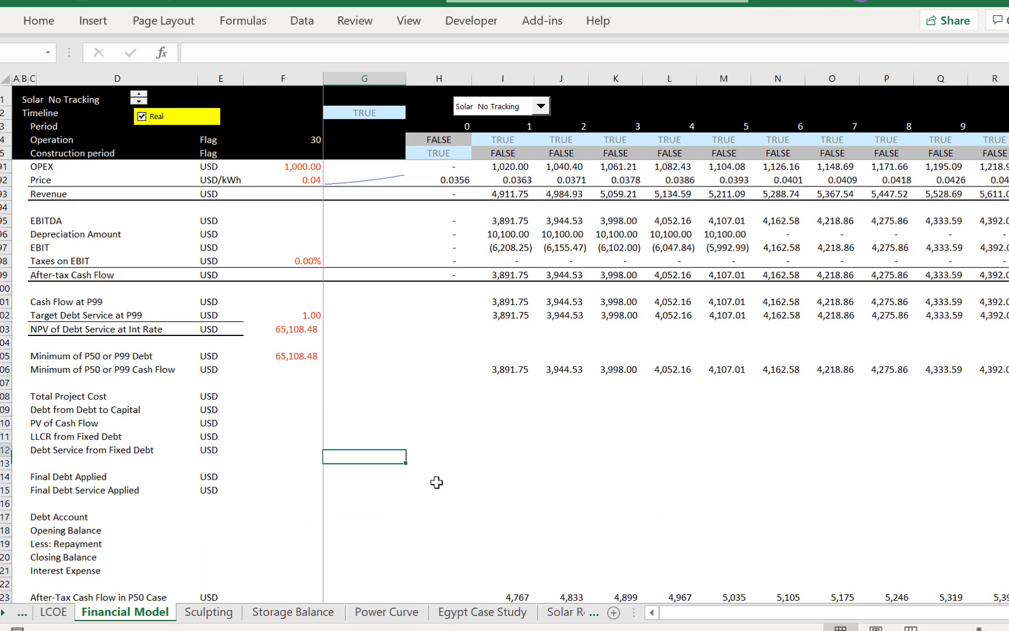
pyautogui.press('Up')
pyautogui.press('Up')
pyautogui.press('Up')
pyautogui.press('Left')
pyautogui.press('Left')
pyautogui.press('Up')
pyautogui.press('Left')
pyautogui.press('Right')
pyautogui.press('Right')
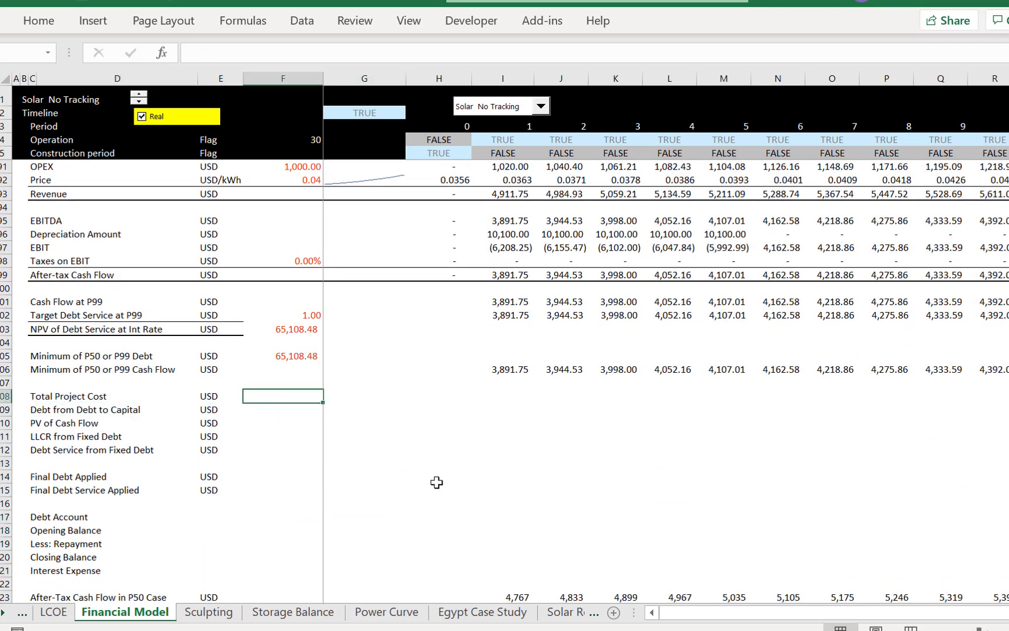
pyautogui.write('=')
pyautogui.press('Up')
pyautogui.press('Up')
pyautogui.press('Up')
pyautogui.press('Up')
pyautogui.press('Up')
pyautogui.press('Up')
pyautogui.press('Up')
pyautogui.press('Up')
pyautogui.press('Up')
pyautogui.press('Up')
pyautogui.press('Up')
pyautogui.press('Up')
pyautogui.press('Up')
pyautogui.press('Up')
pyautogui.press('Up')
pyautogui.press('Up')
pyautogui.press('Up')
pyautogui.press('Up')
pyautogui.press('Up')
pyautogui.press('Up')
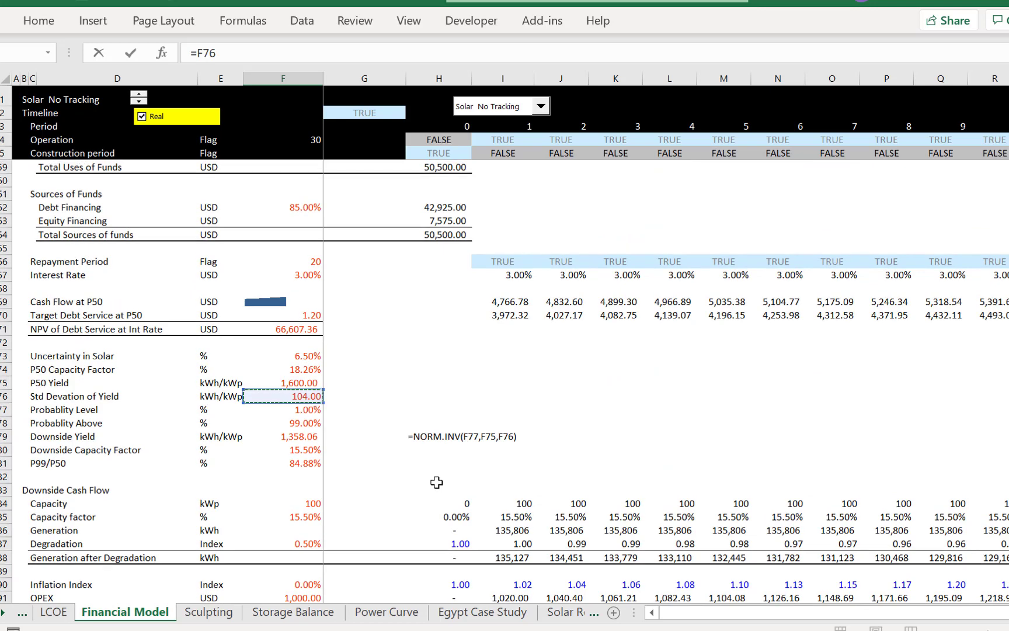
pyautogui.press('Up')
pyautogui.press('Up')
pyautogui.press('Up')
pyautogui.press('Up')
pyautogui.press('Down')
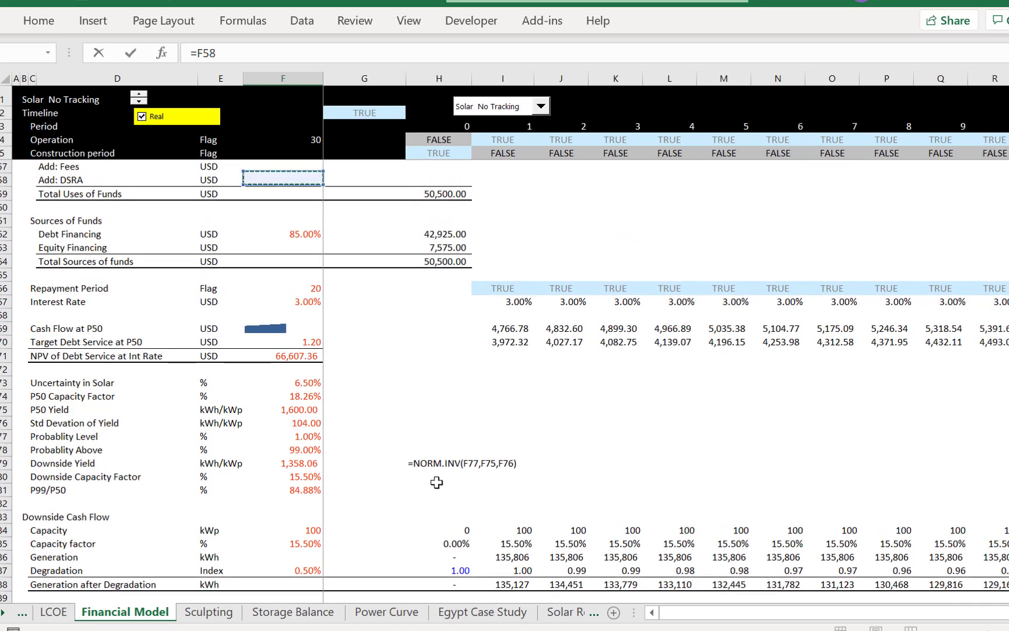
pyautogui.press('Down')
pyautogui.press('Right')
pyautogui.press('Right')
pyautogui.press('Return')
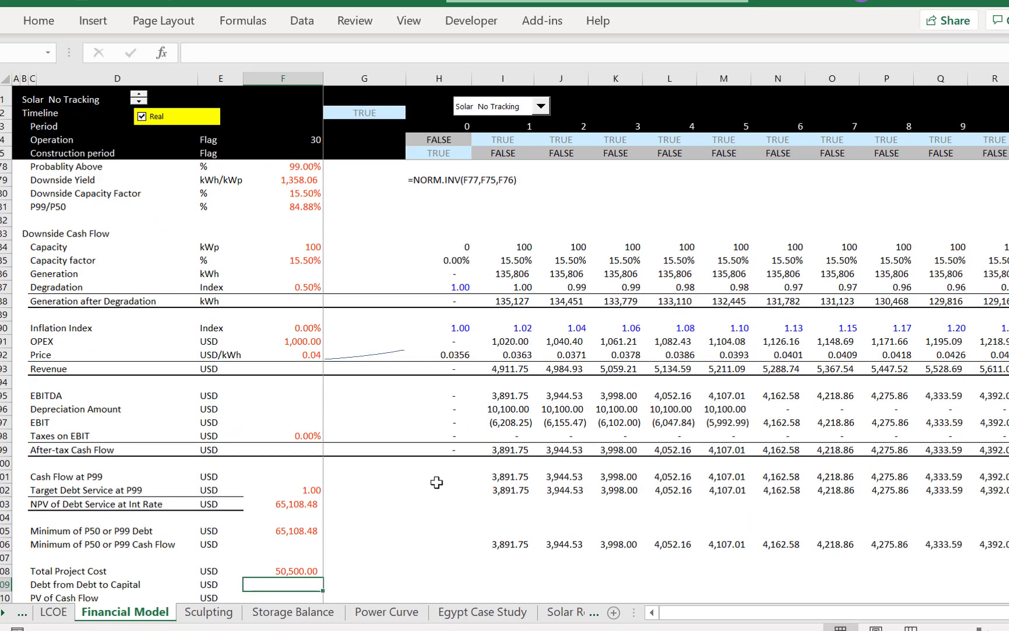
# Move the Total Project Cost formula from F108 to H108 in the period 0 column
pyautogui.press('Left')
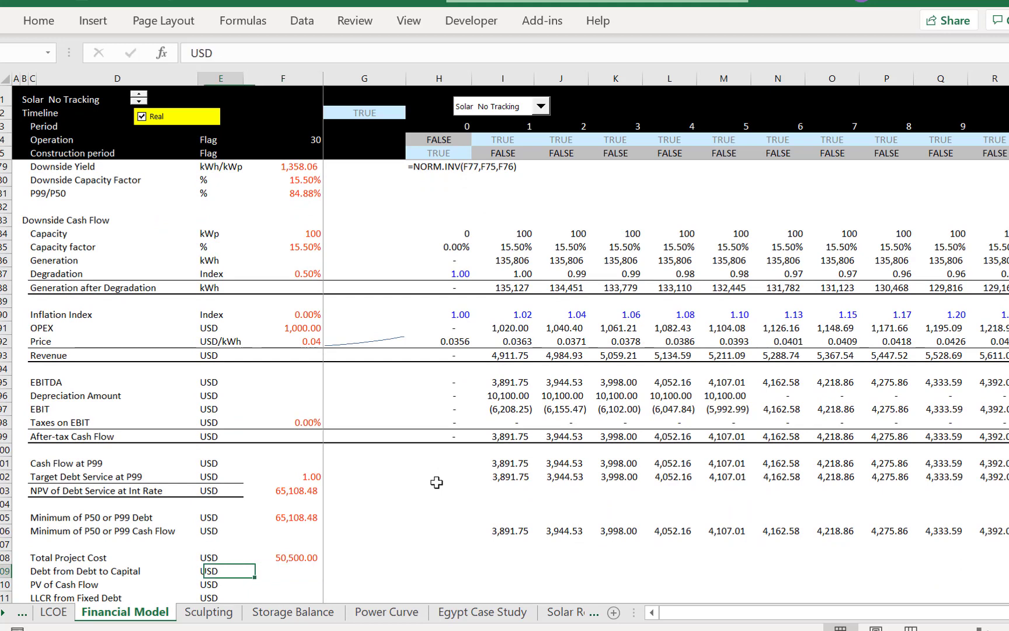
pyautogui.press('Right')
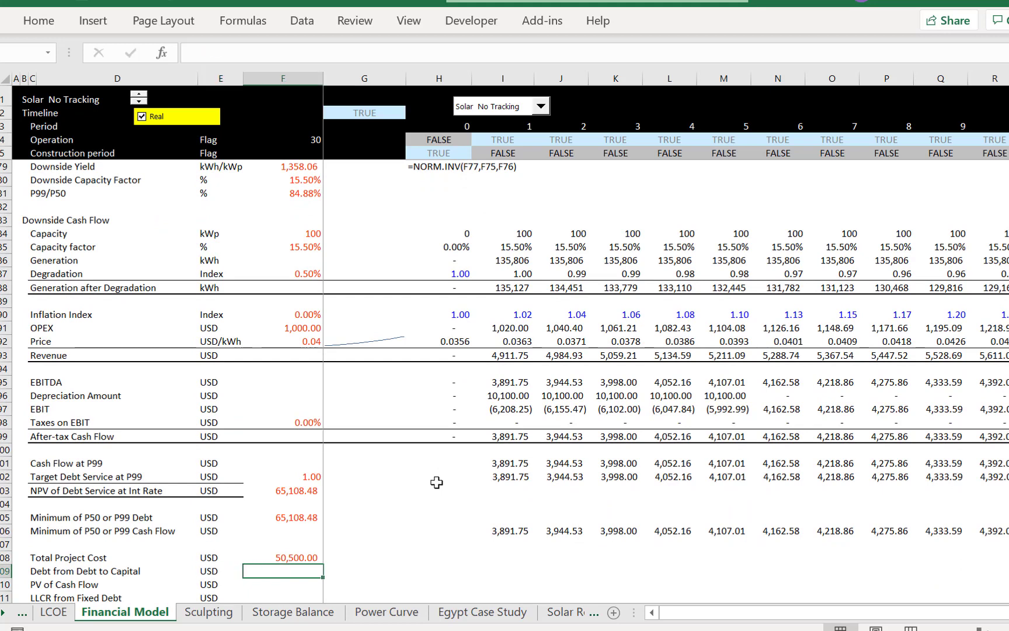
pyautogui.press('Right')
pyautogui.press('Left')
pyautogui.press('Up')
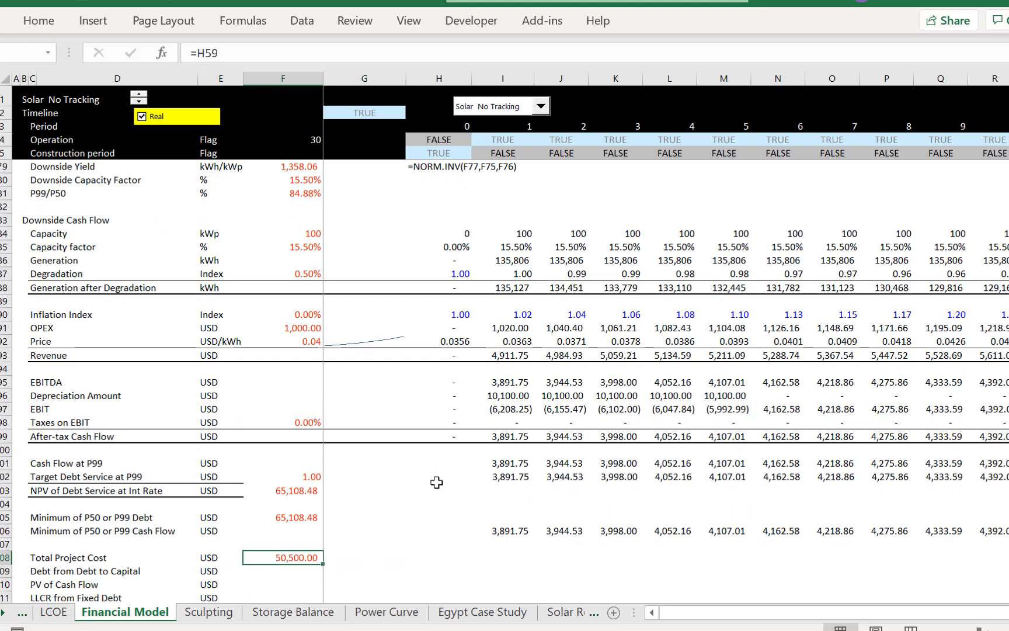
pyautogui.hotkey('ctrl', 'c')
pyautogui.press('Right')
pyautogui.press('Right')
pyautogui.press('Return')
pyautogui.press('Left')
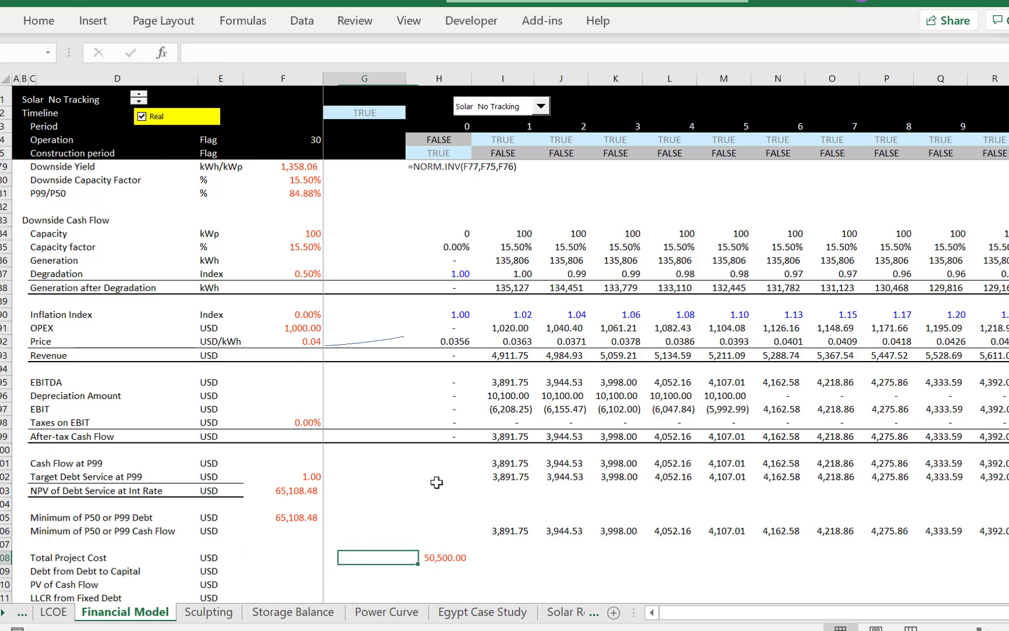
# Link F109 on the Debt from Debt to Capital row to the Max Debt to Capital in G126 of the LCOE sheet
pyautogui.press('Left')
pyautogui.press('Down')
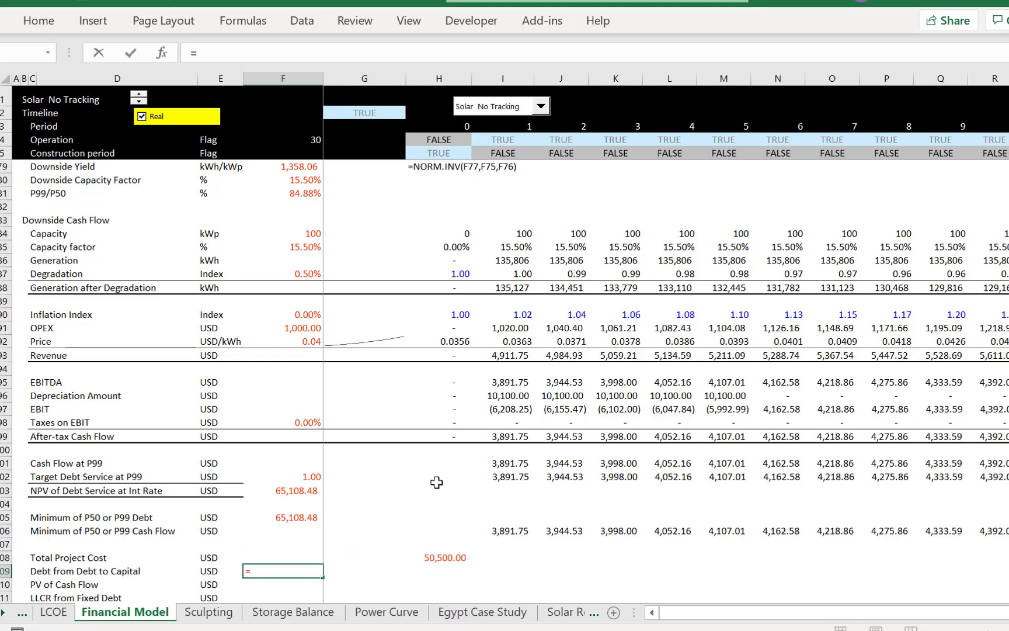
pyautogui.write('=')
pyautogui.hotkey('ctrl', 'pageup')
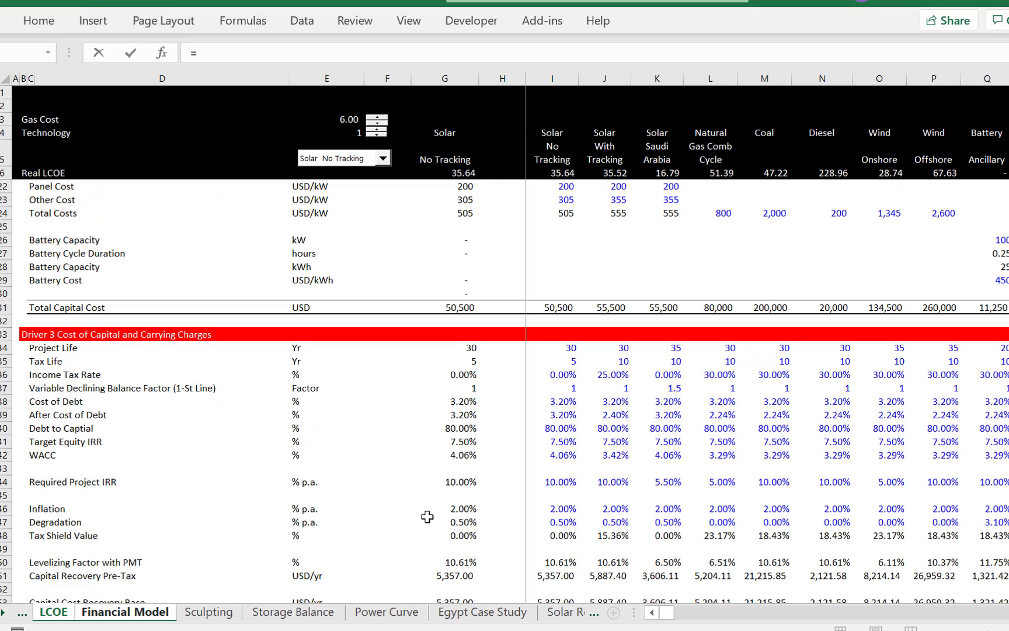
pyautogui.click(461, 503)
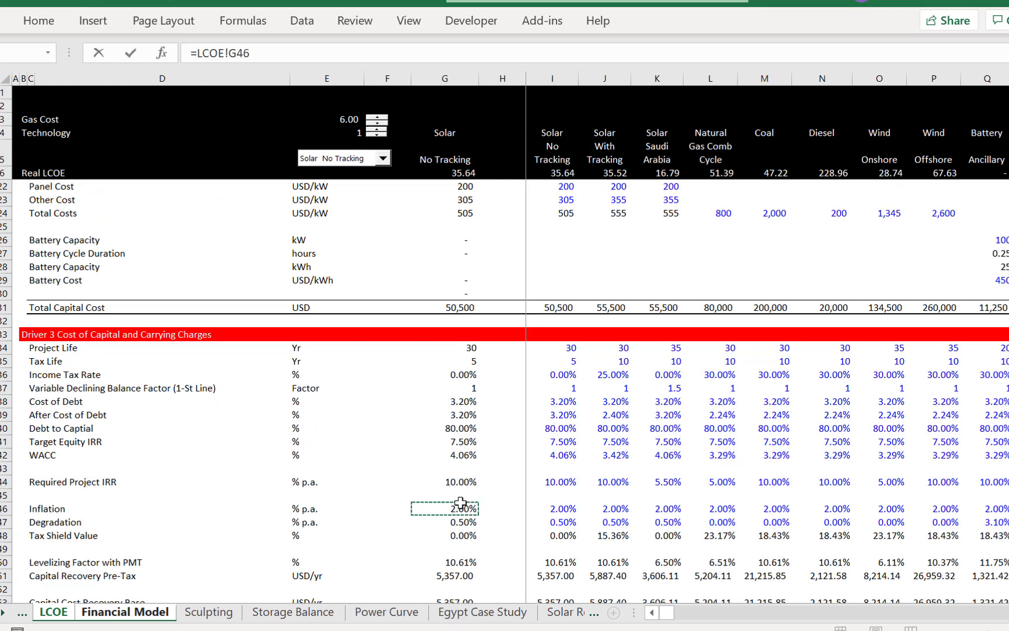
pyautogui.press('pagedown')
pyautogui.press('pagedown')
pyautogui.press('pagedown')
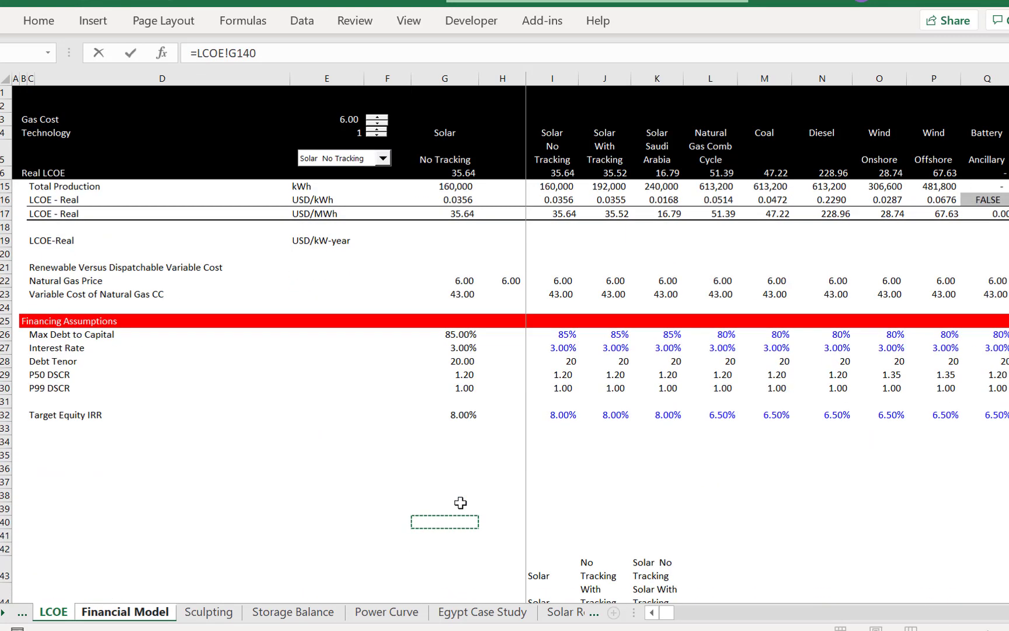
pyautogui.press('Up')
pyautogui.press('Up')
pyautogui.press('Up')
pyautogui.press('Up')
pyautogui.press('Up')
pyautogui.press('Up')
pyautogui.press('Up')
pyautogui.press('Up')
pyautogui.press('Up')
pyautogui.press('Up')
pyautogui.press('Up')
pyautogui.press('Up')
pyautogui.press('Up')
pyautogui.press('Up')
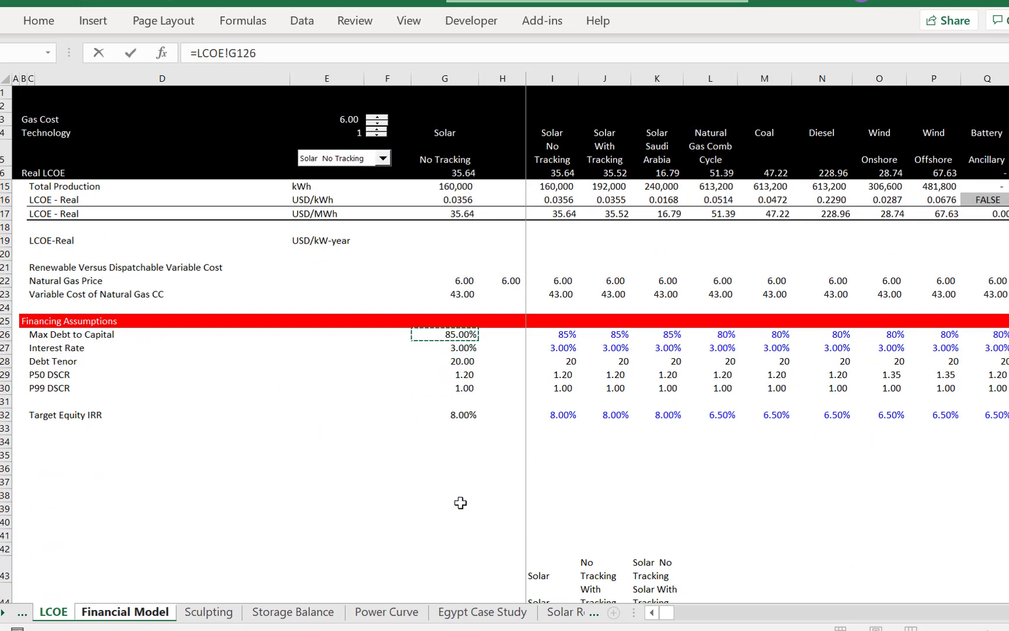
pyautogui.press('Return')
# Calculate the Debt from Debt to Capital in H109 as Total Project Cost times the debt percentage, =H108*F109
pyautogui.press('Up')
pyautogui.press('Right')
pyautogui.press('Right')
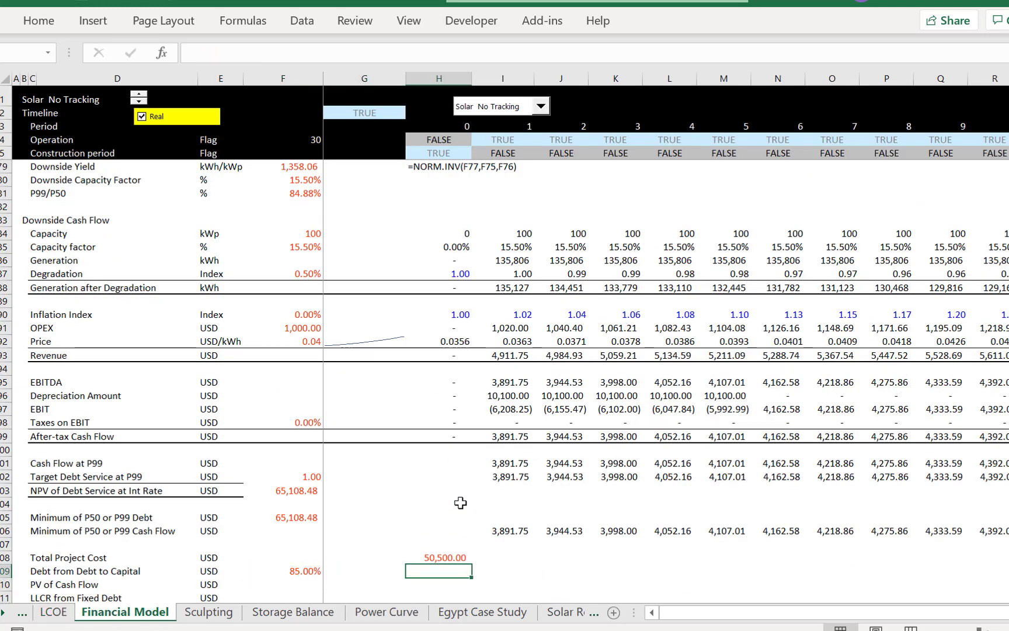
pyautogui.write('=')
pyautogui.press('Up')
pyautogui.write('*')
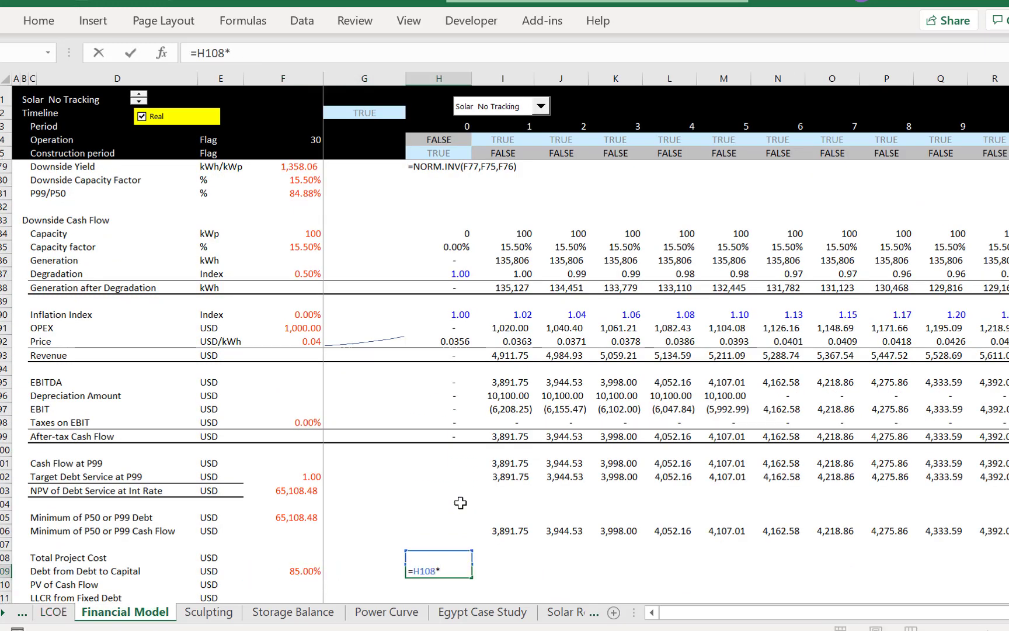
pyautogui.press('Left')
pyautogui.press('Left')
pyautogui.press('Return')
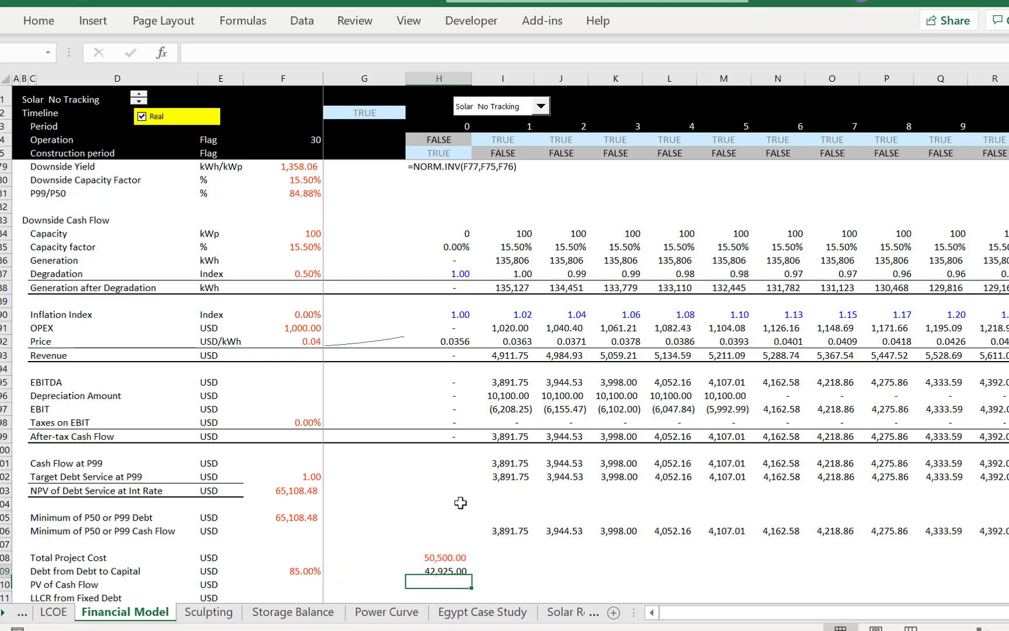
# Link F110 on the PV of Cash Flow row to the Interest Rate in F67
pyautogui.press('Up')
pyautogui.scroll(-2, 460, 503)
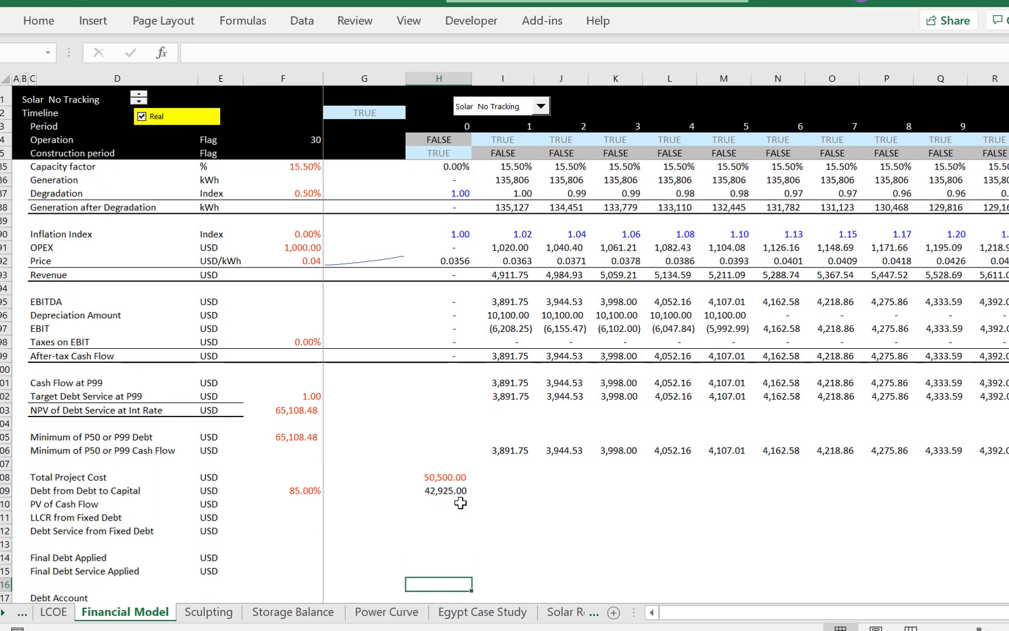
pyautogui.press('Left')
pyautogui.press('Left')
pyautogui.press('Left')
pyautogui.press('Down')
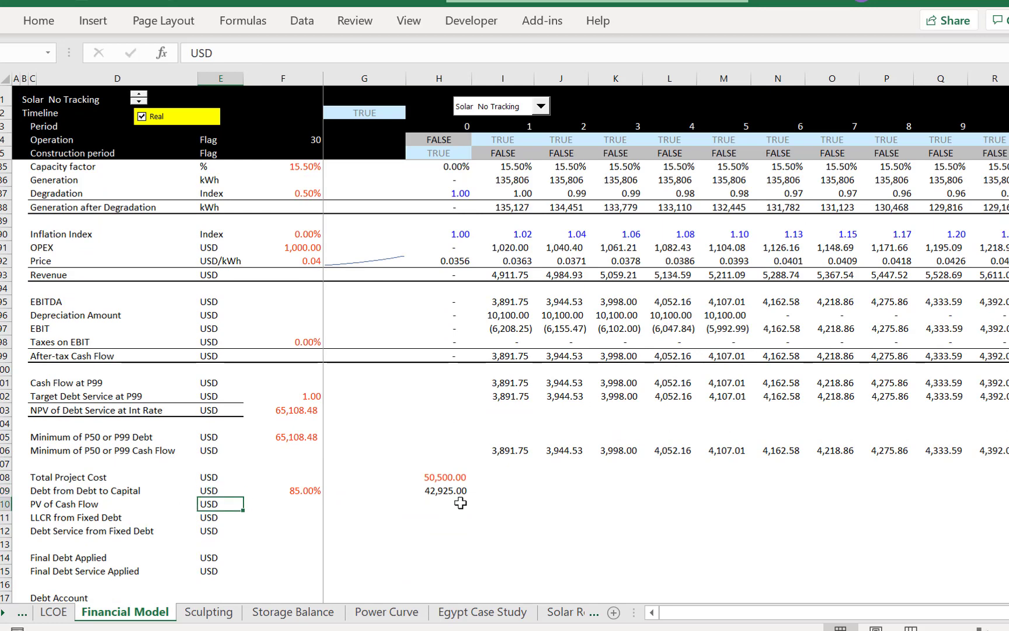
pyautogui.press('Right')
pyautogui.press('Right')
pyautogui.press('Left')
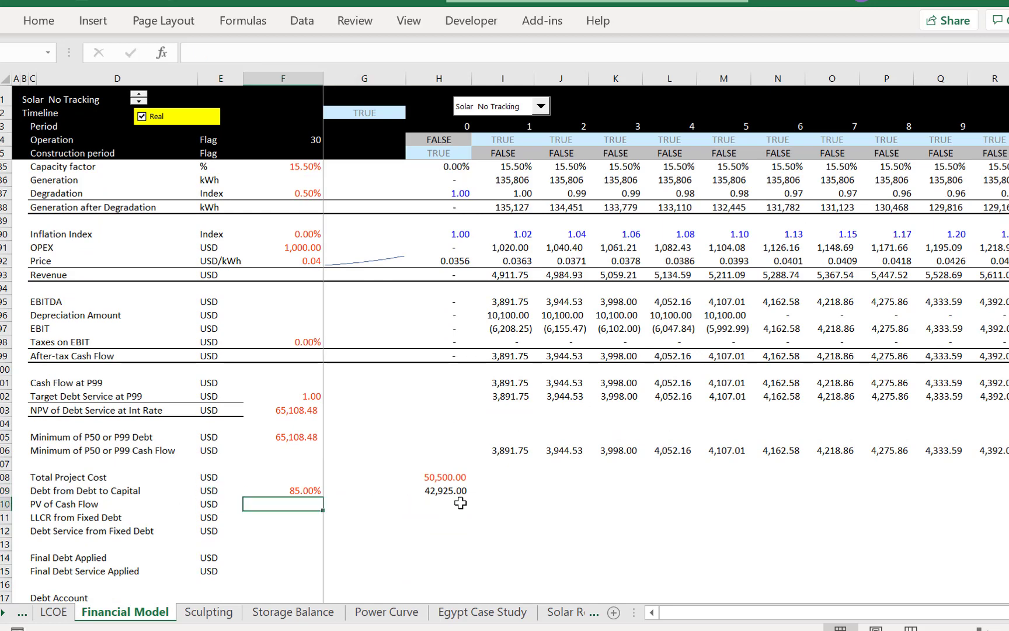
pyautogui.write('=')
pyautogui.press('Up')
pyautogui.press('Up')
pyautogui.press('Up')
pyautogui.press('Up')
pyautogui.press('Up')
pyautogui.press('Up')
pyautogui.press('Up')
pyautogui.press('Up')
pyautogui.press('Up')
pyautogui.press('Up')
pyautogui.press('Up')
pyautogui.press('Up')
pyautogui.press('Up')
pyautogui.press('Up')
pyautogui.press('Up')
pyautogui.press('Up')
pyautogui.press('Up')
pyautogui.press('Up')
pyautogui.press('Up')
pyautogui.press('Up')
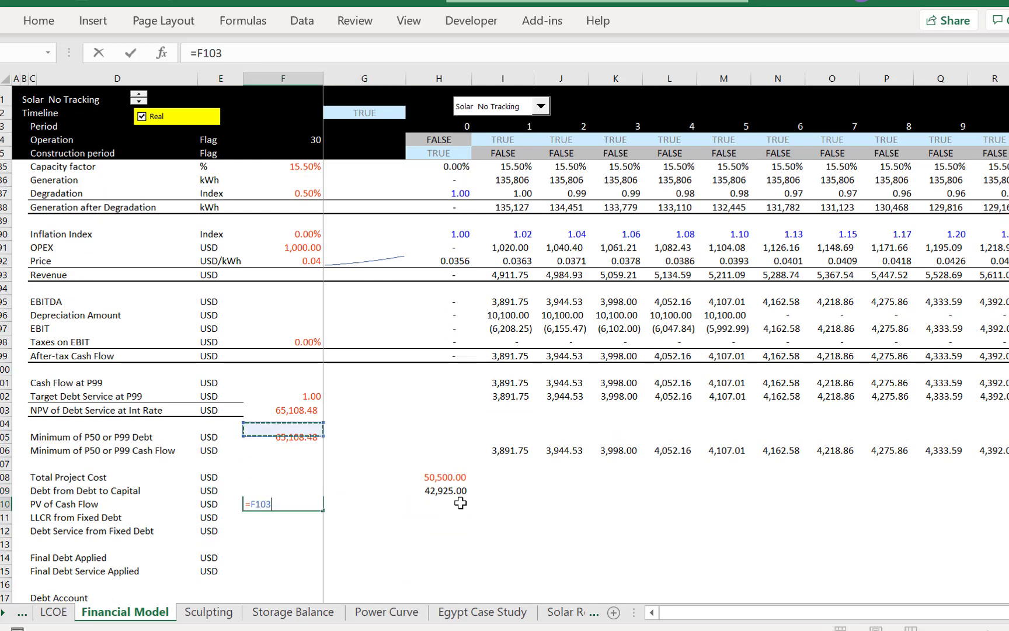
pyautogui.press('Up')
pyautogui.press('Up')
pyautogui.press('Up')
pyautogui.press('Up')
pyautogui.press('Up')
pyautogui.press('Up')
pyautogui.press('Up')
pyautogui.press('Up')
pyautogui.press('Up')
pyautogui.press('Up')
pyautogui.press('Up')
pyautogui.press('Up')
pyautogui.press('Up')
pyautogui.press('Up')
pyautogui.press('Up')
pyautogui.press('Up')
pyautogui.press('Up')
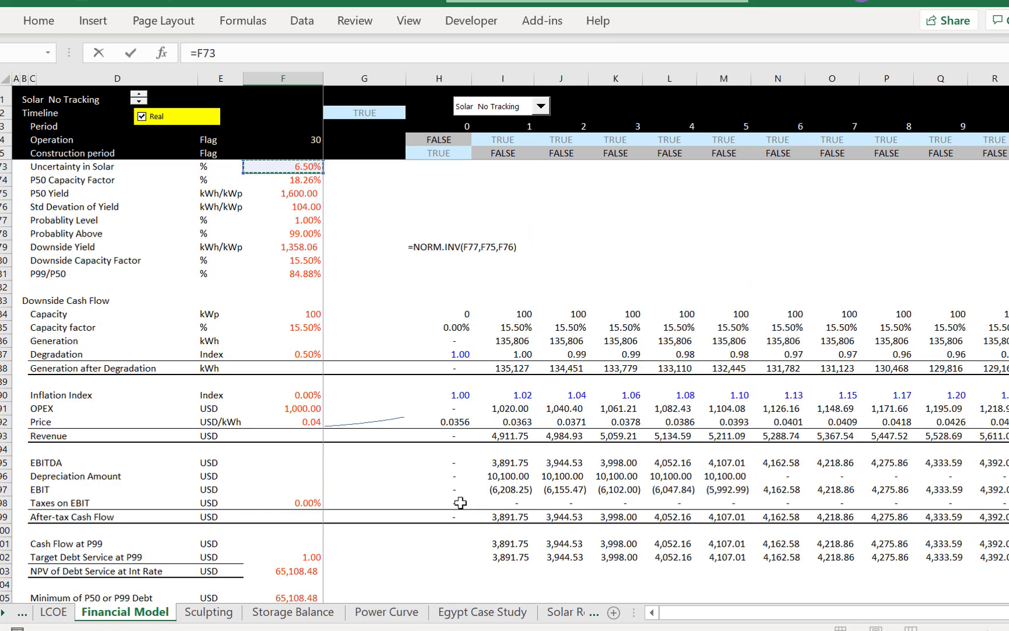
pyautogui.press('Up')
pyautogui.press('Up')
pyautogui.press('Up')
pyautogui.press('Up')
pyautogui.press('Up')
pyautogui.press('Up')
pyautogui.press('Up')
pyautogui.press('Up')
pyautogui.press('Up')
pyautogui.press('Up')
pyautogui.press('Down')
pyautogui.press('Down')
pyautogui.press('Down')
pyautogui.press('Down')
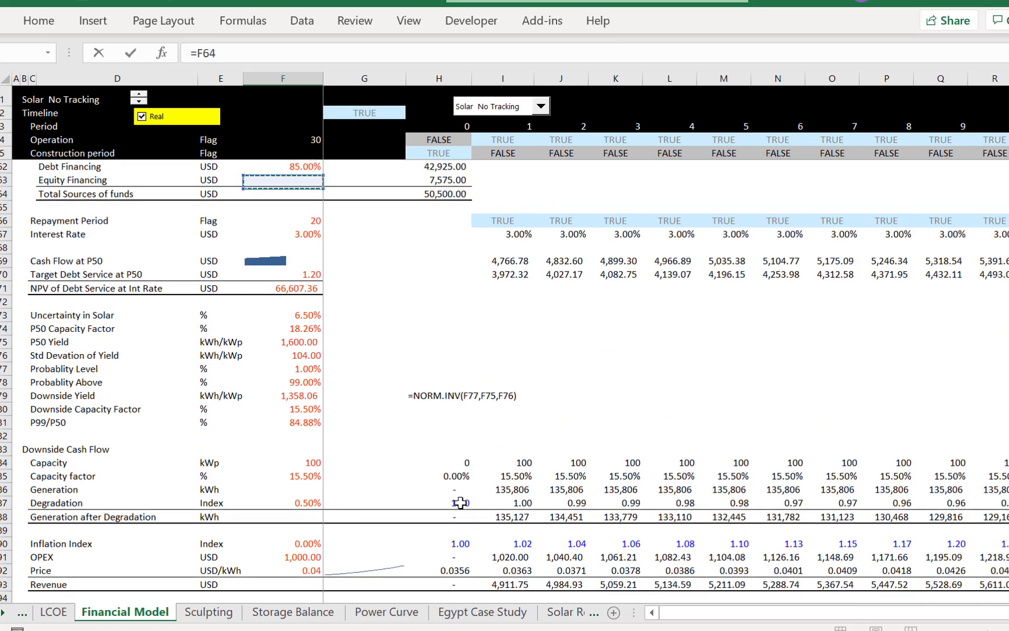
pyautogui.press('Down')
pyautogui.press('Tab')
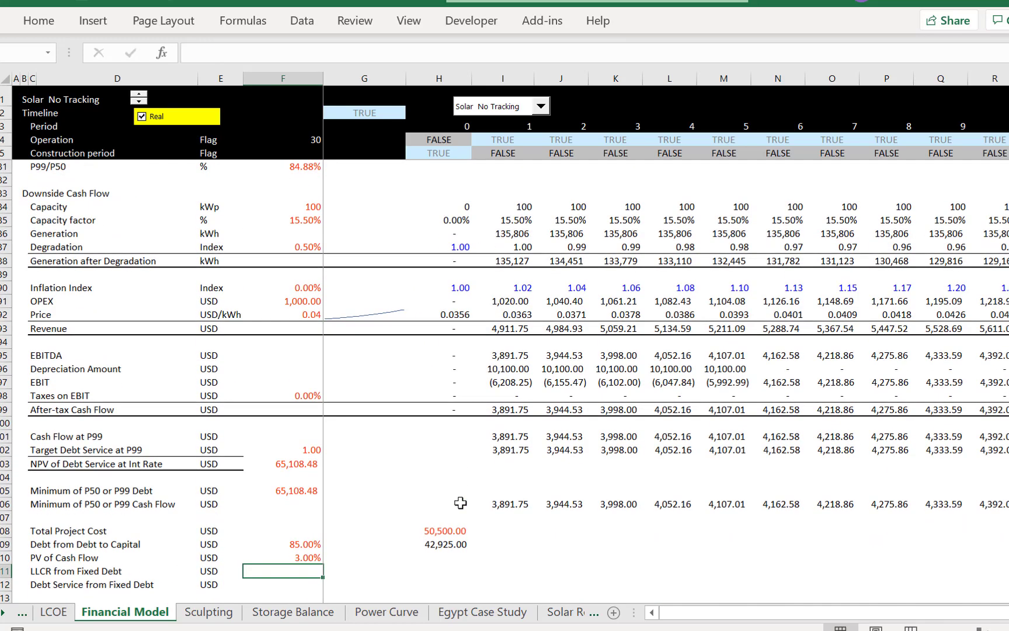
# Calculate the PV of Cash Flow in H110 from the minimum cash flow row with =NPV(F110,I106:BF106)
pyautogui.press('Tab')
pyautogui.write('=n')
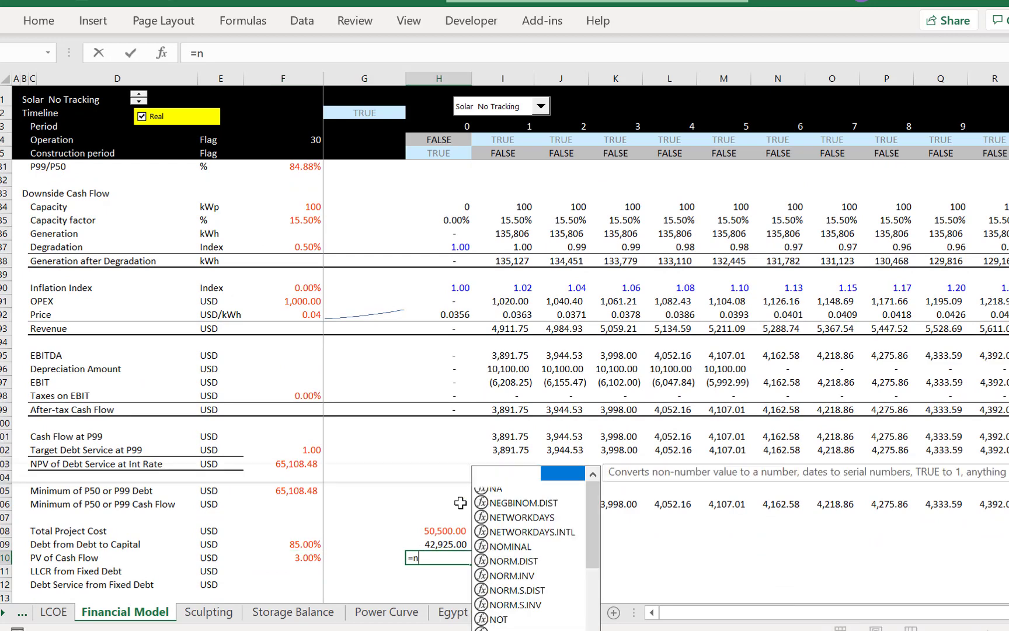
pyautogui.write('pv(')
pyautogui.press('Left')
pyautogui.press('Left')
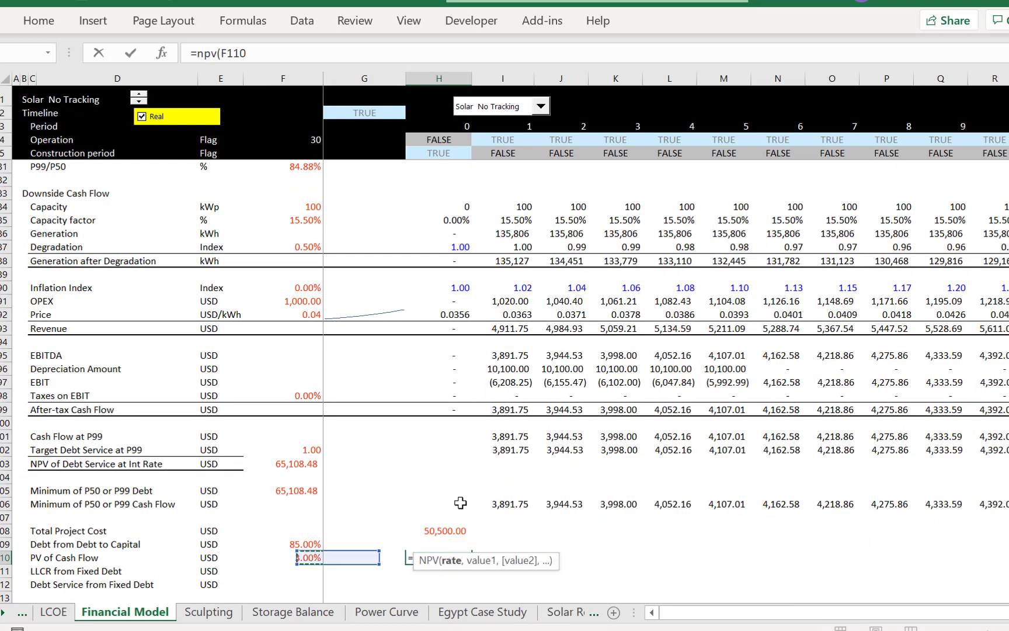
pyautogui.write(',')
pyautogui.press('Up')
pyautogui.press('Up')
pyautogui.press('Up')
pyautogui.press('Up')
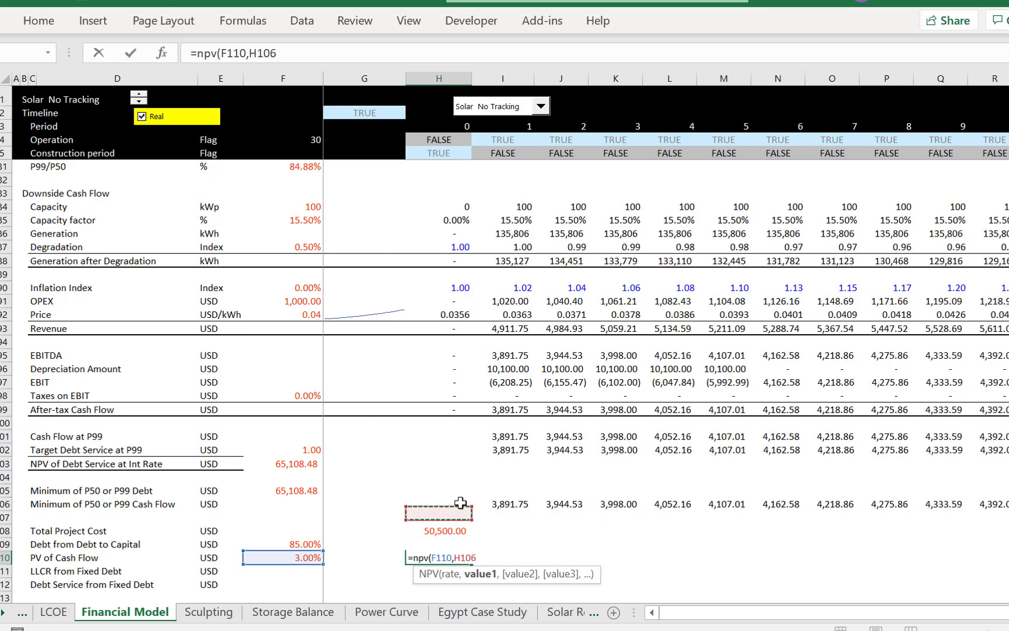
pyautogui.press('Right')
pyautogui.hotkey('ctrl', 'shift', 'Right')
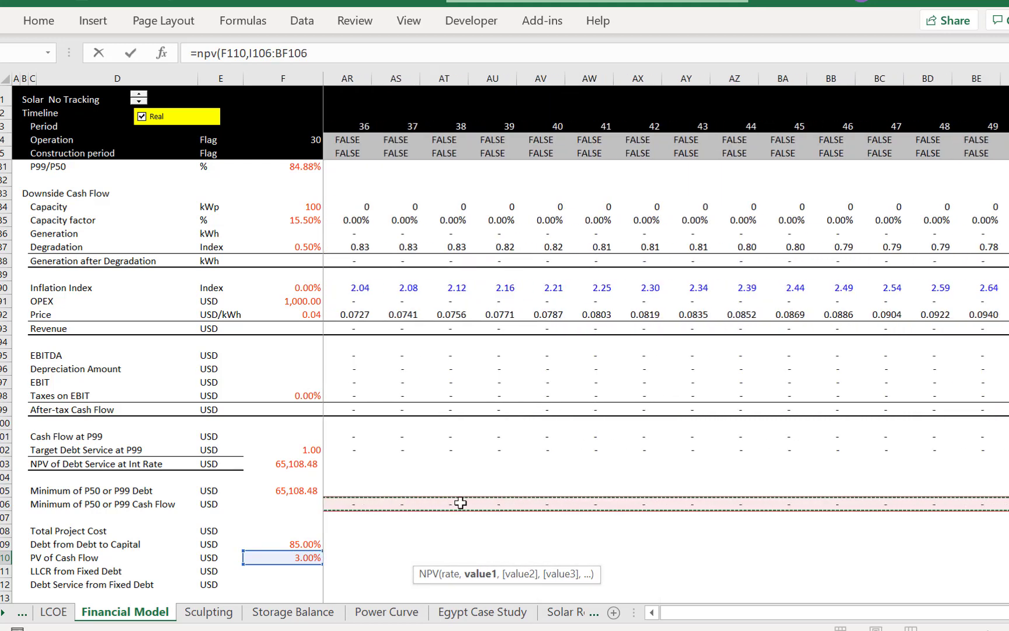
pyautogui.hotkey('ctrl', 'Return')
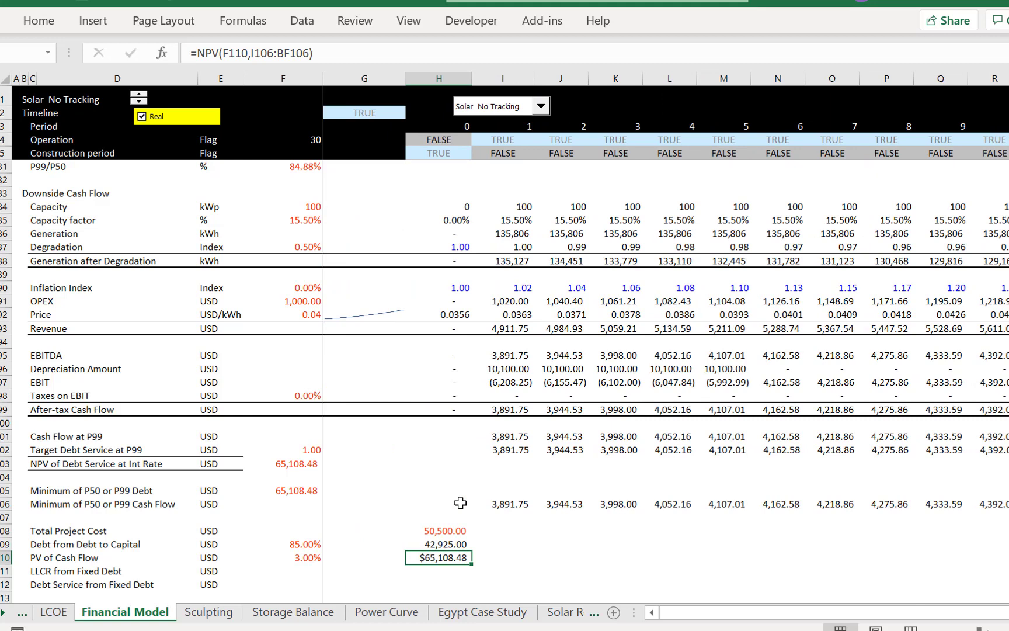
# End the interrupted macro and format the PV in H110 as a number with thousands separator and two decimals
pyautogui.press('ctrl+Break')
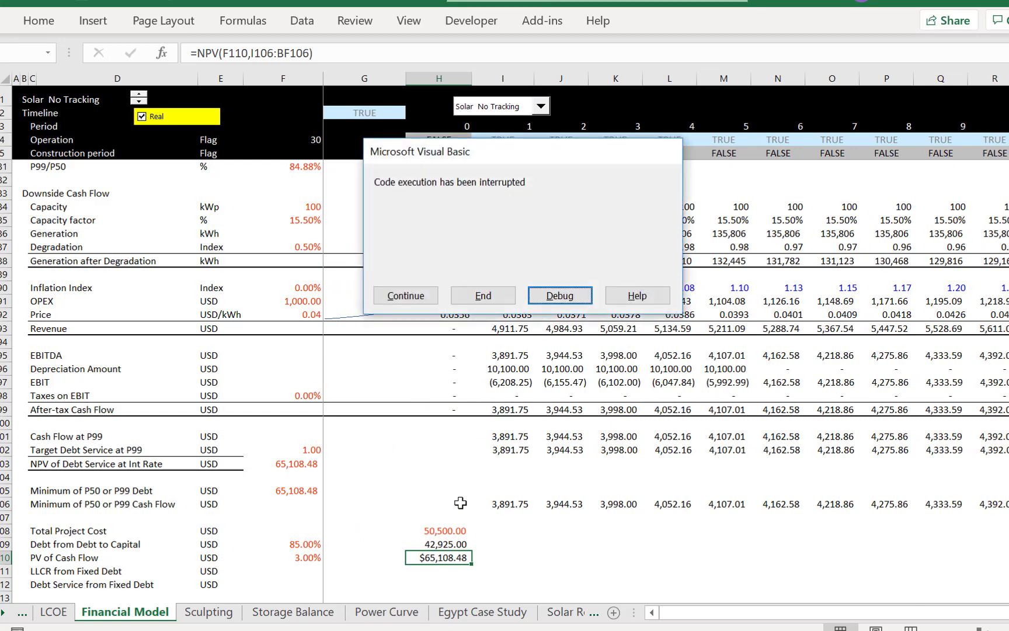
pyautogui.hotkey('shift', 'Tab')
pyautogui.press('Return')
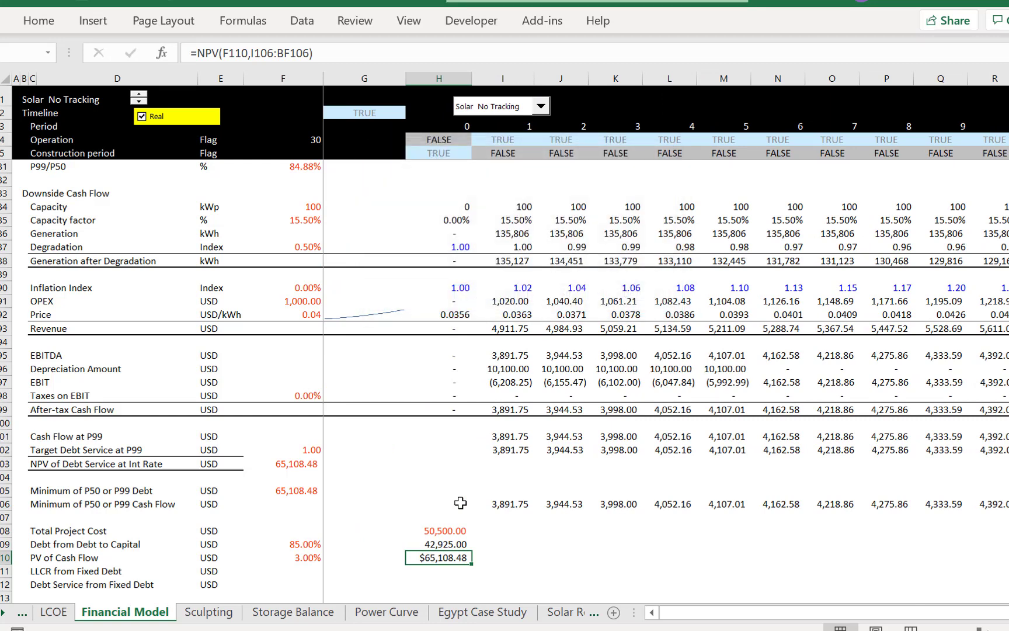
pyautogui.hotkey('ctrl', 'shift', '1')
pyautogui.hotkey('alt', 'f')
pyautogui.press('a')
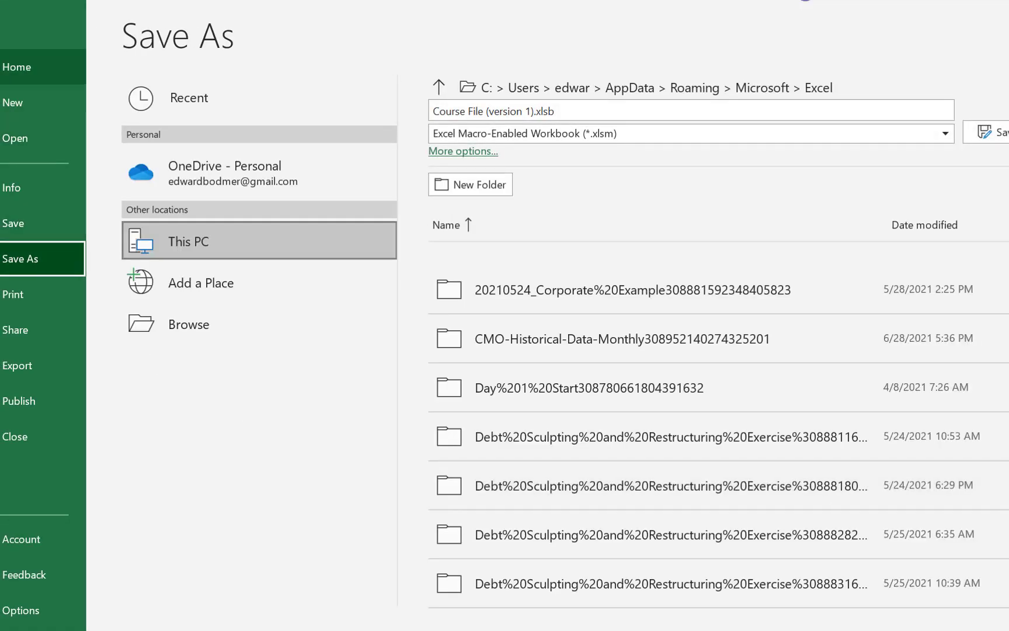
pyautogui.click(23, 28)
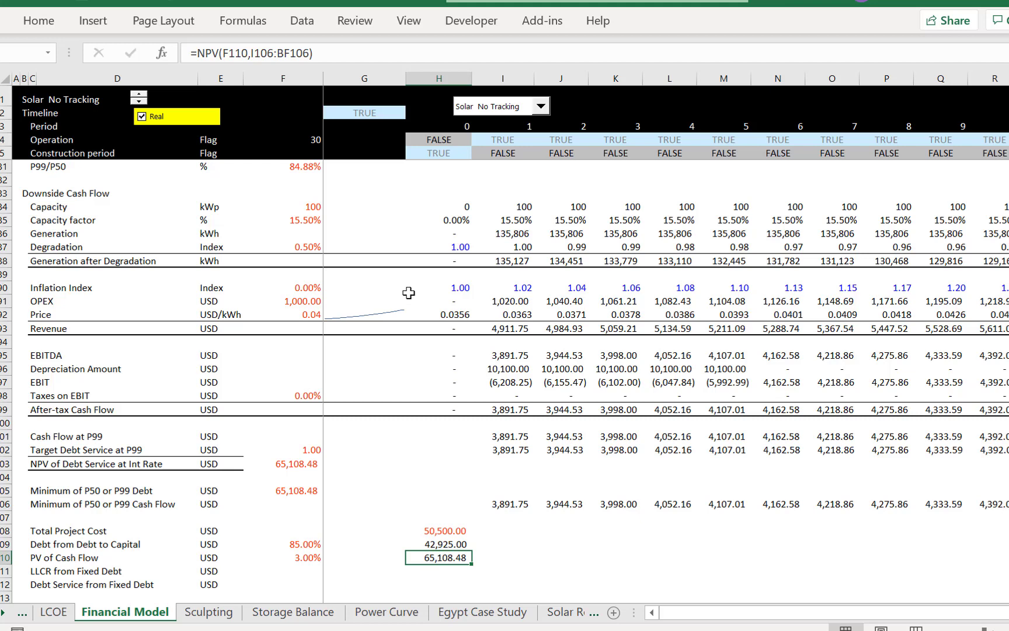
# Save the macro-enabled workbook in the Documents folder under the name Course File with Debt
pyautogui.press('F12')
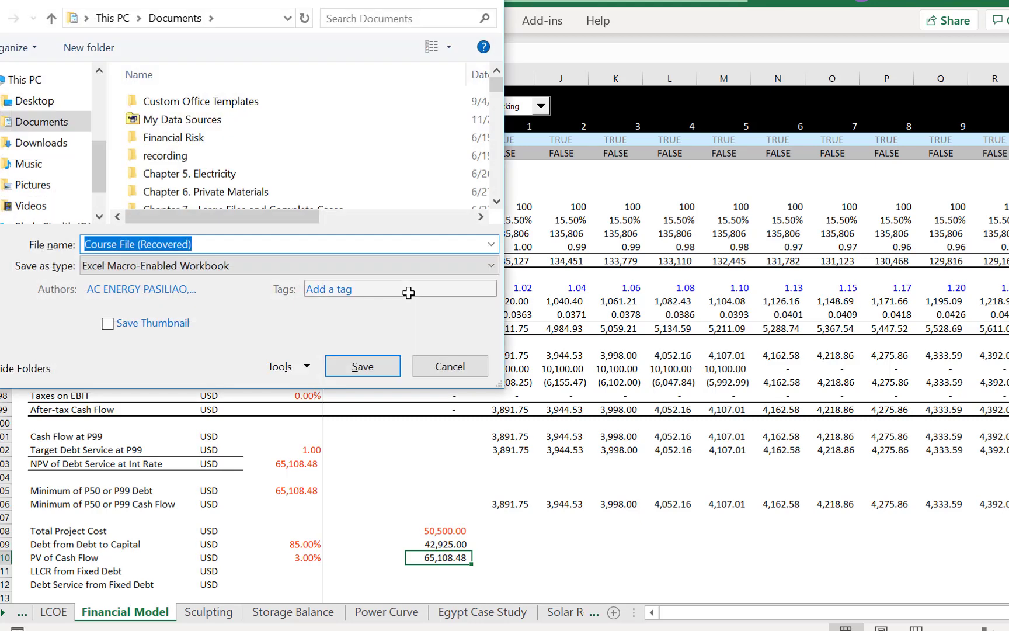
pyautogui.press('End')
pyautogui.press('BackSpace')
pyautogui.press('BackSpace')
pyautogui.press('BackSpace')
pyautogui.press('BackSpace')
pyautogui.press('BackSpace')
pyautogui.press('BackSpace')
pyautogui.press('BackSpace')
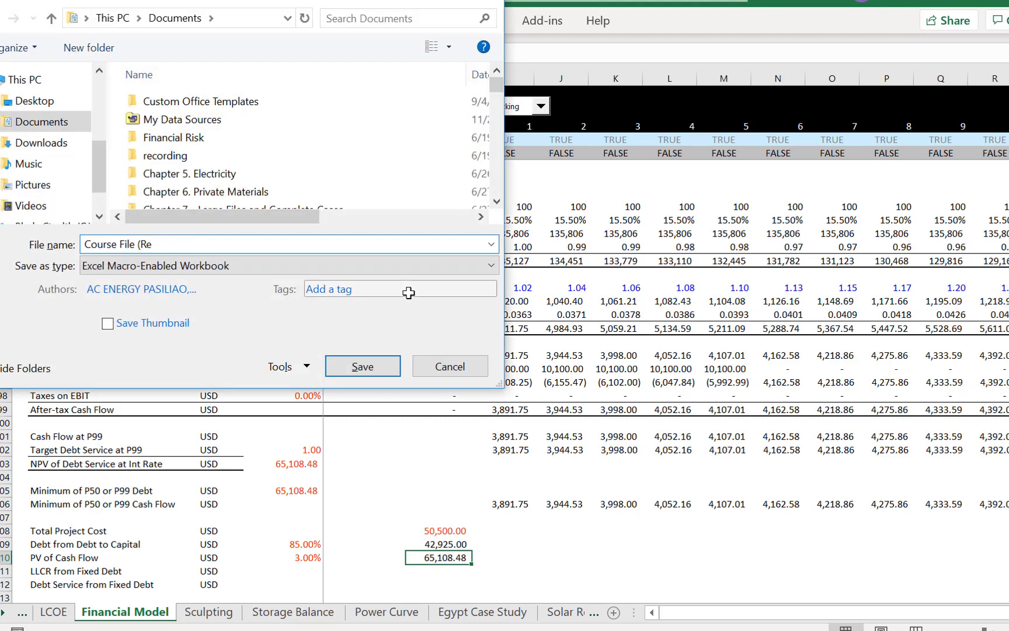
pyautogui.press('BackSpace')
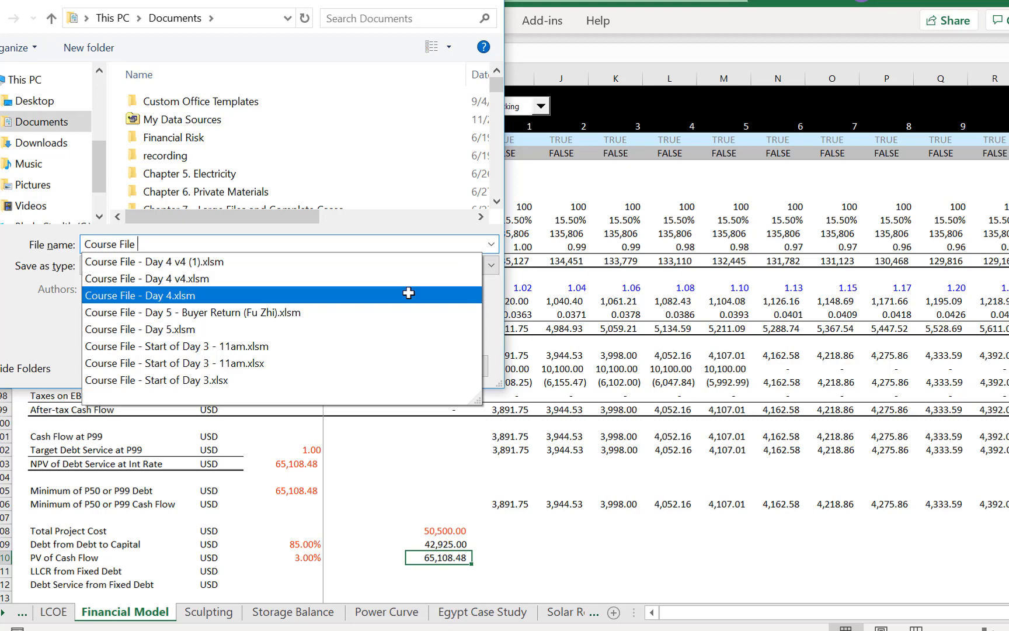
pyautogui.write('with D')
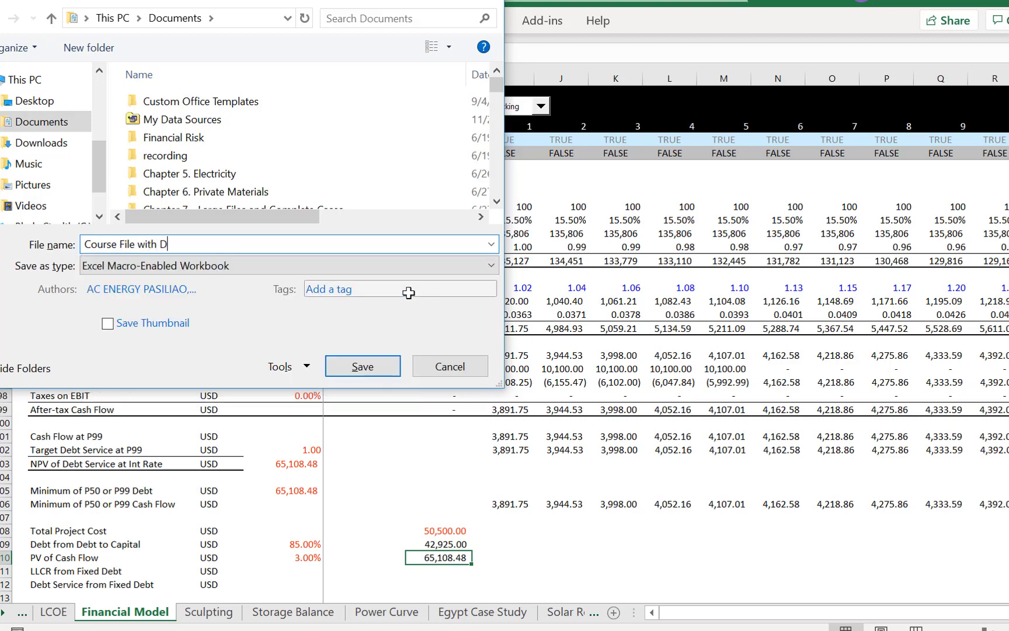
pyautogui.write('ebt')
pyautogui.press('Return')
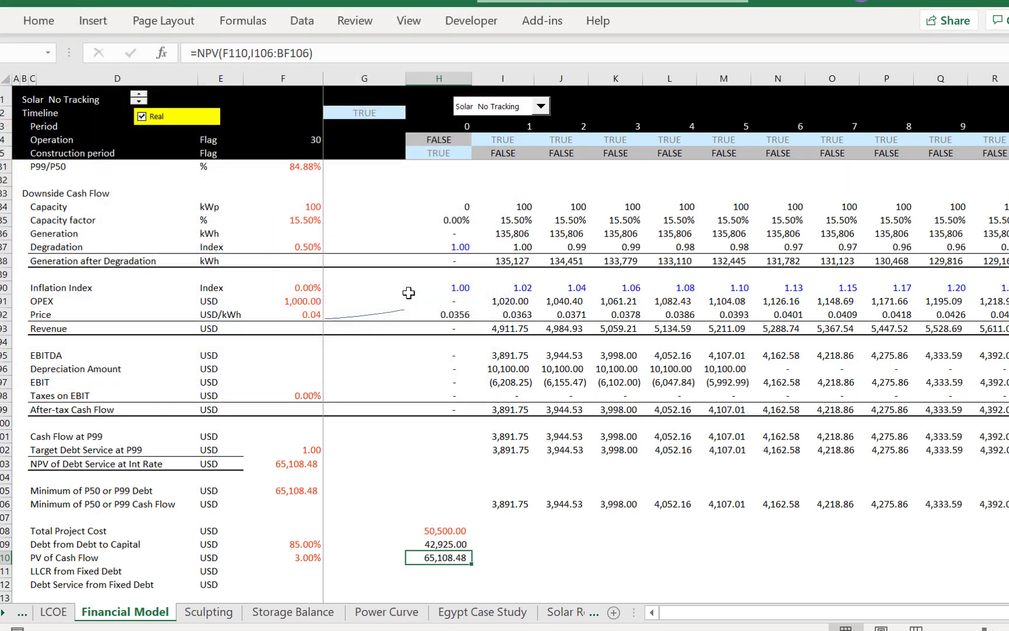
# Examine the Minimum of P50 or P99 Cash Flow formulas in row 106 from period 1 through period 20
pyautogui.press('Left')
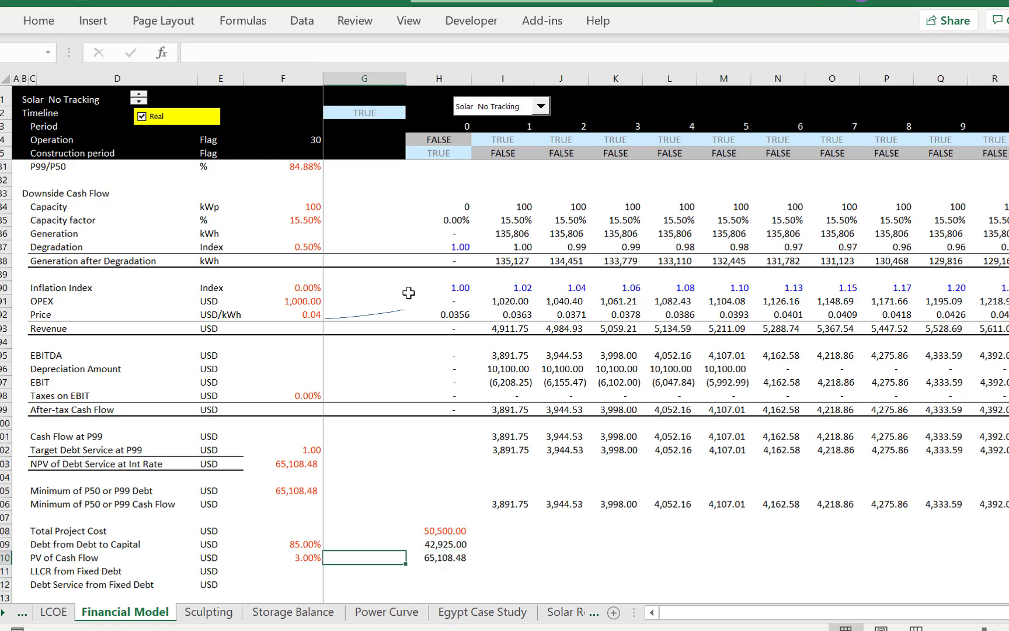
pyautogui.press('Left')
pyautogui.press('Right')
pyautogui.press('Right')
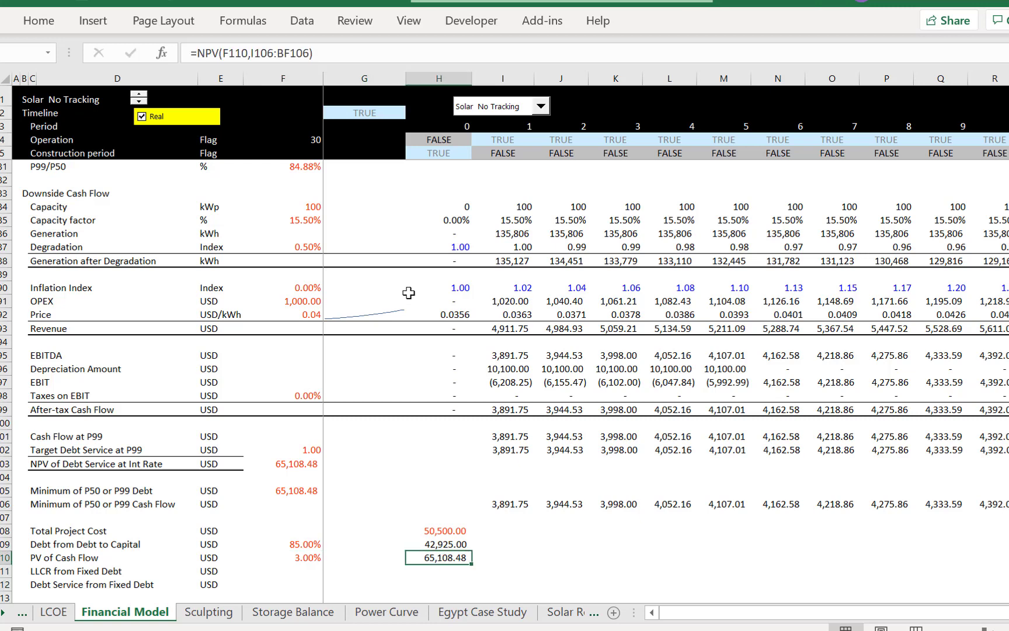
pyautogui.press('Left')
pyautogui.press('Left')
pyautogui.press('Right')
pyautogui.press('Right')
pyautogui.press('Up')
pyautogui.press('Up')
pyautogui.press('Up')
pyautogui.press('Up')
pyautogui.press('Right')
pyautogui.press('Right')
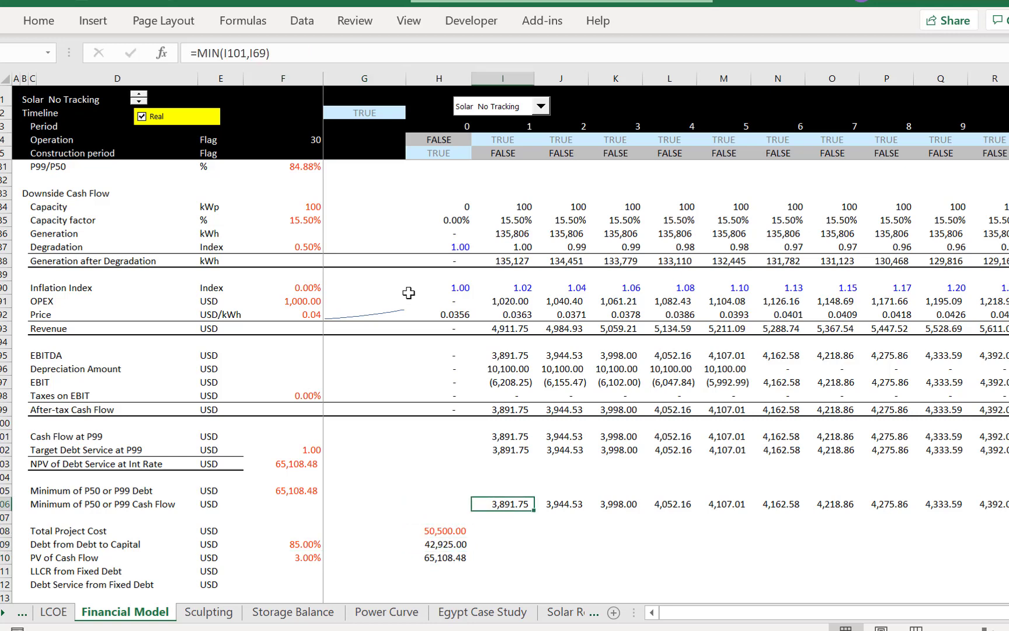
pyautogui.press('Right')
pyautogui.press('Right')
pyautogui.press('Right')
pyautogui.press('Right')
pyautogui.press('Right')
pyautogui.press('Right')
pyautogui.press('Right')
pyautogui.press('Right')
pyautogui.press('Right')
pyautogui.press('Right')
pyautogui.press('Right')
pyautogui.press('Right')
pyautogui.press('Right')
pyautogui.press('Right')
pyautogui.press('Right')
pyautogui.press('Right')
pyautogui.press('Right')
pyautogui.press('Right')
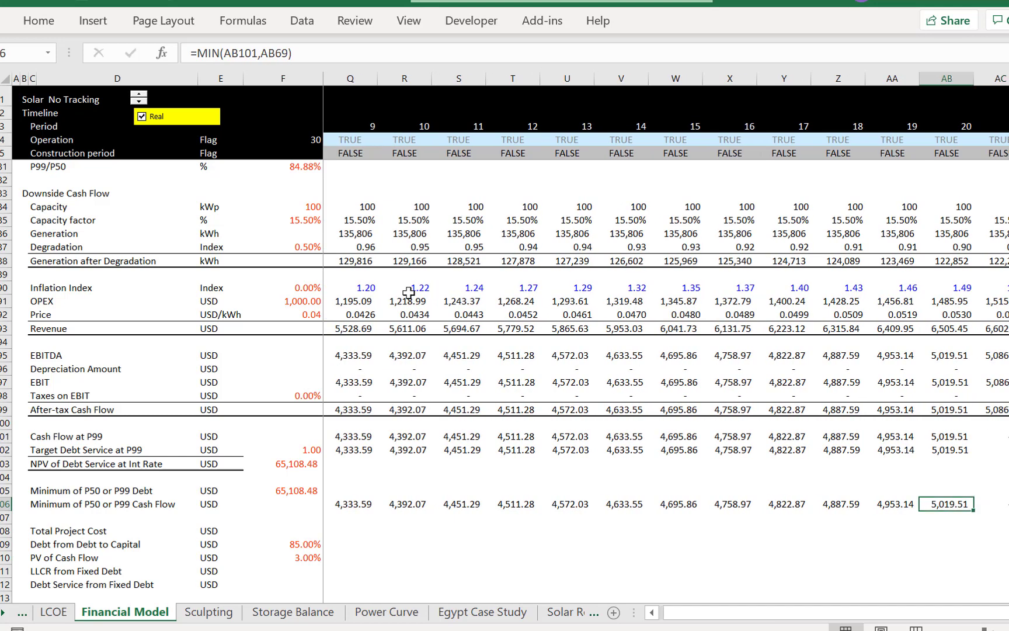
# Inspect the Minimum of P50 or P99 Debt formula in F105
pyautogui.press('Left')
pyautogui.press('Left')
pyautogui.press('Left')
pyautogui.press('Left')
pyautogui.press('Left')
pyautogui.press('Left')
pyautogui.press('Left')
pyautogui.press('Left')
pyautogui.press('Left')
pyautogui.press('Left')
pyautogui.press('Left')
pyautogui.press('Left')
pyautogui.press('Left')
pyautogui.press('Left')
pyautogui.press('Left')
pyautogui.press('Left')
pyautogui.press('Left')
pyautogui.press('Left')
pyautogui.press('Left')
pyautogui.press('Left')
pyautogui.press('Left')
pyautogui.press('Left')
pyautogui.press('Left')
pyautogui.press('Left')
pyautogui.press('Up')
pyautogui.press('Up')
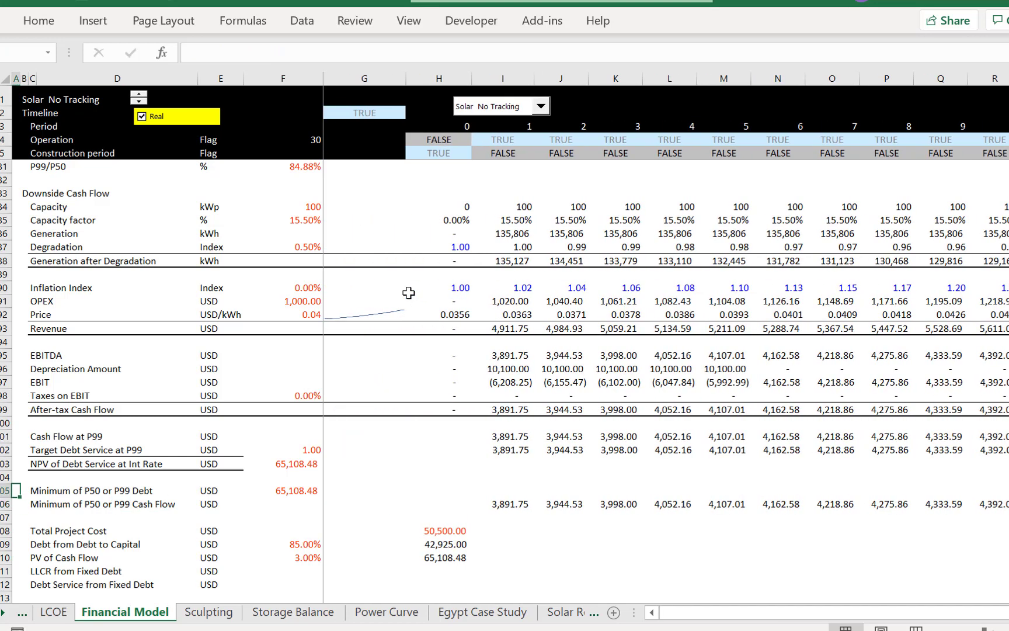
pyautogui.press('Right')
pyautogui.press('Right')
pyautogui.press('Right')
pyautogui.press('Down')
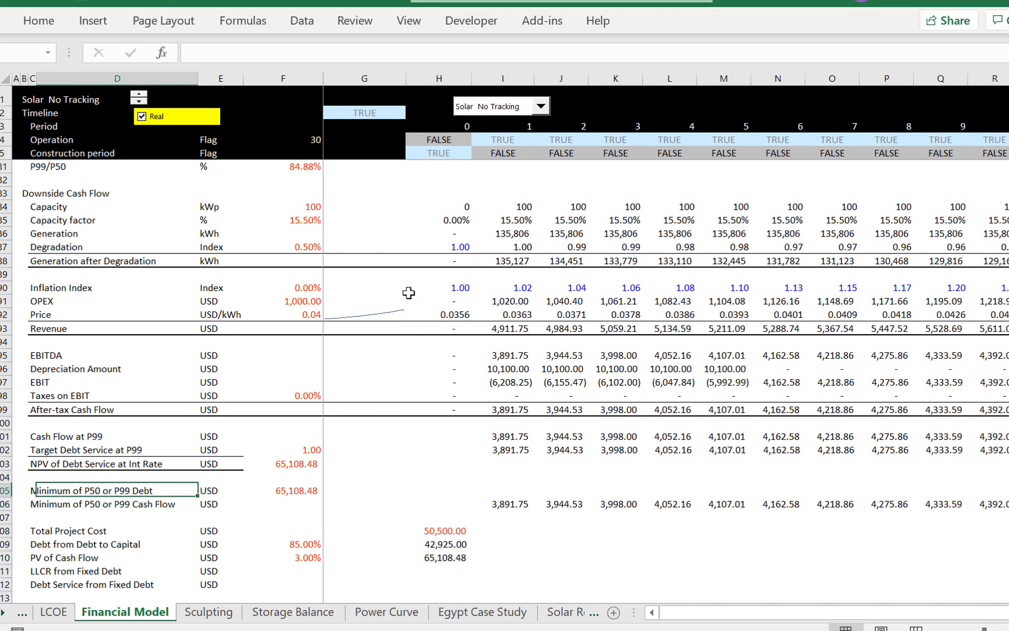
pyautogui.press('Right')
pyautogui.press('Right')
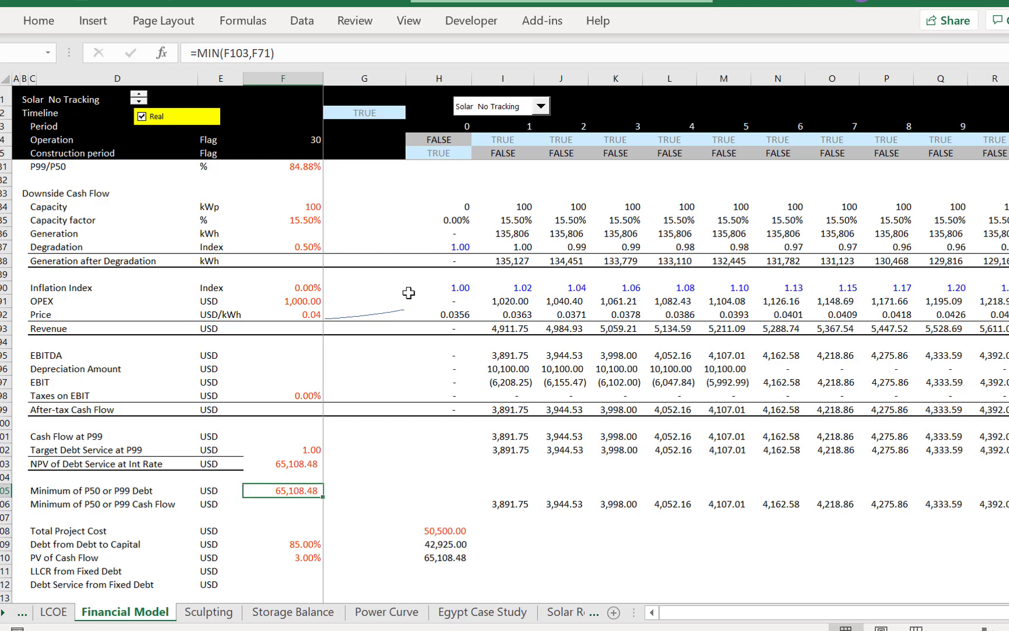
# Calculate LLCR from Fixed Debt in H111 as =H110/H109 and format it as a number with thousands separator and two decimals
pyautogui.press('Down')
pyautogui.press('Down')
pyautogui.press('Down')
pyautogui.press('Down')
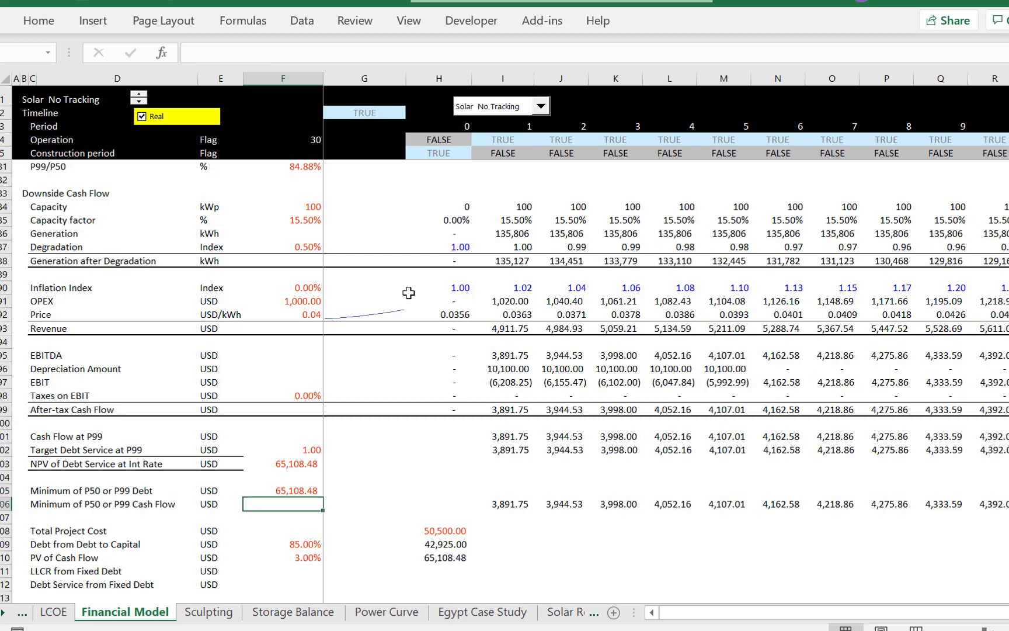
pyautogui.press('Right')
pyautogui.press('Right')
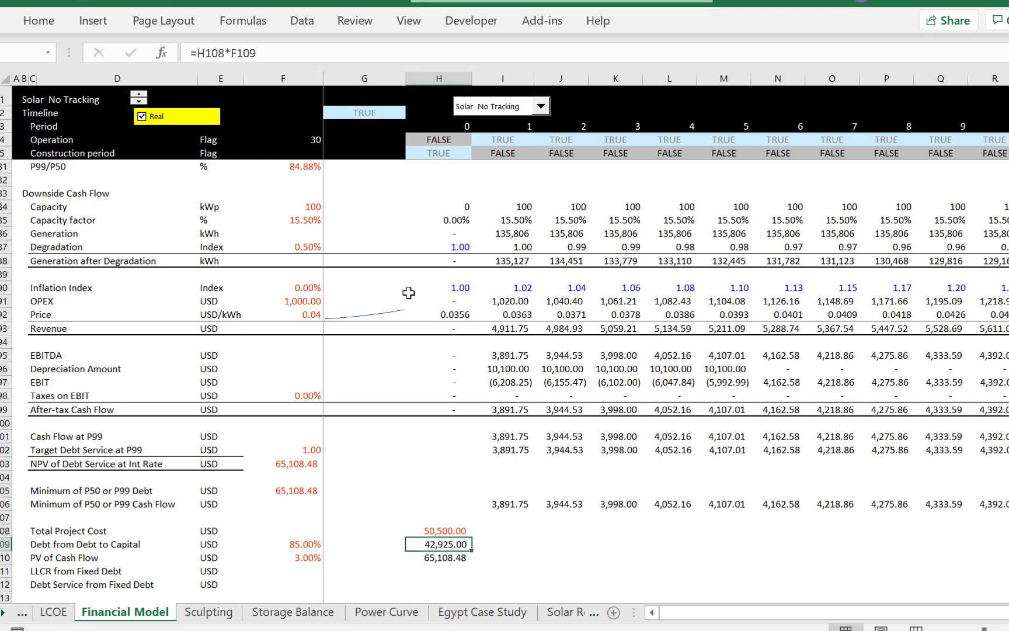
pyautogui.press('Down')
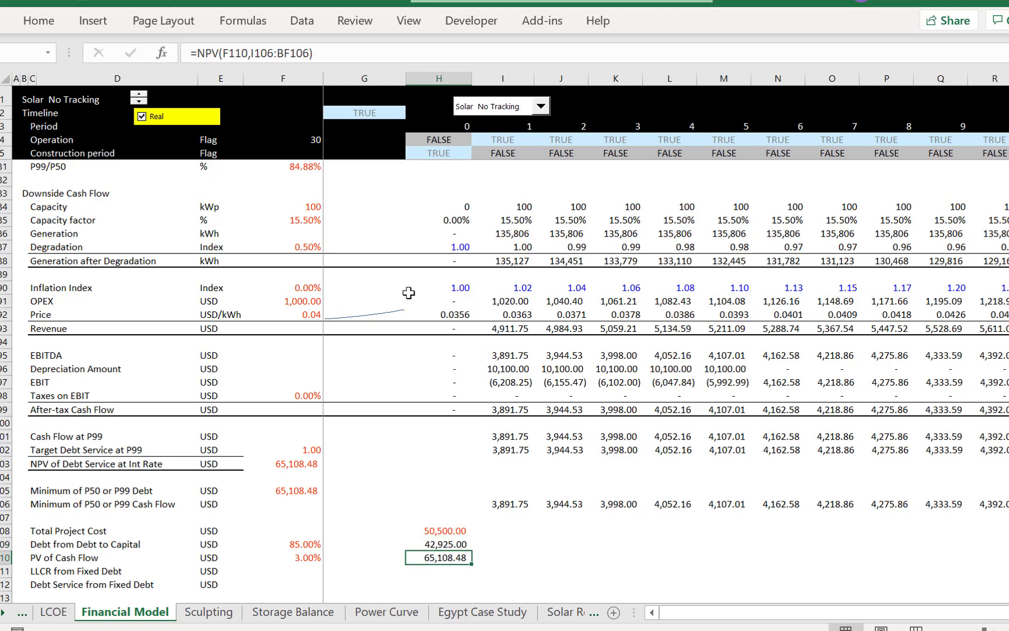
pyautogui.press('Down')
pyautogui.write('=')
pyautogui.press('Up')
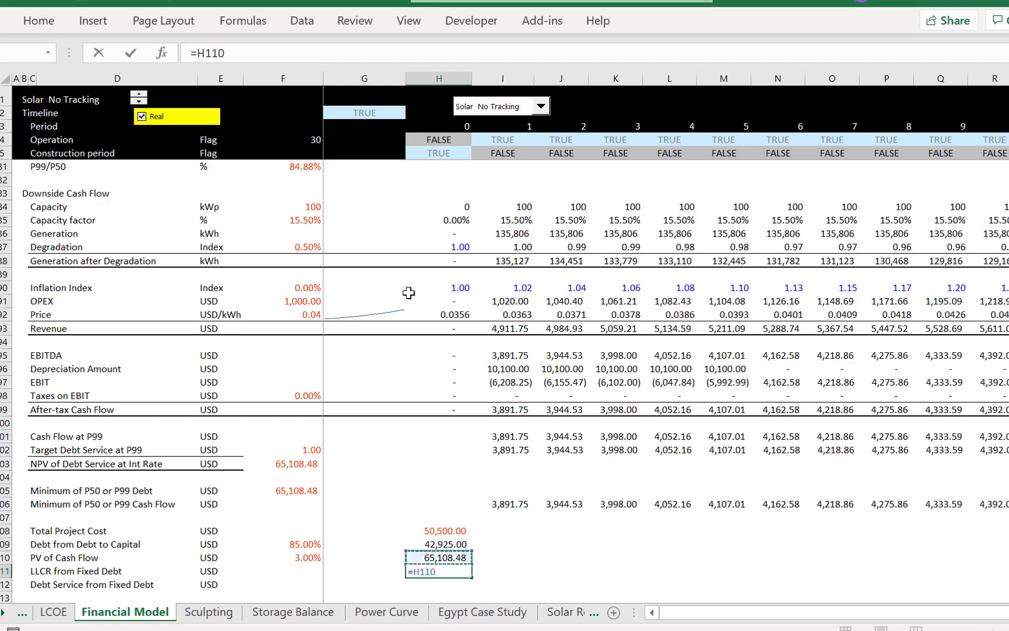
pyautogui.write('/')
pyautogui.press('Up')
pyautogui.press('Up')
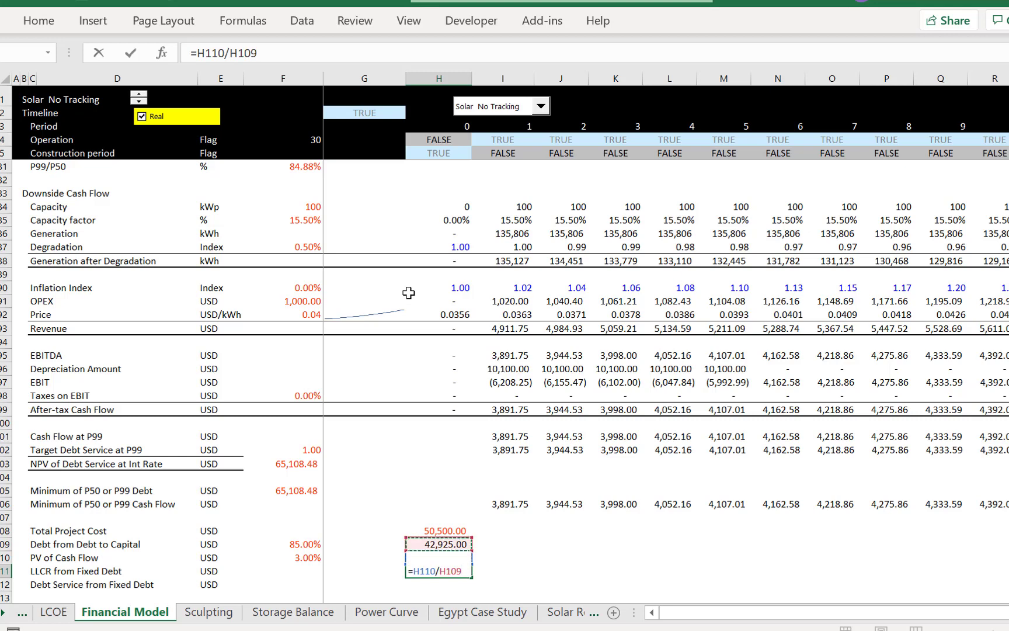
pyautogui.press('Return')
pyautogui.press('Up')
pyautogui.hotkey('ctrl', 'shift', '1')
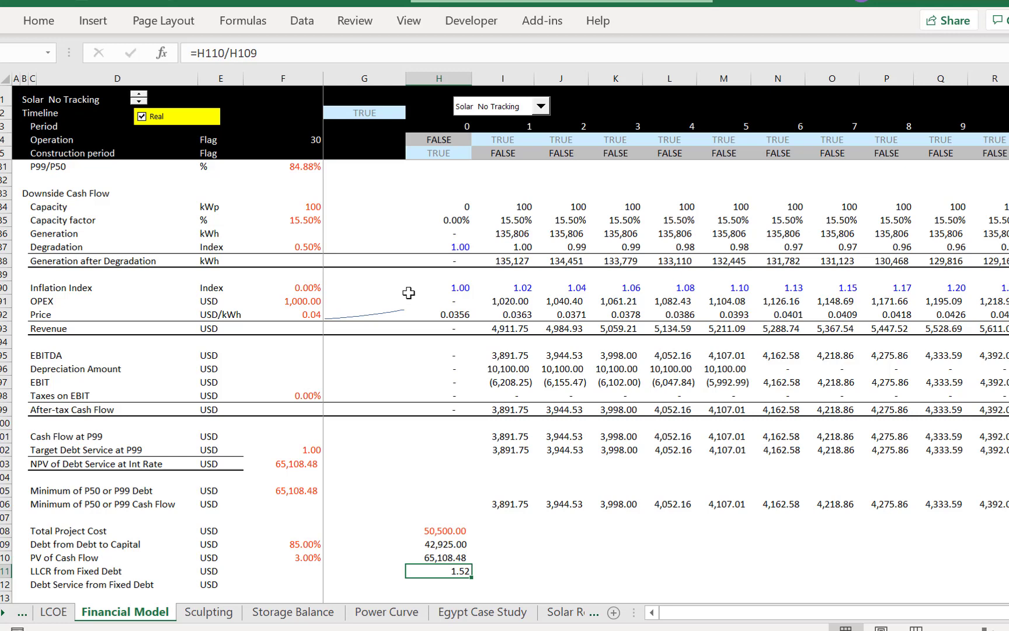
pyautogui.press('Up')
pyautogui.press('Up')
pyautogui.press('Down')
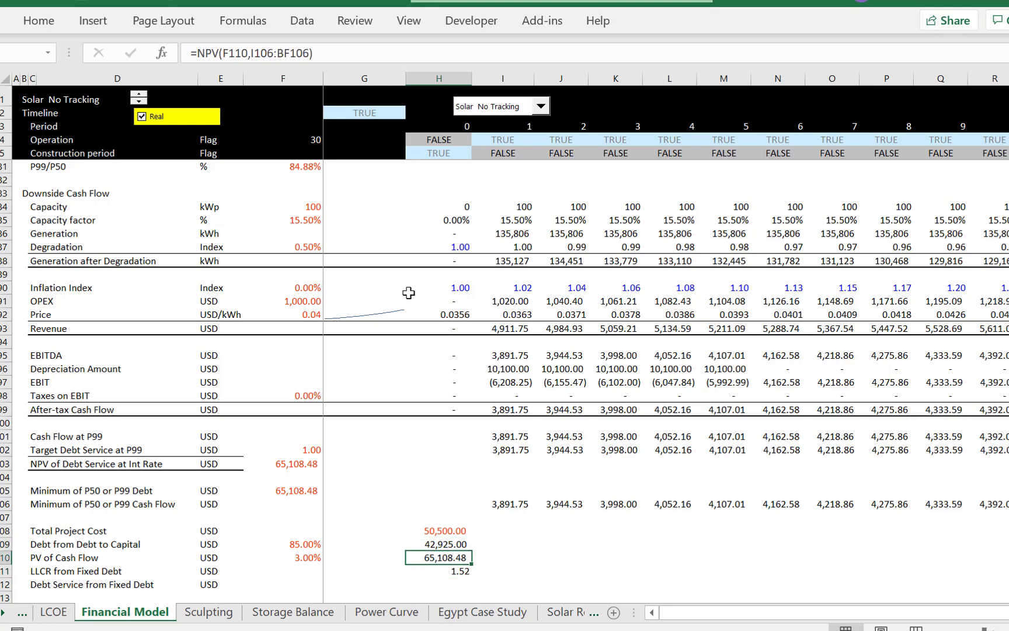
pyautogui.press('Up')
pyautogui.press('Down')
pyautogui.press('Down')
pyautogui.press('Down')
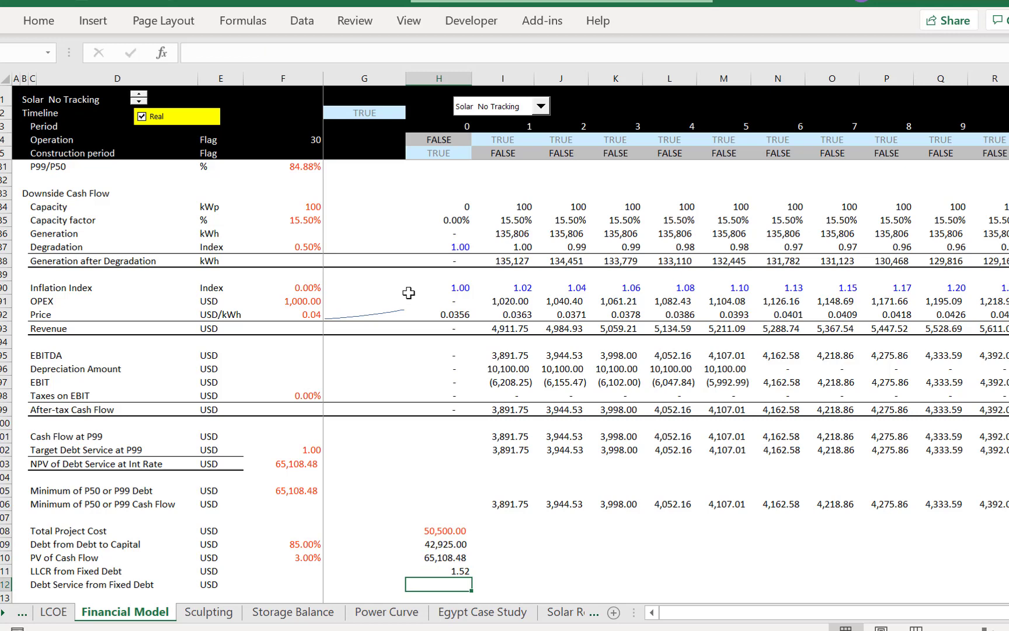
pyautogui.press('Left')
pyautogui.press('Right')
pyautogui.press('Right')
pyautogui.press('Left')
pyautogui.press('Left')
pyautogui.press('Left')
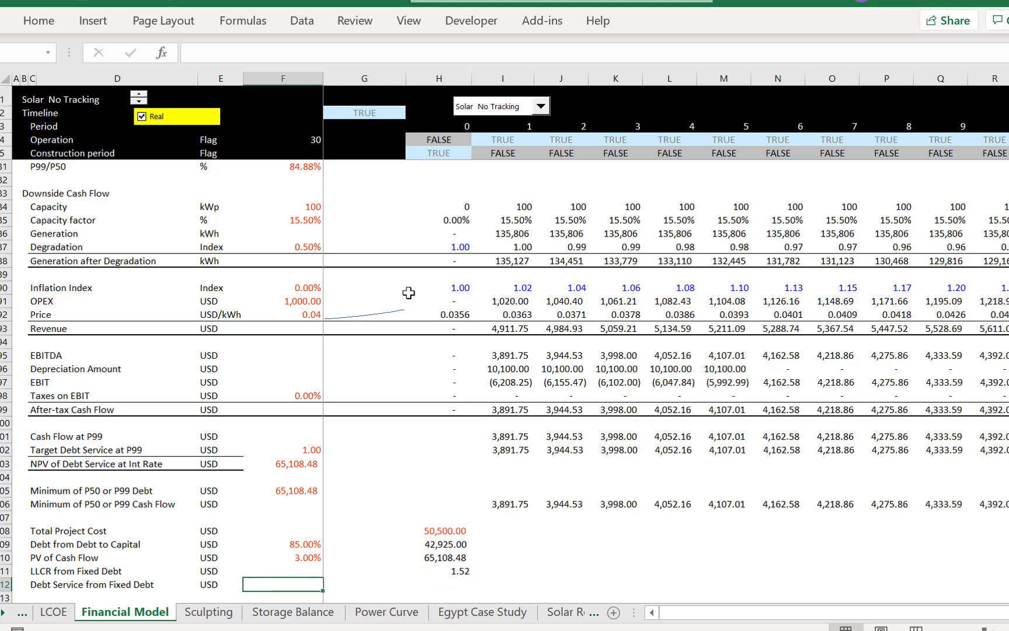
pyautogui.press('Left')
pyautogui.press('Right')
pyautogui.press('Right')
pyautogui.press('Right')
pyautogui.press('Right')
pyautogui.press('Left')
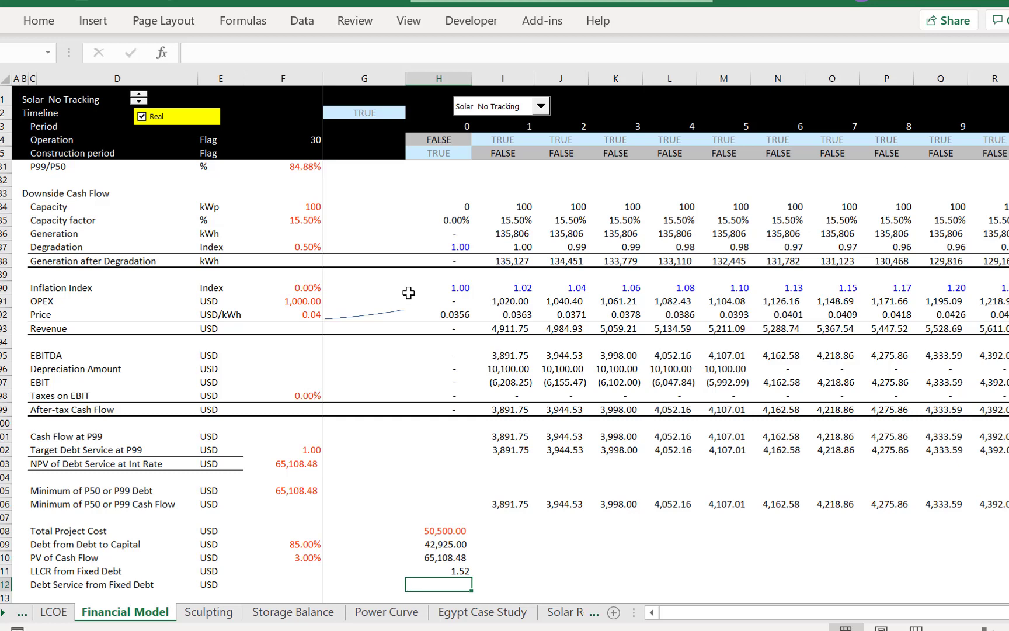
# Enter the period 1 Debt Service from Fixed Debt in I112 as =I106/$H$111 and format it as a number with two decimals
pyautogui.press('Right')
pyautogui.write('=')
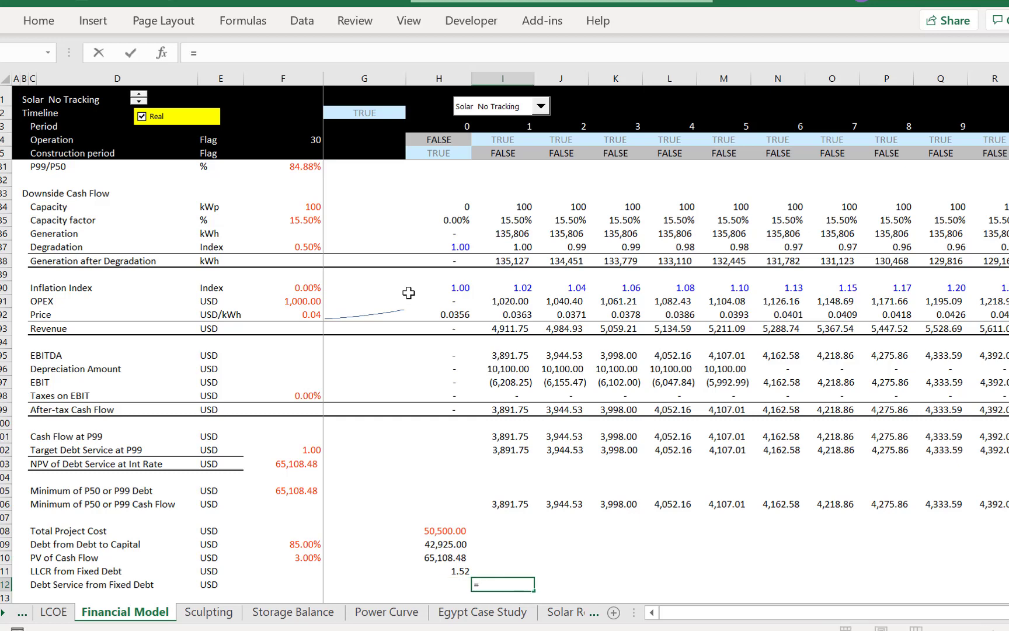
pyautogui.press('Up')
pyautogui.press('Up')
pyautogui.press('Up')
pyautogui.press('Up')
pyautogui.press('Up')
pyautogui.press('Up')
pyautogui.press('Up')
pyautogui.press('Down')
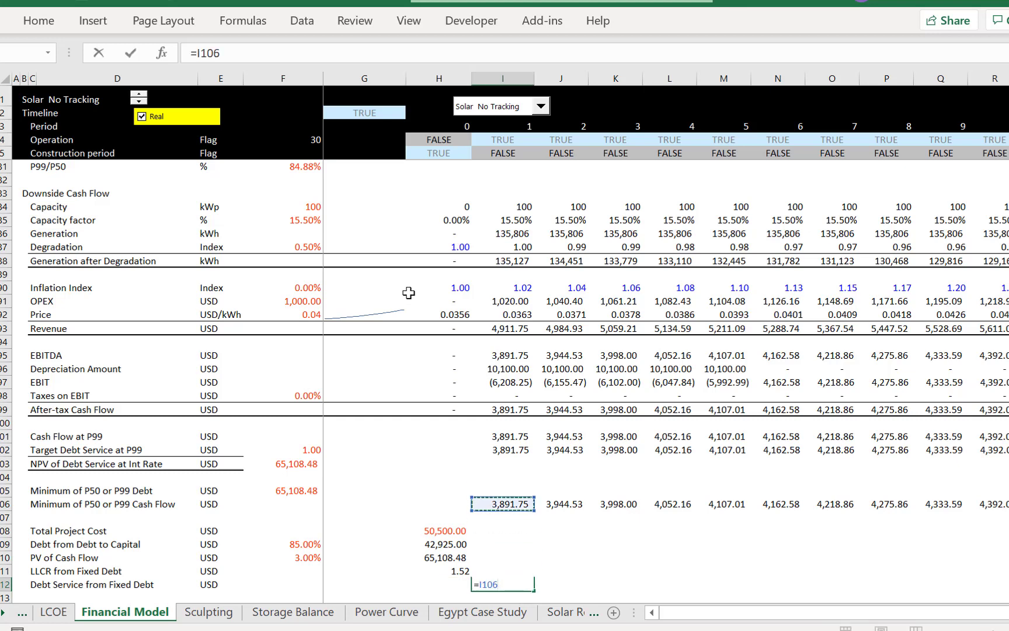
pyautogui.write('/')
pyautogui.press('Up')
pyautogui.press('Left')
pyautogui.press('F4')
pyautogui.hotkey('ctrl', 'Return')
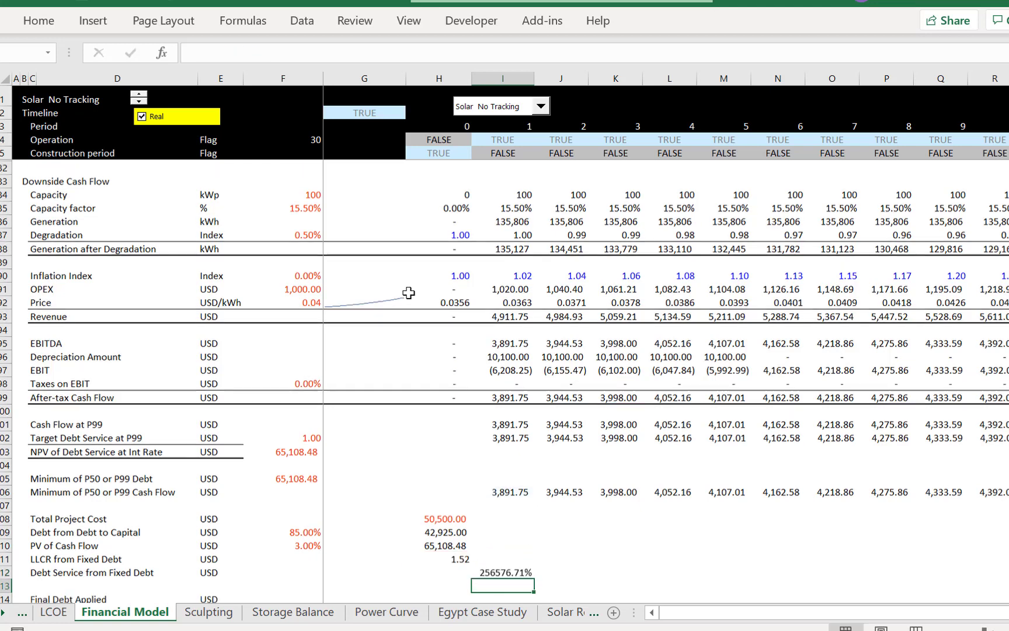
pyautogui.hotkey('ctrl', 'shift', '1')
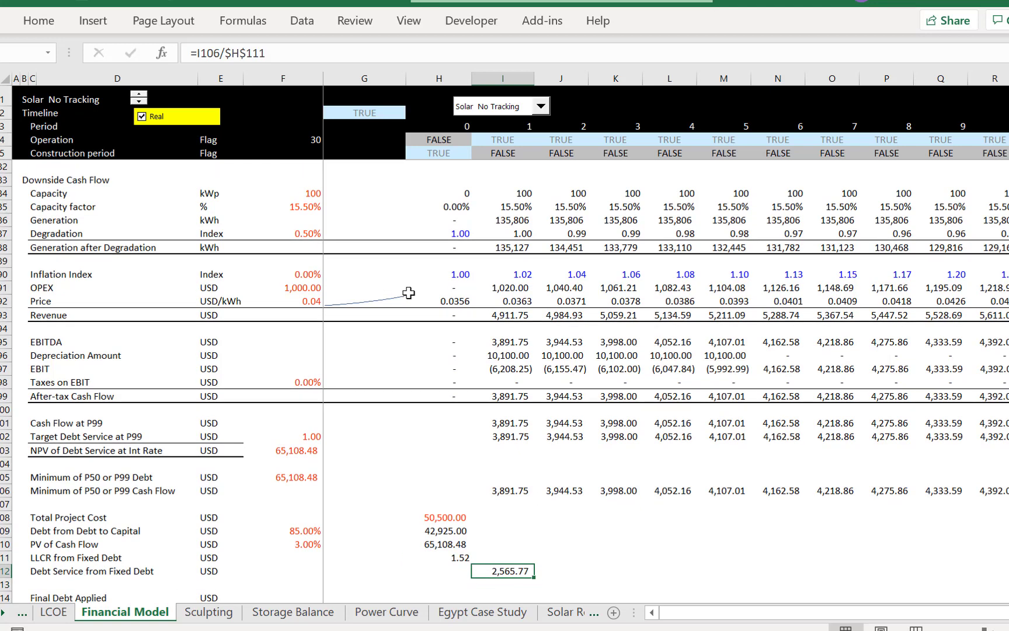
# Copy the Debt Service from Fixed Debt formula in I112 across the remaining periods of the row
pyautogui.hotkey('ctrl', 'shift', 'Right')
pyautogui.hotkey('ctrl', 'r')
pyautogui.press('Down')
pyautogui.scroll(-1, 408, 293)
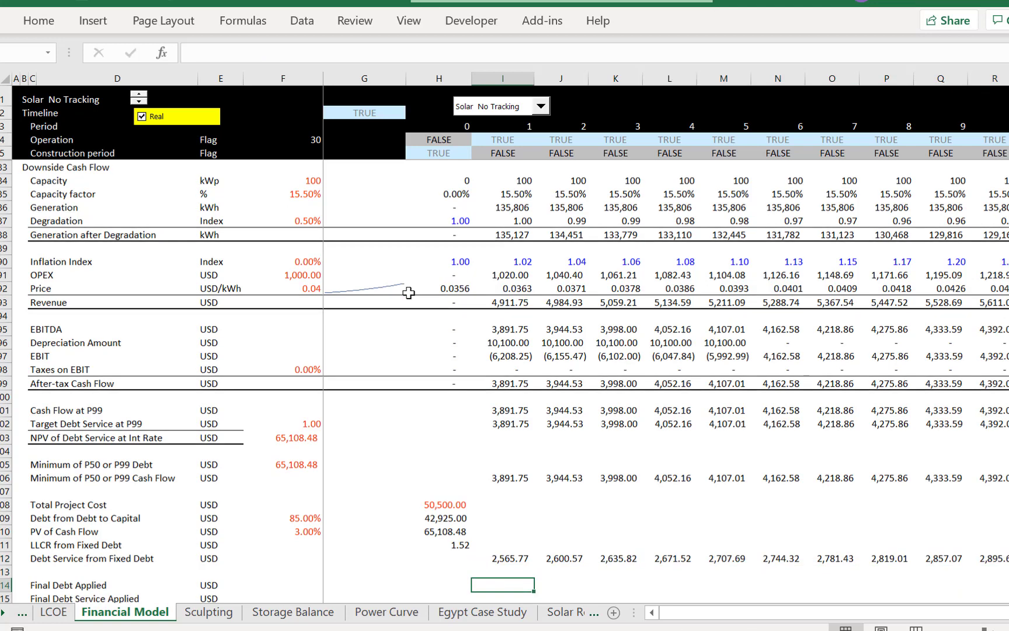
# Move the NPV of Debt Service and Minimum of P50 or P99 Debt formulas from F103:F105 to H103:H105
pyautogui.press('Left')
pyautogui.press('Left')
pyautogui.press('Left')
pyautogui.press('Left')
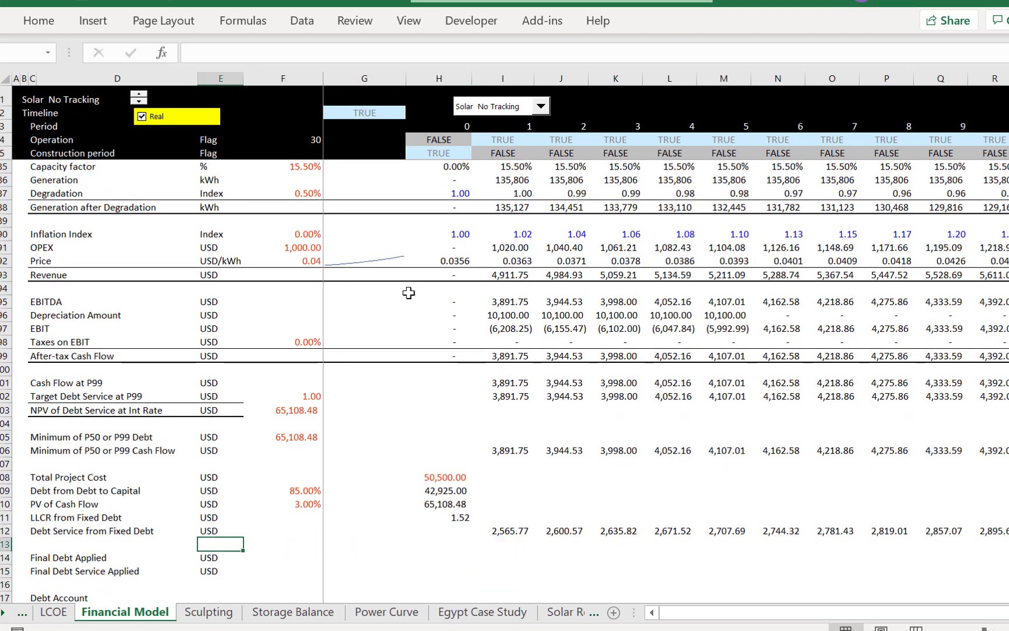
pyautogui.press('Down')
pyautogui.press('Right')
pyautogui.press('Right')
pyautogui.press('Right')
pyautogui.press('Left')
pyautogui.press('Left')
pyautogui.press('Up')
pyautogui.press('Up')
pyautogui.press('Up')
pyautogui.press('Up')
pyautogui.press('Up')
pyautogui.press('Up')
pyautogui.press('Up')
pyautogui.press('Up')
pyautogui.press('Up')
pyautogui.press('Up')
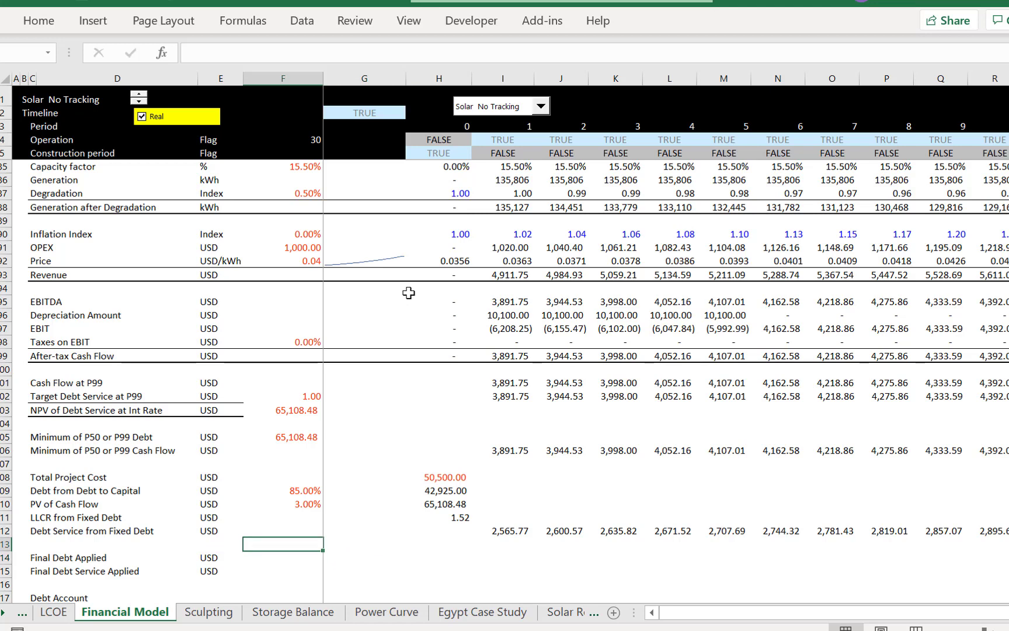
pyautogui.press('Up')
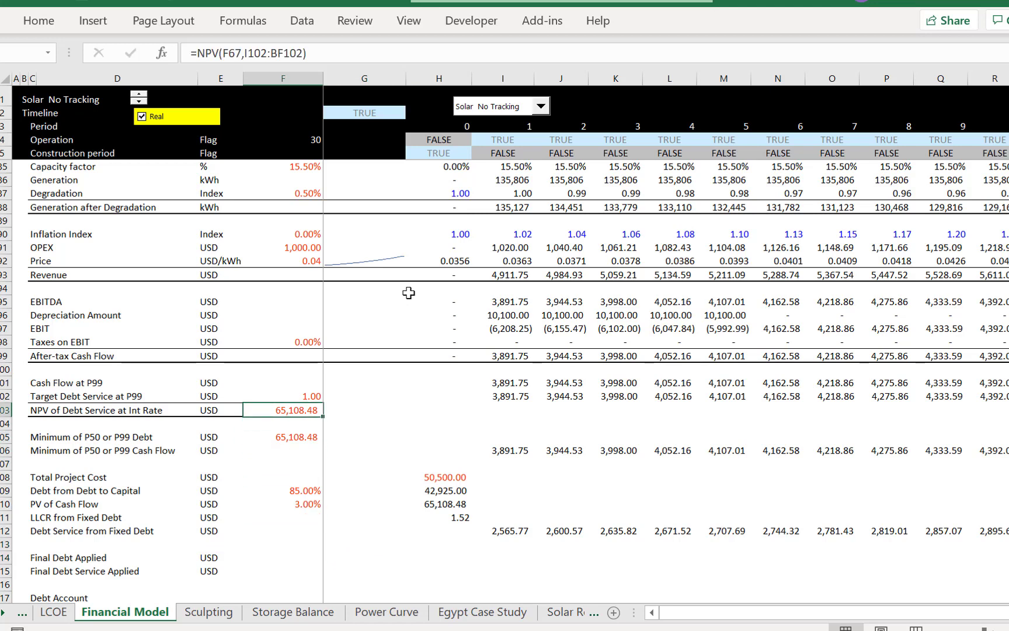
pyautogui.hotkey('shift', 'Down')
pyautogui.hotkey('shift', 'Down')
pyautogui.hotkey('ctrl', 'x')
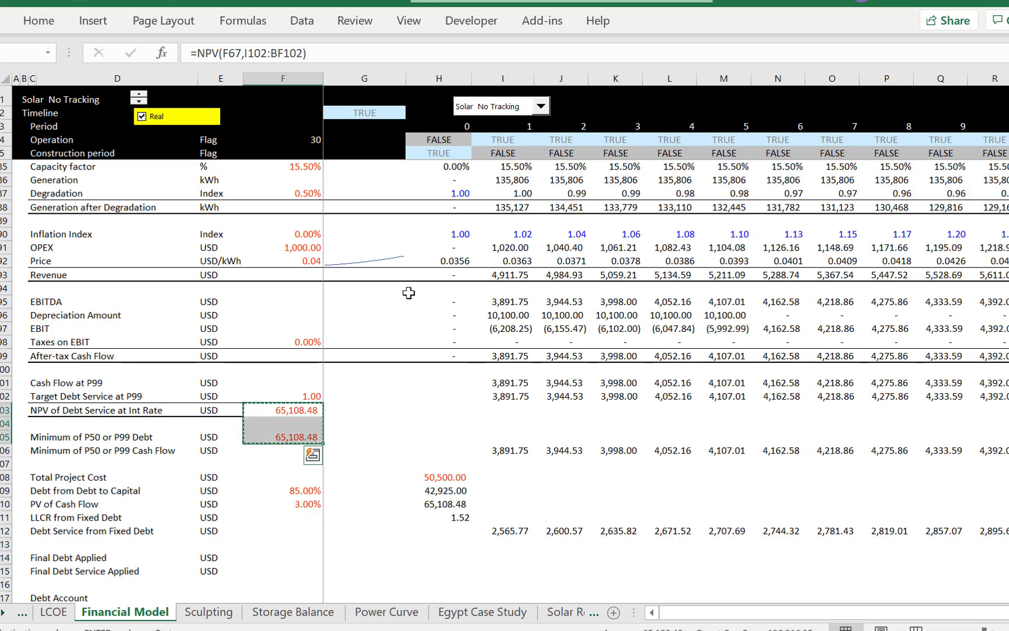
pyautogui.press('Right')
pyautogui.press('Right')
pyautogui.hotkey('ctrl', 'v')
# Calculate Final Debt Applied in H114 as the MIN of the debt-to-capital debt in H109 and the P50 or P99 debt in H105
pyautogui.press('Down')
pyautogui.press('Down')
pyautogui.press('Down')
pyautogui.press('Down')
pyautogui.press('Down')
pyautogui.press('Down')
pyautogui.press('Down')
pyautogui.press('Down')
pyautogui.press('Down')
pyautogui.press('Down')
pyautogui.press('Down')
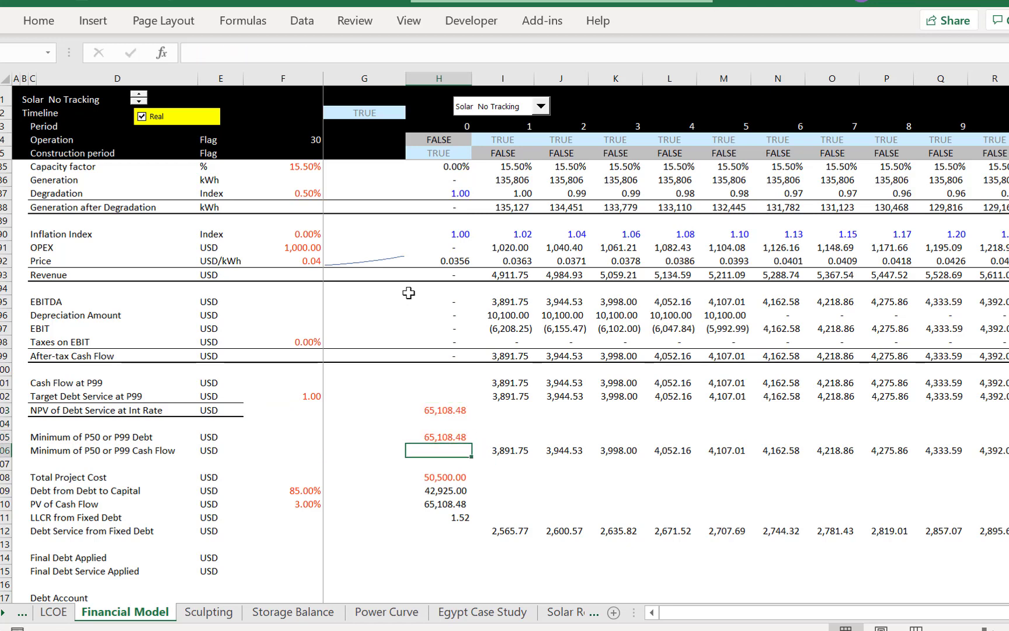
pyautogui.click(409, 294)
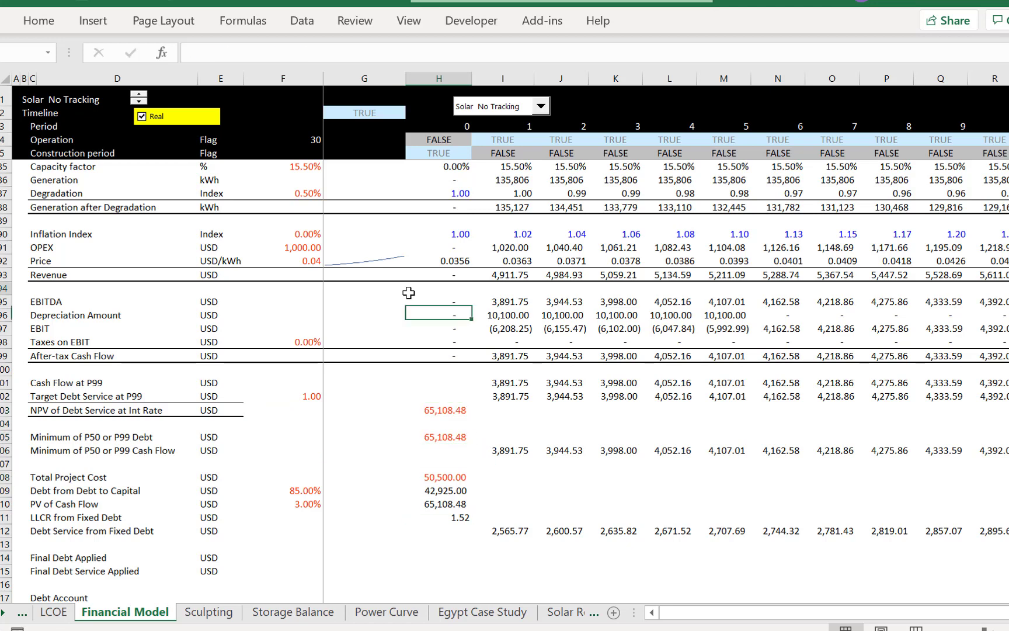
pyautogui.click(446, 557)
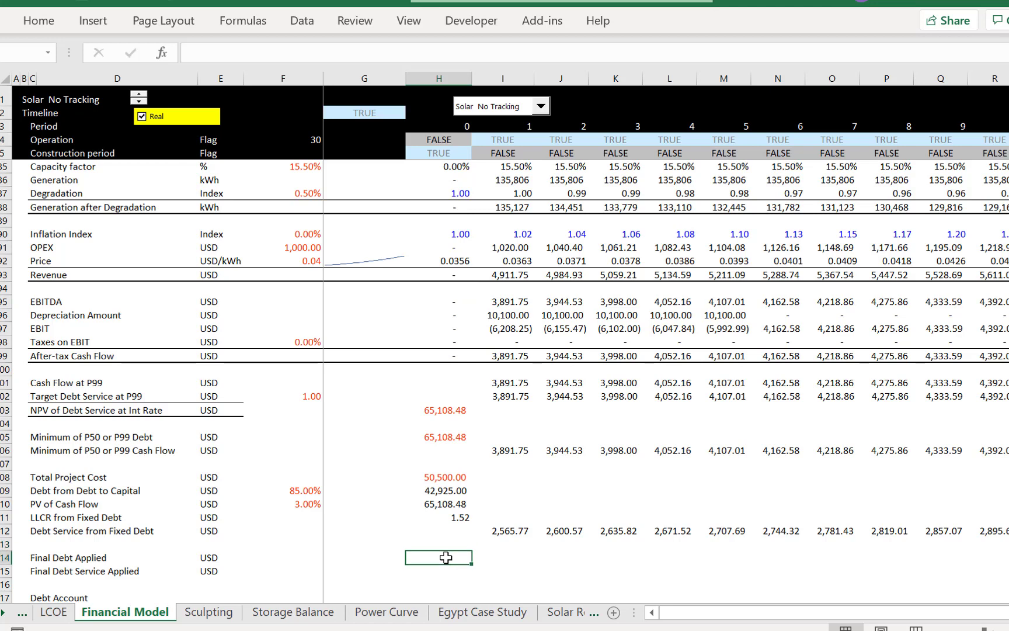
pyautogui.write('=min(')
pyautogui.press('Up')
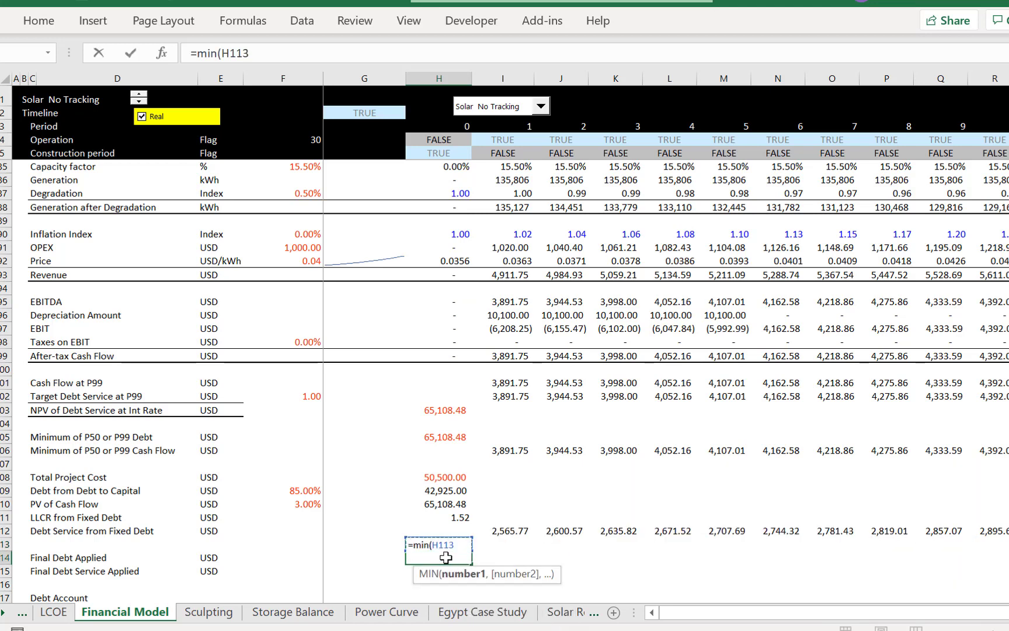
pyautogui.press('Up')
pyautogui.press('Up')
pyautogui.press('Up')
pyautogui.press('Up')
pyautogui.press('Up')
pyautogui.press('Down')
pyautogui.press('Down')
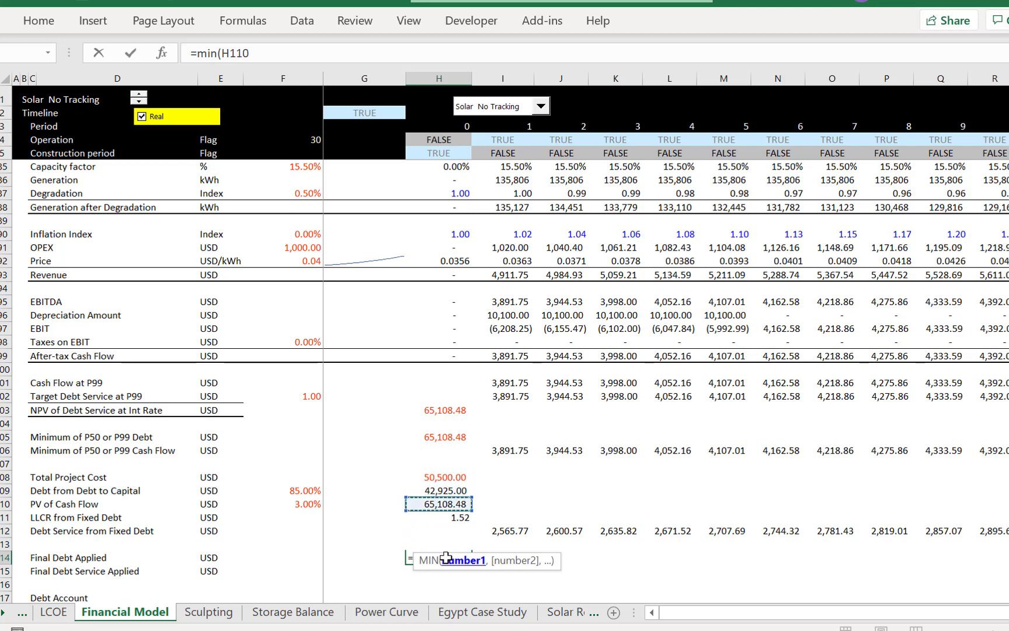
pyautogui.press('Up')
pyautogui.write(',')
pyautogui.press('Up')
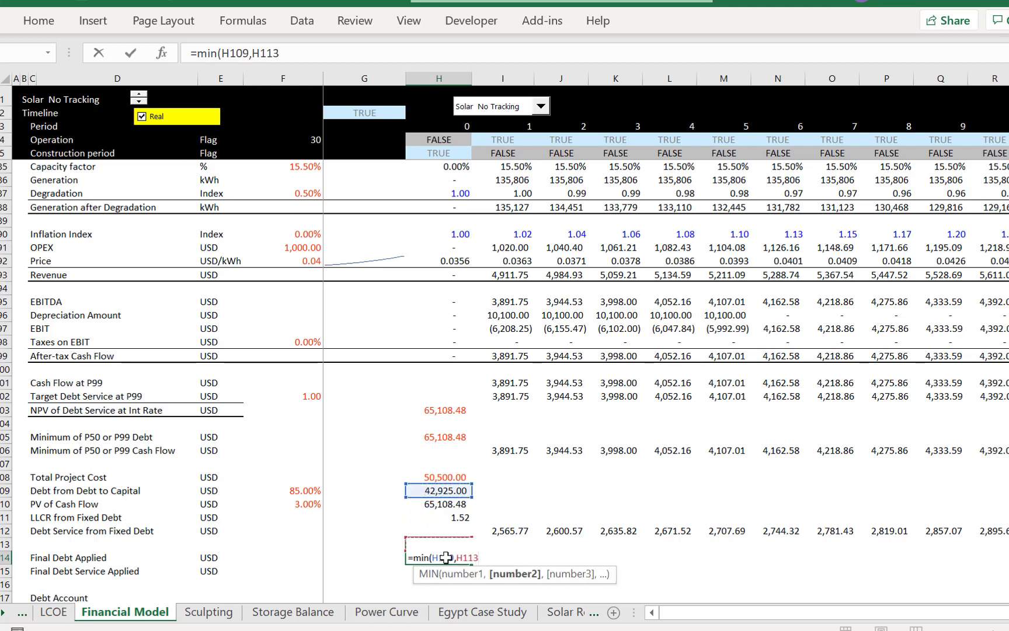
pyautogui.press('Up')
pyautogui.press('Up')
pyautogui.press('Up')
pyautogui.press('Up')
pyautogui.press('Up')
pyautogui.press('Up')
pyautogui.press('Up')
pyautogui.press('Up')
pyautogui.press('Up')
pyautogui.press('Down')
pyautogui.press('Down')
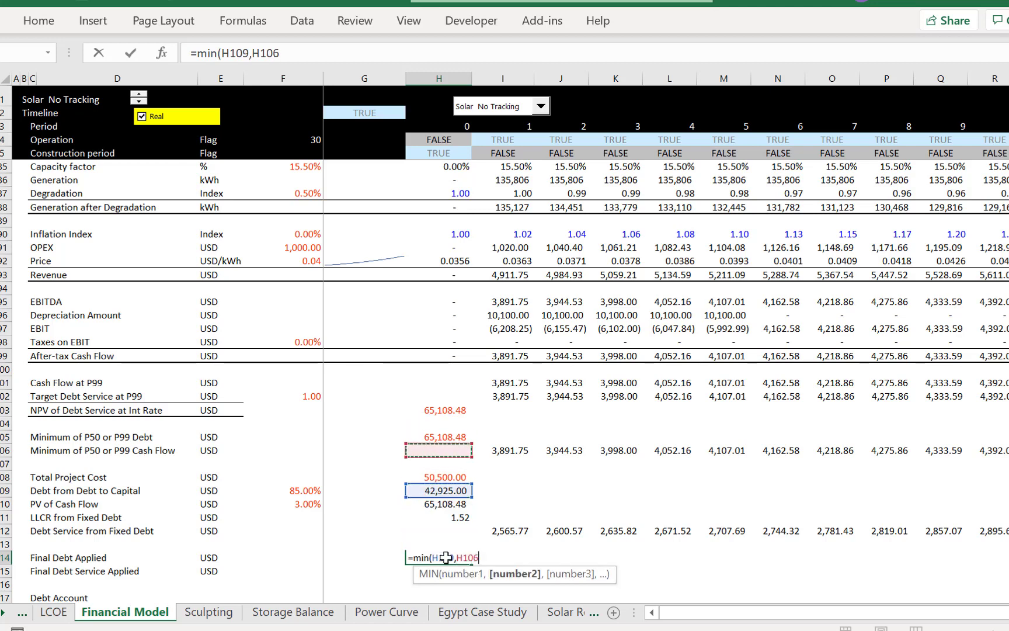
pyautogui.press('Up')
pyautogui.hotkey('ctrl', 'Return')
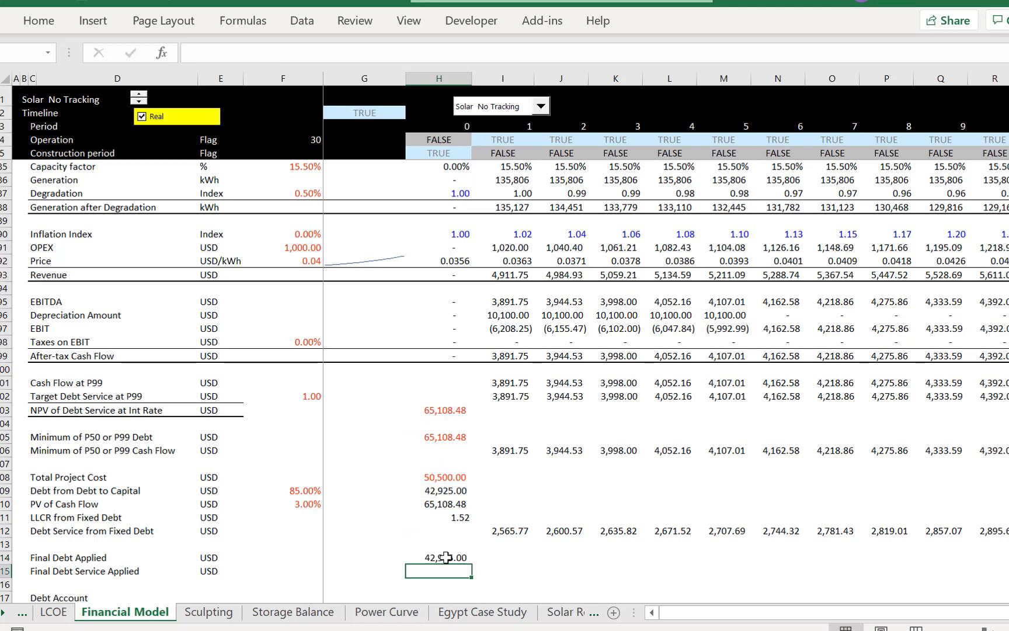
# Calculate Final Debt Service Applied for period 1 in I115 as =MIN(I112,I102,I70) and fill it across the remaining periods
pyautogui.press('Down')
pyautogui.press('Right')
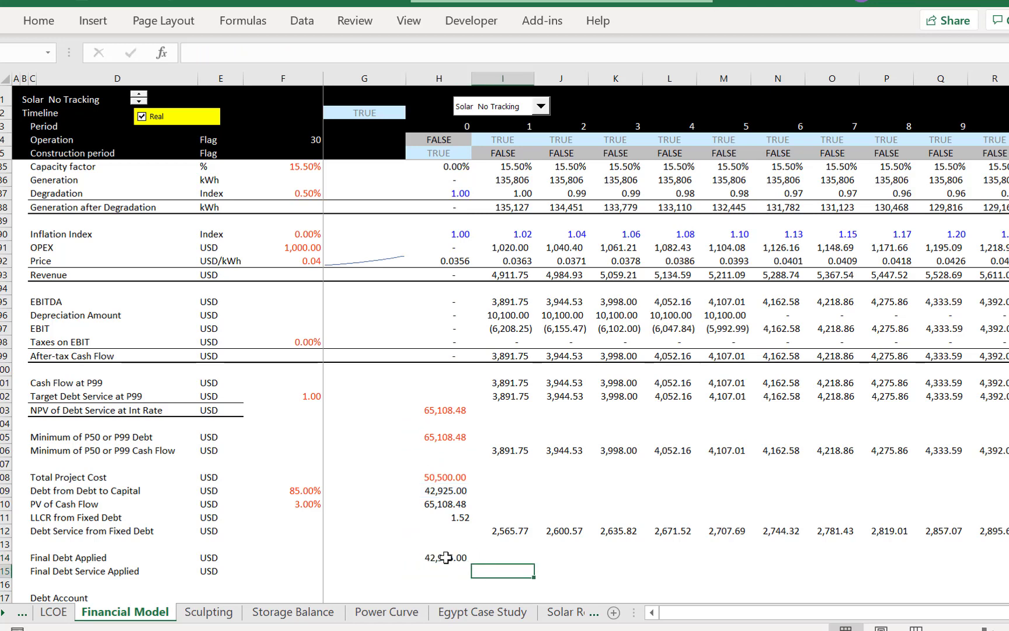
pyautogui.write('=m')
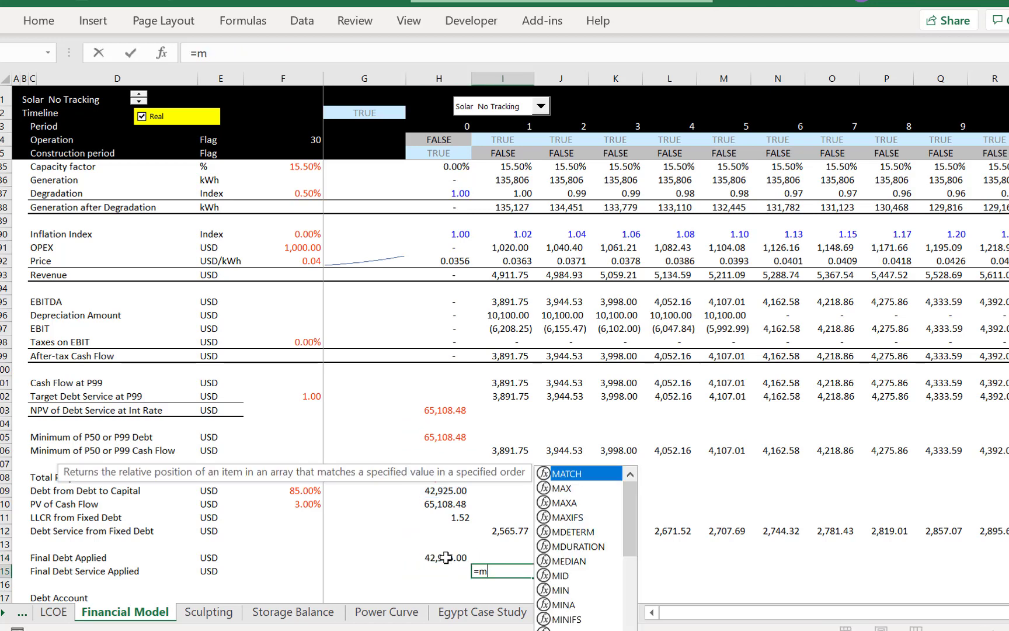
pyautogui.write('in(')
pyautogui.press('Up')
pyautogui.press('Up')
pyautogui.press('Up')
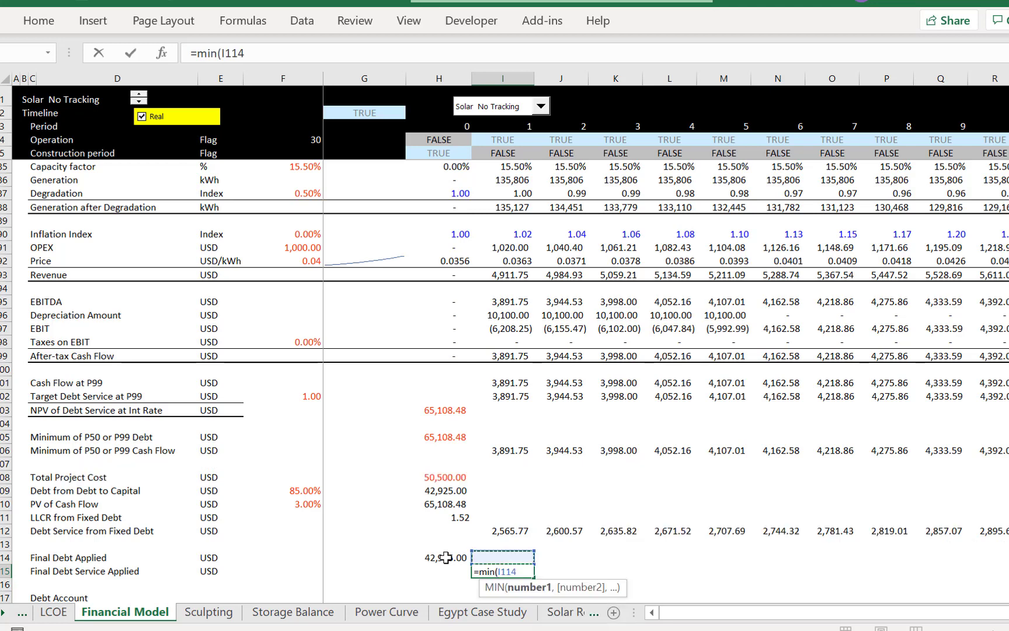
pyautogui.write(',')
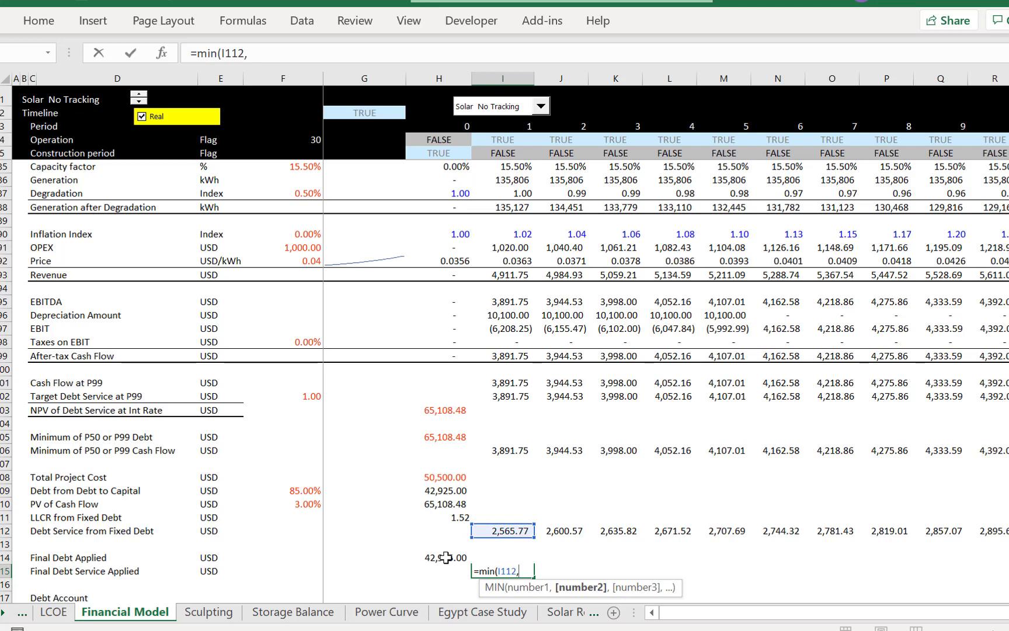
pyautogui.press('Up')
pyautogui.press('Up')
pyautogui.press('Up')
pyautogui.press('Up')
pyautogui.press('Up')
pyautogui.press('Up')
pyautogui.press('Up')
pyautogui.press('Up')
pyautogui.press('Up')
pyautogui.press('Up')
pyautogui.press('Up')
pyautogui.press('Up')
pyautogui.press('Up')
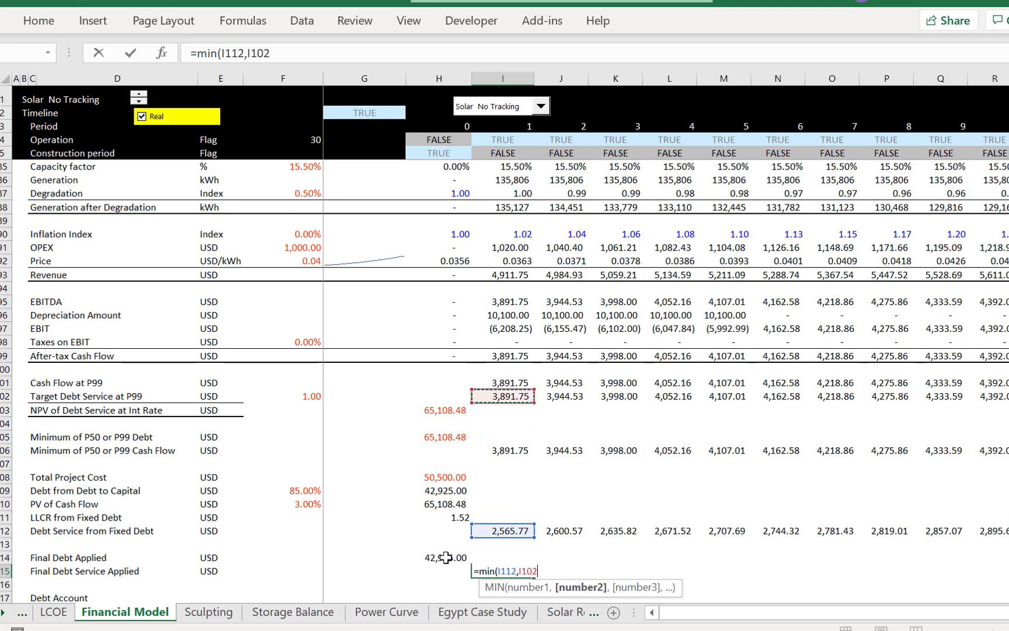
pyautogui.write(',')
pyautogui.press('Up')
pyautogui.press('Up')
pyautogui.press('Up')
pyautogui.press('Up')
pyautogui.press('Up')
pyautogui.press('Up')
pyautogui.press('Up')
pyautogui.press('Up')
pyautogui.press('Up')
pyautogui.press('Up')
pyautogui.press('Up')
pyautogui.press('Up')
pyautogui.press('Up')
pyautogui.press('Up')
pyautogui.press('Up')
pyautogui.press('Up')
pyautogui.press('Up')
pyautogui.press('Up')
pyautogui.press('Up')
pyautogui.press('Up')
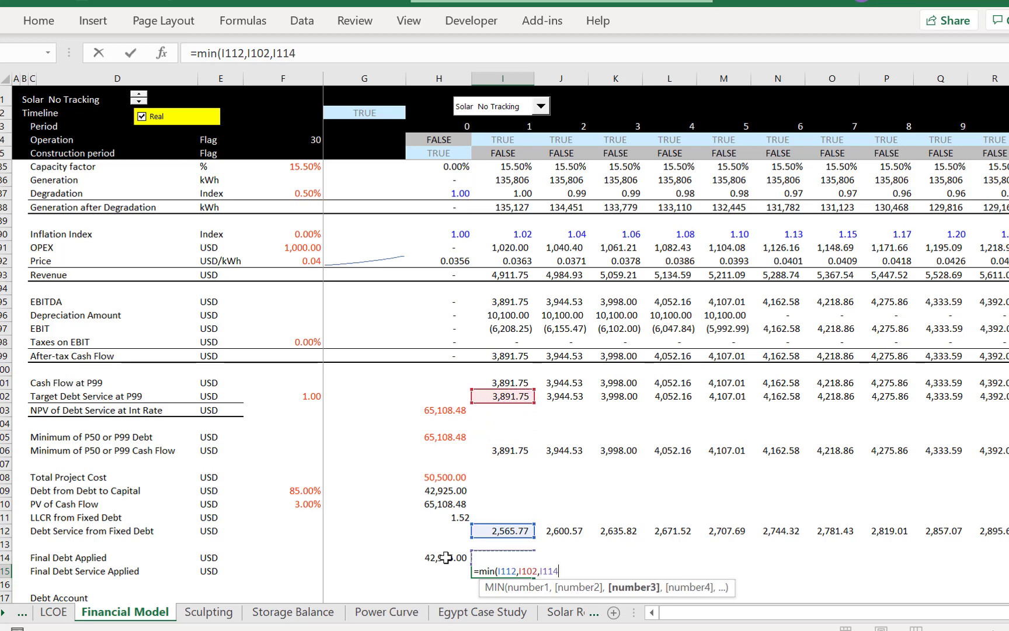
pyautogui.press('Up')
pyautogui.press('Up')
pyautogui.press('Up')
pyautogui.press('Up')
pyautogui.press('Up')
pyautogui.press('Up')
pyautogui.press('Up')
pyautogui.press('Up')
pyautogui.press('Up')
pyautogui.press('Up')
pyautogui.press('Up')
pyautogui.press('Up')
pyautogui.press('Up')
pyautogui.press('Up')
pyautogui.press('Up')
pyautogui.press('Up')
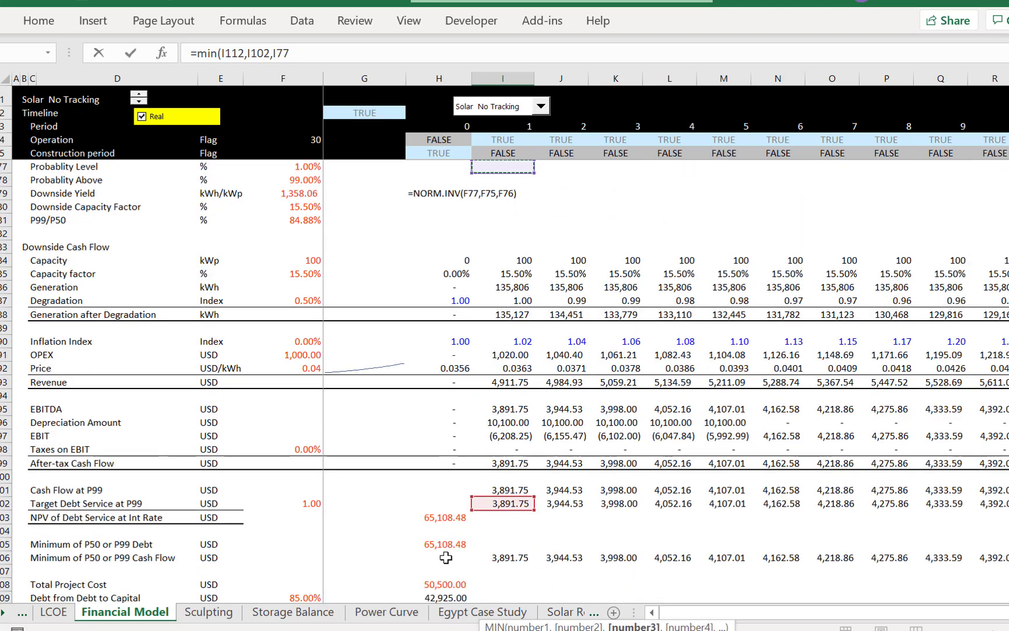
pyautogui.press('Down')
pyautogui.press('Down')
pyautogui.press('Down')
pyautogui.press('Down')
pyautogui.press('Down')
pyautogui.press('Down')
pyautogui.press('Down')
pyautogui.press('Down')
pyautogui.press('Down')
pyautogui.press('Down')
pyautogui.press('Down')
pyautogui.press('Down')
pyautogui.press('Down')
pyautogui.press('Down')
pyautogui.press('Down')
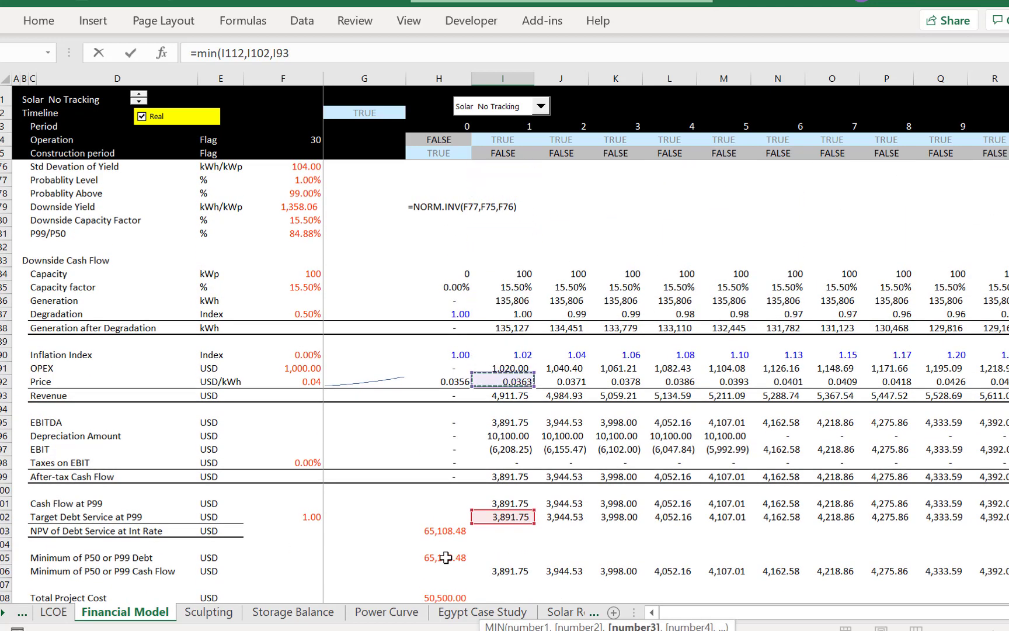
pyautogui.press('Up')
pyautogui.press('Up')
pyautogui.press('Up')
pyautogui.press('Up')
pyautogui.press('Up')
pyautogui.press('Up')
pyautogui.press('Up')
pyautogui.press('Up')
pyautogui.press('Up')
pyautogui.press('Up')
pyautogui.press('Up')
pyautogui.press('Up')
pyautogui.press('Up')
pyautogui.press('Up')
pyautogui.press('Up')
pyautogui.press('Up')
pyautogui.press('Up')
pyautogui.press('Up')
pyautogui.press('Up')
pyautogui.press('Up')
pyautogui.press('Up')
pyautogui.press('Up')
pyautogui.press('Up')
pyautogui.press('Up')
pyautogui.press('Up')
pyautogui.press('Up')
pyautogui.press('Up')
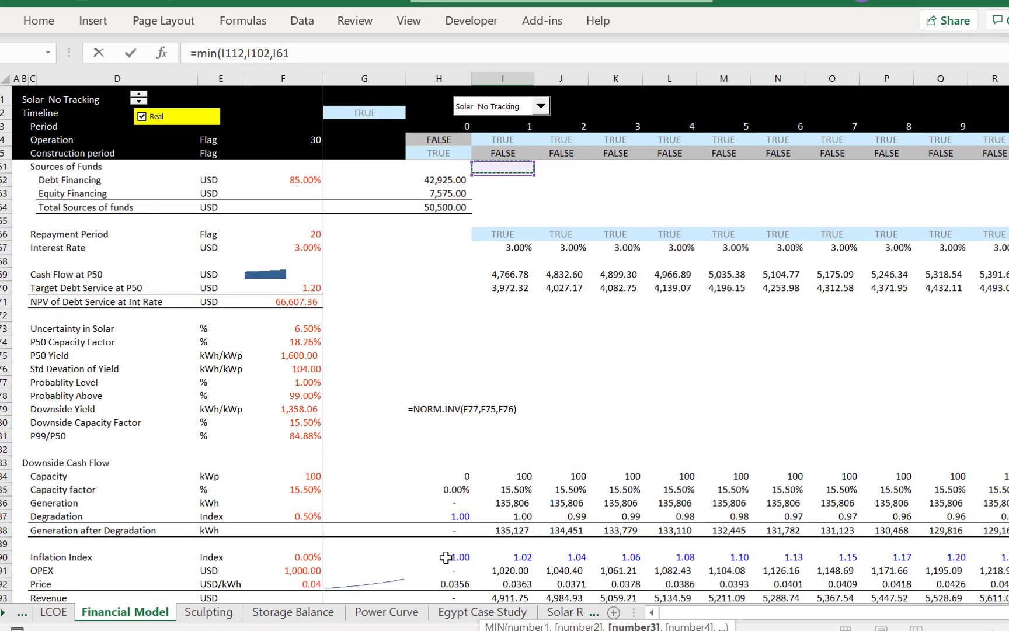
pyautogui.press('Down')
pyautogui.press('Down')
pyautogui.press('Down')
pyautogui.press('Down')
pyautogui.press('Down')
pyautogui.press('Down')
pyautogui.press('Down')
pyautogui.press('Down')
pyautogui.press('Down')
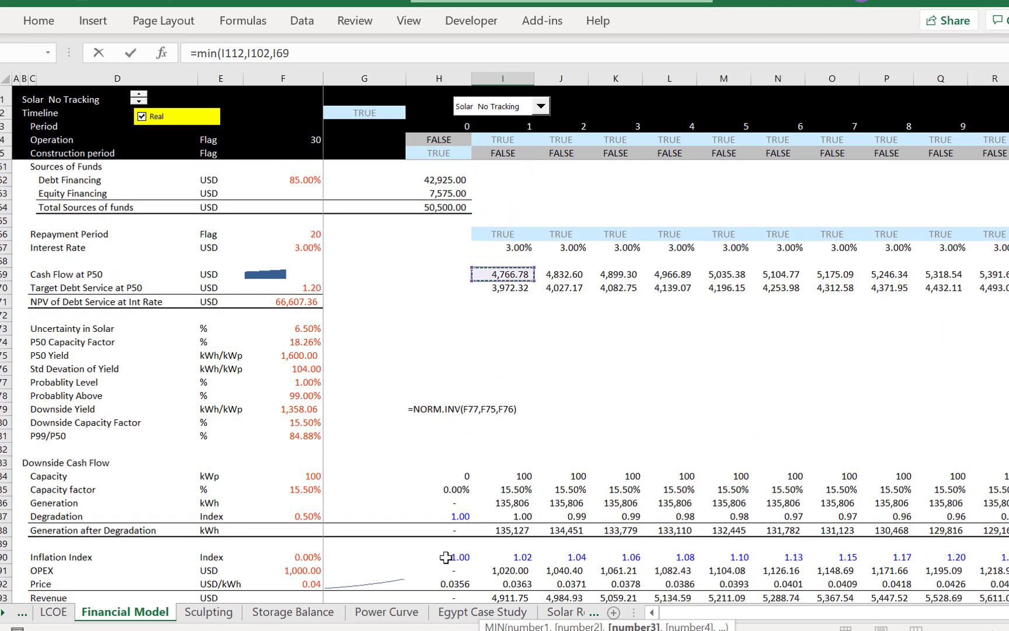
pyautogui.press('Return')
pyautogui.press('Up')
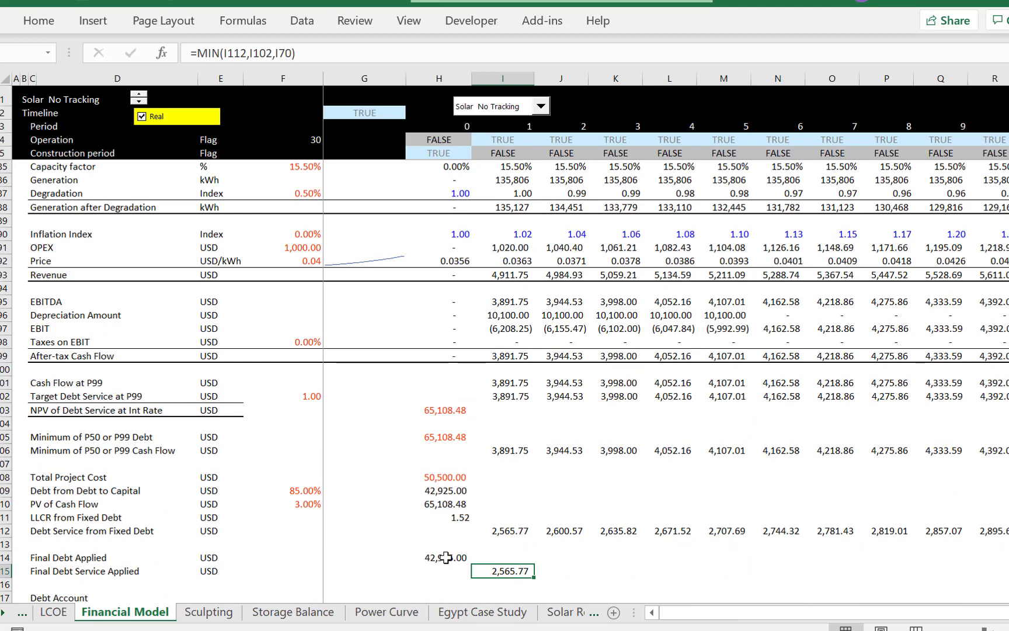
pyautogui.hotkey('ctrl', 'shift', 'Right')
pyautogui.hotkey('ctrl', 'r')
# Link the Debt Account's period 0 Opening Balance in H118 to the previous column's Closing Balance with =G120
pyautogui.press('Down')
pyautogui.press('Down')
pyautogui.press('Down')
pyautogui.press('Down')
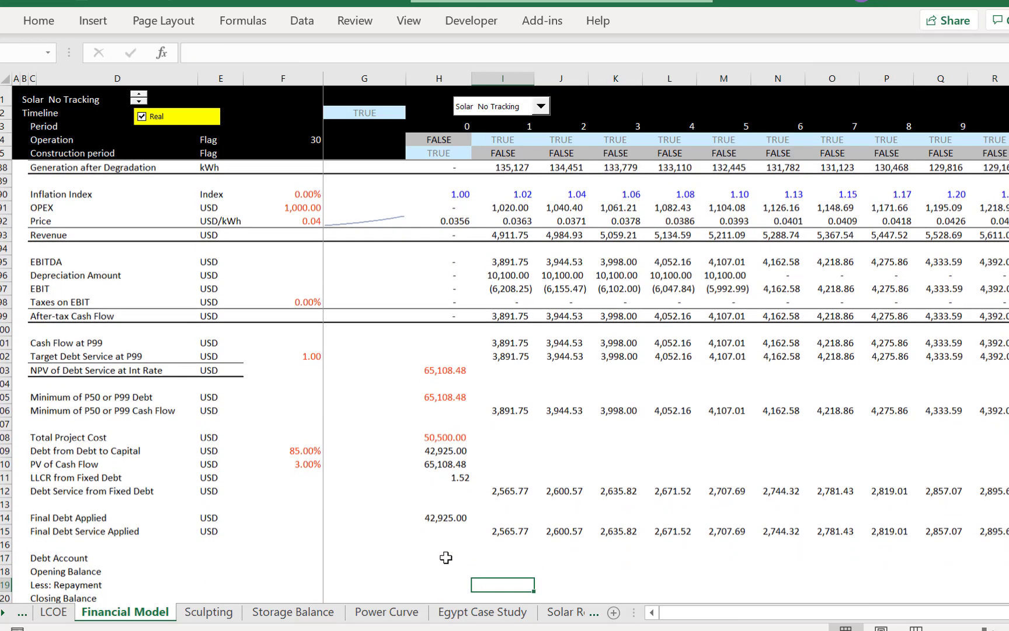
pyautogui.press('Left')
pyautogui.press('Left')
pyautogui.press('Left')
pyautogui.press('Up')
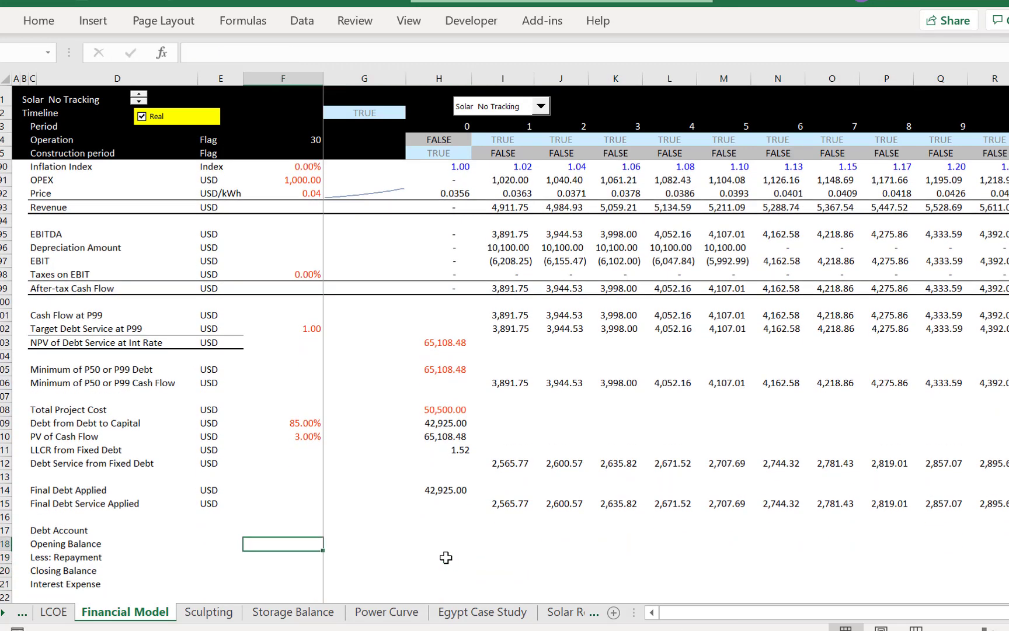
pyautogui.press('Left')
pyautogui.press('Left')
pyautogui.press('Right')
pyautogui.press('Right')
pyautogui.press('Right')
pyautogui.press('Right')
pyautogui.write('=')
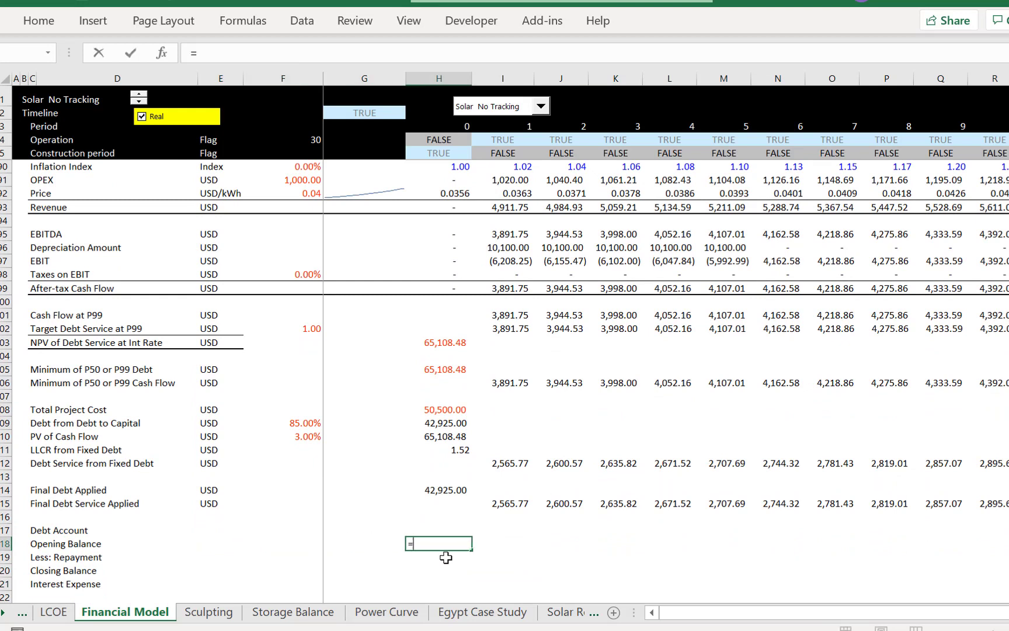
pyautogui.press('Down')
pyautogui.press('Down')
pyautogui.press('Up')
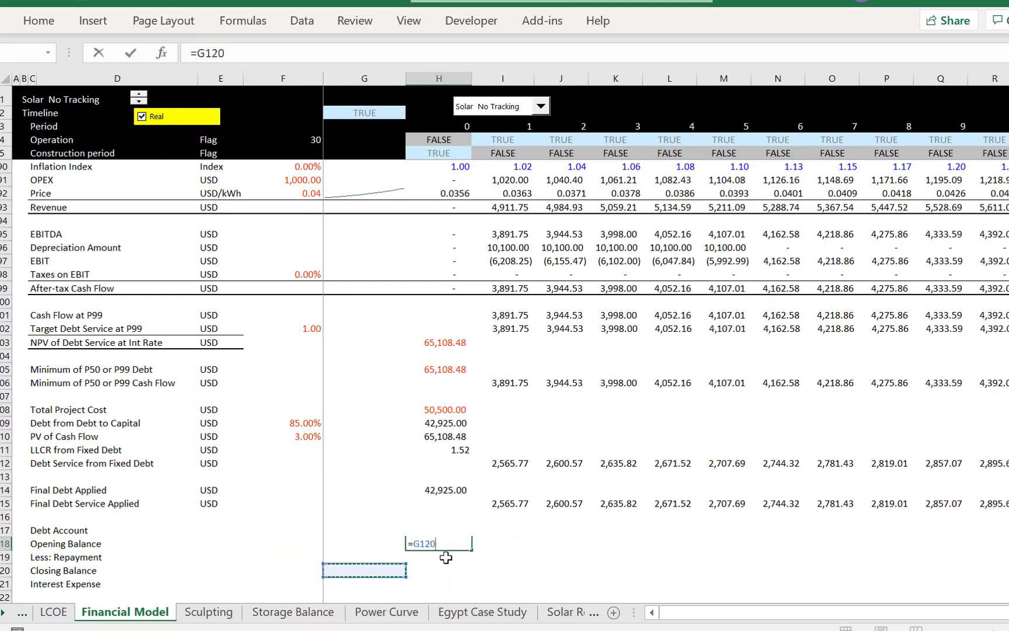
pyautogui.press('Return')
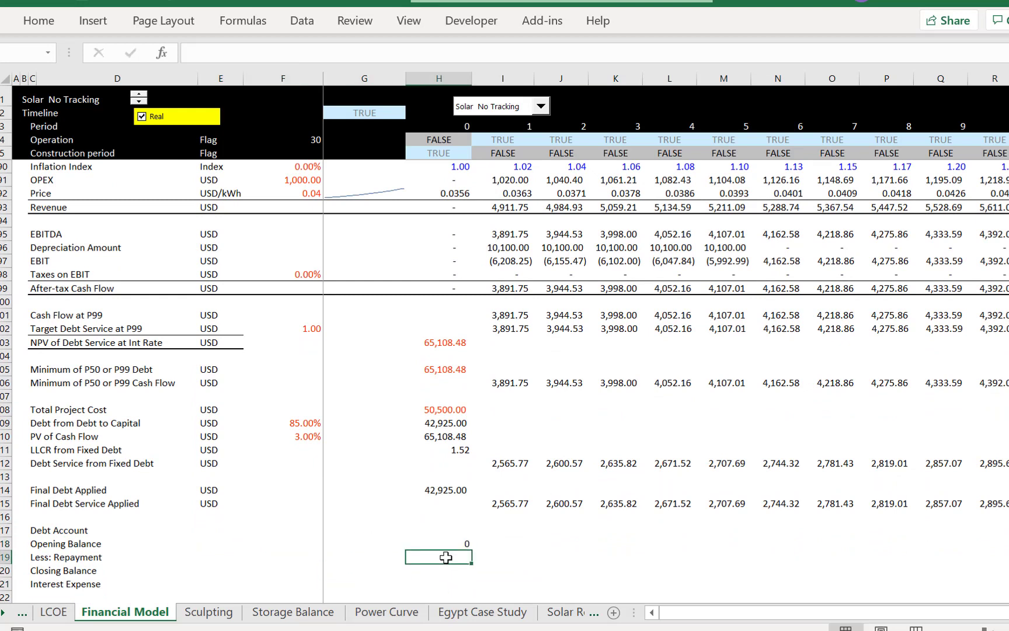
pyautogui.write('=')
pyautogui.press('Escape')
pyautogui.doubleClick(445, 557)
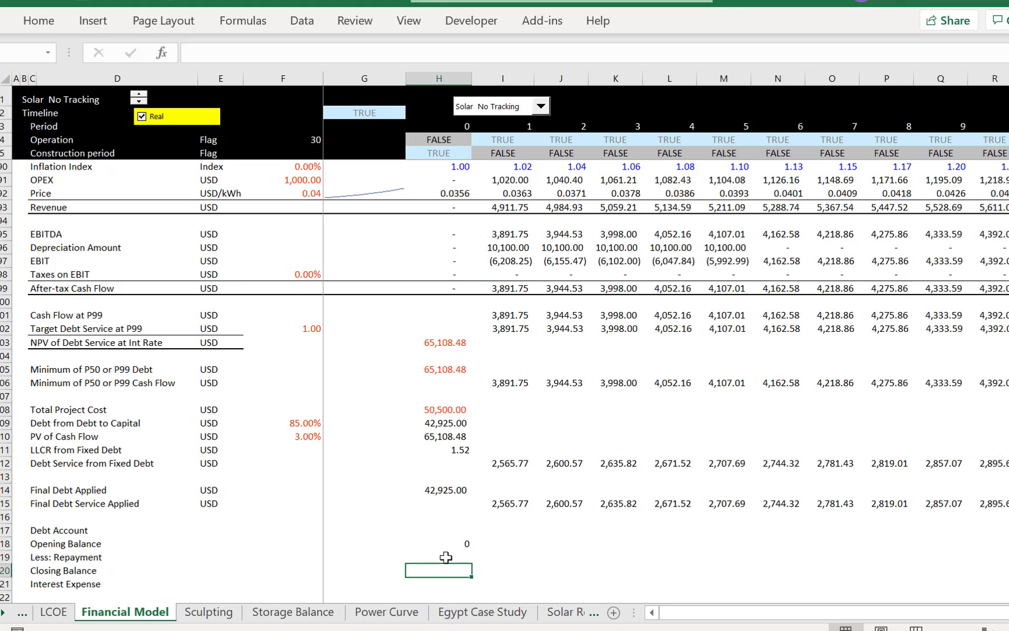
pyautogui.press('Escape')
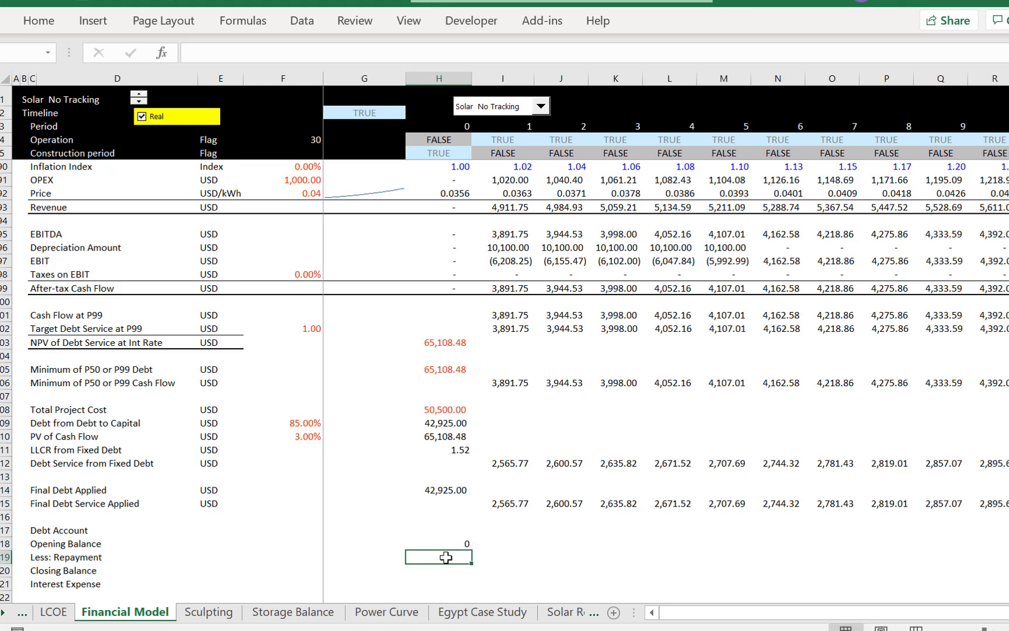
# Insert a row above Less: Repayment in the Debt Account and label it "Add: Debt Issued"
pyautogui.hotkey('shift', 'space')
pyautogui.hotkey('ctrl', 'shift', '+')
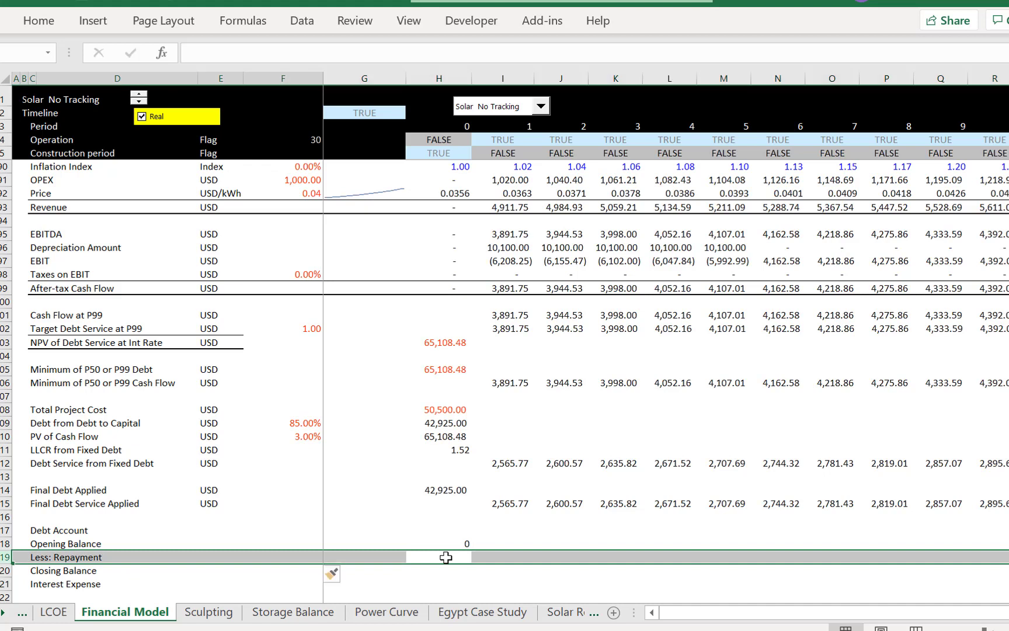
pyautogui.press('Home')
pyautogui.write('Add')
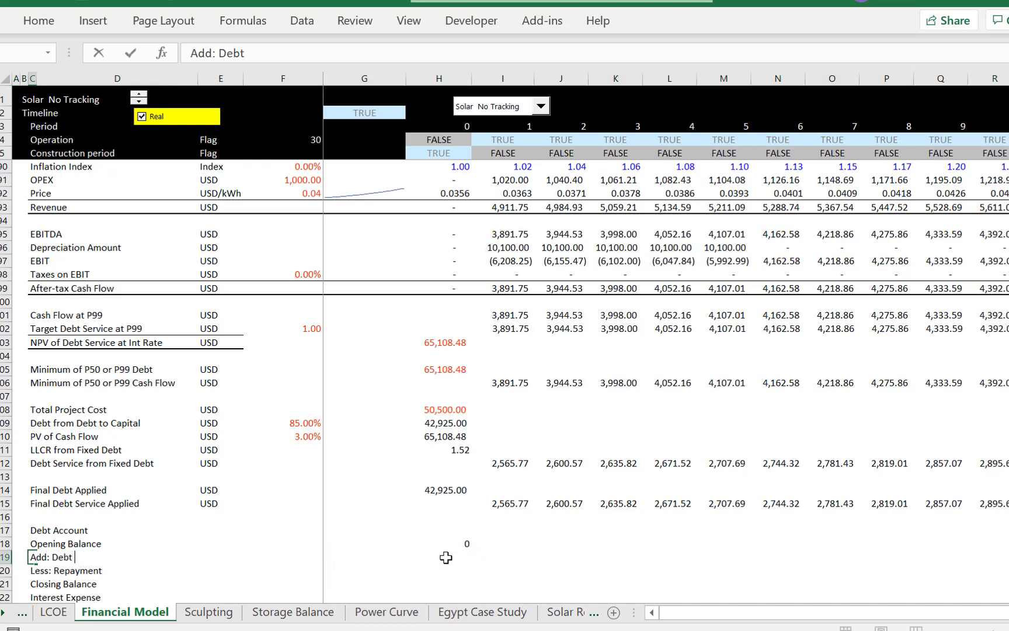
pyautogui.write(': Debt Issued')
pyautogui.press('Return')
pyautogui.press('Up')
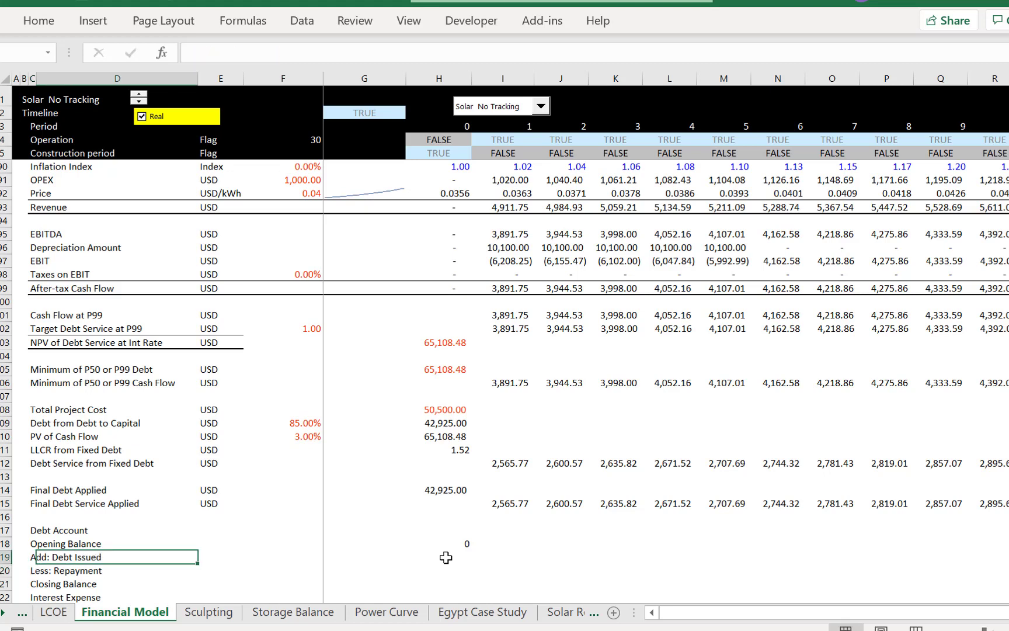
# Link the period 0 Debt Issued in H119 to the Final Debt Applied with =H114
pyautogui.click(446, 557)
pyautogui.write('=')
pyautogui.press('Up')
pyautogui.press('Up')
pyautogui.press('Up')
pyautogui.press('Up')
pyautogui.press('Up')
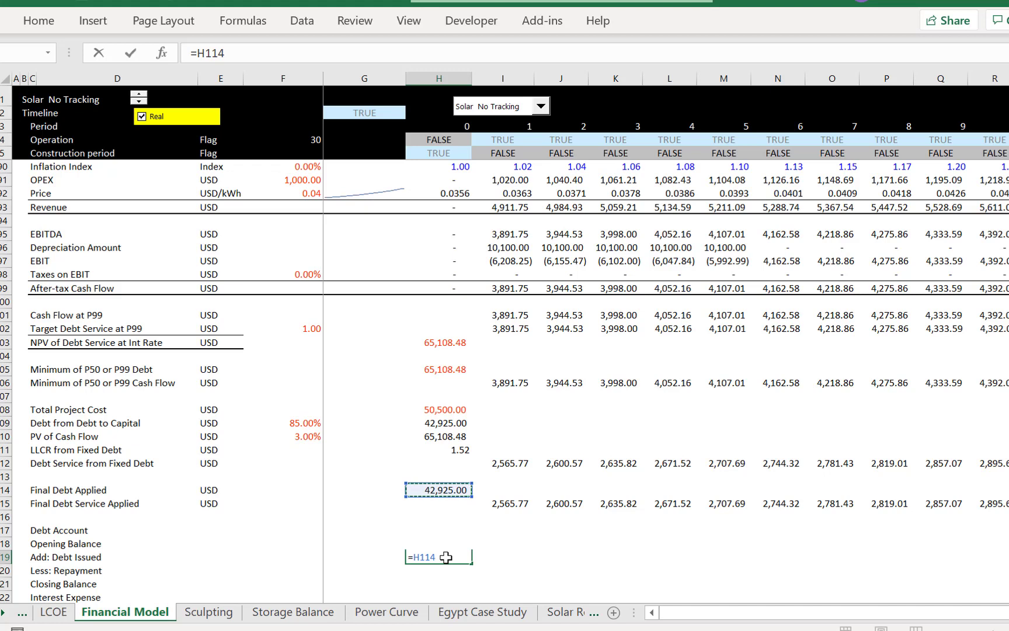
pyautogui.press('Return')
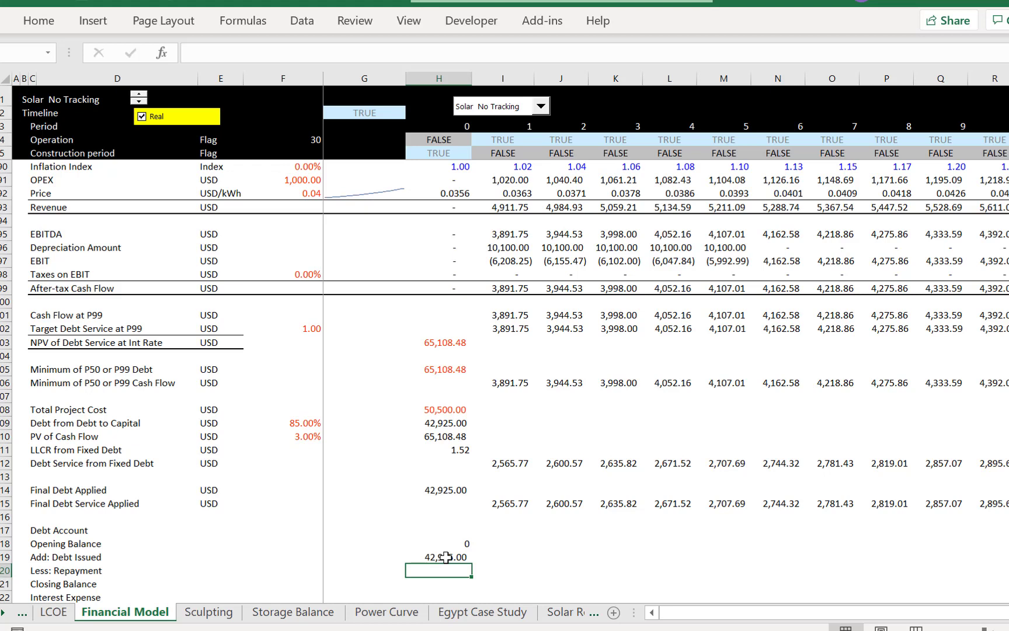
# Calculate the period 0 Repayment in H120 as debt service less interest expense with =H115-H122
pyautogui.write('=')
pyautogui.press('Up')
pyautogui.press('Up')
pyautogui.press('Up')
pyautogui.press('Up')
pyautogui.press('Up')
pyautogui.write('-')
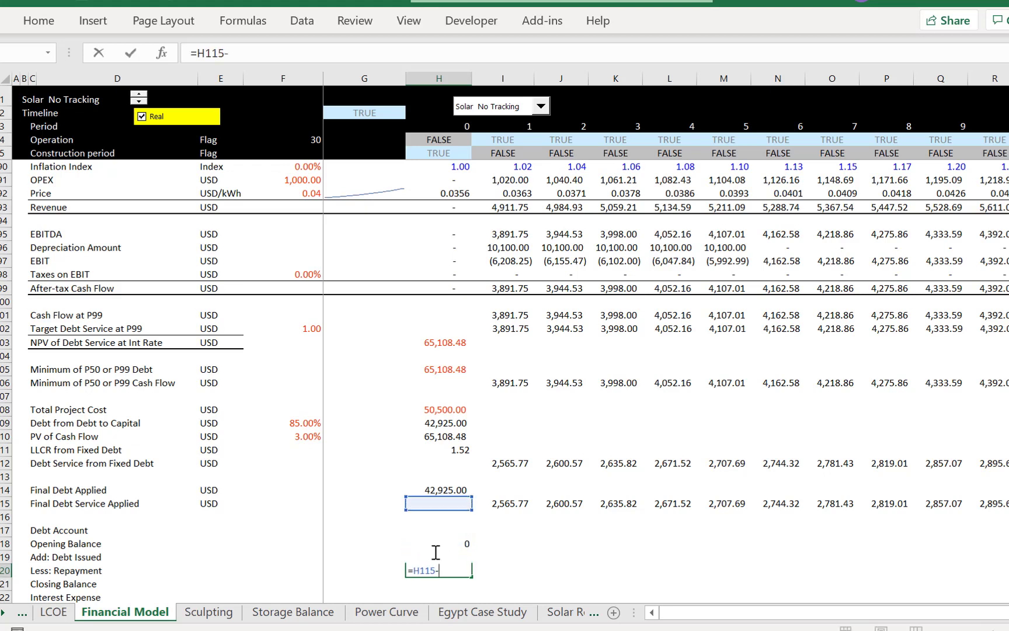
pyautogui.press('Down')
pyautogui.press('Down')
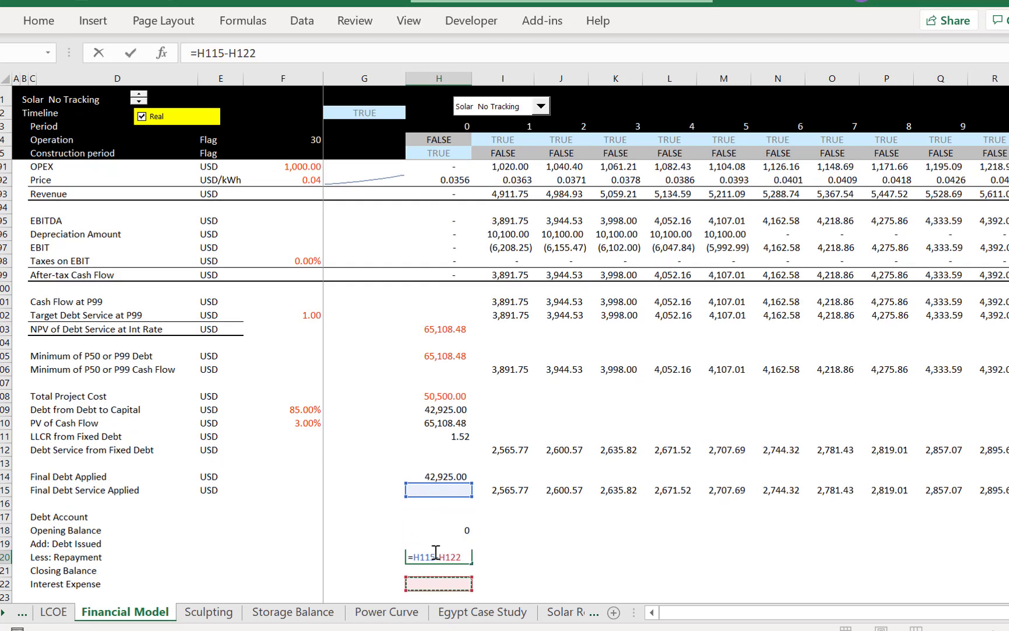
pyautogui.press('Return')
# Calculate the period 0 Closing Balance in H121 with =H118+H119-H120
pyautogui.write('=')
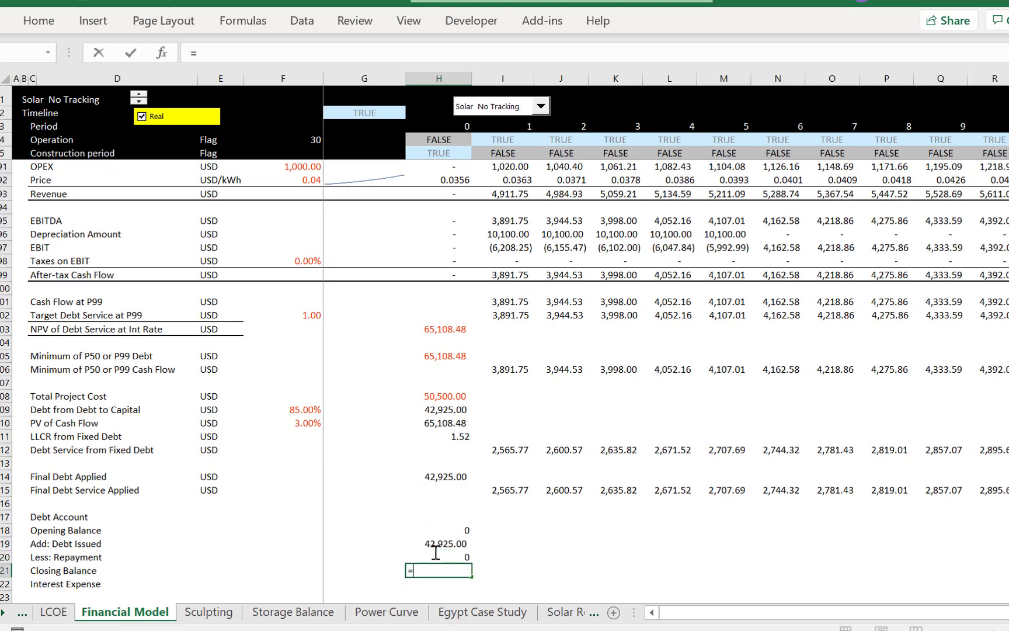
pyautogui.press('Up')
pyautogui.press('Up')
pyautogui.press('Up')
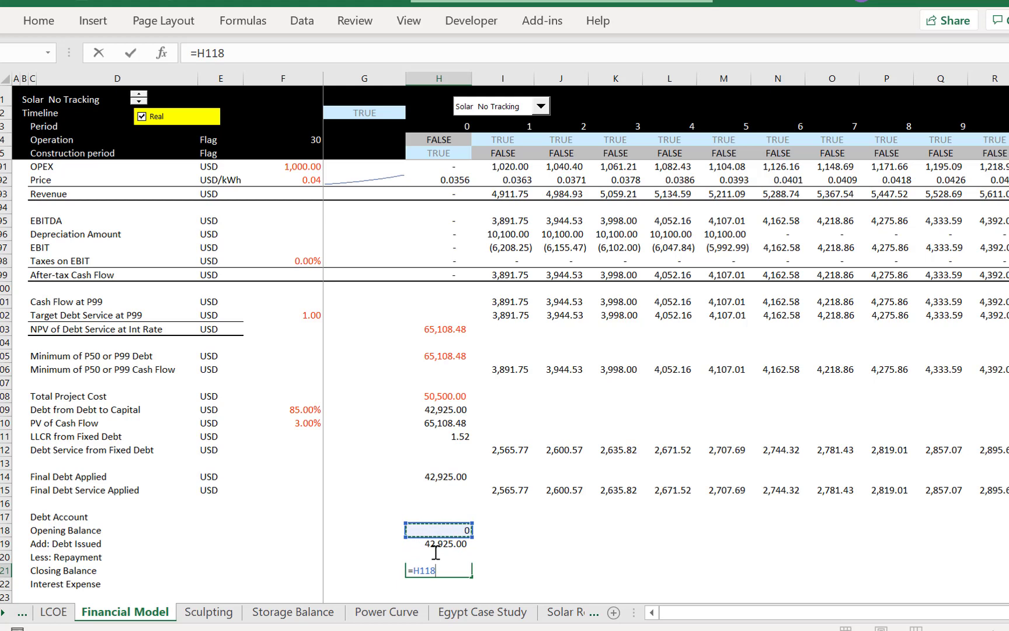
pyautogui.write('+')
pyautogui.press('Up')
pyautogui.press('Up')
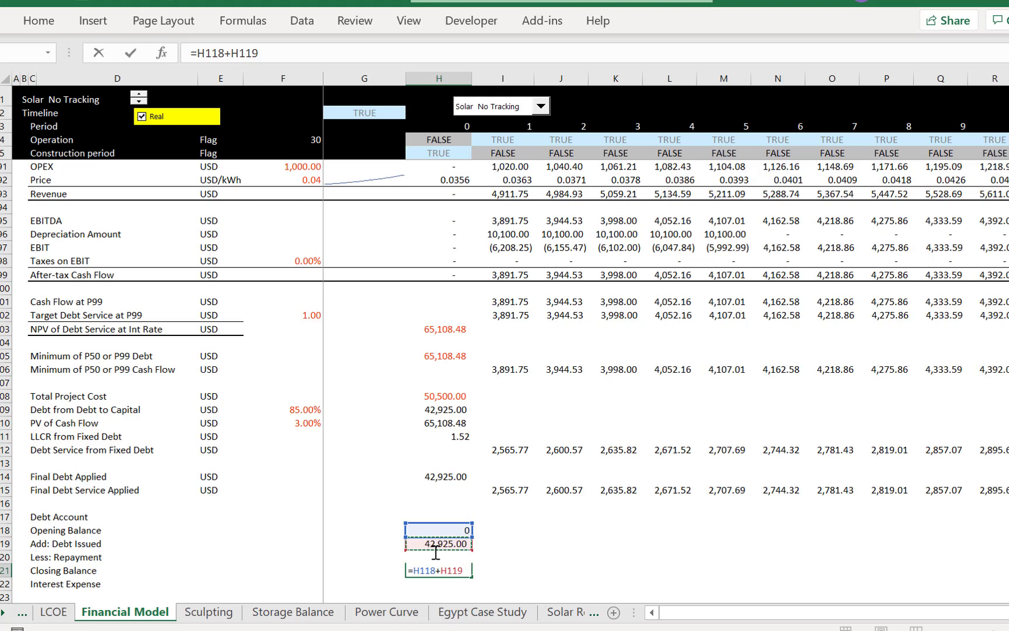
pyautogui.write('-')
pyautogui.press('Up')
pyautogui.press('Return')
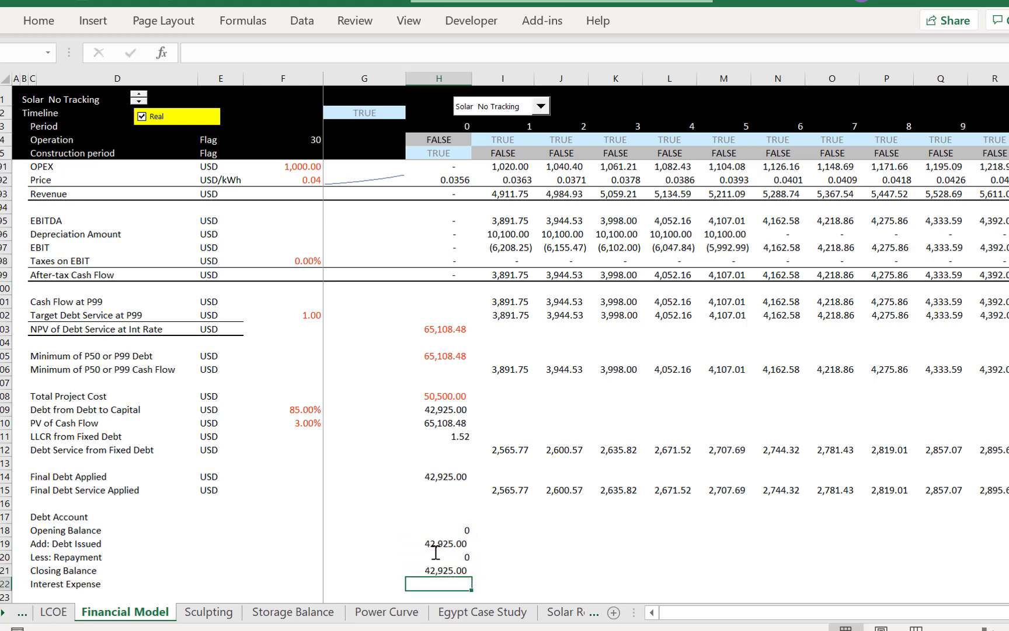
# Link the Interest Expense rate in F122 to the rate on the PV of Cash Flow row with =F110
pyautogui.press('Left')
pyautogui.press('Left')
pyautogui.write('=')
pyautogui.press('Up')
pyautogui.press('Up')
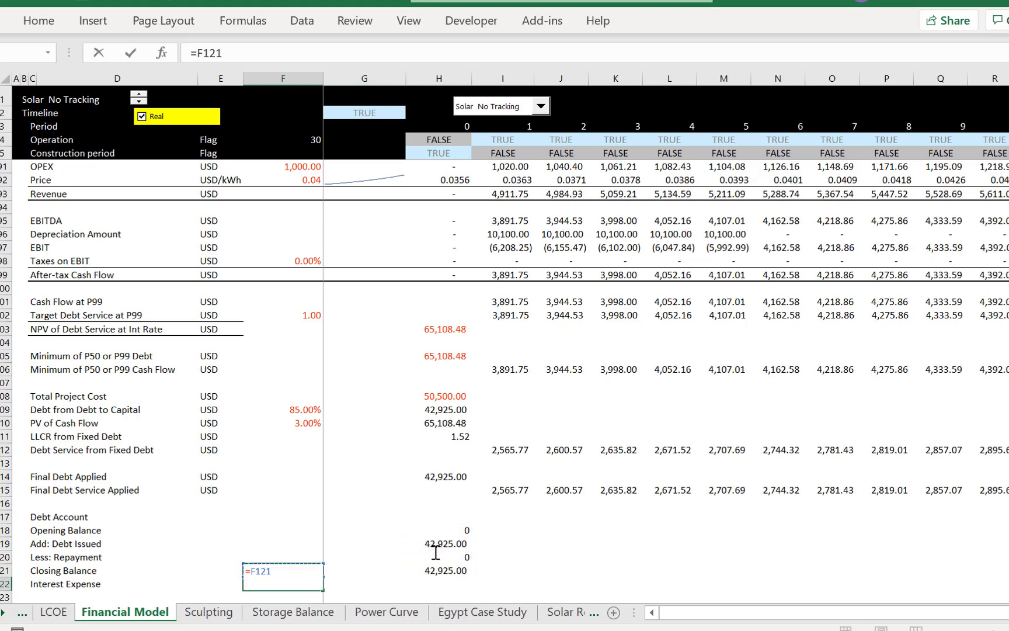
pyautogui.press('Up')
pyautogui.press('Up')
pyautogui.press('Up')
pyautogui.press('Up')
pyautogui.press('Up')
pyautogui.press('Up')
pyautogui.press('Up')
pyautogui.press('Up')
pyautogui.press('Up')
pyautogui.press('Up')
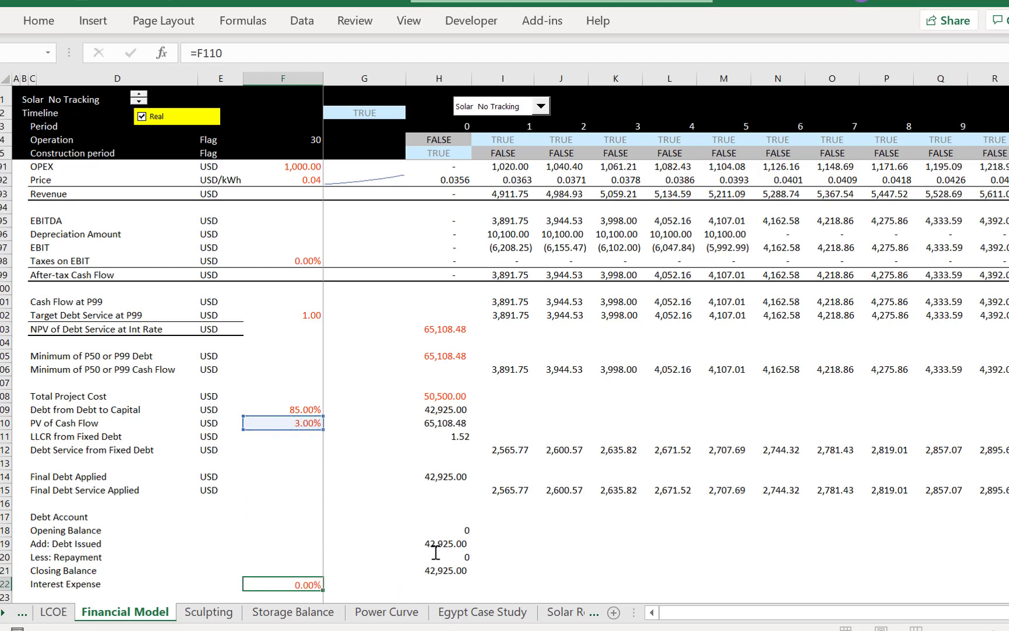
pyautogui.press('Return')
pyautogui.press('Up')
pyautogui.press('Right')
pyautogui.press('Right')
pyautogui.write('=')
pyautogui.press('Up')
pyautogui.press('Up')
pyautogui.press('Up')
pyautogui.press('Up')
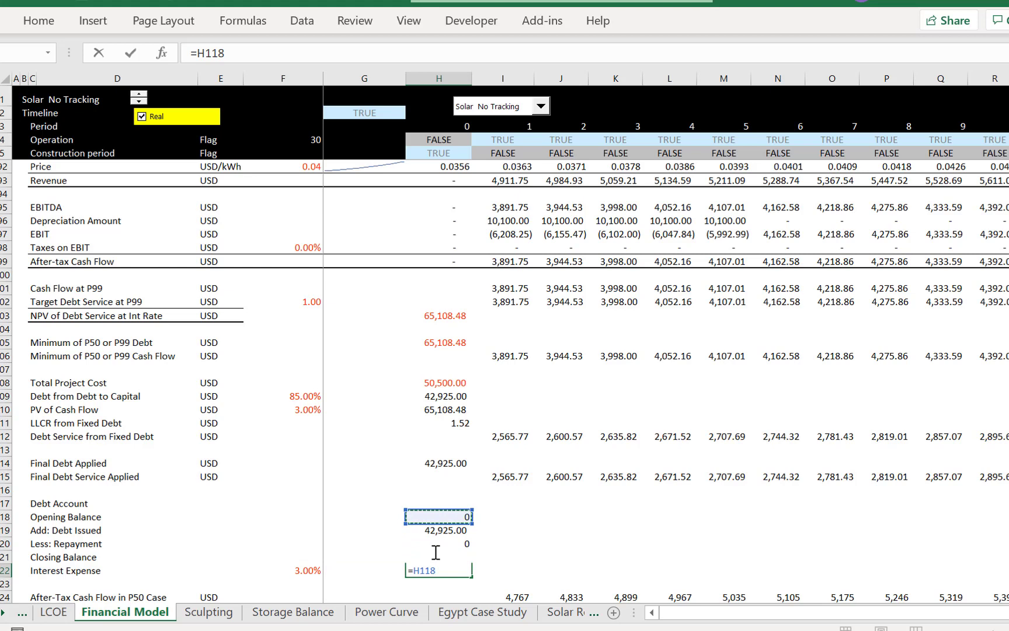
pyautogui.press('Escape')
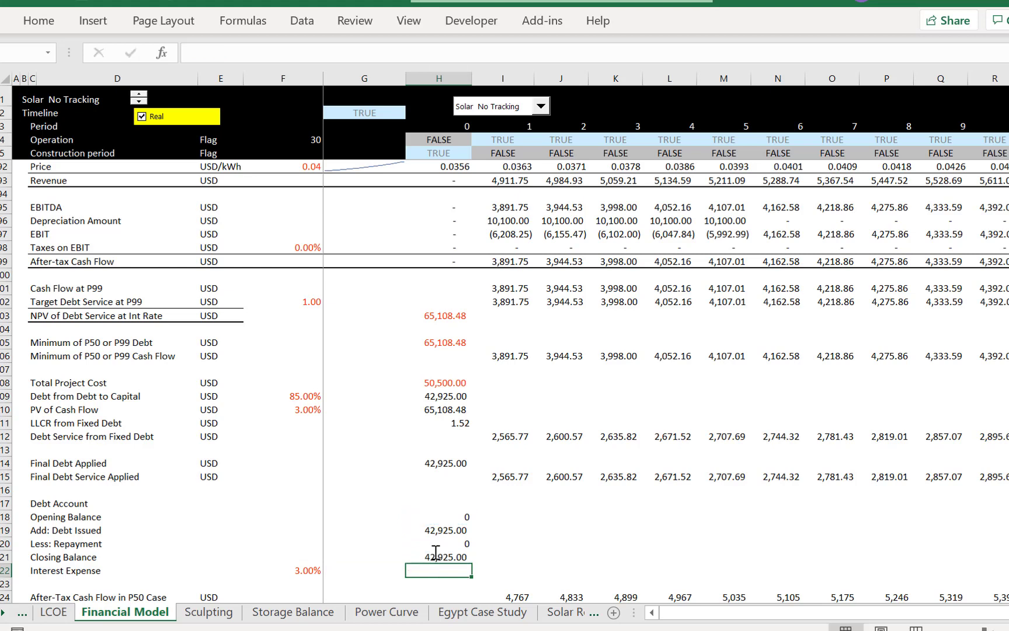
# Calculate the period 0 Interest Expense in H122 on the opening balance with =$F$122*H118
pyautogui.write('=')
pyautogui.press('Left')
pyautogui.press('Left')
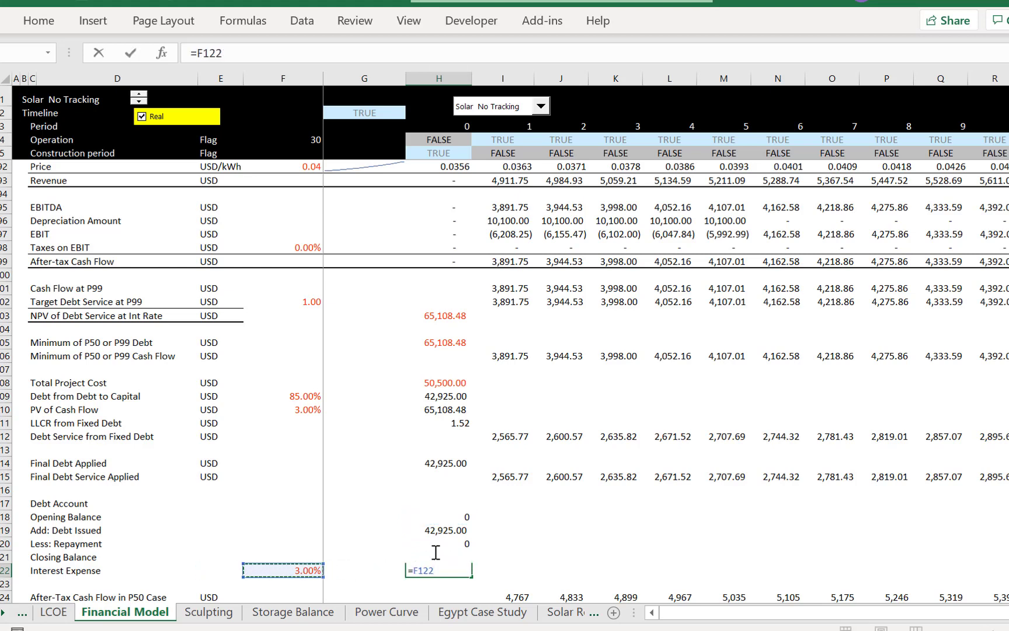
pyautogui.press('F4')
pyautogui.write('*')
pyautogui.press('Up')
pyautogui.press('Up')
pyautogui.press('Up')
pyautogui.press('Up')
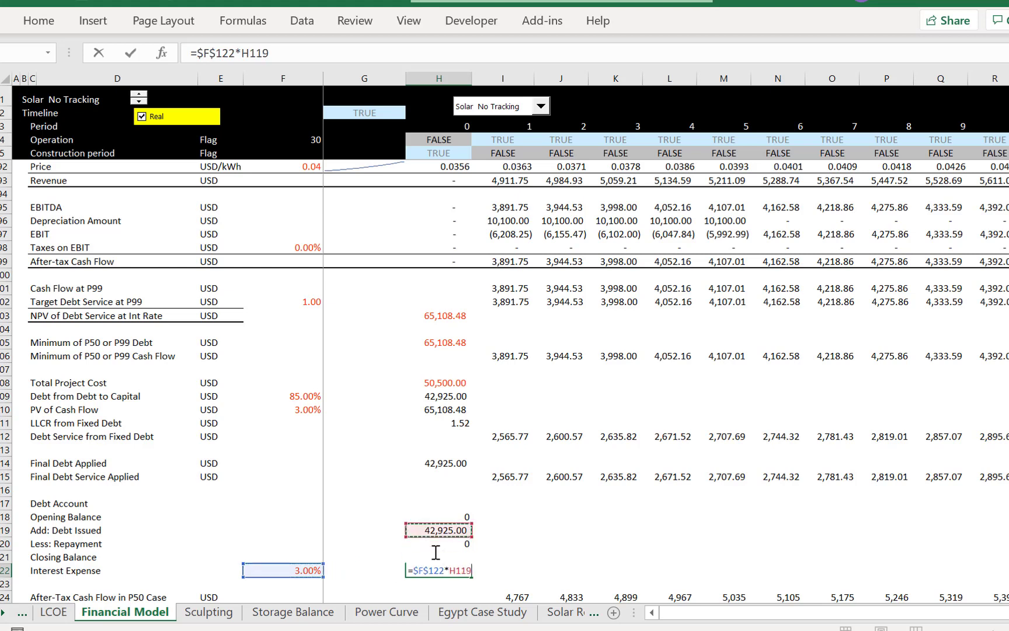
pyautogui.press('Return')
# Fill the Debt Account formulas in H118:H122 across all remaining periods and apply the comma number format
pyautogui.press('Up')
pyautogui.press('Up')
pyautogui.press('Up')
pyautogui.press('Up')
pyautogui.press('Up')
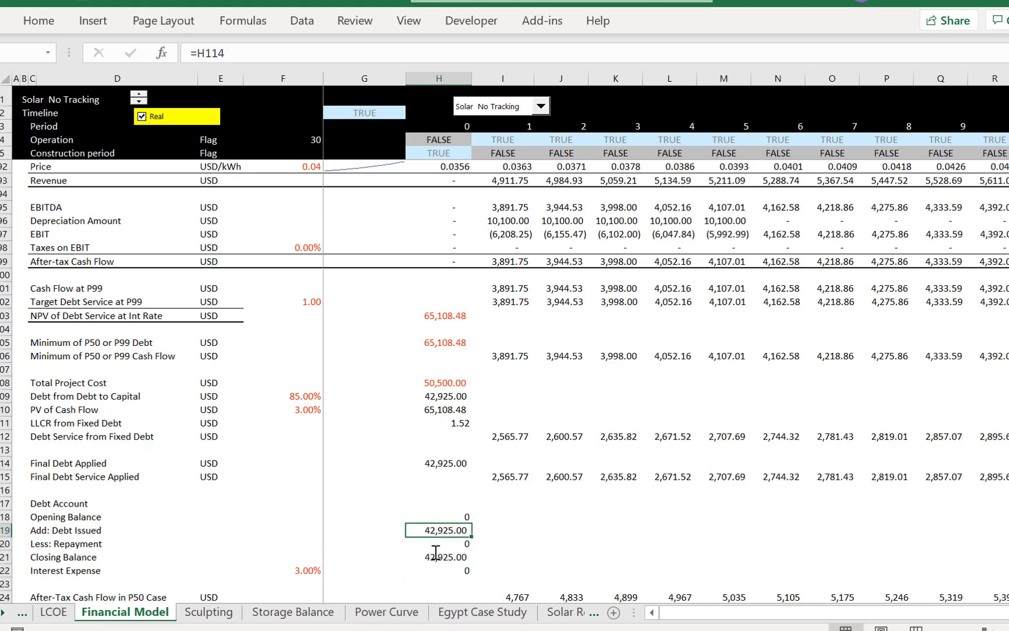
pyautogui.hotkey('shift', 'Down')
pyautogui.hotkey('shift', 'Down')
pyautogui.hotkey('shift', 'Down')
pyautogui.hotkey('shift', 'Down')
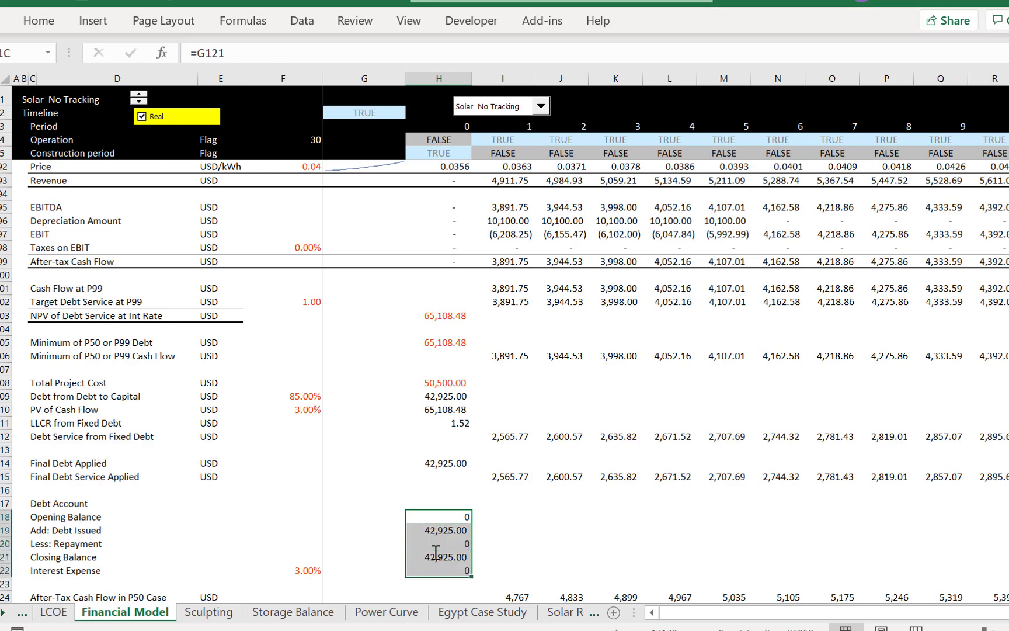
pyautogui.hotkey('alt', 'h')
pyautogui.press('k')
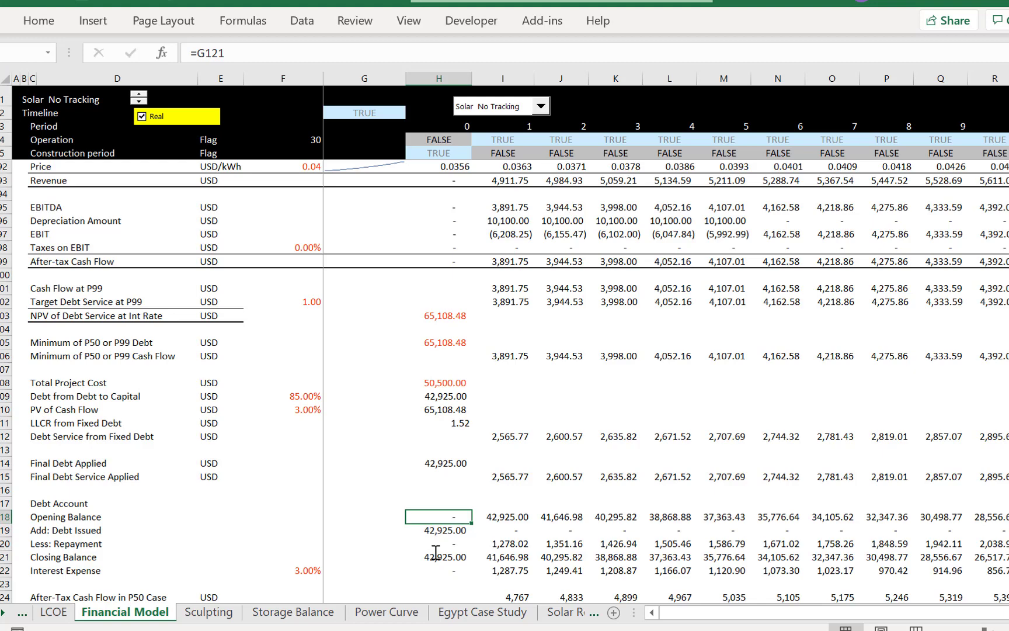
# Examine the Debt Account's repayment, closing balance and interest across the periods to check the debt is repaid by period 20
pyautogui.press('Down')
pyautogui.press('Down')
pyautogui.press('Down')
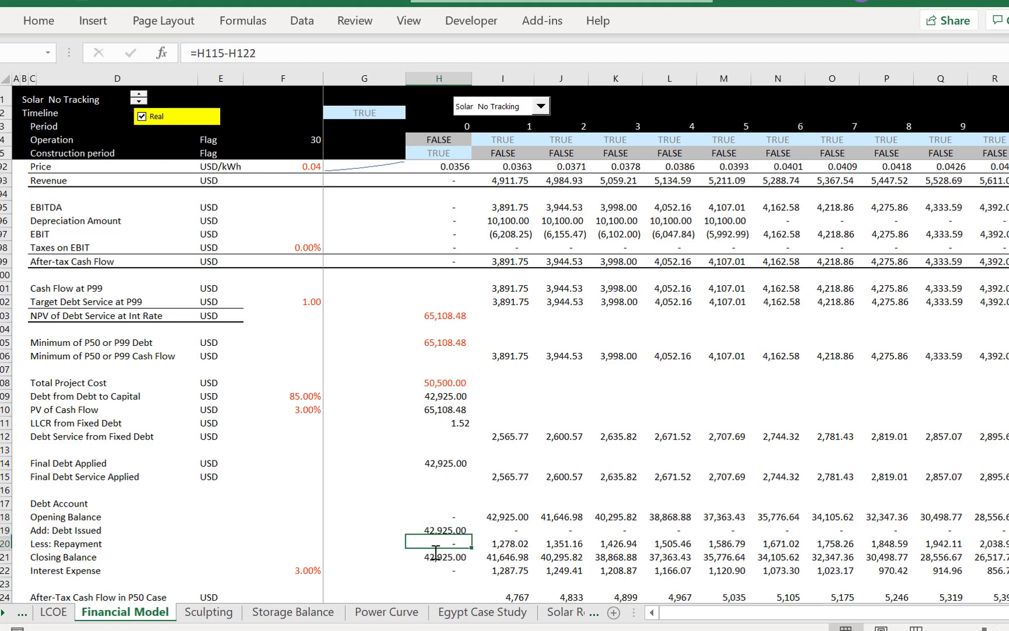
pyautogui.press('Right')
pyautogui.press('Right')
pyautogui.press('Right')
pyautogui.press('Right')
pyautogui.press('Right')
pyautogui.press('Right')
pyautogui.press('Right')
pyautogui.press('Right')
pyautogui.press('Right')
pyautogui.press('Right')
pyautogui.press('Right')
pyautogui.press('Right')
pyautogui.press('Right')
pyautogui.press('Right')
pyautogui.press('Right')
pyautogui.press('Right')
pyautogui.press('Right')
pyautogui.press('Right')
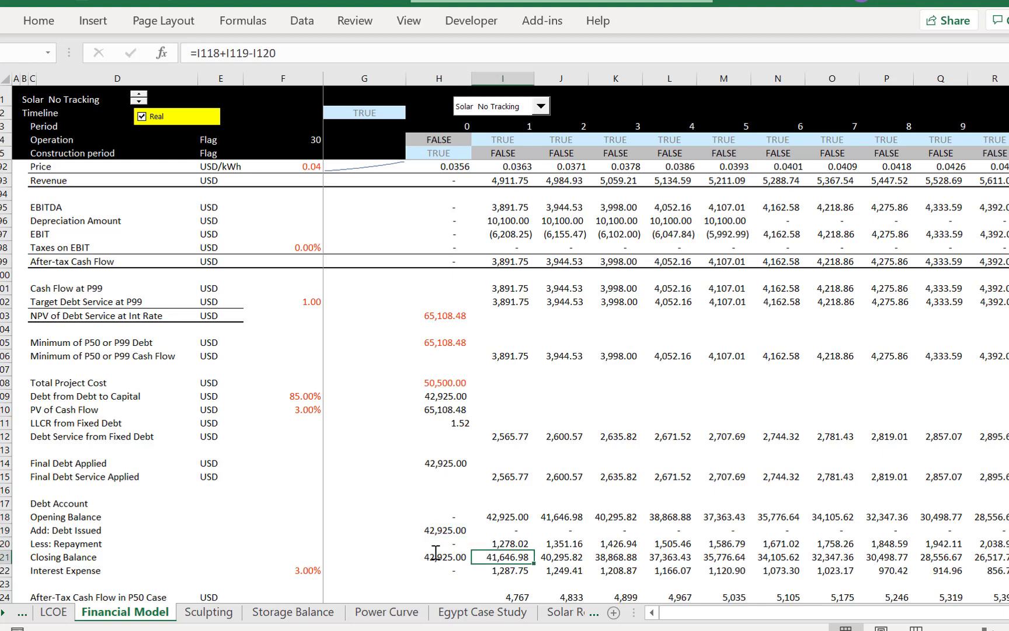
pyautogui.press('Right')
pyautogui.press('Right')
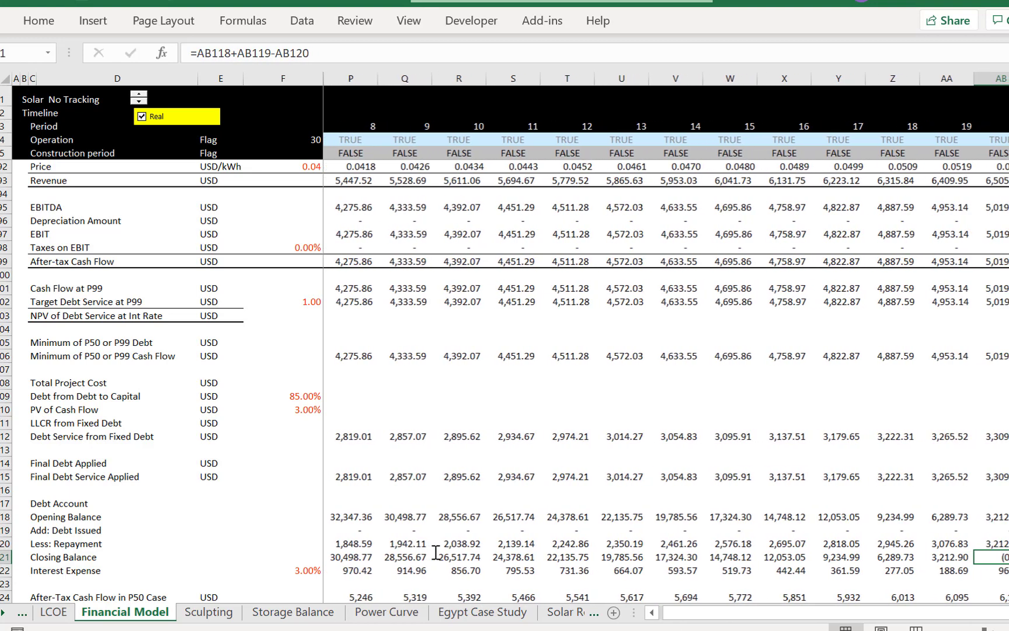
pyautogui.press('Right')
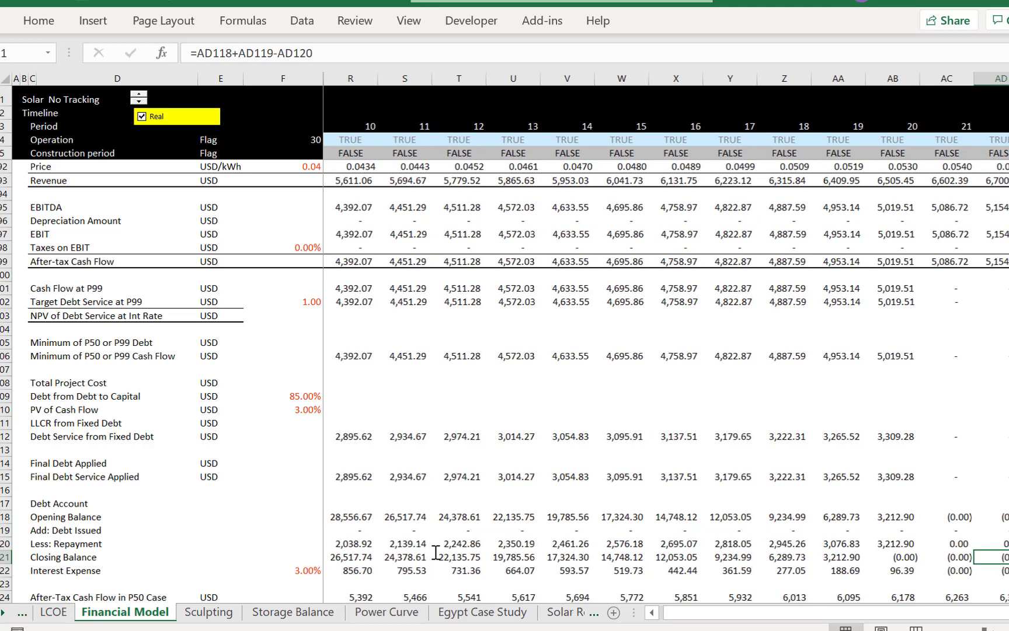
pyautogui.press('Left')
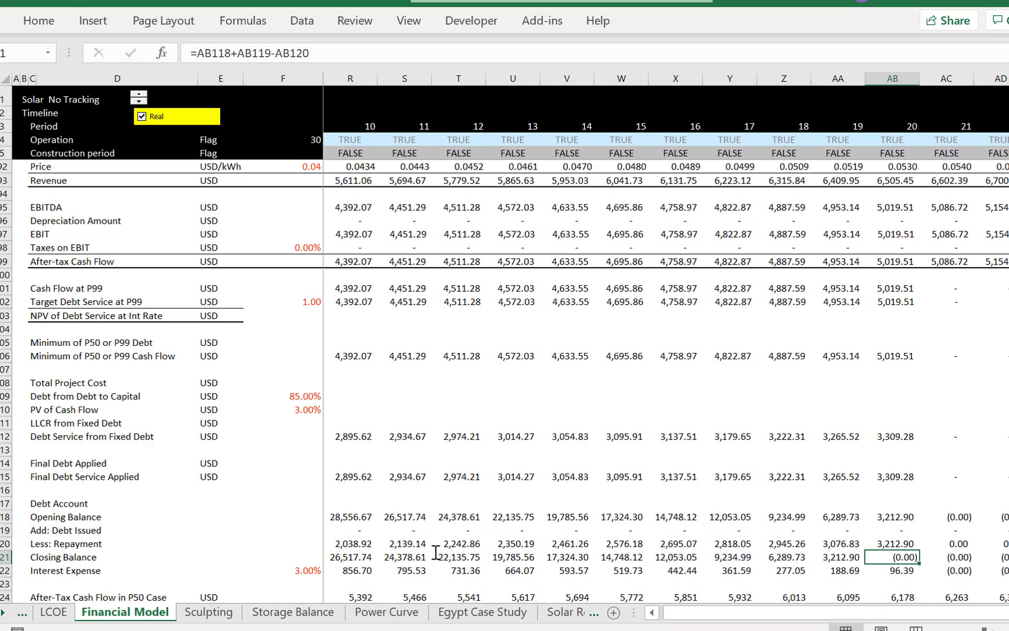
pyautogui.press('Down')
pyautogui.press('Down')
pyautogui.press('Up')
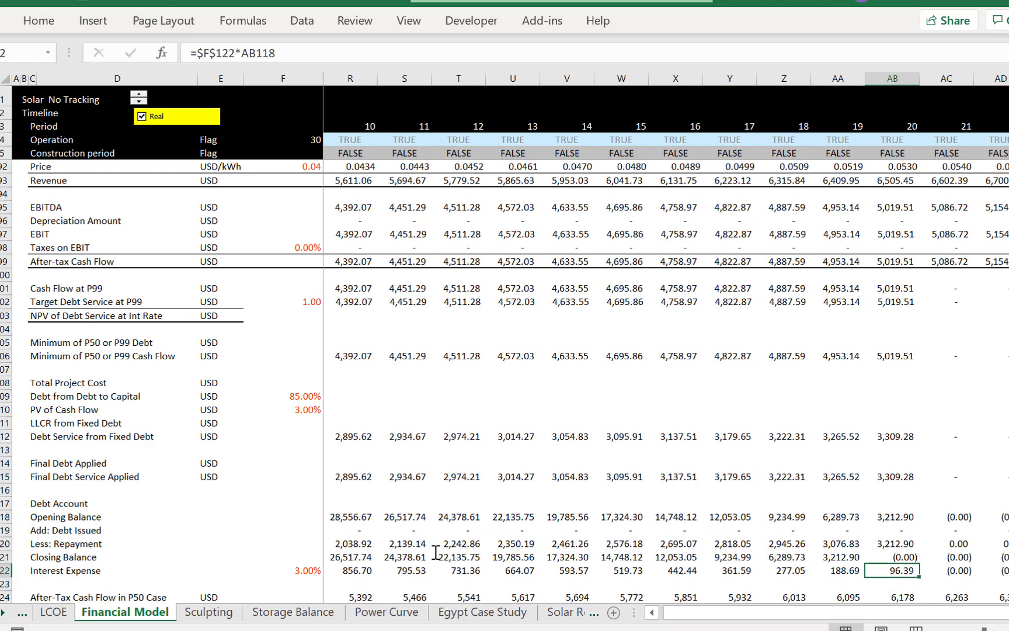
pyautogui.press('Up')
pyautogui.press('Left')
pyautogui.press('Left')
pyautogui.press('Left')
pyautogui.press('Left')
pyautogui.press('Left')
pyautogui.press('Left')
pyautogui.press('Left')
pyautogui.press('Left')
pyautogui.press('Left')
pyautogui.press('Left')
pyautogui.press('Left')
pyautogui.press('Left')
pyautogui.press('Left')
pyautogui.press('Left')
pyautogui.press('Left')
pyautogui.press('Left')
pyautogui.press('Left')
pyautogui.press('Left')
pyautogui.press('Left')
pyautogui.press('Left')
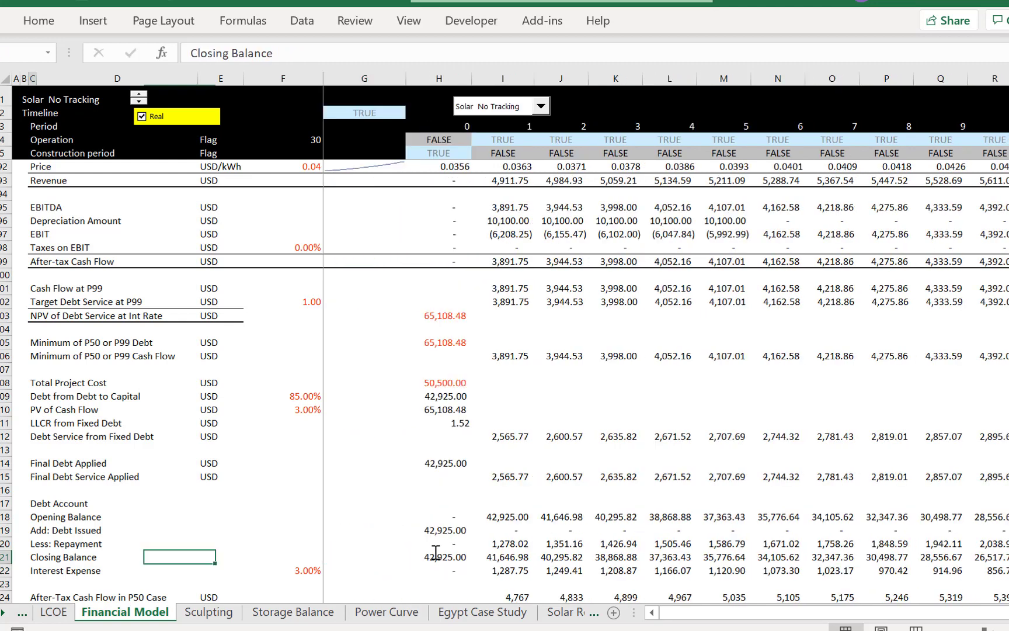
pyautogui.press('Left')
pyautogui.press('Left')
pyautogui.press('Left')
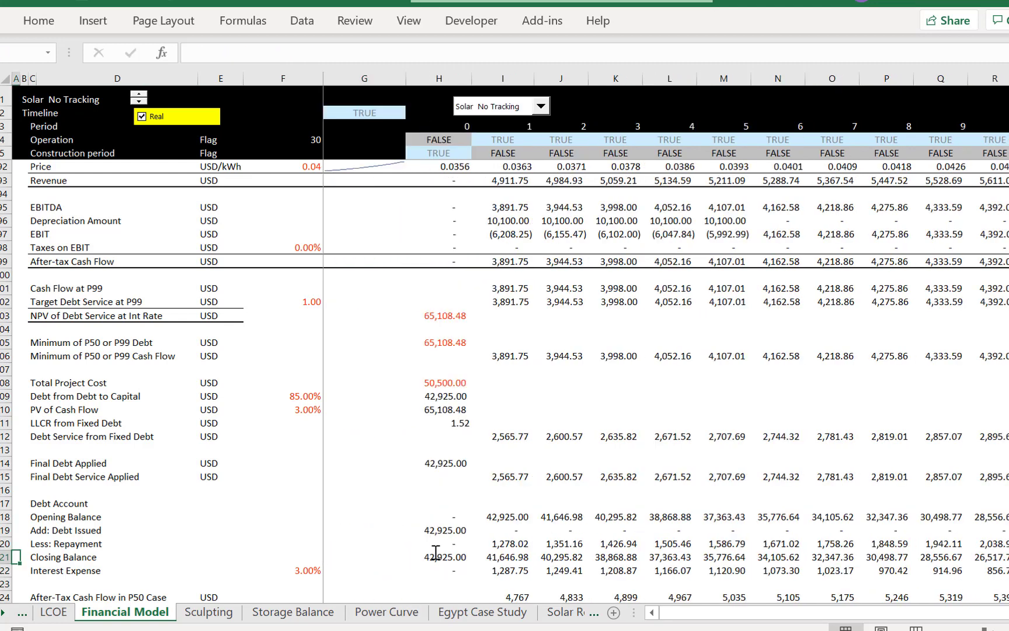
# On the LCOE sheet, review the selected solar technology's capital recovery, O&M cost and LCOE calculation rows
pyautogui.hotkey('ctrl', 'pageup')
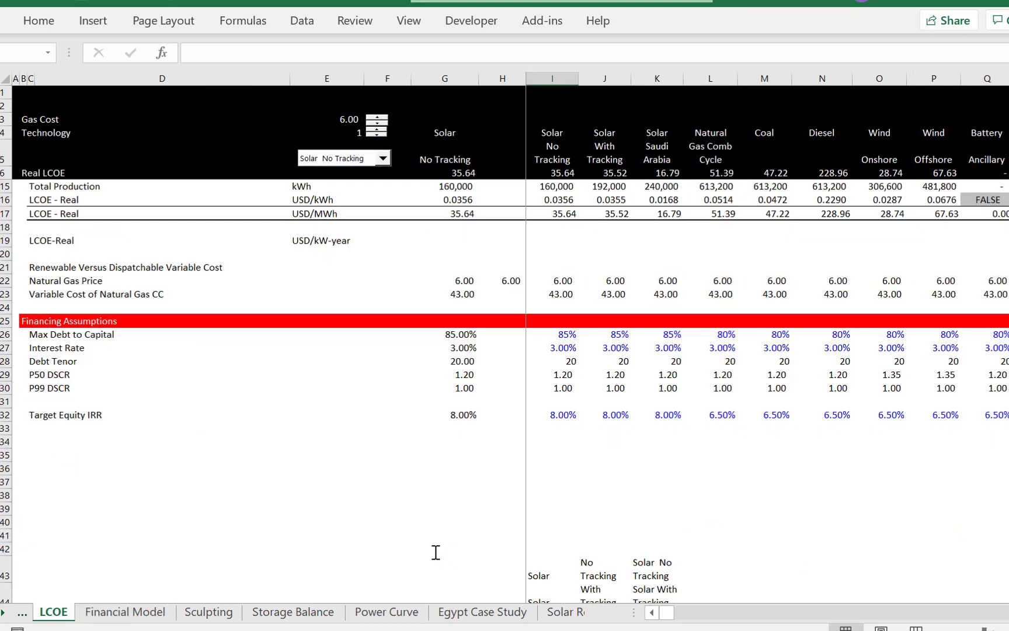
pyautogui.press('Left')
pyautogui.press('pagedown')
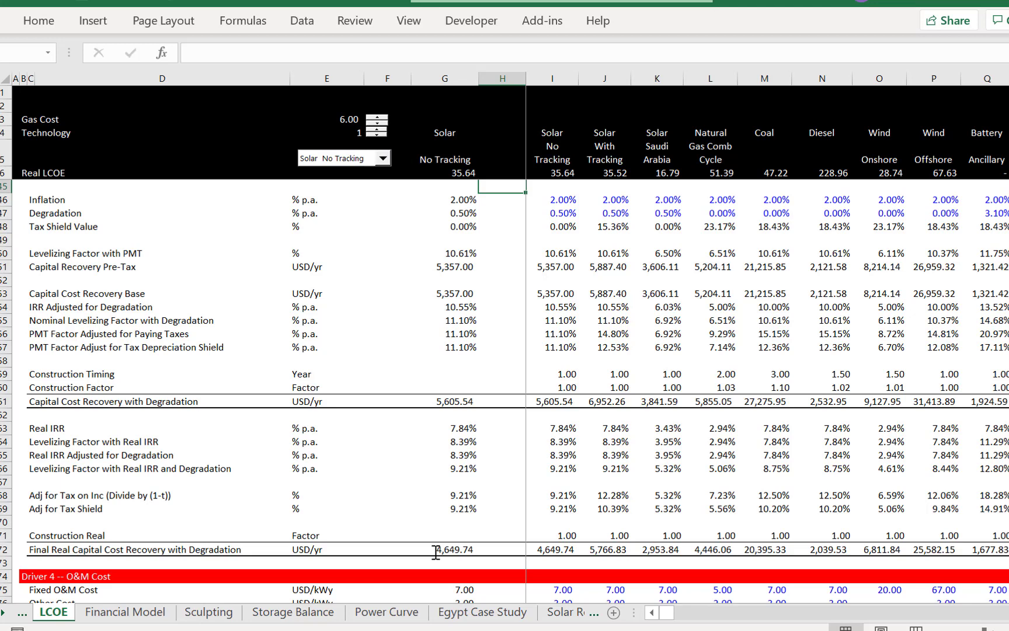
pyautogui.press('Down')
pyautogui.press('Down')
pyautogui.press('Down')
pyautogui.press('Down')
pyautogui.press('Down')
pyautogui.press('Down')
pyautogui.press('Down')
pyautogui.press('Down')
pyautogui.press('Down')
pyautogui.press('Down')
pyautogui.press('Down')
pyautogui.press('Down')
pyautogui.press('Down')
pyautogui.press('Down')
pyautogui.press('Down')
pyautogui.press('Down')
pyautogui.press('Down')
pyautogui.press('Down')
pyautogui.press('Down')
pyautogui.press('Down')
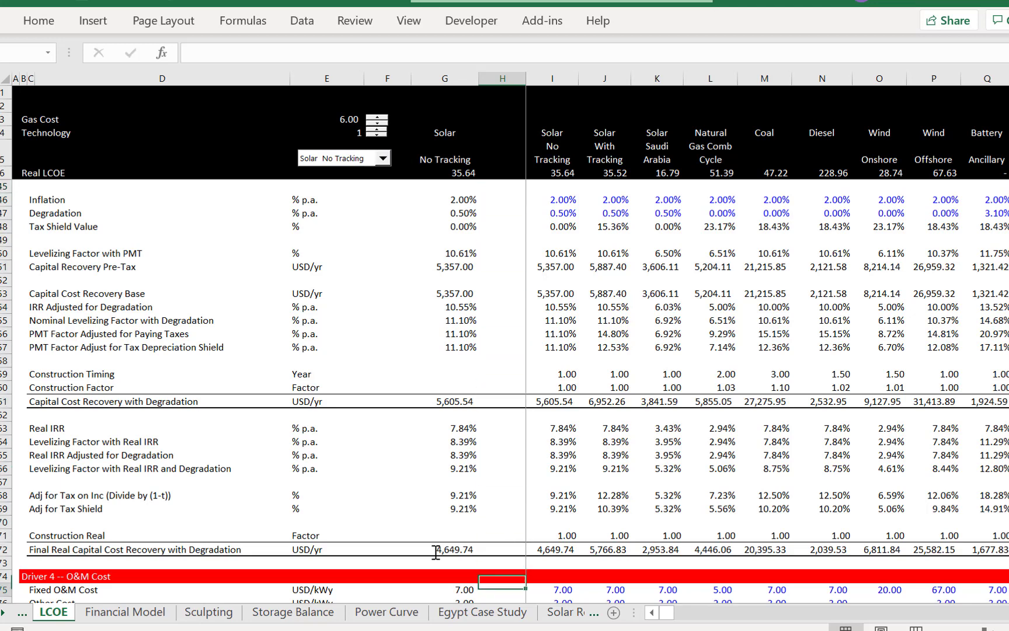
pyautogui.press('Left')
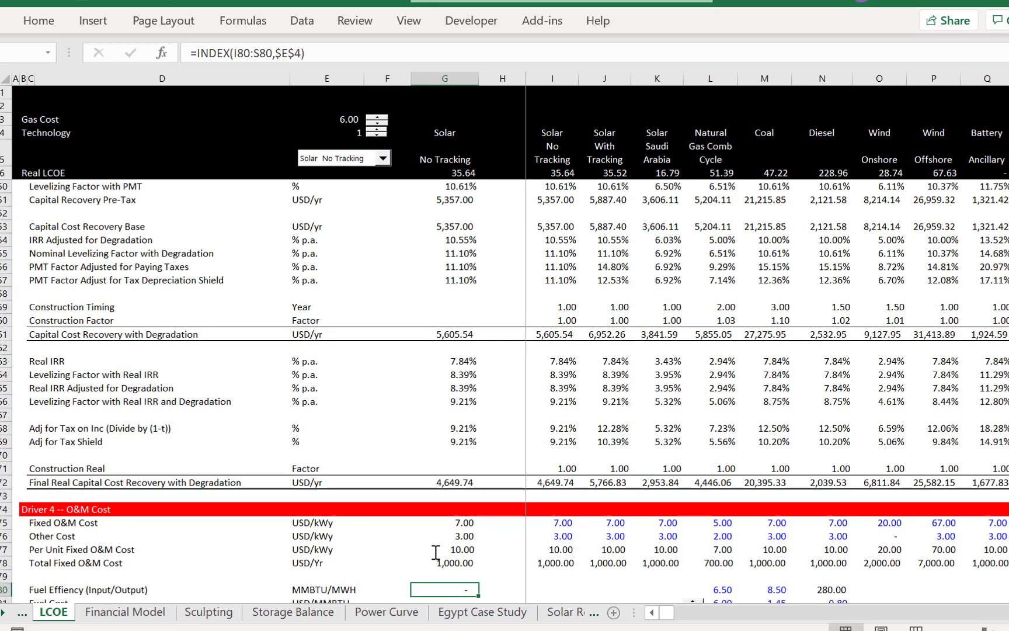
pyautogui.press('Down')
pyautogui.press('Down')
pyautogui.press('Down')
pyautogui.press('Down')
pyautogui.press('Down')
pyautogui.press('Down')
pyautogui.press('Down')
pyautogui.press('Down')
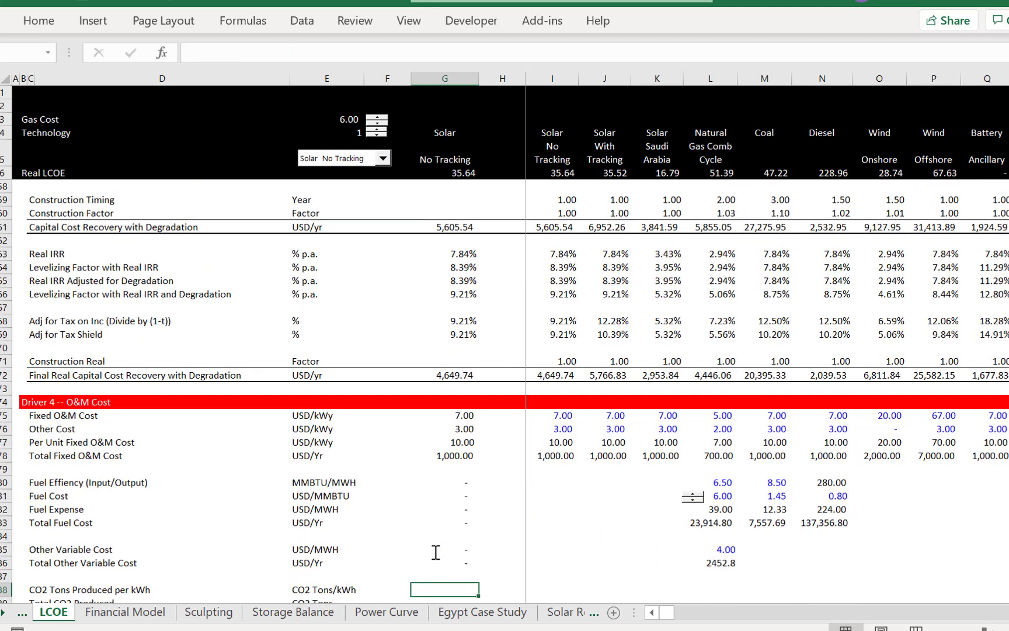
pyautogui.press('Down')
pyautogui.press('Down')
pyautogui.press('Down')
pyautogui.press('Down')
pyautogui.press('Down')
pyautogui.press('Down')
pyautogui.press('Down')
pyautogui.press('Down')
pyautogui.press('Down')
pyautogui.press('Down')
pyautogui.press('Down')
pyautogui.press('Down')
pyautogui.press('Down')
pyautogui.press('Down')
pyautogui.press('Down')
pyautogui.press('Down')
pyautogui.press('Down')
pyautogui.press('Down')
pyautogui.press('Down')
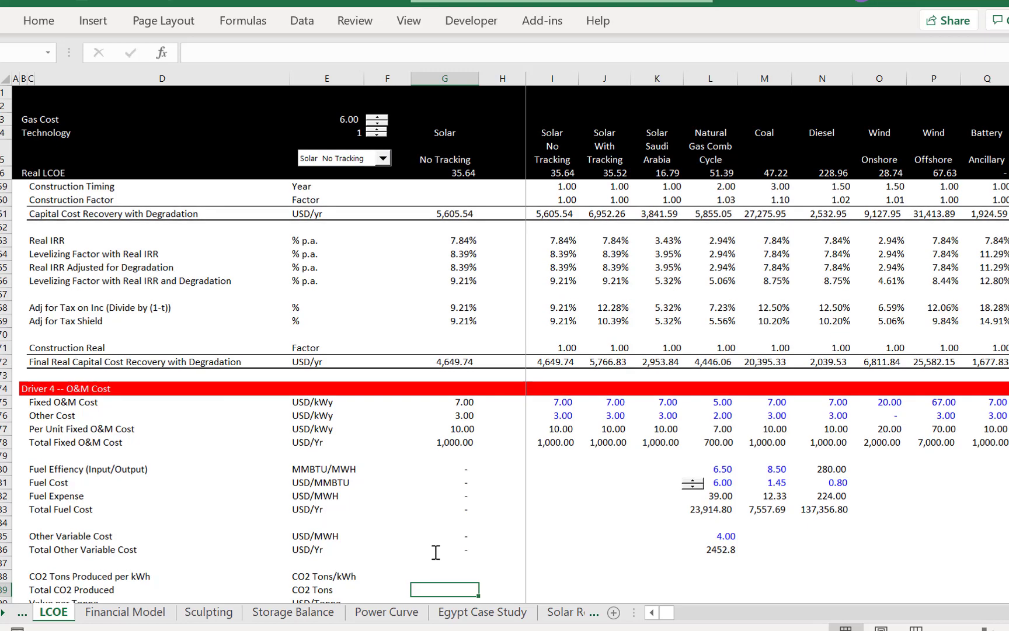
pyautogui.press('Down')
pyautogui.press('Down')
pyautogui.press('Down')
pyautogui.press('Down')
pyautogui.press('Down')
pyautogui.press('Down')
pyautogui.press('Down')
pyautogui.press('Down')
pyautogui.press('Down')
pyautogui.press('Down')
pyautogui.press('Down')
pyautogui.press('Down')
pyautogui.press('Down')
pyautogui.press('Down')
pyautogui.press('Down')
pyautogui.press('Down')
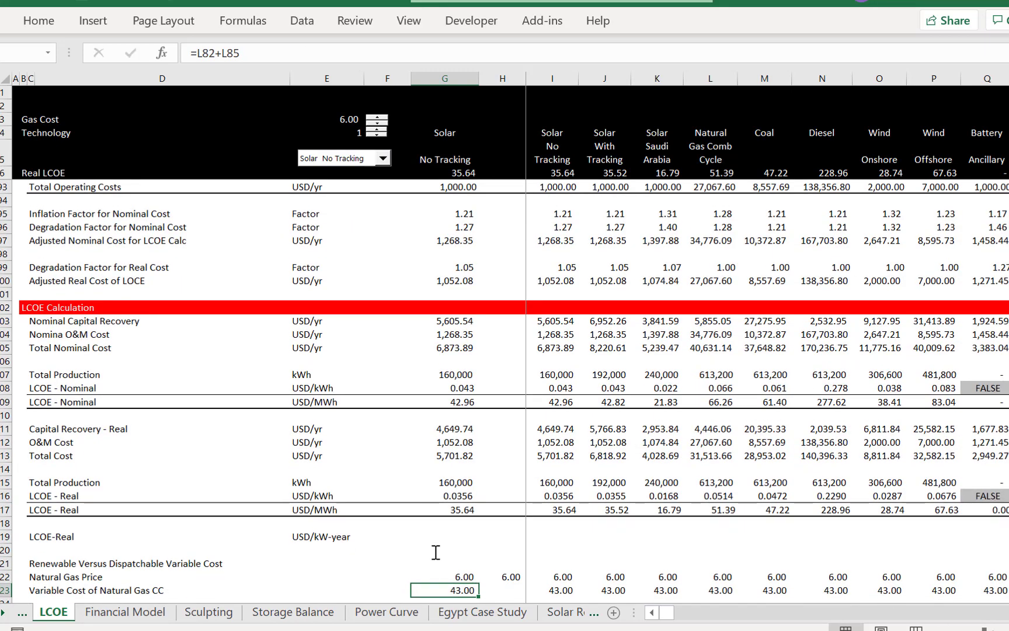
# Go back through the LCOE sheet to the Required Project IRR in G44 under the Driver 3 cost of capital section
pyautogui.press('Up')
pyautogui.press('Up')
pyautogui.press('Up')
pyautogui.press('Up')
pyautogui.press('Up')
pyautogui.press('Up')
pyautogui.press('Up')
pyautogui.press('Up')
pyautogui.press('Up')
pyautogui.press('Up')
pyautogui.press('Up')
pyautogui.press('Up')
pyautogui.press('Up')
pyautogui.press('Up')
pyautogui.press('Up')
pyautogui.press('Up')
pyautogui.press('Up')
pyautogui.press('Up')
pyautogui.press('Up')
pyautogui.press('Up')
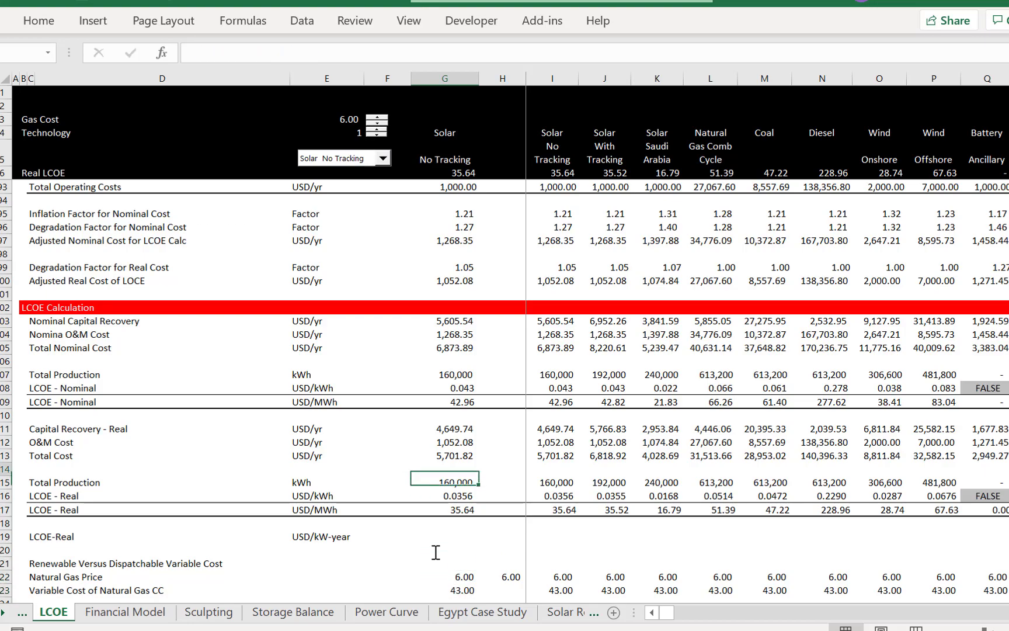
pyautogui.press('Up')
pyautogui.press('Up')
pyautogui.press('Up')
pyautogui.press('Up')
pyautogui.press('Up')
pyautogui.press('Up')
pyautogui.press('Up')
pyautogui.press('Up')
pyautogui.press('Up')
pyautogui.press('Up')
pyautogui.press('Up')
pyautogui.press('Up')
pyautogui.press('Up')
pyautogui.press('Up')
pyautogui.press('Up')
pyautogui.press('Up')
pyautogui.press('Up')
pyautogui.press('Up')
pyautogui.press('Up')
pyautogui.press('Up')
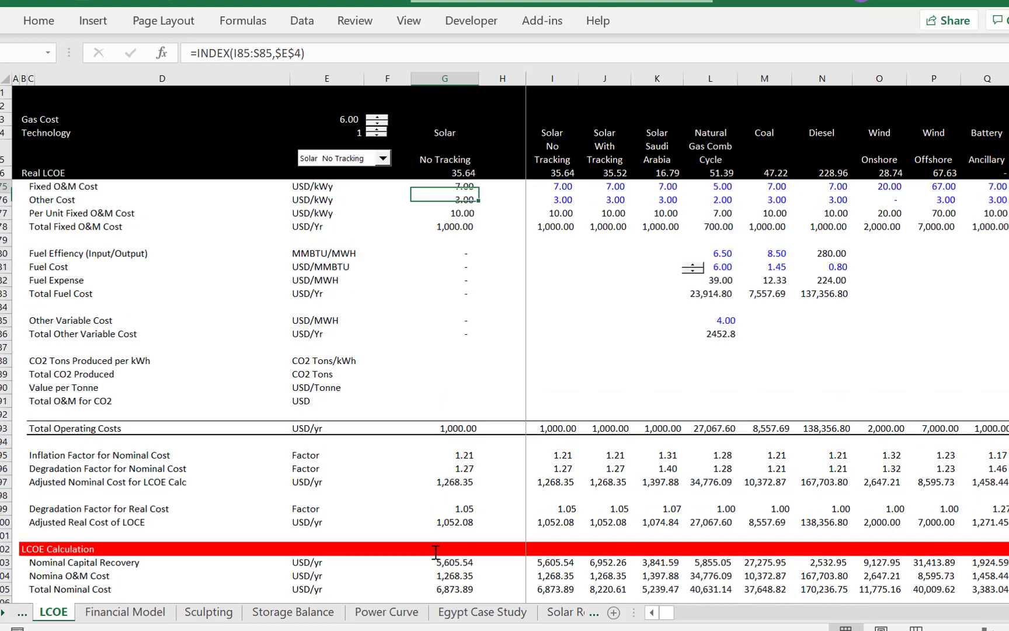
pyautogui.press('Up')
pyautogui.press('Up')
pyautogui.press('Up')
pyautogui.press('Up')
pyautogui.press('Up')
pyautogui.press('Up')
pyautogui.press('Up')
pyautogui.press('Up')
pyautogui.press('Up')
pyautogui.press('Up')
pyautogui.press('Up')
pyautogui.press('Up')
pyautogui.press('Up')
pyautogui.press('Up')
pyautogui.press('Up')
pyautogui.press('Up')
pyautogui.press('Up')
pyautogui.press('Up')
pyautogui.press('Up')
pyautogui.press('Up')
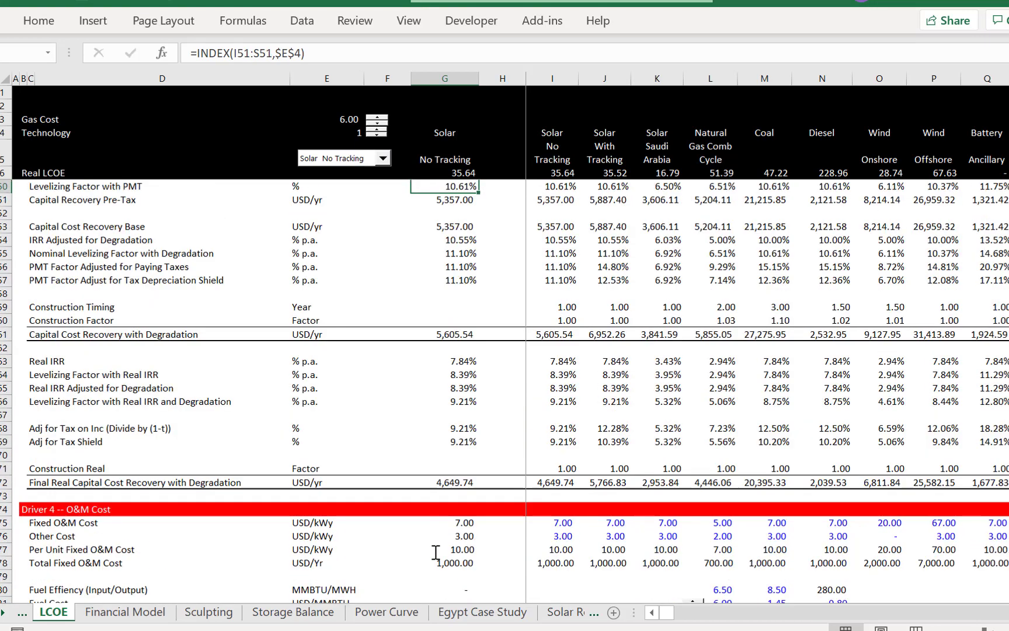
pyautogui.press('Up')
pyautogui.press('Up')
pyautogui.press('Up')
pyautogui.press('Up')
pyautogui.press('Up')
pyautogui.press('Up')
pyautogui.press('Up')
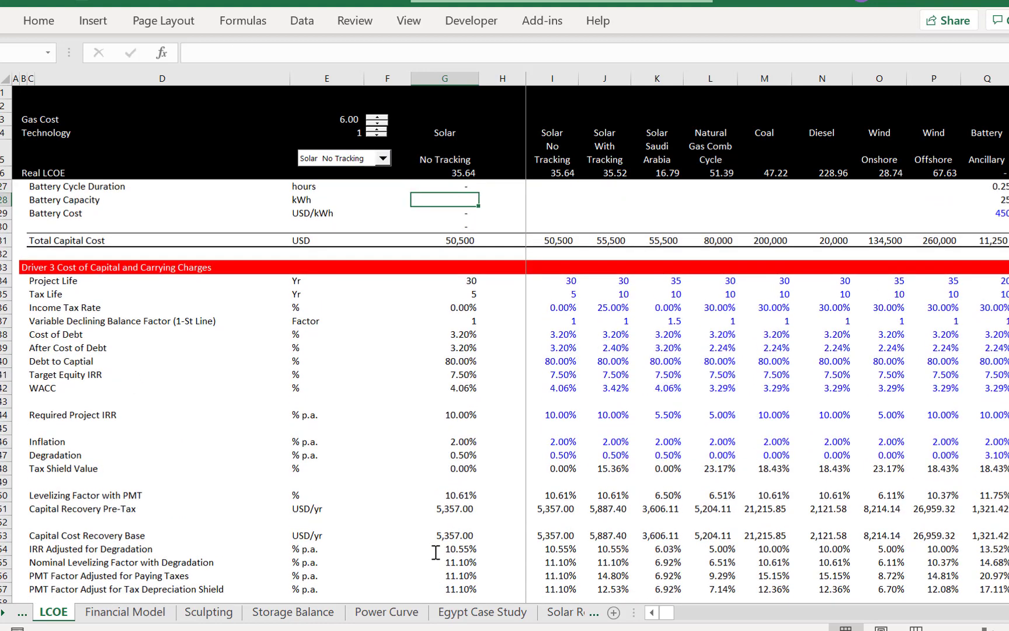
pyautogui.press('Down')
pyautogui.press('Down')
pyautogui.press('Down')
pyautogui.press('Down')
pyautogui.press('Down')
pyautogui.press('Down')
pyautogui.press('Down')
pyautogui.press('Down')
pyautogui.press('Down')
pyautogui.press('Down')
pyautogui.press('Down')
pyautogui.press('Down')
pyautogui.press('Down')
pyautogui.press('Down')
pyautogui.press('Down')
pyautogui.press('Down')
pyautogui.press('Down')
pyautogui.press('Down')
pyautogui.press('Down')
pyautogui.press('Down')
pyautogui.press('Up')
pyautogui.press('Up')
pyautogui.press('Up')
pyautogui.press('Up')
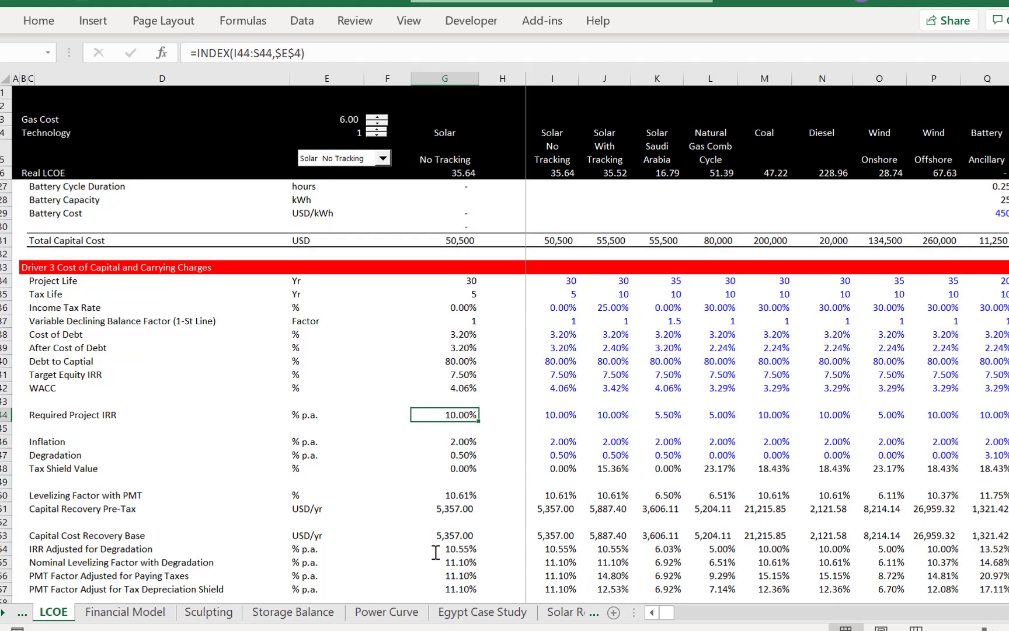
# Set the Required Project IRR of the Solar No Tracking technology in I44 to 5%
pyautogui.press('Right')
pyautogui.press('Right')
pyautogui.write('5')
pyautogui.press('Return')
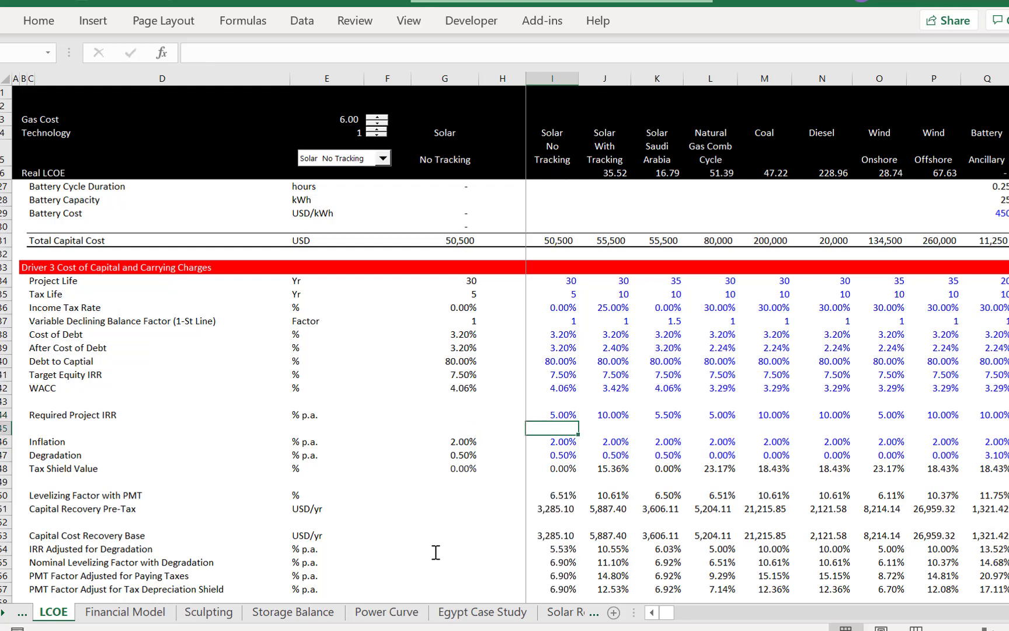
# On the Financial Model sheet, examine the P99 debt sizing, final debt applied and Debt Account rows
pyautogui.hotkey('ctrl', 'pagedown')
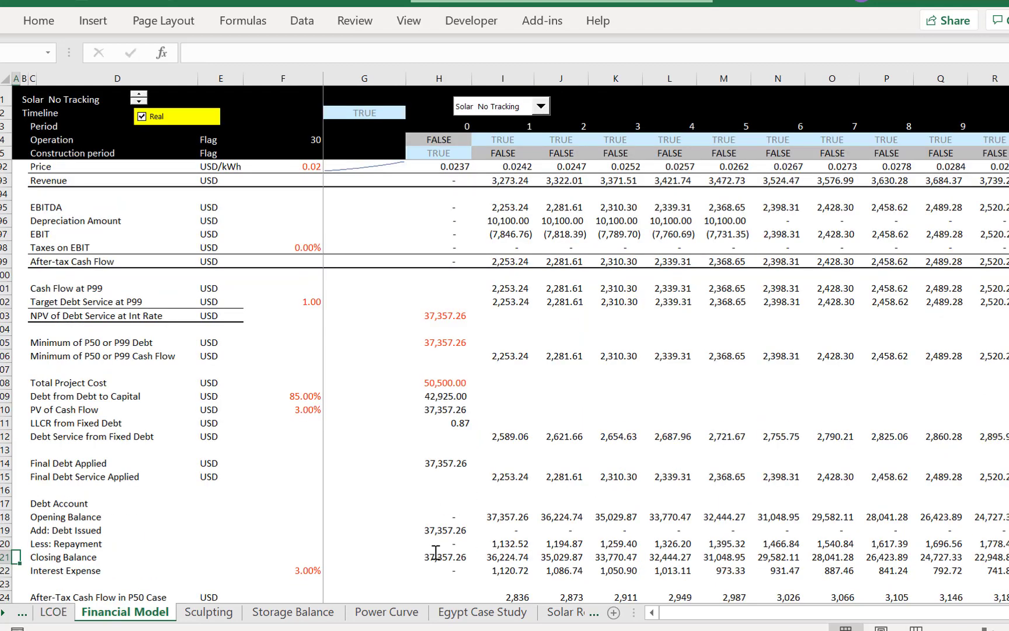
pyautogui.hotkey('ctrl', 'pagedown')
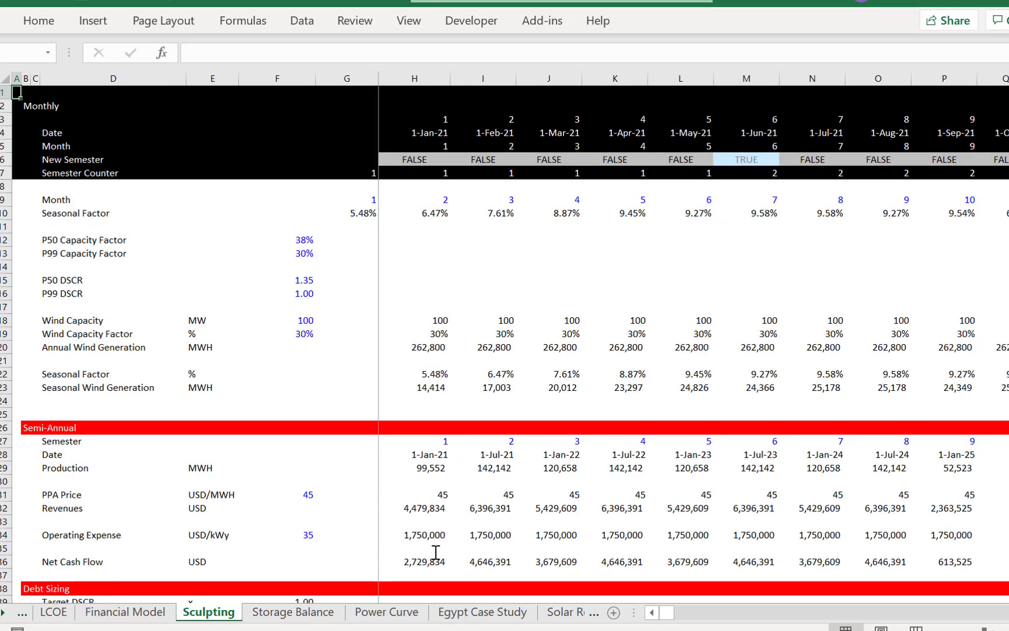
pyautogui.hotkey('ctrl', 'pageup')
pyautogui.press('Down')
pyautogui.press('Down')
pyautogui.press('Down')
pyautogui.press('Down')
pyautogui.press('Down')
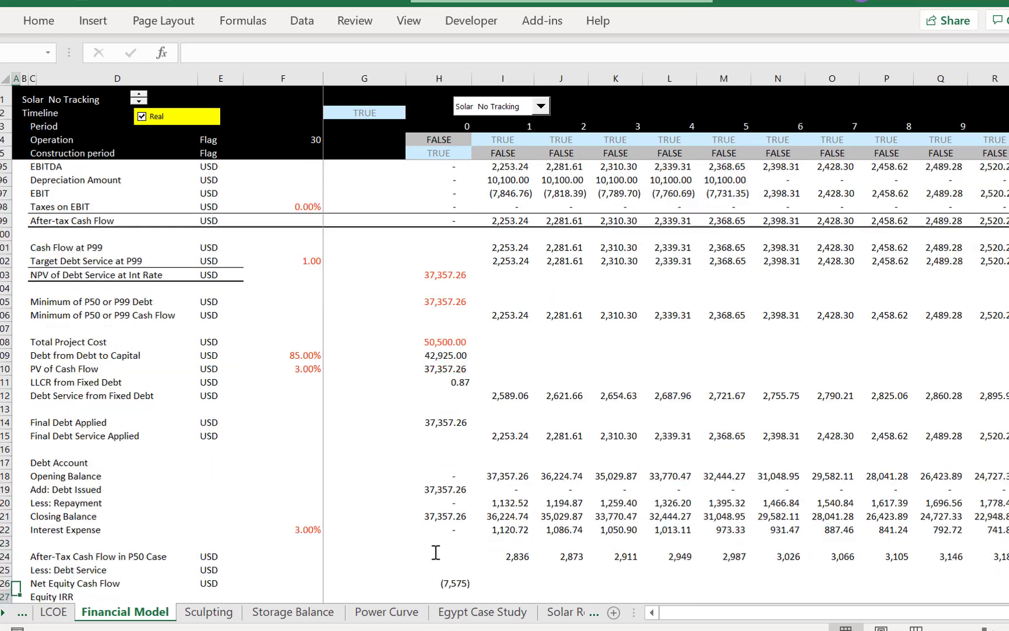
pyautogui.press('Up')
pyautogui.press('Up')
pyautogui.press('Up')
pyautogui.press('Up')
pyautogui.press('Up')
pyautogui.press('Up')
pyautogui.press('Up')
pyautogui.press('Up')
pyautogui.press('Up')
pyautogui.press('Up')
pyautogui.press('Up')
pyautogui.press('Up')
pyautogui.press('Up')
pyautogui.press('Up')
pyautogui.press('Up')
pyautogui.press('Up')
pyautogui.press('Up')
pyautogui.press('Up')
pyautogui.press('Up')
pyautogui.press('Up')
pyautogui.press('Right')
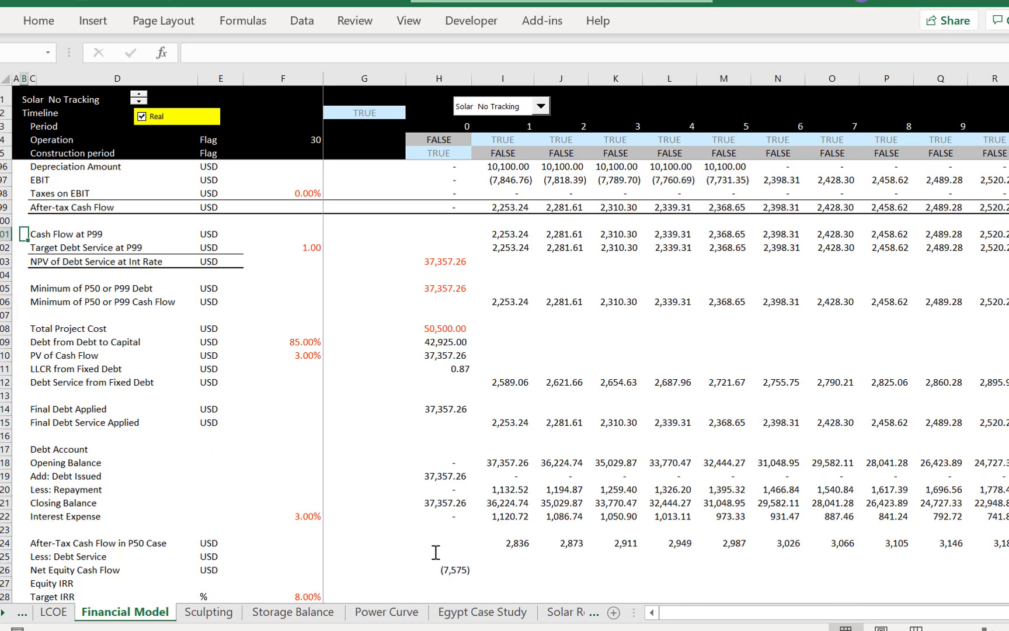
pyautogui.press('Down')
pyautogui.press('Down')
pyautogui.press('Down')
pyautogui.press('Right')
pyautogui.press('Right')
pyautogui.press('Right')
pyautogui.press('Right')
pyautogui.press('Right')
pyautogui.press('Down')
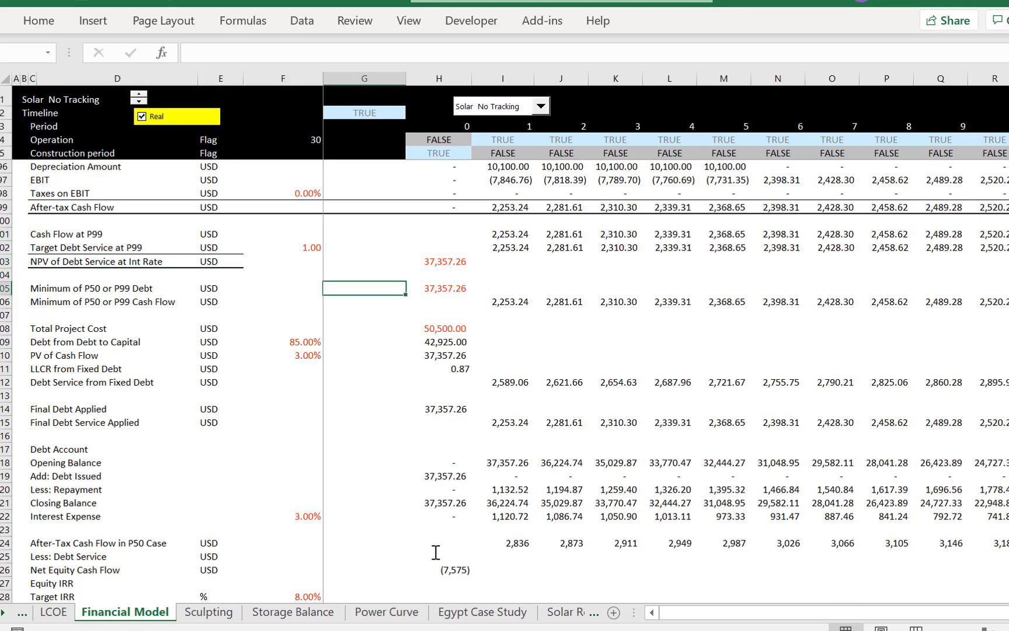
# Review the downside cash flow and the solar uncertainty inputs up to the NPV of debt service in row 71
pyautogui.press('Right')
pyautogui.press('Up')
pyautogui.press('Up')
pyautogui.press('Up')
pyautogui.press('Up')
pyautogui.press('Up')
pyautogui.press('Up')
pyautogui.press('Up')
pyautogui.press('Up')
pyautogui.press('Up')
pyautogui.press('Up')
pyautogui.press('Up')
pyautogui.press('Up')
pyautogui.press('Up')
pyautogui.press('Up')
pyautogui.press('Up')
pyautogui.press('Up')
pyautogui.press('Up')
pyautogui.press('Up')
pyautogui.press('Up')
pyautogui.press('Up')
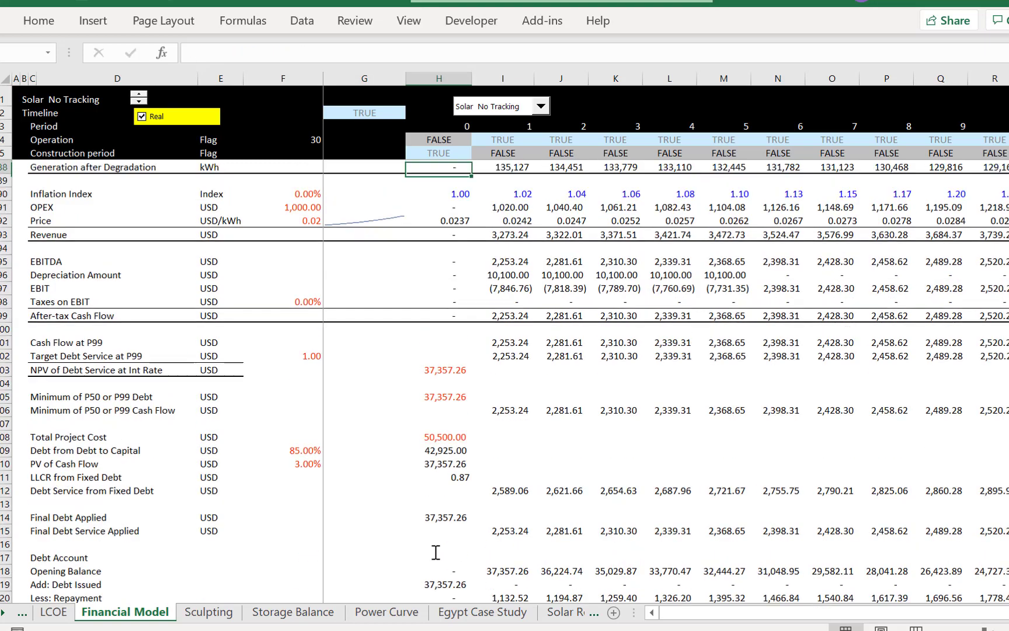
pyautogui.press('Up')
pyautogui.press('Up')
pyautogui.press('Up')
pyautogui.press('Up')
pyautogui.press('Up')
pyautogui.press('Up')
pyautogui.press('Up')
pyautogui.press('Up')
pyautogui.press('Up')
pyautogui.press('Up')
pyautogui.press('Up')
pyautogui.press('Up')
pyautogui.press('Up')
pyautogui.press('Up')
pyautogui.press('Up')
pyautogui.press('Up')
pyautogui.press('Up')
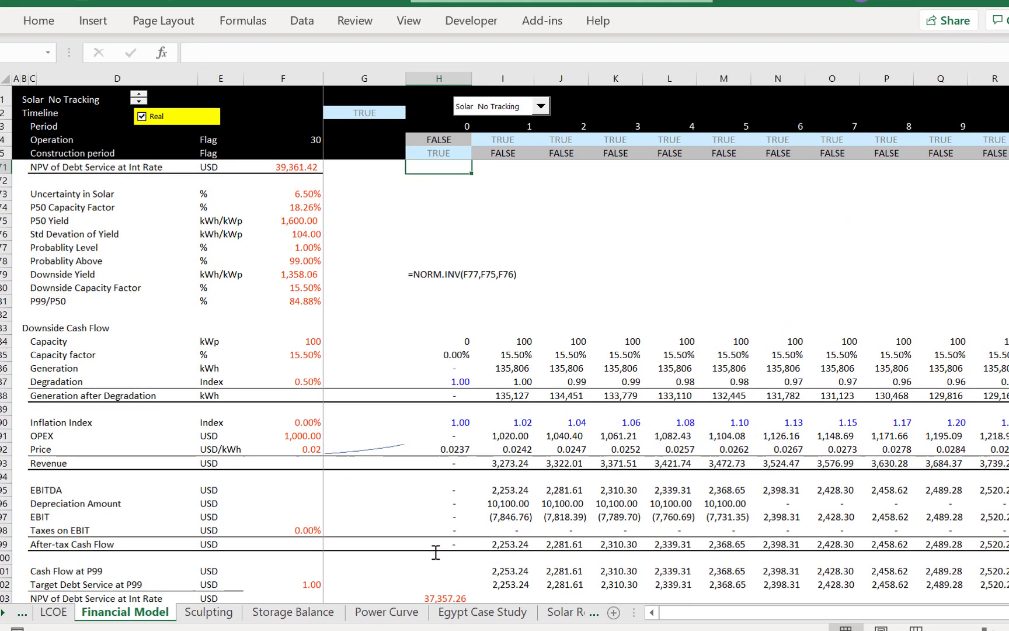
# Trace the downside case from the P50 debt service through final debt applied and the Debt Account to the equity cash flow rows
pyautogui.press('Down')
pyautogui.press('Down')
pyautogui.press('Down')
pyautogui.press('Down')
pyautogui.press('Down')
pyautogui.press('Down')
pyautogui.press('Down')
pyautogui.press('Down')
pyautogui.press('Down')
pyautogui.press('Down')
pyautogui.press('Down')
pyautogui.press('Down')
pyautogui.press('Down')
pyautogui.press('Down')
pyautogui.press('Down')
pyautogui.press('Down')
pyautogui.press('Down')
pyautogui.press('Down')
pyautogui.press('Down')
pyautogui.press('Down')
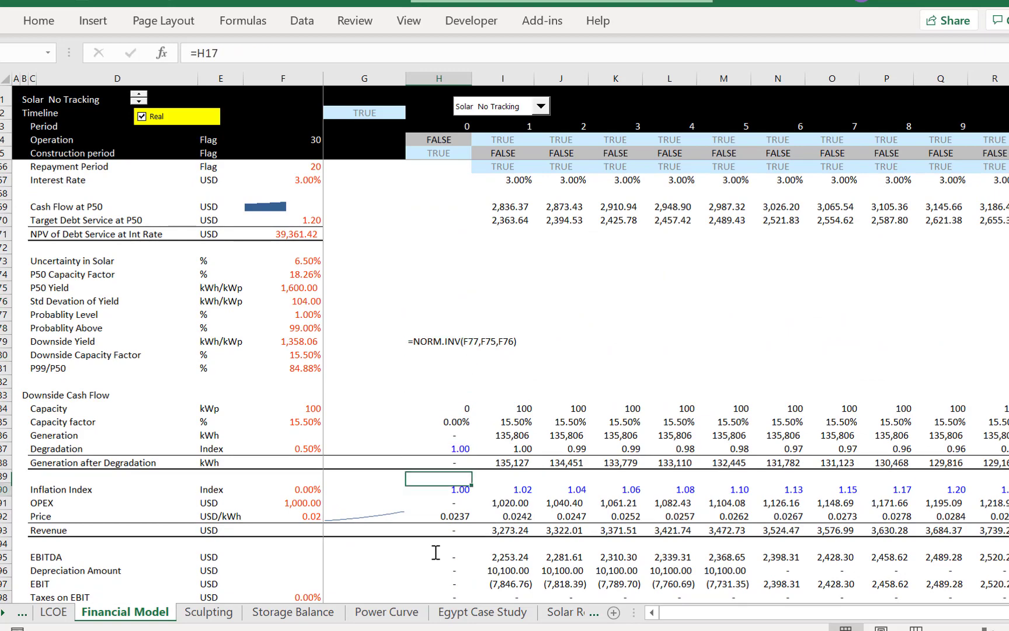
pyautogui.press('Down')
pyautogui.press('Down')
pyautogui.press('Down')
pyautogui.press('Down')
pyautogui.press('Down')
pyautogui.press('Down')
pyautogui.press('Down')
pyautogui.press('Down')
pyautogui.press('Down')
pyautogui.press('Down')
pyautogui.press('Down')
pyautogui.press('Down')
pyautogui.press('Down')
pyautogui.press('Down')
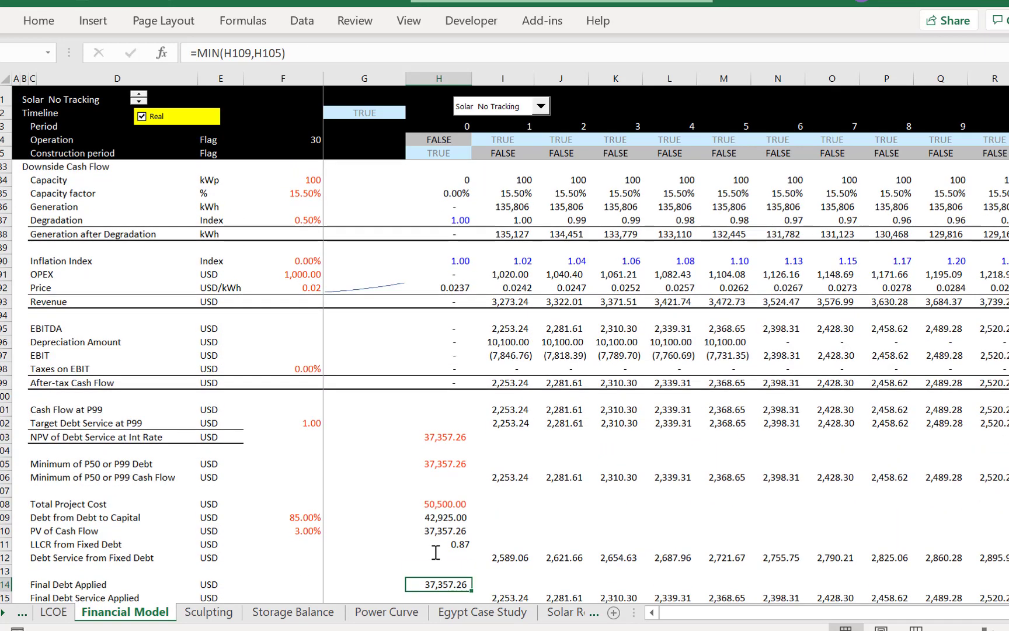
pyautogui.press('Down')
pyautogui.press('Down')
pyautogui.press('Down')
pyautogui.press('Down')
pyautogui.press('Down')
pyautogui.press('Down')
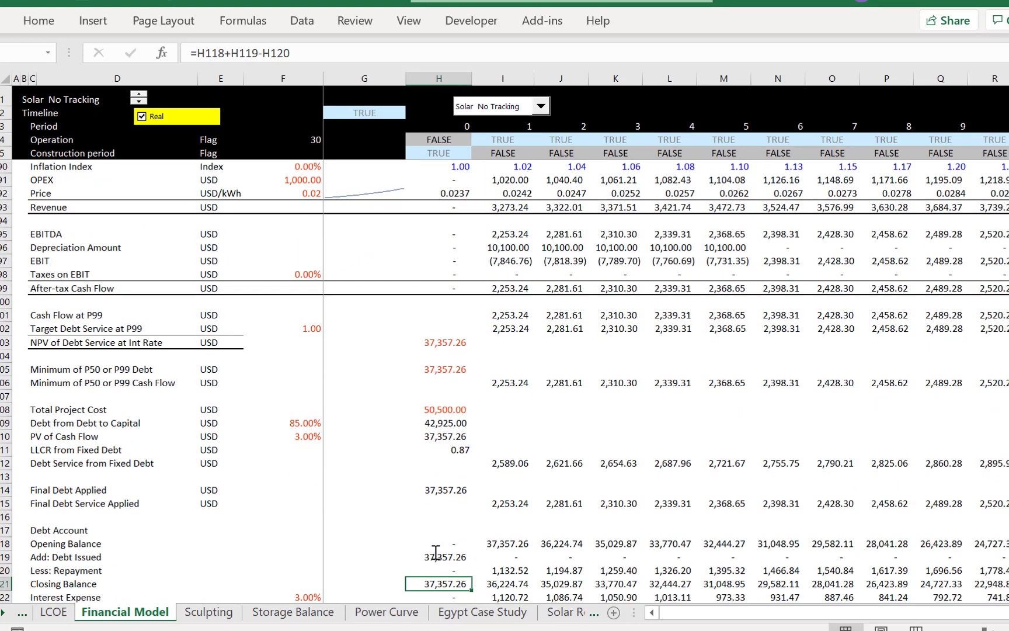
pyautogui.press('Down')
pyautogui.press('Down')
pyautogui.press('Down')
pyautogui.press('Down')
pyautogui.press('Down')
pyautogui.press('Down')
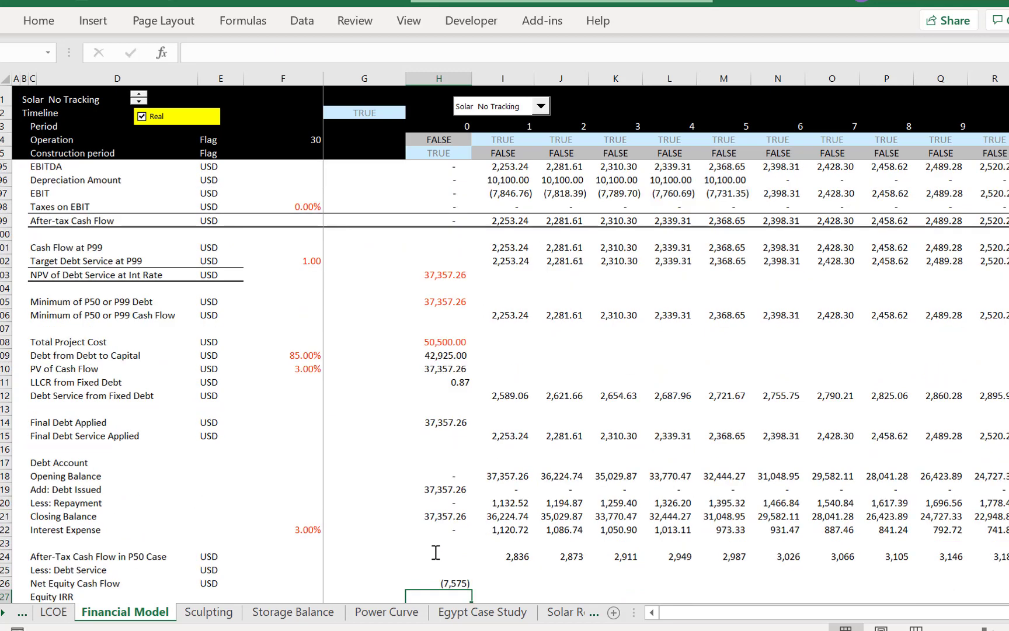
# Go back from the equity Target IRR row to the Financing section to examine the uses and sources of funds
pyautogui.scroll(-1, 436, 552)
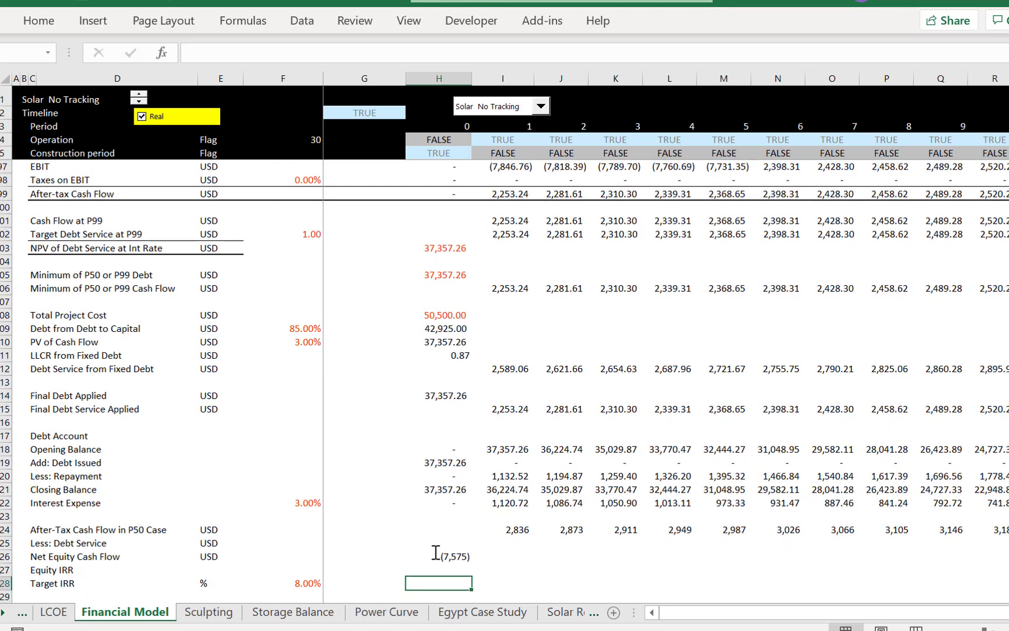
pyautogui.press('Up')
pyautogui.press('Up')
pyautogui.press('Up')
pyautogui.press('Up')
pyautogui.press('Up')
pyautogui.press('Up')
pyautogui.press('Up')
pyautogui.press('Up')
pyautogui.press('Up')
pyautogui.press('Up')
pyautogui.press('Up')
pyautogui.press('Up')
pyautogui.press('Up')
pyautogui.press('Up')
pyautogui.press('Up')
pyautogui.press('Up')
pyautogui.press('Up')
pyautogui.press('Up')
pyautogui.press('Up')
pyautogui.press('Up')
pyautogui.press('Up')
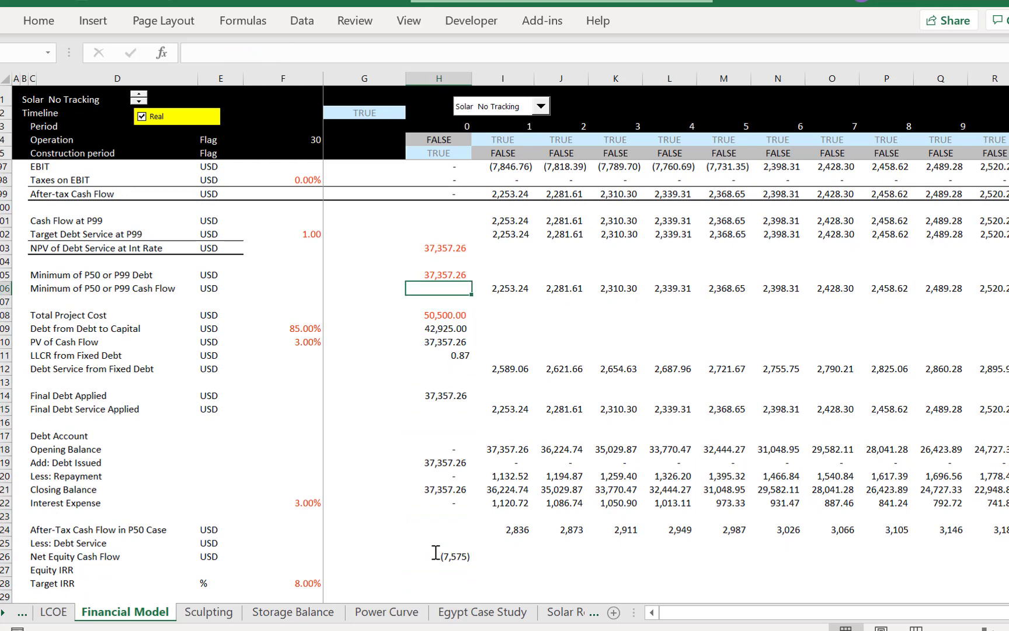
pyautogui.press('pageup')
pyautogui.press('pagedown')
pyautogui.press('pagedown')
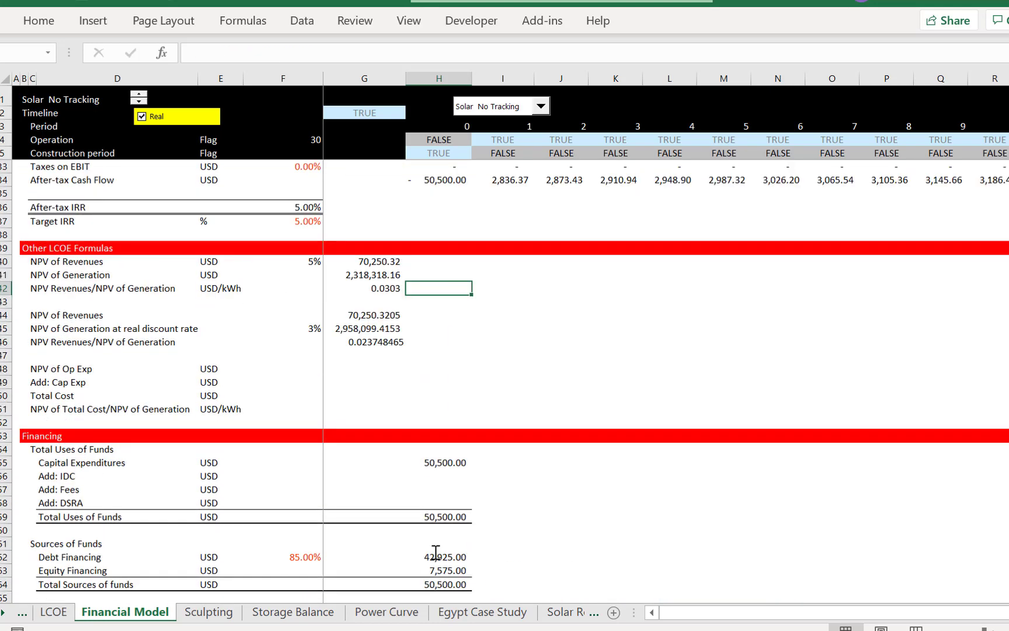
# Clear the linked debt percentage from cell F62 in the Debt Financing row of Sources of Funds
pyautogui.press('Down')
pyautogui.press('Down')
pyautogui.press('Down')
pyautogui.press('Down')
pyautogui.press('Down')
pyautogui.press('Down')
pyautogui.press('Down')
pyautogui.press('Down')
pyautogui.press('Down')
pyautogui.press('Down')
pyautogui.press('Down')
pyautogui.press('Down')
pyautogui.press('Down')
pyautogui.press('Down')
pyautogui.press('Down')
pyautogui.press('Down')
pyautogui.press('Down')
pyautogui.press('Down')
pyautogui.press('Down')
pyautogui.press('Down')
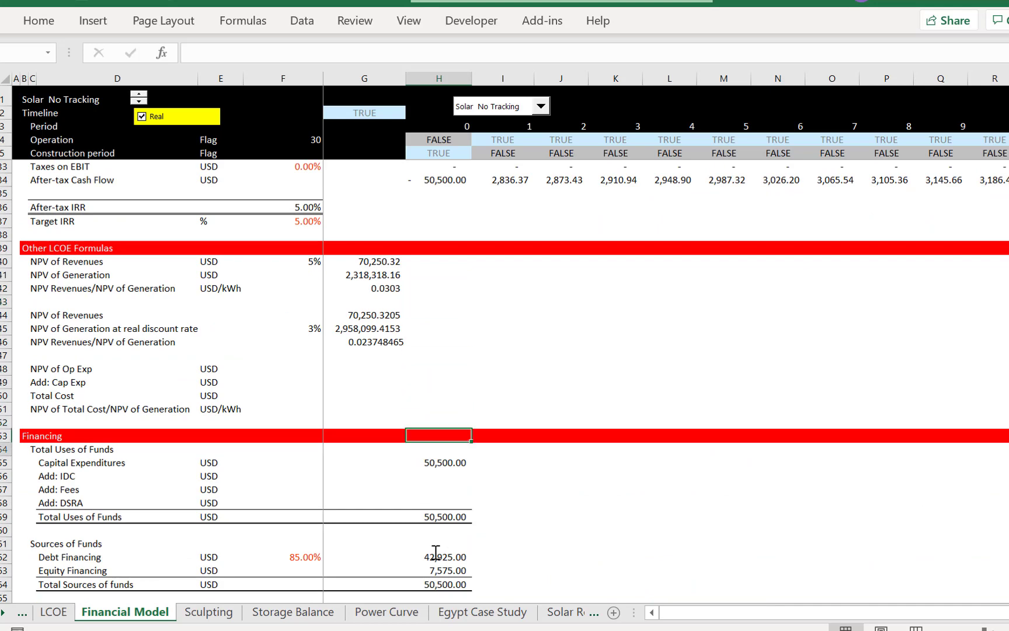
pyautogui.press('Up')
pyautogui.press('Left')
pyautogui.press('Left')
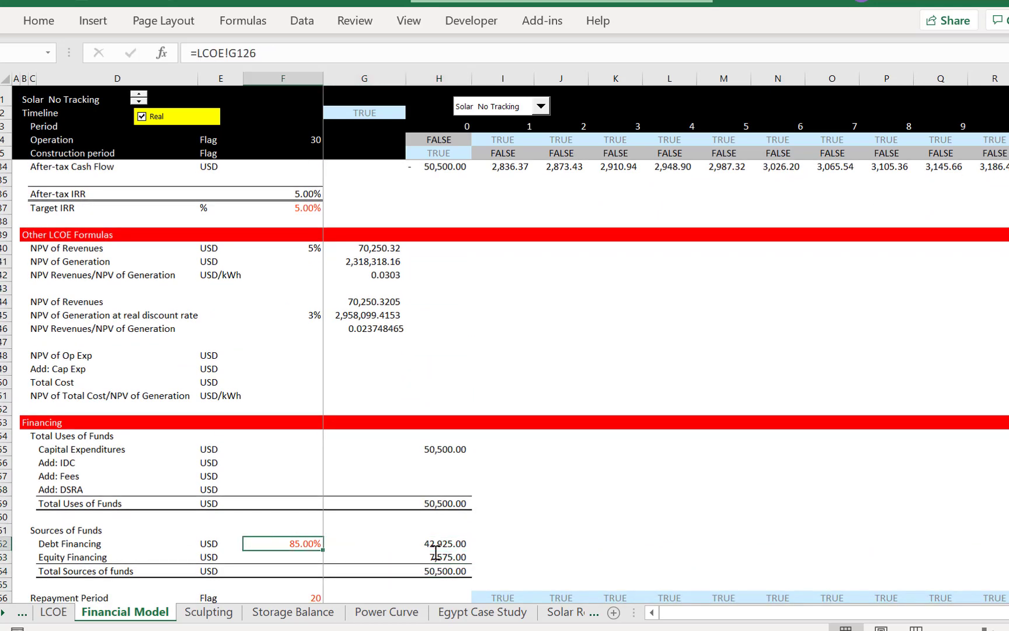
# Link Debt Financing in H62 to the Final Debt Applied amount with the formula =H114
pyautogui.press('Right')
pyautogui.press('Right')
pyautogui.write('=')
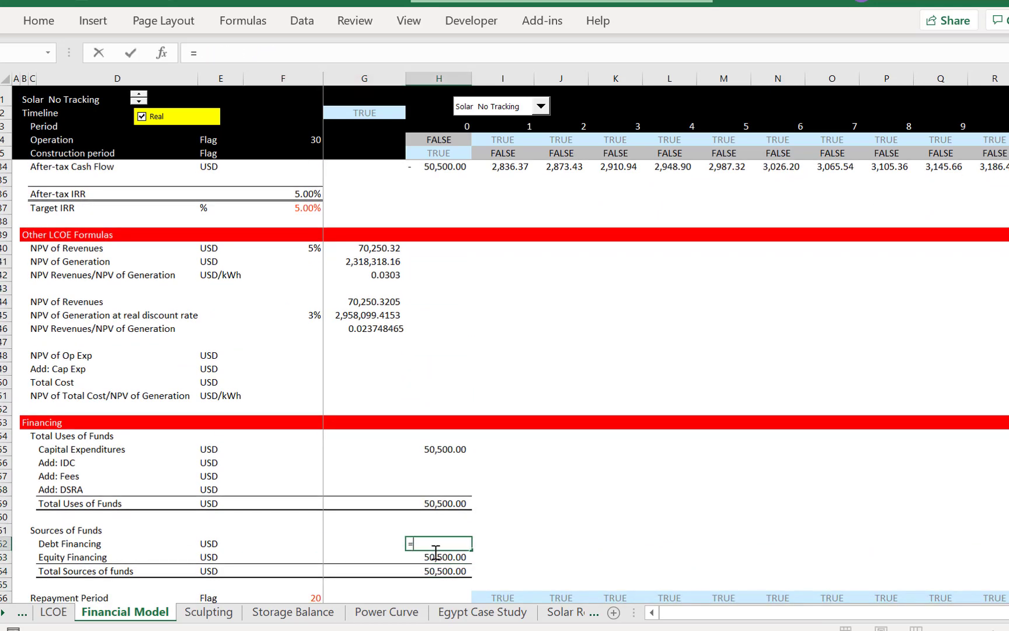
pyautogui.press('Down')
pyautogui.press('Down')
pyautogui.press('Down')
pyautogui.press('Down')
pyautogui.press('Down')
pyautogui.press('Down')
pyautogui.press('Down')
pyautogui.press('Down')
pyautogui.press('Down')
pyautogui.press('Down')
pyautogui.press('Down')
pyautogui.press('Down')
pyautogui.press('Down')
pyautogui.press('Down')
pyautogui.press('Down')
pyautogui.press('Down')
pyautogui.press('Down')
pyautogui.press('Down')
pyautogui.press('Down')
pyautogui.press('Down')
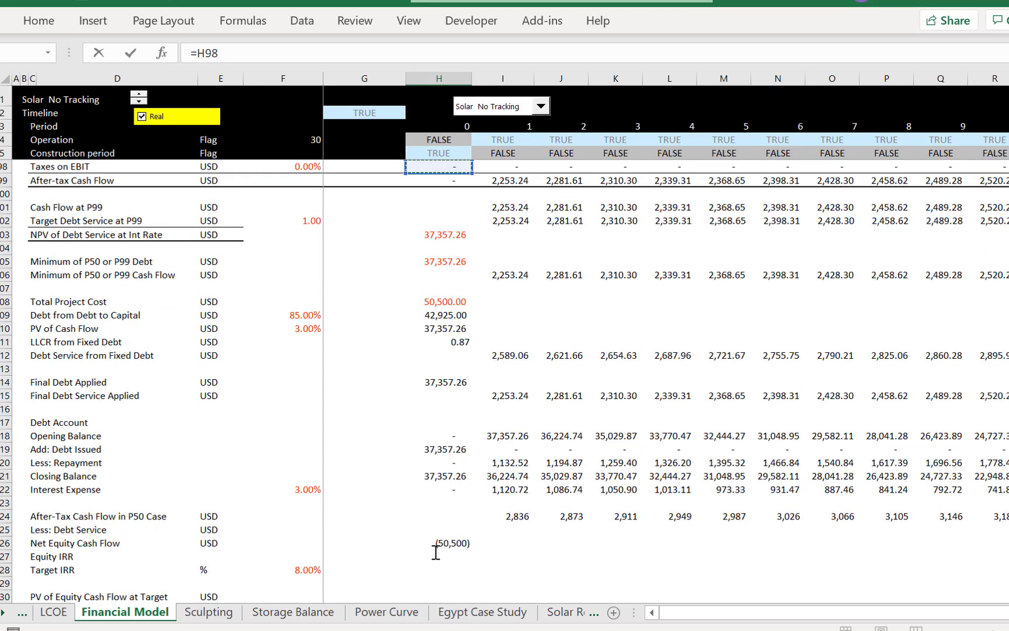
pyautogui.press('Down')
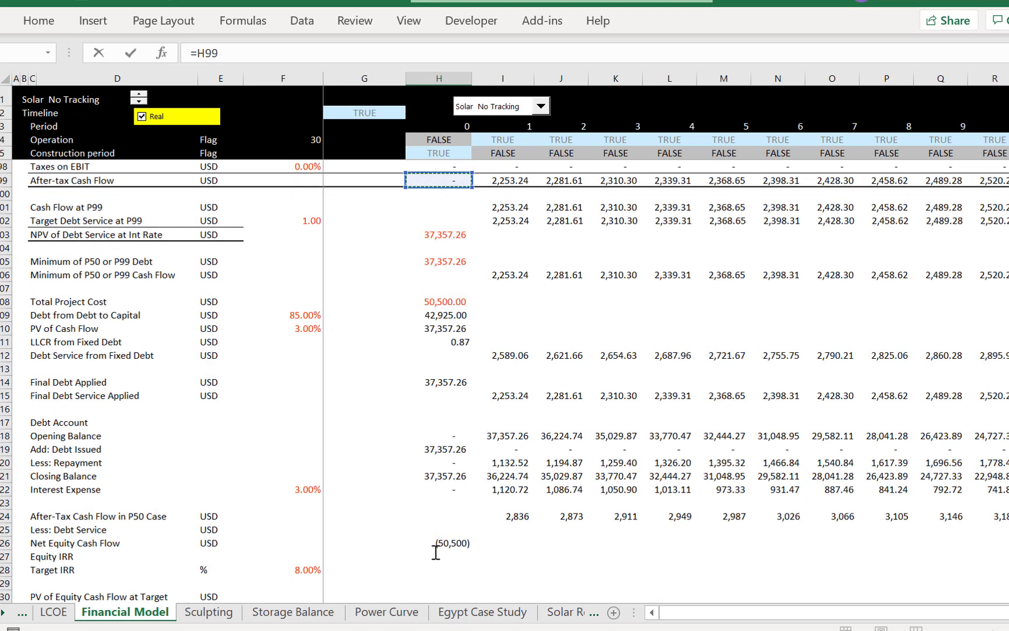
pyautogui.press('Down')
pyautogui.press('Down')
pyautogui.press('Down')
pyautogui.press('Down')
pyautogui.press('Down')
pyautogui.press('Down')
pyautogui.press('Down')
pyautogui.press('Down')
pyautogui.press('Down')
pyautogui.press('Down')
pyautogui.press('Down')
pyautogui.press('Down')
pyautogui.press('Down')
pyautogui.press('Up')
pyautogui.press('Up')
pyautogui.press('Left')
pyautogui.press('Left')
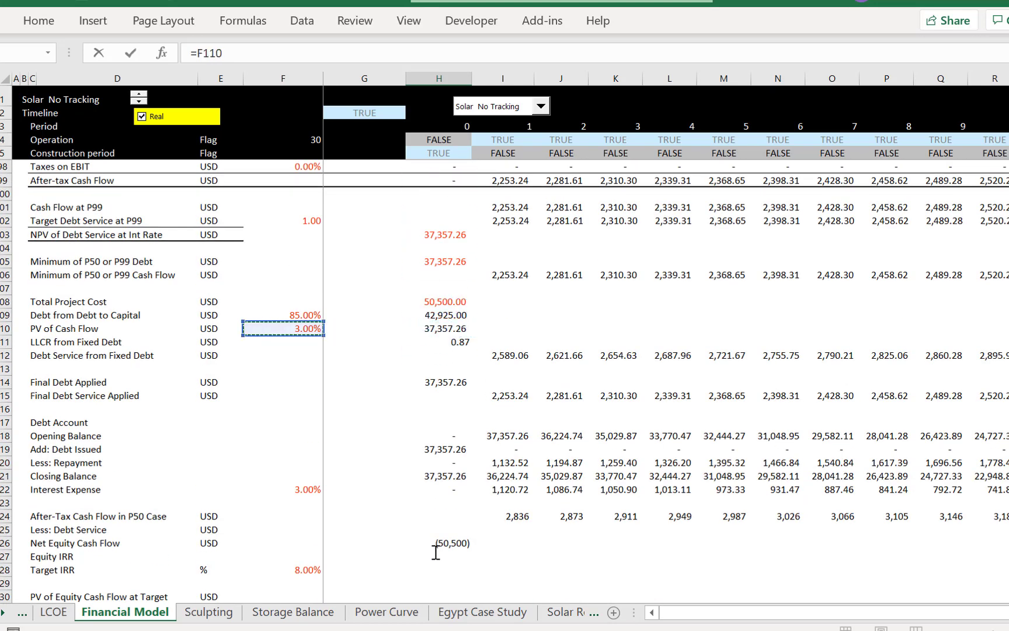
pyautogui.press('Up')
pyautogui.press('Up')
pyautogui.press('Up')
pyautogui.press('Right')
pyautogui.press('Right')
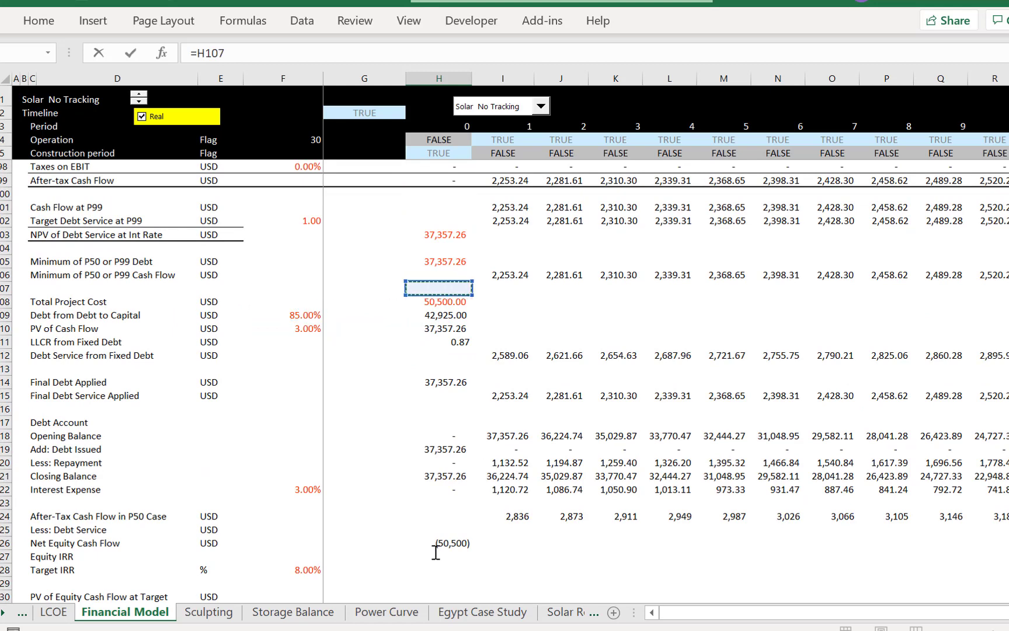
pyautogui.press('Down')
pyautogui.press('Down')
pyautogui.press('Down')
pyautogui.press('Down')
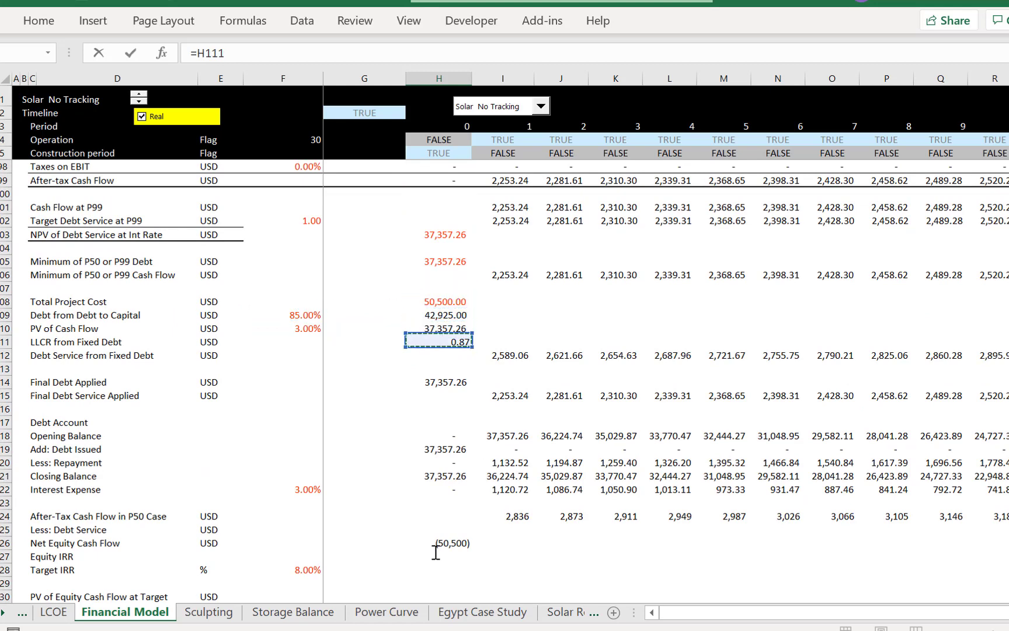
pyautogui.press('Down')
pyautogui.press('Down')
pyautogui.press('Down')
pyautogui.press('Escape')
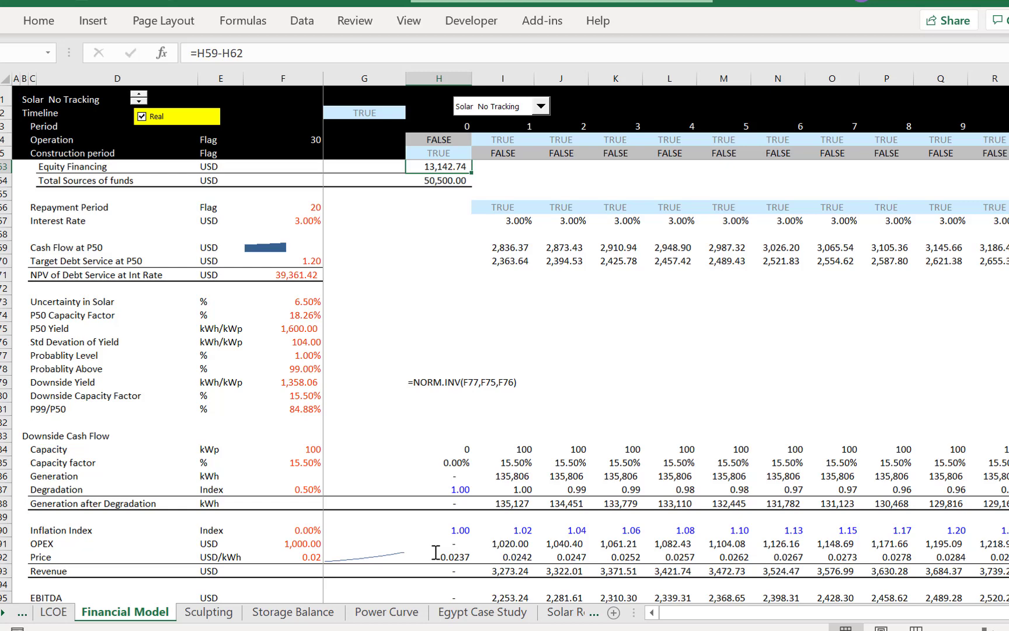
# Check the Debt Financing formula and the resulting equity financing in Sources of Funds
pyautogui.press('Up')
pyautogui.press('Up')
pyautogui.press('Up')
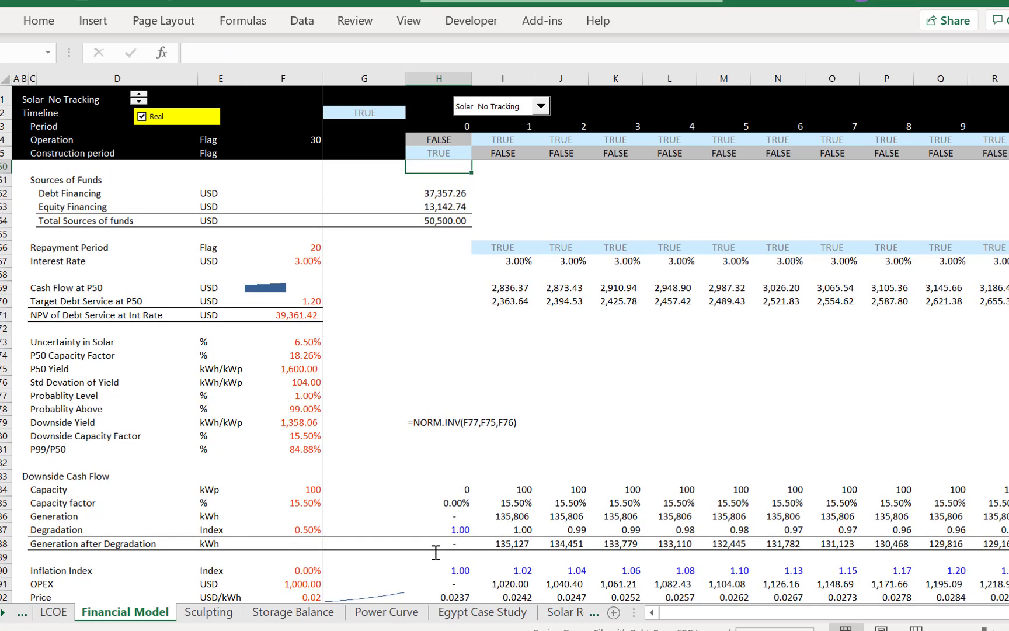
pyautogui.press('Down')
pyautogui.press('Down')
pyautogui.press('Down')
pyautogui.press('Down')
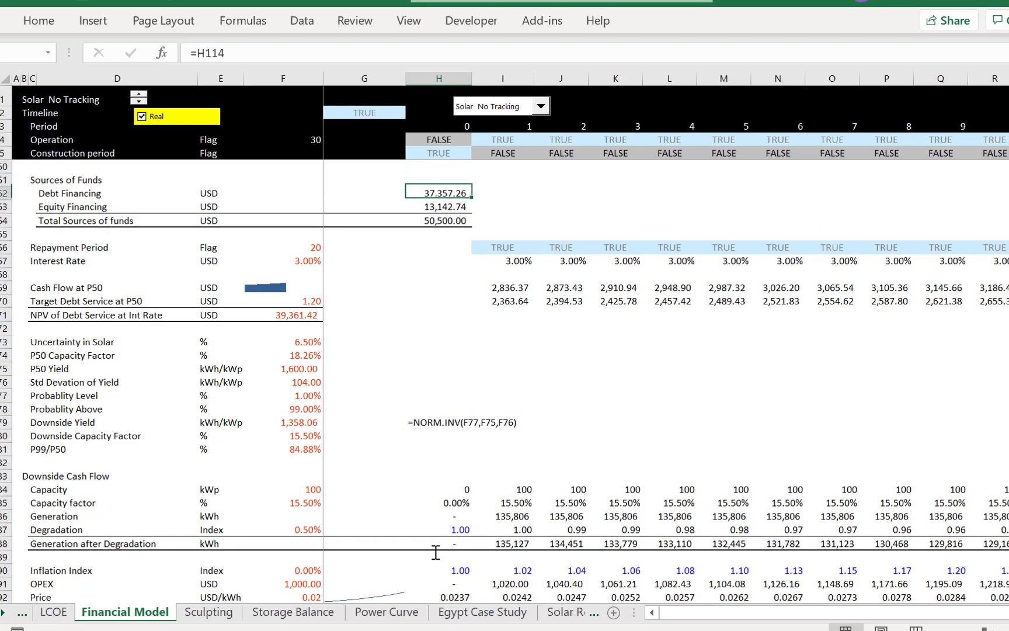
pyautogui.press('Up')
# Trace the model from Sources of Funds down through the debt sizing rows to the Net Equity Cash Flow formula in H126
pyautogui.press('Down')
pyautogui.press('Down')
pyautogui.press('Down')
pyautogui.press('Down')
pyautogui.press('Down')
pyautogui.press('Down')
pyautogui.press('Down')
pyautogui.press('Down')
pyautogui.press('Down')
pyautogui.press('Down')
pyautogui.press('Down')
pyautogui.press('Down')
pyautogui.press('Down')
pyautogui.press('Down')
pyautogui.press('Down')
pyautogui.press('Down')
pyautogui.press('Down')
pyautogui.press('Down')
pyautogui.press('Down')
pyautogui.press('Down')
pyautogui.press('Down')
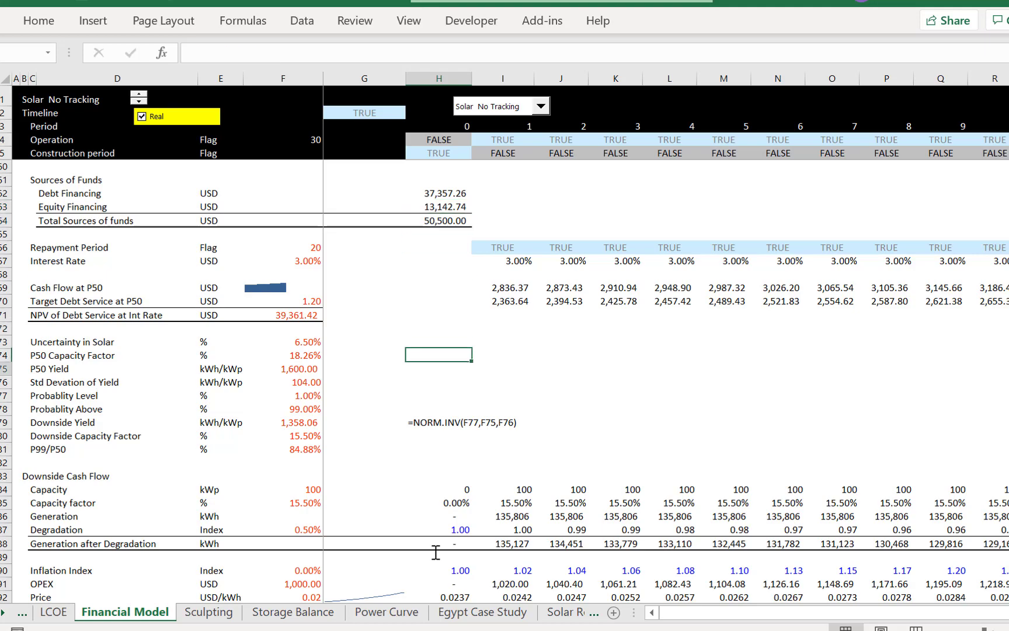
pyautogui.press('Down')
pyautogui.press('Down')
pyautogui.press('Down')
pyautogui.press('Down')
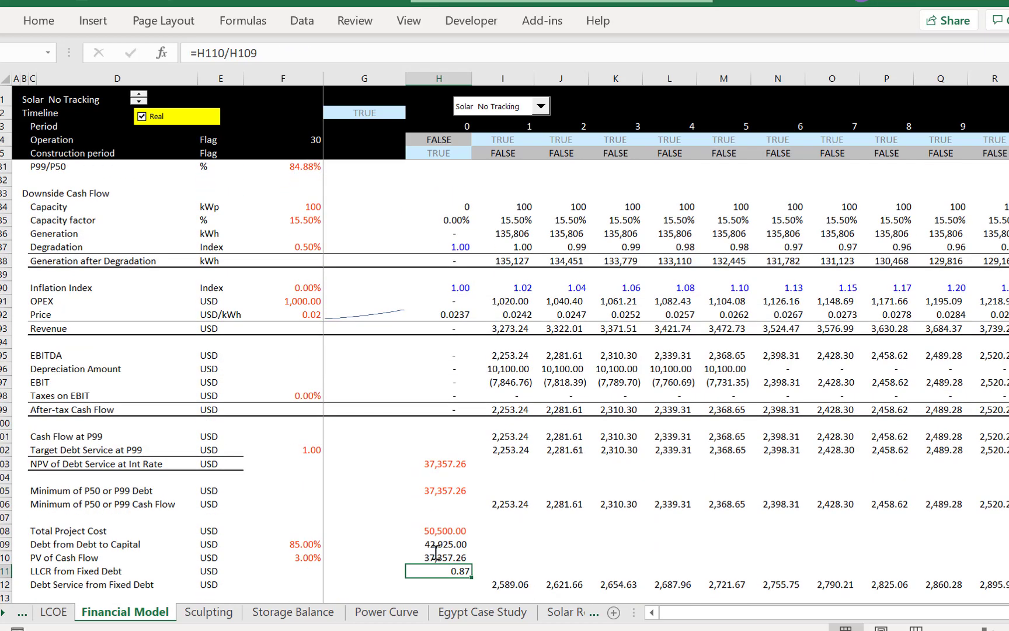
pyautogui.press('Down')
pyautogui.press('Down')
pyautogui.press('Down')
pyautogui.press('Down')
pyautogui.press('Down')
pyautogui.press('Down')
pyautogui.press('Down')
pyautogui.press('Down')
pyautogui.press('Down')
pyautogui.press('Down')
pyautogui.press('Down')
pyautogui.press('Down')
pyautogui.press('Down')
pyautogui.press('Down')
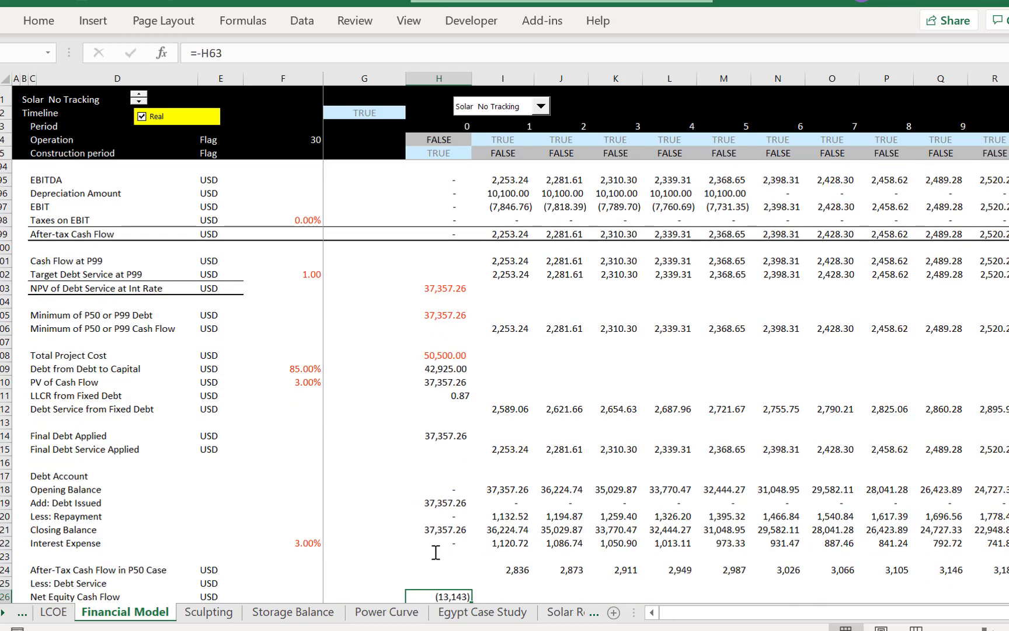
# Examine the Debt Account's interest expense, repayments and closing balance across the periods up to period 20
pyautogui.press('Up')
pyautogui.press('Up')
pyautogui.press('Up')
pyautogui.press('Up')
pyautogui.press('Right')
pyautogui.press('Right')
pyautogui.press('Right')
pyautogui.press('Right')
pyautogui.press('Right')
pyautogui.press('Right')
pyautogui.press('Right')
pyautogui.press('Right')
pyautogui.press('Right')
pyautogui.press('Right')
pyautogui.press('Right')
pyautogui.press('Right')
pyautogui.press('Right')
pyautogui.press('Right')
pyautogui.press('Right')
pyautogui.press('Right')
pyautogui.press('Right')
pyautogui.press('Right')
pyautogui.press('Right')
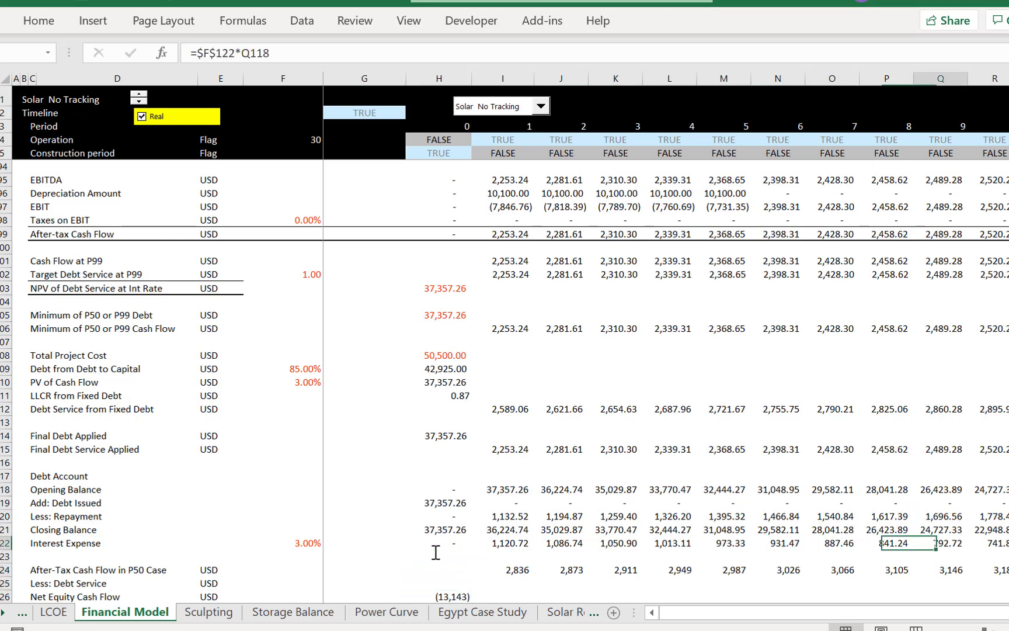
pyautogui.press('Right')
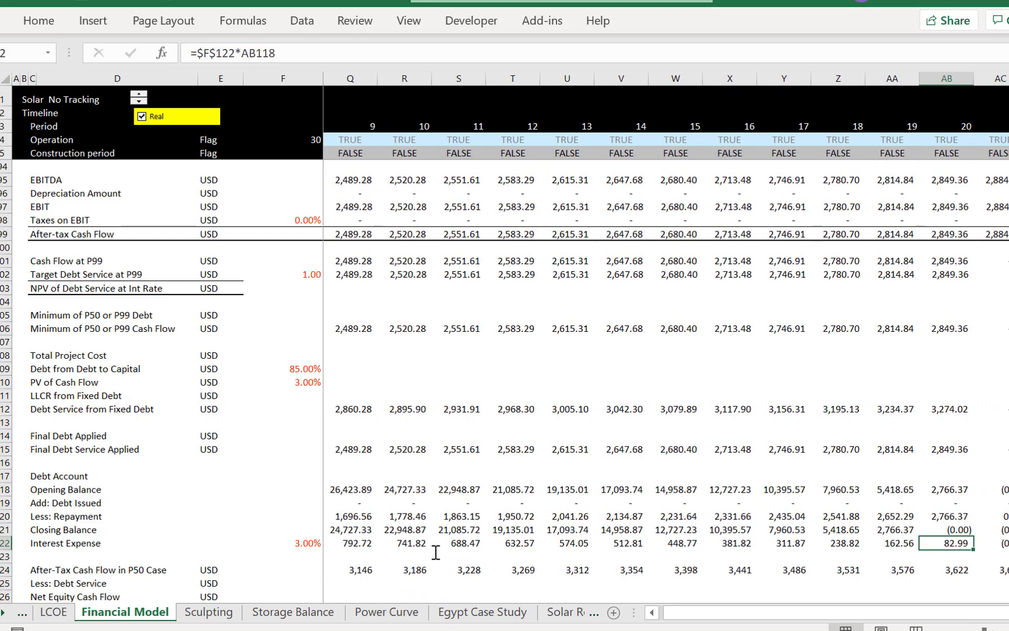
# Review the Debt Account's interest expense from period 20 back to the construction period
pyautogui.press('Left')
pyautogui.press('Left')
pyautogui.press('Left')
pyautogui.press('Left')
pyautogui.press('Left')
pyautogui.press('Left')
pyautogui.press('Left')
pyautogui.press('Left')
pyautogui.press('Left')
pyautogui.press('Left')
pyautogui.press('Left')
pyautogui.press('Left')
pyautogui.press('Left')
pyautogui.press('Left')
pyautogui.press('Left')
pyautogui.press('Left')
pyautogui.press('Left')
pyautogui.press('Left')
pyautogui.press('Left')
pyautogui.press('Left')
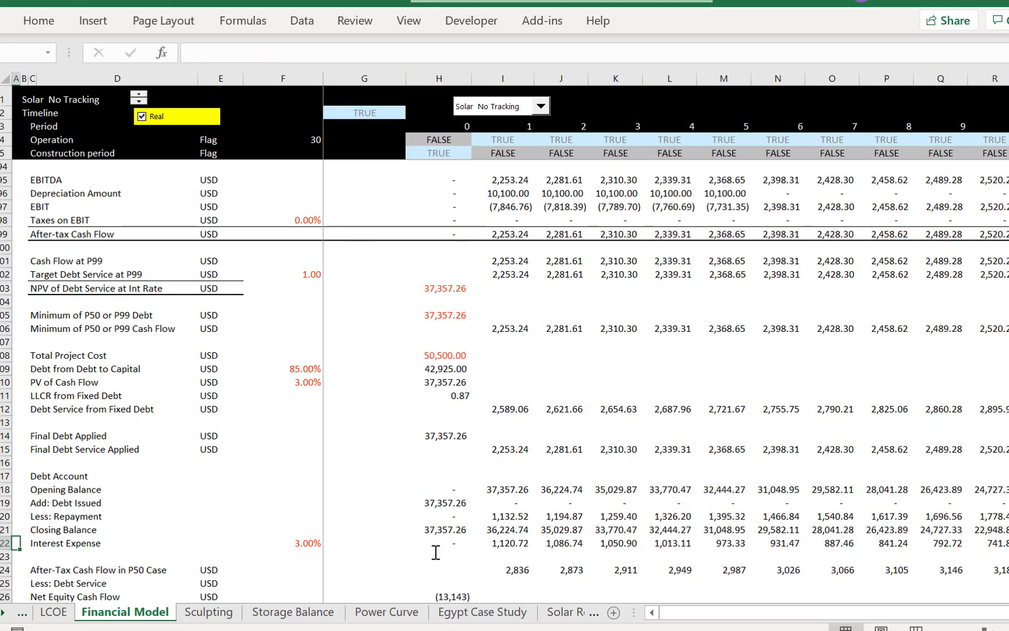
# Set the Solar No Tracking income tax rate to 30% in I36 of the LCOE sheet
pyautogui.hotkey('ctrl', 'pageup')
pyautogui.press('Up')
pyautogui.press('Up')
pyautogui.press('Up')
pyautogui.press('Up')
pyautogui.press('Up')
pyautogui.press('Up')
pyautogui.press('Up')
pyautogui.press('Up')
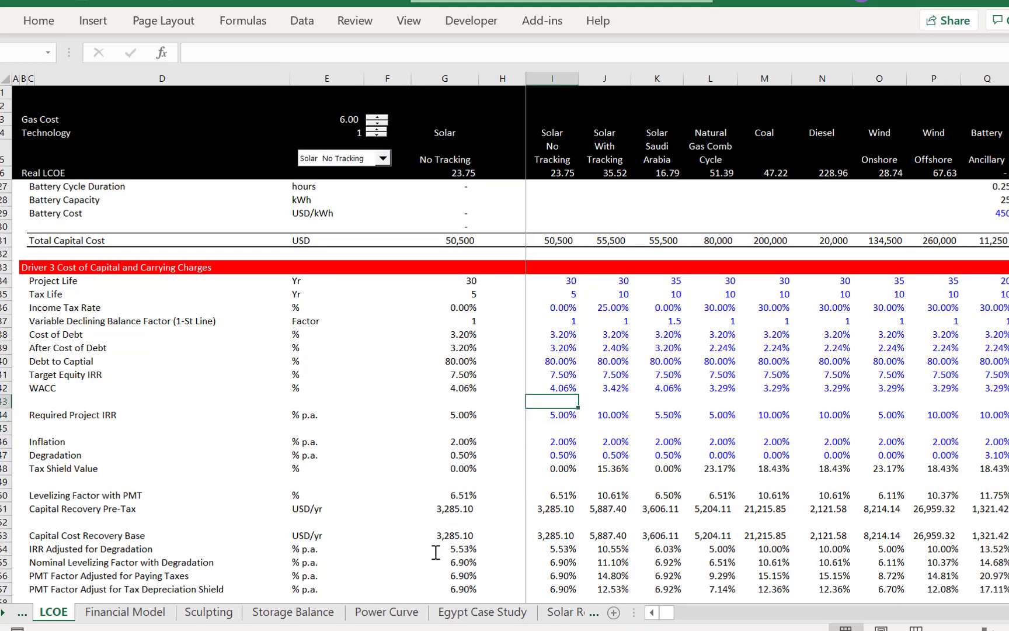
pyautogui.press('Up')
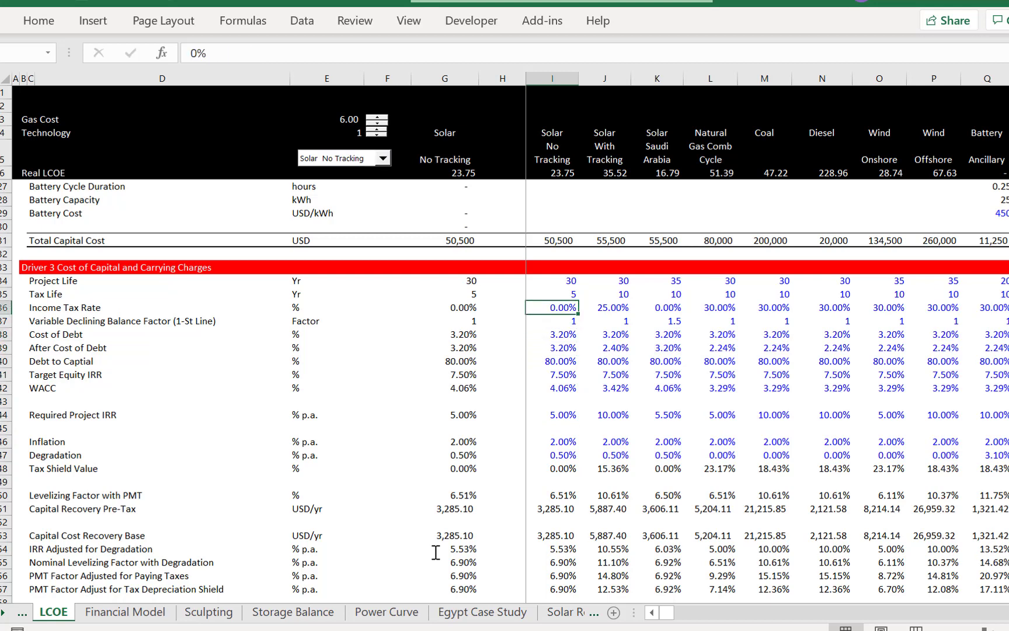
pyautogui.write('3')
pyautogui.press('Return')
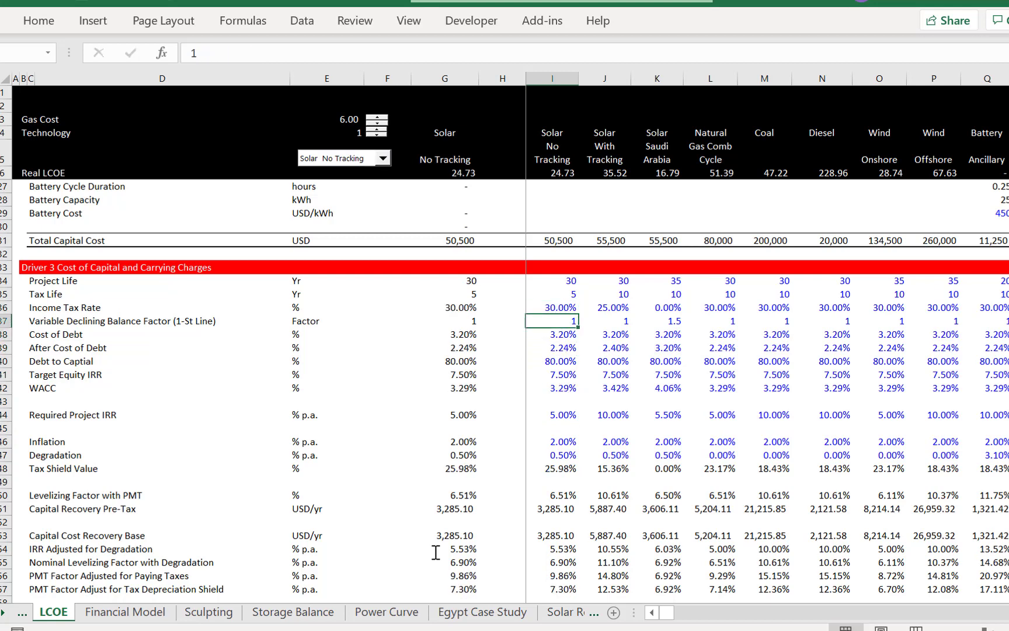
# Examine the after-tax cash flow, P99 cash flow and Minimum of P50 or P99 Debt formulas in the Financial Model sheet
pyautogui.hotkey('ctrl', 'pagedown')
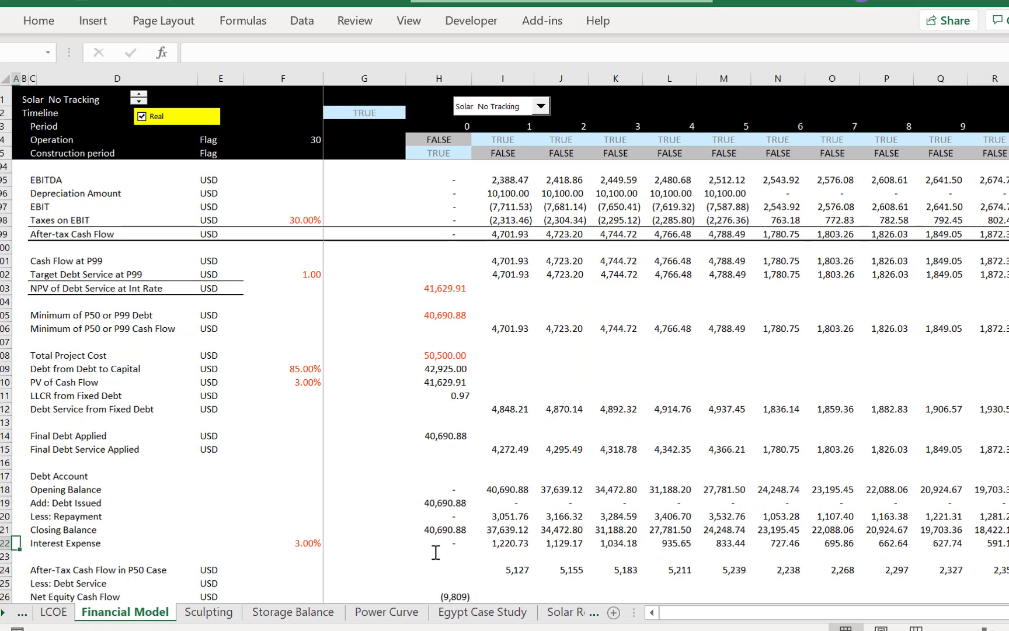
pyautogui.click(509, 266)
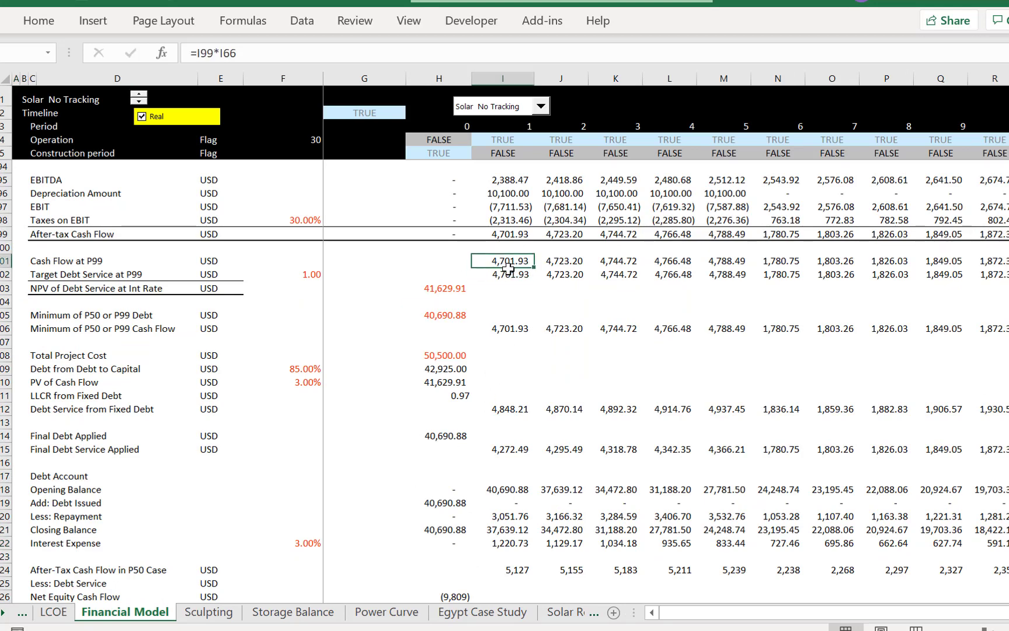
pyautogui.press('Up')
pyautogui.press('Up')
pyautogui.press('Up')
pyautogui.press('Down')
pyautogui.press('Down')
pyautogui.press('Down')
pyautogui.press('Down')
pyautogui.press('Down')
pyautogui.press('Down')
pyautogui.press('Down')
pyautogui.press('Down')
pyautogui.press('Down')
pyautogui.press('Down')
pyautogui.press('Down')
pyautogui.press('Down')
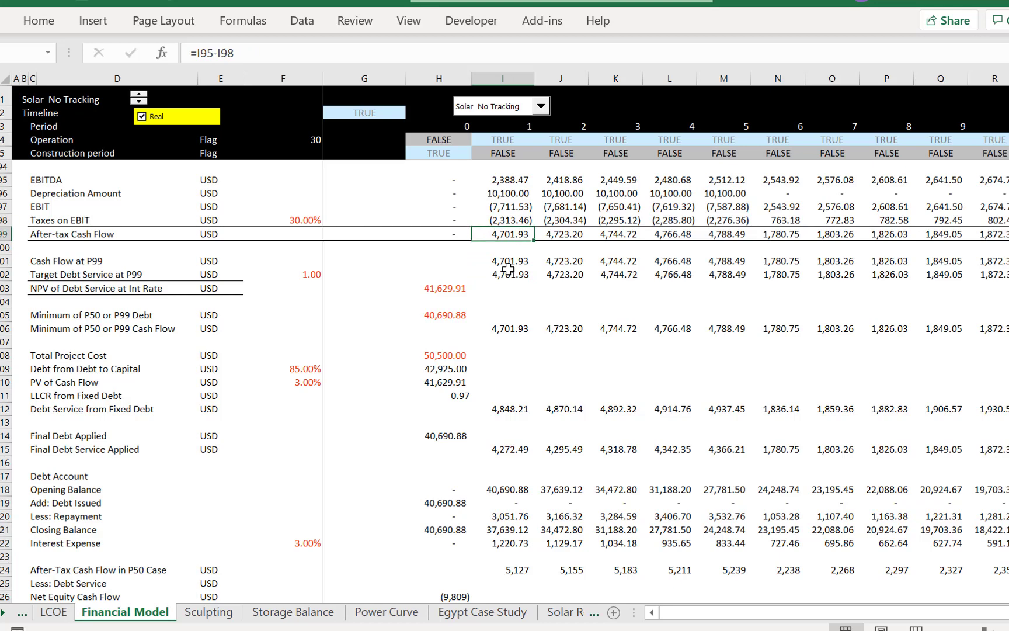
pyautogui.press('Up')
pyautogui.press('Up')
pyautogui.press('Up')
pyautogui.press('Up')
pyautogui.press('Left')
pyautogui.press('Up')
pyautogui.press('Up')
pyautogui.press('Up')
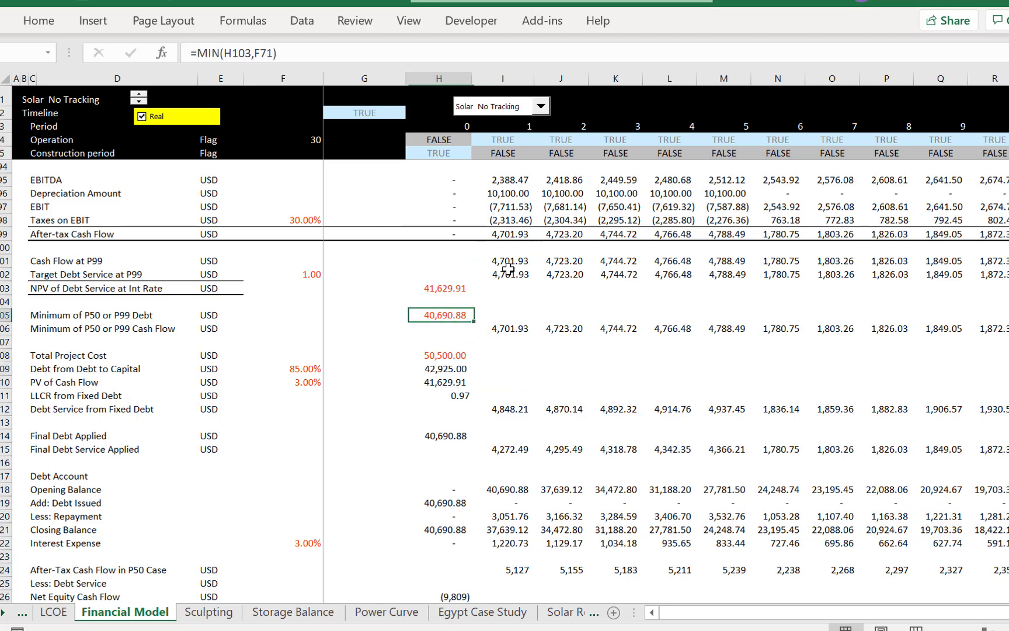
# Examine the Debt Account's closing balance across the periods past period 20 and back to the start of the timeline
pyautogui.press('Down')
pyautogui.press('Down')
pyautogui.press('Down')
pyautogui.press('Down')
pyautogui.press('Down')
pyautogui.press('Down')
pyautogui.press('Down')
pyautogui.press('Down')
pyautogui.press('Down')
pyautogui.press('Down')
pyautogui.press('Down')
pyautogui.press('Down')
pyautogui.press('Down')
pyautogui.press('Down')
pyautogui.press('Down')
pyautogui.press('Down')
pyautogui.press('Down')
pyautogui.press('Down')
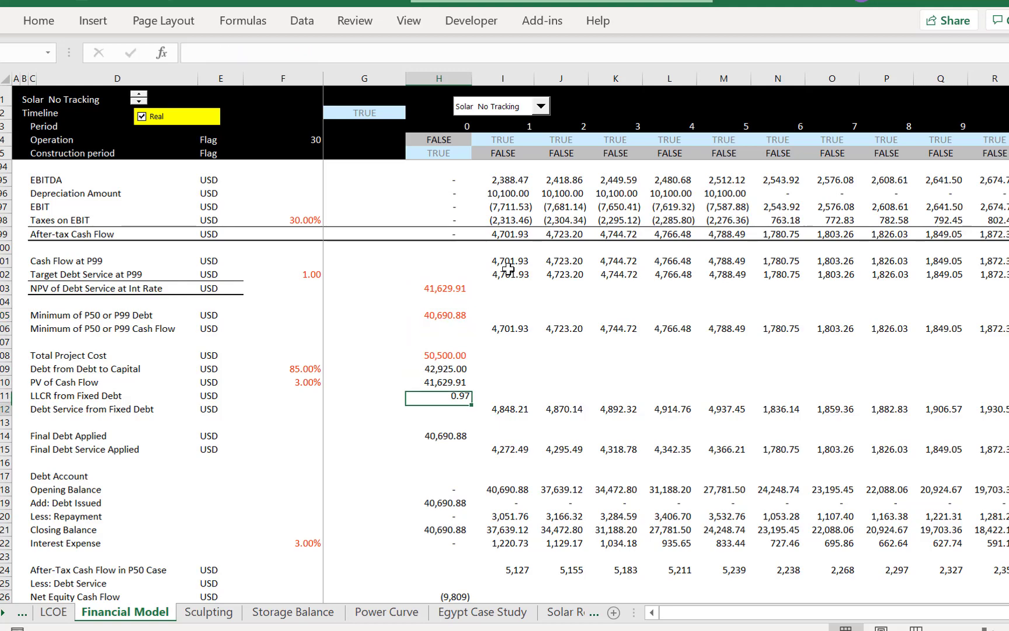
pyautogui.press('Right')
pyautogui.press('Right')
pyautogui.press('Right')
pyautogui.press('Right')
pyautogui.press('Right')
pyautogui.press('Right')
pyautogui.press('Right')
pyautogui.press('Right')
pyautogui.press('Right')
pyautogui.press('Right')
pyautogui.press('Right')
pyautogui.press('Right')
pyautogui.press('Right')
pyautogui.press('Right')
pyautogui.press('Right')
pyautogui.press('Right')
pyautogui.press('Right')
pyautogui.press('Right')
pyautogui.press('Right')
pyautogui.press('Right')
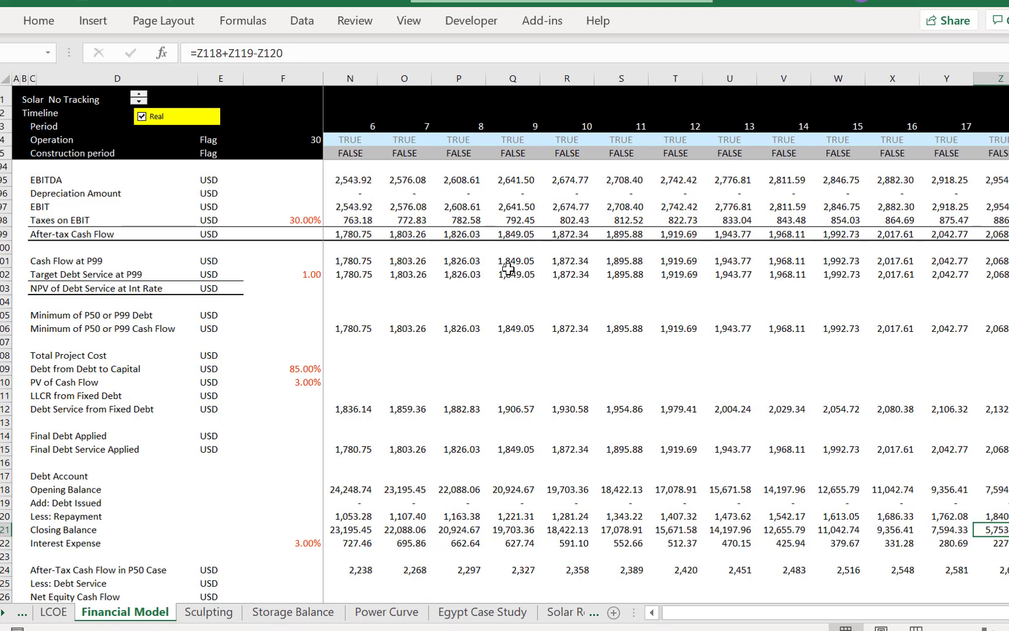
pyautogui.press('Right')
pyautogui.press('Right')
pyautogui.press('Right')
pyautogui.press('Right')
pyautogui.press('Right')
pyautogui.press('Right')
pyautogui.press('Right')
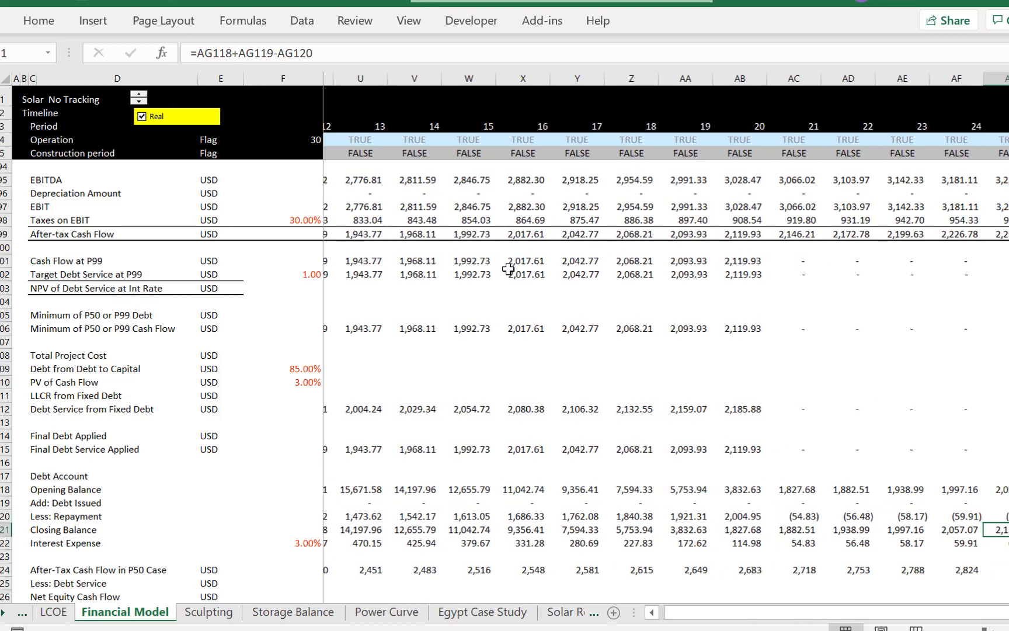
pyautogui.press('Left')
pyautogui.press('Left')
pyautogui.press('Left')
pyautogui.press('Left')
pyautogui.press('Left')
pyautogui.press('Left')
pyautogui.press('Left')
pyautogui.press('Left')
pyautogui.press('Left')
pyautogui.press('Left')
pyautogui.press('Left')
pyautogui.press('Left')
pyautogui.press('Left')
pyautogui.press('Left')
pyautogui.press('Left')
pyautogui.press('Left')
pyautogui.press('Left')
pyautogui.press('Left')
pyautogui.press('Left')
pyautogui.press('Left')
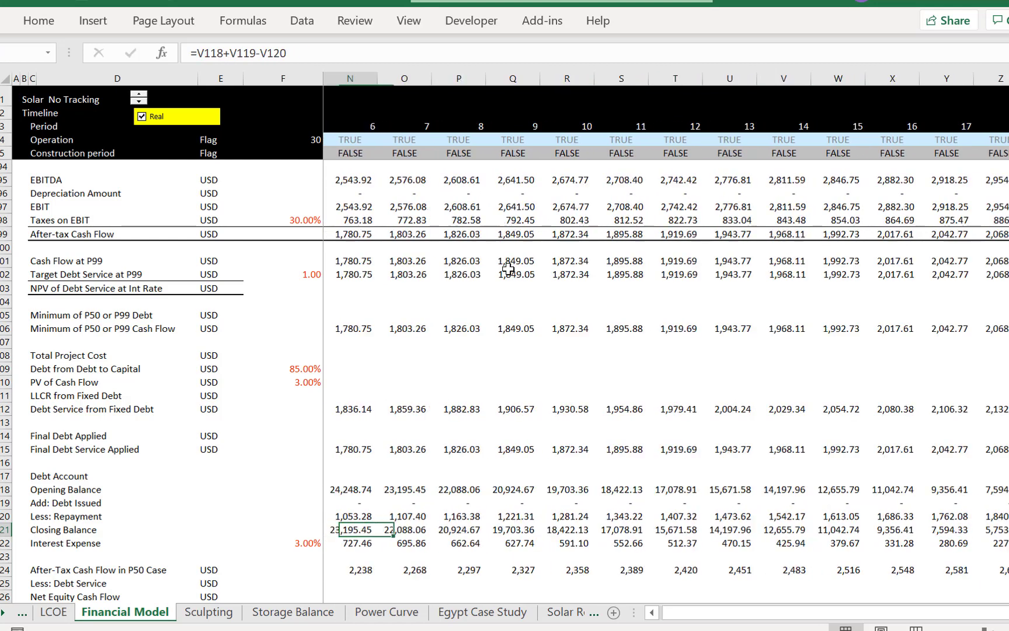
pyautogui.press('Left')
pyautogui.press('Left')
pyautogui.press('Left')
pyautogui.press('Left')
pyautogui.press('Left')
pyautogui.press('Left')
pyautogui.press('Left')
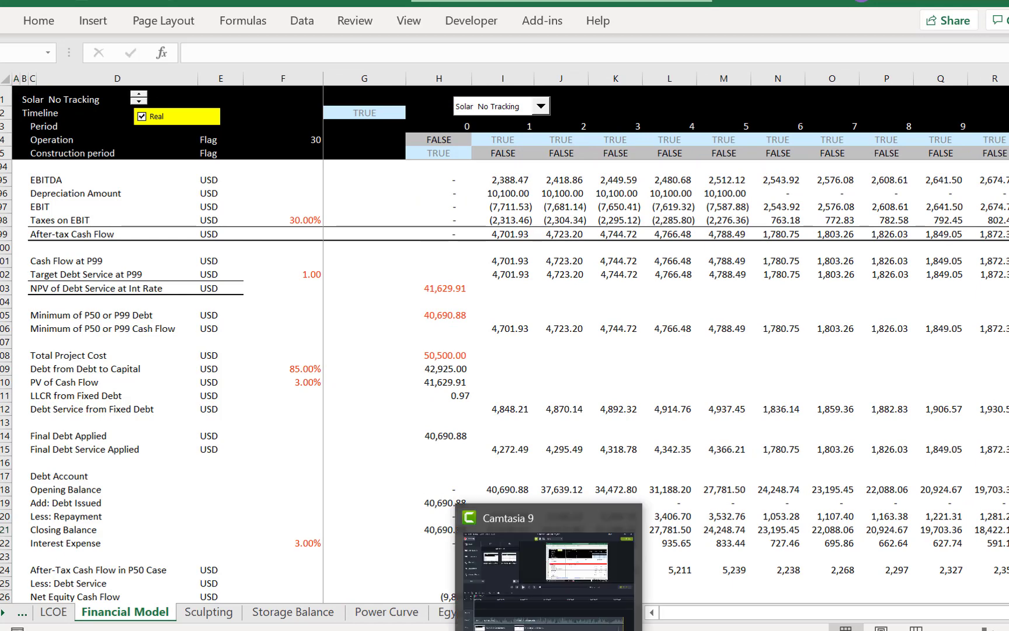
pyautogui.click(550, 560)
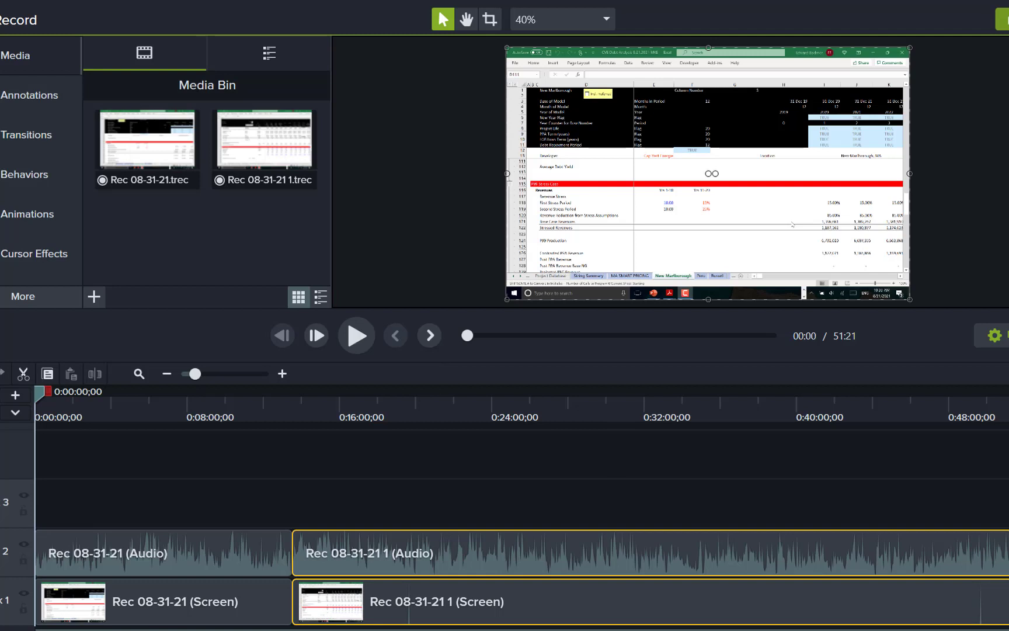
pyautogui.click(687, 629)
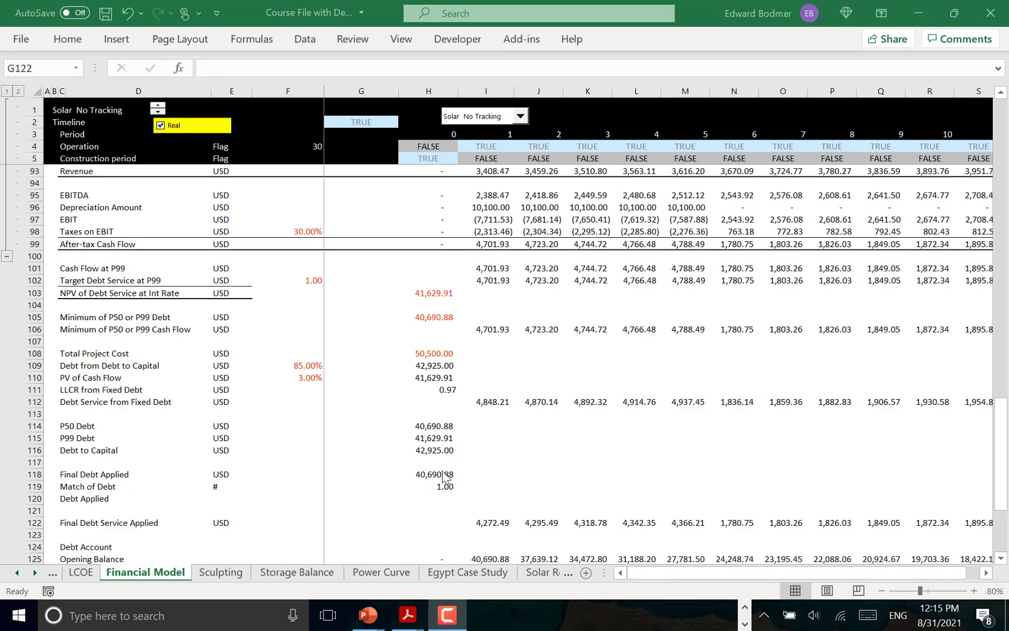
# Check the linked P50 Debt, P99 Debt and Debt to Capital amounts in H114 to H116
pyautogui.press('Up')
pyautogui.press('Up')
pyautogui.press('Up')
pyautogui.press('Up')
pyautogui.press('Up')
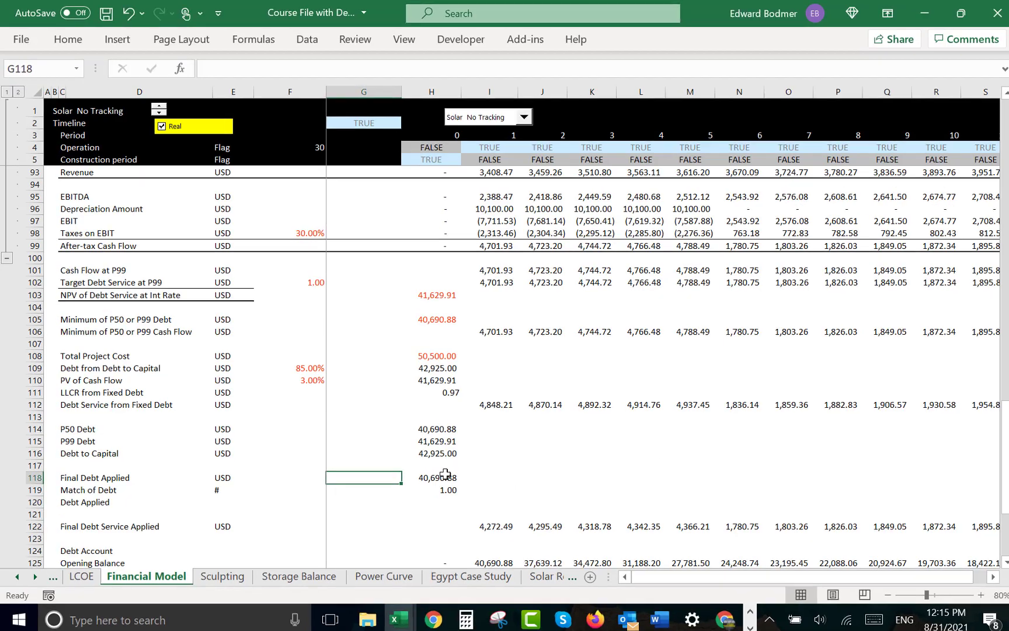
pyautogui.press('Right')
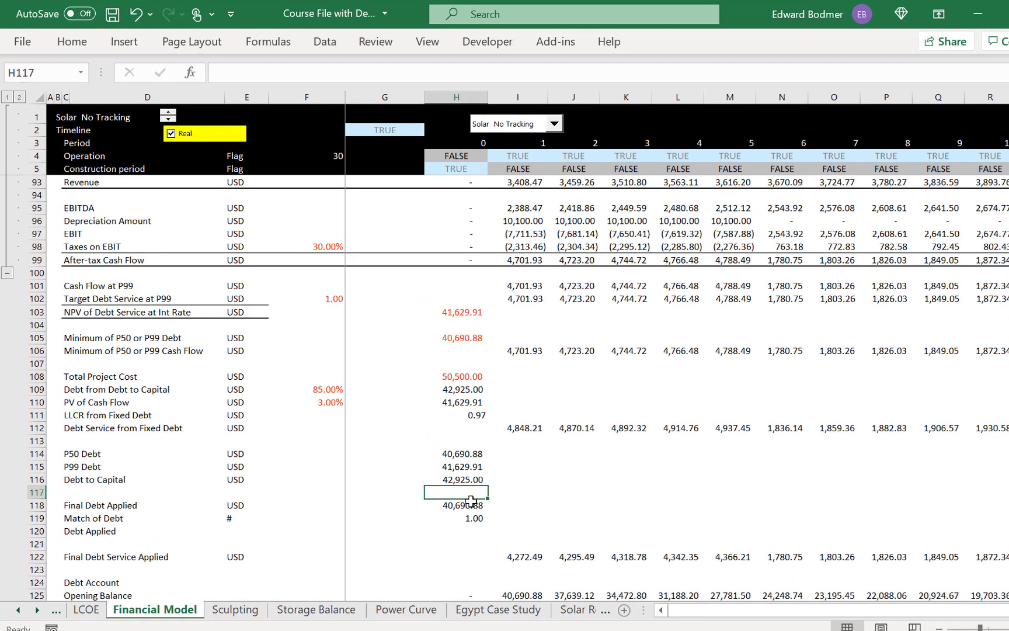
pyautogui.press('Up')
pyautogui.press('Up')
pyautogui.press('Up')
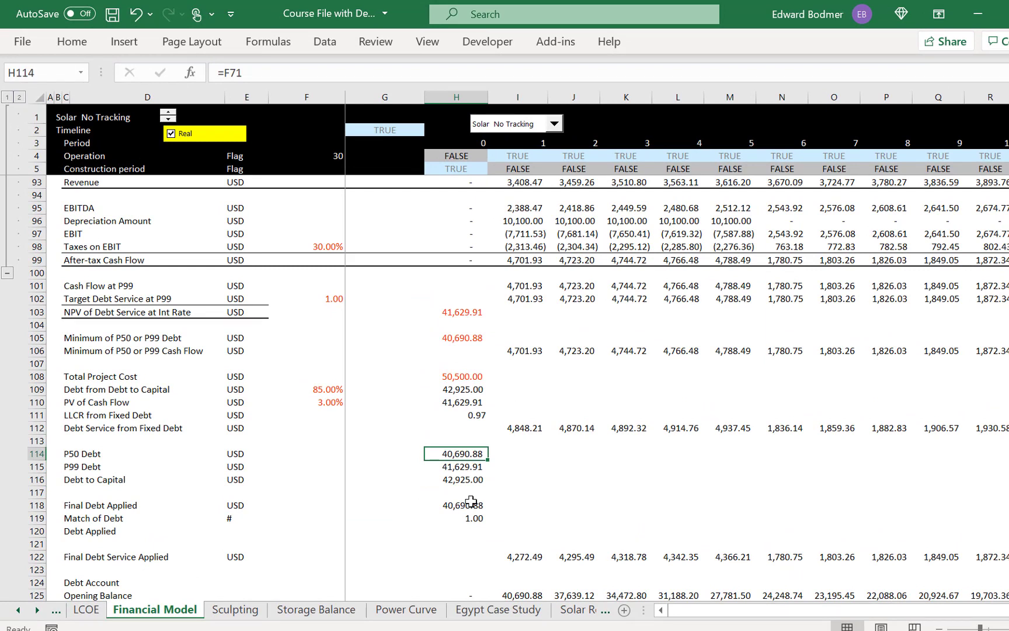
pyautogui.press('Down')
pyautogui.press('Down')
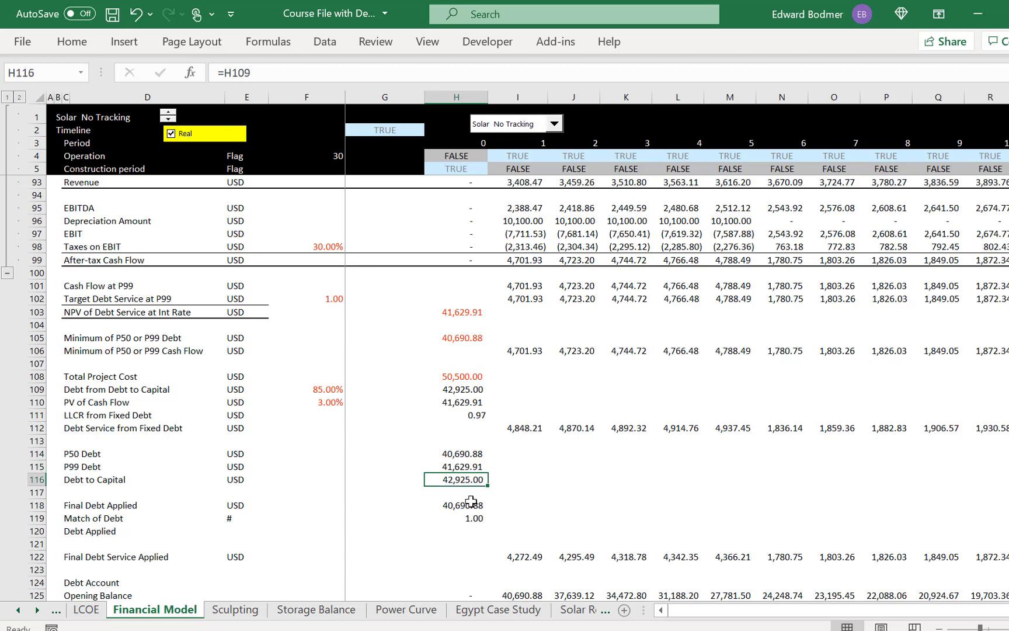
# Enter =MIN(H109,H105) for Final Debt Applied in H118 and inspect the cells it references
pyautogui.press('Down')
pyautogui.press('Down')
pyautogui.write('=')
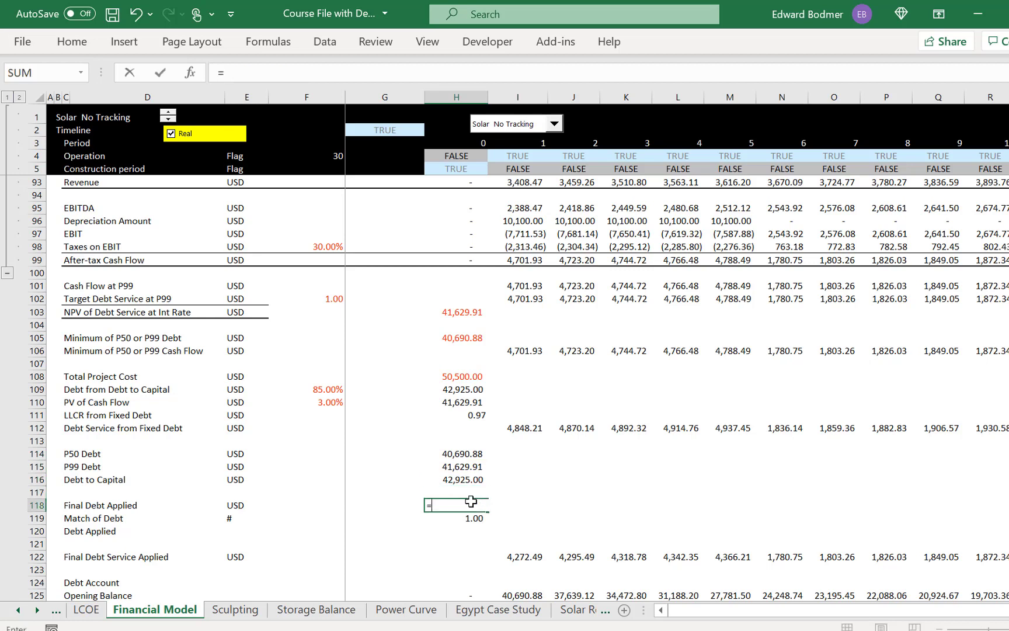
pyautogui.write('MIN(H109,H105)')
pyautogui.hotkey('ctrl', 'Return')
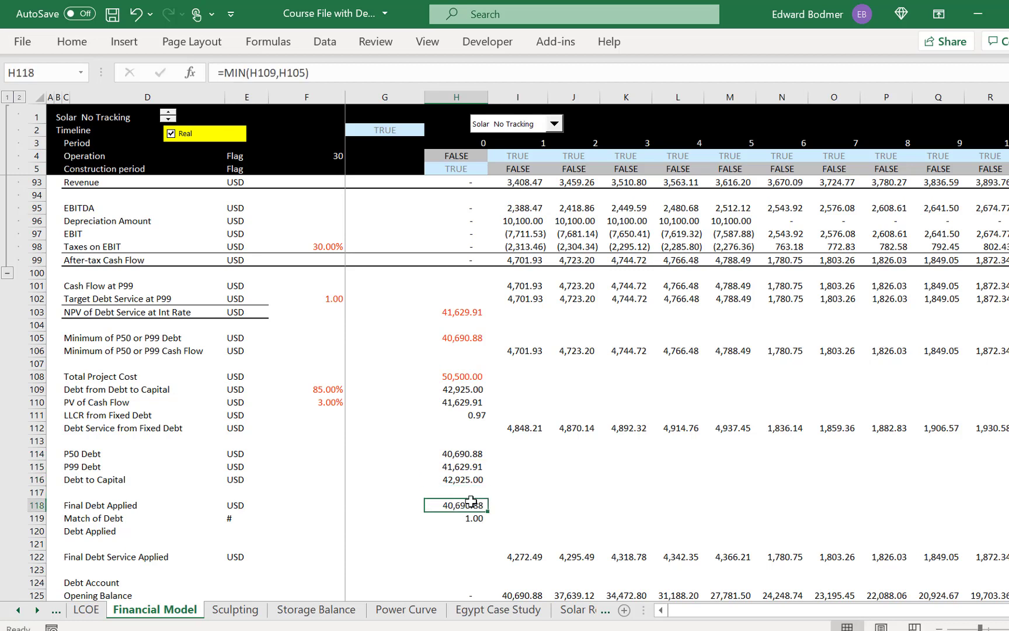
pyautogui.press('F2')
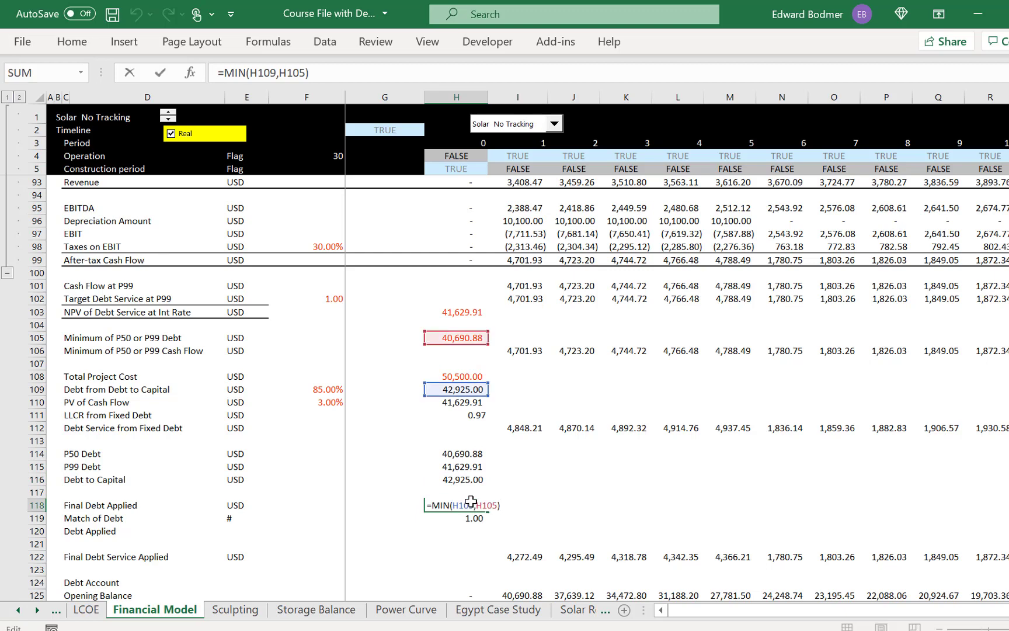
pyautogui.press('Escape')
# Calculate Final Debt Applied in H118 as the smallest of the three debt amounts with =MIN(H114:H116)
pyautogui.write('=min')
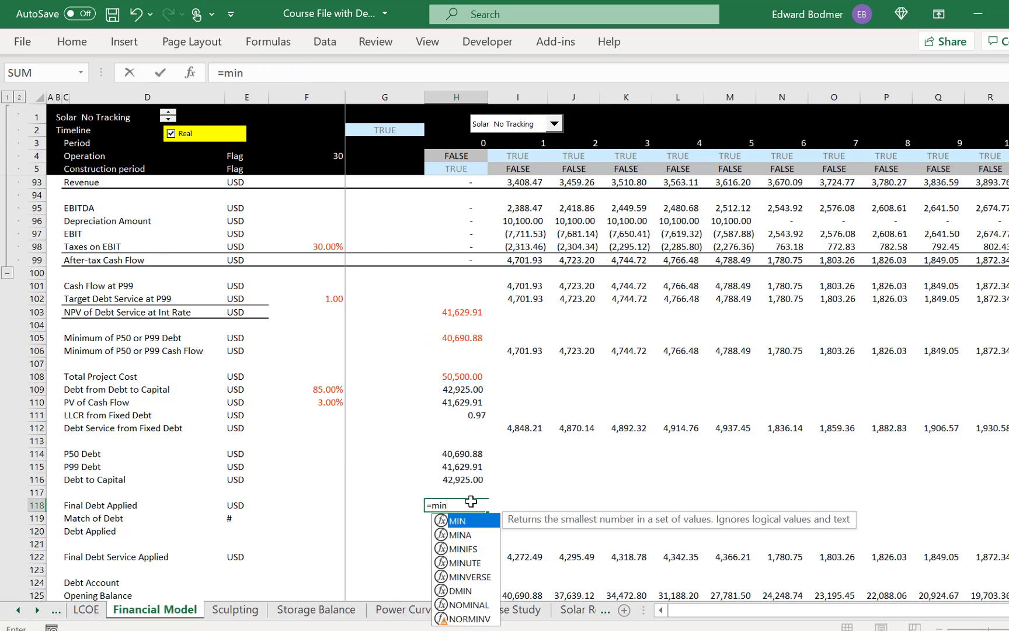
pyautogui.press('Tab')
pyautogui.press('Up')
pyautogui.press('Up')
pyautogui.press('Up')
pyautogui.press('Up')
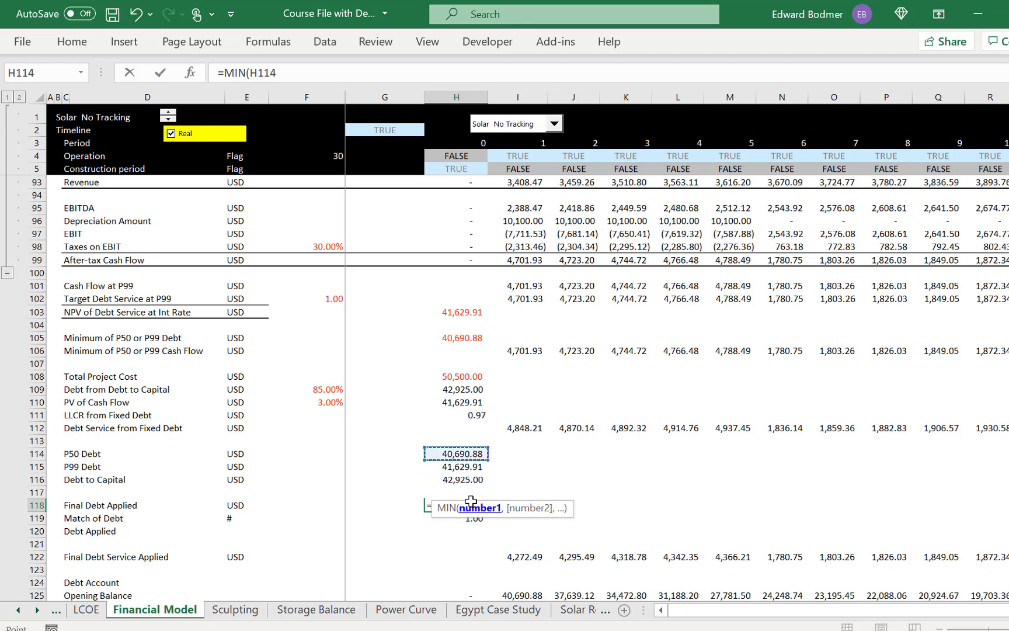
pyautogui.hotkey('shift', 'Down')
pyautogui.hotkey('shift', 'Down')
pyautogui.write(')')
pyautogui.press('Return')
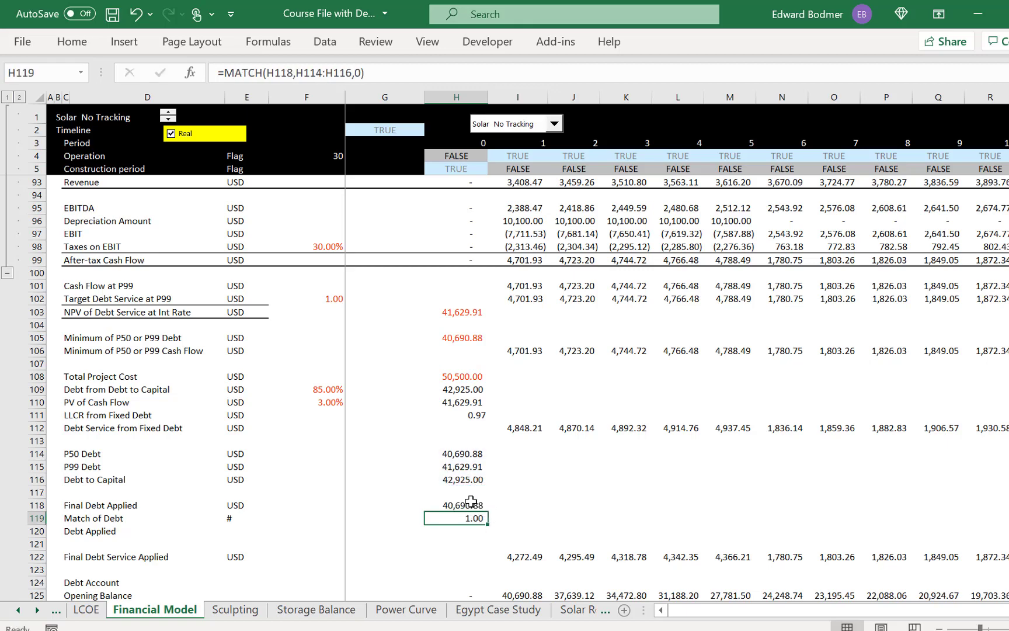
# Re-enter Match of Debt in H119 as =MATCH(H118,H114:H116,0), locating the final debt among the three debt amounts with an exact match
pyautogui.write('=m')
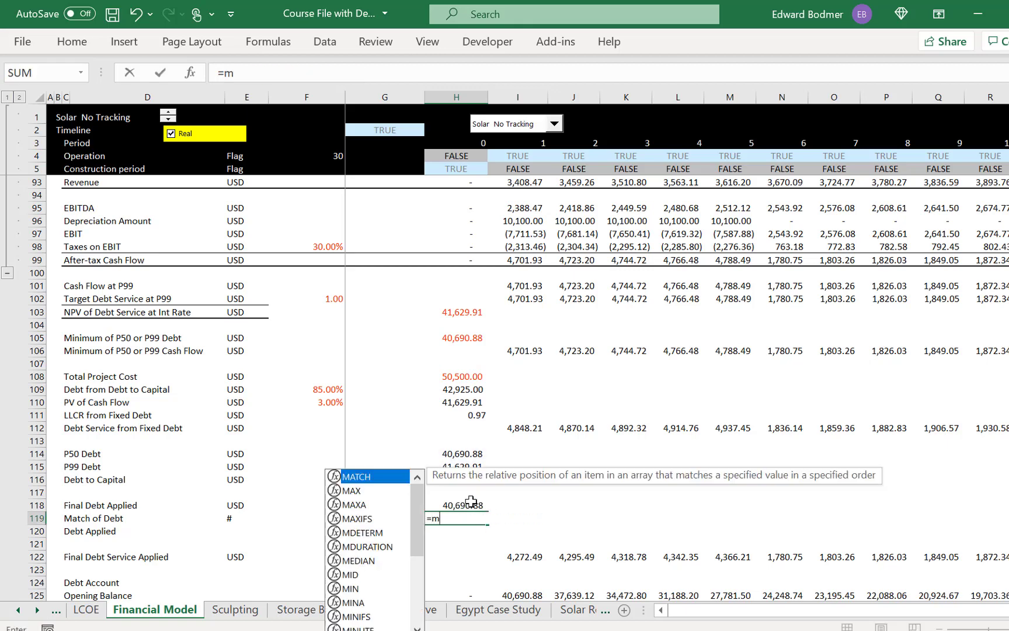
pyautogui.press('Down')
pyautogui.press('Down')
pyautogui.press('Up')
pyautogui.press('Up')
pyautogui.press('Tab')
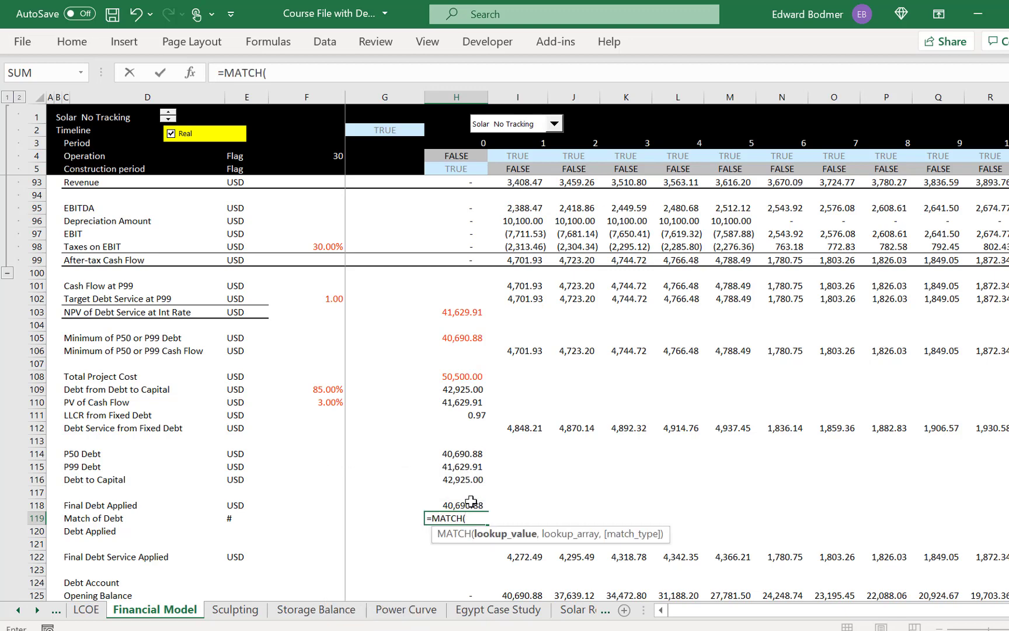
pyautogui.press('Up')
pyautogui.write(',')
pyautogui.press('Up')
pyautogui.press('Up')
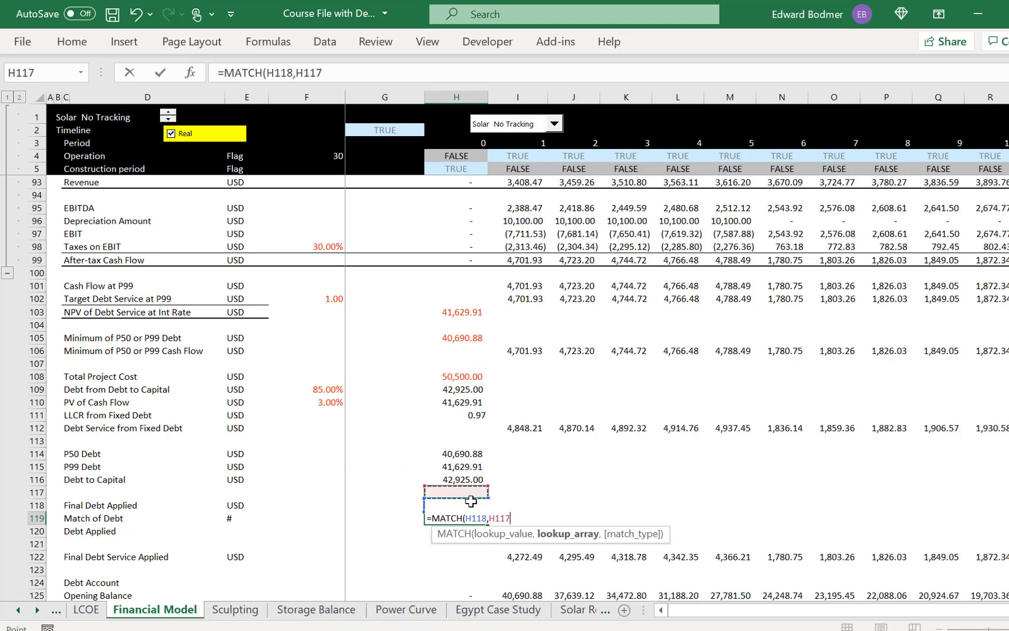
pyautogui.press('Up')
pyautogui.press('Up')
pyautogui.press('Up')
pyautogui.hotkey('shift', 'Down')
pyautogui.hotkey('shift', 'Down')
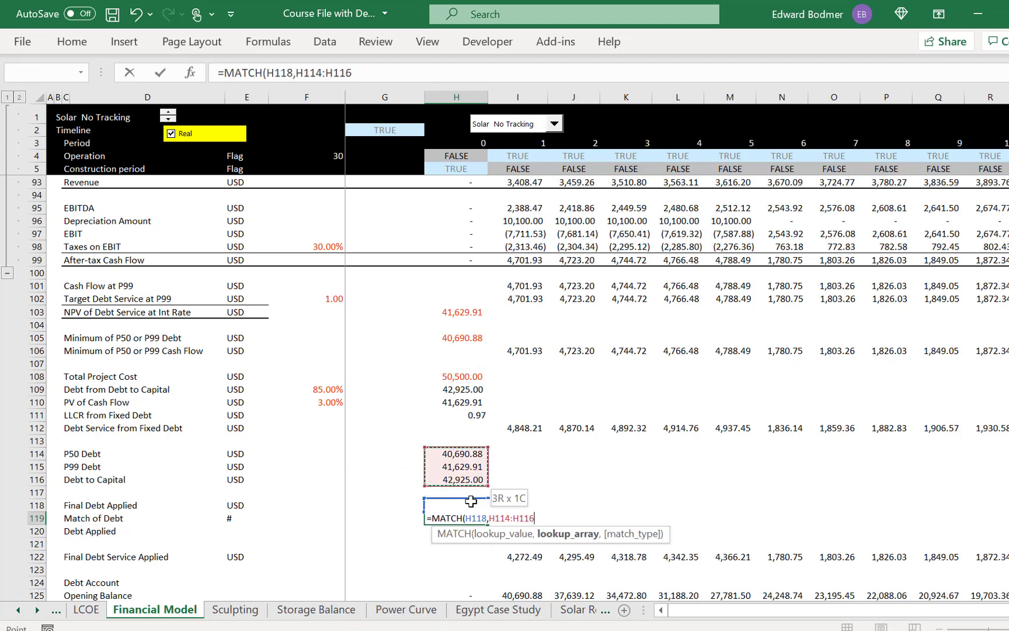
pyautogui.write(',')
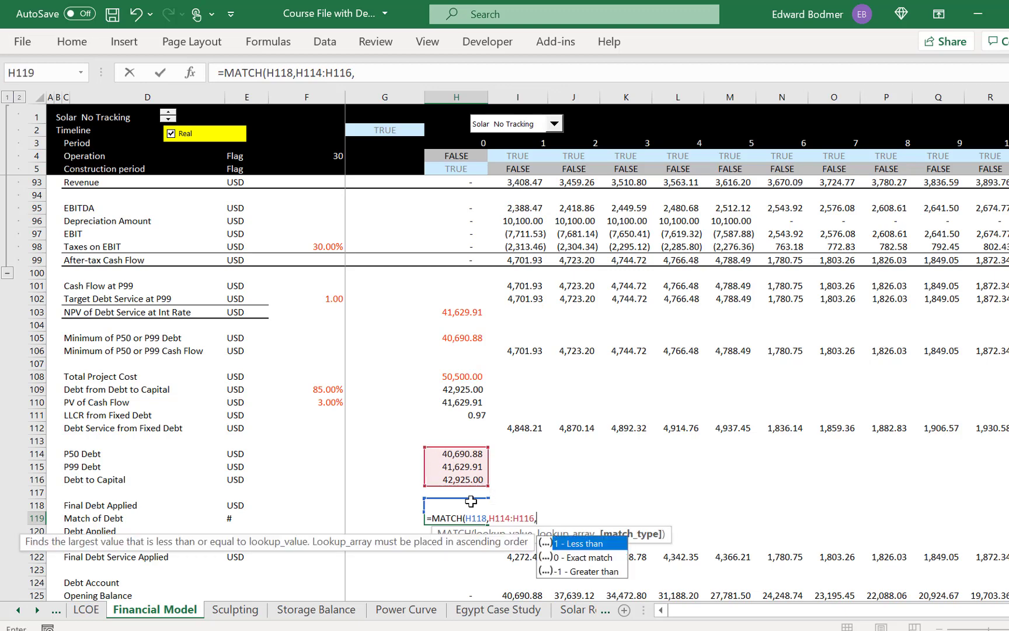
pyautogui.write('0')
pyautogui.press('Return')
# Return the name of the applied debt case in H120 with =INDEX(C114:C116,H119)
pyautogui.press('Up')
pyautogui.press('Left')
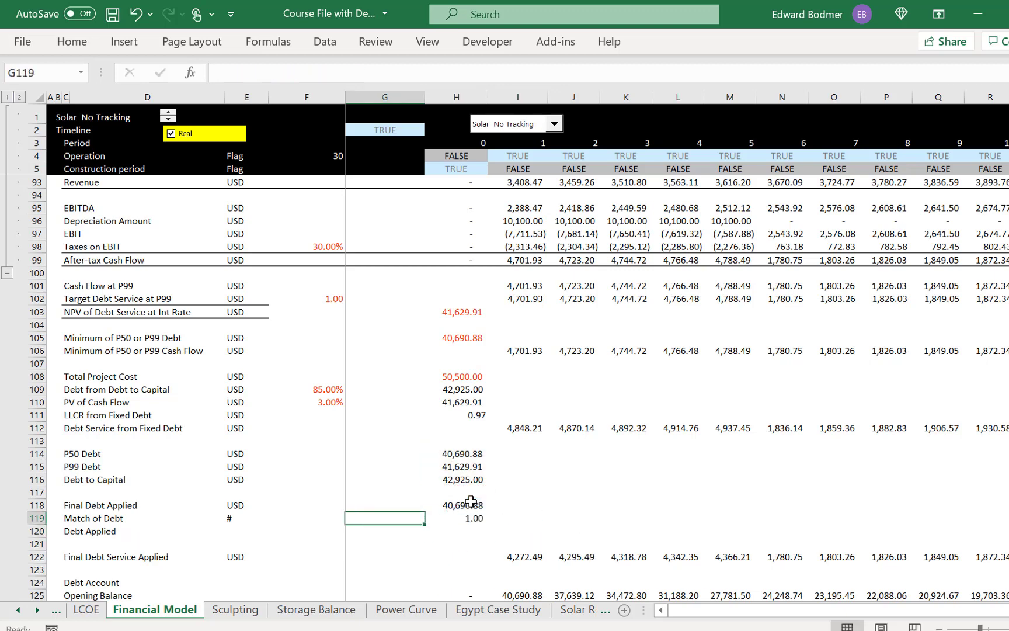
pyautogui.press('Left')
pyautogui.press('Down')
pyautogui.press('Right')
pyautogui.press('Right')
pyautogui.write('=')
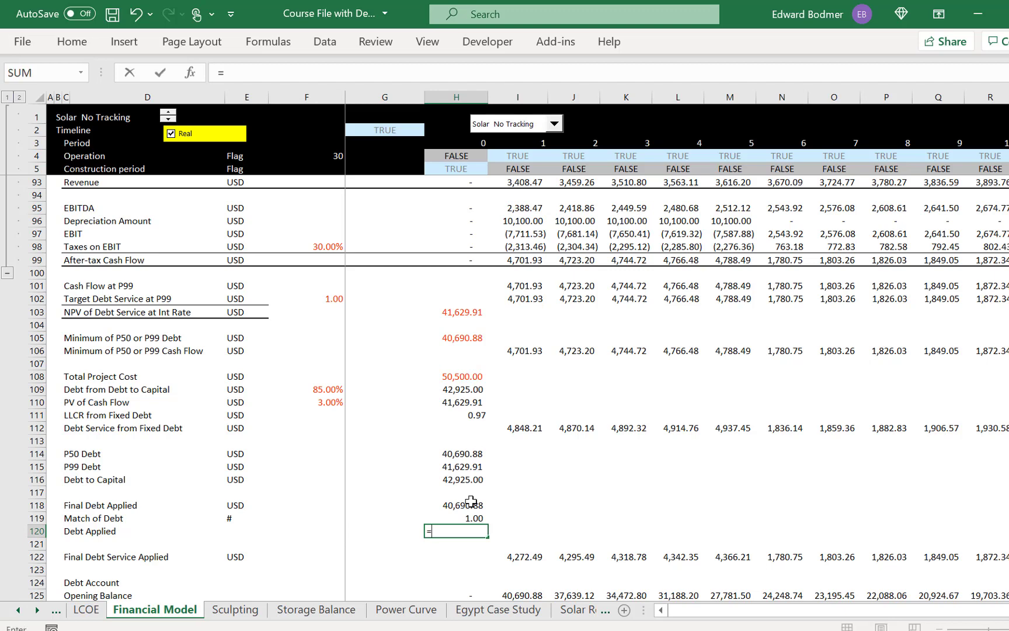
pyautogui.write('in')
pyautogui.press('Tab')
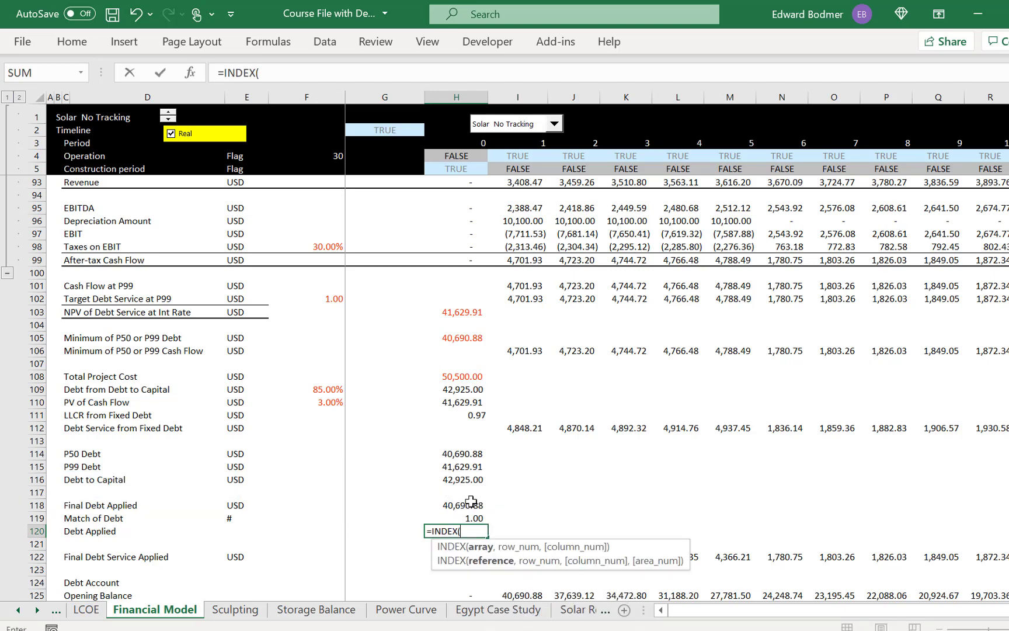
pyautogui.press('Up')
pyautogui.press('Up')
pyautogui.press('Up')
pyautogui.press('Up')
pyautogui.press('Up')
pyautogui.press('Left')
pyautogui.press('Left')
pyautogui.press('Left')
pyautogui.press('Left')
pyautogui.press('Left')
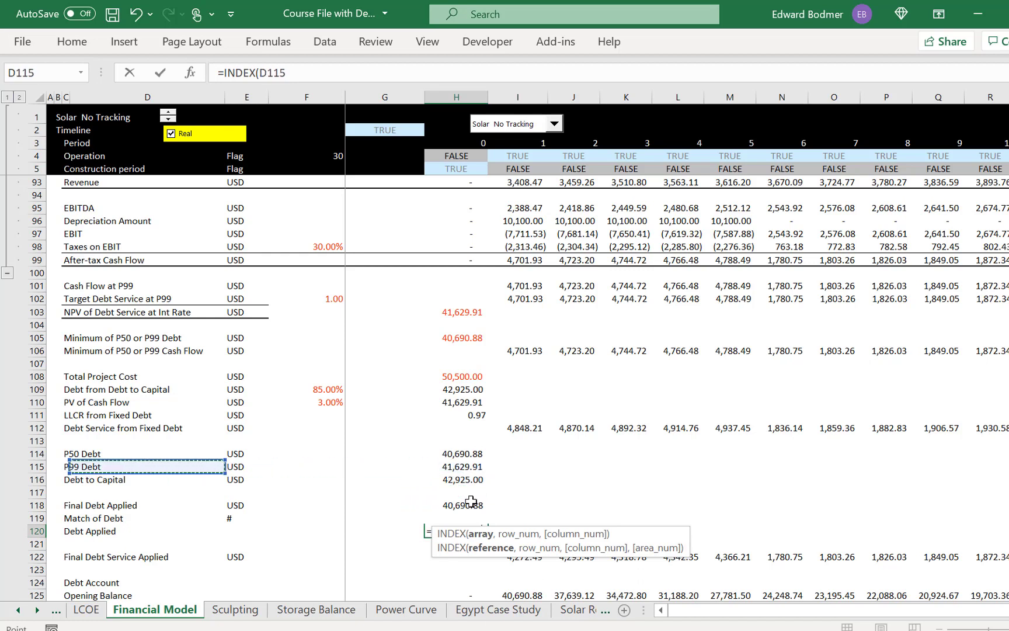
pyautogui.press('Up')
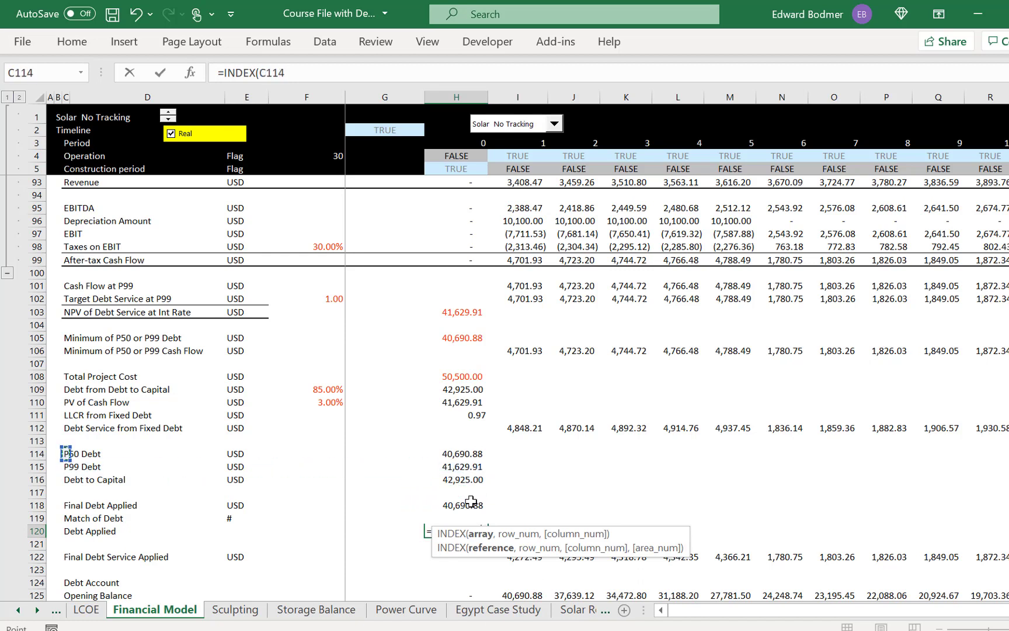
pyautogui.hotkey('shift', 'Down')
pyautogui.hotkey('shift', 'Down')
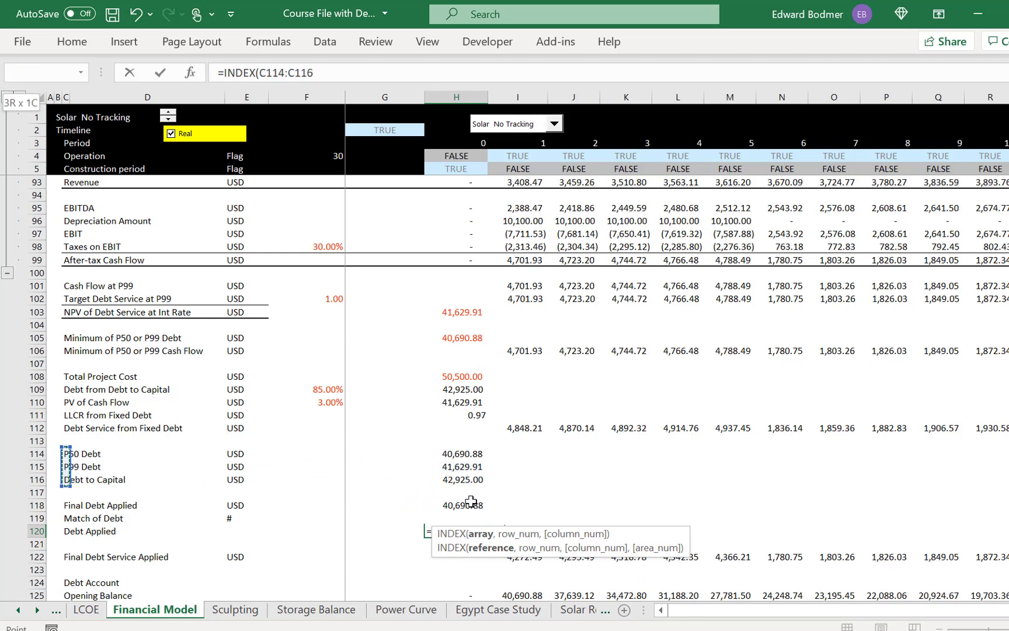
pyautogui.write(',')
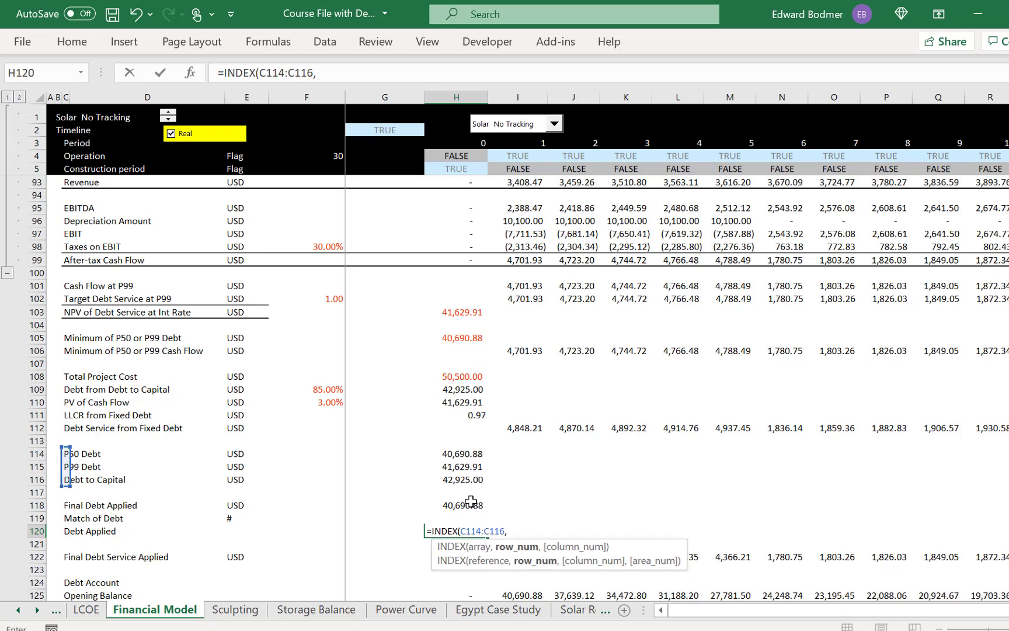
pyautogui.press('Up')
pyautogui.write(')')
pyautogui.press('Return')
# Look up the same debt case name in I120 with =XLOOKUP(H118,H114:H116,C114:C116,0,0) as an alternative to INDEX and MATCH
pyautogui.press('Up')
pyautogui.press('Right')
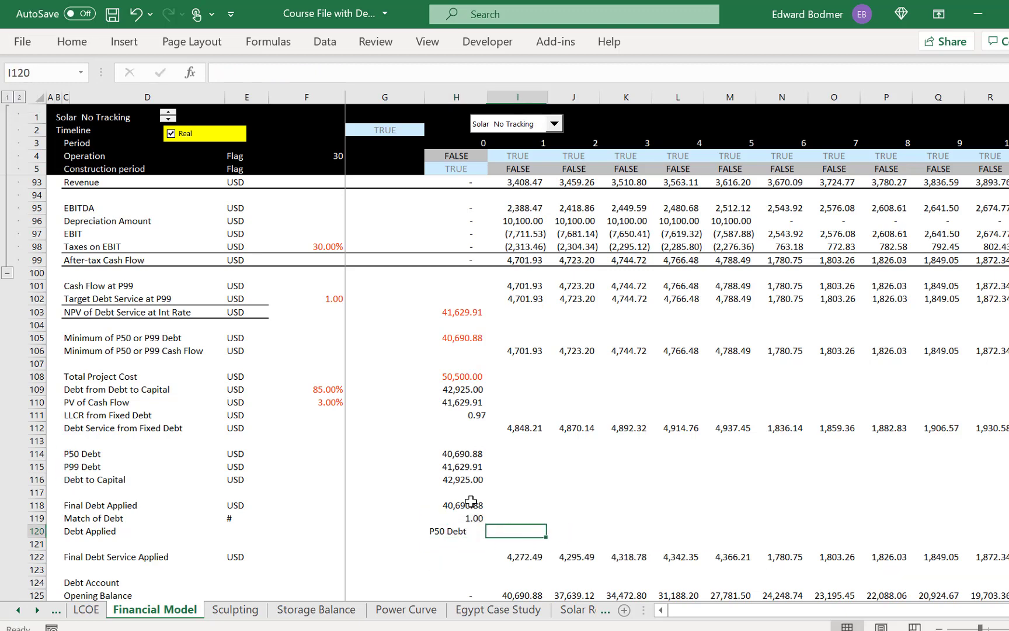
pyautogui.write('=x')
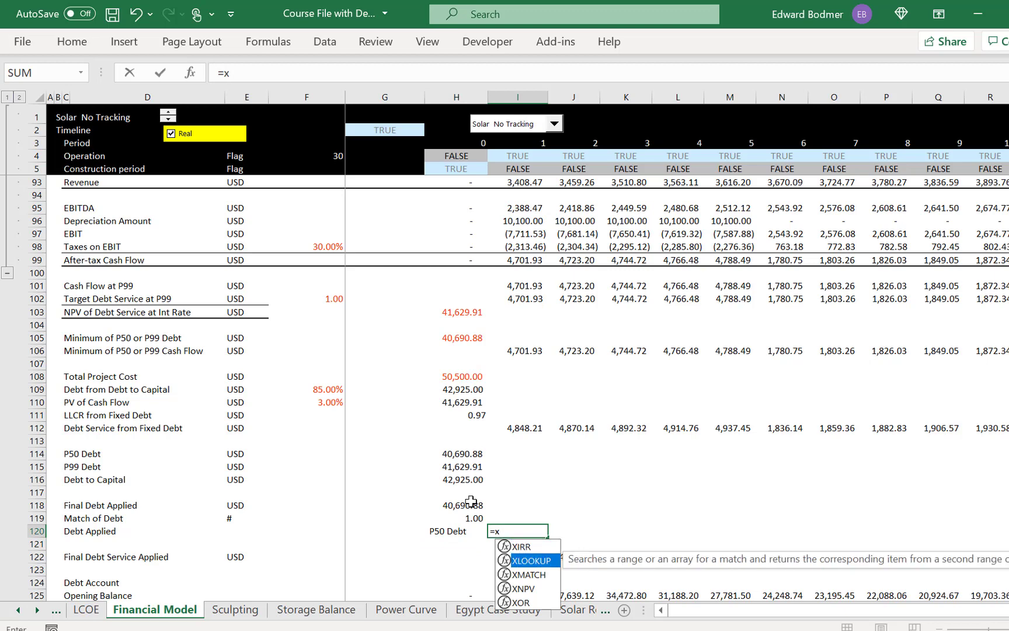
pyautogui.press('Tab')
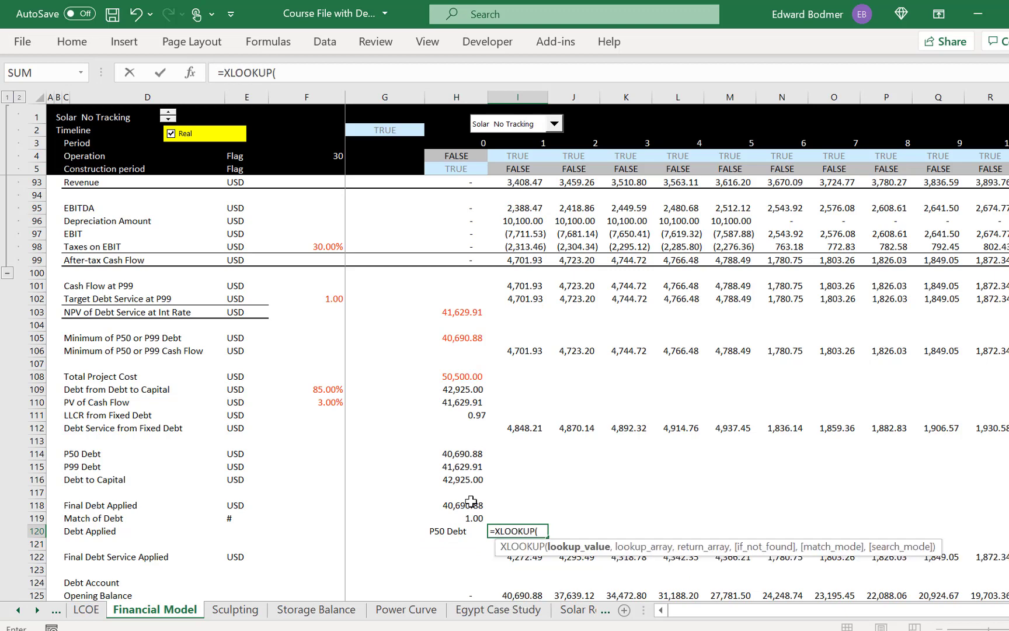
pyautogui.press('Up')
pyautogui.press('Up')
pyautogui.press('Up')
pyautogui.press('Up')
pyautogui.press('Up')
pyautogui.press('Up')
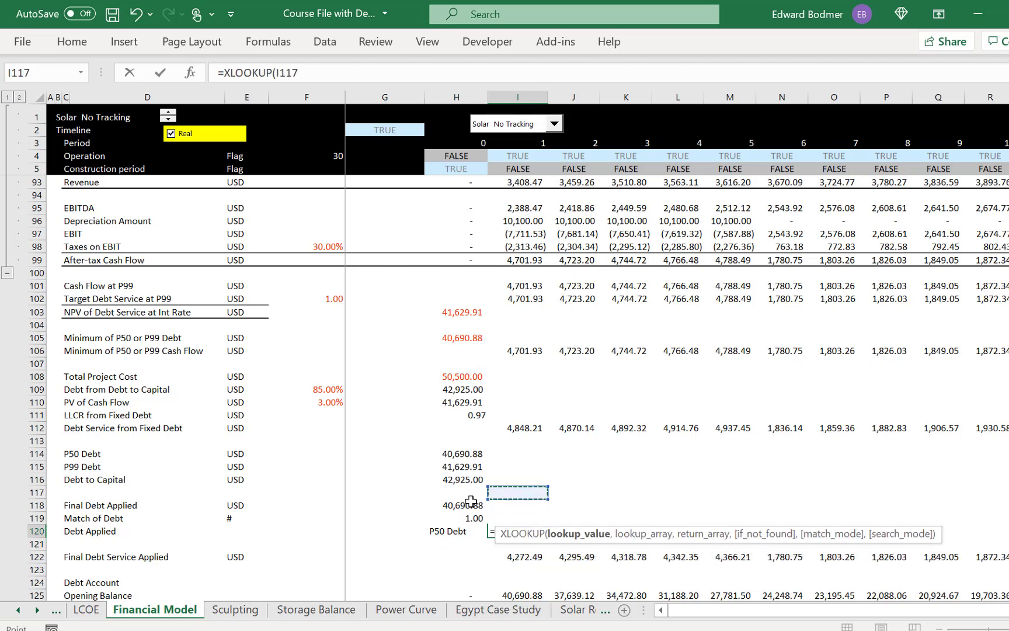
pyautogui.press('Left')
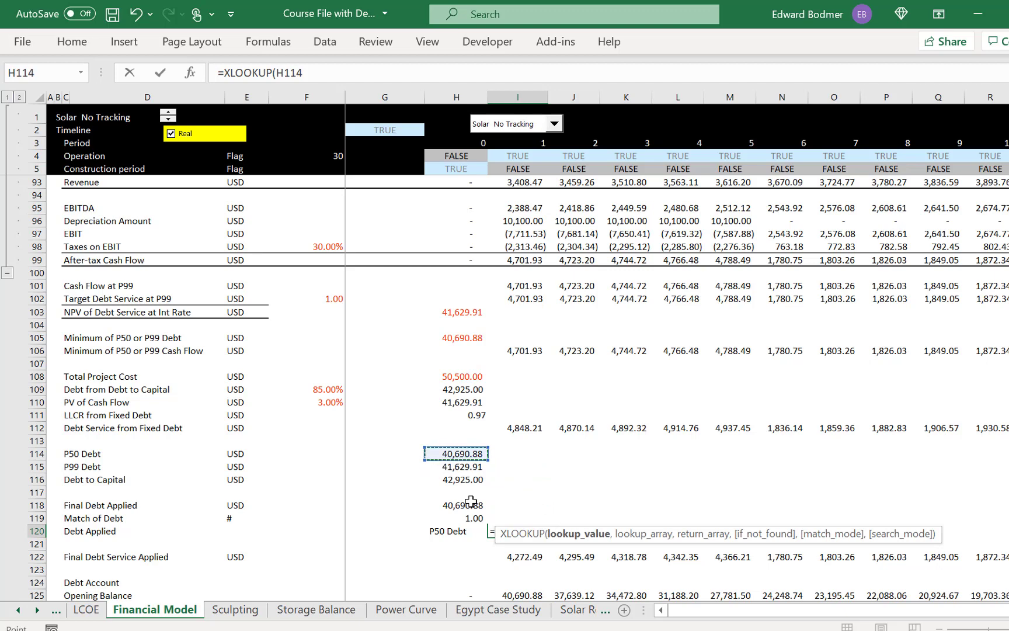
pyautogui.press('Down')
pyautogui.press('Down')
pyautogui.press('Down')
pyautogui.press('Down')
pyautogui.write(',')
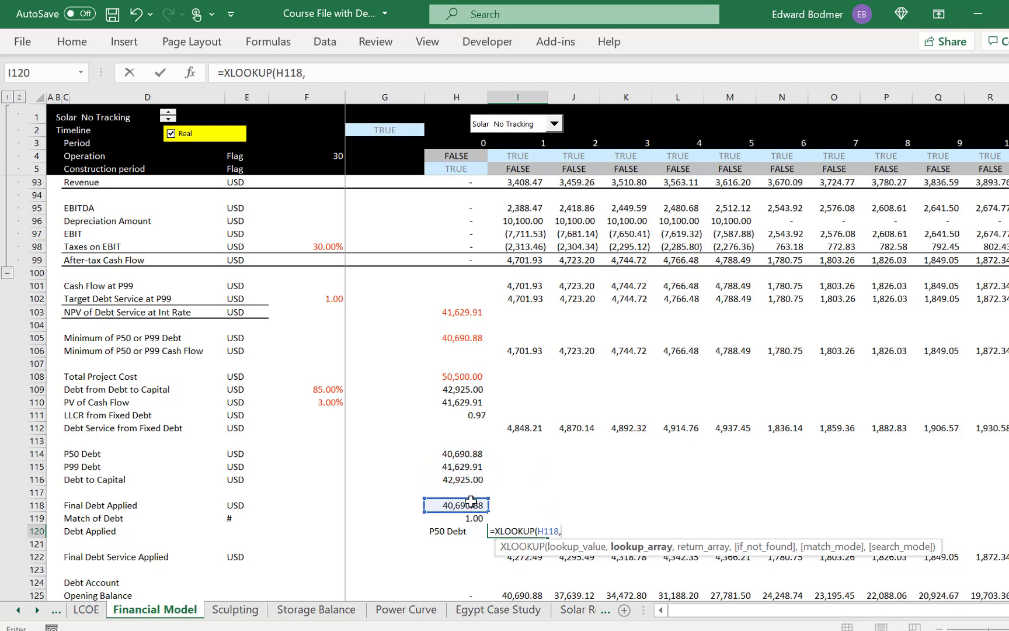
pyautogui.press('Up')
pyautogui.press('Up')
pyautogui.press('Up')
pyautogui.press('Up')
pyautogui.press('Left')
pyautogui.press('Up')
pyautogui.press('Up')
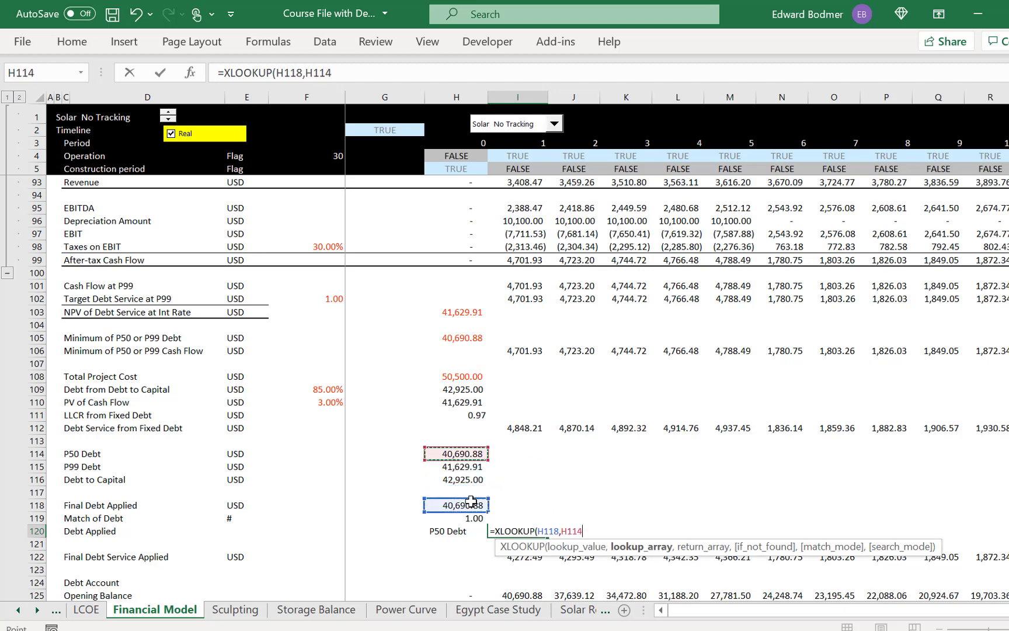
pyautogui.hotkey('shift', 'Down')
pyautogui.hotkey('shift', 'Down')
pyautogui.write(',')
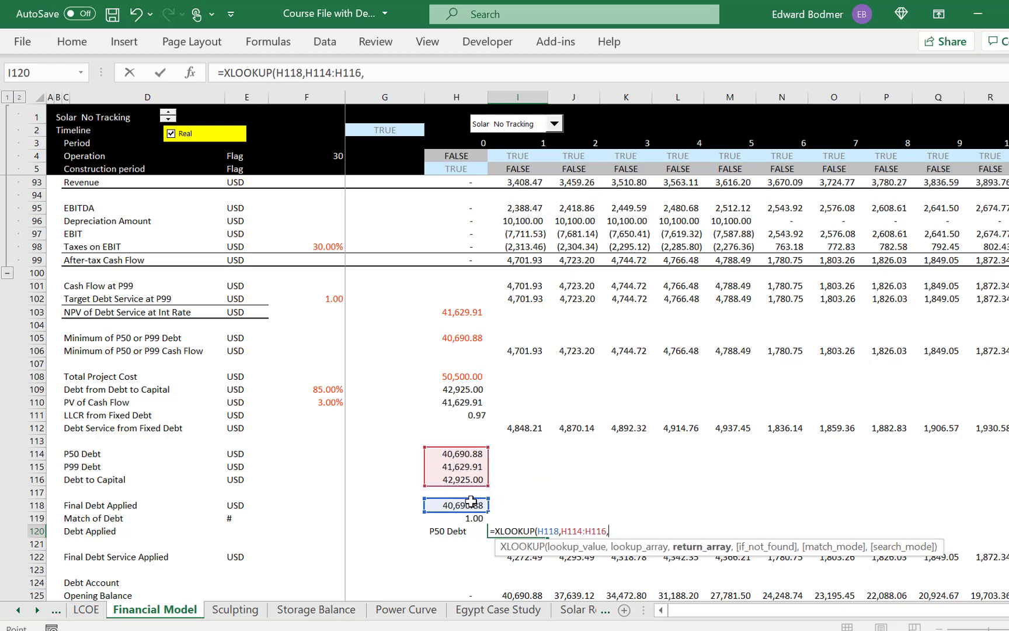
pyautogui.press('Left')
pyautogui.press('Left')
pyautogui.press('Left')
pyautogui.press('Up')
pyautogui.press('Up')
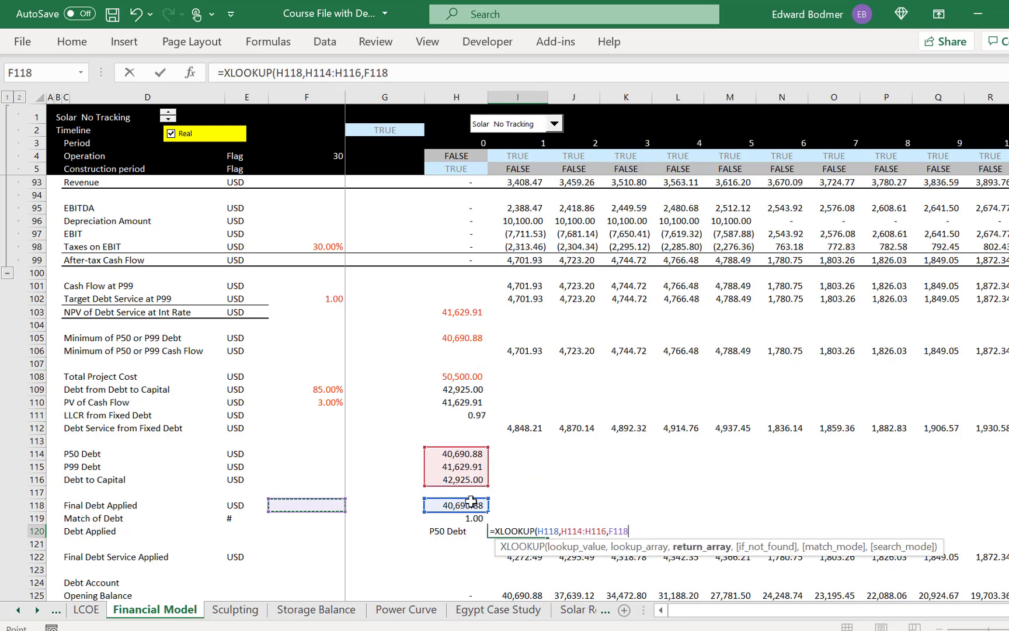
pyautogui.press('Up')
pyautogui.press('Up')
pyautogui.press('Up')
pyautogui.press('Left')
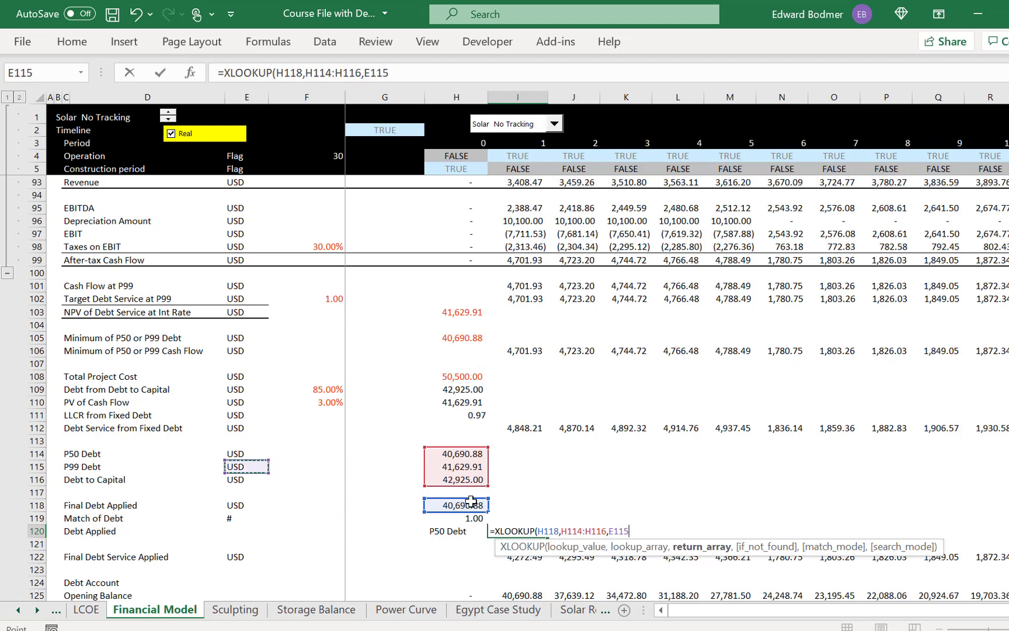
pyautogui.press('Left')
pyautogui.press('Left')
pyautogui.press('Up')
pyautogui.hotkey('shift', 'Down')
pyautogui.hotkey('shift', 'Down')
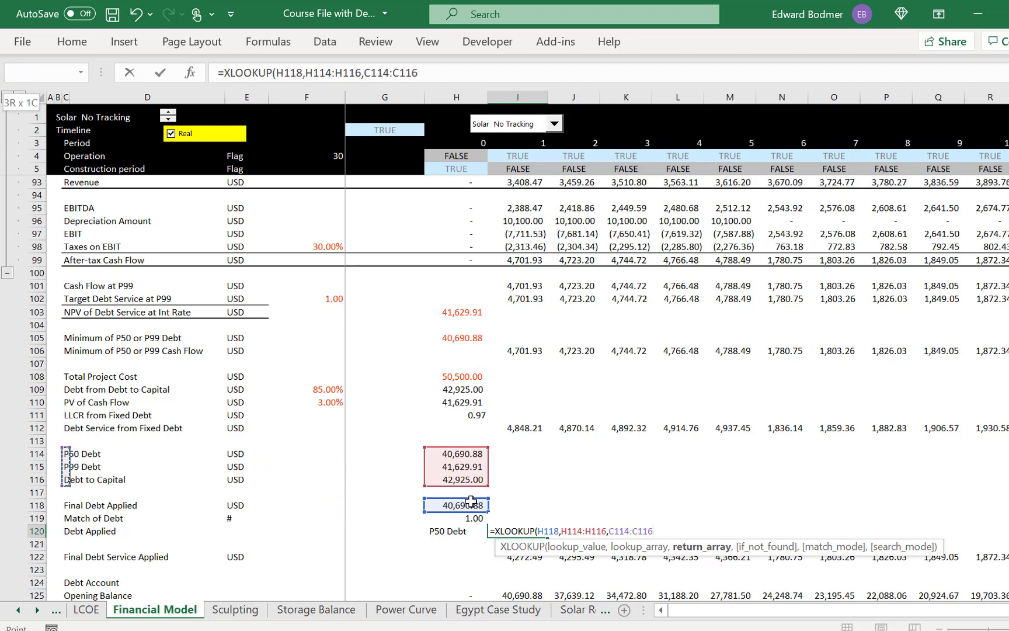
pyautogui.write(',')
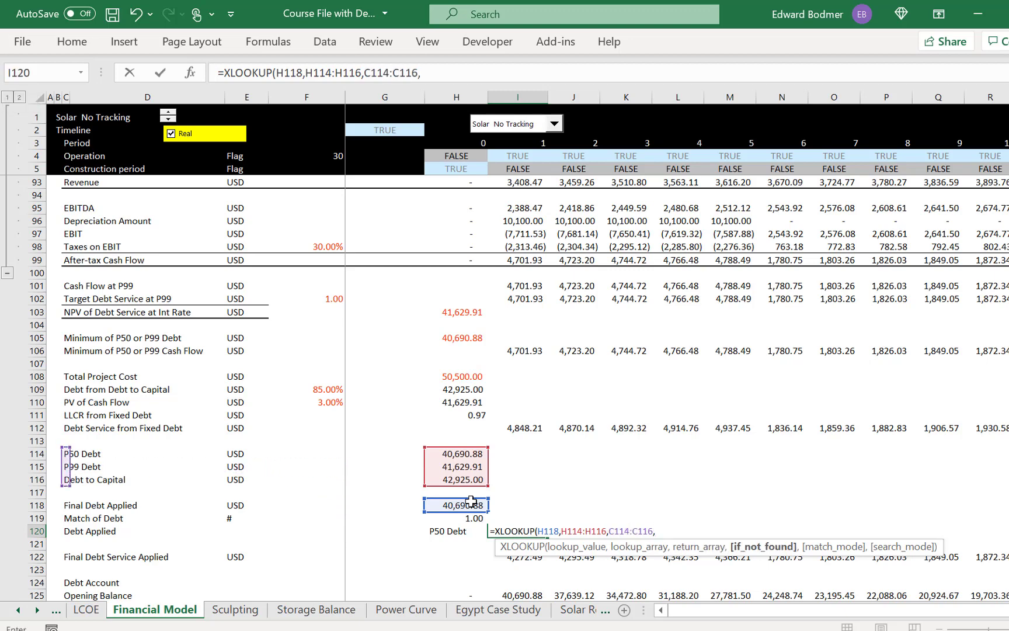
pyautogui.write('0,')
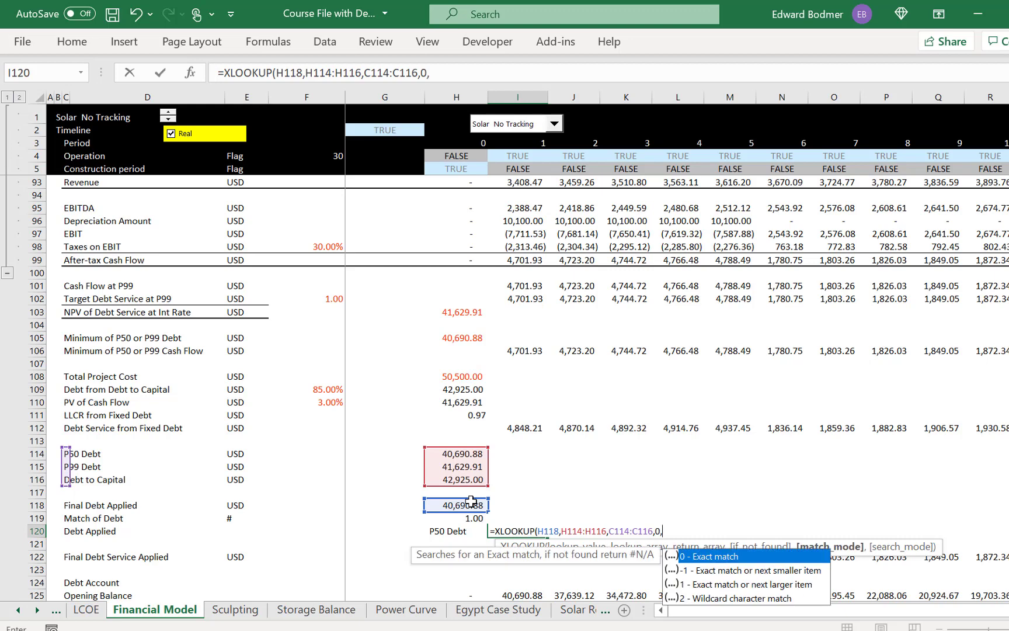
pyautogui.write('0')
pyautogui.press('Return')
pyautogui.press('Up')
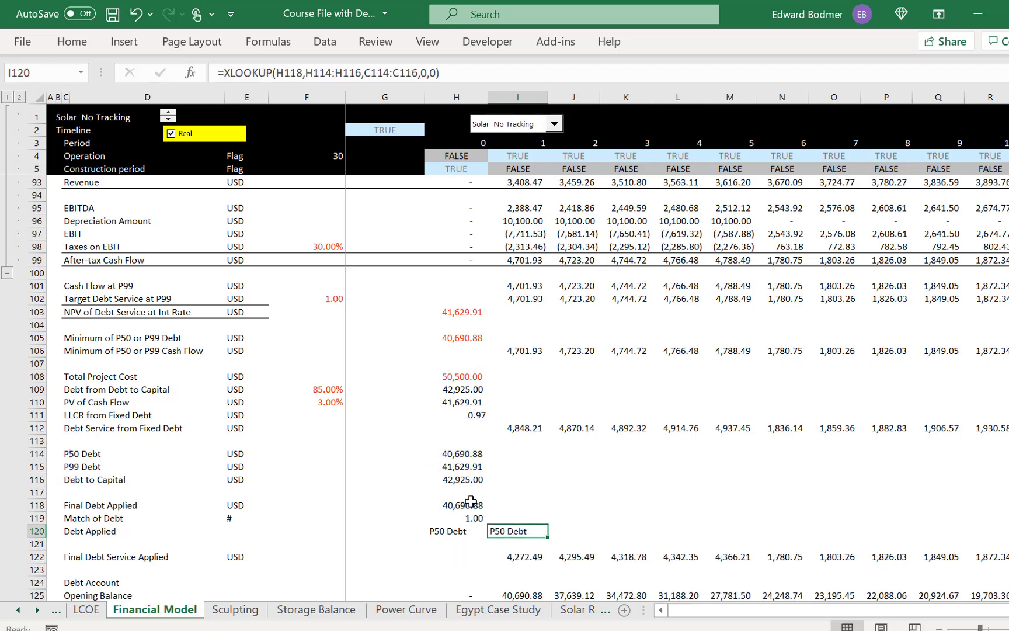
# Start replacing the Final Debt Service Applied formula in I122 with a CHOOSE function, using Match of Debt in H119 as the index
pyautogui.press('Left')
pyautogui.press('Left')
pyautogui.press('Down')
pyautogui.press('Down')
pyautogui.press('Down')
pyautogui.press('Down')
pyautogui.press('Down')
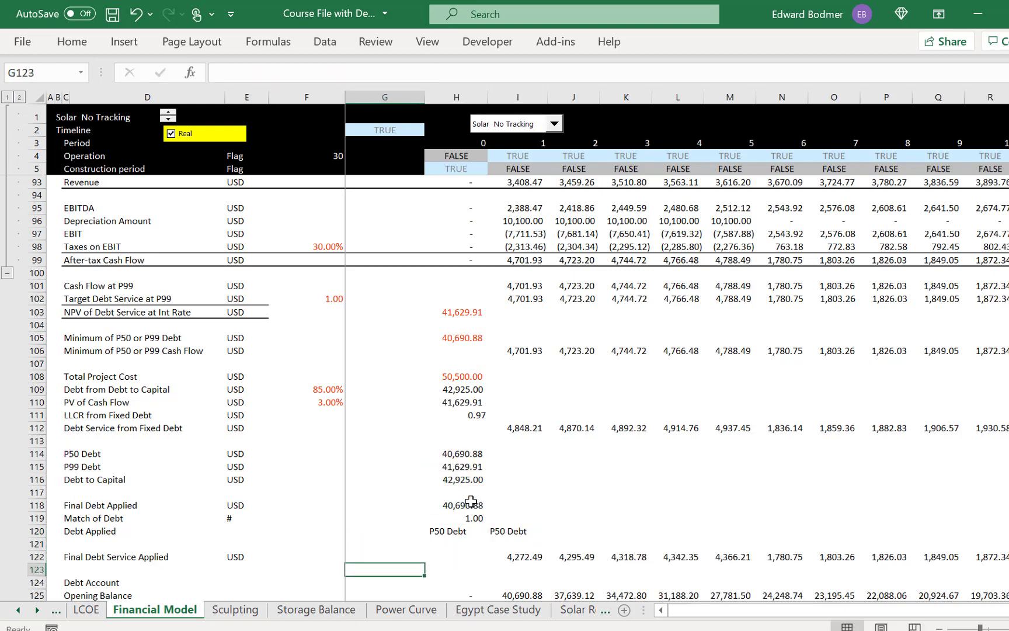
pyautogui.press('Up')
pyautogui.press('Up')
pyautogui.press('Up')
pyautogui.press('Right')
pyautogui.press('Right')
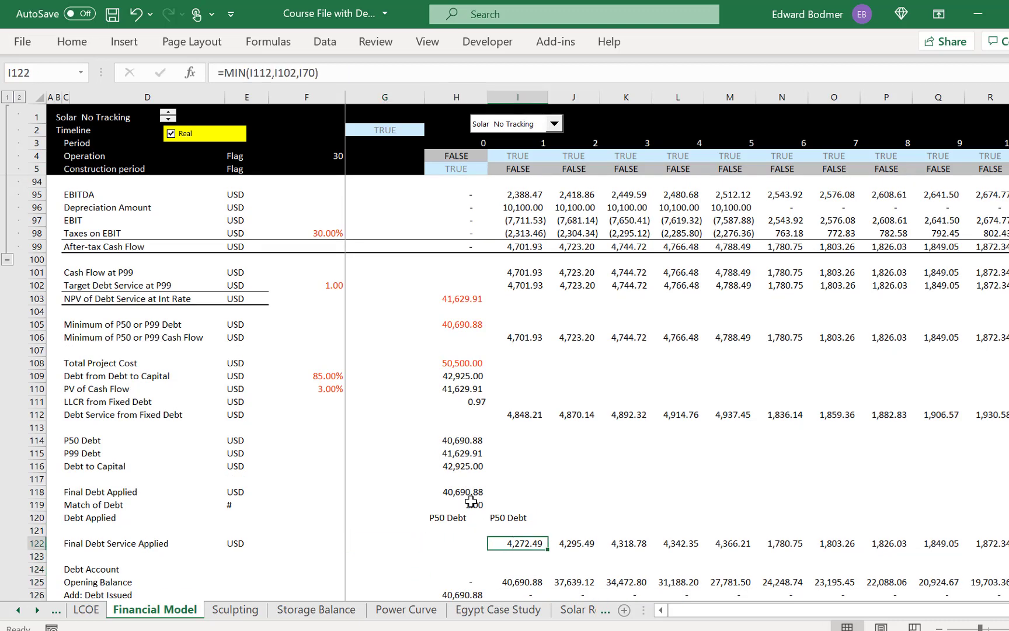
pyautogui.write('=ch')
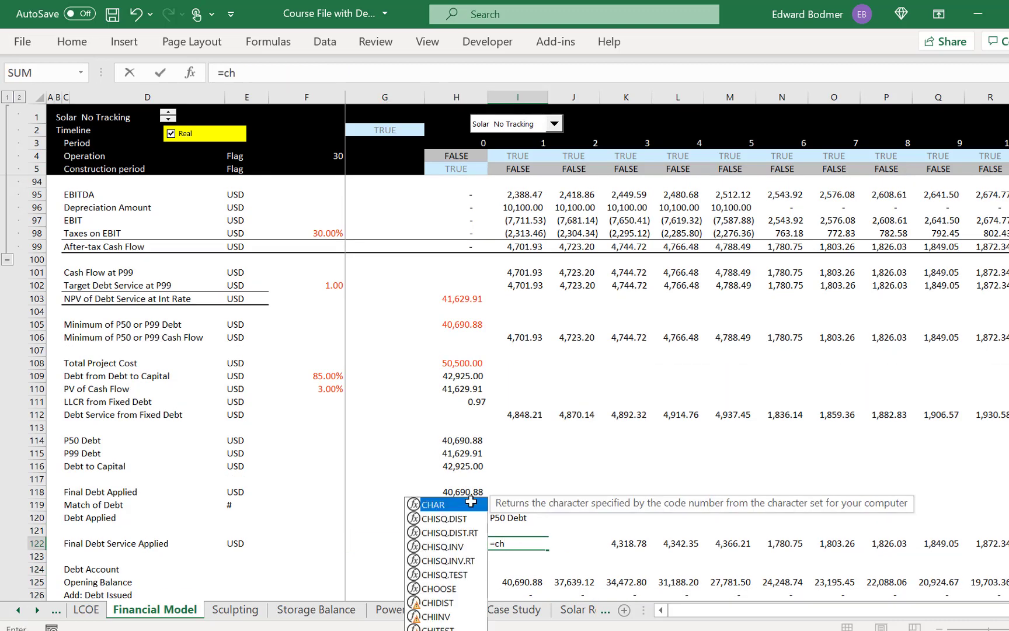
pyautogui.press('Down')
pyautogui.press('Down')
pyautogui.press('Down')
pyautogui.press('Down')
pyautogui.press('Down')
pyautogui.press('Down')
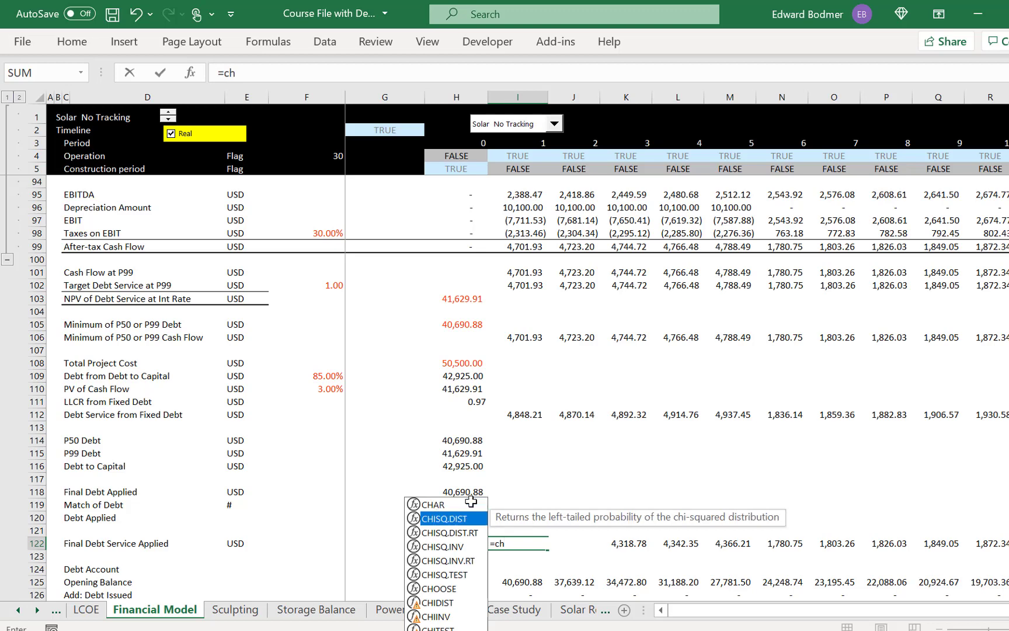
pyautogui.press('Tab')
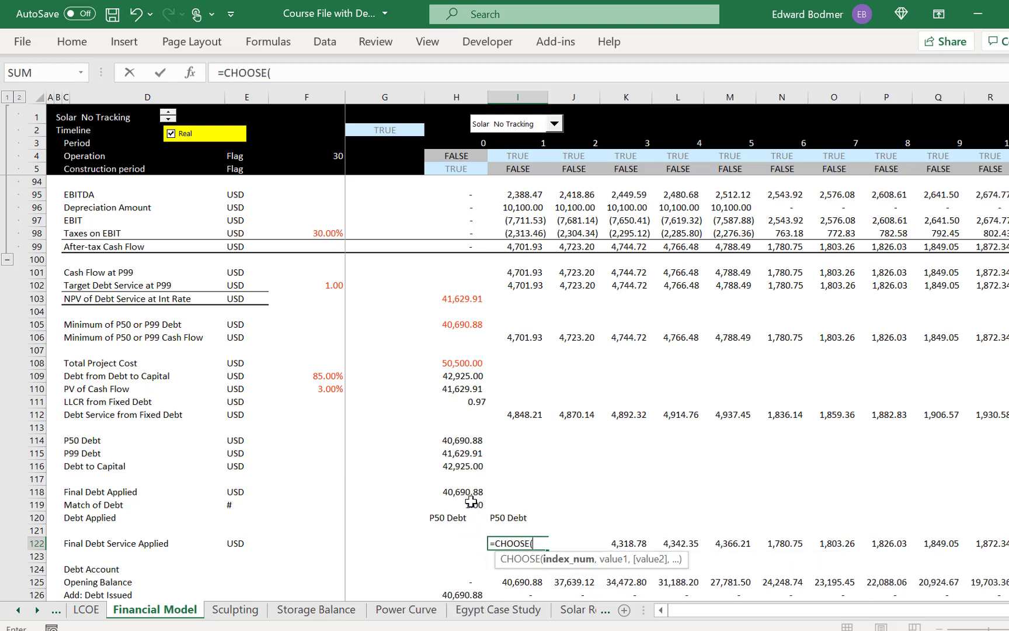
pyautogui.press('Up')
pyautogui.press('Up')
pyautogui.press('Up')
pyautogui.press('Left')
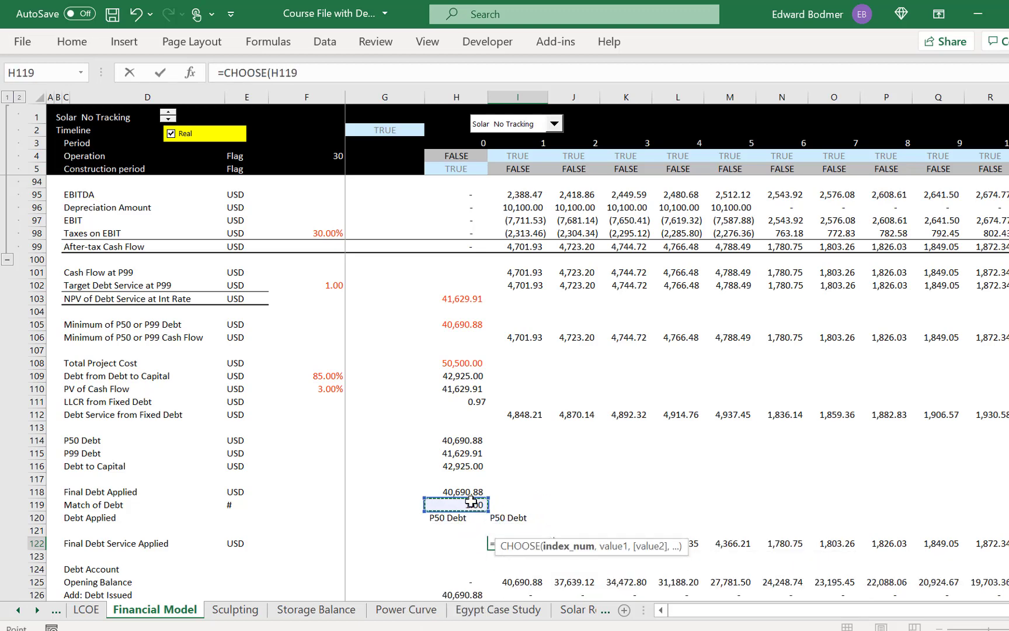
# Add the Target Debt Service at P50 in I70 as the first value of the CHOOSE formula
pyautogui.write(',')
pyautogui.press('Up')
pyautogui.press('Up')
pyautogui.press('Up')
pyautogui.press('Up')
pyautogui.press('Up')
pyautogui.press('Up')
pyautogui.press('Up')
pyautogui.press('Up')
pyautogui.press('Up')
pyautogui.press('Up')
pyautogui.press('Up')
pyautogui.press('Up')
pyautogui.press('Up')
pyautogui.press('Up')
pyautogui.press('Up')
pyautogui.press('Up')
pyautogui.press('Up')
pyautogui.press('Up')
pyautogui.press('Up')
pyautogui.press('Up')
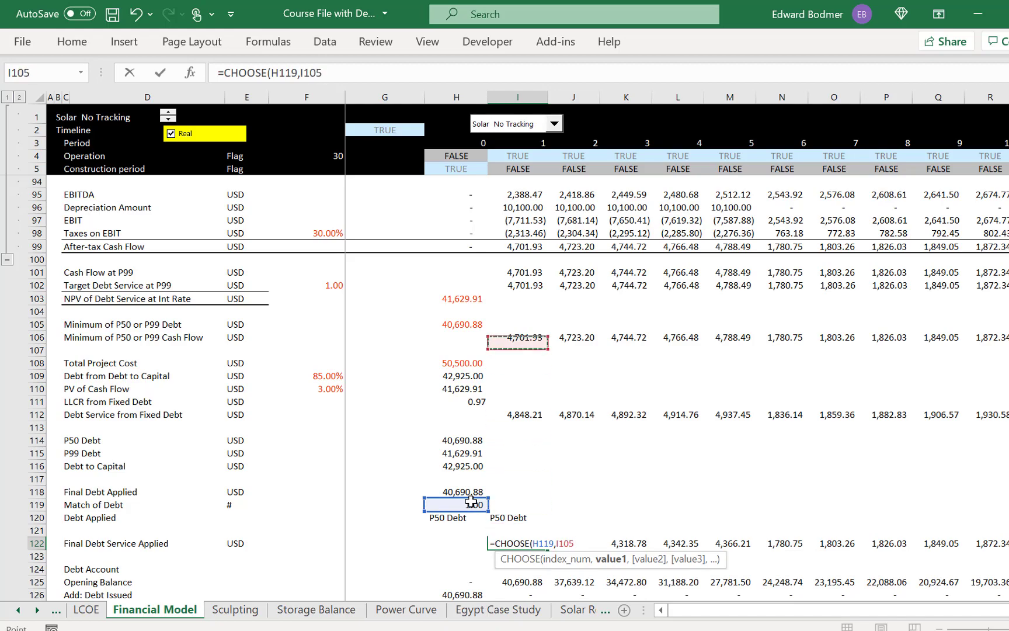
pyautogui.press('Up')
pyautogui.press('Up')
pyautogui.press('Up')
pyautogui.press('Up')
pyautogui.press('Up')
pyautogui.press('Up')
pyautogui.press('Up')
pyautogui.press('Up')
pyautogui.press('Up')
pyautogui.press('Up')
pyautogui.press('Up')
pyautogui.press('Up')
pyautogui.press('Up')
pyautogui.press('Up')
pyautogui.press('Up')
pyautogui.press('Up')
pyautogui.press('Up')
pyautogui.press('Up')
pyautogui.press('Up')
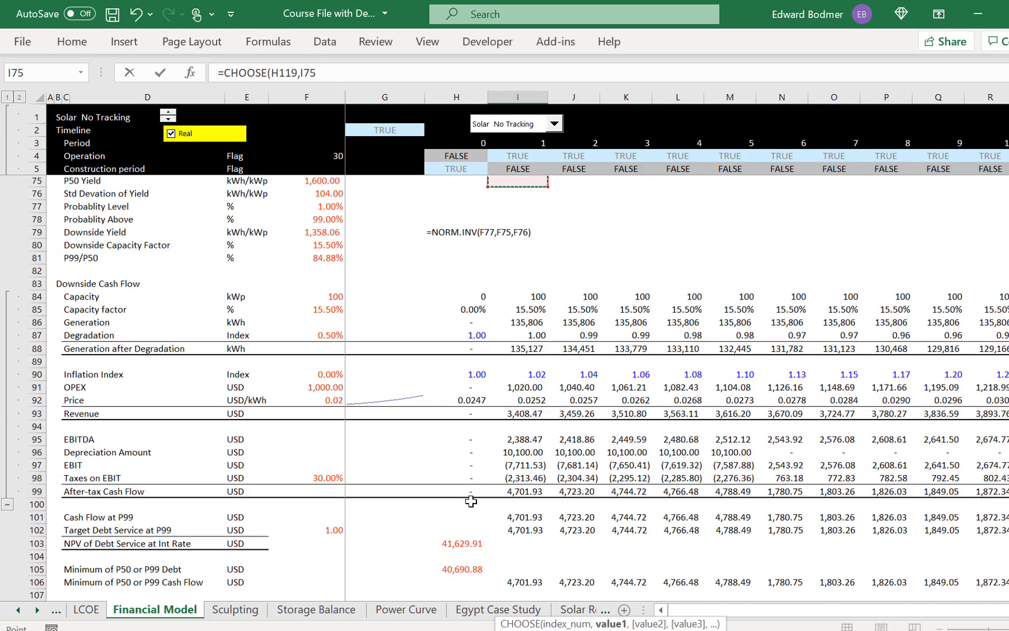
pyautogui.press('Up')
pyautogui.press('Up')
pyautogui.press('Up')
pyautogui.press('Up')
pyautogui.press('Up')
pyautogui.press('Up')
pyautogui.press('Up')
pyautogui.press('Up')
pyautogui.press('Up')
pyautogui.press('Up')
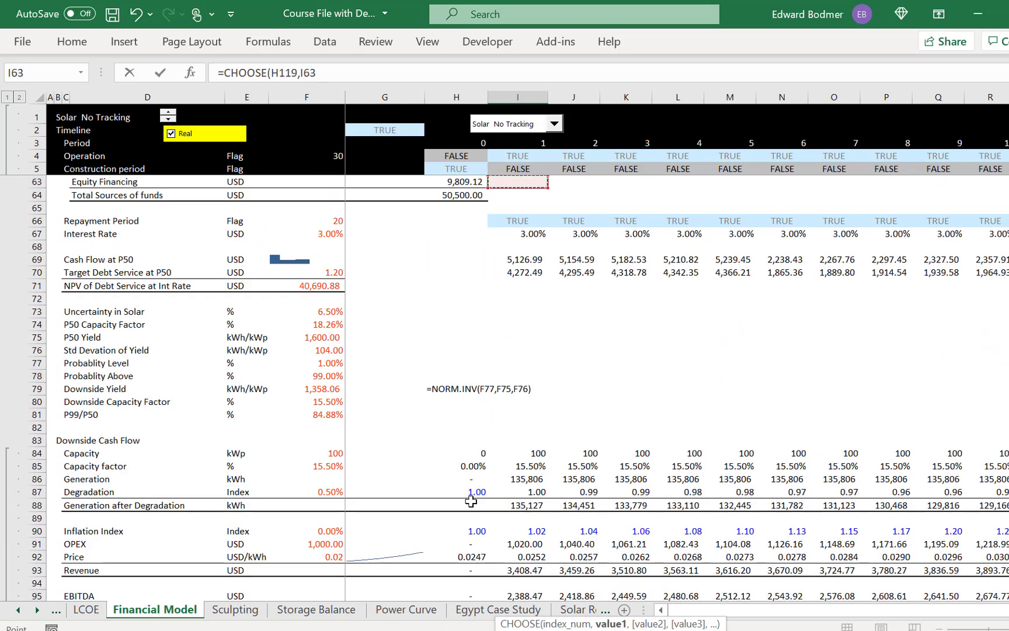
pyautogui.press('Down')
pyautogui.press('Down')
pyautogui.press('Down')
pyautogui.press('Down')
pyautogui.press('Up')
pyautogui.press('Up')
pyautogui.press('Up')
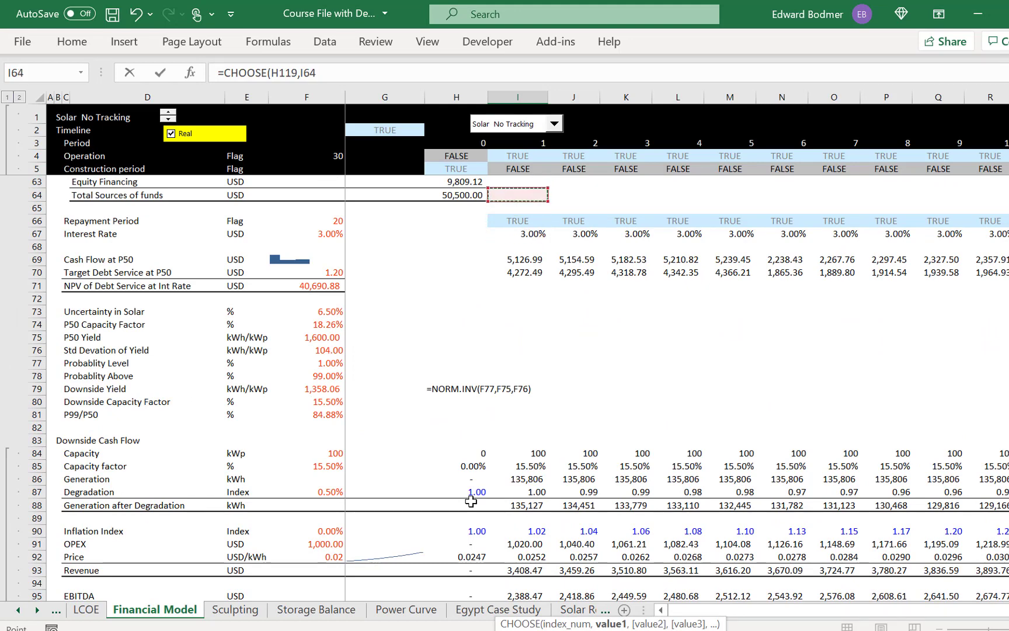
pyautogui.press('Down')
pyautogui.press('Down')
pyautogui.press('Down')
pyautogui.press('Down')
pyautogui.press('Down')
pyautogui.press('Down')
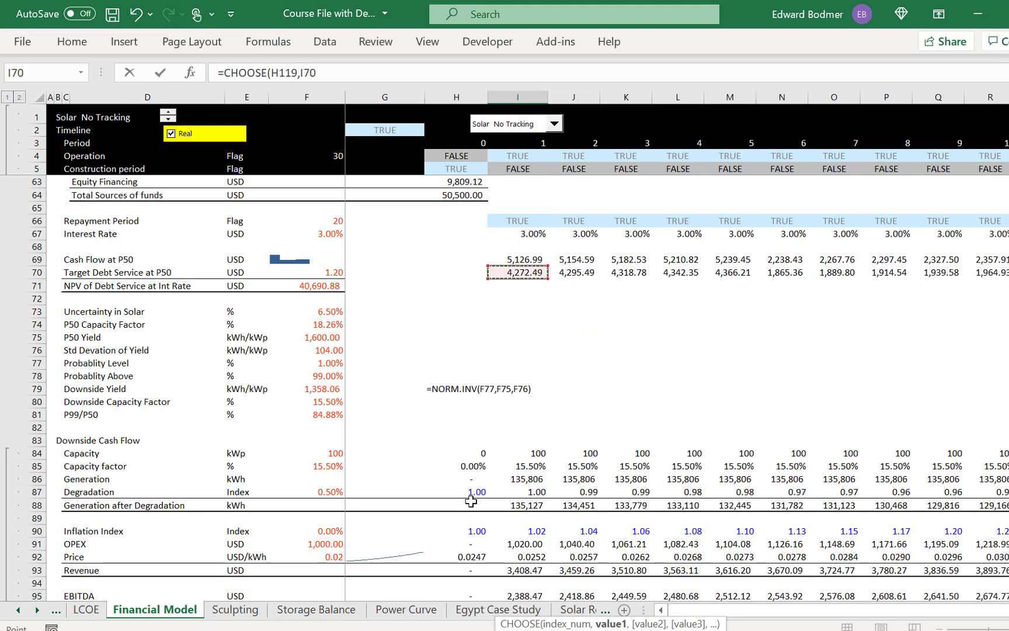
# Add the Minimum of P50 or P99 Cash Flow in I106 as the second CHOOSE value
pyautogui.write(',')
pyautogui.press('Up')
pyautogui.press('Up')
pyautogui.press('Up')
pyautogui.press('Up')
pyautogui.press('Up')
pyautogui.press('Up')
pyautogui.press('Up')
pyautogui.press('Up')
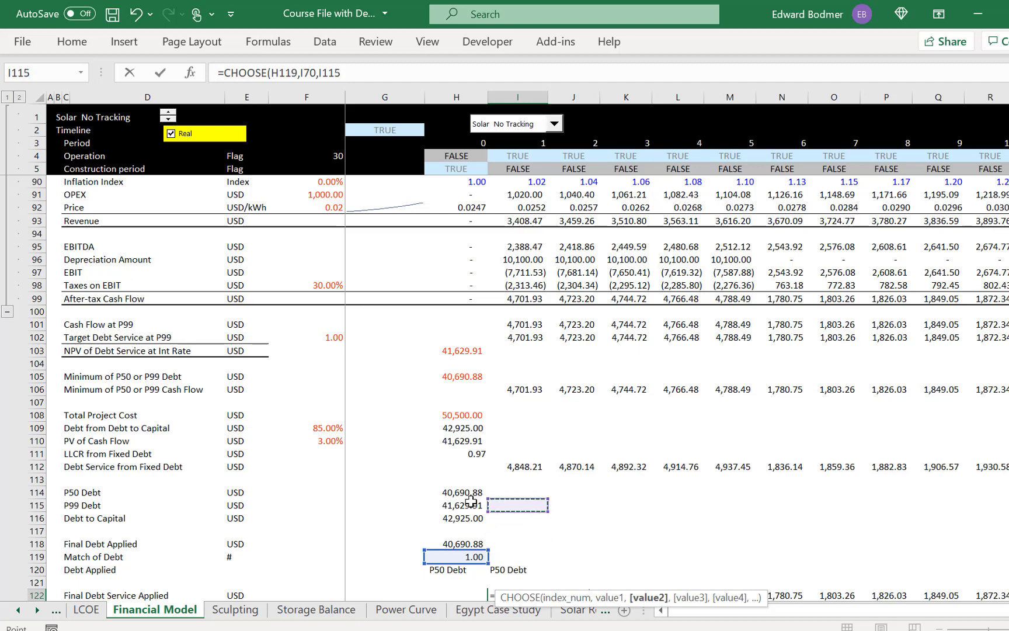
pyautogui.press('Up')
pyautogui.press('Up')
pyautogui.press('Up')
pyautogui.press('Up')
pyautogui.press('Up')
pyautogui.press('Up')
pyautogui.press('Up')
pyautogui.press('Up')
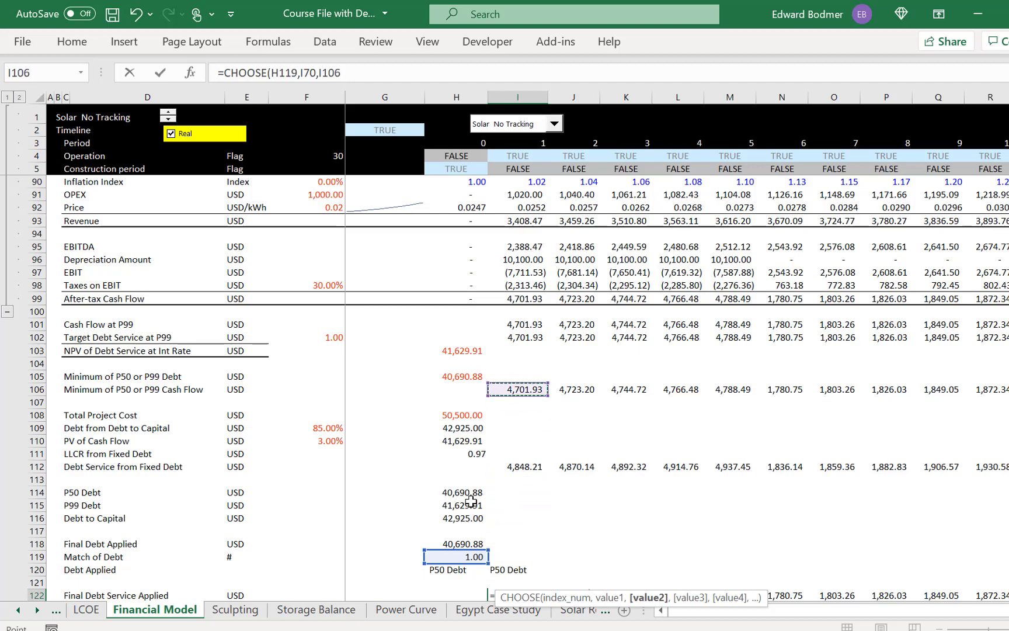
# Add Debt Service from Fixed Debt in I112 as the third value, completing =CHOOSE(H119,I70,I106,I112), and fill the formula across row 122
pyautogui.write(',')
pyautogui.press('Up')
pyautogui.press('Up')
pyautogui.press('Up')
pyautogui.press('Up')
pyautogui.press('Up')
pyautogui.press('Up')
pyautogui.press('Up')
pyautogui.press('Up')
pyautogui.press('Up')
pyautogui.press('Up')
pyautogui.press('Up')
pyautogui.press('Up')
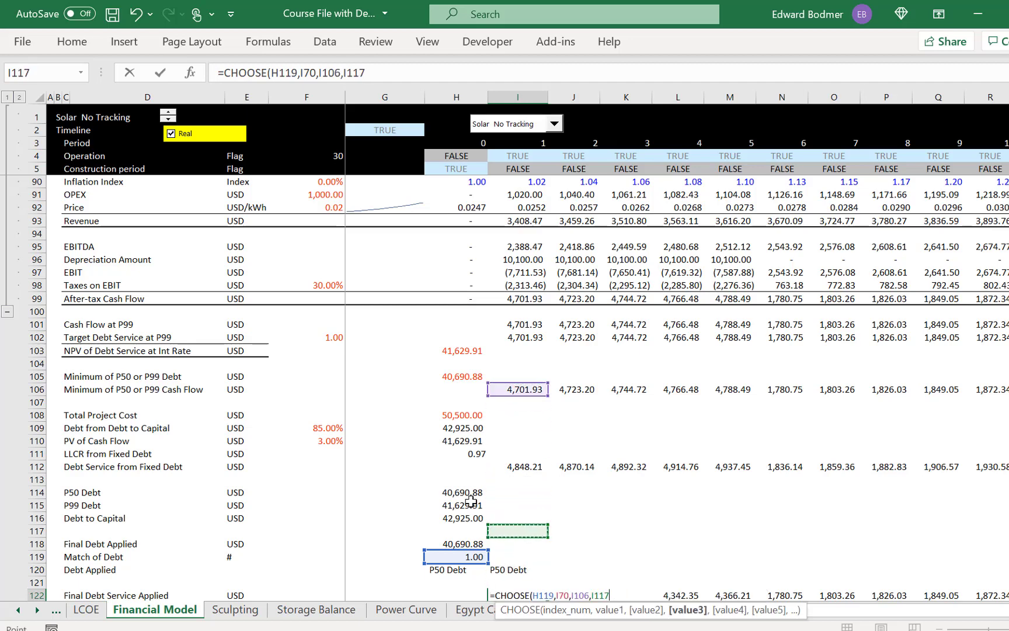
pyautogui.press('Down')
pyautogui.press('Down')
pyautogui.press('Return')
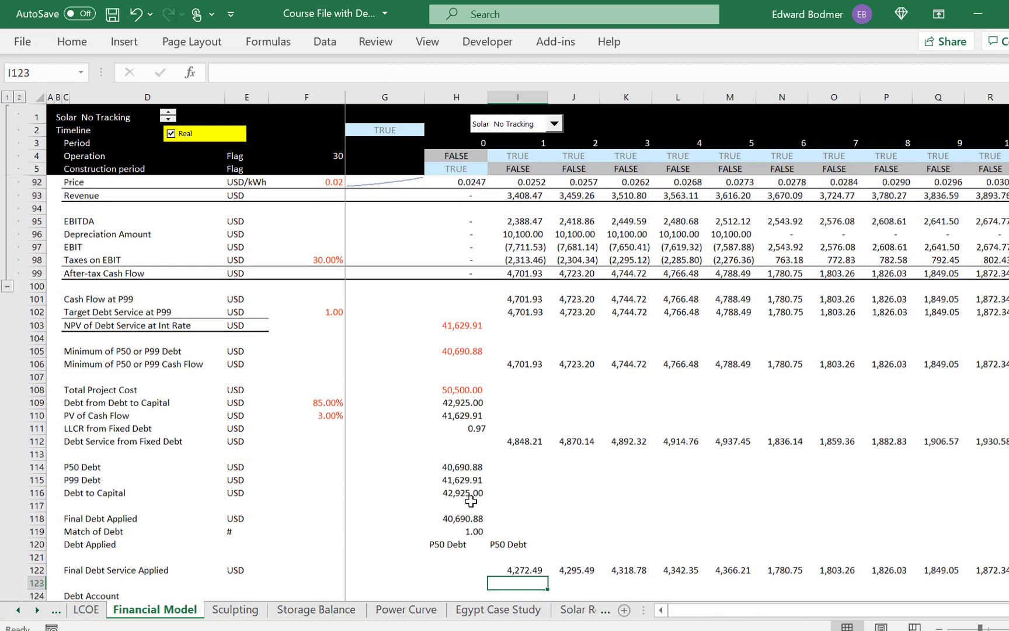
pyautogui.press('Up')
pyautogui.hotkey('ctrl', 'shift', 'r')
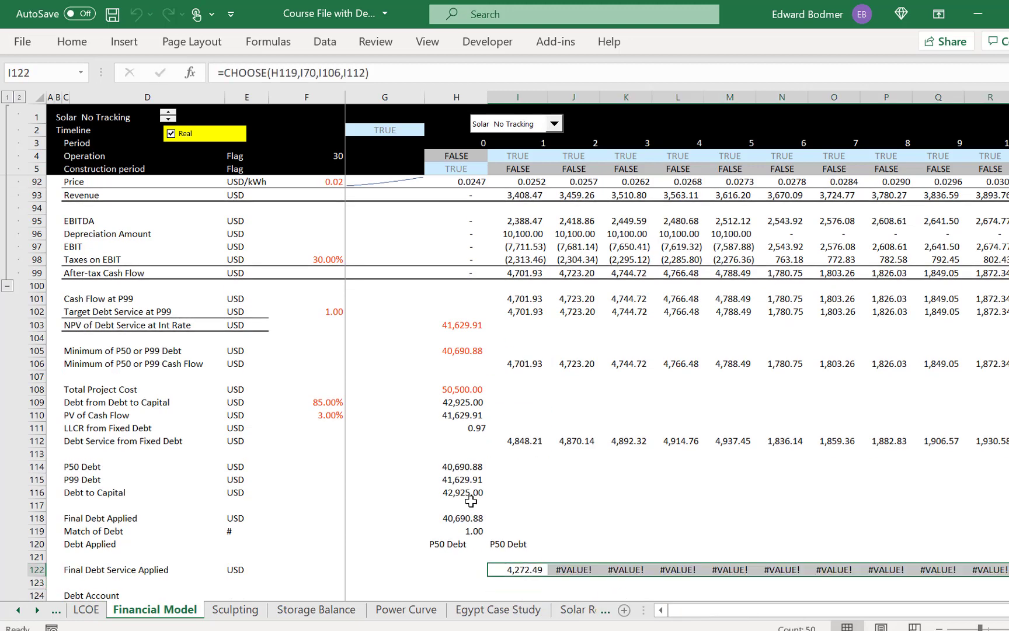
# Make the index reference absolute in I122 as =CHOOSE($H$119,I70,I106,I112) and refill Final Debt Service Applied across row 122
pyautogui.press('Left')
pyautogui.press('Right')
pyautogui.press('F2')
pyautogui.press('Left')
pyautogui.press('Left')
pyautogui.press('Left')
pyautogui.press('Left')
pyautogui.press('Left')
pyautogui.press('Left')
pyautogui.press('Left')
pyautogui.press('Left')
pyautogui.press('Left')
pyautogui.press('Left')
pyautogui.press('Left')
pyautogui.press('Left')
pyautogui.press('Left')
pyautogui.press('Left')
pyautogui.press('Left')
pyautogui.press('Left')
pyautogui.press('Left')
pyautogui.press('Left')
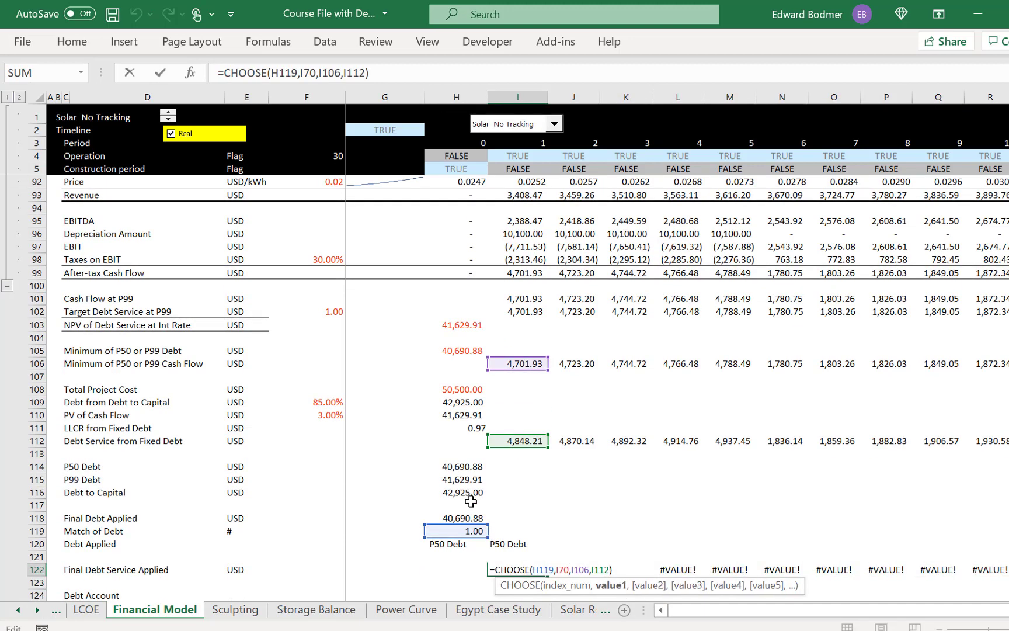
pyautogui.press('Right')
pyautogui.press('F4')
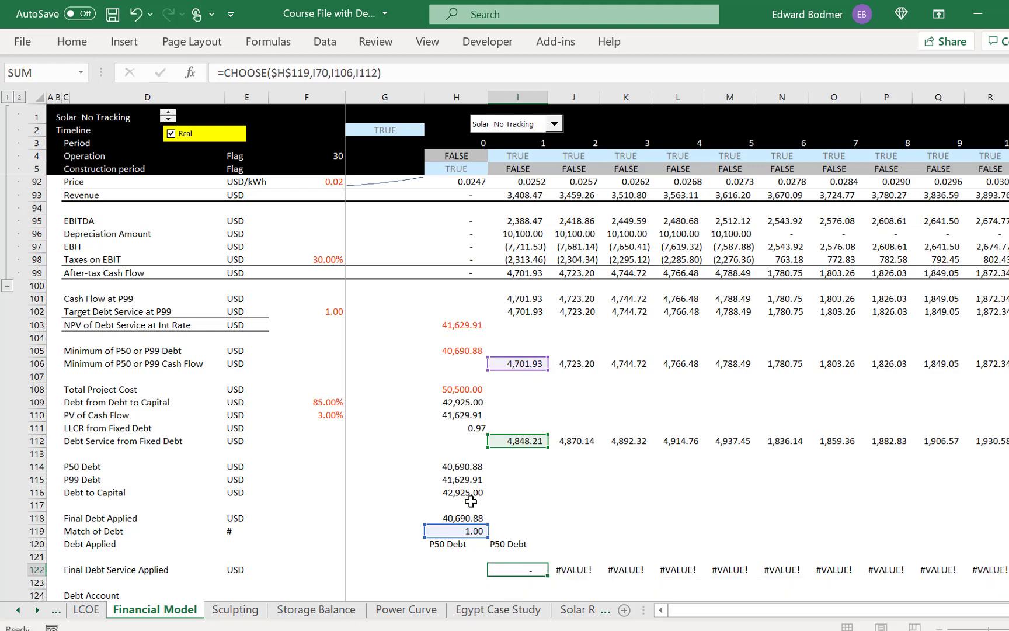
pyautogui.hotkey('ctrl', 'Return')
pyautogui.hotkey('ctrl', 'shift', 'Right')
pyautogui.hotkey('ctrl', 'r')
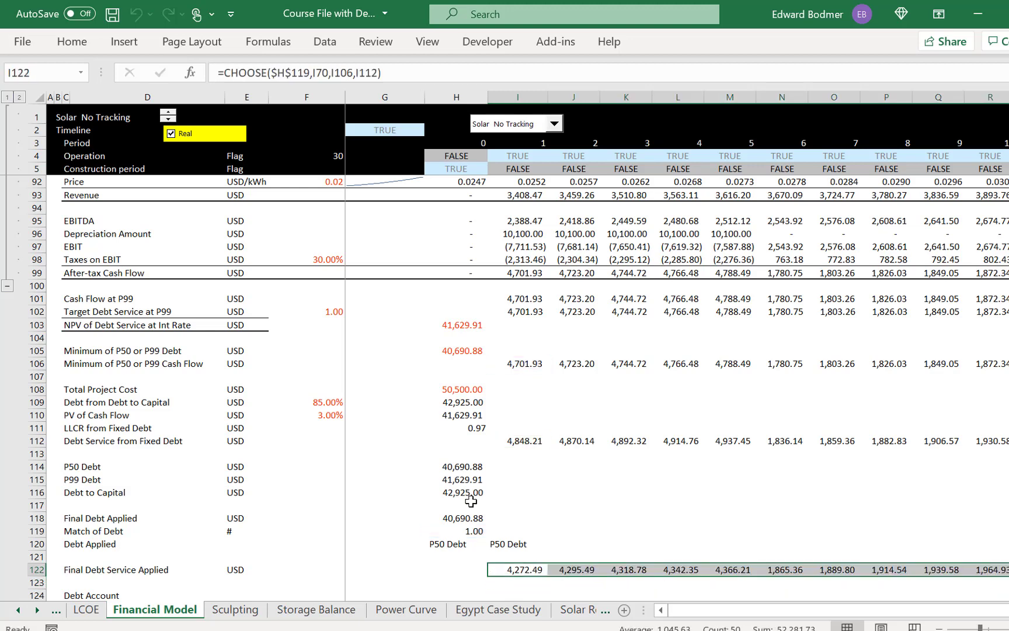
# Examine the opening balance and repayment formulas of the debt account beneath the Final Debt Service Applied row
pyautogui.press('Down')
pyautogui.press('Down')
pyautogui.press('Down')
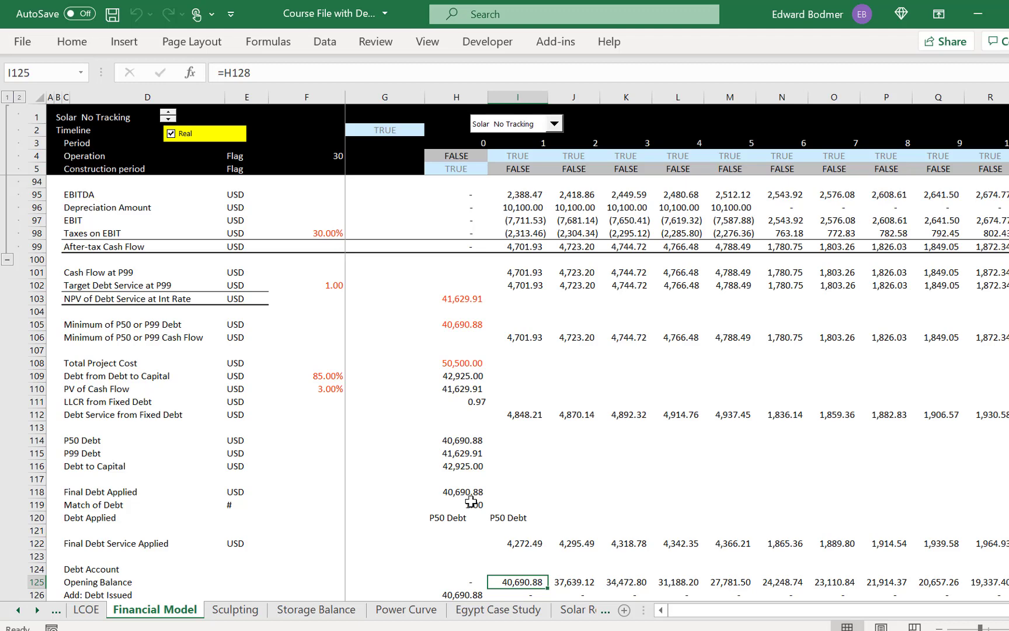
pyautogui.press('Down')
pyautogui.press('Down')
pyautogui.press('Down')
pyautogui.press('Down')
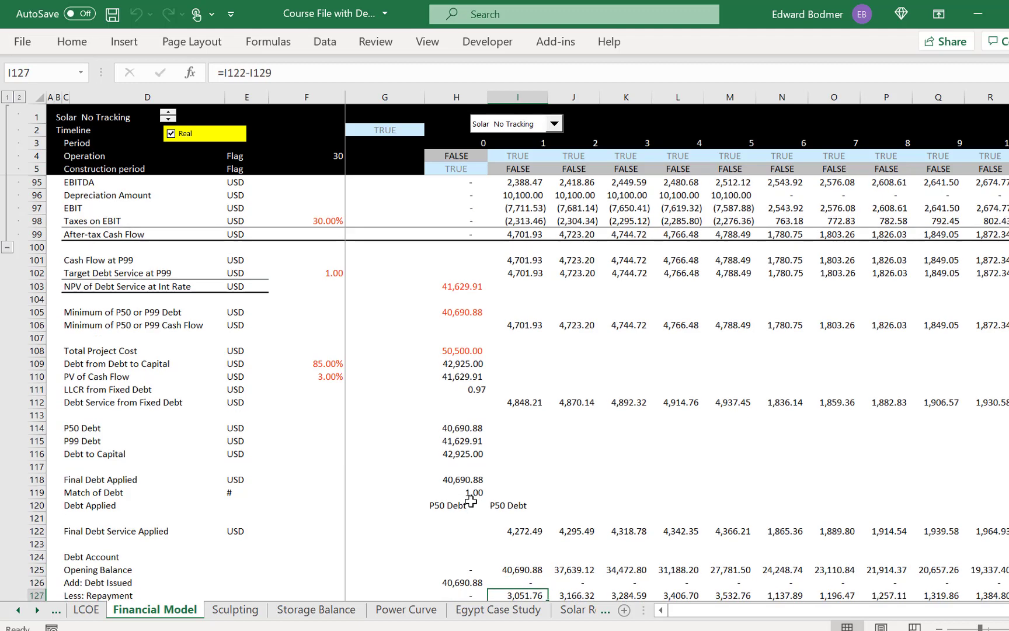
pyautogui.press('Up')
pyautogui.press('Up')
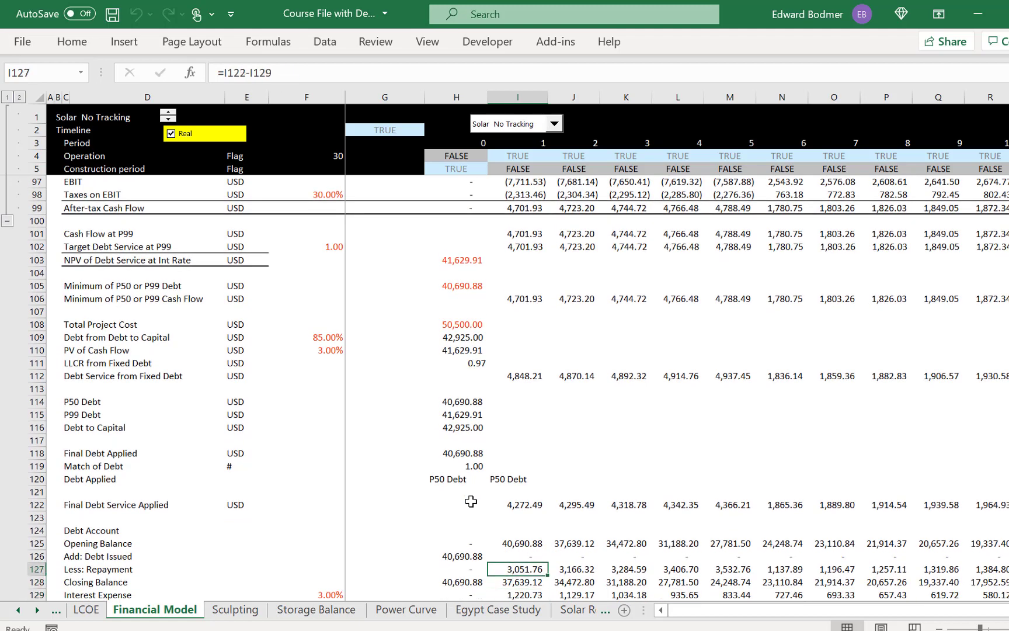
# Review the Final Debt Applied, Match of Debt and Debt Applied rows against the debt account's opening balance
pyautogui.press('Up')
pyautogui.press('Up')
pyautogui.press('Up')
pyautogui.press('Up')
pyautogui.press('Up')
pyautogui.press('Up')
pyautogui.press('Up')
pyautogui.press('Up')
pyautogui.press('Up')
pyautogui.press('Up')
pyautogui.press('Up')
pyautogui.press('Up')
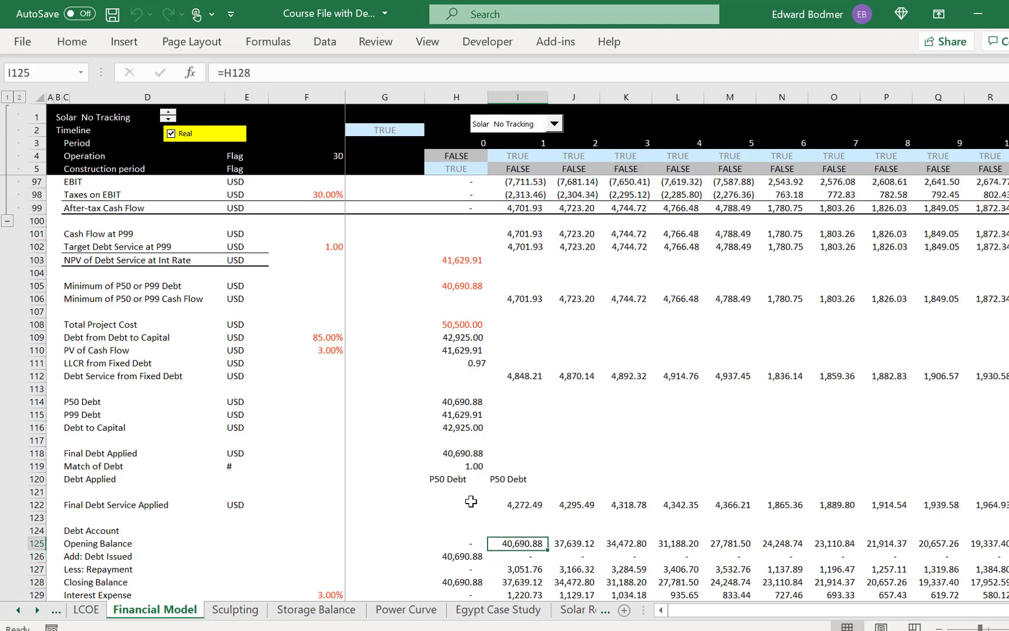
pyautogui.press('Down')
pyautogui.press('Down')
pyautogui.press('Left')
pyautogui.press('Left')
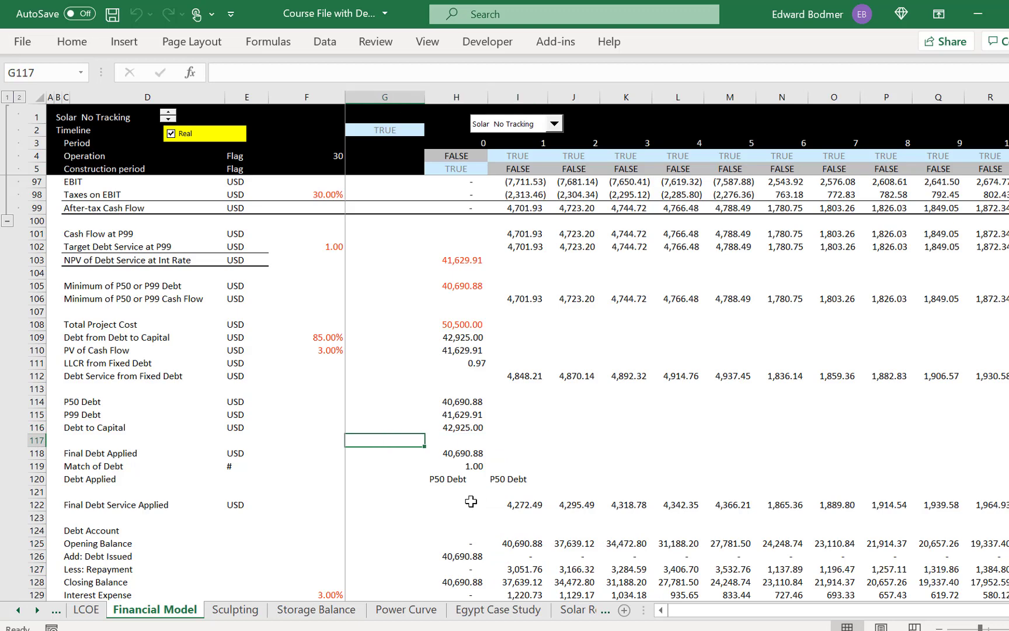
pyautogui.press('Up')
pyautogui.press('Left')
pyautogui.press('Left')
pyautogui.press('Down')
pyautogui.press('Down')
pyautogui.press('Down')
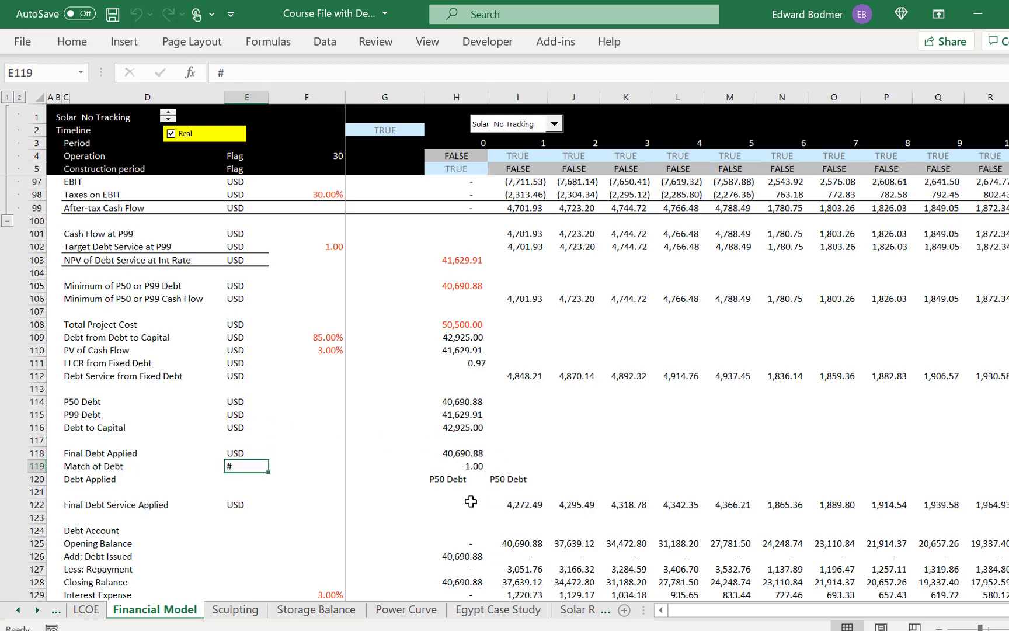
pyautogui.press('Down')
pyautogui.press('Down')
pyautogui.press('Right')
pyautogui.press('Right')
pyautogui.press('Right')
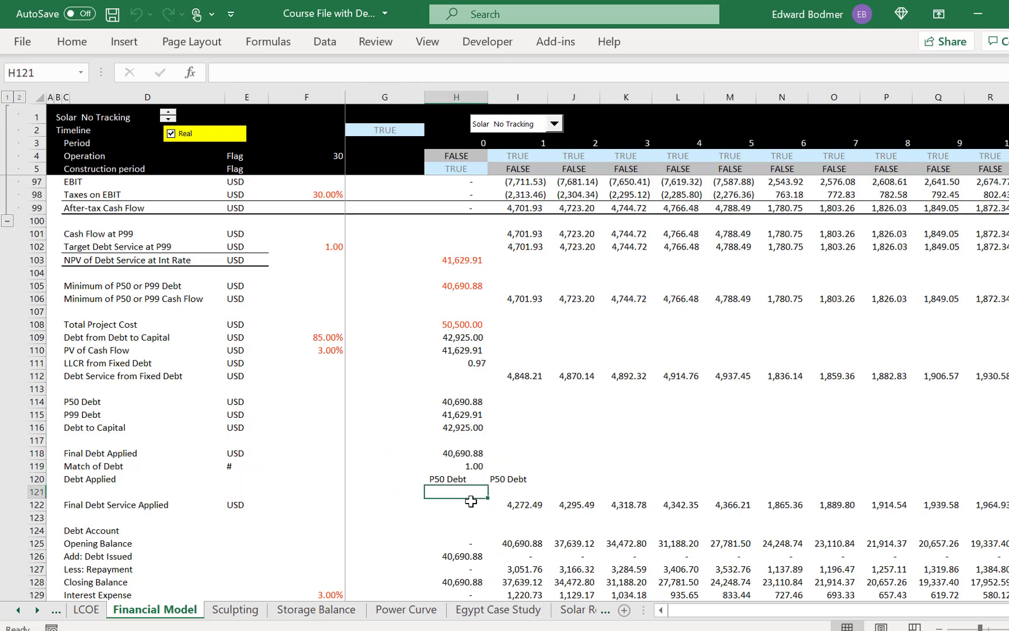
# Examine the LLCR from Fixed Debt formula in H111 and the P50, P99 and Debt to Capital comparison beneath it
pyautogui.press('Up')
pyautogui.press('Up')
pyautogui.press('Up')
pyautogui.press('Up')
pyautogui.press('Up')
pyautogui.press('Up')
pyautogui.press('Up')
pyautogui.press('Up')
pyautogui.press('Up')
pyautogui.press('Up')
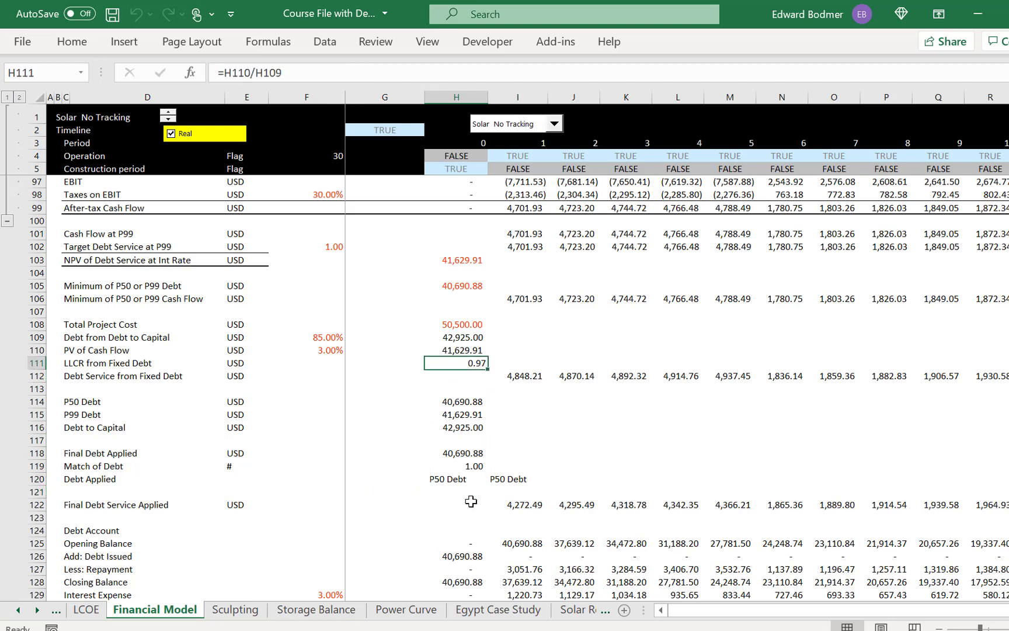
pyautogui.press('Down')
pyautogui.press('Down')
pyautogui.press('Down')
pyautogui.press('Down')
pyautogui.press('Down')
pyautogui.press('Down')
pyautogui.press('Down')
pyautogui.press('Down')
pyautogui.press('Down')
pyautogui.press('Down')
pyautogui.press('Down')
pyautogui.press('Down')
pyautogui.press('Down')
pyautogui.press('Down')
pyautogui.press('Down')
pyautogui.press('Down')
pyautogui.press('Down')
pyautogui.press('Down')
pyautogui.press('Down')
pyautogui.press('Down')
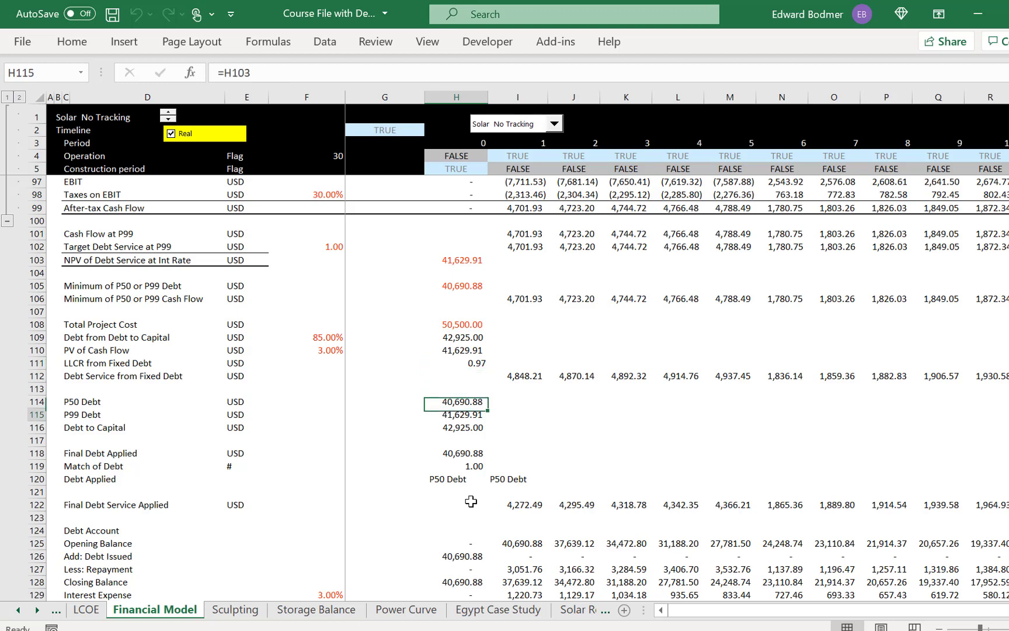
pyautogui.press('Up')
pyautogui.press('Up')
pyautogui.press('Up')
pyautogui.press('Up')
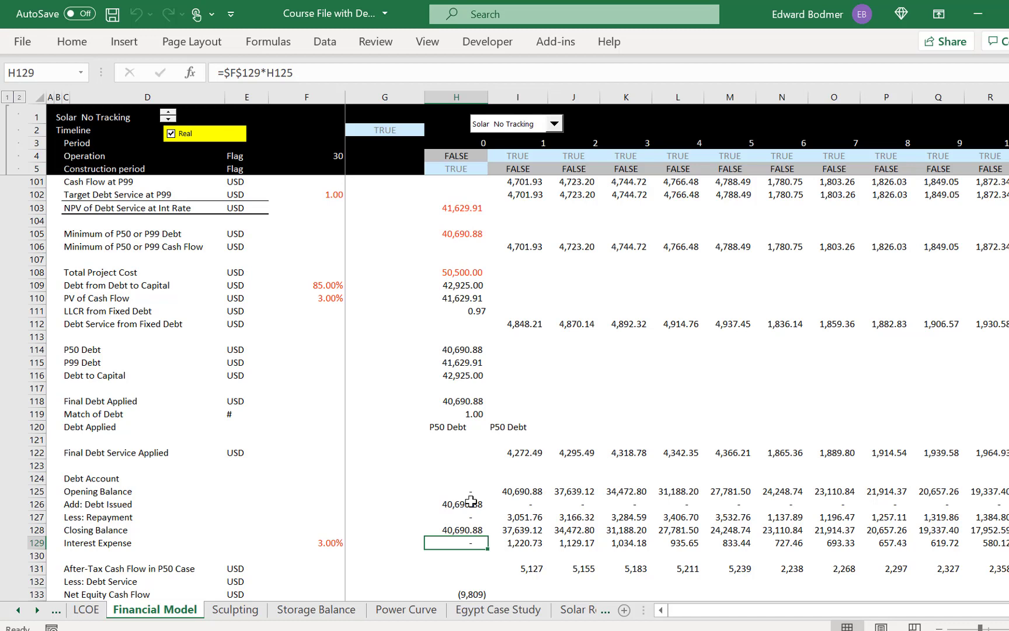
# Format the After-Tax Cash Flow in P50 Case values from I131 across row 131 with thousands separators and two decimals
pyautogui.press('Down')
pyautogui.press('Down')
pyautogui.press('Down')
pyautogui.press('Down')
pyautogui.press('Down')
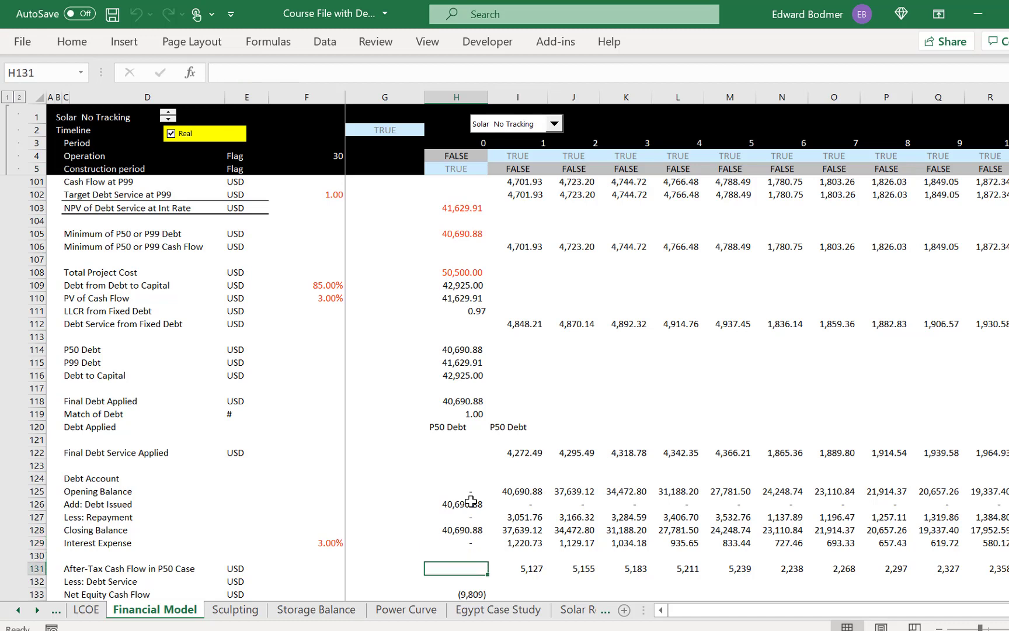
pyautogui.press('Up')
pyautogui.press('Up')
pyautogui.press('Up')
pyautogui.press('Right')
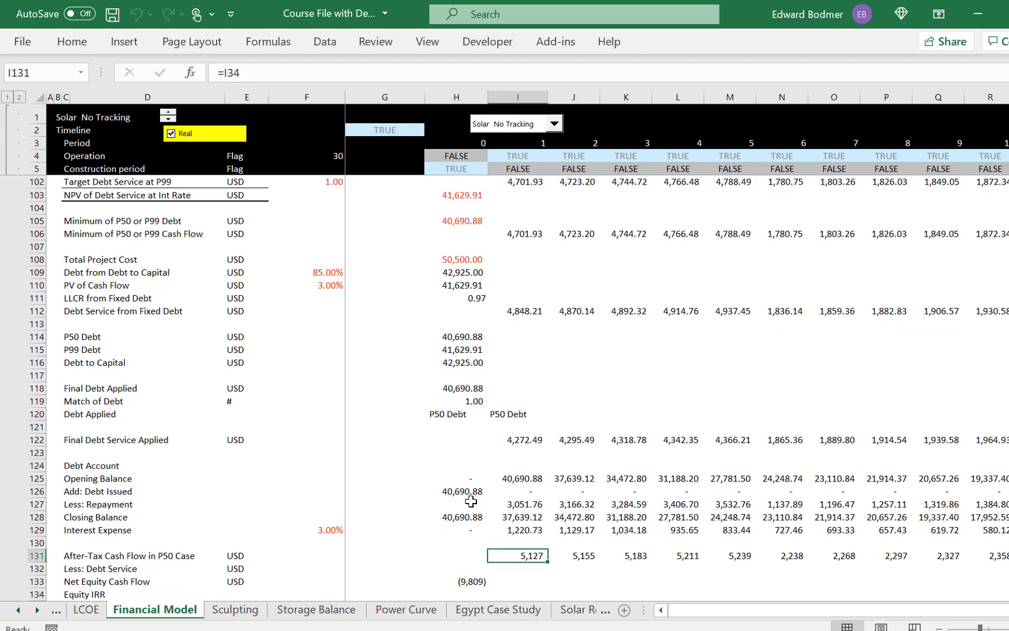
pyautogui.hotkey('ctrl', 'shift', 'Right')
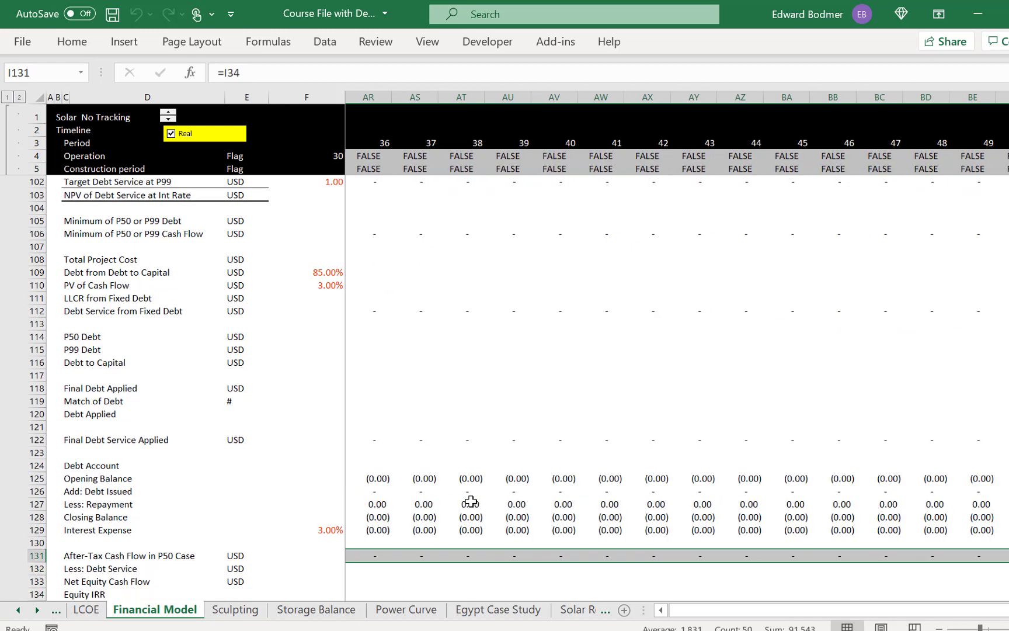
pyautogui.press('Left')
pyautogui.press('Left')
pyautogui.press('Left')
pyautogui.press('Left')
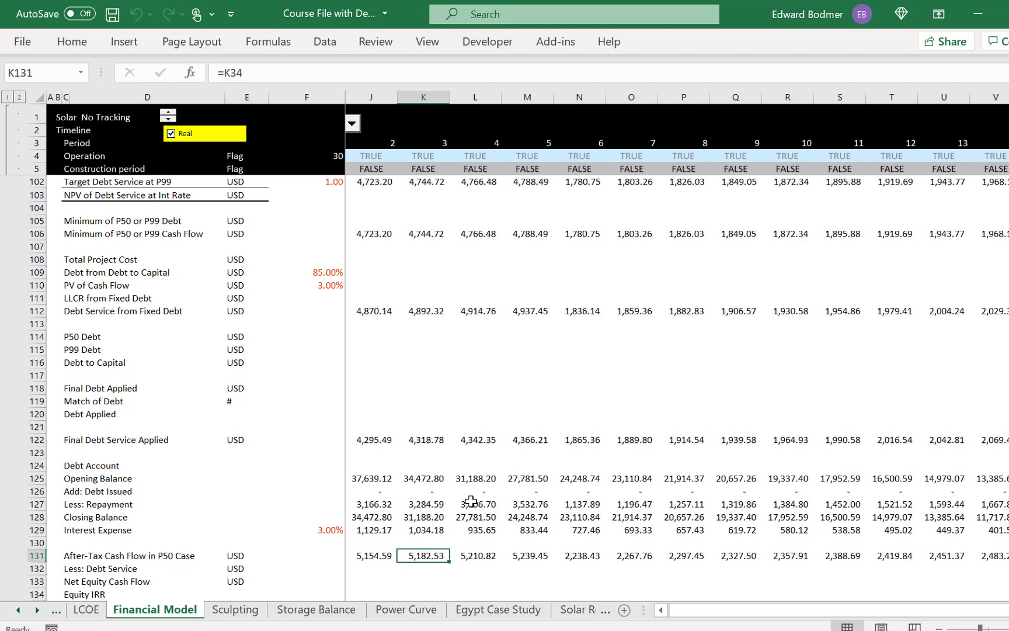
# Check the debt account's repayment, closing balance and interest expense across the timeline through operating year 20
pyautogui.press('Right')
pyautogui.press('Down')
pyautogui.press('Down')
pyautogui.press('Down')
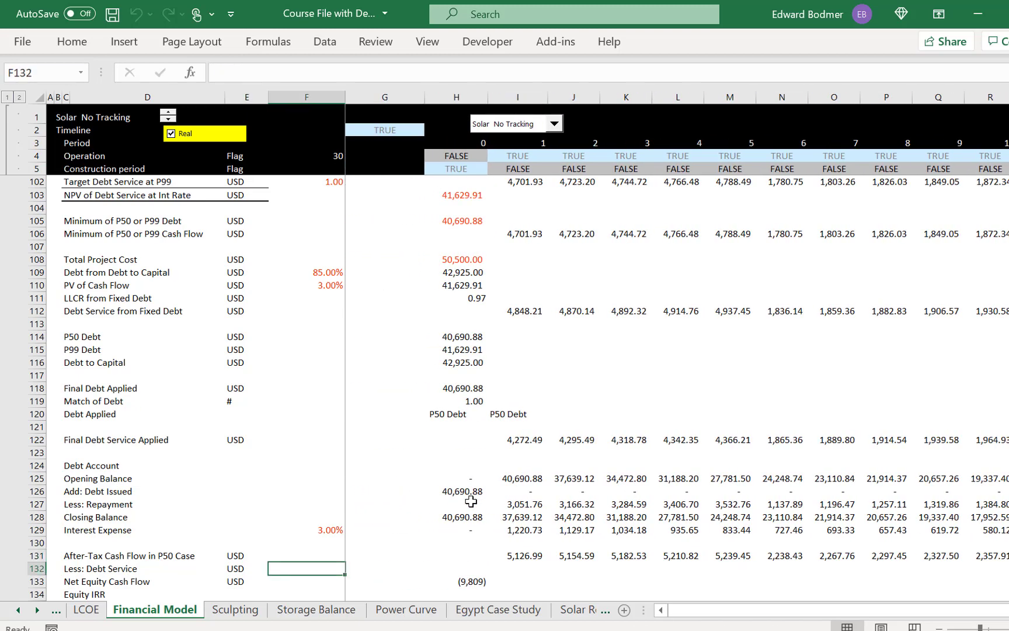
pyautogui.press('Up')
pyautogui.press('Up')
pyautogui.press('Up')
pyautogui.press('Right')
pyautogui.press('Right')
pyautogui.press('Right')
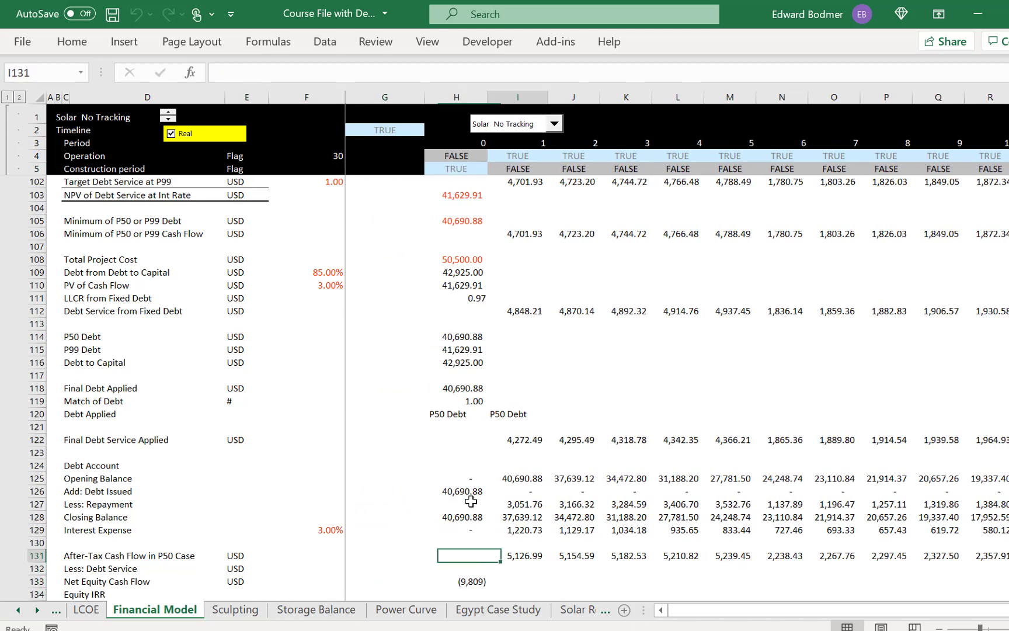
pyautogui.press('Up')
pyautogui.press('Up')
pyautogui.press('Up')
pyautogui.press('Up')
pyautogui.press('Right')
pyautogui.press('Right')
pyautogui.press('Right')
pyautogui.press('Right')
pyautogui.press('Right')
pyautogui.press('Right')
pyautogui.press('Right')
pyautogui.press('Right')
pyautogui.press('Right')
pyautogui.press('Right')
pyautogui.press('Right')
pyautogui.press('Right')
pyautogui.press('Right')
pyautogui.press('Right')
pyautogui.press('Right')
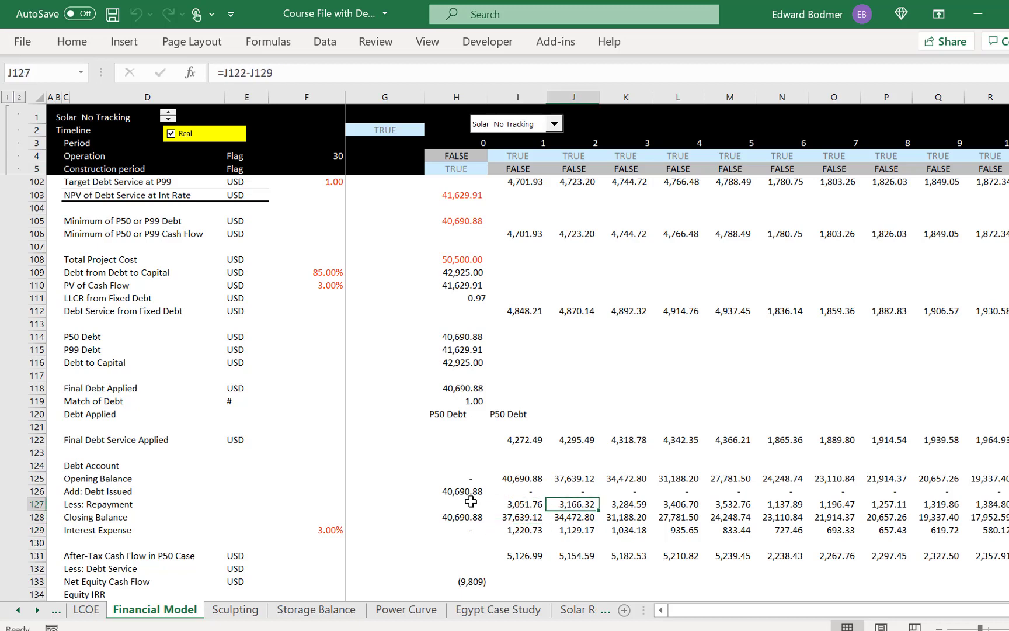
pyautogui.press('Right')
pyautogui.press('Right')
pyautogui.press('Right')
pyautogui.press('Right')
pyautogui.press('Right')
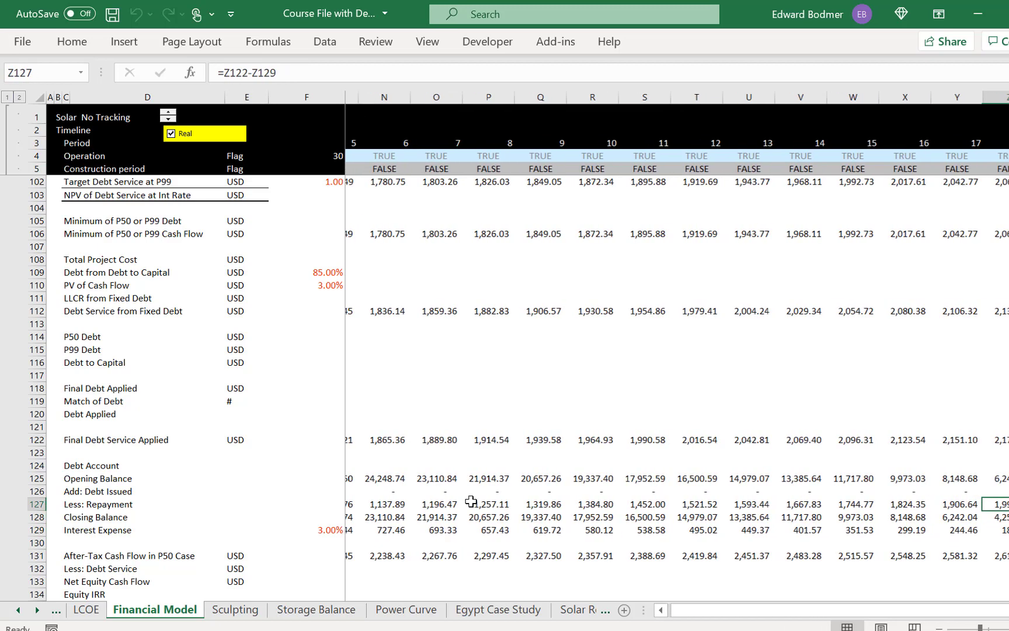
pyautogui.press('Left')
pyautogui.press('Down')
pyautogui.press('Down')
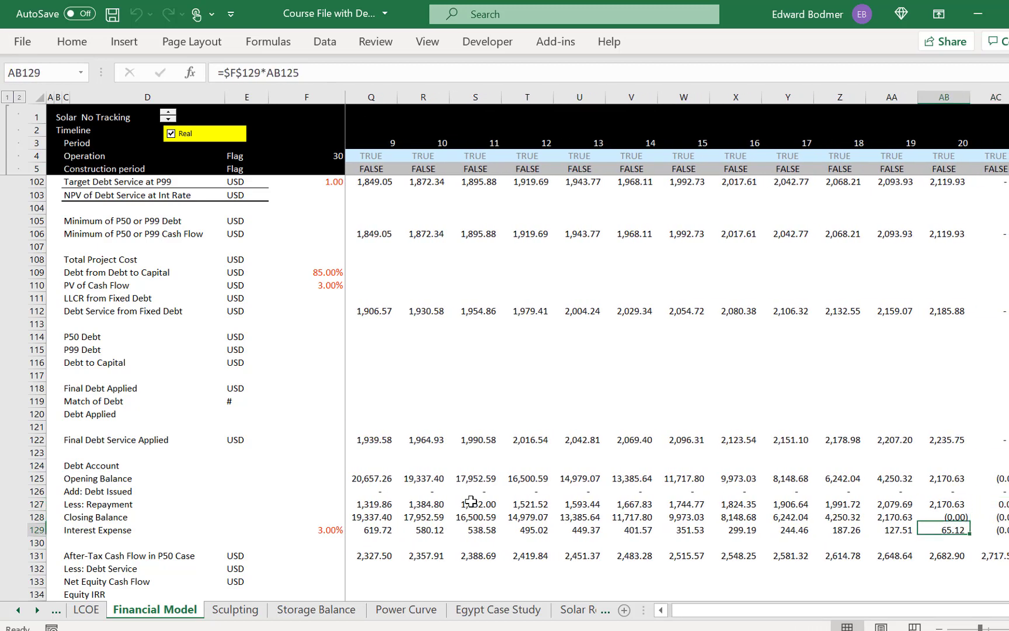
# Inspect the formula behind the first After-Tax Cash Flow in P50 Case value in I131
pyautogui.press('Left')
pyautogui.press('Left')
pyautogui.press('Left')
pyautogui.press('Left')
pyautogui.press('Left')
pyautogui.press('Left')
pyautogui.press('Left')
pyautogui.press('Left')
pyautogui.press('Left')
pyautogui.press('Left')
pyautogui.press('Left')
pyautogui.press('Left')
pyautogui.press('Left')
pyautogui.press('Left')
pyautogui.press('Left')
pyautogui.press('Home')
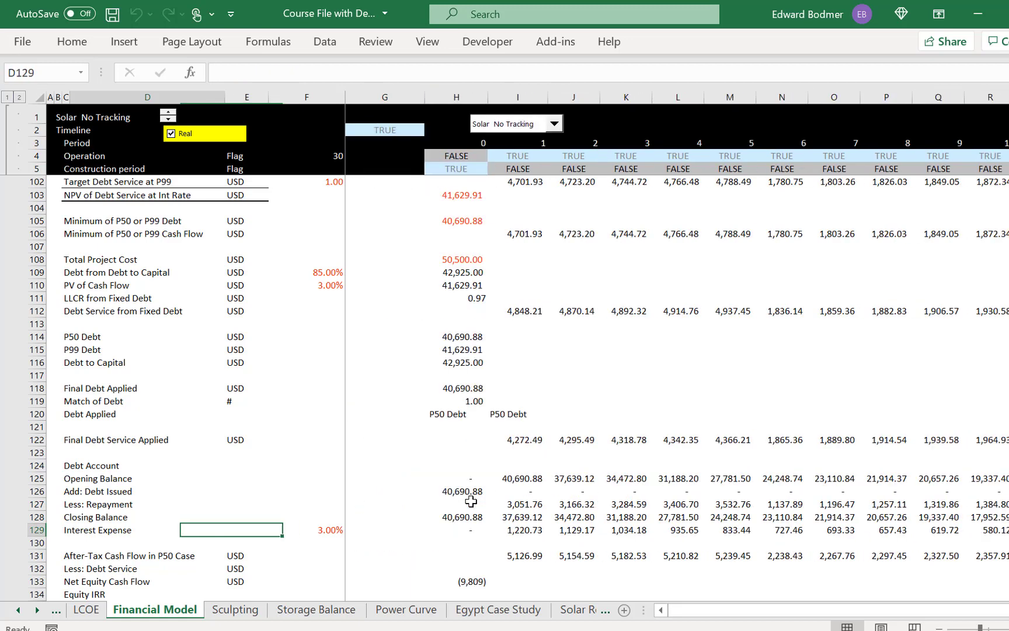
pyautogui.press('Up')
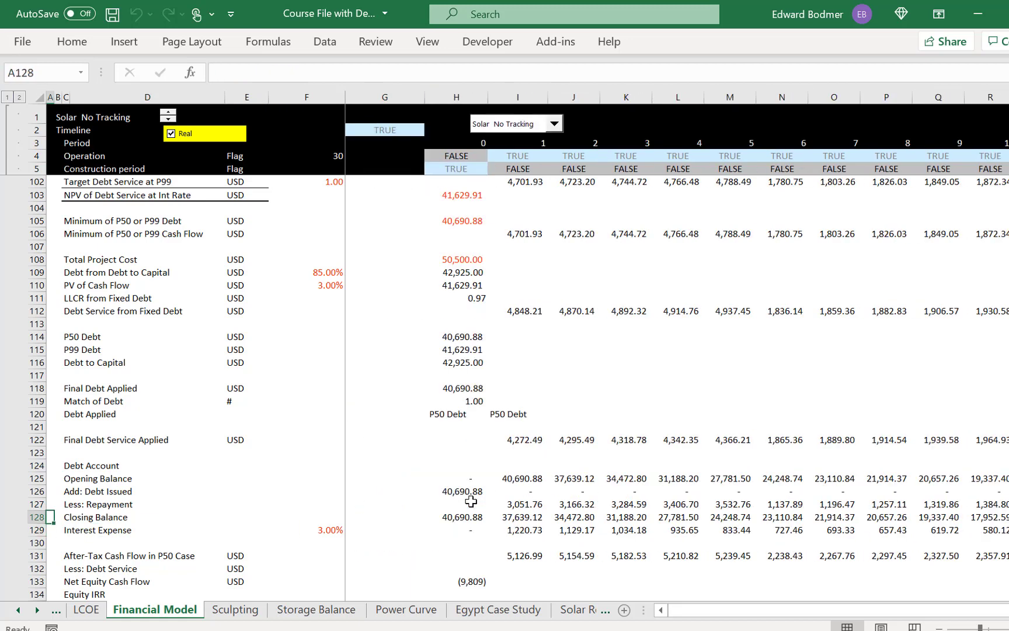
pyautogui.press('Down')
pyautogui.press('Down')
pyautogui.press('Down')
pyautogui.press('Right')
pyautogui.press('Right')
pyautogui.press('Right')
pyautogui.press('Right')
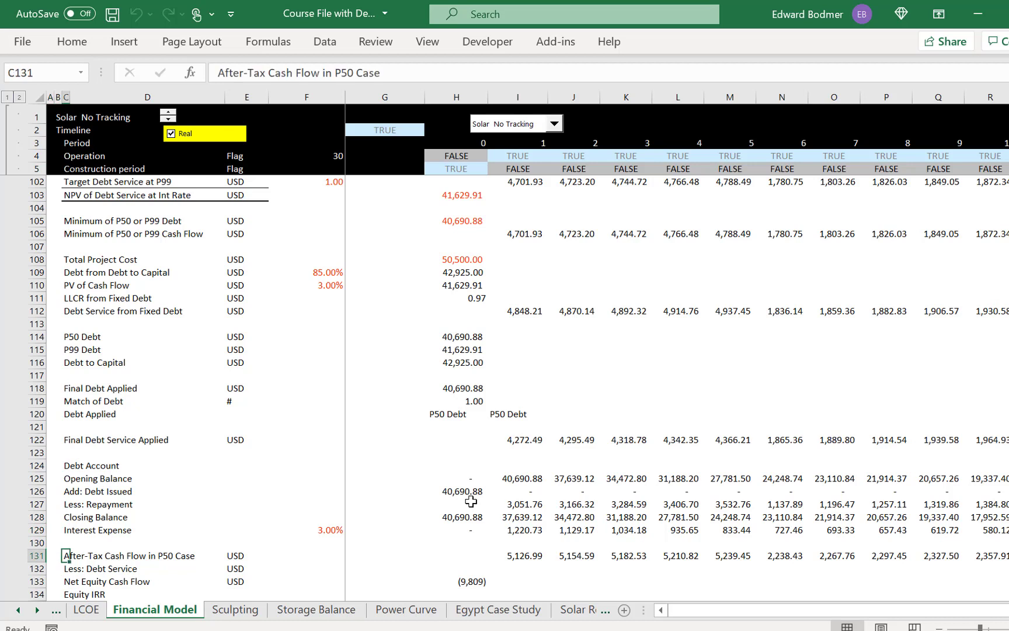
pyautogui.press('Right')
pyautogui.press('Right')
pyautogui.press('Right')
pyautogui.press('Right')
pyautogui.press('Down')
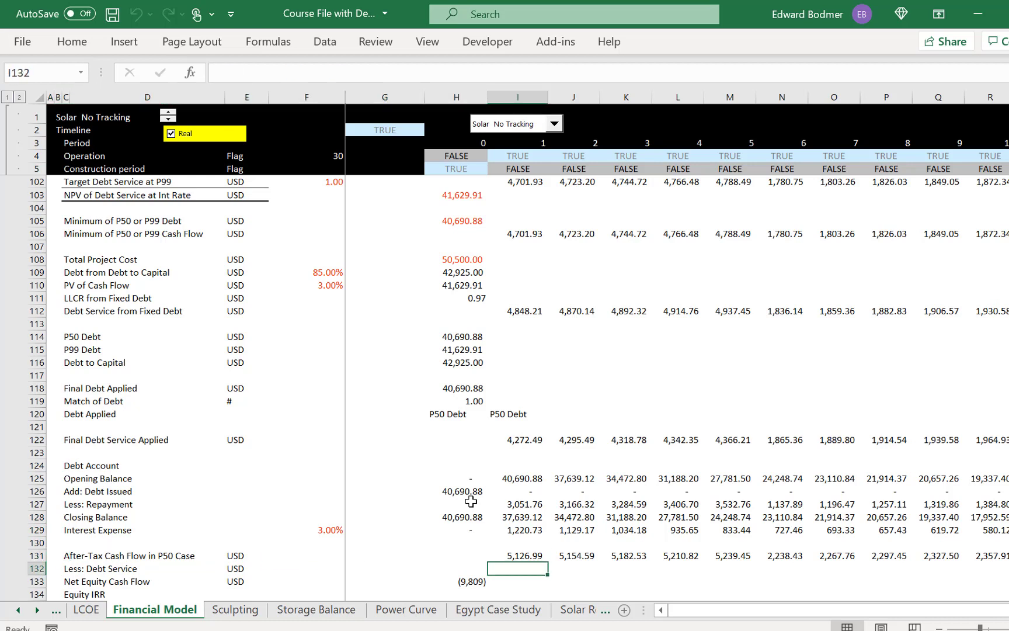
pyautogui.press('Up')
pyautogui.press('F2')
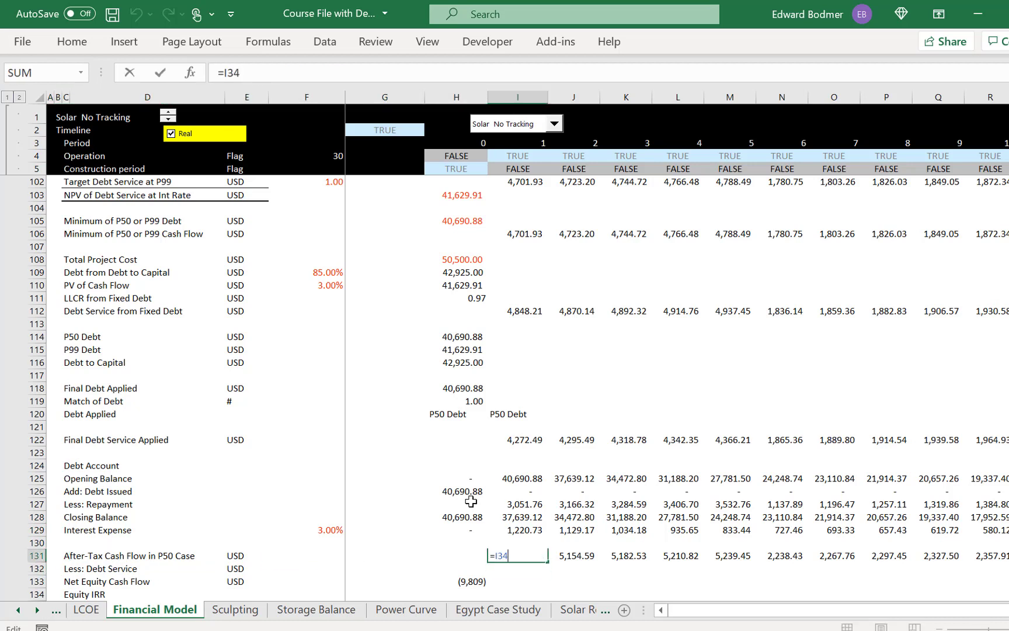
pyautogui.press('Escape')
# Link Less: Debt Service in I132 to Final Debt Service Applied with =I122 and copy the formula across the timeline
pyautogui.press('Left')
pyautogui.press('Left')
pyautogui.press('Left')
pyautogui.press('Right')
pyautogui.press('Right')
pyautogui.press('Right')
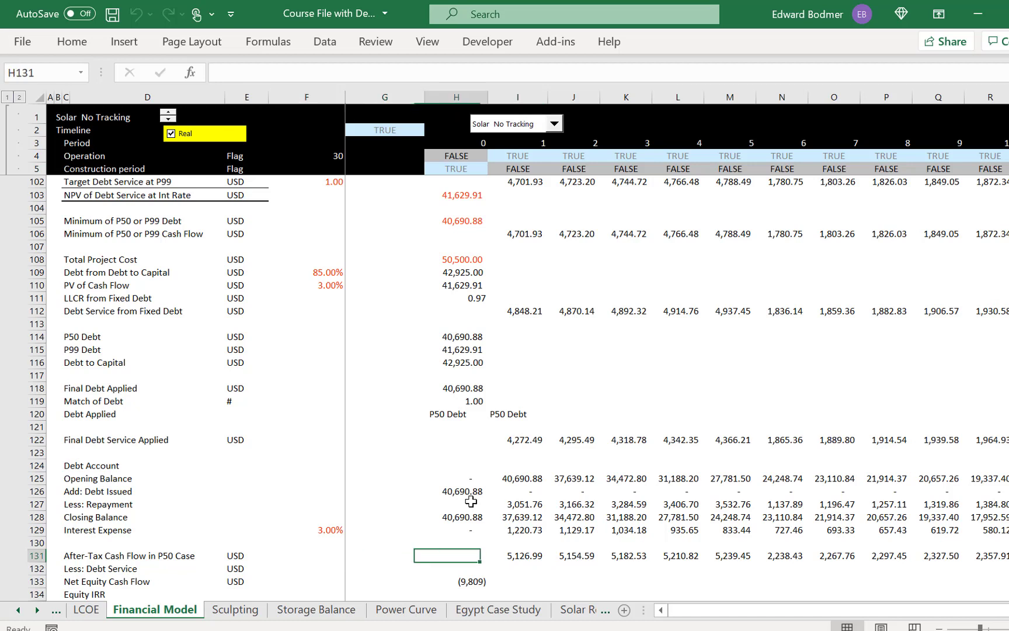
pyautogui.press('Down')
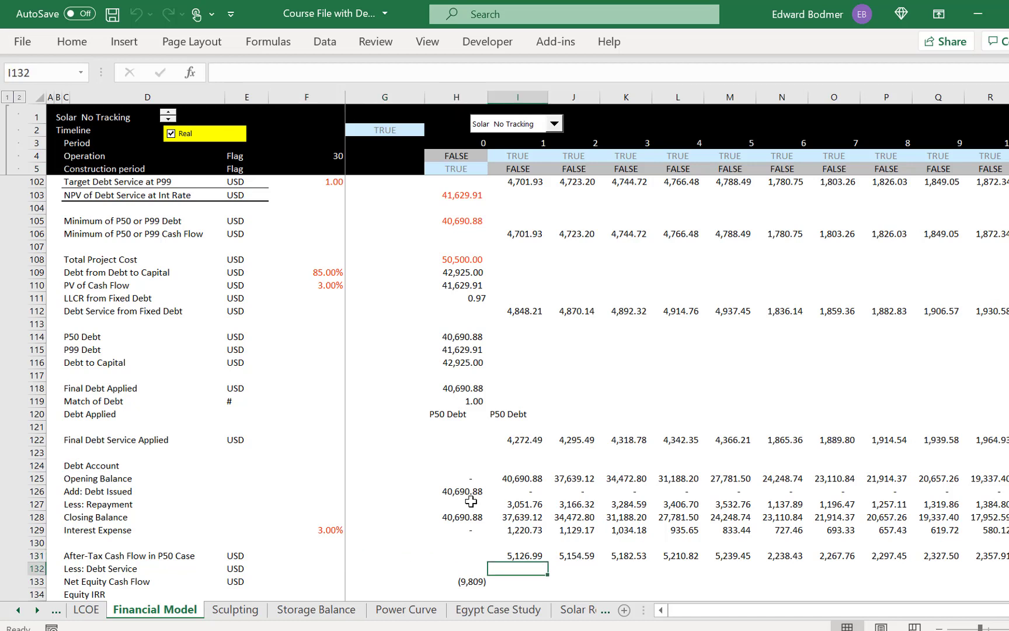
pyautogui.write('=')
pyautogui.press('Up')
pyautogui.press('Up')
pyautogui.press('Up')
pyautogui.press('Up')
pyautogui.press('Up')
pyautogui.press('Up')
pyautogui.press('Up')
pyautogui.press('Up')
pyautogui.press('Up')
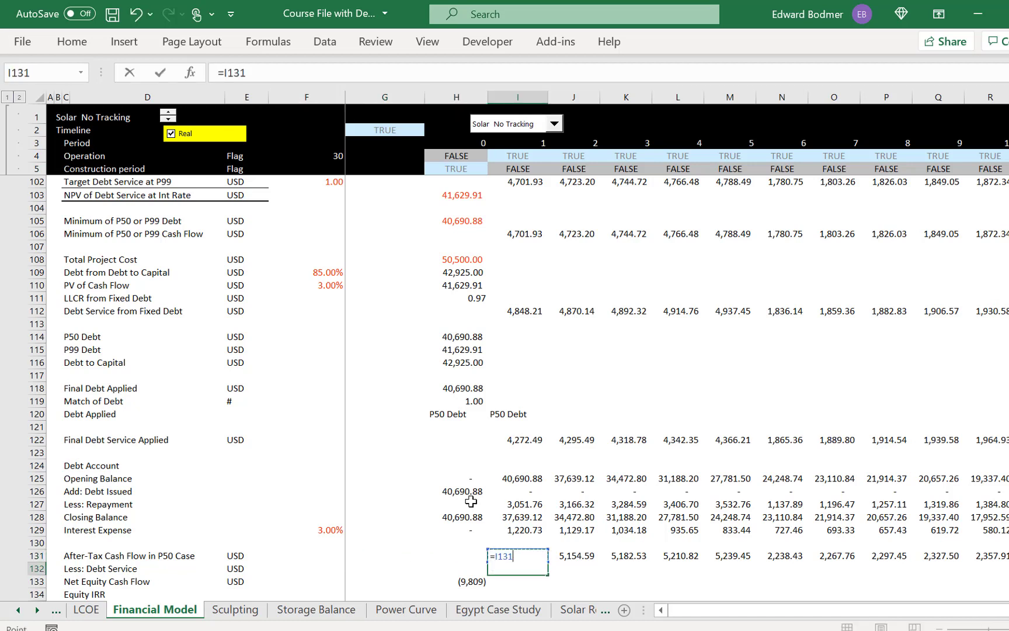
pyautogui.press('Up')
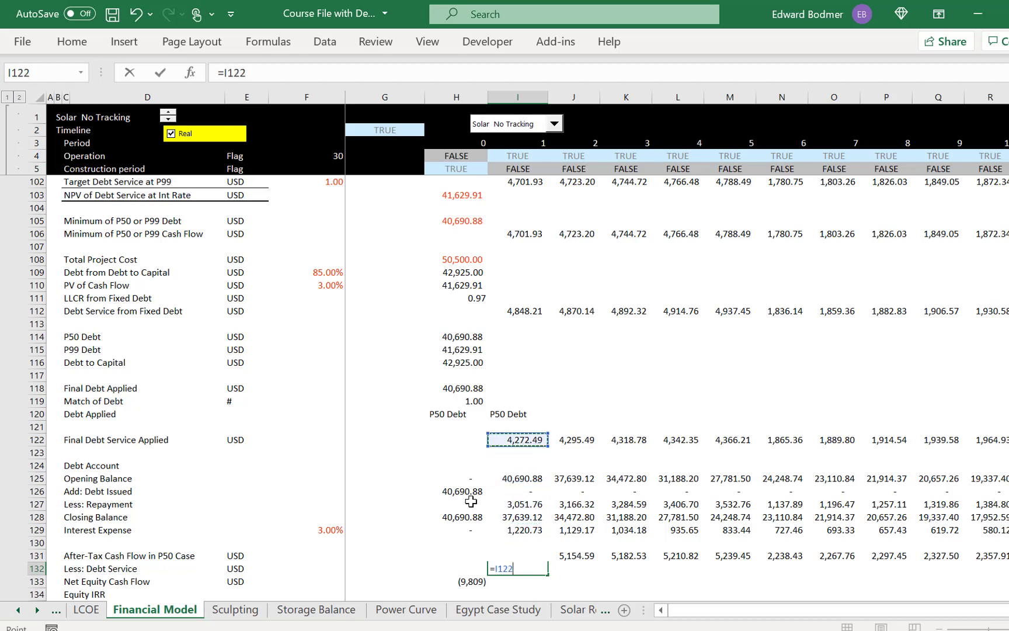
pyautogui.press('Return')
pyautogui.press('Up')
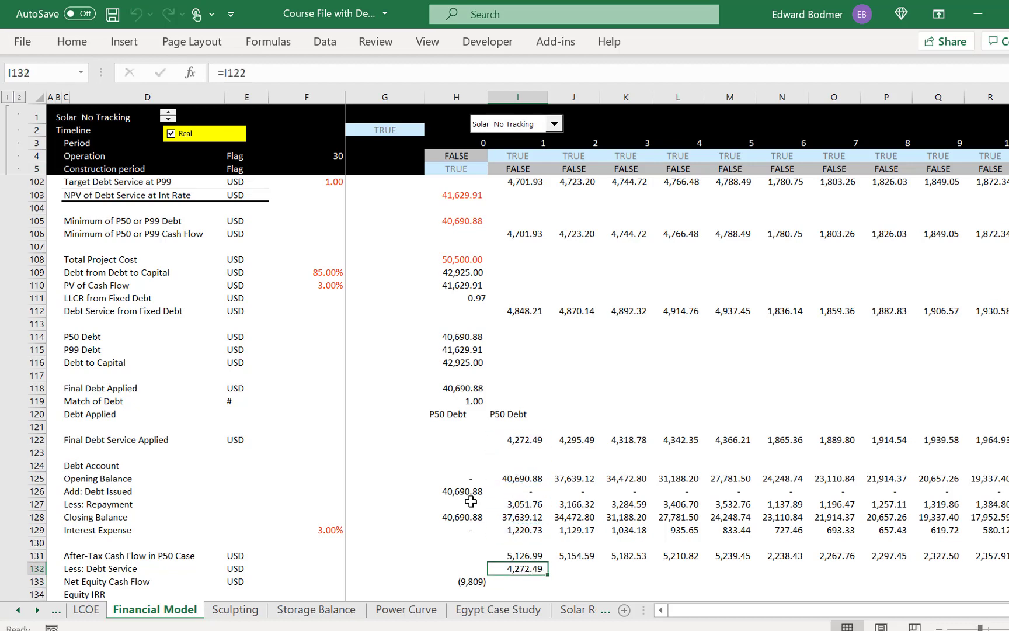
pyautogui.hotkey('ctrl', 'shift', 'Right')
# Examine the initial Net Equity Cash Flow formula in H133 and trace it to Equity Financing in the Sources of Funds
pyautogui.press('Down')
pyautogui.press('Left')
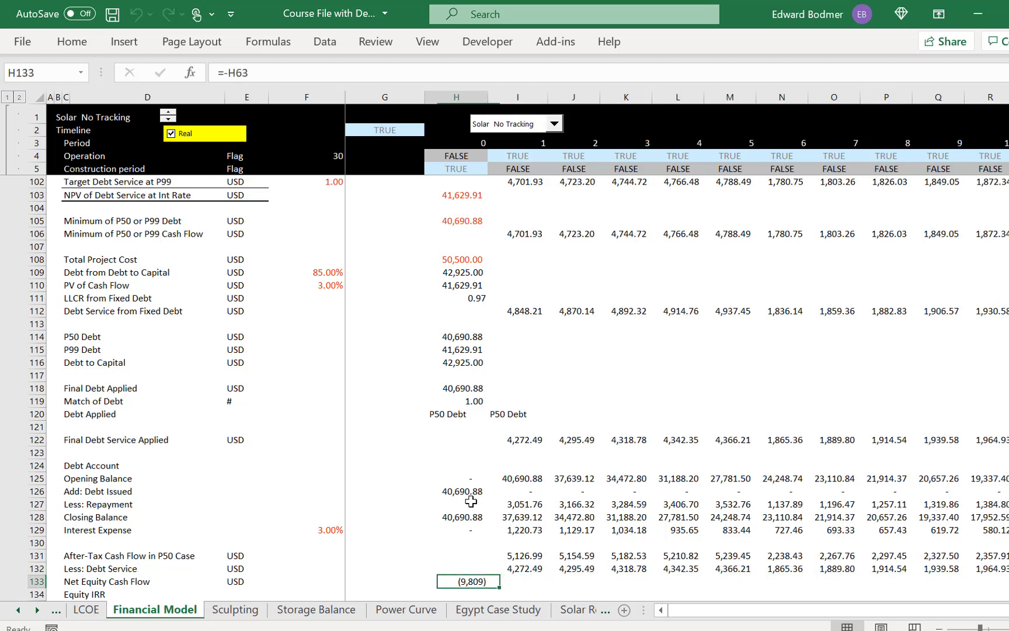
pyautogui.press('Up')
pyautogui.press('Right')
pyautogui.press('Down')
pyautogui.press('Left')
pyautogui.press('Left')
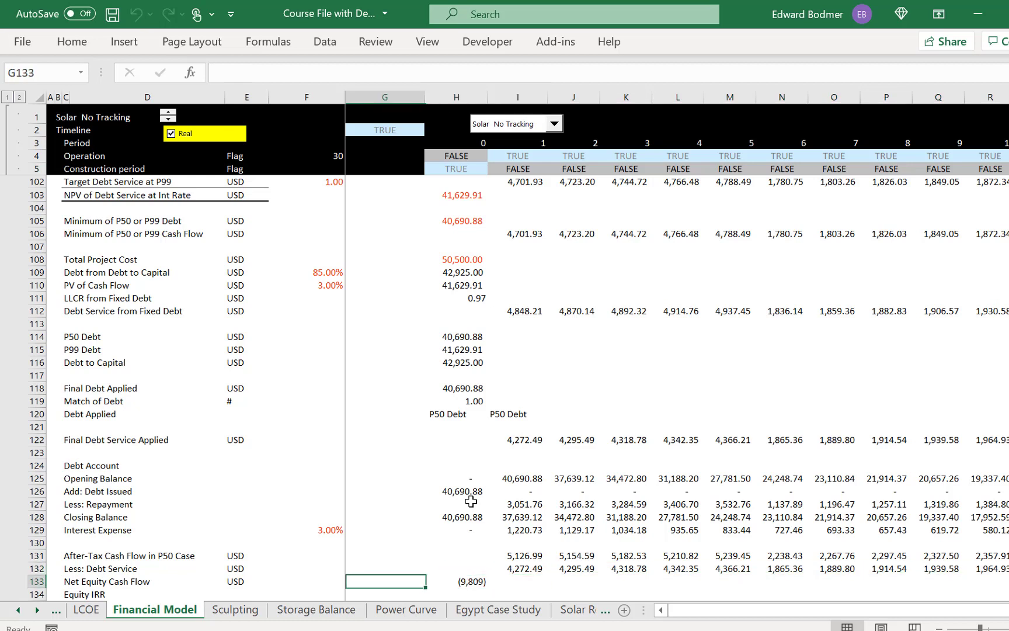
pyautogui.press('Right')
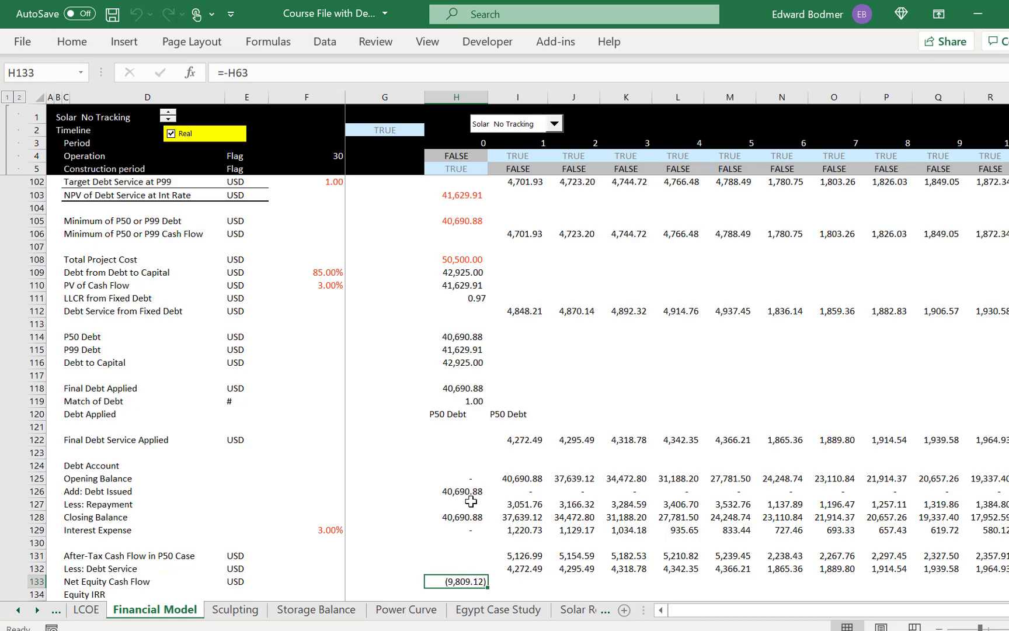
pyautogui.hotkey('ctrl', 'Up')
pyautogui.hotkey('ctrl', 'Up')
pyautogui.hotkey('ctrl', 'Up')
pyautogui.hotkey('ctrl', 'Up')
pyautogui.hotkey('ctrl', 'Up')
pyautogui.hotkey('ctrl', 'Up')
pyautogui.hotkey('ctrl', 'Up')
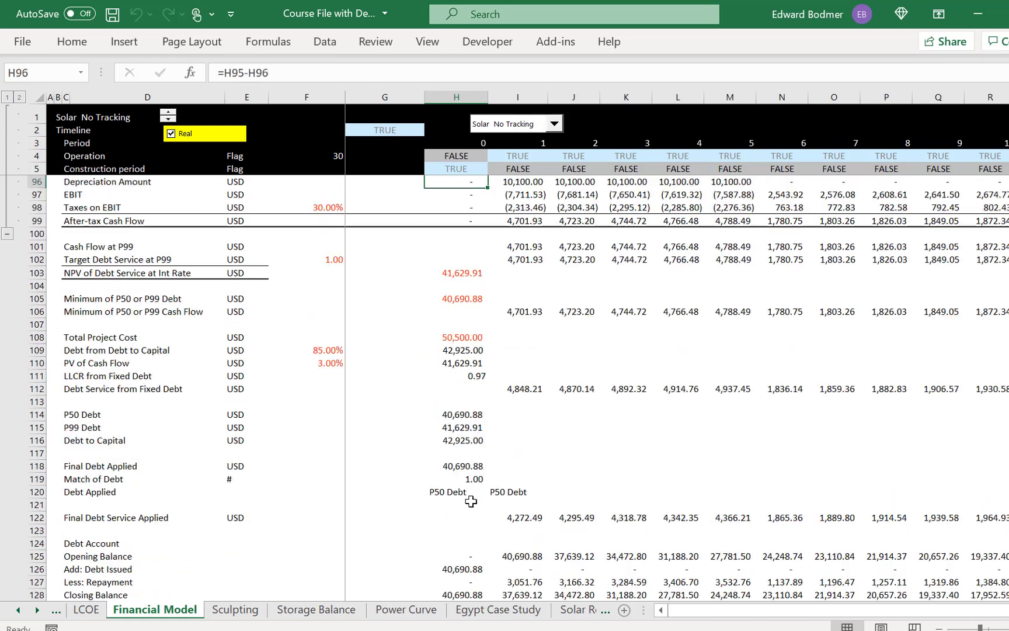
pyautogui.hotkey('ctrl', 'Up')
pyautogui.hotkey('ctrl', 'Up')
pyautogui.hotkey('ctrl', 'Up')
pyautogui.hotkey('ctrl', 'Up')
pyautogui.hotkey('ctrl', 'Up')
pyautogui.hotkey('ctrl', 'Up')
pyautogui.hotkey('ctrl', 'Up')
pyautogui.hotkey('ctrl', 'Up')
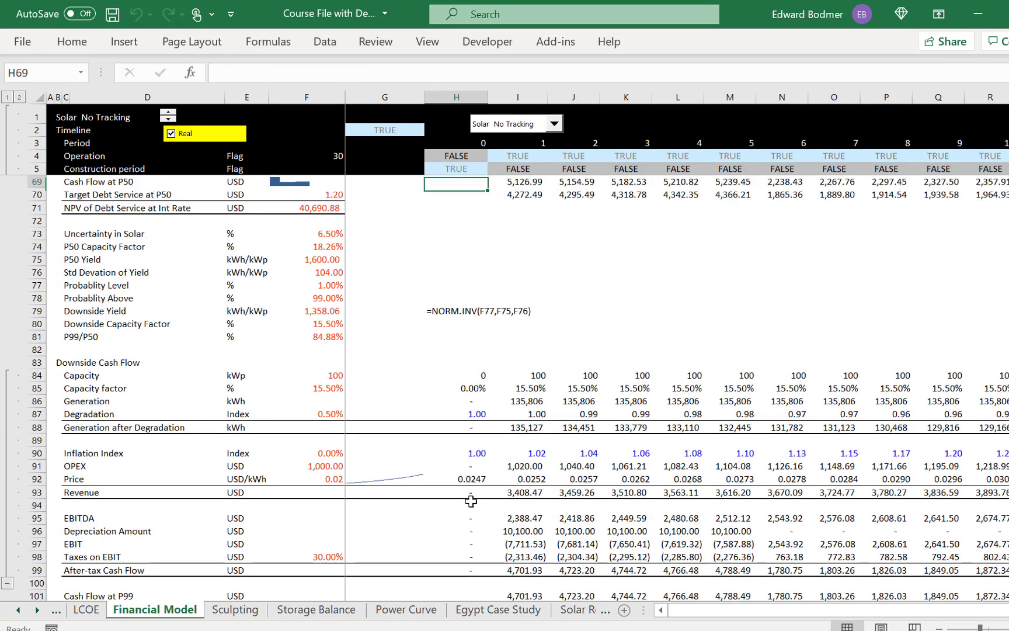
pyautogui.hotkey('ctrl', 'Up')
pyautogui.hotkey('ctrl', 'Up')
pyautogui.hotkey('ctrl', 'Up')
pyautogui.hotkey('ctrl', 'Down')
pyautogui.hotkey('ctrl', 'Down')
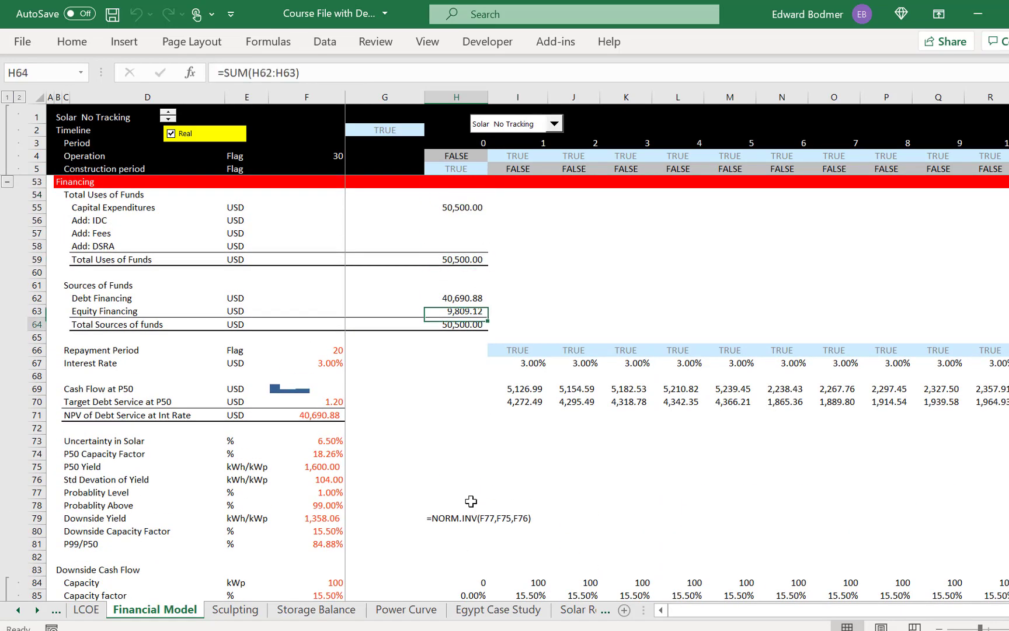
# Return from the Sources of Funds to the initial Net Equity Cash Flow cell, H133
pyautogui.hotkey('ctrl', 'Down')
pyautogui.hotkey('ctrl', 'Down')
pyautogui.hotkey('ctrl', 'Down')
pyautogui.hotkey('ctrl', 'Down')
pyautogui.hotkey('ctrl', 'Down')
pyautogui.hotkey('ctrl', 'Down')
pyautogui.hotkey('ctrl', 'Down')
pyautogui.press('Down')
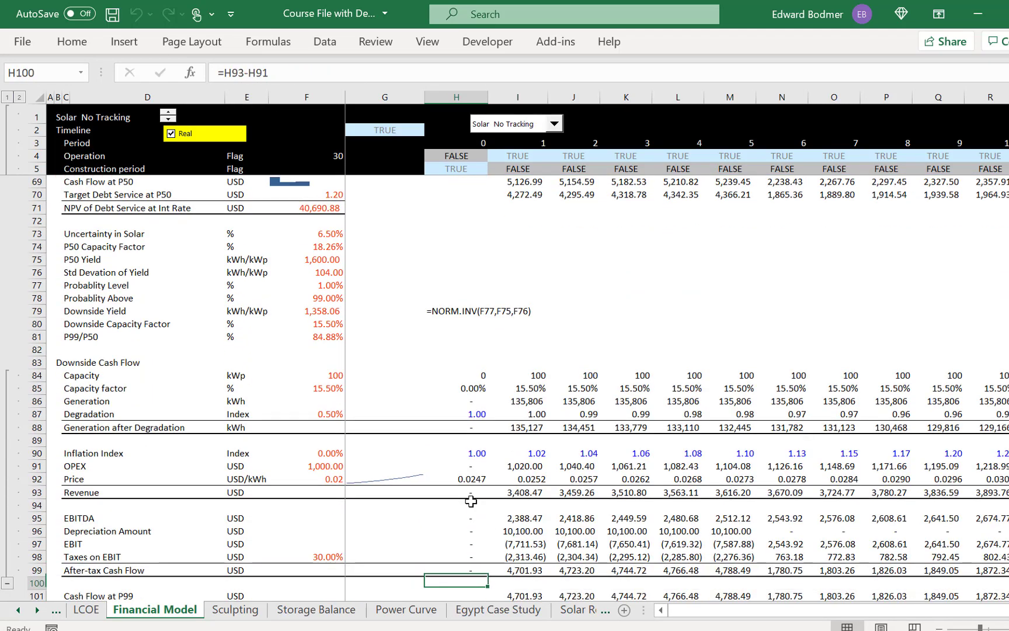
pyautogui.press('Down')
pyautogui.press('Down')
pyautogui.press('Down')
pyautogui.press('Down')
pyautogui.press('Down')
pyautogui.press('Down')
pyautogui.press('Down')
pyautogui.press('Down')
pyautogui.press('Down')
pyautogui.press('Down')
pyautogui.press('Down')
pyautogui.press('Down')
pyautogui.press('Down')
pyautogui.press('Down')
pyautogui.press('Down')
pyautogui.press('Down')
pyautogui.press('Down')
pyautogui.press('Down')
pyautogui.press('Down')
pyautogui.press('Down')
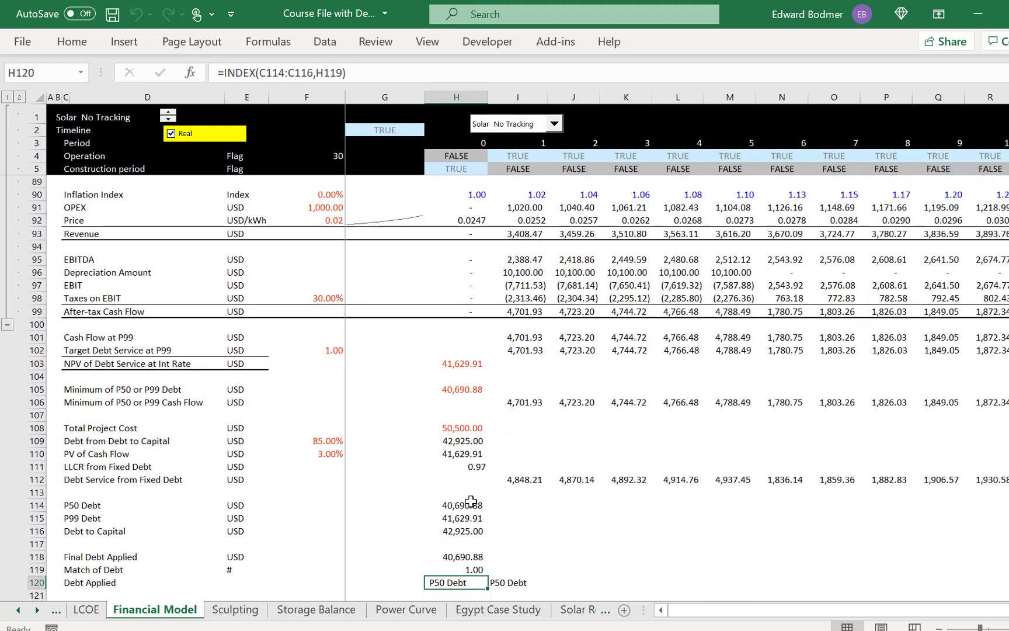
pyautogui.press('Down')
pyautogui.press('Down')
pyautogui.press('Down')
pyautogui.press('Down')
pyautogui.press('Down')
pyautogui.press('Down')
pyautogui.press('Down')
pyautogui.press('Down')
pyautogui.press('Down')
pyautogui.press('Down')
pyautogui.press('Down')
pyautogui.press('Down')
pyautogui.press('Down')
pyautogui.press('Down')
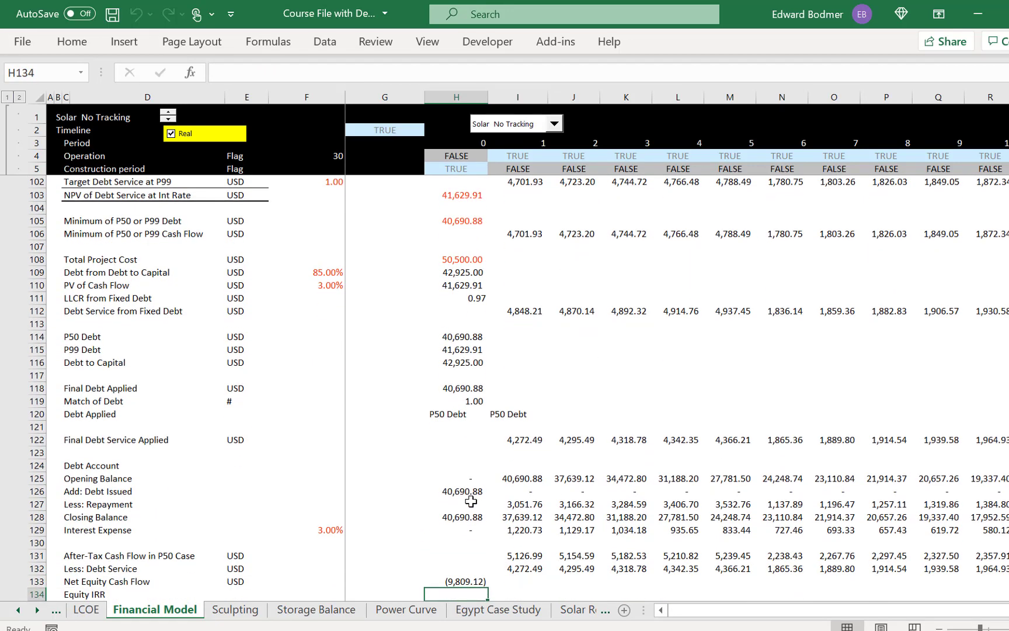
pyautogui.press('Down')
pyautogui.press('Up')
pyautogui.press('Up')
pyautogui.press('Up')
pyautogui.press('Down')
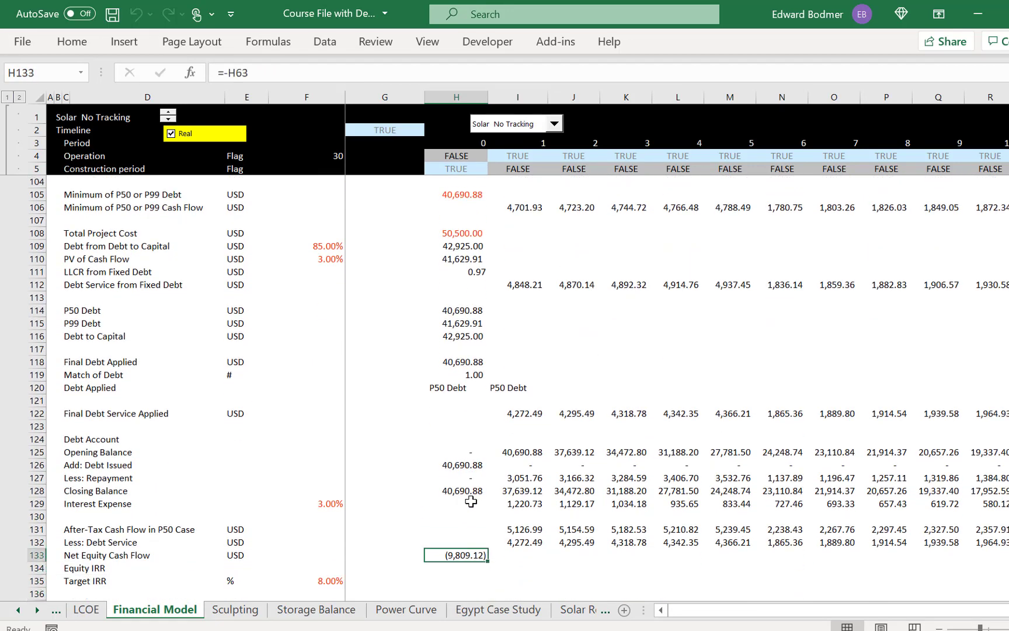
# Calculate Net Equity Cash Flow in I133 as =I131-I132 and copy the formula across the timeline
pyautogui.press('Down')
pyautogui.press('Up')
pyautogui.press('Right')
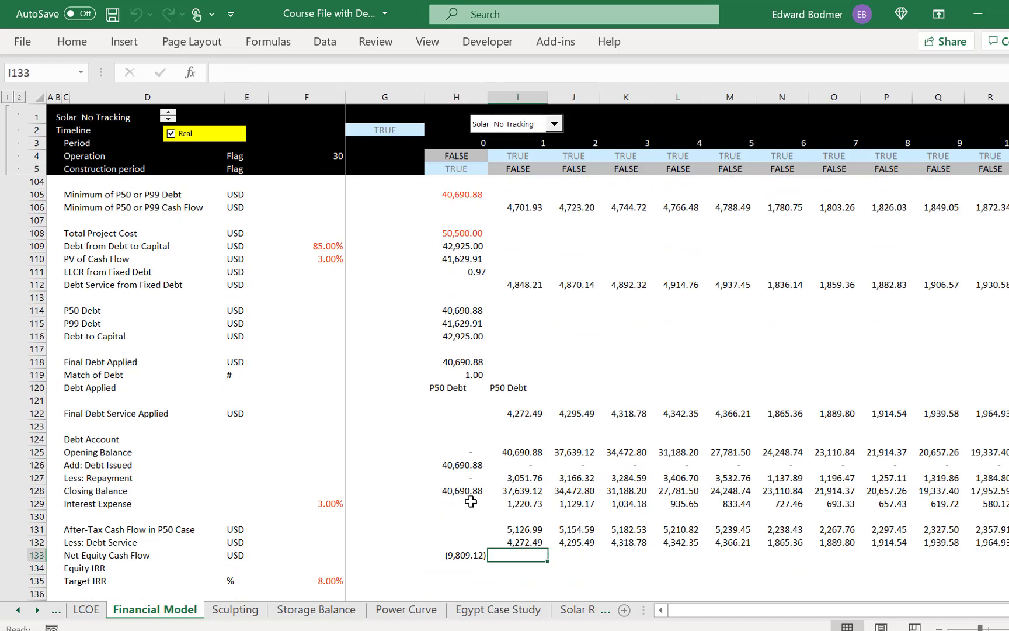
pyautogui.press('Left')
pyautogui.press('Left')
pyautogui.press('Right')
pyautogui.press('Right')
pyautogui.press('Down')
pyautogui.press('Left')
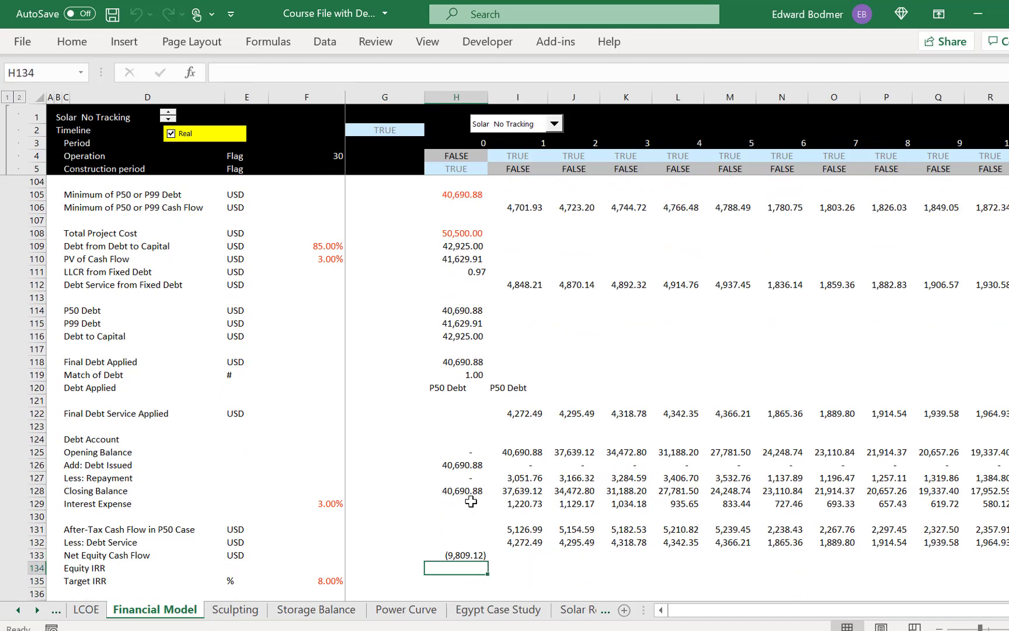
pyautogui.press('Left')
pyautogui.press('Left')
pyautogui.press('Right')
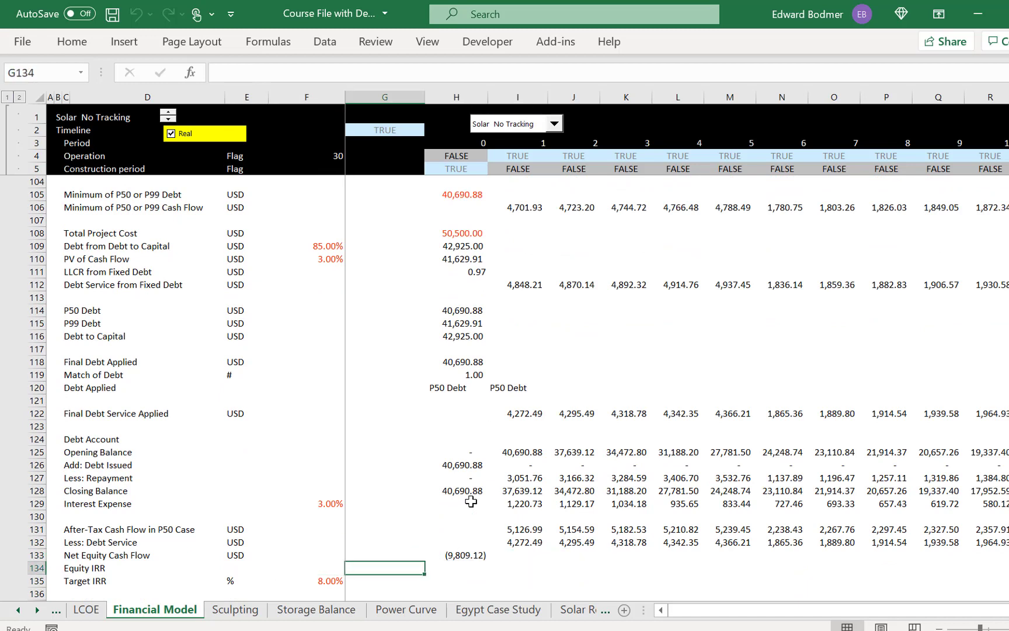
pyautogui.press('Left')
pyautogui.press('Up')
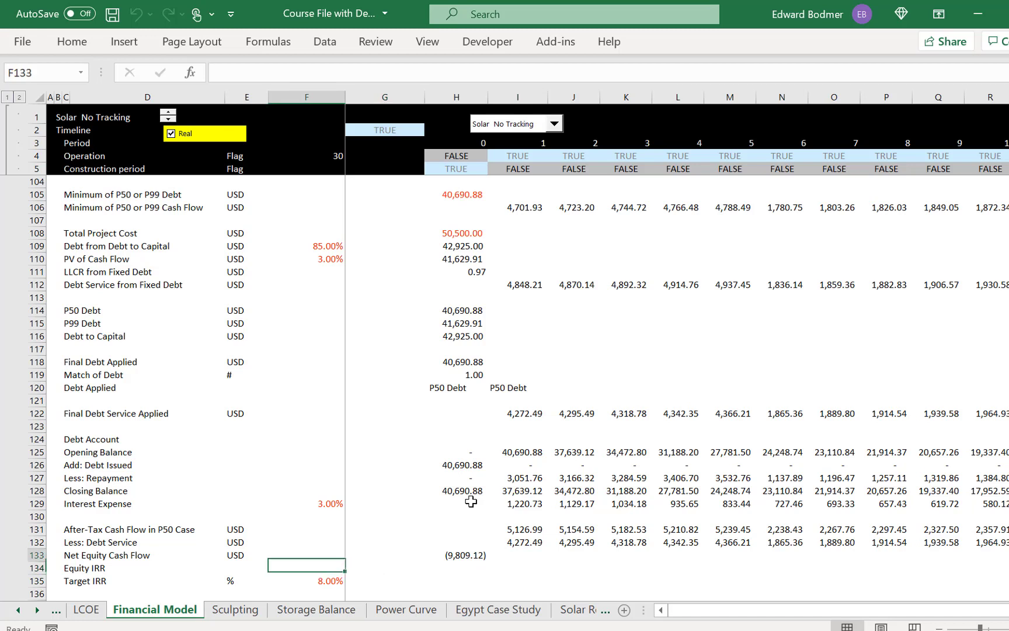
pyautogui.press('Right')
pyautogui.press('Right')
pyautogui.press('Right')
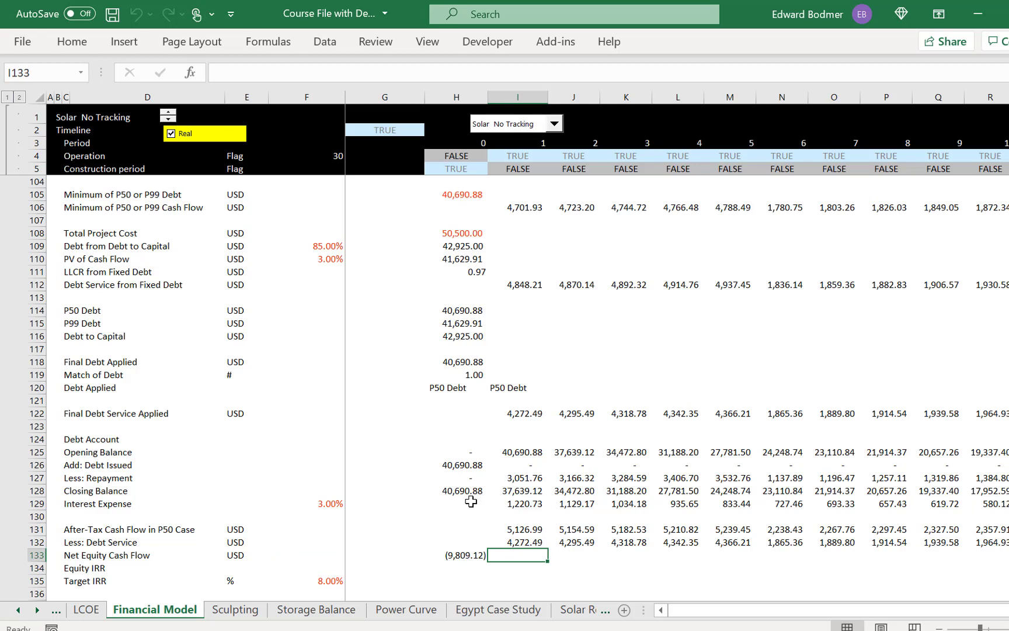
pyautogui.write('=')
pyautogui.press('Up')
pyautogui.press('Up')
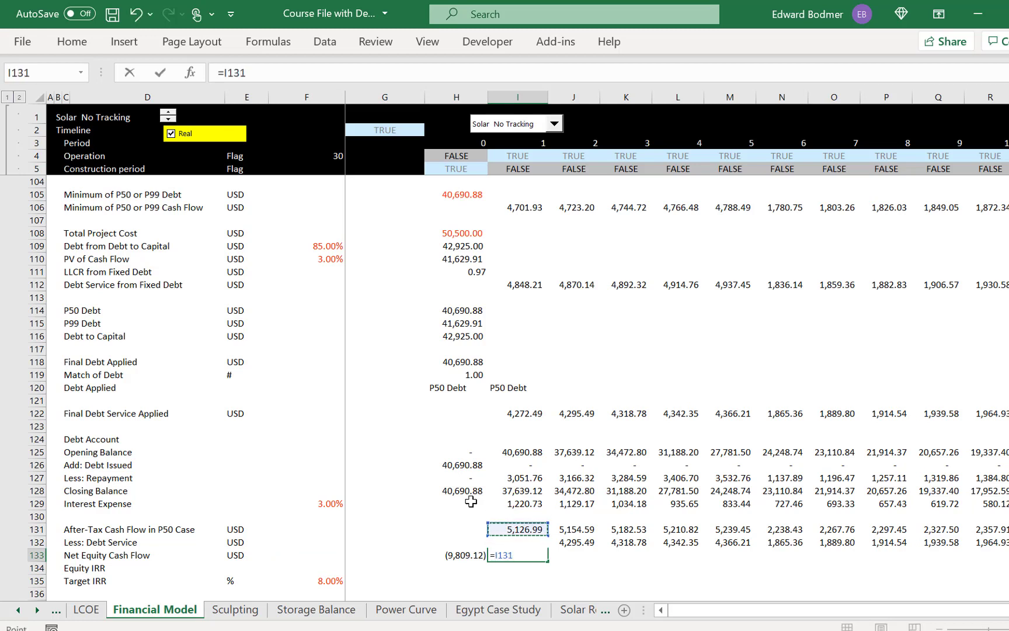
pyautogui.write('-')
pyautogui.press('Up')
pyautogui.hotkey('ctrl', 'Return')
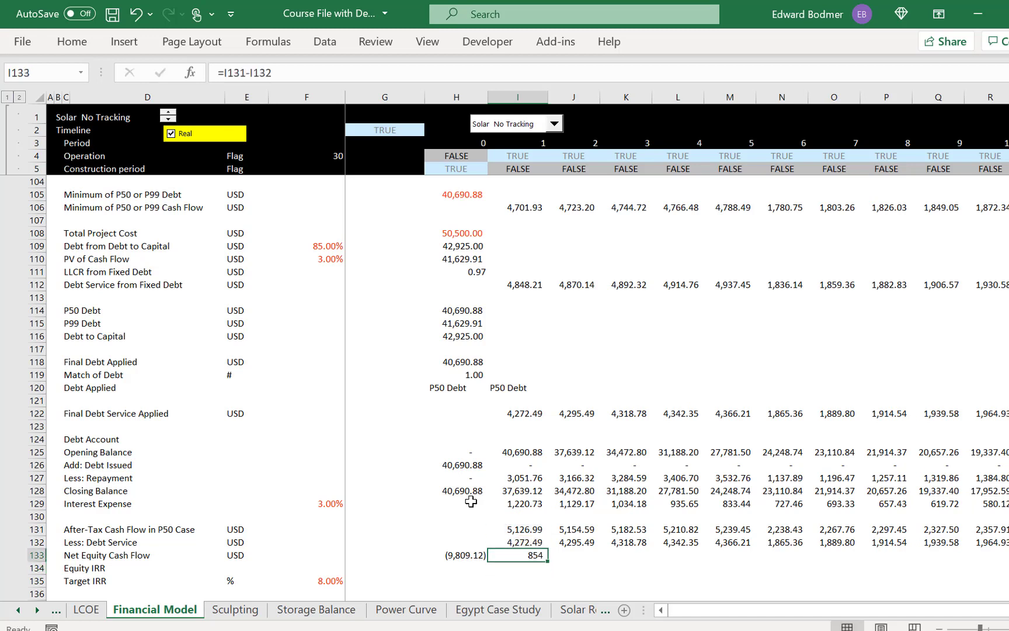
pyautogui.hotkey('ctrl', 'shift', 'Right')
pyautogui.hotkey('ctrl', 'r')
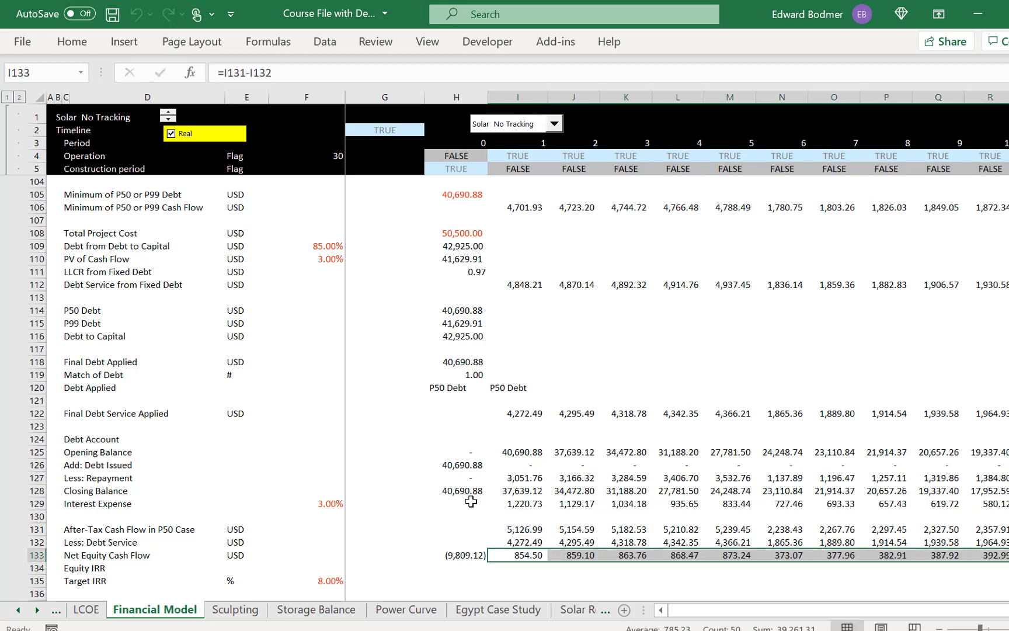
# Calculate Equity IRR in F134 with =IRR(H133:BF133), covering the full Net Equity Cash Flow row
pyautogui.press('Down')
pyautogui.press('Left')
pyautogui.press('Left')
pyautogui.press('Down')
pyautogui.press('Up')
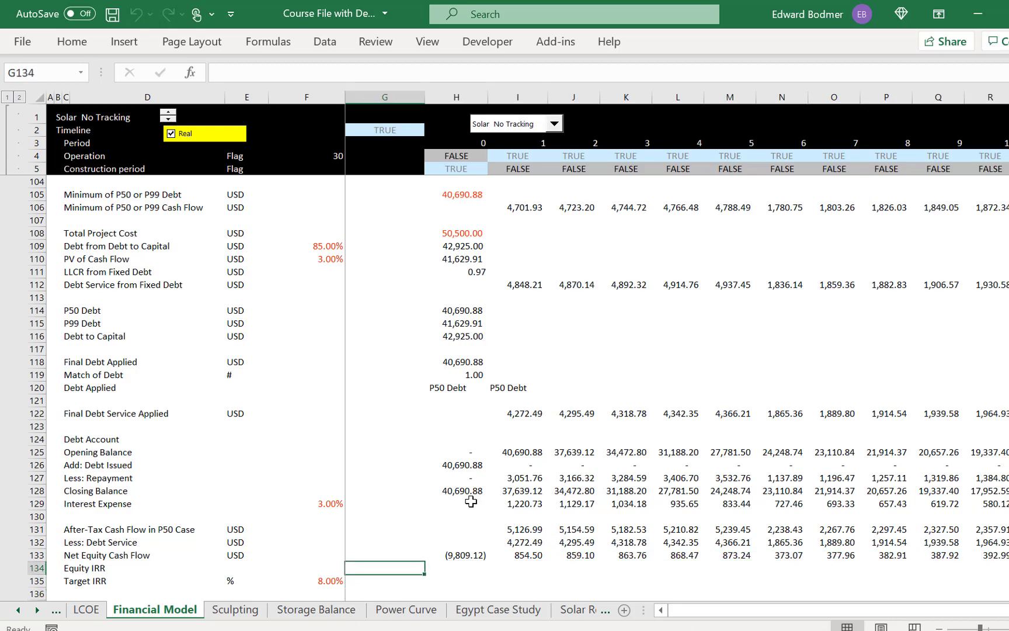
pyautogui.press('Left')
pyautogui.write('=irr(')
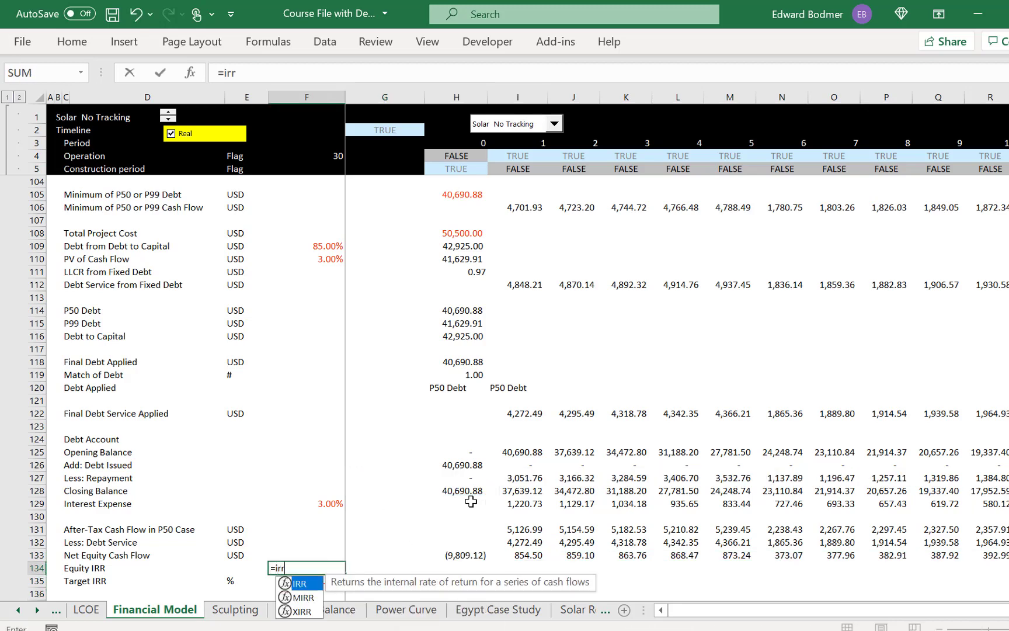
pyautogui.press('Up')
pyautogui.press('Right')
pyautogui.press('Right')
pyautogui.hotkey('ctrl', 'shift', 'Right')
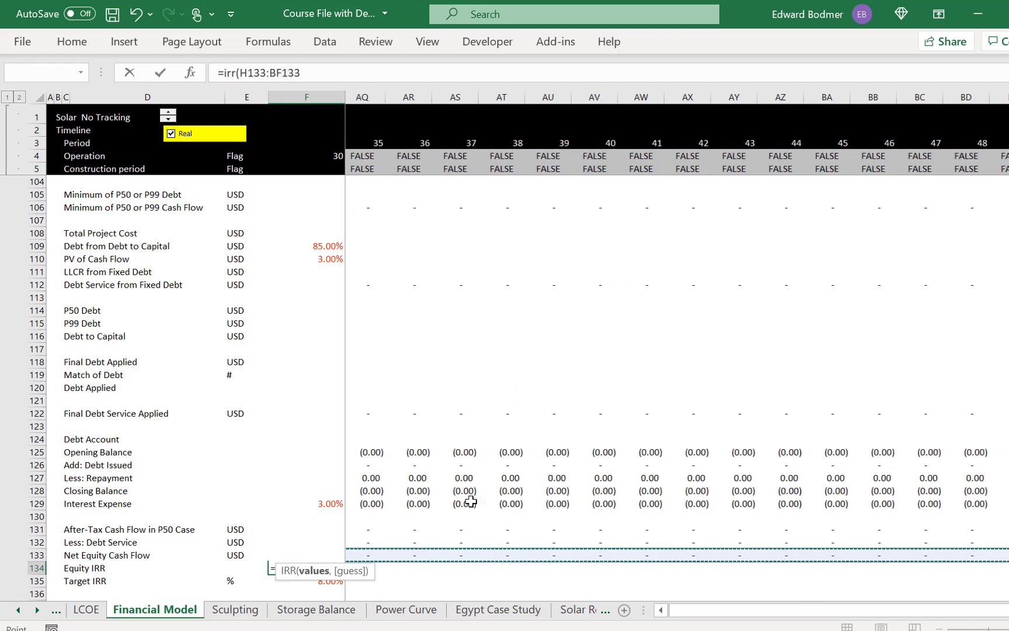
pyautogui.press('Return')
pyautogui.press('Up')
pyautogui.press('Right')
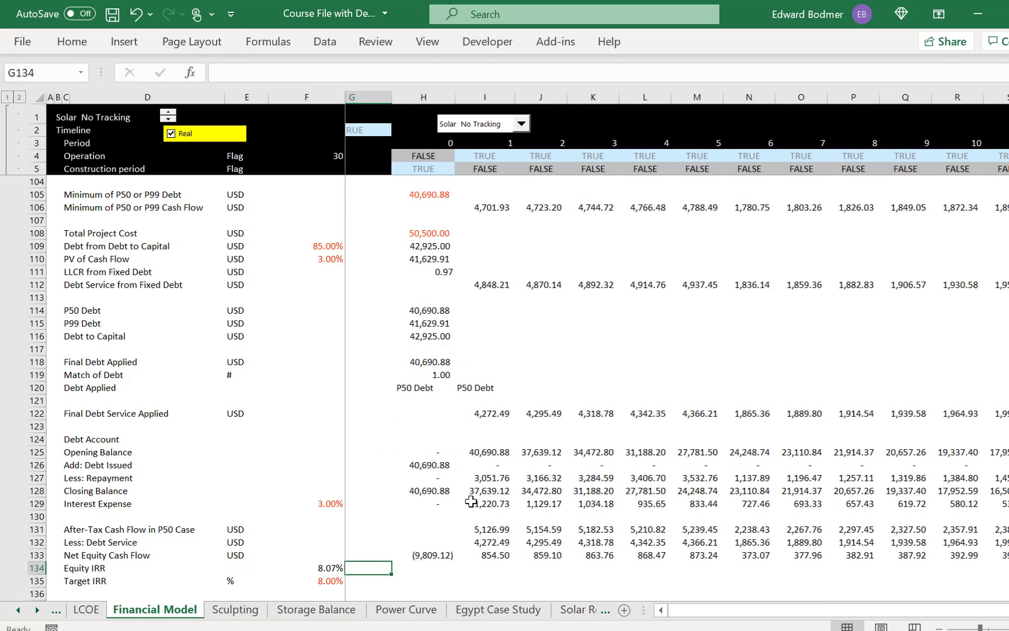
# Calculate PV of Equity Cash Flow at Target in F137 with =NPV(F135,H133:BF133), discounting at the Target IRR
pyautogui.press('Left')
pyautogui.press('Left')
pyautogui.press('Right')
pyautogui.press('Down')
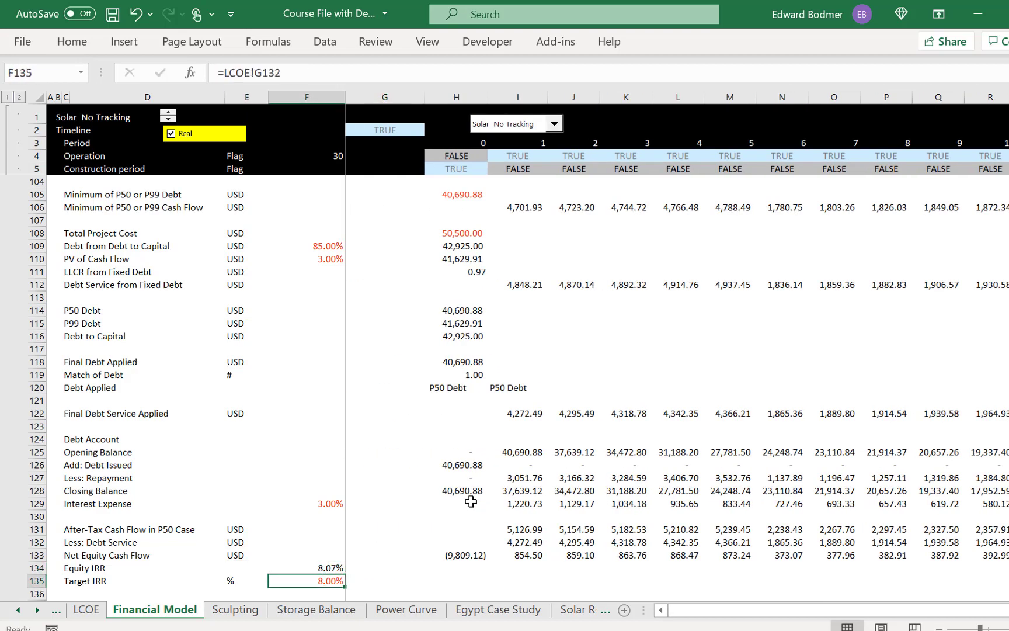
pyautogui.press('Down')
pyautogui.press('Down')
pyautogui.press('Down')
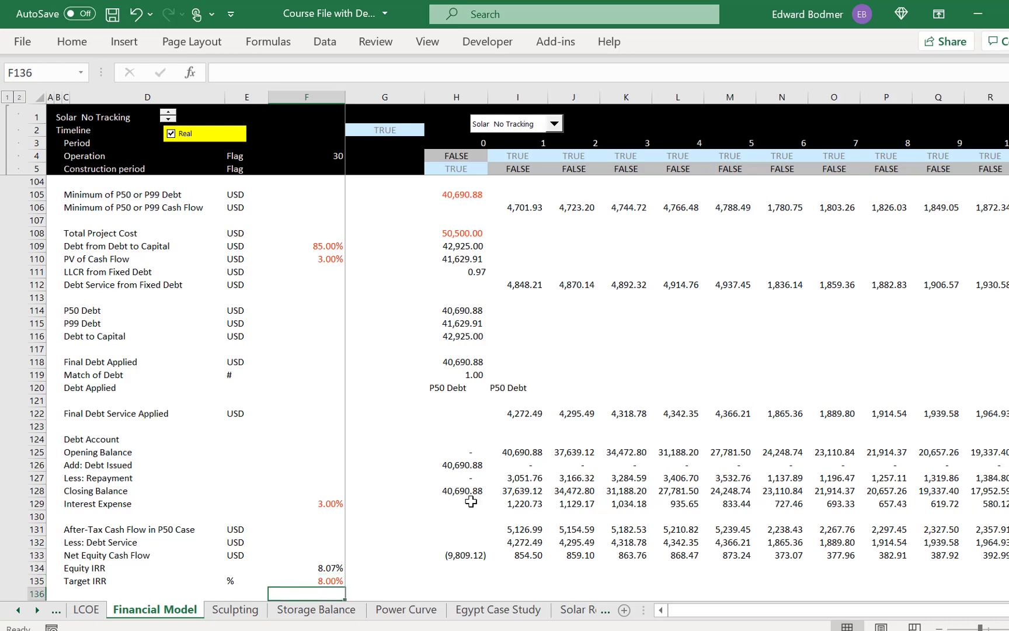
pyautogui.press('Up')
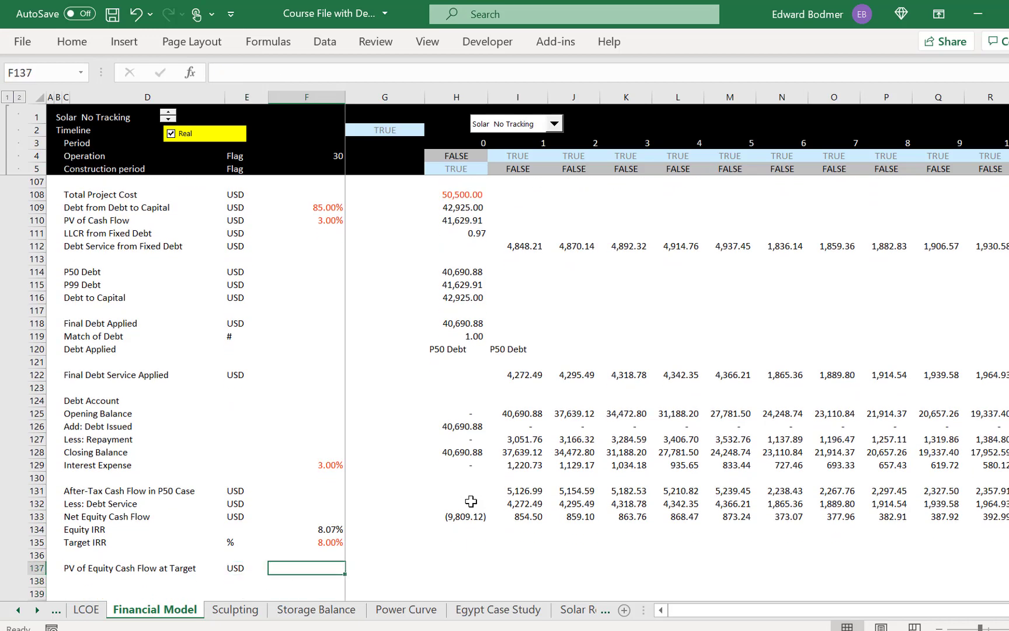
pyautogui.write('=npv(')
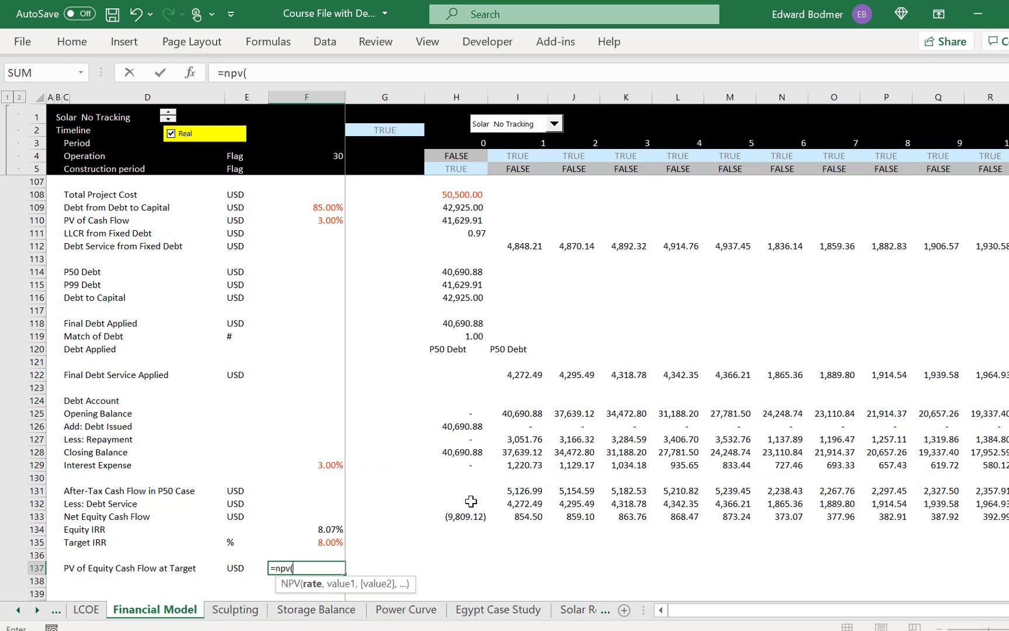
pyautogui.press('Up')
pyautogui.press('Up')
pyautogui.write(',')
pyautogui.press('Up')
pyautogui.press('Up')
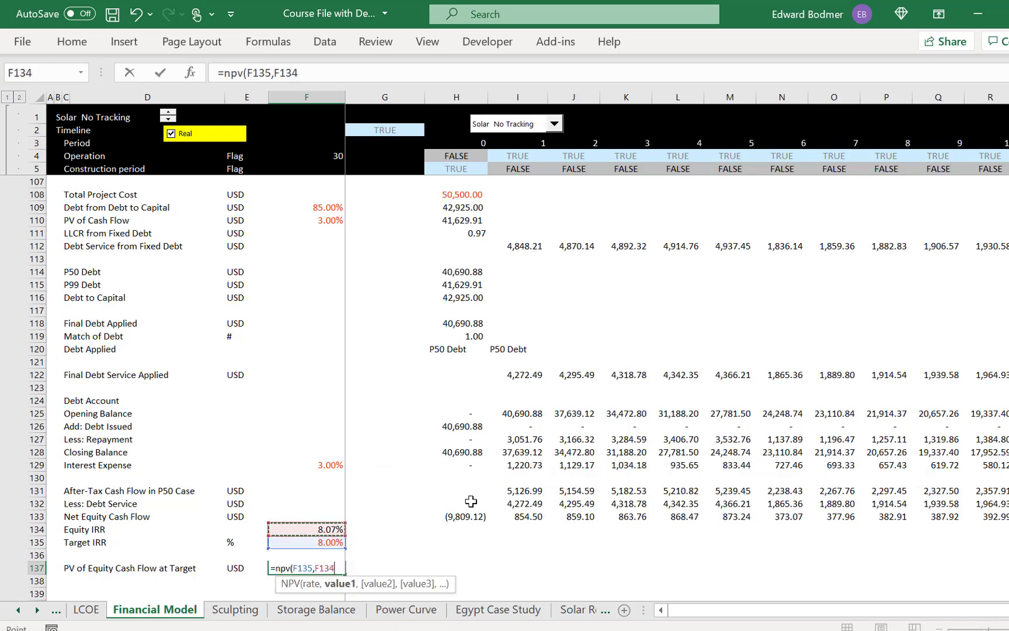
pyautogui.press('Up')
pyautogui.press('Right')
pyautogui.press('Right')
pyautogui.hotkey('ctrl', 'shift', 'Right')
pyautogui.press('Return')
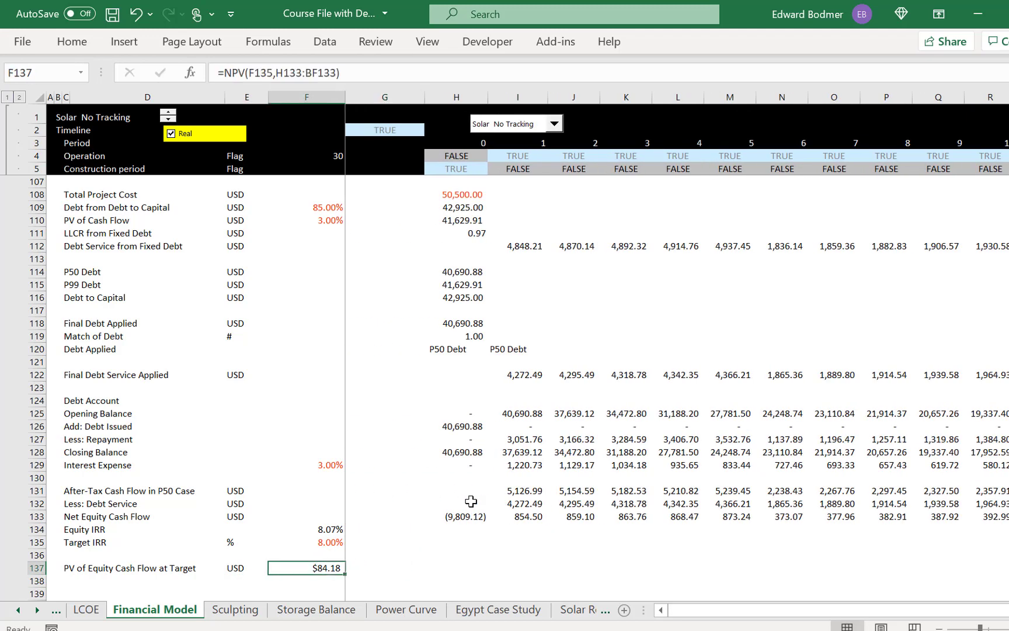
pyautogui.press('Left')
pyautogui.press('Down')
pyautogui.press('Up')
pyautogui.press('Right')
pyautogui.press('Right')
pyautogui.press('Right')
pyautogui.press('Left')
pyautogui.press('Left')
pyautogui.press('Right')
pyautogui.press('Right')
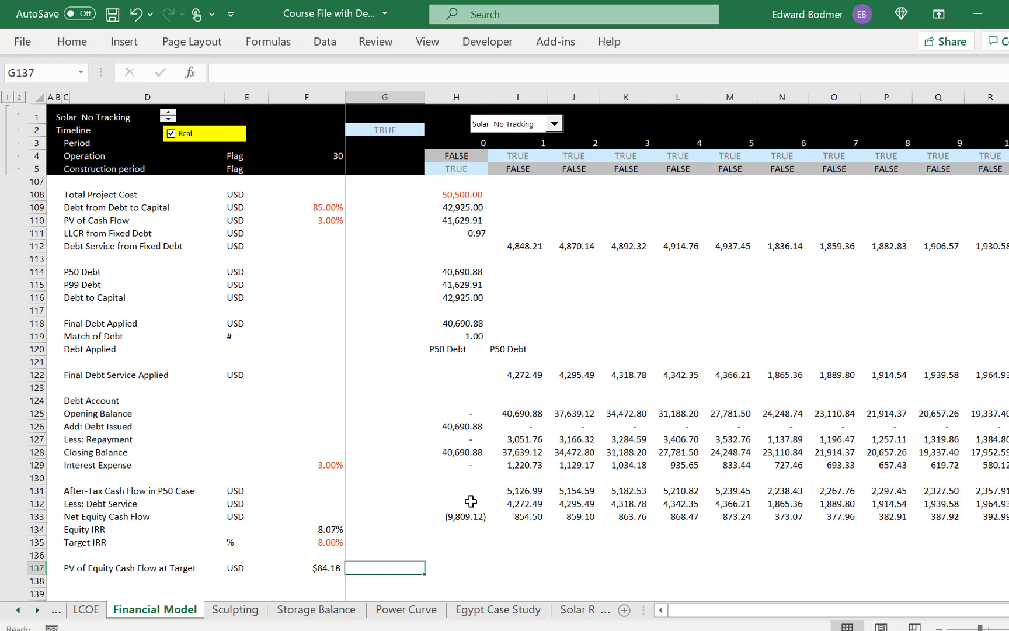
pyautogui.press('Left')
pyautogui.press('Left')
pyautogui.press('Right')
pyautogui.press('Right')
# Review the model upward from the equity results through the debt, downside, financing and operating cash flow sections to the timeline header
pyautogui.press('Up')
pyautogui.press('Up')
pyautogui.press('Up')
pyautogui.press('Up')
pyautogui.press('Up')
pyautogui.press('Up')
pyautogui.press('Up')
pyautogui.press('Up')
pyautogui.press('Up')
pyautogui.press('Up')
pyautogui.press('Up')
pyautogui.press('Up')
pyautogui.press('Up')
pyautogui.press('Up')
pyautogui.press('Up')
pyautogui.press('Up')
pyautogui.press('Up')
pyautogui.press('Up')
pyautogui.press('Up')
pyautogui.press('Up')
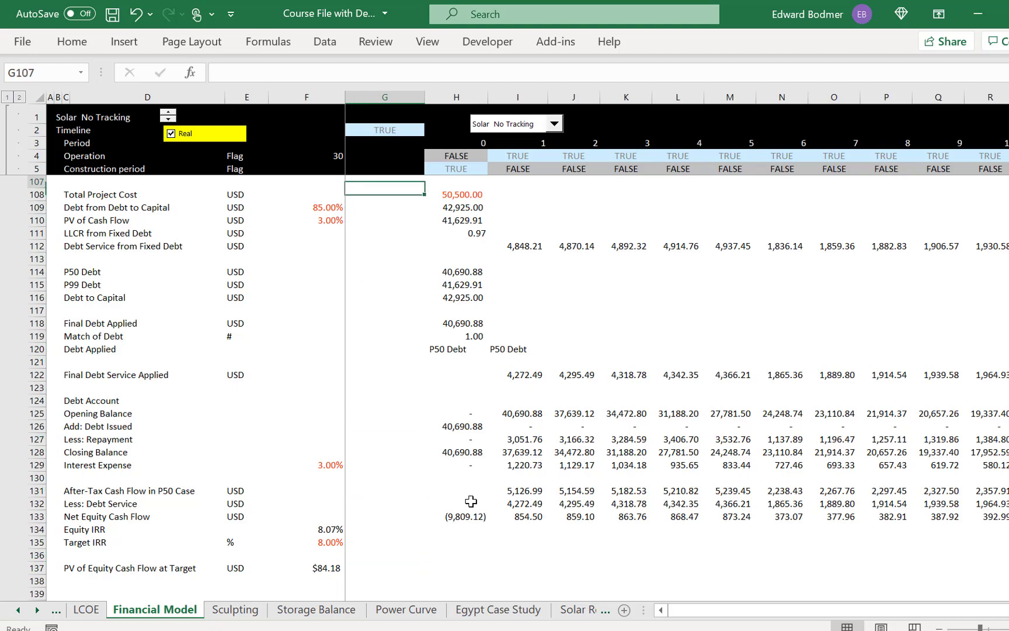
pyautogui.press('Up')
pyautogui.press('Up')
pyautogui.press('Up')
pyautogui.press('Up')
pyautogui.press('Up')
pyautogui.press('Up')
pyautogui.press('Up')
pyautogui.press('Up')
pyautogui.press('Up')
pyautogui.press('Up')
pyautogui.press('Up')
pyautogui.press('Up')
pyautogui.press('Up')
pyautogui.press('Up')
pyautogui.press('Up')
pyautogui.press('Up')
pyautogui.press('Up')
pyautogui.press('Up')
pyautogui.press('Up')
pyautogui.press('Up')
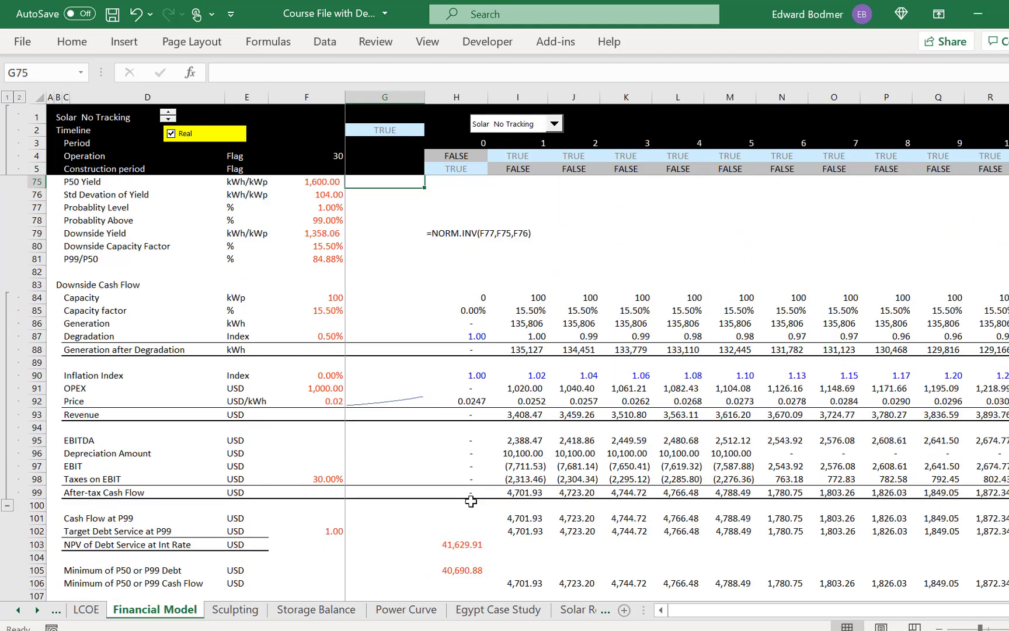
pyautogui.press('Up')
pyautogui.press('Up')
pyautogui.press('Up')
pyautogui.press('Up')
pyautogui.press('Up')
pyautogui.press('Up')
pyautogui.press('Up')
pyautogui.press('Up')
pyautogui.press('Up')
pyautogui.press('Up')
pyautogui.press('Up')
pyautogui.press('Up')
pyautogui.press('Up')
pyautogui.press('Up')
pyautogui.press('Up')
pyautogui.press('Up')
pyautogui.press('Up')
pyautogui.press('Up')
pyautogui.press('Up')
pyautogui.press('Up')
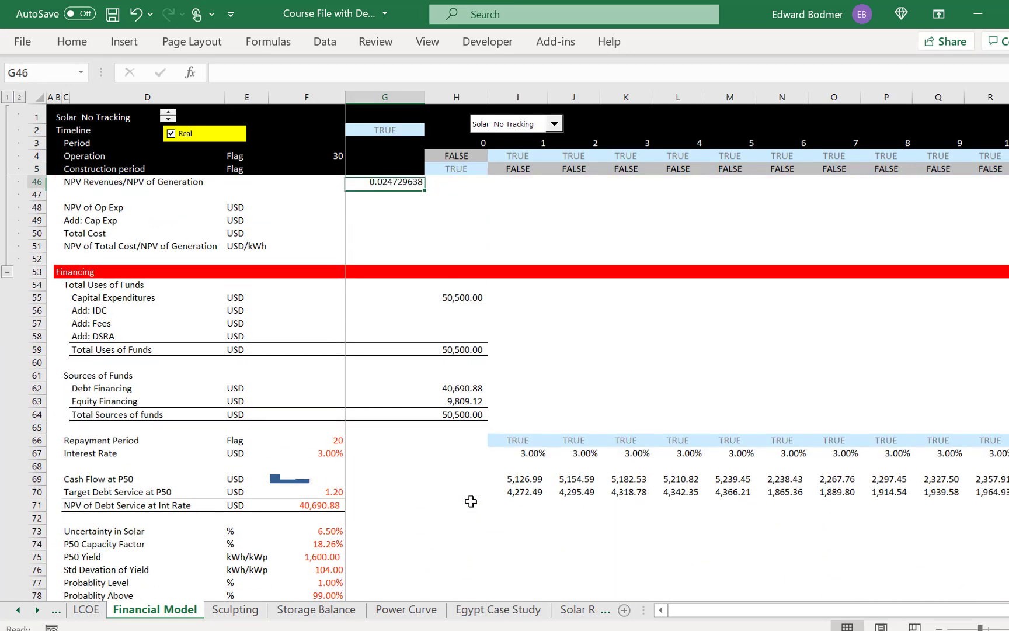
pyautogui.press('Up')
pyautogui.press('Up')
pyautogui.press('Up')
pyautogui.press('Up')
pyautogui.press('Up')
pyautogui.press('Up')
pyautogui.press('Up')
pyautogui.press('Up')
pyautogui.press('Up')
pyautogui.press('Up')
pyautogui.press('Up')
pyautogui.press('Up')
pyautogui.press('Up')
pyautogui.press('Up')
pyautogui.press('Up')
pyautogui.press('Up')
pyautogui.press('Up')
pyautogui.press('Up')
pyautogui.press('Up')
pyautogui.press('Up')
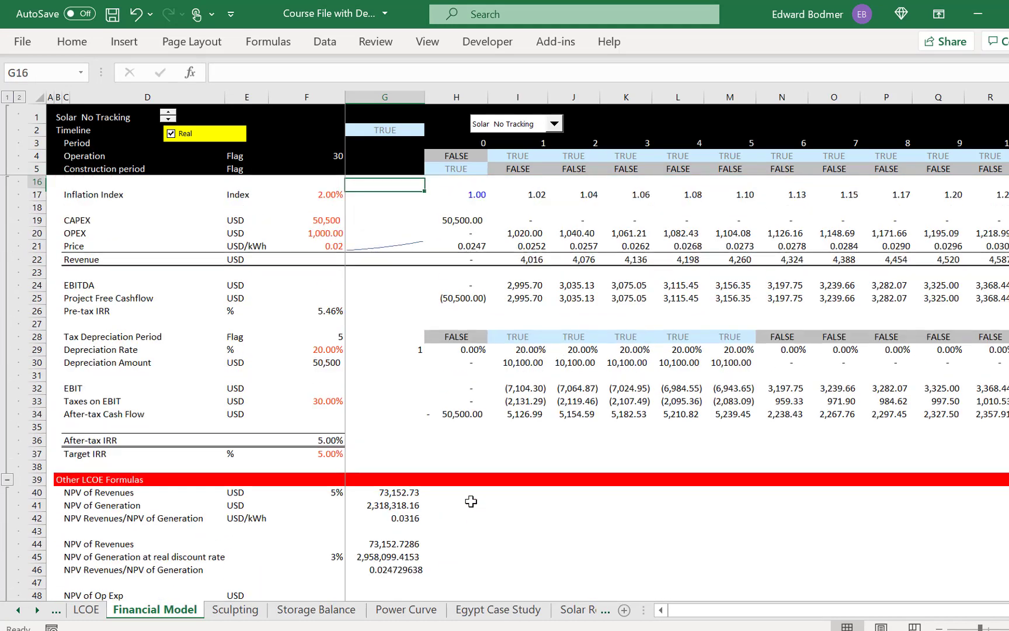
pyautogui.press('Up')
pyautogui.press('Up')
pyautogui.press('Up')
pyautogui.press('Up')
pyautogui.press('Up')
pyautogui.press('Up')
pyautogui.press('Up')
pyautogui.press('Up')
pyautogui.press('Up')
pyautogui.press('Up')
pyautogui.press('Up')
pyautogui.press('Up')
pyautogui.press('Up')
pyautogui.press('Up')
pyautogui.press('Up')
pyautogui.press('Down')
pyautogui.press('Down')
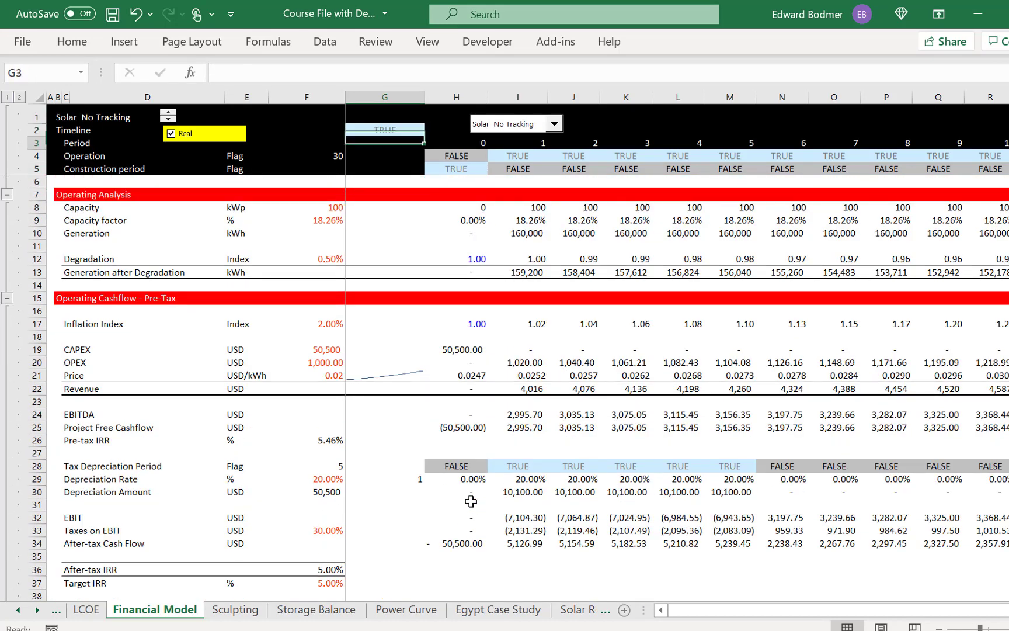
# Move down through the operating analysis and pre-tax cash flow, and examine the Pre-tax IRR formula in F26
pyautogui.press('Down')
pyautogui.press('Down')
pyautogui.press('Down')
pyautogui.press('Down')
pyautogui.press('Down')
pyautogui.press('Down')
pyautogui.press('Down')
pyautogui.press('Down')
pyautogui.press('Down')
pyautogui.press('Down')
pyautogui.press('Down')
pyautogui.press('Down')
pyautogui.press('Down')
pyautogui.press('Down')
pyautogui.press('Down')
pyautogui.press('Down')
pyautogui.press('Down')
pyautogui.press('Down')
pyautogui.press('Down')
pyautogui.press('Down')
pyautogui.press('Left')
pyautogui.press('Up')
pyautogui.press('Up')
pyautogui.press('Up')
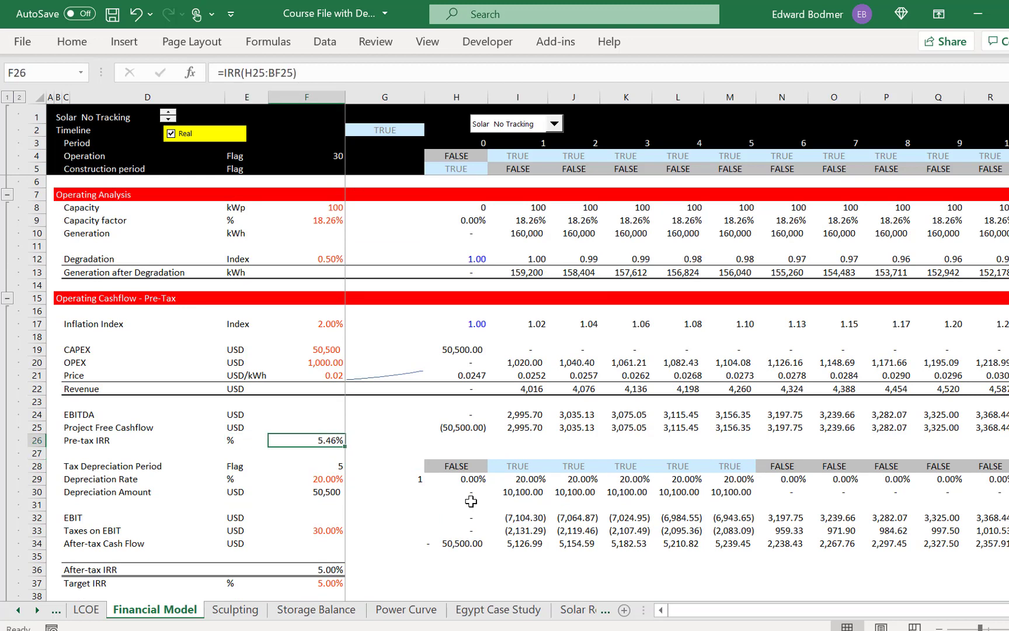
# Switch to the LCOE sheet and examine the cost of debt, leverage, target equity IRR, WACC and Required Project IRR assumptions
pyautogui.hotkey('ctrl', 'pageup')
pyautogui.press('Left')
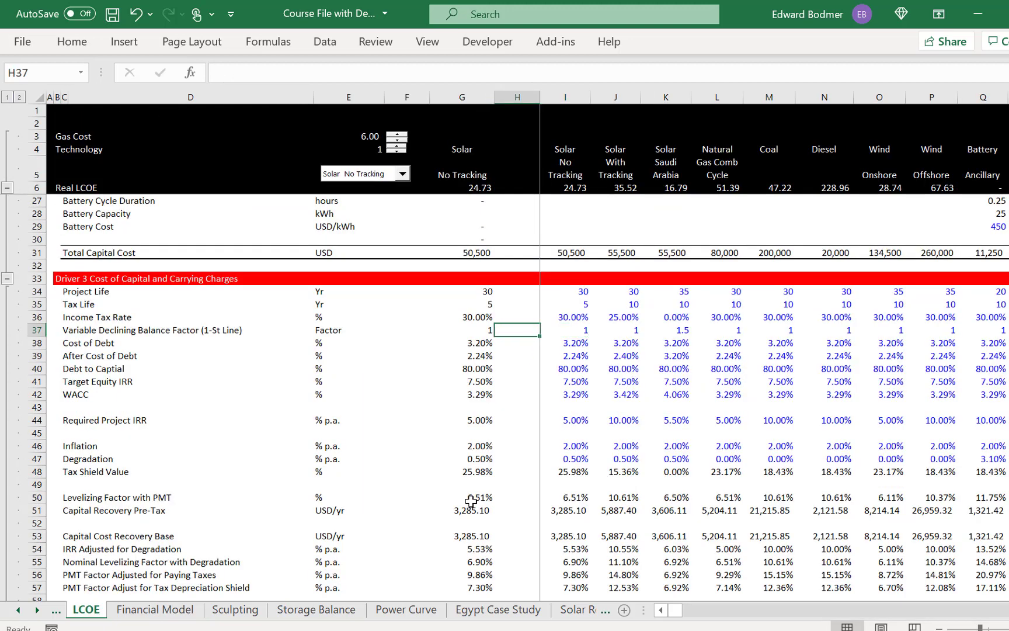
pyautogui.press('Right')
pyautogui.press('Down')
pyautogui.press('Left')
pyautogui.press('Left')
pyautogui.press('Left')
pyautogui.press('Left')
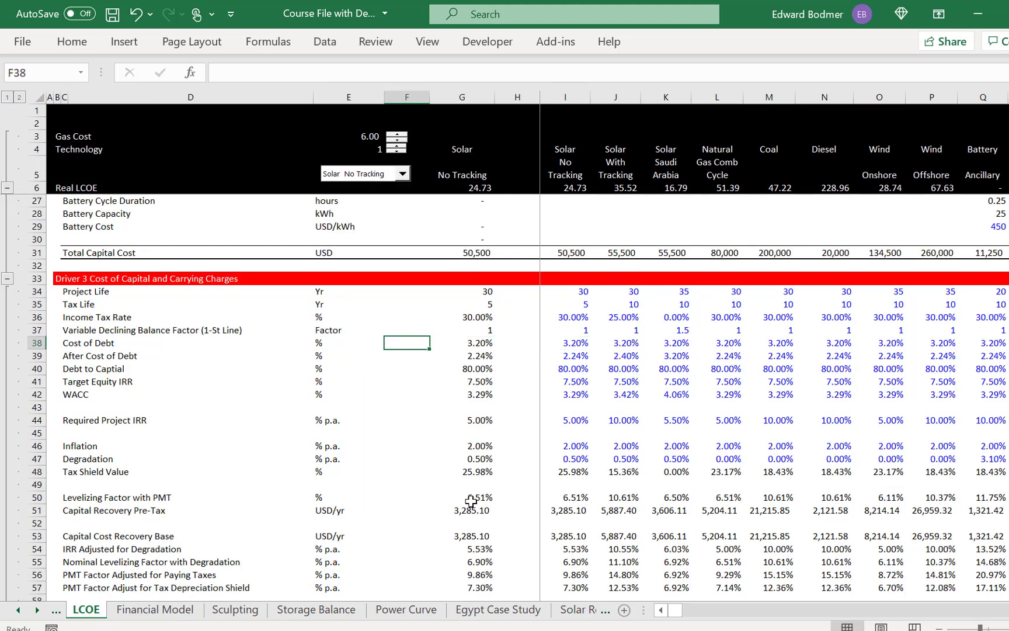
pyautogui.press('Down')
pyautogui.press('Down')
pyautogui.press('Down')
pyautogui.press('Down')
pyautogui.press('Down')
pyautogui.press('Up')
pyautogui.press('Up')
pyautogui.press('Up')
pyautogui.press('Up')
pyautogui.press('Up')
pyautogui.press('Up')
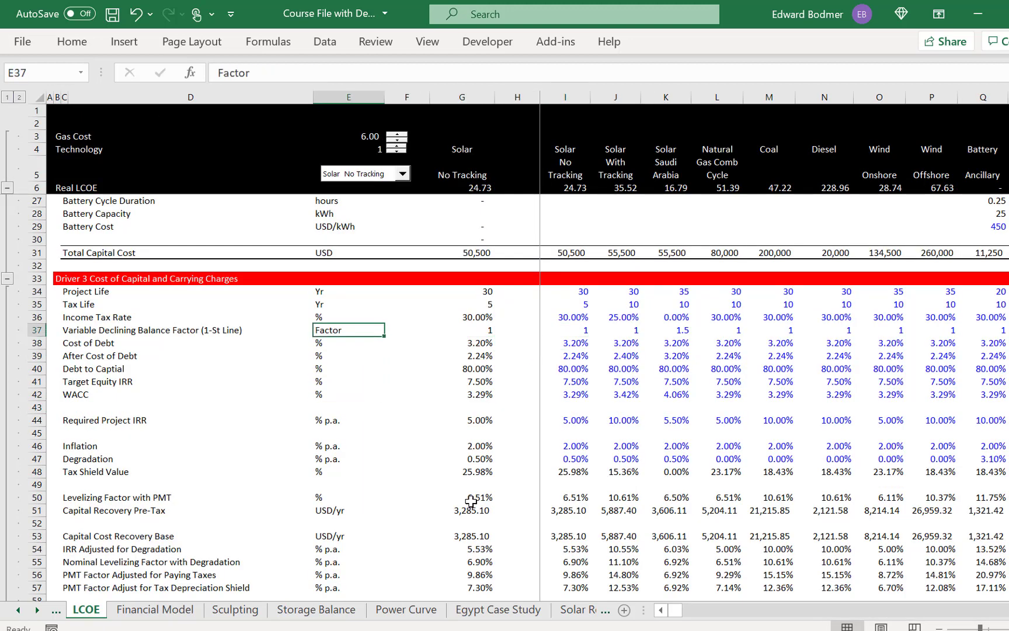
pyautogui.press('Down')
pyautogui.press('Down')
pyautogui.press('Down')
pyautogui.press('Down')
pyautogui.press('Down')
pyautogui.press('Down')
pyautogui.press('Down')
pyautogui.press('Right')
pyautogui.press('Right')
pyautogui.press('Right')
pyautogui.press('Right')
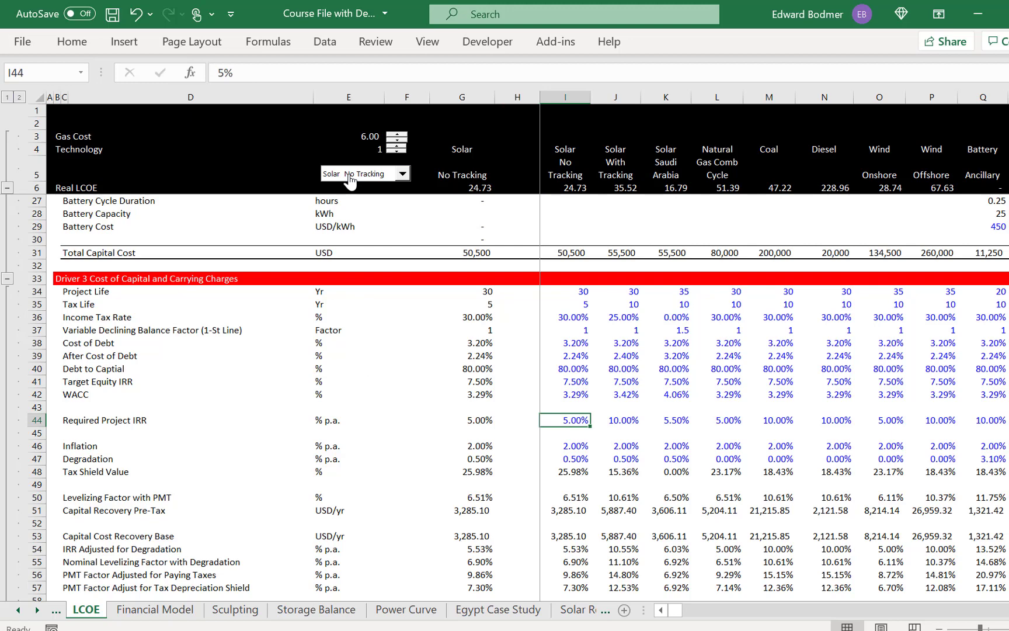
# Compare the Required Project IRR in row 44 across the solar, gas, coal, diesel, wind and battery technologies
pyautogui.press('Right')
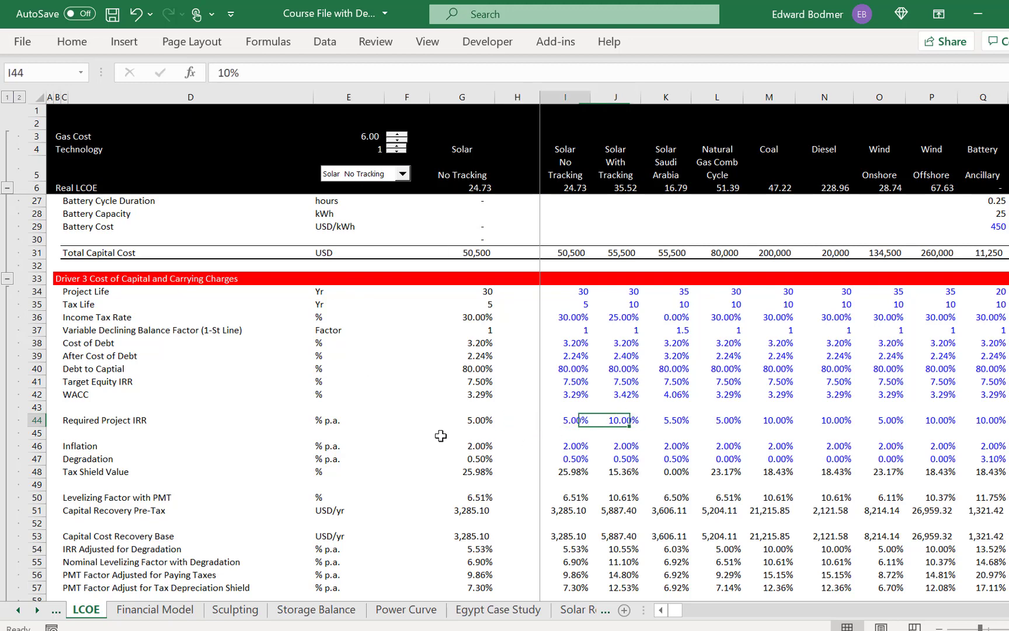
pyautogui.press('Left')
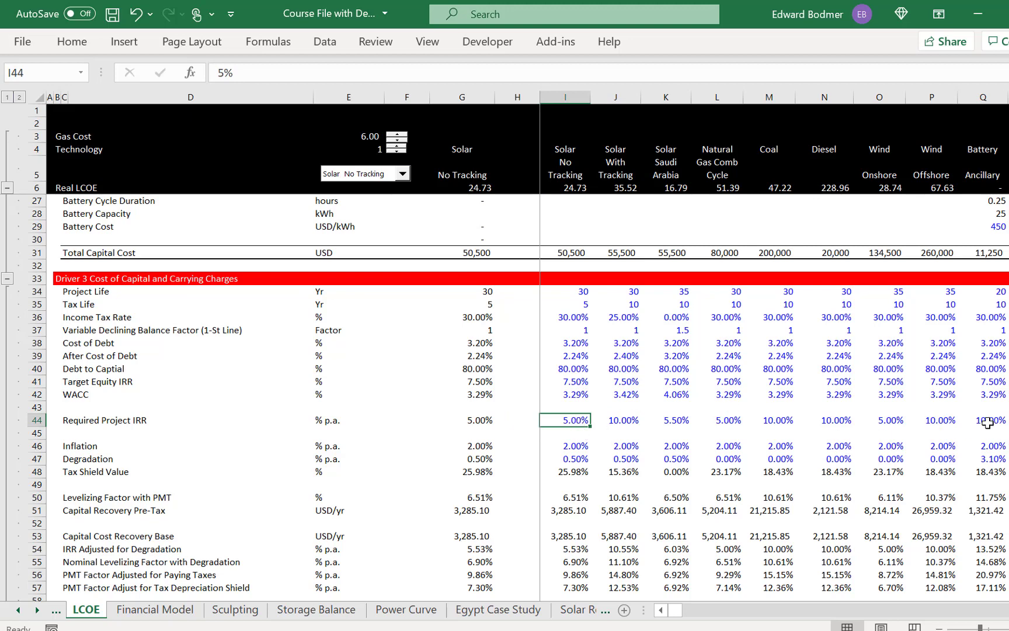
pyautogui.press('Right')
pyautogui.press('Right')
pyautogui.press('Right')
pyautogui.press('Right')
pyautogui.press('Right')
pyautogui.press('Right')
pyautogui.press('Right')
pyautogui.press('Right')
pyautogui.press('Right')
pyautogui.press('Right')
pyautogui.press('Right')
pyautogui.press('Right')
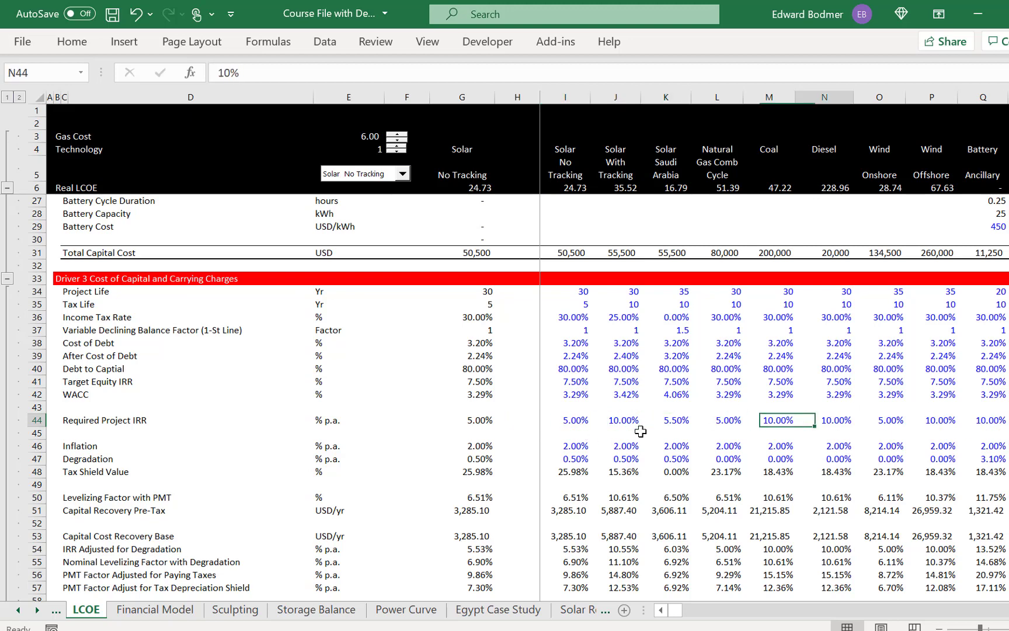
# Copy the 10% Required Project IRR from Battery Ancillary in Q44 into R44 for Solar & Ancillary Services
pyautogui.press('Left')
pyautogui.press('Left')
pyautogui.press('Left')
pyautogui.press('Left')
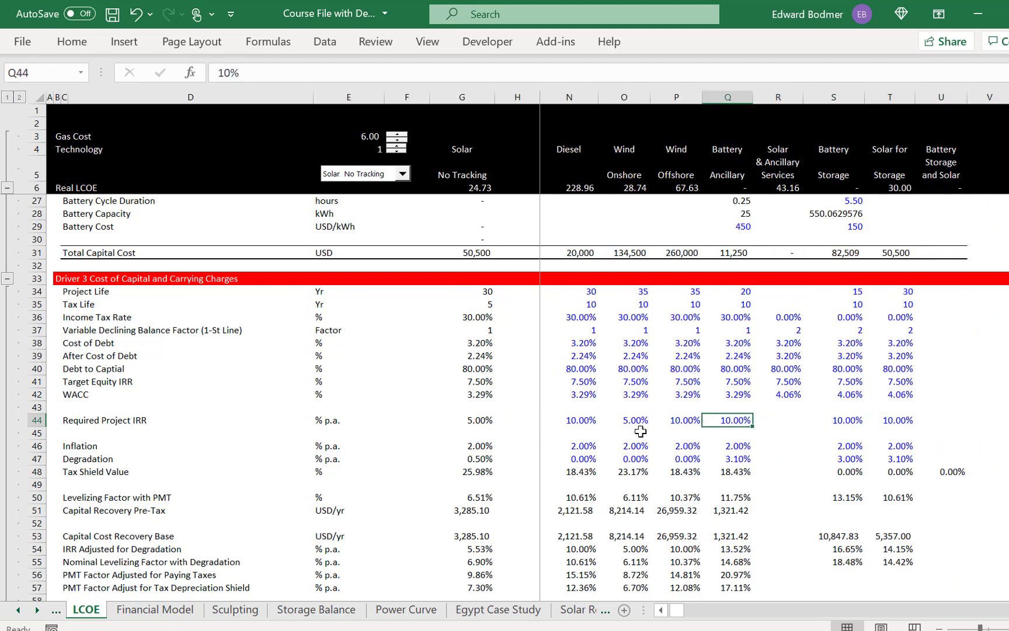
pyautogui.hotkey('shift', 'Right')
pyautogui.hotkey('ctrl', 'r')
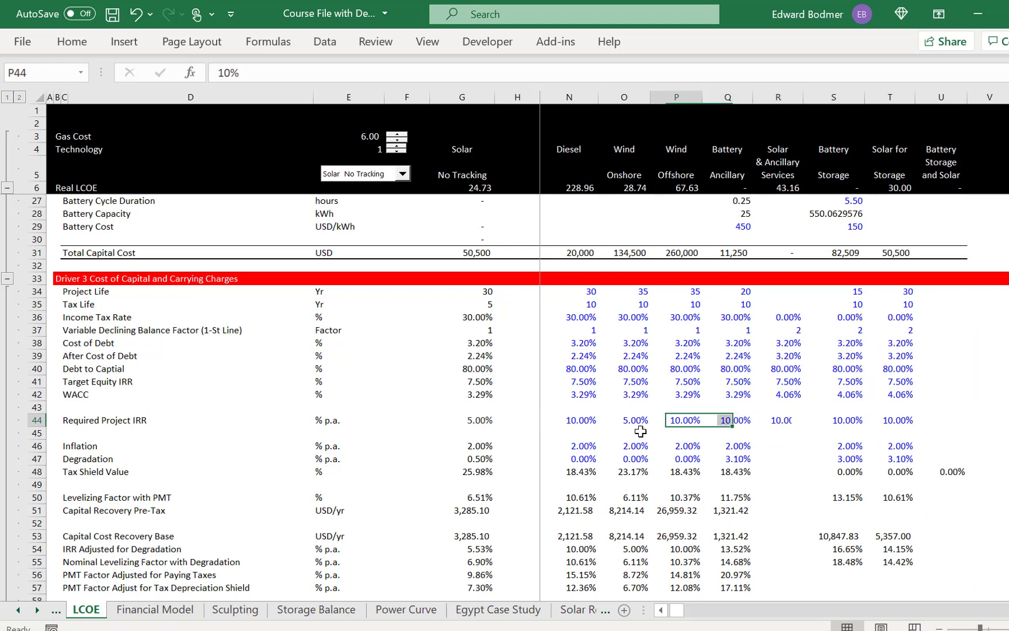
pyautogui.press('Left')
pyautogui.press('Left')
pyautogui.press('Left')
pyautogui.press('Home')
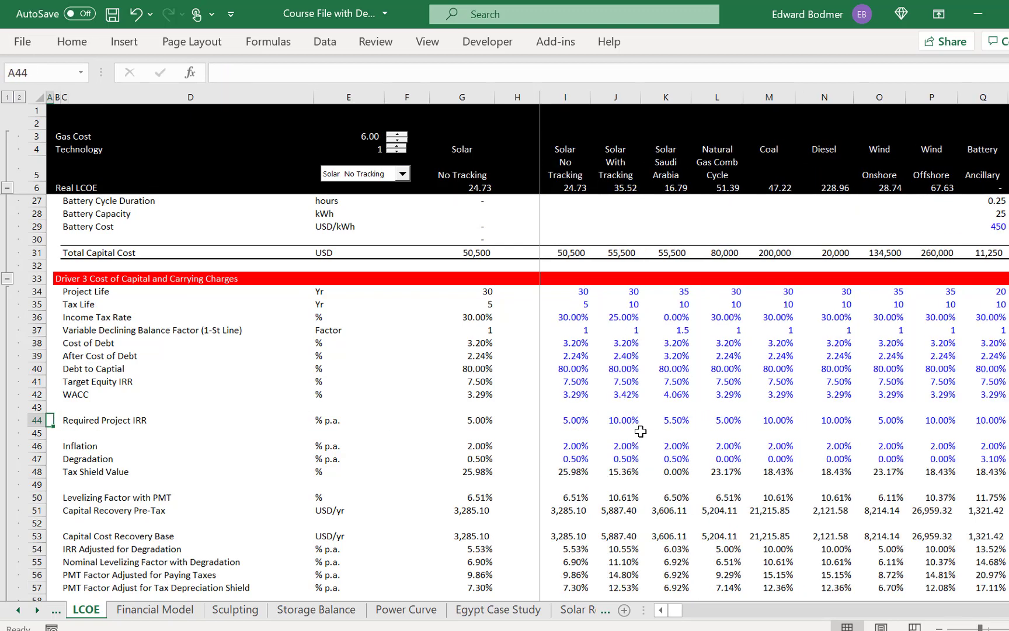
# Check the Required Project IRR row once more and return to the Solar No Tracking input in I44
pyautogui.press('Right')
pyautogui.press('Right')
pyautogui.press('Right')
pyautogui.press('Right')
pyautogui.press('Right')
pyautogui.press('Right')
pyautogui.press('Right')
pyautogui.press('Right')
pyautogui.press('Right')
pyautogui.press('Right')
pyautogui.press('Right')
pyautogui.press('Left')
pyautogui.press('Left')
pyautogui.press('Left')
pyautogui.press('Left')
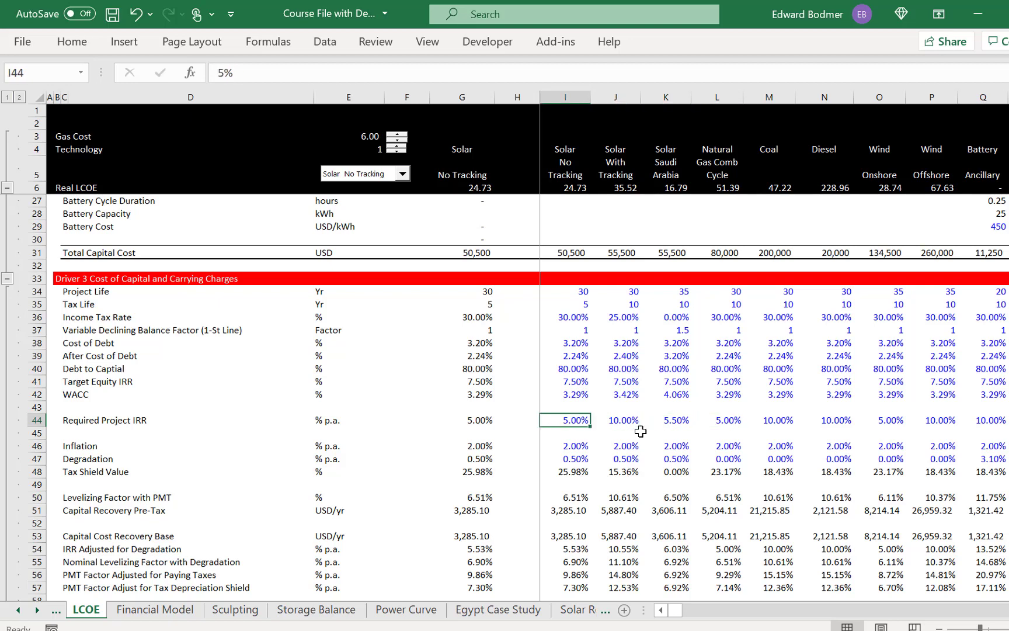
# On the Financial Model sheet, label the PV of Equity Cash Flow at Target result by entering NPV Target in G137
pyautogui.hotkey('ctrl', 'pagedown')
pyautogui.press('Down')
pyautogui.press('Down')
pyautogui.press('Down')
pyautogui.press('Down')
pyautogui.press('Down')
pyautogui.press('Down')
pyautogui.press('Down')
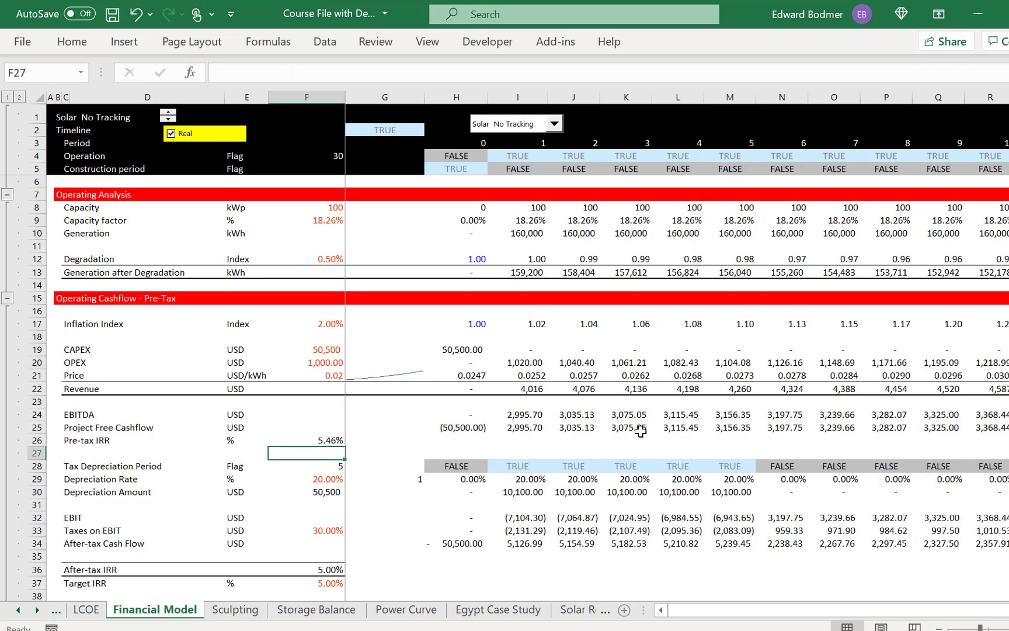
pyautogui.press('Down')
pyautogui.press('Down')
pyautogui.press('Down')
pyautogui.press('Down')
pyautogui.press('Down')
pyautogui.press('Down')
pyautogui.press('Down')
pyautogui.press('Down')
pyautogui.press('Down')
pyautogui.press('Down')
pyautogui.press('Down')
pyautogui.press('Down')
pyautogui.press('Down')
pyautogui.press('Down')
pyautogui.press('Down')
pyautogui.press('Down')
pyautogui.press('Down')
pyautogui.press('Down')
pyautogui.press('Down')
pyautogui.press('Down')
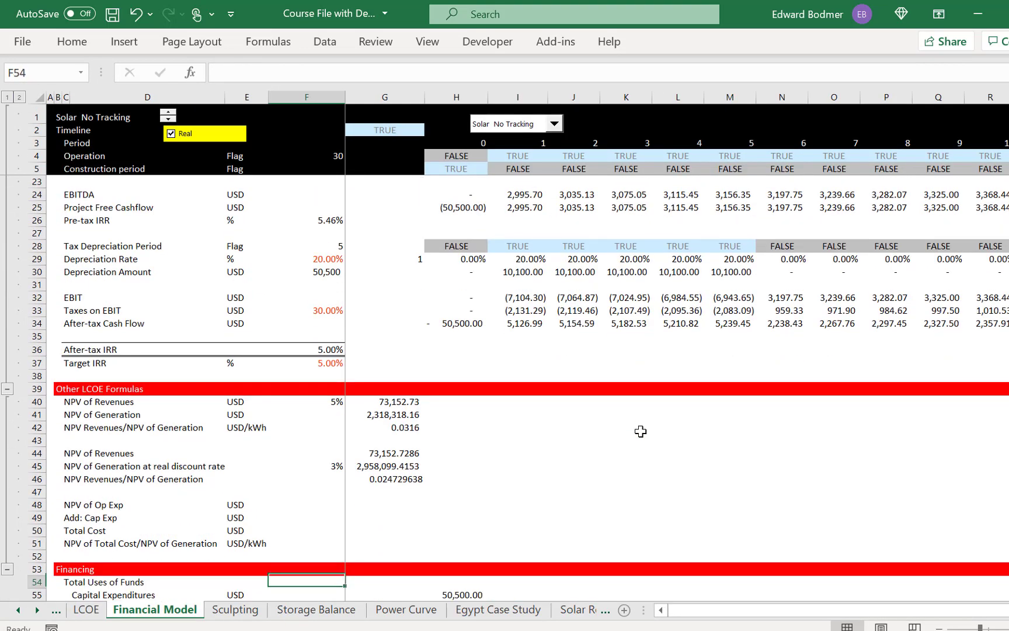
pyautogui.press('Down')
pyautogui.press('Down')
pyautogui.press('Down')
pyautogui.press('Down')
pyautogui.press('Down')
pyautogui.press('Down')
pyautogui.press('Down')
pyautogui.press('Down')
pyautogui.press('Down')
pyautogui.press('Down')
pyautogui.press('Down')
pyautogui.press('Down')
pyautogui.press('Down')
pyautogui.press('Down')
pyautogui.press('Down')
pyautogui.press('Down')
pyautogui.press('Down')
pyautogui.press('Down')
pyautogui.press('Down')
pyautogui.press('Down')
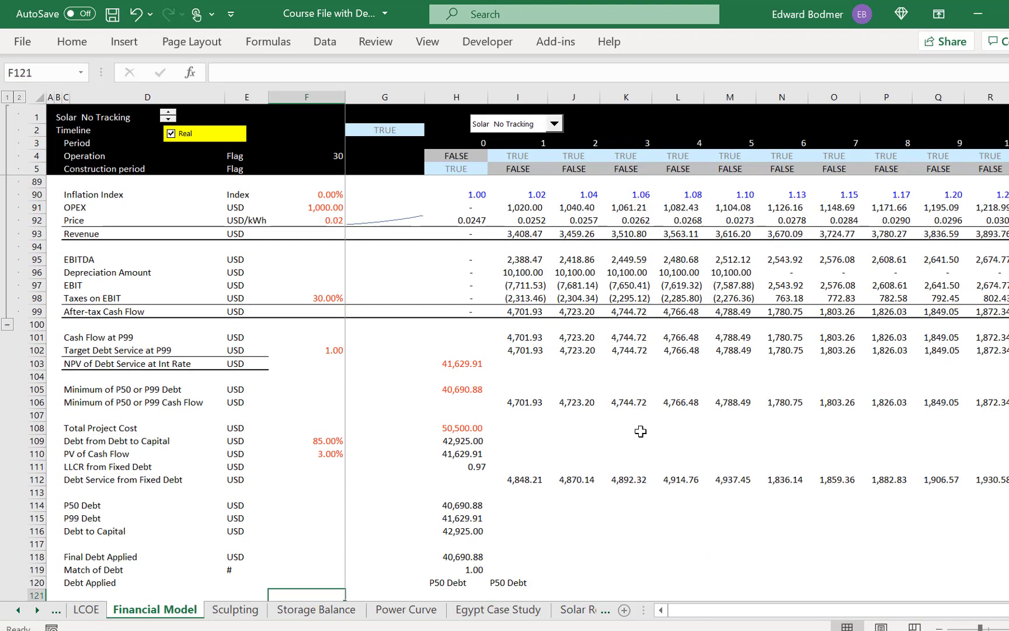
pyautogui.press('Down')
pyautogui.press('Down')
pyautogui.press('Down')
pyautogui.press('Down')
pyautogui.press('Down')
pyautogui.press('Down')
pyautogui.press('Down')
pyautogui.press('Down')
pyautogui.press('Down')
pyautogui.press('Down')
pyautogui.press('Down')
pyautogui.press('Down')
pyautogui.press('Down')
pyautogui.press('Down')
pyautogui.press('Down')
pyautogui.press('Down')
pyautogui.press('Down')
pyautogui.press('Down')
pyautogui.press('Down')
pyautogui.press('Down')
pyautogui.press('Up')
pyautogui.press('Up')
pyautogui.press('Up')
pyautogui.press('Up')
pyautogui.press('Up')
pyautogui.press('Up')
pyautogui.press('Up')
pyautogui.press('Up')
pyautogui.press('Up')
pyautogui.press('Up')
pyautogui.press('Up')
pyautogui.press('Up')
pyautogui.press('Up')
pyautogui.press('Up')
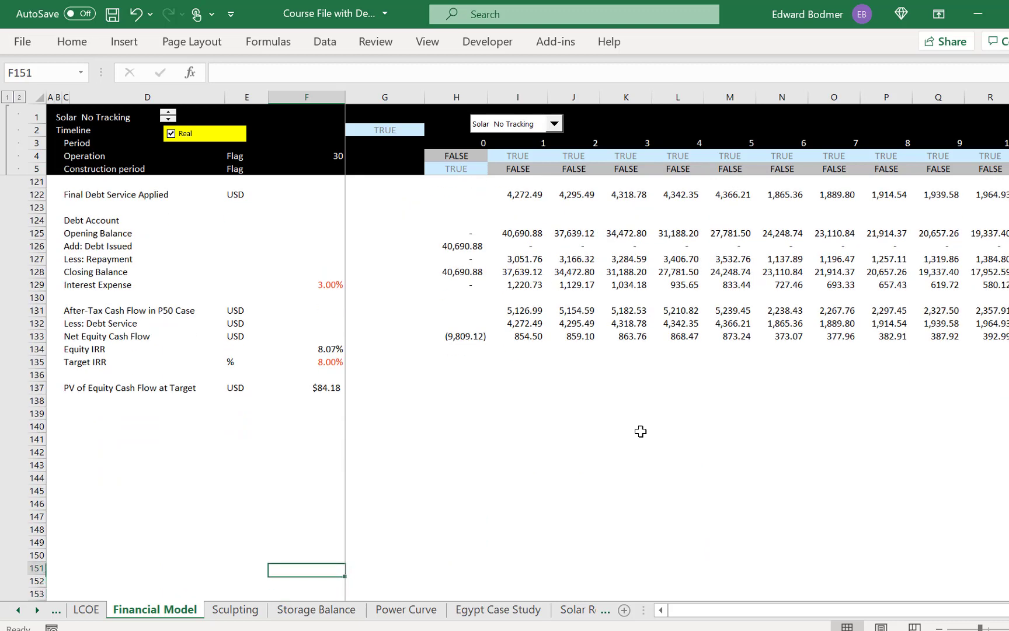
pyautogui.press('Up')
pyautogui.press('Right')
pyautogui.press('Left')
pyautogui.press('Left')
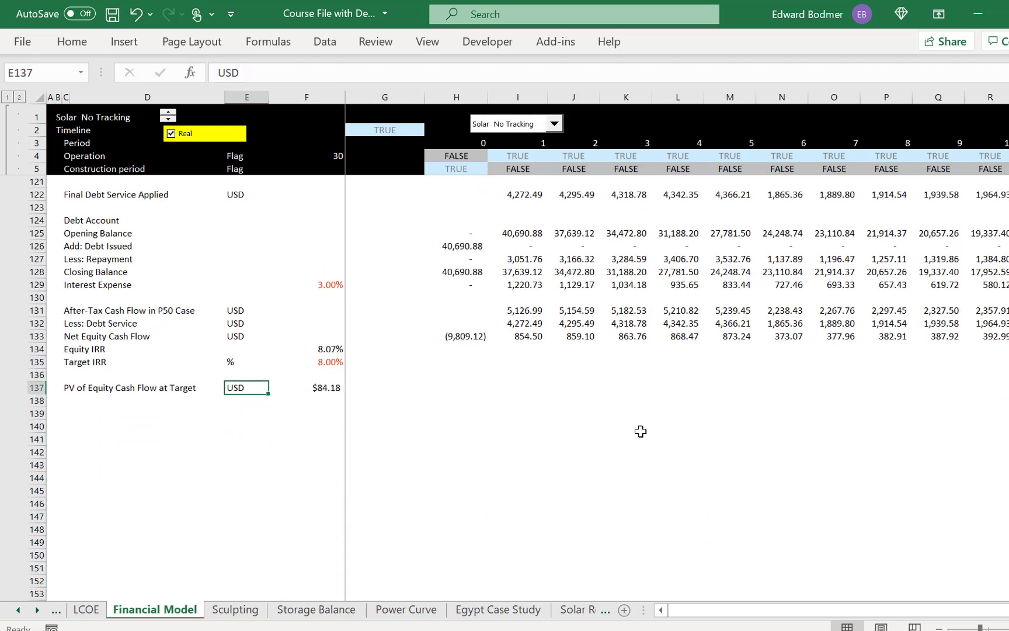
pyautogui.press('Right')
pyautogui.press('Right')
pyautogui.press('Left')
pyautogui.press('Right')
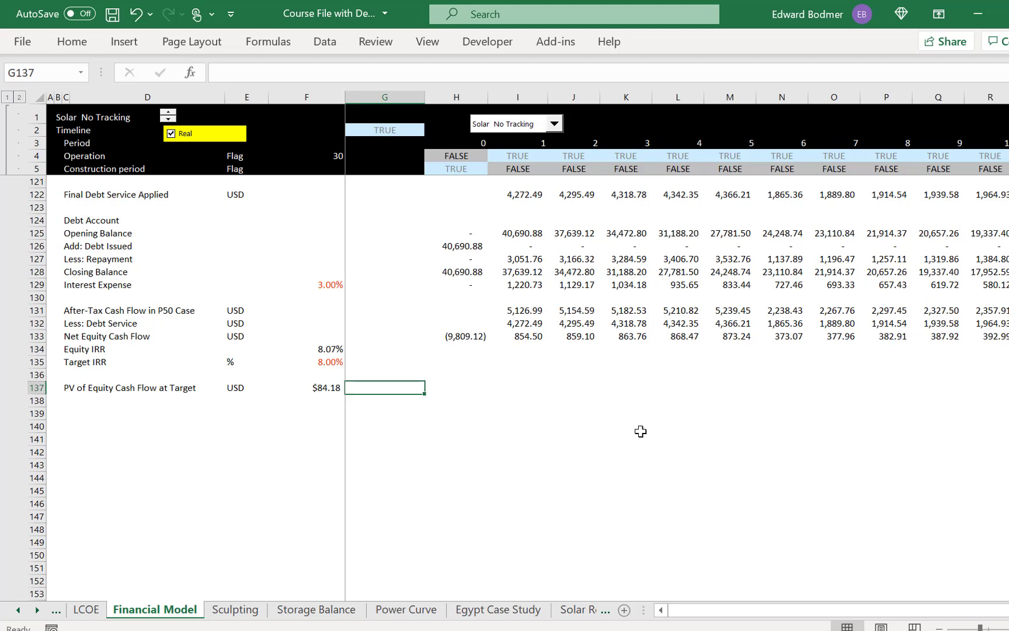
pyautogui.write('NPV Target')
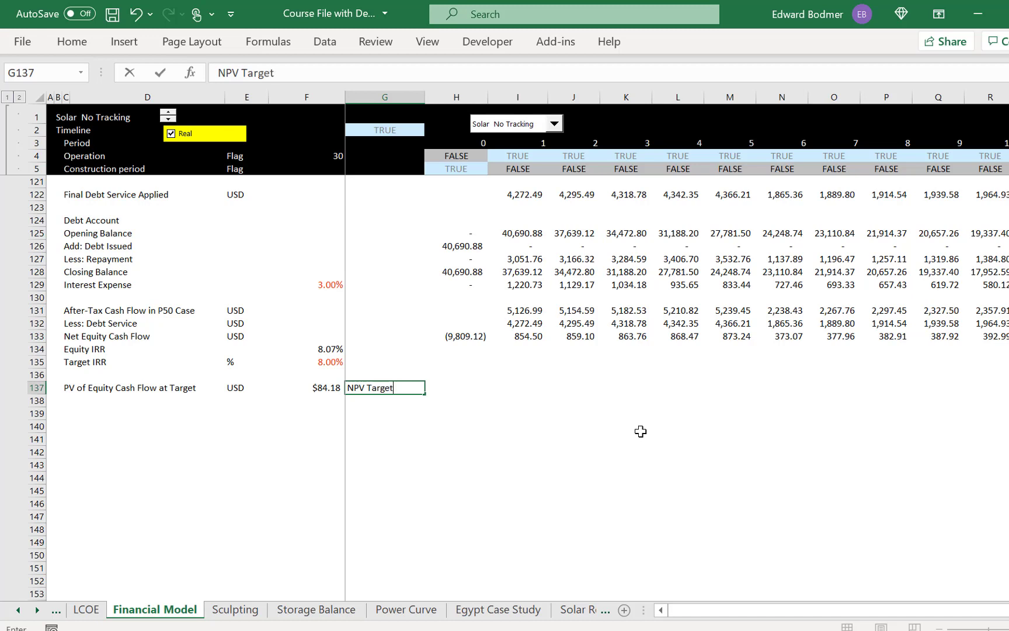
pyautogui.press('Return')
pyautogui.press('Up')
pyautogui.press('Left')
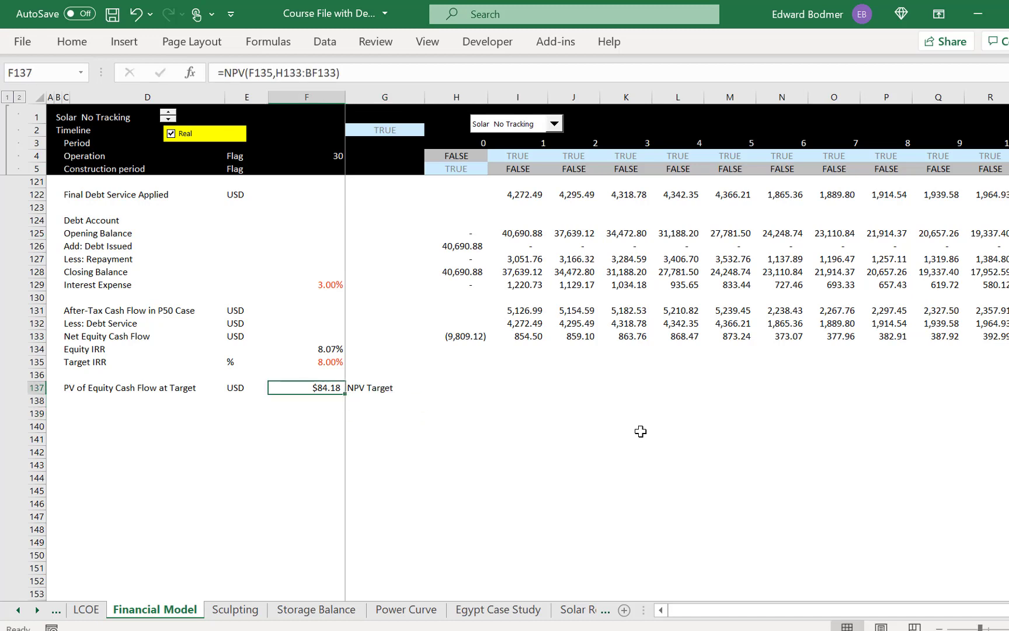
pyautogui.press('Right')
pyautogui.press('Left')
pyautogui.press('Right')
pyautogui.press('Left')
pyautogui.press('Right')
# On the LCOE sheet, name the Required Project IRR cell I44 for Solar No Tracking PIRR
pyautogui.hotkey('ctrl', 'pageup')
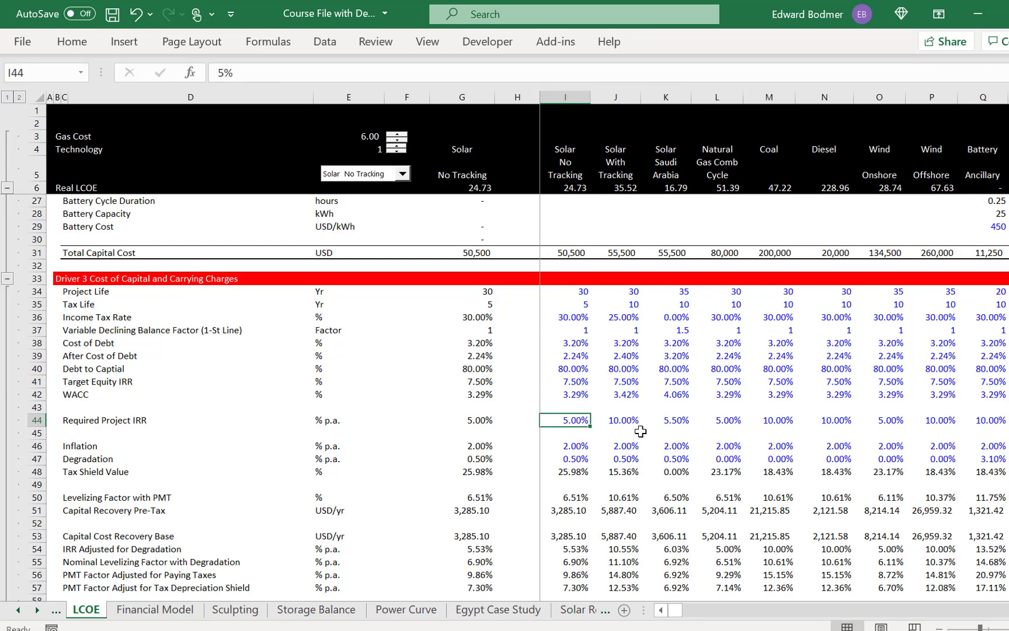
pyautogui.press('Up')
pyautogui.press('Down')
pyautogui.click(38, 70)
pyautogui.press('BackSpace')
pyautogui.write('PIRR')
pyautogui.press('Return')
# Return to the Financial Model sheet and start recording a macro named goalseek, stored in this workbook
pyautogui.hotkey('ctrl', 'pagedown')
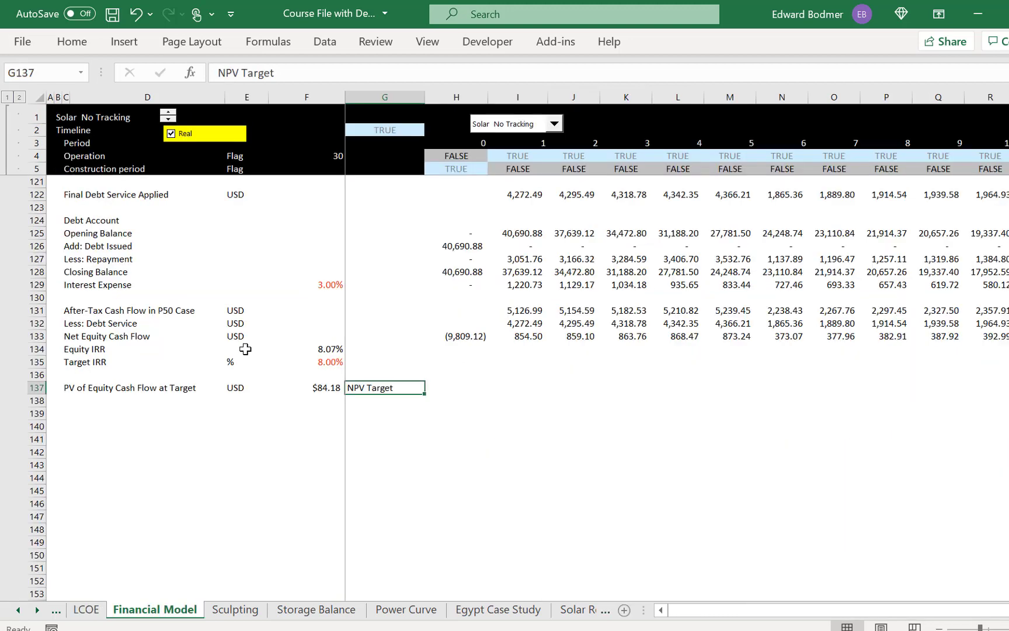
pyautogui.click(125, 41)
pyautogui.click(488, 41)
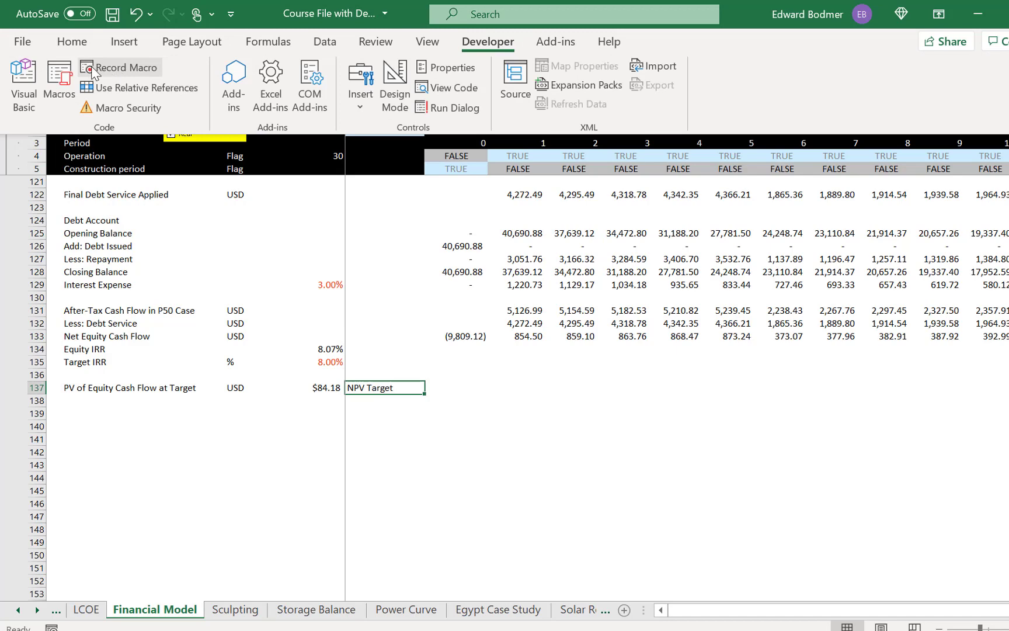
pyautogui.click(118, 68)
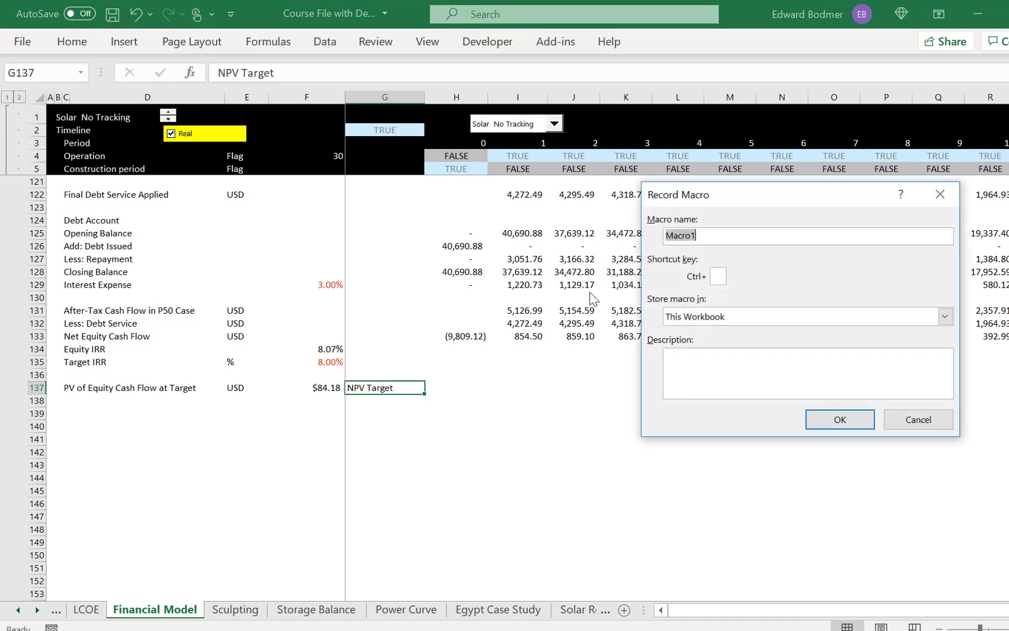
pyautogui.write('goalseek')
pyautogui.press('Return')
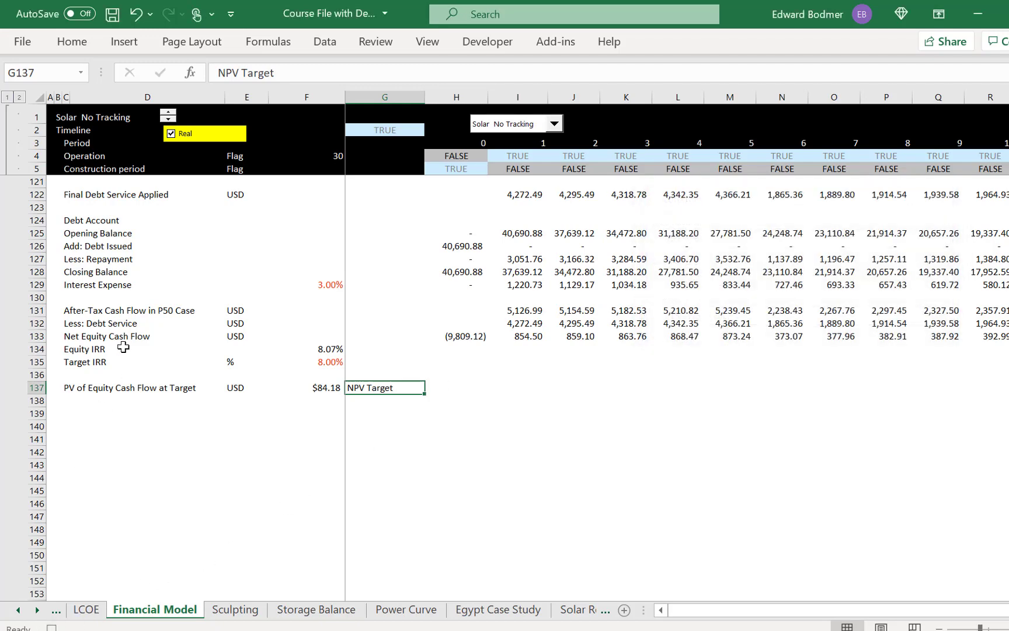
# Goal Seek the PV of Equity Cash Flow at Target in F137 to 0 by changing LCOE!I44, and keep the solution
pyautogui.click(323, 43)
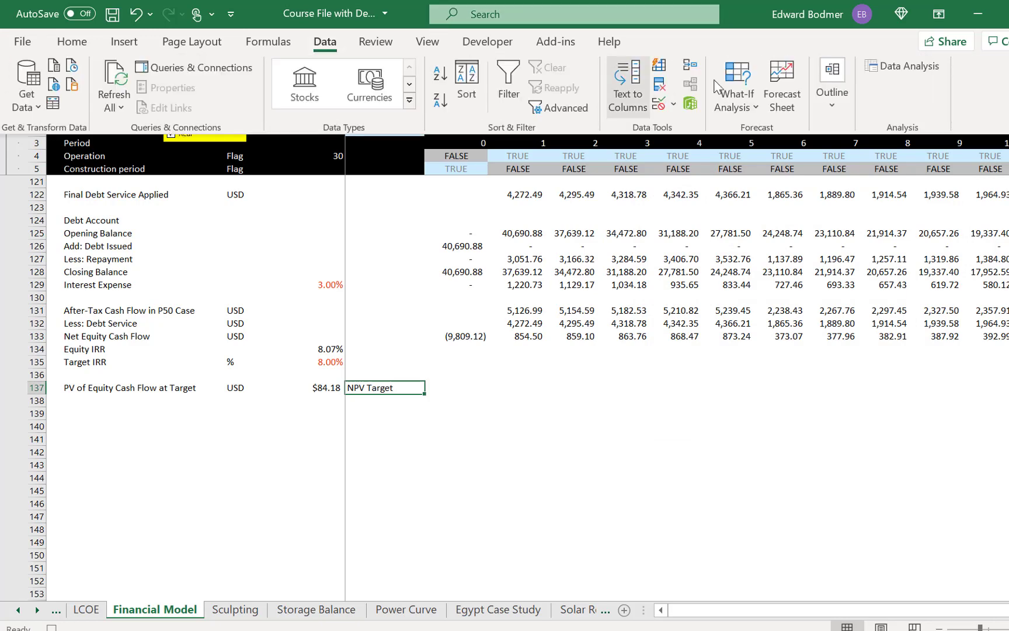
pyautogui.click(749, 103)
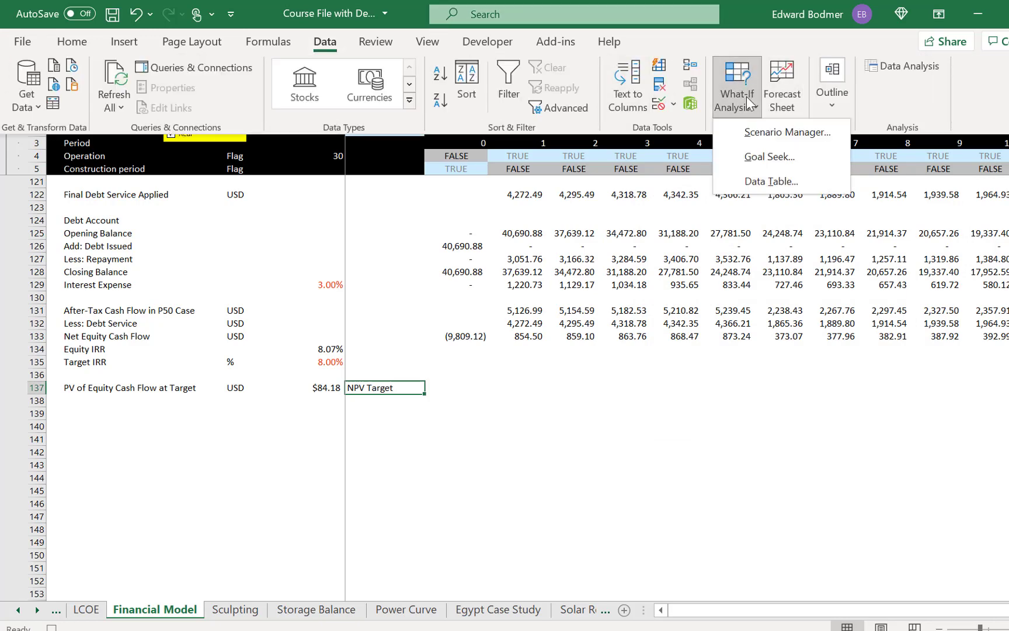
pyautogui.click(745, 161)
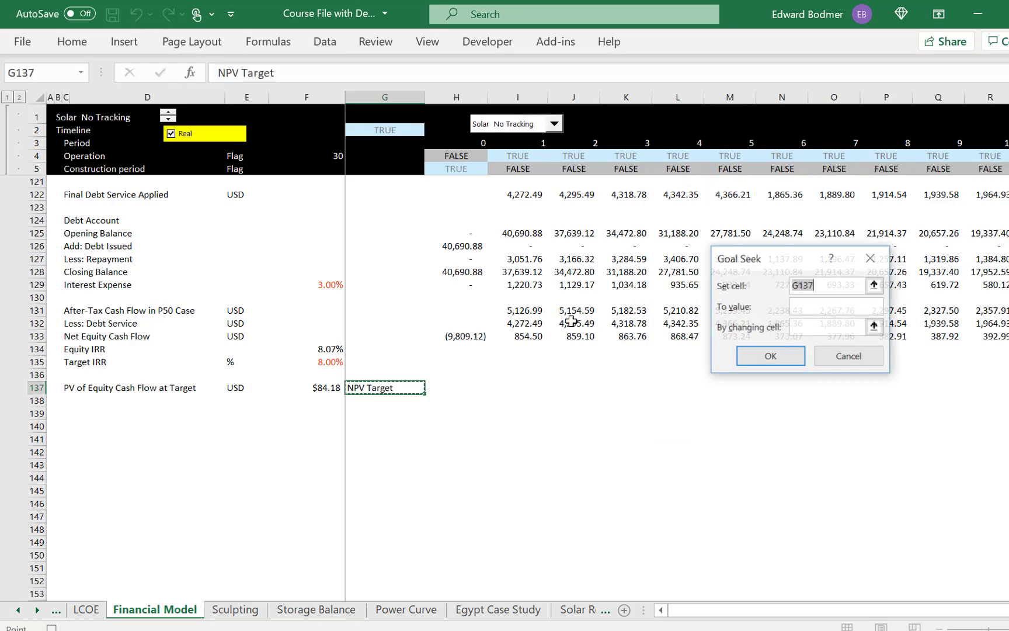
pyautogui.click(329, 388)
pyautogui.click(802, 306)
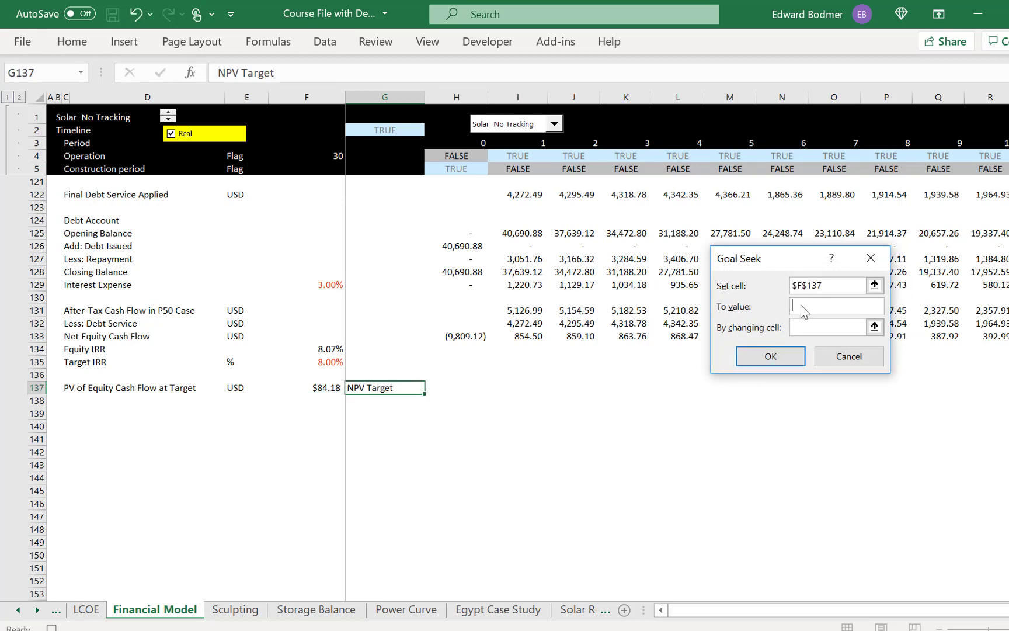
pyautogui.click(874, 327)
pyautogui.click(87, 609)
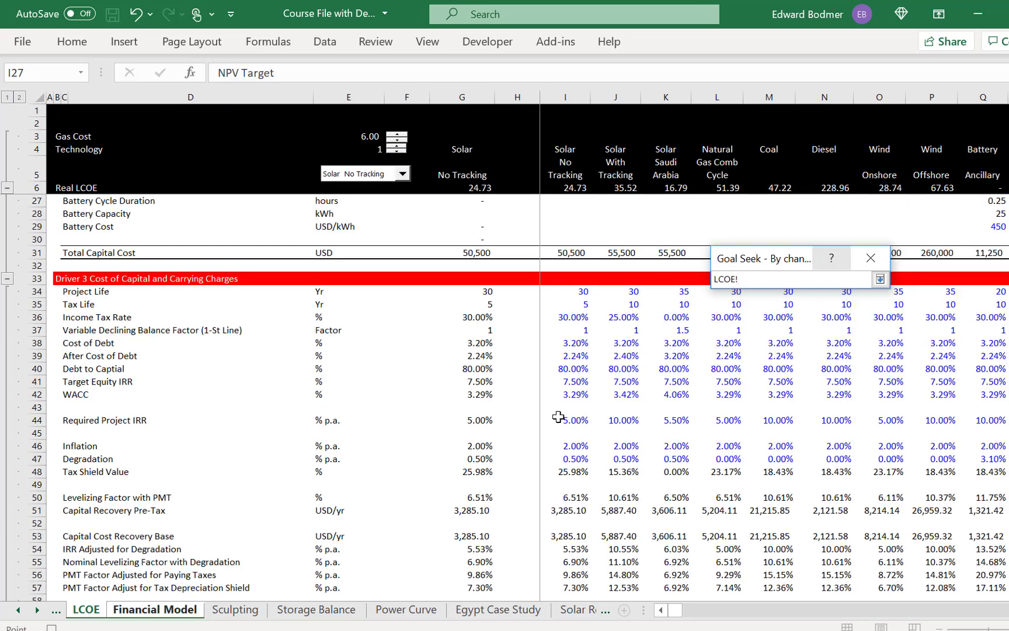
pyautogui.click(559, 416)
pyautogui.press('Return')
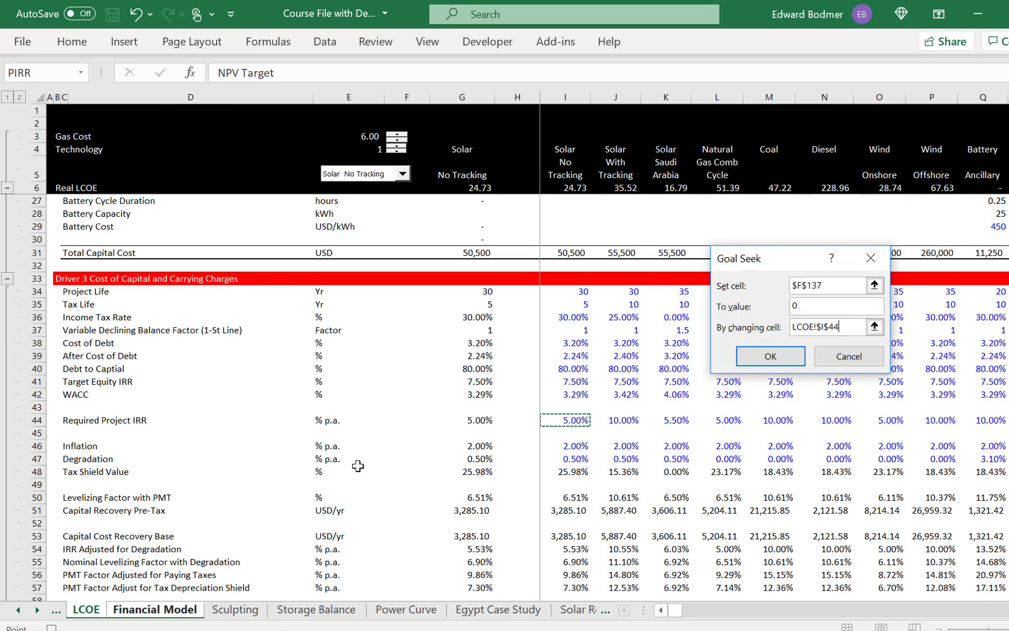
pyautogui.press('Return')
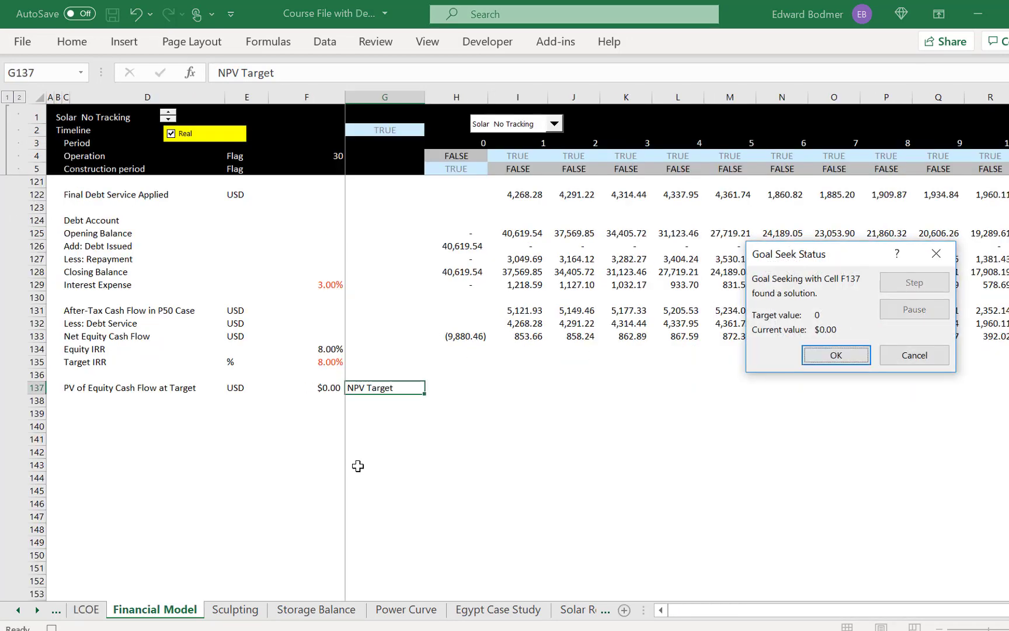
pyautogui.click(826, 355)
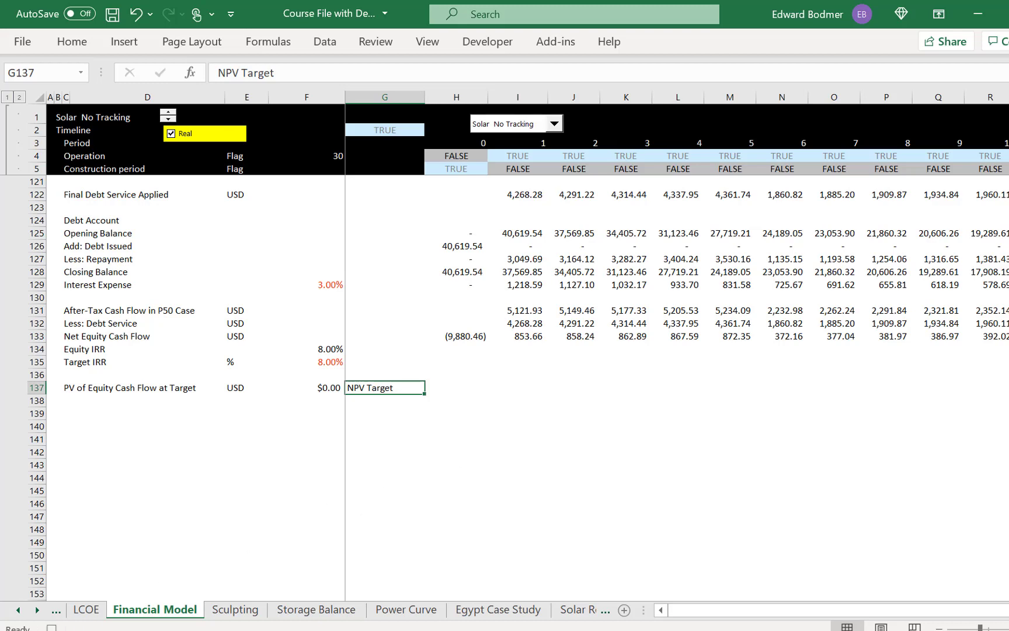
# Finish the macro recording and check the Required Project IRR in I44 on the LCOE sheet
pyautogui.click(533, 434)
pyautogui.hotkey('ctrl', 'pageup')
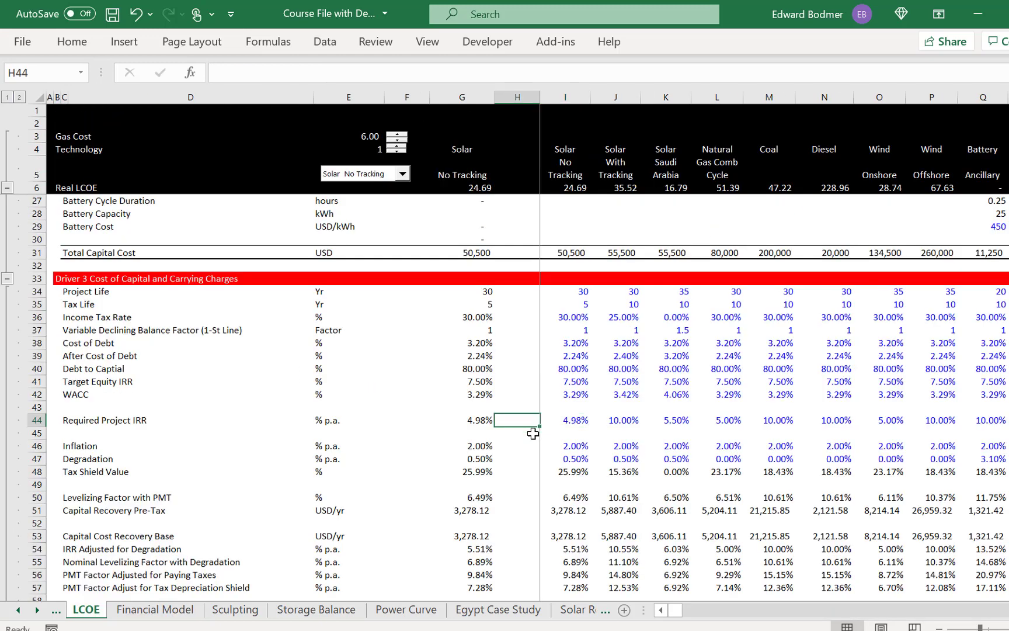
pyautogui.press('Right')
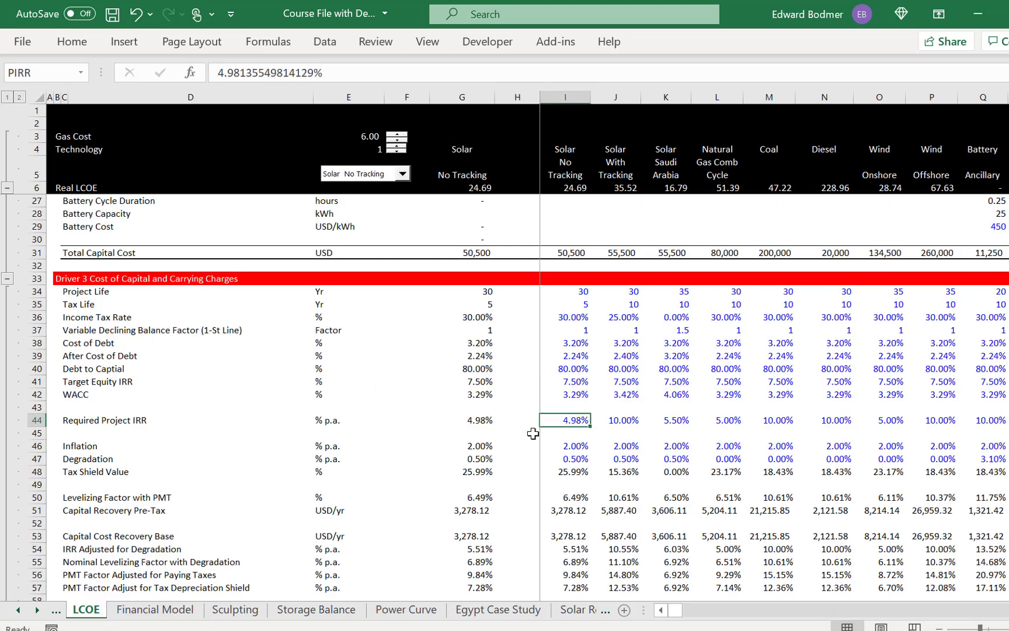
# Review the Driver 3 cost of capital inputs above Required Project IRR in the LCOE sheet's Solar No Tracking column
pyautogui.press('Up')
pyautogui.press('Up')
pyautogui.press('Up')
pyautogui.press('Up')
pyautogui.press('Up')
pyautogui.press('Up')
pyautogui.press('Up')
pyautogui.press('Up')
pyautogui.press('Up')
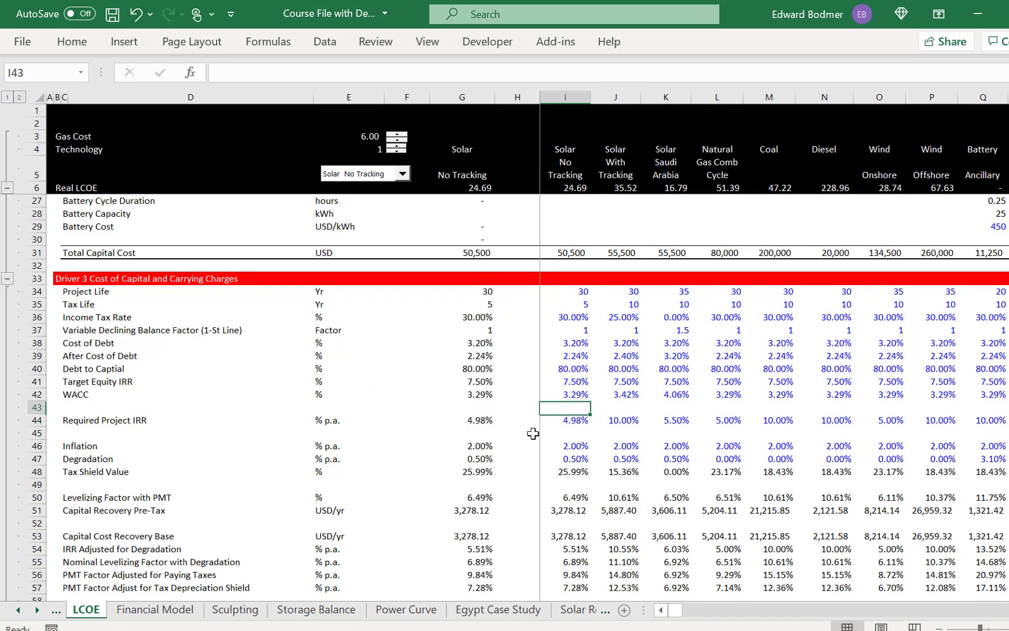
pyautogui.press('Down')
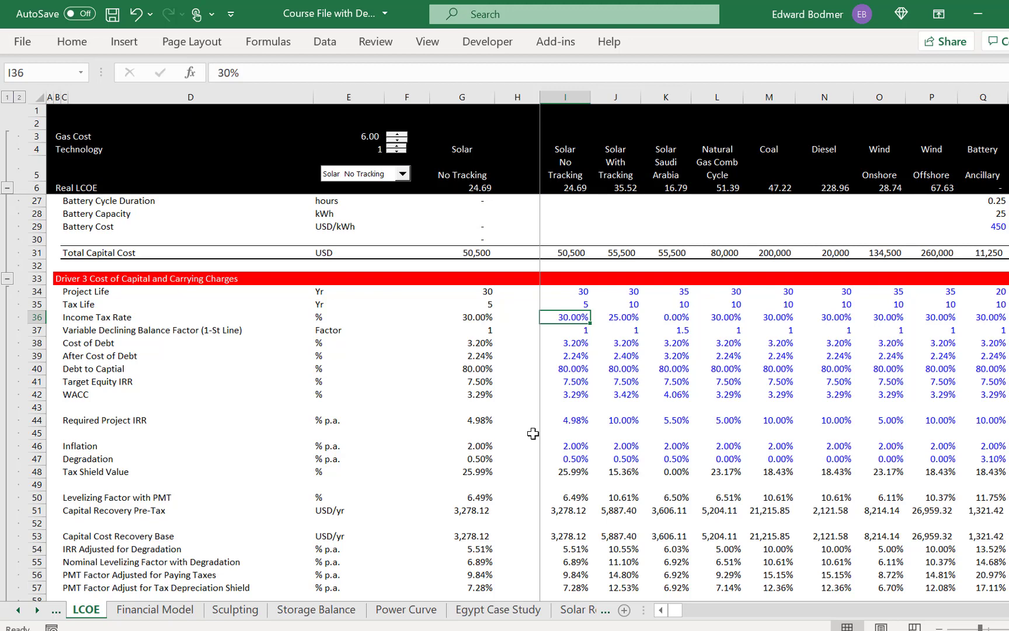
# Examine the Solar No Tracking financing assumptions on the LCOE sheet, from debt tenor and DSCRs down to Target Equity IRR in I132
pyautogui.press('Down')
pyautogui.press('Down')
pyautogui.press('Down')
pyautogui.press('Down')
pyautogui.press('Down')
pyautogui.press('Down')
pyautogui.press('Down')
pyautogui.press('Down')
pyautogui.press('Down')
pyautogui.press('Down')
pyautogui.press('Down')
pyautogui.press('Down')
pyautogui.press('Down')
pyautogui.press('Down')
pyautogui.press('Down')
pyautogui.press('Down')
pyautogui.press('Down')
pyautogui.press('Down')
pyautogui.press('Down')
pyautogui.press('Down')
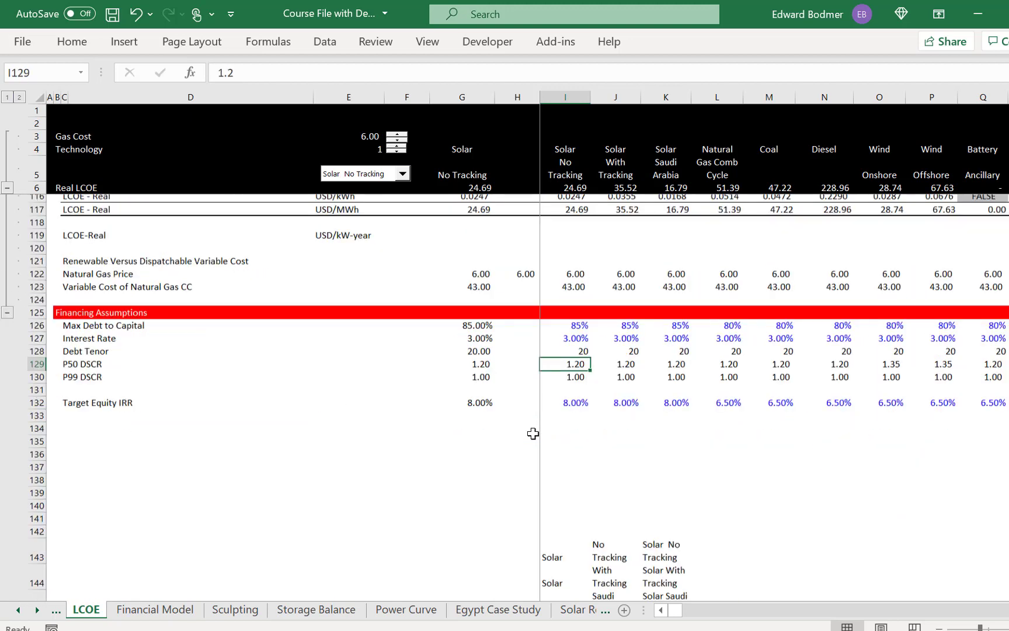
pyautogui.press('Up')
pyautogui.press('Up')
pyautogui.press('Down')
pyautogui.press('Down')
pyautogui.press('Up')
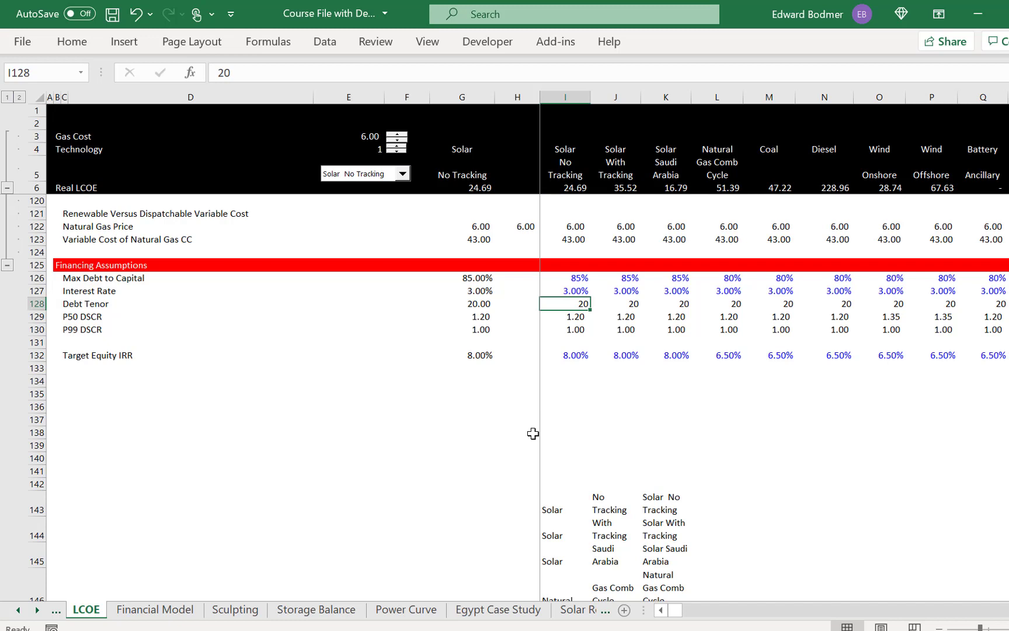
pyautogui.press('Down')
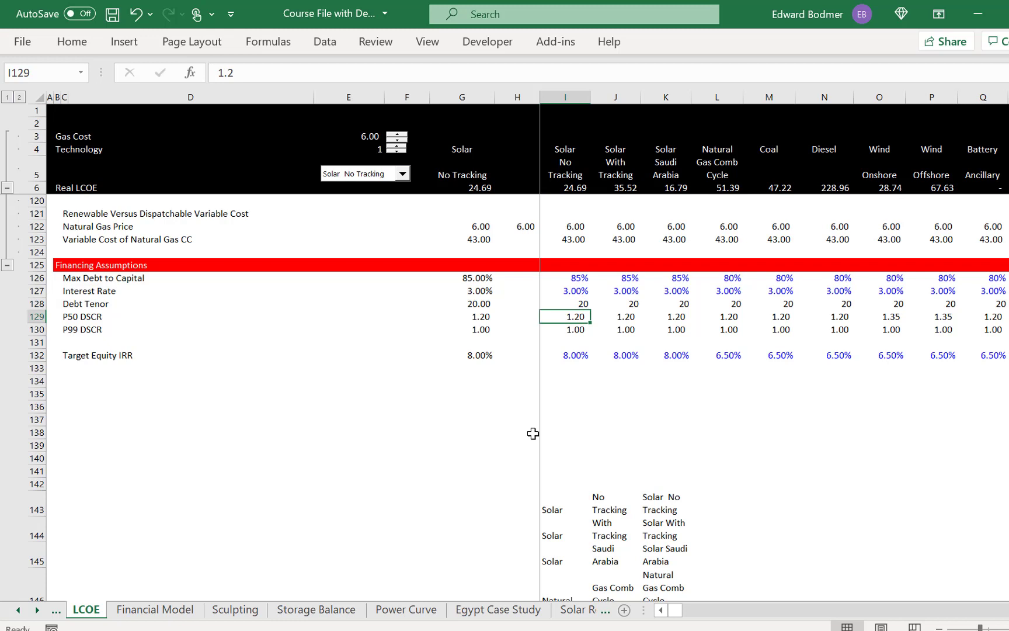
pyautogui.press('Down')
pyautogui.press('Down')
pyautogui.press('Down')
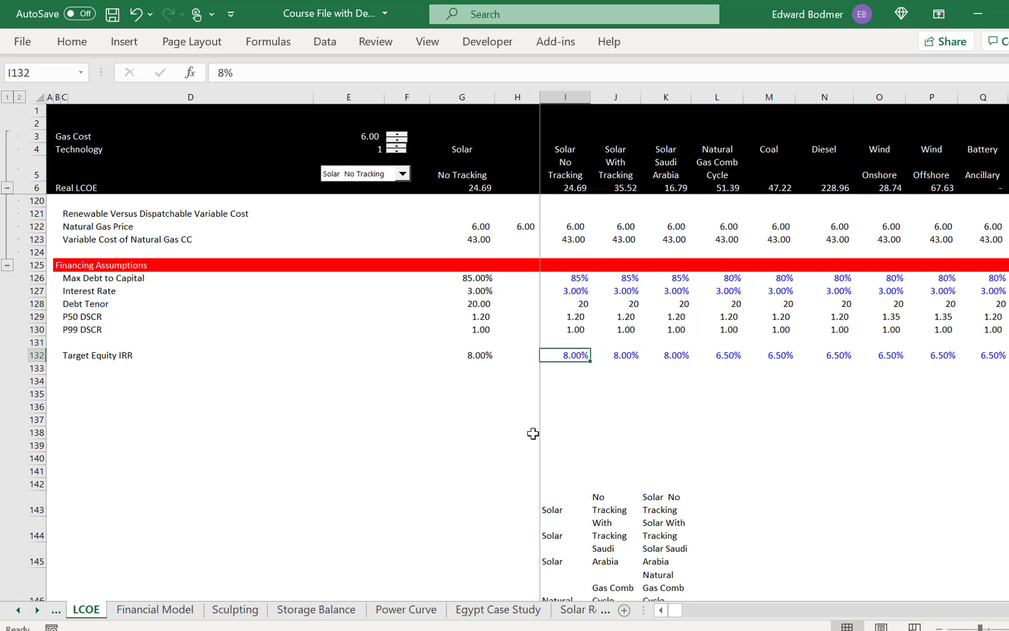
# Review the Financial Model sheet's rows from Taxes on EBIT through debt sizing to the equity cash flow results
pyautogui.hotkey('ctrl', 'pagedown')
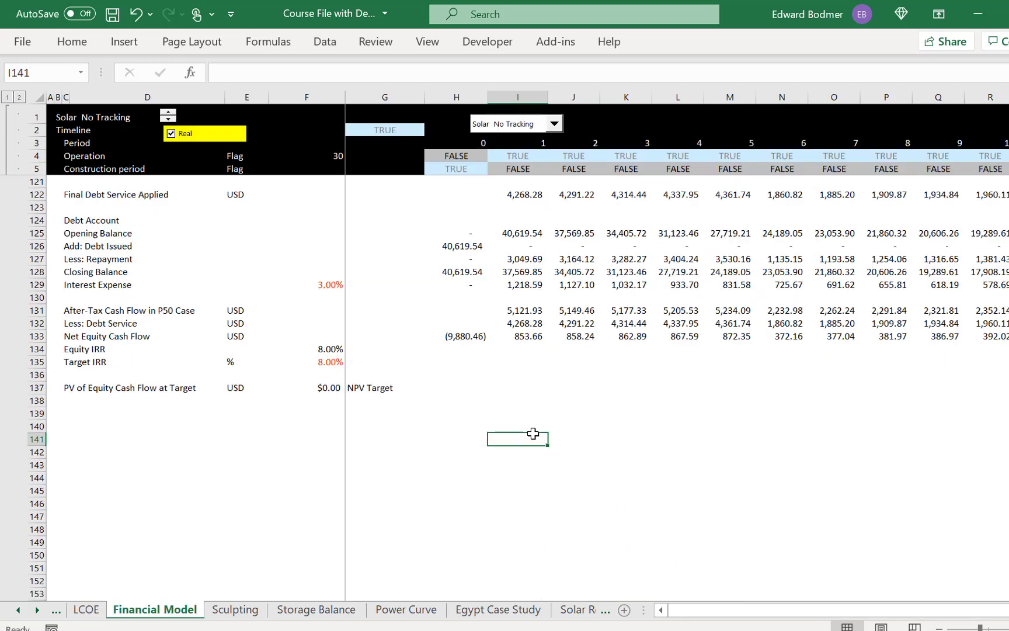
pyautogui.press('Up')
pyautogui.press('Up')
pyautogui.press('Up')
pyautogui.press('Up')
pyautogui.press('Up')
pyautogui.press('Up')
pyautogui.press('Up')
pyautogui.press('Up')
pyautogui.press('Up')
pyautogui.press('Up')
pyautogui.press('Up')
pyautogui.press('Up')
pyautogui.press('Up')
pyautogui.press('Up')
pyautogui.press('Up')
pyautogui.press('Up')
pyautogui.press('Up')
pyautogui.press('Up')
pyautogui.press('Up')
pyautogui.press('Up')
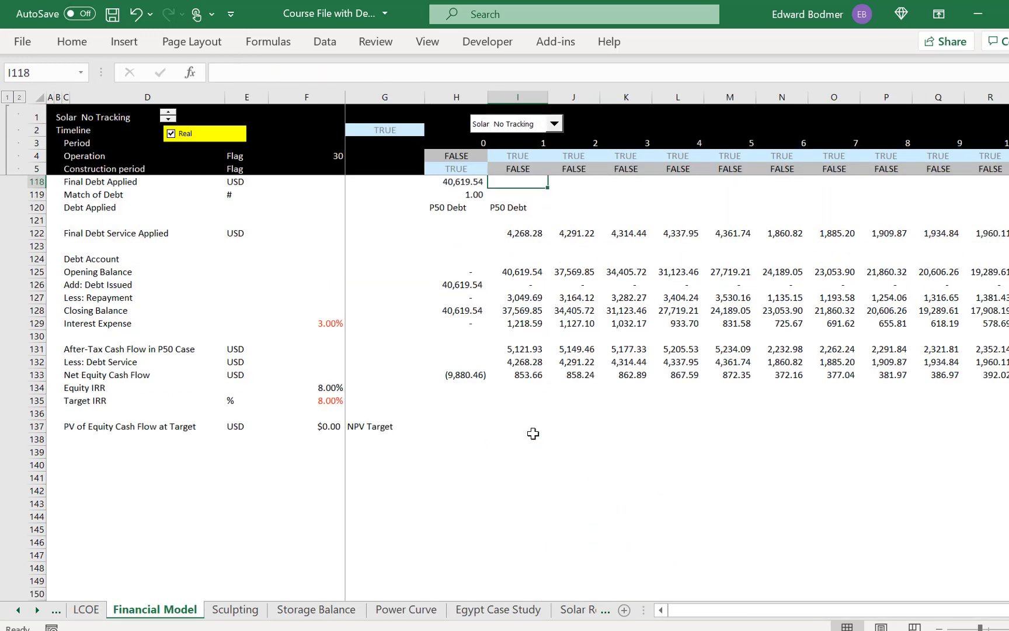
pyautogui.press('Up')
pyautogui.press('Up')
pyautogui.press('Up')
pyautogui.press('Up')
pyautogui.press('Up')
pyautogui.press('Up')
pyautogui.press('Up')
pyautogui.press('Up')
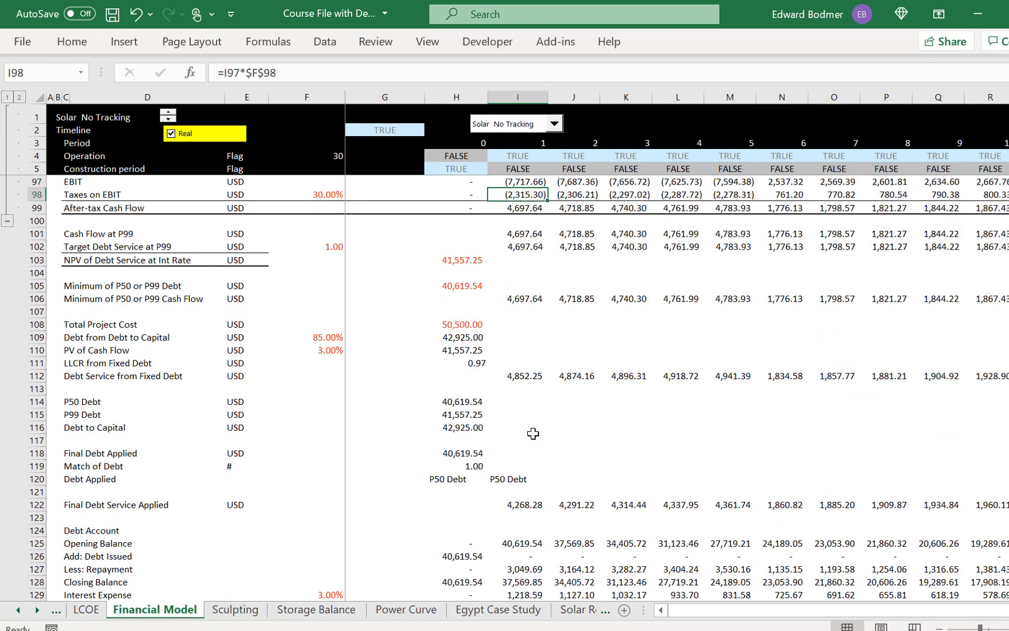
pyautogui.press('Down')
pyautogui.press('Down')
pyautogui.press('Down')
pyautogui.press('Down')
pyautogui.press('Down')
pyautogui.press('Down')
pyautogui.press('Down')
pyautogui.press('Down')
pyautogui.press('Down')
pyautogui.press('Down')
pyautogui.press('Down')
pyautogui.press('Down')
pyautogui.press('Down')
pyautogui.press('Down')
pyautogui.press('Down')
pyautogui.press('Down')
pyautogui.press('Down')
pyautogui.press('Down')
pyautogui.press('Down')
pyautogui.press('Down')
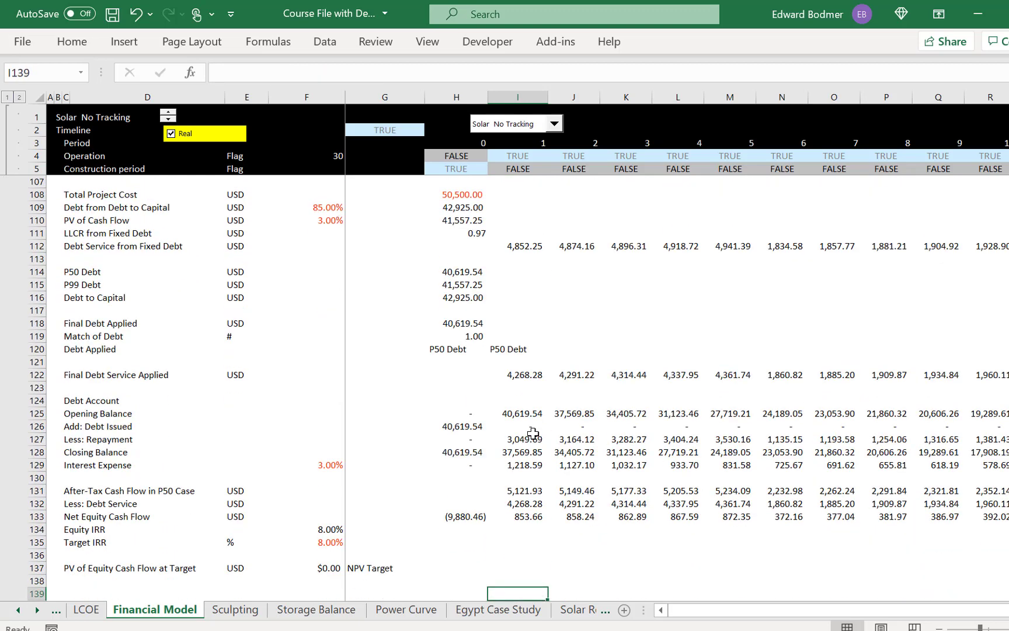
# Check the NPV Target label in G137 beside PV of Equity Cash Flow at Target
pyautogui.press('Left')
pyautogui.press('Up')
pyautogui.press('Up')
pyautogui.press('Up')
pyautogui.press('Up')
pyautogui.press('Up')
pyautogui.press('Up')
pyautogui.press('Up')
pyautogui.press('Up')
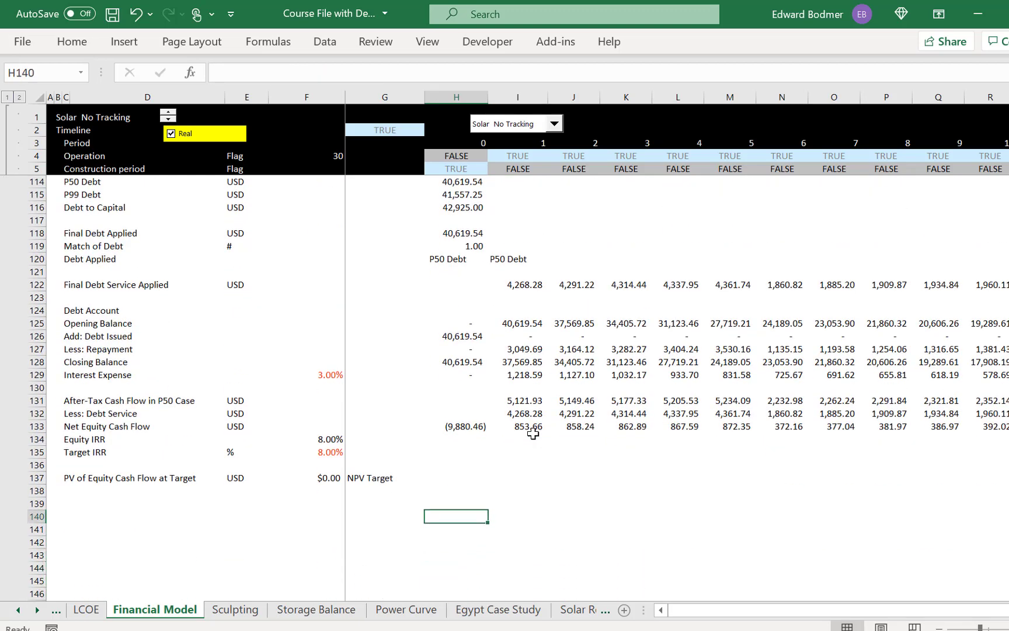
pyautogui.press('Left')
pyautogui.press('Left')
pyautogui.press('Up')
pyautogui.press('Right')
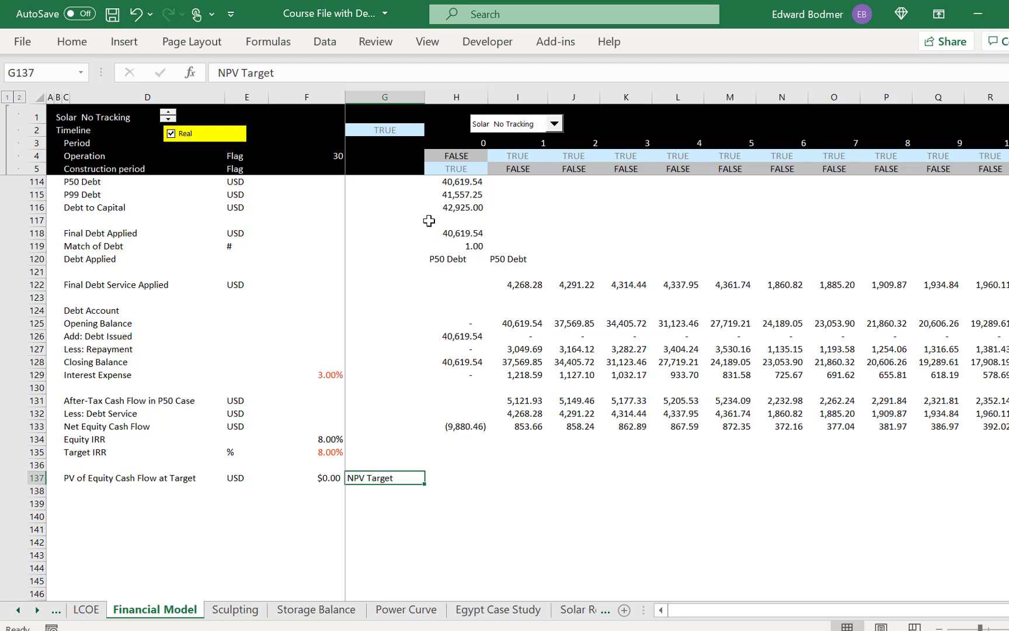
# List only the macros in This Workbook and open the goalseek macro's code for editing
pyautogui.click(488, 42)
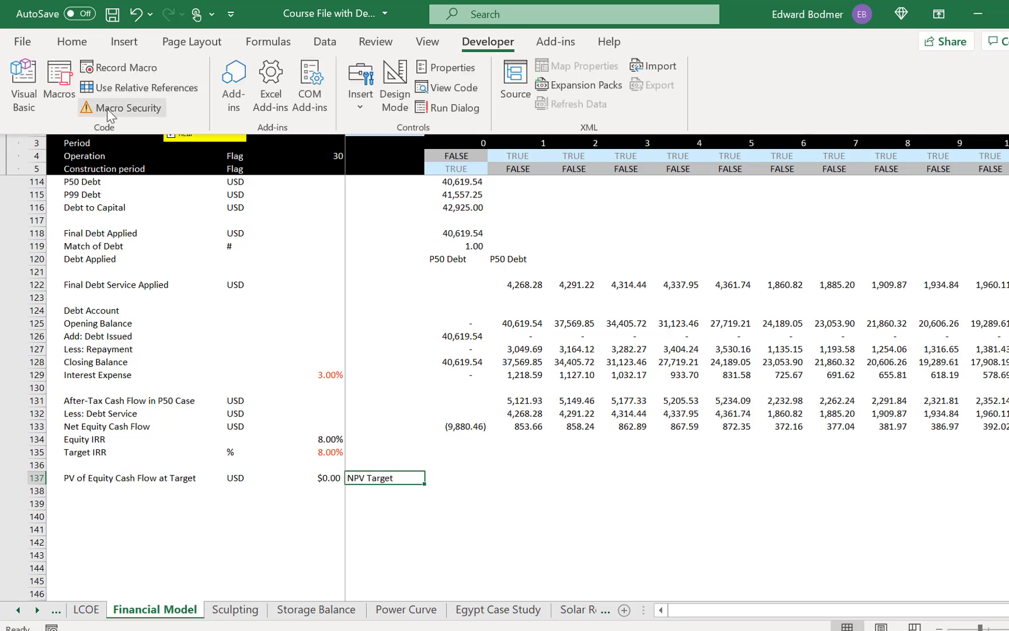
pyautogui.click(56, 71)
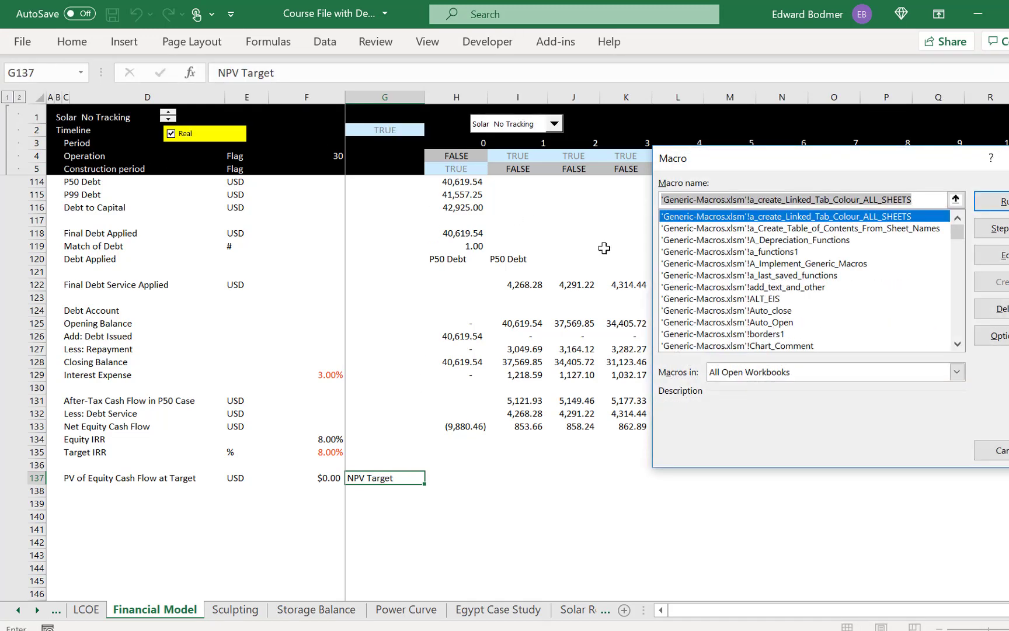
pyautogui.click(801, 373)
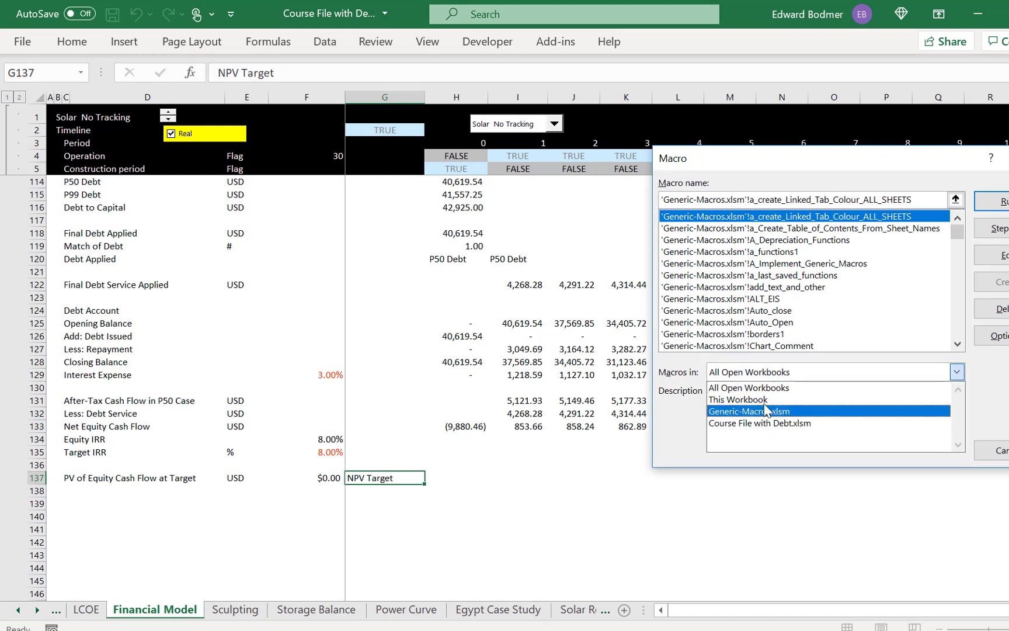
pyautogui.click(760, 400)
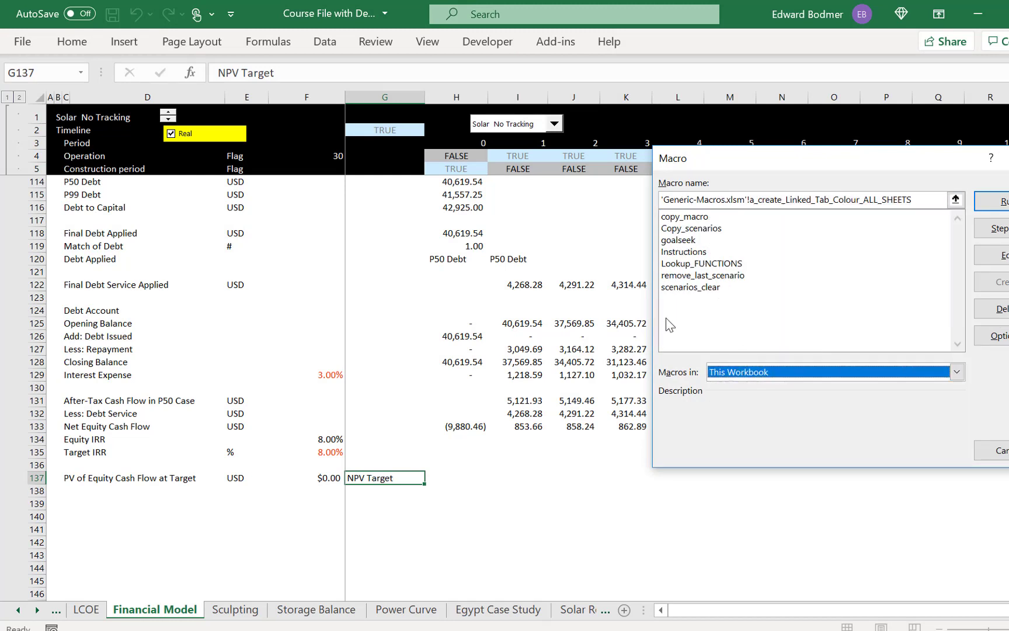
pyautogui.click(679, 243)
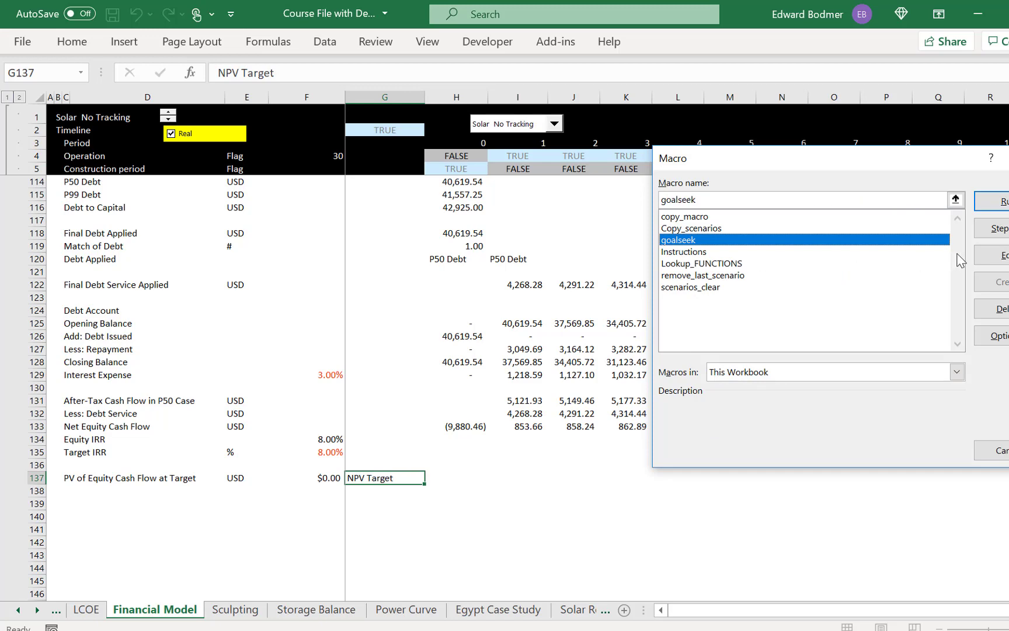
pyautogui.click(991, 255)
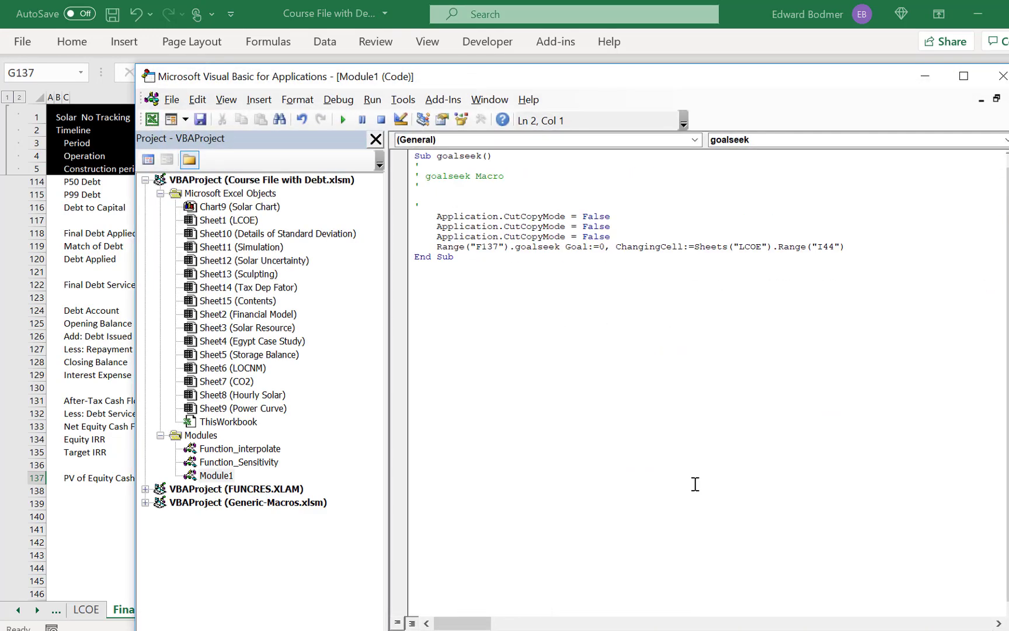
# Delete the three Application.CutCopyMode = False lines from the goalseek macro
pyautogui.press('Down')
pyautogui.hotkey('shift', 'Down')
pyautogui.hotkey('shift', 'Down')
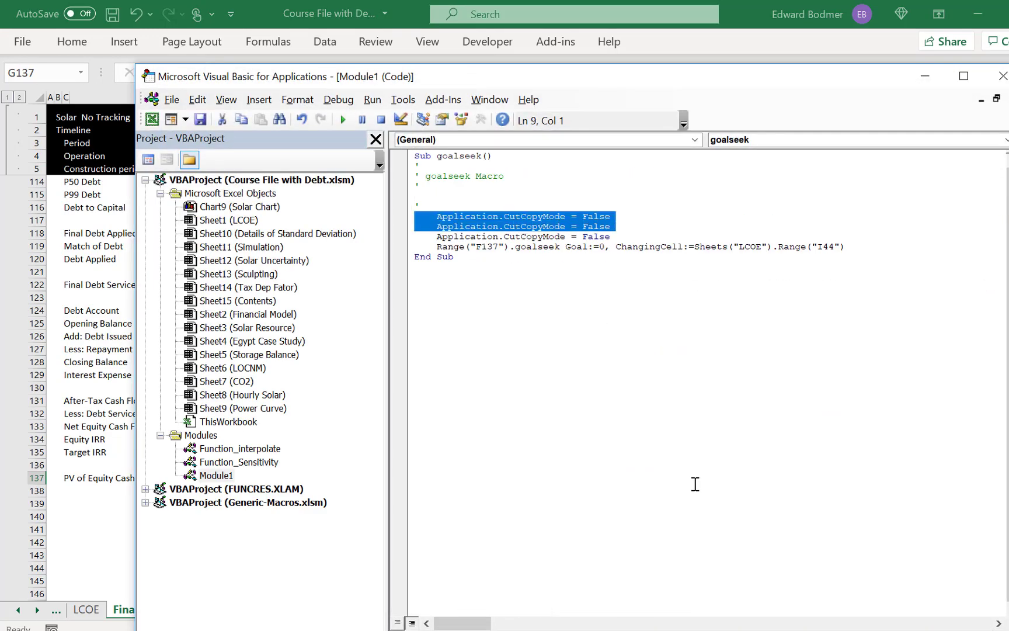
pyautogui.hotkey('shift', 'Down')
pyautogui.press('Delete')
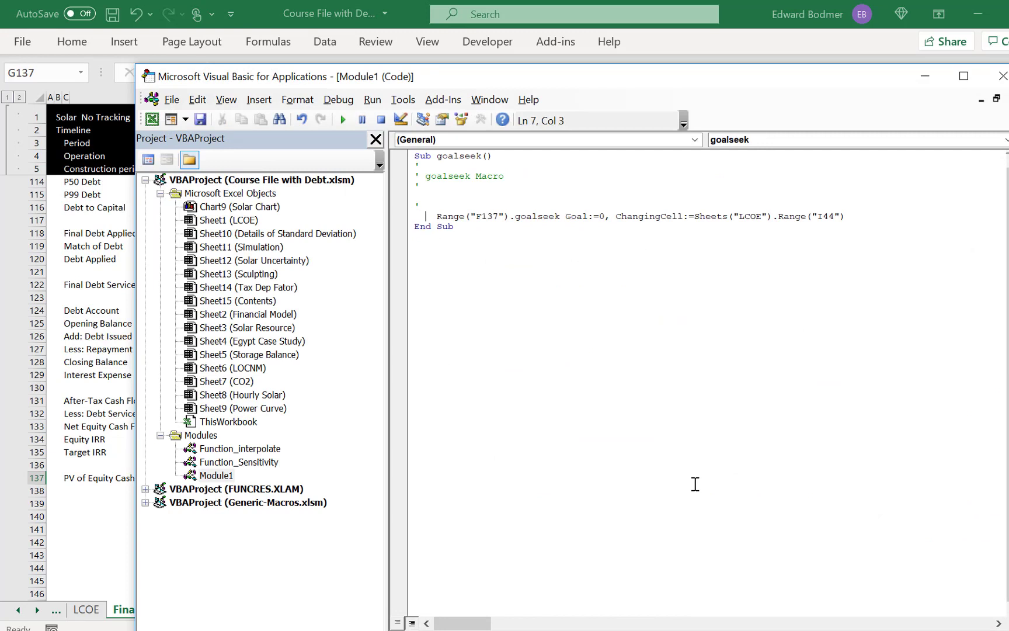
# Replace the F137 reference in the macro's goal seek line with the range name NPV_Targe
pyautogui.press('BackSpace')
pyautogui.press('BackSpace')
pyautogui.press('BackSpace')
pyautogui.press('BackSpace')
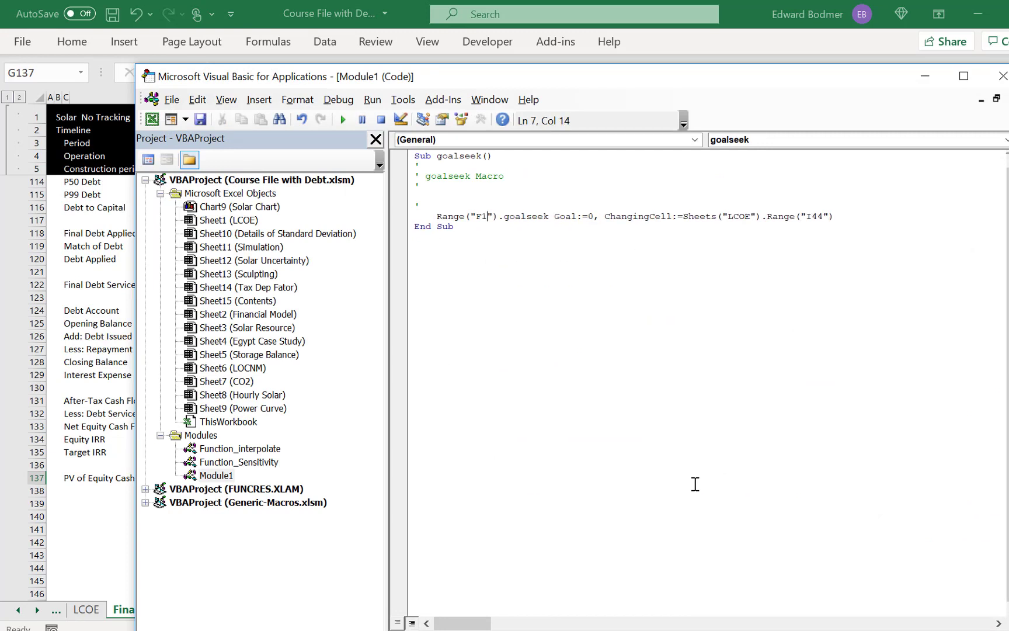
pyautogui.write('NPV_')
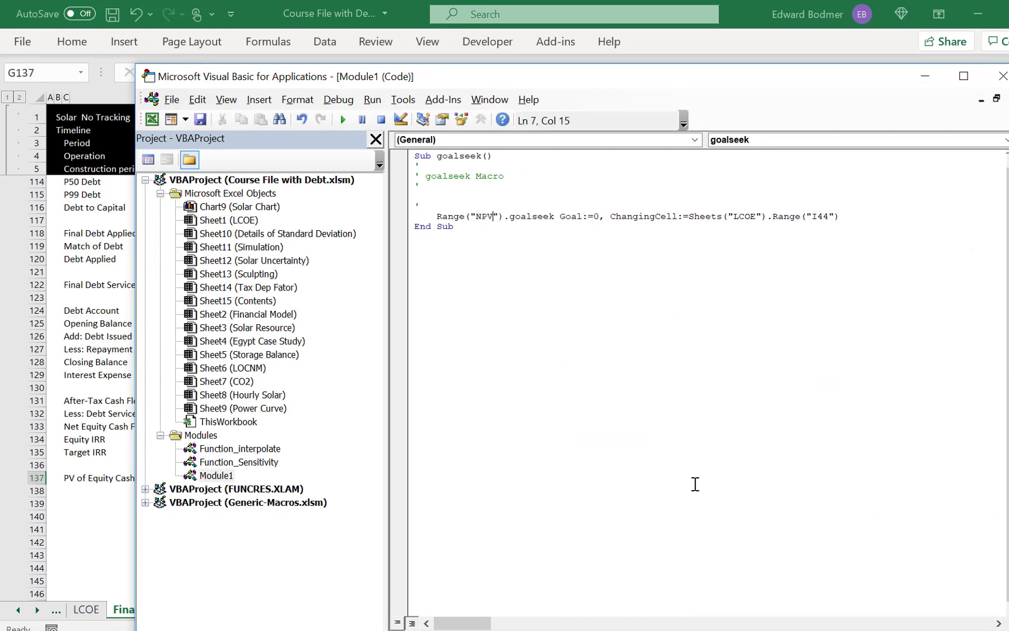
pyautogui.write('Targe')
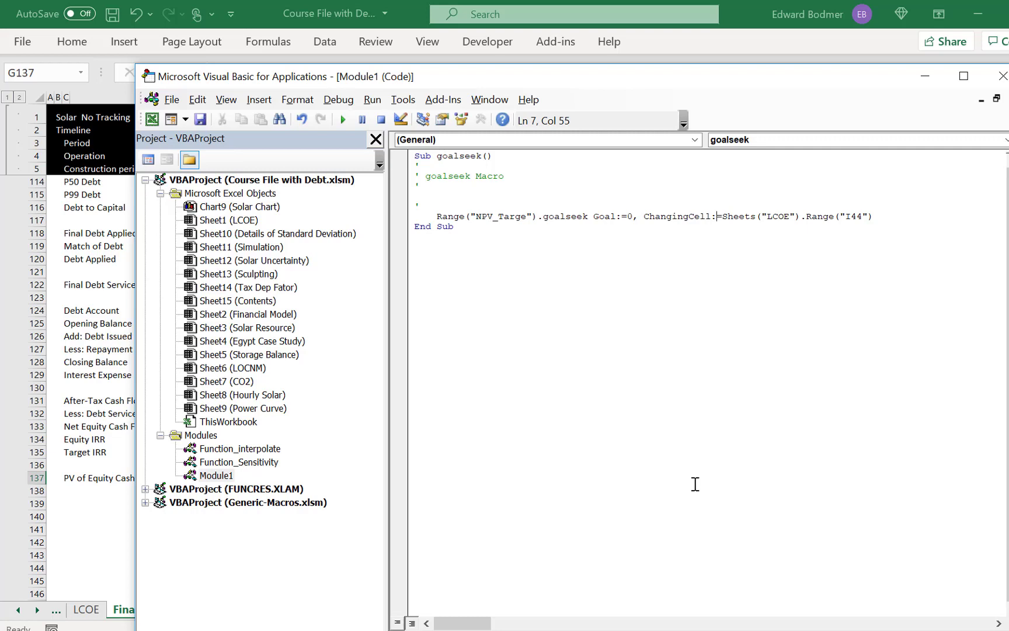
# Remove the Sheets("LCOE") qualifier from ChangingCell, replace I44 with the range name PIRR, and close the code editor
pyautogui.press('Delete')
pyautogui.press('Delete')
pyautogui.press('Delete')
pyautogui.press('Delete')
pyautogui.press('Delete')
pyautogui.press('Delete')
pyautogui.press('Delete')
pyautogui.press('Delete')
pyautogui.press('Delete')
pyautogui.press('Delete')
pyautogui.press('Delete')
pyautogui.press('Delete')
pyautogui.press('Delete')
pyautogui.press('Delete')
pyautogui.press('Delete')
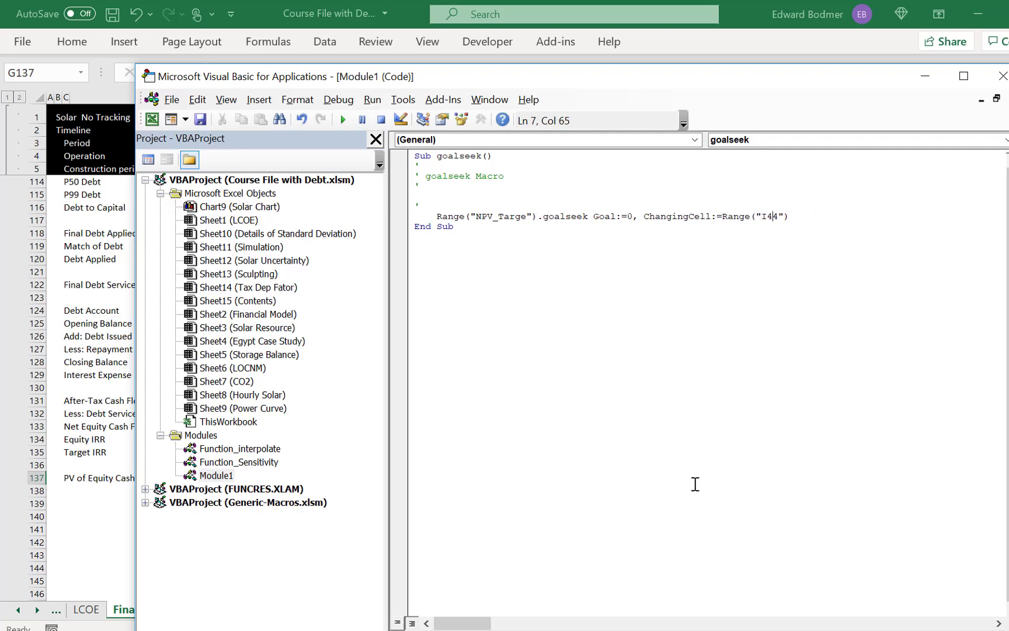
pyautogui.press('BackSpace')
pyautogui.write('IRR')
pyautogui.click(1002, 76)
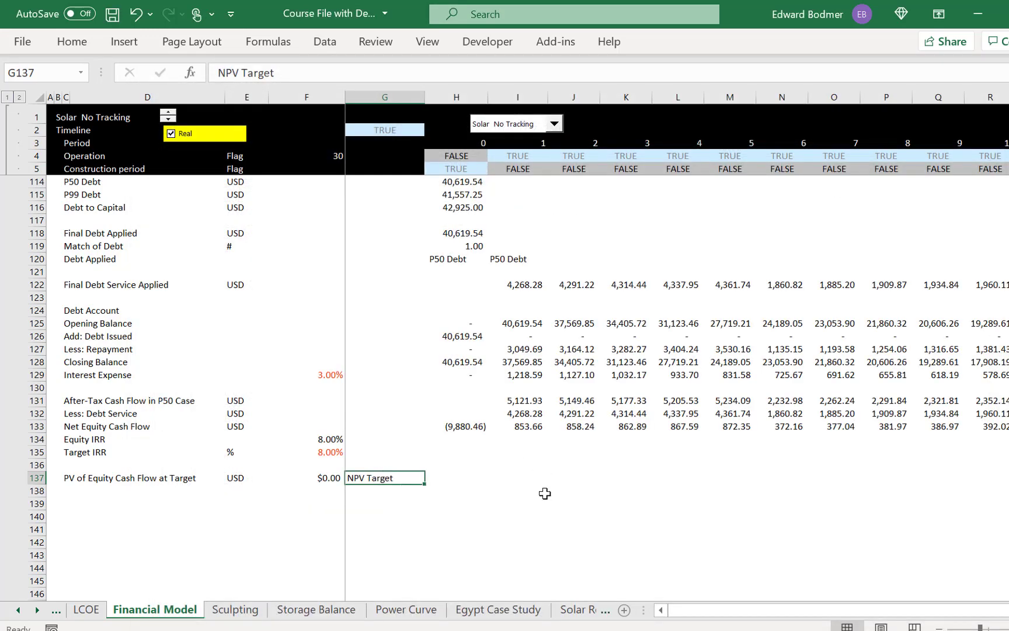
# Add a form control button in the header around K1:K2, just after the technology dropdown, and assign the goalseek macro to it
pyautogui.click(545, 492)
pyautogui.click(630, 127)
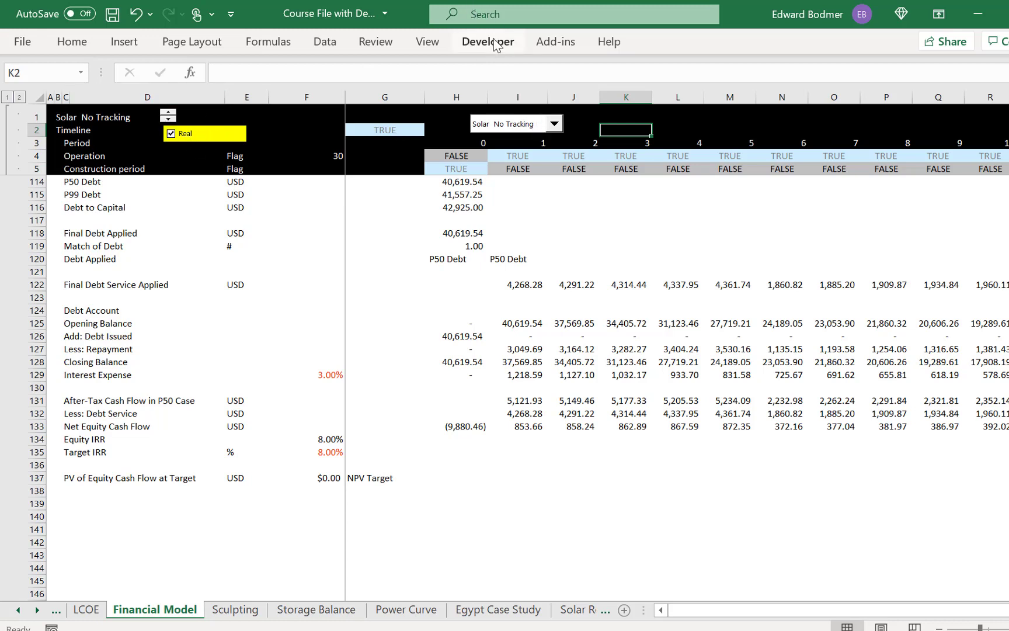
pyautogui.click(494, 45)
pyautogui.click(367, 98)
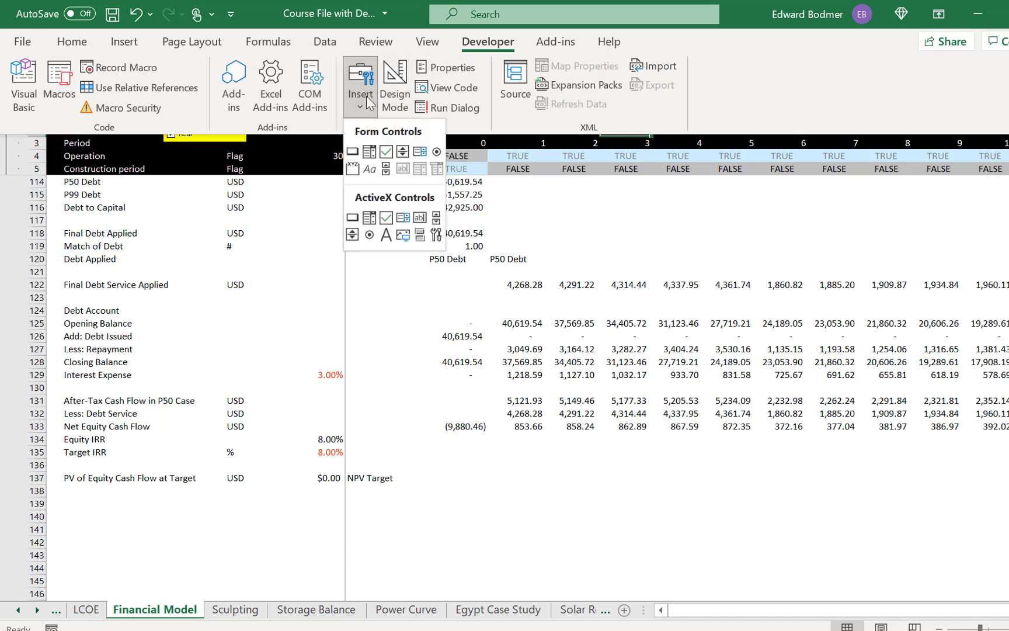
pyautogui.click(353, 152)
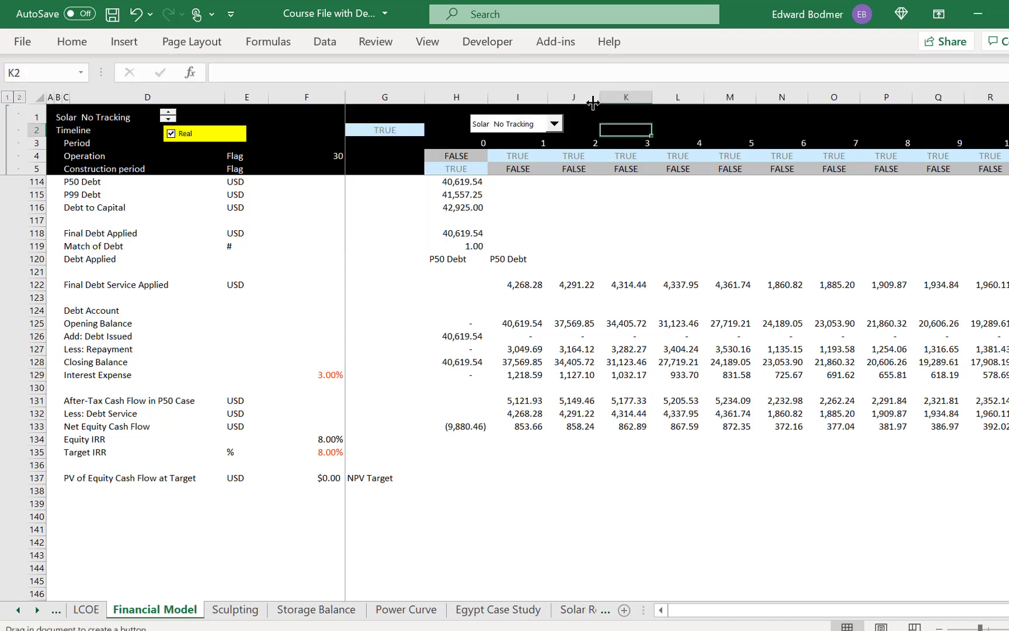
pyautogui.moveTo(597, 113); pyautogui.dragTo(672, 132)
pyautogui.click(714, 240)
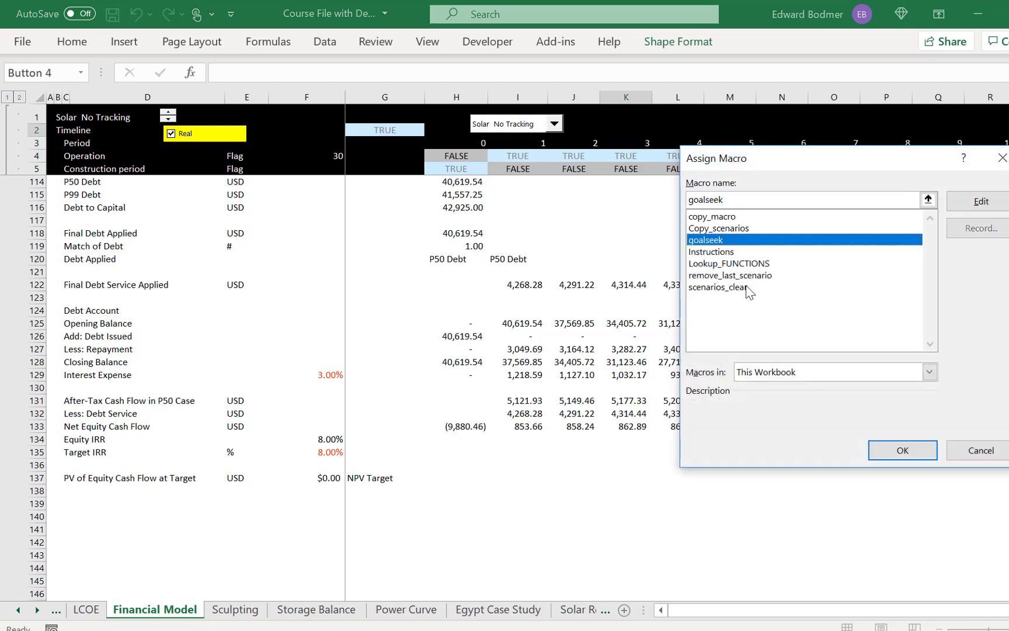
pyautogui.click(903, 449)
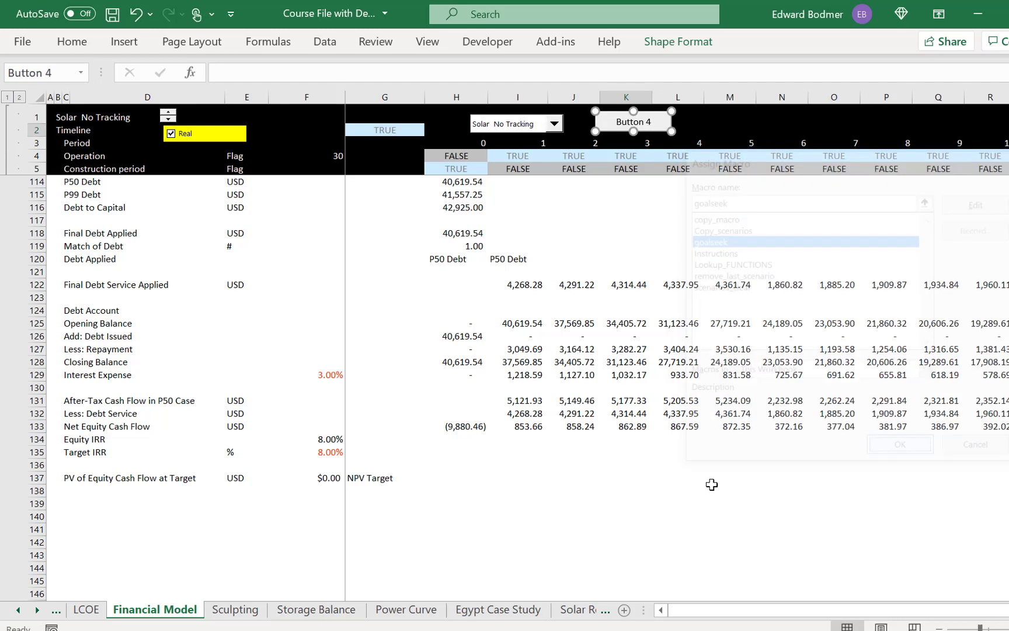
pyautogui.click(655, 494)
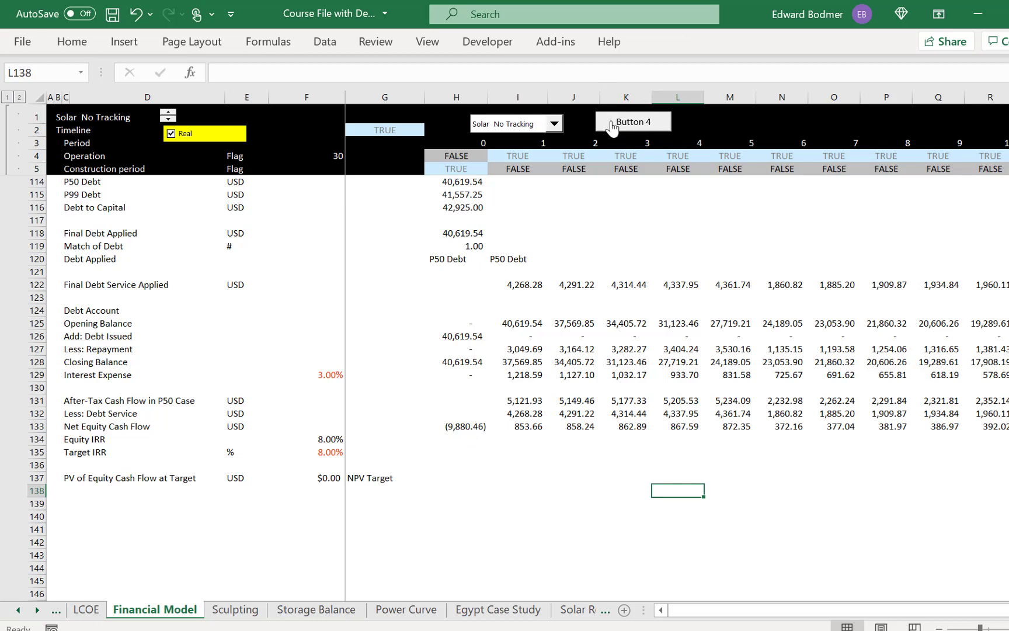
# Relabel the new header button as Goal Seek and finish editing its text
pyautogui.rightClick(610, 123)
pyautogui.click(610, 123)
pyautogui.click(619, 123)
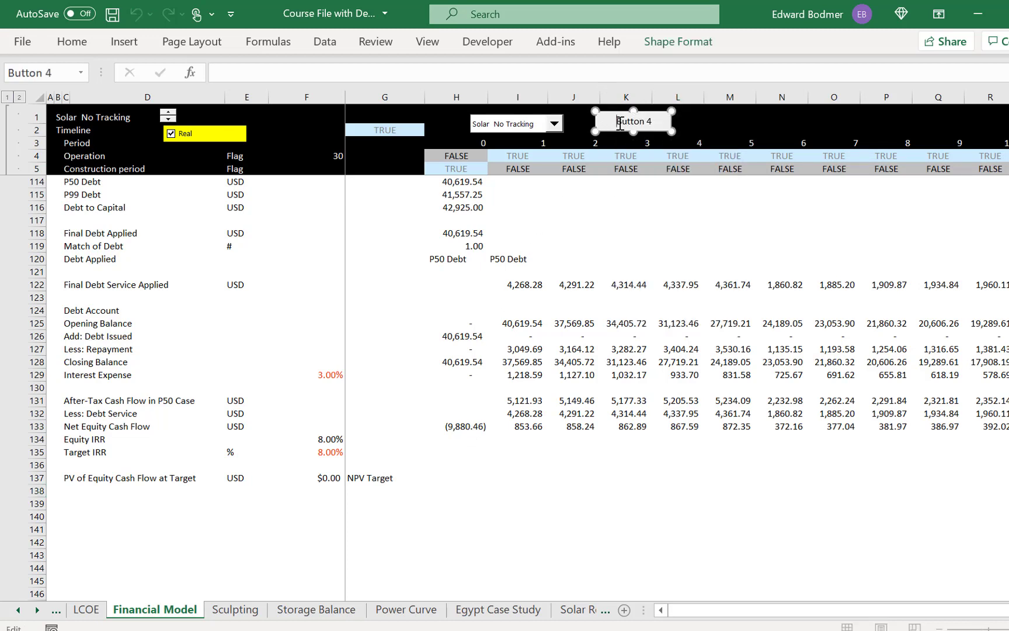
pyautogui.press('Delete')
pyautogui.press('Delete')
pyautogui.press('Delete')
pyautogui.press('Delete')
pyautogui.press('Delete')
pyautogui.press('Delete')
pyautogui.press('Delete')
pyautogui.press('Delete')
pyautogui.hotkey('ctrl', 'z')
pyautogui.press('Right')
pyautogui.press('Right')
pyautogui.press('Right')
pyautogui.click(494, 500)
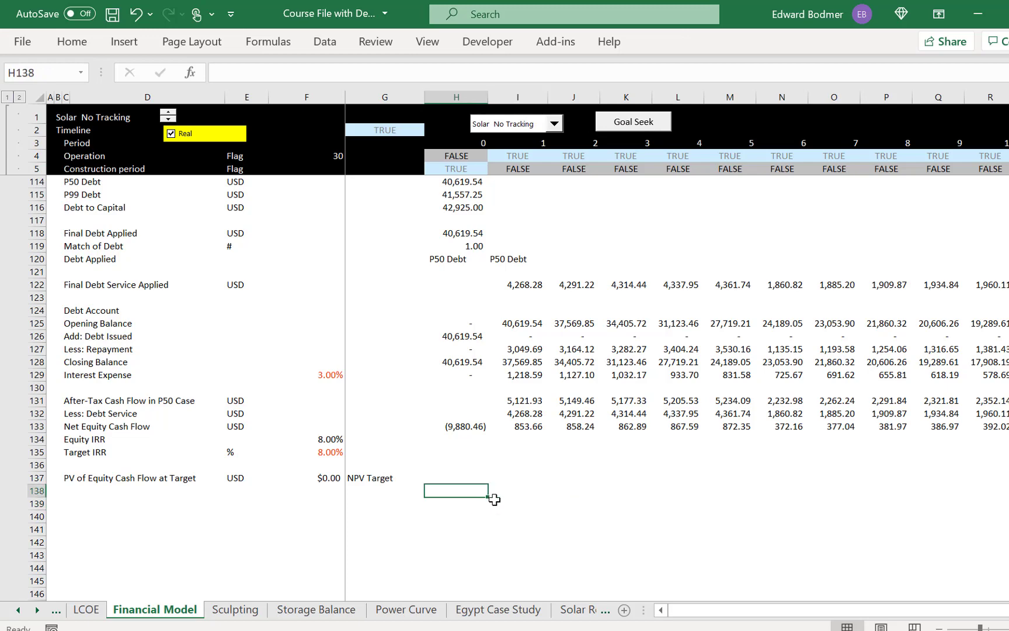
# Start a reference formula in H73, on the Uncertainty in Solar row, and move its reference down to the equity cash flow section
pyautogui.press('Up')
pyautogui.press('Up')
pyautogui.press('Up')
pyautogui.press('Up')
pyautogui.press('Up')
pyautogui.press('Up')
pyautogui.press('Up')
pyautogui.press('Up')
pyautogui.press('Up')
pyautogui.press('Up')
pyautogui.press('Up')
pyautogui.press('Up')
pyautogui.press('Up')
pyautogui.press('Up')
pyautogui.press('Up')
pyautogui.press('Up')
pyautogui.press('Left')
pyautogui.press('Left')
pyautogui.press('Left')
pyautogui.press('Left')
pyautogui.press('Left')
pyautogui.press('Left')
pyautogui.press('Left')
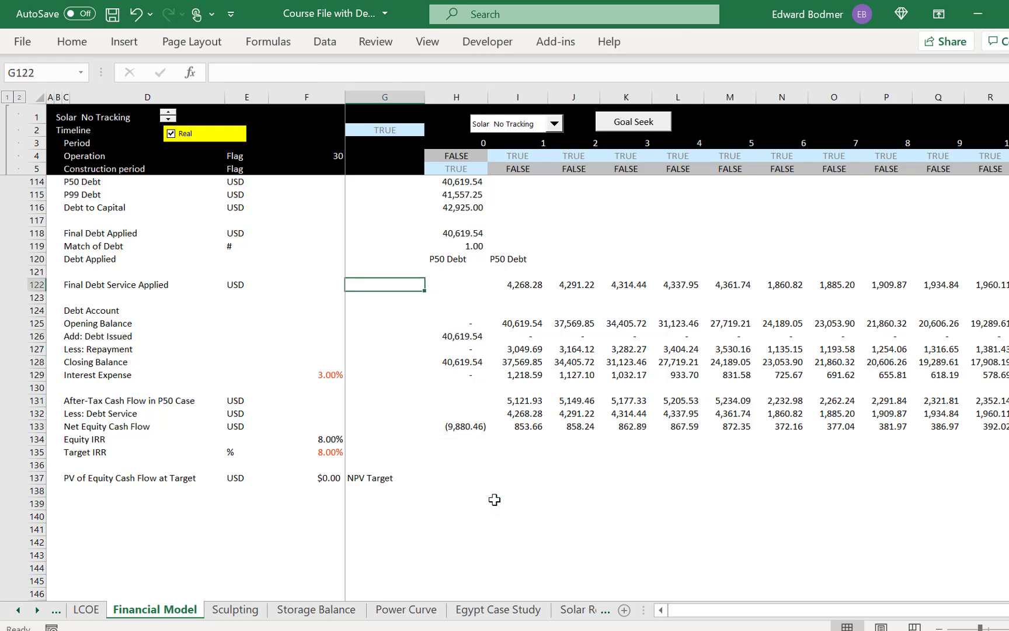
pyautogui.press('Up')
pyautogui.press('Up')
pyautogui.press('Up')
pyautogui.press('Up')
pyautogui.press('Up')
pyautogui.press('Up')
pyautogui.press('Up')
pyautogui.press('Up')
pyautogui.press('Up')
pyautogui.press('Up')
pyautogui.press('Up')
pyautogui.press('Up')
pyautogui.press('Up')
pyautogui.press('Up')
pyautogui.press('Up')
pyautogui.press('Up')
pyautogui.press('Up')
pyautogui.press('Up')
pyautogui.press('Up')
pyautogui.press('Up')
pyautogui.press('Up')
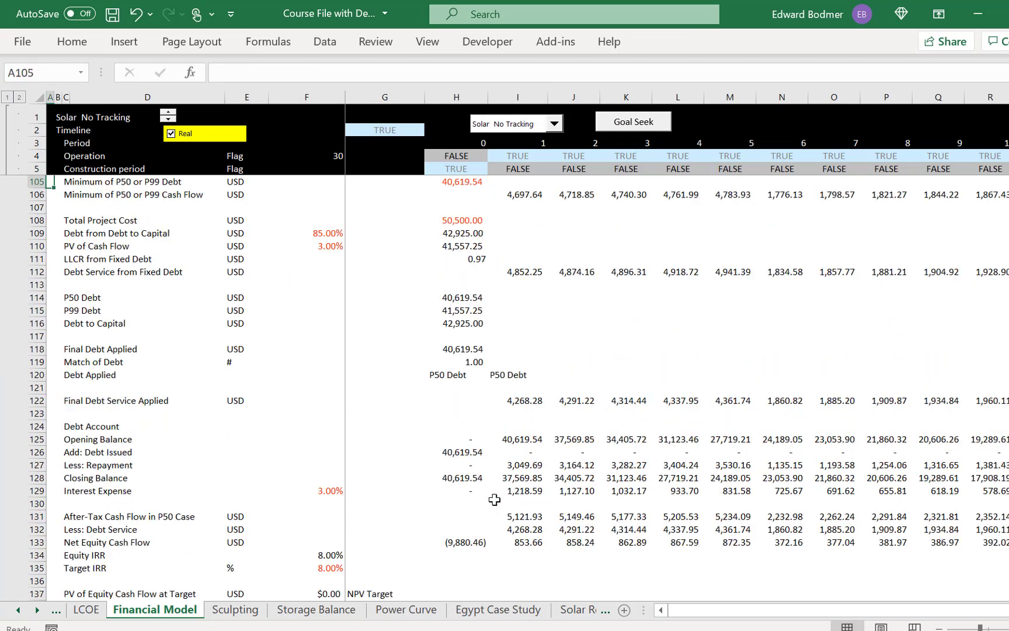
pyautogui.press('Up')
pyautogui.press('Up')
pyautogui.press('Up')
pyautogui.press('Up')
pyautogui.press('Up')
pyautogui.press('Up')
pyautogui.press('Up')
pyautogui.press('Up')
pyautogui.press('Up')
pyautogui.press('Up')
pyautogui.press('Up')
pyautogui.press('Up')
pyautogui.press('Up')
pyautogui.press('Up')
pyautogui.press('Up')
pyautogui.press('Up')
pyautogui.press('Up')
pyautogui.press('Up')
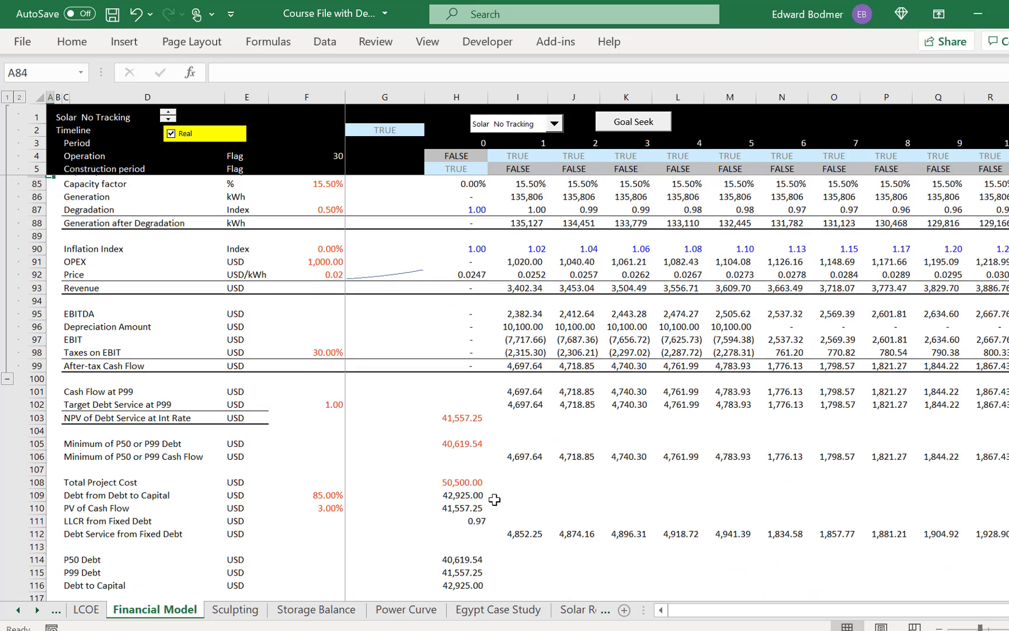
pyautogui.press('Up')
pyautogui.press('Up')
pyautogui.press('Up')
pyautogui.press('Up')
pyautogui.press('Up')
pyautogui.press('Up')
pyautogui.press('Down')
pyautogui.press('Down')
pyautogui.press('Down')
pyautogui.press('Down')
pyautogui.press('Down')
pyautogui.press('Down')
pyautogui.press('Down')
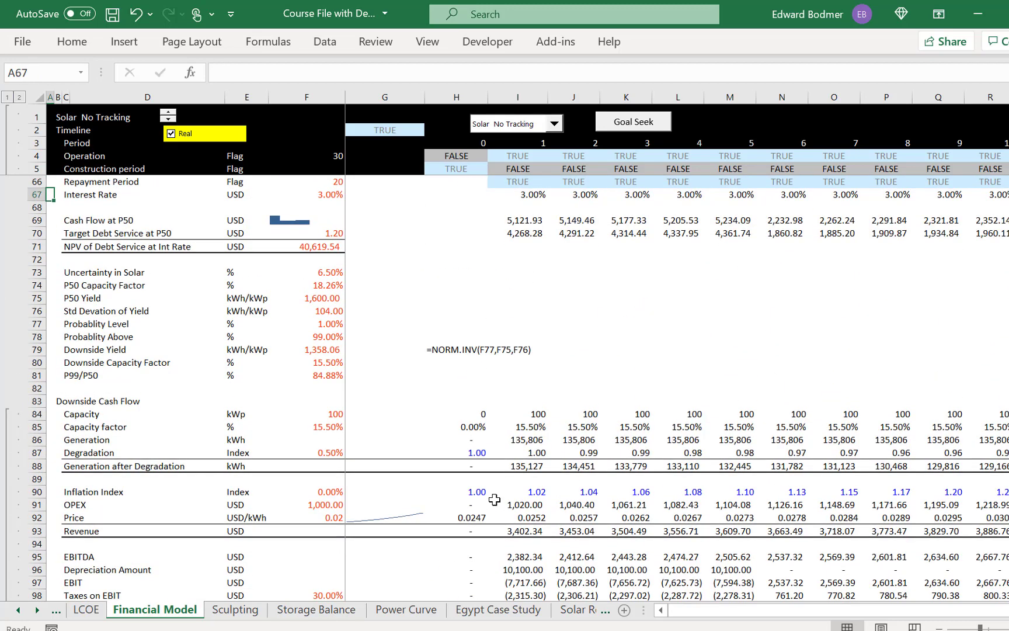
pyautogui.press('Right')
pyautogui.press('Right')
pyautogui.press('Right')
pyautogui.press('Right')
pyautogui.press('Right')
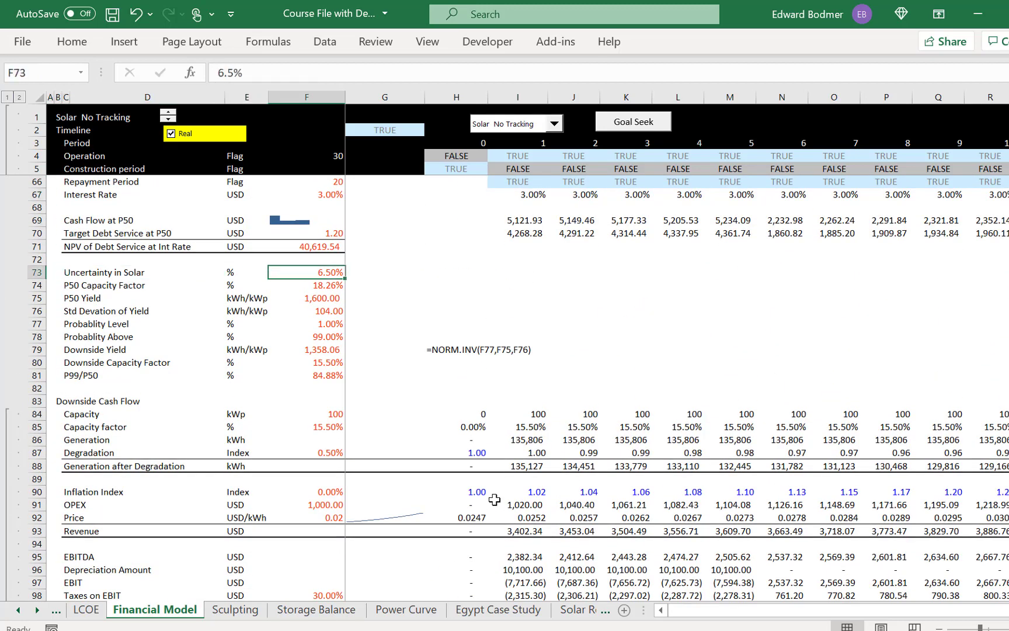
pyautogui.press('Right')
pyautogui.press('Right')
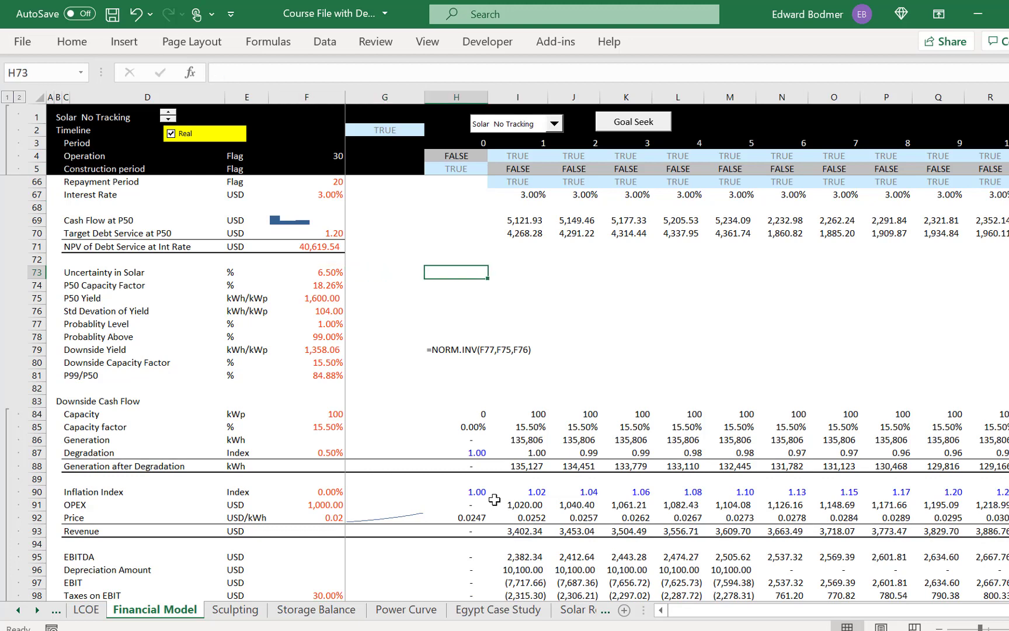
pyautogui.write('=')
pyautogui.press('Down')
pyautogui.press('Down')
pyautogui.press('Down')
pyautogui.press('Down')
pyautogui.press('Down')
pyautogui.press('Down')
pyautogui.press('Down')
pyautogui.press('Down')
pyautogui.press('Down')
pyautogui.press('Down')
pyautogui.press('Down')
pyautogui.press('Down')
pyautogui.press('Down')
pyautogui.press('Down')
pyautogui.press('Down')
pyautogui.press('Down')
pyautogui.press('Down')
pyautogui.press('Down')
pyautogui.press('Down')
pyautogui.press('Down')
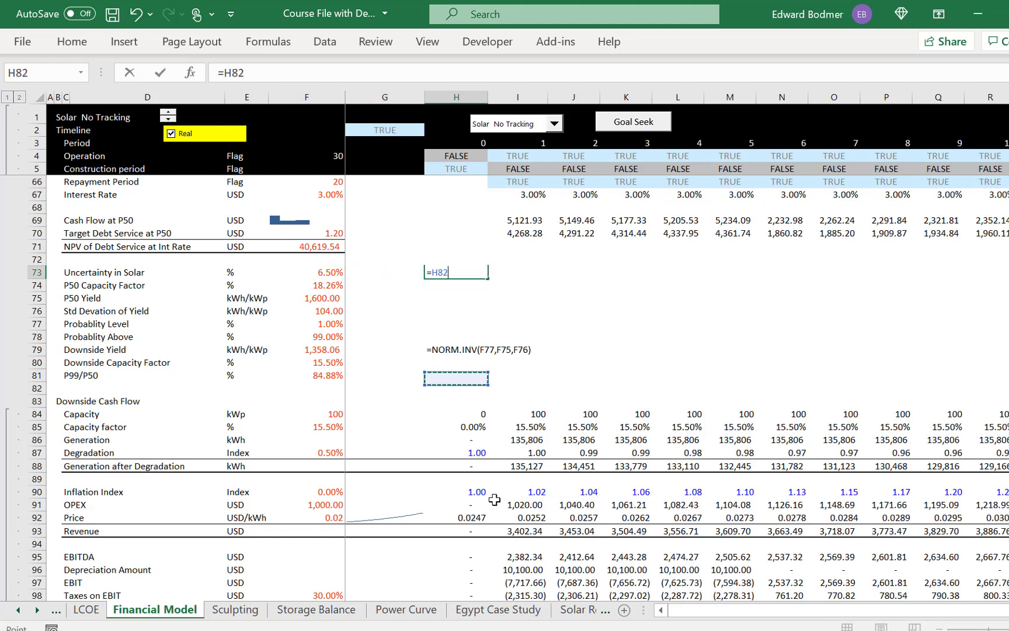
pyautogui.press('Down')
pyautogui.press('Down')
pyautogui.press('Down')
pyautogui.press('Down')
pyautogui.press('Down')
pyautogui.press('Down')
pyautogui.press('Down')
pyautogui.press('Down')
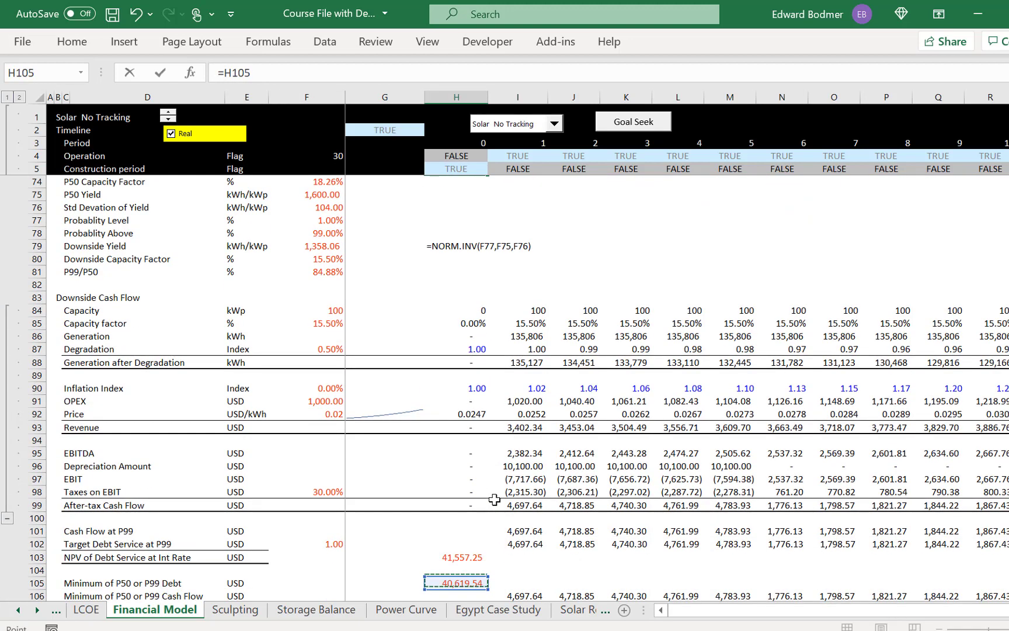
pyautogui.press('Down')
pyautogui.press('Down')
pyautogui.press('Down')
pyautogui.press('Down')
pyautogui.press('Down')
pyautogui.press('Down')
pyautogui.press('Down')
pyautogui.press('Down')
pyautogui.press('Down')
pyautogui.press('Down')
pyautogui.press('Down')
pyautogui.press('Down')
pyautogui.press('Down')
pyautogui.press('Down')
pyautogui.press('Down')
pyautogui.press('Down')
pyautogui.press('Down')
pyautogui.press('Down')
pyautogui.press('Down')
pyautogui.press('Down')
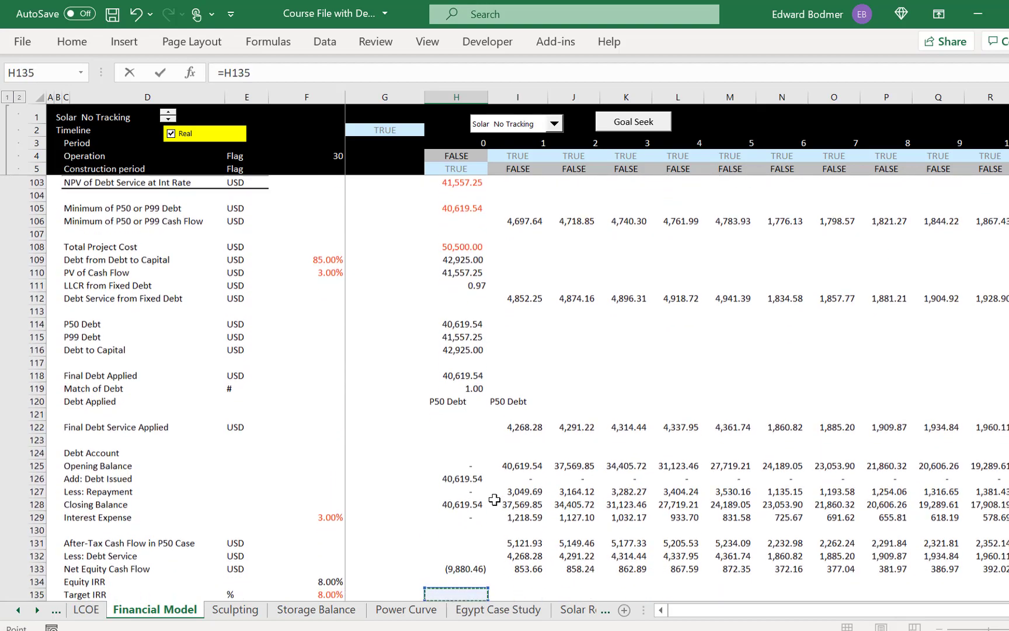
pyautogui.press('Down')
pyautogui.press('Down')
pyautogui.press('Down')
pyautogui.press('Down')
pyautogui.press('Down')
pyautogui.press('Down')
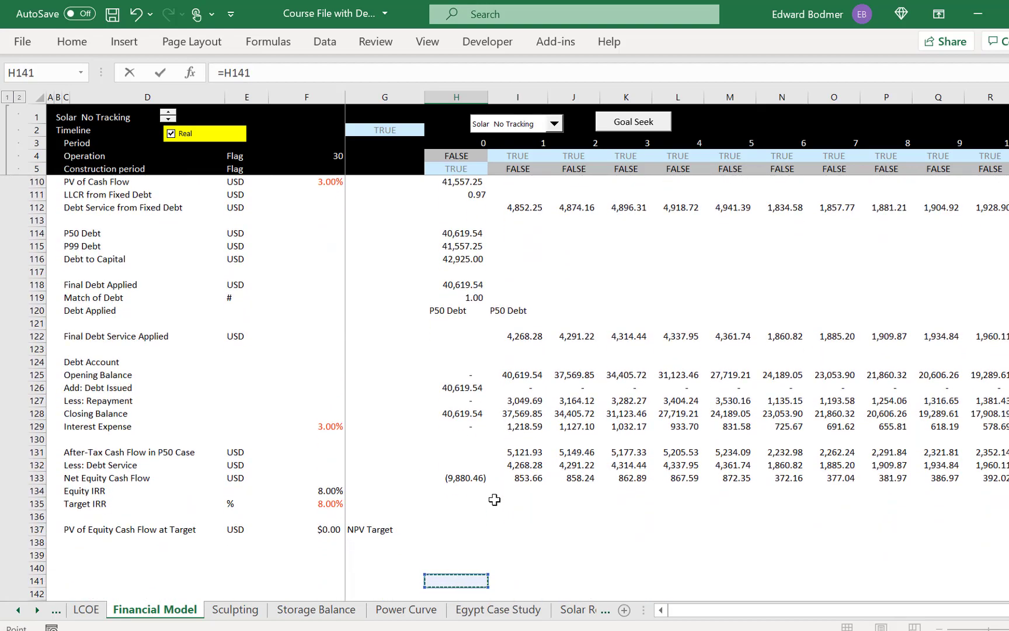
# Complete the formula in H73, beside Uncertainty in Solar, with a reference to the Debt Applied label in H120
pyautogui.press('Up')
pyautogui.press('Up')
pyautogui.press('Up')
pyautogui.press('Up')
pyautogui.press('Up')
pyautogui.press('Up')
pyautogui.press('Up')
pyautogui.press('Up')
pyautogui.press('Up')
pyautogui.press('Up')
pyautogui.press('Up')
pyautogui.press('Up')
pyautogui.press('Up')
pyautogui.press('Up')
pyautogui.press('Up')
pyautogui.press('Up')
pyautogui.press('Up')
pyautogui.press('Up')
pyautogui.press('Up')
pyautogui.press('Up')
pyautogui.press('Escape')
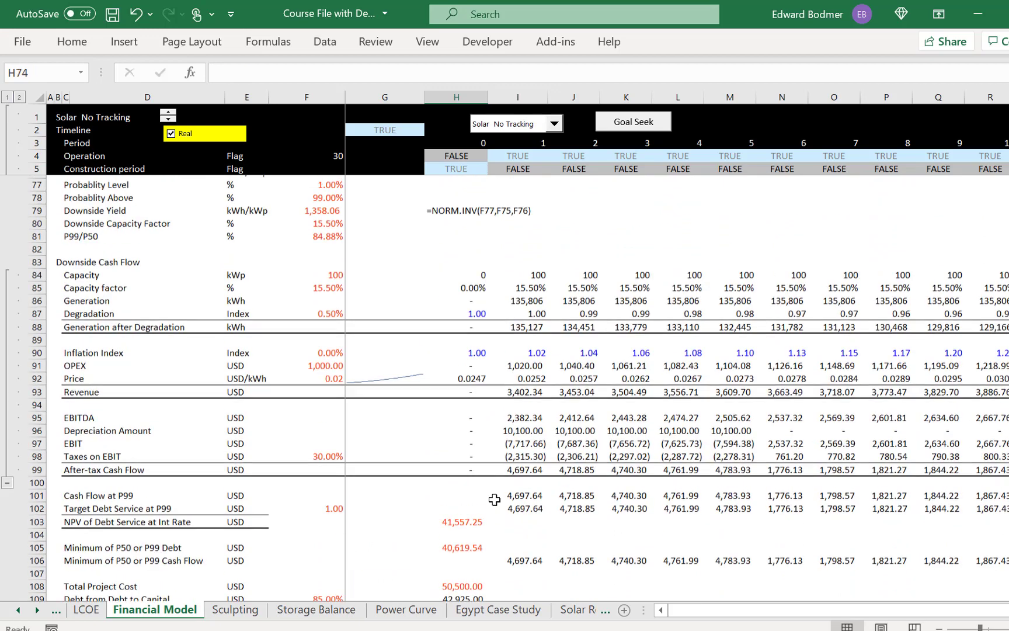
# Set Uncertainty in Solar in F73 to 10%
pyautogui.press('Up')
pyautogui.press('Up')
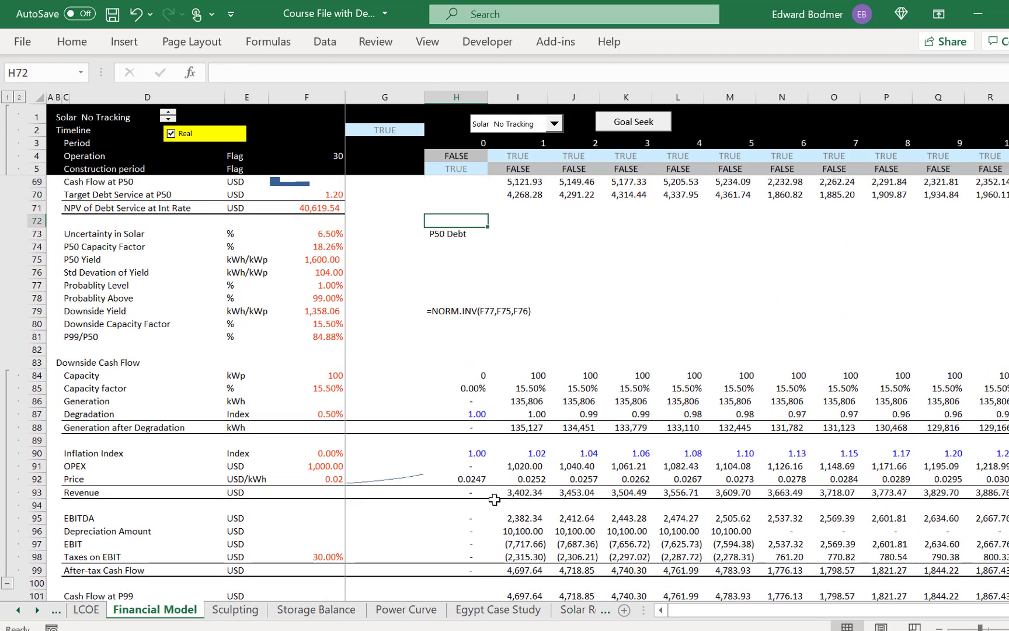
pyautogui.press('Left')
pyautogui.press('Left')
pyautogui.press('Down')
pyautogui.write('10')
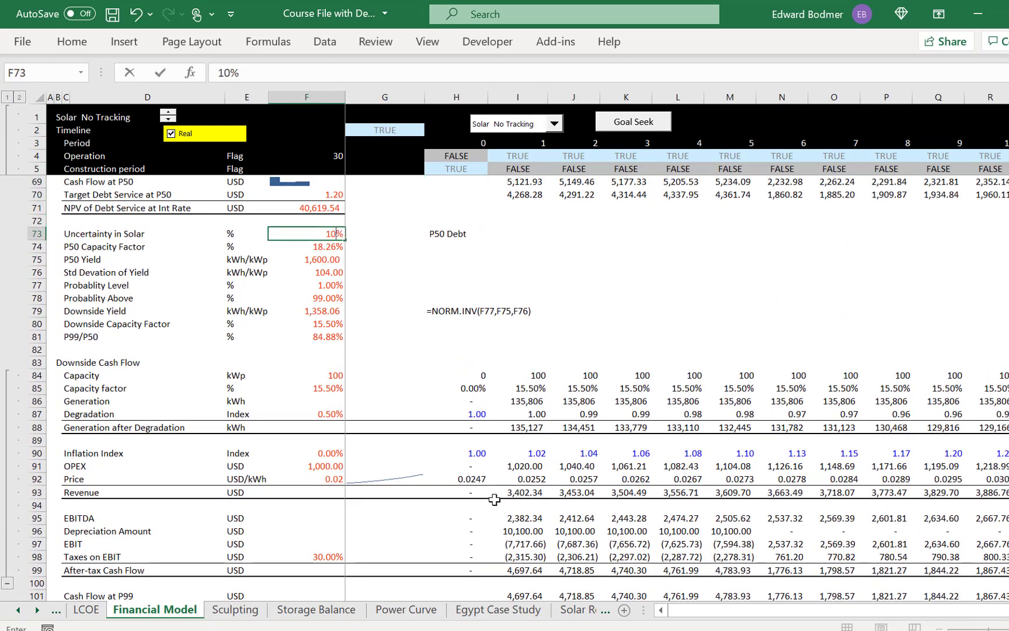
pyautogui.press('Return')
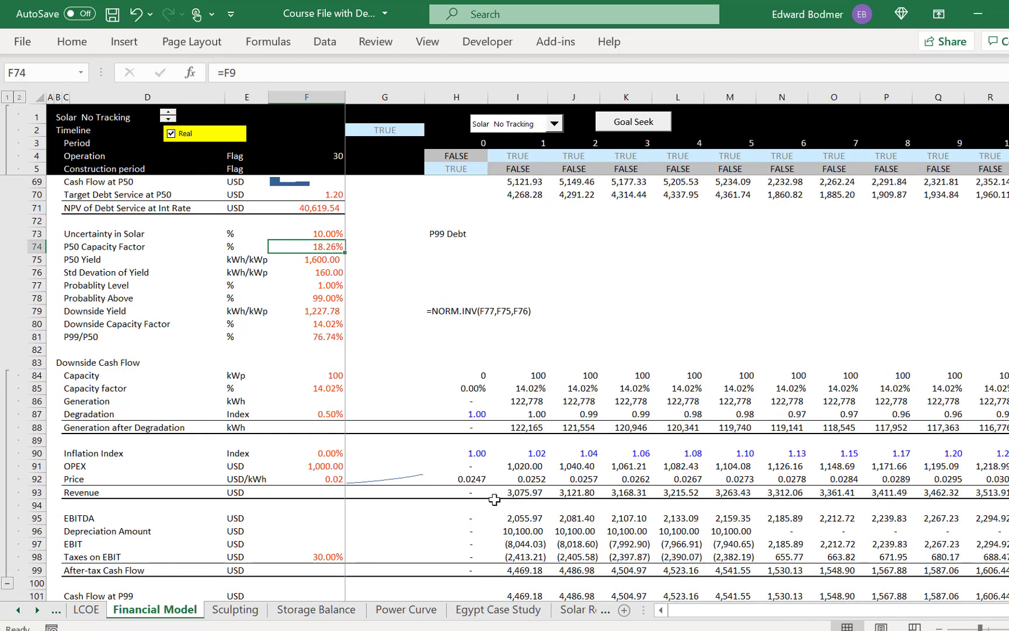
# Examine the downside cash flow, debt sizing, debt account and equity IRR rows down to PV of Equity Cash Flow at Target
pyautogui.press('Up')
pyautogui.press('Right')
pyautogui.press('Right')
pyautogui.press('Down')
pyautogui.press('Down')
pyautogui.press('Down')
pyautogui.press('Down')
pyautogui.press('Down')
pyautogui.press('Down')
pyautogui.press('Down')
pyautogui.press('Down')
pyautogui.press('Down')
pyautogui.press('Down')
pyautogui.press('Down')
pyautogui.press('Down')
pyautogui.press('Down')
pyautogui.press('Down')
pyautogui.press('Down')
pyautogui.press('Down')
pyautogui.press('Down')
pyautogui.press('Down')
pyautogui.press('Down')
pyautogui.press('Down')
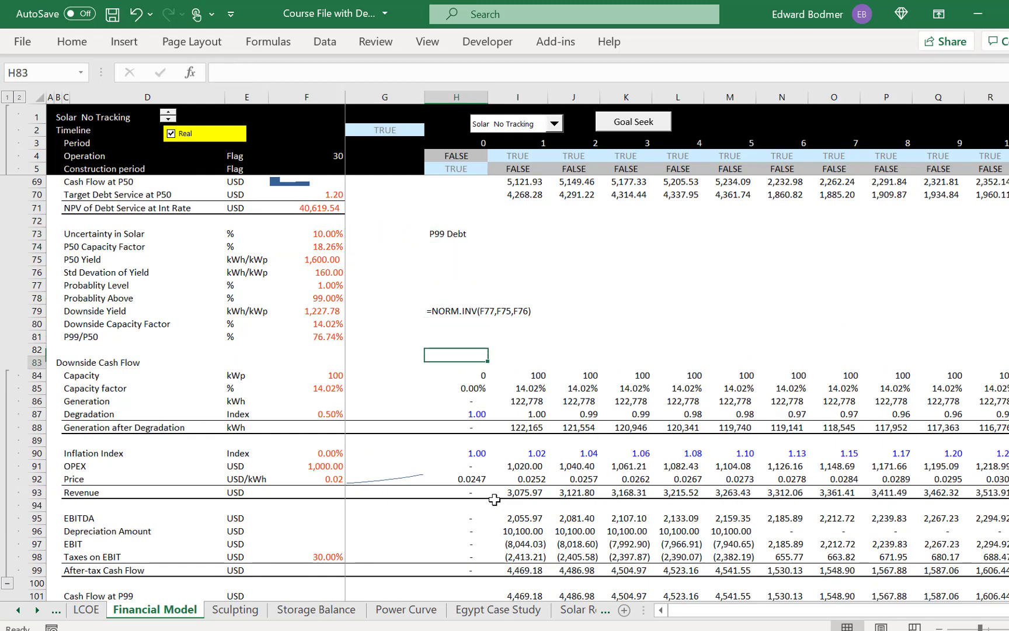
pyautogui.press('Down')
pyautogui.press('Down')
pyautogui.press('Down')
pyautogui.press('Down')
pyautogui.press('Down')
pyautogui.press('Down')
pyautogui.press('Down')
pyautogui.press('Down')
pyautogui.press('Down')
pyautogui.press('Down')
pyautogui.press('Down')
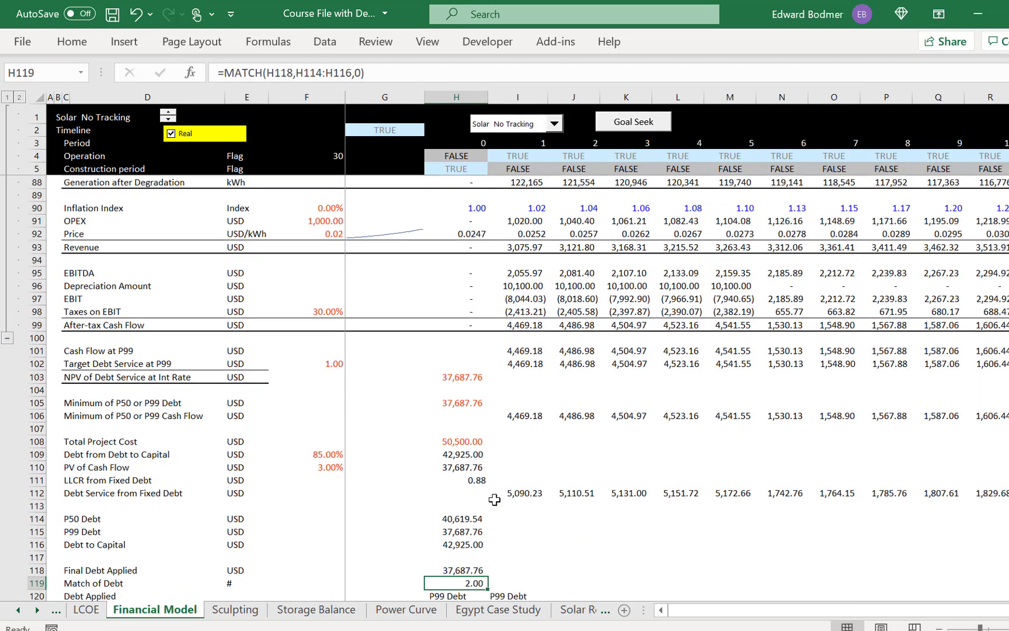
pyautogui.press('Down')
pyautogui.press('Down')
pyautogui.press('Down')
pyautogui.press('Down')
pyautogui.press('Down')
pyautogui.press('Down')
pyautogui.press('Down')
pyautogui.press('Down')
pyautogui.press('Down')
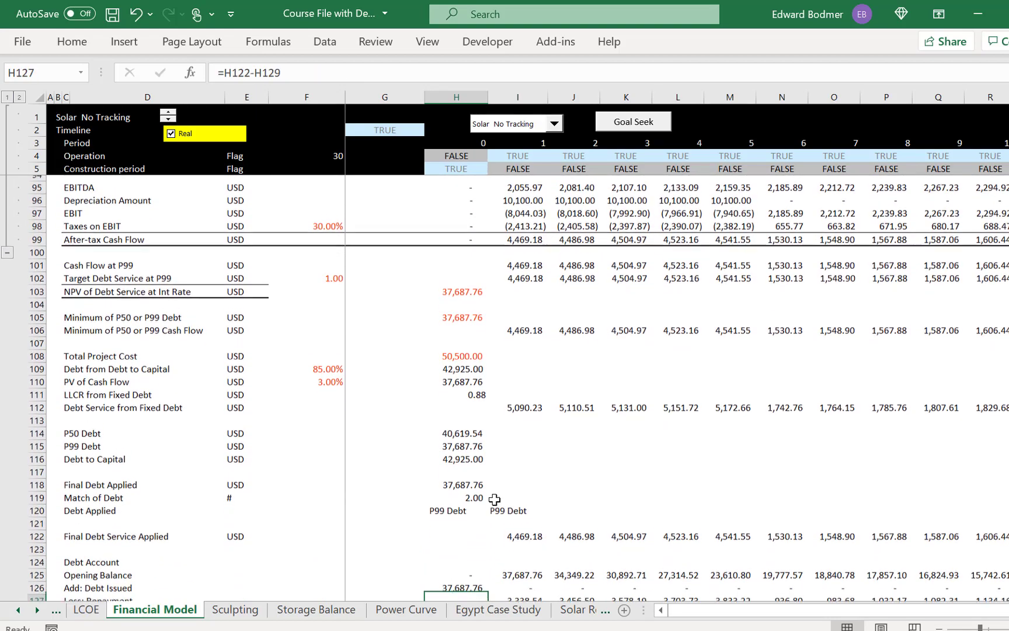
pyautogui.press('Down')
pyautogui.press('Down')
pyautogui.press('Down')
pyautogui.press('Down')
pyautogui.press('Down')
pyautogui.press('Down')
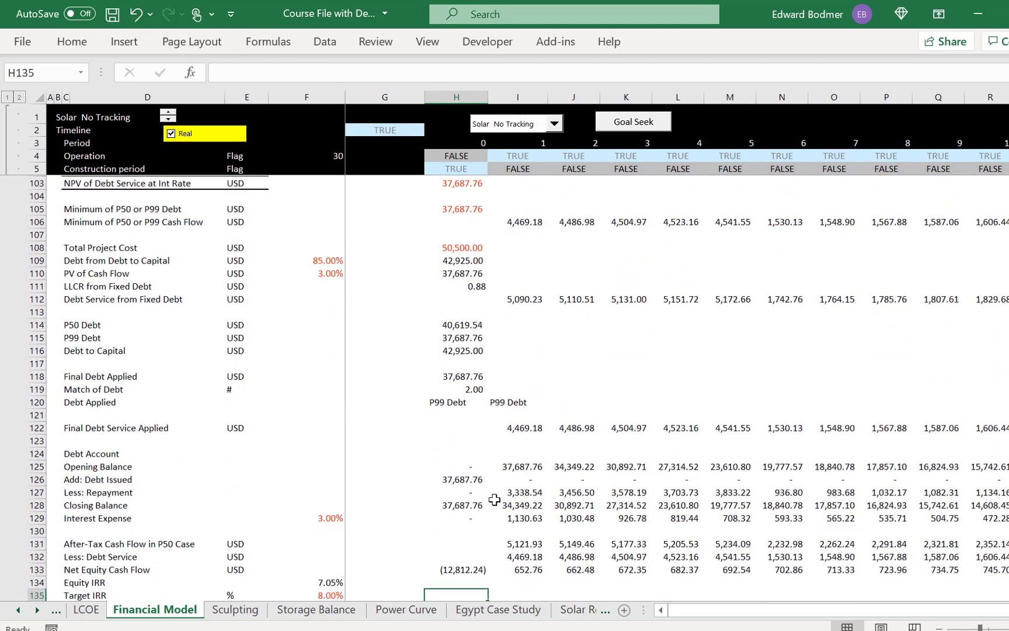
pyautogui.press('Down')
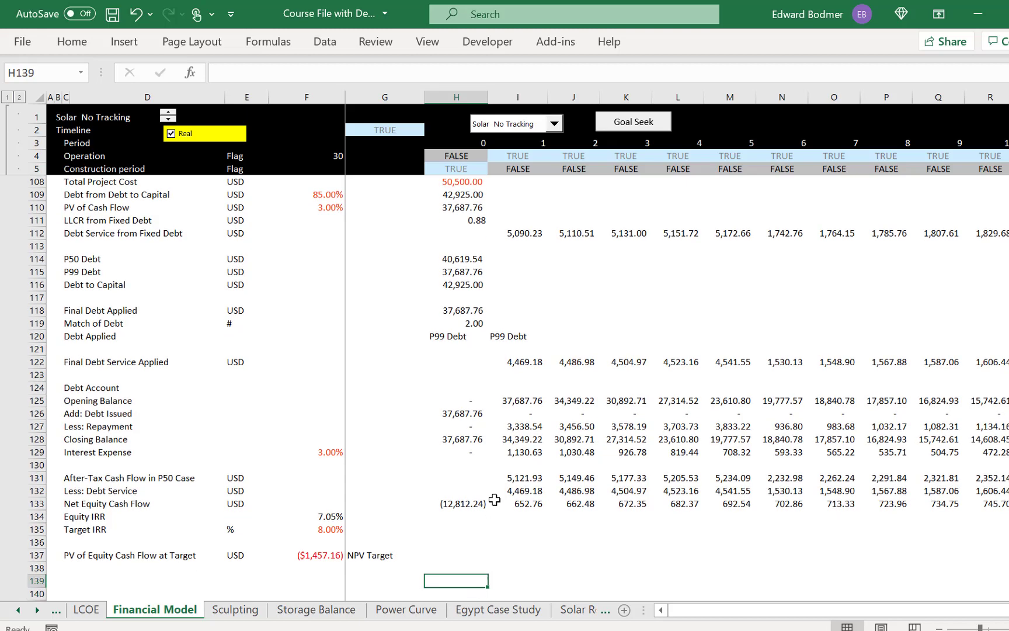
# Label C138, directly below PV of Equity Cash Flow at Target, as Project IRR
pyautogui.press('Up')
pyautogui.press('Up')
pyautogui.press('Left')
pyautogui.press('Left')
pyautogui.press('Left')
pyautogui.press('Left')
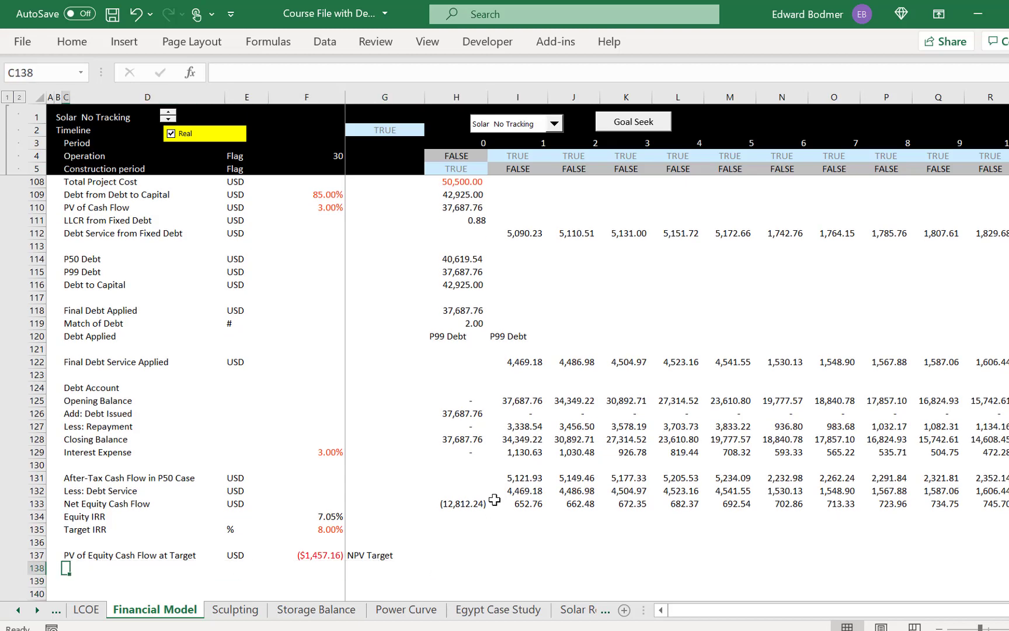
pyautogui.write('Project IFF')
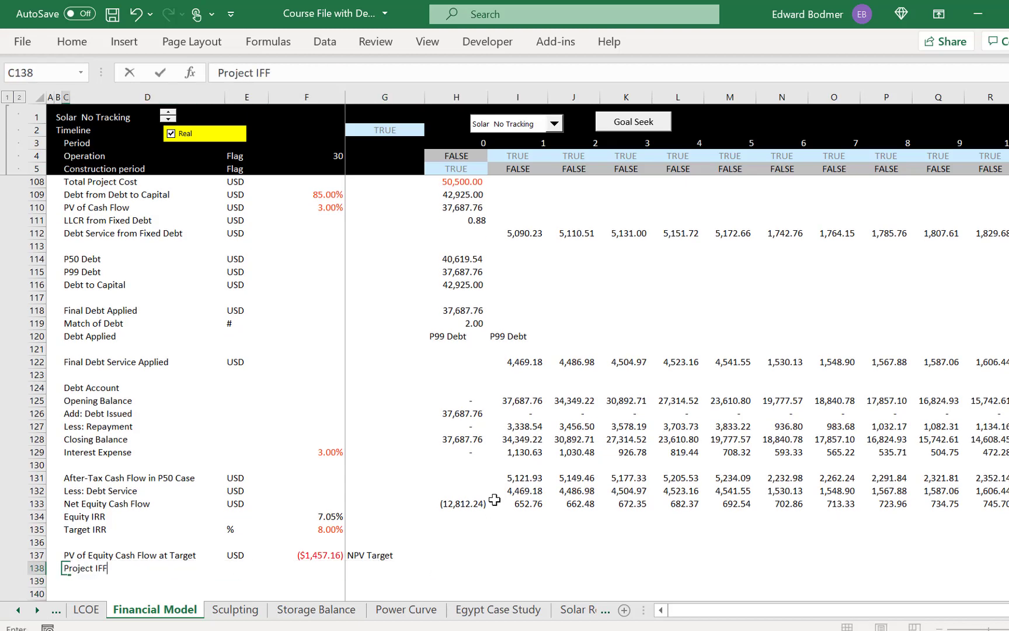
pyautogui.press('F2')
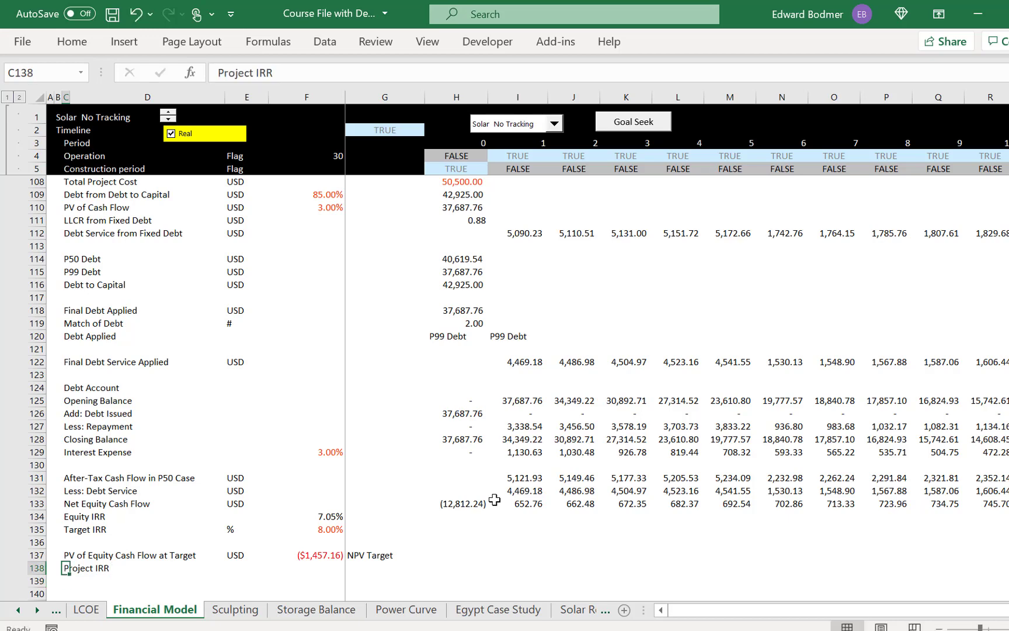
# Fill F138, beside Project IRR, with a reference to the project's Target IRR in F37
pyautogui.press('Right')
pyautogui.press('Right')
pyautogui.write('=')
pyautogui.press('pageup')
pyautogui.press('pageup')
pyautogui.press('pageup')
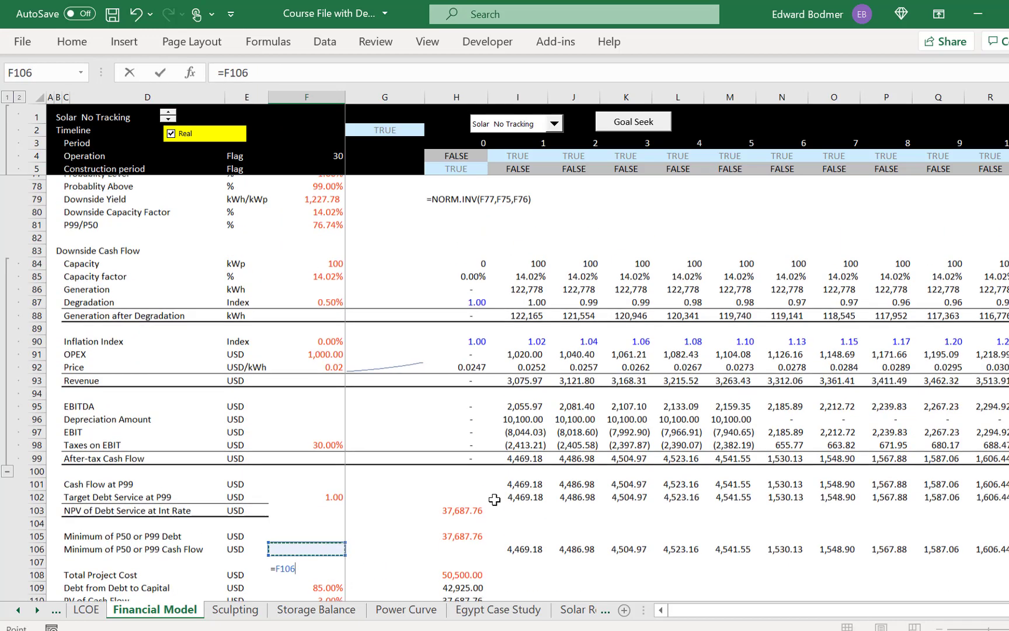
pyautogui.press('Down')
pyautogui.press('Up')
pyautogui.press('Up')
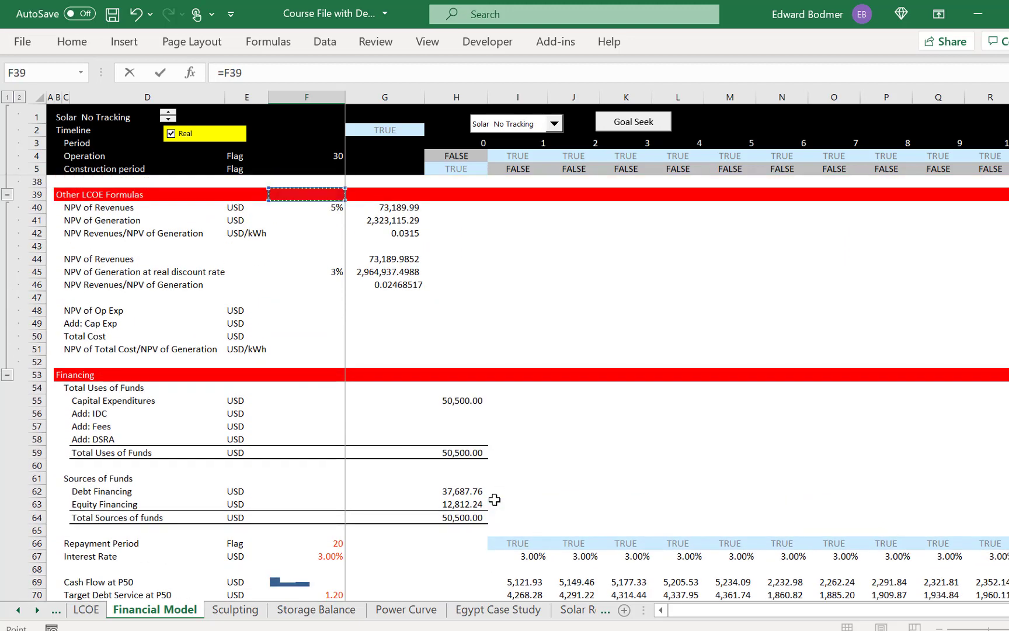
pyautogui.press('Down')
pyautogui.press('Down')
pyautogui.press('Down')
pyautogui.press('Down')
pyautogui.press('Down')
pyautogui.press('Down')
pyautogui.press('Down')
pyautogui.press('Down')
pyautogui.press('Down')
pyautogui.press('Down')
pyautogui.press('Down')
pyautogui.press('Down')
pyautogui.press('Down')
pyautogui.press('Down')
pyautogui.press('Down')
pyautogui.press('Down')
pyautogui.press('Down')
pyautogui.press('Down')
pyautogui.press('Down')
pyautogui.press('Down')
pyautogui.press('Down')
pyautogui.press('Down')
pyautogui.press('Down')
pyautogui.press('Down')
pyautogui.press('Down')
pyautogui.press('Down')
pyautogui.press('Down')
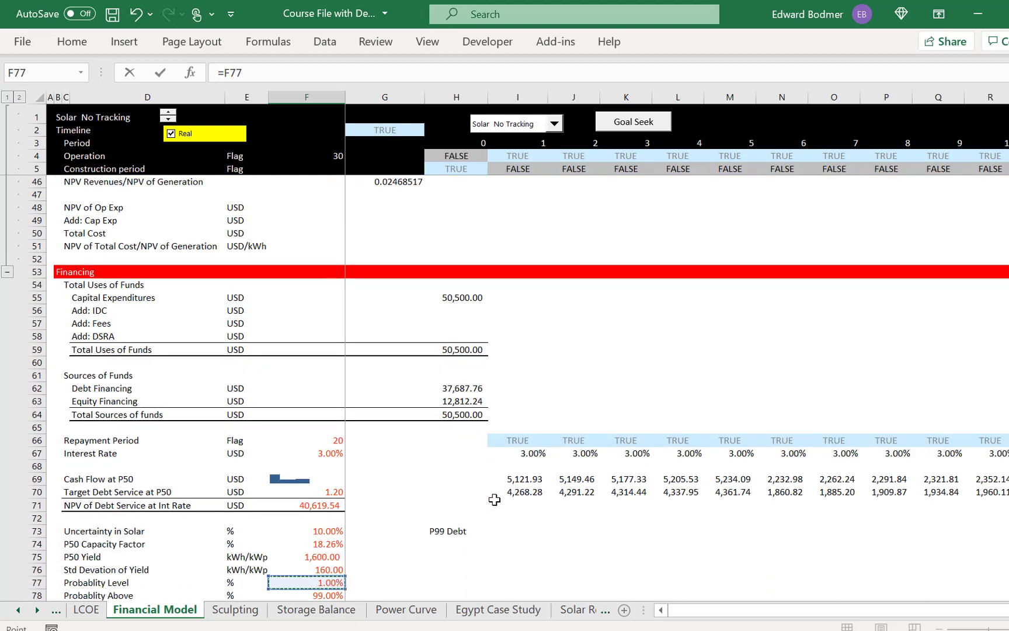
pyautogui.press('pageup')
pyautogui.press('pageup')
pyautogui.press('pageup')
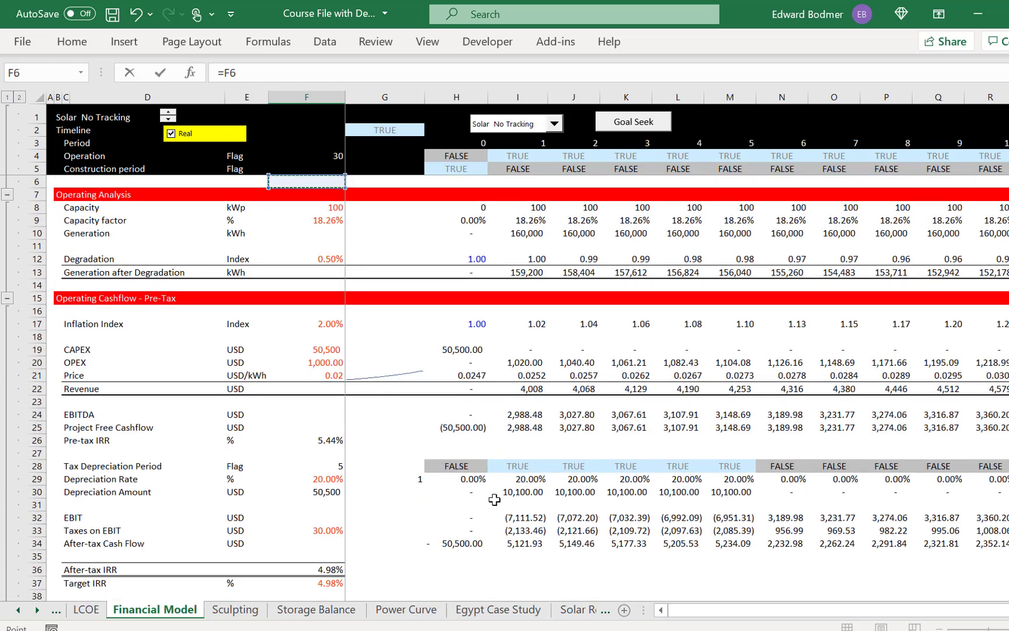
pyautogui.press('Down')
pyautogui.press('Down')
pyautogui.press('Down')
pyautogui.press('Down')
pyautogui.press('Down')
pyautogui.press('Down')
pyautogui.press('Down')
pyautogui.press('Down')
pyautogui.press('Down')
pyautogui.press('Down')
pyautogui.press('Down')
pyautogui.press('Down')
pyautogui.press('Down')
pyautogui.press('Down')
pyautogui.press('Down')
pyautogui.press('Down')
pyautogui.press('Down')
pyautogui.press('Down')
pyautogui.press('Down')
pyautogui.press('Down')
pyautogui.press('Down')
pyautogui.press('Down')
pyautogui.press('Down')
pyautogui.press('Down')
pyautogui.press('Down')
pyautogui.press('Down')
pyautogui.press('Down')
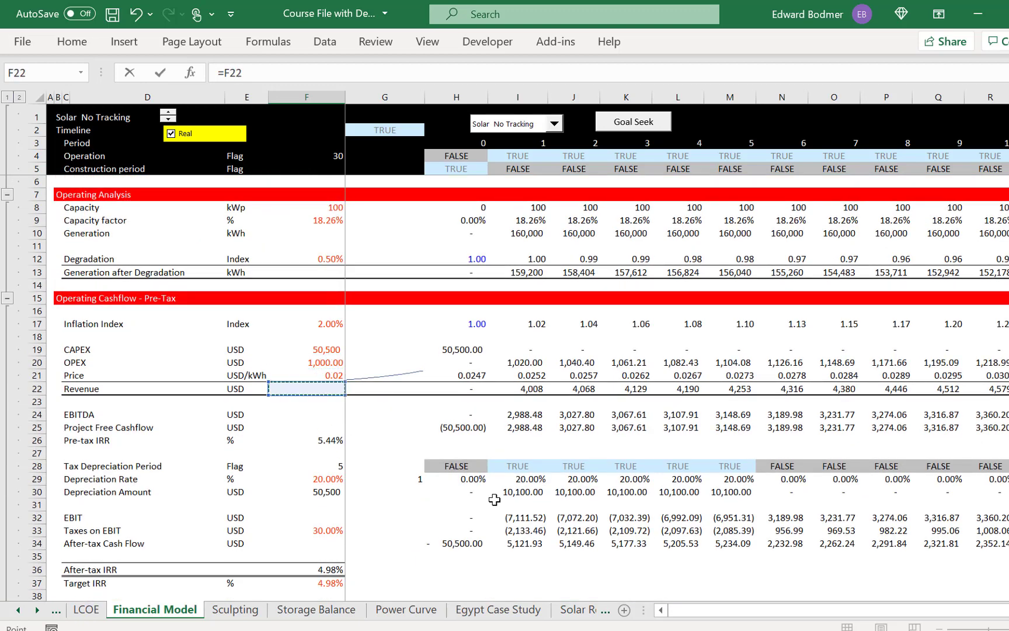
pyautogui.press('Down')
pyautogui.press('Down')
pyautogui.press('Down')
pyautogui.press('Down')
pyautogui.press('Down')
pyautogui.press('Down')
pyautogui.press('Down')
pyautogui.press('Down')
pyautogui.press('Down')
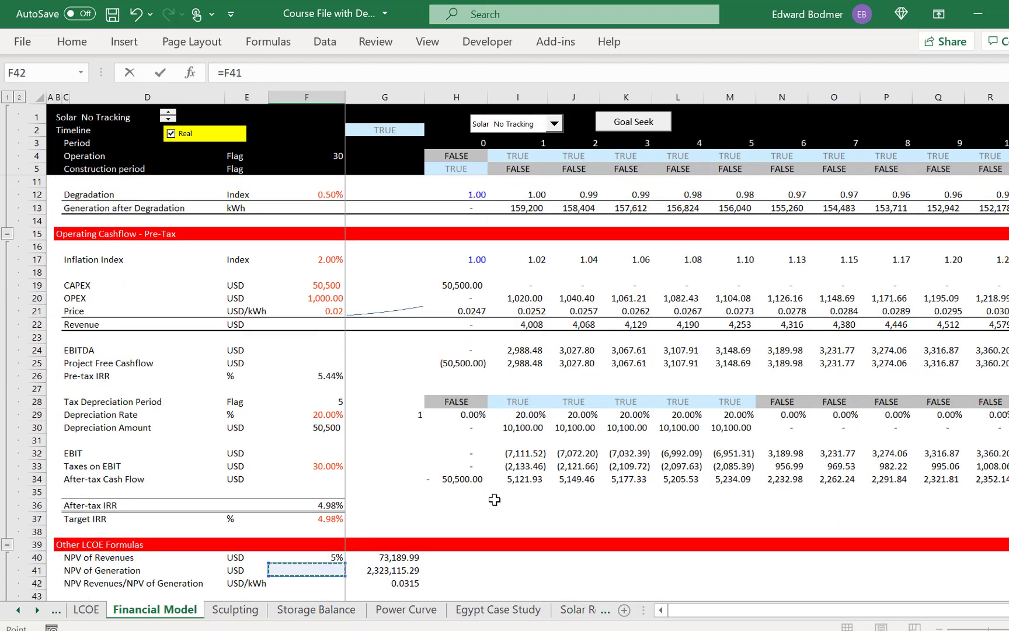
pyautogui.press('Up')
pyautogui.press('Up')
pyautogui.press('Up')
pyautogui.press('Up')
pyautogui.press('Up')
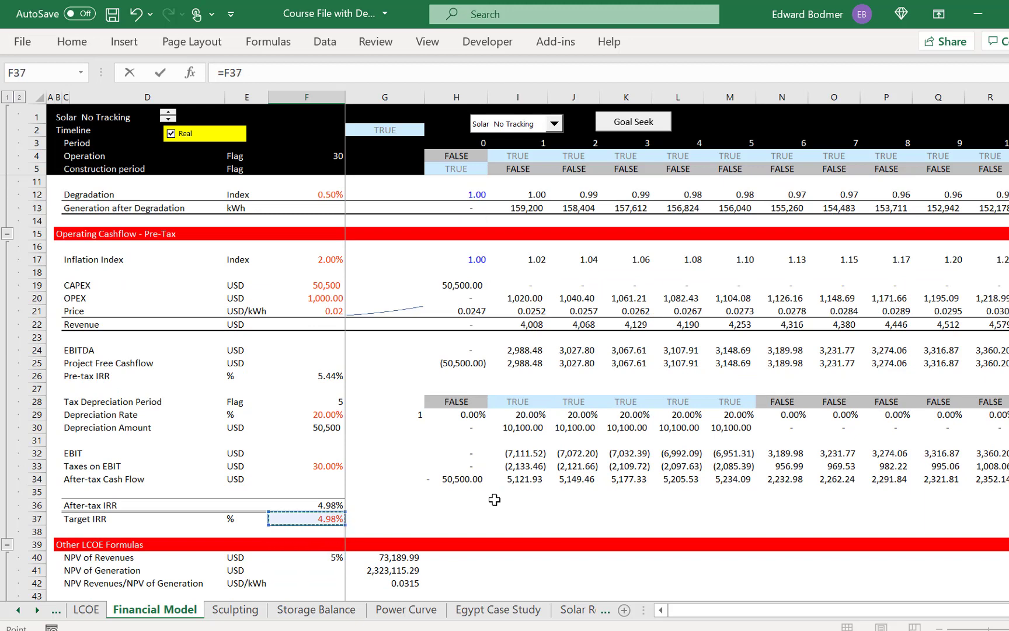
pyautogui.press('Return')
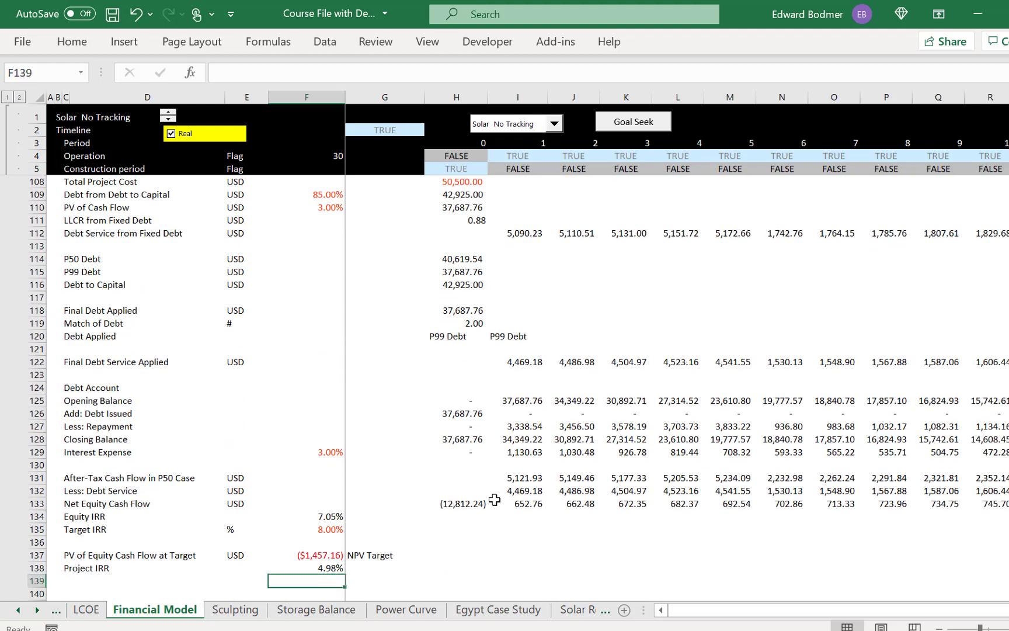
# Label C139, directly below Project IRR, as LCOE
pyautogui.press('Left')
pyautogui.press('Left')
pyautogui.press('Left')
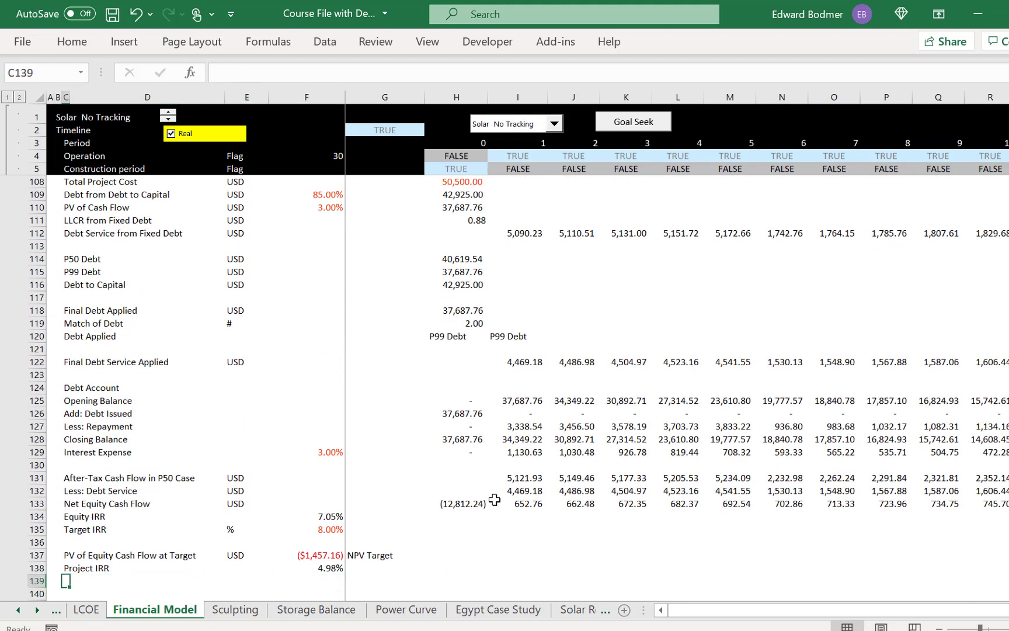
pyautogui.write('LCOE')
pyautogui.press('Return')
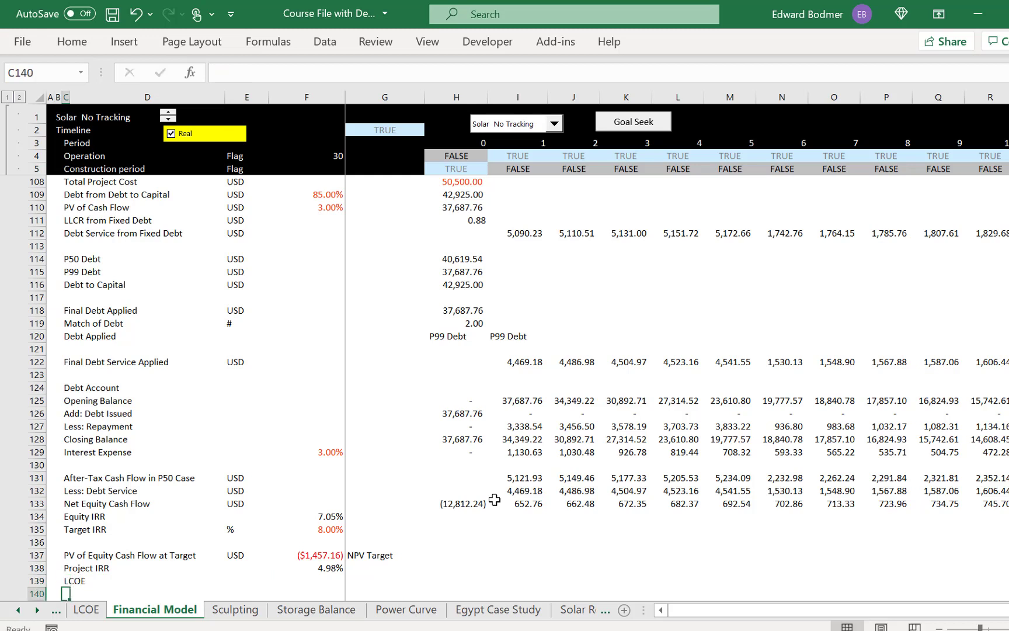
# Start a cell-reference formula in F139, beside the LCOE label
pyautogui.press('Up')
pyautogui.press('Right')
pyautogui.press('Right')
pyautogui.press('Right')
pyautogui.write('=')
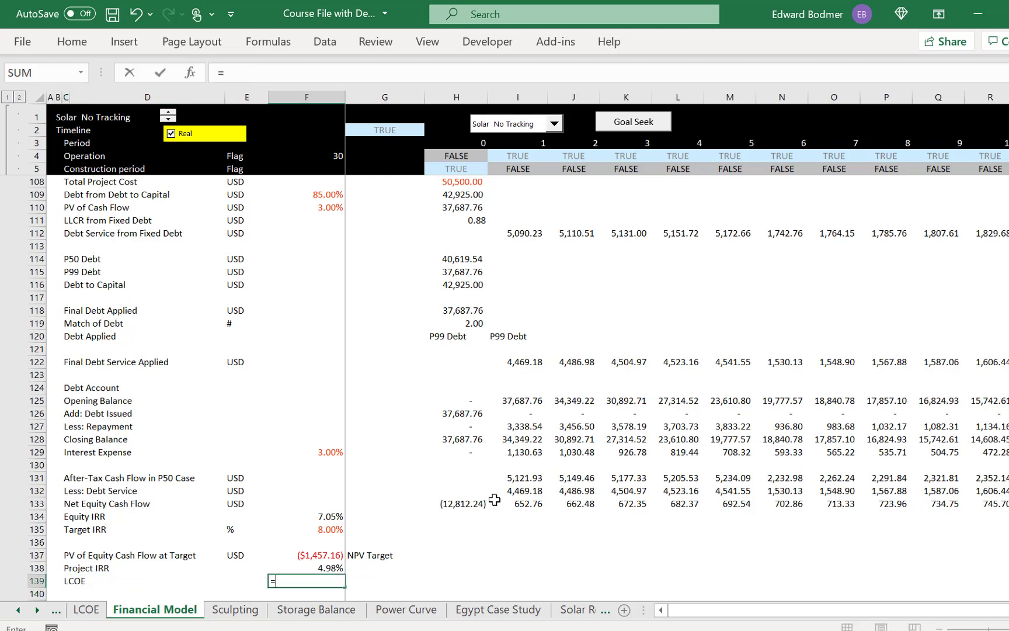
pyautogui.press('Up')
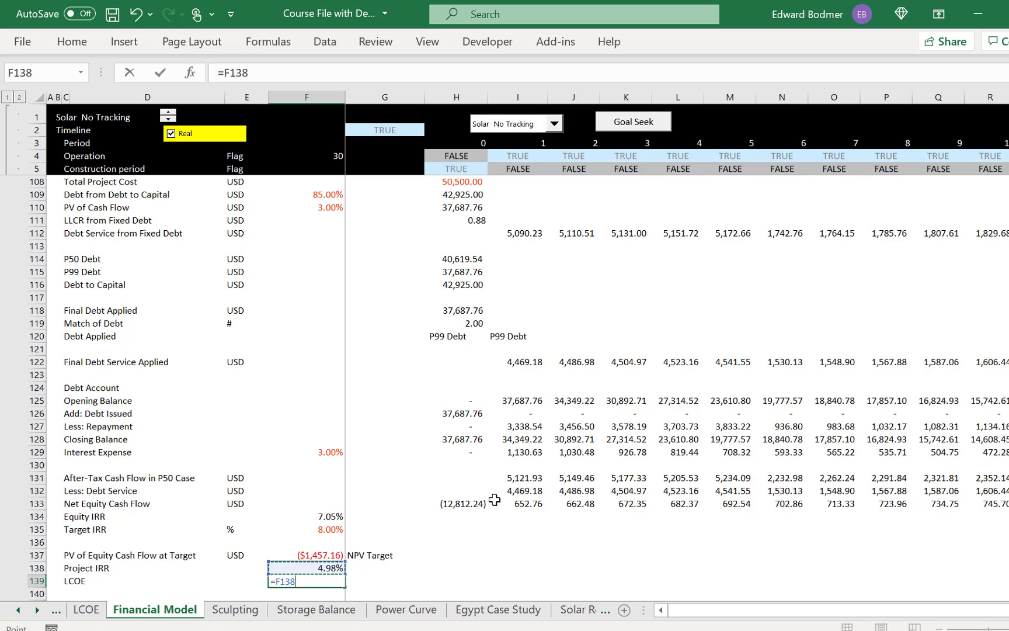
# Search column F through the tax, Other LCOE Formulas and Financing rows for the LCOE value to reference in F139
pyautogui.press('pageup')
pyautogui.press('pageup')
pyautogui.press('pageup')
pyautogui.press('Down')
pyautogui.press('Down')
pyautogui.press('Down')
pyautogui.press('Down')
pyautogui.press('Down')
pyautogui.press('Down')
pyautogui.press('Down')
pyautogui.press('Down')
pyautogui.press('Down')
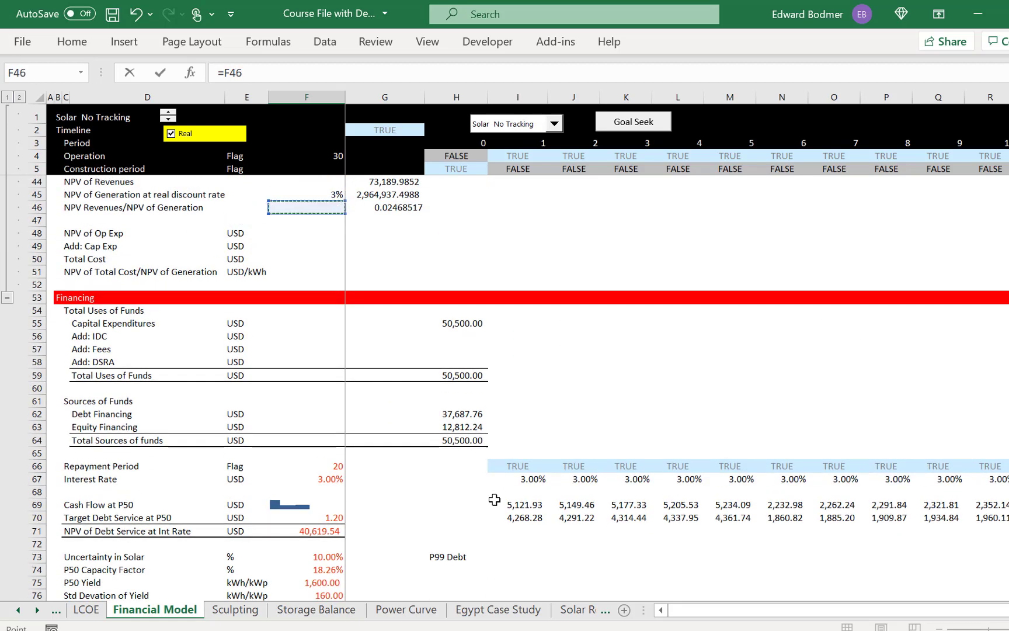
pyautogui.press('Down')
pyautogui.press('Down')
pyautogui.press('Down')
pyautogui.press('Down')
pyautogui.press('Down')
pyautogui.press('Down')
pyautogui.press('Down')
pyautogui.press('Down')
pyautogui.press('Down')
pyautogui.press('Down')
pyautogui.press('Down')
pyautogui.press('Down')
pyautogui.press('Down')
pyautogui.press('Down')
pyautogui.press('Down')
pyautogui.press('Down')
pyautogui.press('Down')
pyautogui.press('Down')
pyautogui.press('Down')
pyautogui.press('Down')
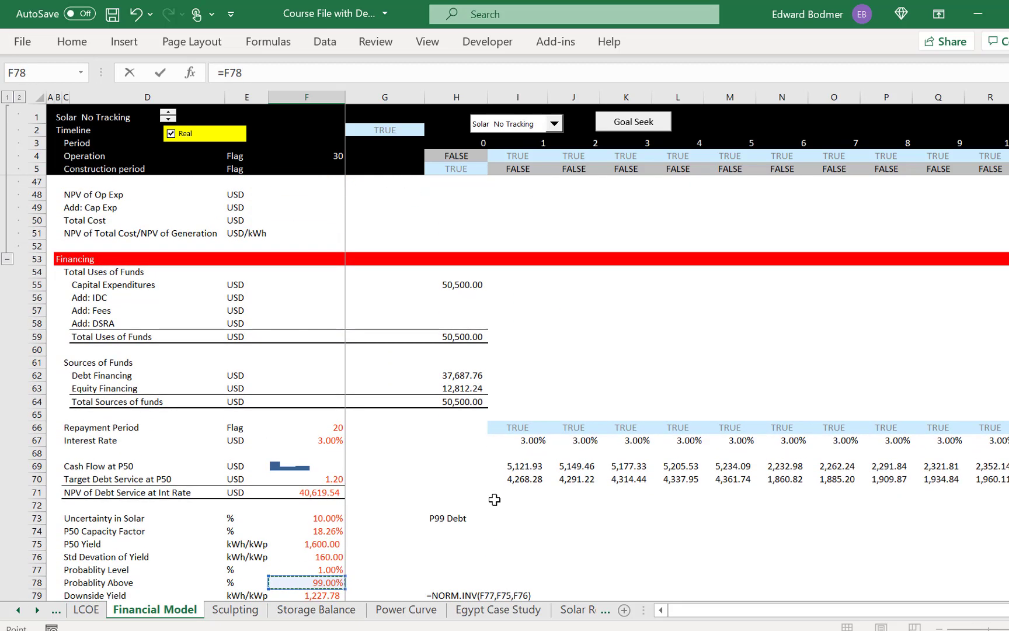
pyautogui.press('Up')
pyautogui.press('Up')
pyautogui.press('Up')
pyautogui.press('Up')
pyautogui.press('Up')
pyautogui.press('Up')
pyautogui.press('Up')
pyautogui.press('Up')
pyautogui.press('Up')
pyautogui.press('Up')
pyautogui.press('Up')
pyautogui.press('Up')
pyautogui.press('Up')
pyautogui.press('Up')
pyautogui.press('Up')
pyautogui.press('Up')
pyautogui.press('Up')
pyautogui.press('Up')
pyautogui.press('Up')
pyautogui.press('Up')
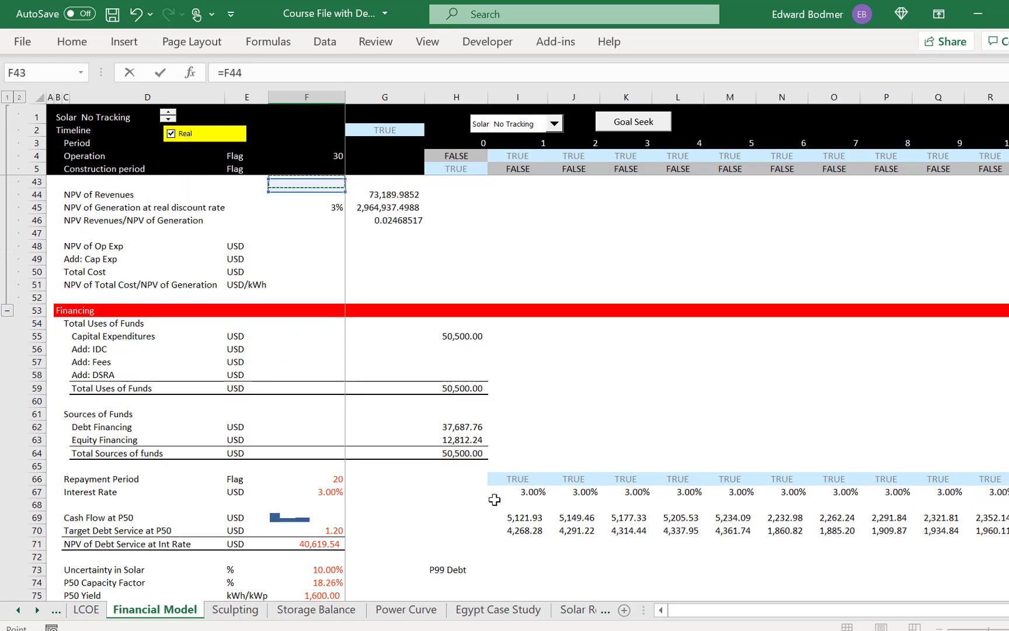
pyautogui.press('Up')
pyautogui.press('Up')
pyautogui.press('Up')
pyautogui.press('Up')
pyautogui.press('Down')
pyautogui.press('Down')
pyautogui.press('Down')
pyautogui.press('Down')
pyautogui.press('Down')
pyautogui.press('Down')
pyautogui.press('Down')
pyautogui.press('Down')
pyautogui.press('Down')
pyautogui.press('Down')
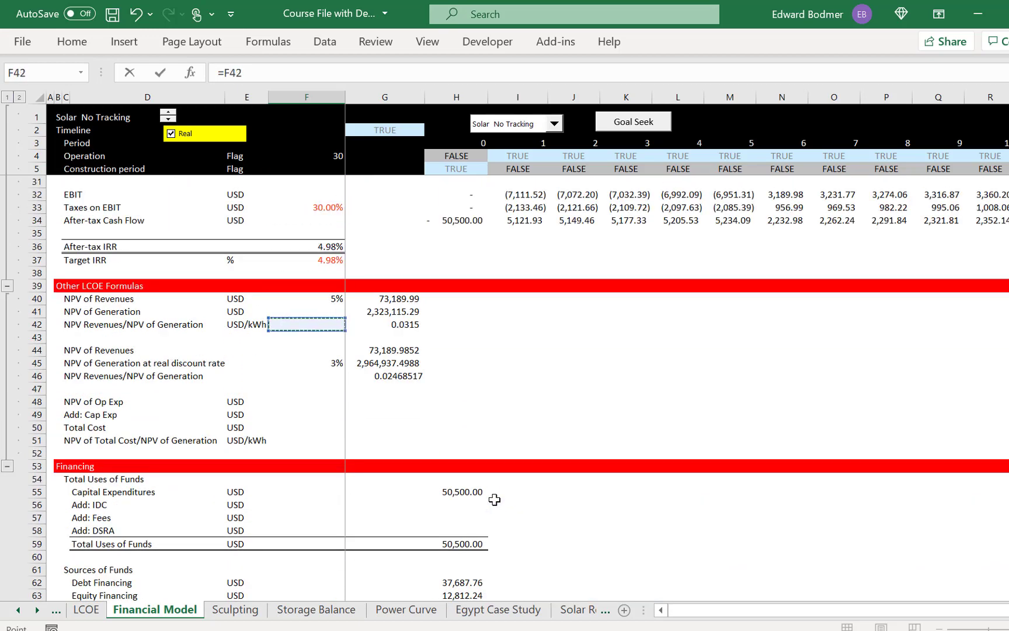
pyautogui.press('Up')
pyautogui.press('Up')
pyautogui.press('Up')
pyautogui.press('Up')
pyautogui.press('Up')
pyautogui.press('Up')
pyautogui.press('Up')
pyautogui.press('Up')
pyautogui.press('Up')
pyautogui.press('Up')
pyautogui.press('Up')
pyautogui.press('Up')
pyautogui.press('Up')
pyautogui.press('Up')
pyautogui.press('Down')
pyautogui.press('Down')
pyautogui.press('Down')
pyautogui.press('Down')
pyautogui.press('Down')
pyautogui.press('Down')
pyautogui.press('Down')
pyautogui.press('Down')
pyautogui.press('Down')
pyautogui.press('Down')
pyautogui.press('Down')
pyautogui.press('Down')
pyautogui.press('Down')
pyautogui.press('Down')
pyautogui.press('Down')
pyautogui.press('Down')
pyautogui.press('Down')
pyautogui.press('Down')
pyautogui.press('Down')
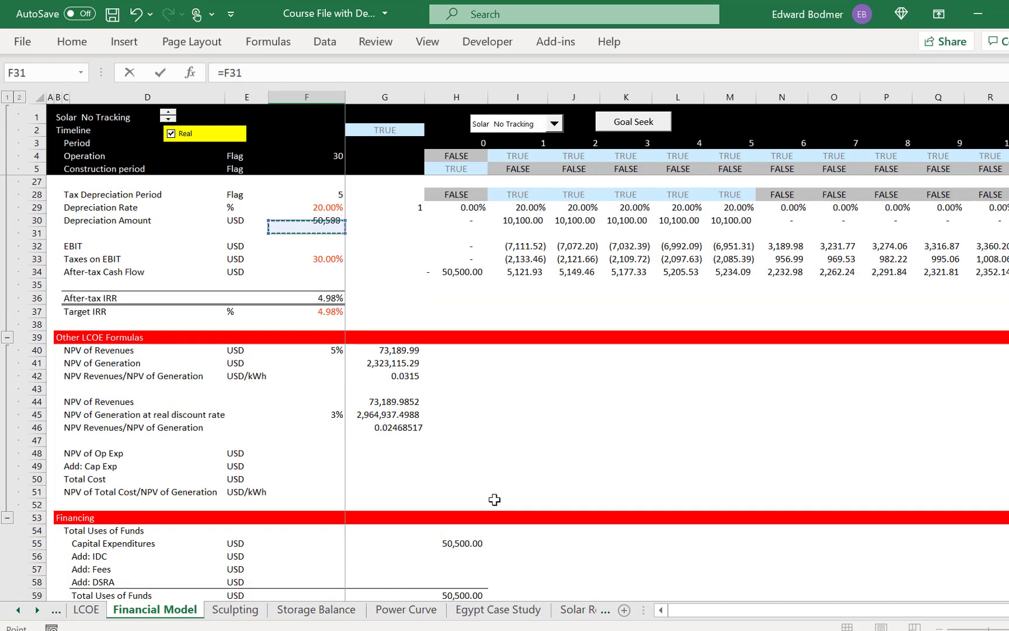
pyautogui.press('Down')
pyautogui.press('Down')
pyautogui.press('Down')
pyautogui.press('Down')
pyautogui.press('Down')
pyautogui.press('Down')
pyautogui.press('Down')
pyautogui.press('Down')
pyautogui.press('Down')
pyautogui.press('Down')
pyautogui.press('Down')
pyautogui.press('Down')
pyautogui.press('Down')
pyautogui.press('Down')
pyautogui.press('Down')
pyautogui.press('Down')
pyautogui.press('Down')
pyautogui.press('Down')
pyautogui.press('Down')
pyautogui.press('Down')
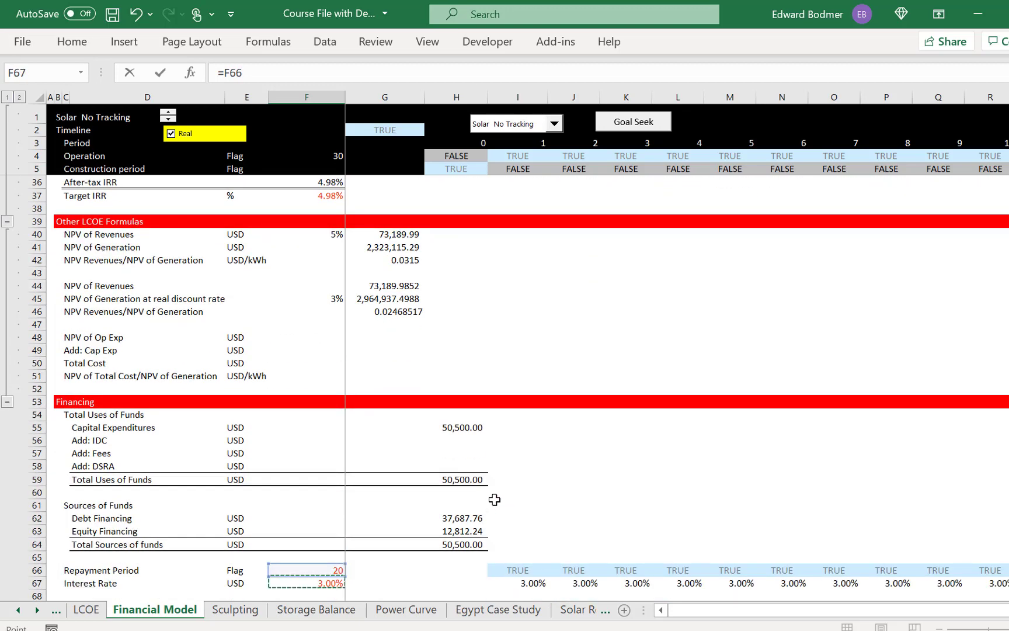
pyautogui.press('Down')
pyautogui.press('Down')
pyautogui.press('Down')
pyautogui.press('Down')
pyautogui.press('Down')
pyautogui.press('Down')
pyautogui.press('Down')
pyautogui.press('Up')
pyautogui.press('Up')
pyautogui.press('Up')
pyautogui.press('Up')
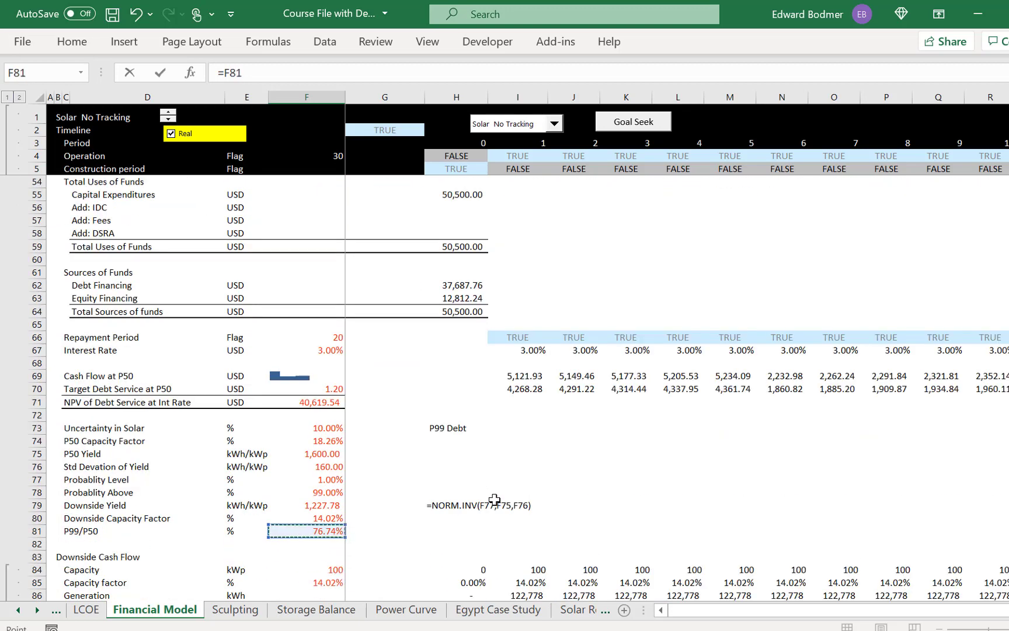
# Fill F139, beside the LCOE label, with the operating Price in F21 multiplied by 1000
pyautogui.press('pageup')
pyautogui.press('pageup')
pyautogui.press('Up')
pyautogui.press('Up')
pyautogui.press('Up')
pyautogui.press('Up')
pyautogui.press('Up')
pyautogui.press('Up')
pyautogui.press('Up')
pyautogui.press('Up')
pyautogui.press('Up')
pyautogui.press('Up')
pyautogui.press('Up')
pyautogui.press('Up')
pyautogui.press('Up')
pyautogui.press('Up')
pyautogui.press('Up')
pyautogui.press('Up')
pyautogui.press('Down')
pyautogui.press('Down')
pyautogui.press('Down')
pyautogui.press('Down')
pyautogui.press('Down')
pyautogui.press('Down')
pyautogui.press('Down')
pyautogui.press('Down')
pyautogui.press('Down')
pyautogui.press('Down')
pyautogui.press('Down')
pyautogui.press('Down')
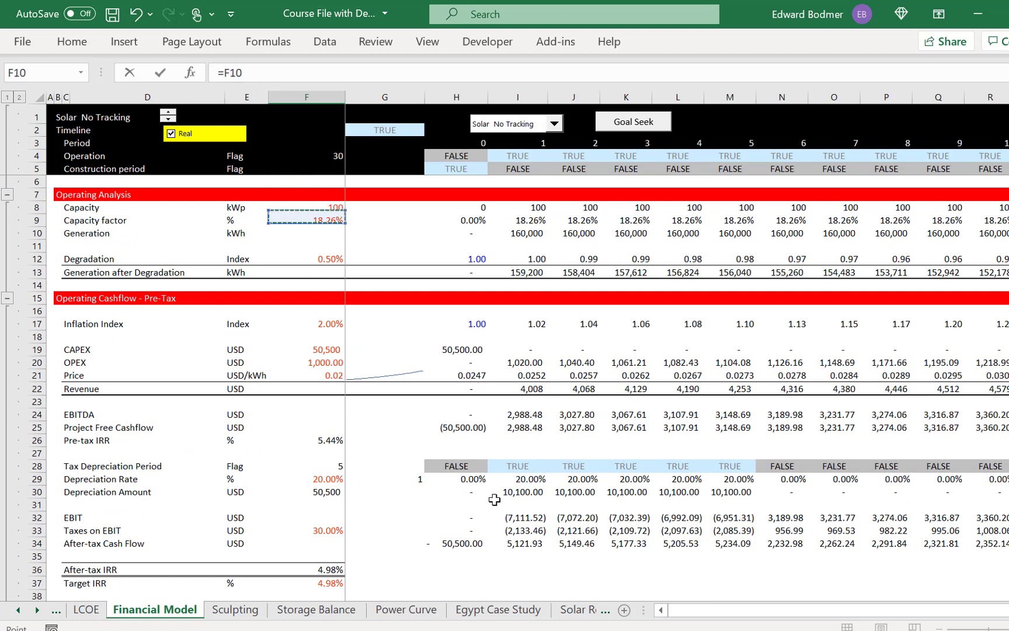
pyautogui.press('Up')
pyautogui.press('Up')
pyautogui.press('Down')
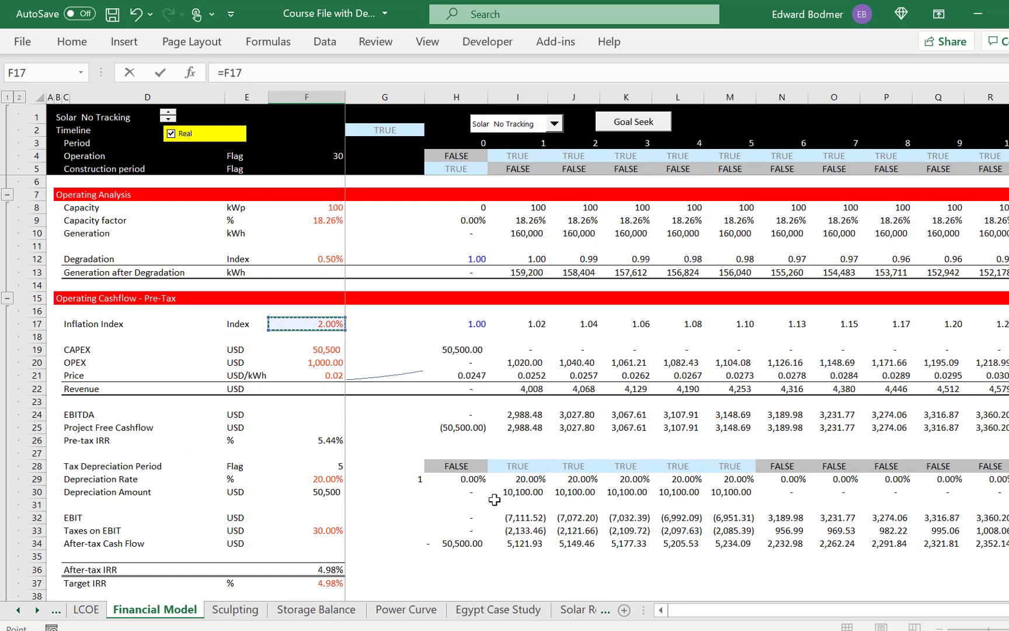
pyautogui.press('Down')
pyautogui.press('Down')
pyautogui.press('Down')
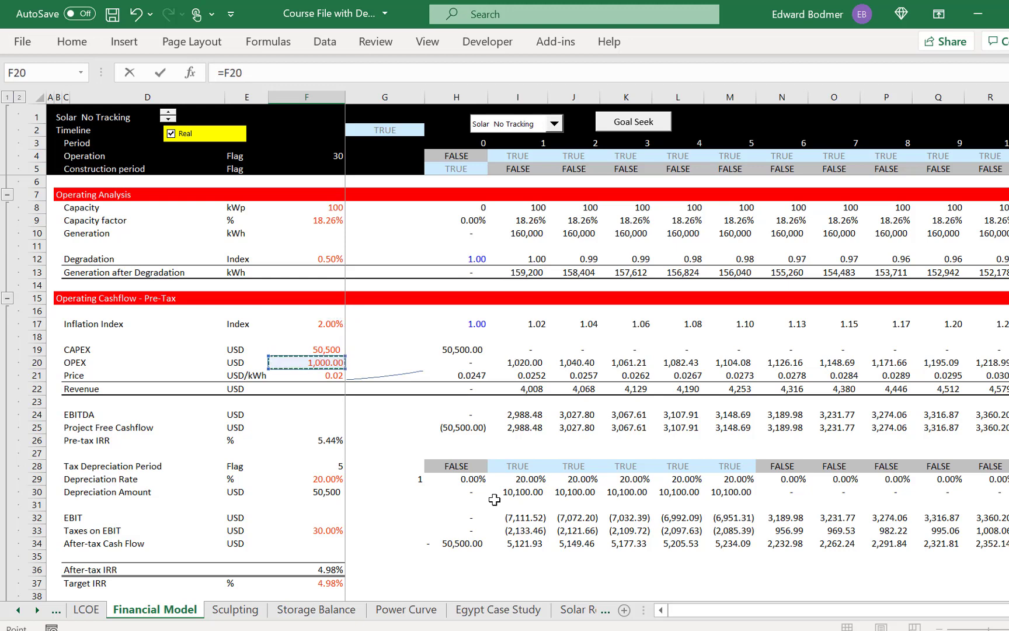
pyautogui.press('Down')
pyautogui.press('F2')
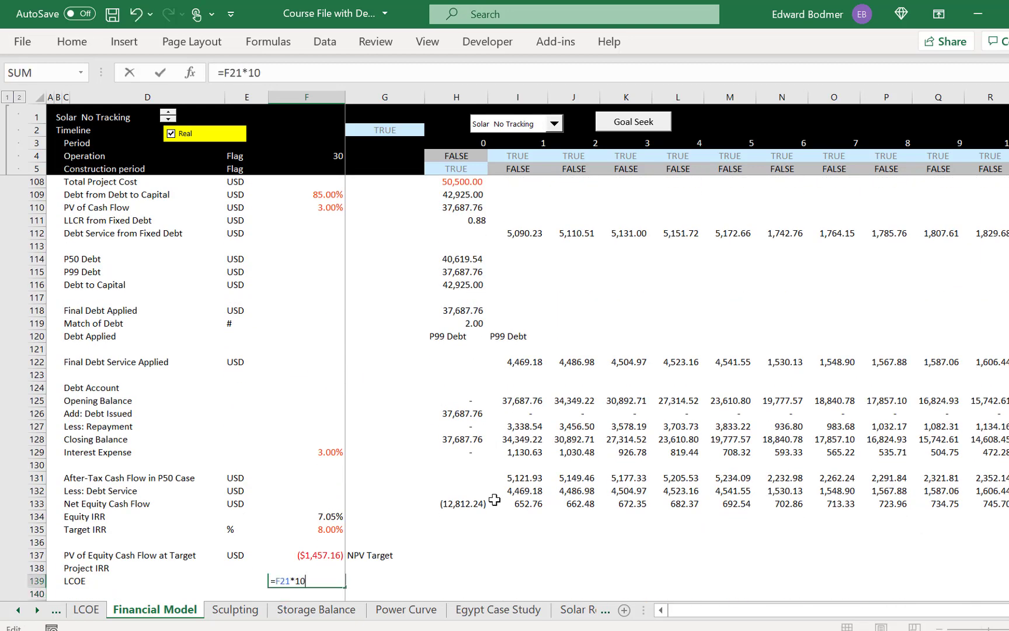
pyautogui.press('Return')
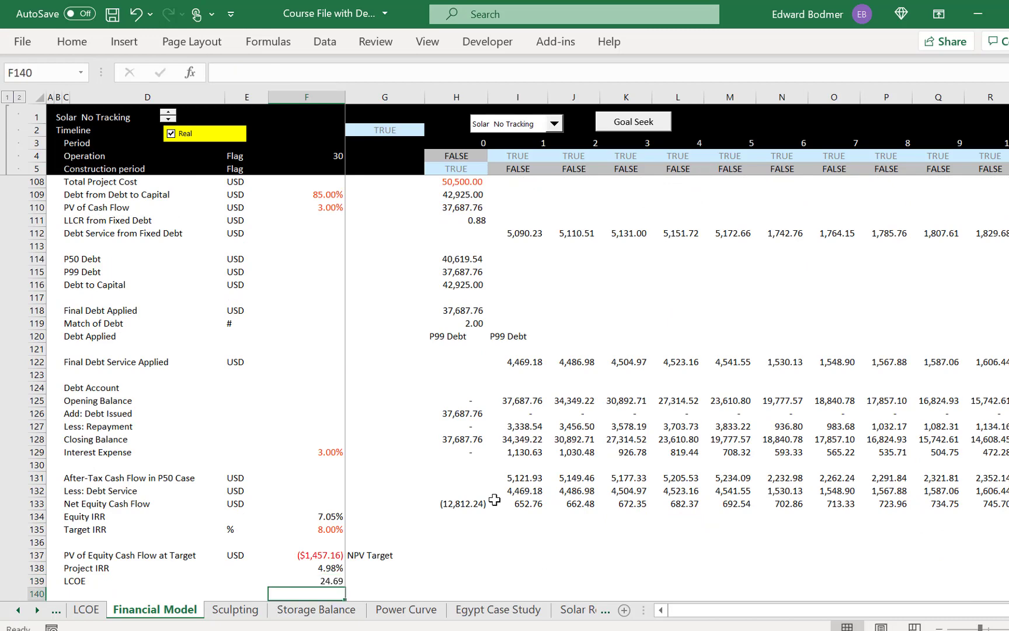
pyautogui.press('Up')
pyautogui.press('Down')
pyautogui.press('Down')
pyautogui.press('Down')
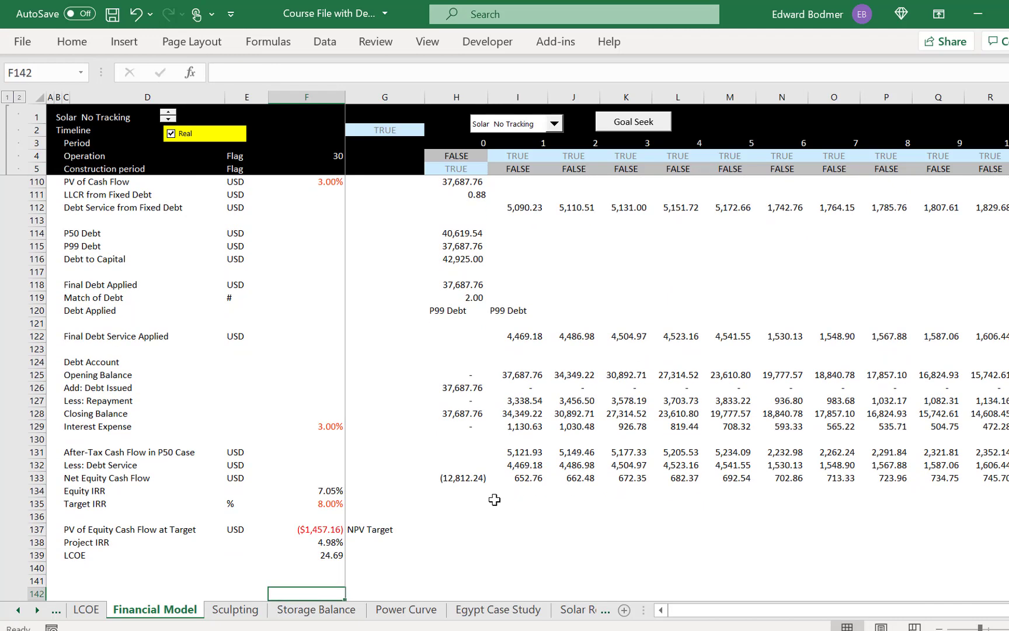
pyautogui.press('Up')
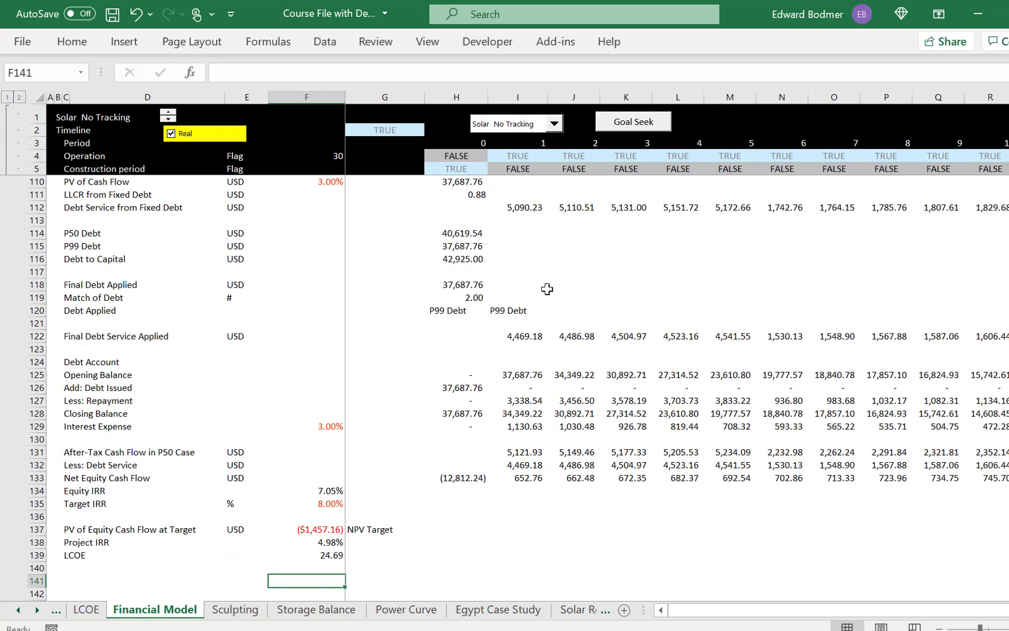
# Run the sheet's Goal Seek, reset the halted macro, and correct the first range name in its code to NPV_Target
pyautogui.click(623, 130)
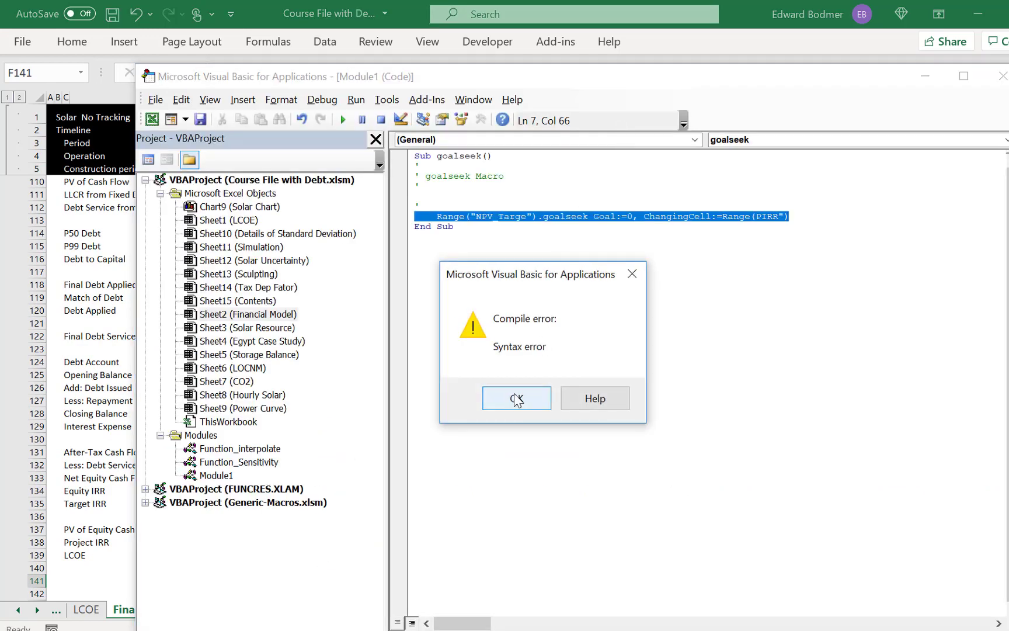
pyautogui.click(516, 398)
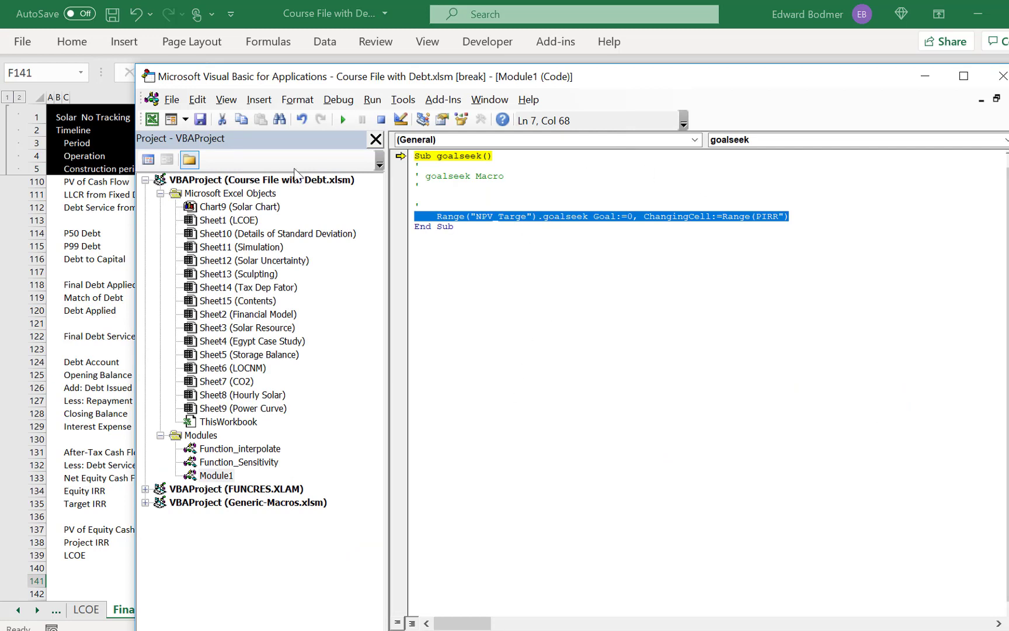
pyautogui.click(380, 119)
pyautogui.click(524, 208)
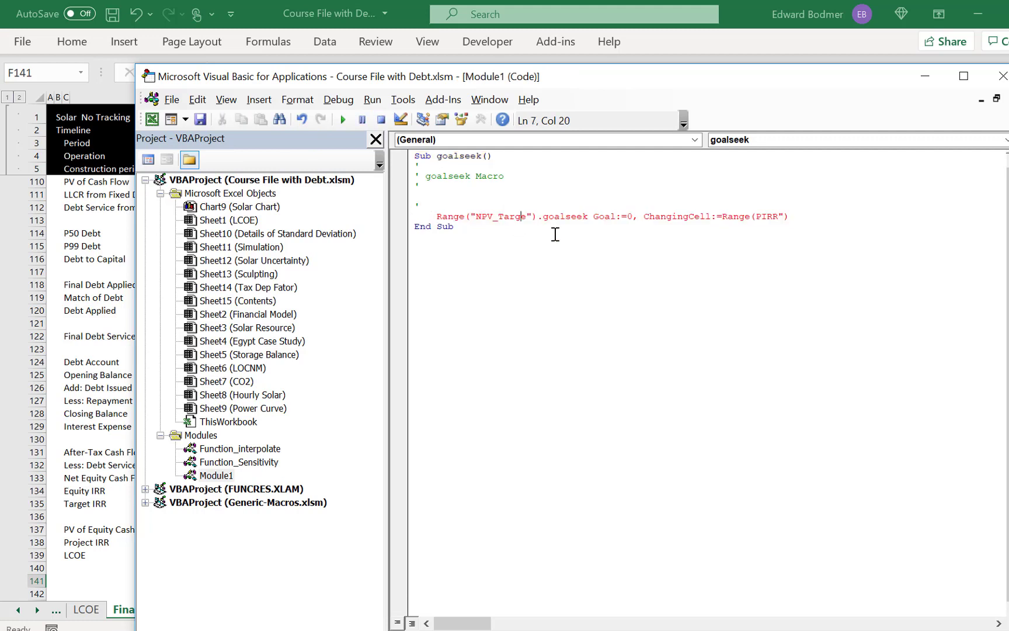
pyautogui.write('t')
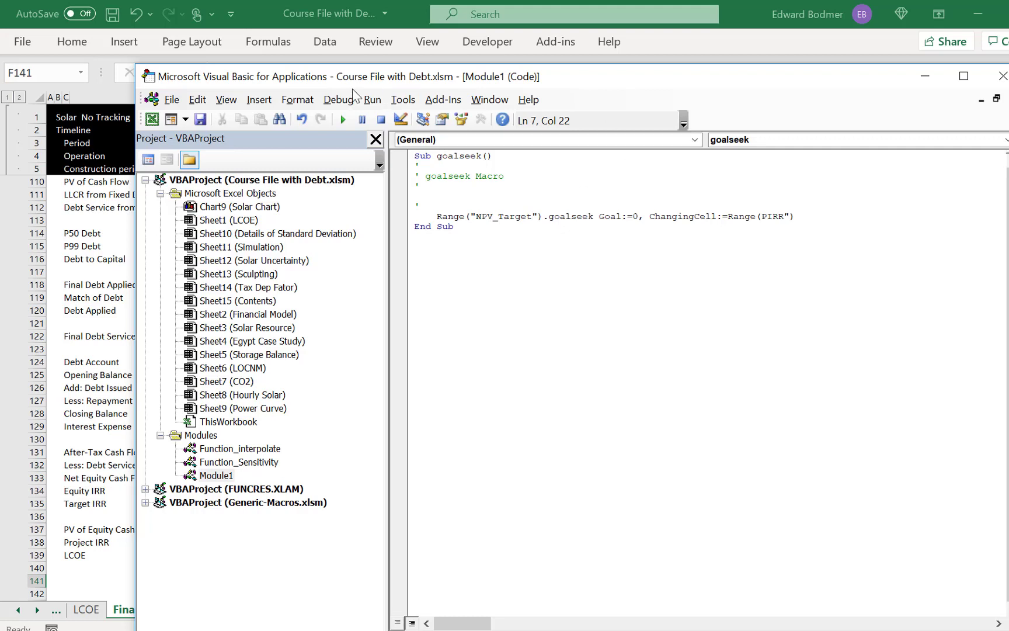
# Run the goalseek macro from the code editor and add the missing opening quotation mark before PIRR in the ChangingCell range
pyautogui.click(342, 119)
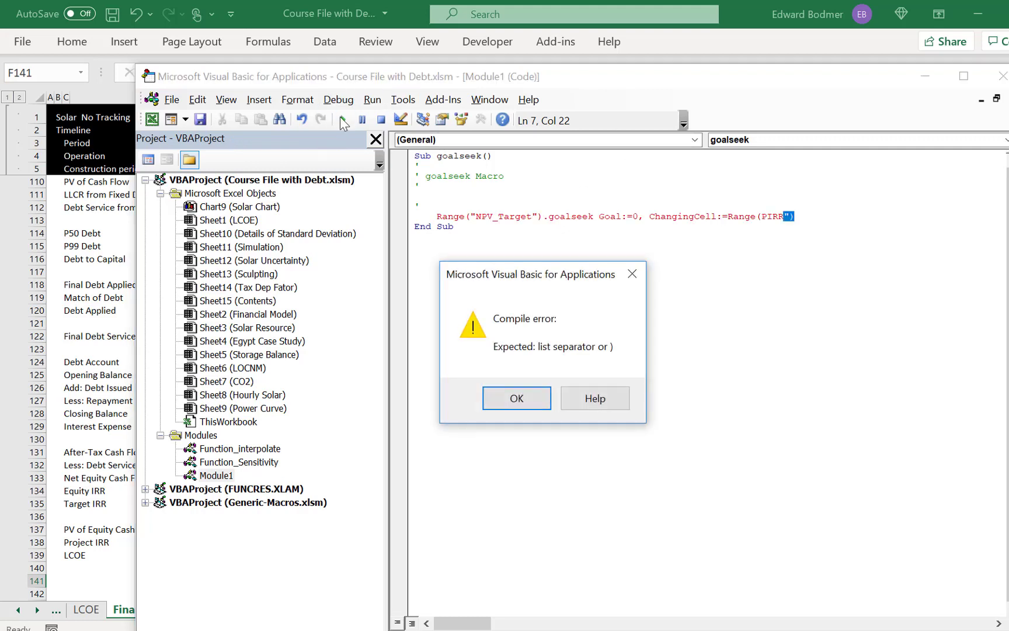
pyautogui.click(517, 400)
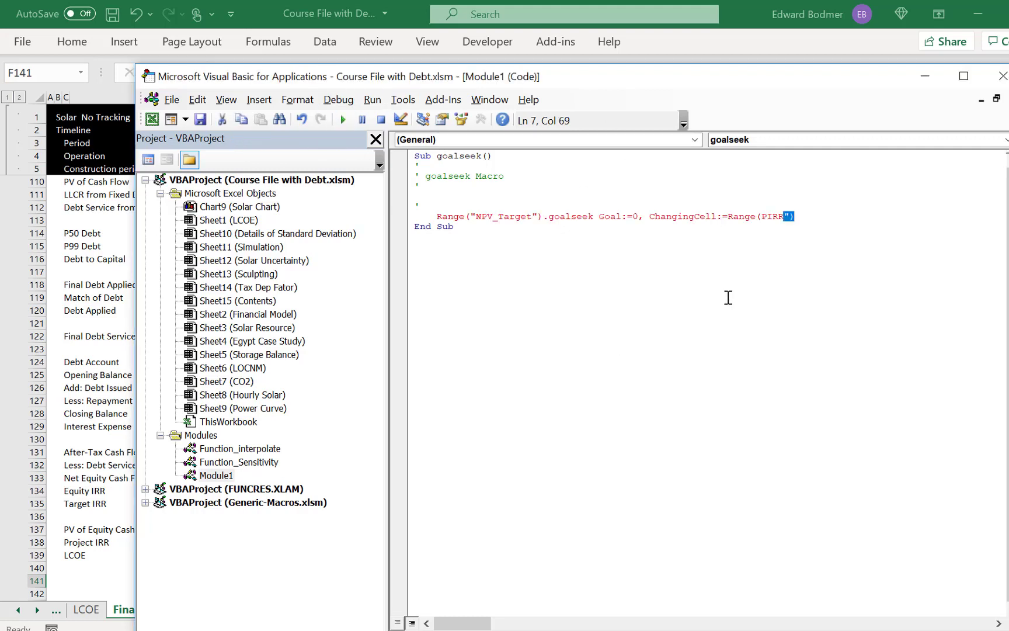
pyautogui.click(771, 219)
pyautogui.write('"')
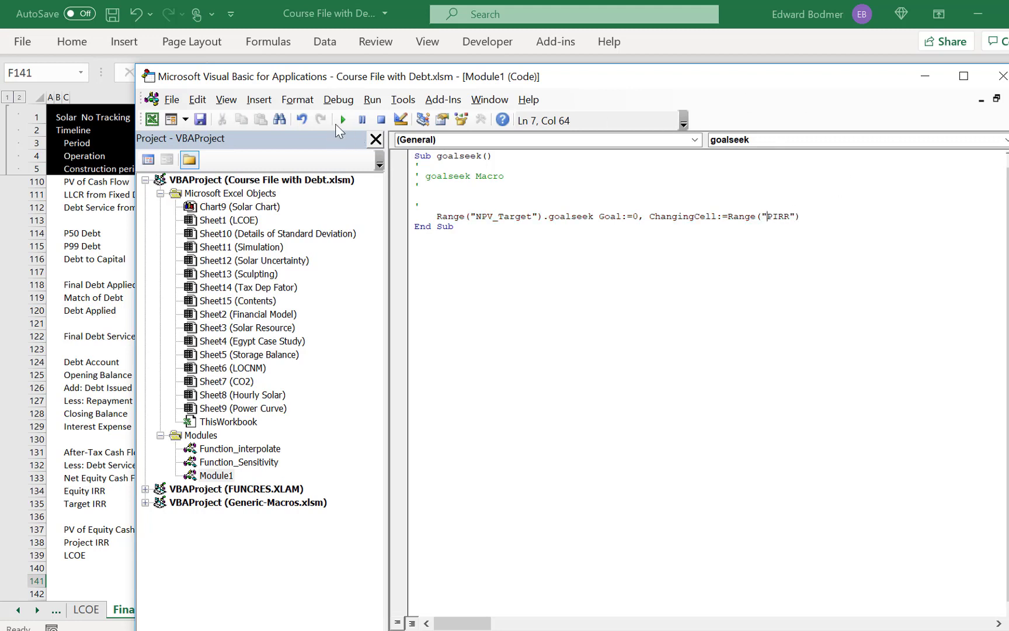
# Try running the corrected goalseek macro, debug the line where it stops, and return to the Financial Model sheet
pyautogui.click(336, 124)
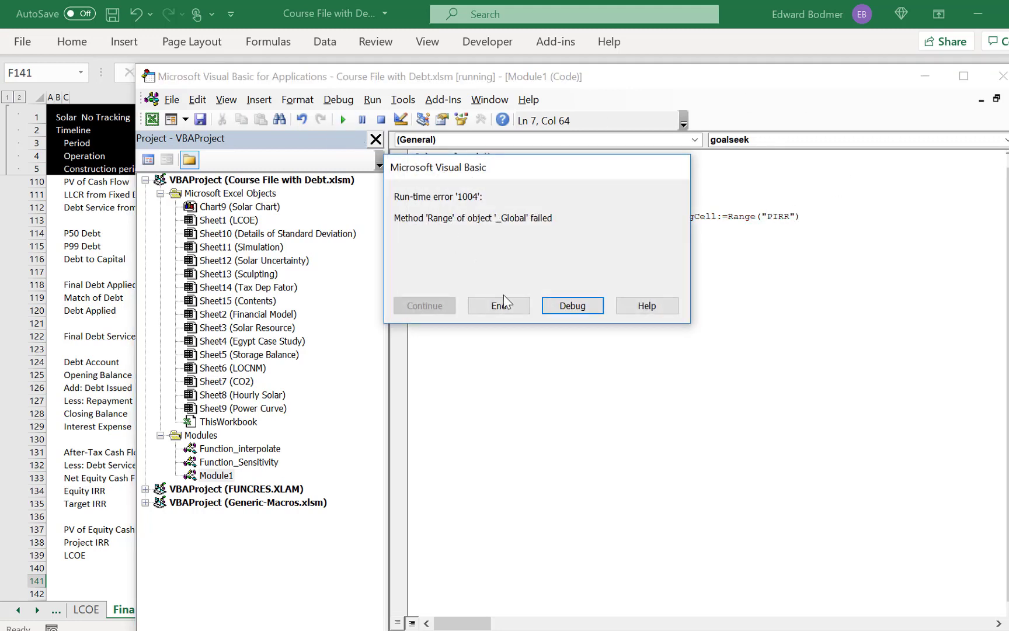
pyautogui.click(552, 307)
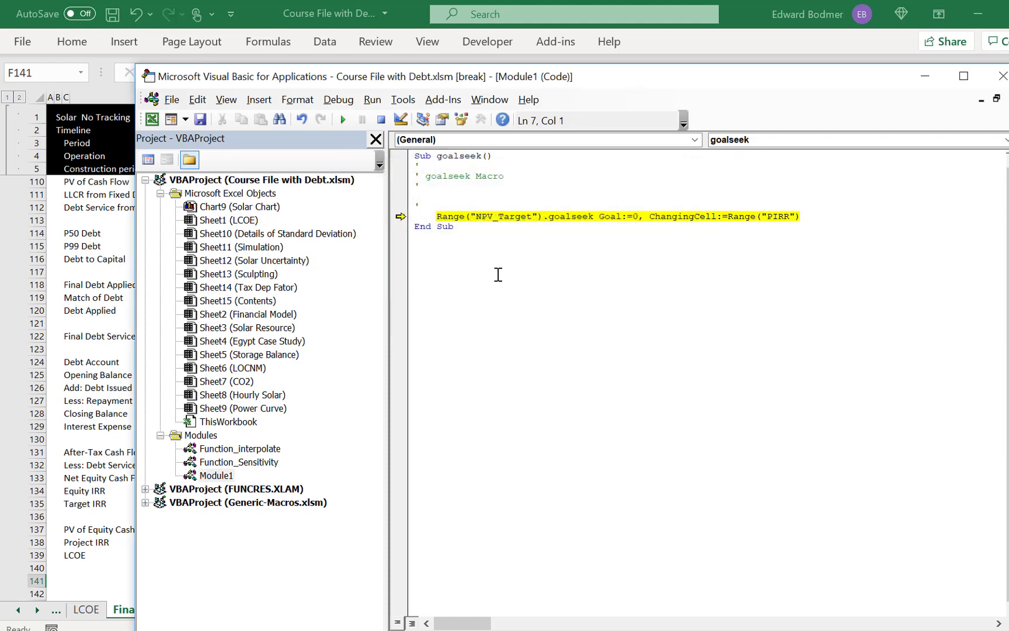
pyautogui.click(117, 368)
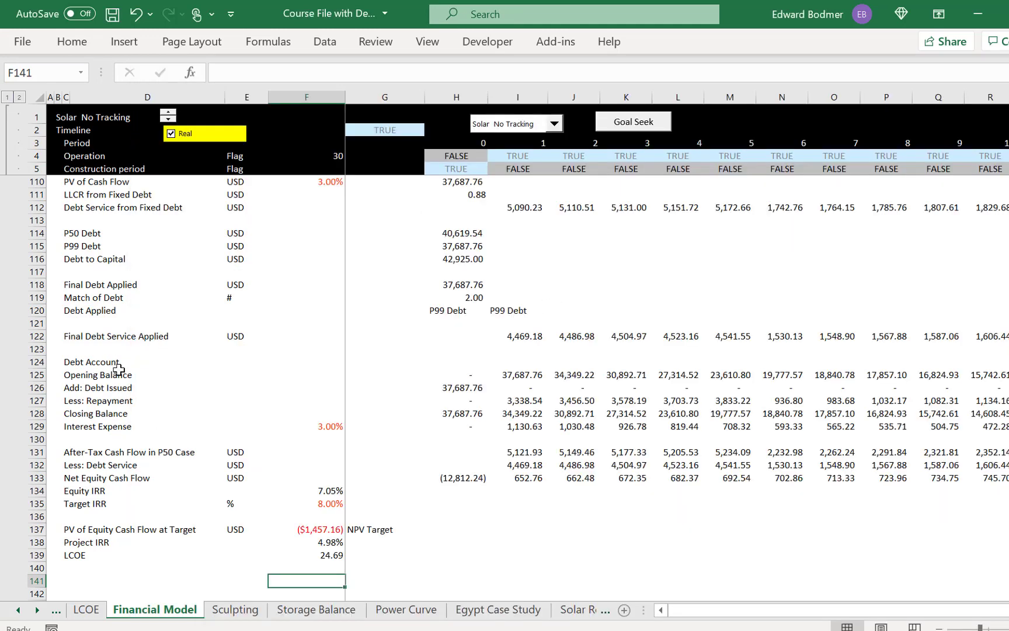
# Name F137, the PV of Equity Cash Flow at Target, from its adjacent NPV Target label in G137
pyautogui.click(302, 523)
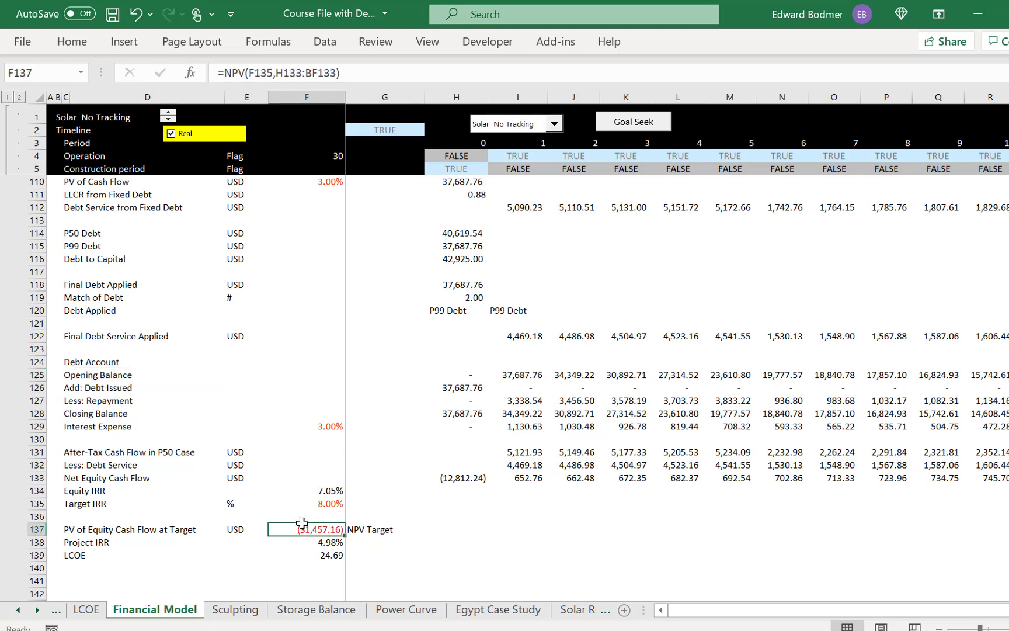
pyautogui.hotkey('shift', 'Right')
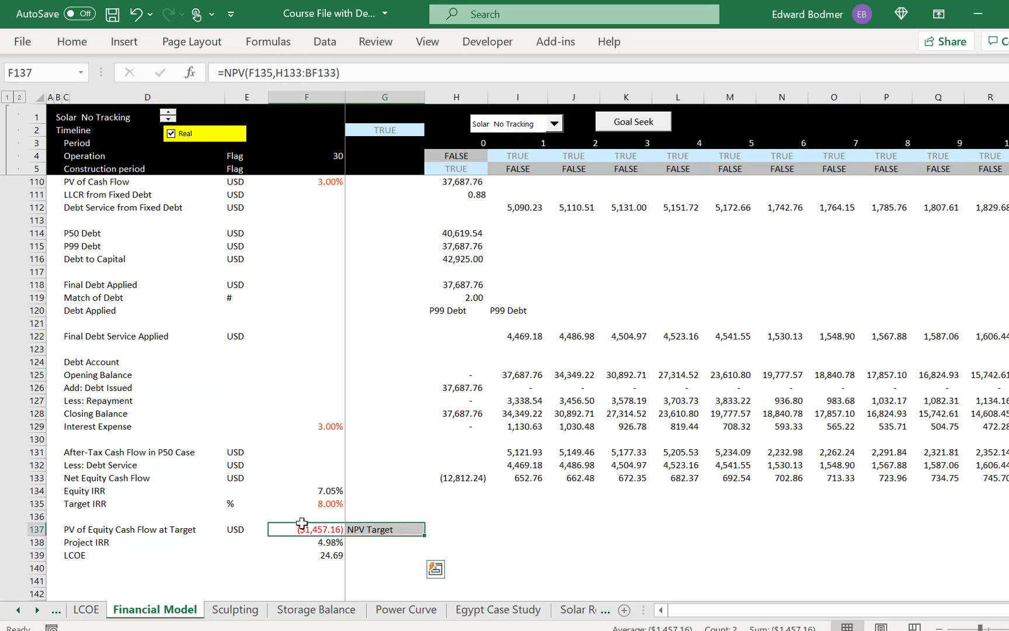
pyautogui.hotkey('ctrl', 'shift', 'F3')
pyautogui.press('Return')
pyautogui.press('Left')
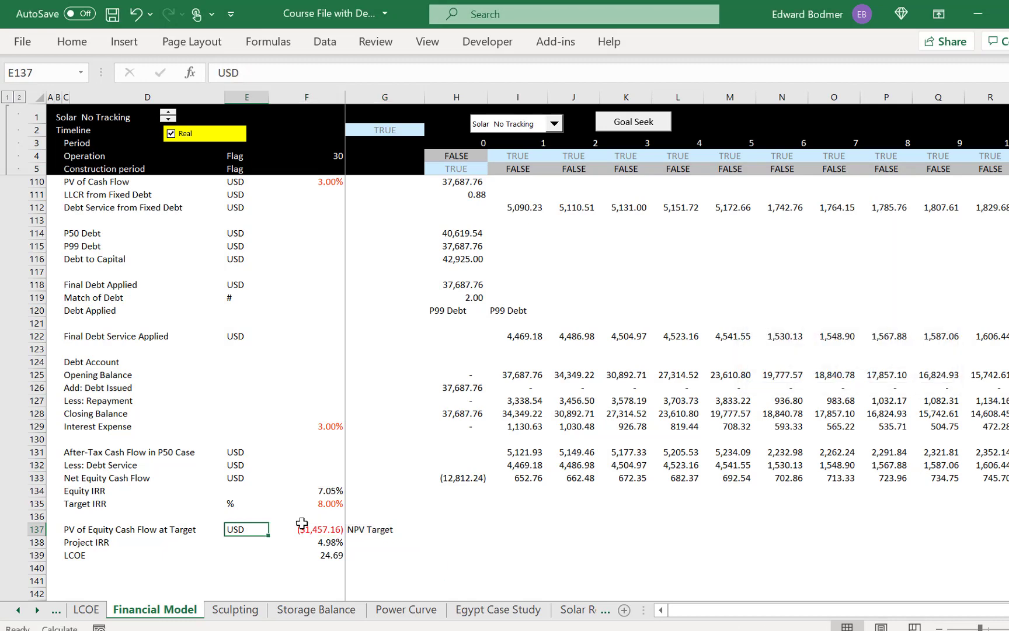
pyautogui.press('Right')
# Try the sheet's Goal Seek with the named cell, and reset the goalseek macro out of break mode in the code editor
pyautogui.click(635, 121)
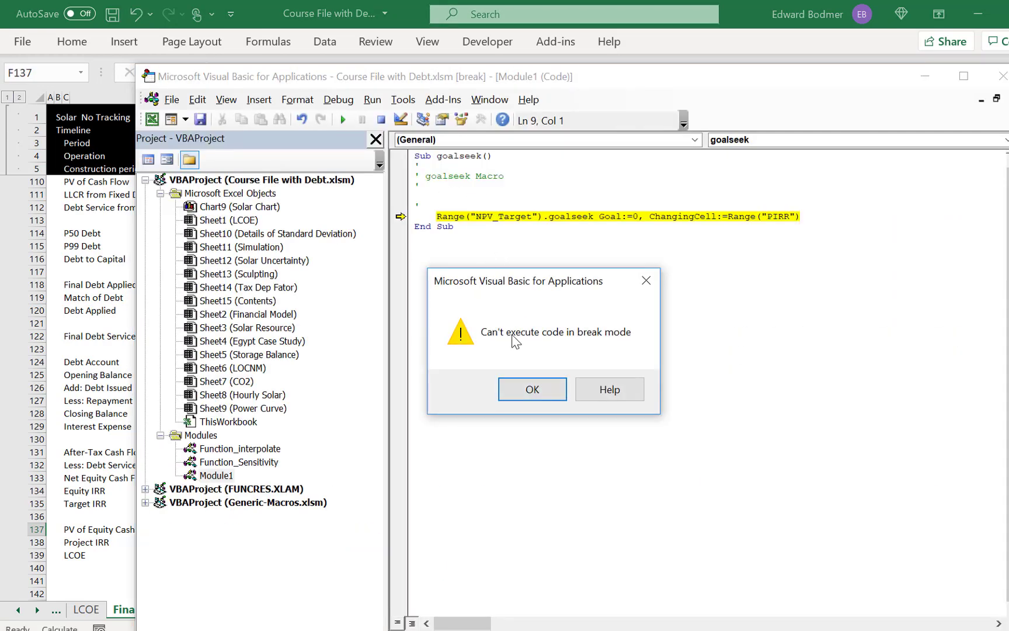
pyautogui.click(512, 389)
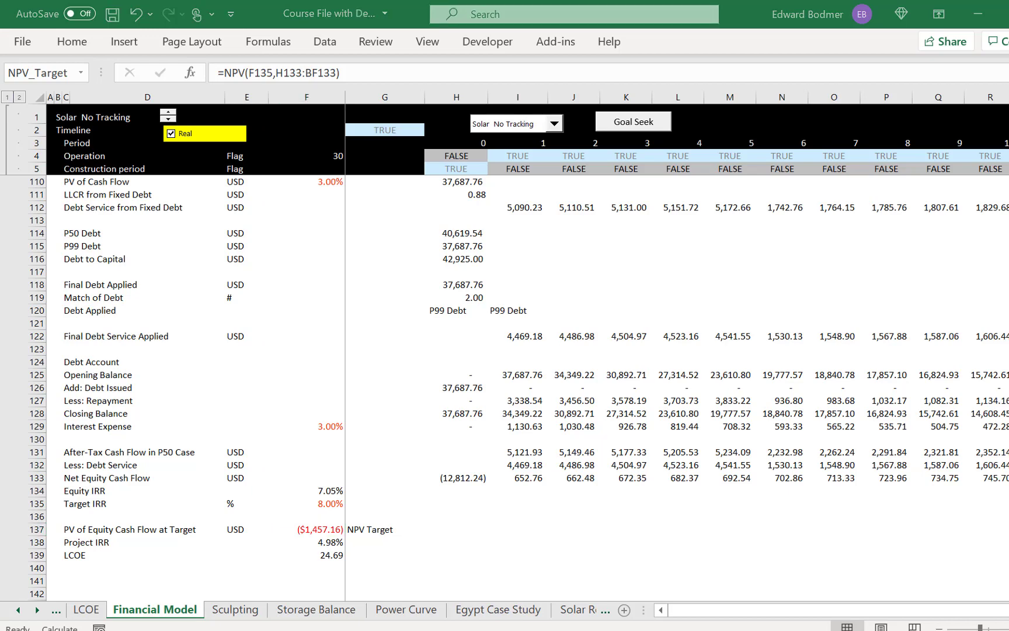
pyautogui.moveTo(424, 630)
pyautogui.click(608, 600)
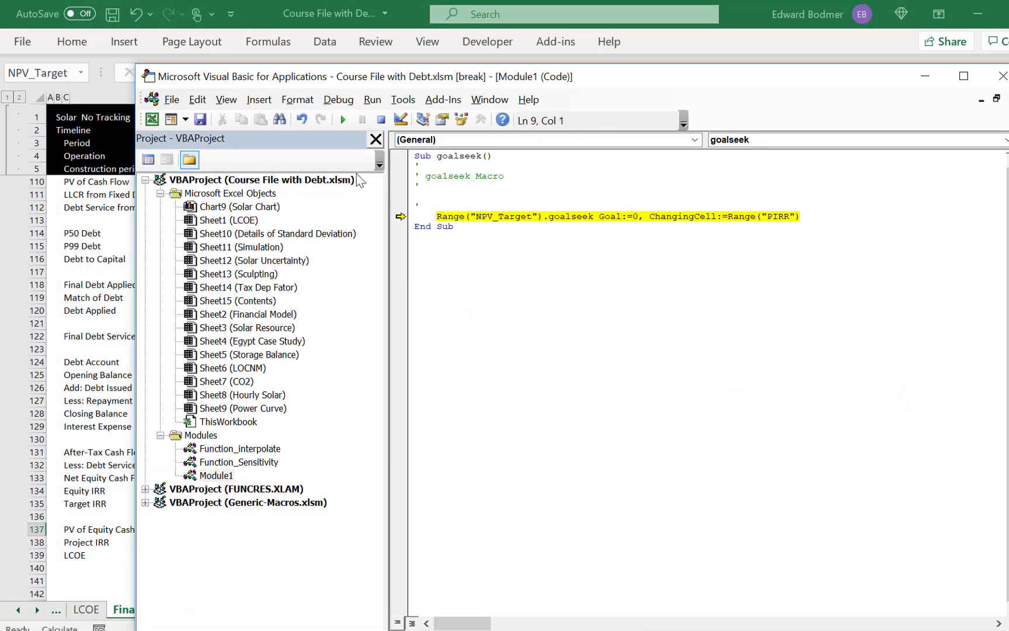
pyautogui.click(381, 120)
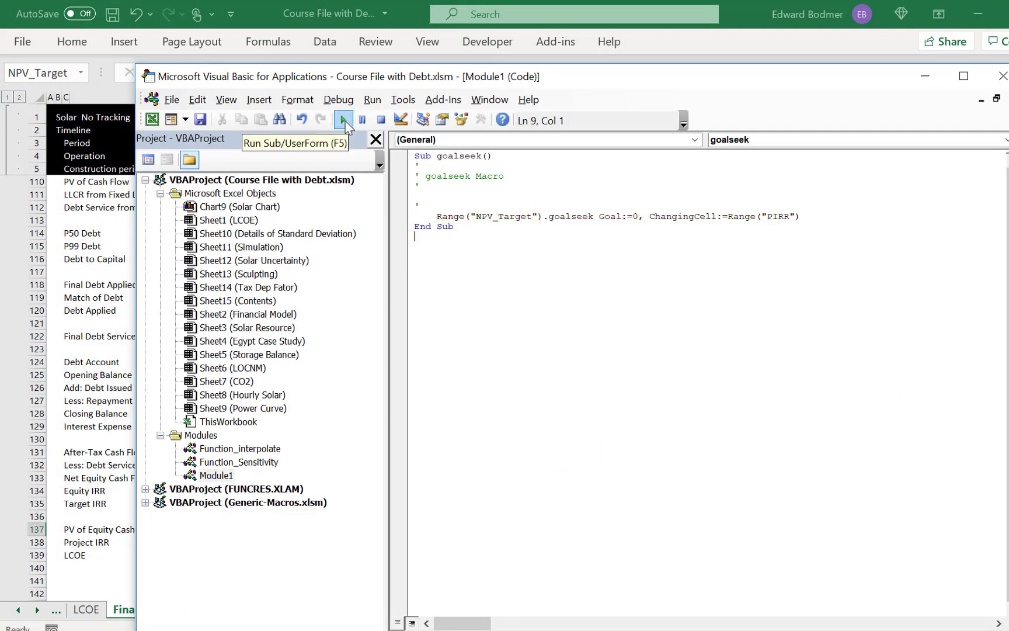
# Run the goalseek procedure to bring NPV_Target to 0 by changing PIRR, and return to the Financial Model sheet
pyautogui.click(344, 123)
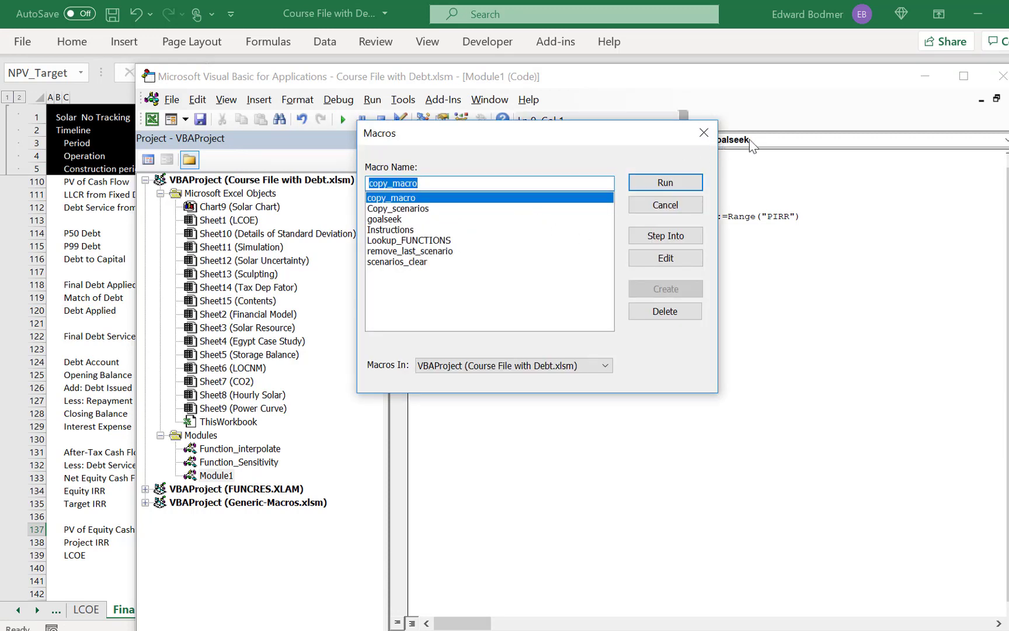
pyautogui.click(704, 133)
pyautogui.click(555, 205)
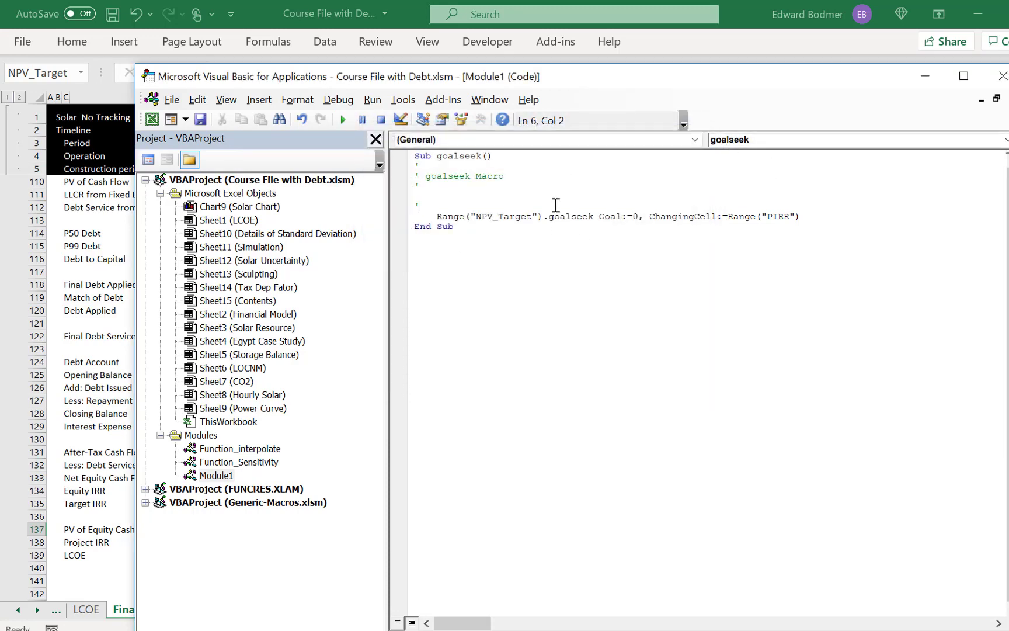
pyautogui.click(342, 119)
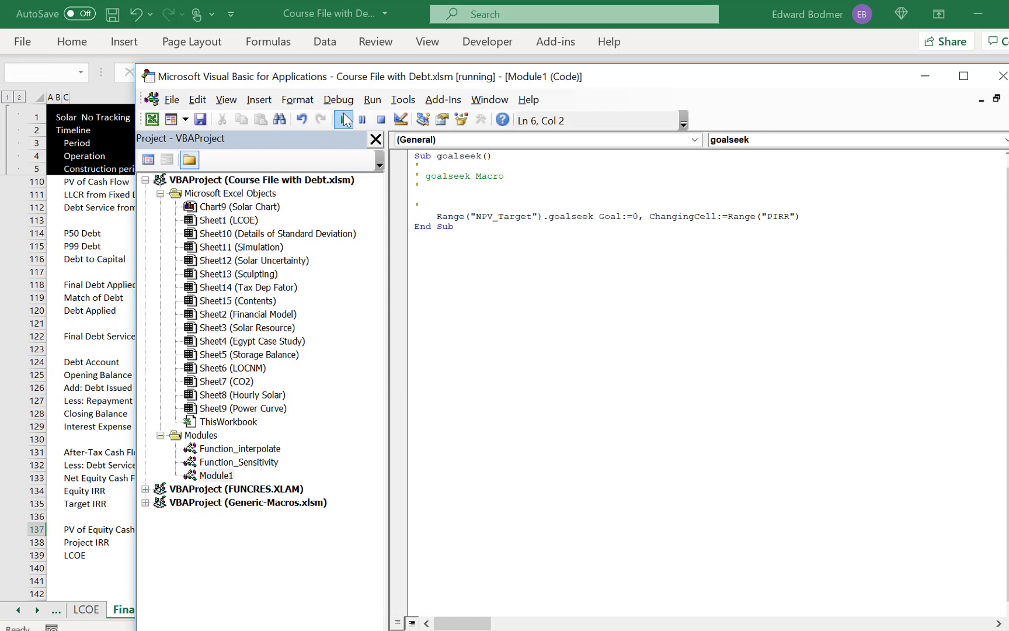
pyautogui.click(111, 313)
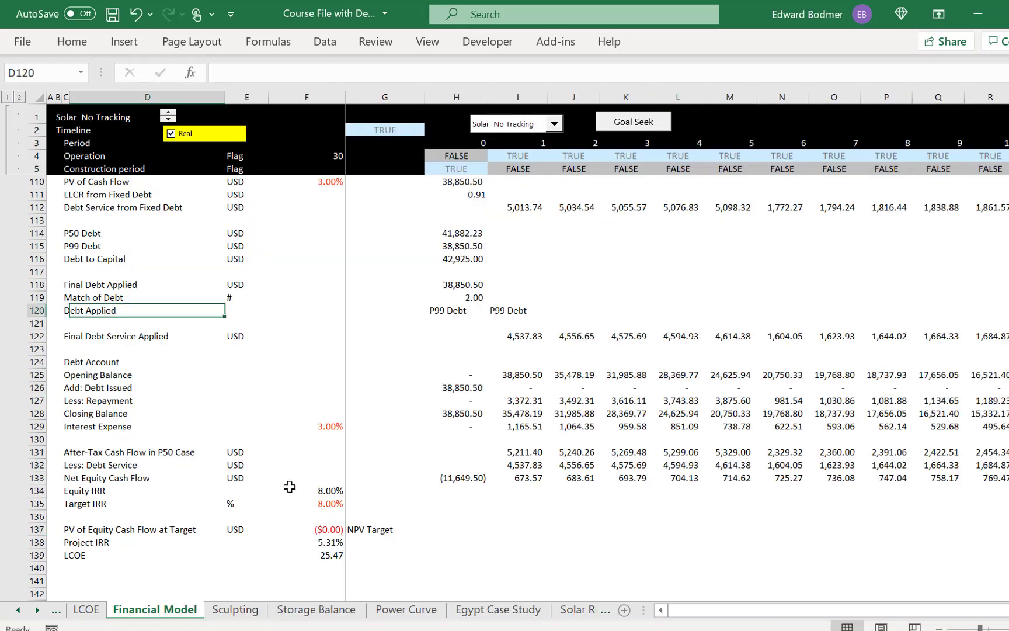
# Examine the Equity IRR, PV of Equity Cash Flow at Target, Project IRR and LCOE results after the goal seek
pyautogui.press('Down')
pyautogui.press('Down')
pyautogui.press('Down')
pyautogui.press('Down')
pyautogui.press('Down')
pyautogui.press('Down')
pyautogui.press('Down')
pyautogui.press('Down')
pyautogui.press('Down')
pyautogui.press('Down')
pyautogui.press('Down')
pyautogui.press('Down')
pyautogui.press('Down')
pyautogui.press('Down')
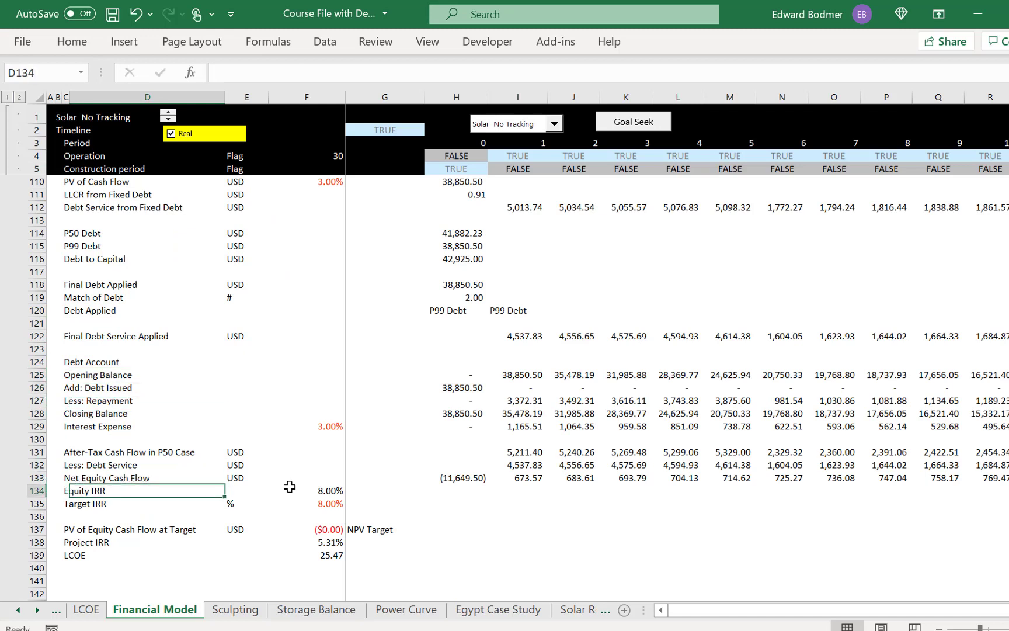
pyautogui.press('Right')
pyautogui.press('Down')
pyautogui.press('Down')
pyautogui.press('Down')
pyautogui.press('Right')
pyautogui.press('Right')
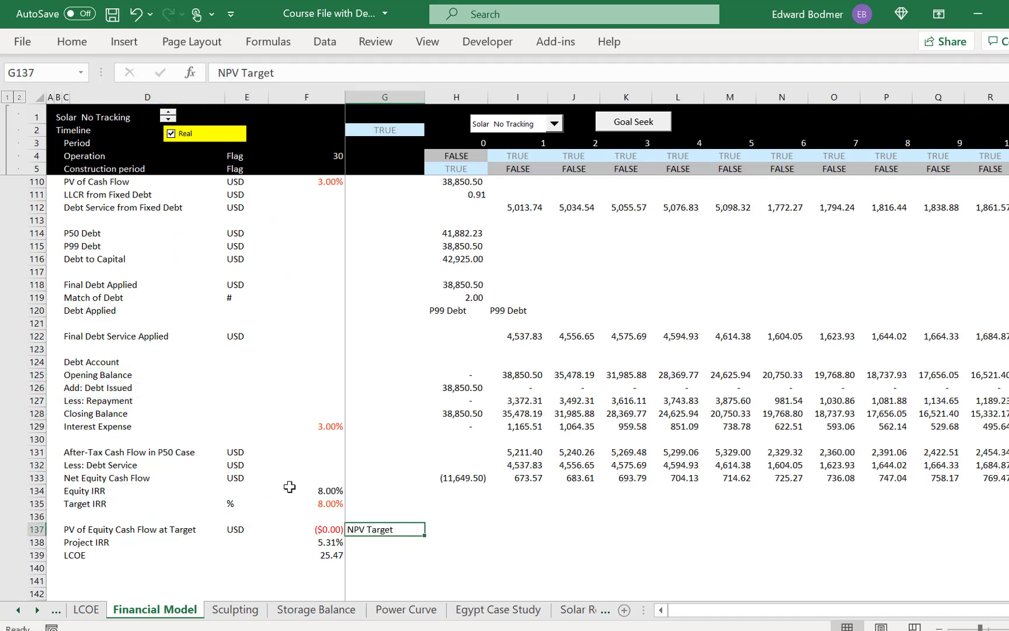
pyautogui.press('Left')
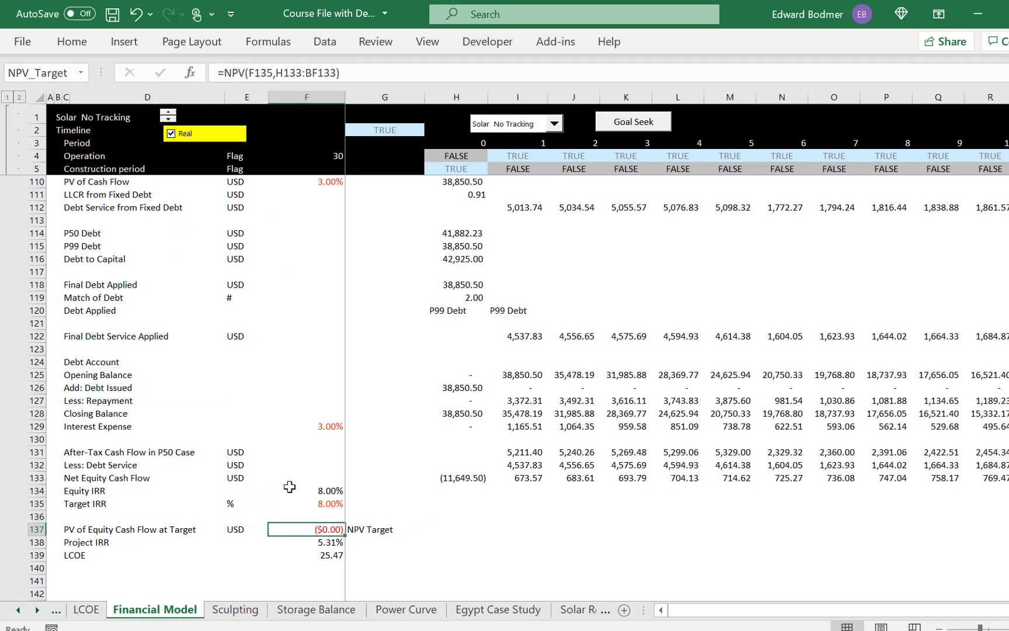
pyautogui.press('Down')
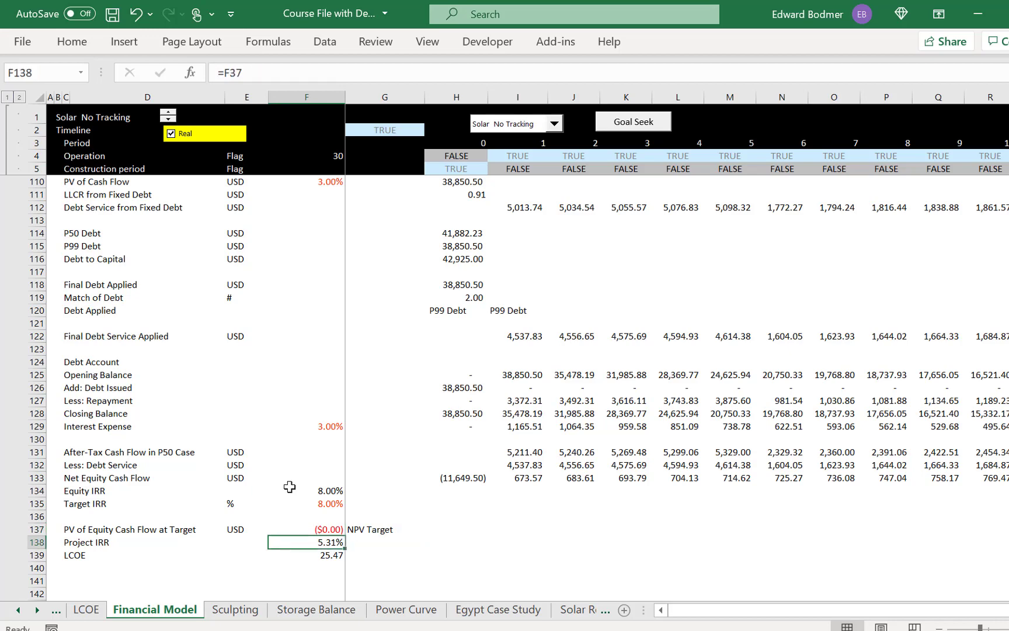
# Set the Uncertainty in Solar input in F73 to 3%
pyautogui.press('Up')
pyautogui.press('Up')
pyautogui.press('Up')
pyautogui.press('Up')
pyautogui.press('Up')
pyautogui.press('Up')
pyautogui.press('Up')
pyautogui.press('Up')
pyautogui.press('Up')
pyautogui.press('Up')
pyautogui.press('Up')
pyautogui.press('Up')
pyautogui.press('Up')
pyautogui.press('Up')
pyautogui.press('Up')
pyautogui.press('Up')
pyautogui.press('Up')
pyautogui.press('Up')
pyautogui.press('Up')
pyautogui.press('Up')
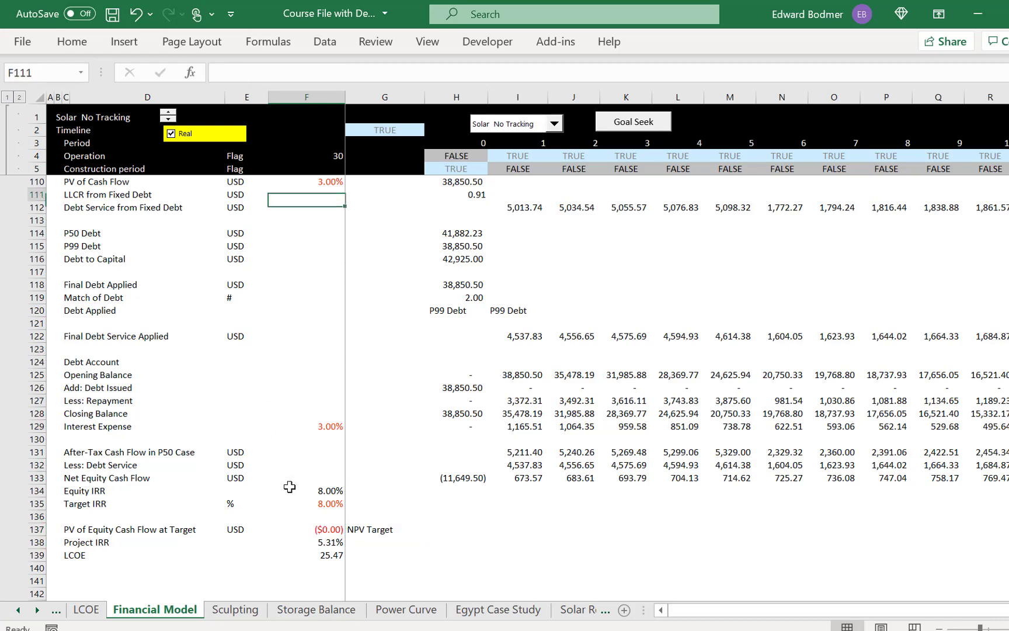
pyautogui.press('Up')
pyautogui.press('Up')
pyautogui.press('Up')
pyautogui.press('Up')
pyautogui.press('Up')
pyautogui.press('Up')
pyautogui.press('Up')
pyautogui.press('Up')
pyautogui.press('Up')
pyautogui.press('Up')
pyautogui.press('Up')
pyautogui.press('Up')
pyautogui.press('Up')
pyautogui.press('Up')
pyautogui.press('Up')
pyautogui.press('Up')
pyautogui.press('Up')
pyautogui.press('Up')
pyautogui.press('Up')
pyautogui.press('Up')
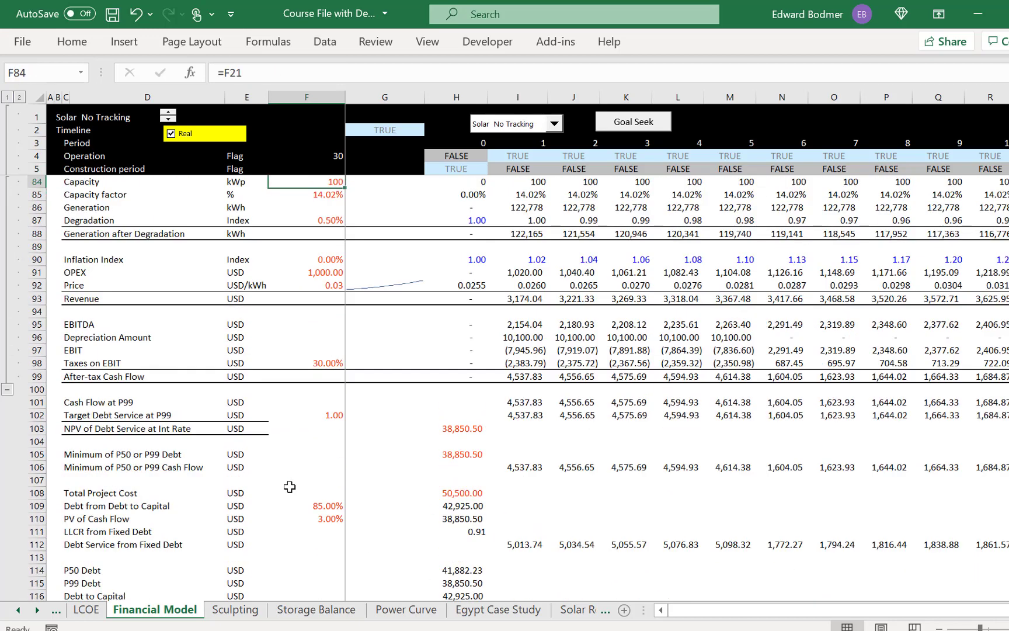
pyautogui.press('Up')
pyautogui.press('Up')
pyautogui.press('Up')
pyautogui.press('Up')
pyautogui.press('Up')
pyautogui.press('Up')
pyautogui.press('Up')
pyautogui.press('Up')
pyautogui.press('Down')
pyautogui.press('Down')
pyautogui.press('Down')
pyautogui.press('Down')
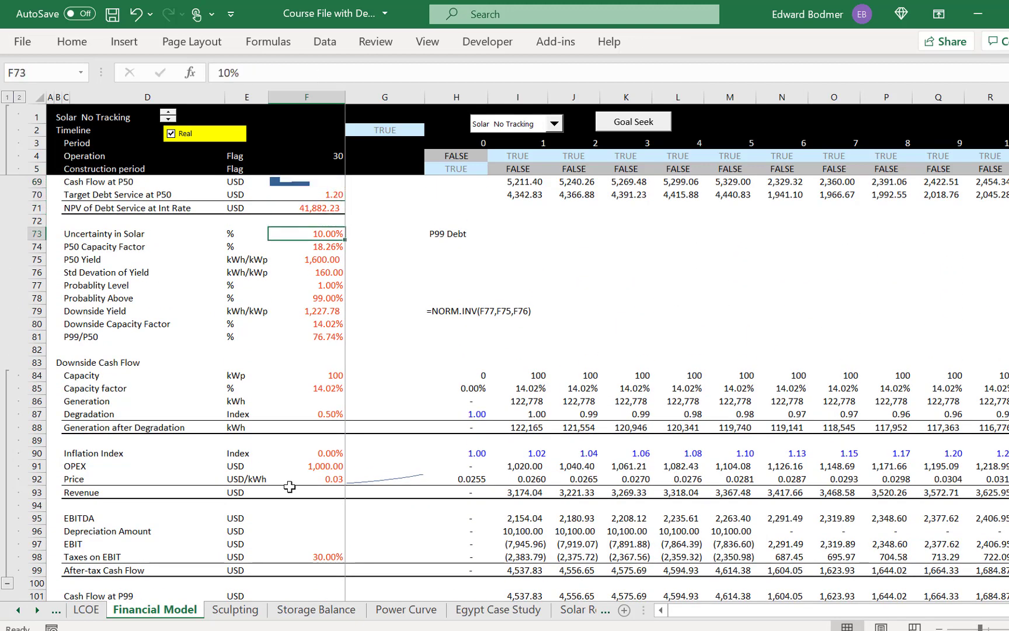
pyautogui.write('3')
pyautogui.press('Return')
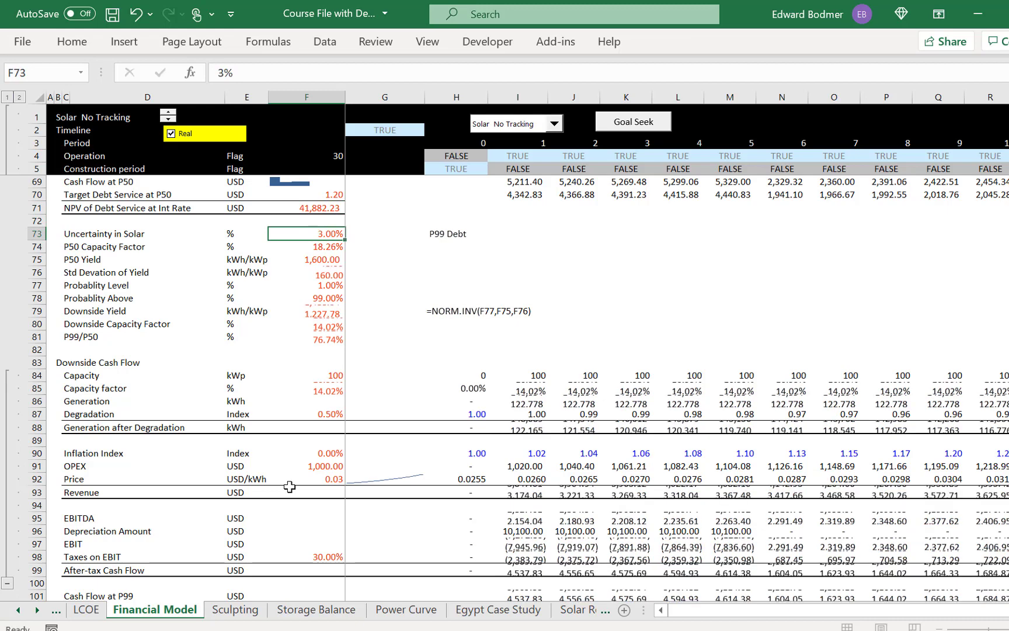
# Rerun the sheet's Goal Seek for the new solar uncertainty, with the equity results at the end of the model in view
pyautogui.press('pagedown')
pyautogui.press('pagedown')
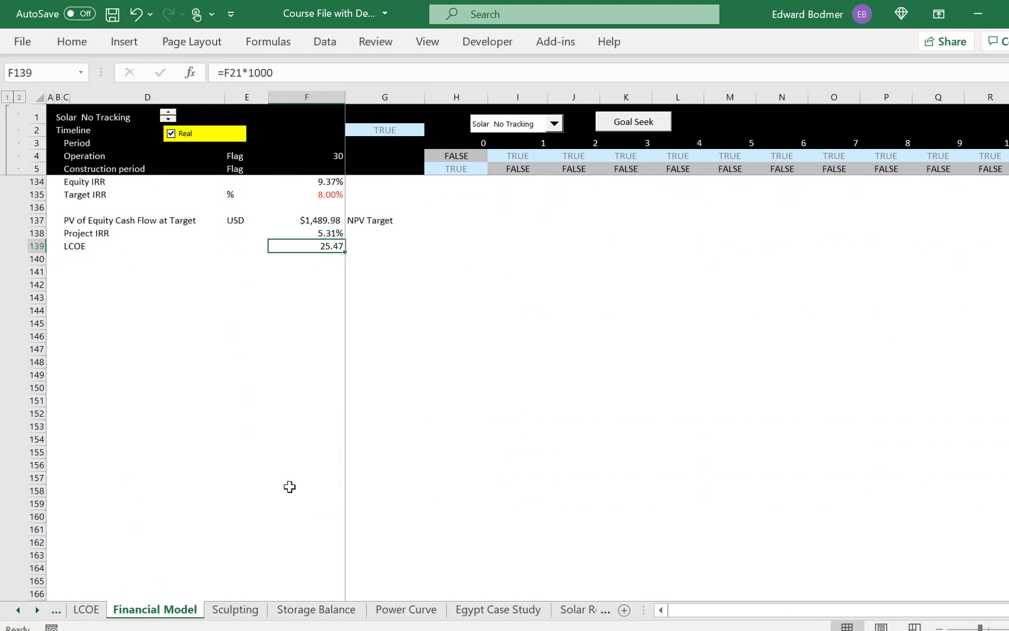
pyautogui.press('Up')
pyautogui.press('Up')
pyautogui.press('Up')
pyautogui.press('Up')
pyautogui.press('Up')
pyautogui.press('Up')
pyautogui.press('Up')
pyautogui.press('Up')
pyautogui.press('Up')
pyautogui.press('Up')
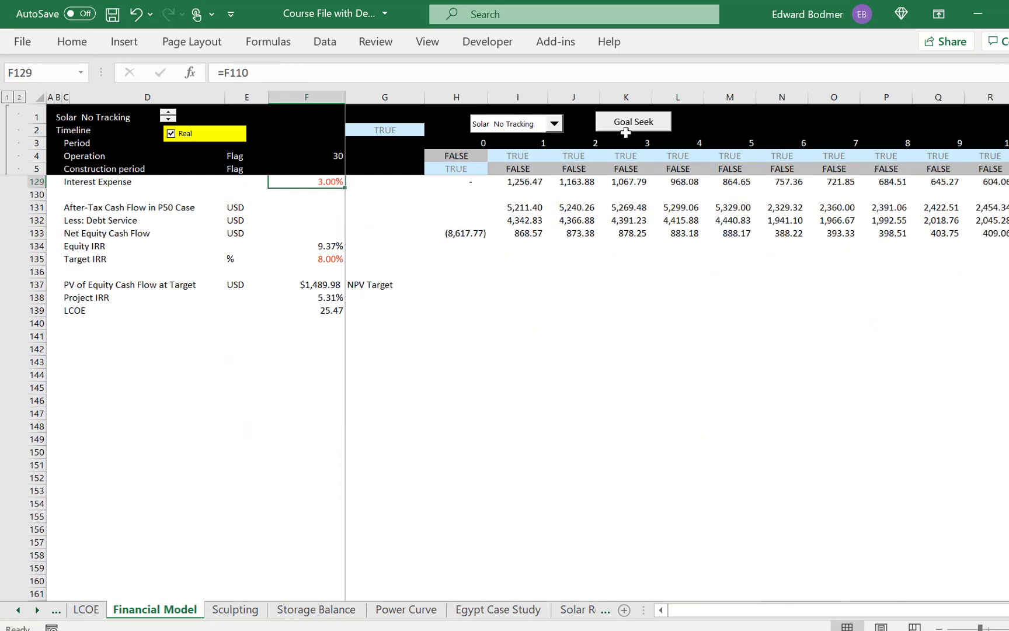
pyautogui.click(636, 130)
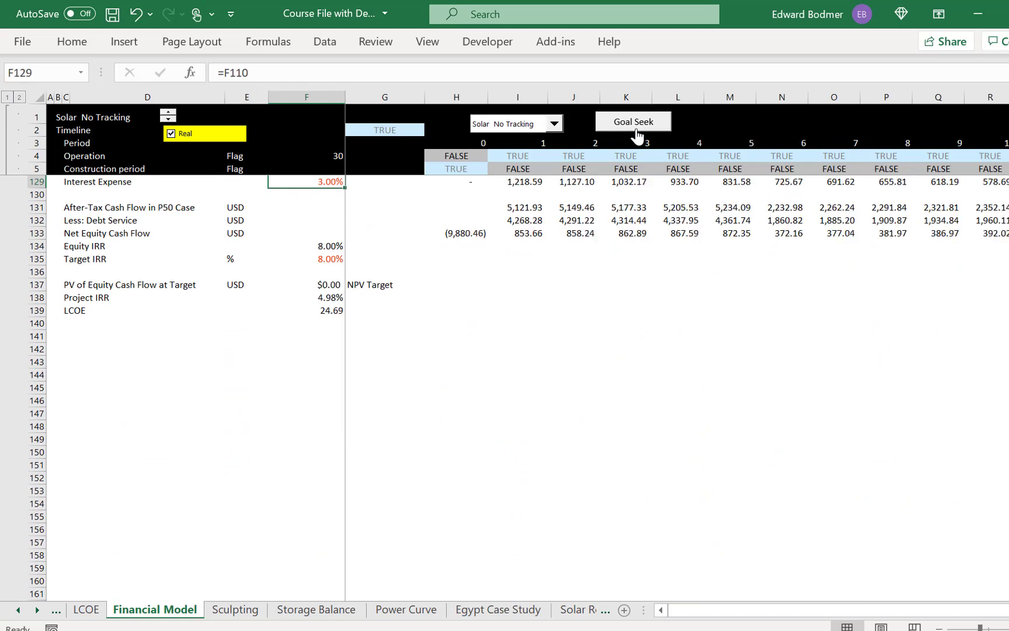
# Examine the LCOE and Project IRR after the goal seek, along with the P50, P99 and final applied debt rows
pyautogui.click(331, 315)
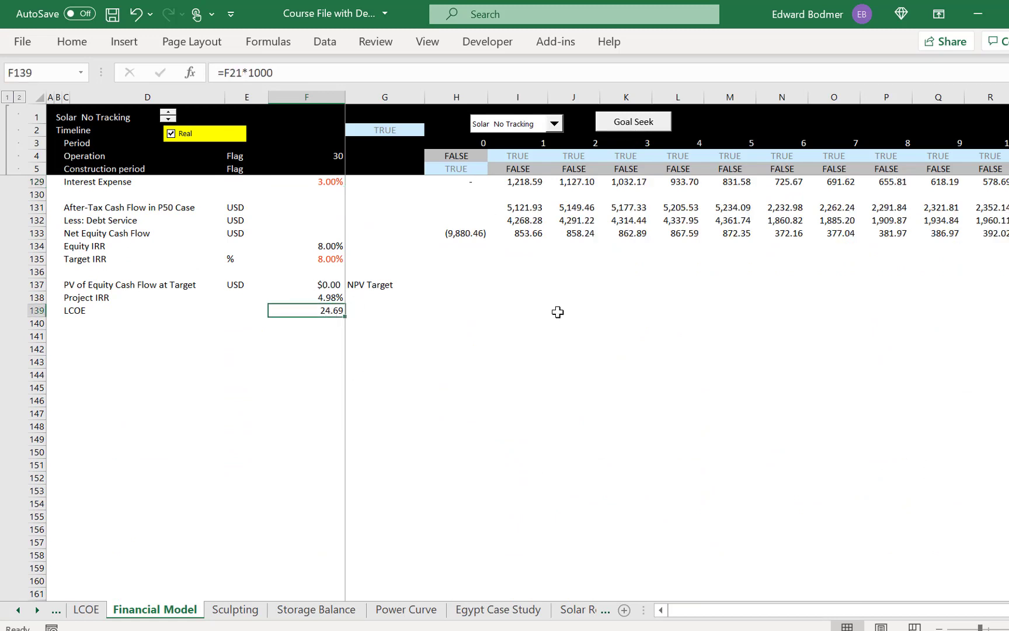
pyautogui.press('pageup')
pyautogui.press('Up')
pyautogui.press('Up')
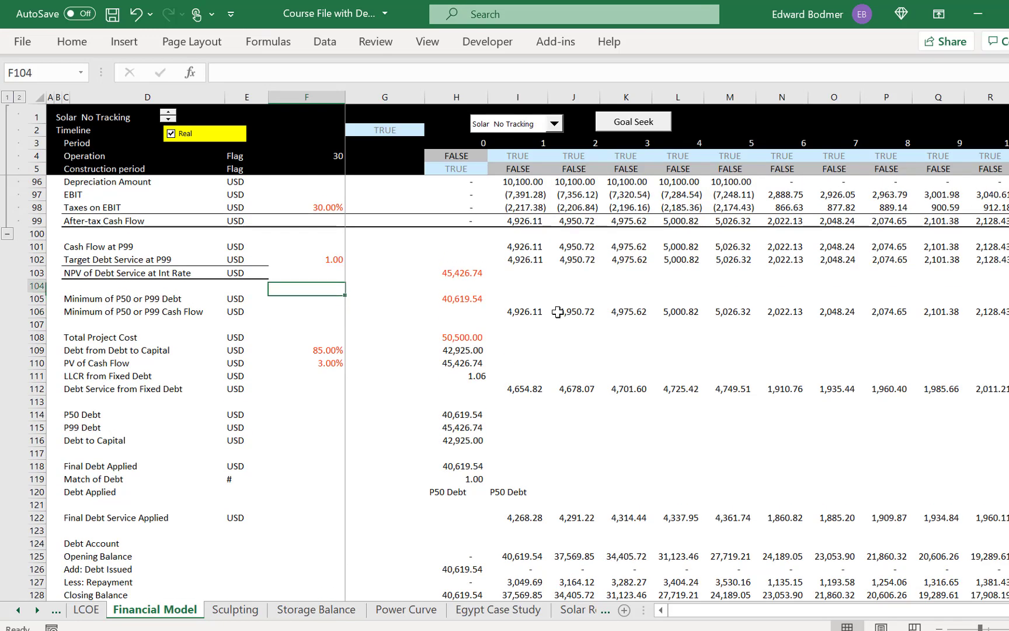
pyautogui.press('Up')
pyautogui.press('Down')
pyautogui.press('Down')
pyautogui.press('Down')
pyautogui.press('Down')
pyautogui.press('Down')
pyautogui.press('Down')
pyautogui.press('Down')
pyautogui.press('Down')
pyautogui.press('Down')
pyautogui.press('Down')
pyautogui.press('Down')
pyautogui.press('Down')
pyautogui.press('Down')
pyautogui.press('Down')
pyautogui.press('Down')
pyautogui.press('Down')
pyautogui.press('Down')
pyautogui.press('Down')
pyautogui.press('Down')
pyautogui.press('Down')
pyautogui.press('Down')
pyautogui.press('Down')
pyautogui.press('Down')
pyautogui.press('Down')
pyautogui.press('Down')
pyautogui.press('Down')
pyautogui.press('Down')
pyautogui.press('Down')
pyautogui.press('Down')
pyautogui.press('Down')
pyautogui.press('Down')
pyautogui.press('Down')
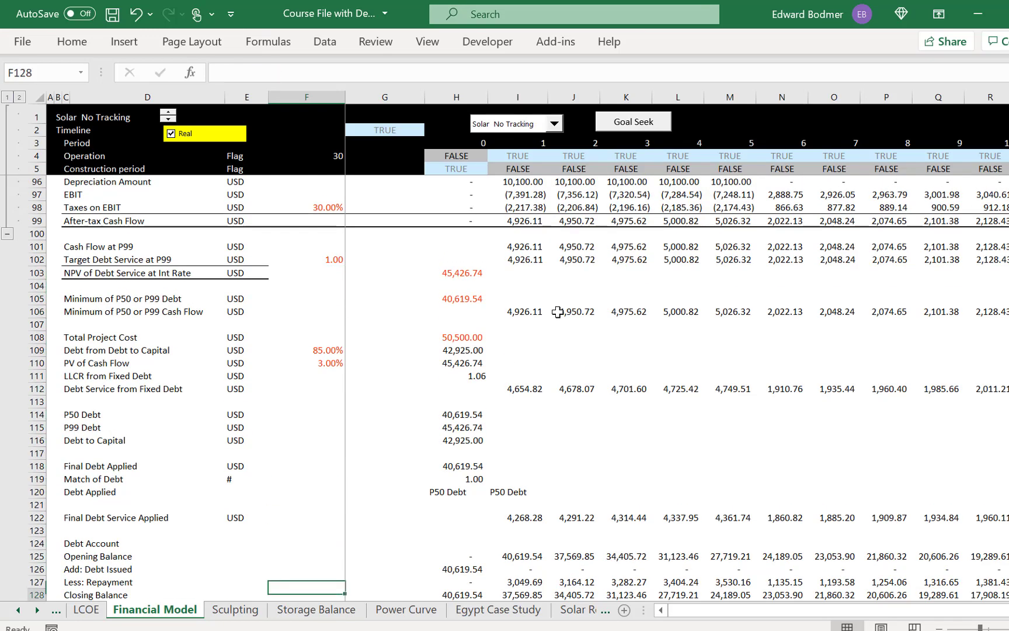
pyautogui.press('Up')
pyautogui.press('Up')
pyautogui.press('Up')
pyautogui.press('Up')
pyautogui.press('Up')
pyautogui.press('Up')
pyautogui.press('Up')
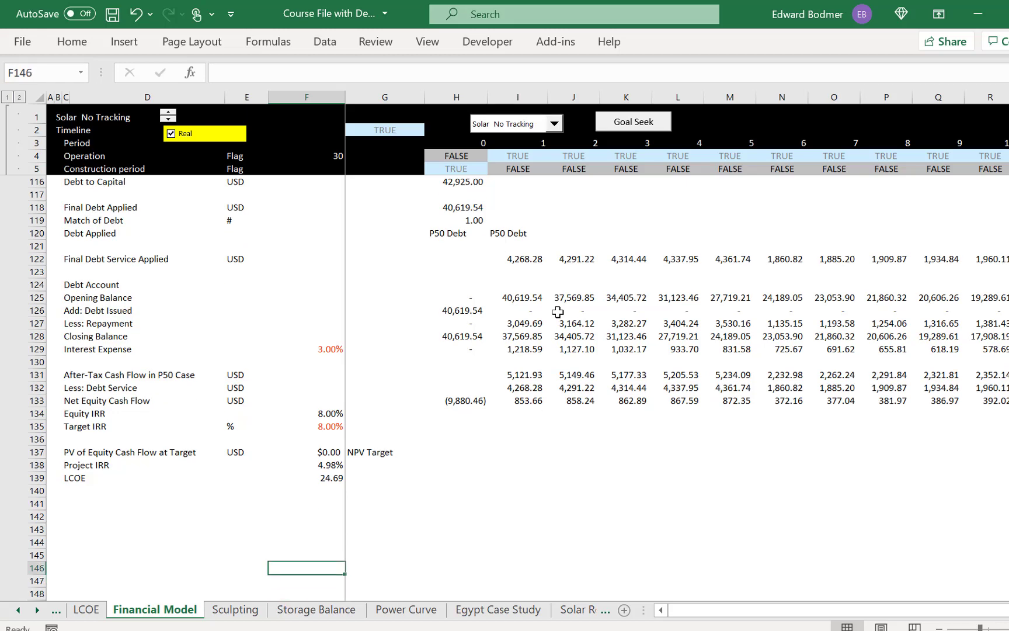
pyautogui.press('Left')
pyautogui.press('Left')
pyautogui.press('Left')
pyautogui.press('Left')
pyautogui.press('Left')
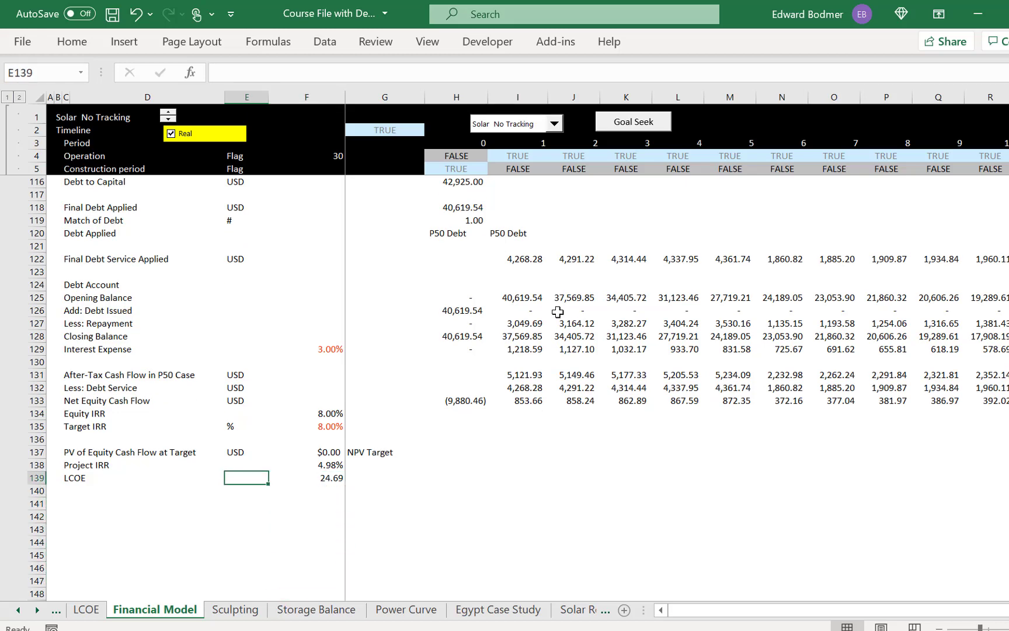
# Review the solar uncertainty inputs, operating analysis, pre-tax cash flow, LCOE formulas, and sources and uses of funds
pyautogui.press('pageup')
pyautogui.press('pageup')
pyautogui.press('pageup')
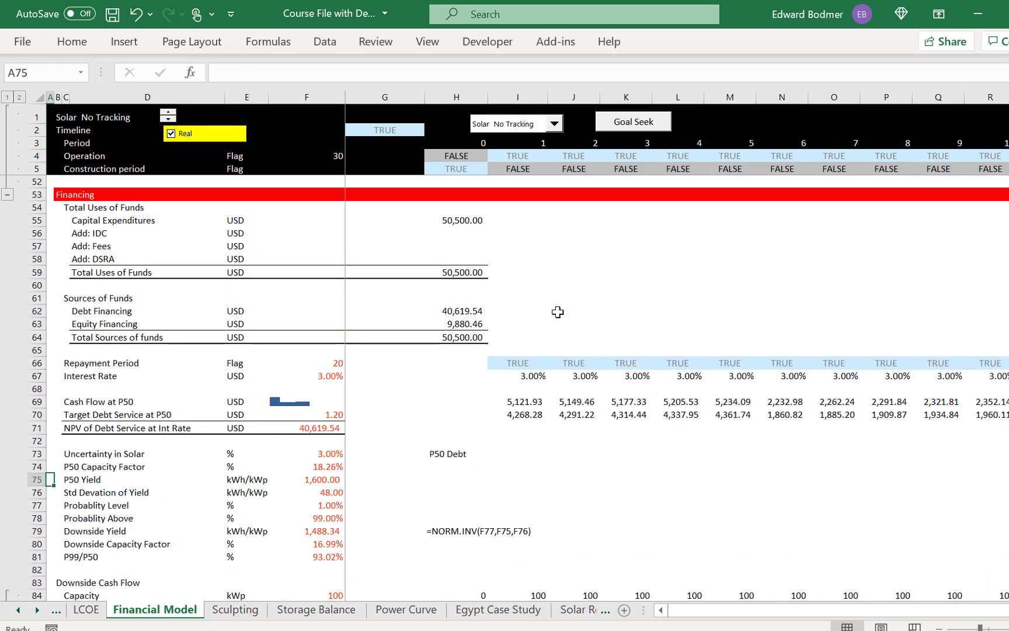
pyautogui.press('pageup')
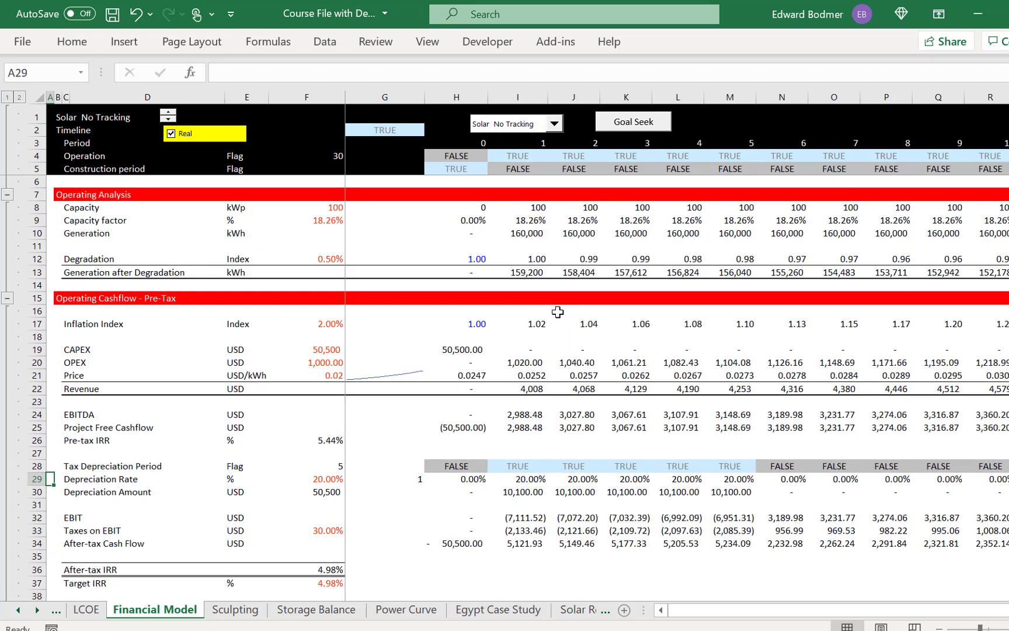
pyautogui.press('Down')
pyautogui.press('Down')
pyautogui.press('Down')
pyautogui.press('Down')
pyautogui.press('Down')
pyautogui.press('Down')
pyautogui.press('Down')
pyautogui.press('Down')
pyautogui.press('Down')
pyautogui.press('Down')
pyautogui.press('Down')
pyautogui.press('Down')
pyautogui.press('Down')
pyautogui.press('Down')
pyautogui.press('Down')
pyautogui.press('Down')
pyautogui.press('Down')
pyautogui.press('Down')
pyautogui.press('Down')
pyautogui.press('Down')
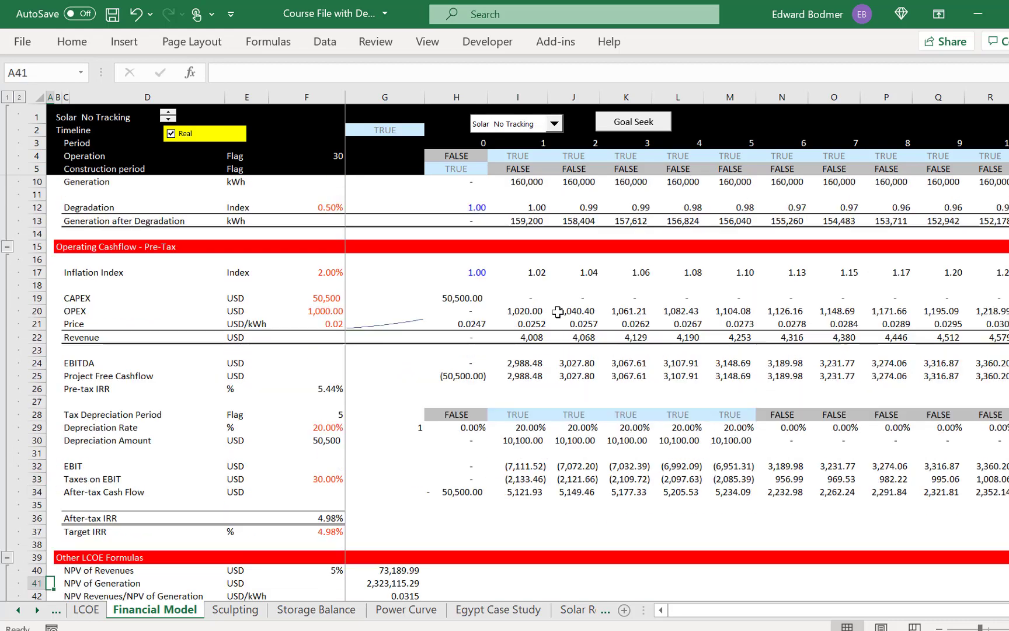
pyautogui.press('Down')
pyautogui.press('Down')
pyautogui.press('Down')
pyautogui.press('Down')
pyautogui.press('Down')
pyautogui.press('Down')
pyautogui.press('Down')
pyautogui.press('Down')
pyautogui.press('Down')
pyautogui.press('Down')
pyautogui.press('Down')
pyautogui.press('Down')
pyautogui.press('Down')
pyautogui.press('Down')
pyautogui.press('Down')
pyautogui.press('Down')
pyautogui.press('Down')
pyautogui.press('Down')
pyautogui.press('Down')
pyautogui.press('Down')
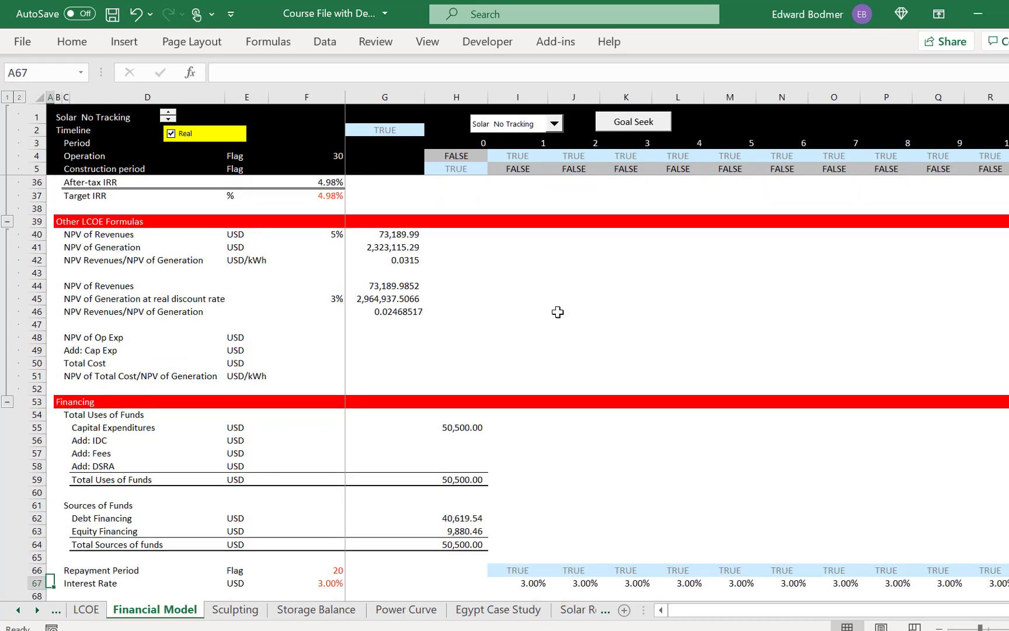
# On the LCOE sheet, select the Required Project IRR inputs for every technology, from I44 across row 44
pyautogui.press('Down')
pyautogui.press('Down')
pyautogui.press('Down')
pyautogui.press('Down')
pyautogui.press('Down')
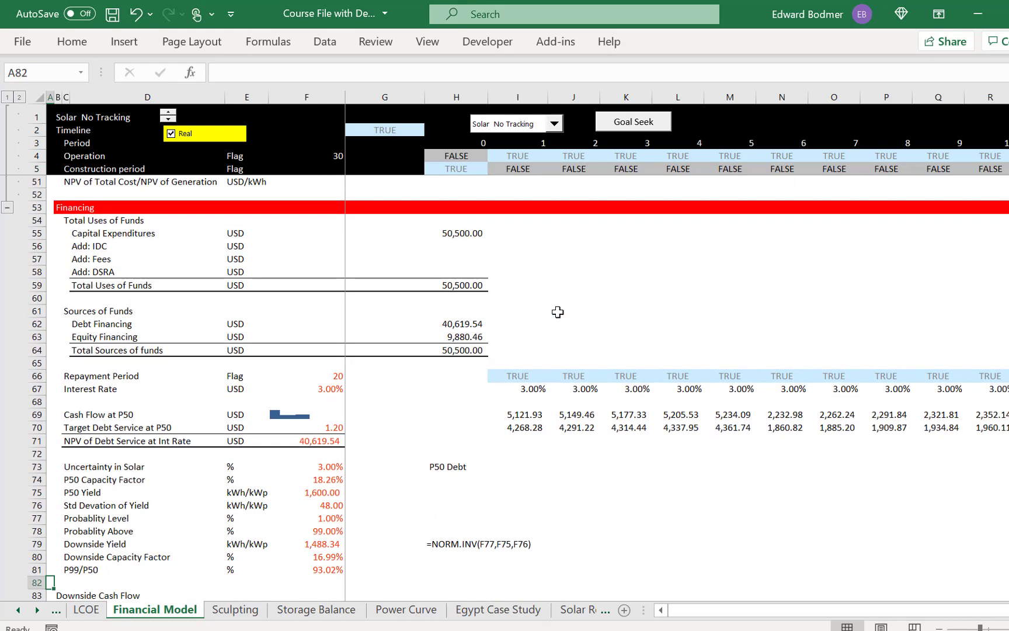
pyautogui.hotkey('ctrl', 'pageup')
pyautogui.press('Up')
pyautogui.press('Up')
pyautogui.press('Up')
pyautogui.press('Up')
pyautogui.press('Up')
pyautogui.press('Up')
pyautogui.press('Up')
pyautogui.press('Up')
pyautogui.press('Up')
pyautogui.press('Up')
pyautogui.press('Up')
pyautogui.press('Up')
pyautogui.press('Up')
pyautogui.press('Up')
pyautogui.press('Up')
pyautogui.press('Up')
pyautogui.press('Up')
pyautogui.press('Up')
pyautogui.press('Up')
pyautogui.press('Up')
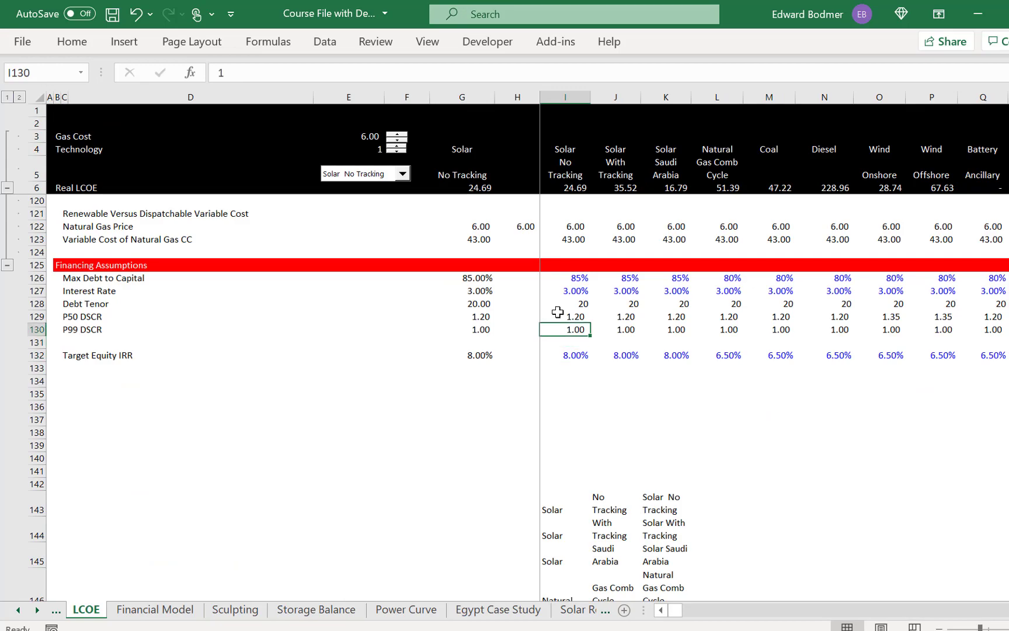
pyautogui.press('Up')
pyautogui.press('Up')
pyautogui.press('Up')
pyautogui.press('Up')
pyautogui.press('Up')
pyautogui.press('Up')
pyautogui.press('Up')
pyautogui.press('Up')
pyautogui.press('Up')
pyautogui.press('Up')
pyautogui.press('Up')
pyautogui.press('Up')
pyautogui.press('Up')
pyautogui.press('Up')
pyautogui.press('Up')
pyautogui.press('Up')
pyautogui.press('Up')
pyautogui.press('Up')
pyautogui.press('Up')
pyautogui.press('Up')
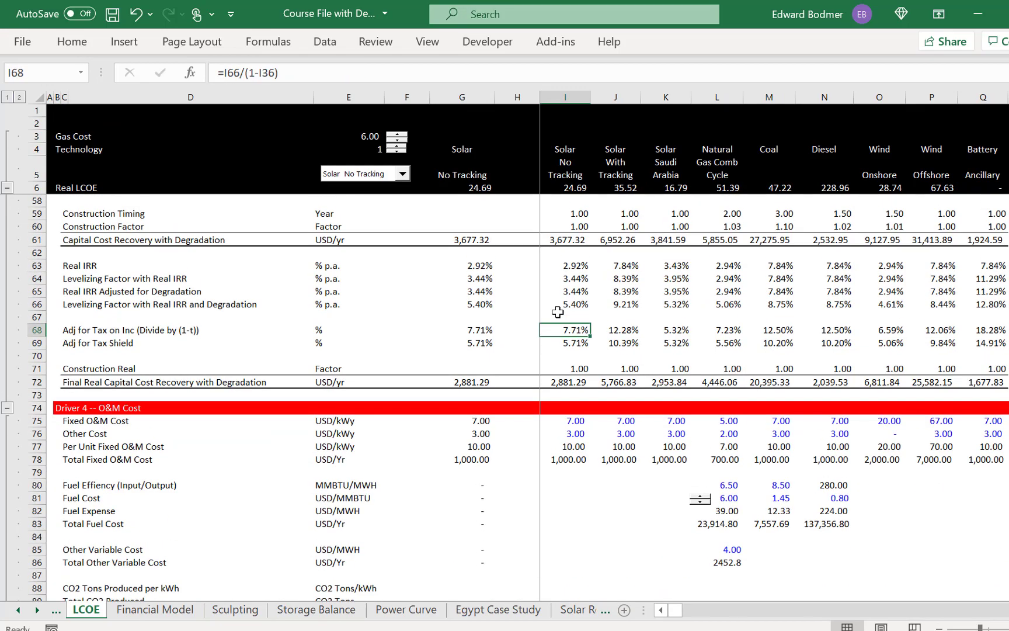
pyautogui.press('Up')
pyautogui.press('Left')
pyautogui.press('Left')
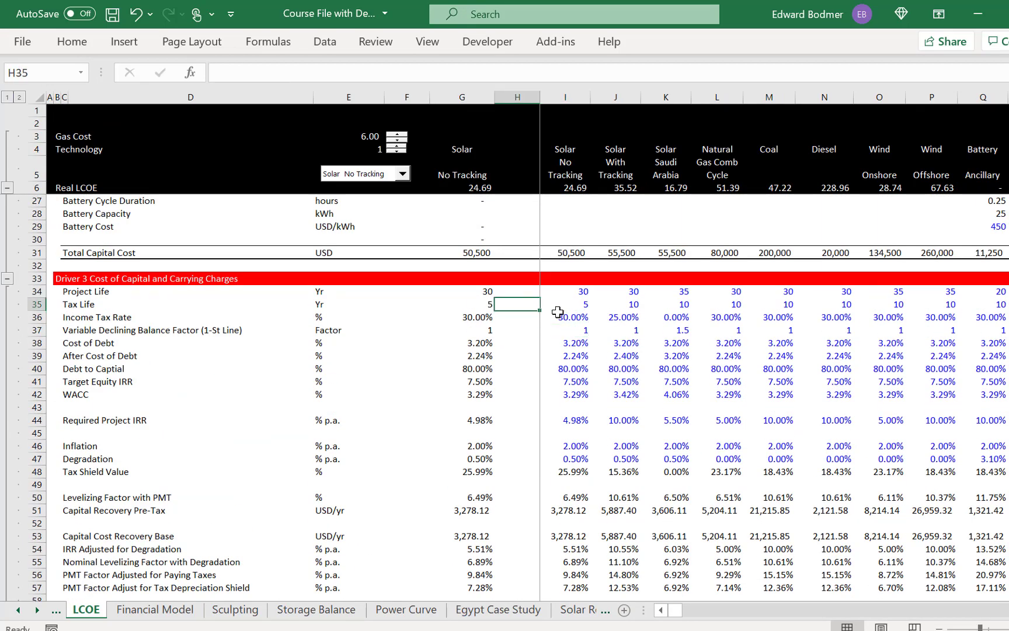
pyautogui.press('Down')
pyautogui.press('Down')
pyautogui.press('Down')
pyautogui.press('Down')
pyautogui.press('Down')
pyautogui.press('Down')
pyautogui.press('Down')
pyautogui.press('Down')
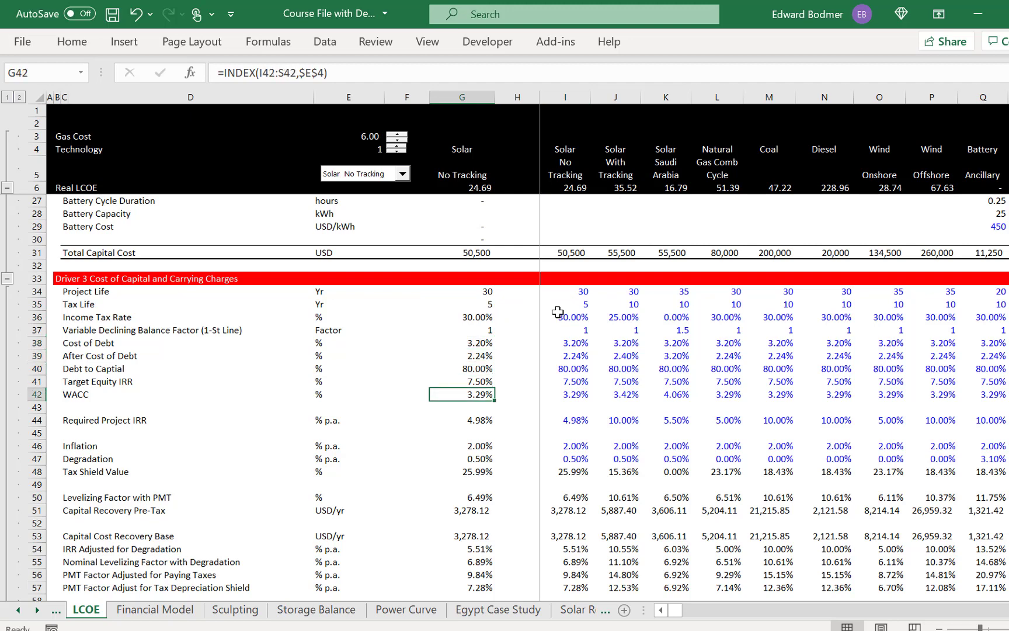
pyautogui.press('Right')
pyautogui.press('Right')
pyautogui.hotkey('ctrl', 'shift', 'Right')
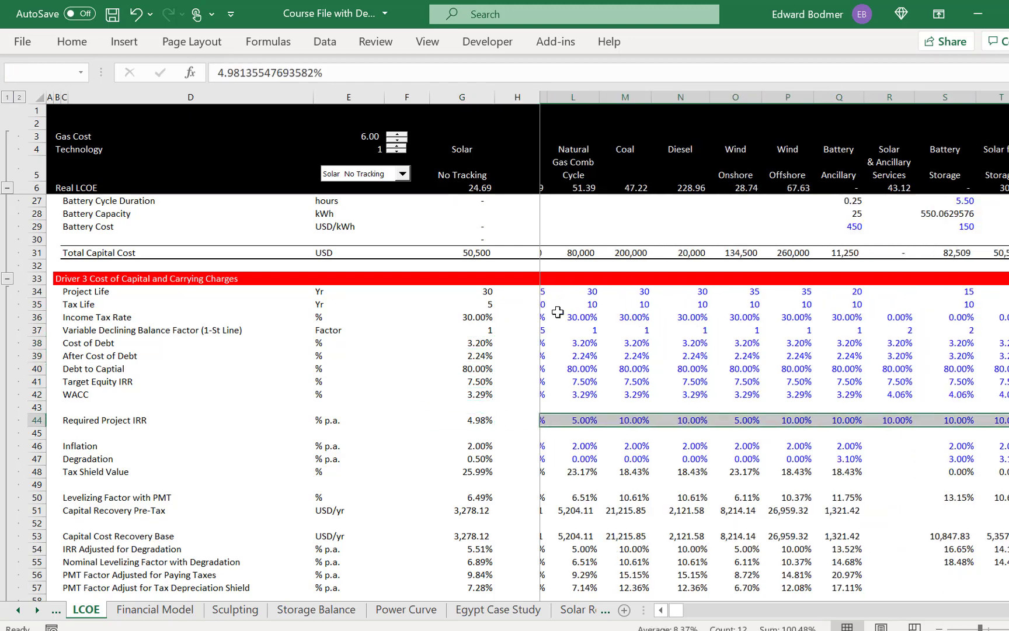
# Redefine the PIRR name to refer to =LCOE!$I$44:$T$44 and save the changed reference
pyautogui.click(36, 75)
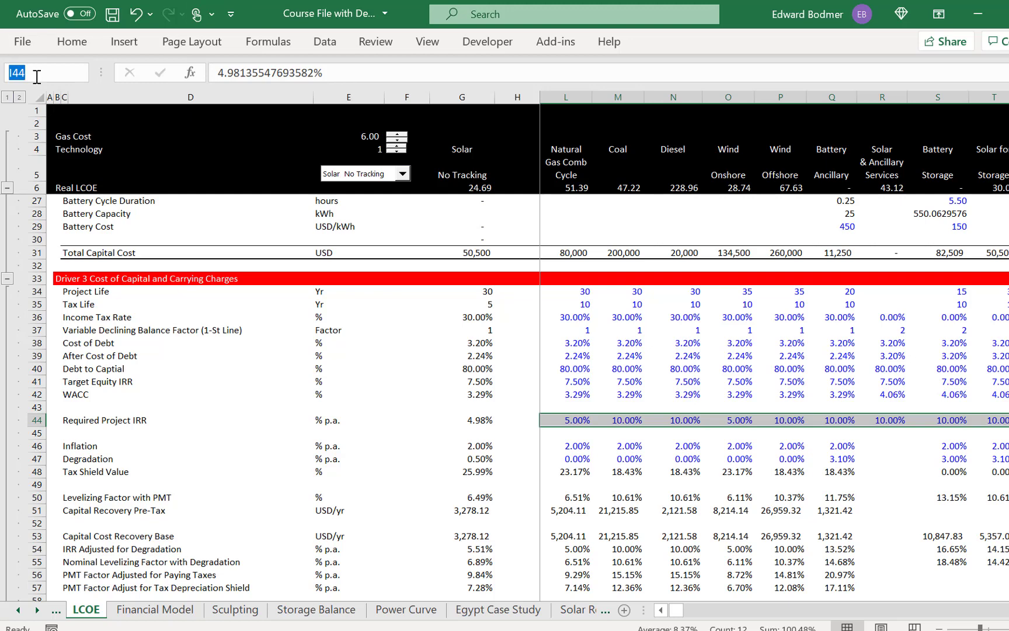
pyautogui.press('Escape')
pyautogui.hotkey('ctrl', 'F3')
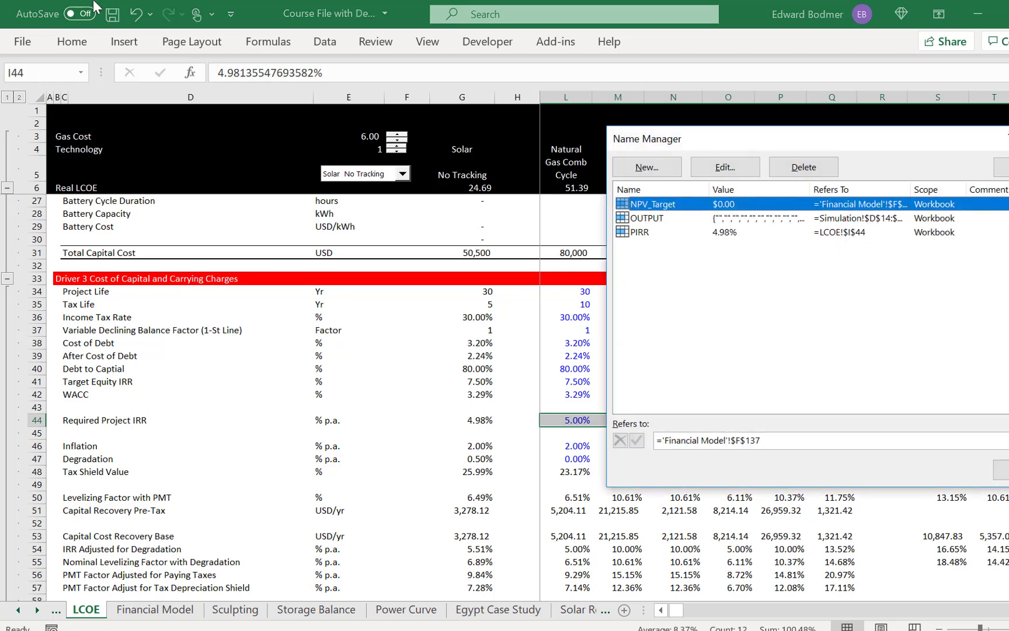
pyautogui.click(639, 233)
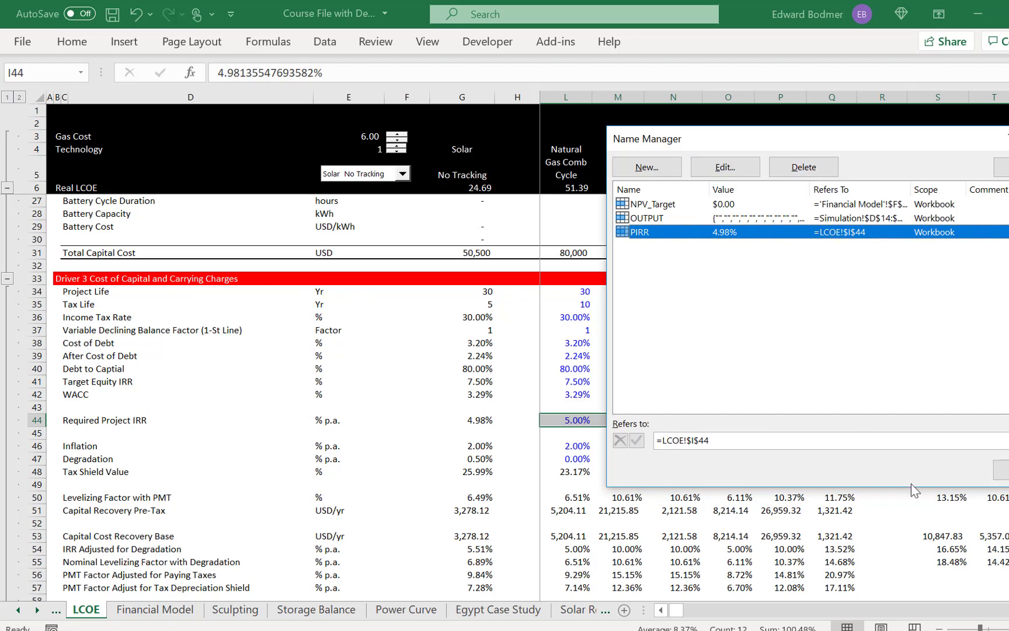
pyautogui.click(817, 440)
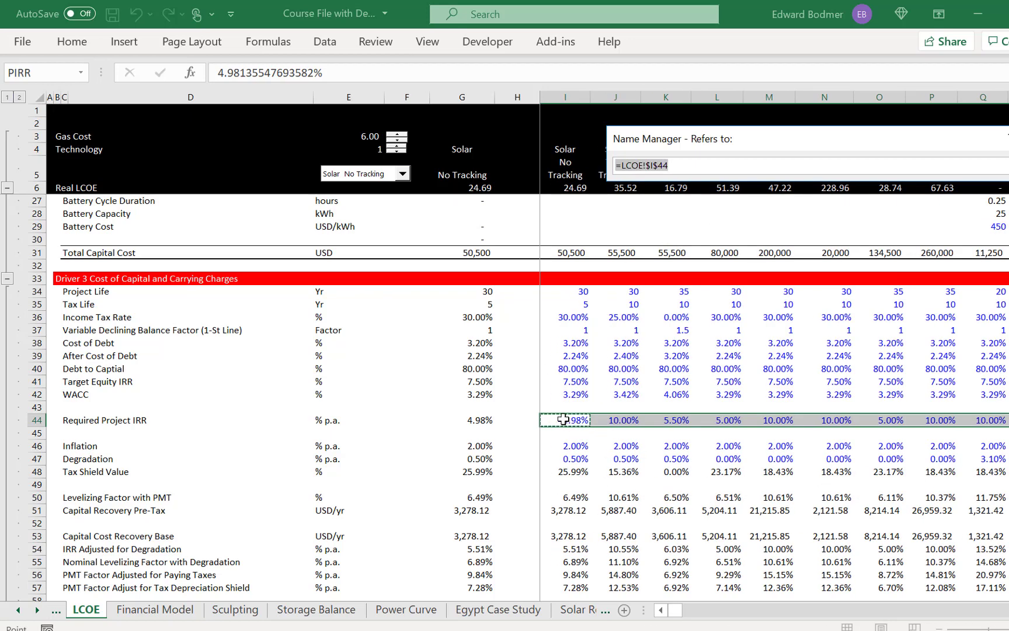
pyautogui.moveTo(570, 423); pyautogui.dragTo(836, 425)
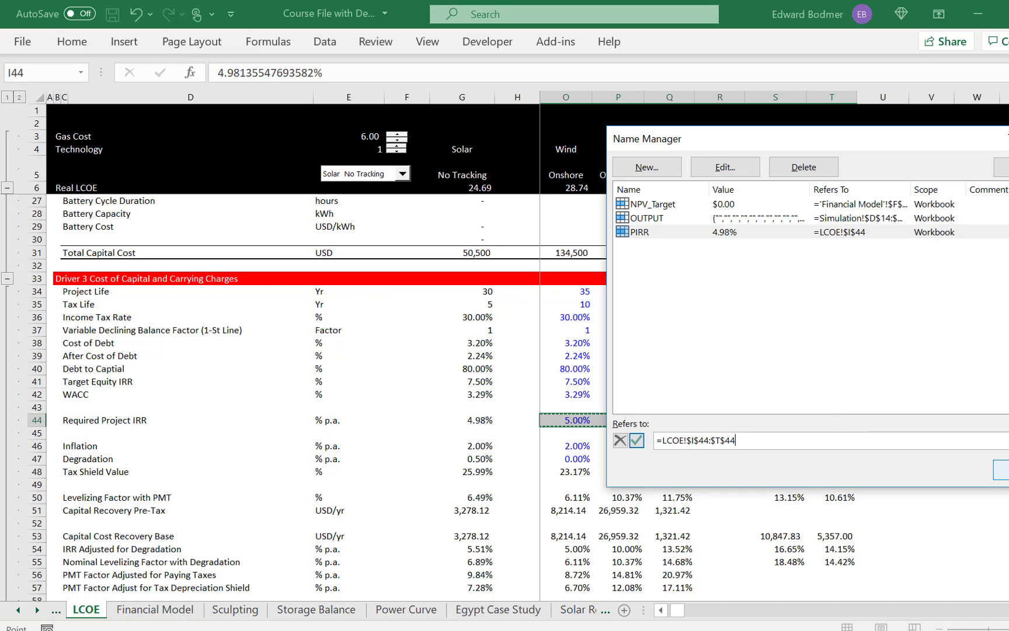
pyautogui.click(1001, 470)
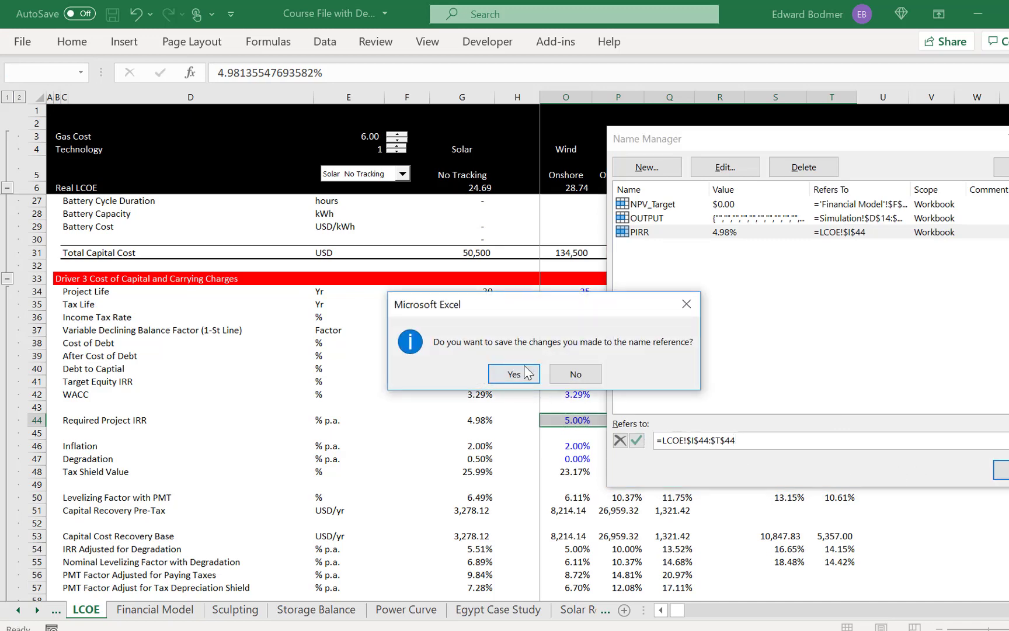
pyautogui.click(507, 381)
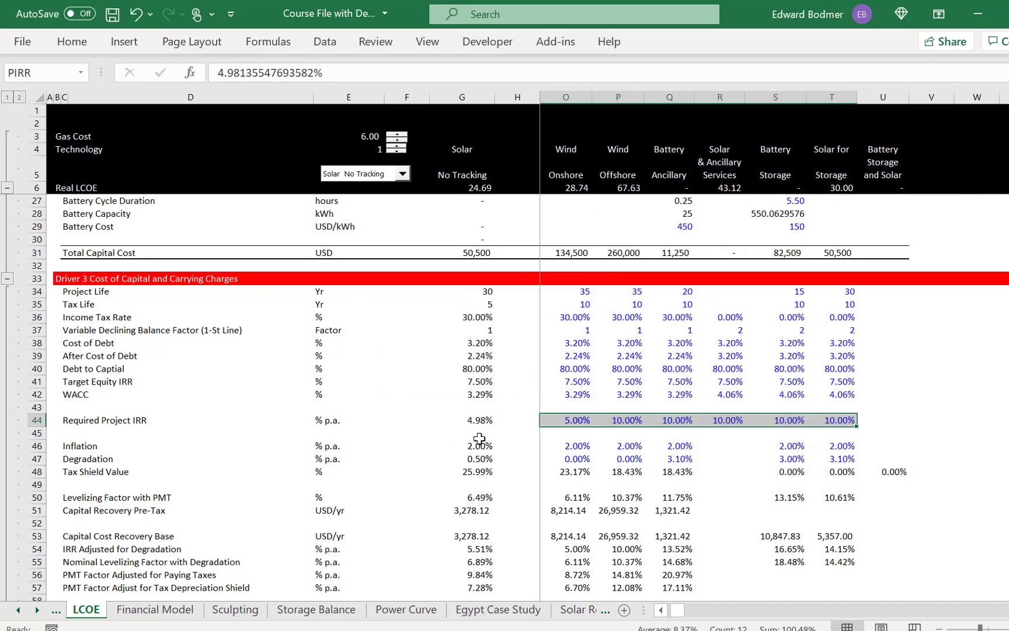
pyautogui.click(480, 438)
pyautogui.press('Right')
pyautogui.press('Up')
pyautogui.press('Right')
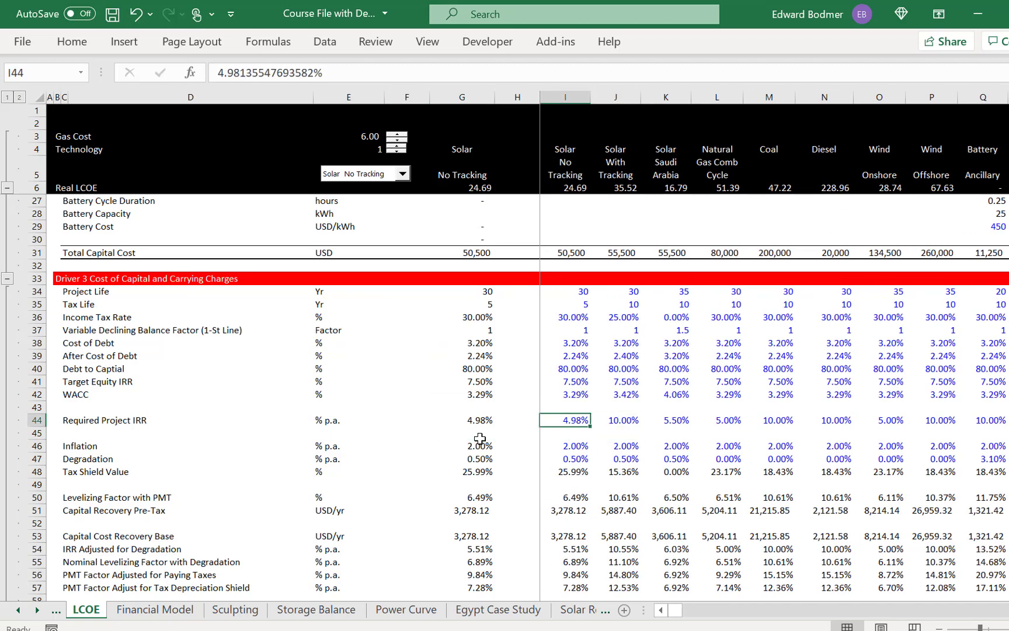
# On the Financial Model sheet, link header cell M2 to the applied debt label in H73
pyautogui.hotkey('ctrl', 'pagedown')
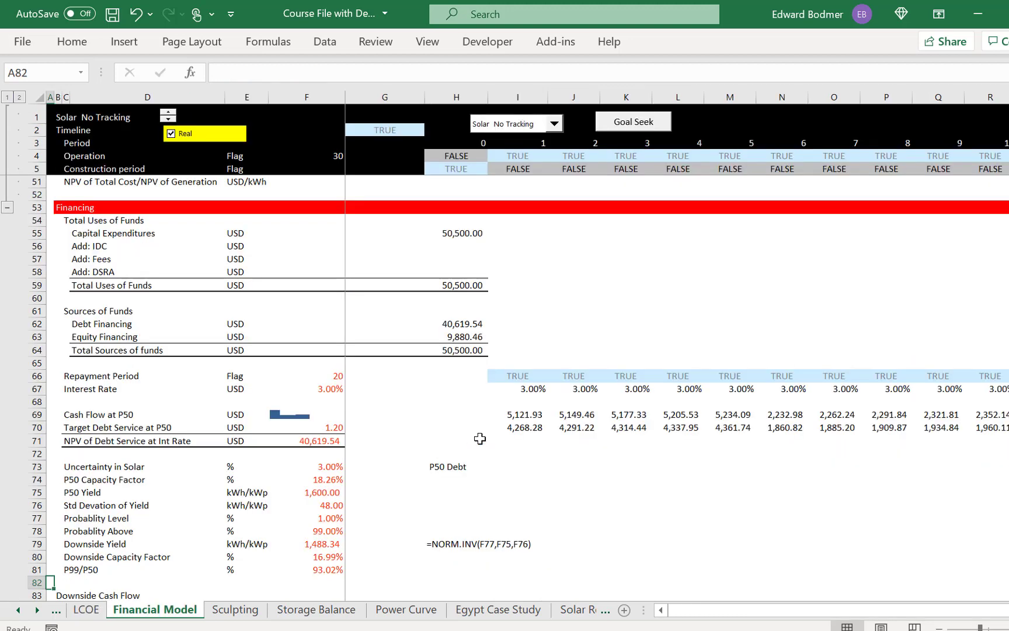
pyautogui.click(733, 131)
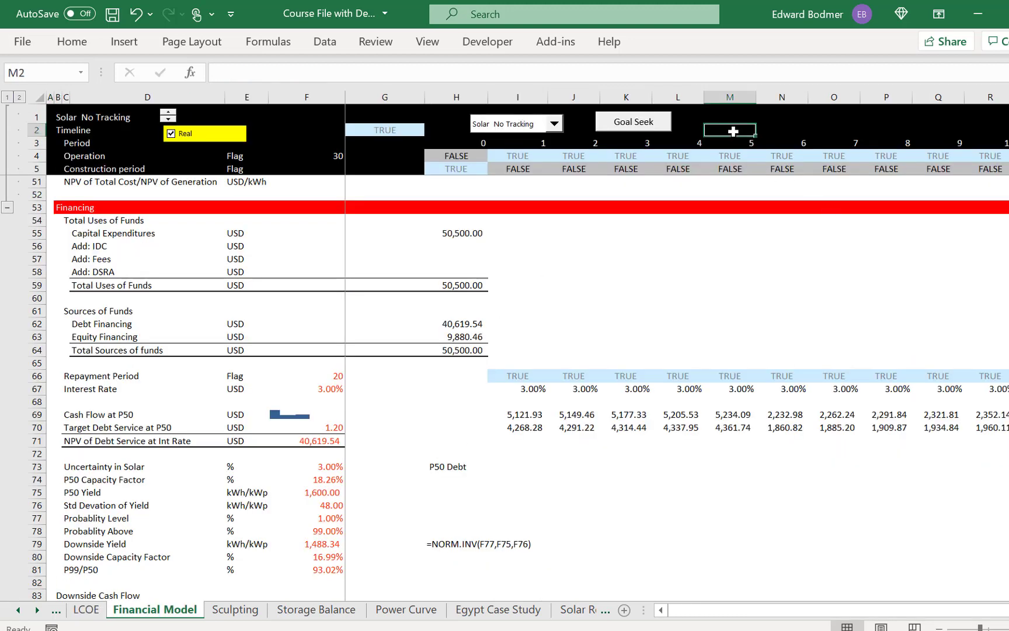
pyautogui.write('=')
pyautogui.click(317, 484)
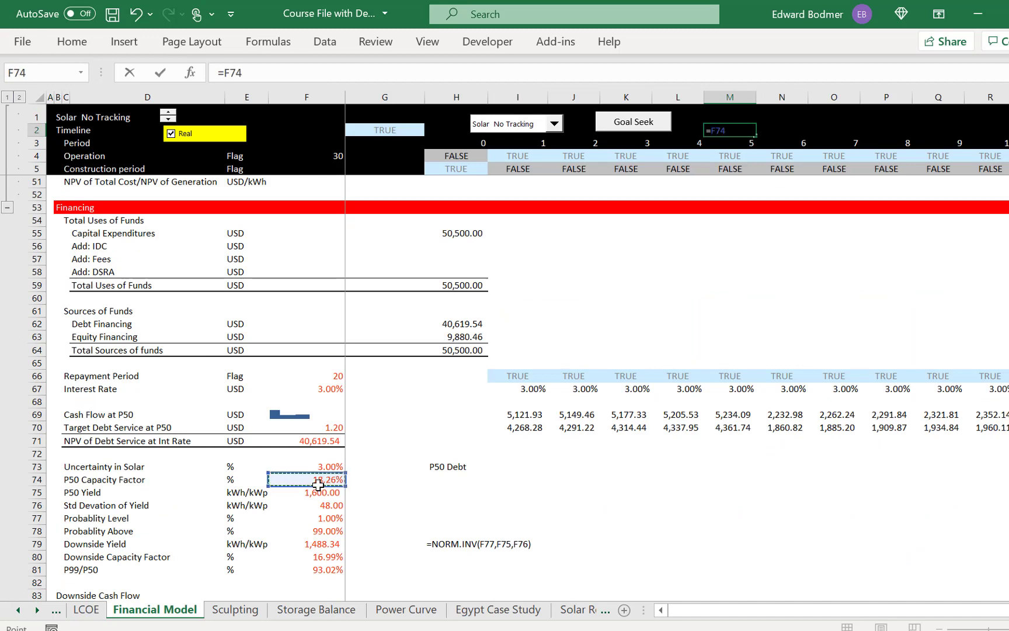
pyautogui.press('Down')
pyautogui.press('Up')
pyautogui.press('Up')
pyautogui.press('Right')
pyautogui.press('Right')
pyautogui.press('Return')
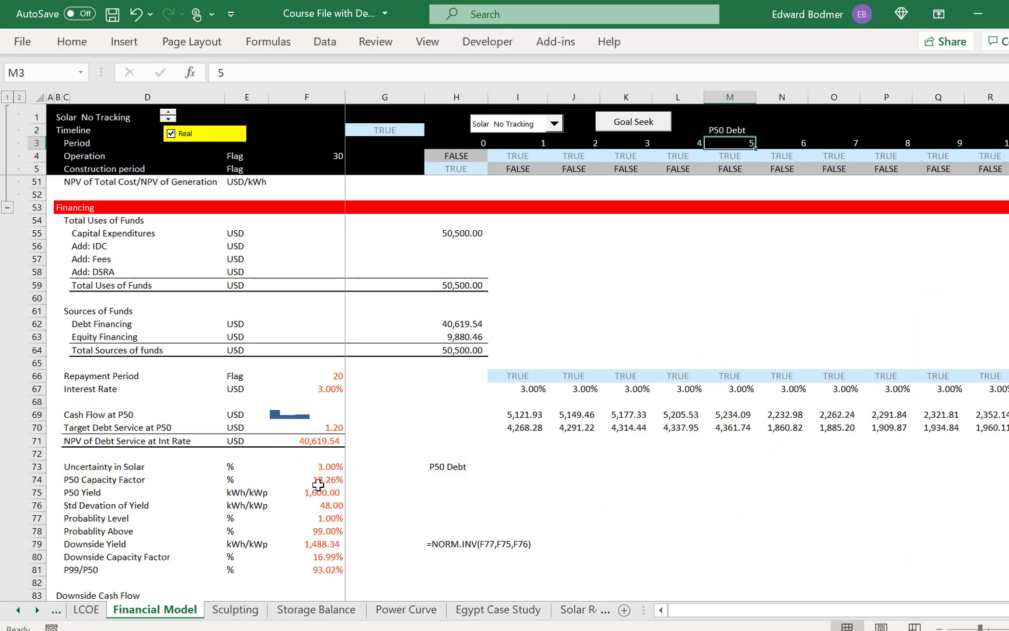
# Move the linked applied debt label from M2 up to M1
pyautogui.press('Up')
pyautogui.hotkey('ctrl', 'x')
pyautogui.press('Up')
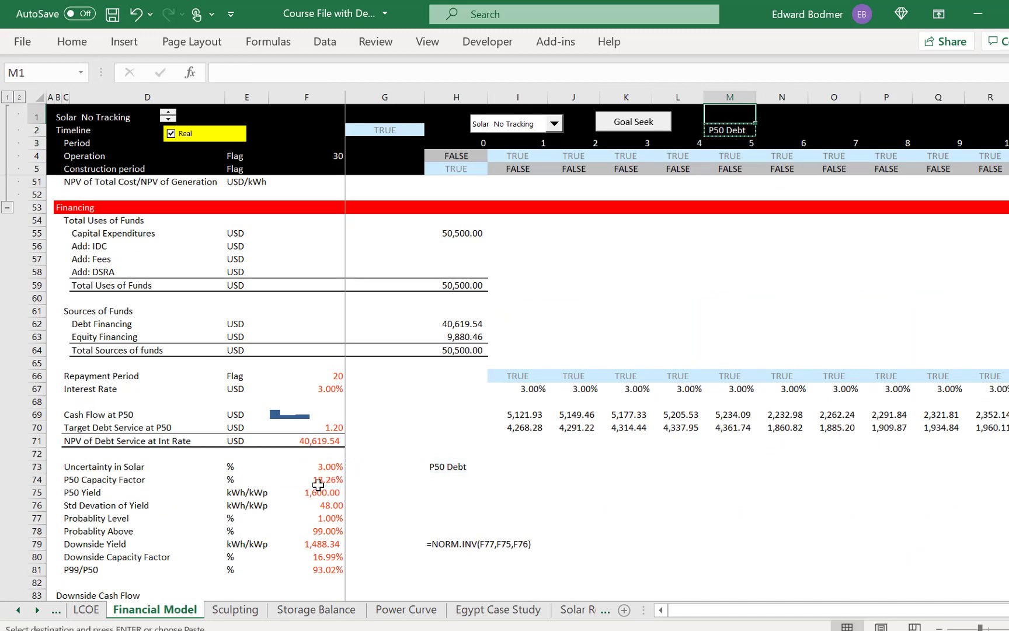
pyautogui.hotkey('ctrl', 'v')
pyautogui.press('Down')
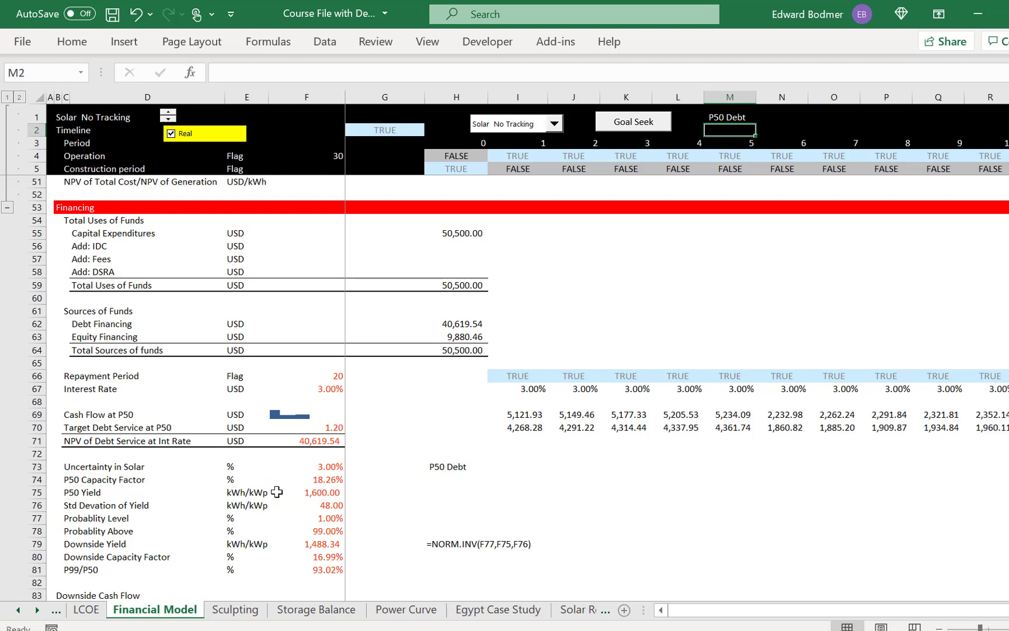
# Set the Uncertainty in Solar input in F73 to 7%
pyautogui.click(307, 469)
pyautogui.write('7')
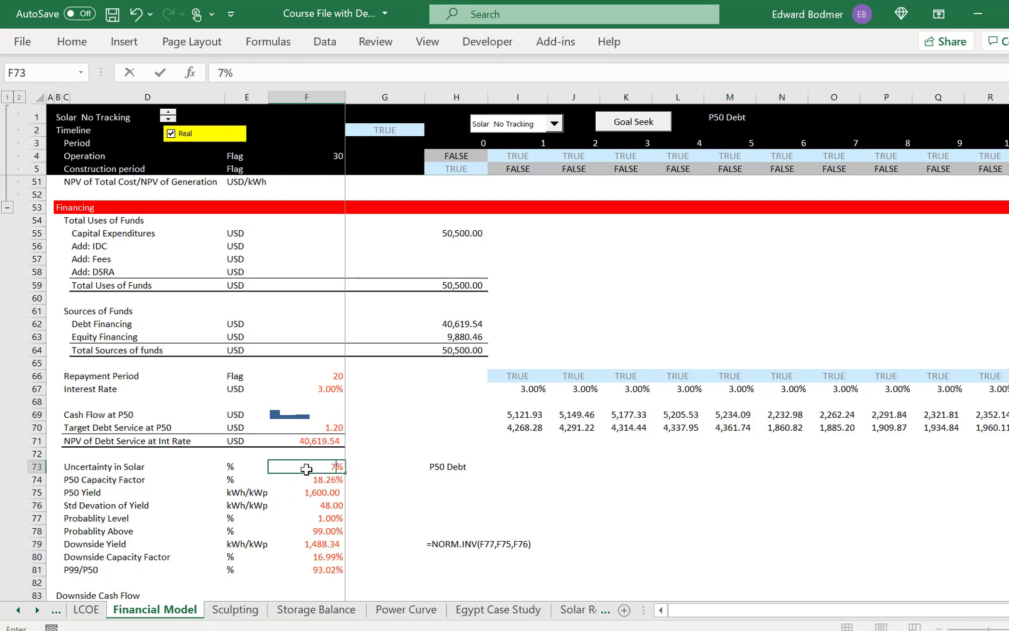
pyautogui.press('Return')
pyautogui.press('Return')
pyautogui.press('Up')
pyautogui.press('Up')
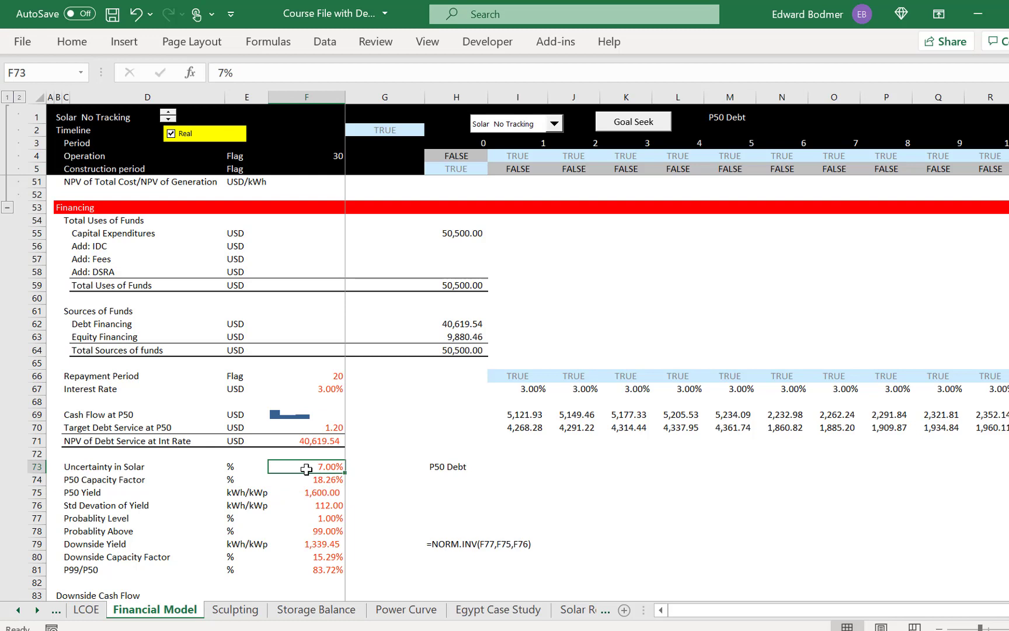
pyautogui.press('Down')
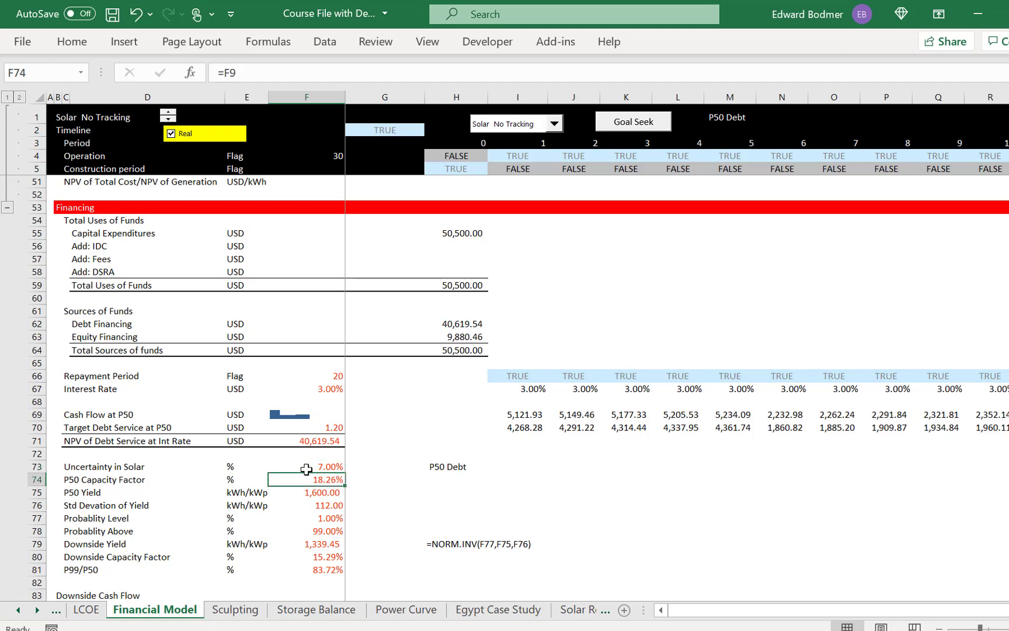
pyautogui.press('Up')
# Examine the downside cash flow, the P50, P99 and final applied debt, and the equity results, Project IRR and LCOE
pyautogui.press('Down')
pyautogui.press('Down')
pyautogui.press('Down')
pyautogui.press('Down')
pyautogui.press('Down')
pyautogui.press('Down')
pyautogui.press('Down')
pyautogui.press('Down')
pyautogui.press('Down')
pyautogui.press('Down')
pyautogui.press('Down')
pyautogui.press('Down')
pyautogui.press('Down')
pyautogui.press('Down')
pyautogui.press('Down')
pyautogui.press('Down')
pyautogui.press('Down')
pyautogui.press('Down')
pyautogui.press('Down')
pyautogui.press('Down')
pyautogui.press('Down')
pyautogui.press('Down')
pyautogui.press('Down')
pyautogui.press('Down')
pyautogui.press('Down')
pyautogui.press('Down')
pyautogui.press('Down')
pyautogui.press('Down')
pyautogui.press('Down')
pyautogui.press('Down')
pyautogui.press('Down')
pyautogui.press('Down')
pyautogui.press('Down')
pyautogui.press('Down')
pyautogui.press('Down')
pyautogui.press('Down')
pyautogui.press('Down')
pyautogui.press('Down')
pyautogui.press('Down')
pyautogui.press('Down')
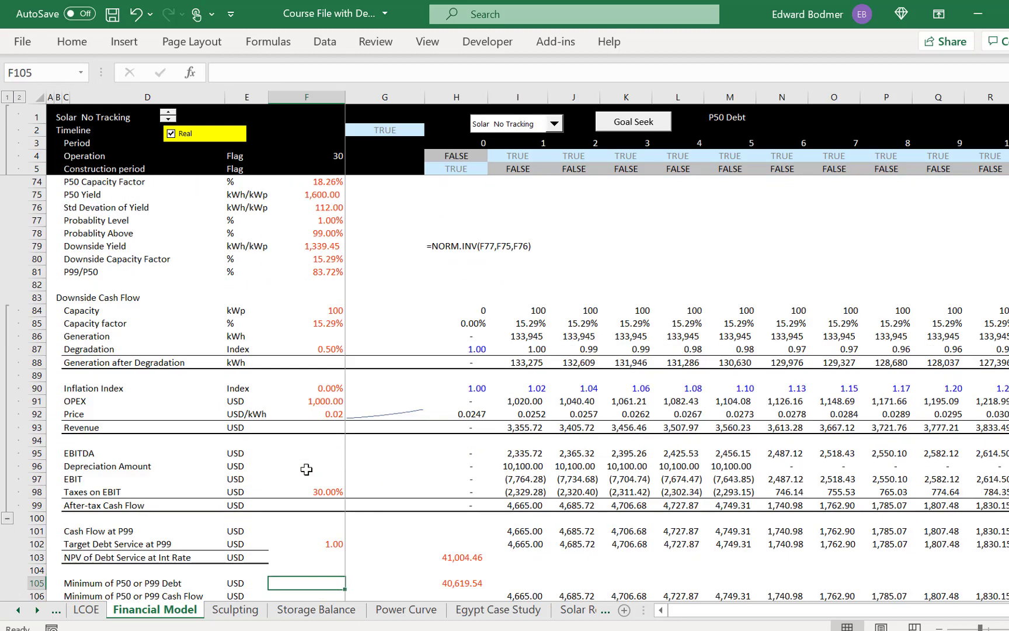
pyautogui.press('Down')
pyautogui.press('Down')
pyautogui.press('Down')
pyautogui.press('Down')
pyautogui.press('Down')
pyautogui.press('Down')
pyautogui.press('Down')
pyautogui.press('Down')
pyautogui.press('Down')
pyautogui.press('Down')
pyautogui.press('Down')
pyautogui.press('Down')
pyautogui.press('Down')
pyautogui.press('Down')
pyautogui.press('Down')
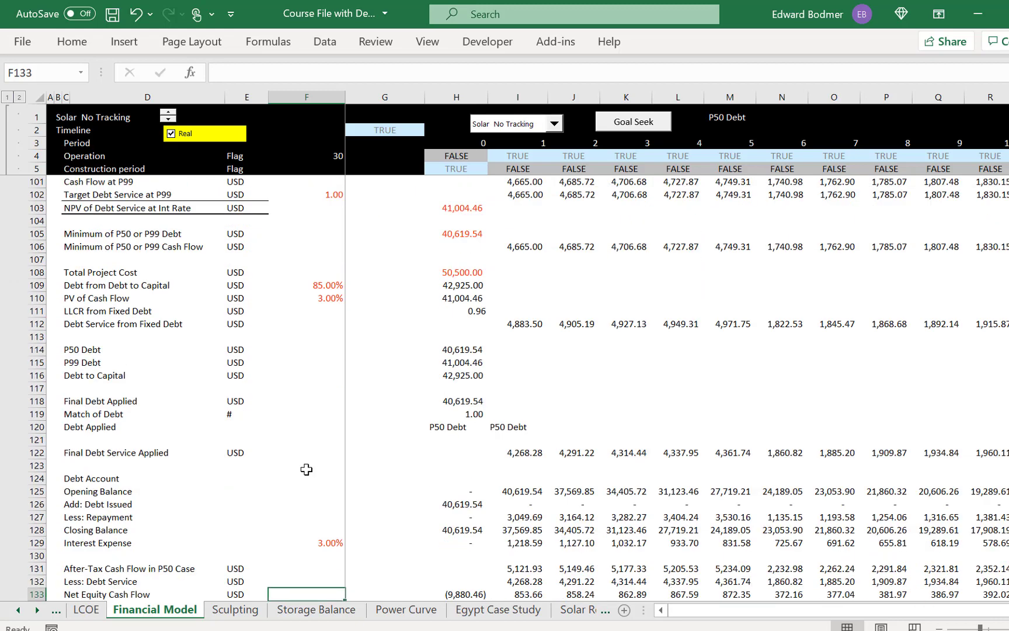
pyautogui.press('Up')
pyautogui.press('Up')
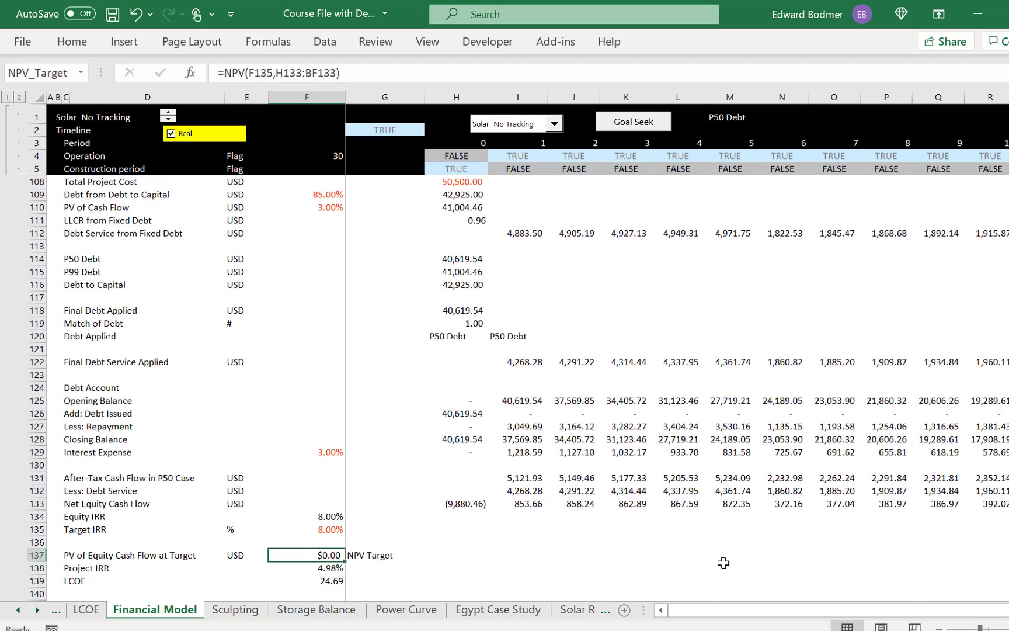
pyautogui.click(671, 630)
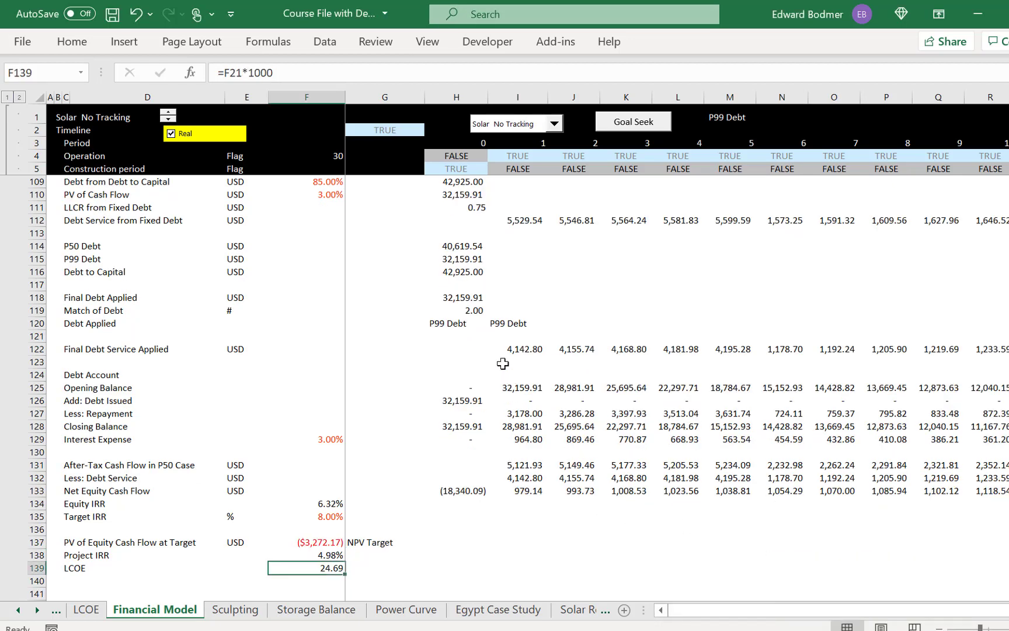
# Return to the solar uncertainty block and examine the Uncertainty in Solar and P50 Capacity Factor inputs
pyautogui.press('Up')
pyautogui.press('Up')
pyautogui.press('Up')
pyautogui.press('Up')
pyautogui.press('Up')
pyautogui.press('Up')
pyautogui.press('Up')
pyautogui.press('Up')
pyautogui.press('Up')
pyautogui.press('Up')
pyautogui.press('Up')
pyautogui.press('Up')
pyautogui.press('Up')
pyautogui.press('Up')
pyautogui.press('Up')
pyautogui.press('Up')
pyautogui.press('Up')
pyautogui.press('Up')
pyautogui.press('Up')
pyautogui.press('Up')
pyautogui.press('Up')
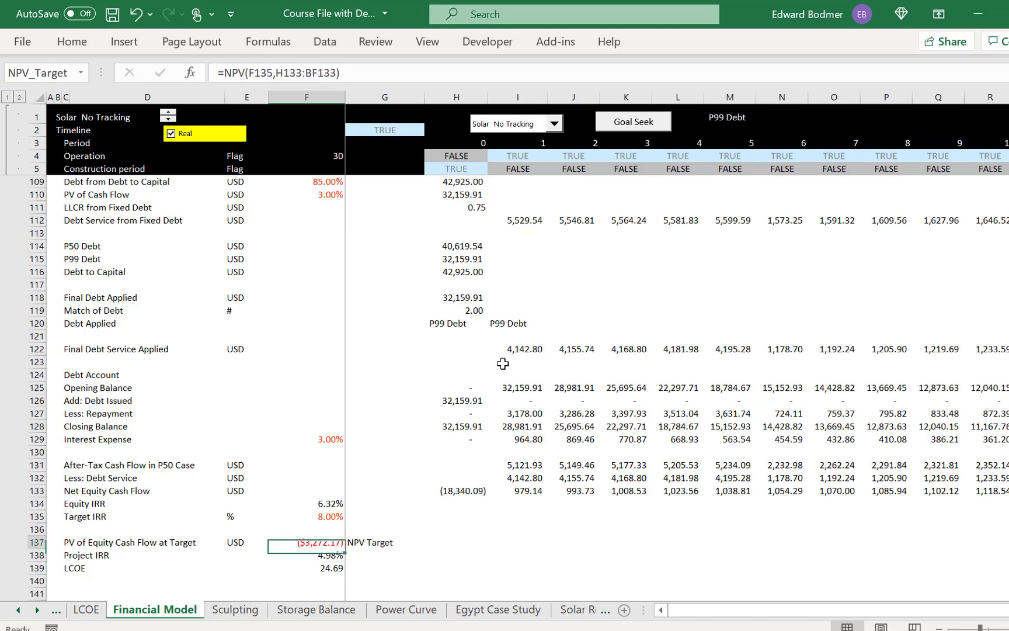
pyautogui.press('Up')
pyautogui.press('Up')
pyautogui.press('Up')
pyautogui.press('Up')
pyautogui.press('Up')
pyautogui.press('Up')
pyautogui.press('Up')
pyautogui.press('Up')
pyautogui.press('Up')
pyautogui.press('Up')
pyautogui.press('Up')
pyautogui.press('Up')
pyautogui.press('Up')
pyautogui.press('Up')
pyautogui.press('Up')
pyautogui.press('Up')
pyautogui.press('Up')
pyautogui.press('Up')
pyautogui.press('Up')
pyautogui.press('Up')
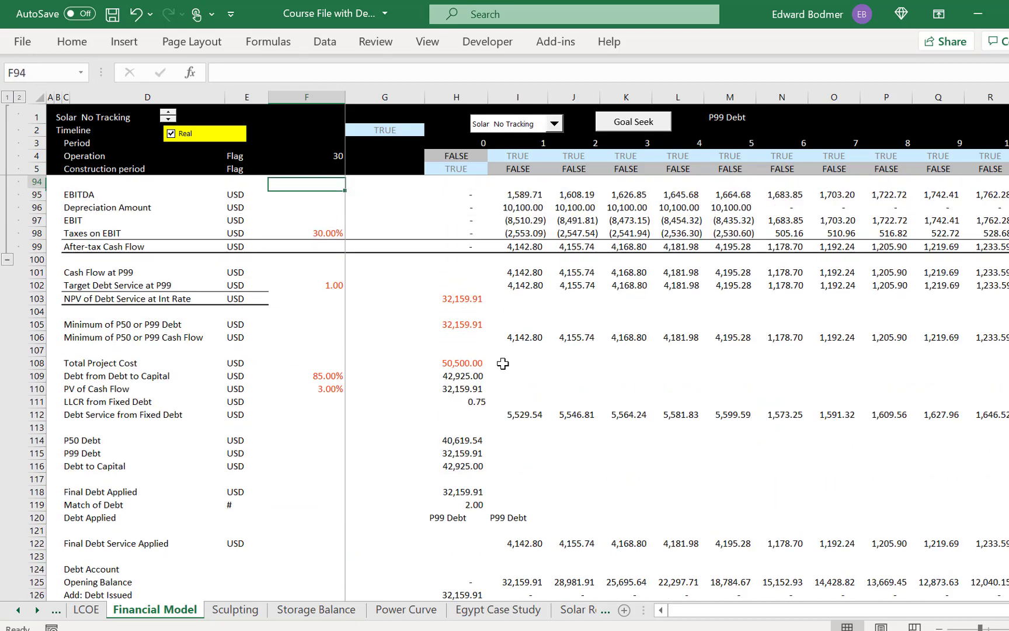
pyautogui.press('Up')
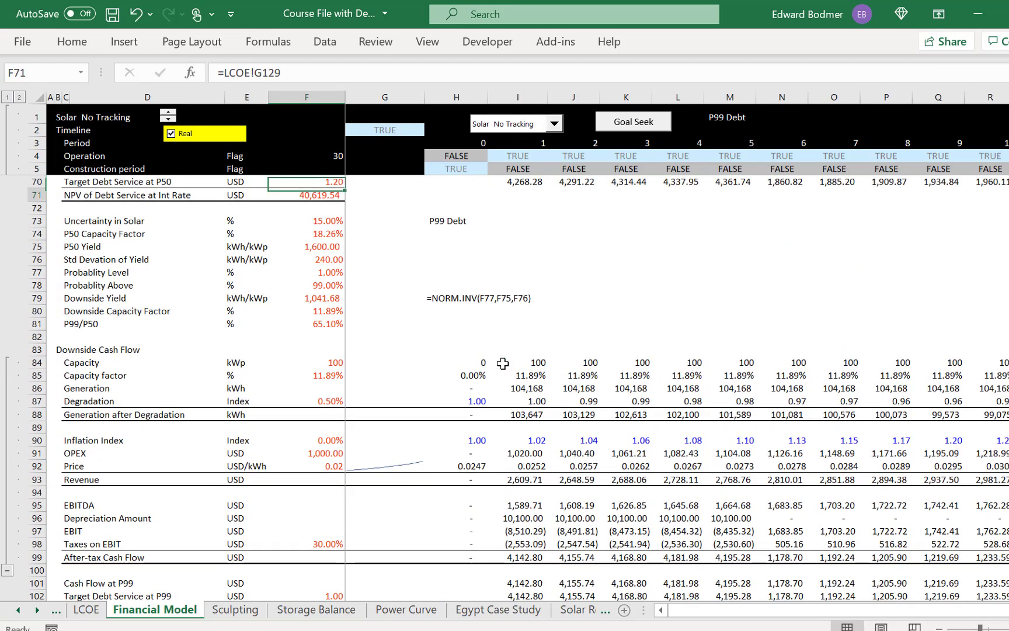
pyautogui.press('Down')
pyautogui.press('Down')
pyautogui.press('Down')
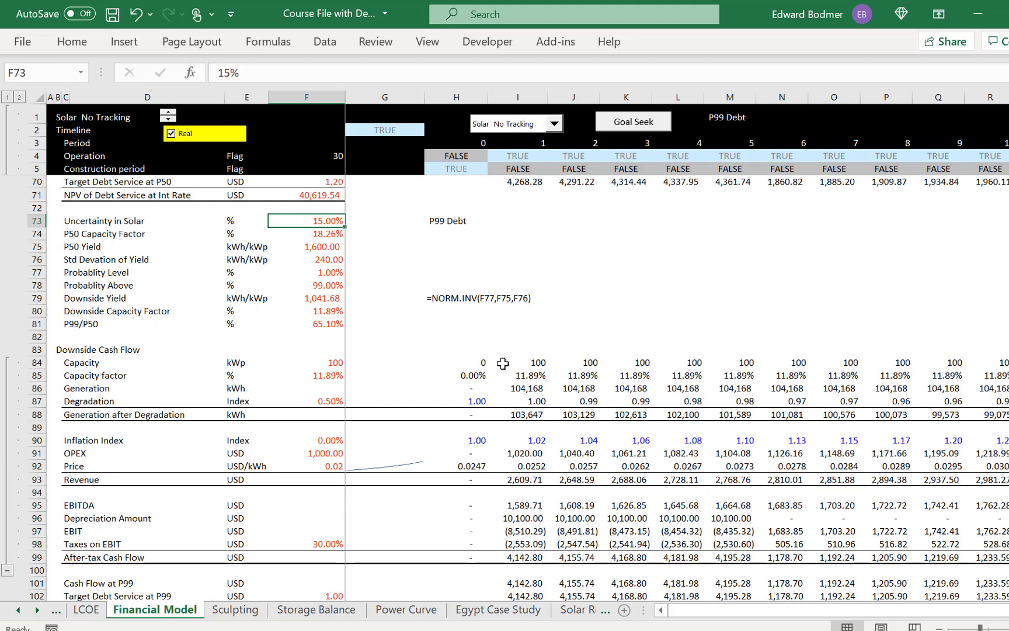
pyautogui.press('Down')
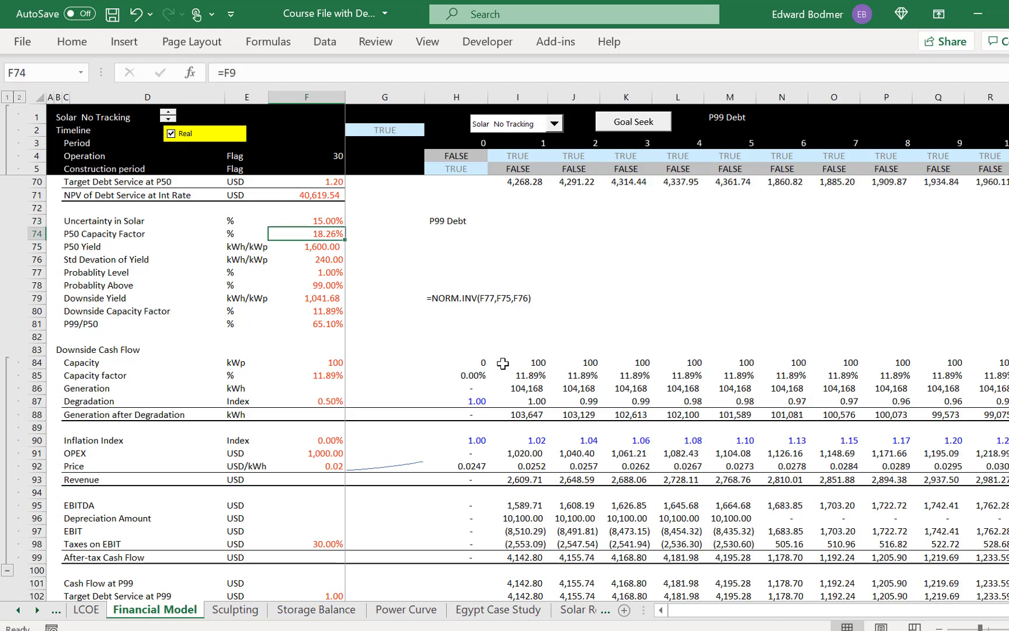
# Examine the downside cash flow, the debt sizing and applied debt, and the equity results, Project IRR and LCOE
pyautogui.press('Down')
pyautogui.press('Down')
pyautogui.press('Down')
pyautogui.press('Down')
pyautogui.press('Down')
pyautogui.press('Down')
pyautogui.press('Down')
pyautogui.press('Down')
pyautogui.press('Down')
pyautogui.press('Down')
pyautogui.press('Down')
pyautogui.press('Down')
pyautogui.press('Down')
pyautogui.press('Down')
pyautogui.press('Down')
pyautogui.press('Down')
pyautogui.press('Down')
pyautogui.press('Down')
pyautogui.press('Down')
pyautogui.press('Down')
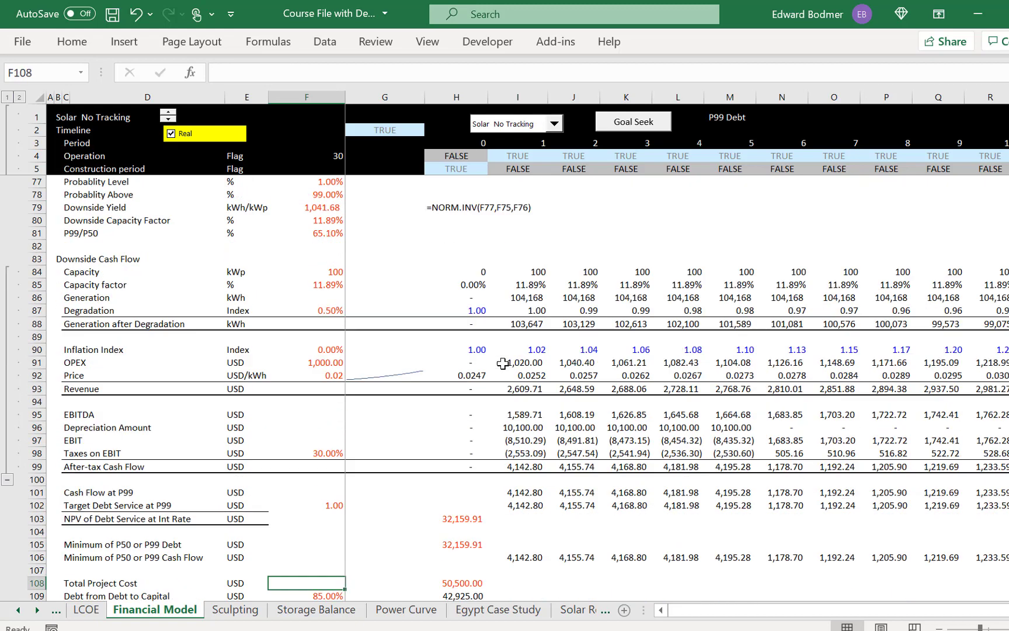
pyautogui.press('Down')
pyautogui.press('Down')
pyautogui.press('Down')
pyautogui.press('Down')
pyautogui.press('Down')
pyautogui.press('Down')
pyautogui.press('Down')
pyautogui.press('Down')
pyautogui.press('Down')
pyautogui.press('Down')
pyautogui.press('Down')
pyautogui.press('Down')
pyautogui.press('Down')
pyautogui.press('Down')
pyautogui.press('Down')
pyautogui.press('Down')
pyautogui.press('Down')
pyautogui.press('Down')
pyautogui.press('Down')
pyautogui.press('Down')
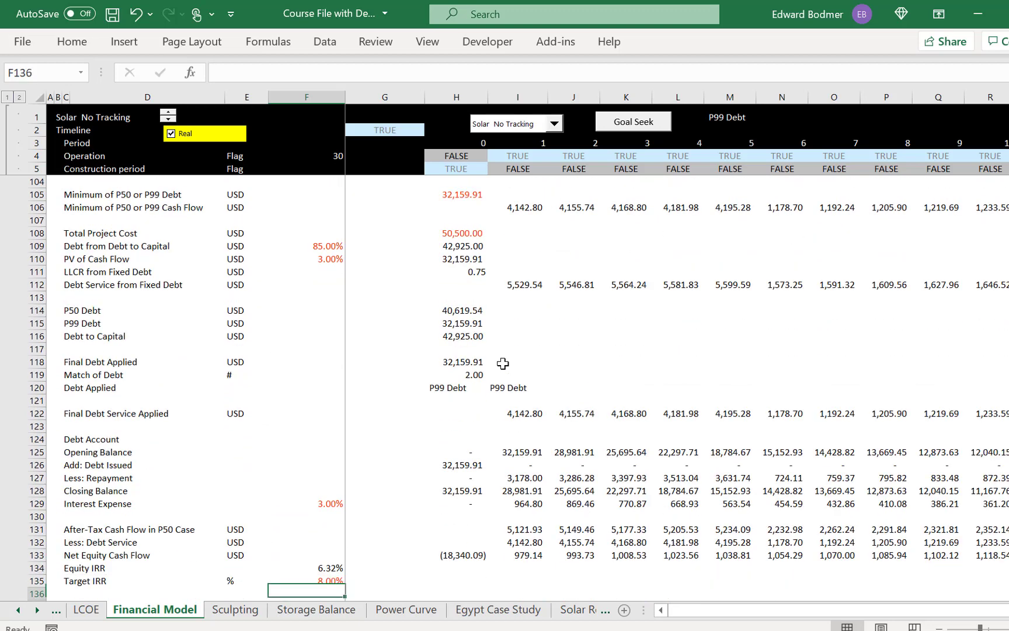
pyautogui.press('Down')
pyautogui.press('Down')
pyautogui.press('Down')
pyautogui.press('Down')
pyautogui.press('Down')
pyautogui.press('Down')
pyautogui.press('Down')
pyautogui.press('Down')
pyautogui.press('Down')
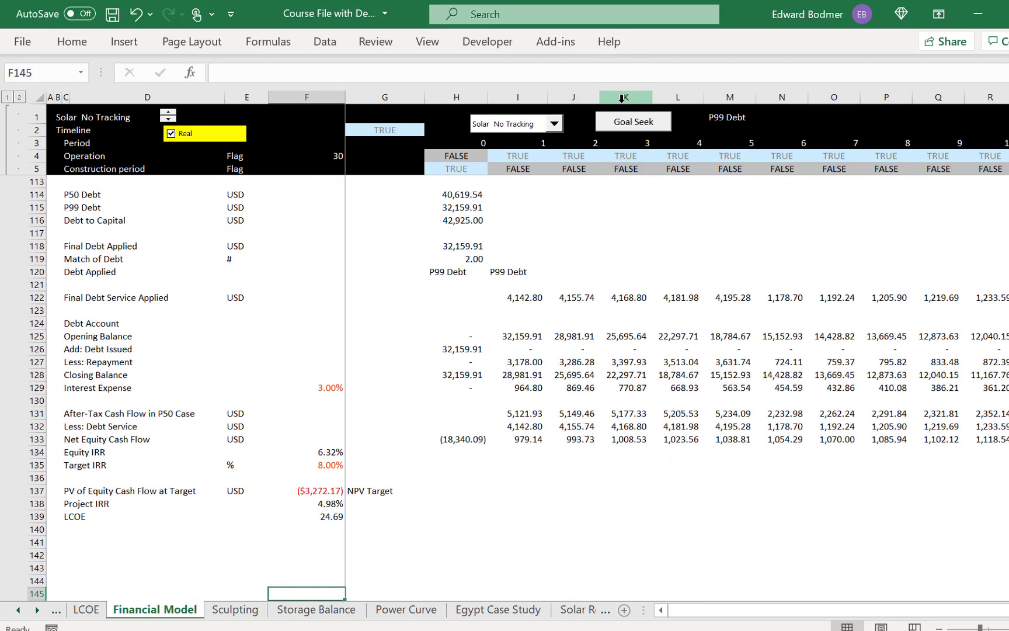
# Edit the goalseek macro assigned to the Goal Seek control so its ChangingCell is Range("PIRR").Cells(1, Range("scenario"))
pyautogui.rightClick(620, 123)
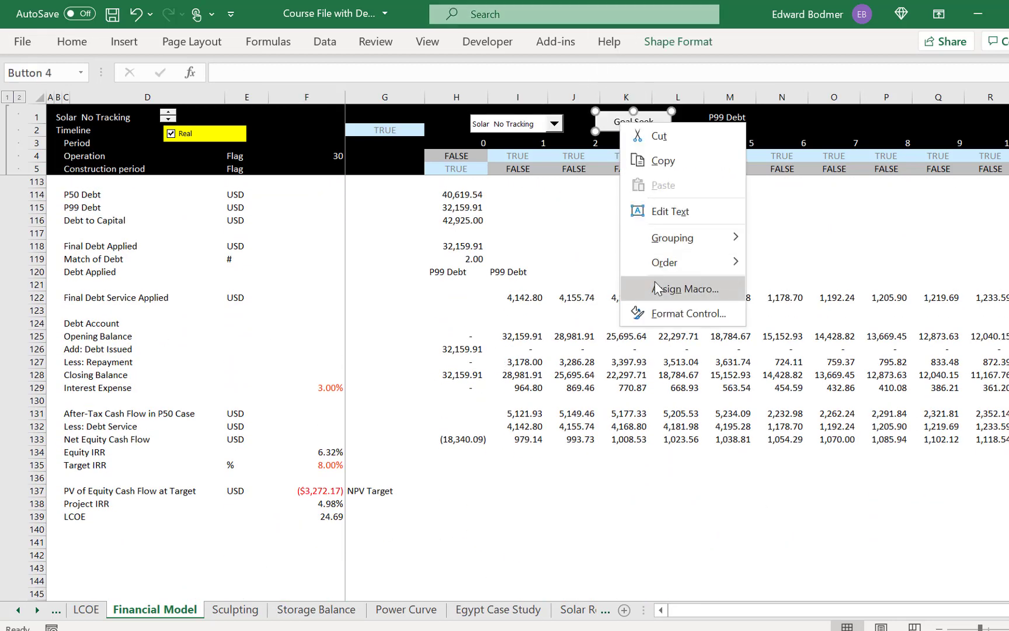
pyautogui.click(658, 289)
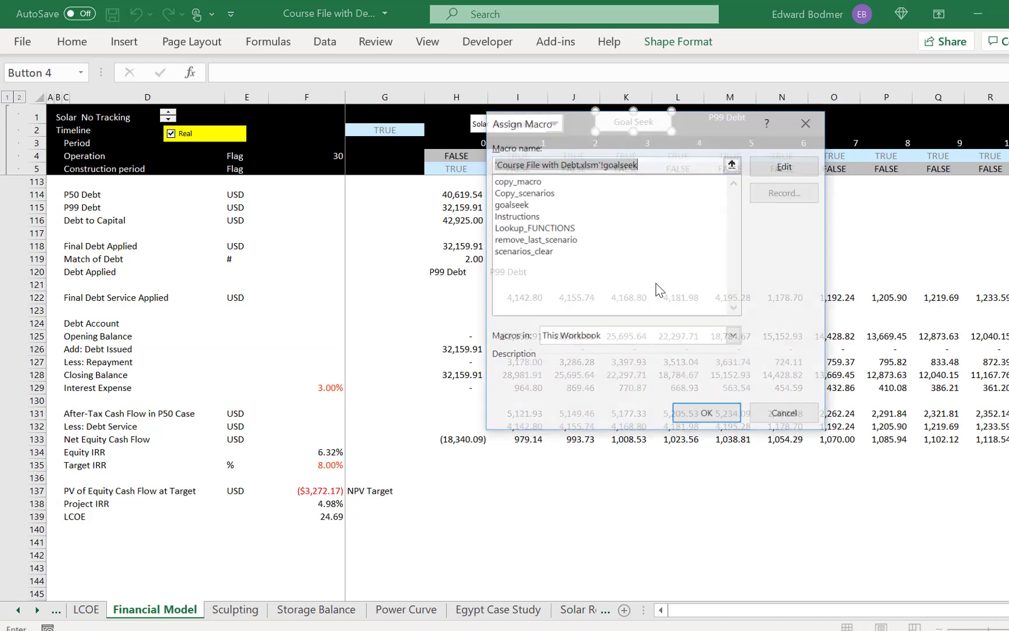
pyautogui.click(783, 169)
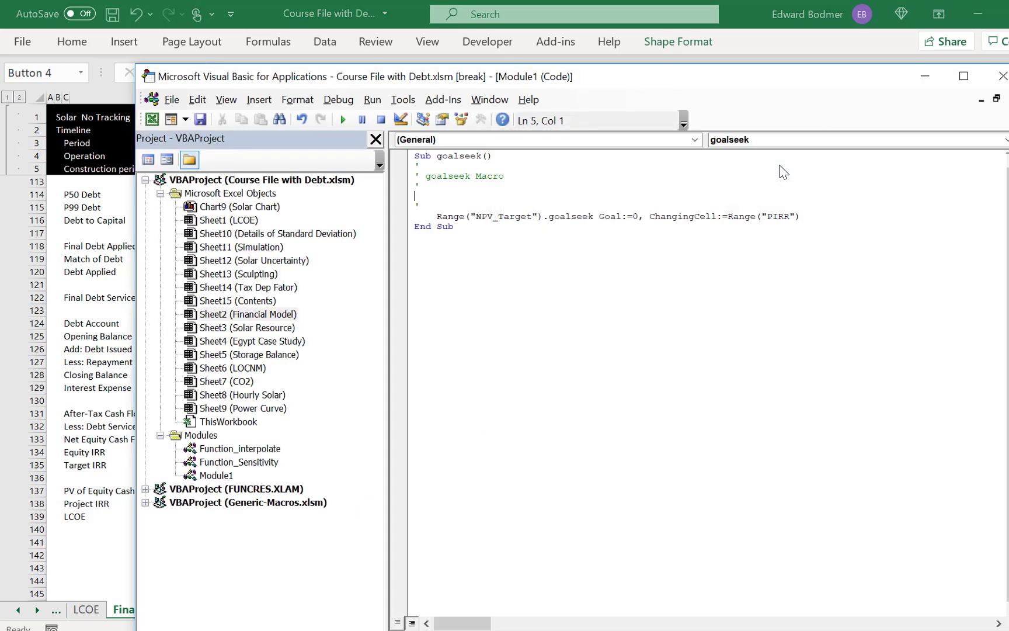
pyautogui.press('End')
pyautogui.write('.')
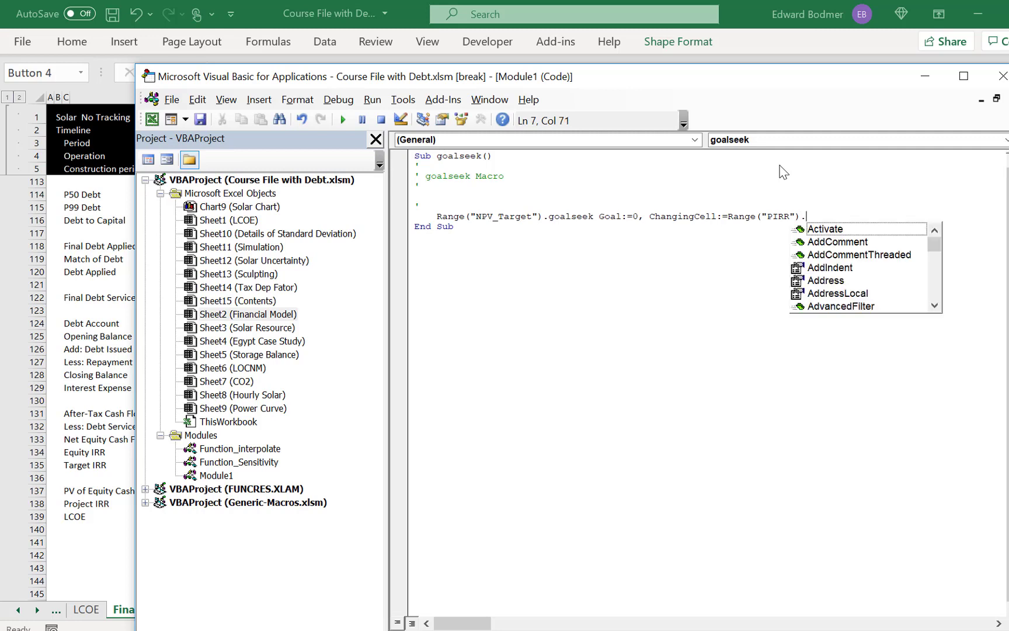
pyautogui.write('range')
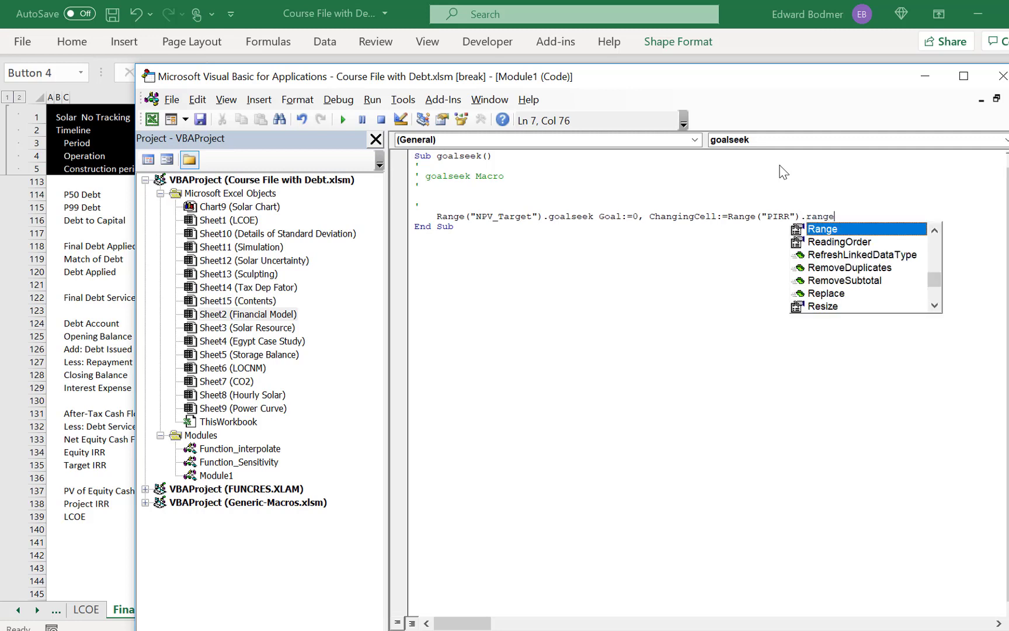
pyautogui.write('(')
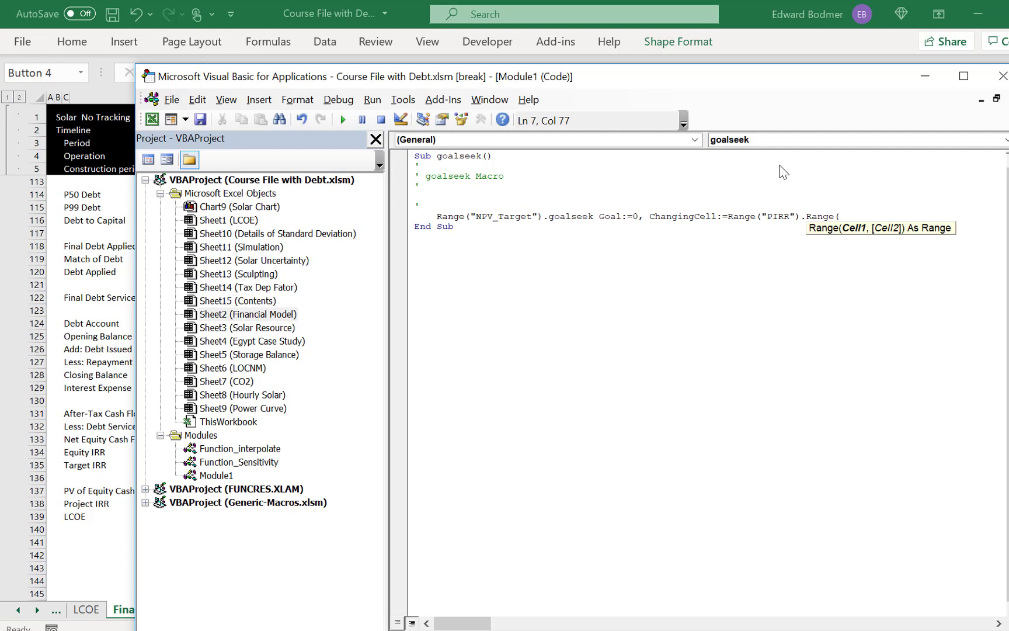
pyautogui.press('BackSpace')
pyautogui.press('BackSpace')
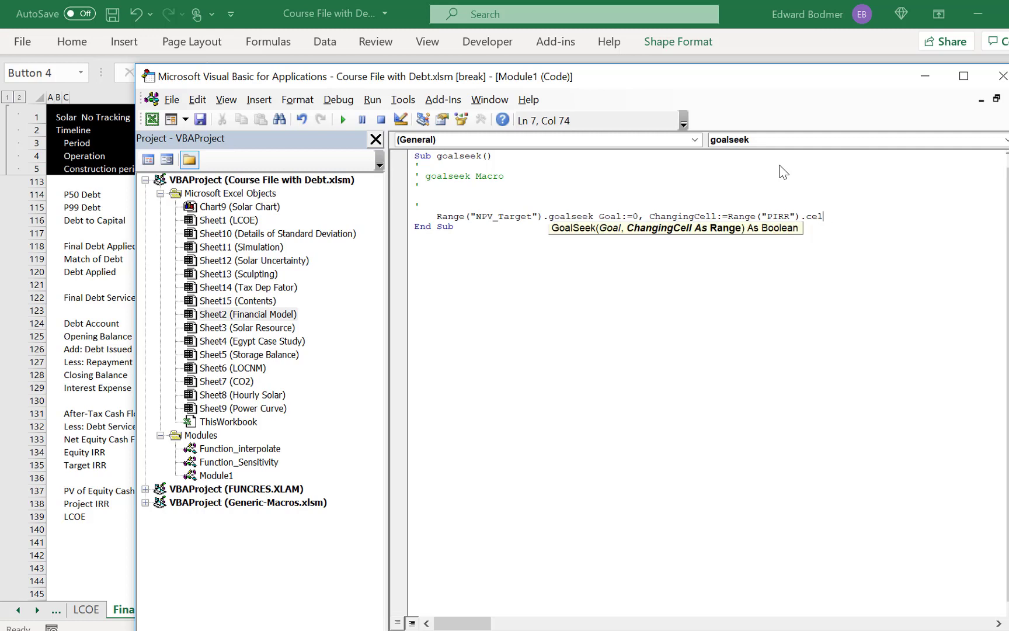
pyautogui.write('cells(')
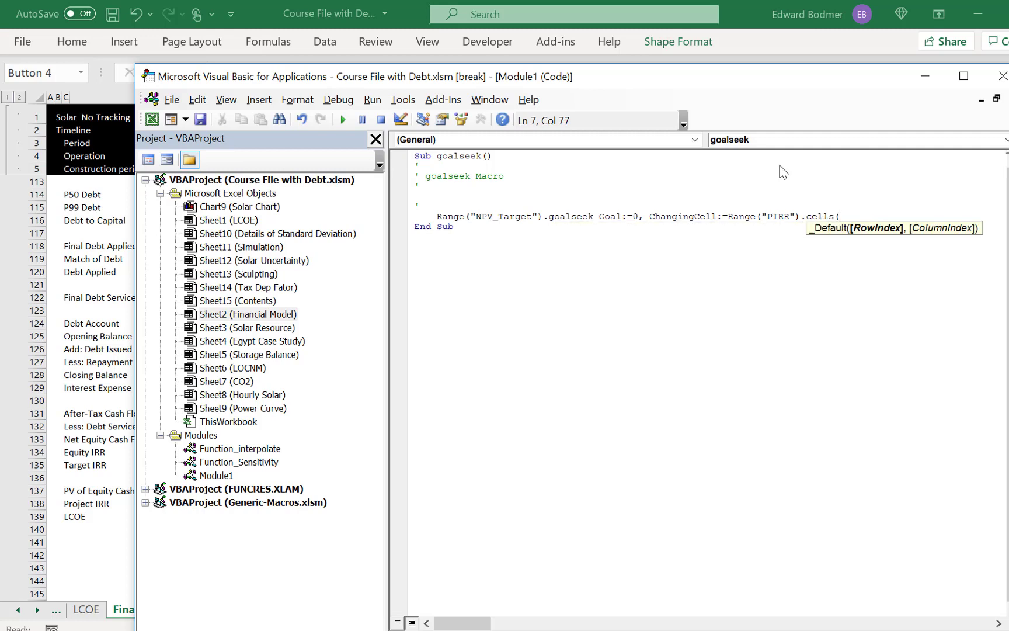
pyautogui.write('1,')
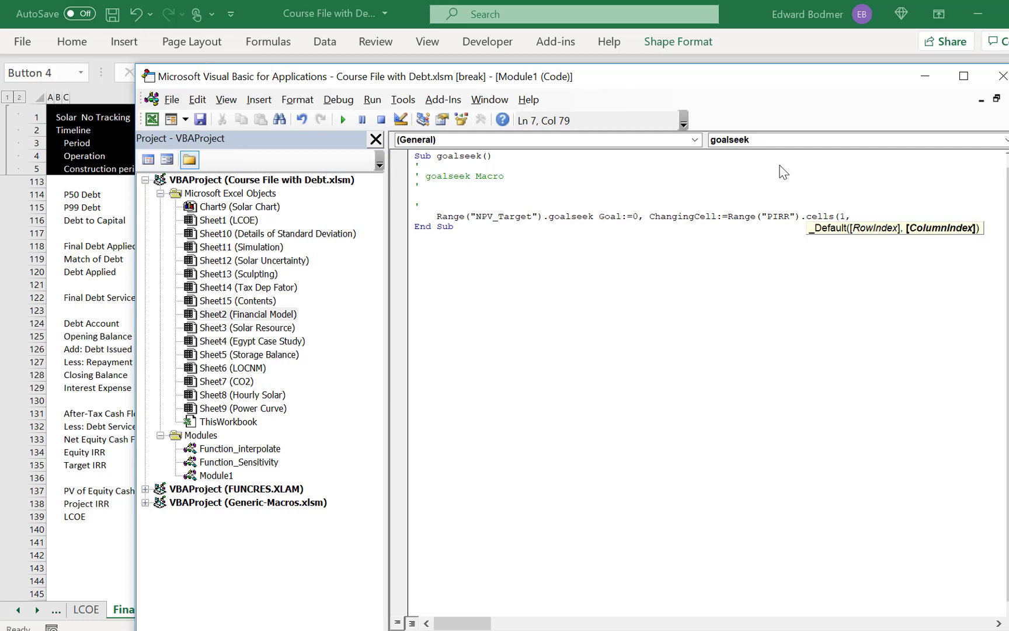
pyautogui.write('range(')
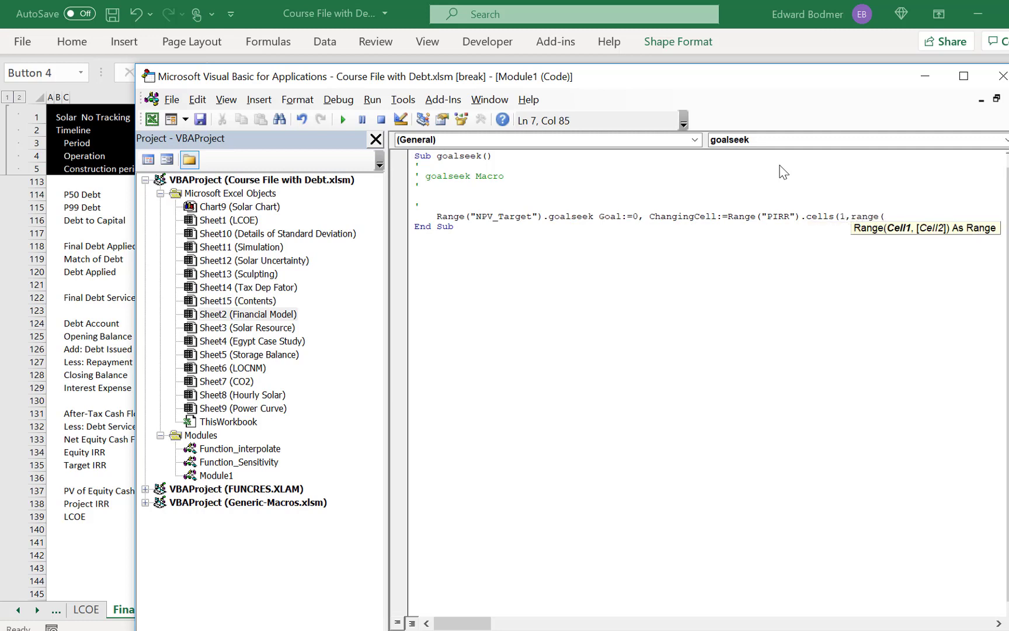
pyautogui.write('"scenario"))')
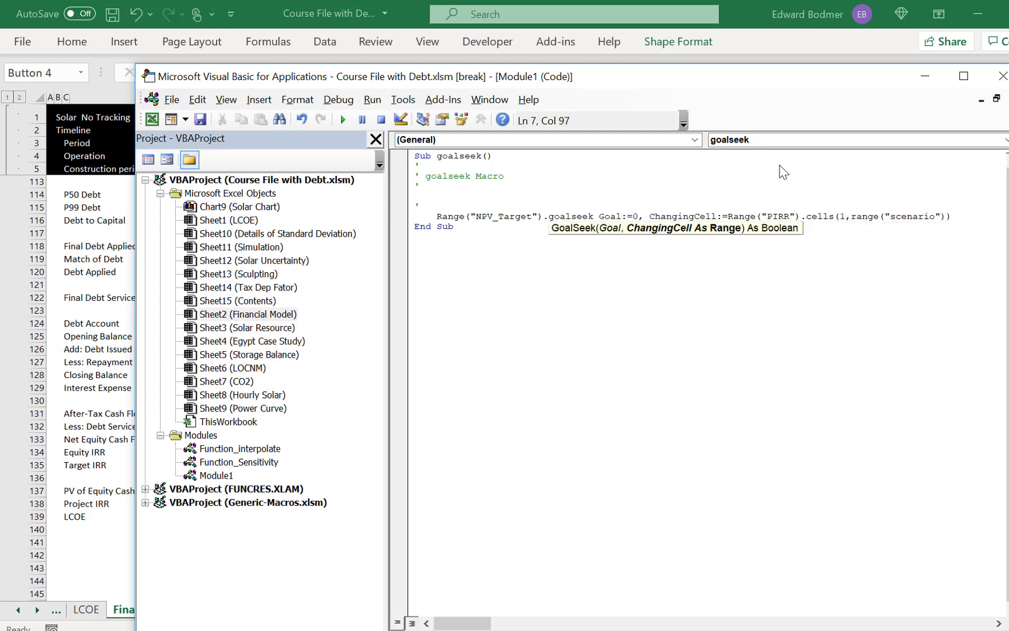
pyautogui.press('Down')
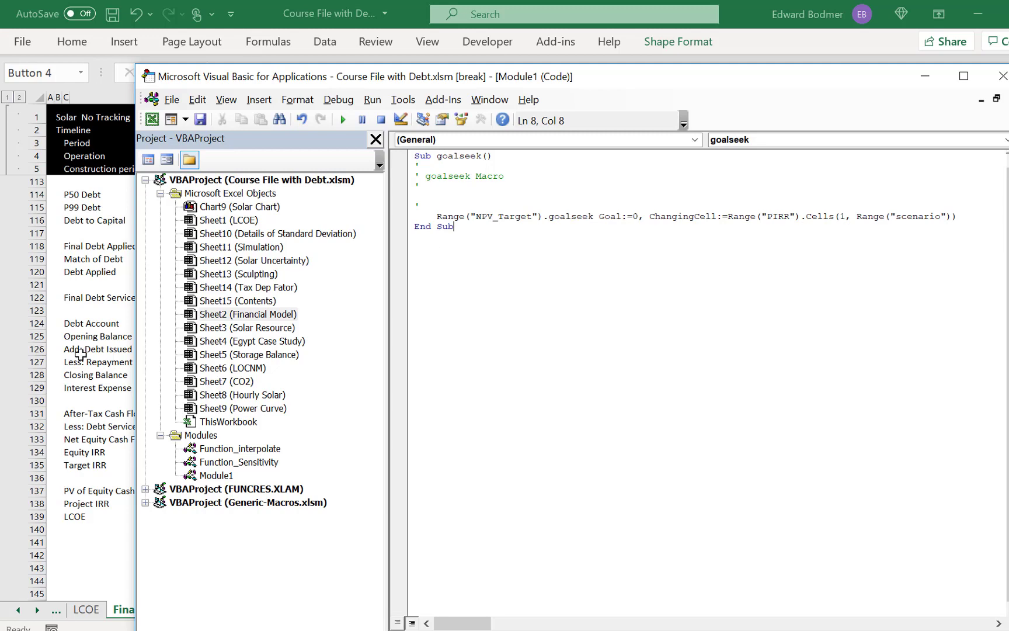
# On the LCOE sheet, name the Technology selector cell E4 "scenario"
pyautogui.click(82, 325)
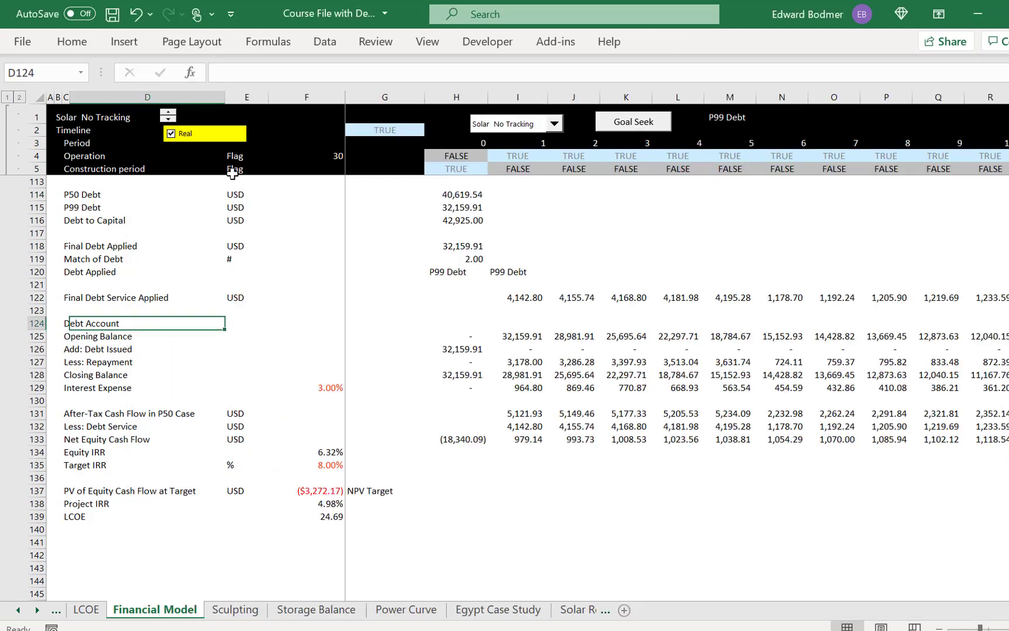
pyautogui.hotkey('ctrl', 'pageup')
pyautogui.click(349, 141)
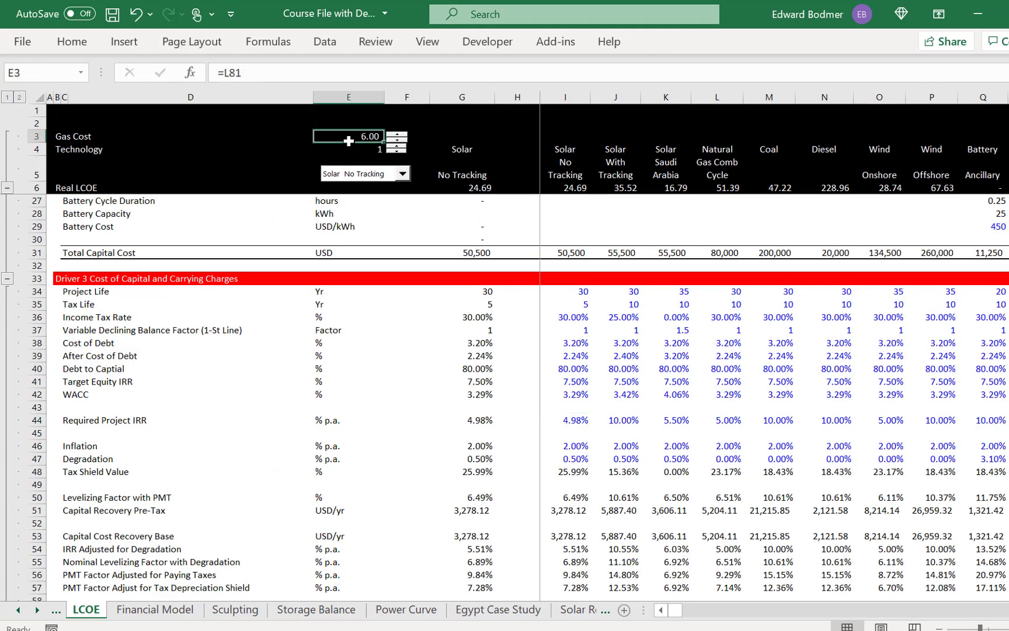
pyautogui.press('Down')
pyautogui.click(39, 70)
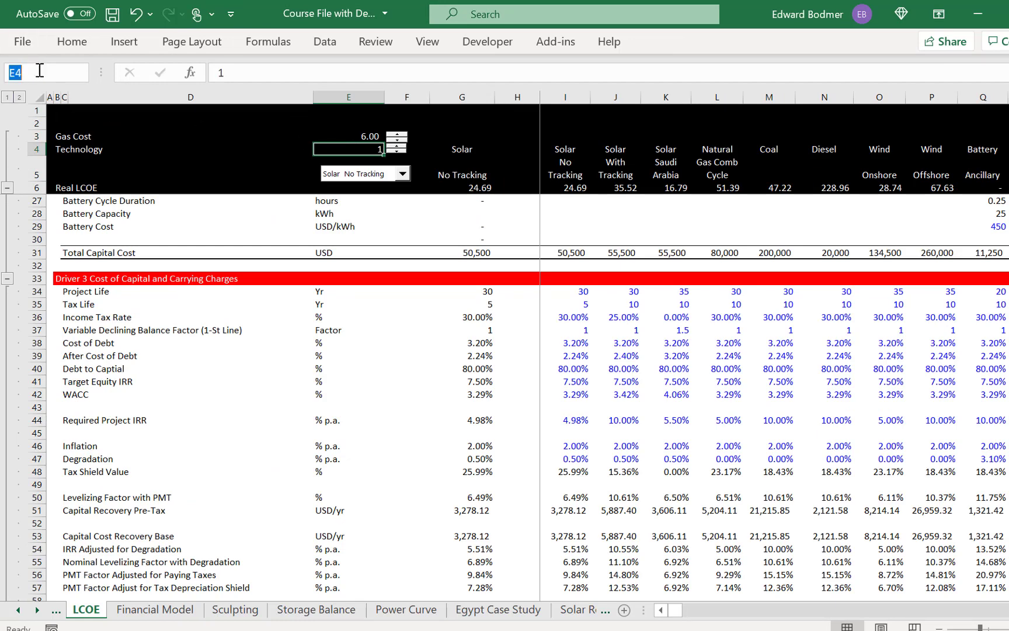
pyautogui.write('scenario')
pyautogui.press('Return')
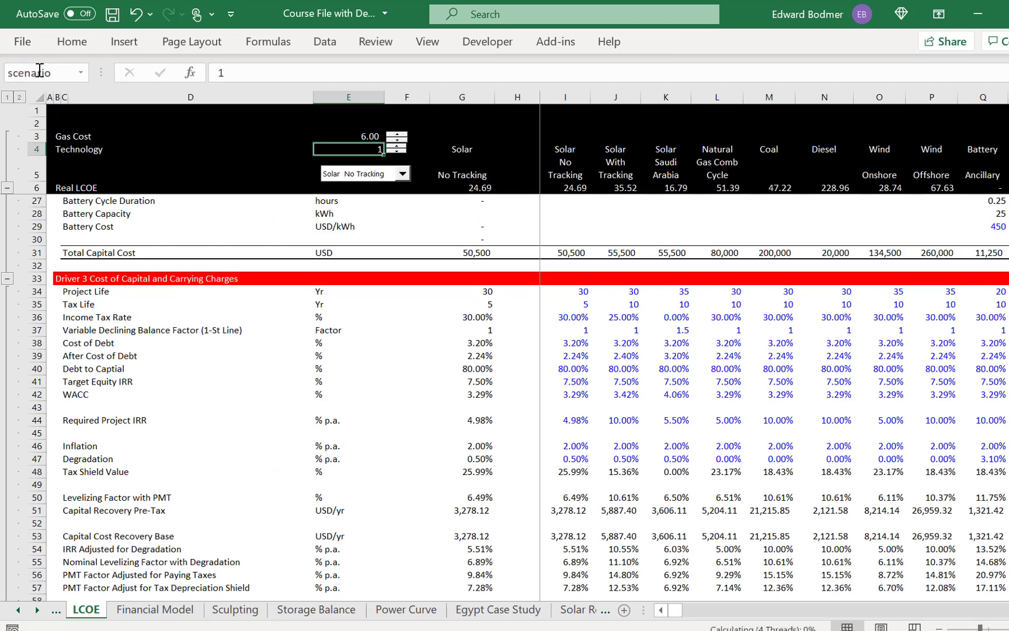
pyautogui.click(314, 373)
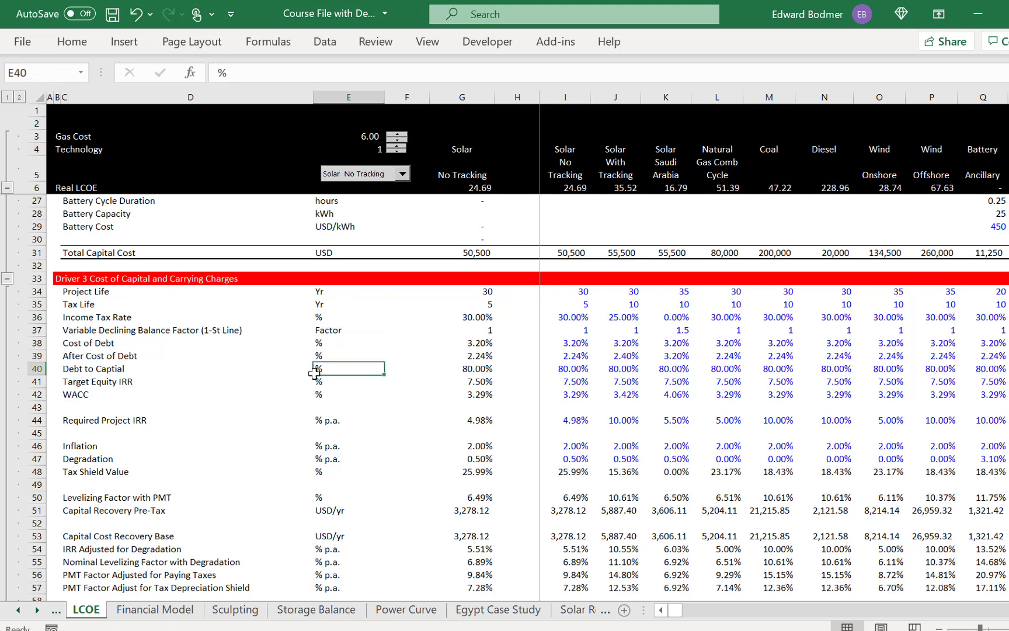
# On the Financial Model sheet, run the goal seek for Solar No Tracking
pyautogui.hotkey('ctrl', 'pagedown')
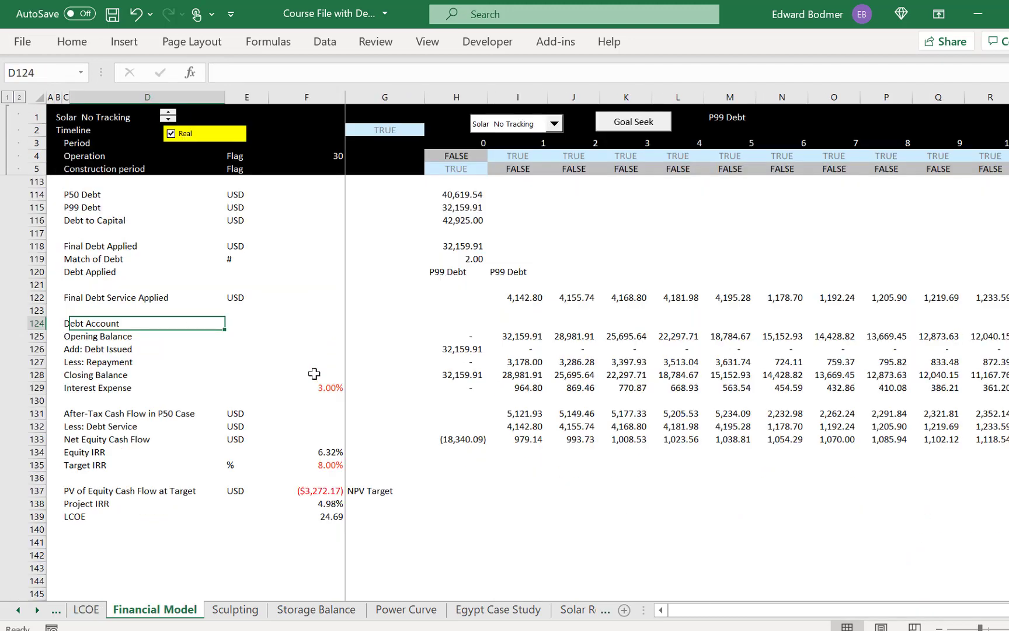
pyautogui.click(643, 128)
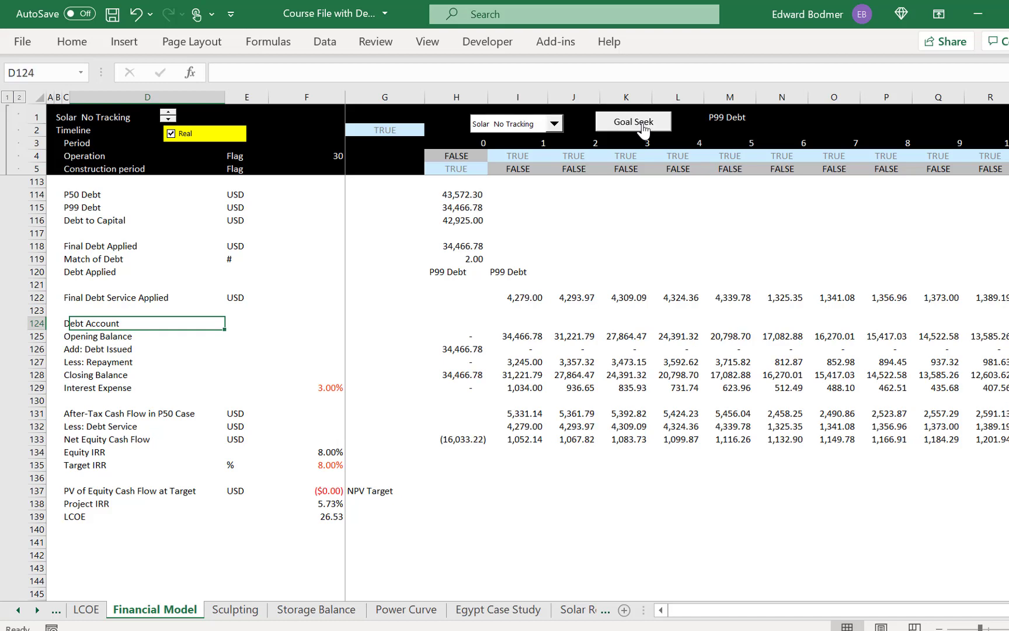
pyautogui.click(398, 472)
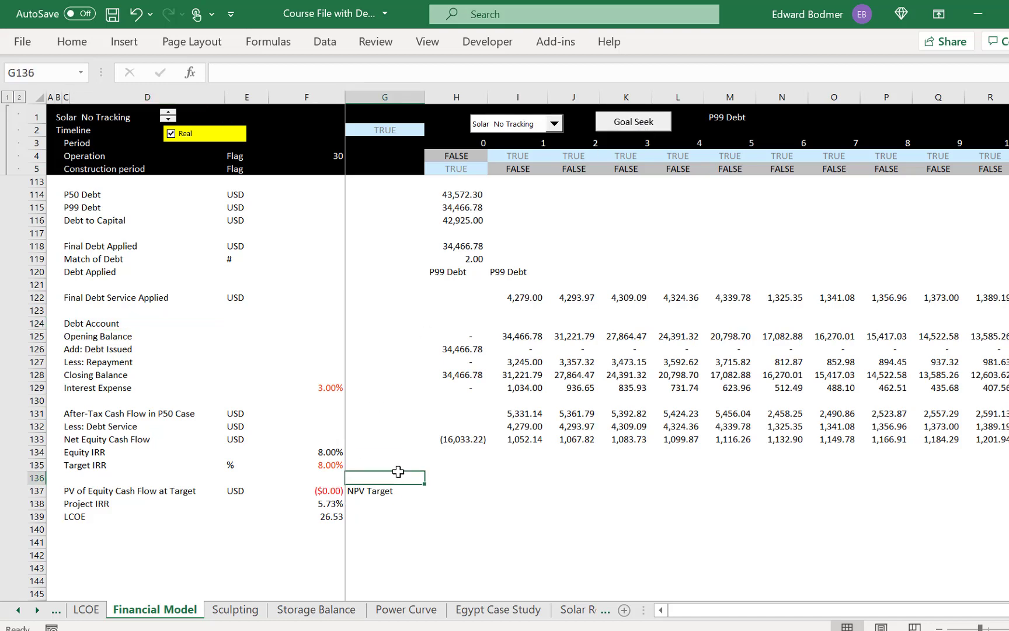
# Switch the technology to Solar Saudi Arabia and check its LCOE and Project IRR
pyautogui.click(538, 125)
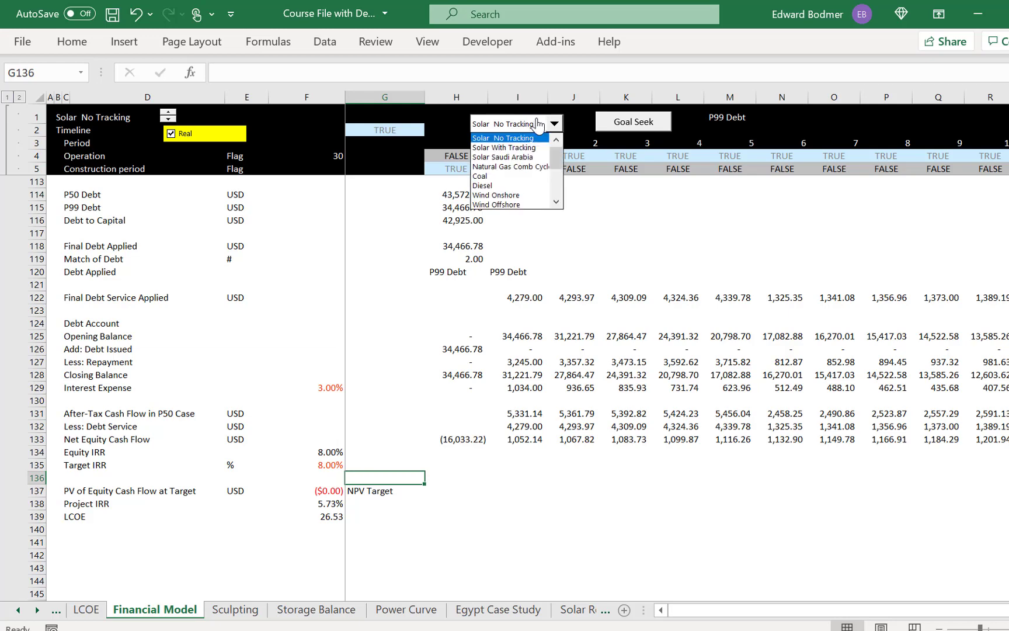
pyautogui.press('Down')
pyautogui.press('Down')
pyautogui.press('Return')
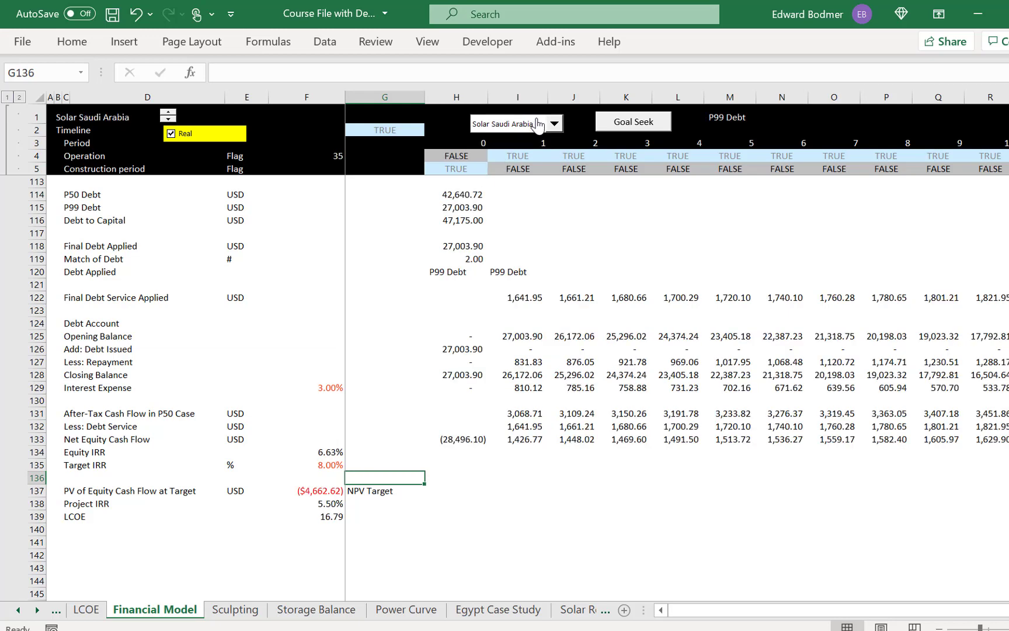
pyautogui.click(543, 486)
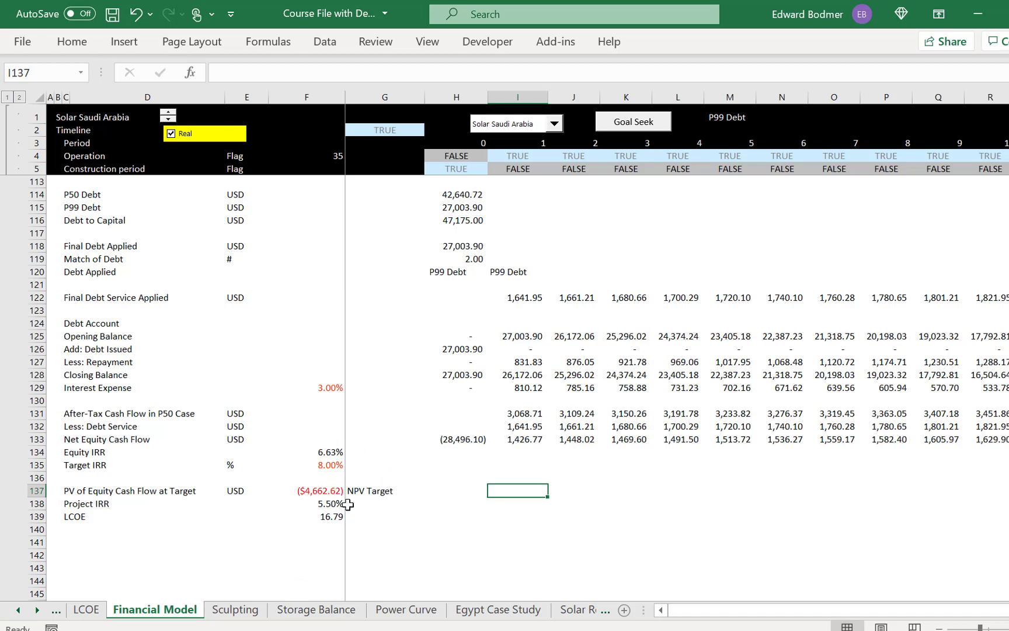
pyautogui.click(314, 517)
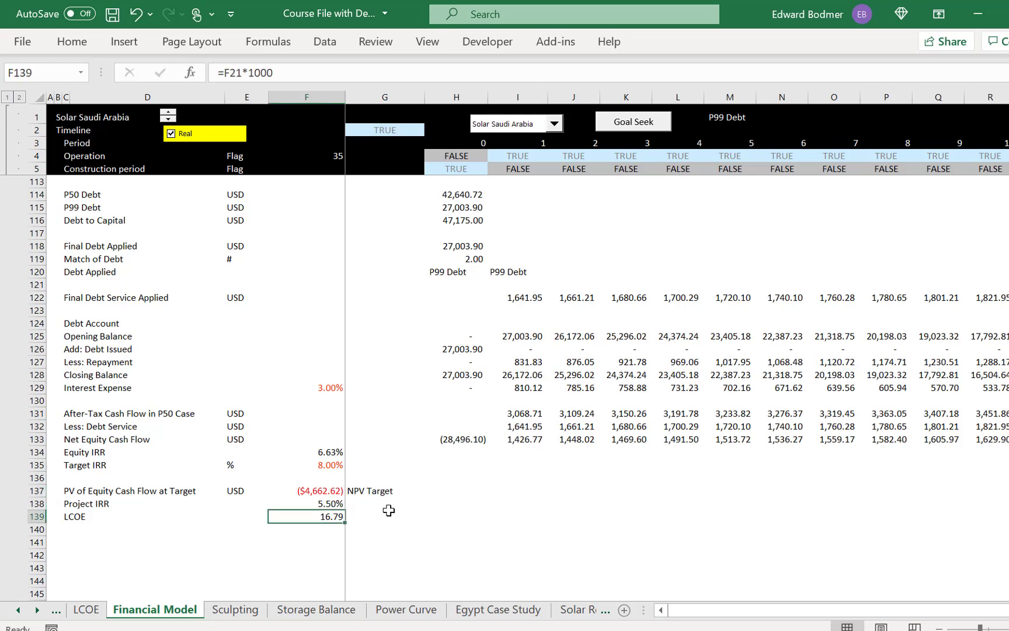
pyautogui.press('Up')
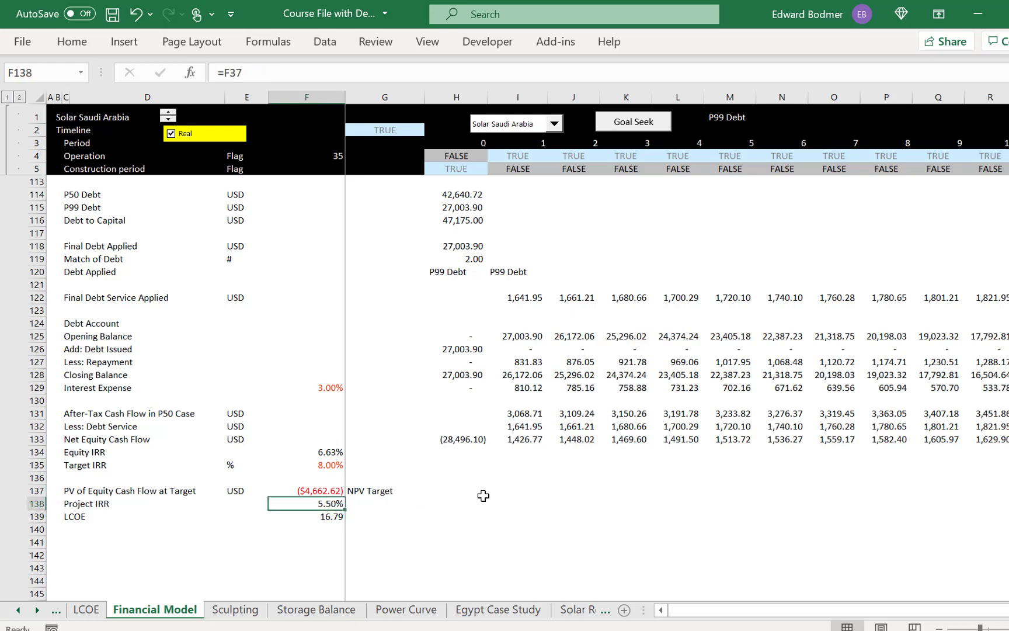
# On the LCOE sheet, set the Debt Tenor for Solar Saudi Arabia to 25 in the Financing Assumptions
pyautogui.hotkey('ctrl', 'pageup')
pyautogui.press('pagedown')
pyautogui.press('pagedown')
pyautogui.press('pagedown')
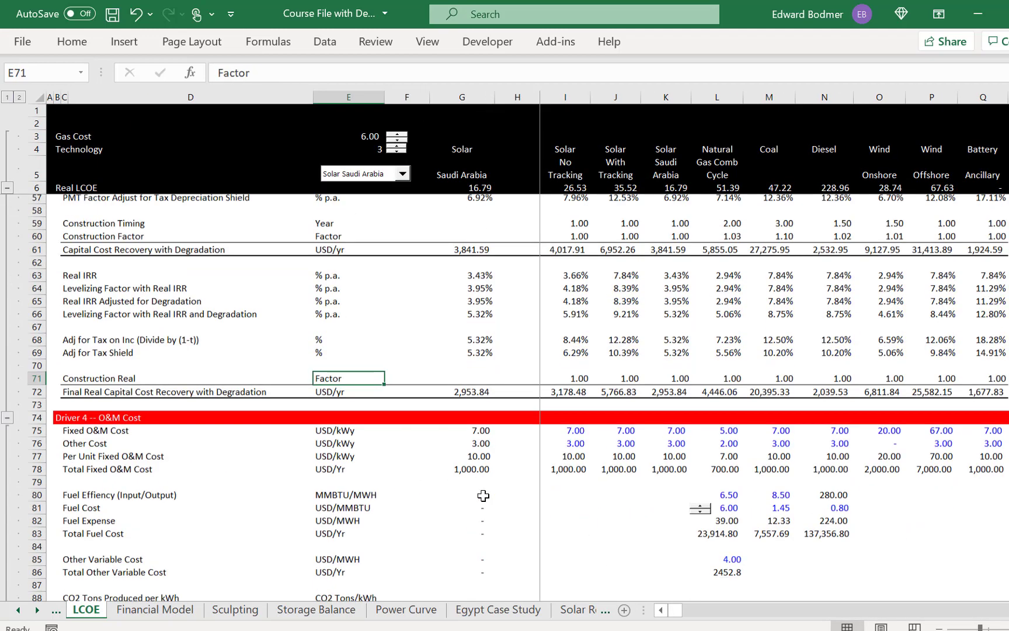
pyautogui.press('Up')
pyautogui.press('Up')
pyautogui.press('Up')
pyautogui.press('Up')
pyautogui.press('Up')
pyautogui.press('Up')
pyautogui.press('Up')
pyautogui.press('Up')
pyautogui.press('Up')
pyautogui.press('Up')
pyautogui.press('Up')
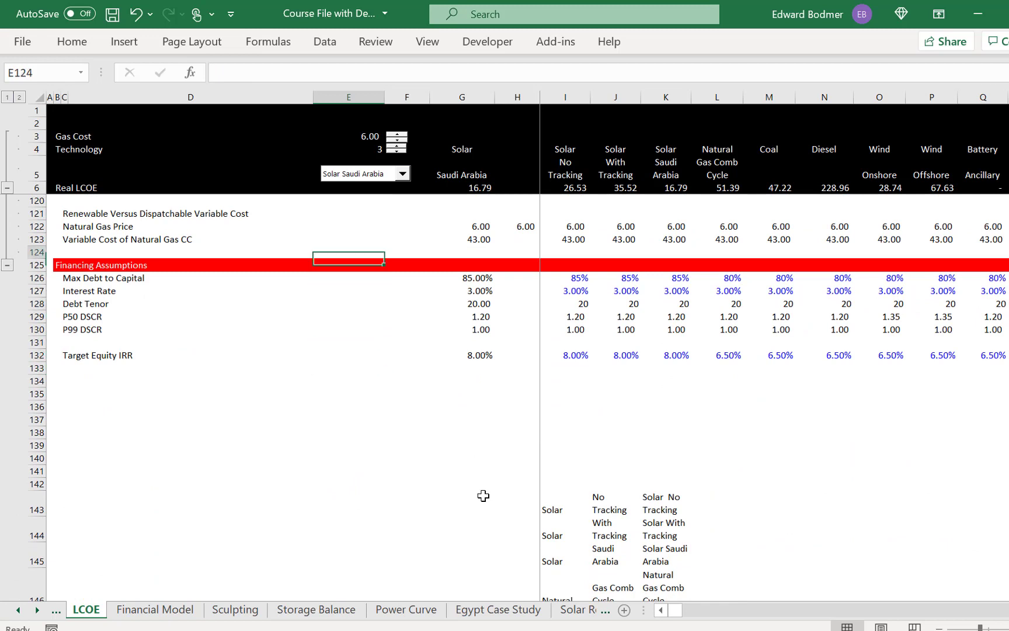
pyautogui.press('Down')
pyautogui.press('Down')
pyautogui.press('Down')
pyautogui.press('Down')
pyautogui.press('Down')
pyautogui.press('Down')
pyautogui.press('Down')
pyautogui.press('Right')
pyautogui.press('Right')
pyautogui.press('Right')
pyautogui.press('Right')
pyautogui.press('Right')
pyautogui.press('Right')
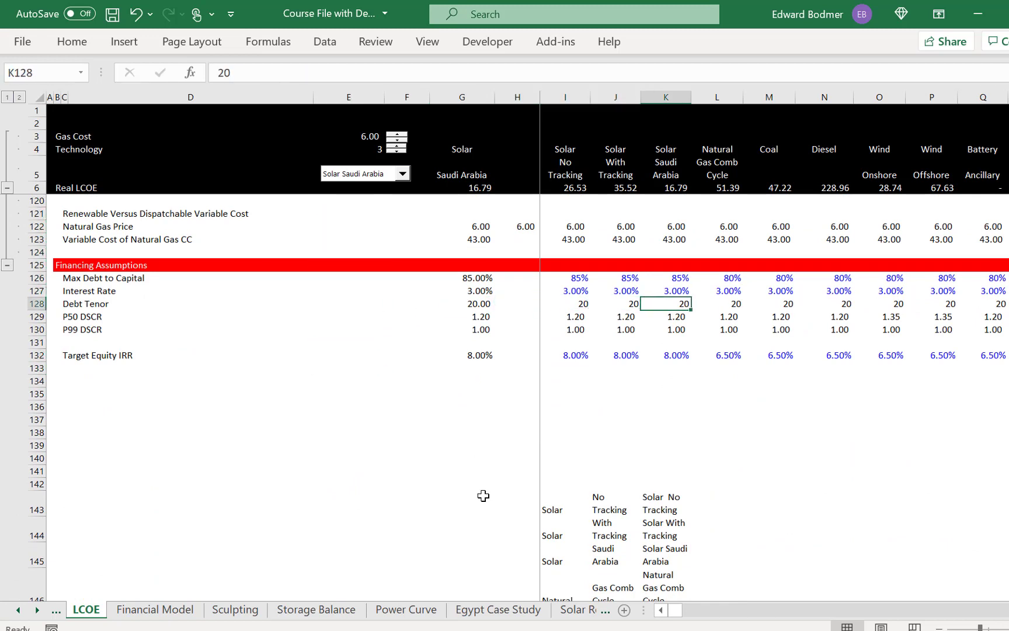
pyautogui.write('2')
pyautogui.press('Return')
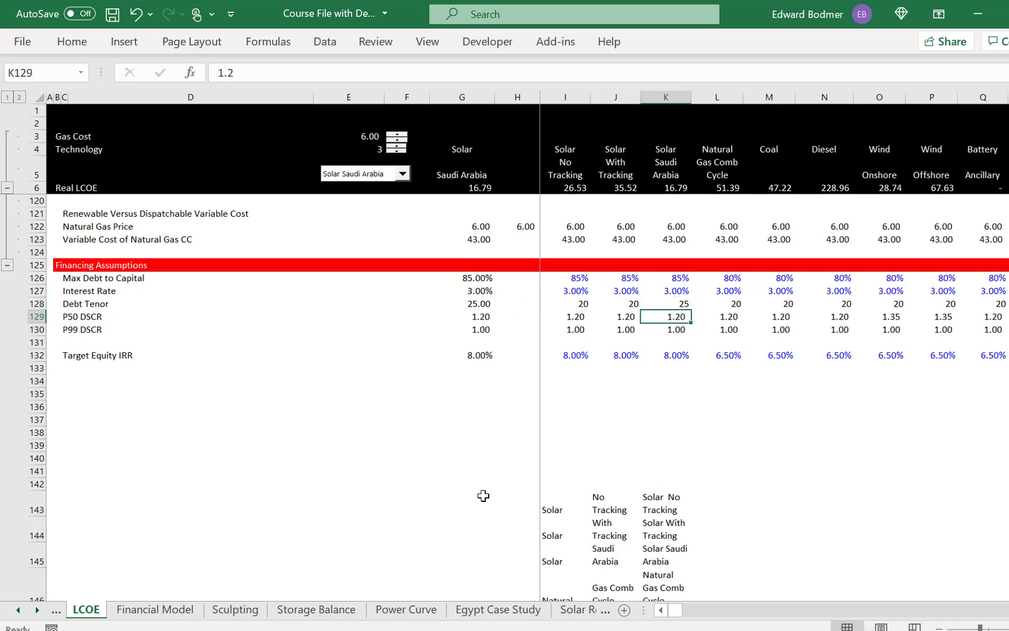
# Check the applied debt, Equity IRR and PV of equity cash flow on the Financial Model sheet
pyautogui.hotkey('ctrl', 'pagedown')
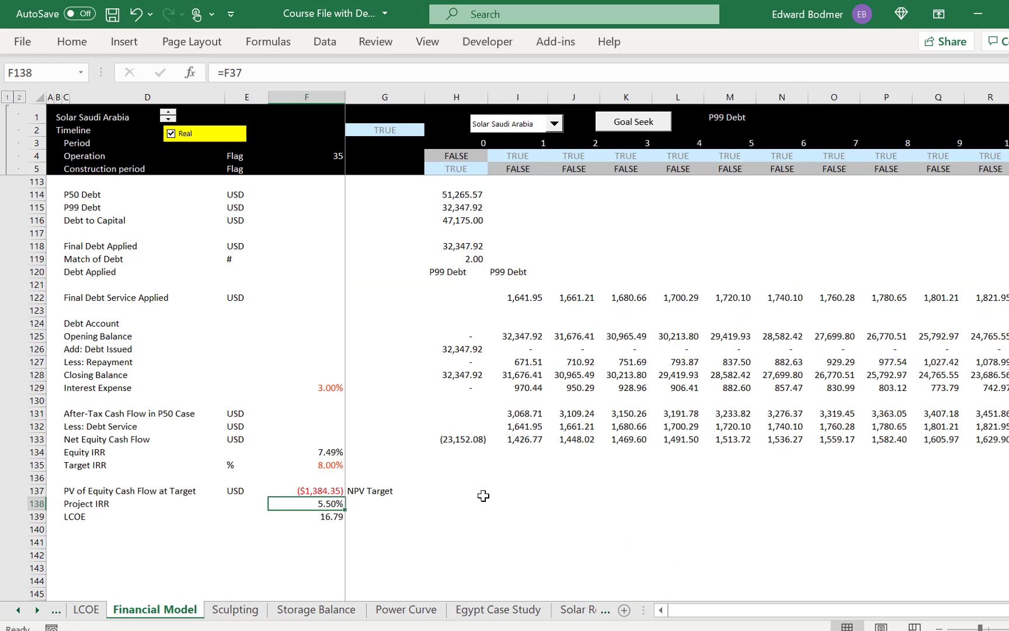
pyautogui.press('Up')
pyautogui.press('Up')
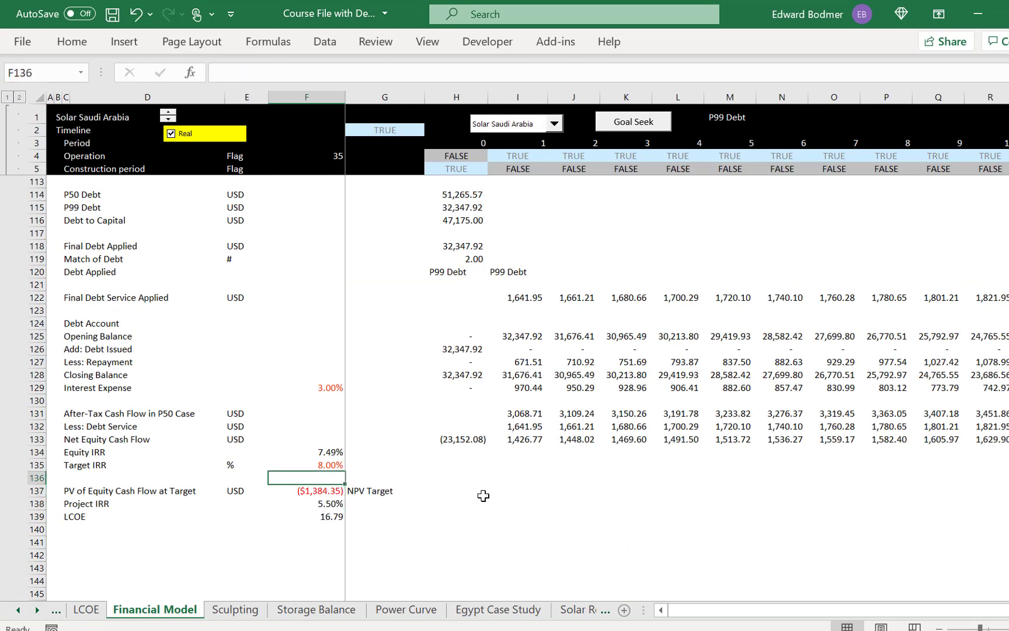
pyautogui.press('Down')
pyautogui.press('Down')
pyautogui.press('Up')
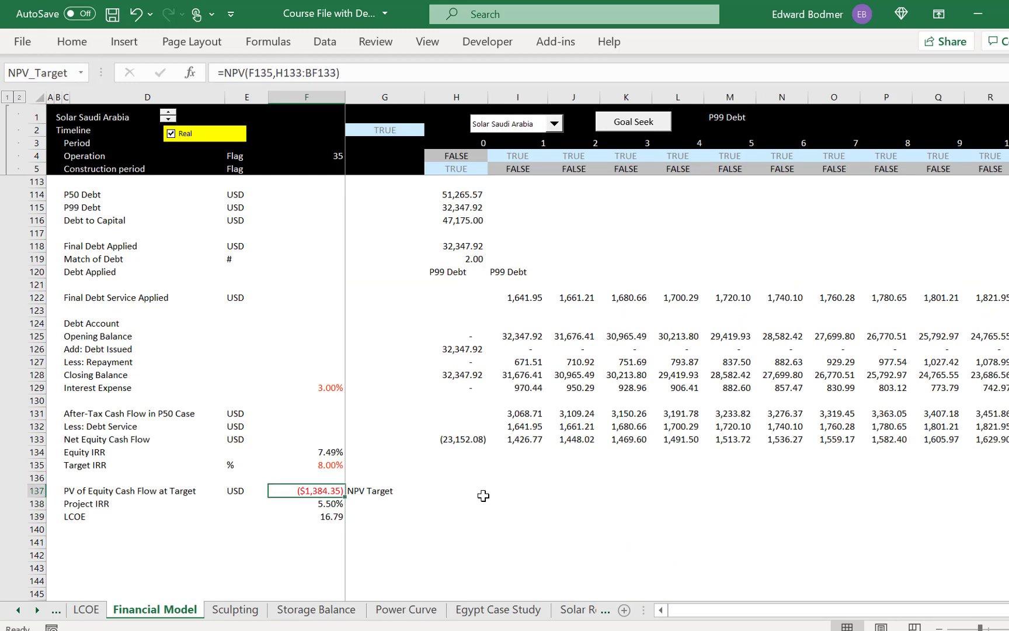
# Set the Target Equity IRR for Solar Saudi Arabia to 7% in the LCOE sheet's Financing Assumptions
pyautogui.hotkey('ctrl', 'pageup')
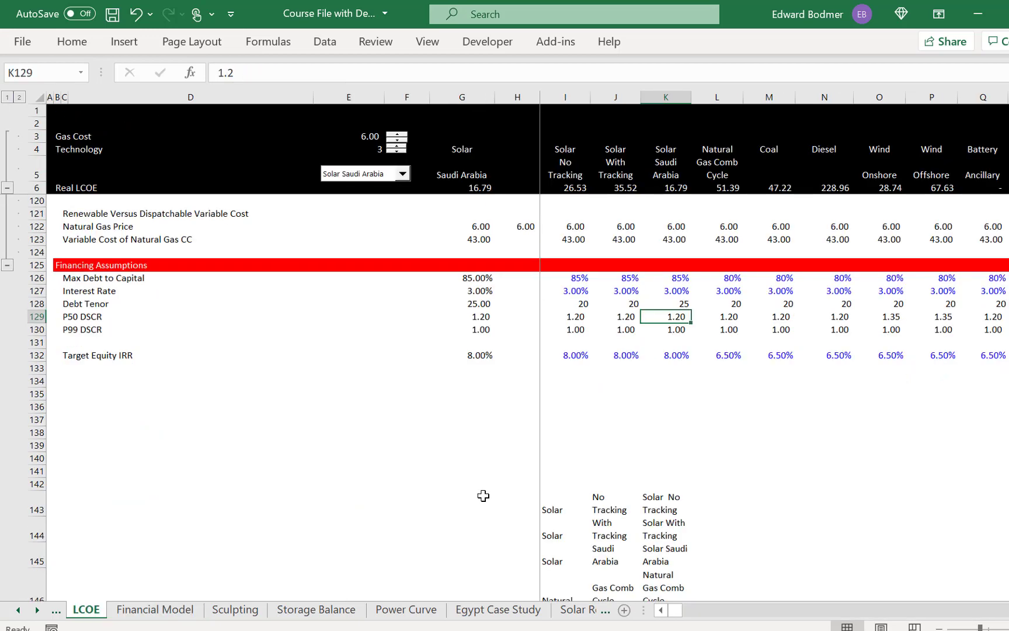
pyautogui.press('Down')
pyautogui.press('Up')
pyautogui.press('Up')
pyautogui.press('Down')
pyautogui.press('Down')
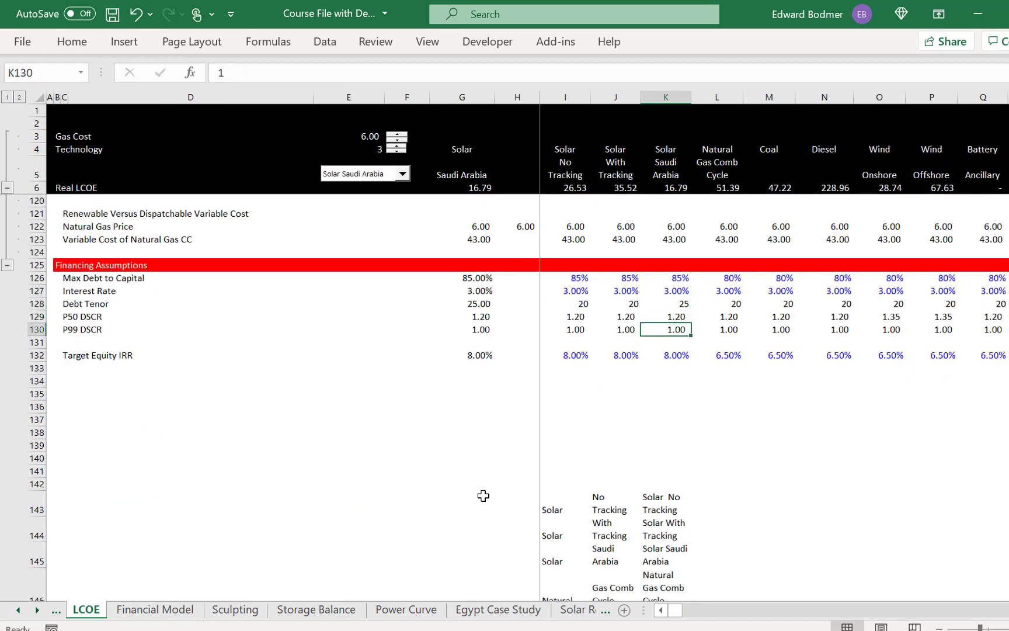
pyautogui.press('Down')
pyautogui.press('Down')
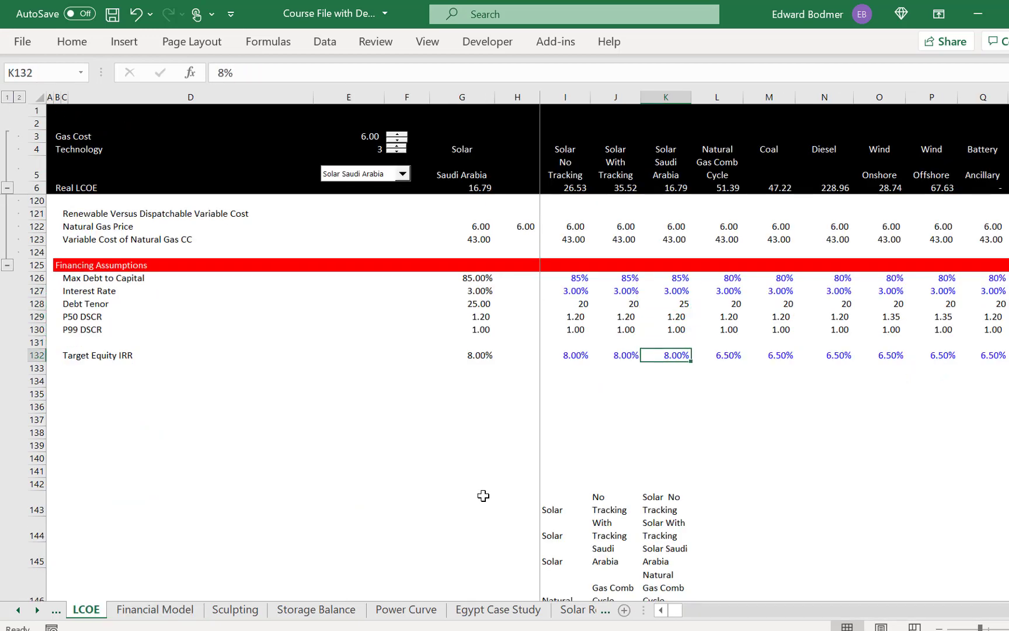
pyautogui.write('7')
pyautogui.press('Return')
# On the Financial Model sheet, run the goal seek for Solar Saudi Arabia and check its Project IRR
pyautogui.hotkey('ctrl', 'pagedown')
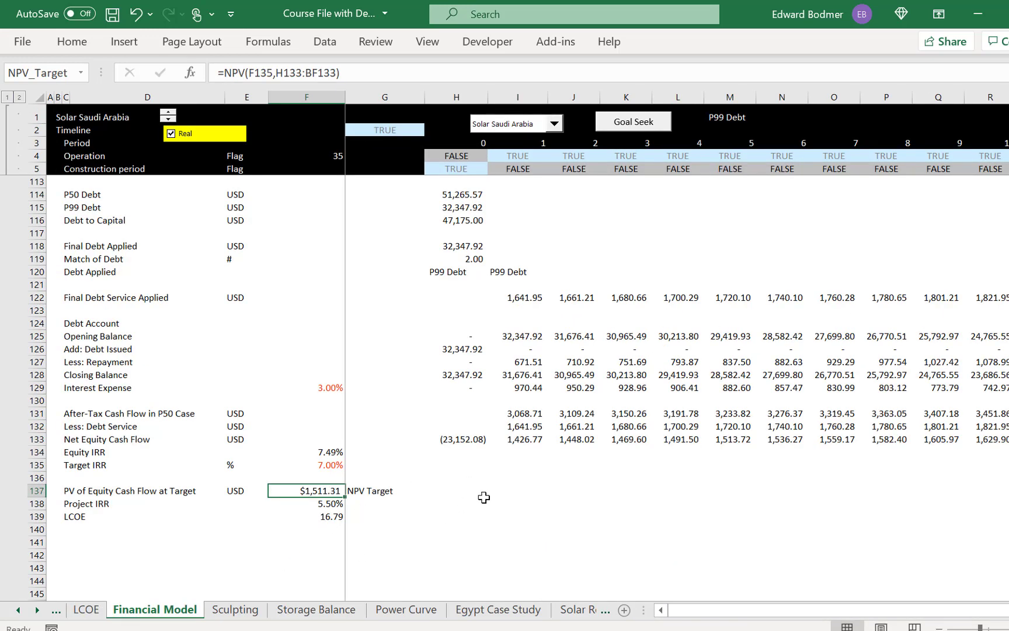
pyautogui.click(482, 502)
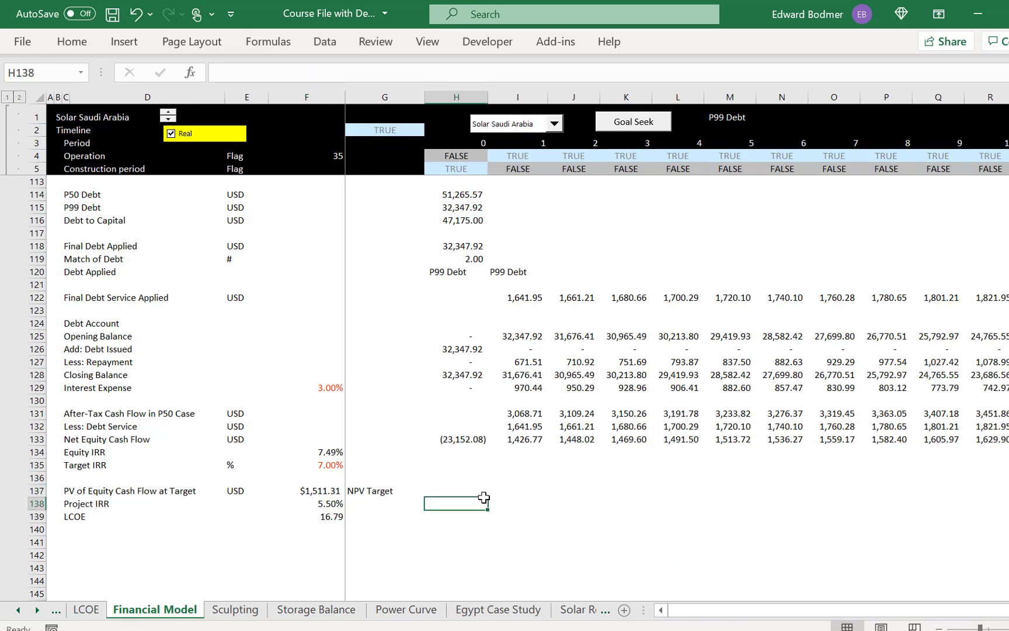
pyautogui.click(629, 124)
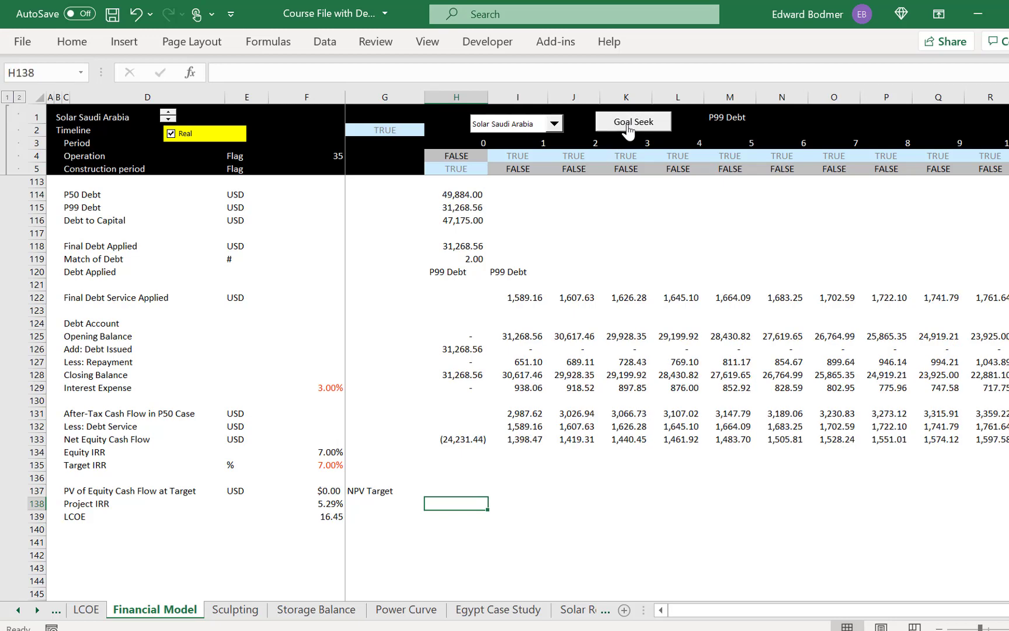
pyautogui.click(326, 505)
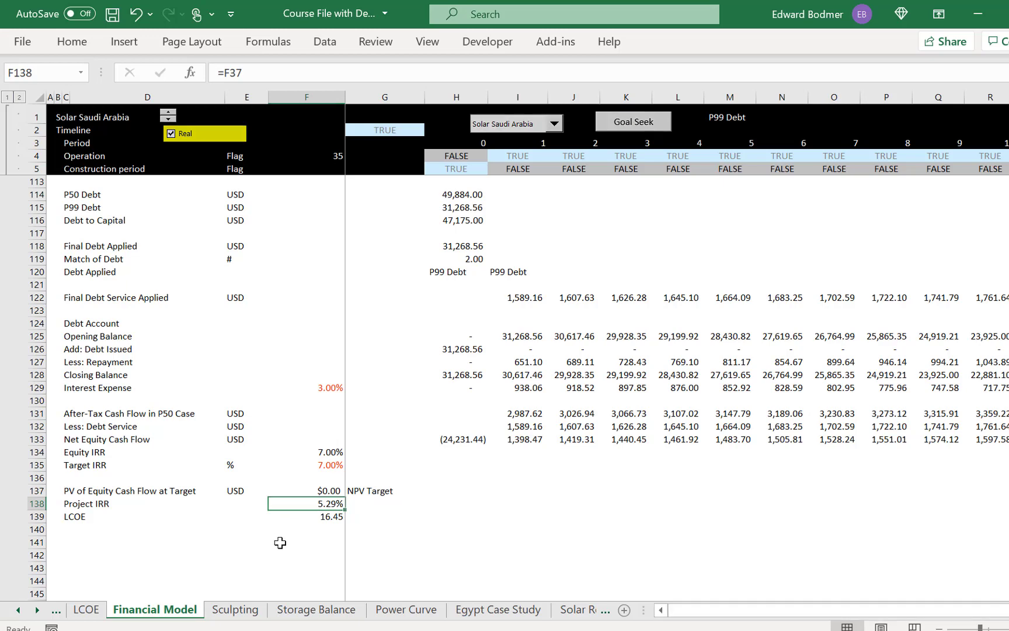
# On the LCOE sheet, compare the Required Project IRR inputs of the three solar technologies in row 44
pyautogui.hotkey('ctrl', 'pageup')
pyautogui.press('Up')
pyautogui.press('Up')
pyautogui.press('Up')
pyautogui.press('Up')
pyautogui.press('Up')
pyautogui.press('Up')
pyautogui.press('Up')
pyautogui.press('Up')
pyautogui.press('Up')
pyautogui.press('Up')
pyautogui.press('Up')
pyautogui.press('Up')
pyautogui.press('Up')
pyautogui.press('Up')
pyautogui.press('Up')
pyautogui.press('Up')
pyautogui.press('Up')
pyautogui.press('Up')
pyautogui.press('Up')
pyautogui.press('Up')
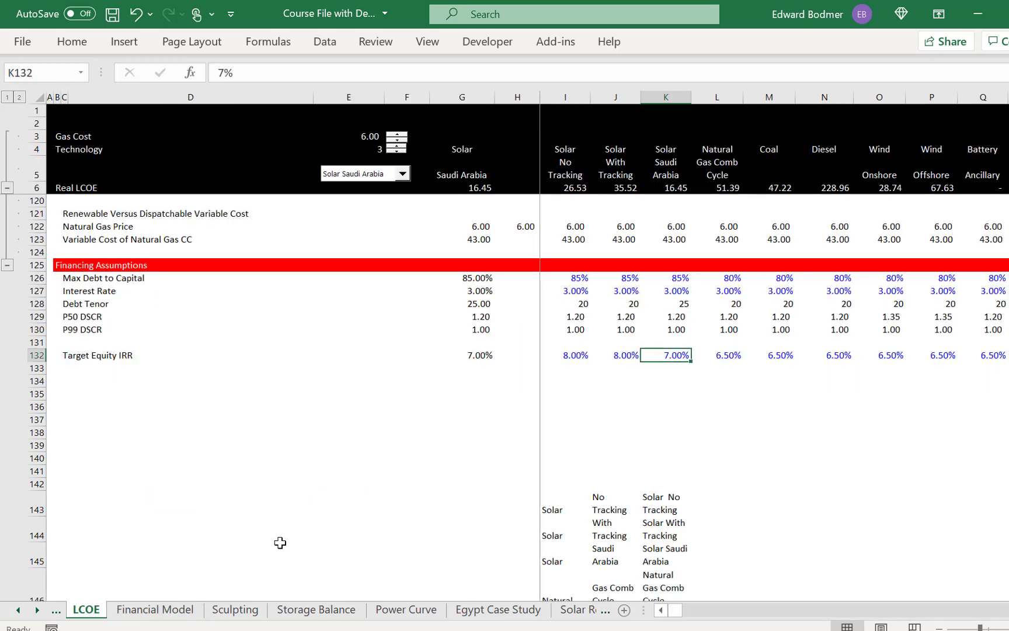
pyautogui.press('pageup')
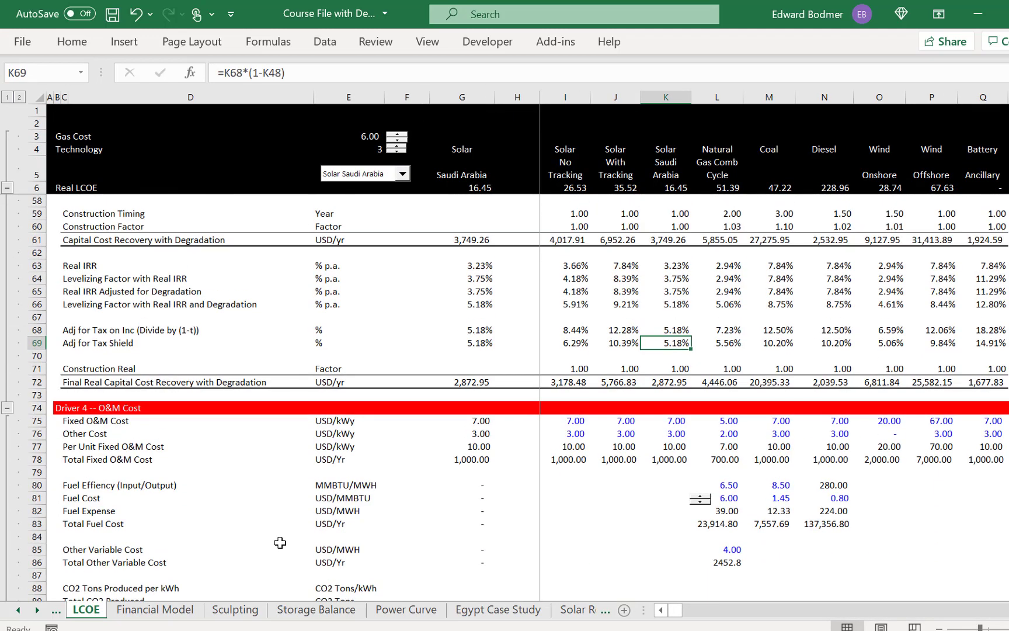
pyautogui.press('Up')
pyautogui.press('Up')
pyautogui.press('Up')
pyautogui.press('Up')
pyautogui.press('Up')
pyautogui.press('Up')
pyautogui.press('Up')
pyautogui.press('Up')
pyautogui.press('Up')
pyautogui.press('Up')
pyautogui.press('Up')
pyautogui.press('Up')
pyautogui.press('Up')
pyautogui.press('Up')
pyautogui.press('Up')
pyautogui.press('Up')
pyautogui.press('Up')
pyautogui.press('Up')
pyautogui.press('Up')
pyautogui.press('Up')
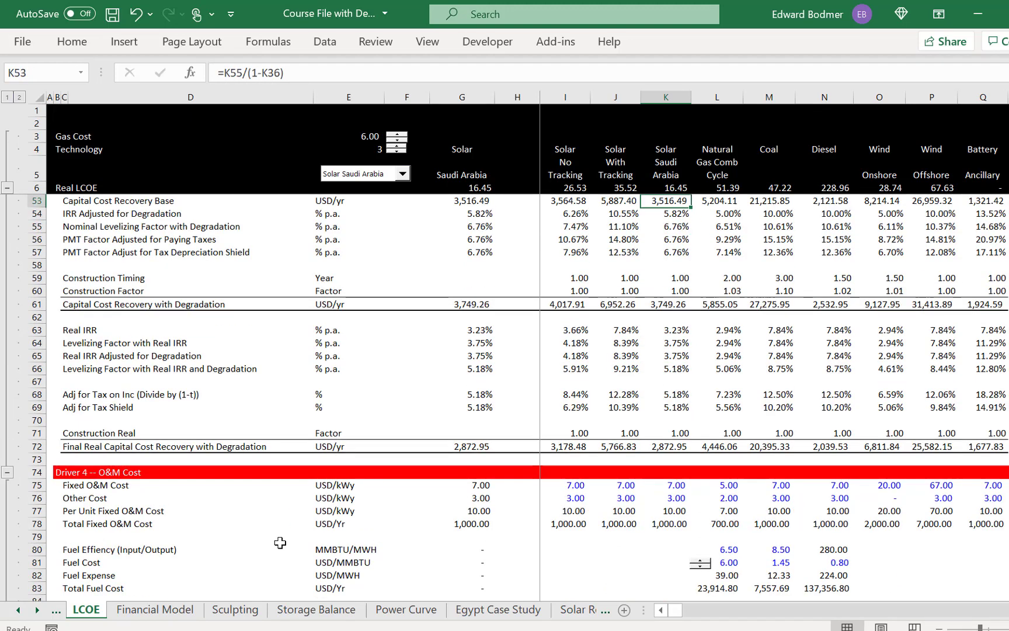
pyautogui.press('Up')
pyautogui.press('Up')
pyautogui.press('Up')
pyautogui.press('Up')
pyautogui.press('Up')
pyautogui.press('Up')
pyautogui.press('Up')
pyautogui.press('Up')
pyautogui.press('Up')
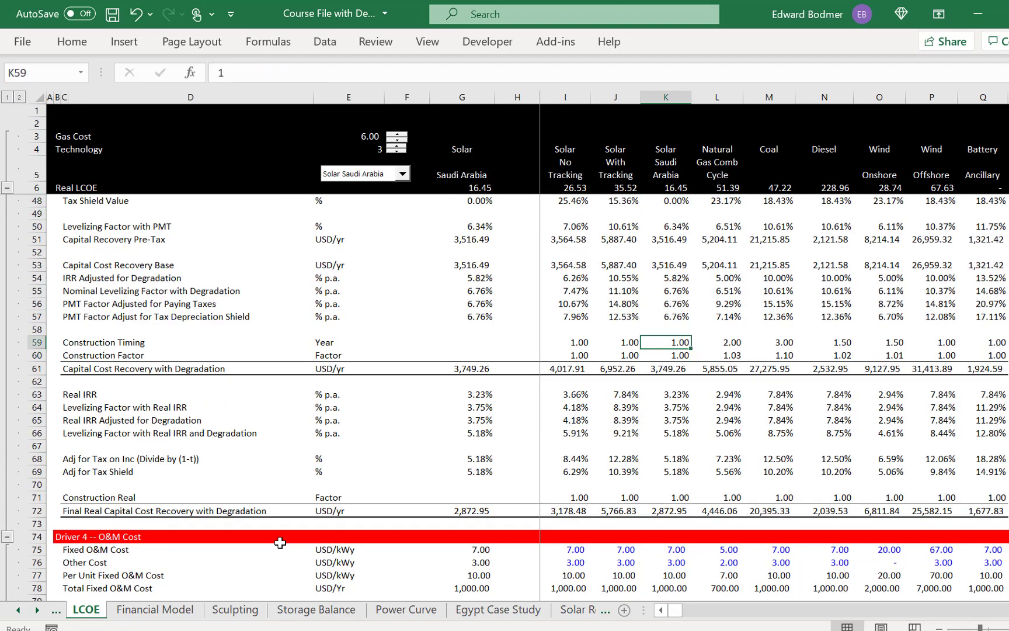
pyautogui.press('Up')
pyautogui.press('Up')
pyautogui.press('Up')
pyautogui.press('Up')
pyautogui.press('Up')
pyautogui.press('Down')
pyautogui.press('Down')
pyautogui.press('Down')
pyautogui.press('Down')
pyautogui.press('Down')
pyautogui.press('Down')
pyautogui.press('Down')
pyautogui.press('Down')
pyautogui.press('Down')
pyautogui.press('Down')
pyautogui.press('Down')
pyautogui.press('Down')
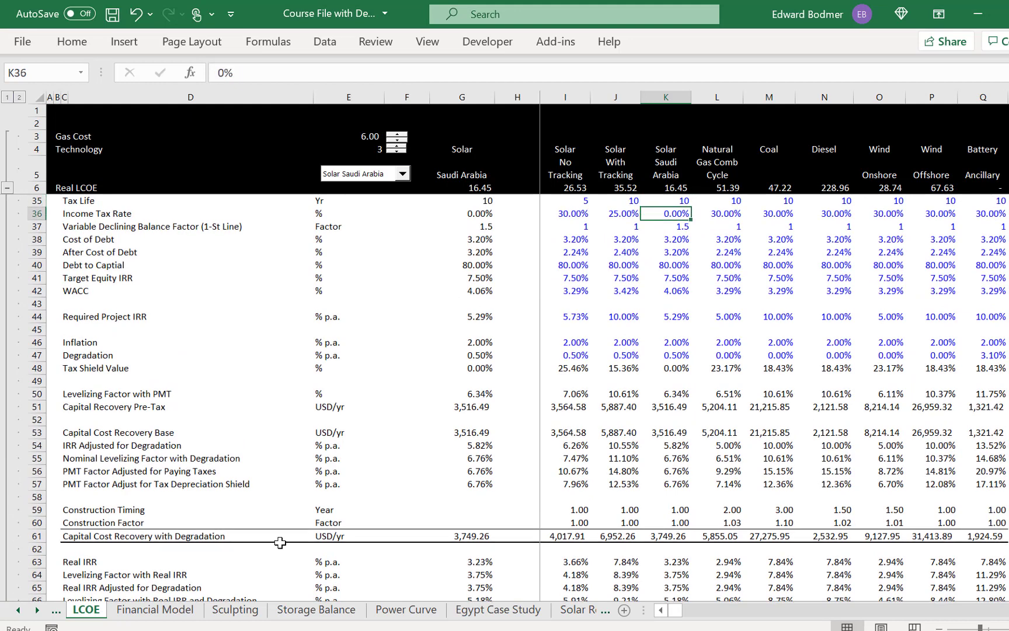
pyautogui.press('Up')
pyautogui.press('Up')
pyautogui.press('Up')
pyautogui.press('Left')
pyautogui.press('Left')
pyautogui.press('Right')
pyautogui.press('Right')
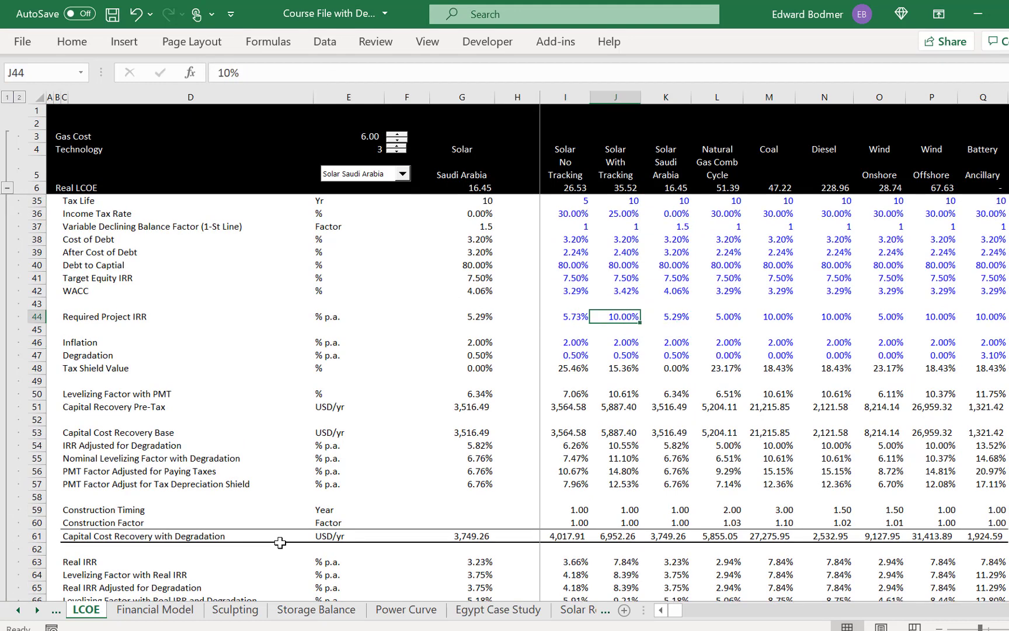
pyautogui.press('Down')
pyautogui.press('Up')
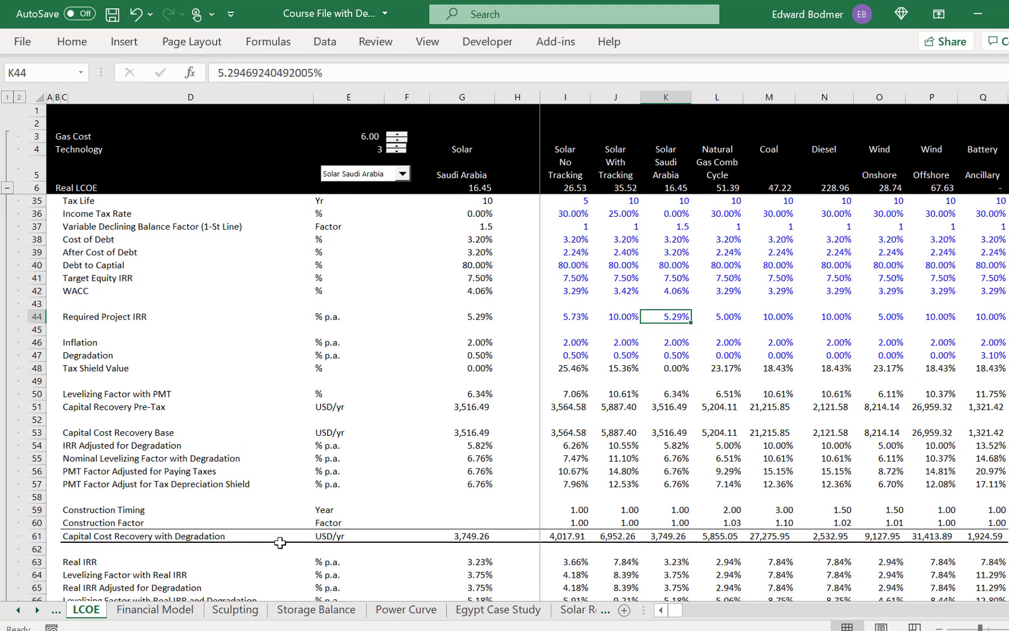
pyautogui.press('Left')
pyautogui.press('Left')
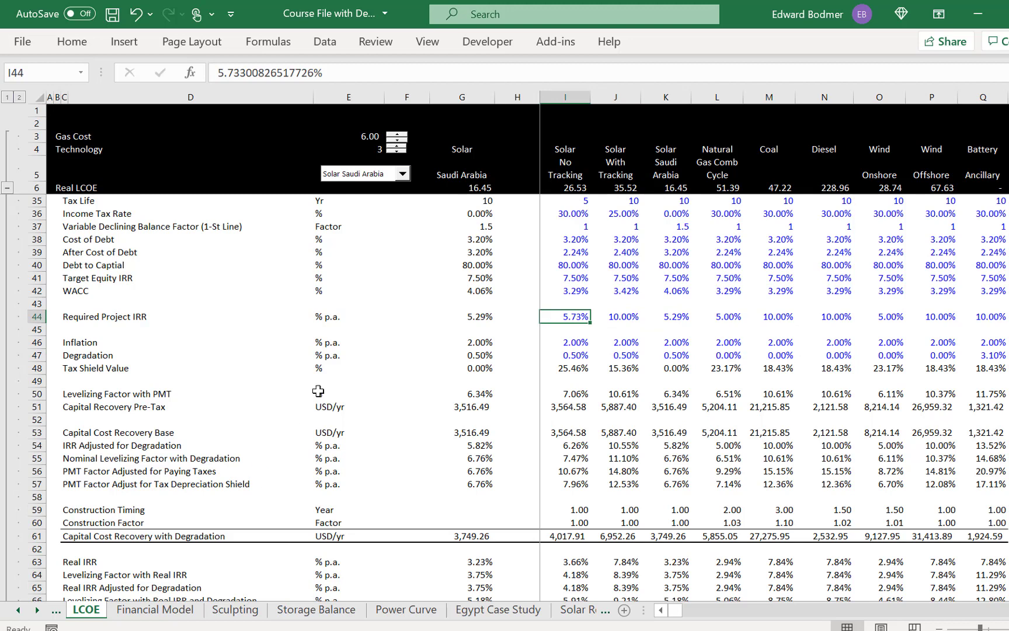
# Switch the LCOE sheet's technology selection to Solar With Tracking
pyautogui.click(372, 176)
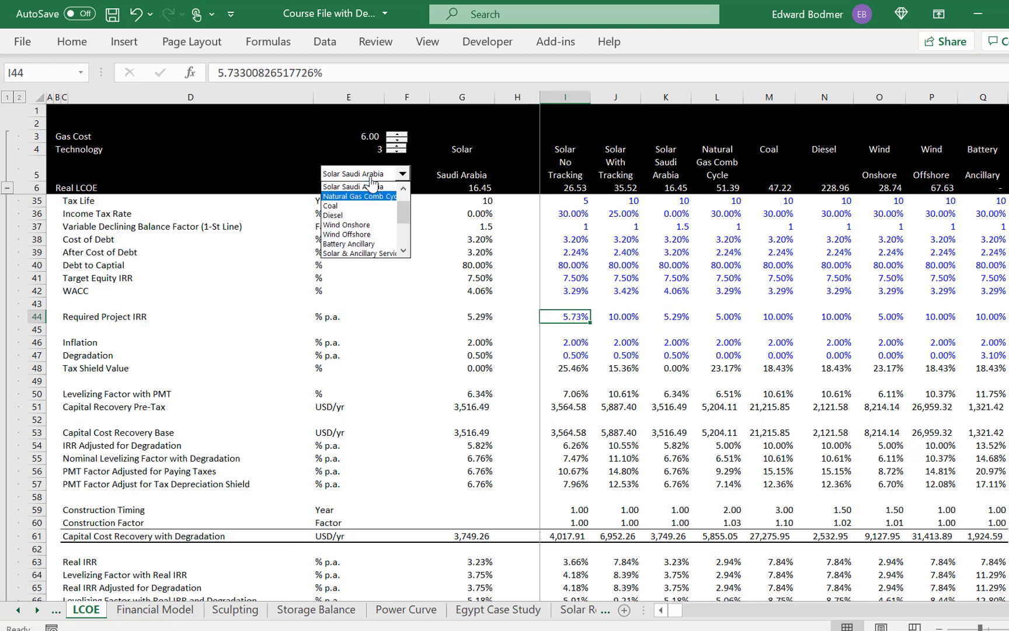
pyautogui.press('Up')
pyautogui.press('Up')
pyautogui.press('Return')
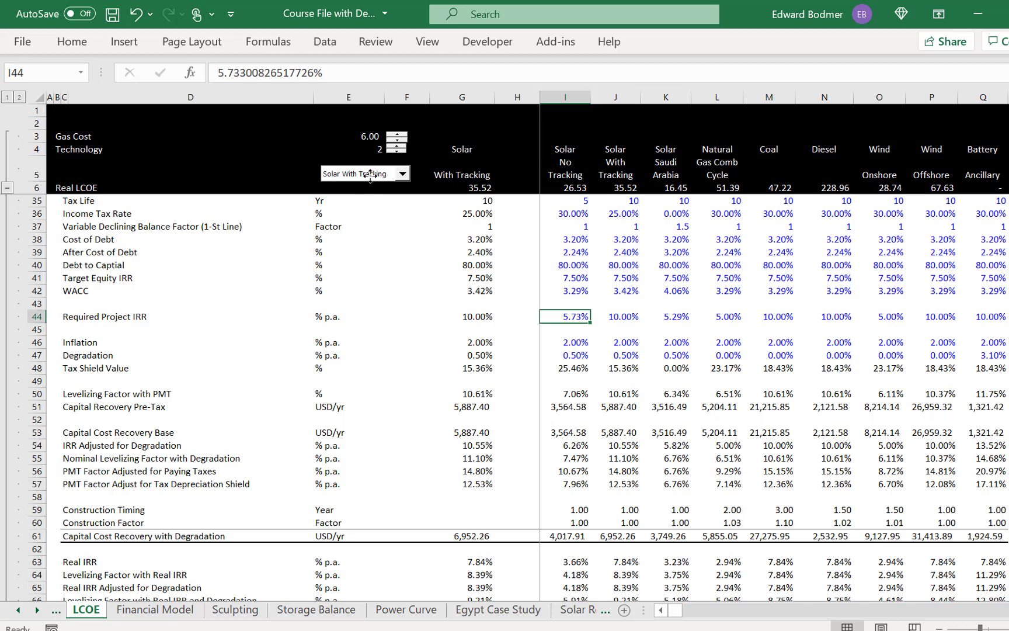
# Assign the goalseek macro to the technology drop-down on the LCOE sheet
pyautogui.rightClick(371, 177)
pyautogui.click(407, 322)
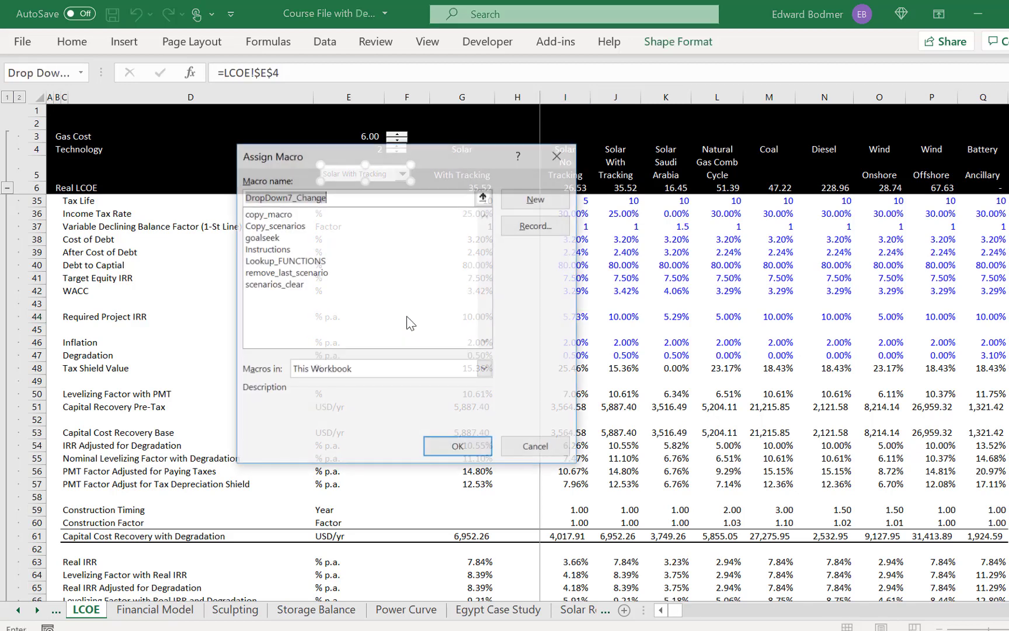
pyautogui.click(272, 214)
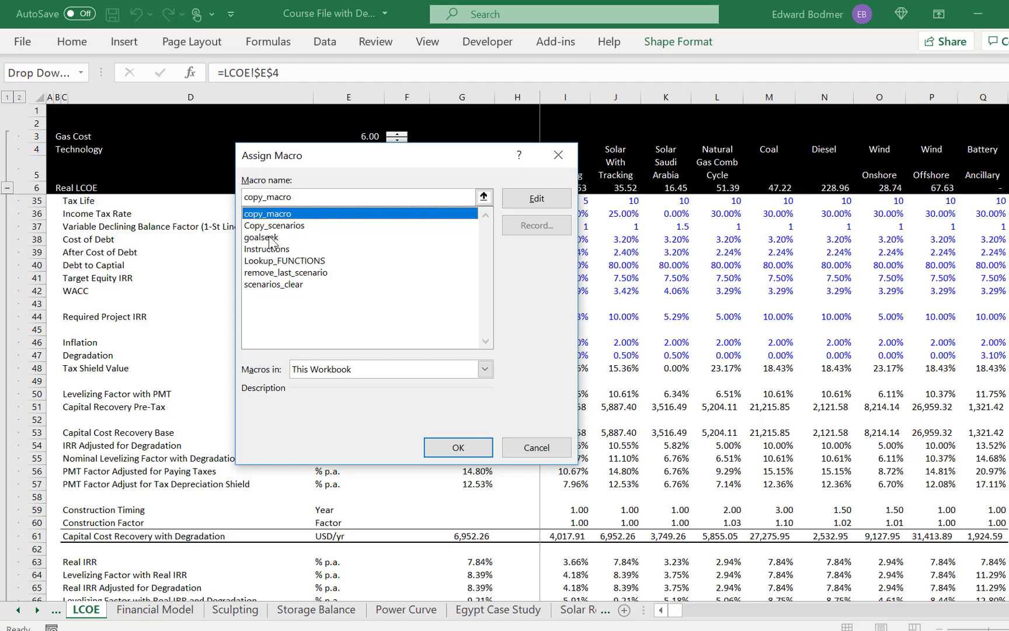
pyautogui.click(271, 238)
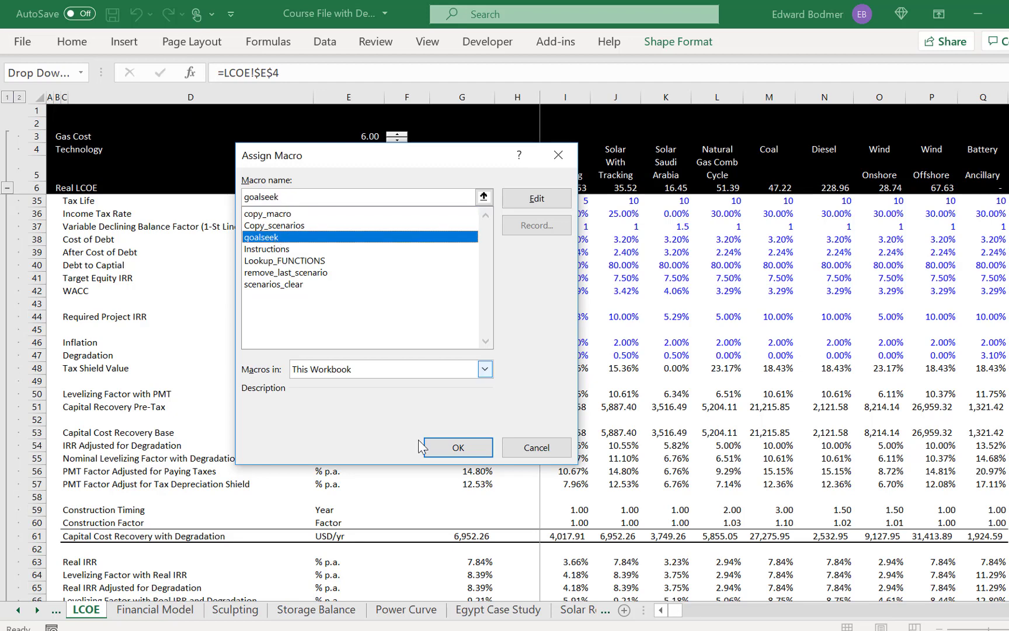
pyautogui.click(453, 451)
pyautogui.click(451, 458)
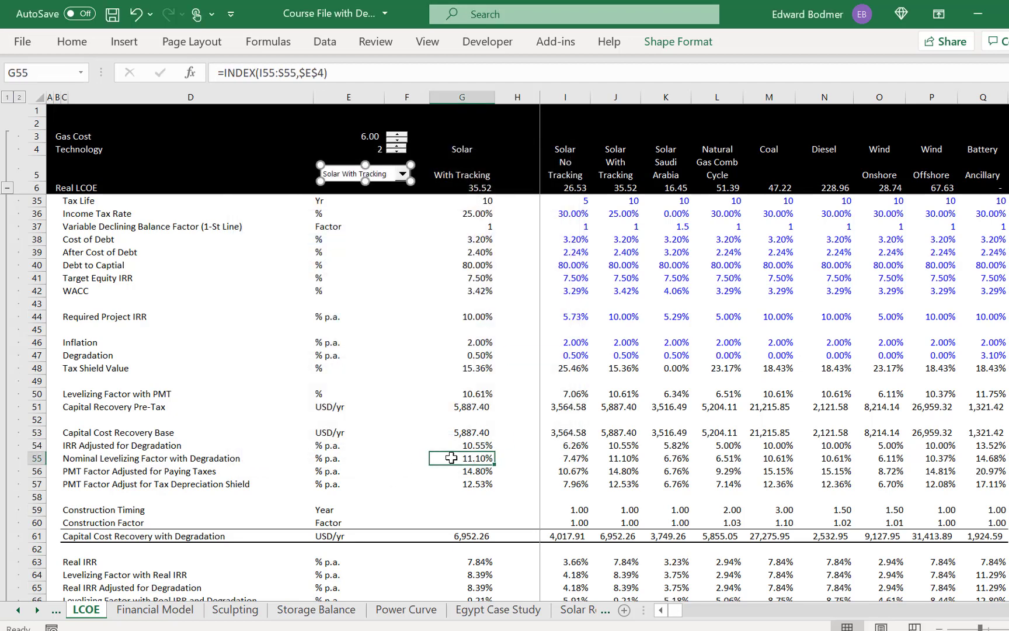
# Deselect the technology drop-down and reselect Solar With Tracking in it to run the assigned goalseek macro
pyautogui.click(389, 278)
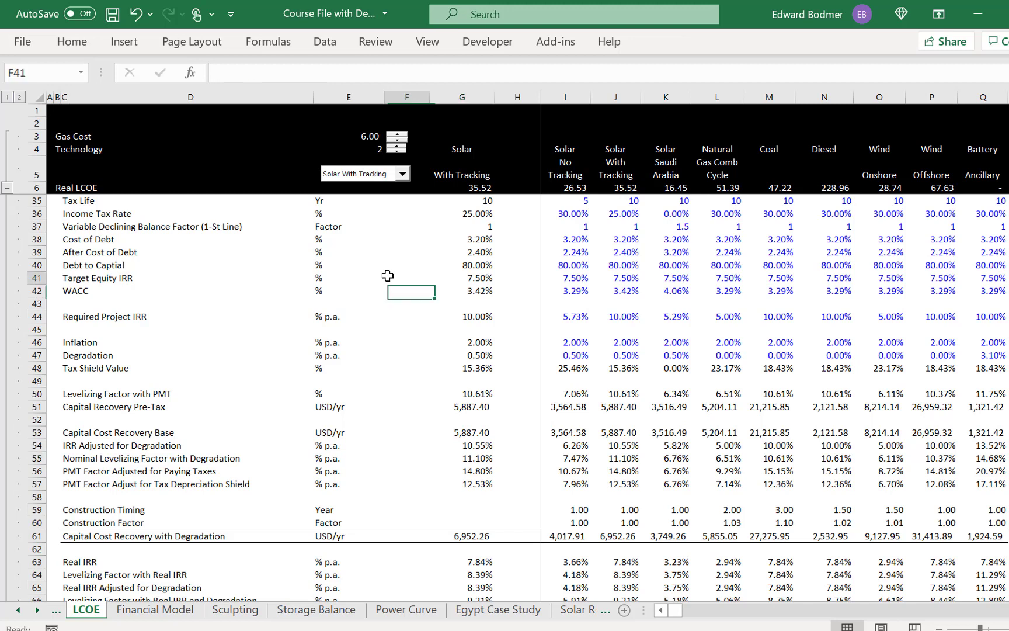
pyautogui.click(375, 173)
pyautogui.click(376, 177)
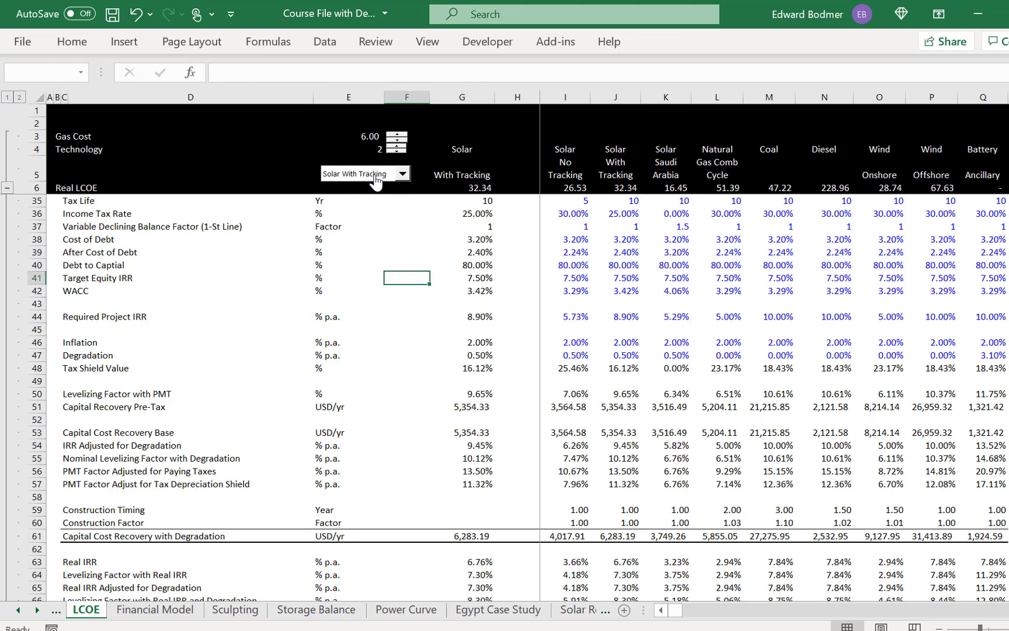
# Review the Solar With Tracking column on the LCOE sheet, from Required Project IRR through capital recovery and O&M costs
pyautogui.click(603, 319)
pyautogui.press('Down')
pyautogui.press('Down')
pyautogui.press('Down')
pyautogui.press('Down')
pyautogui.press('Down')
pyautogui.press('Down')
pyautogui.press('Down')
pyautogui.press('Down')
pyautogui.press('Down')
pyautogui.press('Down')
pyautogui.press('Down')
pyautogui.press('Down')
pyautogui.press('Down')
pyautogui.press('Down')
pyautogui.press('Down')
pyautogui.press('Down')
pyautogui.press('Down')
pyautogui.press('Down')
pyautogui.press('Down')
pyautogui.press('Down')
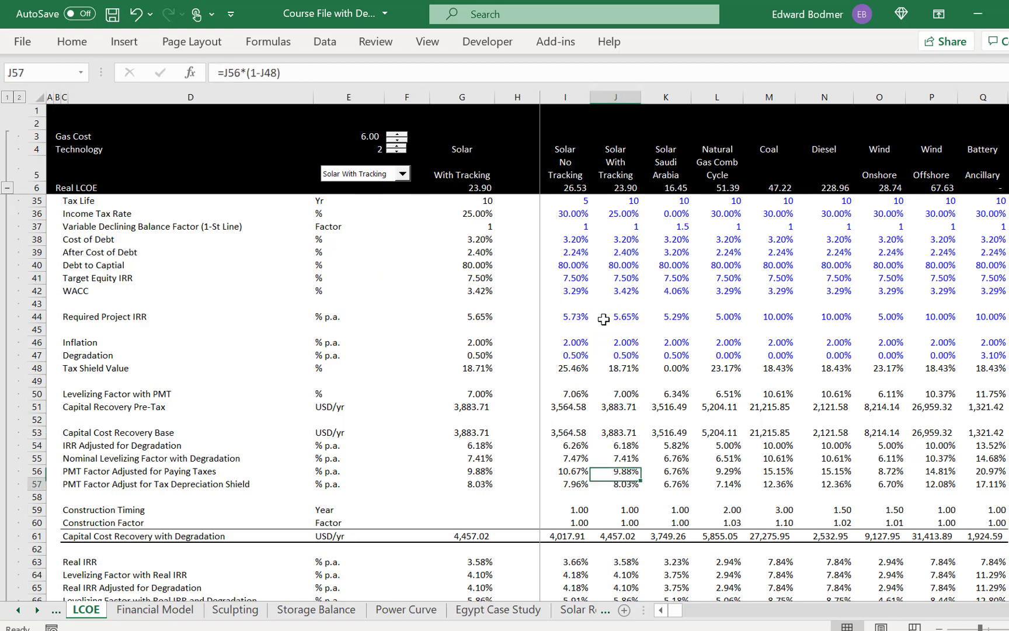
pyautogui.press('Down')
pyautogui.press('Down')
pyautogui.press('Down')
pyautogui.press('Down')
pyautogui.press('Down')
pyautogui.press('Down')
pyautogui.press('Down')
pyautogui.press('Down')
pyautogui.press('Down')
pyautogui.press('Down')
pyautogui.press('Down')
pyautogui.press('Down')
pyautogui.press('Down')
pyautogui.press('Down')
pyautogui.press('Down')
pyautogui.press('Down')
pyautogui.press('Down')
pyautogui.press('Down')
pyautogui.press('Down')
pyautogui.press('Down')
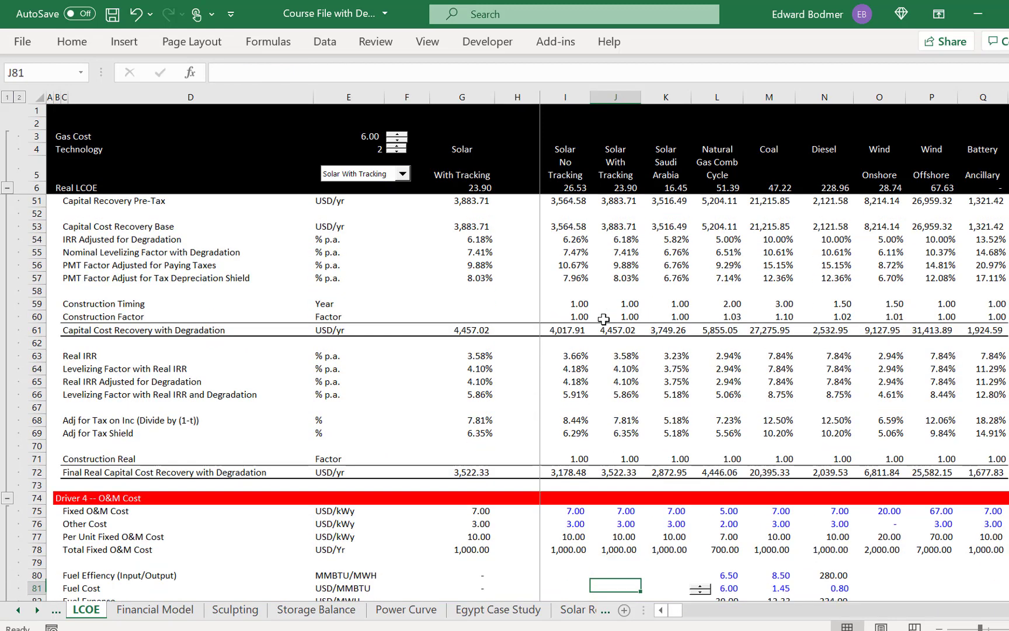
pyautogui.press('Down')
pyautogui.press('Down')
pyautogui.press('Down')
pyautogui.press('Down')
pyautogui.press('Down')
pyautogui.press('Down')
pyautogui.press('Down')
pyautogui.press('Down')
pyautogui.press('Down')
pyautogui.press('Down')
pyautogui.press('Down')
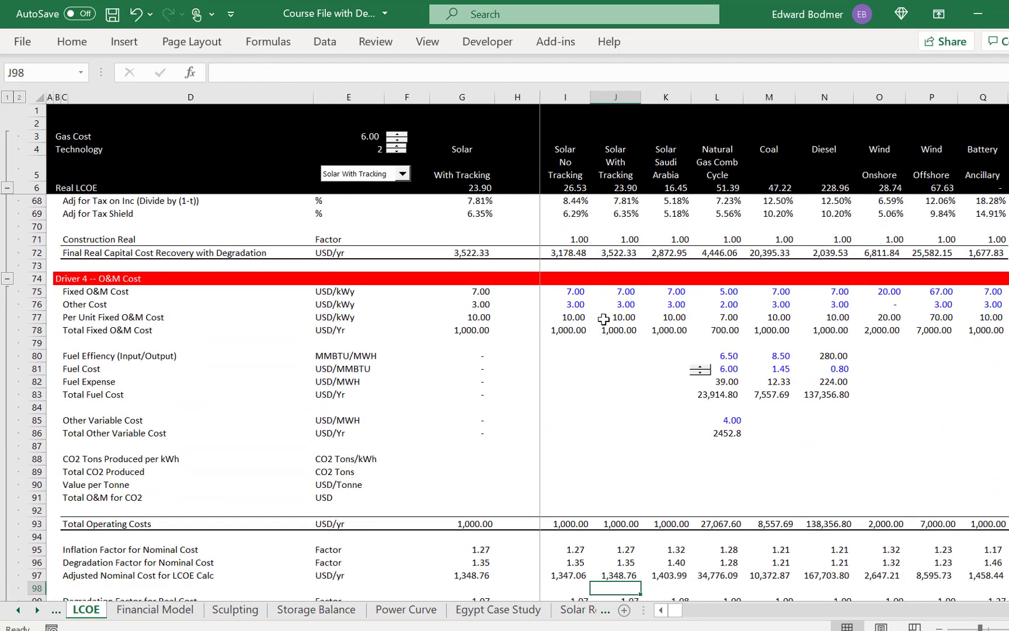
# On the Financial Model sheet, set Uncertainty in Solar to 5% and rerun the goal seek
pyautogui.hotkey('ctrl', 'pageup')
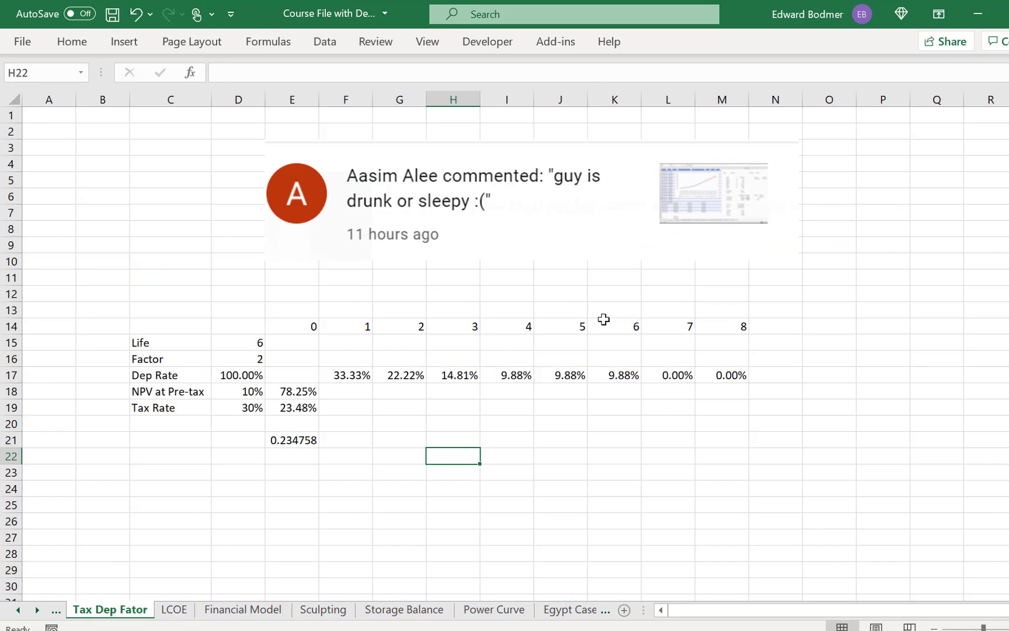
pyautogui.hotkey('ctrl', 'pagedown')
pyautogui.hotkey('ctrl', 'pagedown')
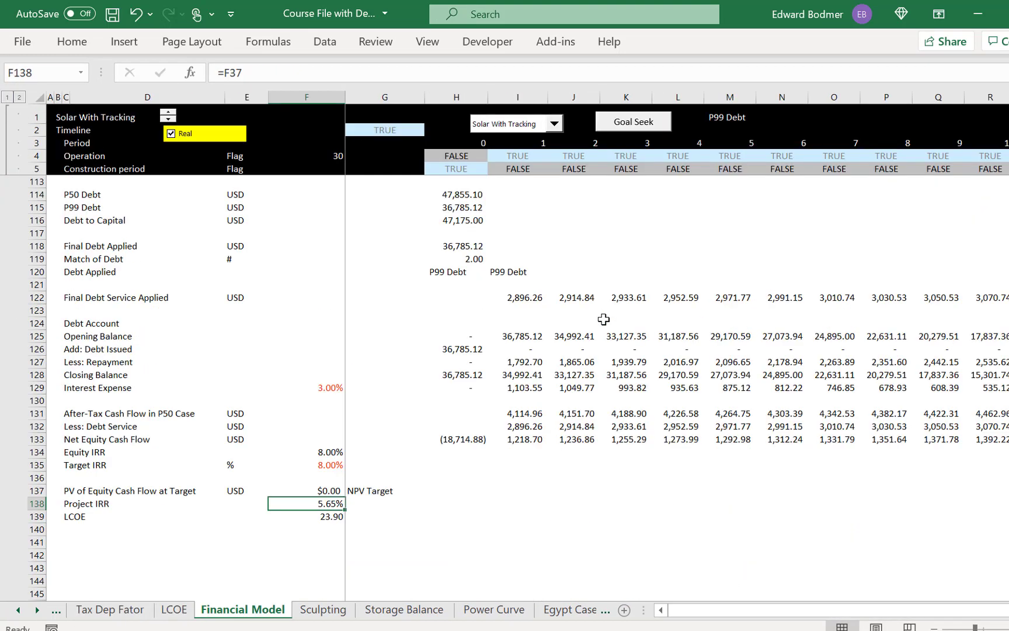
pyautogui.press('Up')
pyautogui.press('Up')
pyautogui.press('Up')
pyautogui.press('Up')
pyautogui.press('Up')
pyautogui.press('Up')
pyautogui.press('Up')
pyautogui.press('Up')
pyautogui.press('Up')
pyautogui.press('Up')
pyautogui.press('Up')
pyautogui.press('Up')
pyautogui.press('Up')
pyautogui.press('Up')
pyautogui.press('Up')
pyautogui.press('Up')
pyautogui.press('Up')
pyautogui.press('Up')
pyautogui.press('Up')
pyautogui.press('Up')
pyautogui.press('Down')
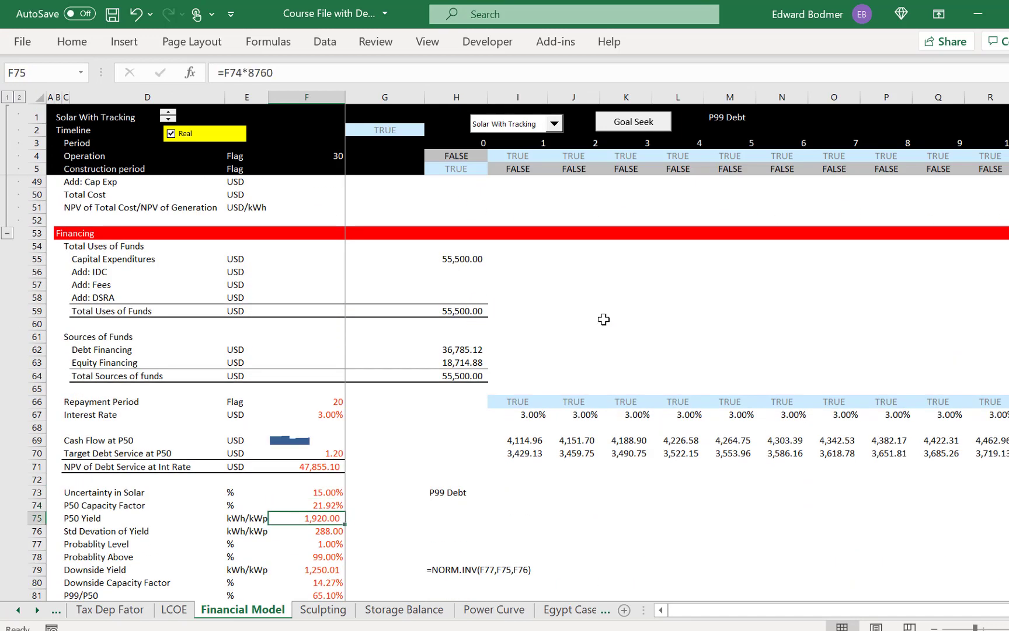
pyautogui.press('Up')
pyautogui.press('Up')
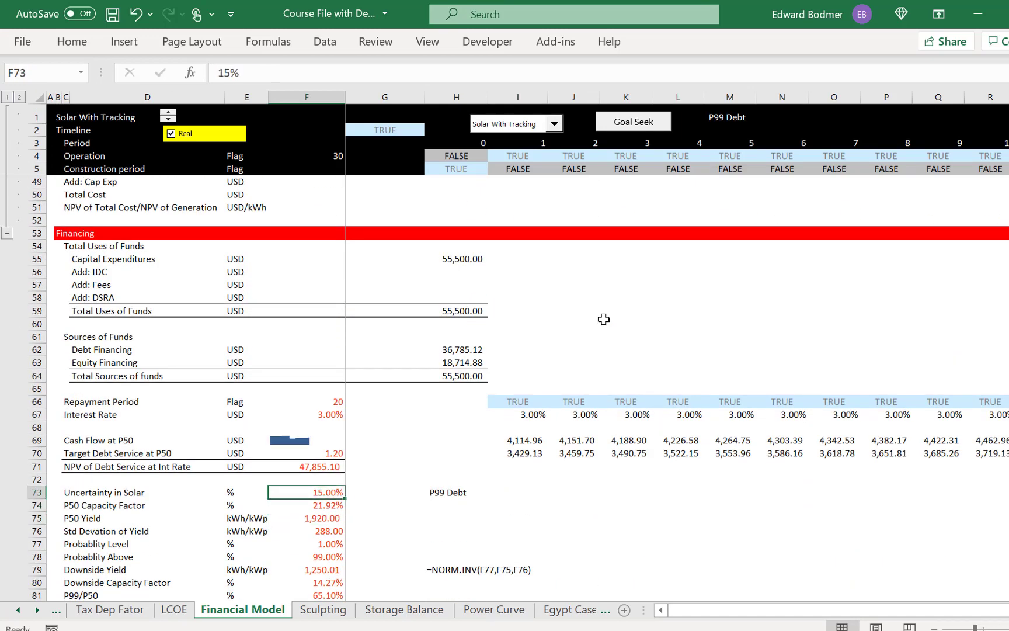
pyautogui.write('5')
pyautogui.press('Return')
pyautogui.press('Up')
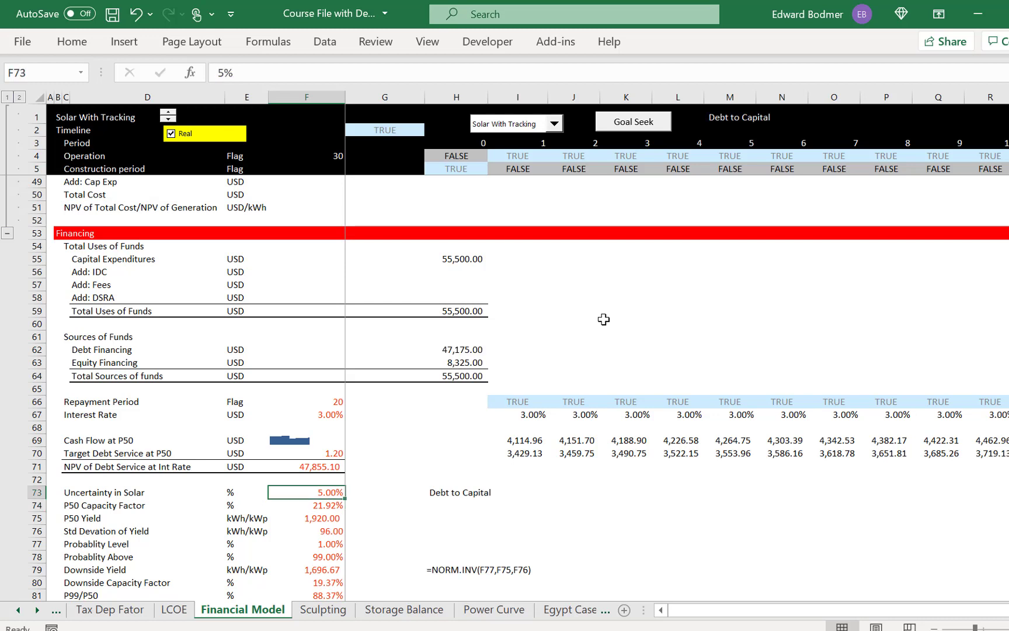
pyautogui.click(634, 121)
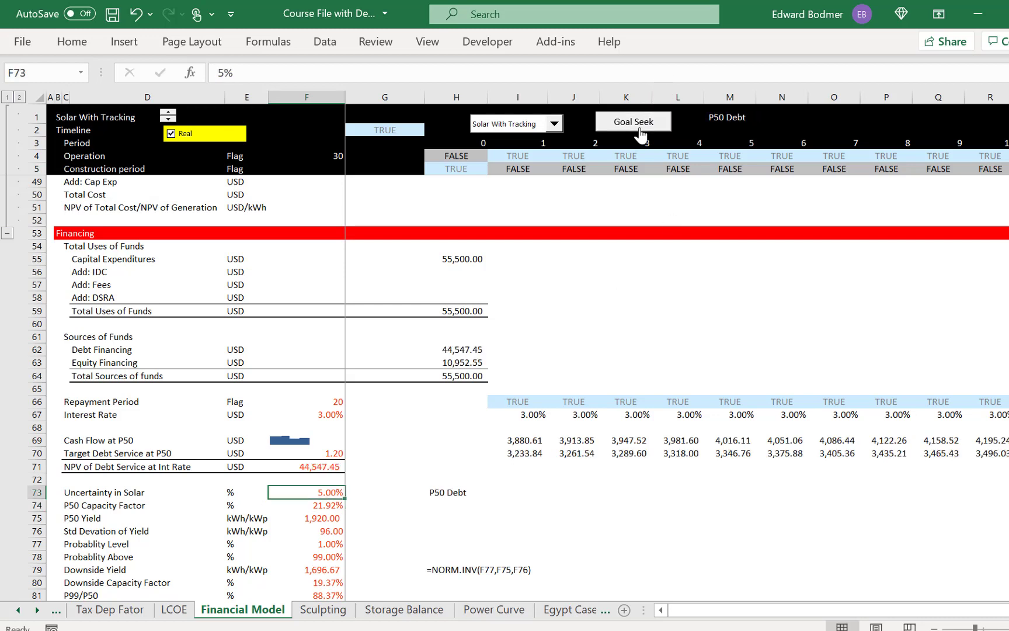
# Examine the P99 cash flow, debt sizing, debt account, Equity IRR, Project IRR and LCOE on the Financial Model sheet
pyautogui.press('Down')
pyautogui.press('Down')
pyautogui.press('Down')
pyautogui.press('Down')
pyautogui.press('Down')
pyautogui.press('Down')
pyautogui.press('Down')
pyautogui.press('Down')
pyautogui.press('Down')
pyautogui.press('Down')
pyautogui.press('Down')
pyautogui.press('Down')
pyautogui.press('Down')
pyautogui.press('Down')
pyautogui.press('Down')
pyautogui.press('Down')
pyautogui.press('Down')
pyautogui.press('Down')
pyautogui.press('Down')
pyautogui.press('Down')
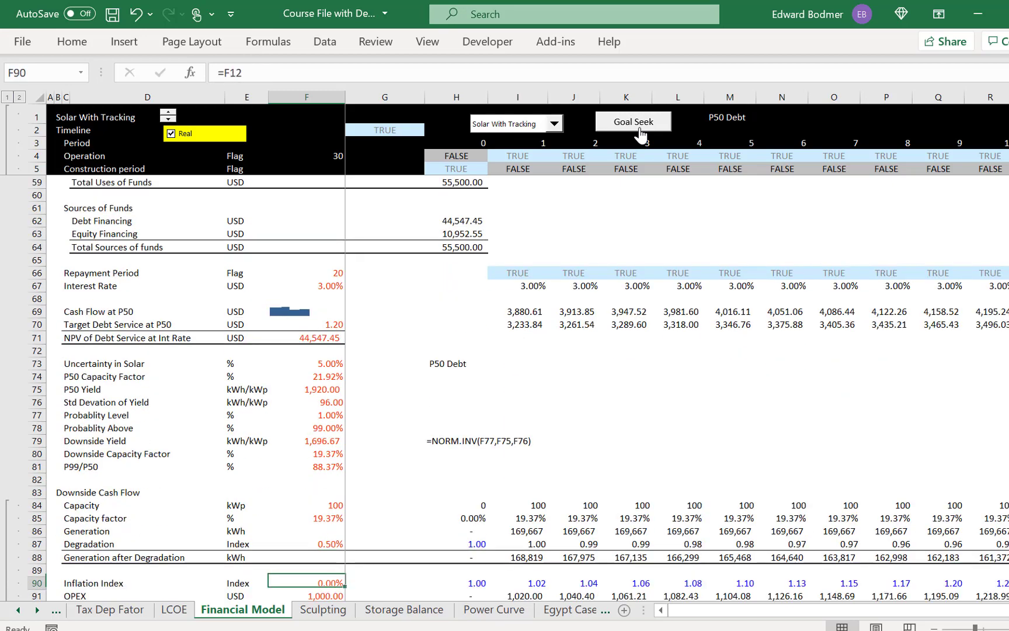
pyautogui.press('Down')
pyautogui.press('Down')
pyautogui.press('Down')
pyautogui.press('Down')
pyautogui.press('Down')
pyautogui.press('Down')
pyautogui.press('Down')
pyautogui.press('Down')
pyautogui.press('Down')
pyautogui.press('Down')
pyautogui.press('Down')
pyautogui.press('Down')
pyautogui.press('Down')
pyautogui.press('Down')
pyautogui.press('Down')
pyautogui.press('Down')
pyautogui.press('Down')
pyautogui.press('Down')
pyautogui.press('Down')
pyautogui.press('Down')
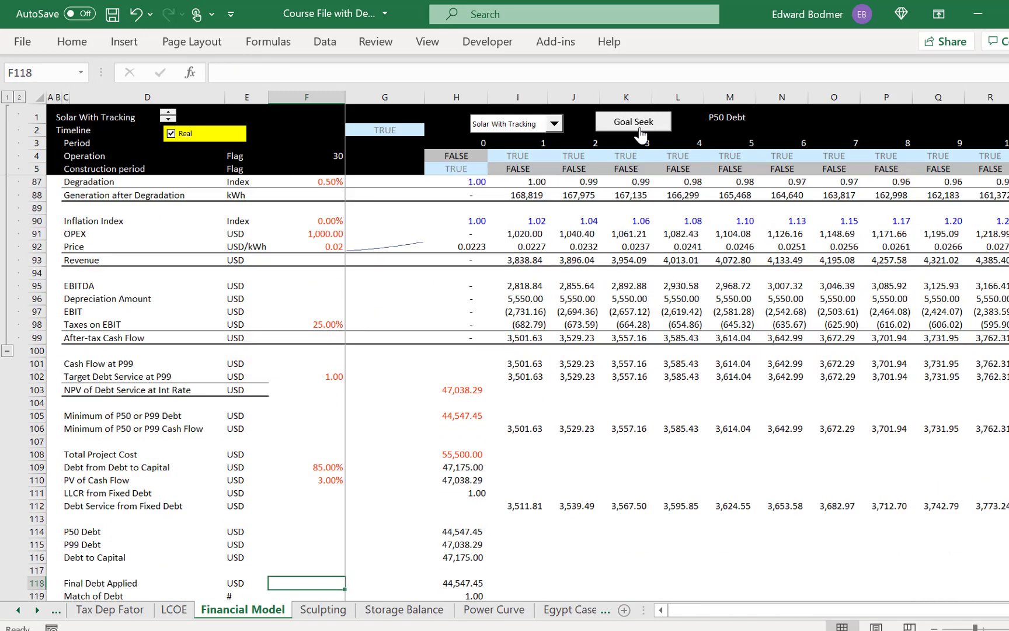
pyautogui.press('Down')
pyautogui.press('Down')
pyautogui.press('Down')
pyautogui.press('Down')
pyautogui.press('Down')
pyautogui.press('Down')
pyautogui.press('Down')
pyautogui.press('Down')
pyautogui.press('Down')
pyautogui.press('Down')
pyautogui.press('Down')
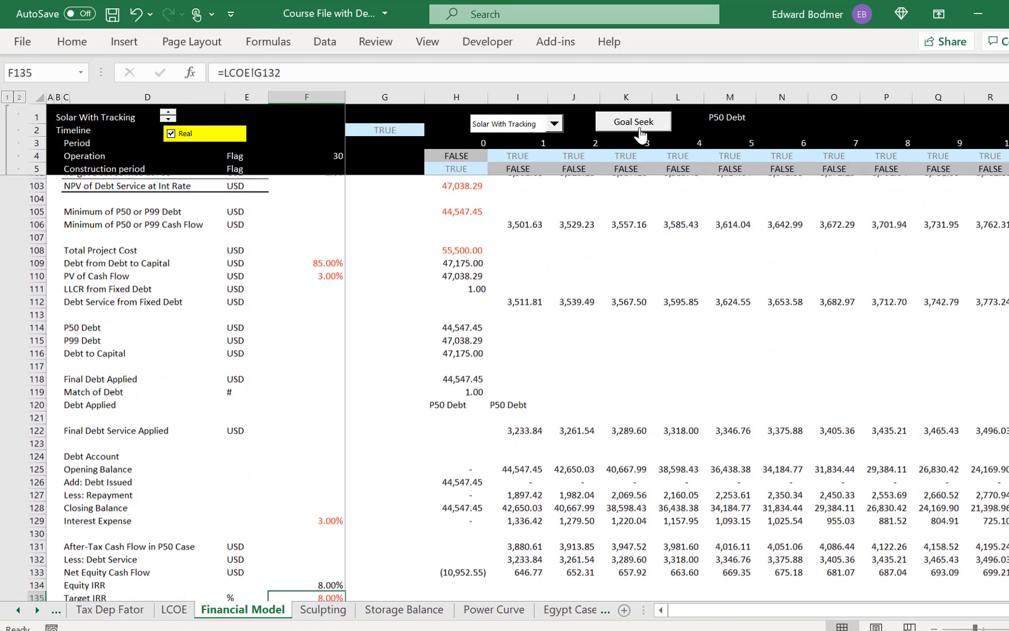
pyautogui.press('Down')
pyautogui.press('Down')
pyautogui.press('Down')
pyautogui.press('Down')
pyautogui.press('Down')
pyautogui.press('Down')
pyautogui.press('Down')
pyautogui.press('Down')
pyautogui.press('Up')
pyautogui.press('Up')
pyautogui.press('Up')
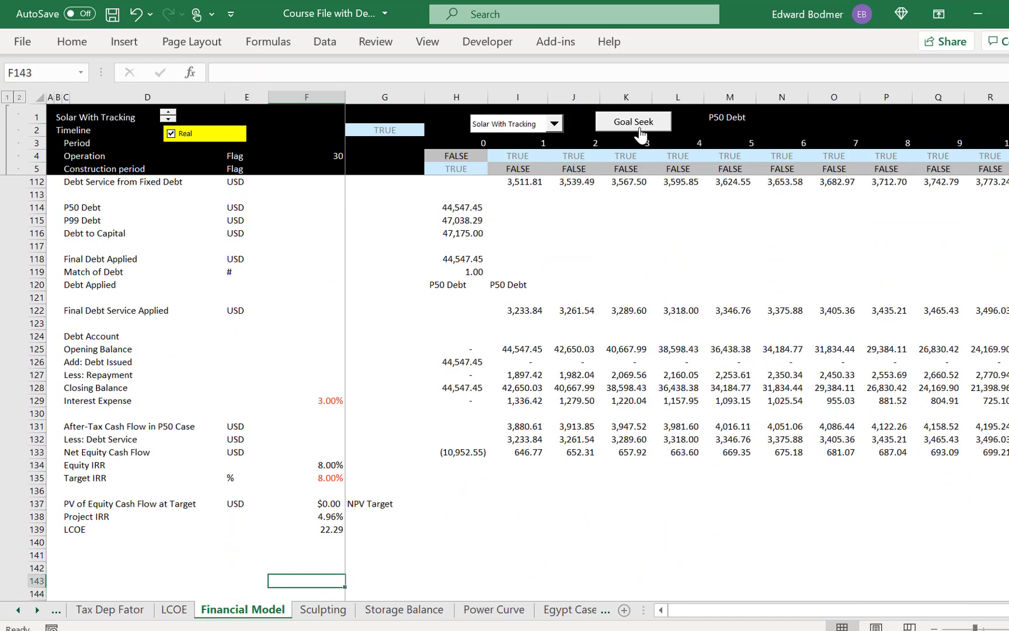
pyautogui.press('Up')
pyautogui.press('Up')
pyautogui.press('Up')
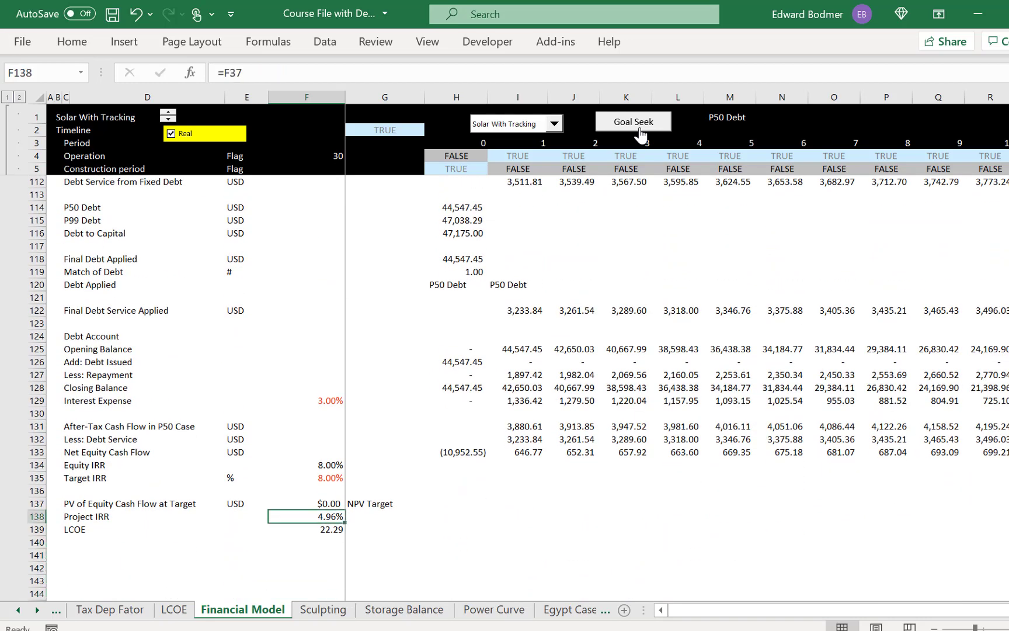
# Review the Solar With Tracking column on the LCOE sheet, from operating costs through LCOE Calculation to the Financing Assumptions
pyautogui.hotkey('ctrl', 'pageup')
pyautogui.press('Down')
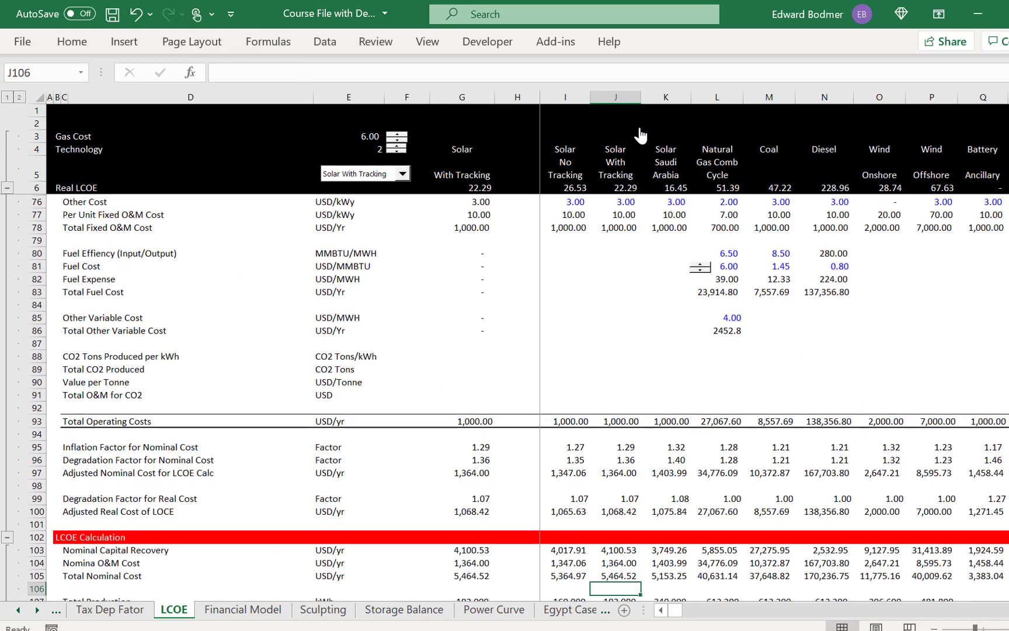
pyautogui.press('Right')
pyautogui.press('Down')
pyautogui.press('Down')
pyautogui.press('Down')
pyautogui.press('Down')
pyautogui.press('Down')
pyautogui.press('Down')
pyautogui.press('Down')
pyautogui.press('Down')
pyautogui.press('Down')
pyautogui.press('Down')
pyautogui.press('Down')
pyautogui.press('Down')
pyautogui.press('Down')
pyautogui.press('Down')
pyautogui.press('Down')
pyautogui.press('Down')
pyautogui.press('Down')
pyautogui.press('Down')
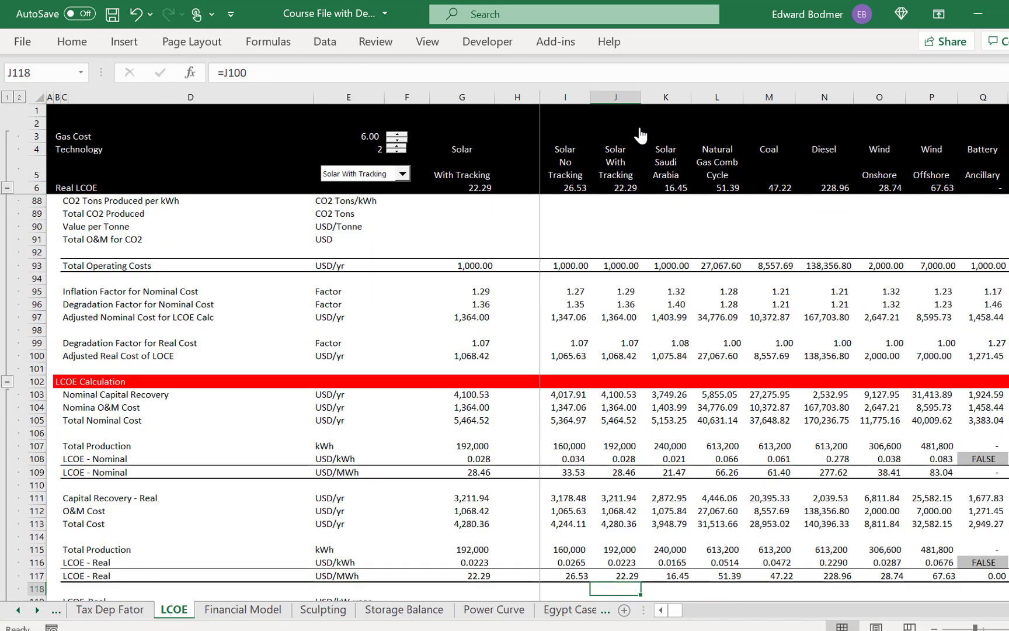
pyautogui.press('Down')
pyautogui.press('Down')
pyautogui.press('Down')
pyautogui.press('Down')
pyautogui.press('Down')
pyautogui.press('Down')
pyautogui.press('Down')
pyautogui.press('Down')
pyautogui.press('Down')
pyautogui.press('Down')
pyautogui.press('Down')
pyautogui.press('Down')
pyautogui.press('Down')
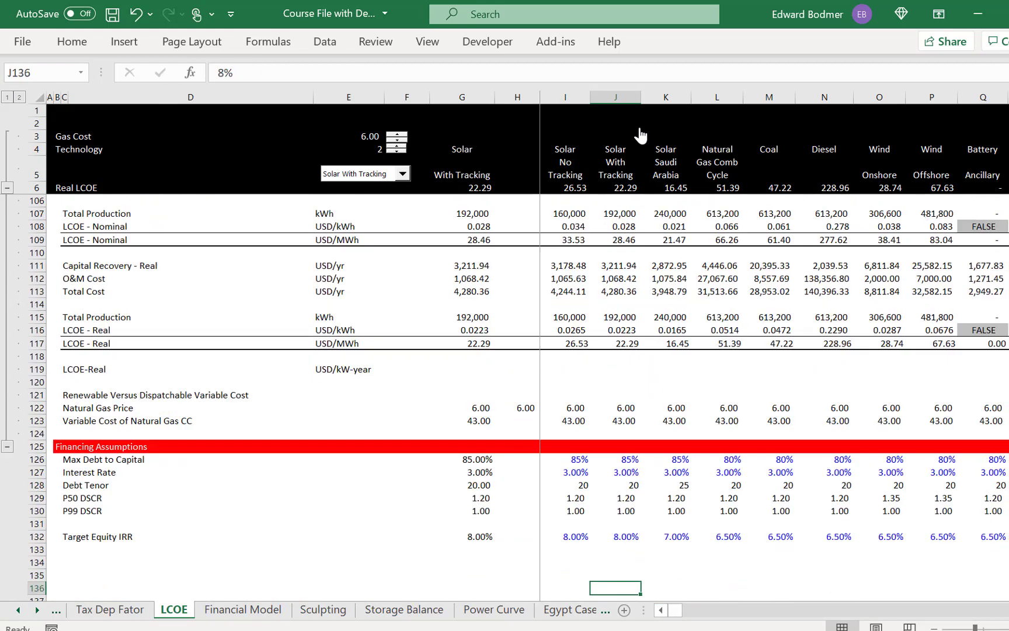
pyautogui.press('Up')
pyautogui.press('Up')
pyautogui.press('Up')
pyautogui.press('Up')
pyautogui.press('Up')
pyautogui.press('Up')
pyautogui.press('Up')
pyautogui.press('Up')
pyautogui.press('Up')
pyautogui.press('Up')
pyautogui.press('Up')
pyautogui.press('Up')
pyautogui.press('Down')
pyautogui.press('Down')
pyautogui.press('Down')
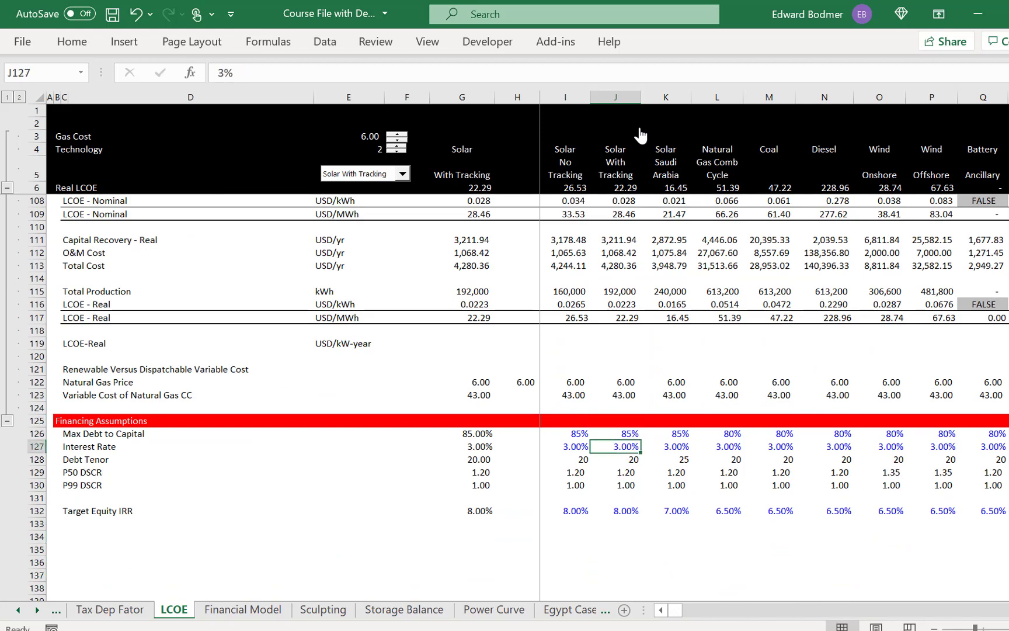
# Examine the Solar With Tracking production, capital cost and cost of capital drivers on the LCOE sheet, returning down to Financing Assumptions
pyautogui.press('Up')
pyautogui.press('pageup')
pyautogui.press('pageup')
pyautogui.press('pageup')
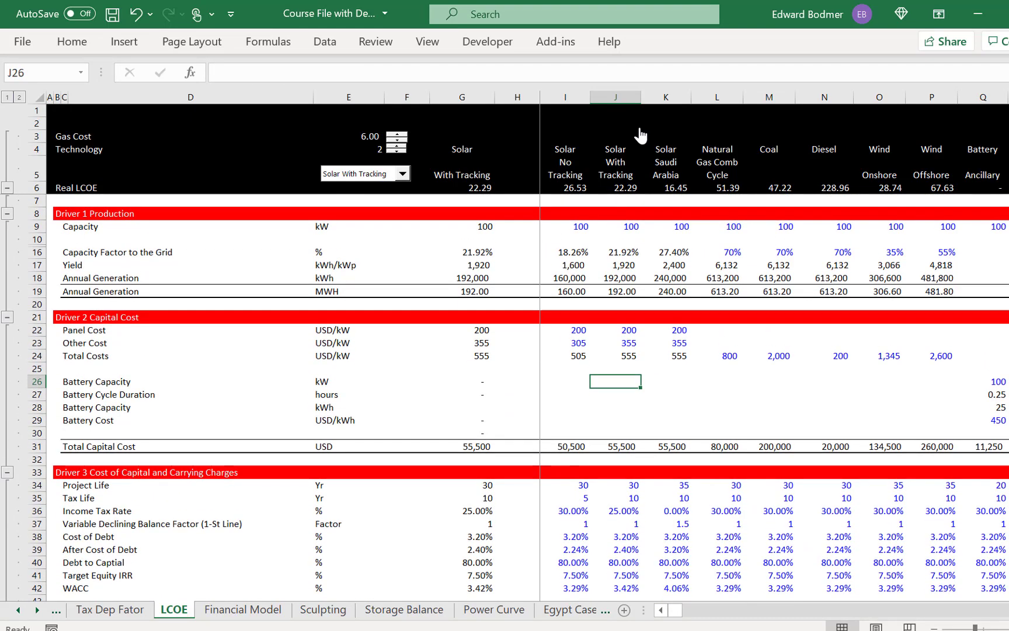
pyautogui.press('Down')
pyautogui.press('Down')
pyautogui.press('Down')
pyautogui.press('Down')
pyautogui.press('Down')
pyautogui.press('Down')
pyautogui.press('Down')
pyautogui.press('Down')
pyautogui.press('Down')
pyautogui.press('Down')
pyautogui.press('Down')
pyautogui.press('Down')
pyautogui.press('Down')
pyautogui.press('Down')
pyautogui.press('pagedown')
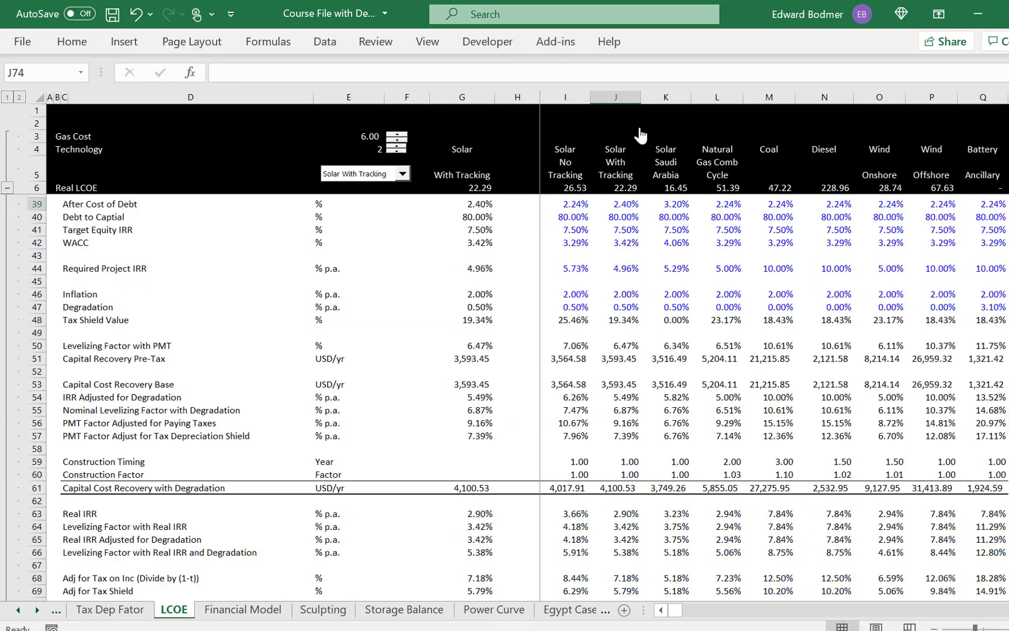
pyautogui.press('pagedown')
pyautogui.press('pagedown')
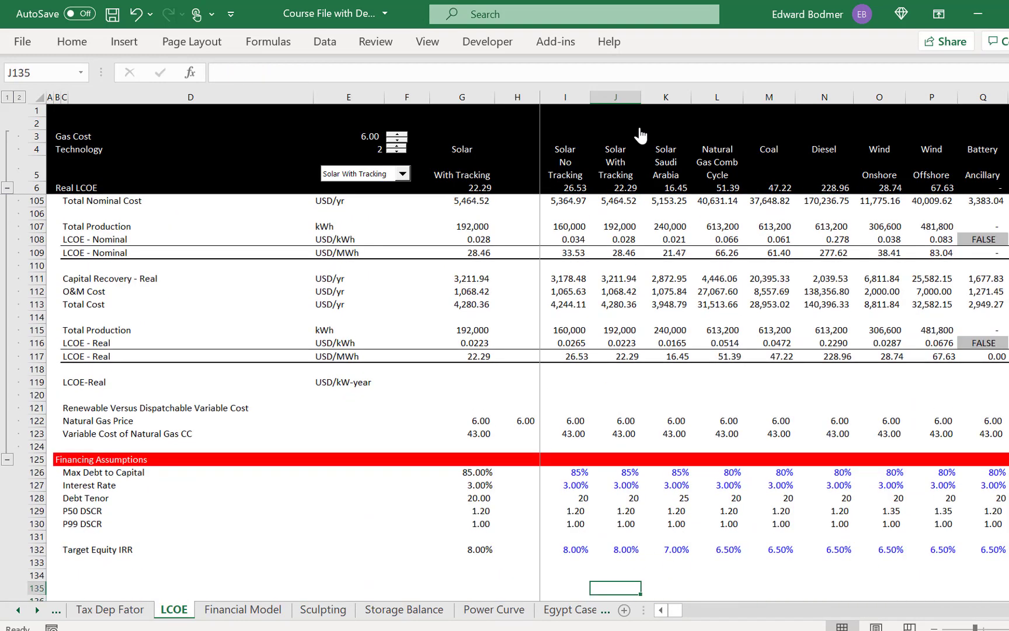
# Set the Solar With Tracking Debt Tenor to 30 in the Financing Assumptions and rerun the goal seek on the Financial Model sheet
pyautogui.press('Up')
pyautogui.press('Up')
pyautogui.press('Up')
pyautogui.press('Up')
pyautogui.press('Up')
pyautogui.press('Up')
pyautogui.press('Up')
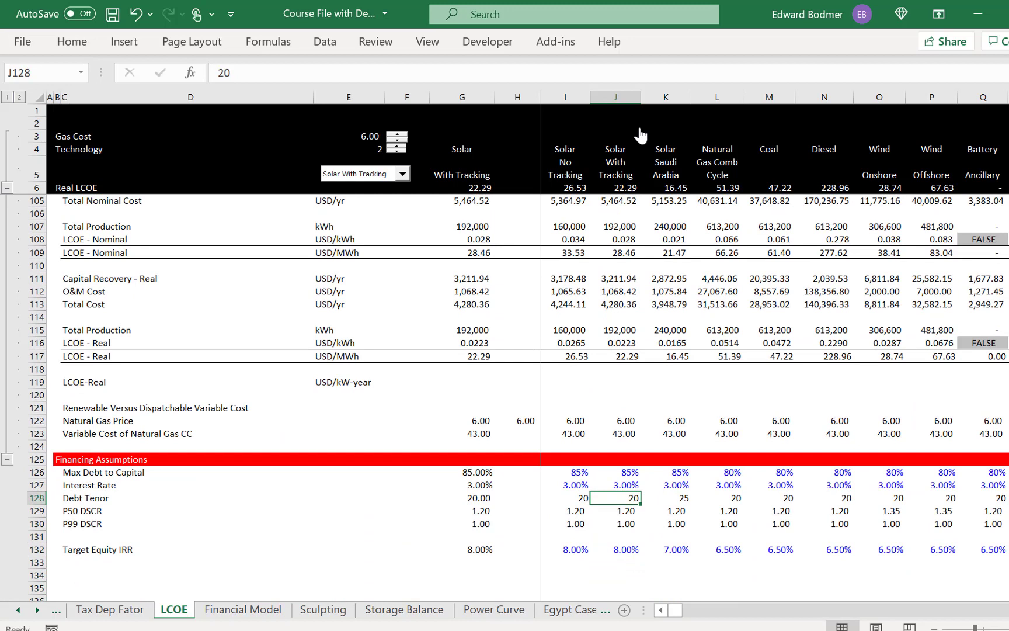
pyautogui.write('30')
pyautogui.press('Return')
pyautogui.press('Up')
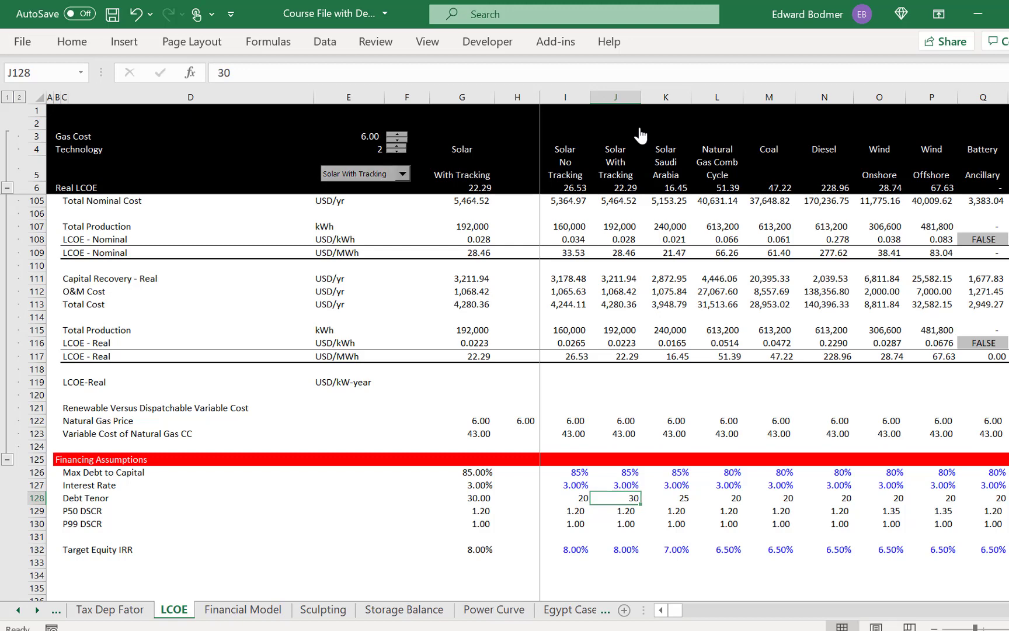
pyautogui.hotkey('ctrl', 'pagedown')
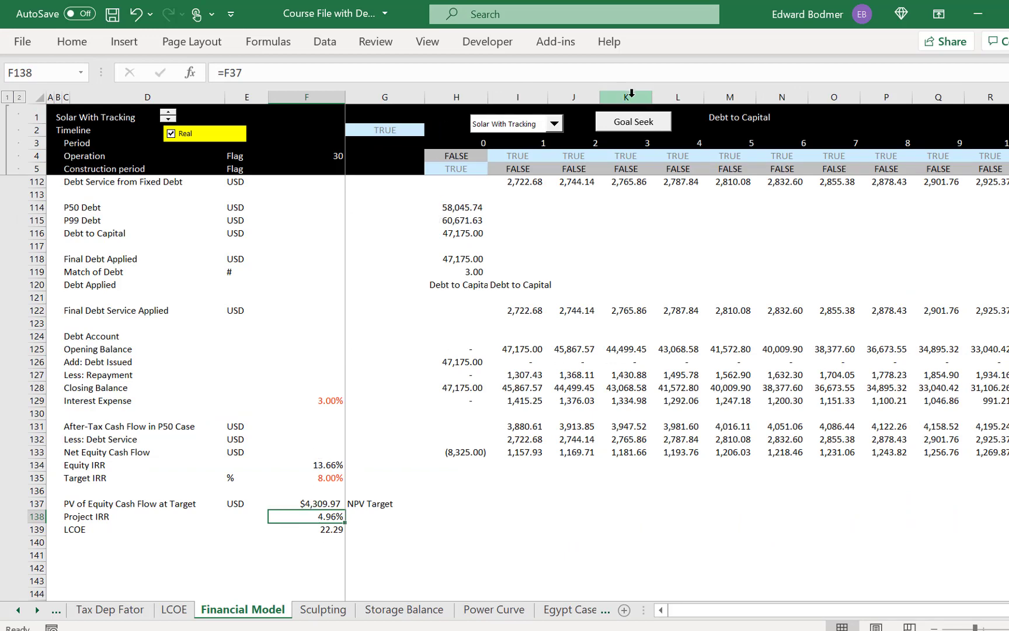
pyautogui.click(636, 123)
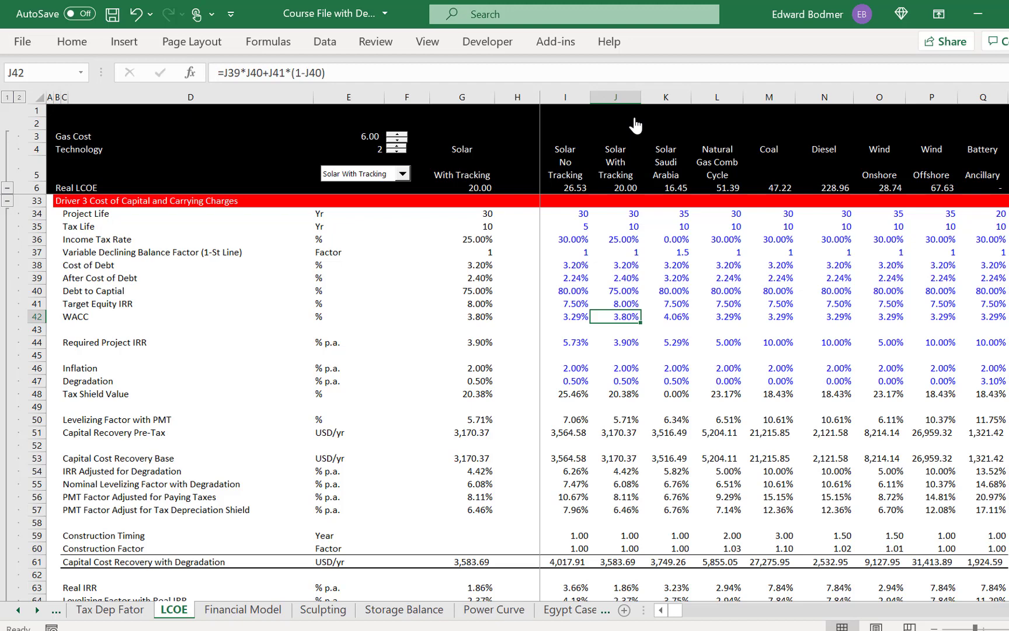
pyautogui.press('Left')
pyautogui.press('Left')
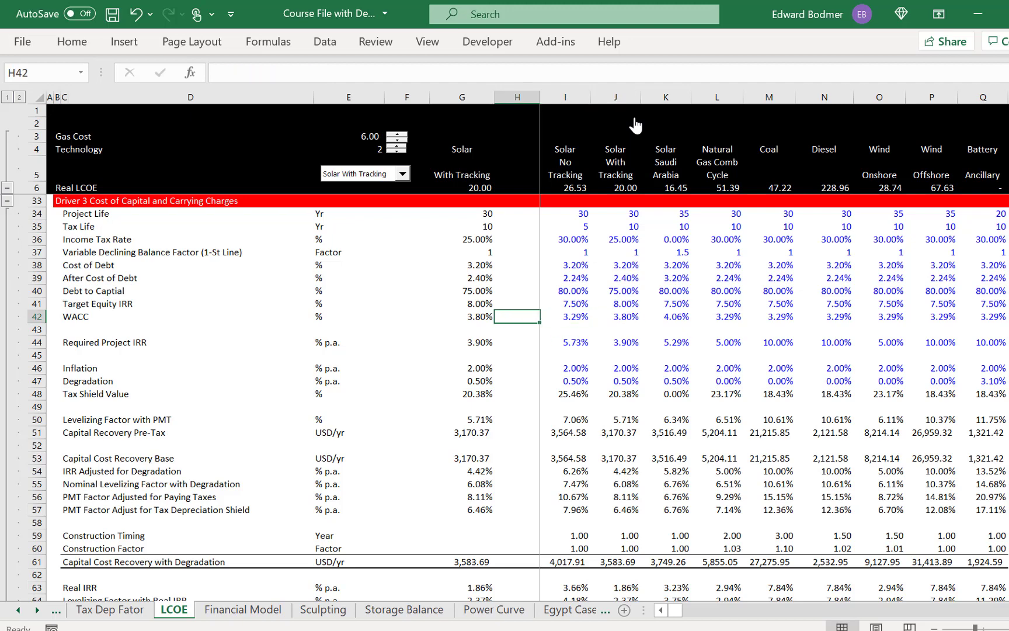
pyautogui.press('Right')
pyautogui.press('Right')
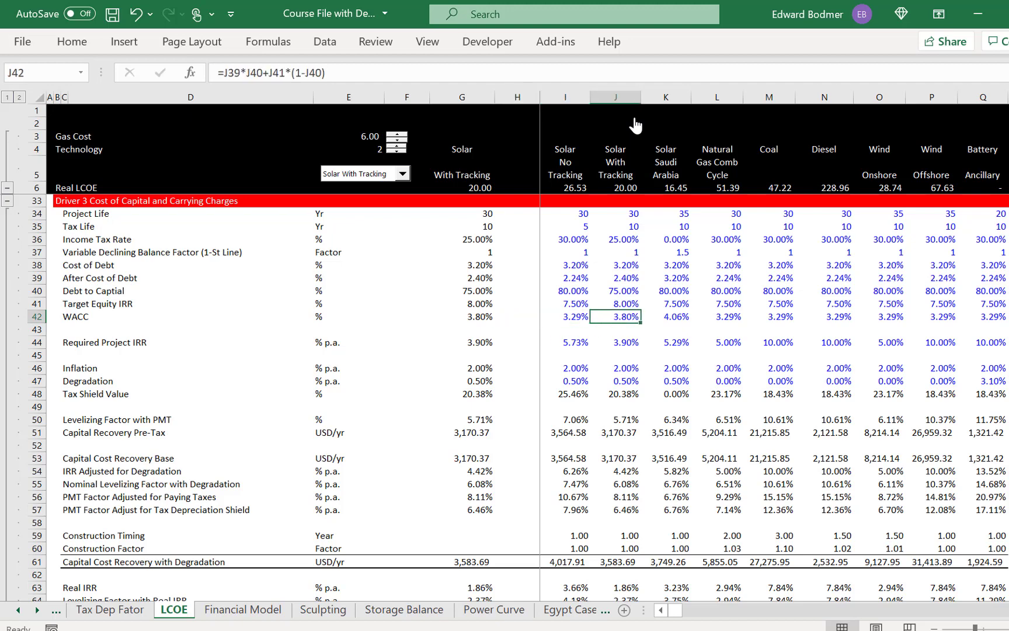
pyautogui.press('Left')
pyautogui.press('Left')
pyautogui.press('Left')
pyautogui.press('Left')
pyautogui.press('Left')
pyautogui.press('Left')
pyautogui.press('Left')
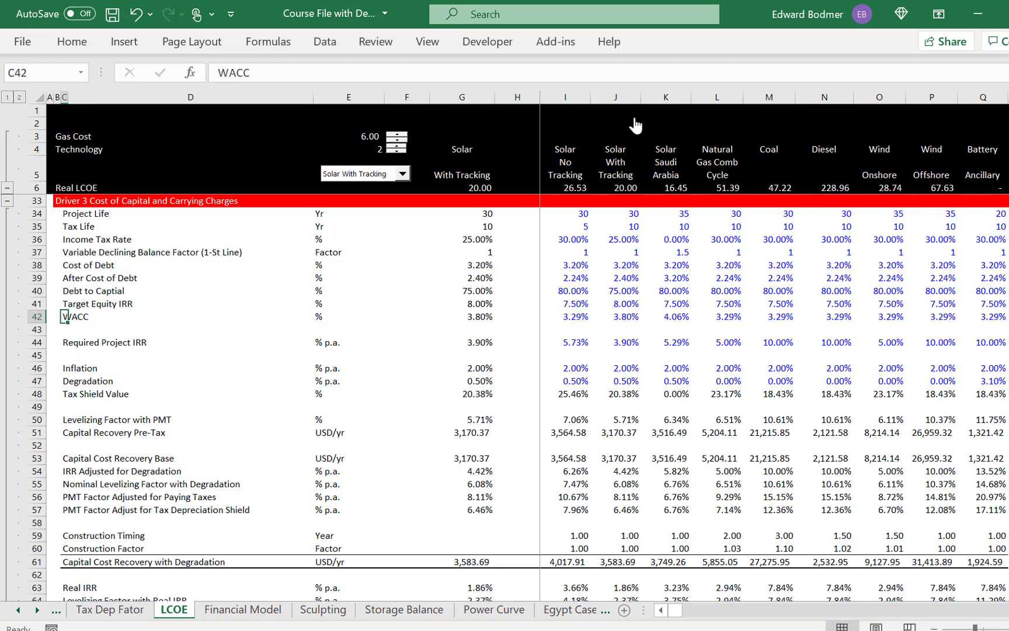
pyautogui.write('Atet')
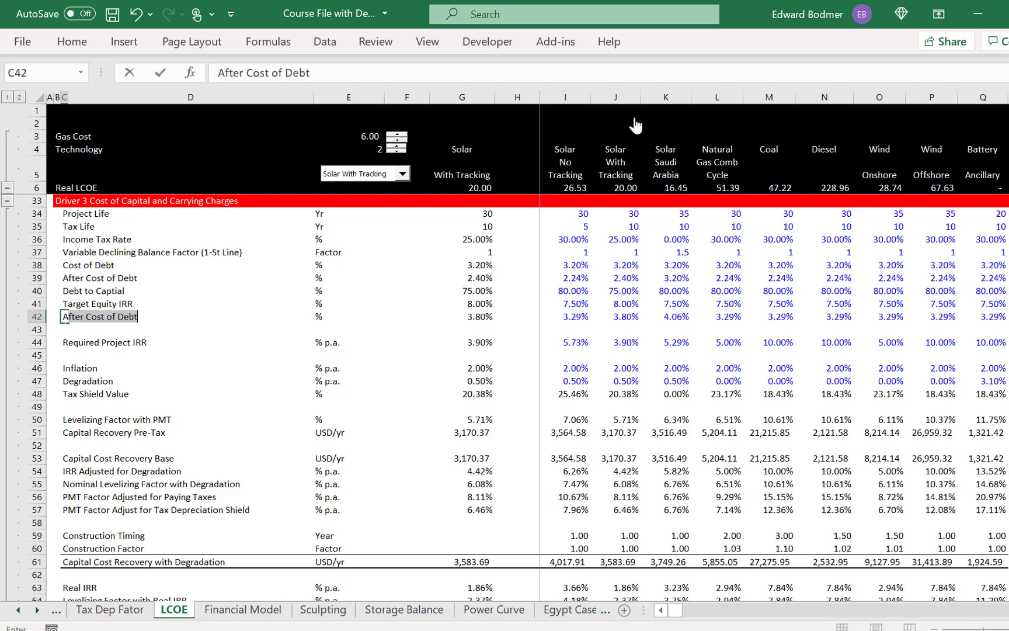
pyautogui.press('BackSpace')
pyautogui.press('BackSpace')
pyautogui.press('BackSpace')
pyautogui.press('BackSpace')
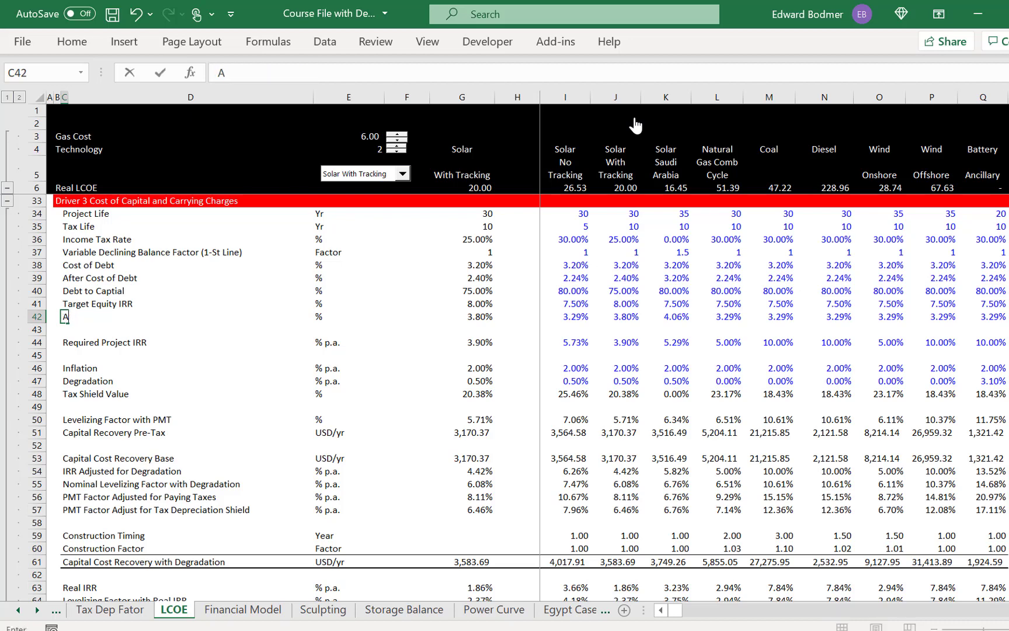
pyautogui.press('Escape')
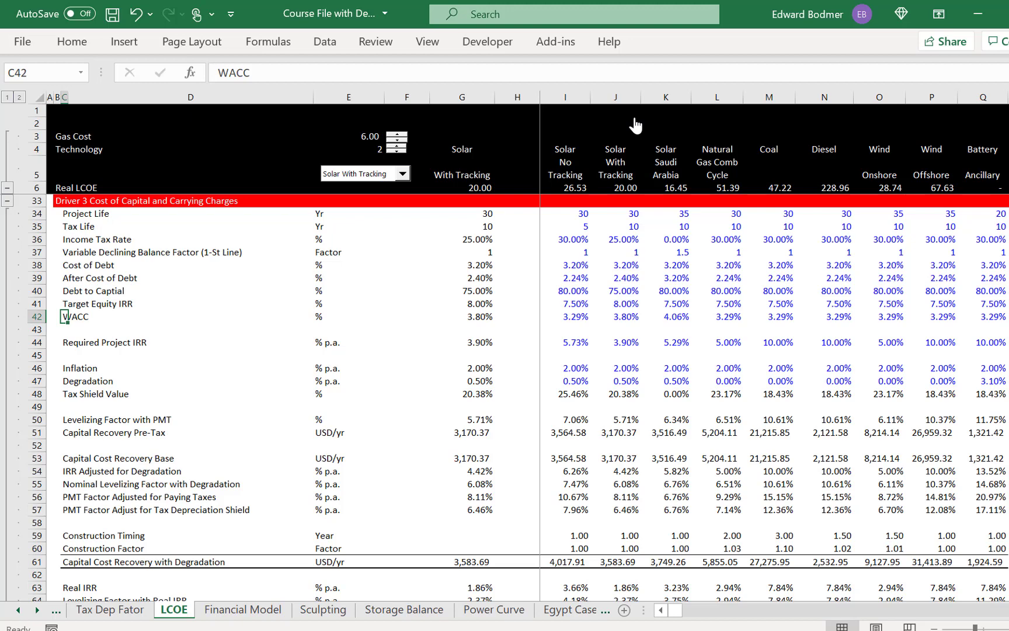
pyautogui.press('Down')
pyautogui.press('Down')
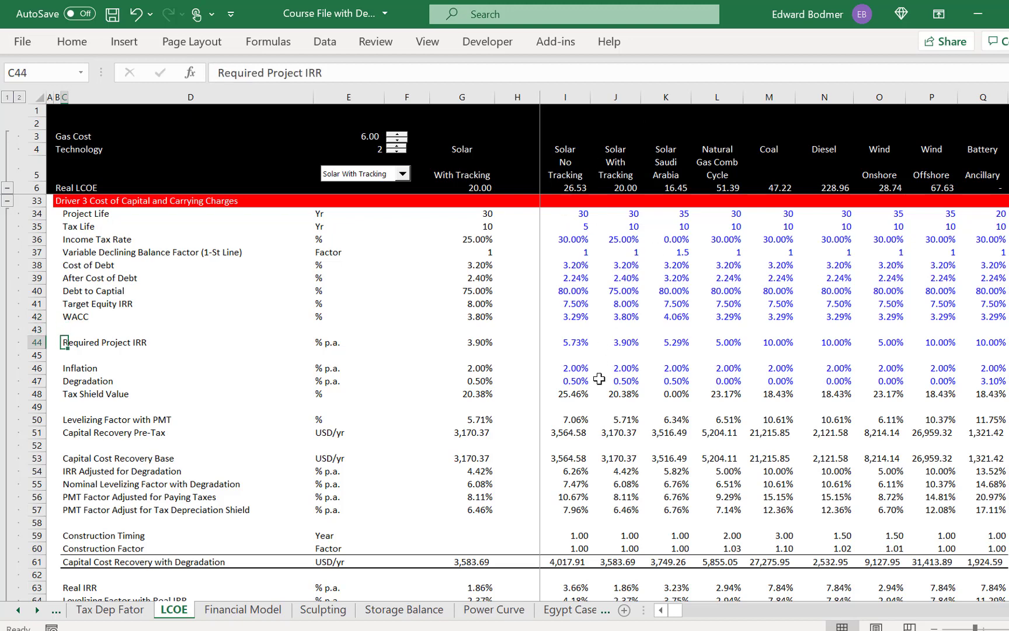
pyautogui.click(655, 404)
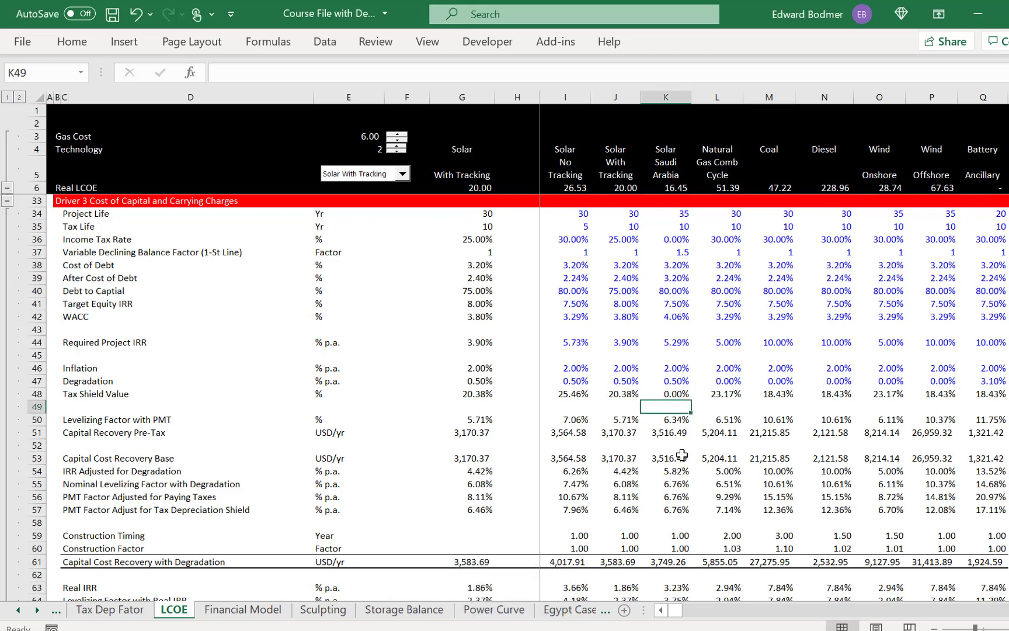
pyautogui.hotkey('ctrl', 'pageup')
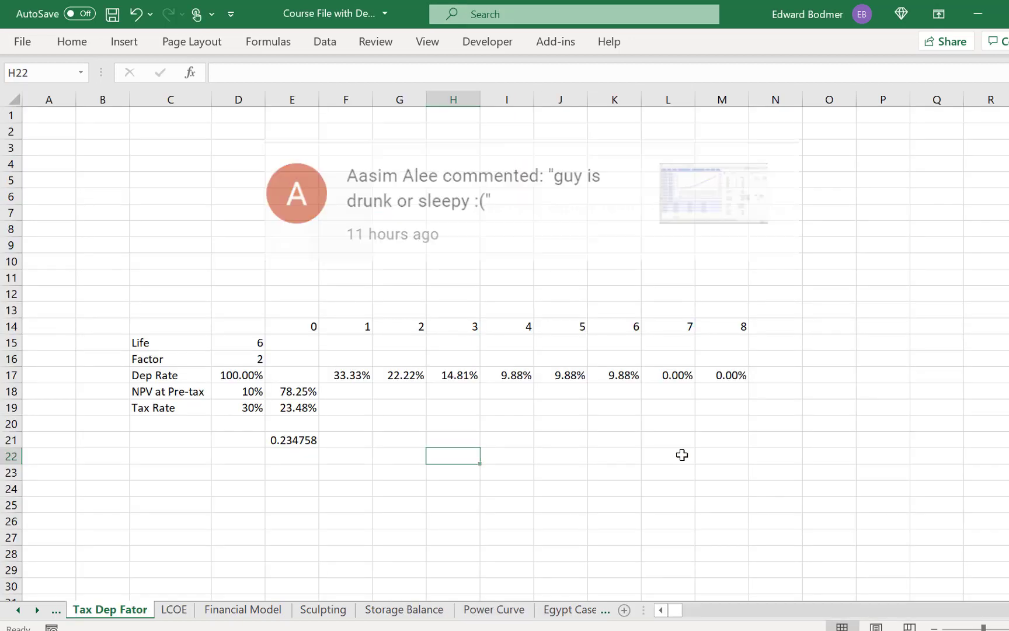
# Review the Financial Model sheet from the operating analysis down to the Downside Cash Flow section
pyautogui.hotkey('ctrl', 'pagedown')
pyautogui.hotkey('ctrl', 'pagedown')
pyautogui.press('Left')
pyautogui.press('Left')
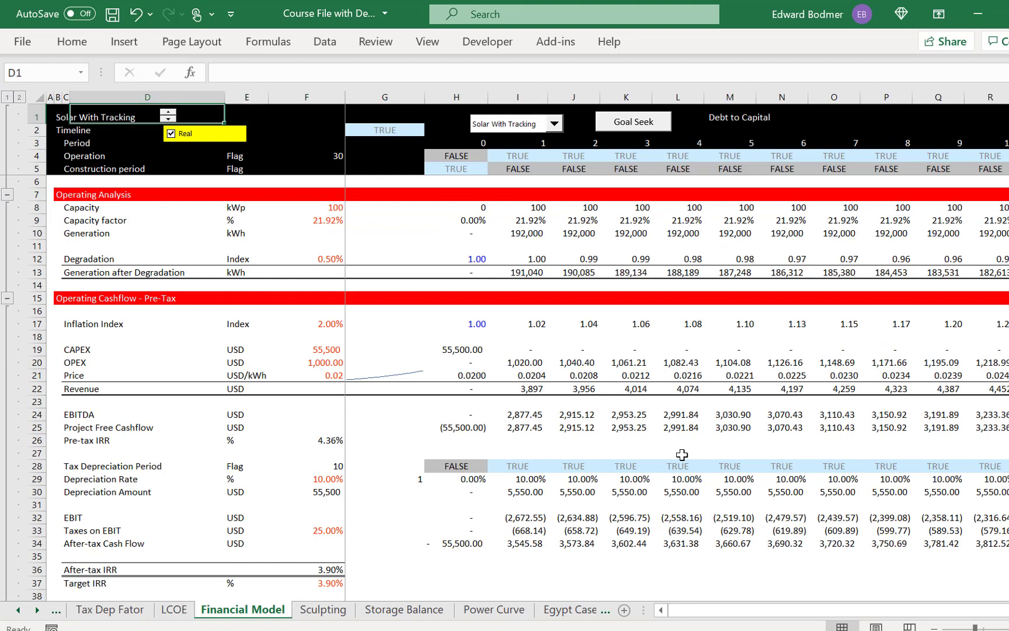
pyautogui.press('Down')
pyautogui.press('Down')
pyautogui.press('Down')
pyautogui.press('Down')
pyautogui.press('Down')
pyautogui.press('Down')
pyautogui.press('Down')
pyautogui.press('Down')
pyautogui.press('Down')
pyautogui.press('Down')
pyautogui.press('Down')
pyautogui.press('Down')
pyautogui.press('Down')
pyautogui.press('Down')
pyautogui.press('Down')
pyautogui.press('Down')
pyautogui.press('Down')
pyautogui.press('Down')
pyautogui.press('Down')
pyautogui.press('Down')
pyautogui.press('Down')
pyautogui.press('Down')
pyautogui.press('Down')
pyautogui.press('Down')
pyautogui.press('Down')
pyautogui.press('Down')
pyautogui.press('Down')
pyautogui.press('Down')
pyautogui.press('Down')
pyautogui.press('Down')
pyautogui.press('Down')
pyautogui.press('Down')
pyautogui.press('Down')
pyautogui.press('Down')
pyautogui.press('Down')
pyautogui.press('Down')
pyautogui.press('Down')
pyautogui.press('Down')
pyautogui.press('Down')
pyautogui.press('Down')
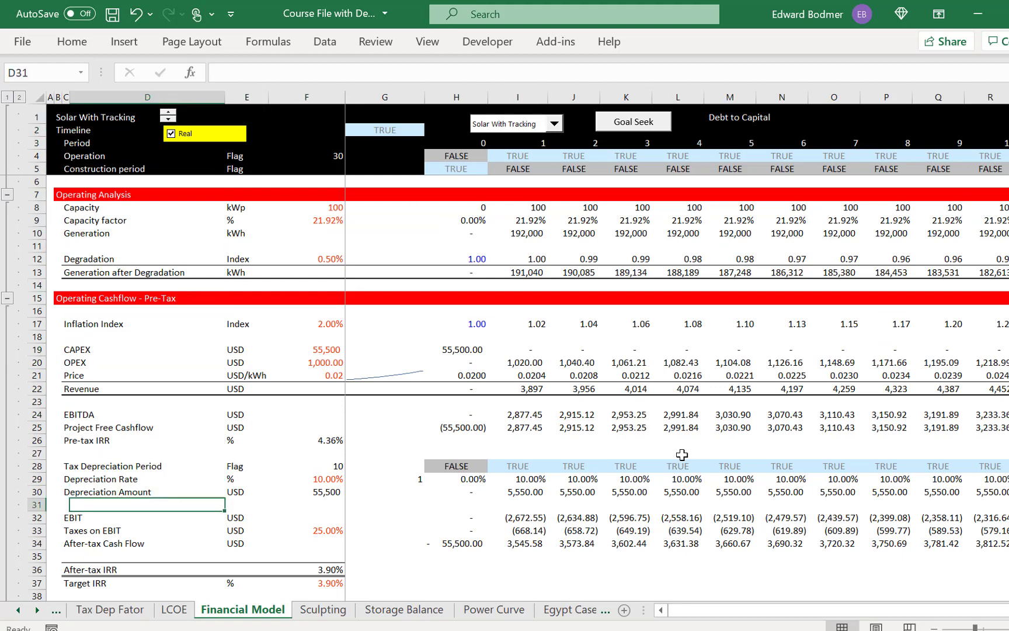
pyautogui.press('Up')
pyautogui.press('Up')
pyautogui.press('Up')
pyautogui.press('Up')
pyautogui.press('Up')
pyautogui.press('Up')
pyautogui.press('Up')
pyautogui.press('Up')
pyautogui.press('Up')
pyautogui.press('Up')
pyautogui.press('Up')
pyautogui.press('Up')
pyautogui.press('Up')
pyautogui.press('Up')
pyautogui.press('Up')
pyautogui.press('Up')
pyautogui.press('Up')
pyautogui.press('Up')
pyautogui.press('Up')
pyautogui.press('Up')
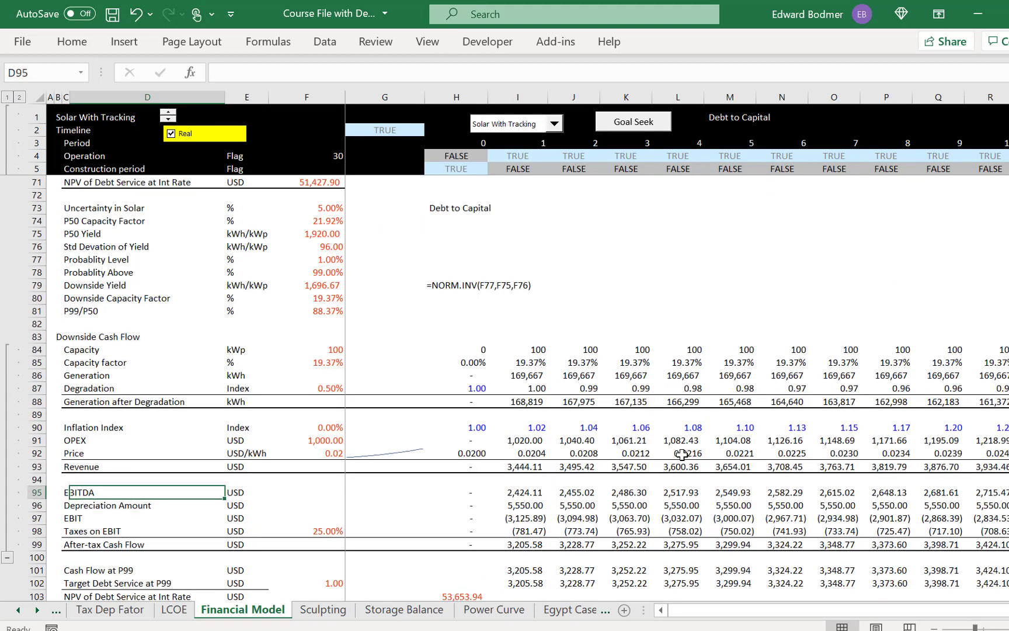
# Examine the Uncertainty in Solar, P50 Capacity Factor and P50 Yield inputs above the Downside Cash Flow on the Financial Model sheet
pyautogui.press('Right')
pyautogui.press('Right')
pyautogui.press('Up')
pyautogui.press('Up')
pyautogui.press('Up')
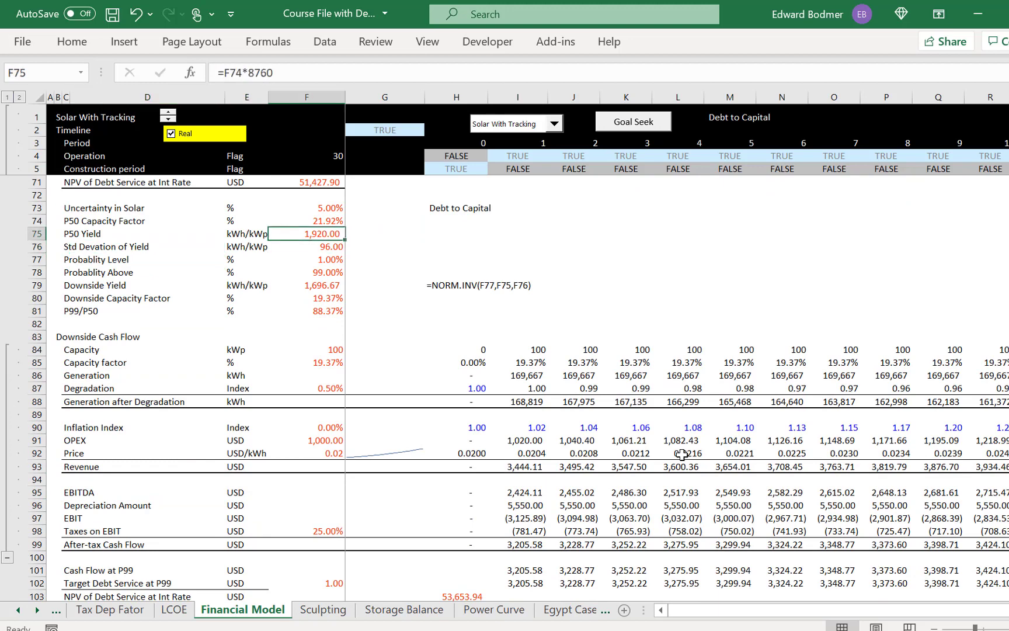
pyautogui.press('Down')
pyautogui.press('Down')
pyautogui.press('Up')
pyautogui.press('Up')
pyautogui.press('Left')
pyautogui.press('Left')
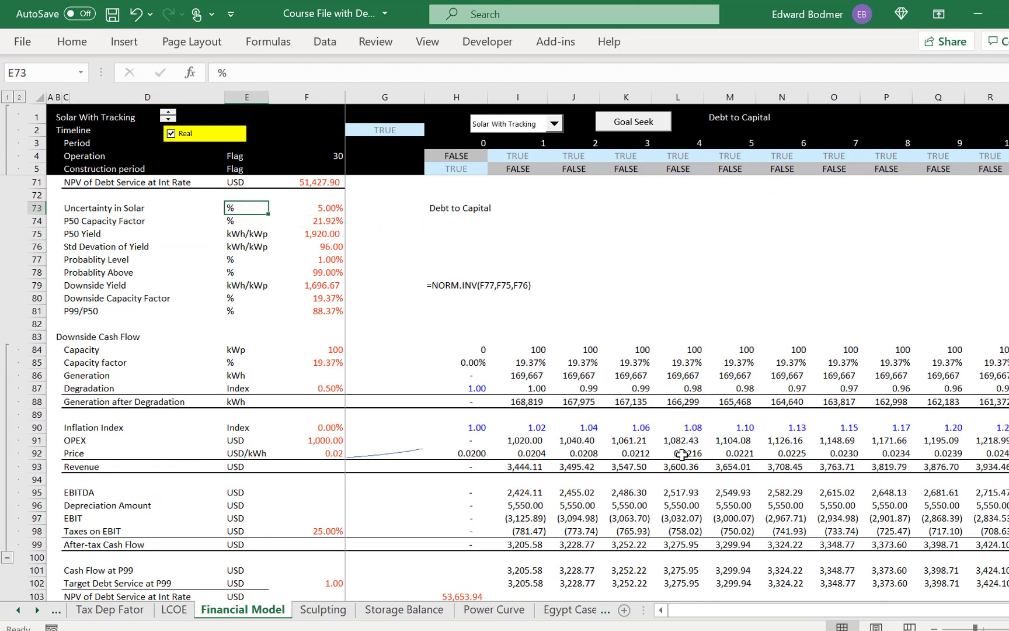
pyautogui.press('Right')
pyautogui.press('Right')
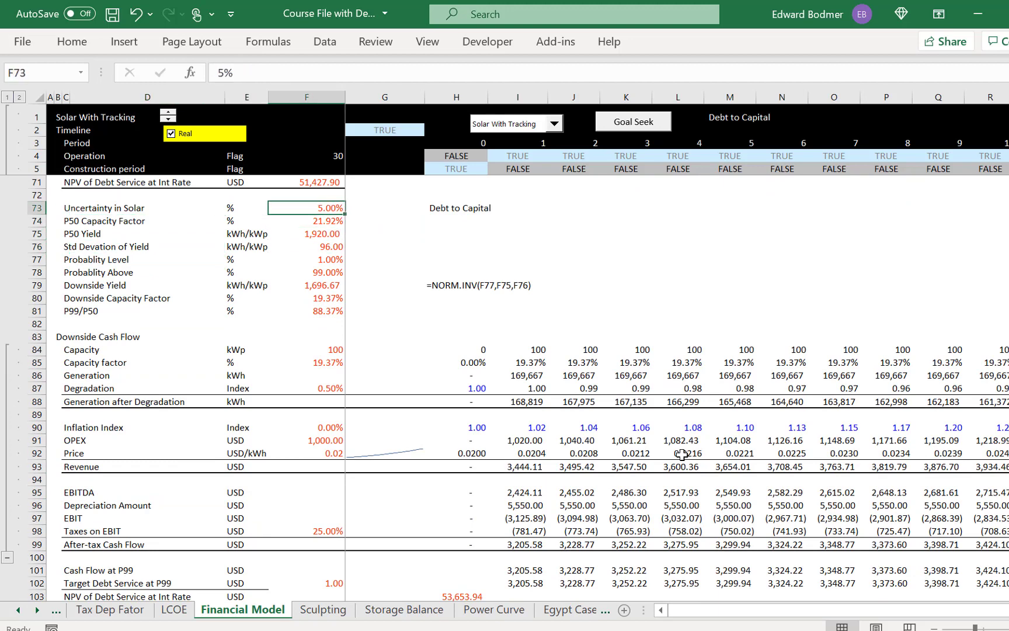
pyautogui.press('Down')
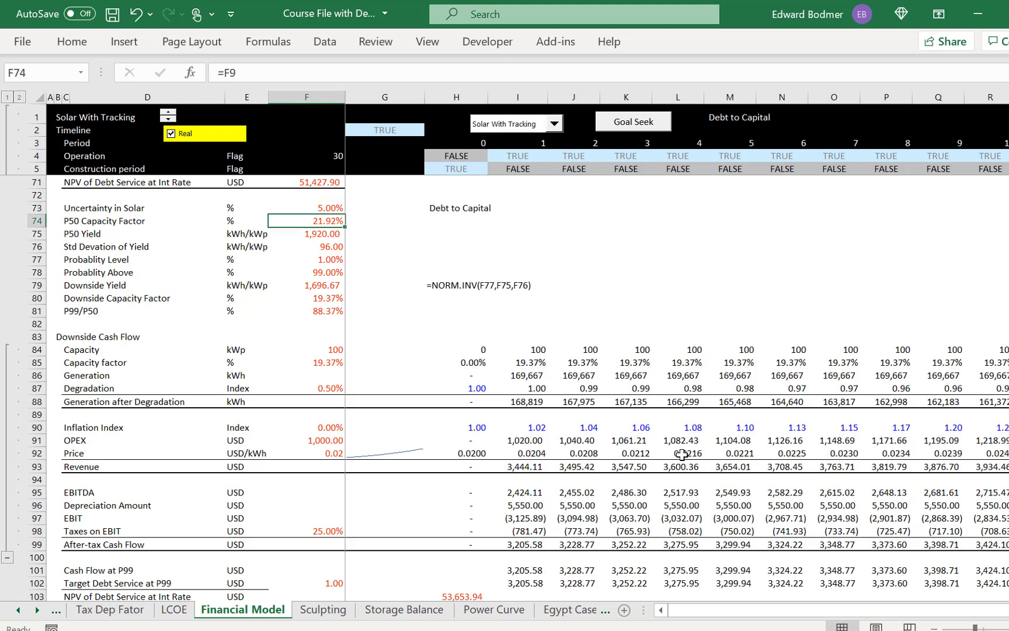